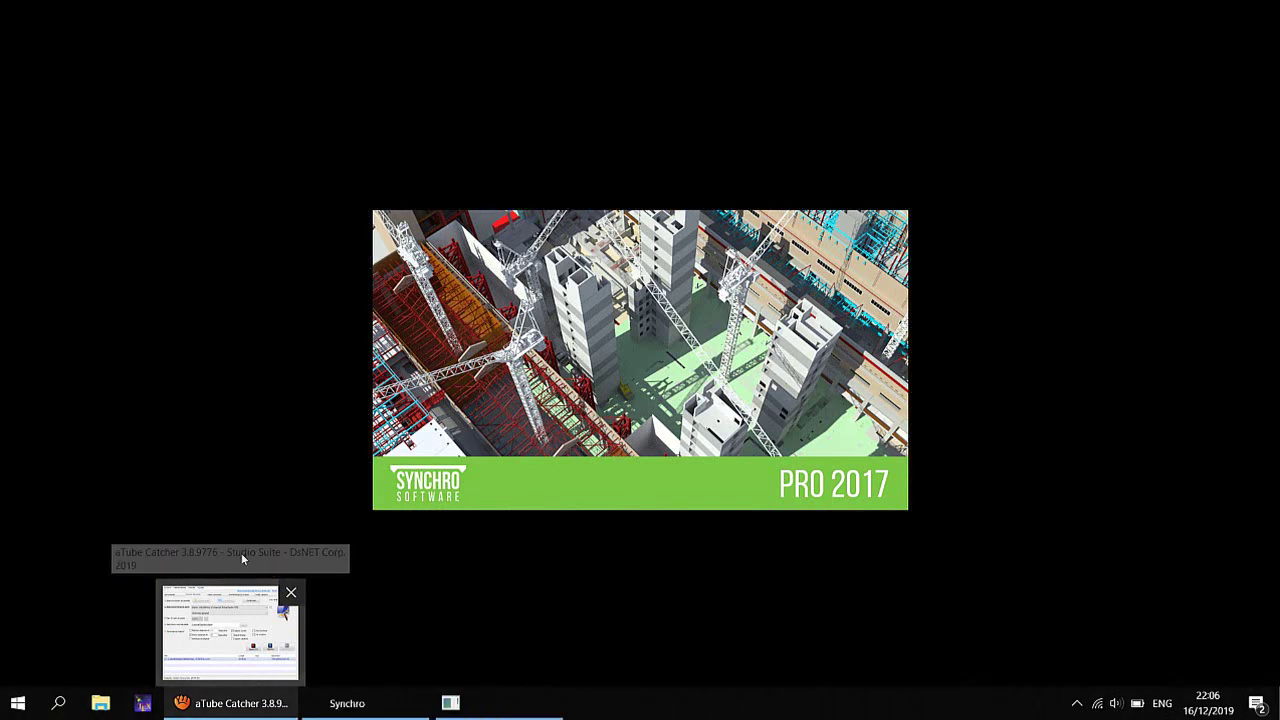
Add the Importación de MS Project command to the quick access toolbar and accept the customization
mouse_move(372, 700)
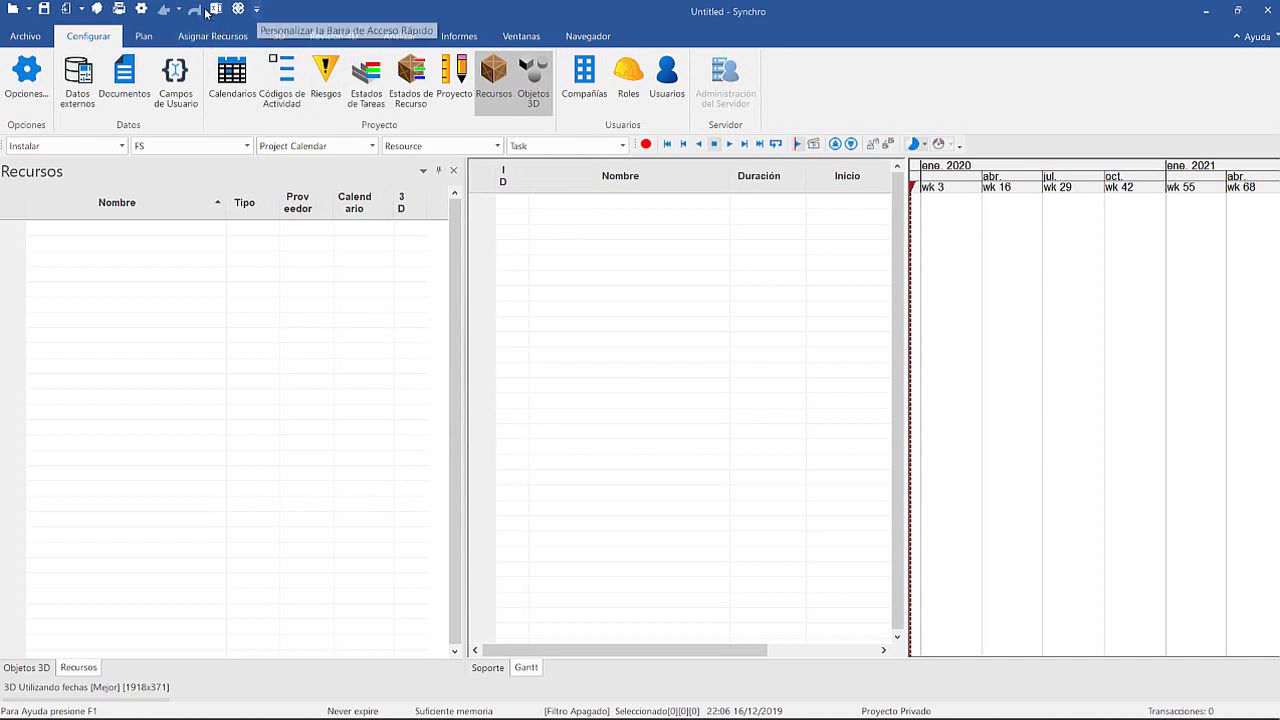
left_click(256, 8)
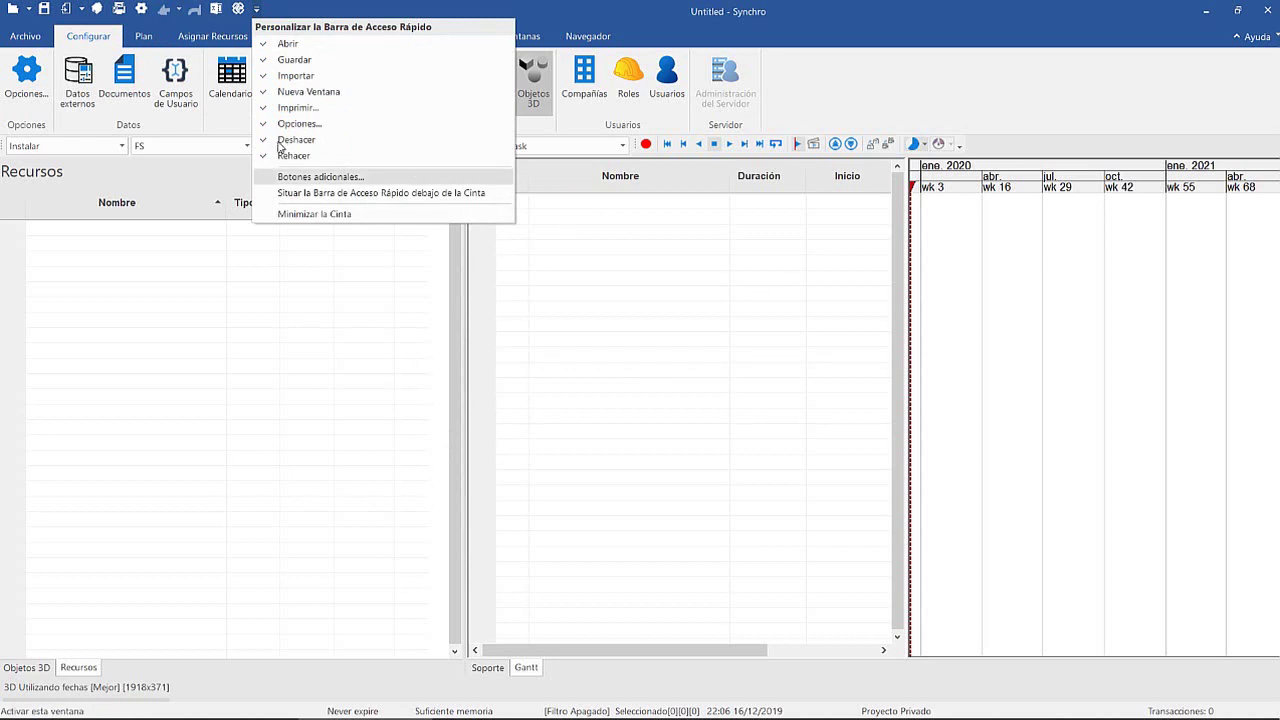
left_click(284, 176)
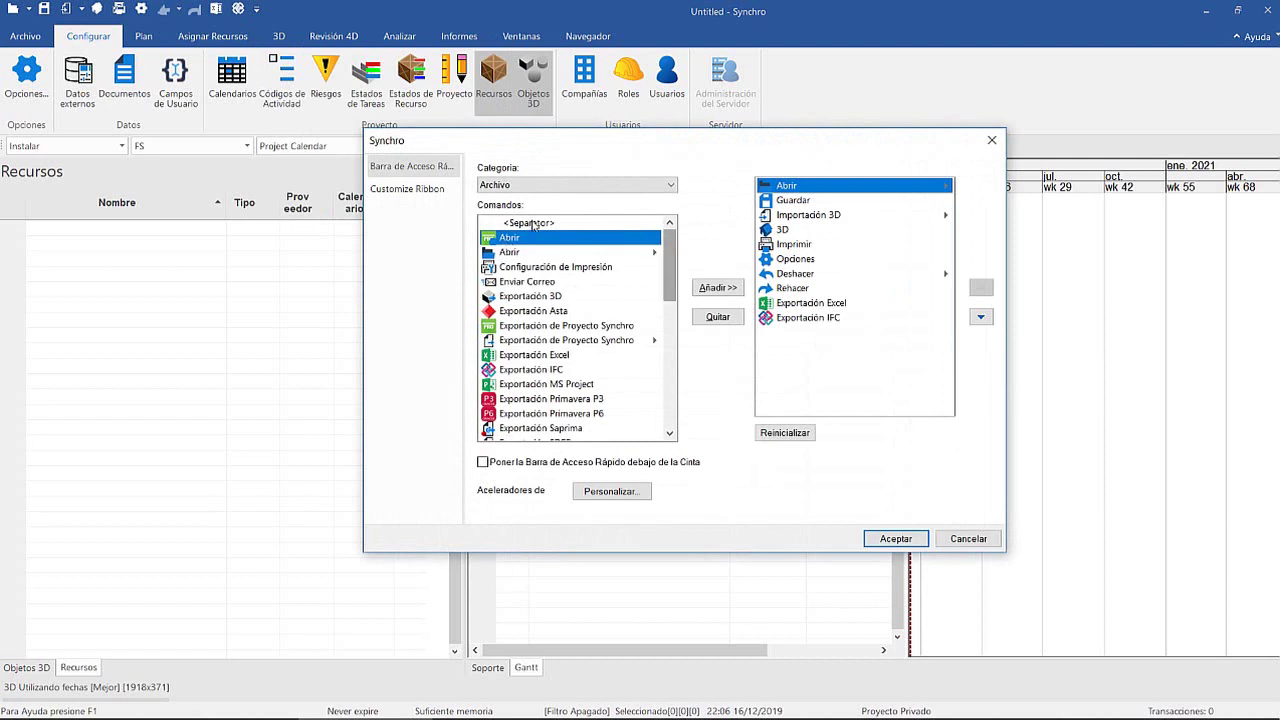
scroll(533, 244, "down", 2)
scroll(533, 244, "down", 7)
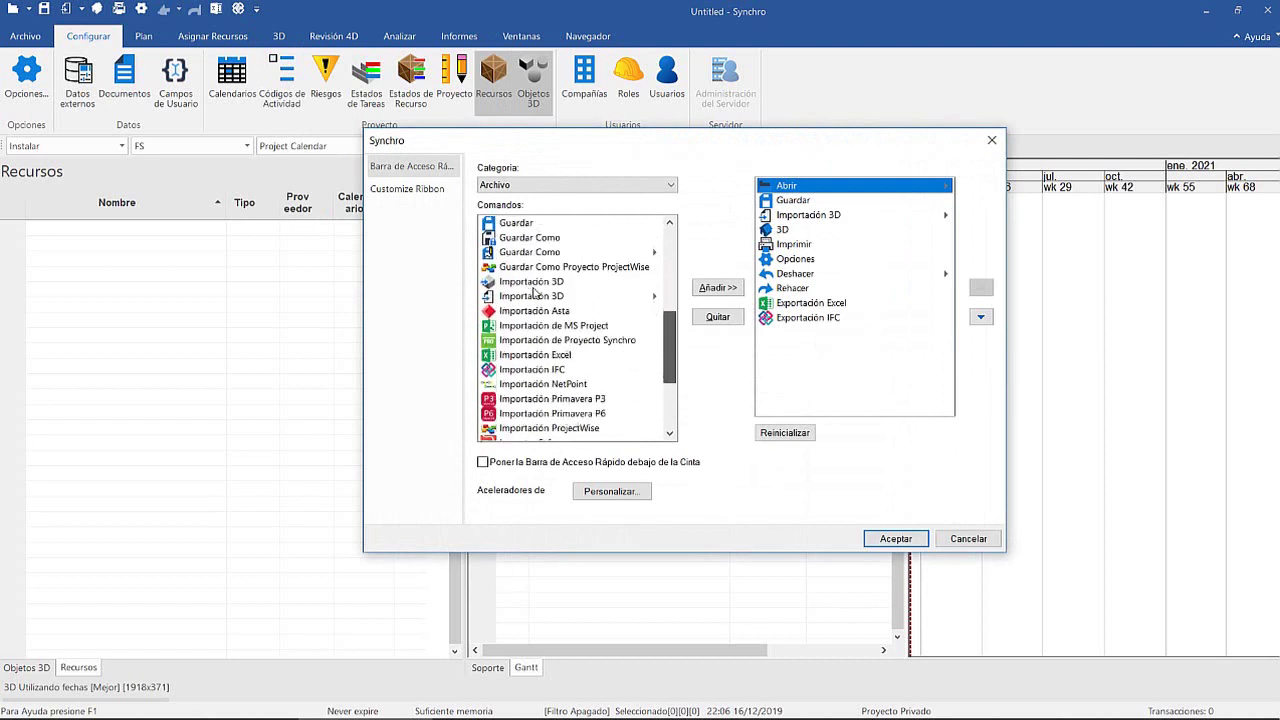
scroll(533, 313, "down", 2)
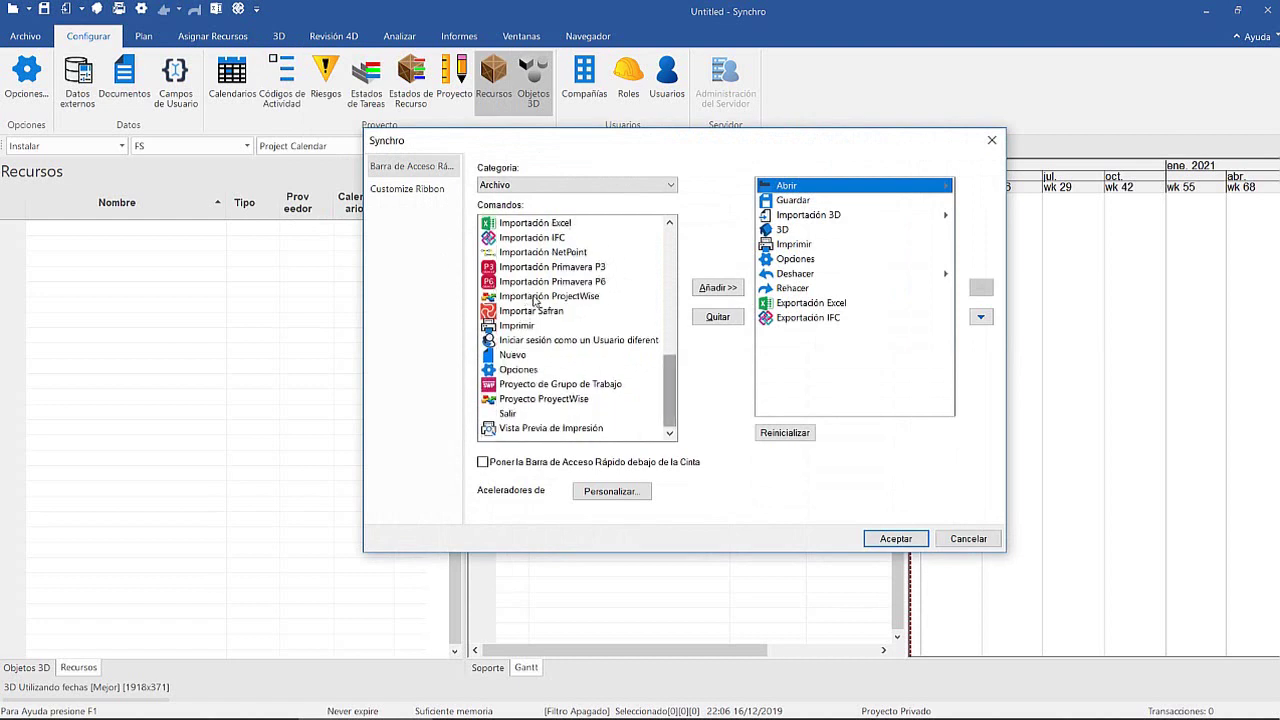
scroll(533, 301, "up", 3)
scroll(535, 277, "up", 1)
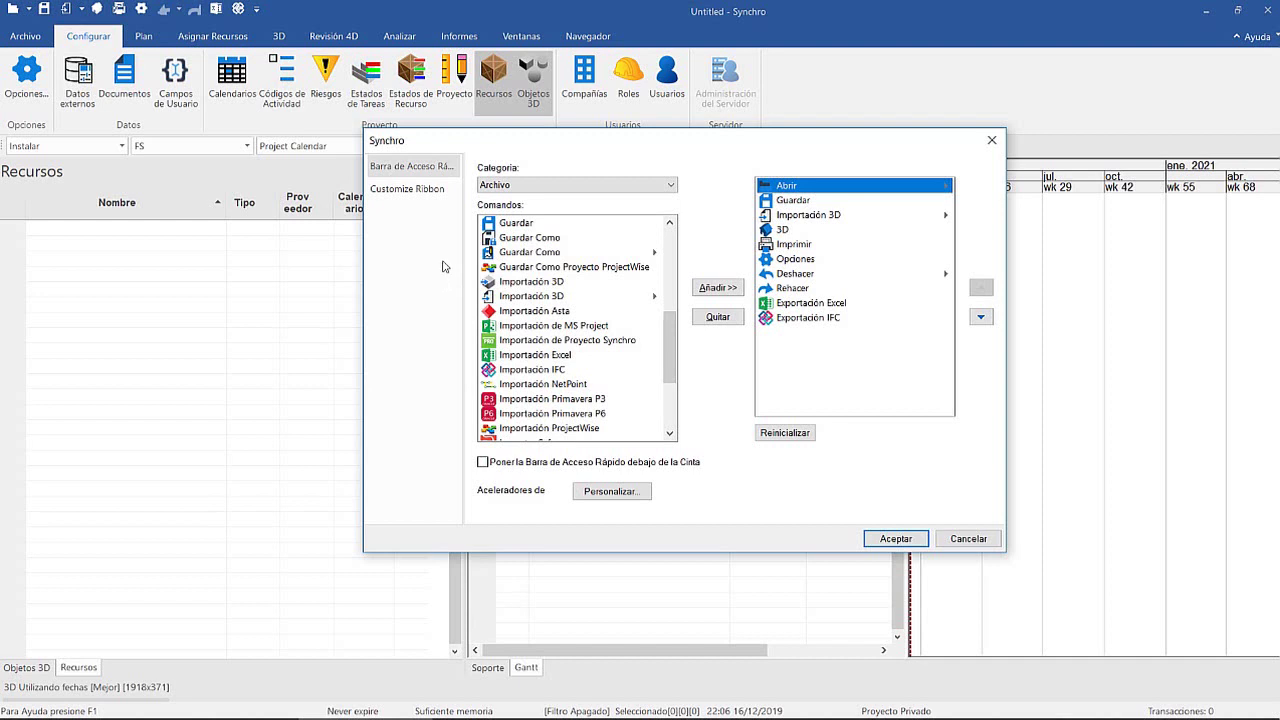
left_click(553, 326)
left_click(718, 288)
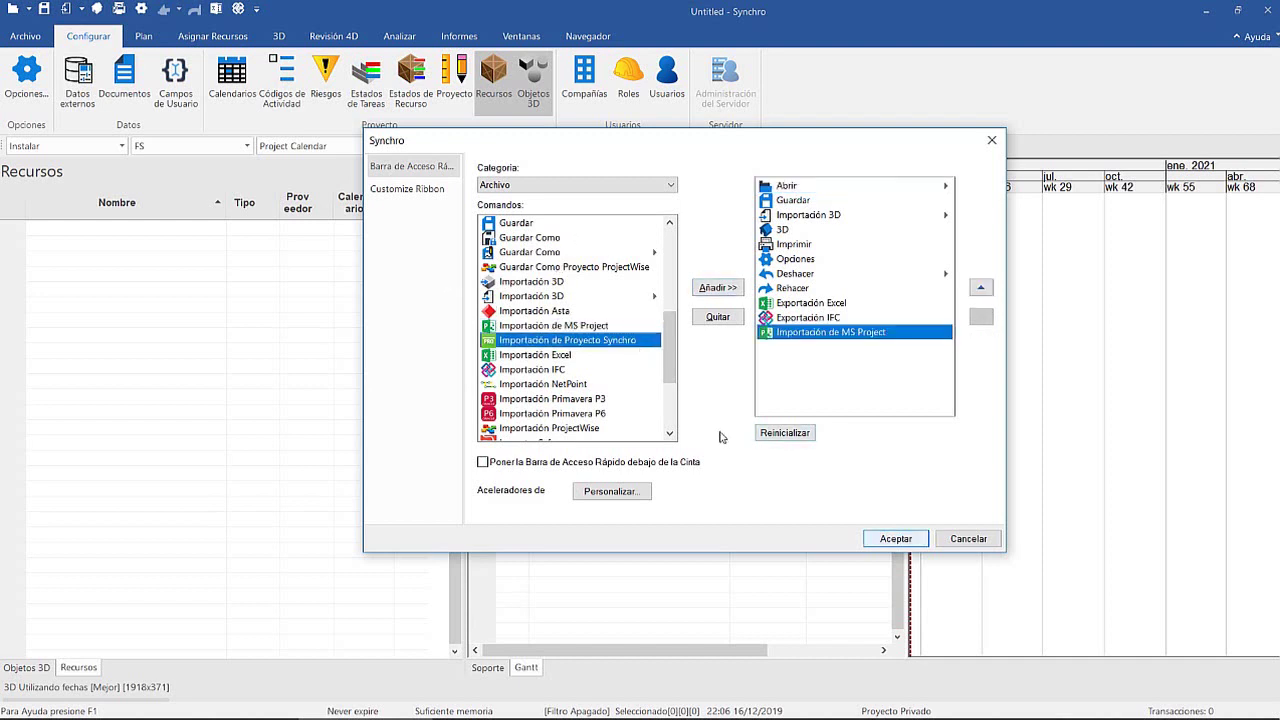
key("Return")
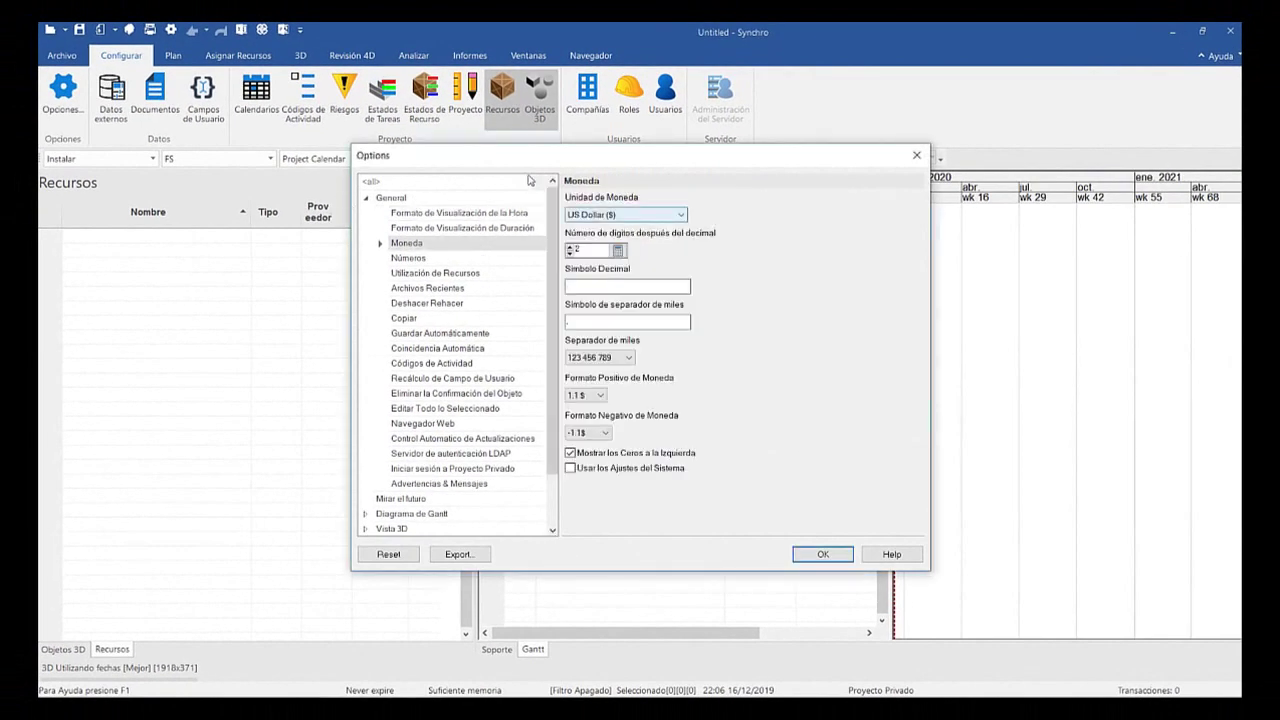
Keep US Dollar ($) as the currency unit and set its number of digits after the decimal to 4
left_click(625, 214)
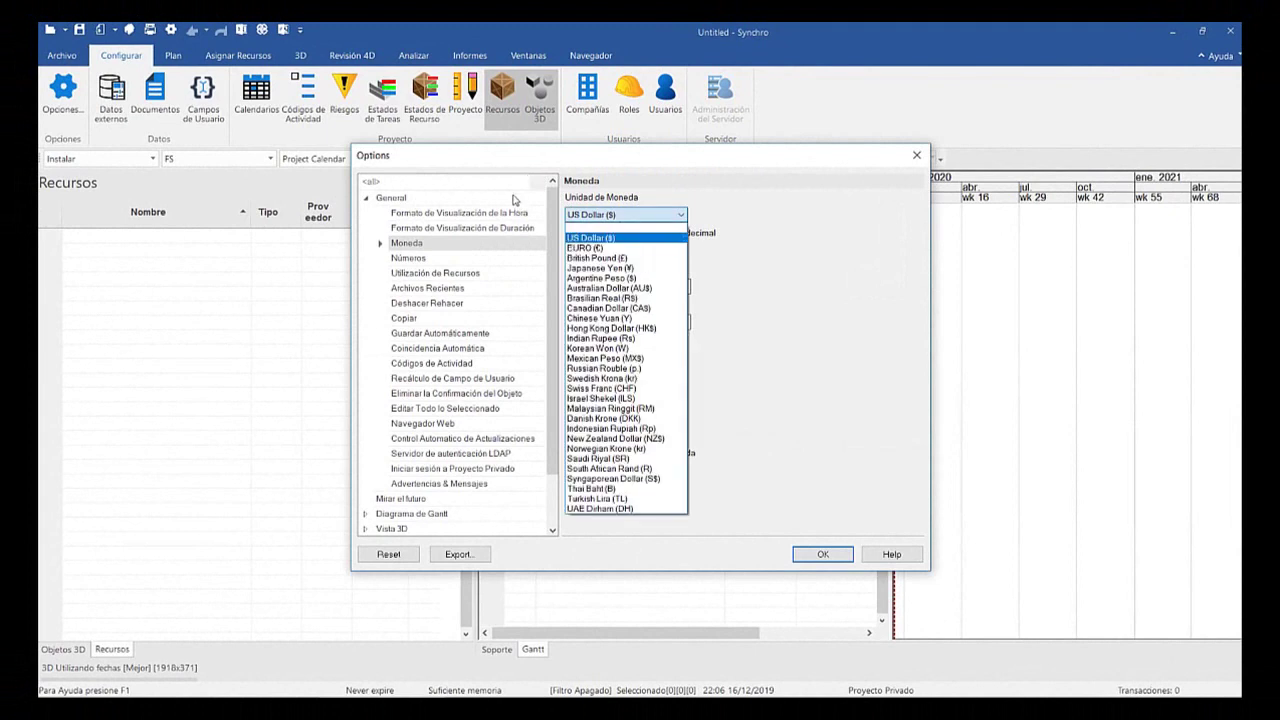
key("Return")
key("Tab")
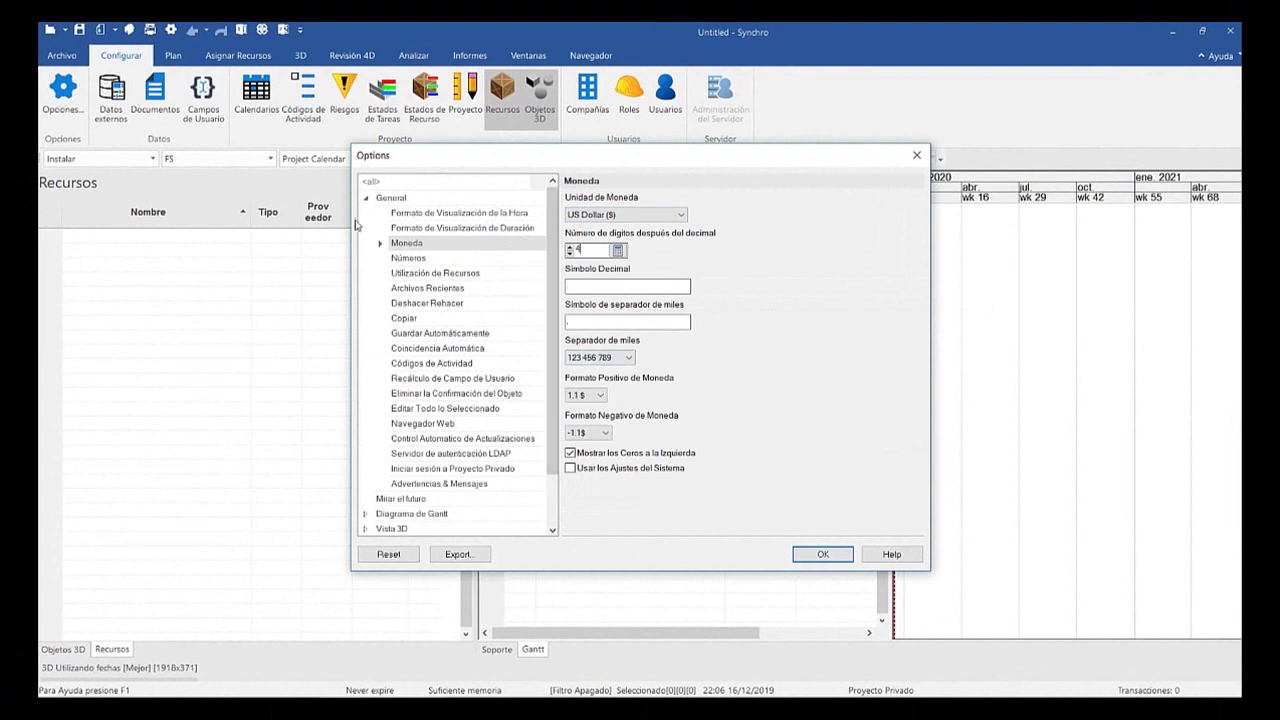
Review the number and resource utilization options and the Gantt chart and 3D view categories, then close the options
key("Down")
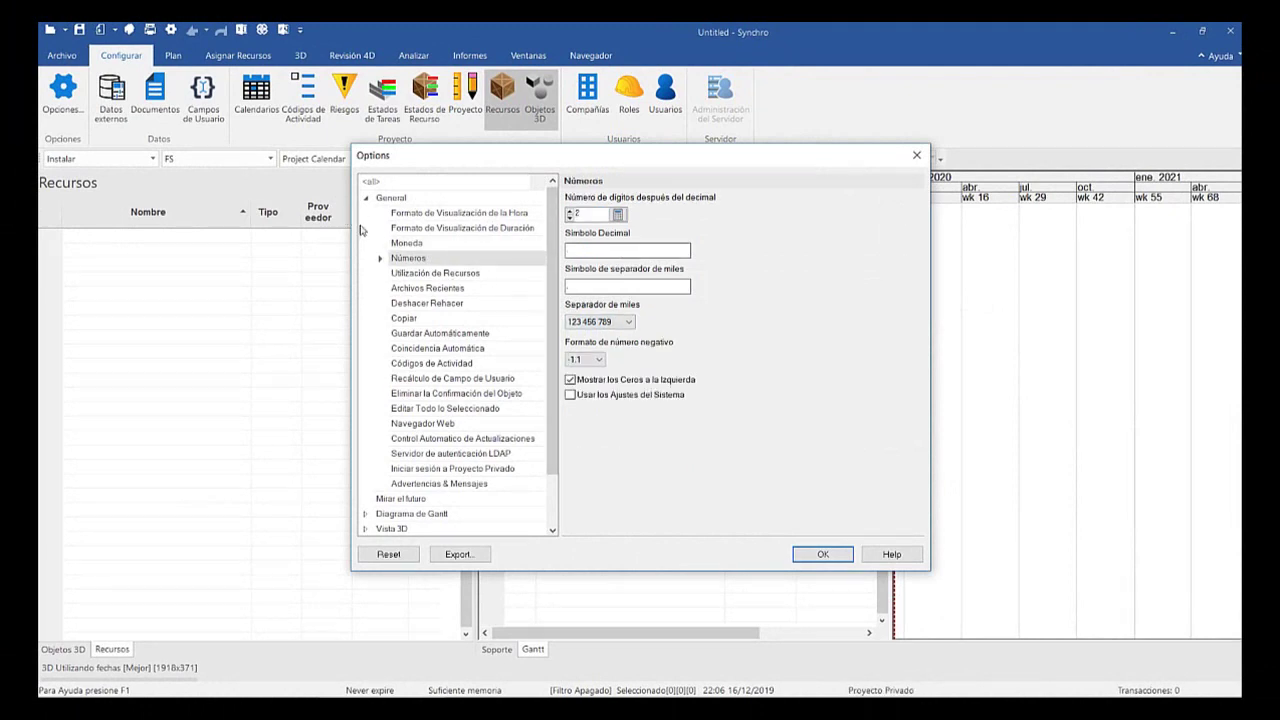
key("Down")
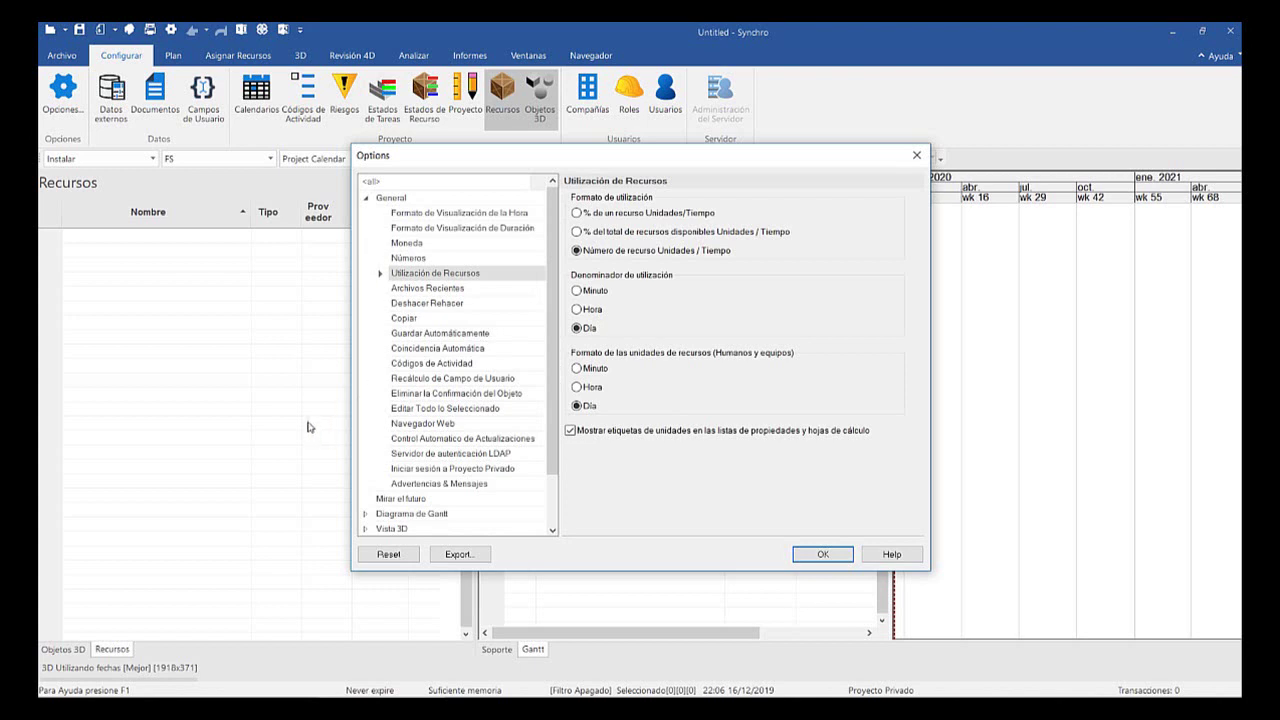
scroll(370, 390, "down", 4)
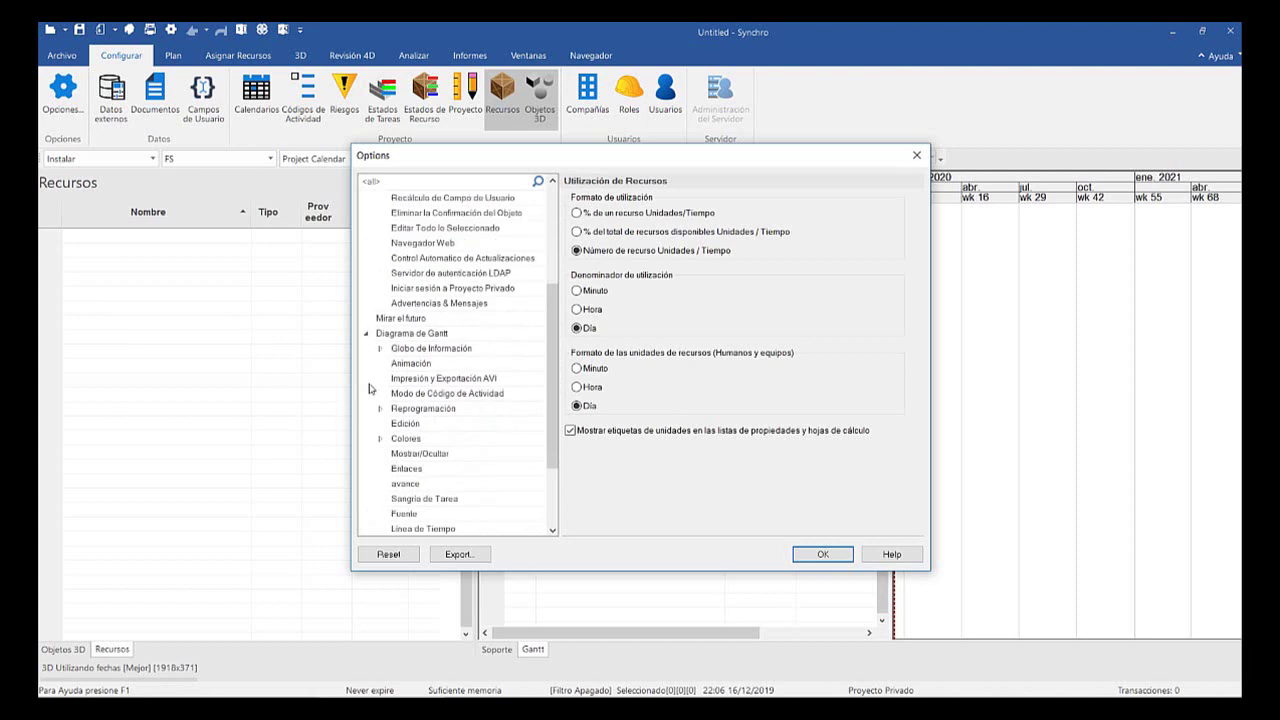
scroll(378, 315, "down", 2)
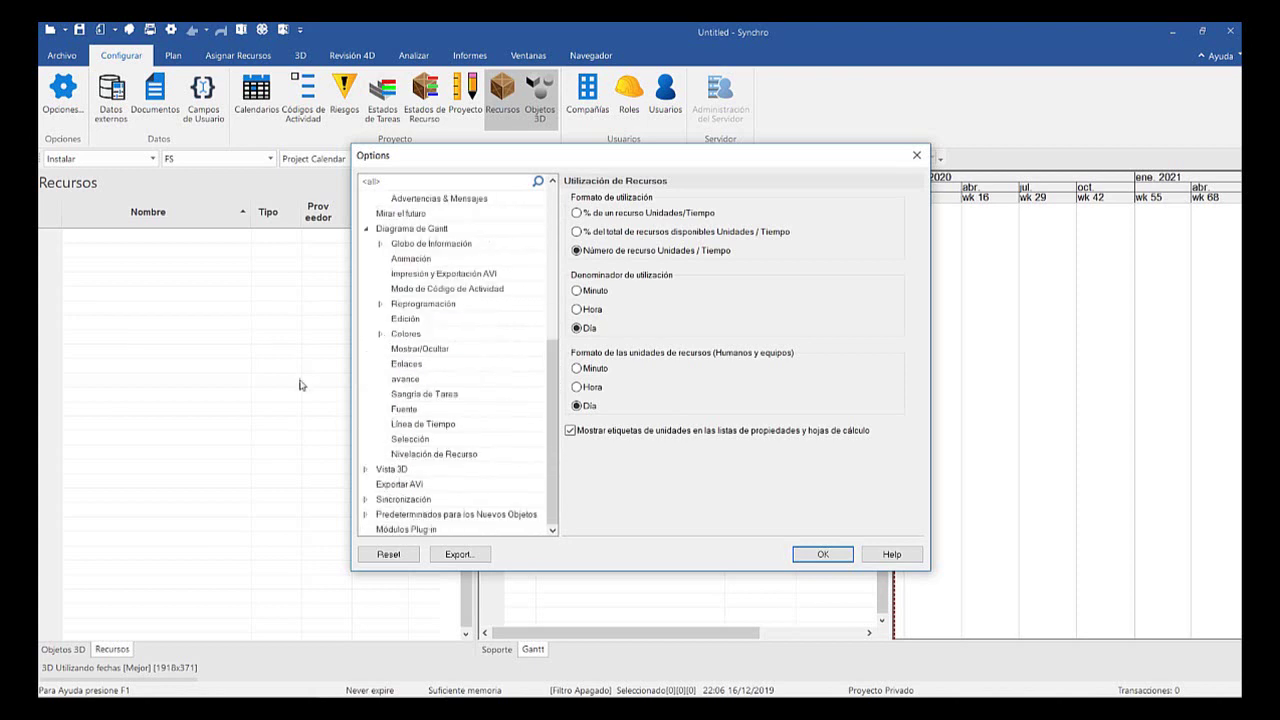
scroll(340, 383, "down", 3)
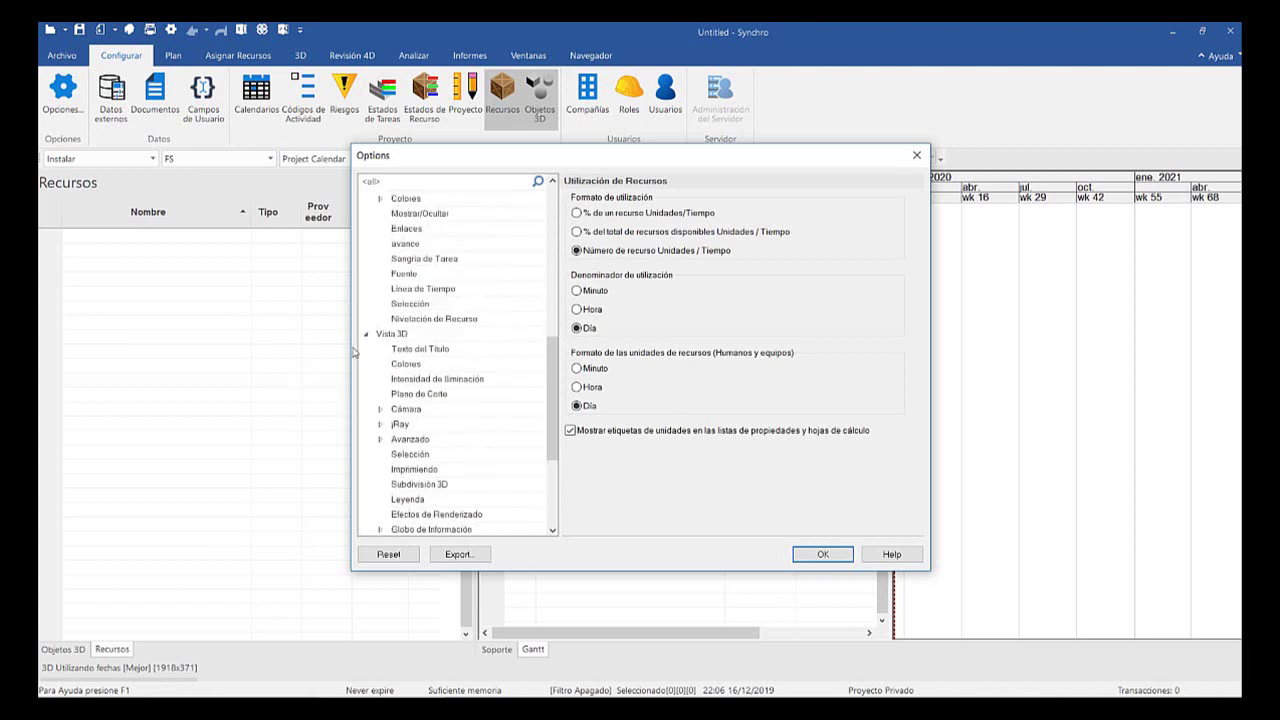
scroll(354, 352, "down", 2)
scroll(366, 280, "up", 5)
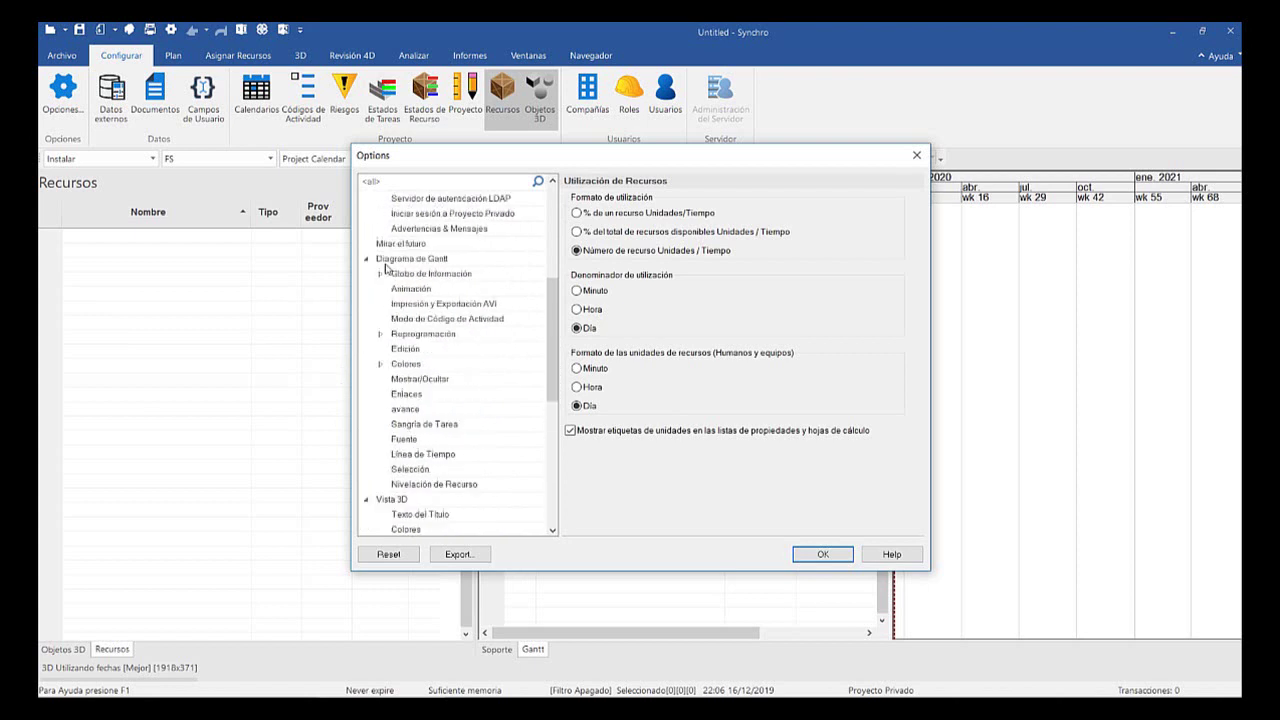
scroll(385, 268, "up", 5)
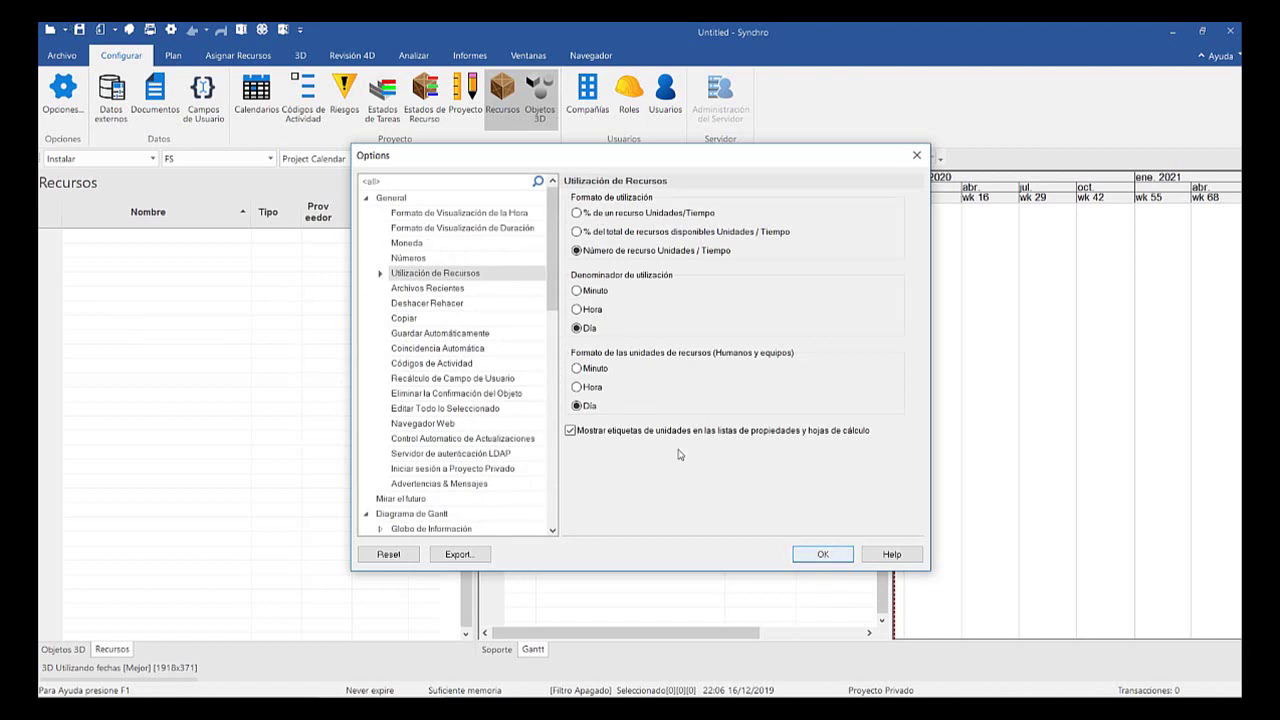
left_click(822, 554)
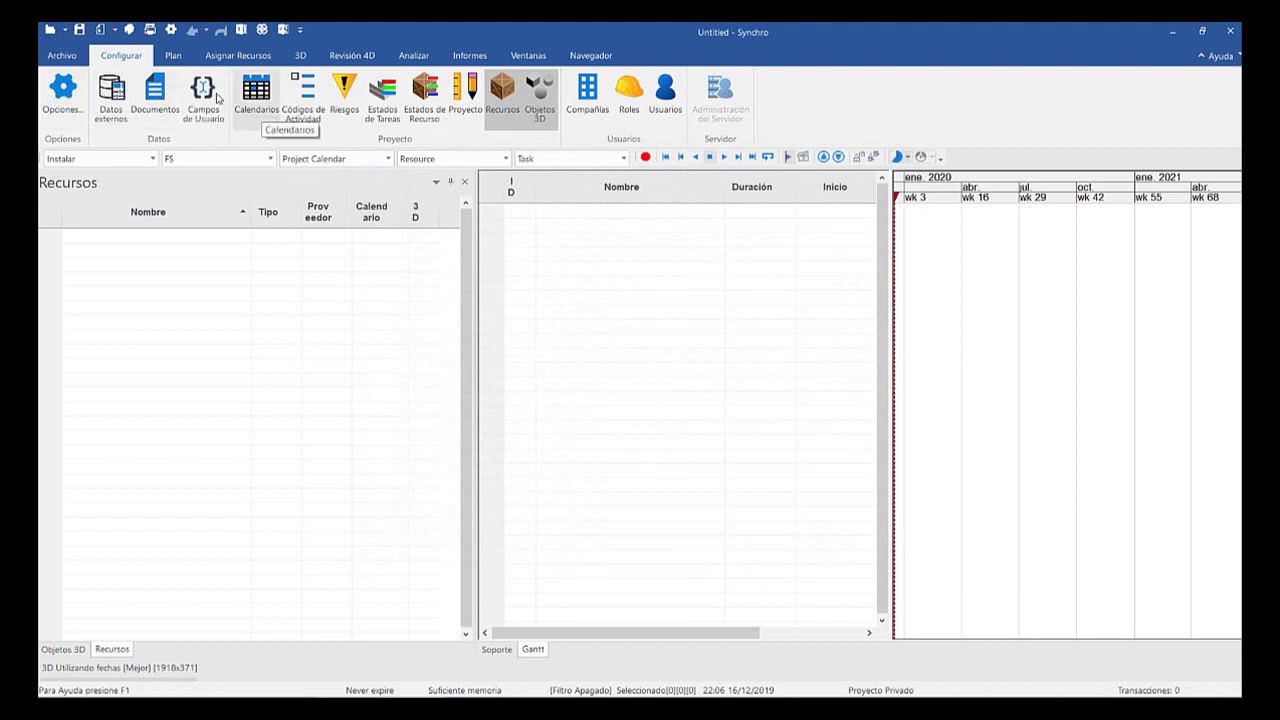
Show the project calendars and rename Project Calendar as "calendario de obra"
left_click(256, 95)
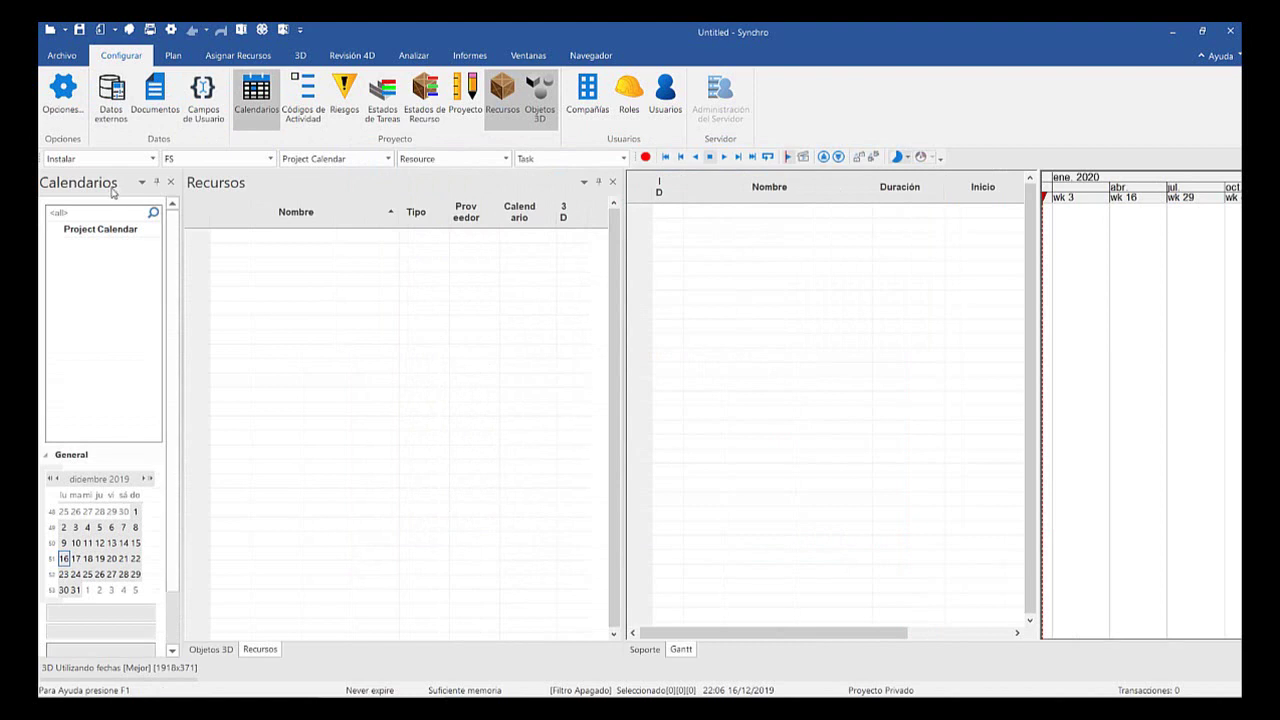
left_click(125, 229)
right_click(131, 229)
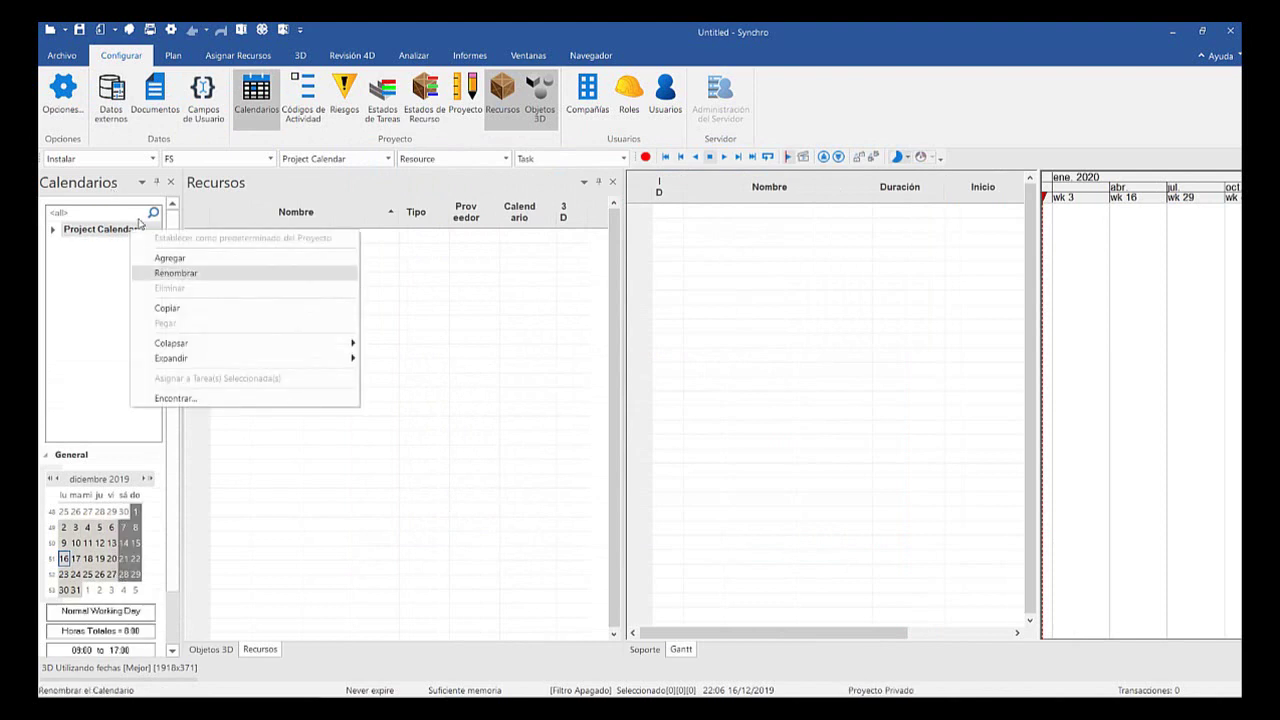
key("Return")
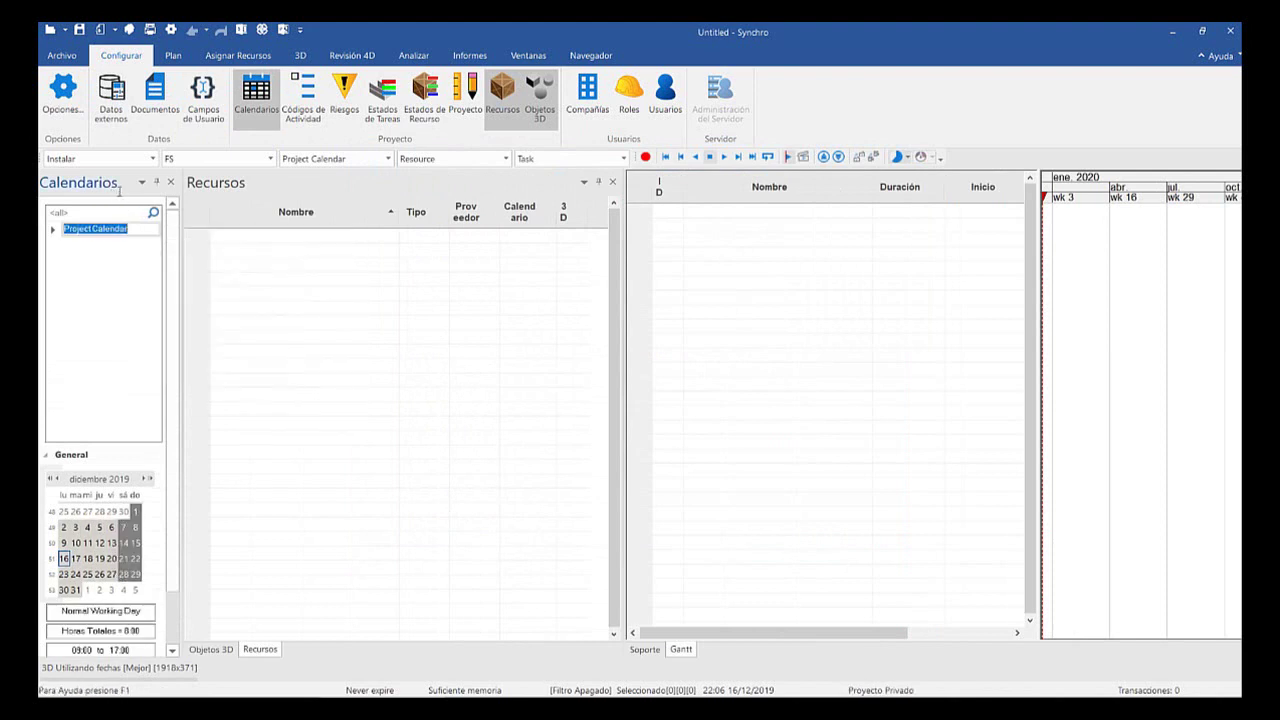
type("ca")
scroll(134, 355, "down", 1)
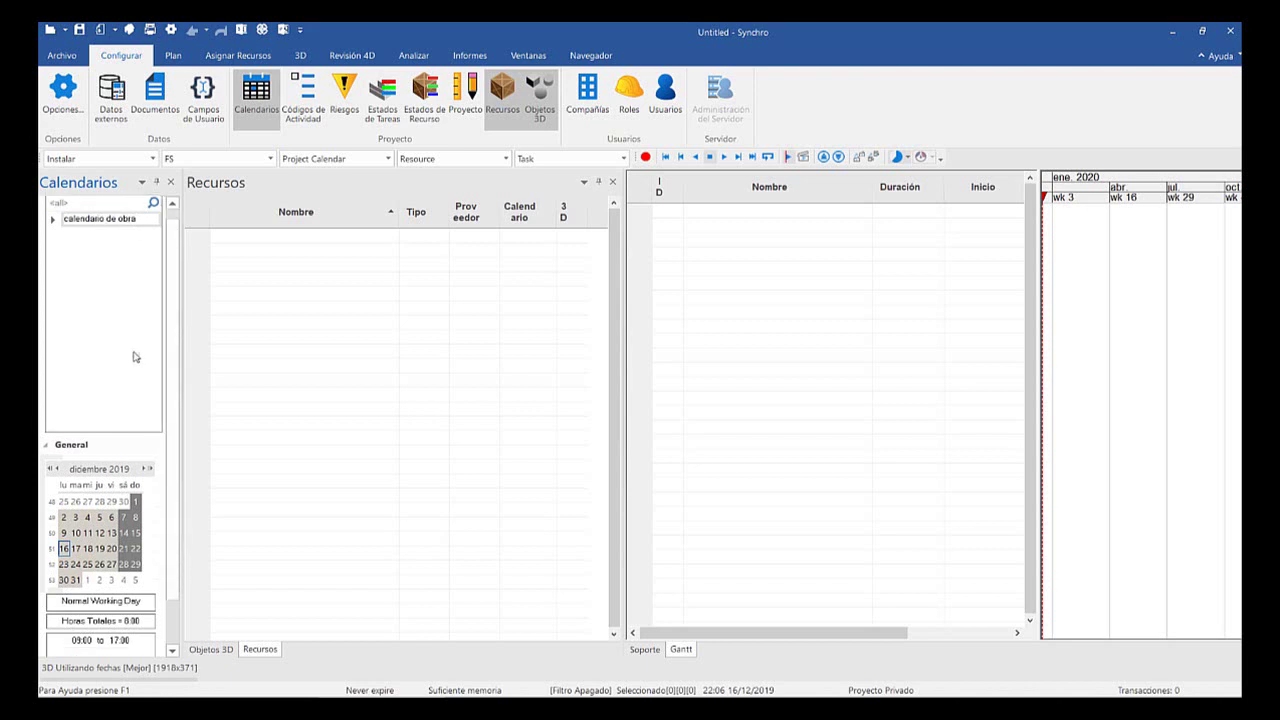
key("Return")
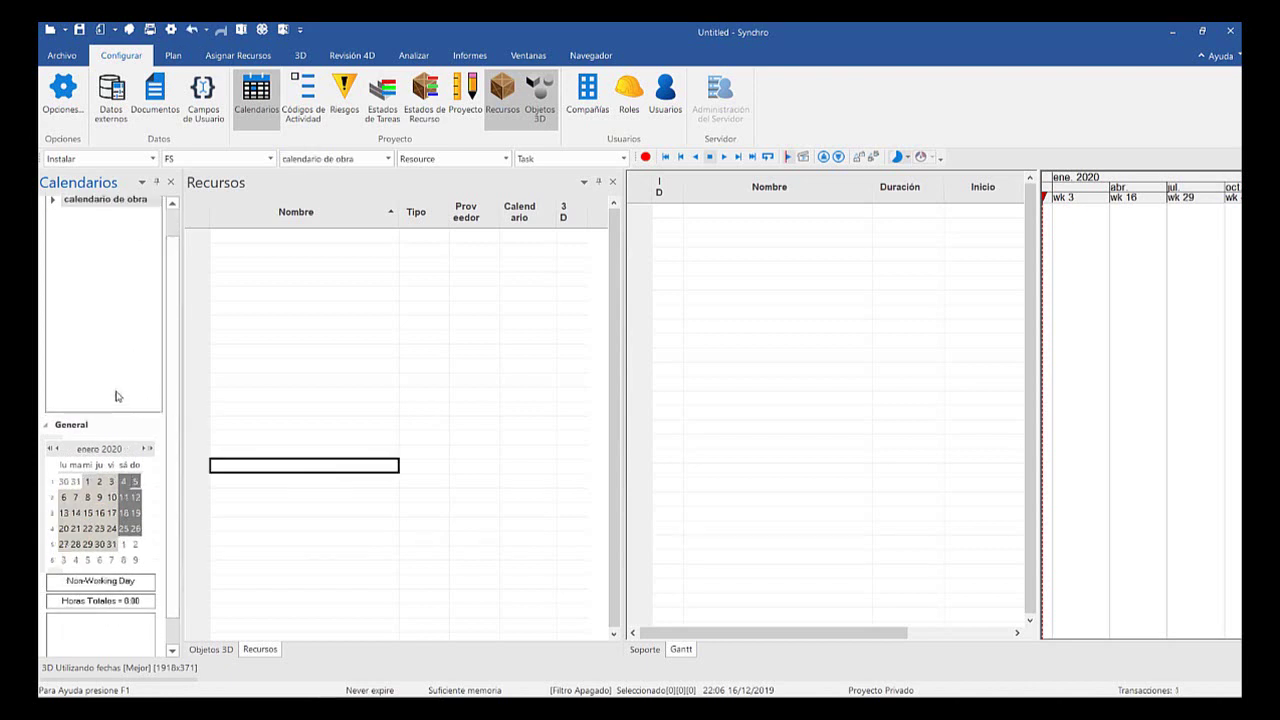
Starting from Sunday 5 January 2020, make every Sunday of the current year a Non-Working Day in the calendar
right_click(135, 482)
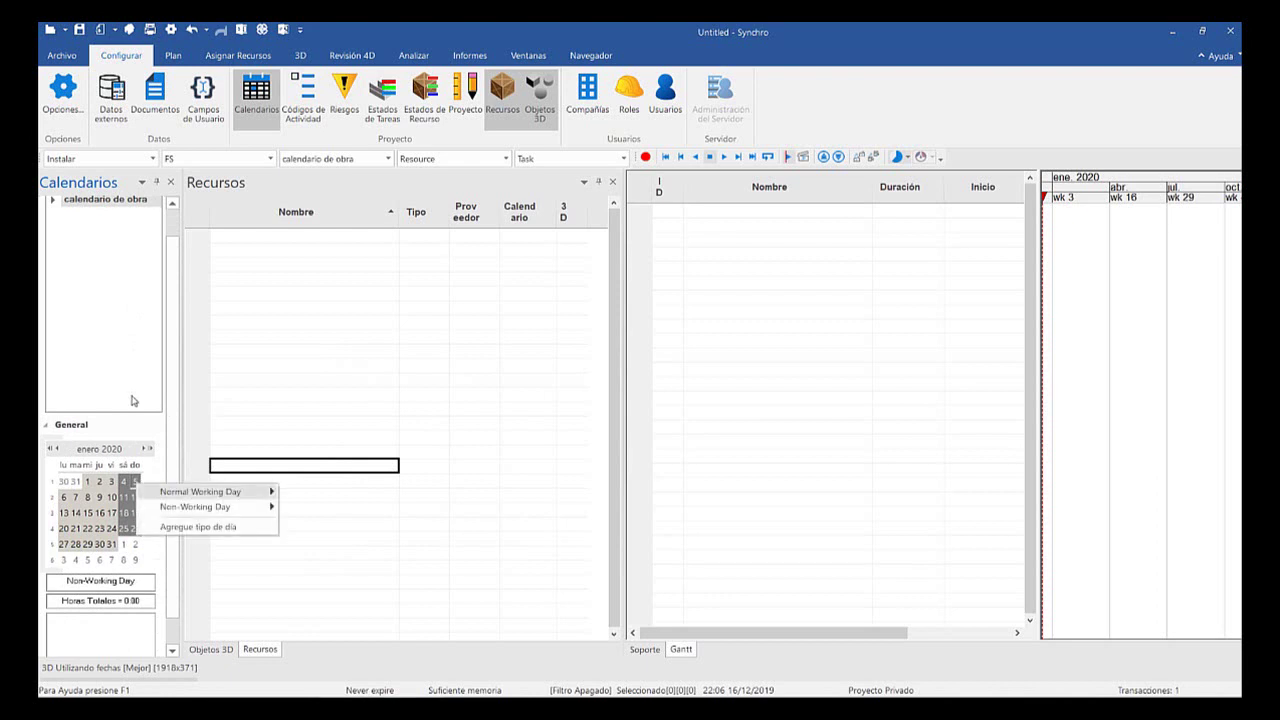
mouse_move(201, 507)
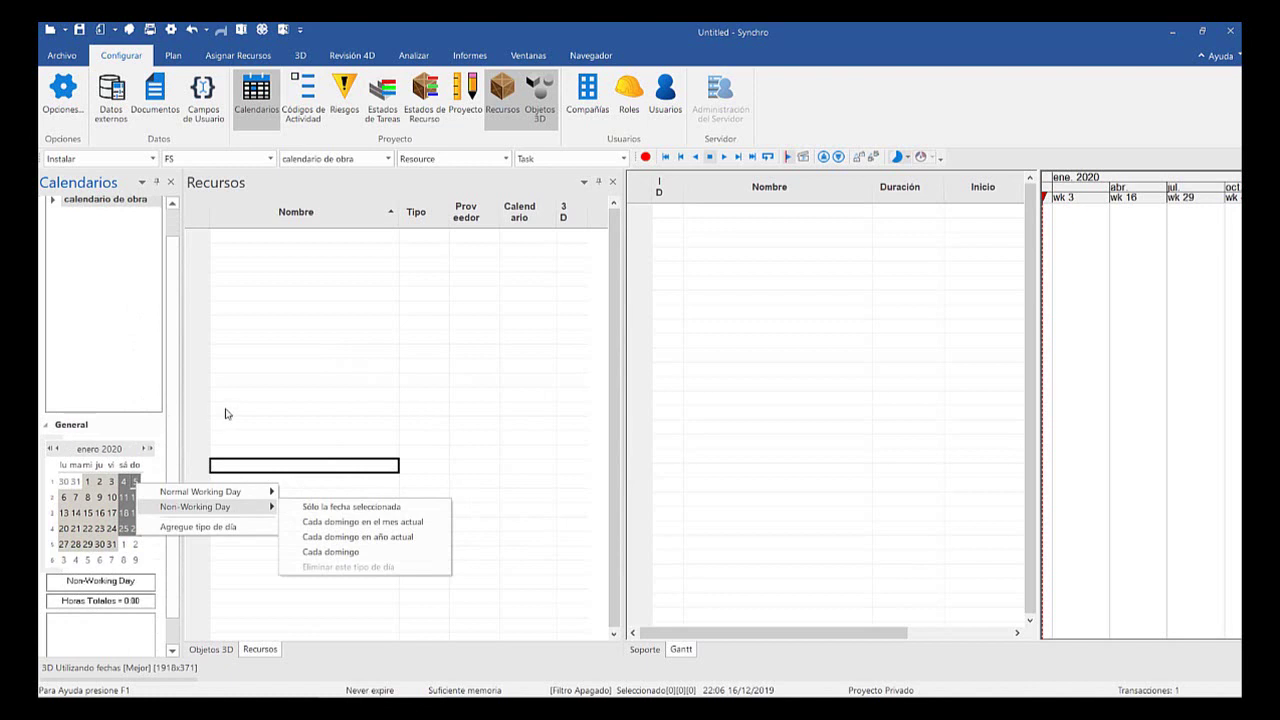
key("Down")
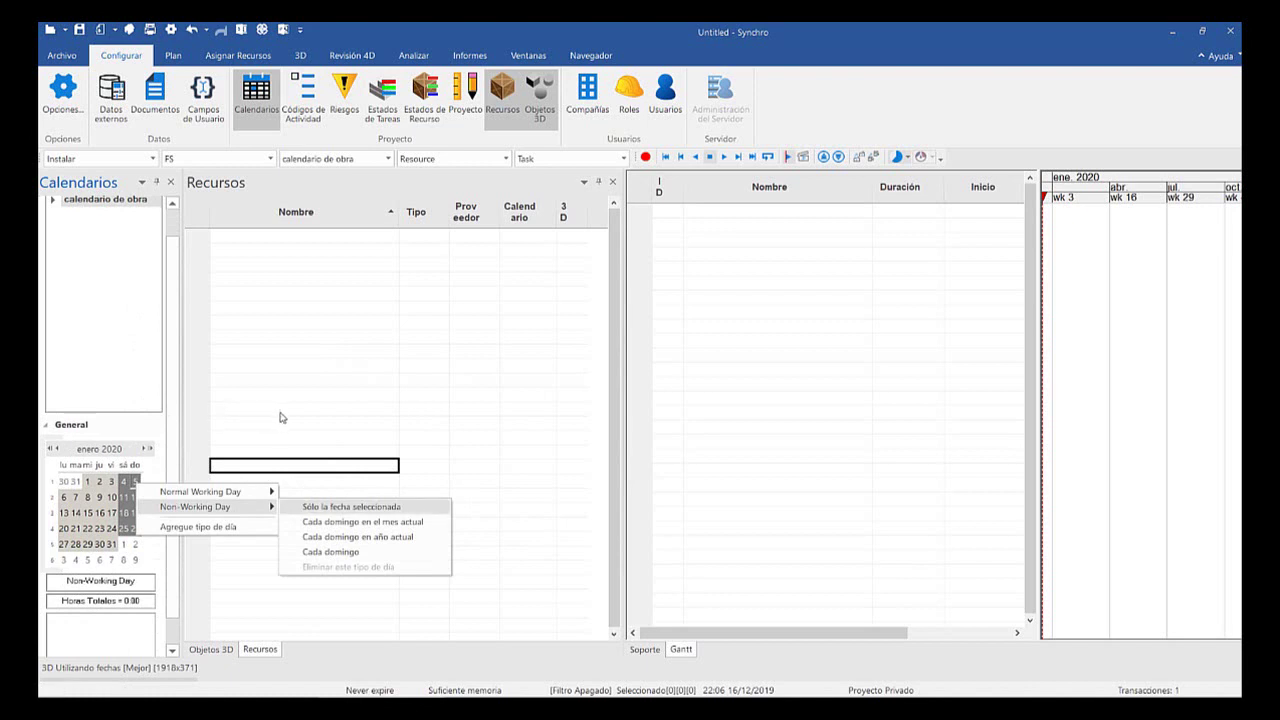
key("Down")
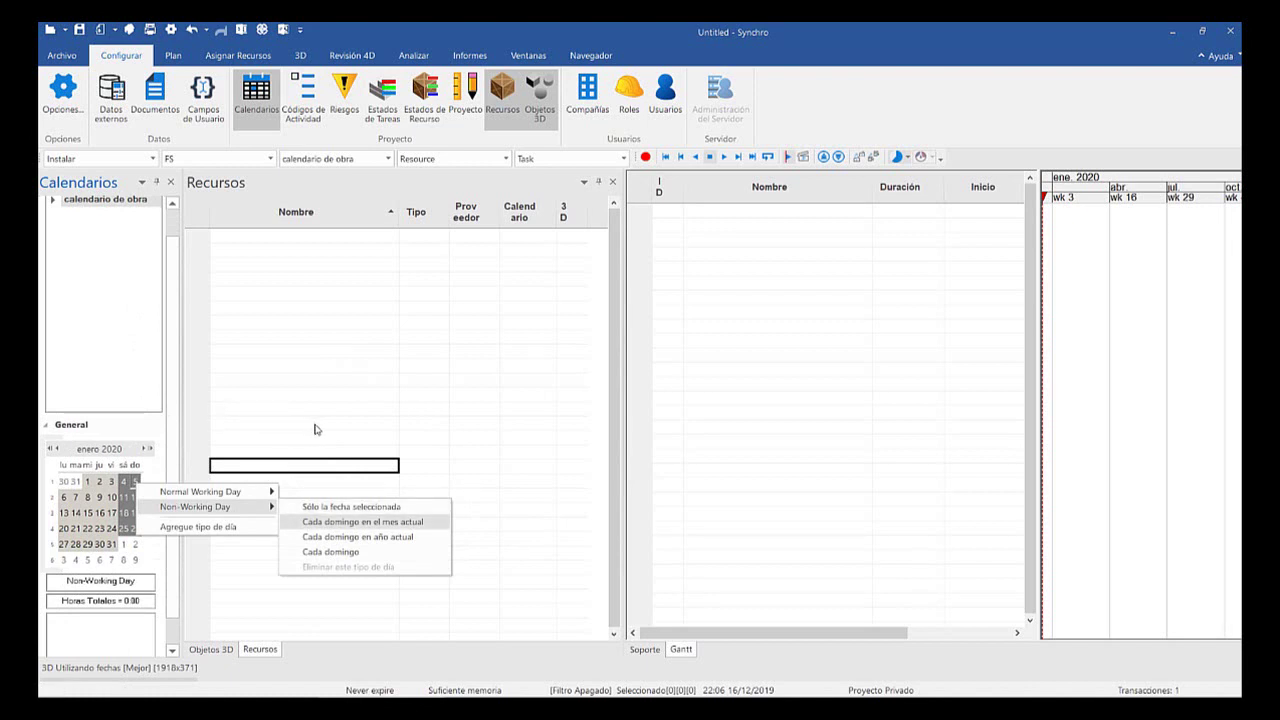
key("Down")
key("Up")
key("Down")
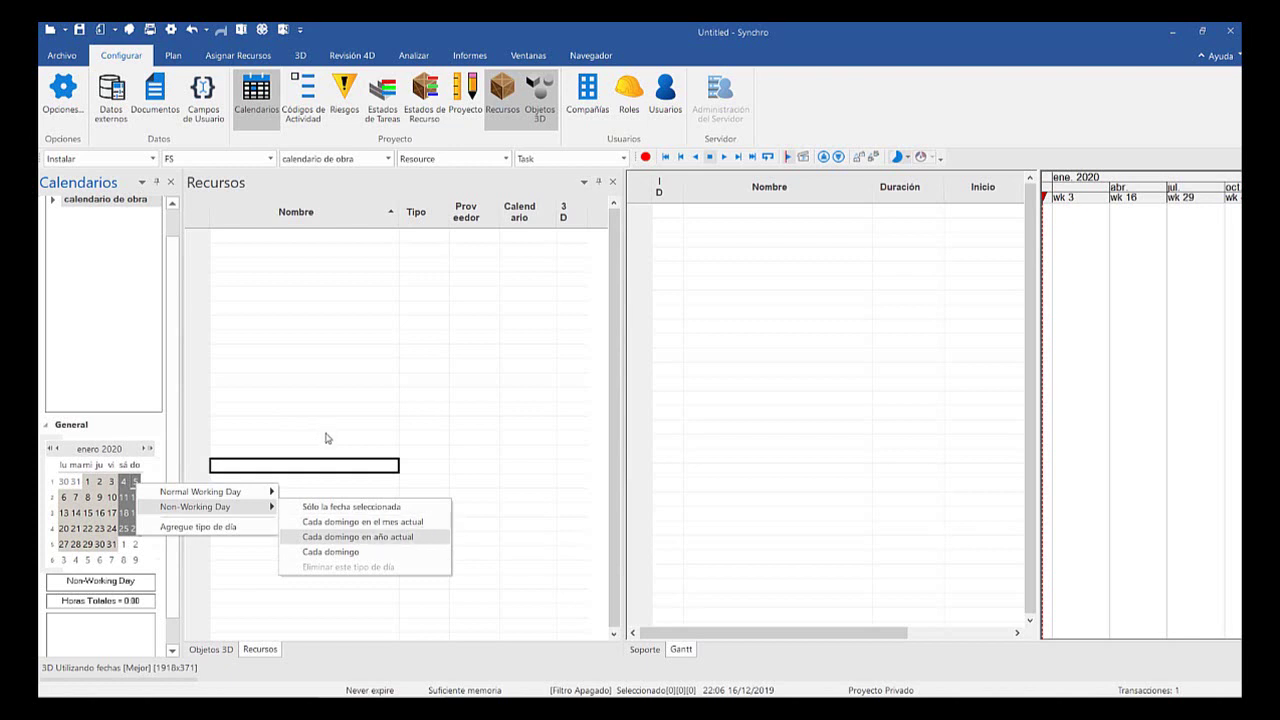
key("Return")
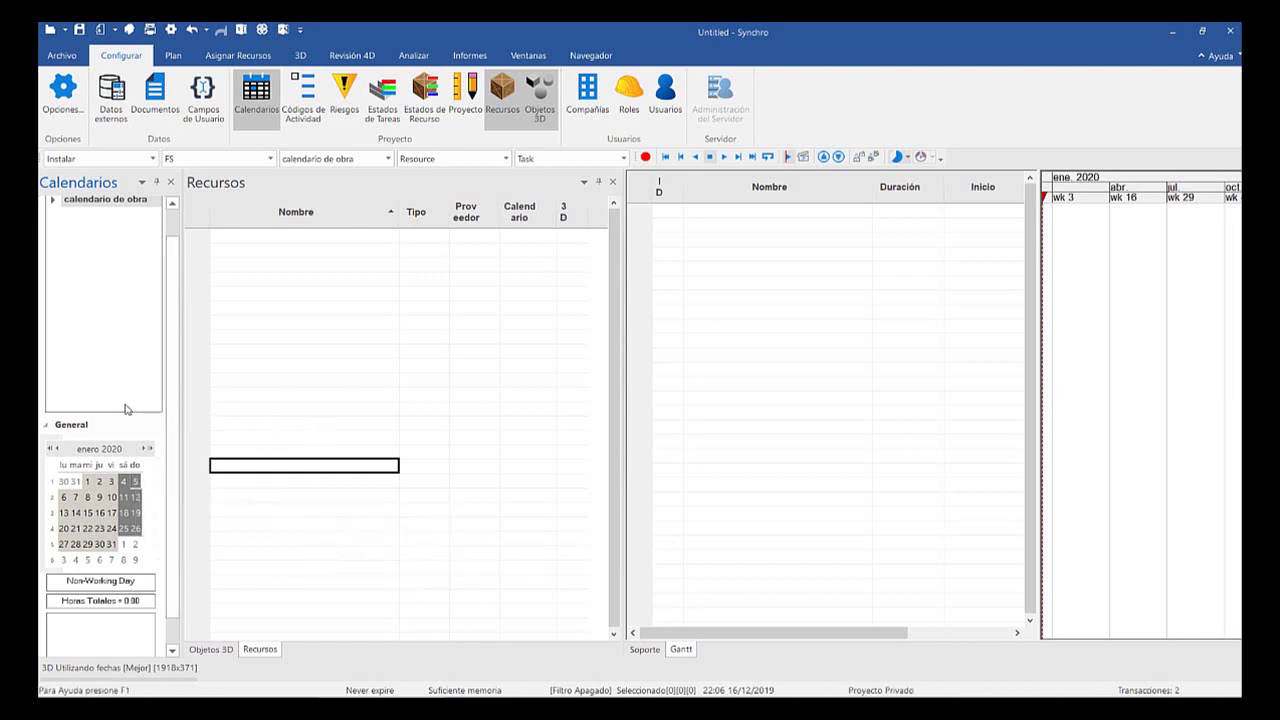
Apply the Non-Working Day type to every Sunday in the calendar, without limiting it to a month or year
scroll(119, 417, "down", 2)
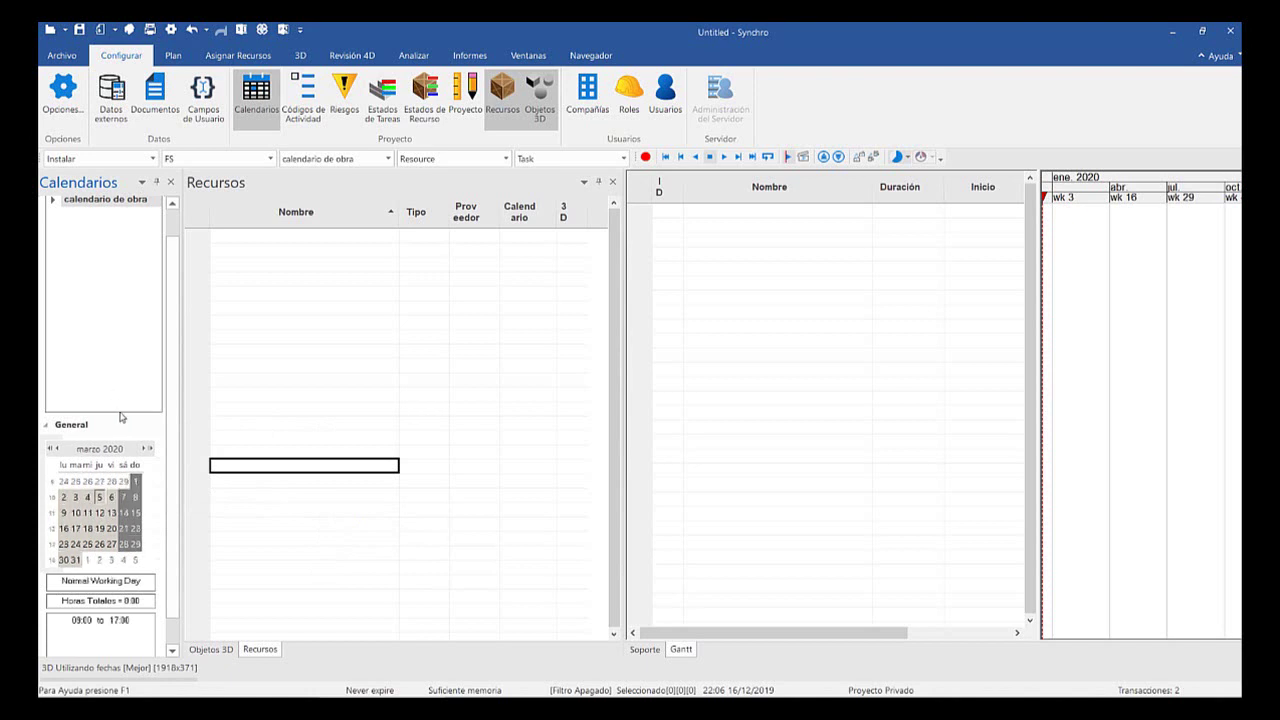
scroll(121, 417, "up", 2)
right_click(135, 483)
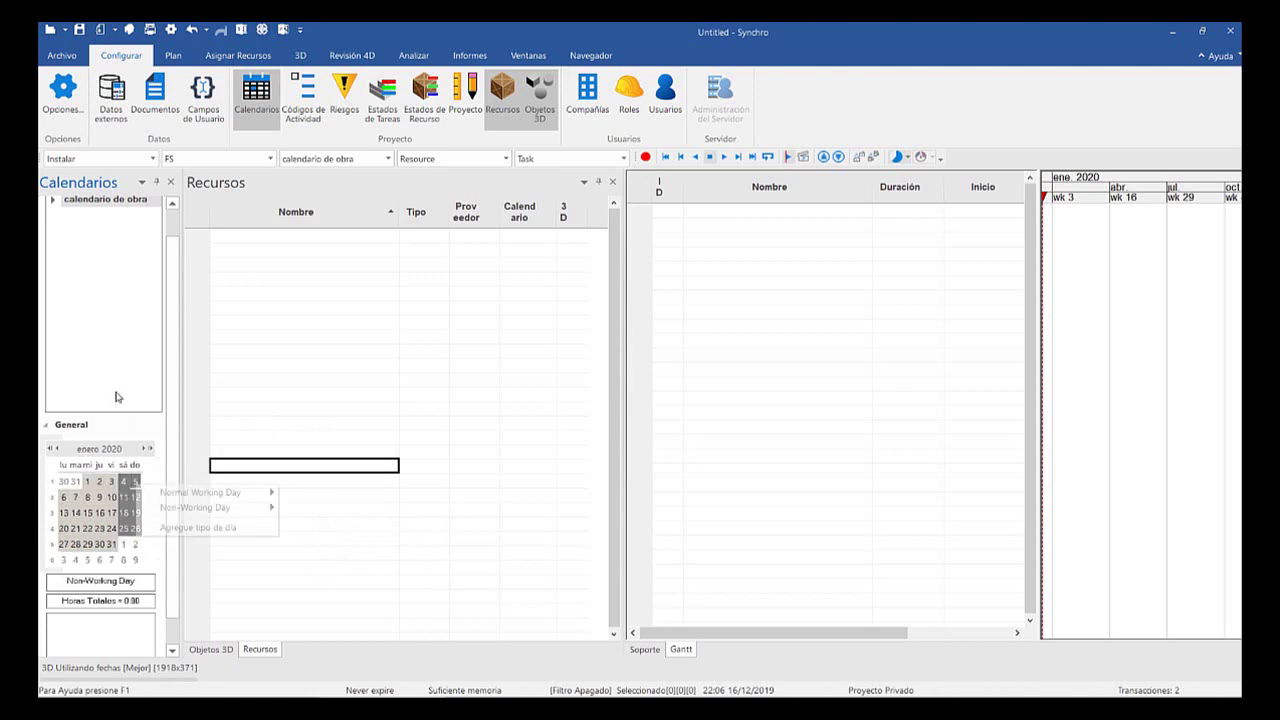
mouse_move(204, 507)
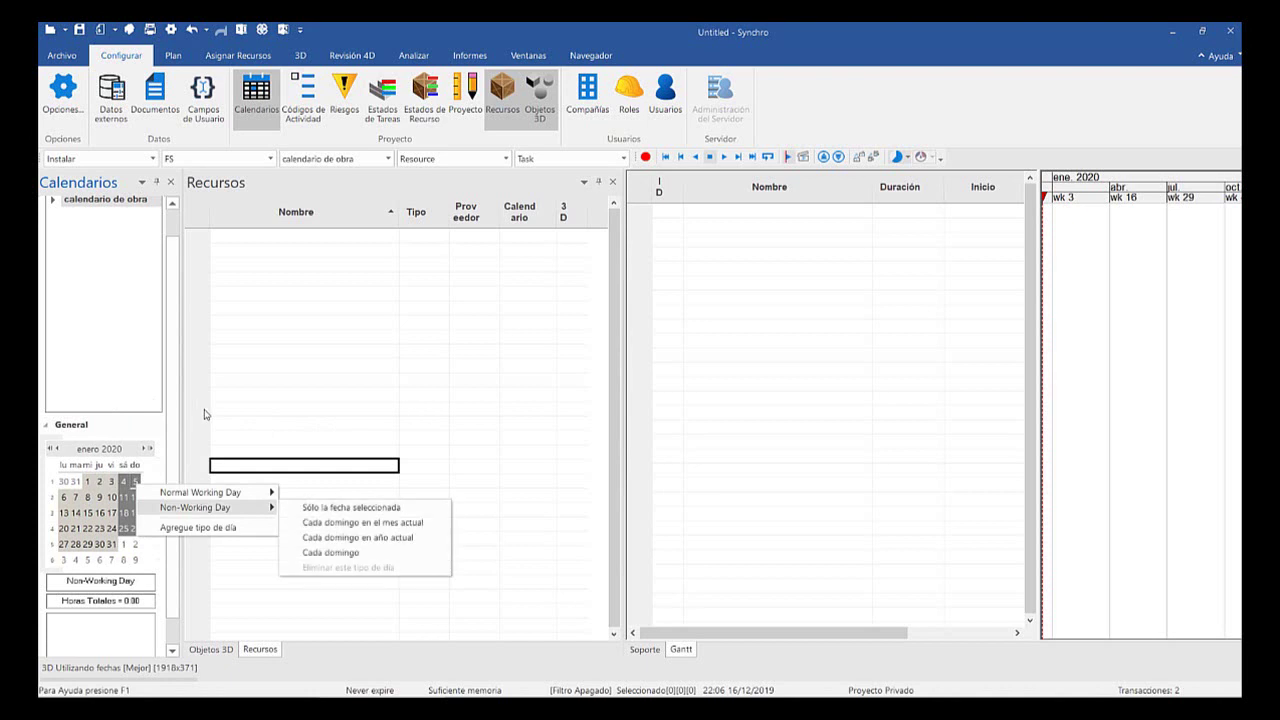
left_click(330, 552)
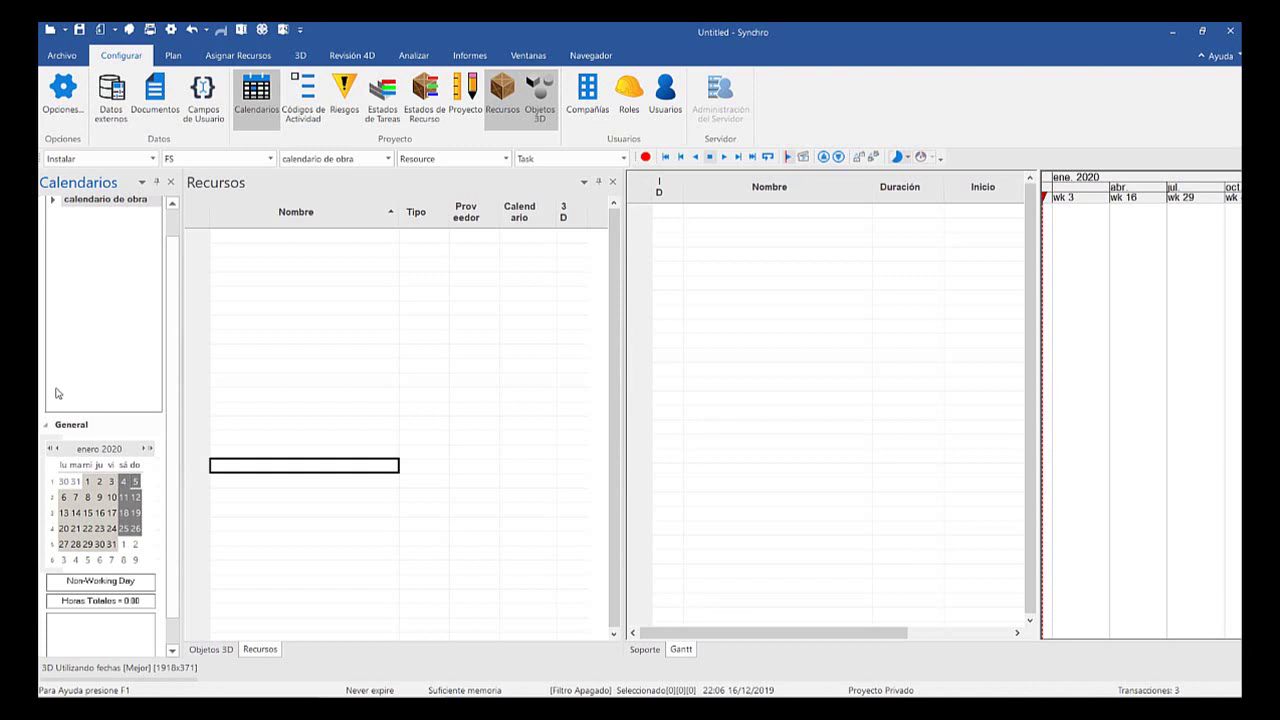
Starting from Saturday 7 December 2019, apply the Normal Working Day type to every Saturday in the calendar
scroll(55, 388, "up", 1)
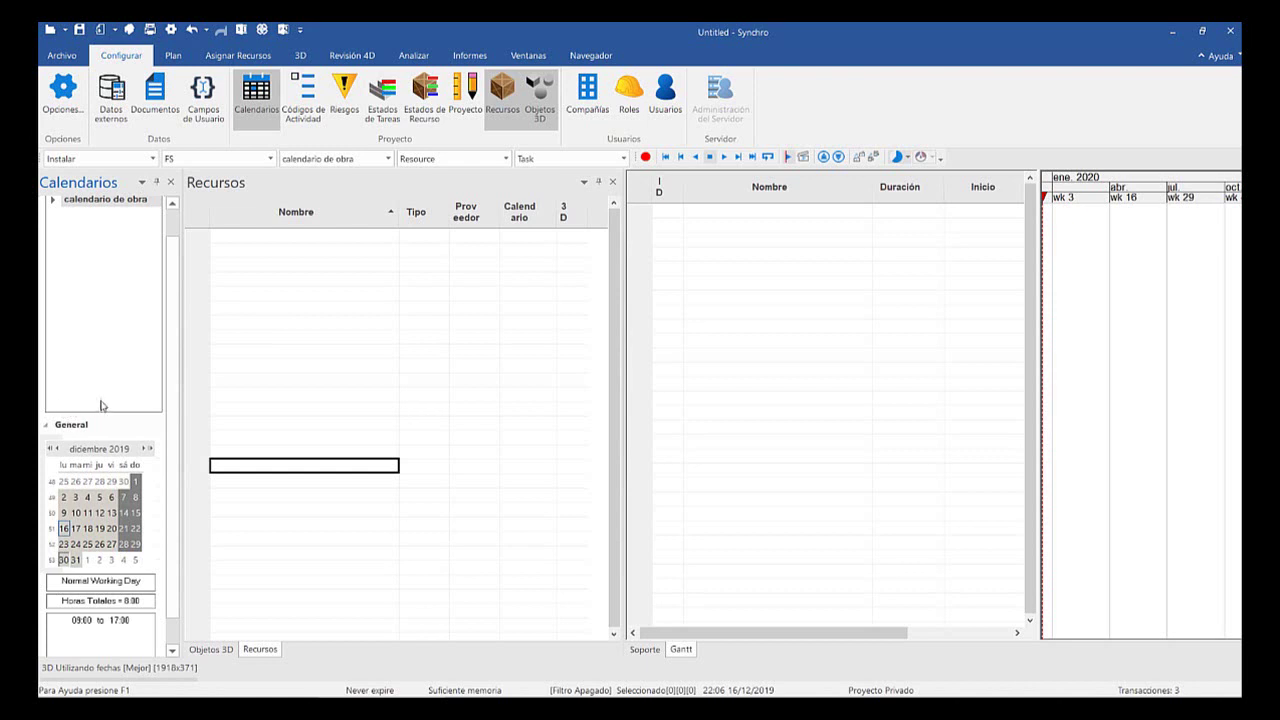
right_click(123, 497)
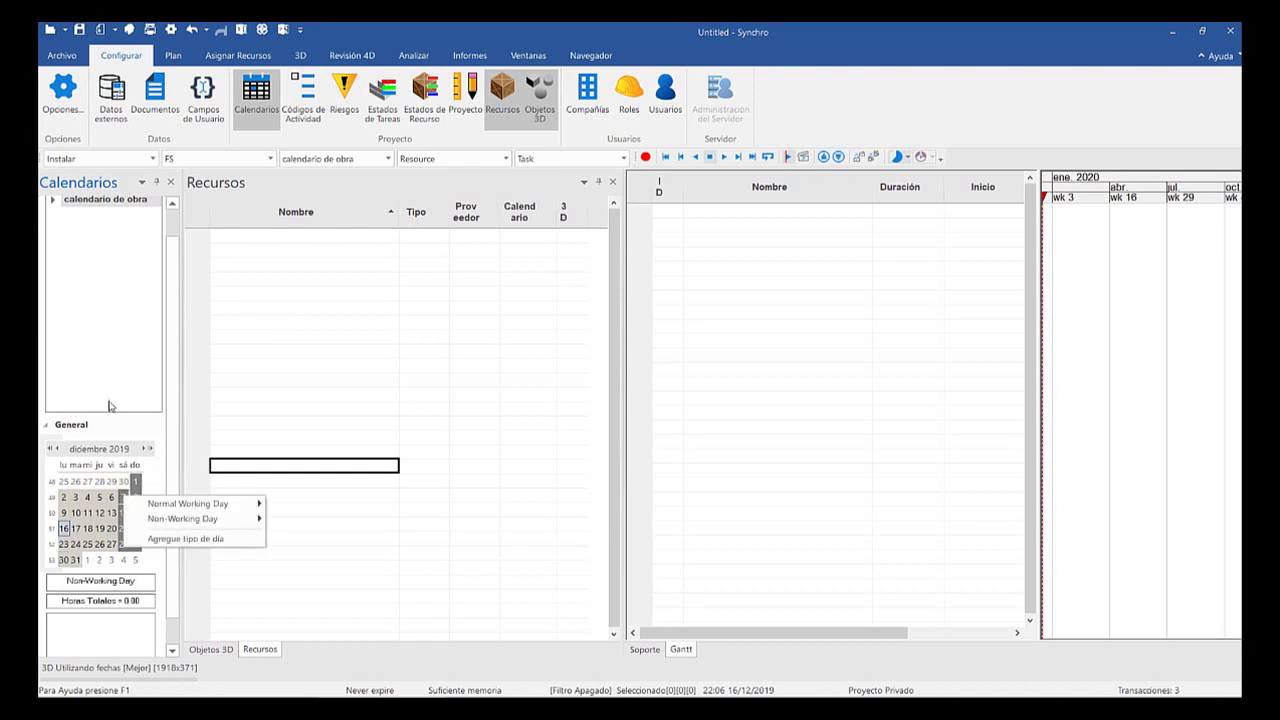
mouse_move(170, 518)
key("Up")
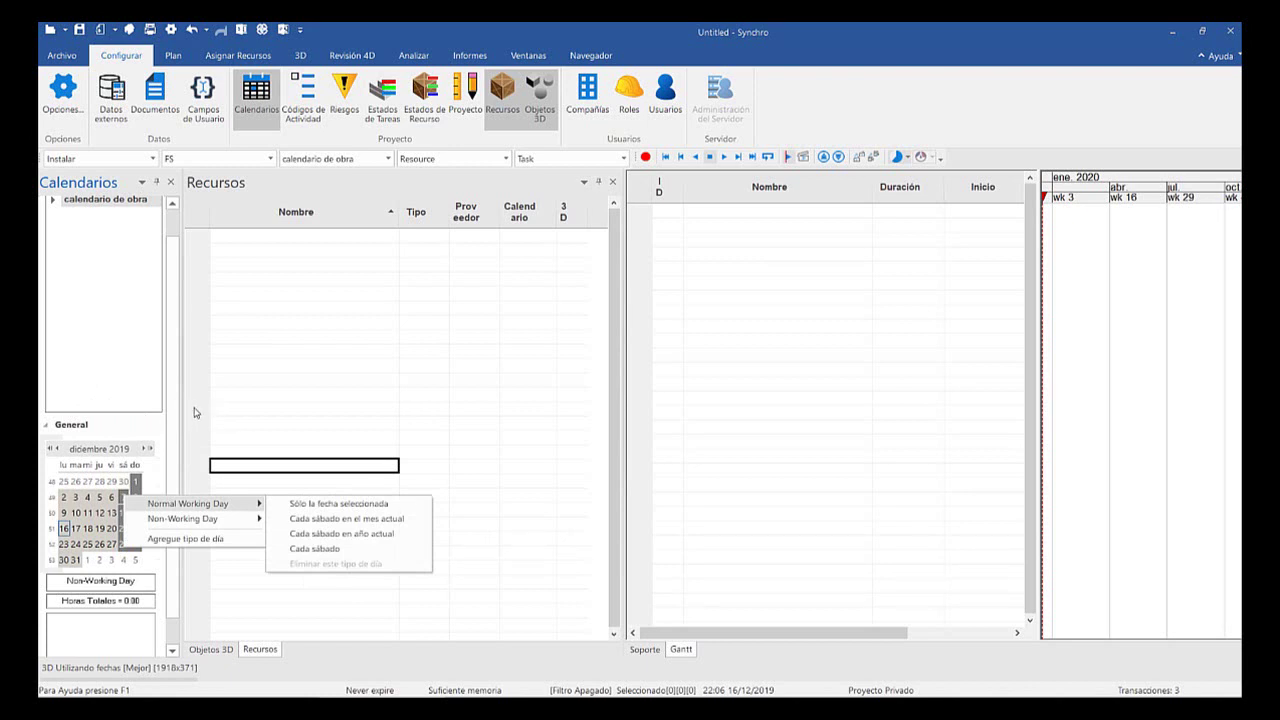
key("Right")
key("Down")
key("Down")
key("Down")
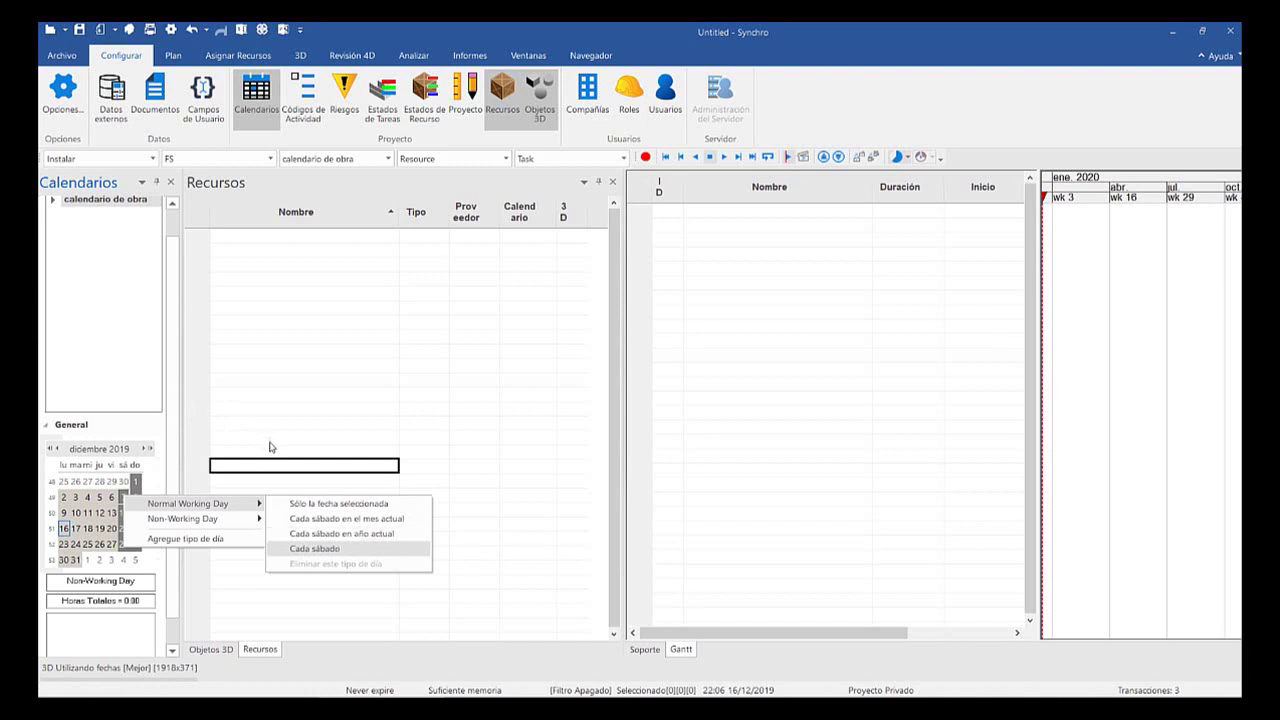
key("Return")
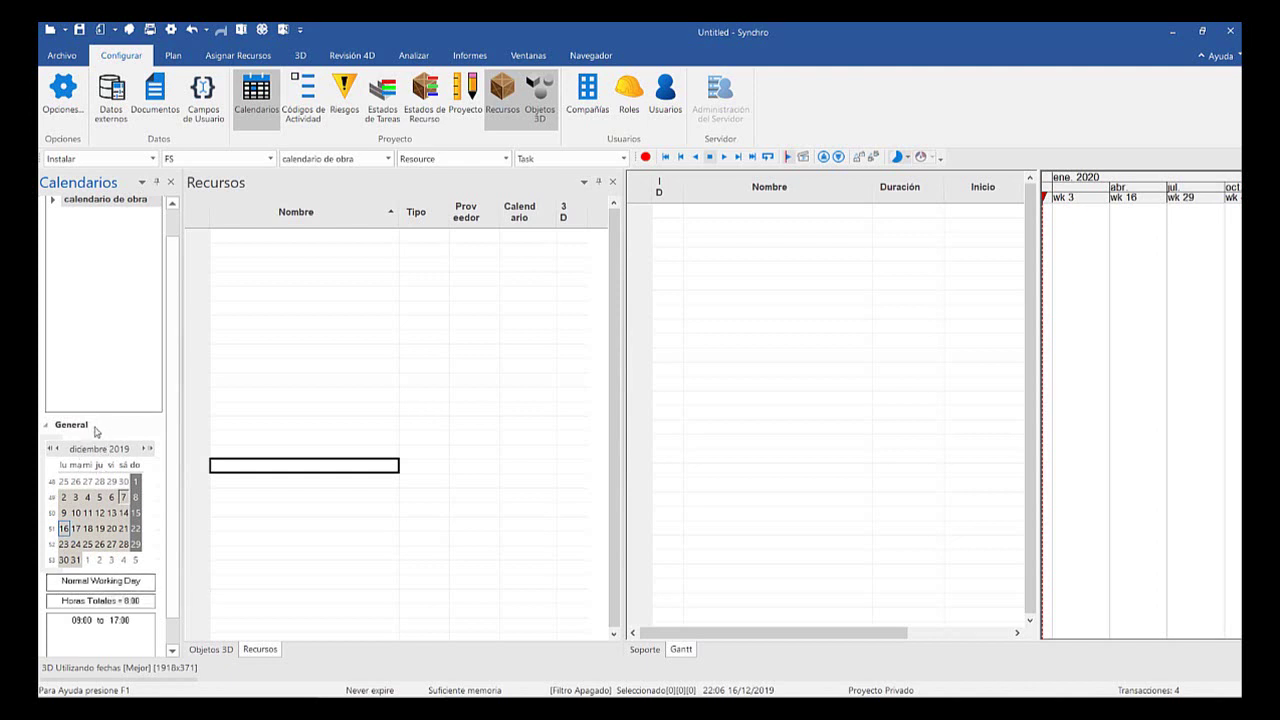
Edit the Normal Working Day type so its existing time block runs from 07:00 to 12:00
right_click(111, 528)
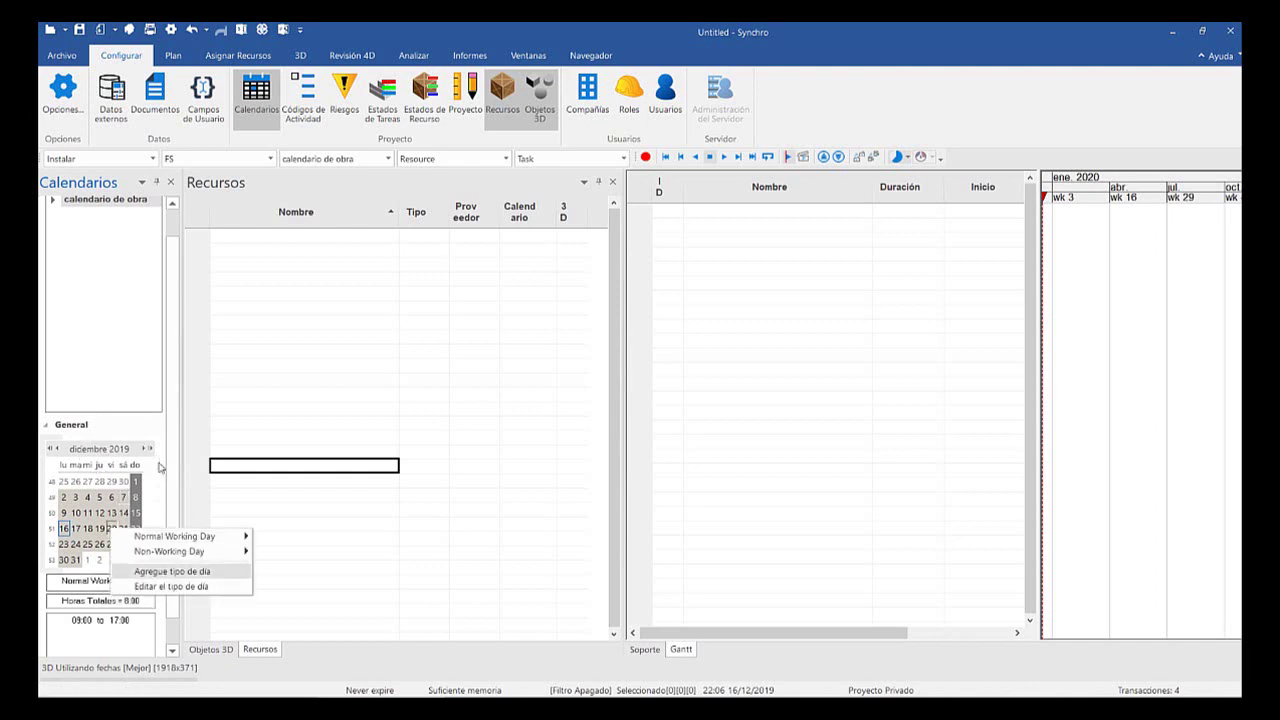
key("Down")
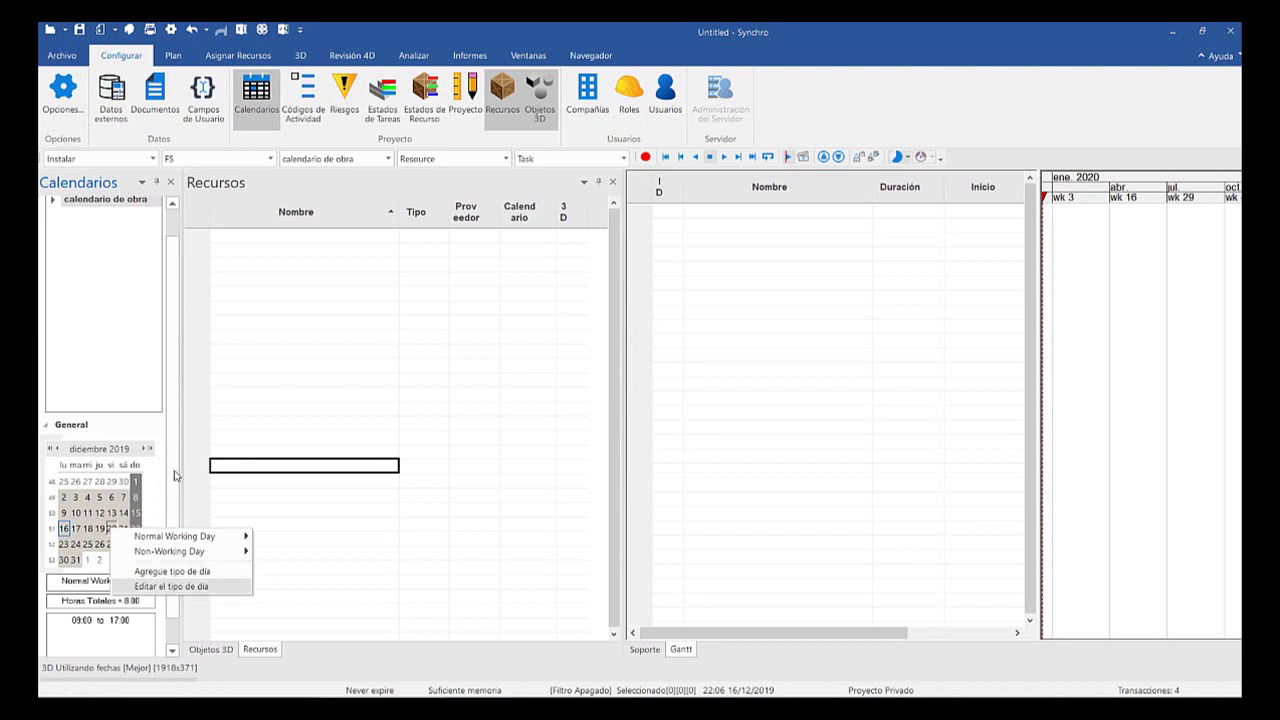
key("Return")
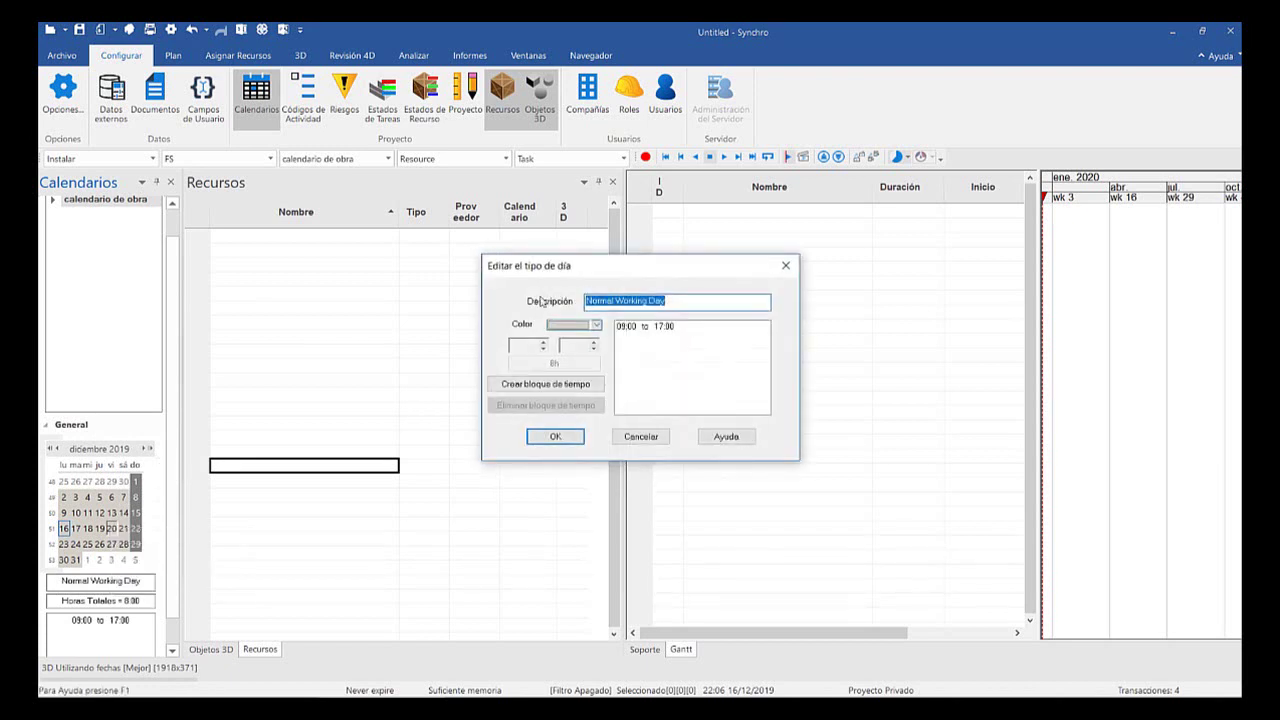
left_click_drag(513, 266, 366, 293)
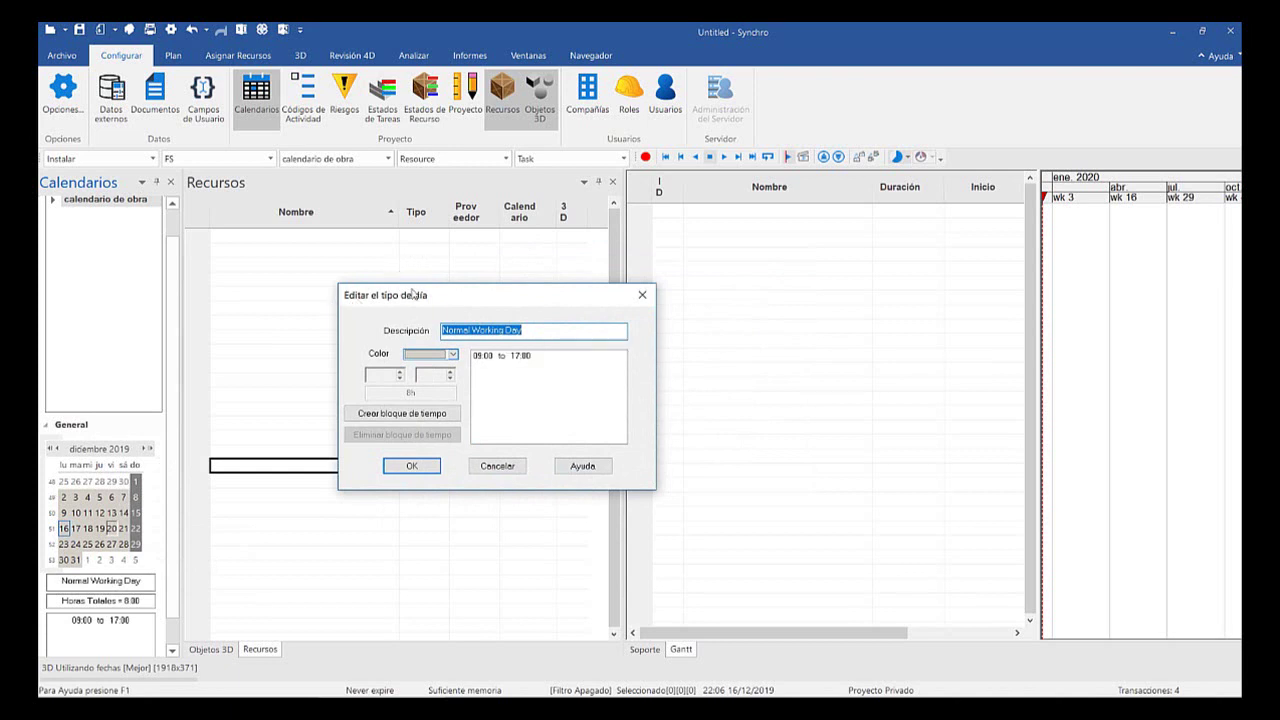
key("Tab")
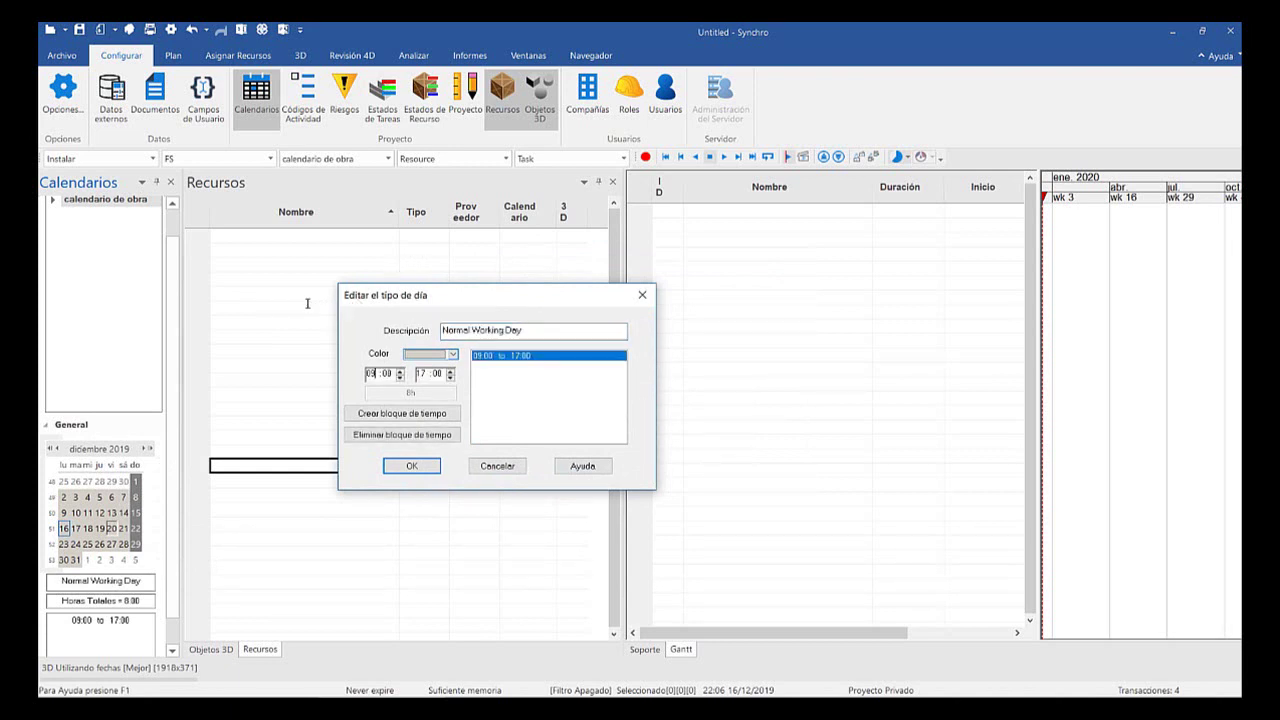
key("Tab")
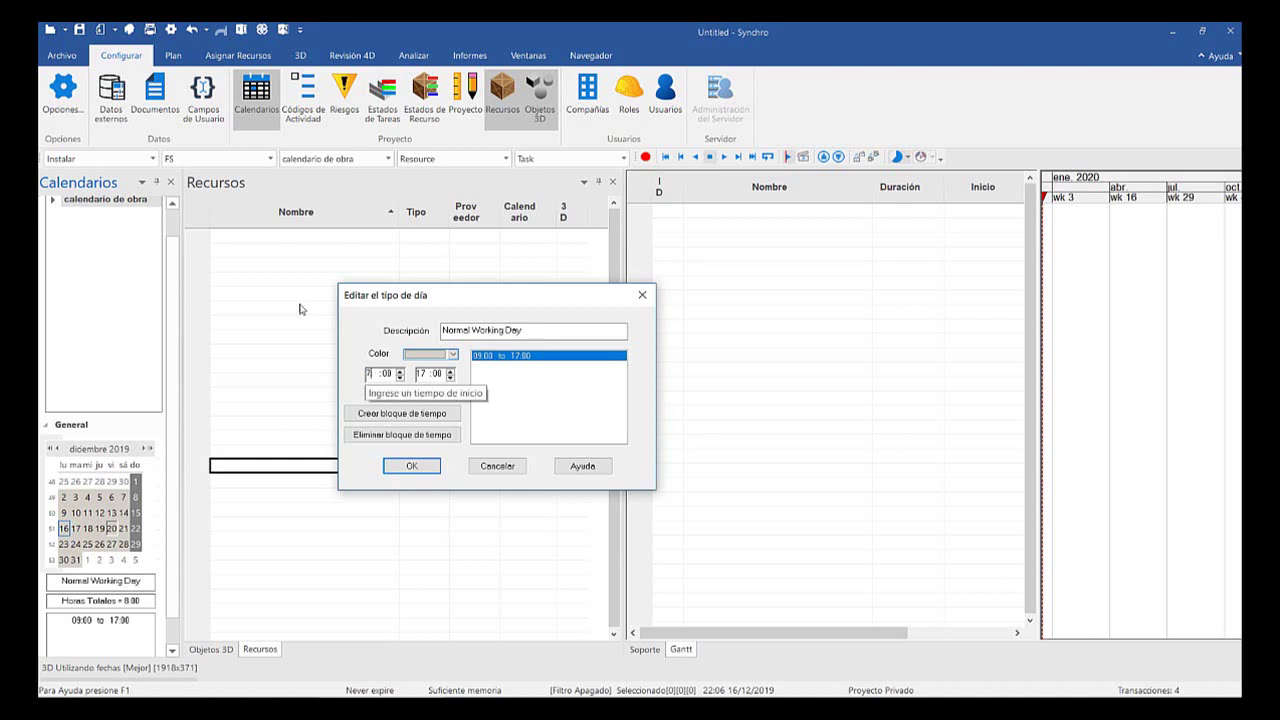
type("7")
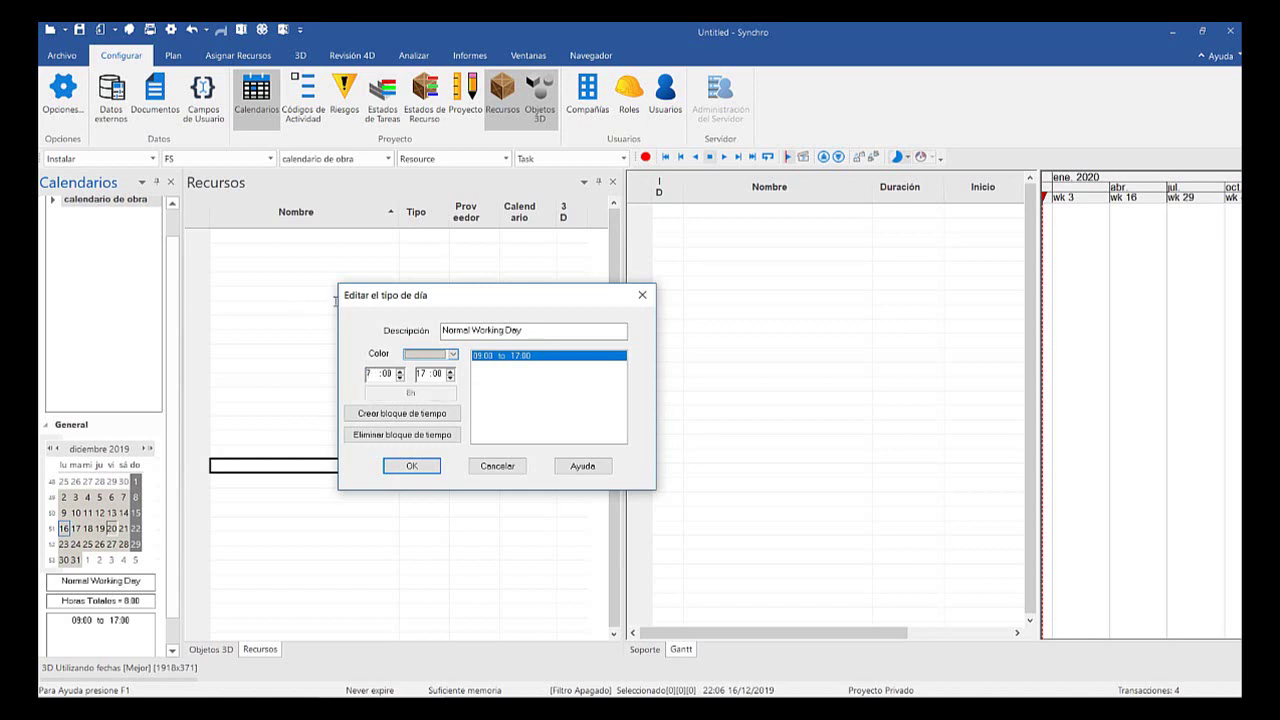
key("Tab")
key("Tab")
key("Tab")
key("Tab")
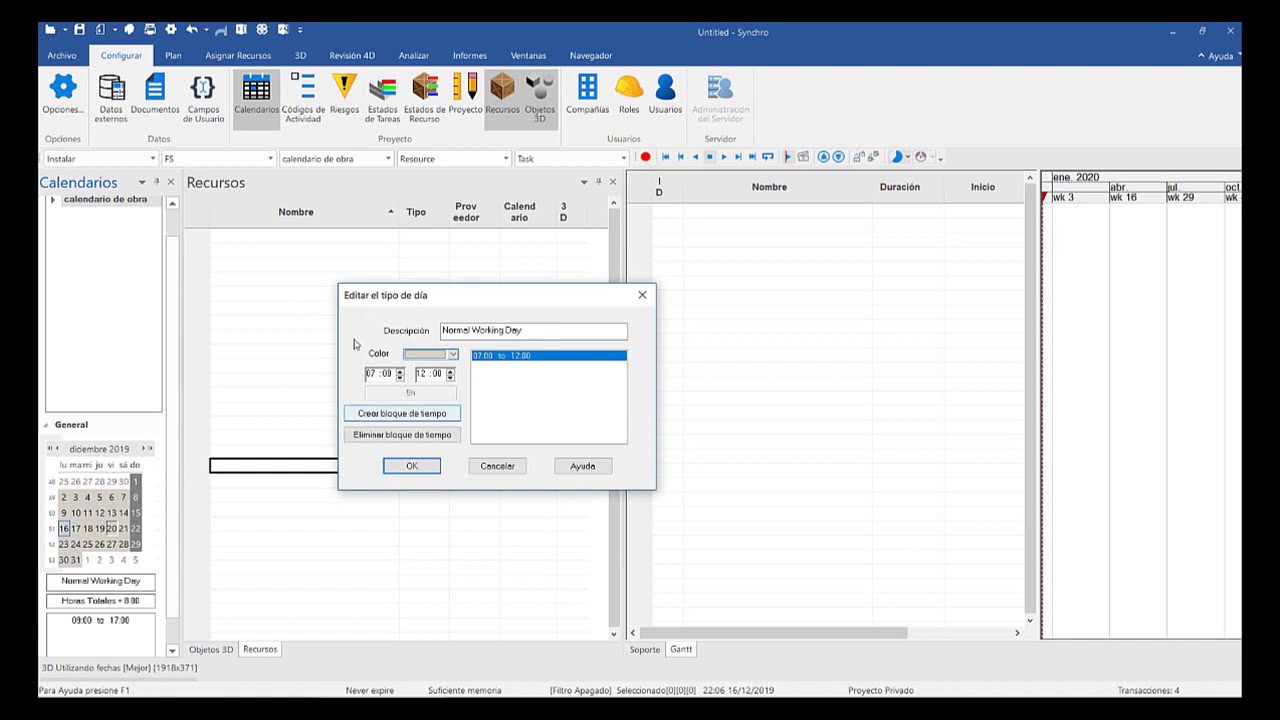
Create a second time block from 14:00 to 17:00 for the Normal Working Day type
key("shift+Tab")
key("Return")
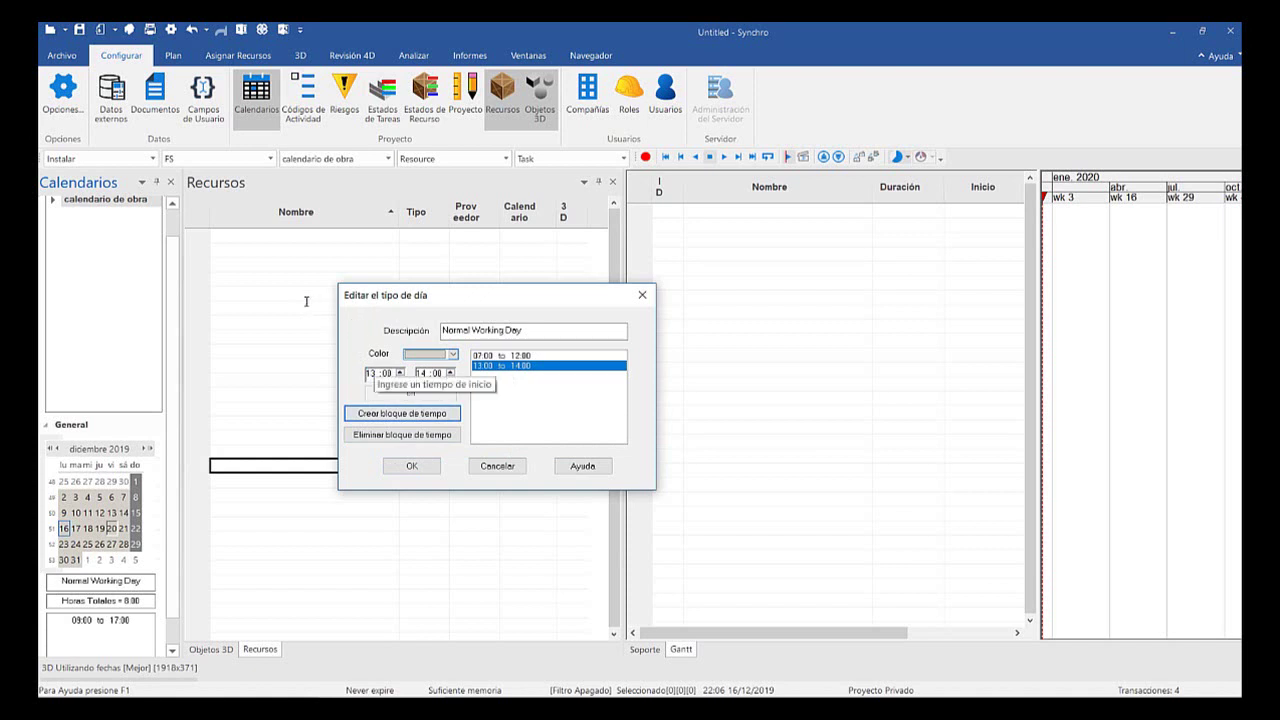
left_click_drag(379, 373, 366, 373)
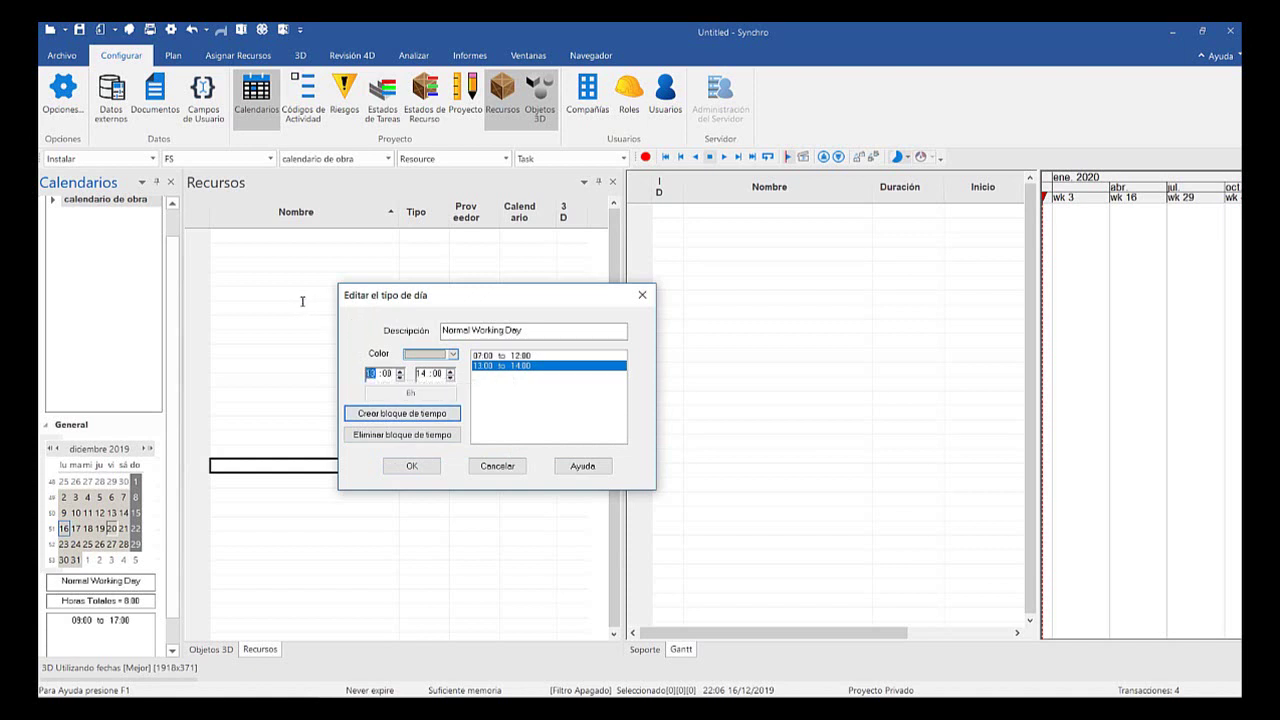
type("2")
left_click(432, 374)
left_click_drag(392, 373, 382, 373)
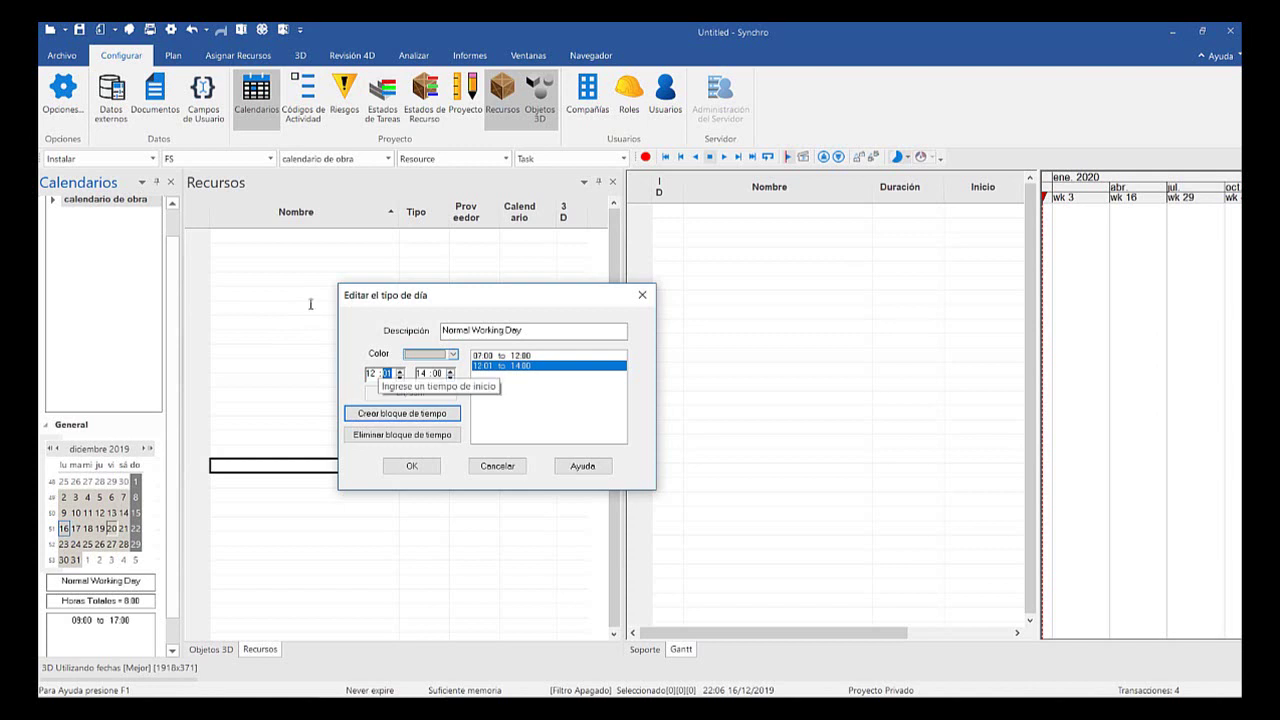
key("Left")
type("14")
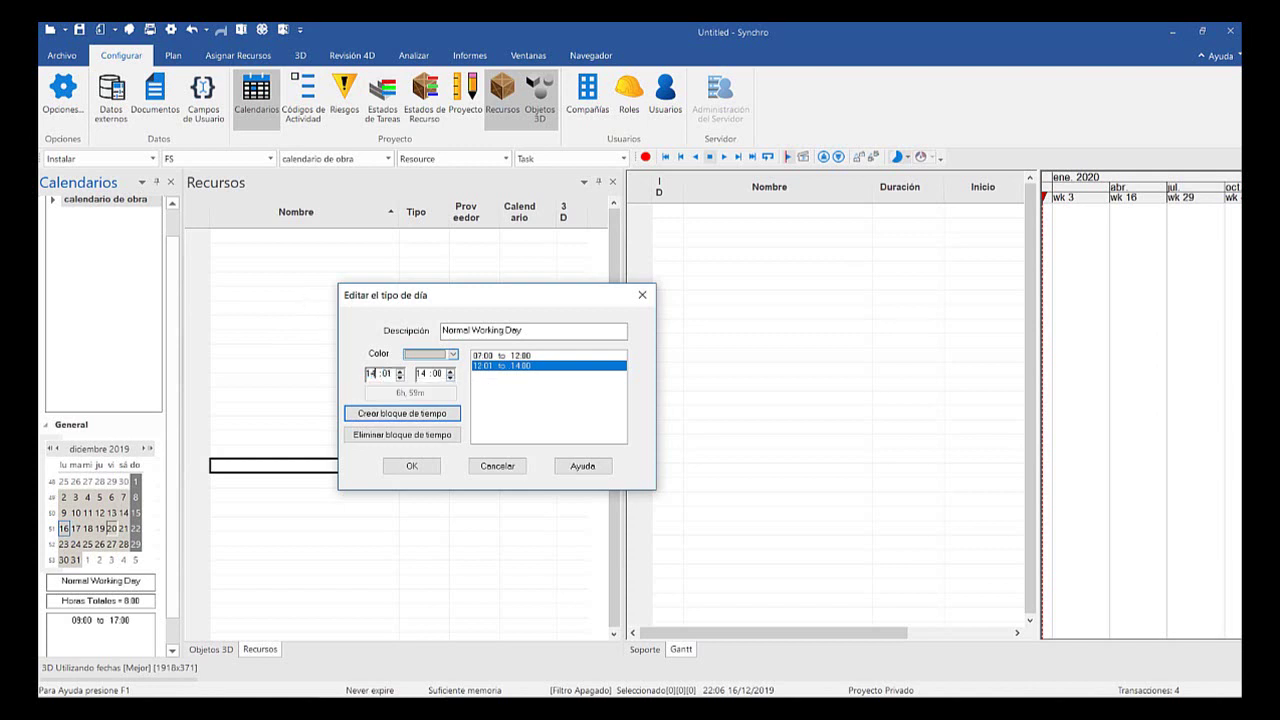
key("Right")
key("Down")
left_click_drag(436, 374, 417, 374)
key("Left")
left_click_drag(429, 373, 437, 373)
key("Down")
key("Down")
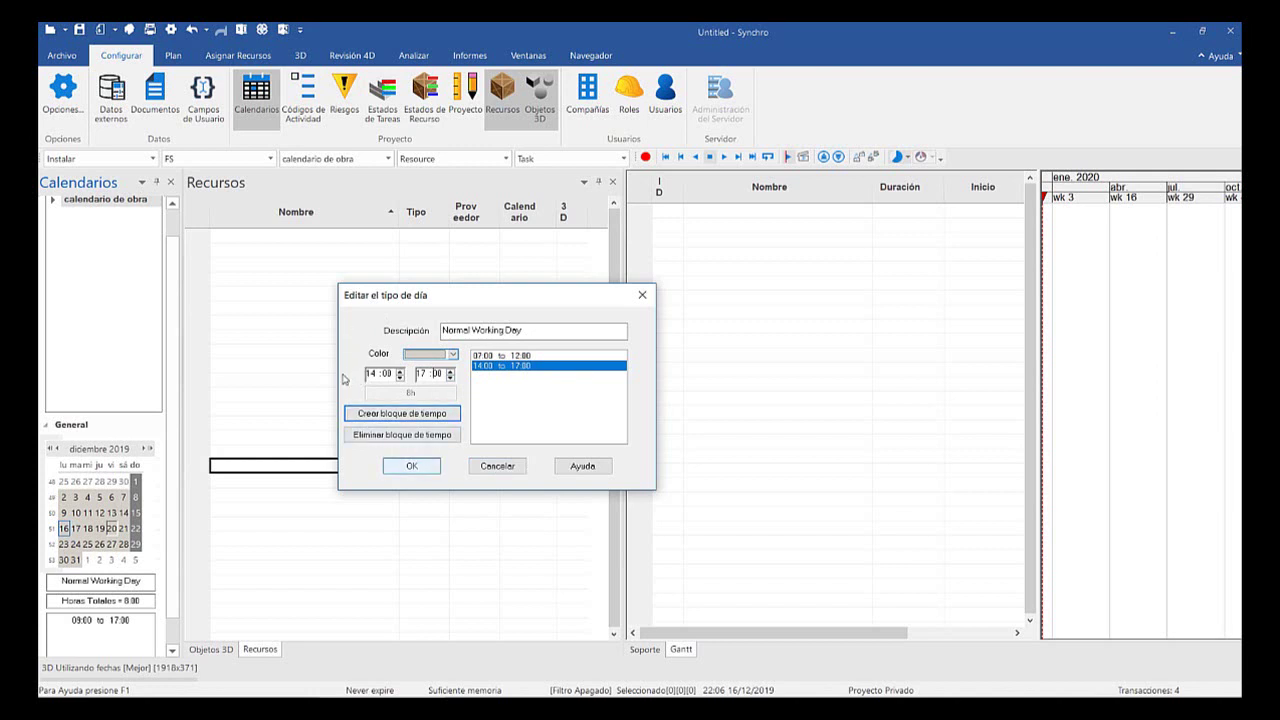
Set the Normal Working Day color to light cyan and accept the day type changes
left_click(452, 354)
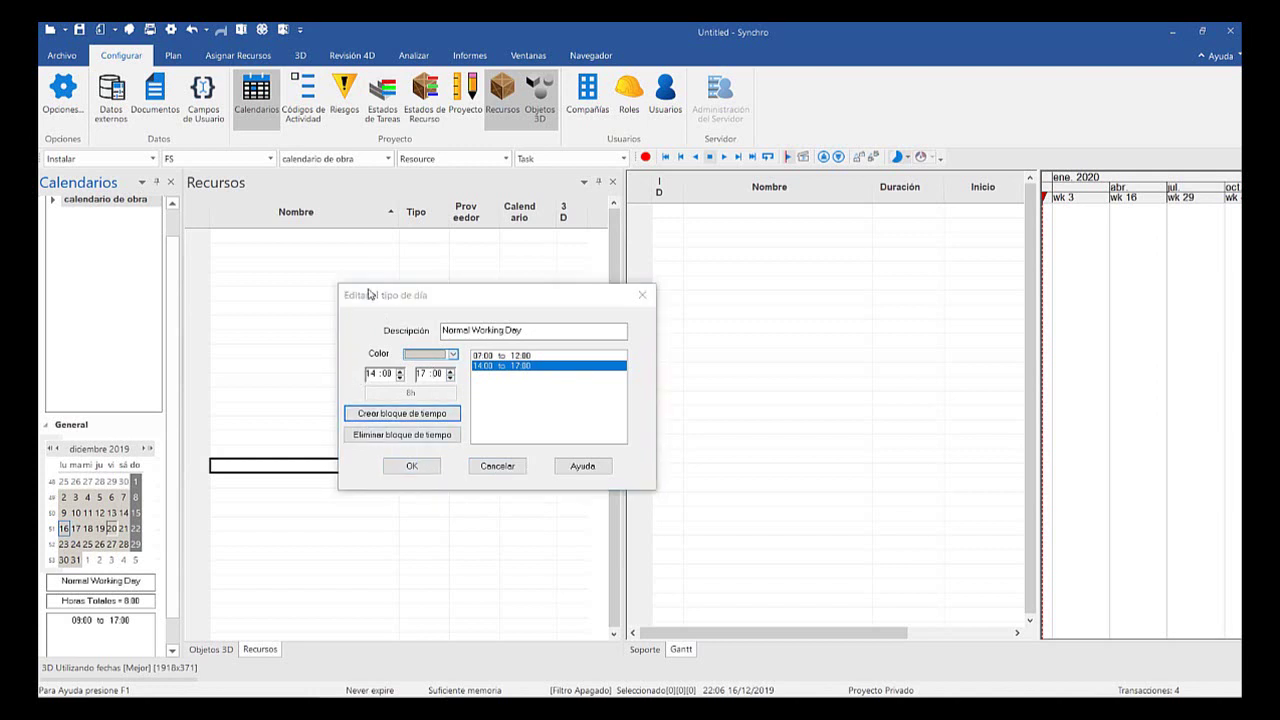
left_click(427, 387)
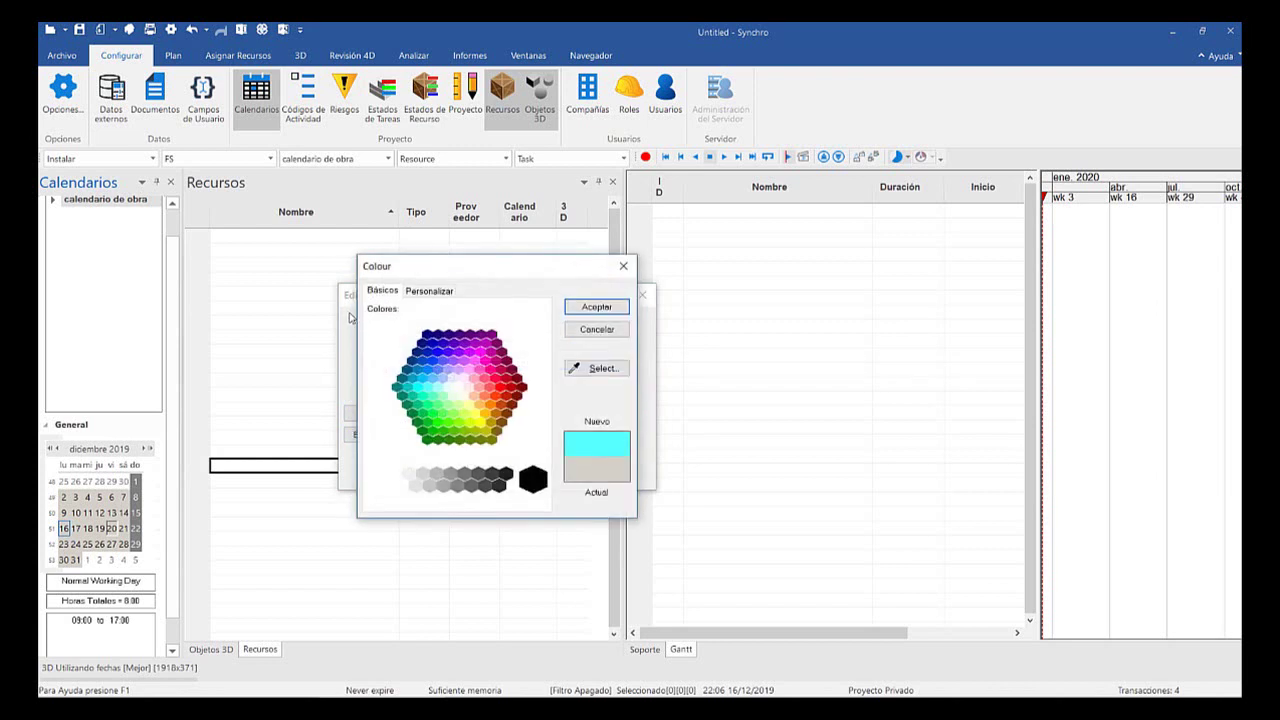
key("Return")
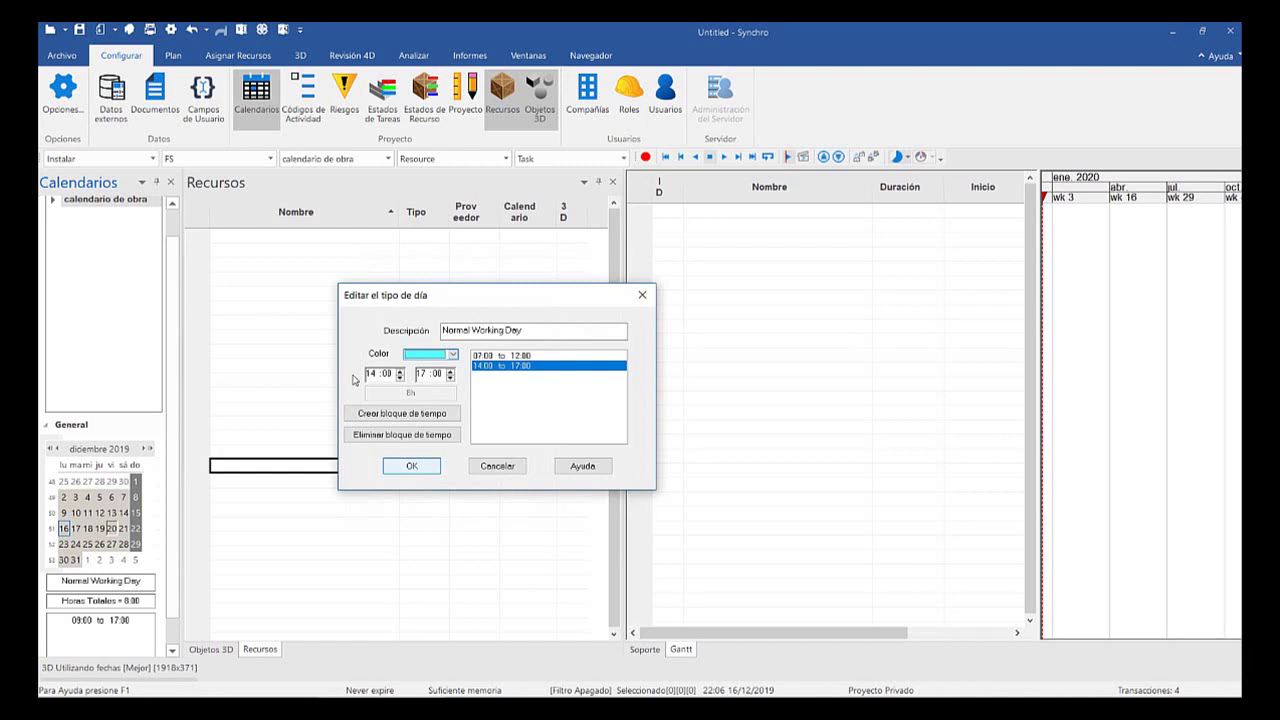
key("Return")
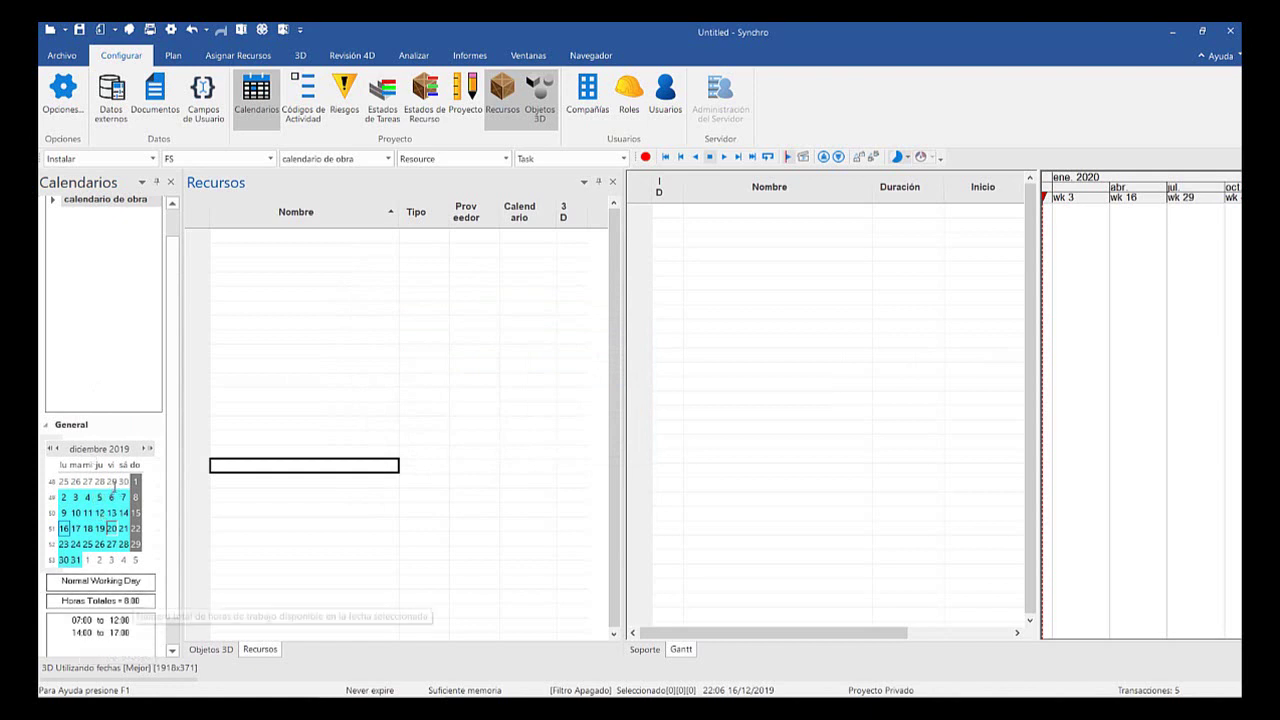
Review the working and non-working days across the calendar months between October 2019 and March 2021
scroll(97, 455, "down", 4)
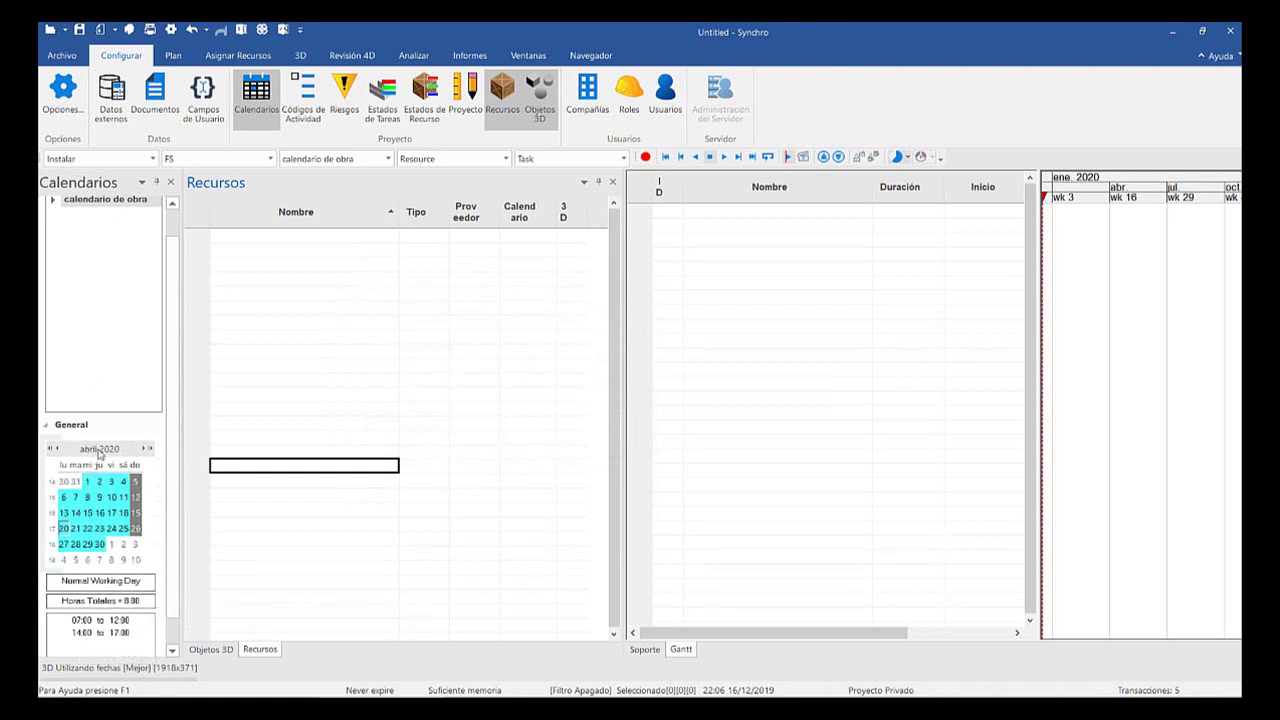
scroll(100, 451, "down", 11)
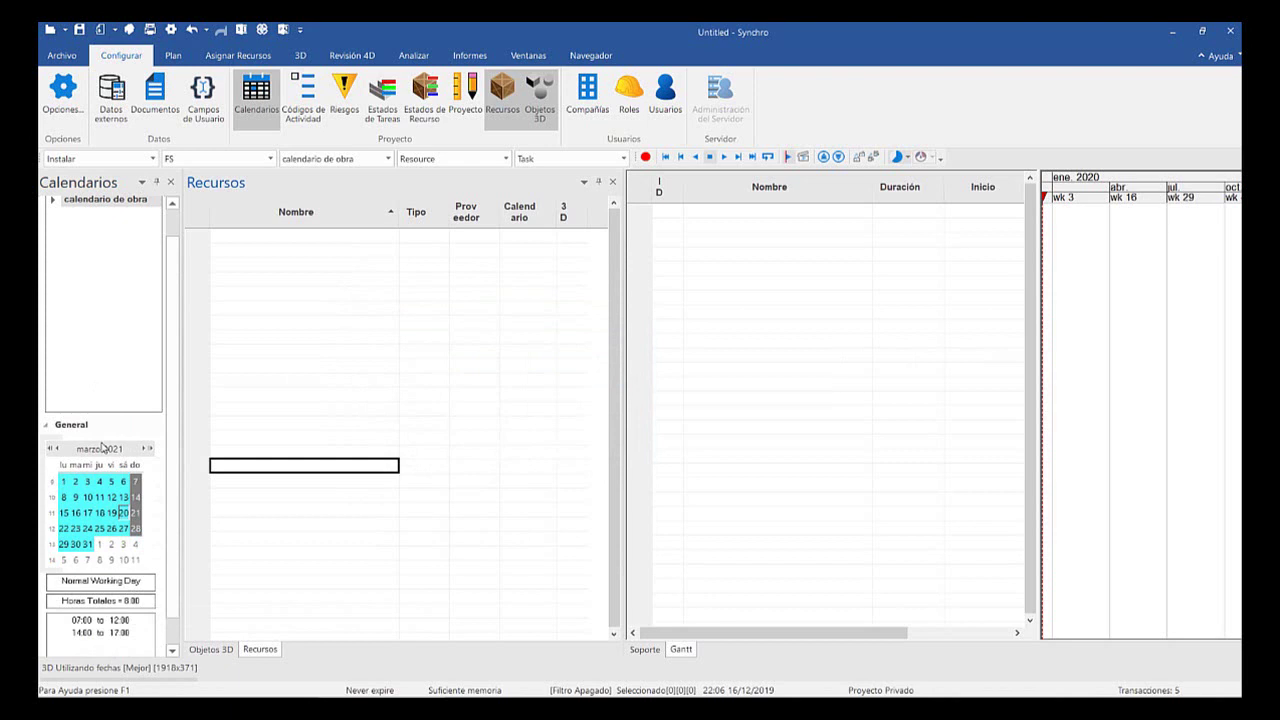
scroll(103, 448, "up", 6)
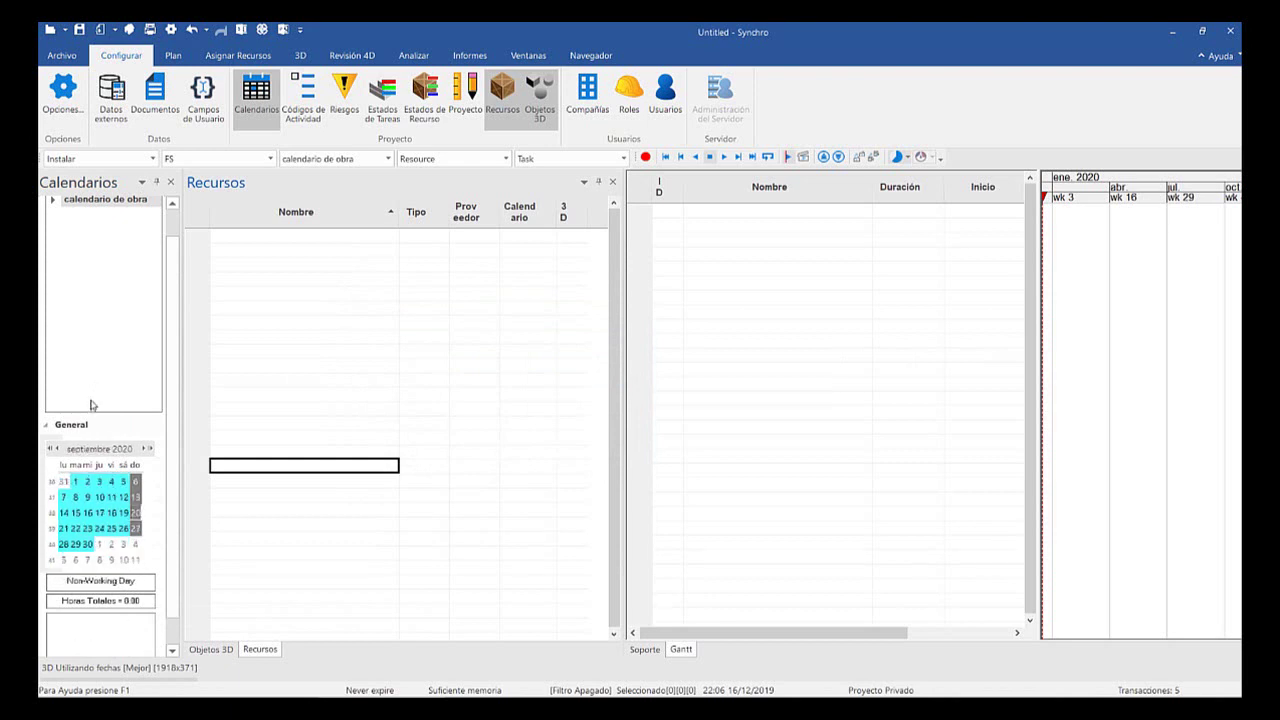
scroll(91, 404, "up", 2)
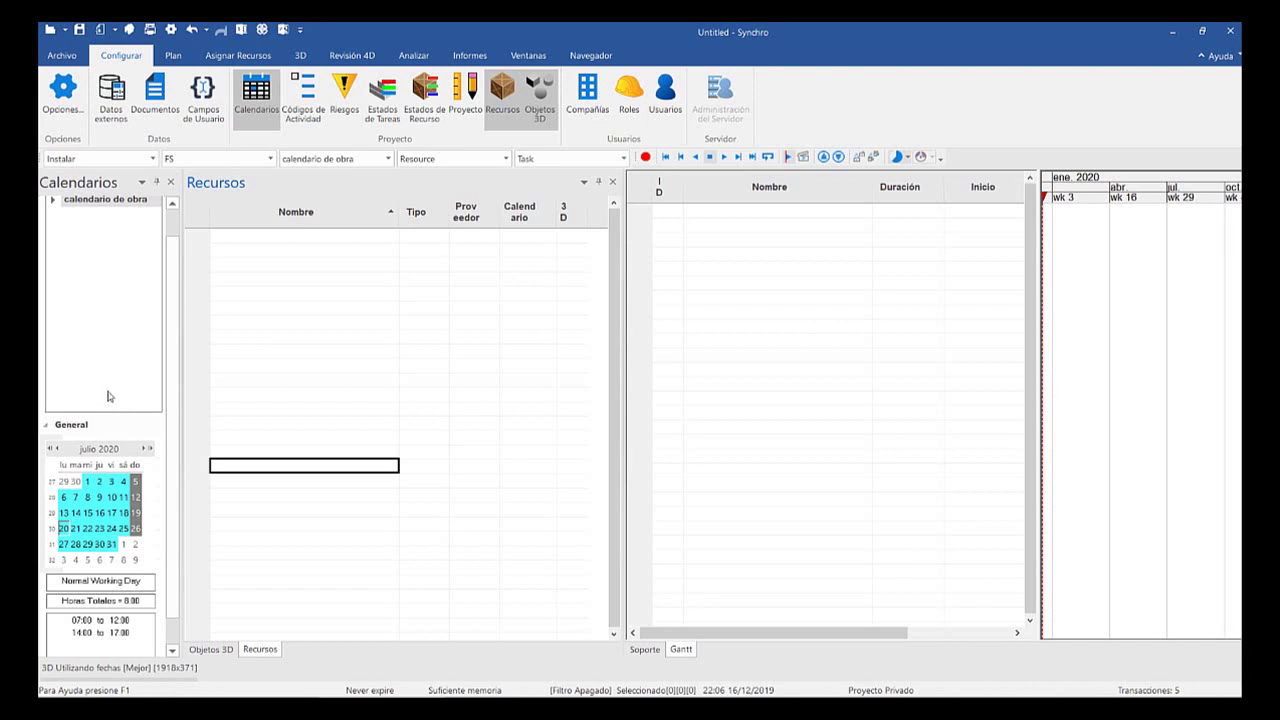
right_click(123, 481)
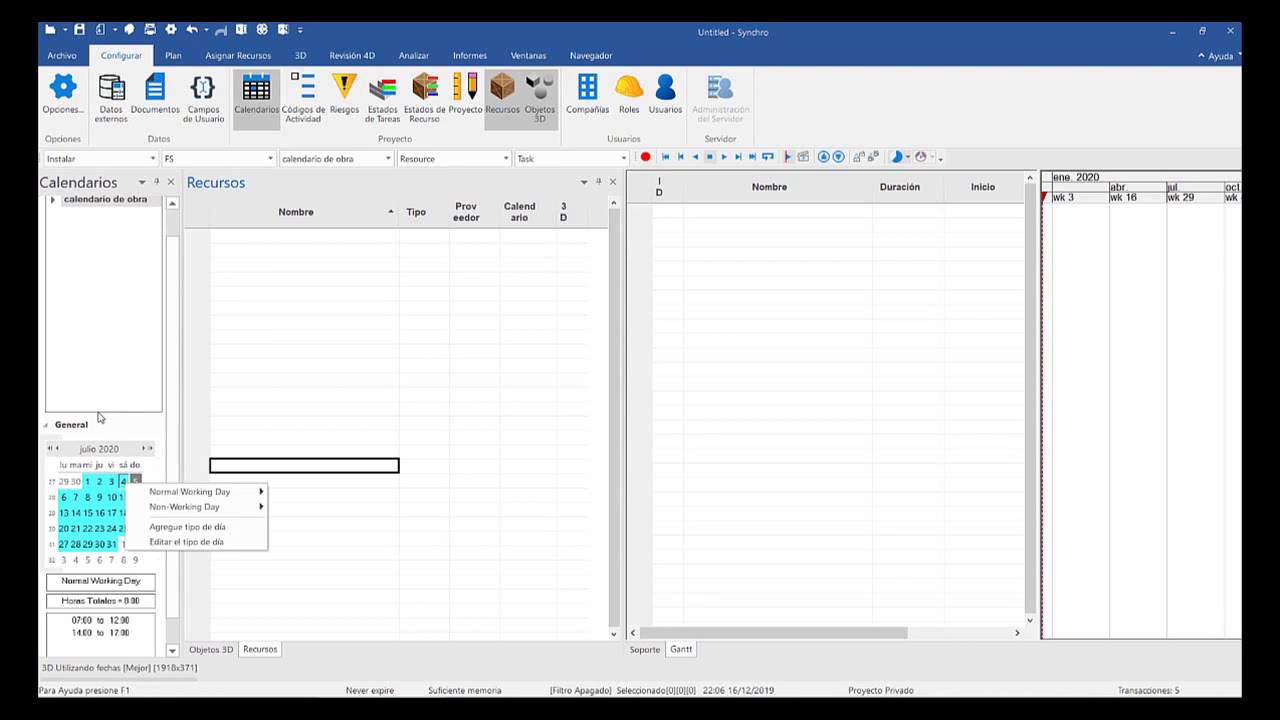
left_click(100, 414)
scroll(101, 414, "up", 3)
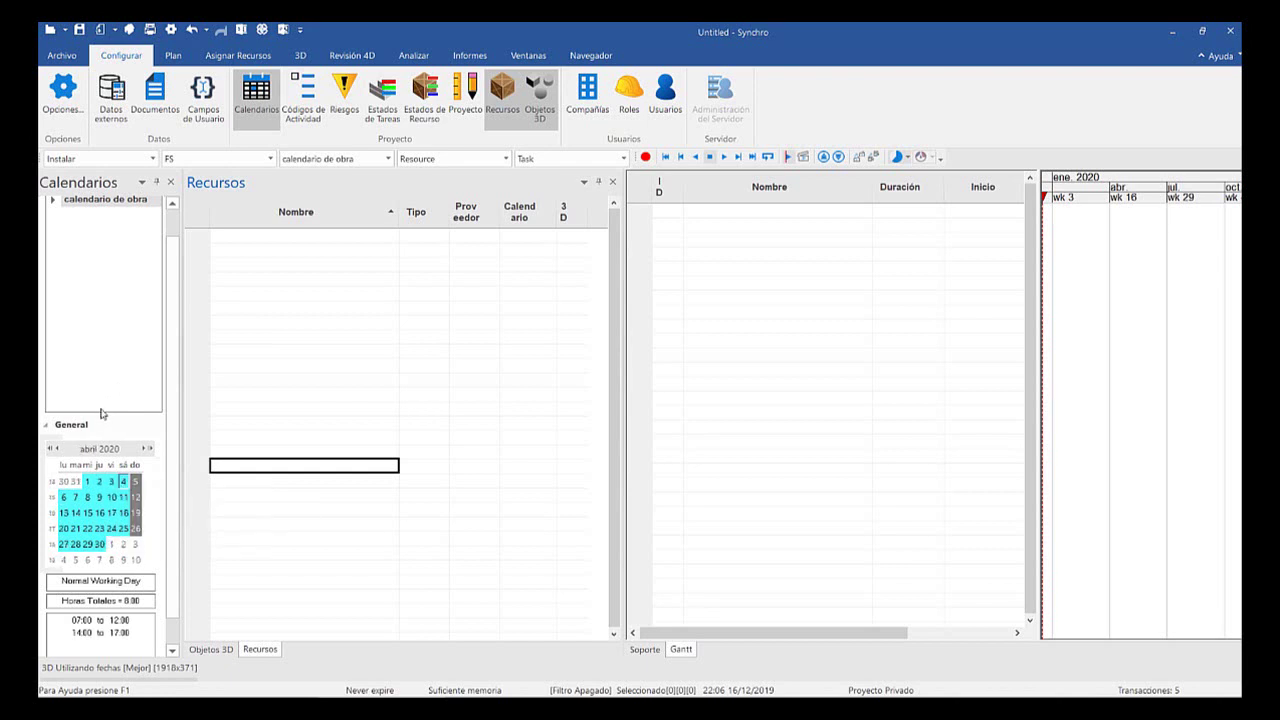
key("Page_Up")
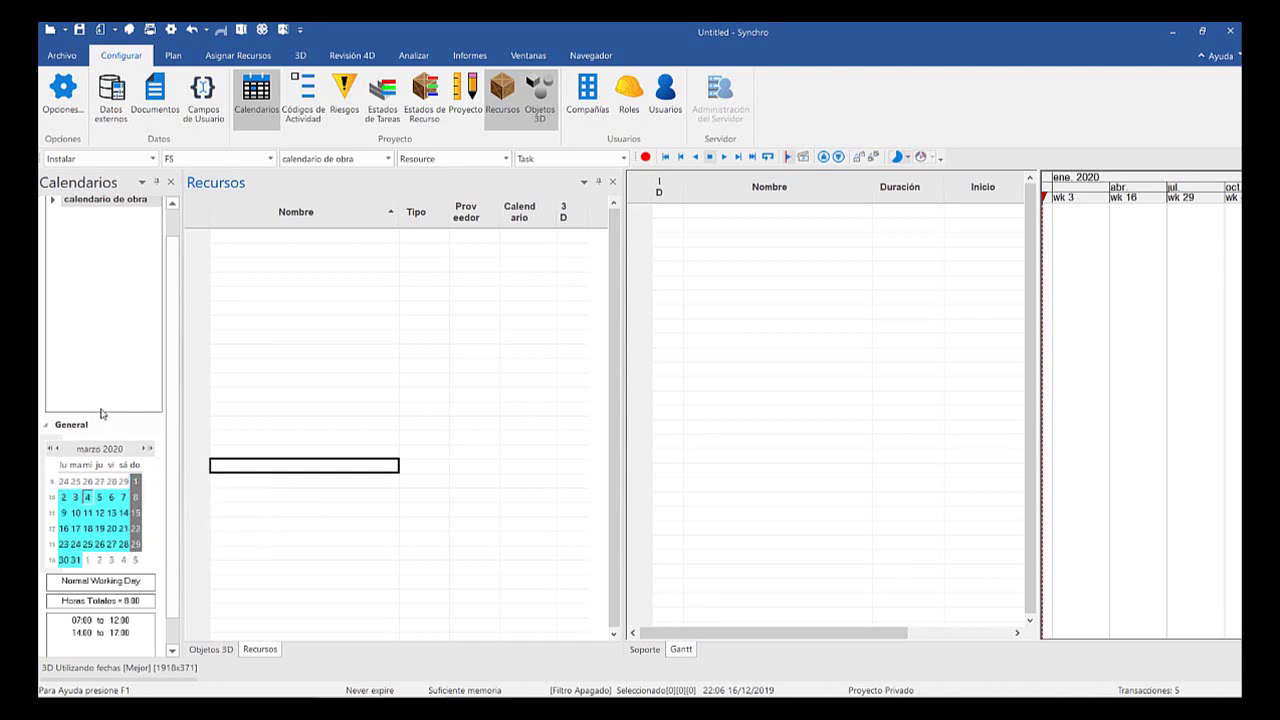
key("Page_Up")
key("Page_Up")
key("Page_Up")
key("Page_Up")
key("Page_Up")
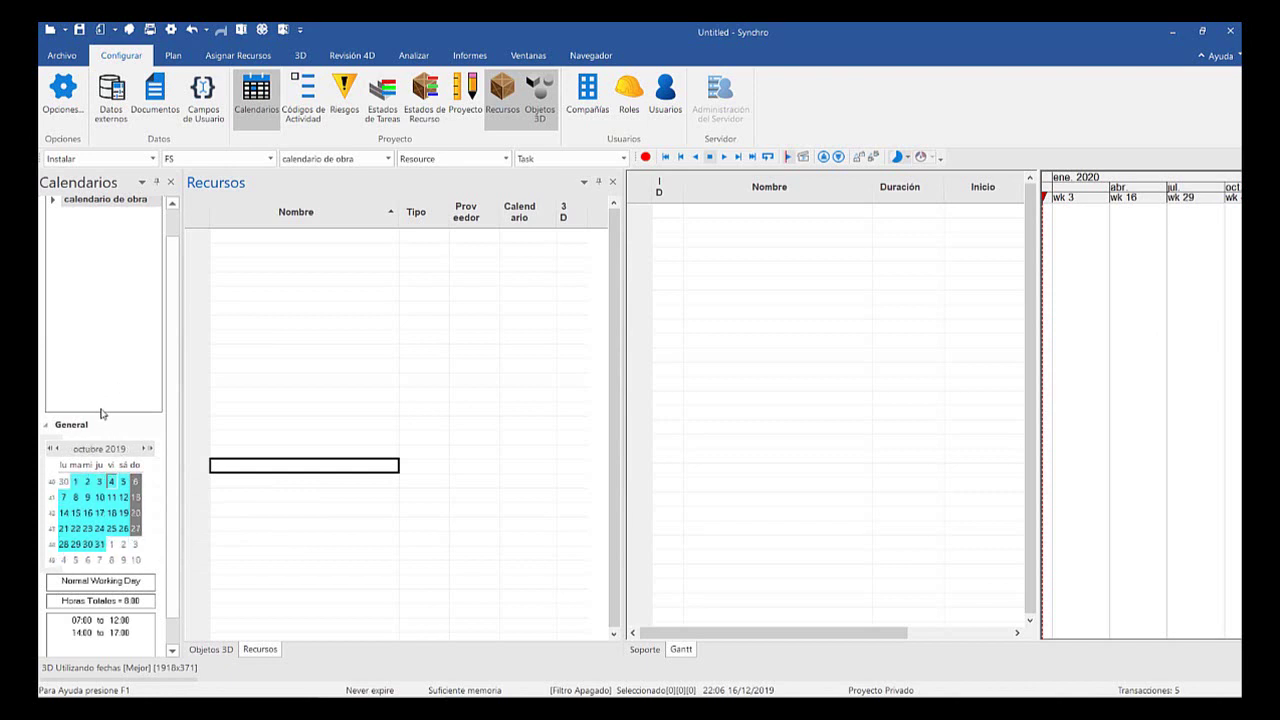
Make 24 December 2019 a Non-Working Day, applying the change only to that date
key("Page_Down")
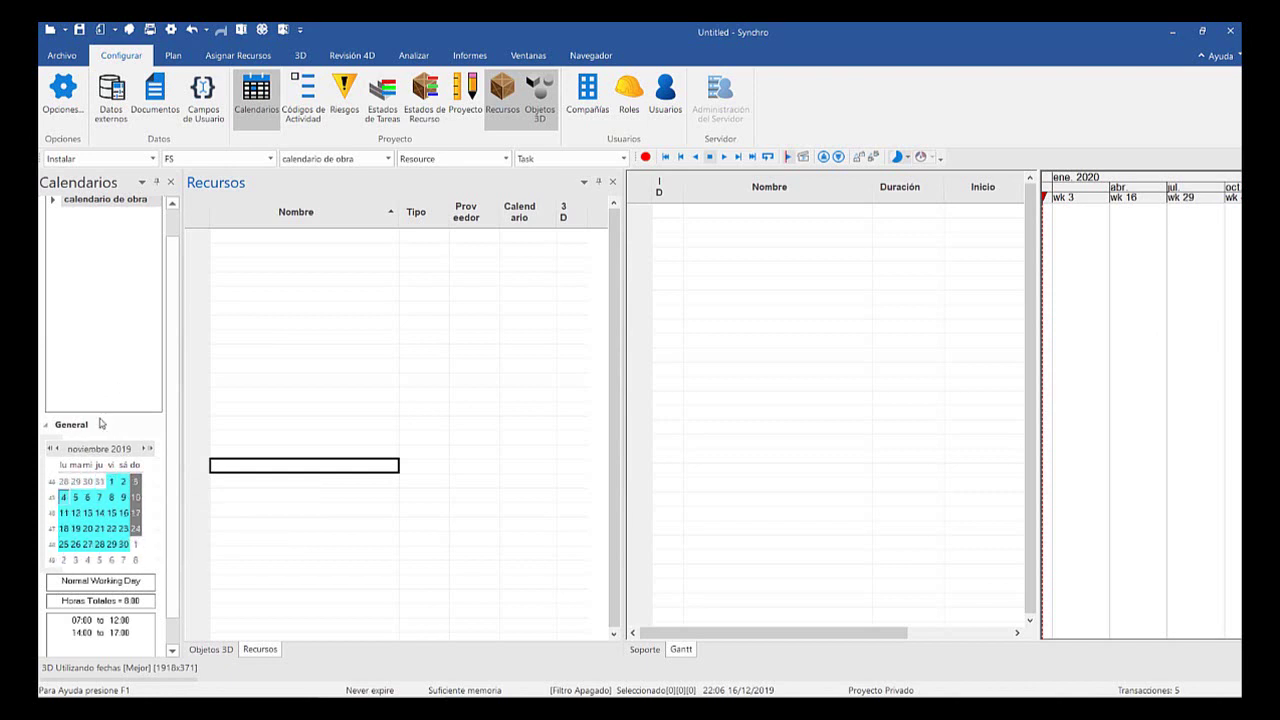
key("Page_Down")
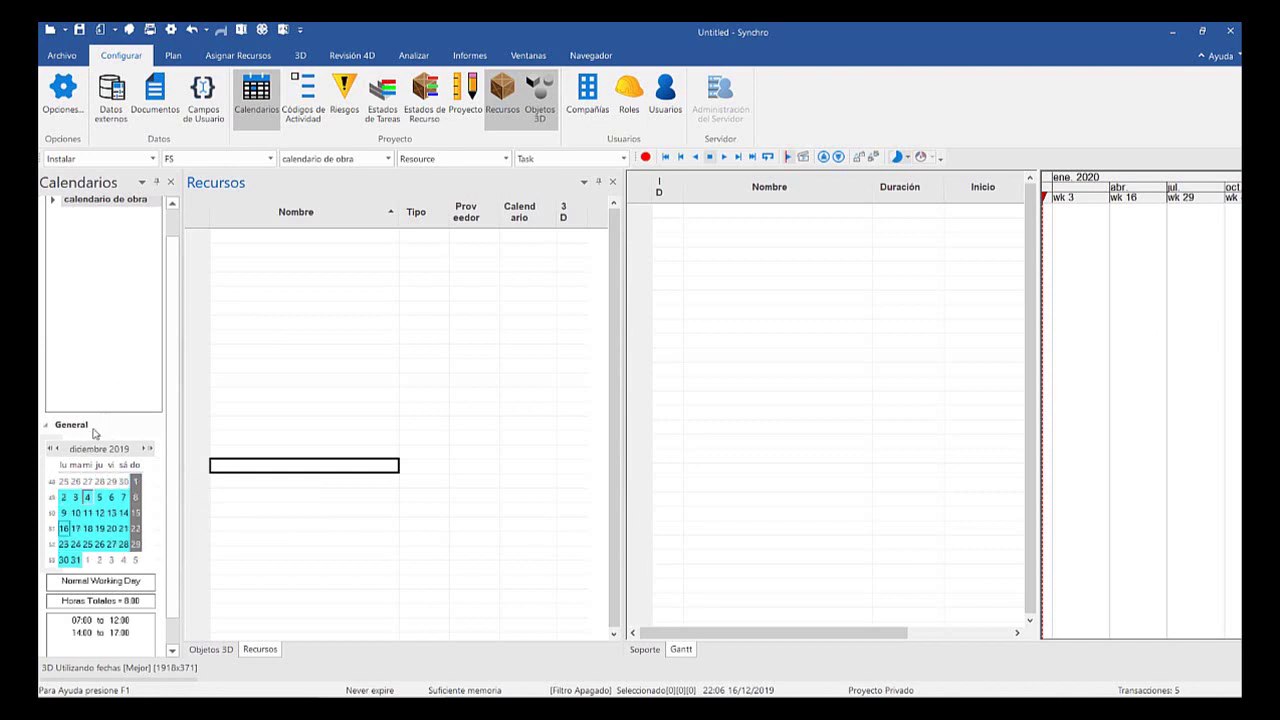
key("Down")
key("Down")
key("Down")
key("Left")
key("Menu")
key("Down")
key("Down")
key("Down")
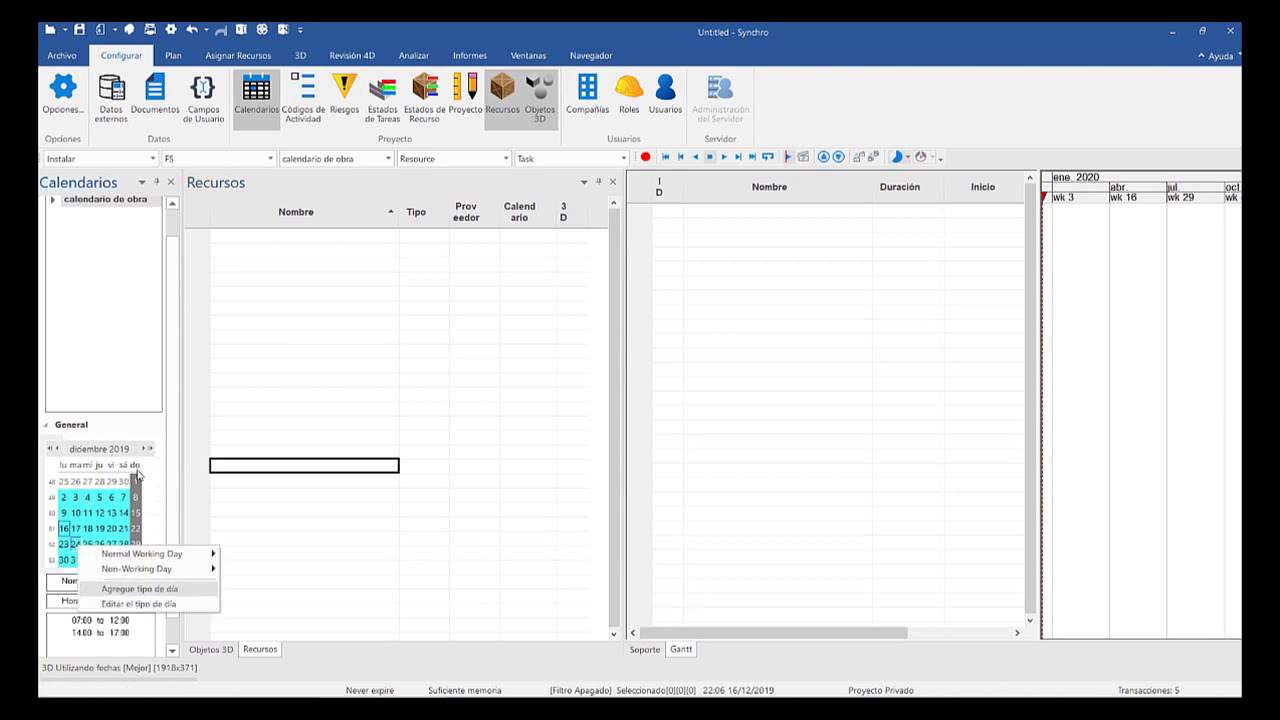
key("Up")
key("Right")
key("Down")
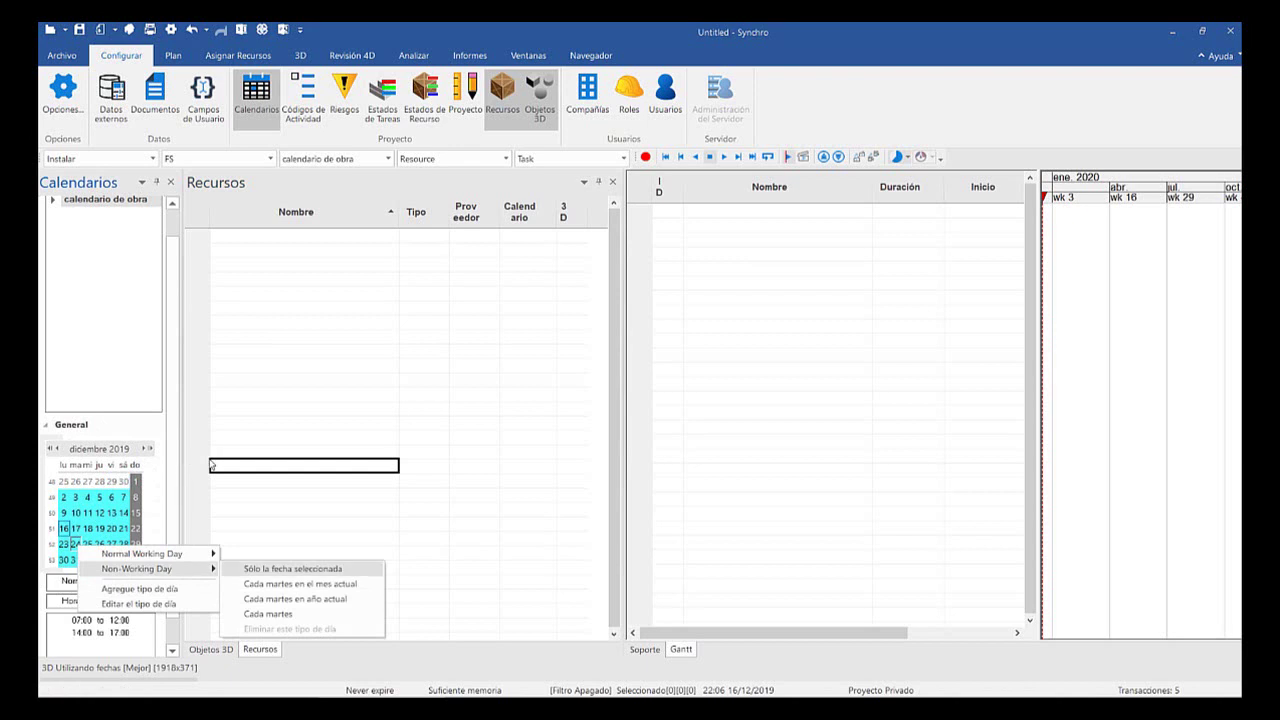
key("Return")
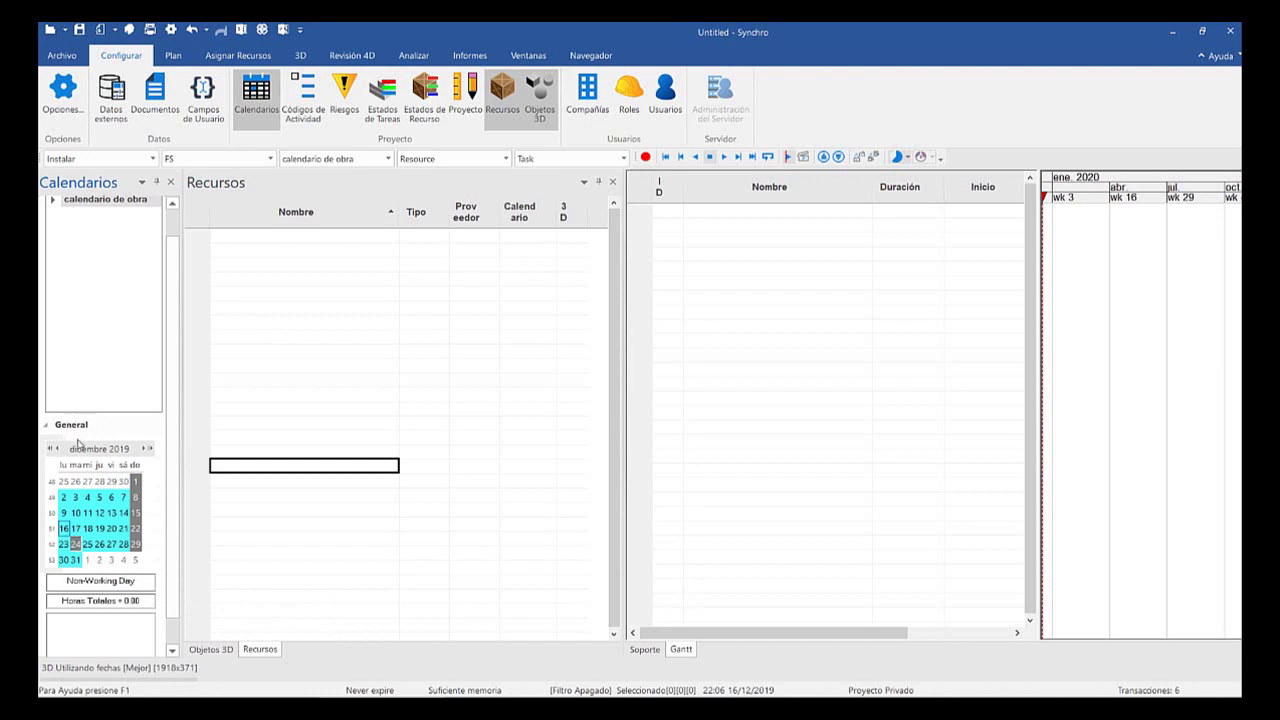
Make 25 December 2019 a Non-Working Day, applying the change only to the selected date
left_click(87, 544)
right_click(88, 544)
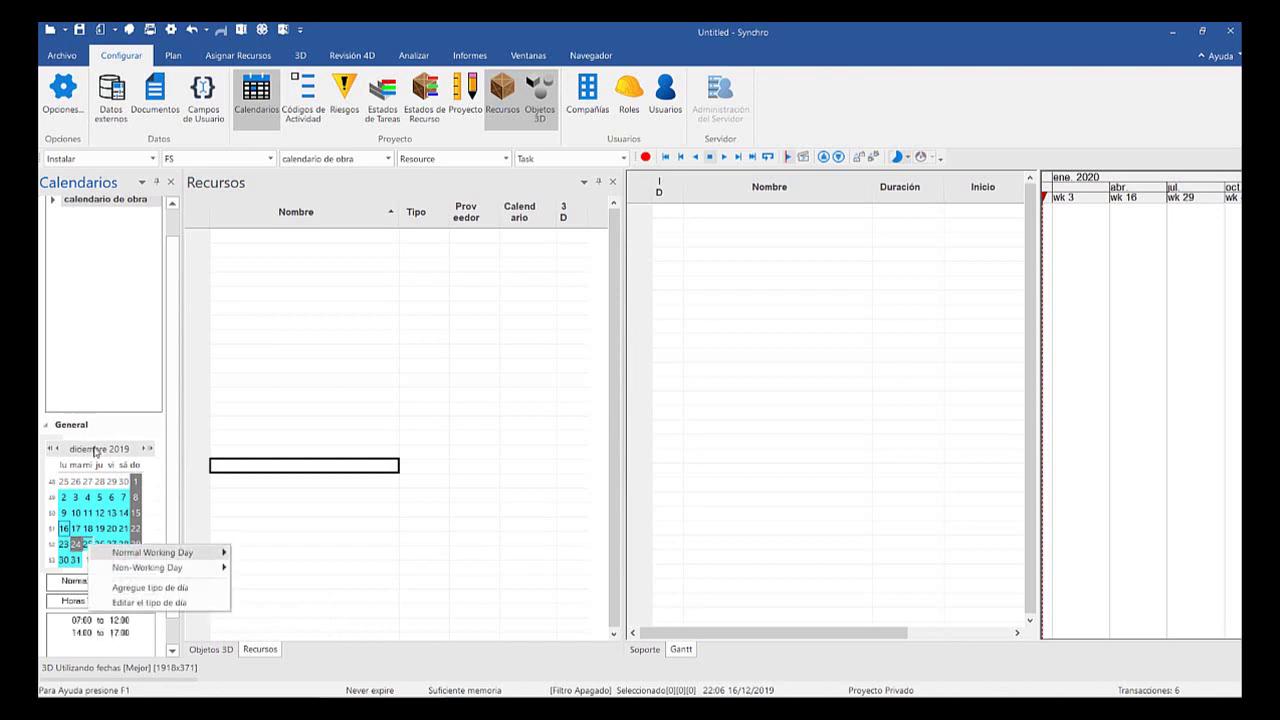
key("Down")
key("Right")
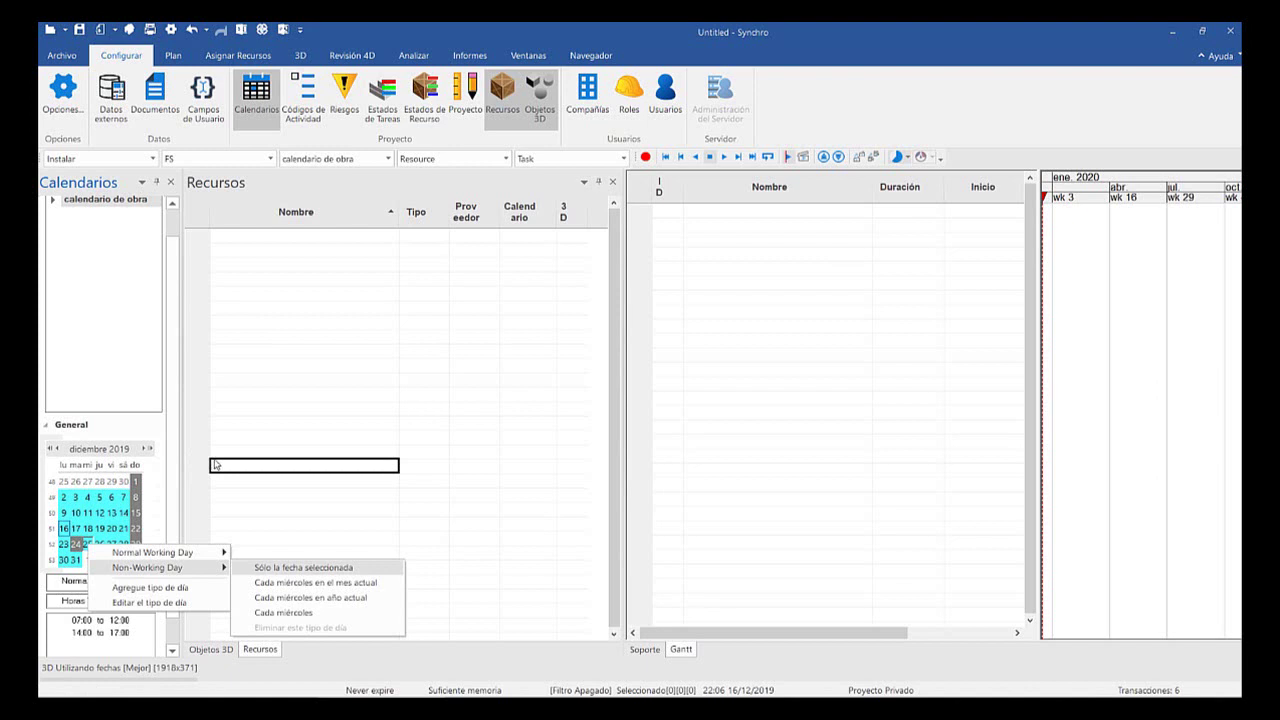
key("Return")
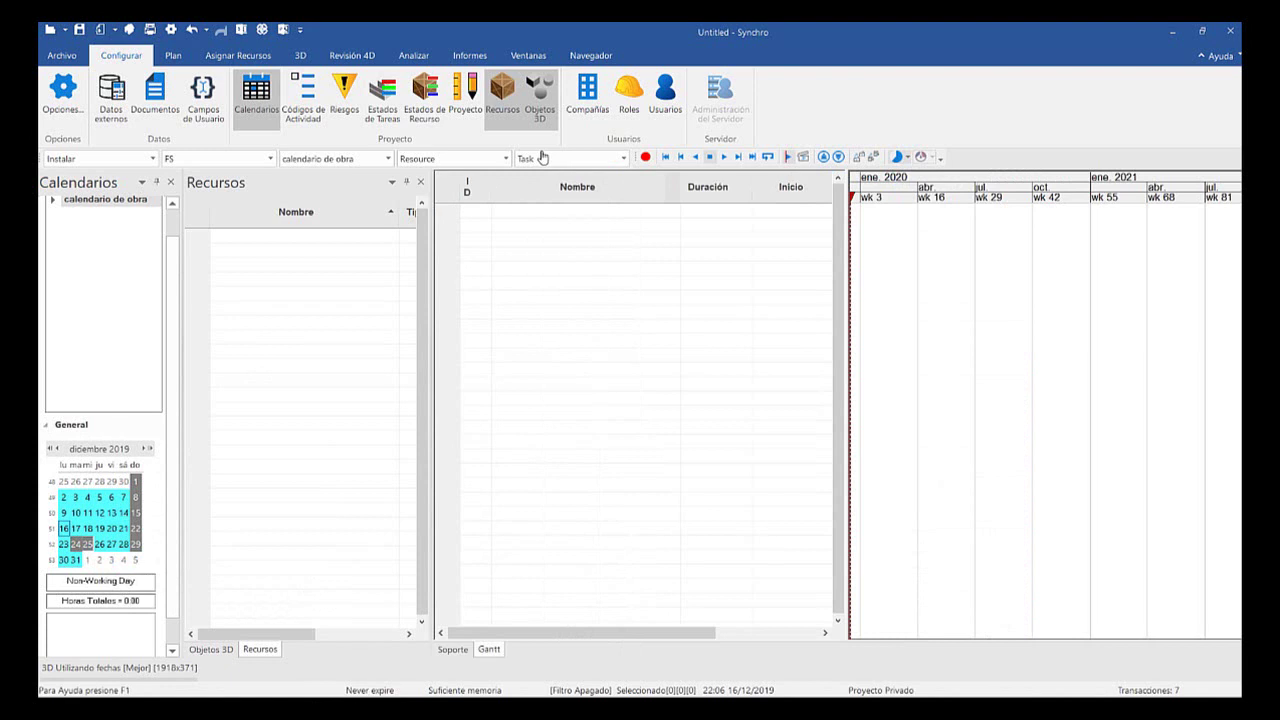
Open the column customization for the Gantt task table and enlarge its dialog so the full parameter names fit
right_click(657, 178)
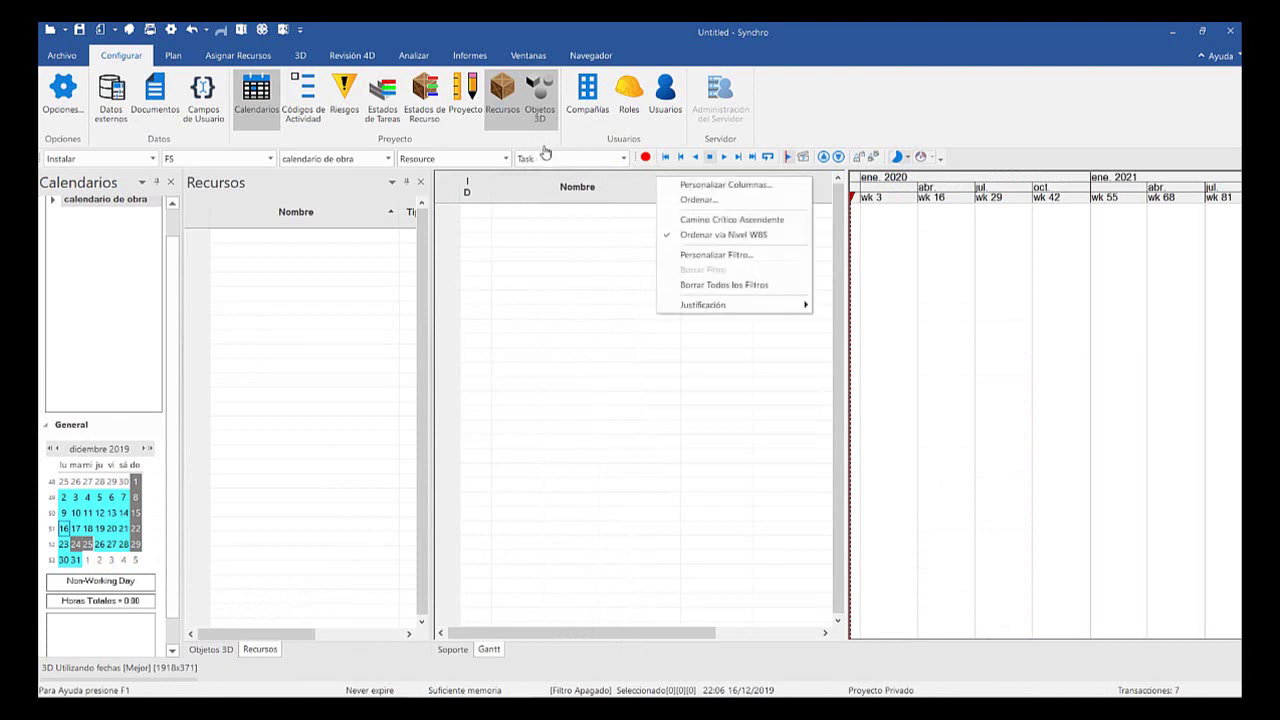
key("Down")
key("Down")
key("Up")
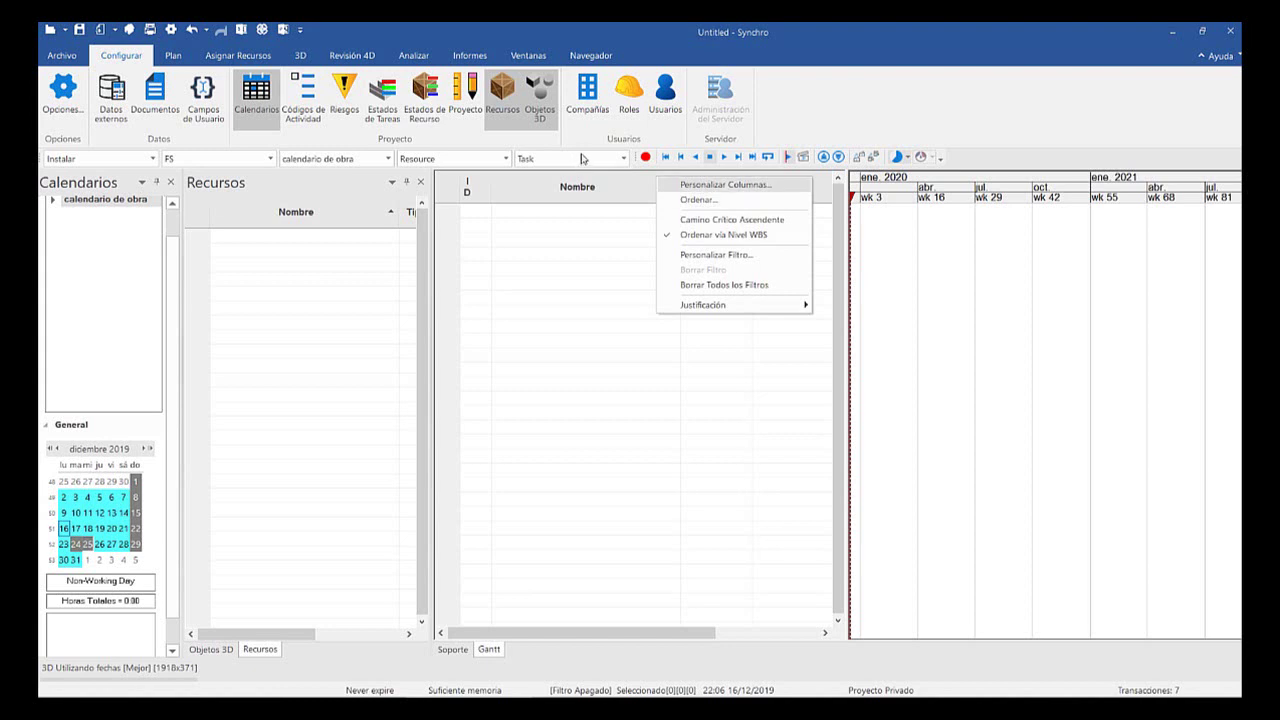
key("Return")
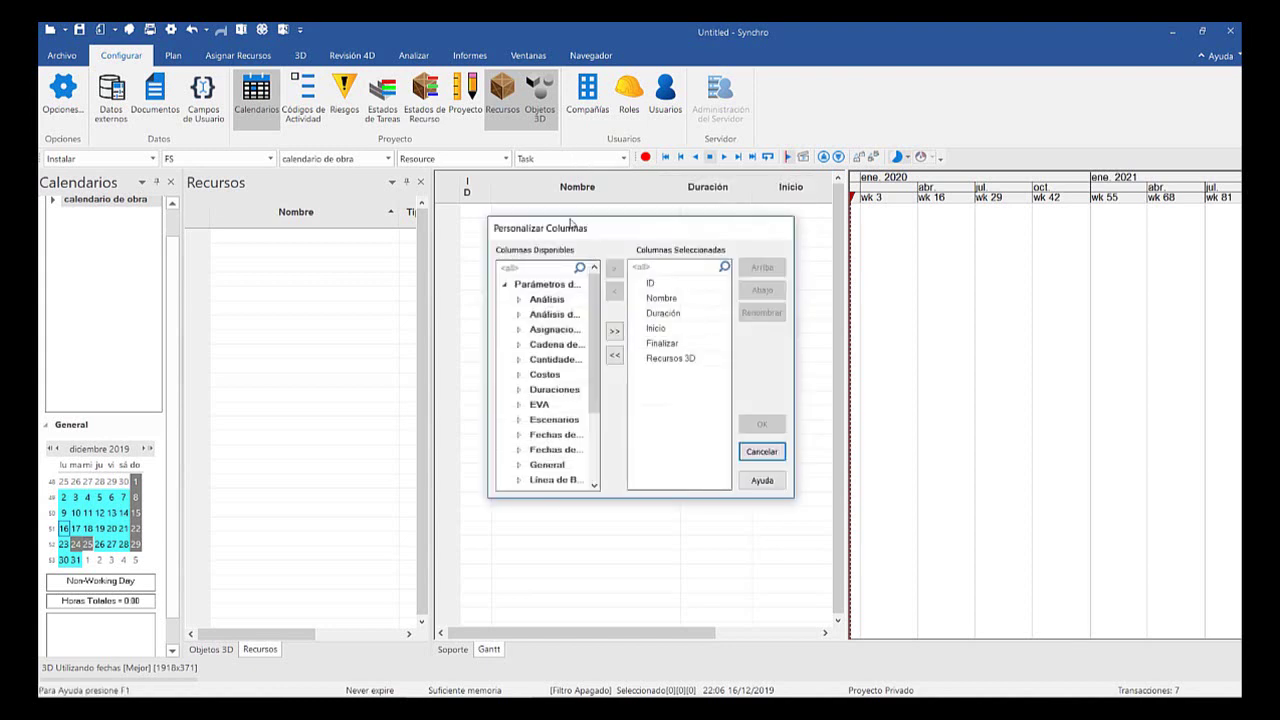
left_click_drag(560, 228, 715, 328)
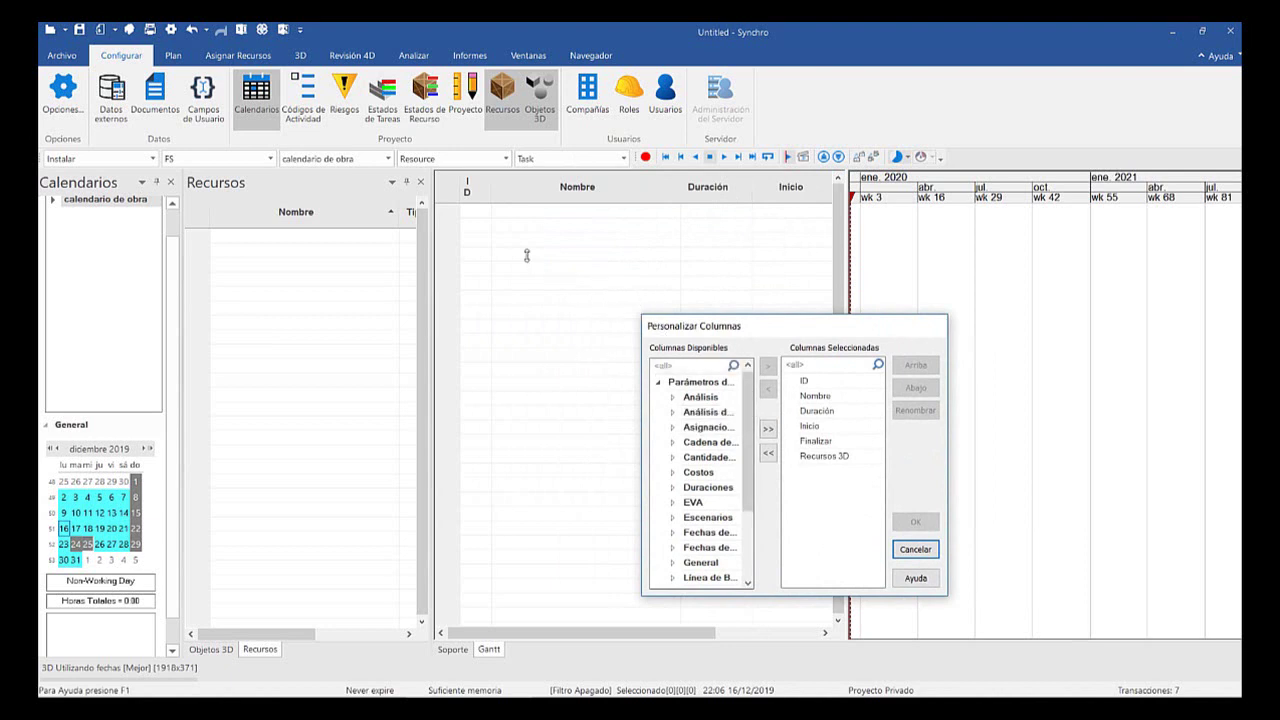
left_click_drag(641, 314, 284, 152)
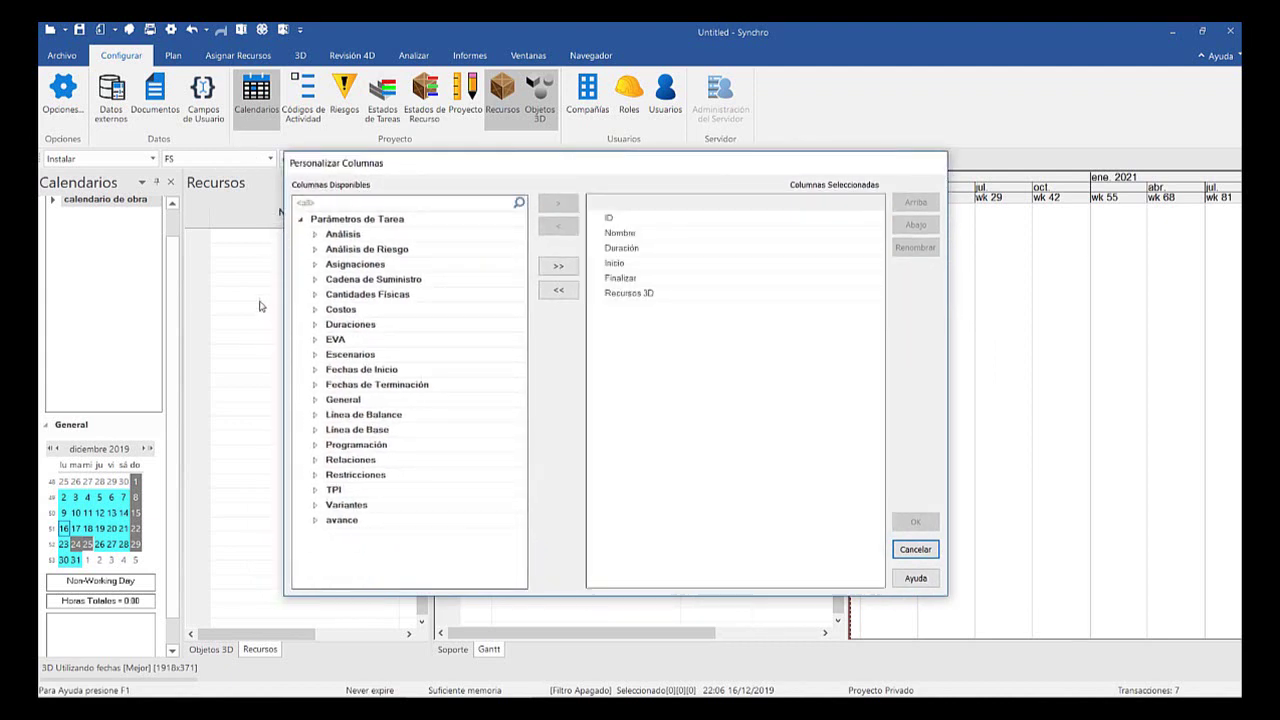
Examine the available task columns in the Fechas de Inicio and Programación groups
left_click(315, 369)
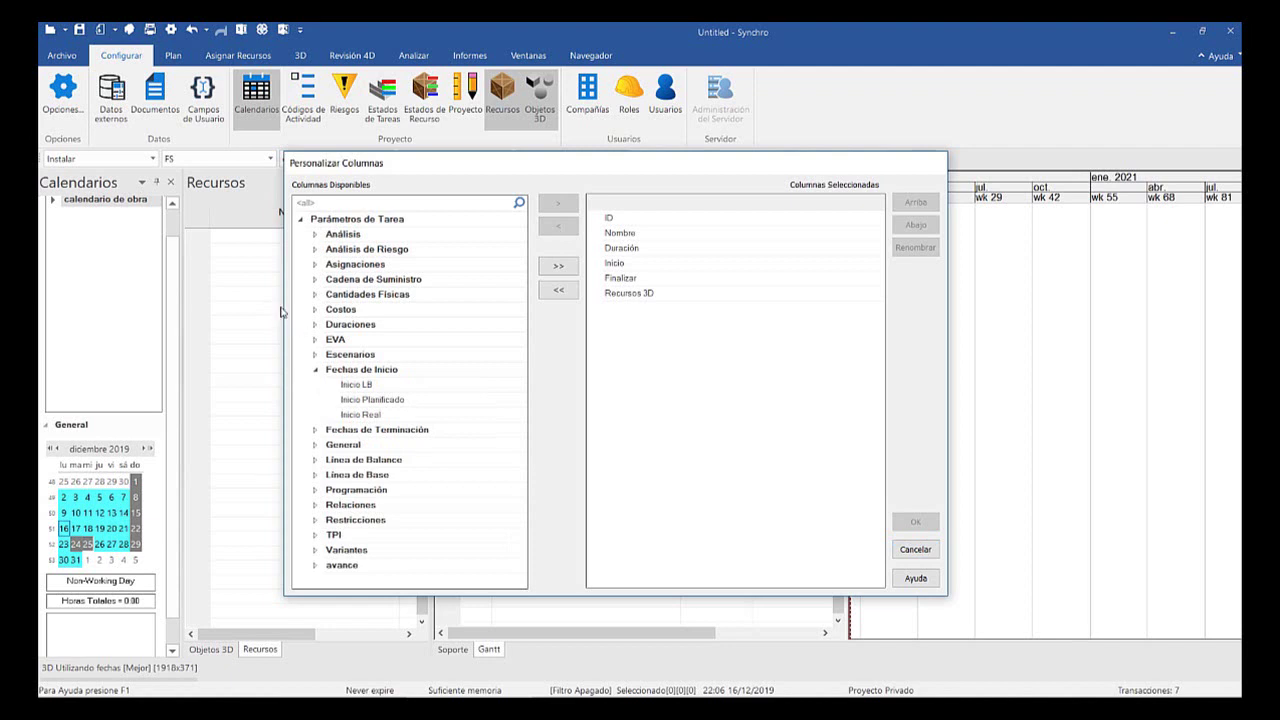
key("Down")
key("Down")
key("Down")
key("Down")
key("Right")
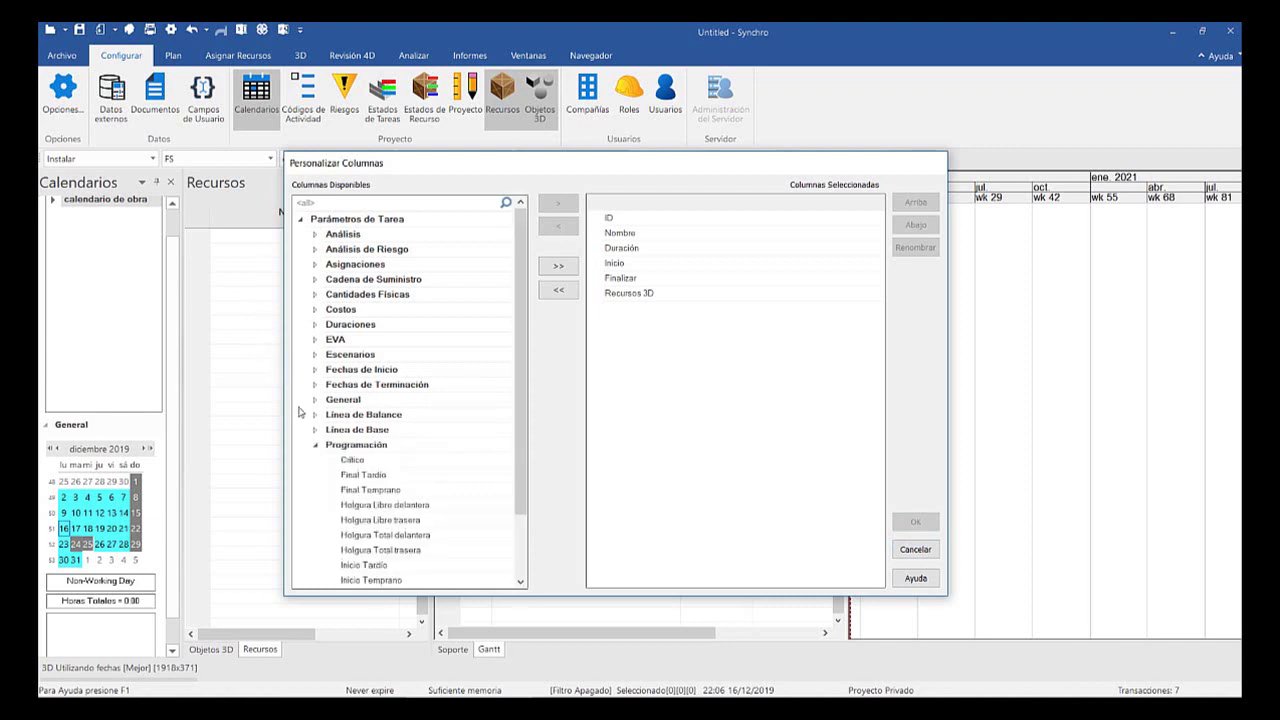
scroll(302, 412, "down", 2)
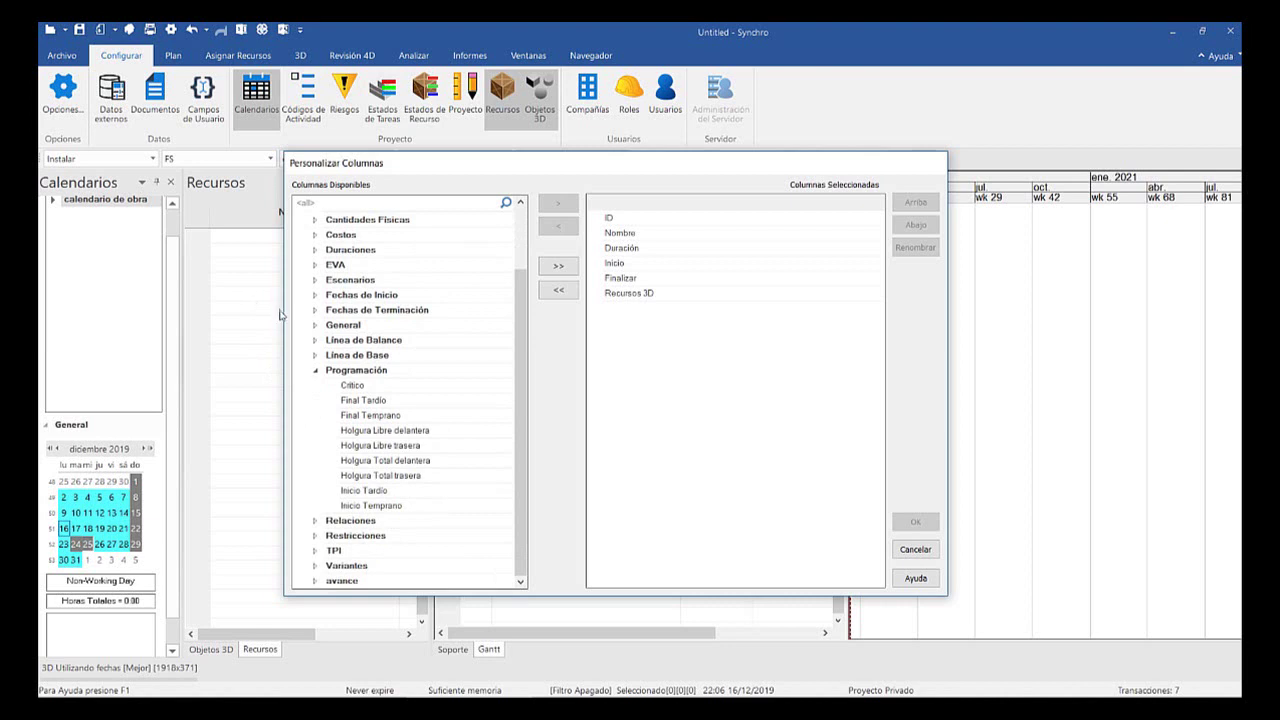
left_click(315, 370)
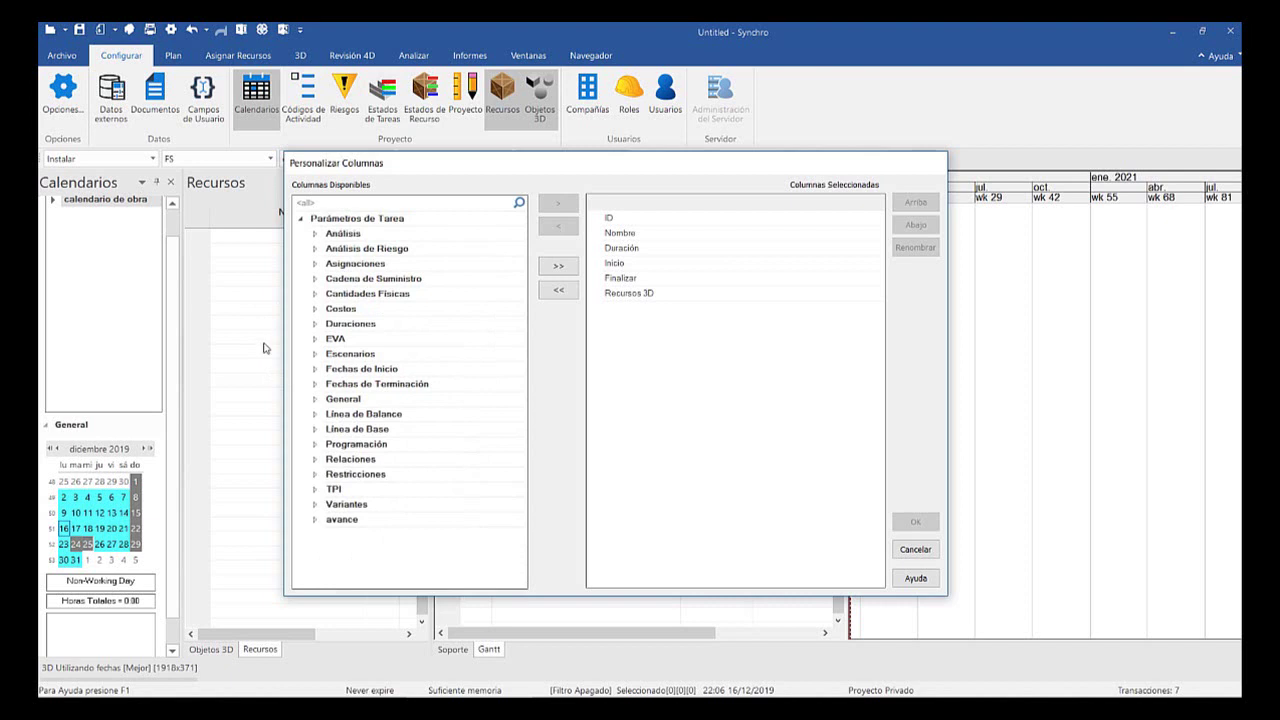
left_click(315, 444)
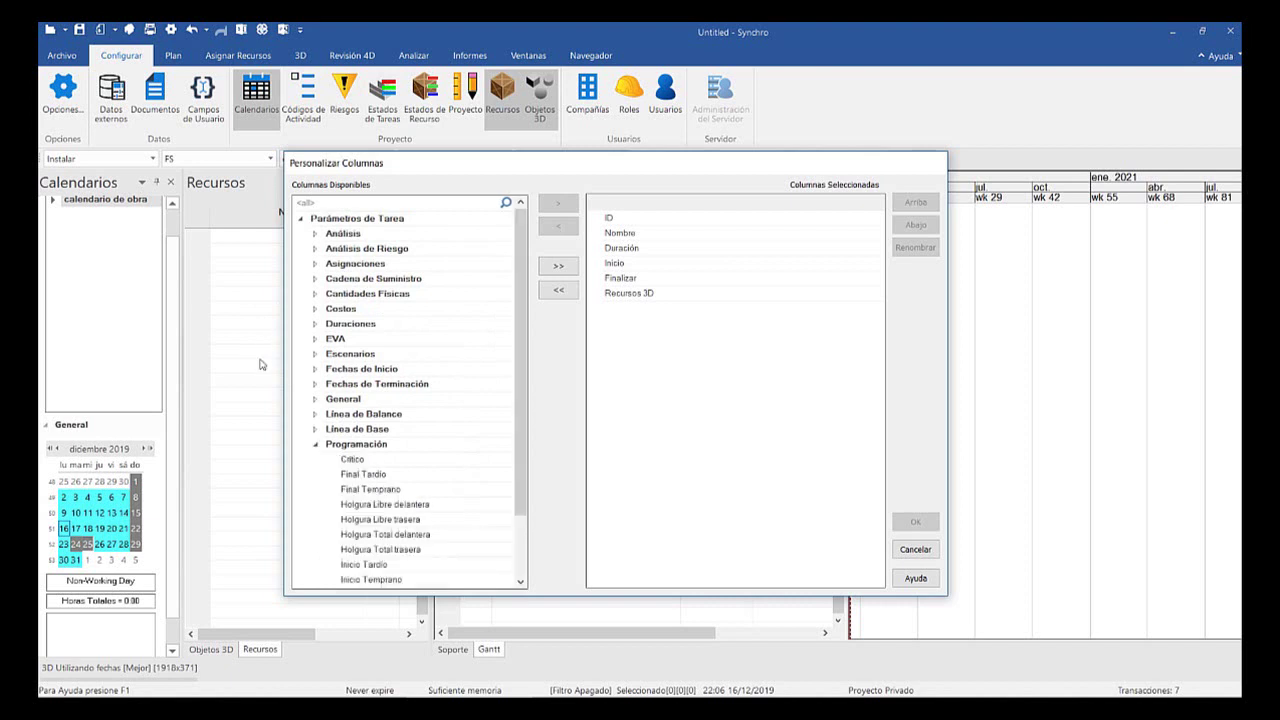
scroll(315, 440, "down", 1)
Add the Sucesores and Predecesores columns from the Relaciones group to the selected columns
left_click(315, 399)
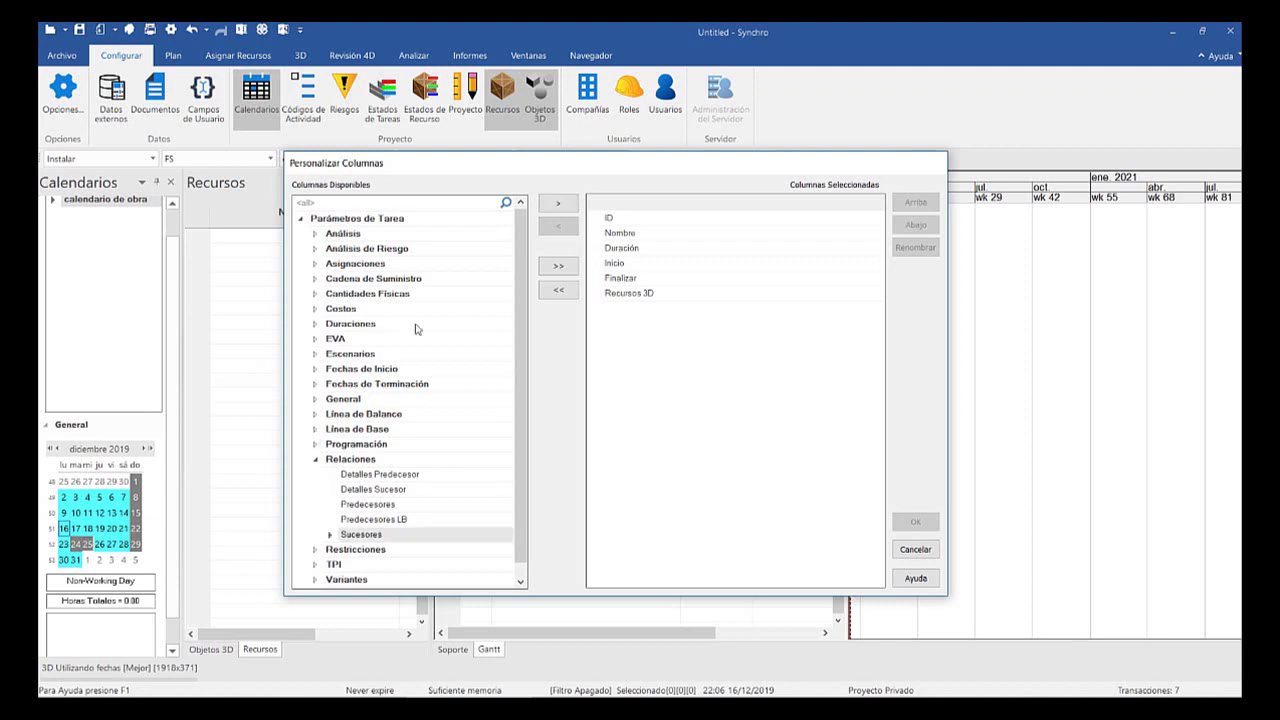
key("Return")
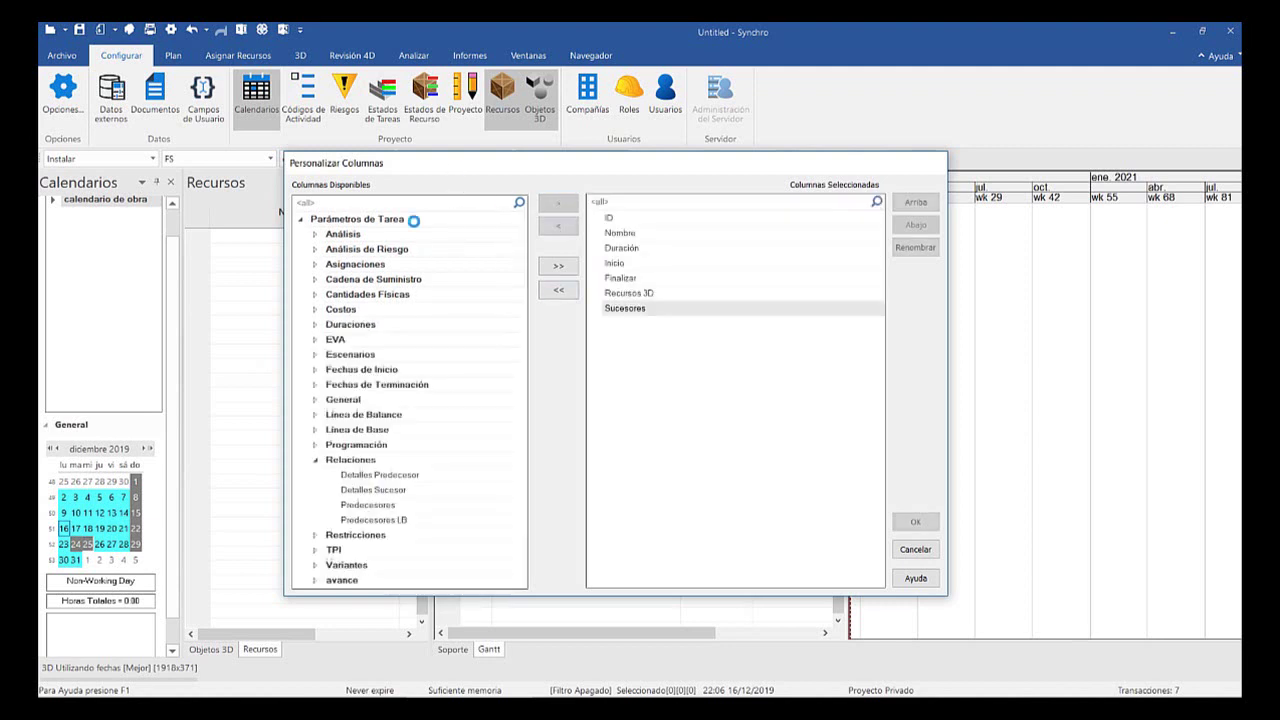
left_click(368, 505)
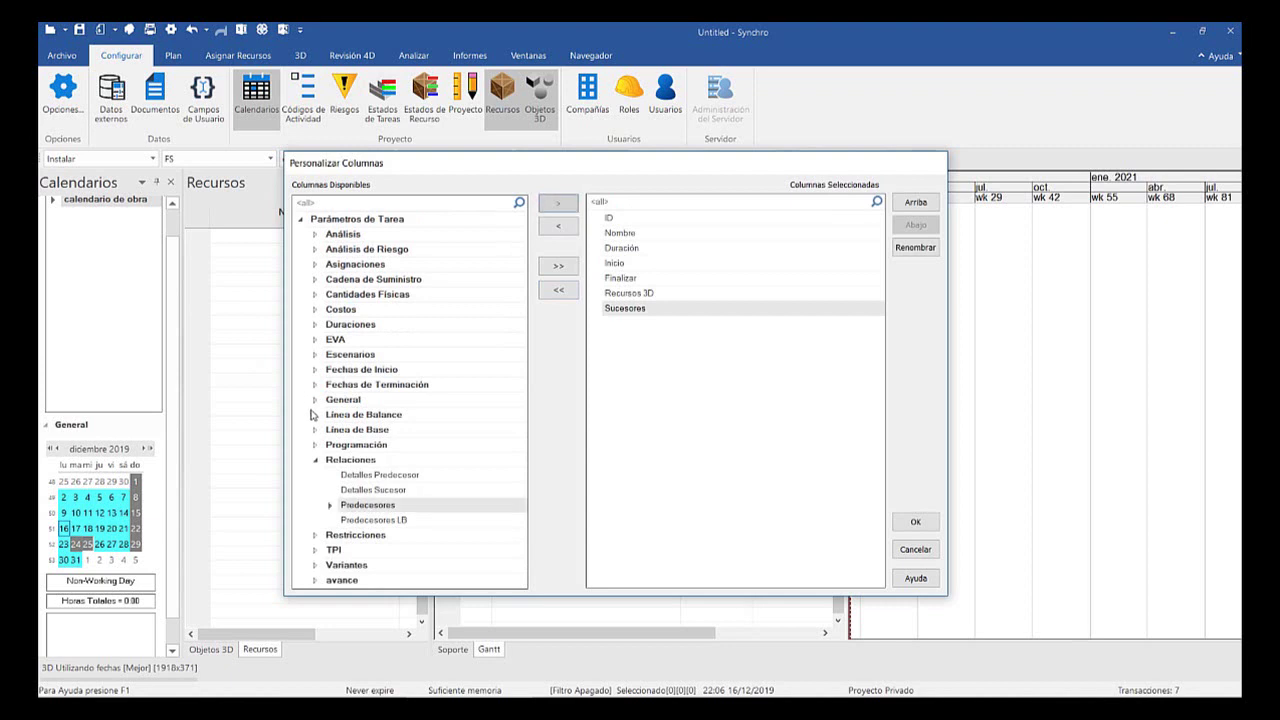
left_click(558, 203)
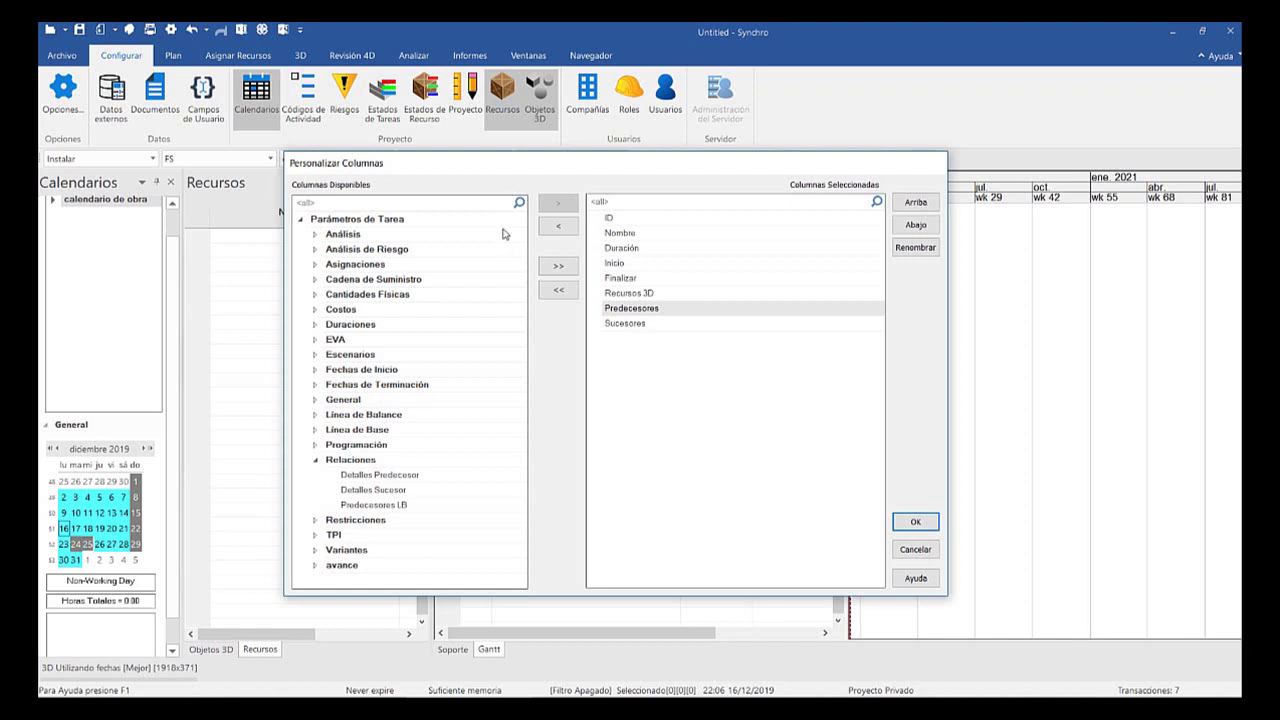
Move the Inicio and Finalizar columns ahead of Duración in the selected column order
key("Up")
key("Up")
key("Up")
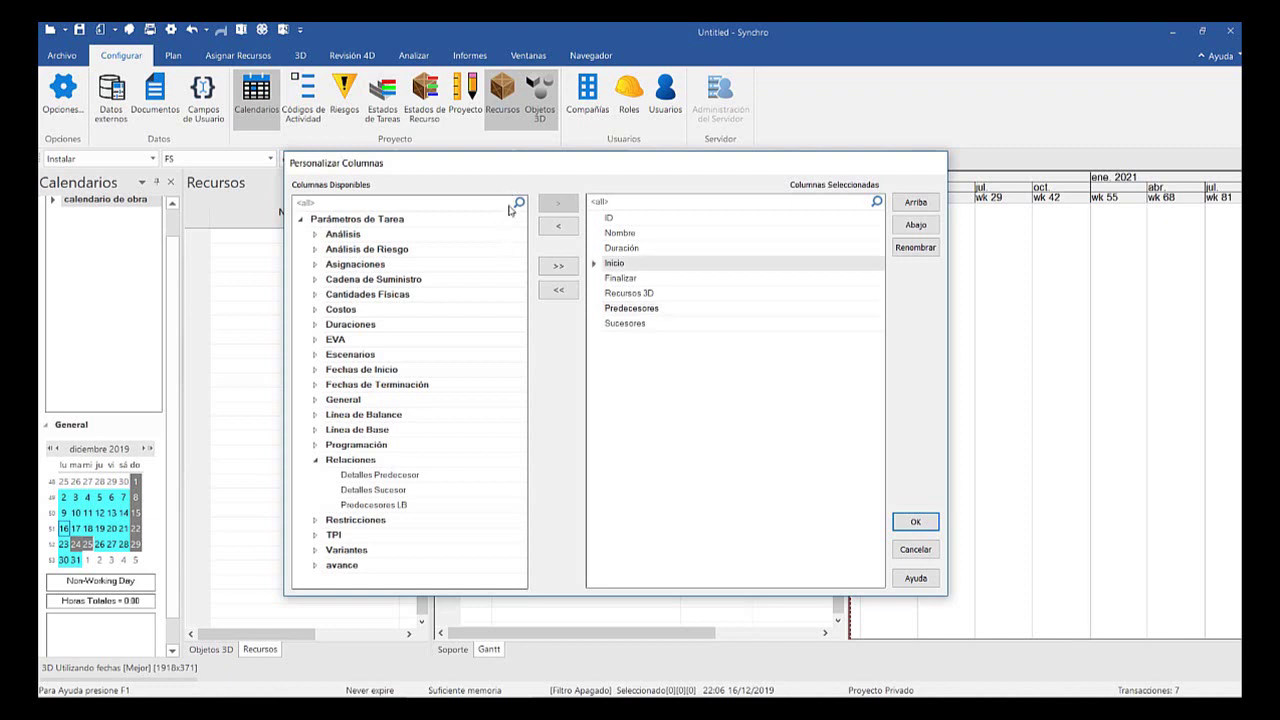
left_click_drag(509, 212, 508, 196)
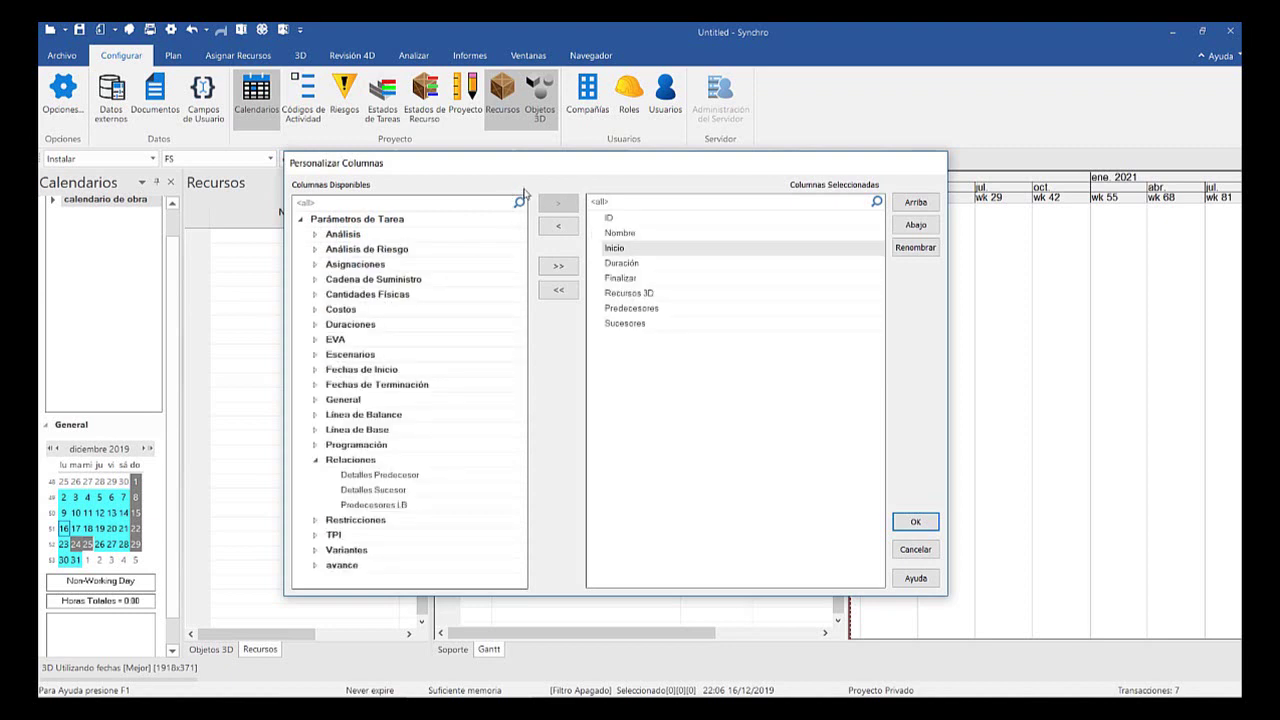
left_click_drag(632, 278, 629, 257)
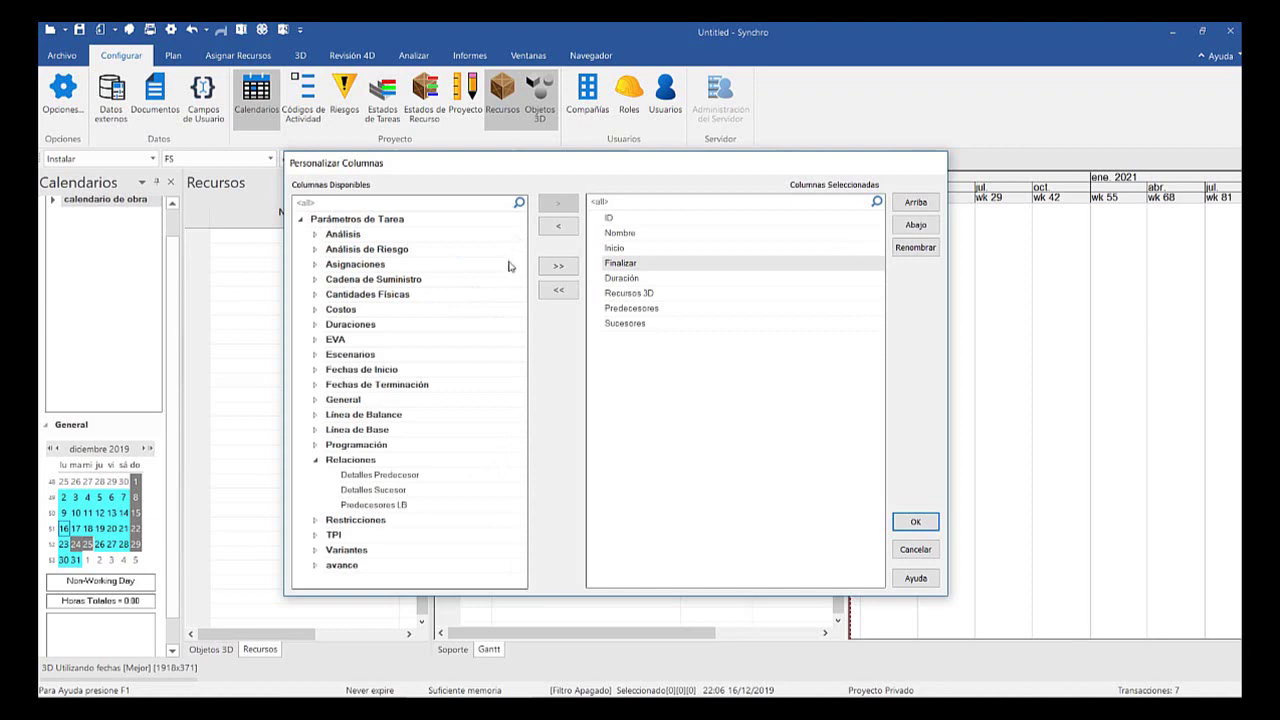
Move Sucesores and Predecesores directly after Finalizar in the selected column order
left_click(633, 323)
left_click_drag(633, 323, 633, 263)
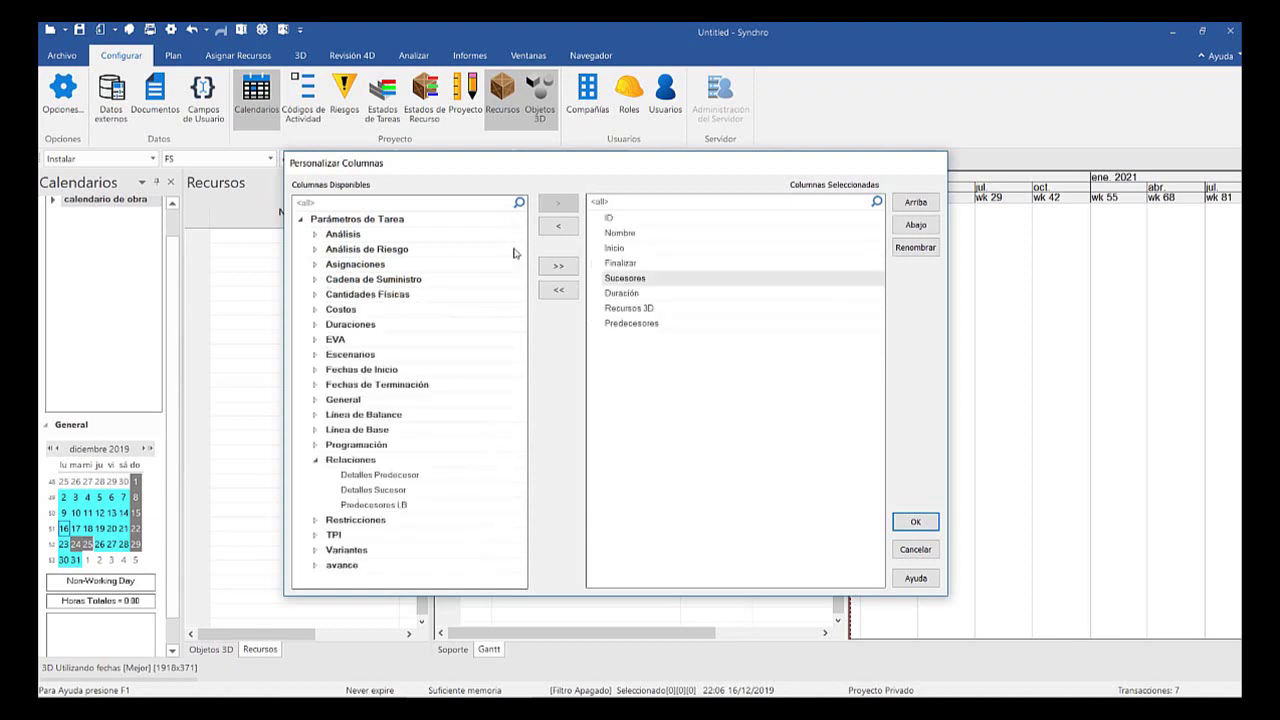
left_click_drag(631, 323, 629, 295)
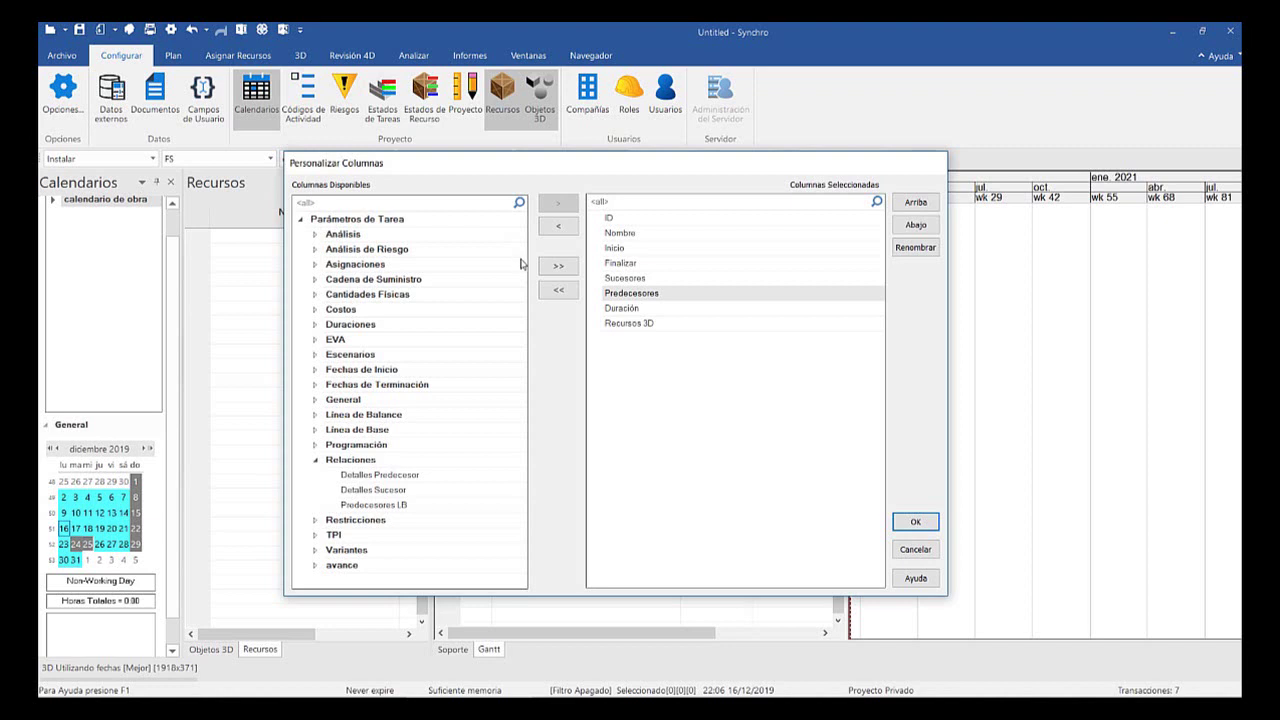
Remove Recursos 3D from the selected columns and accept the column customization
key("Down")
key("Down")
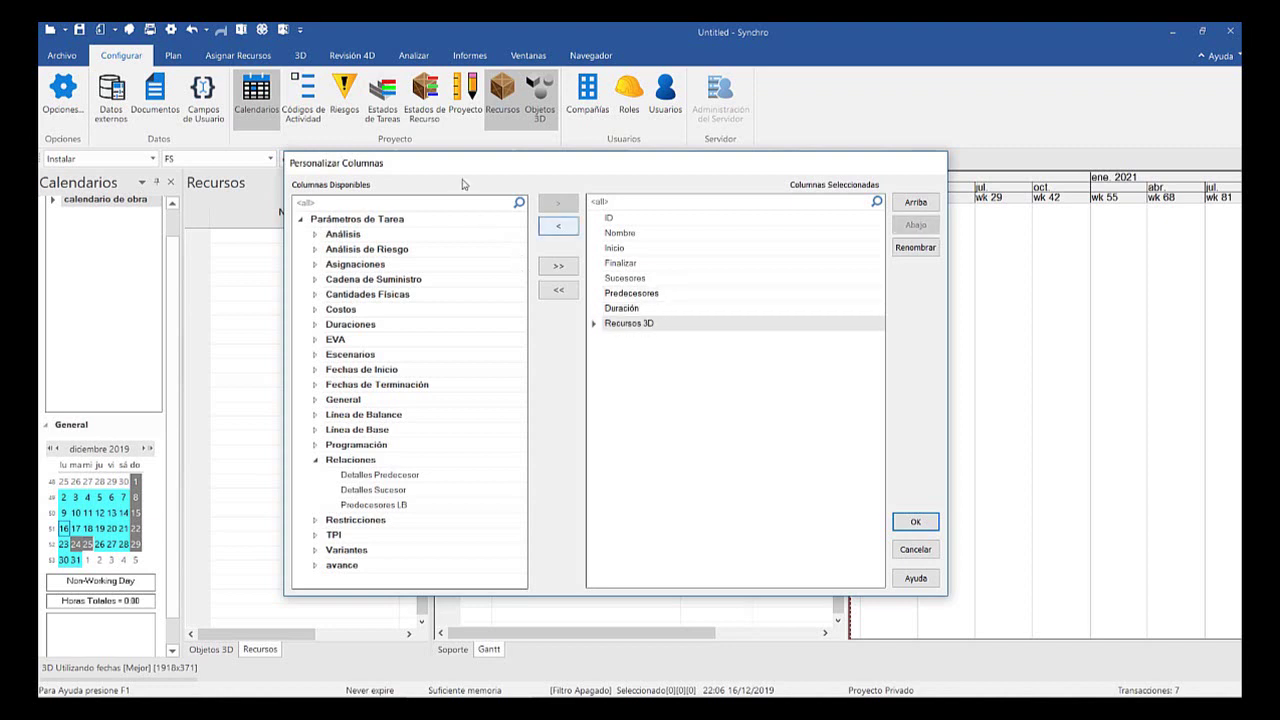
left_click(558, 226)
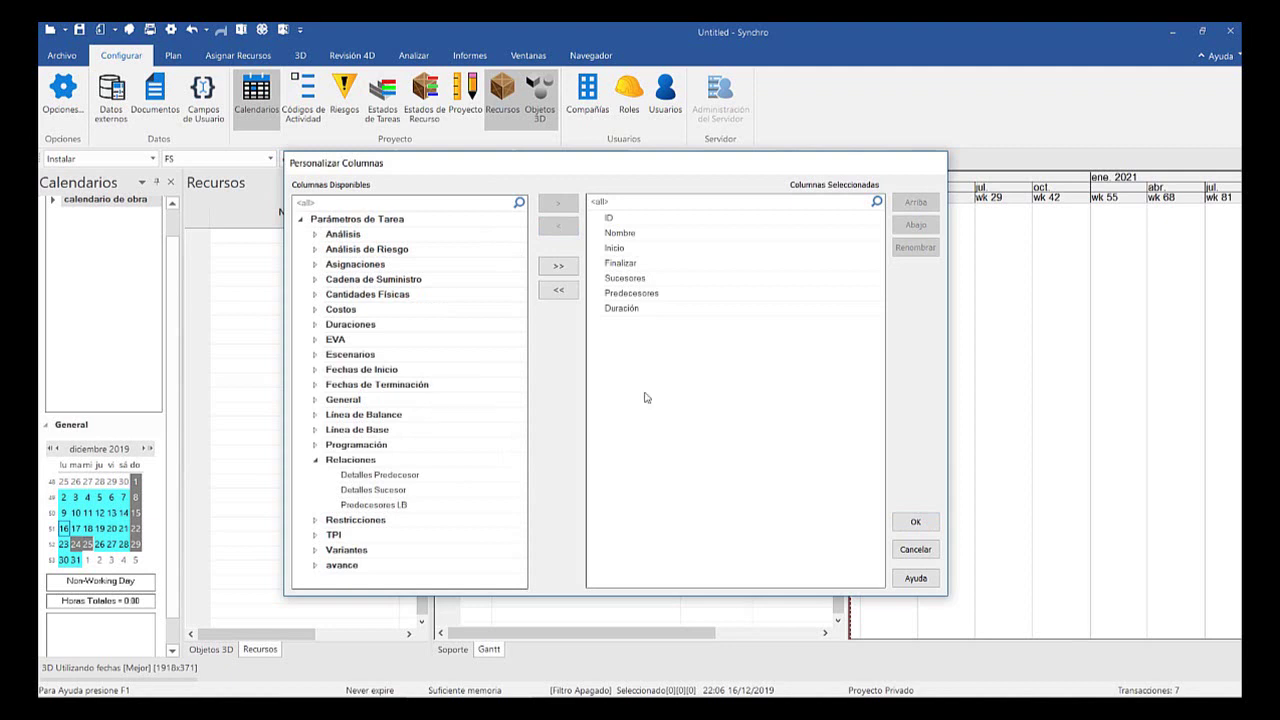
key("Return")
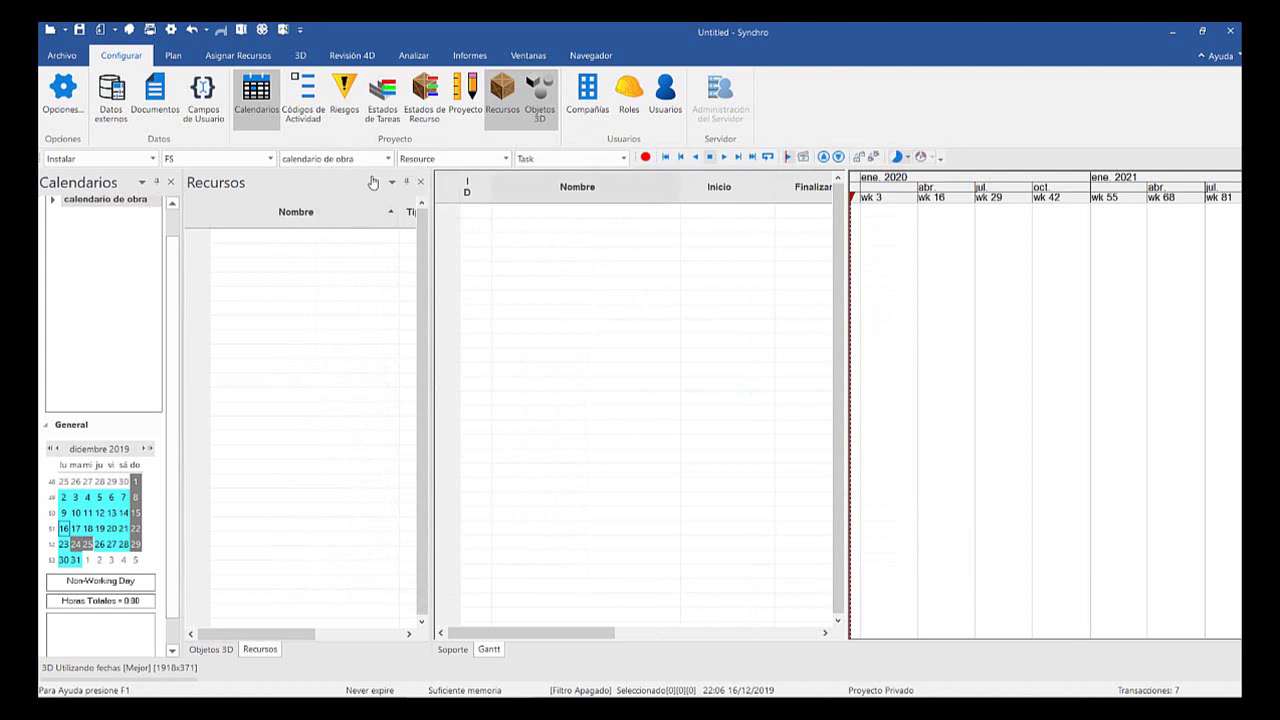
Close the Calendarios, Recursos and Objetos 3D windows, leaving only the task table and Gantt chart
left_click_drag(356, 203, 263, 200)
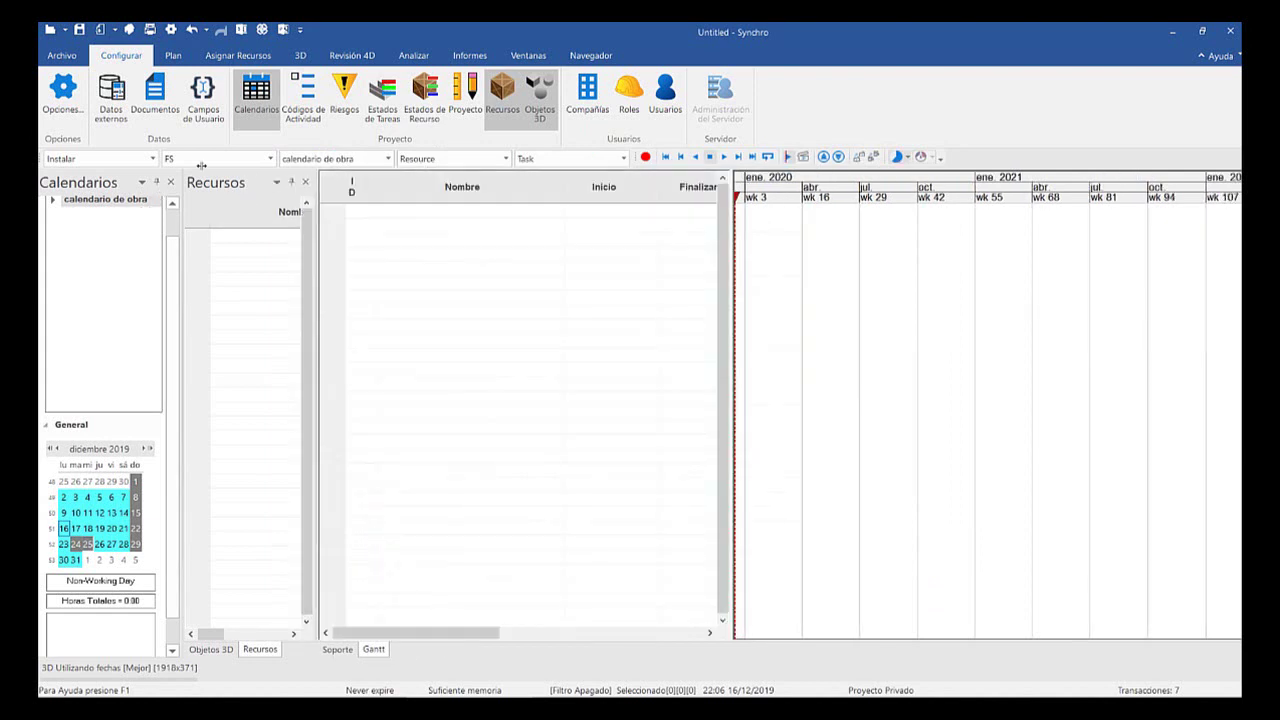
left_click(166, 181)
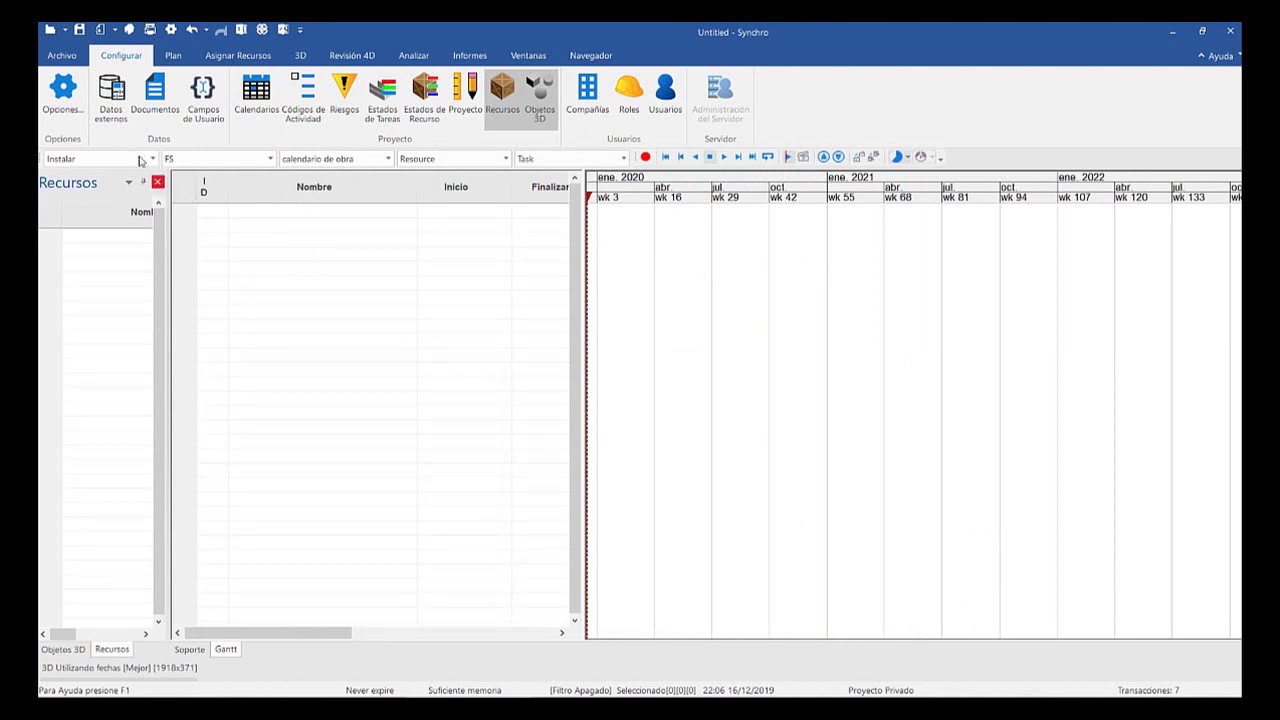
left_click(157, 182)
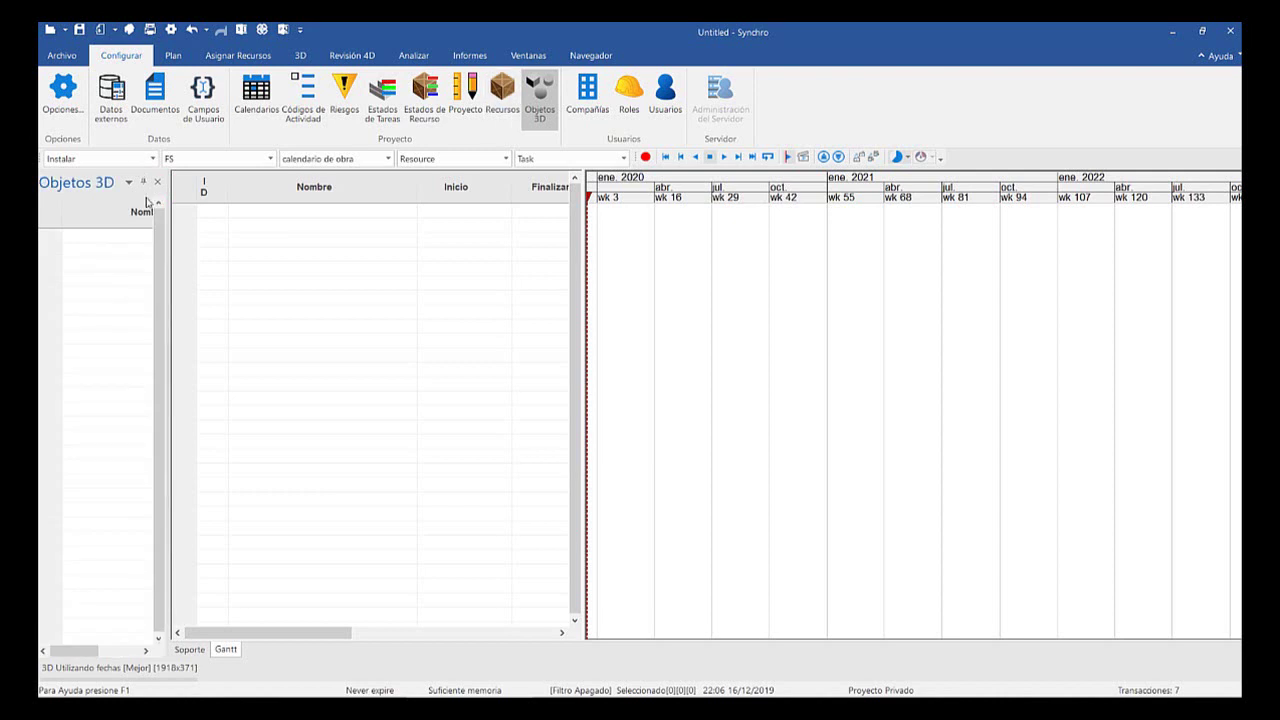
left_click_drag(146, 203, 106, 200)
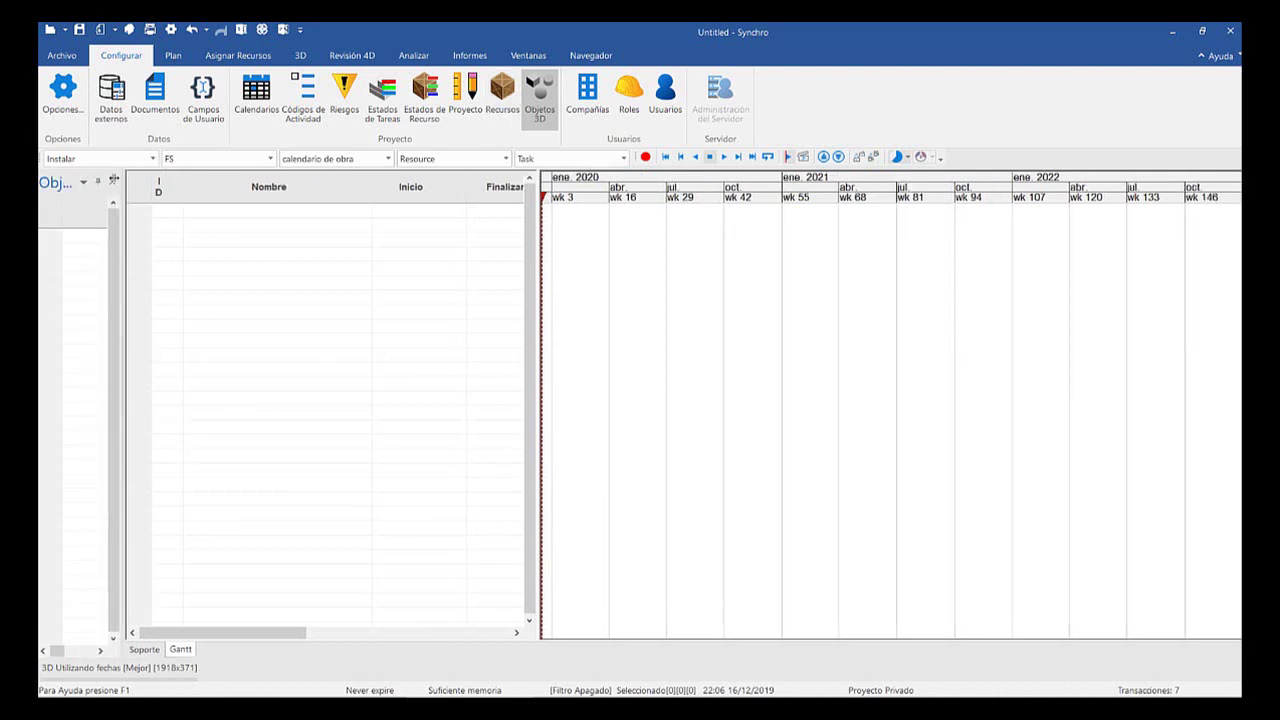
left_click(113, 181)
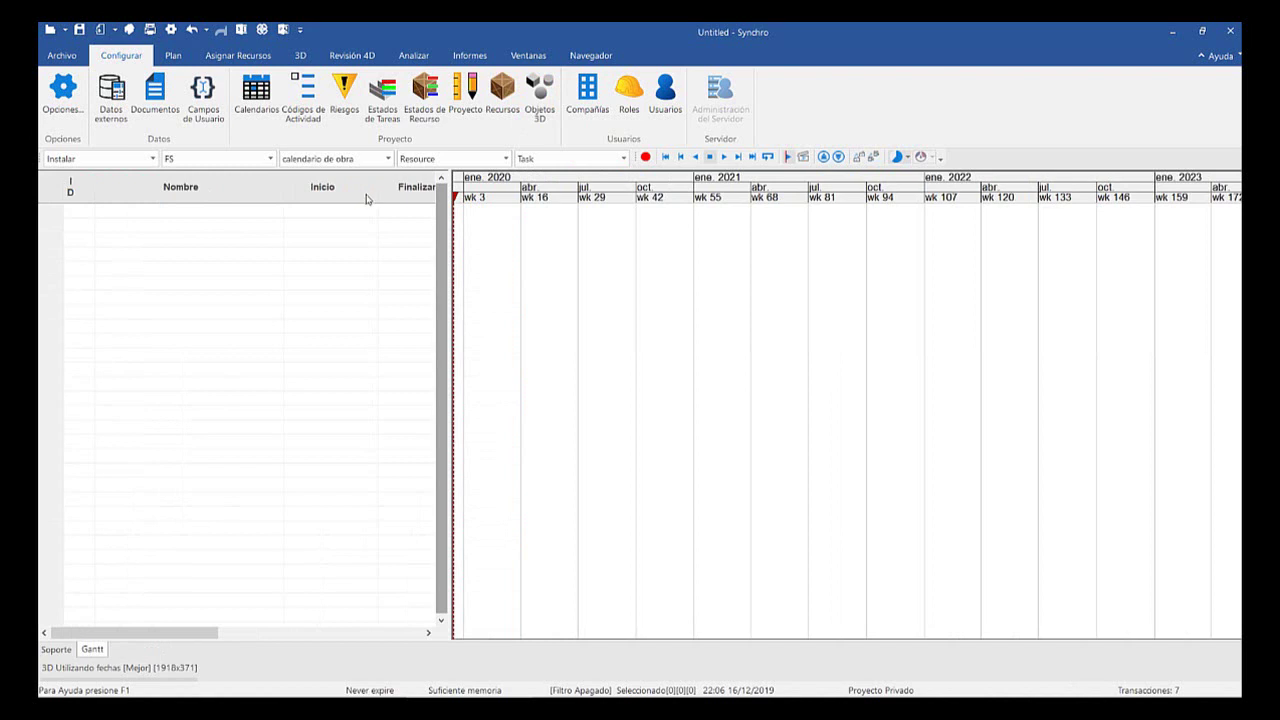
Widen the task table beside the Gantt chart and its ID column, and check the new column order through Duración
left_click_drag(575, 205, 605, 210)
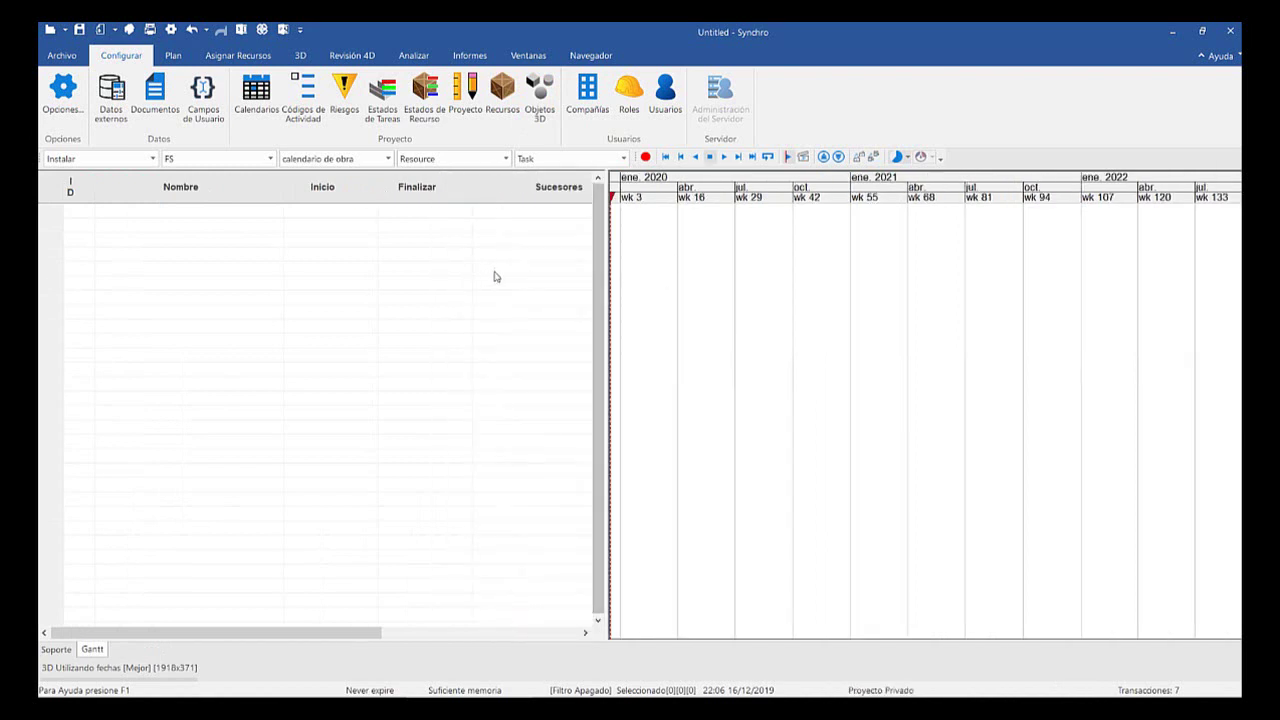
left_click_drag(603, 272, 794, 272)
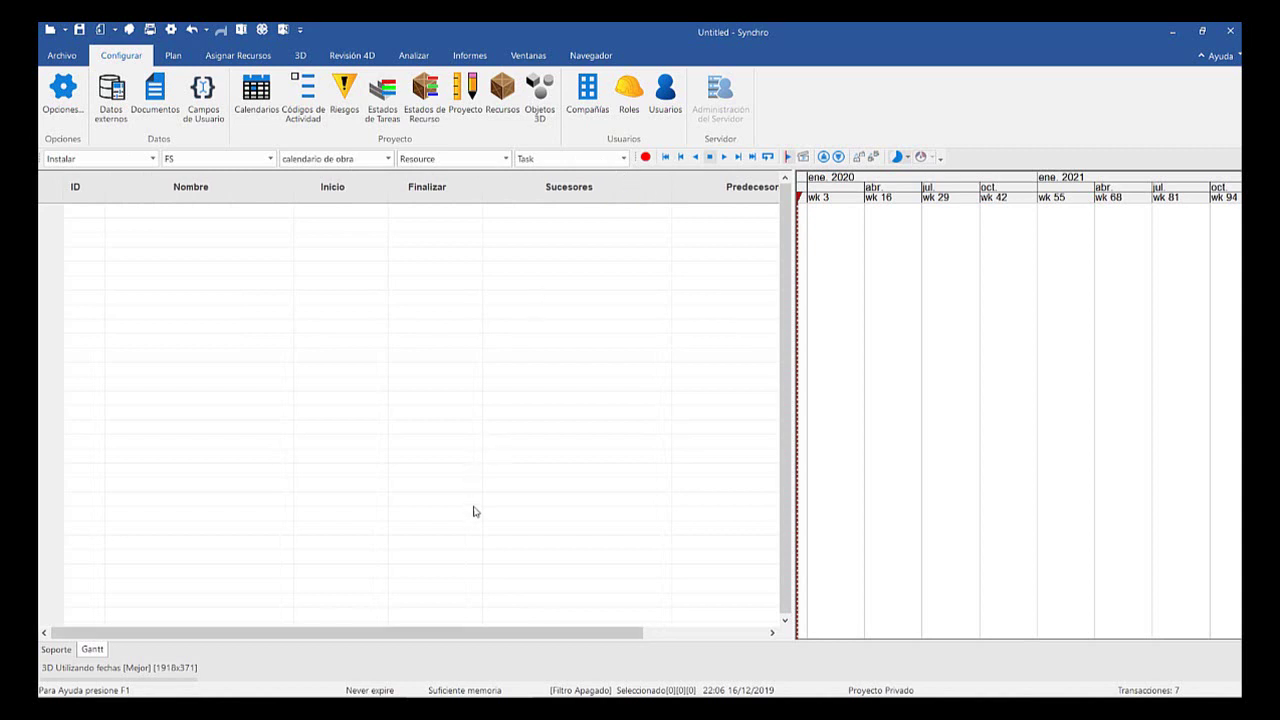
scroll(476, 512, "right", 3)
scroll(492, 519, "right", 3)
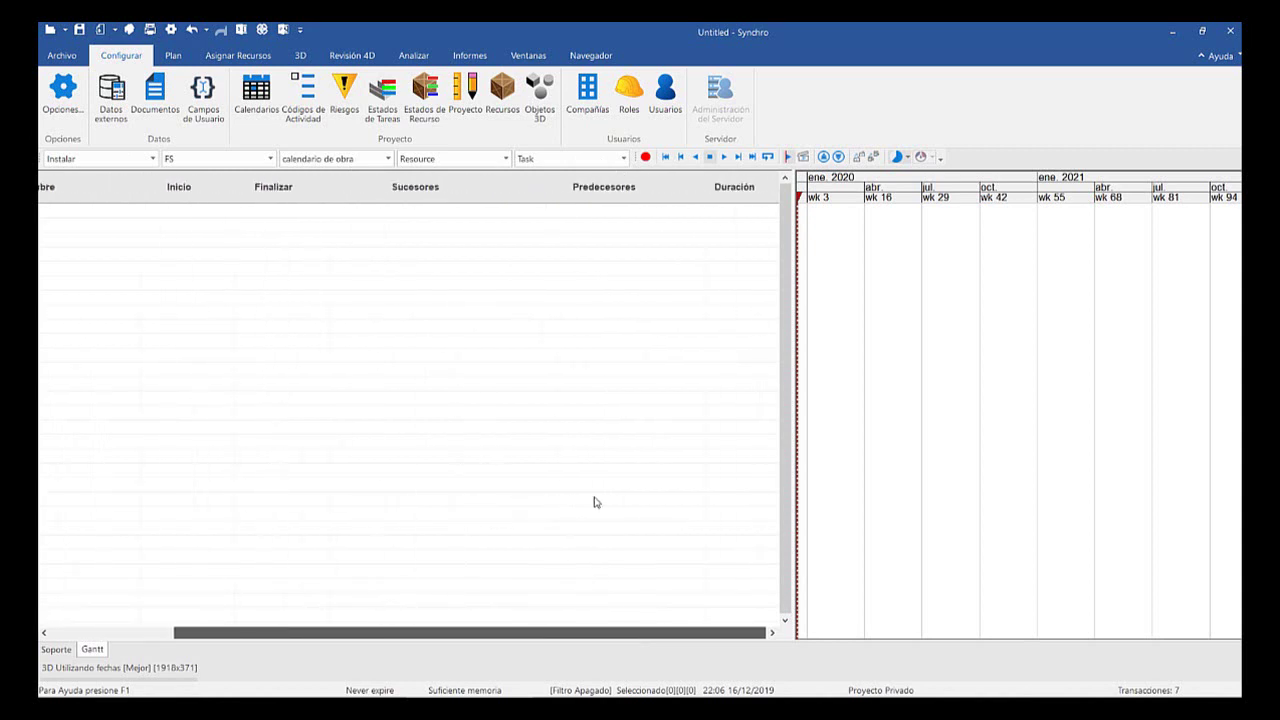
scroll(509, 506, "left", 5)
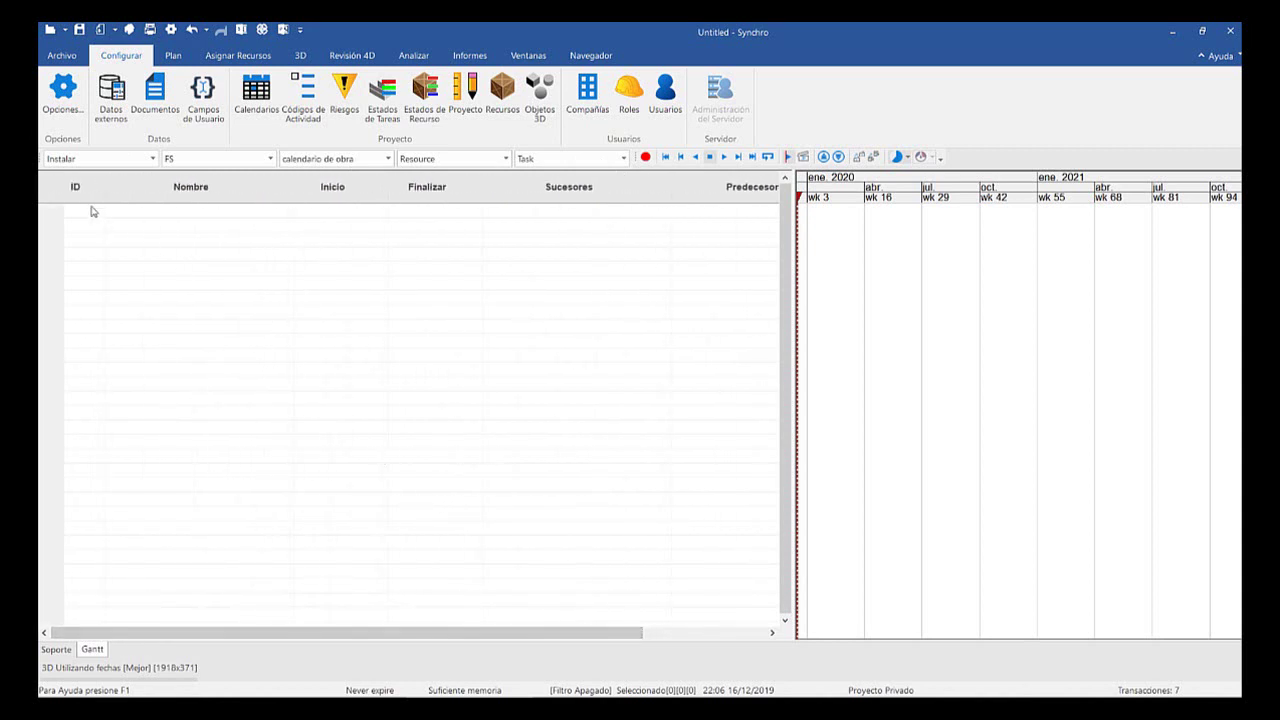
Add a first task named "inicio de proyecto" to the task table
left_click(75, 176)
left_click(116, 177)
key("Return")
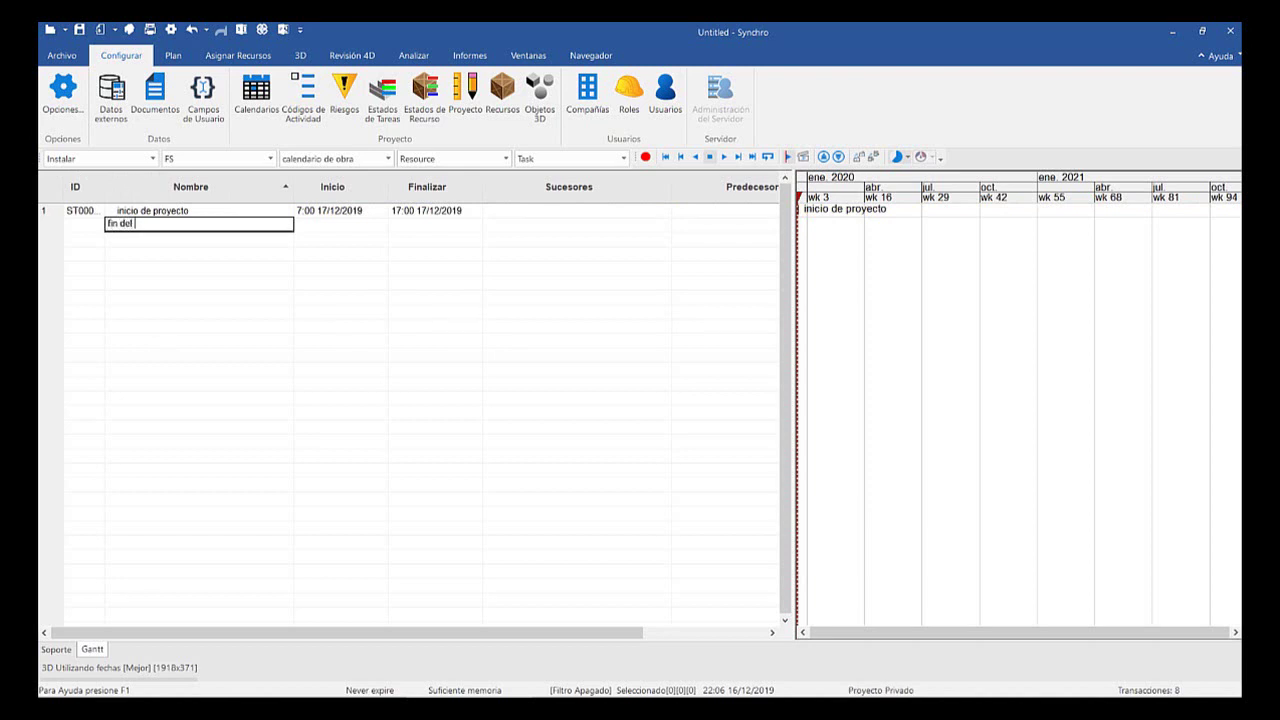
Add a second task named "fin del proyecto" and display its task properties
type("fin del proyecto")
key("Return")
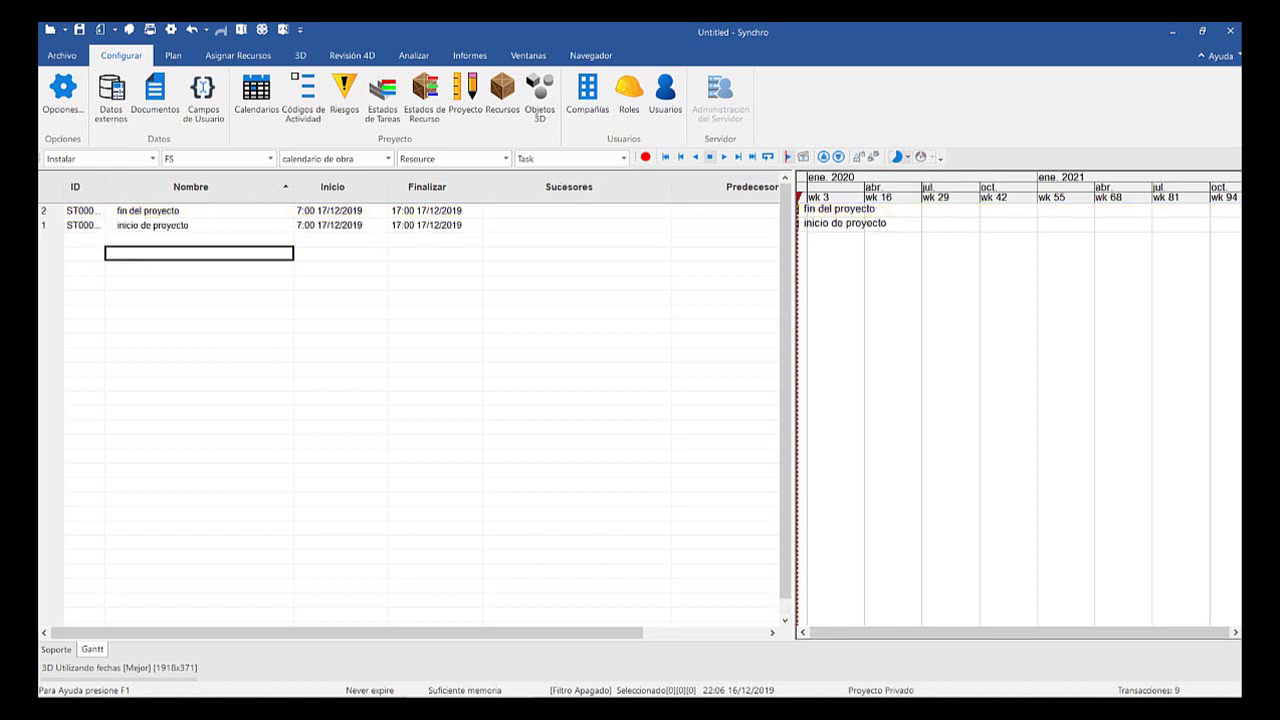
left_click(216, 180)
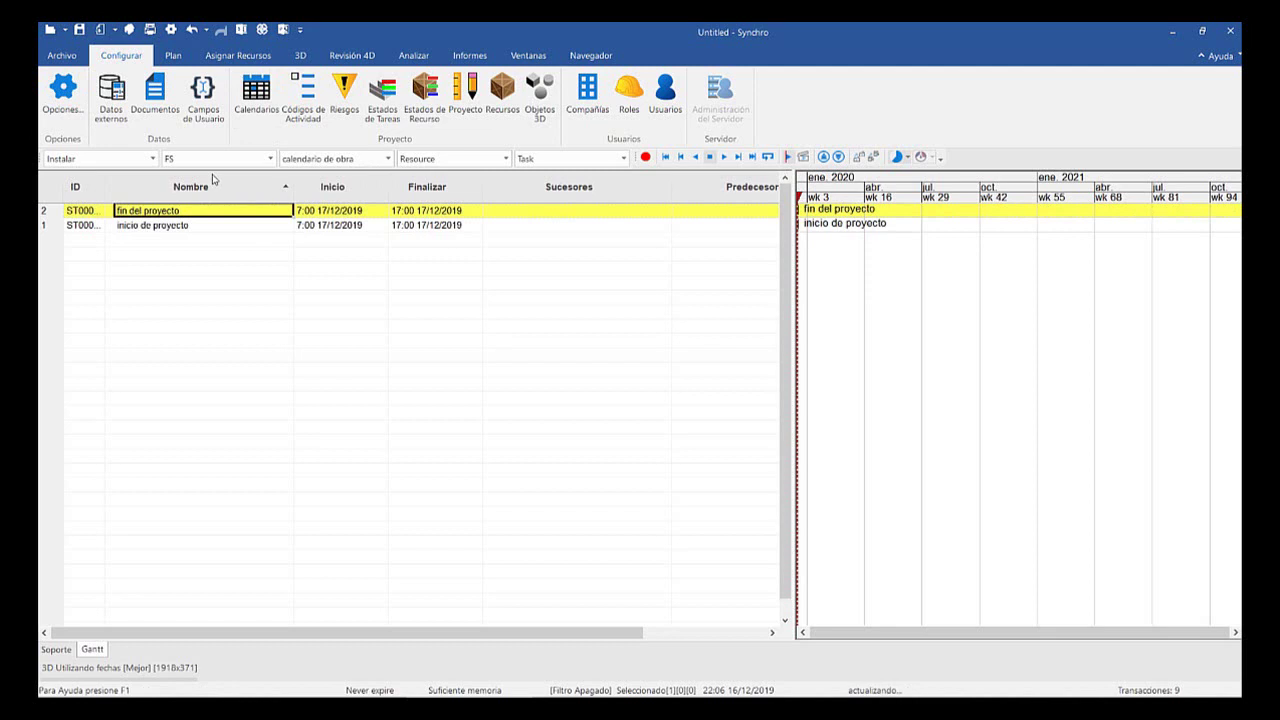
right_click(255, 210)
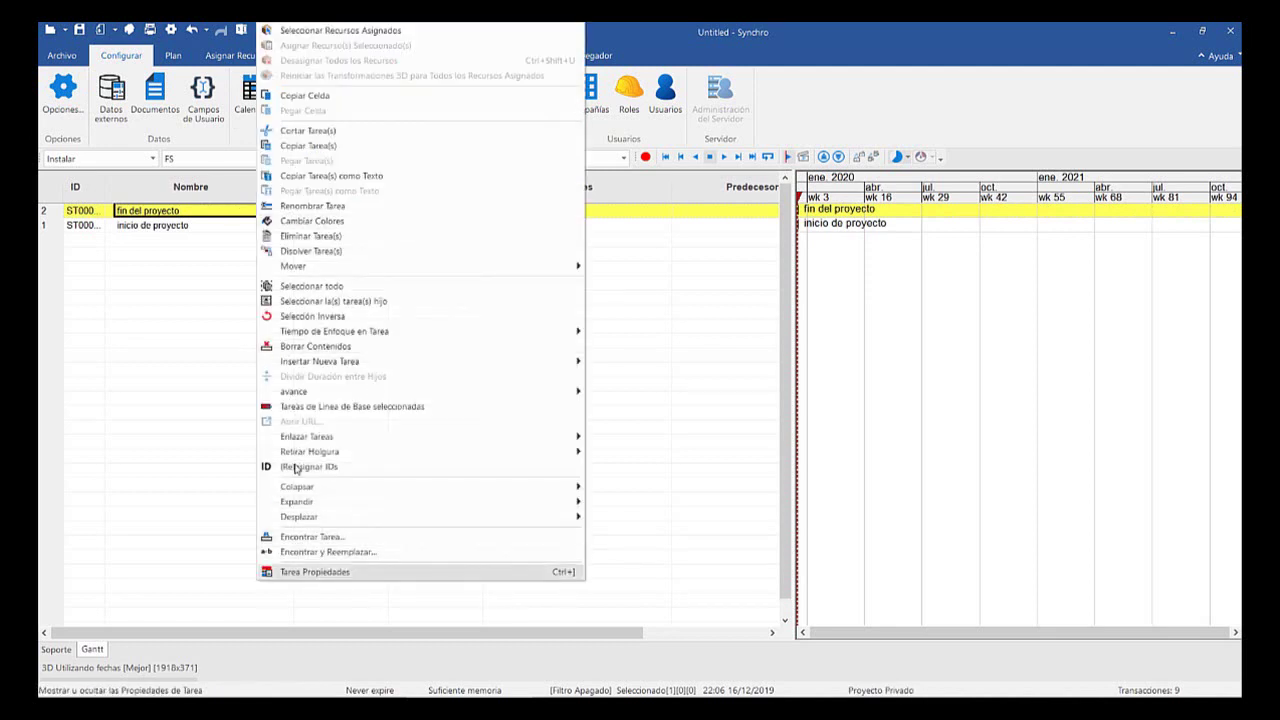
key("Return")
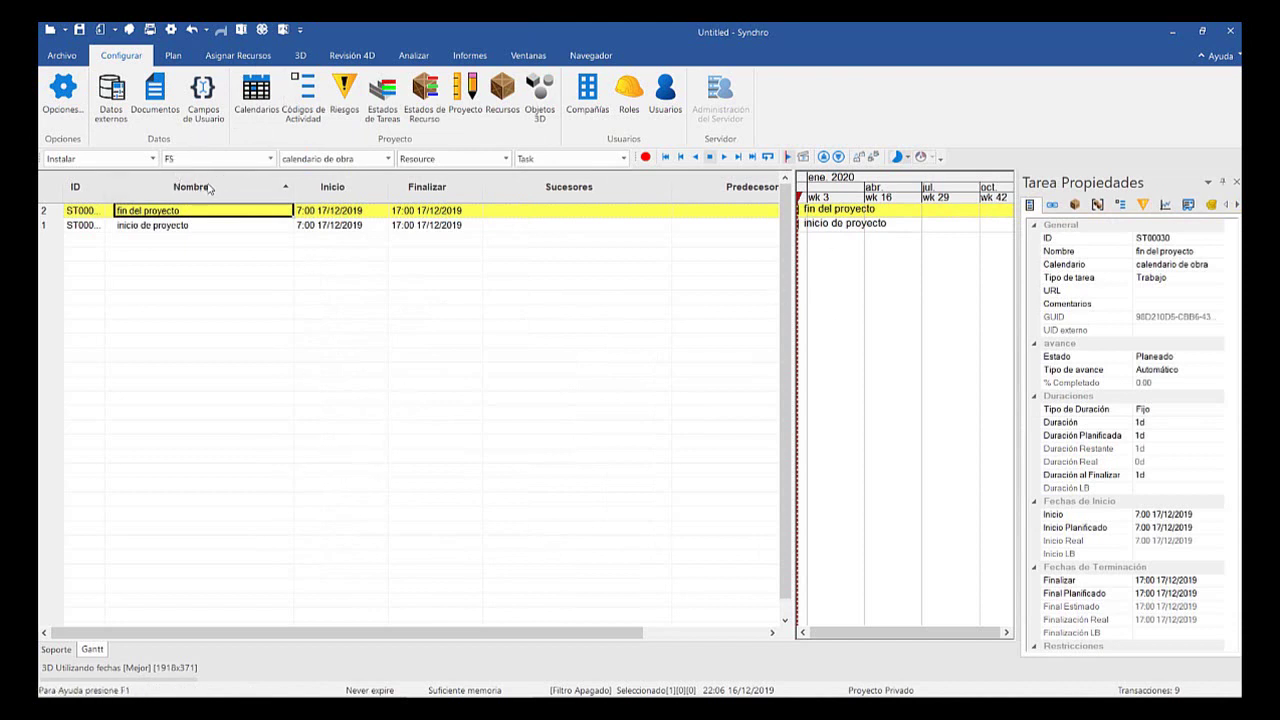
Try indenting the "inicio de proyecto" task under "fin del proyecto", and undo the change each time
key("Down")
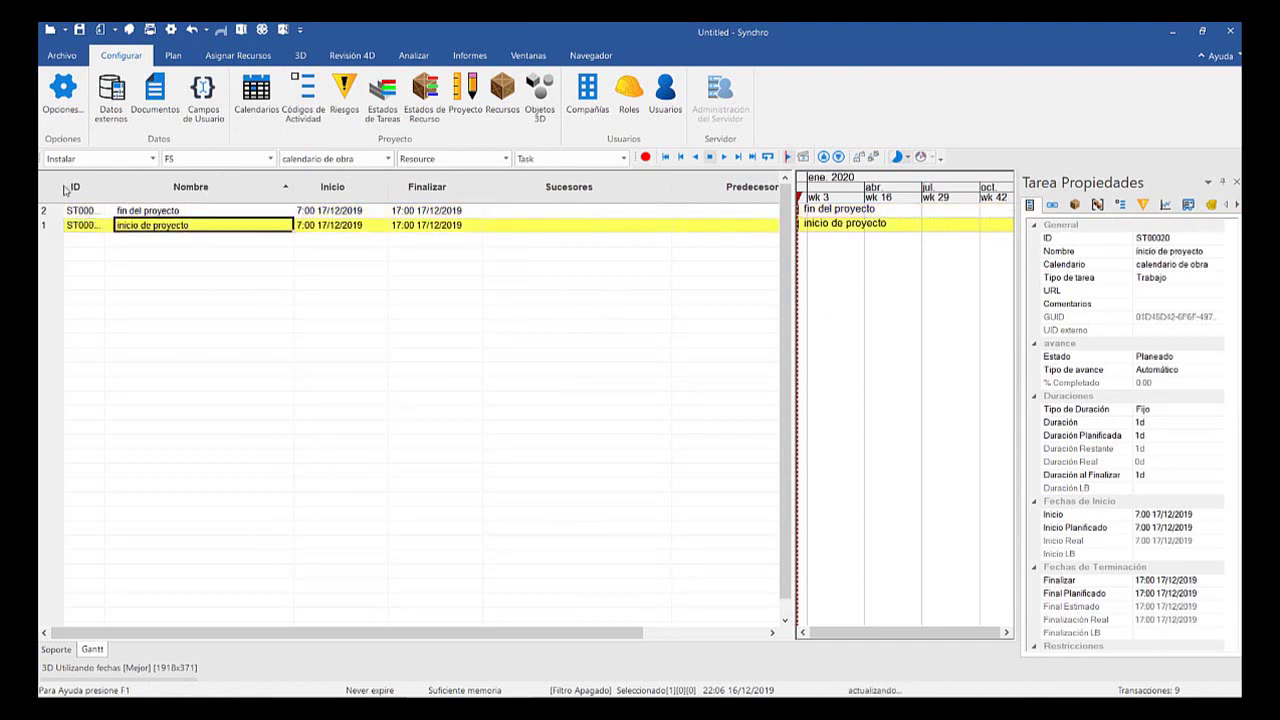
key("Left")
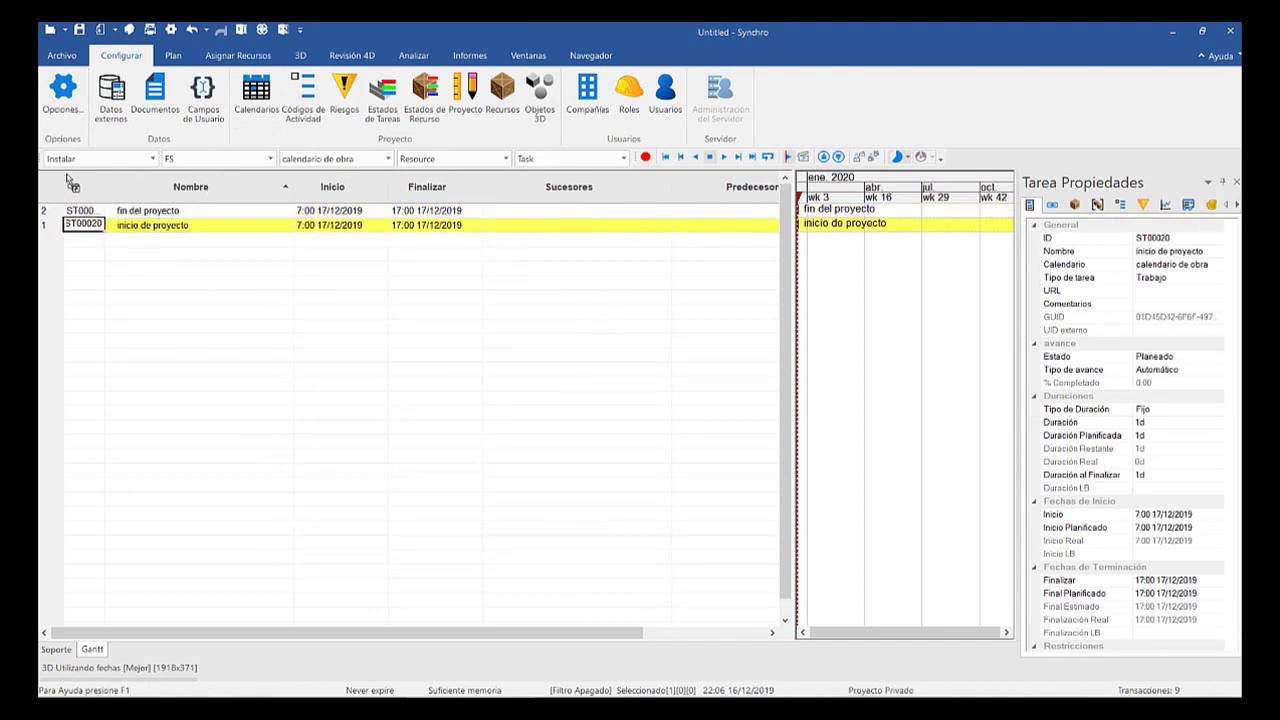
left_click(66, 175)
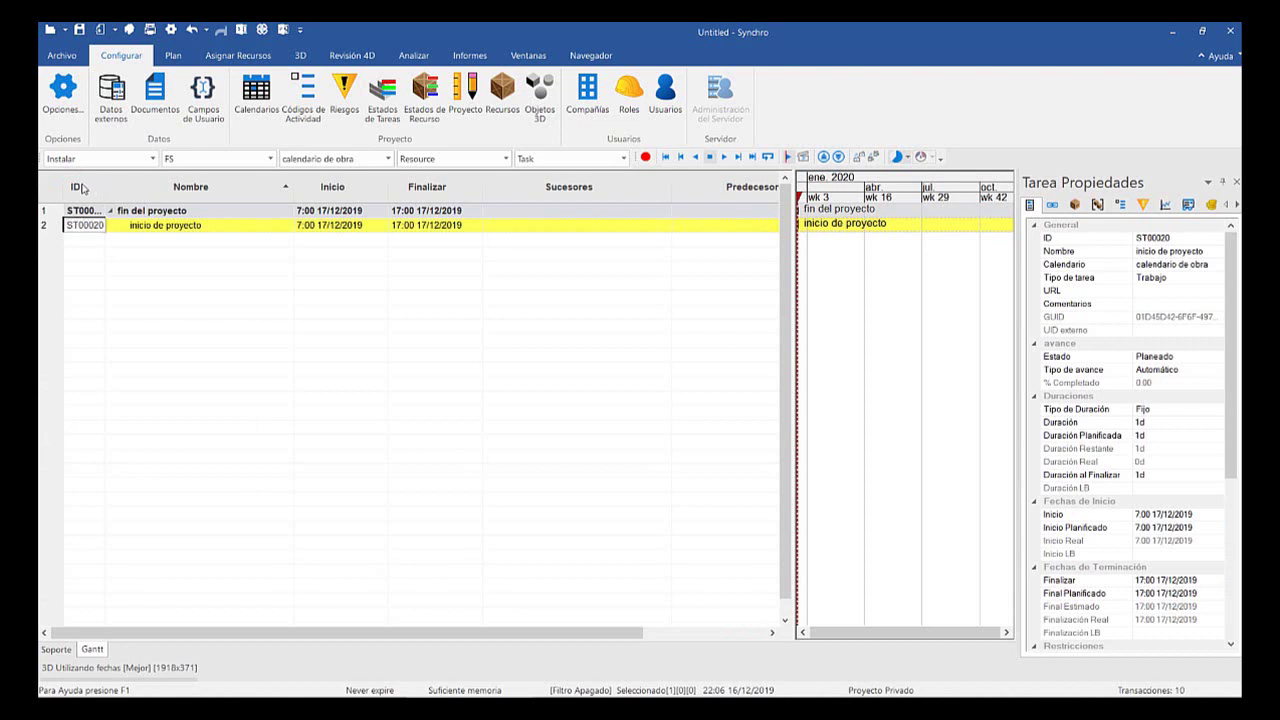
key("ctrl+z")
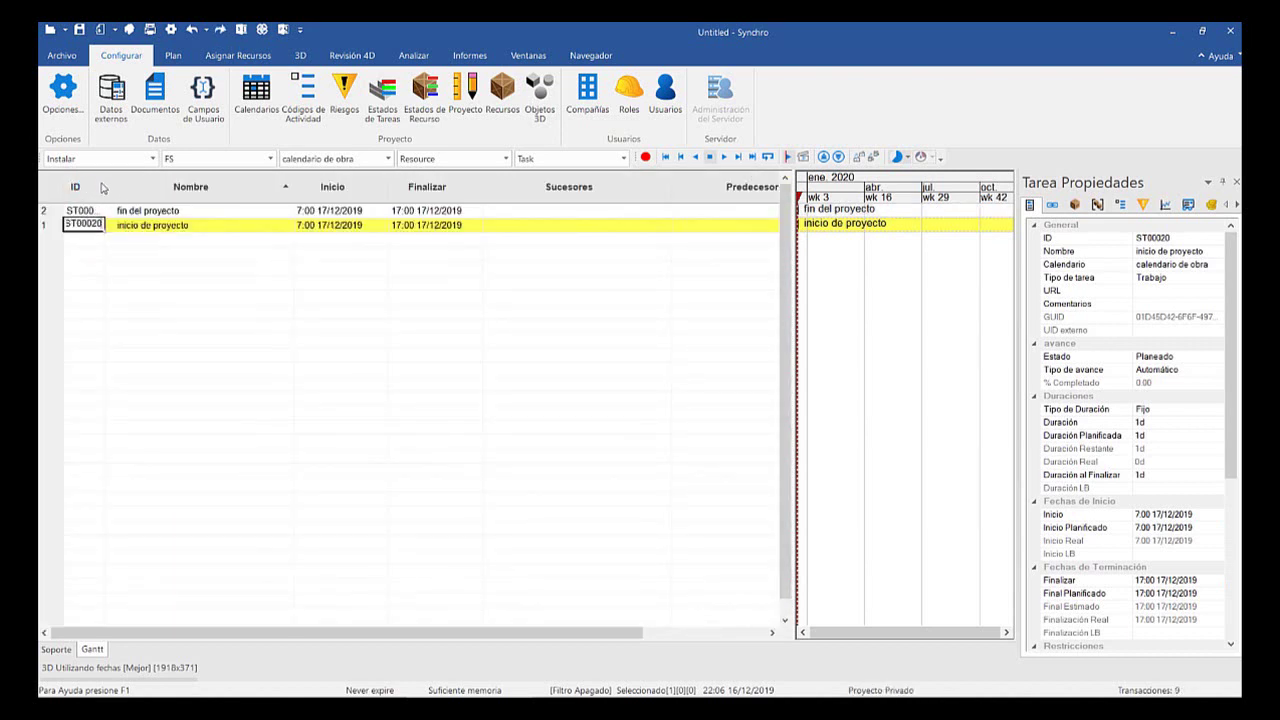
left_click(101, 188)
key("Tab")
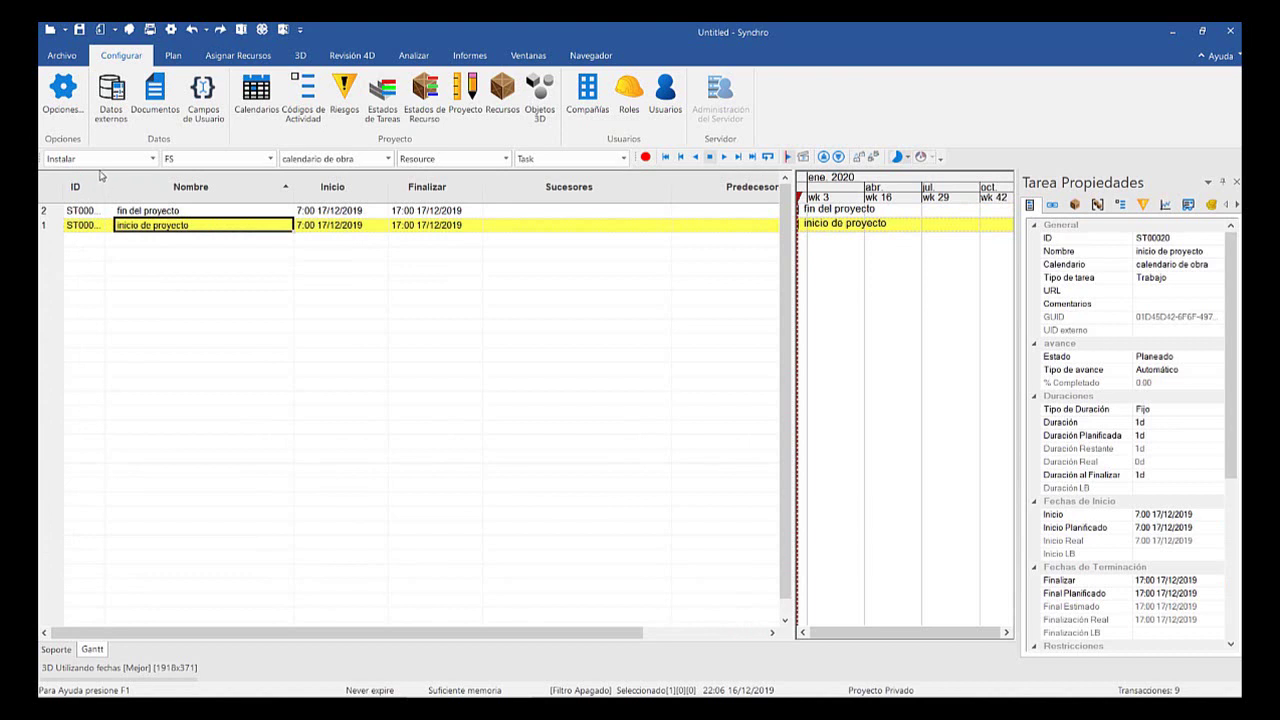
key("Up")
key("Down")
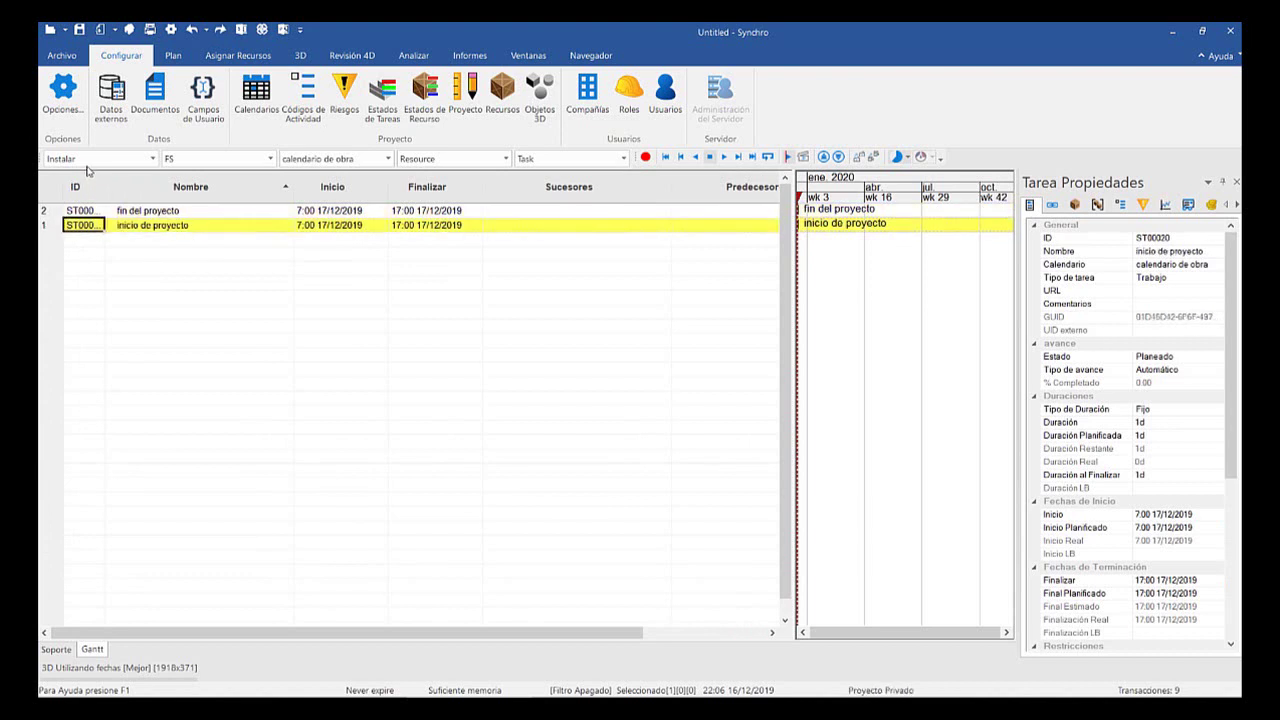
key("ctrl+Right")
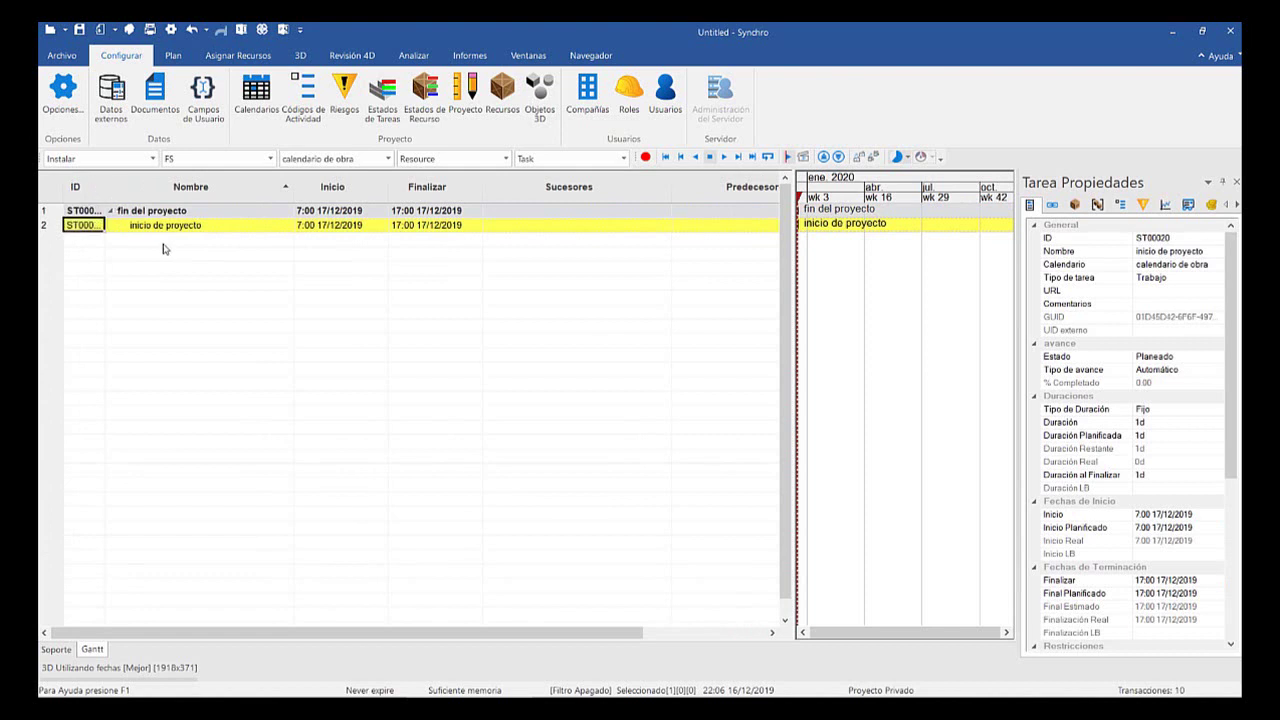
key("ctrl+z")
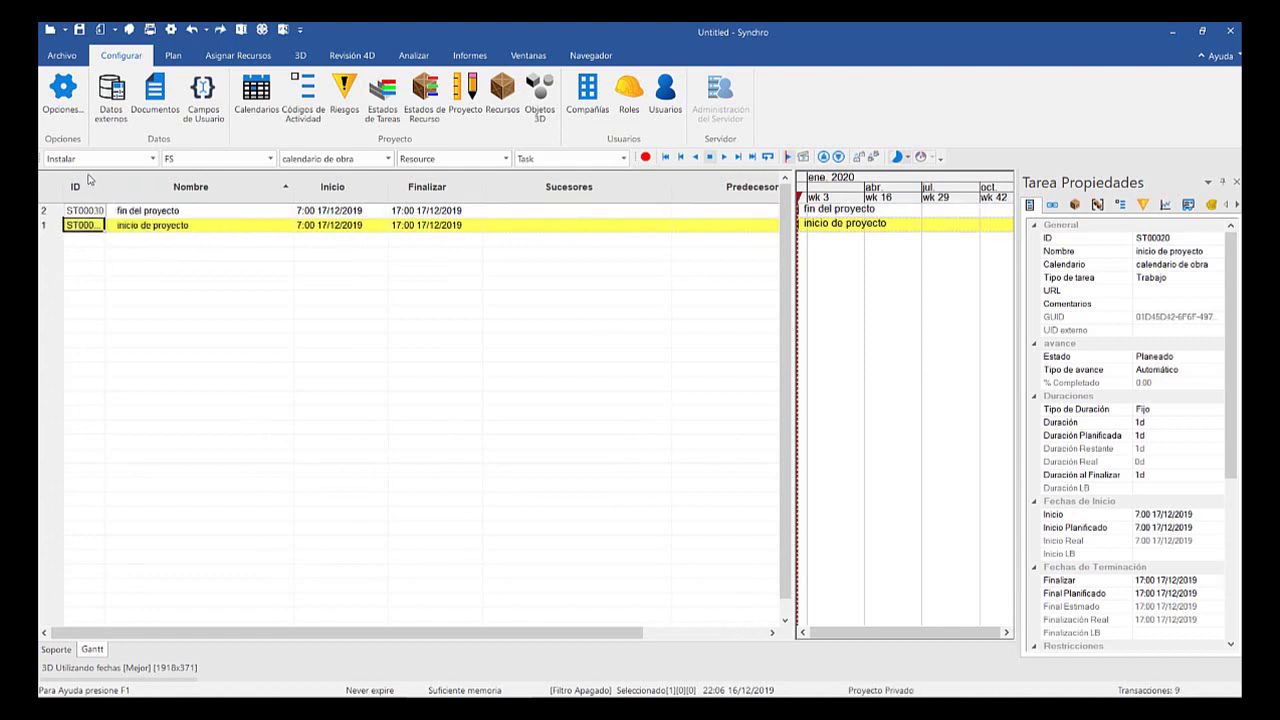
key("Up")
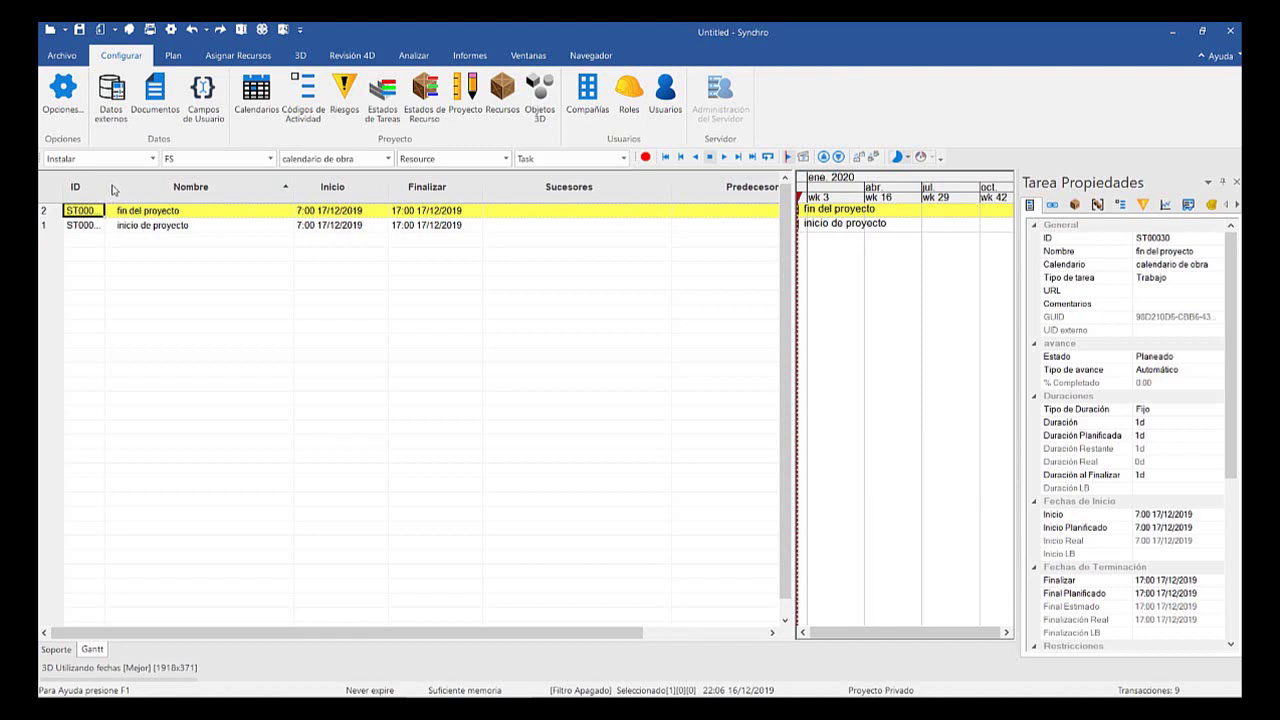
key("Down")
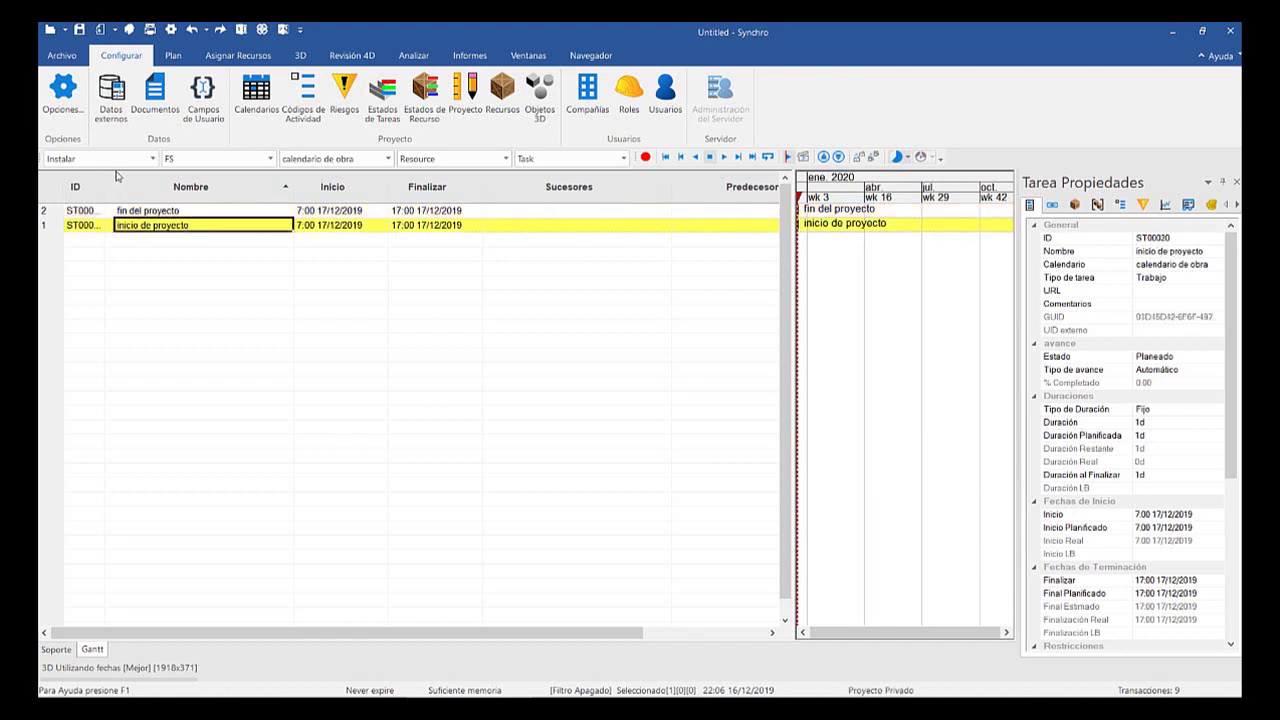
Undo the addition of the "fin del proyecto" task and discard the partly retyped name in the empty row
left_click(334, 280)
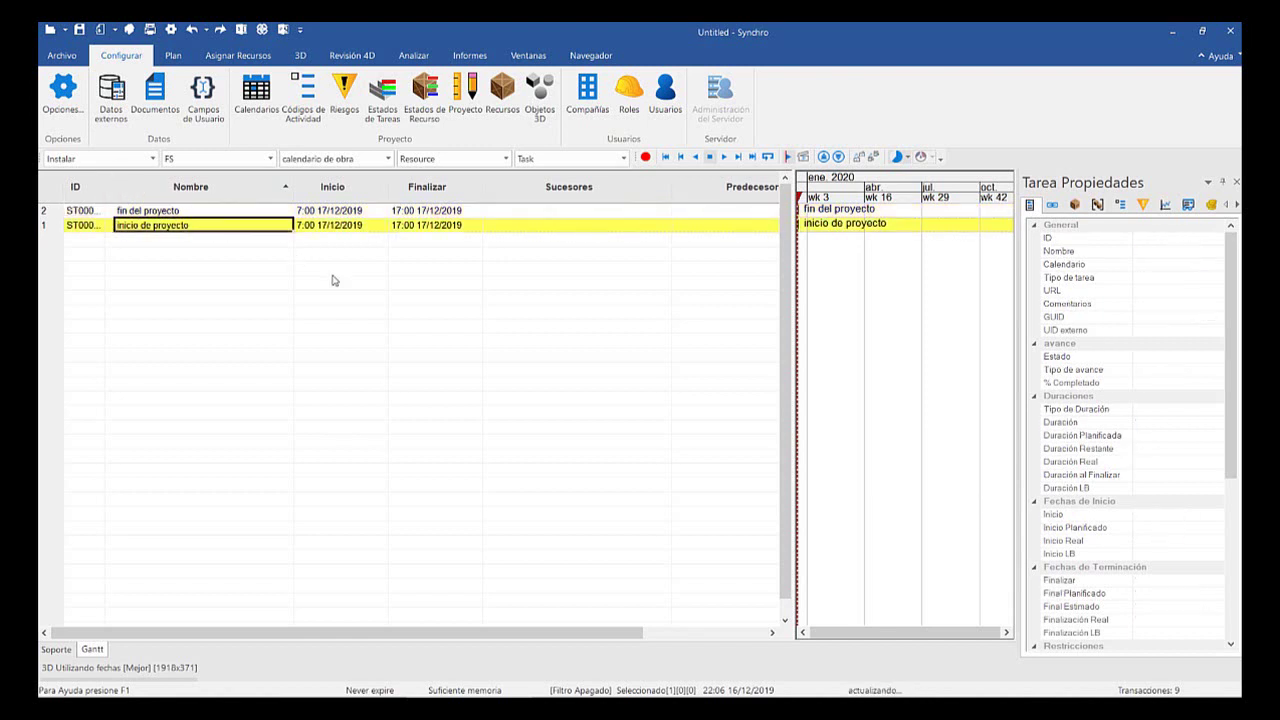
key("ctrl+z")
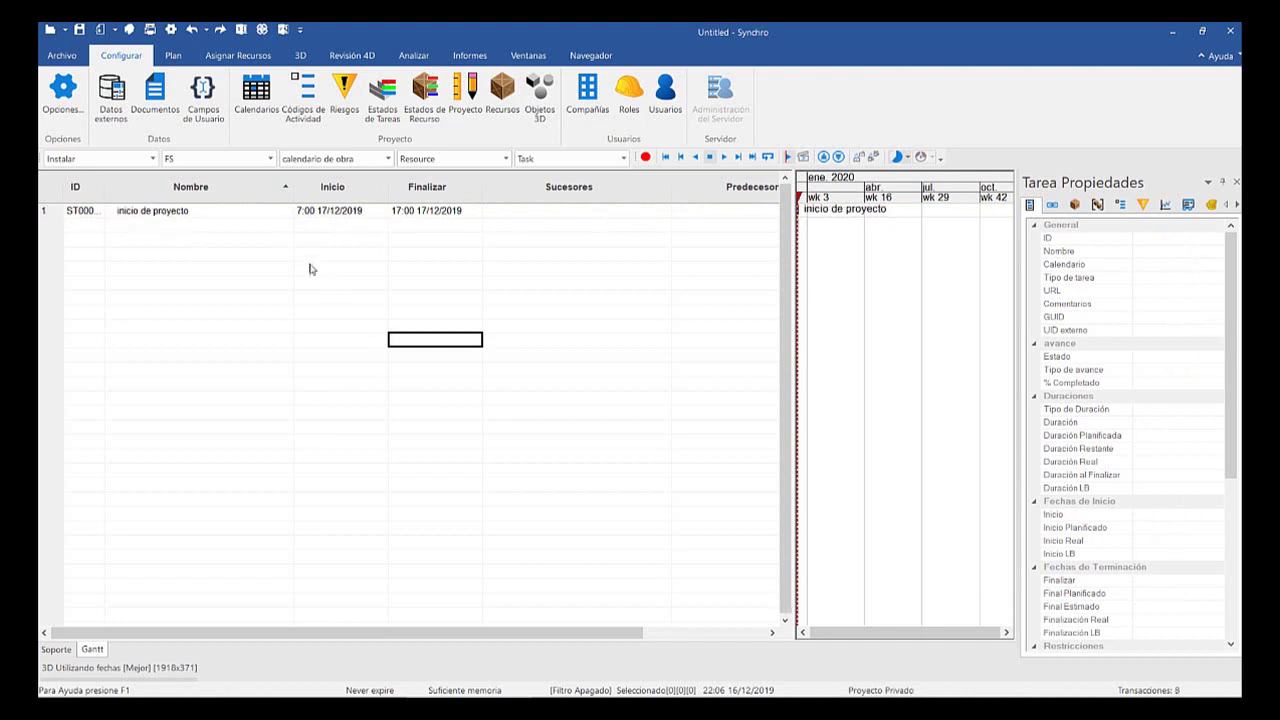
left_click(124, 208)
key("Down")
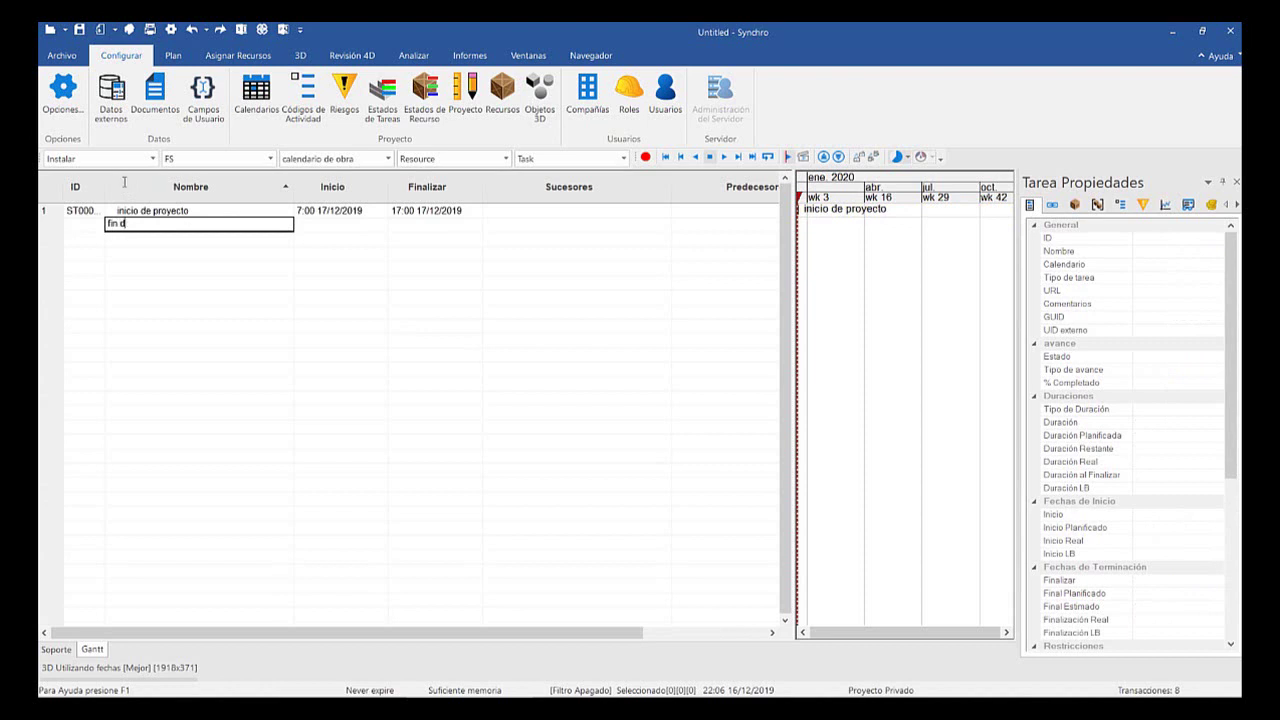
key("BackSpace")
key("BackSpace")
key("BackSpace")
key("BackSpace")
key("BackSpace")
key("Down")
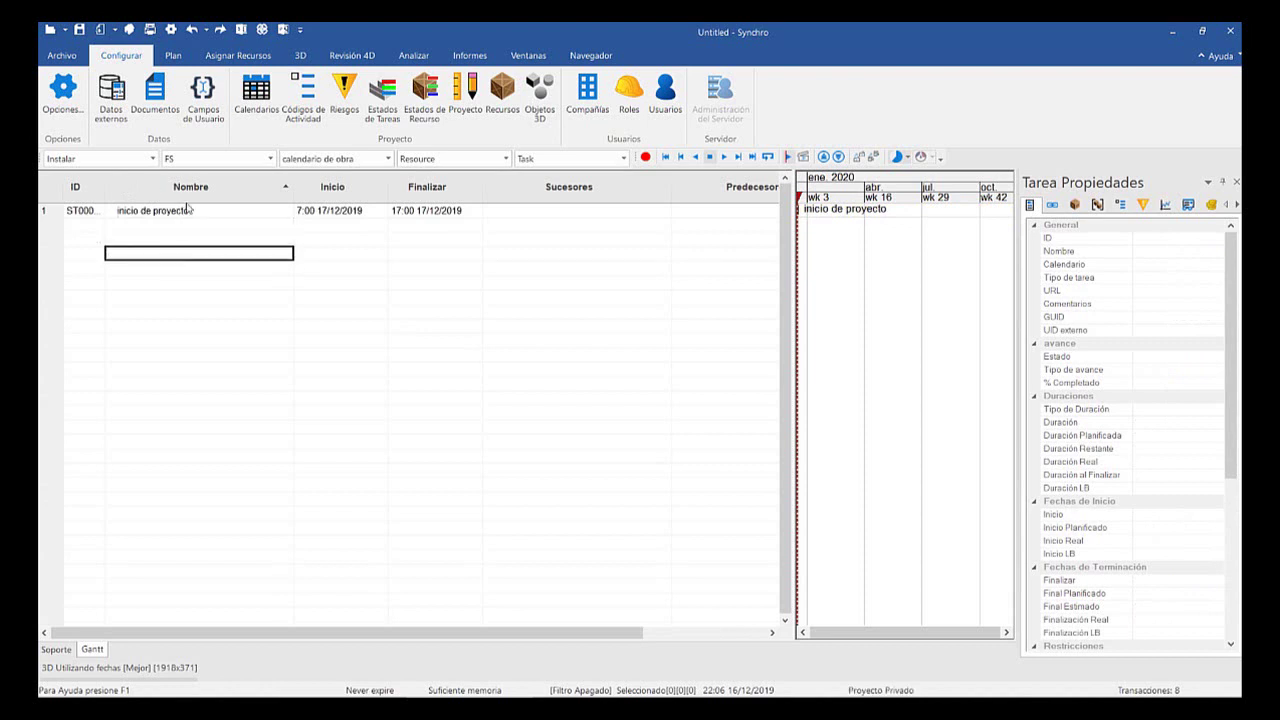
Display the task properties of the "inicio de proyecto" task
left_click(185, 210)
right_click(227, 210)
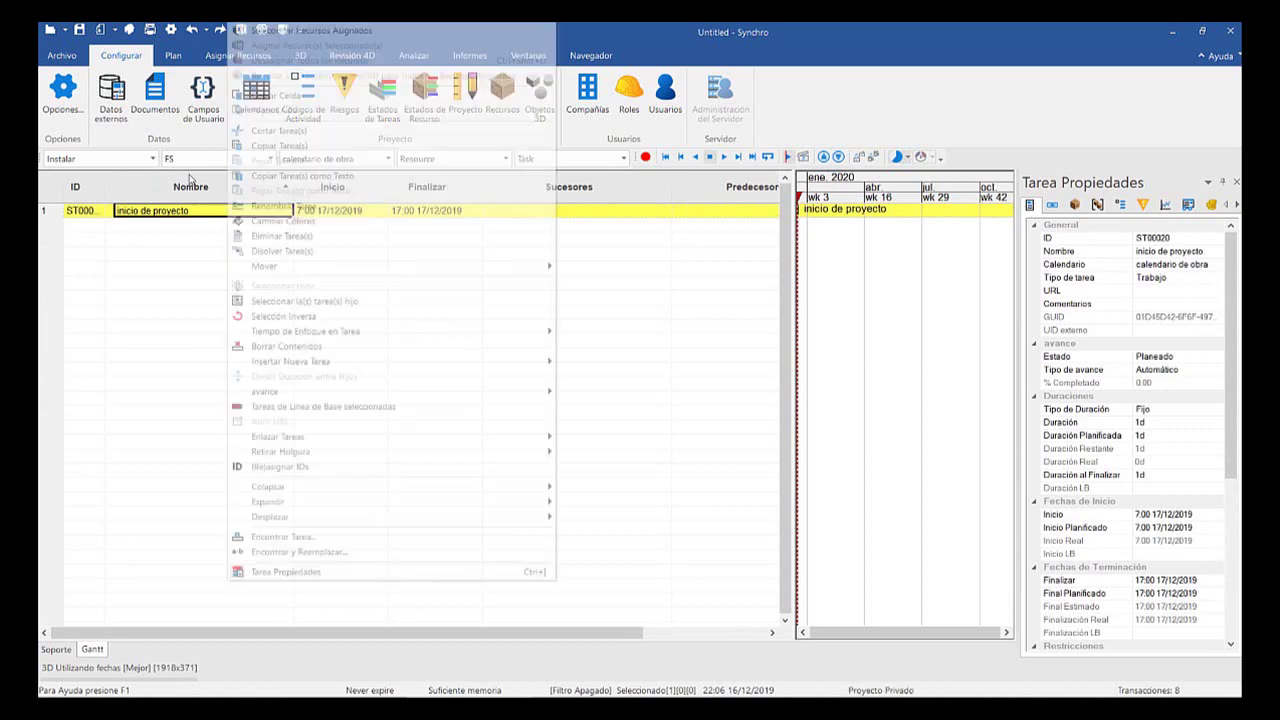
key("Return")
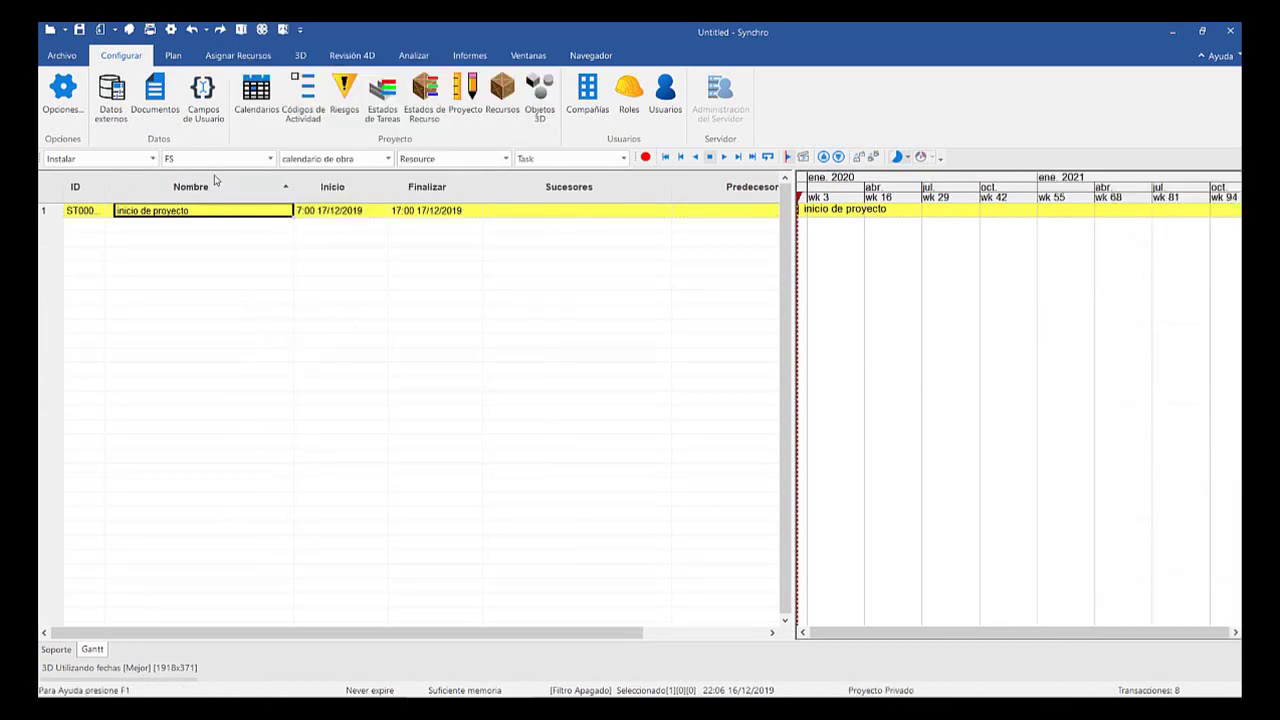
right_click(249, 252)
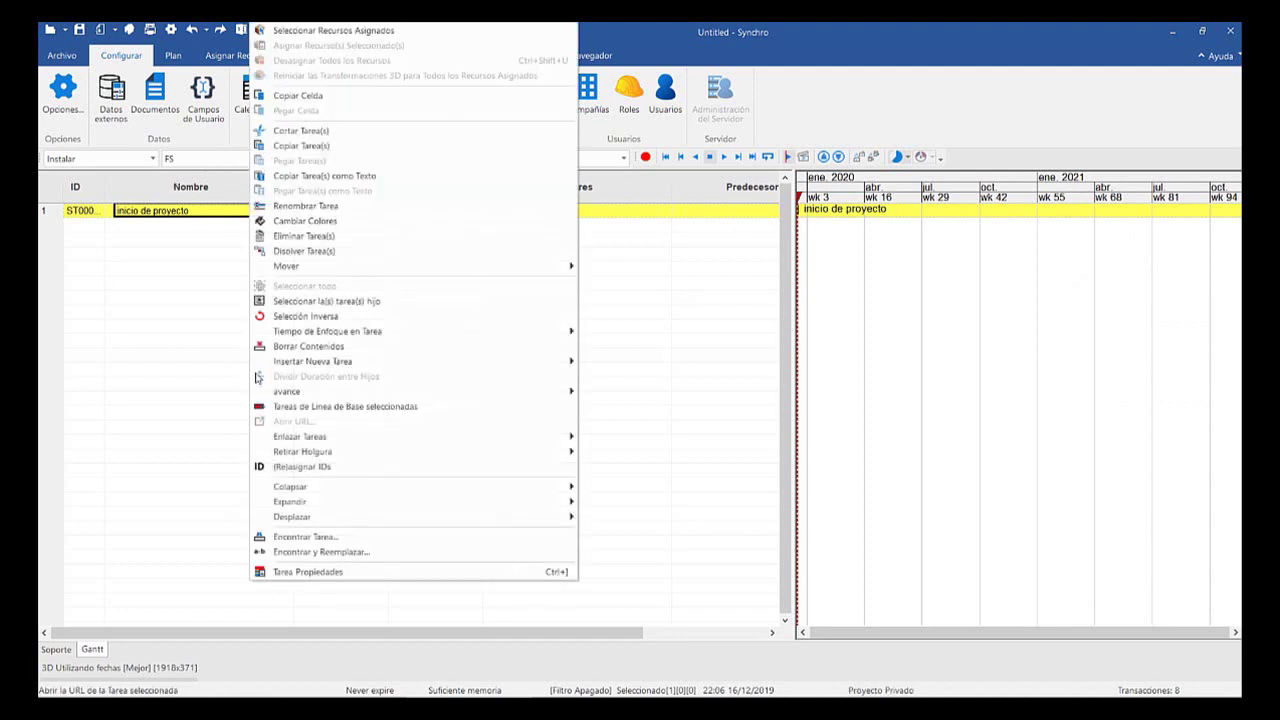
left_click(245, 468)
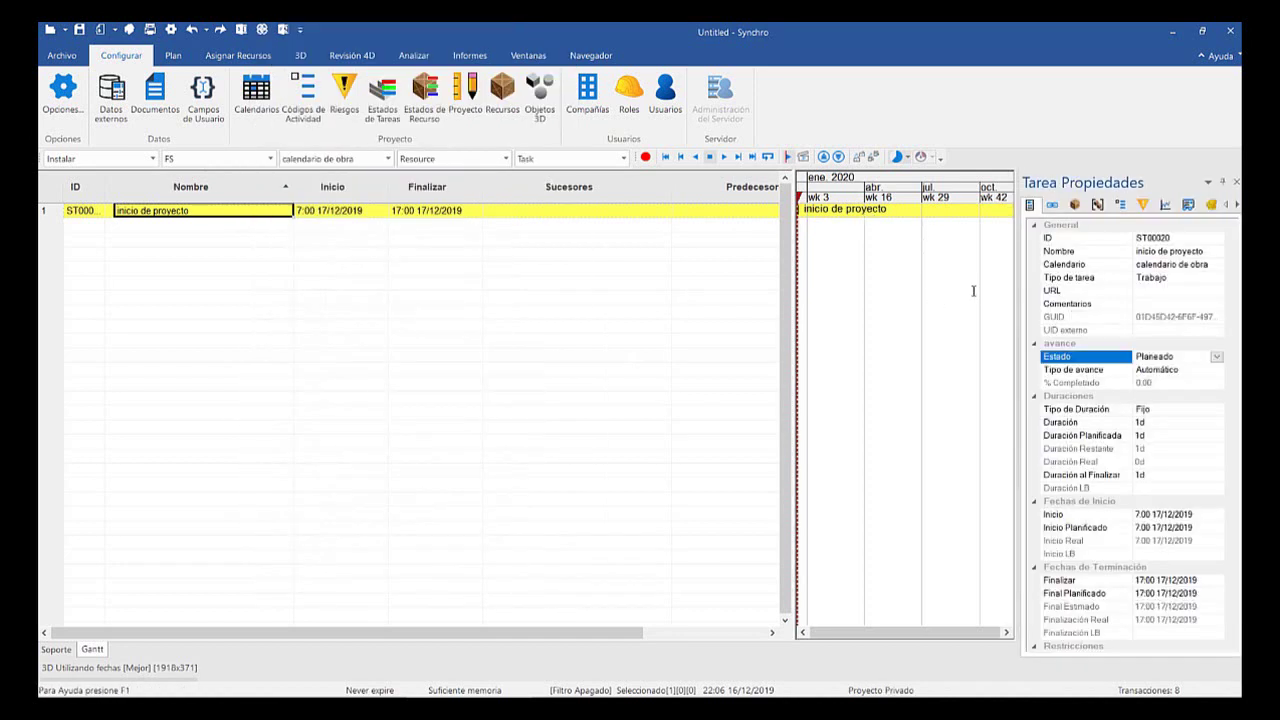
Set the Tipo de tarea of "inicio de proyecto" to Hito de Inicio
key("alt+Down")
key("Escape")
key("Up")
key("Up")
key("Up")
key("Up")
key("Up")
key("Up")
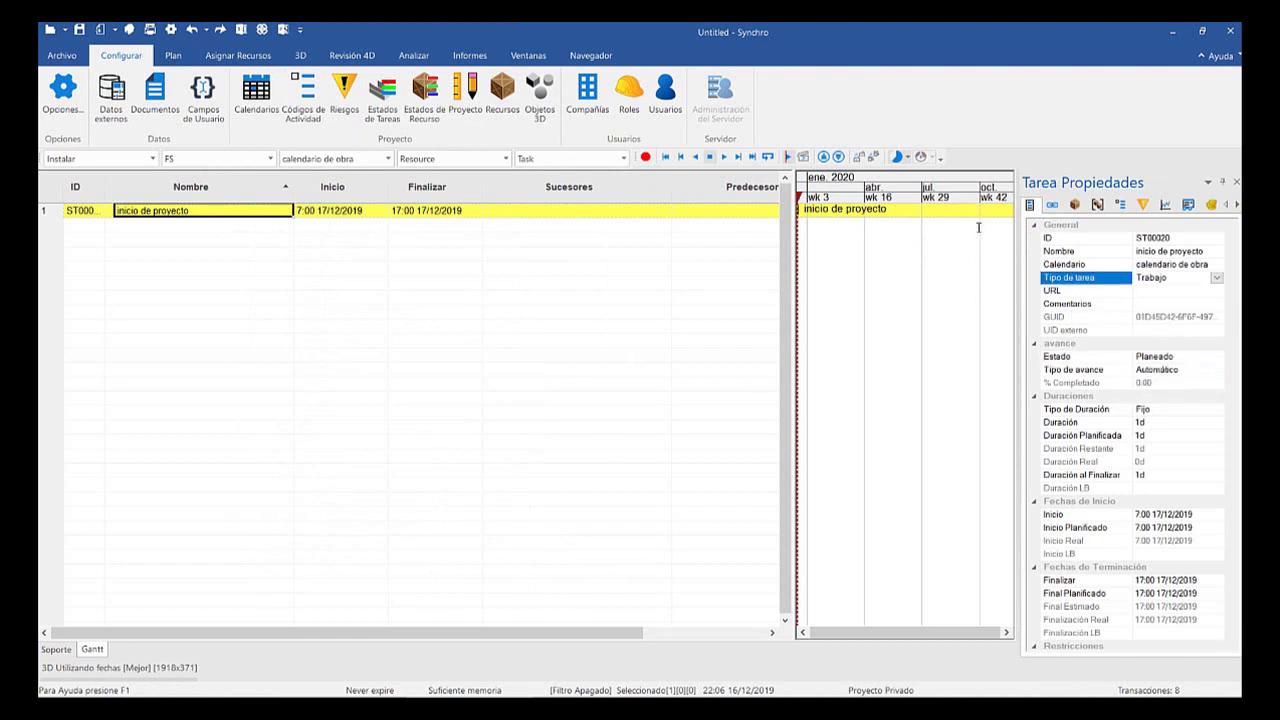
key("alt+Down")
key("Down")
key("Down")
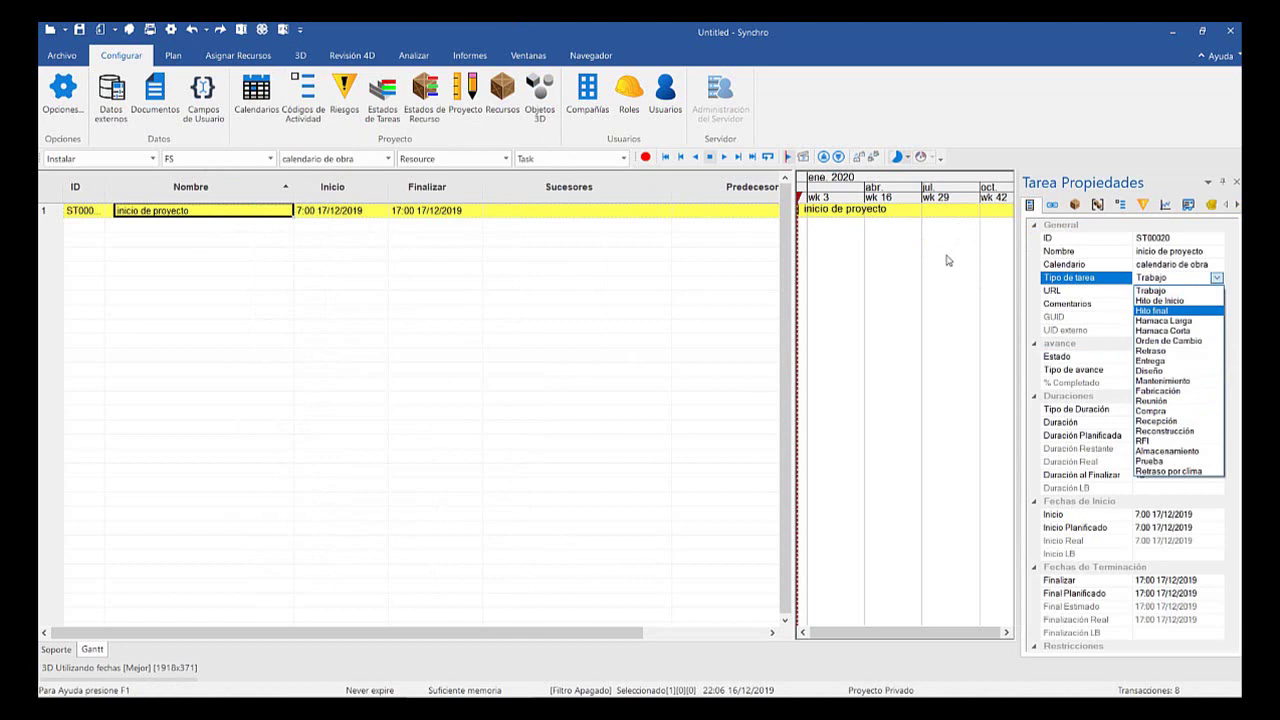
key("Up")
key("Return")
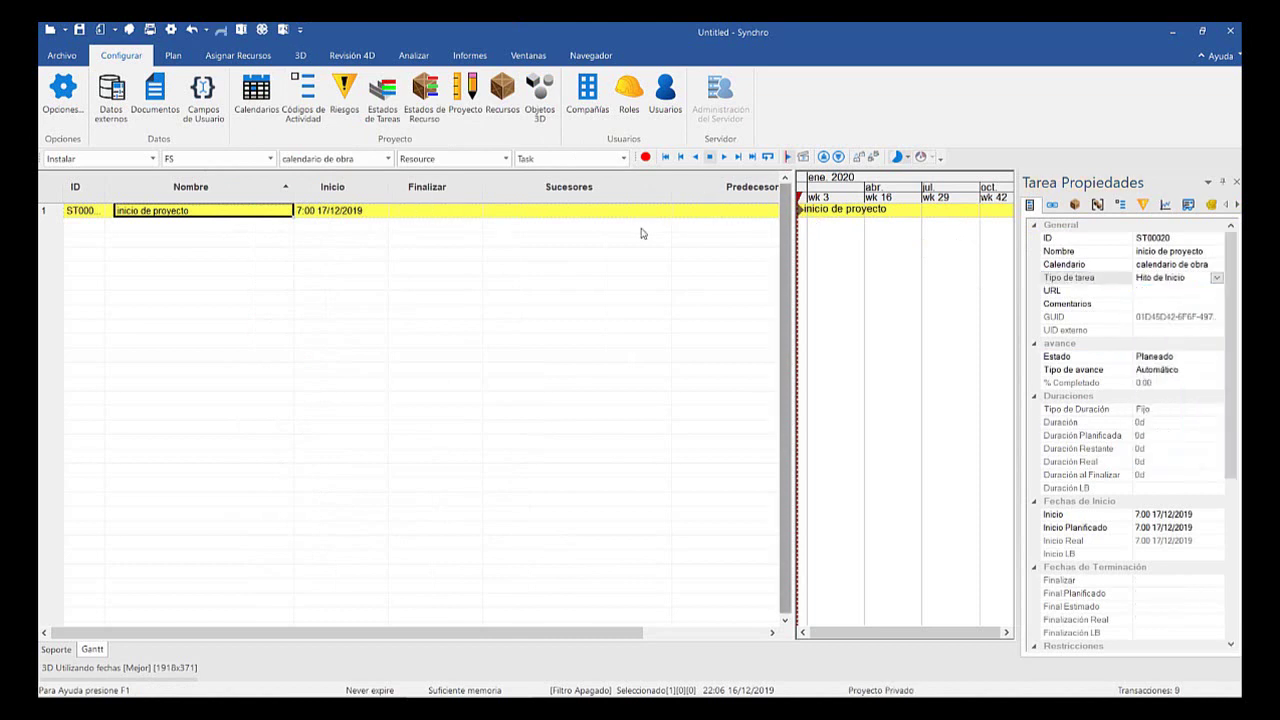
Narrow the task table to give the Gantt chart more room, and add a task named "fin del proyecto"
left_click_drag(791, 287, 697, 295)
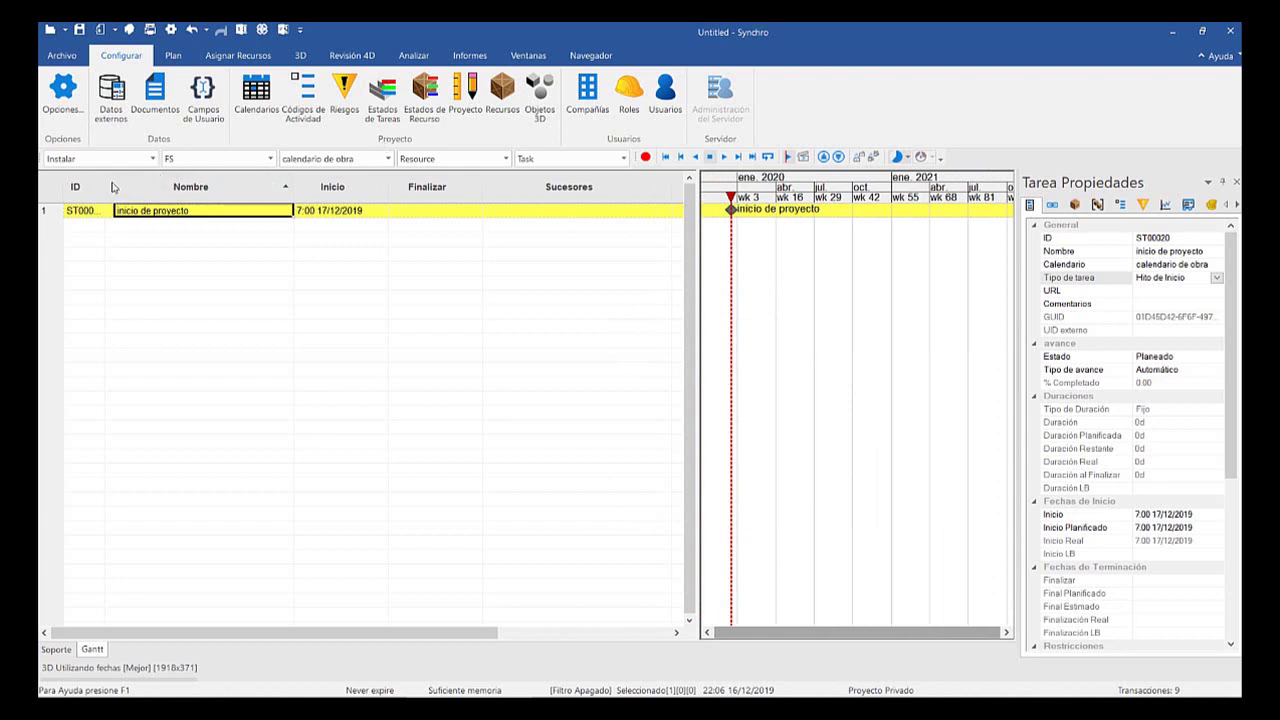
key("Down")
key("Return")
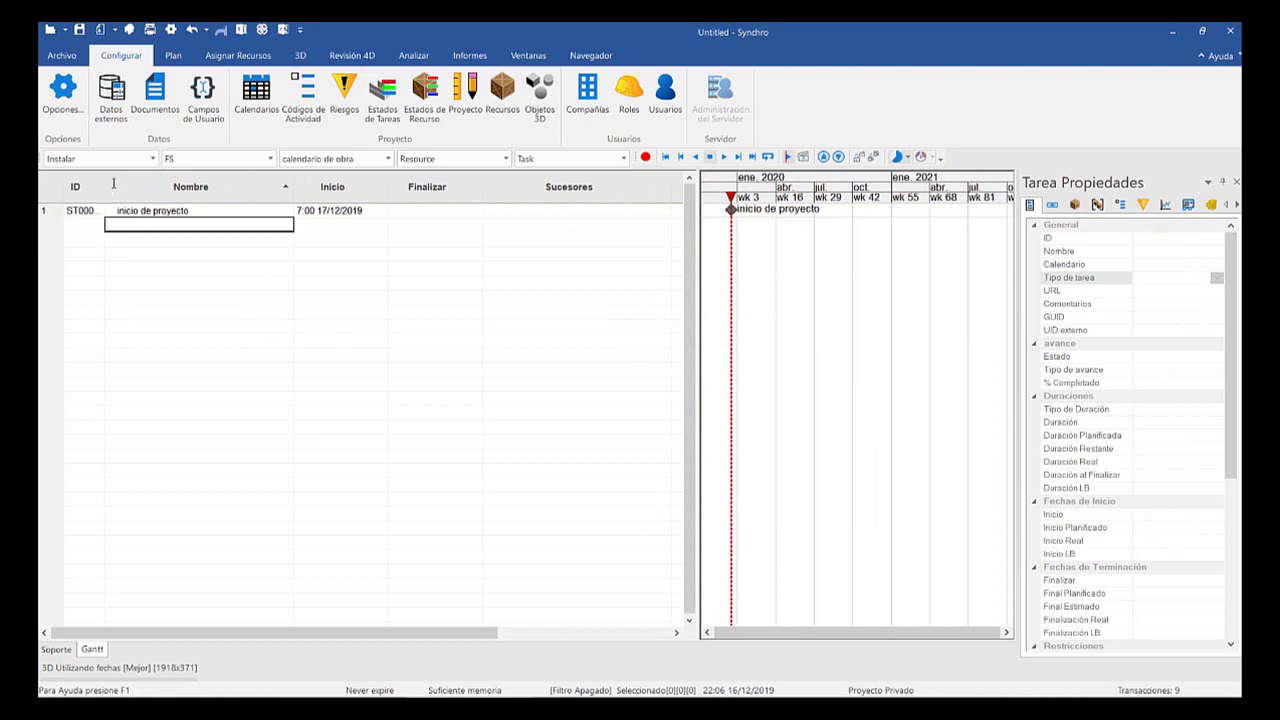
type("fin del proyecto")
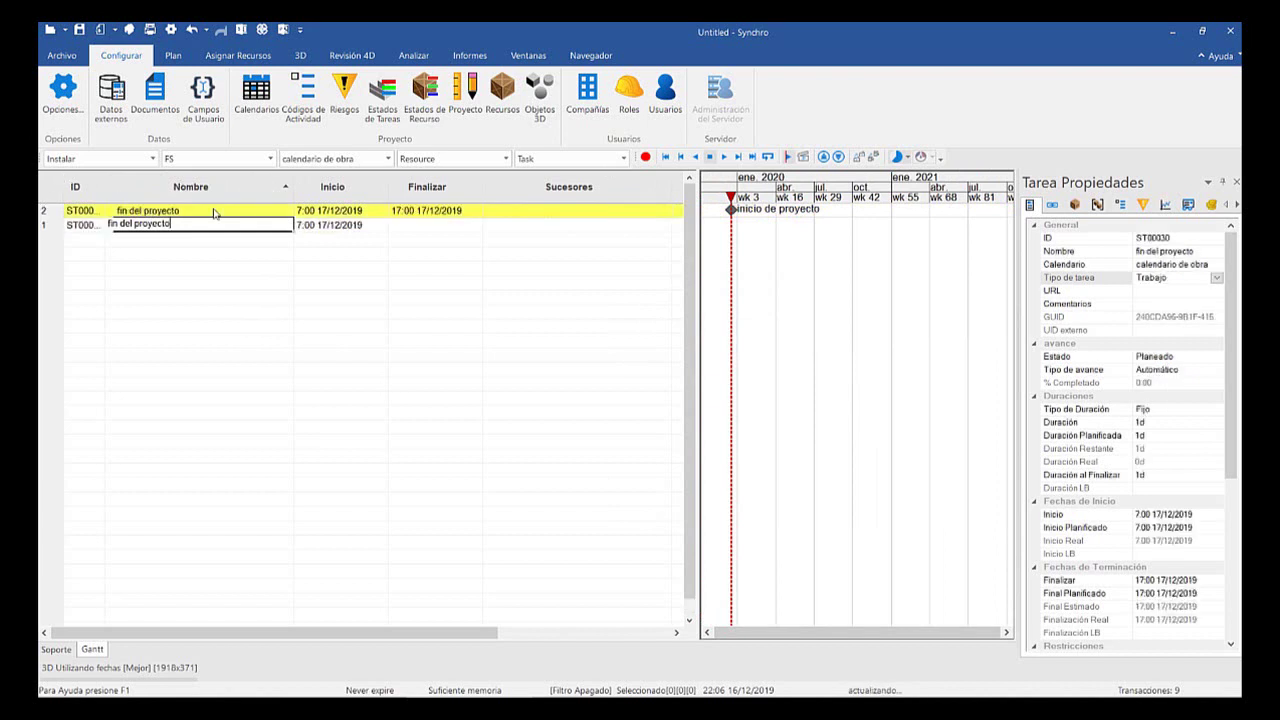
left_click(214, 212)
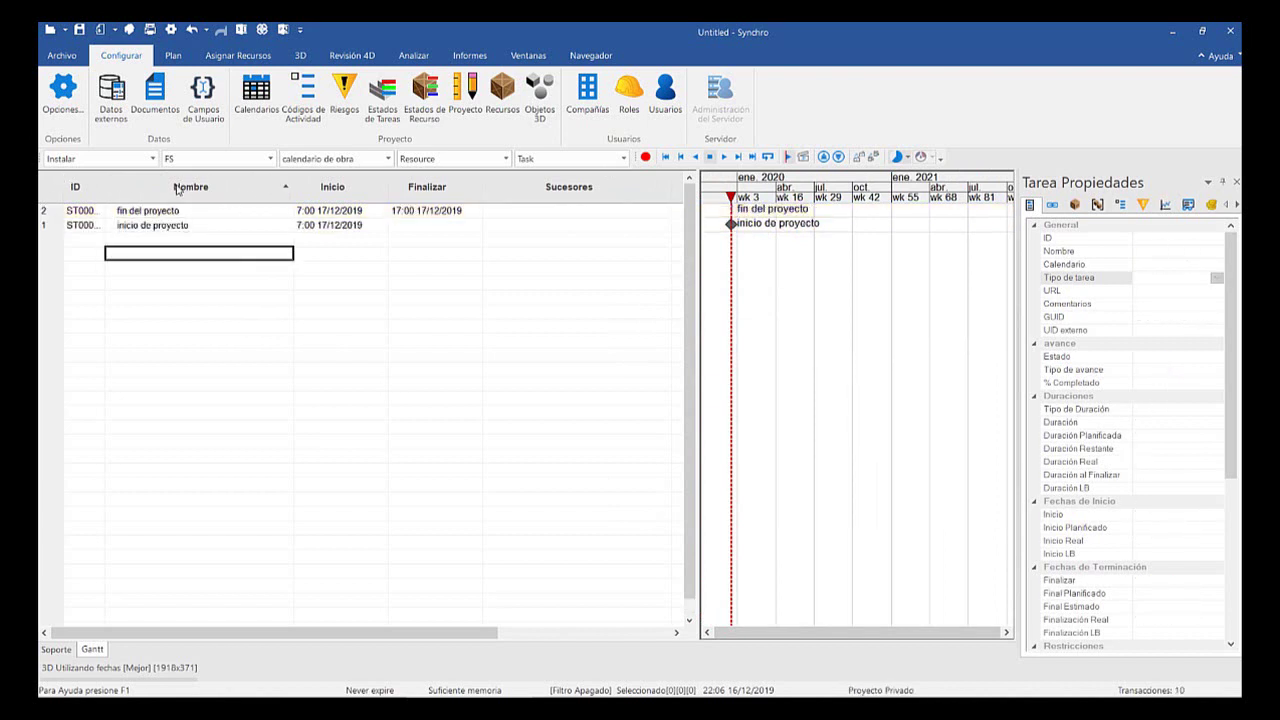
key("Up")
key("Up")
key("Up")
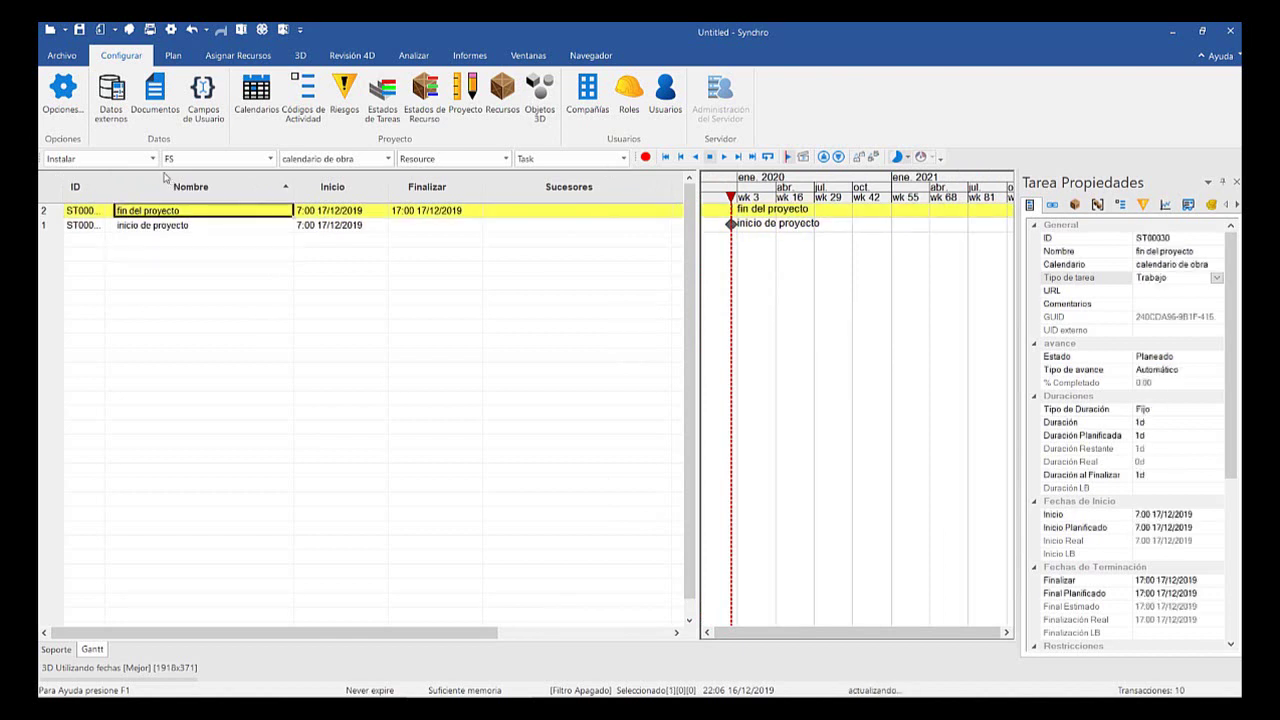
key("F2")
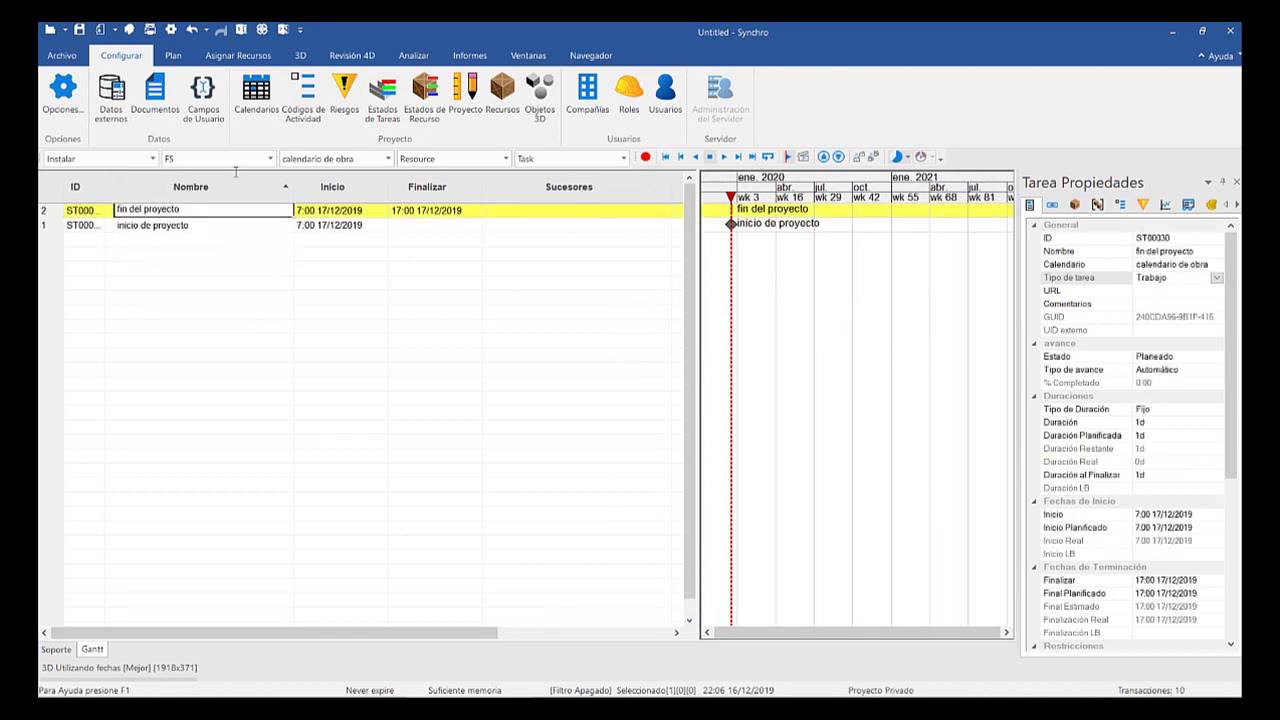
left_click(340, 266)
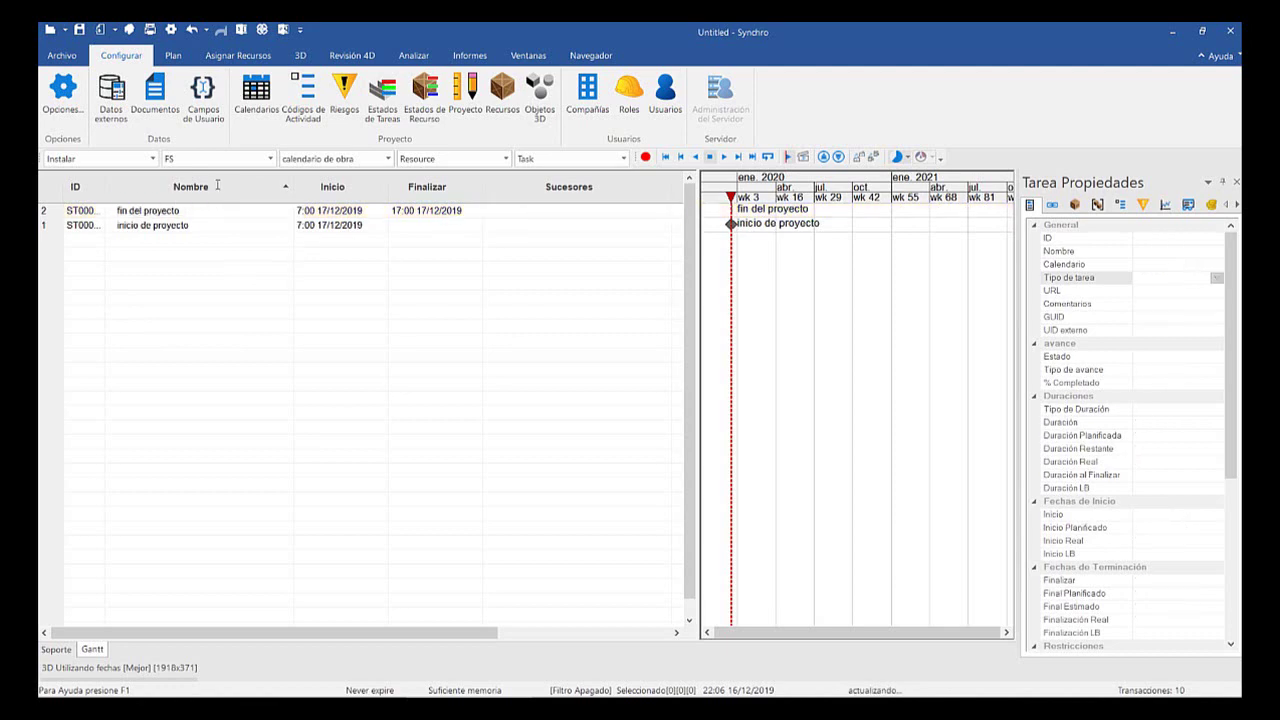
Set the Tipo de tarea of the "fin del proyecto" task to Hito final in its task properties
left_click(206, 209)
right_click(246, 208)
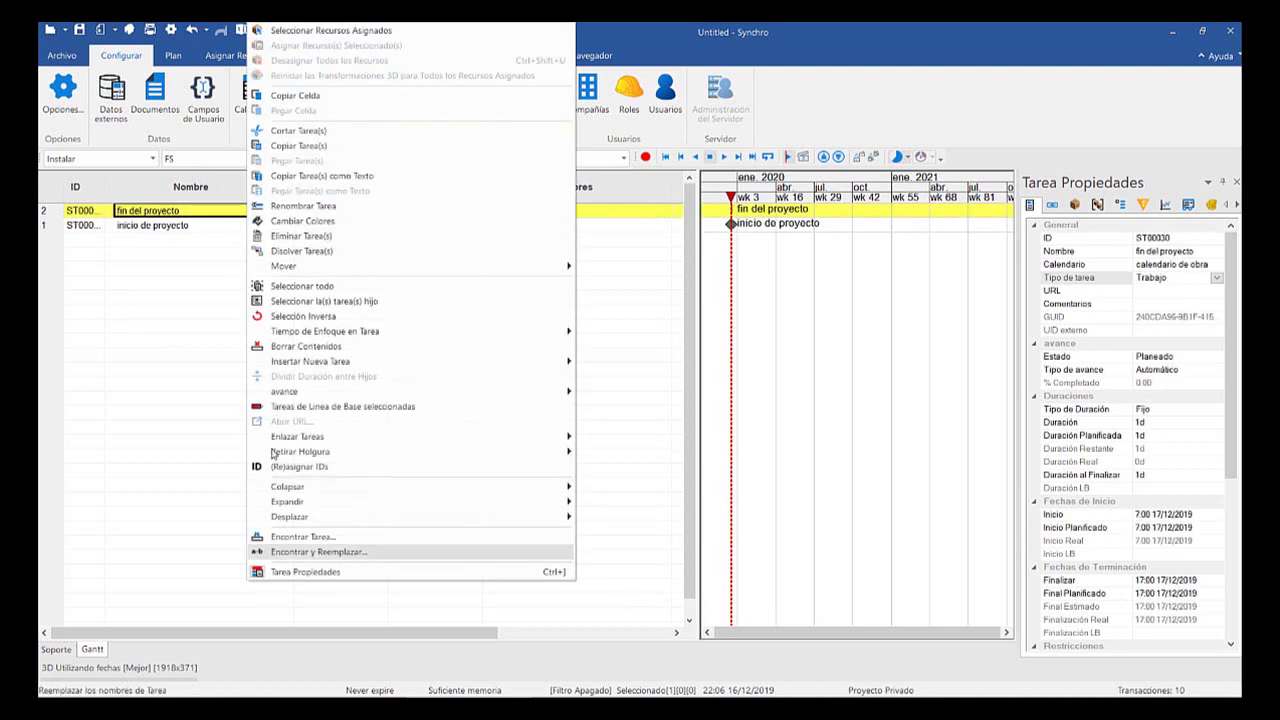
left_click(305, 571)
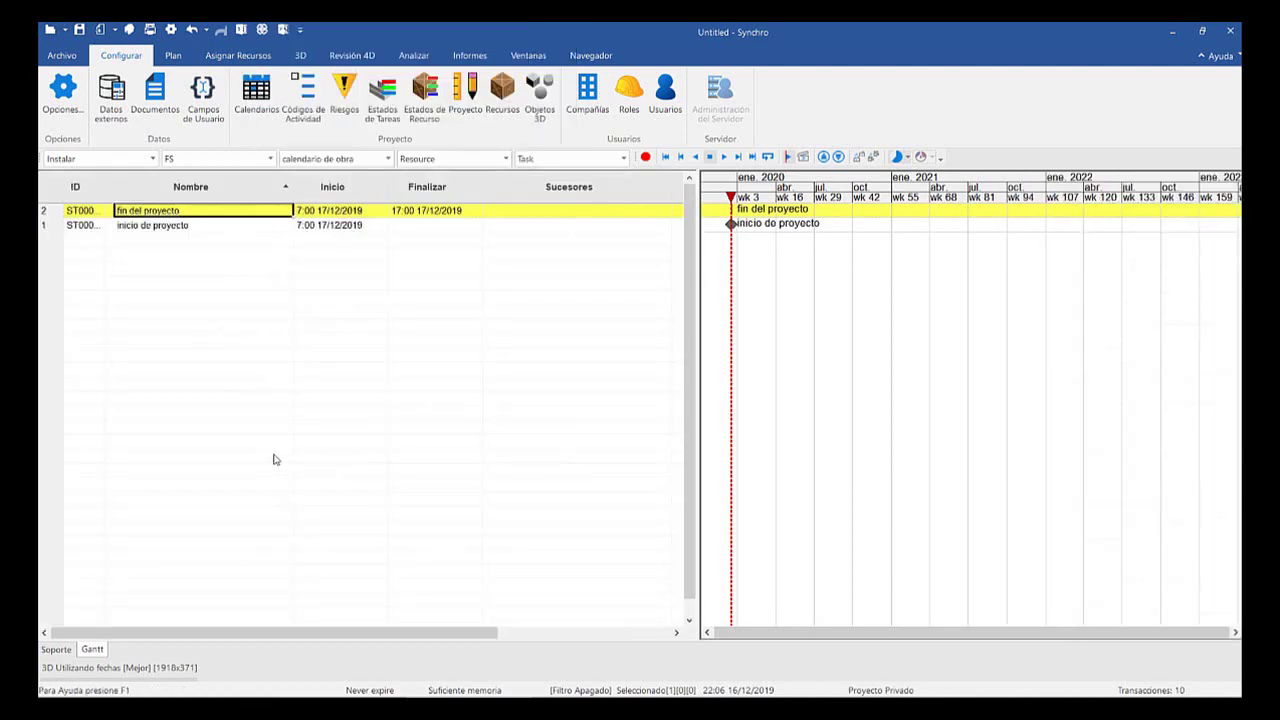
right_click(185, 213)
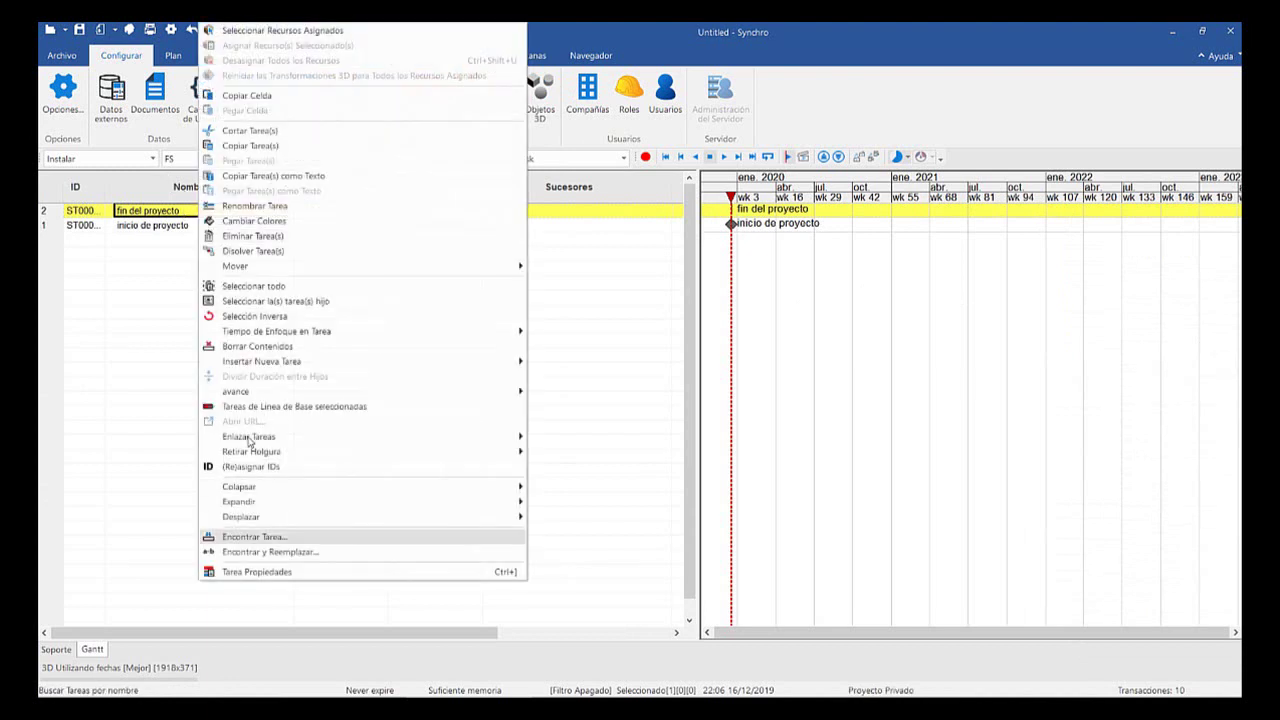
left_click(257, 571)
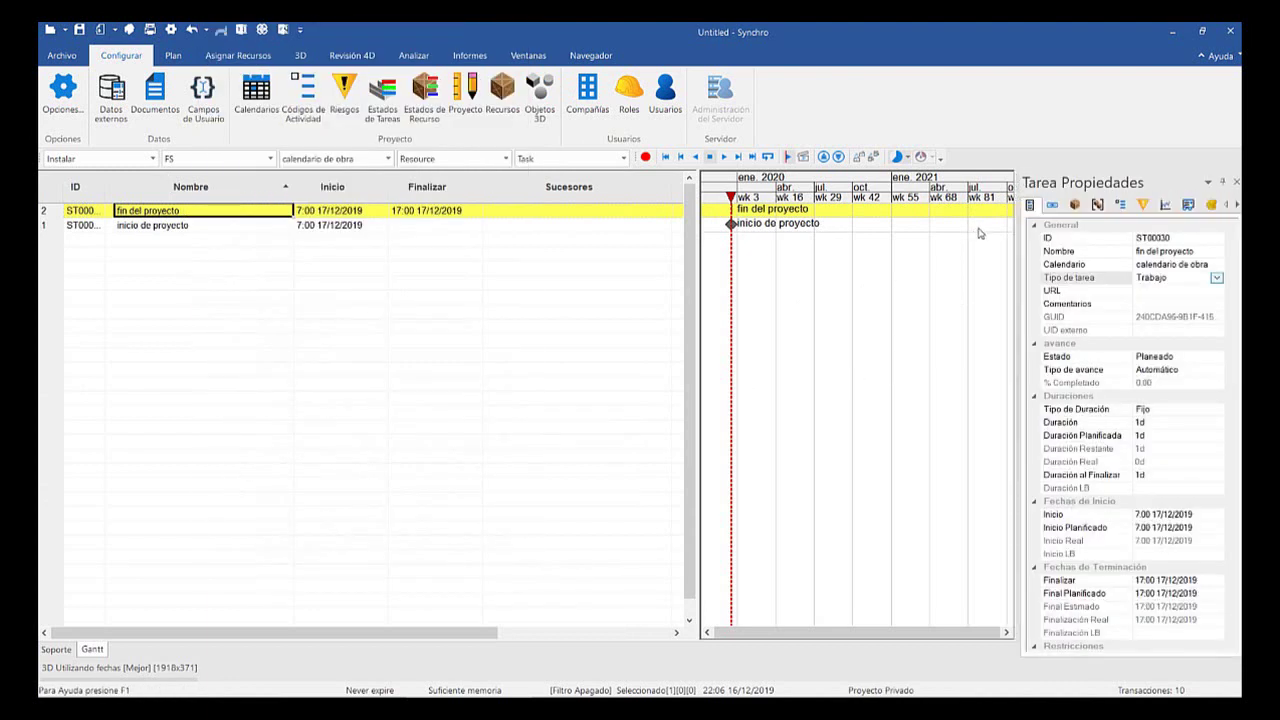
left_click(1216, 277)
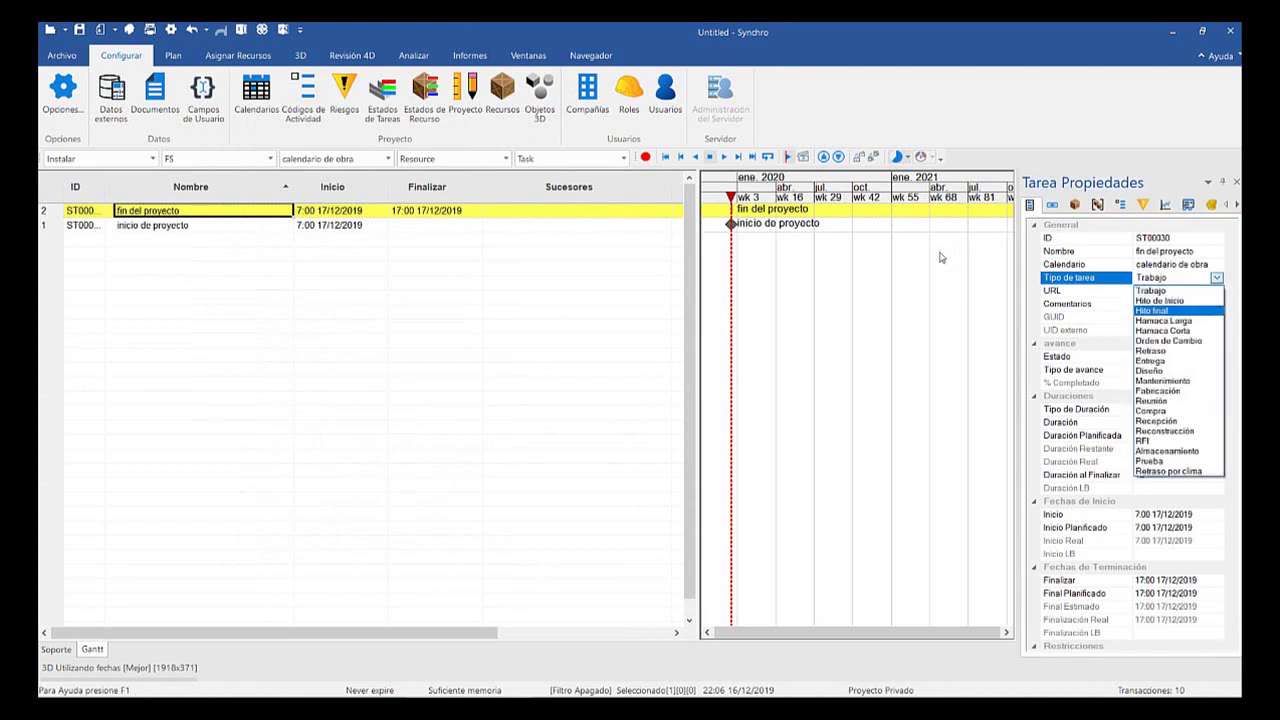
key("Return")
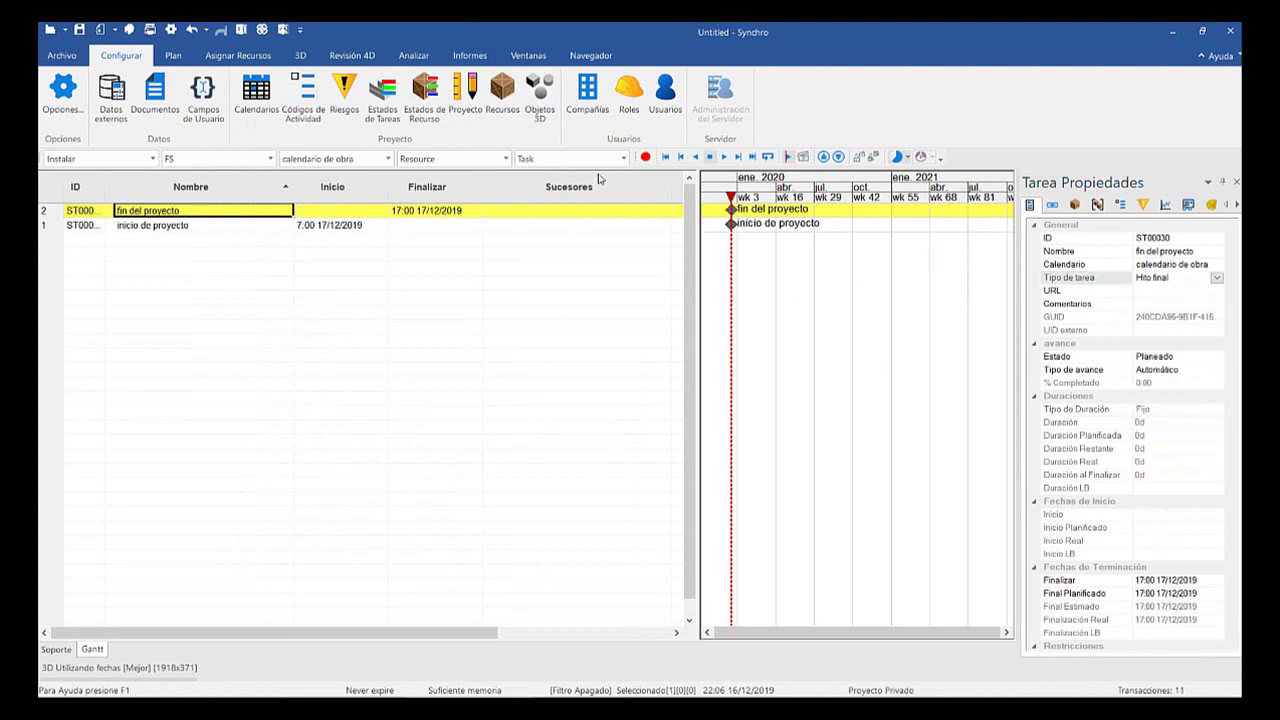
Try moving the "fin del proyecto" milestone to about 02/04/2021 on the Gantt chart, and undo the move
left_click_drag(731, 209, 930, 209)
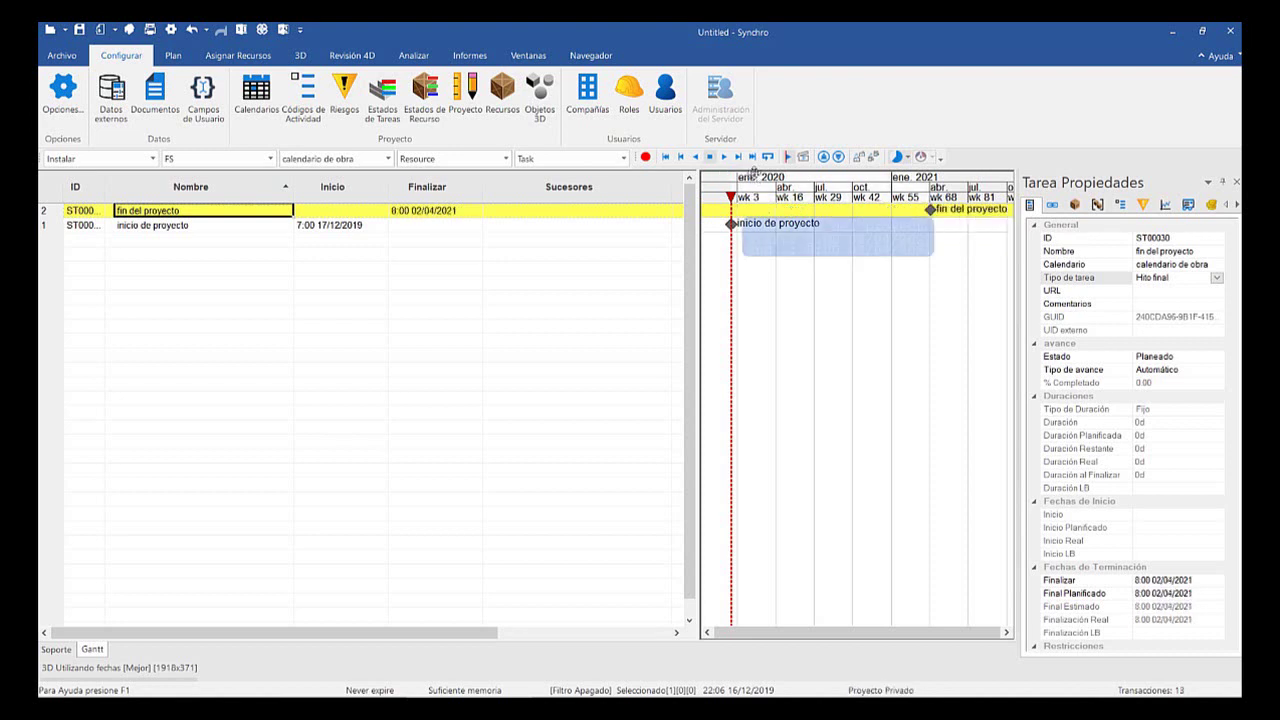
key("ctrl+z")
key("ctrl+z")
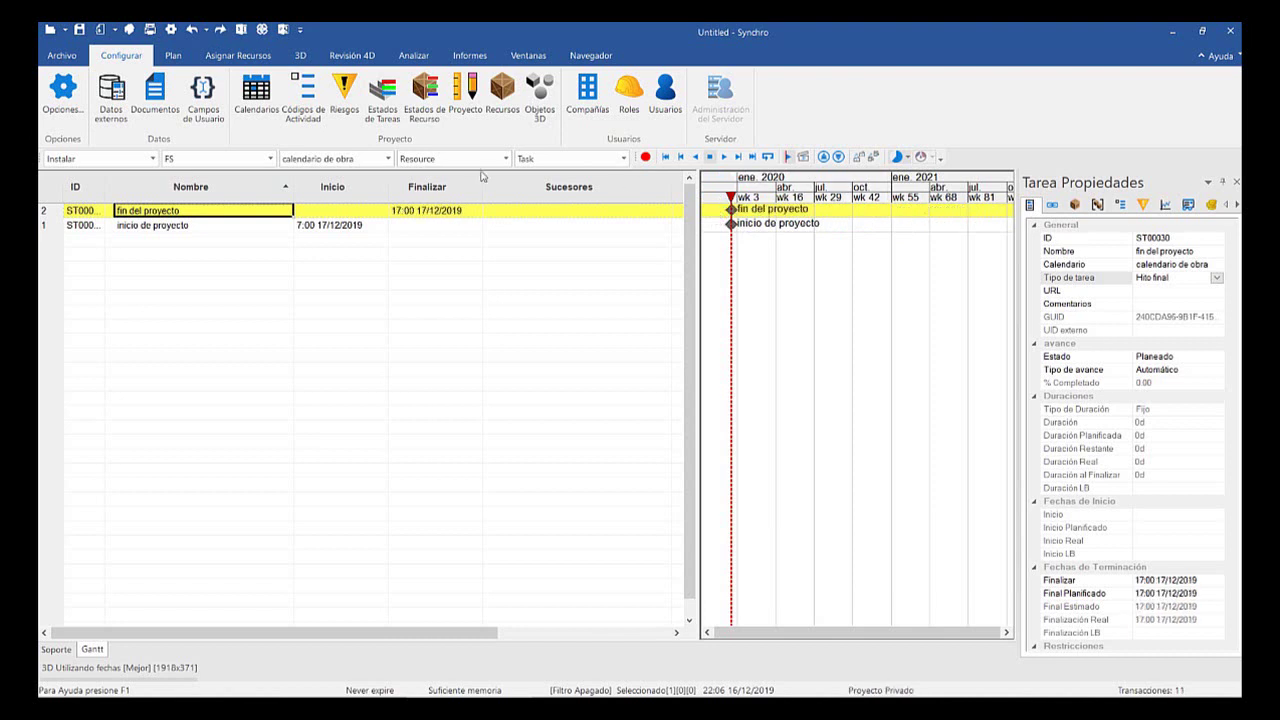
Set the Finalizar date of "fin del proyecto" to 31/12/2020, and add tasks named "construccion de vivienda" and "estructura"
left_click(435, 210)
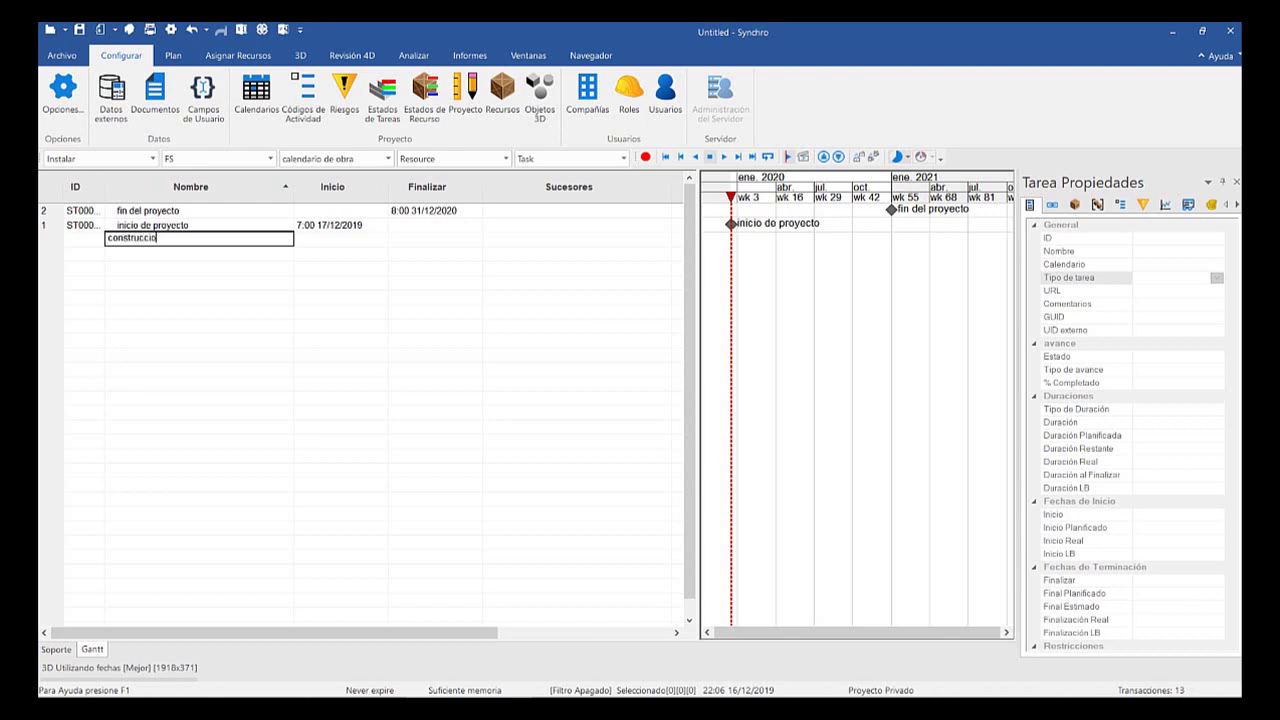
type("n de vivienda")
key("Return")
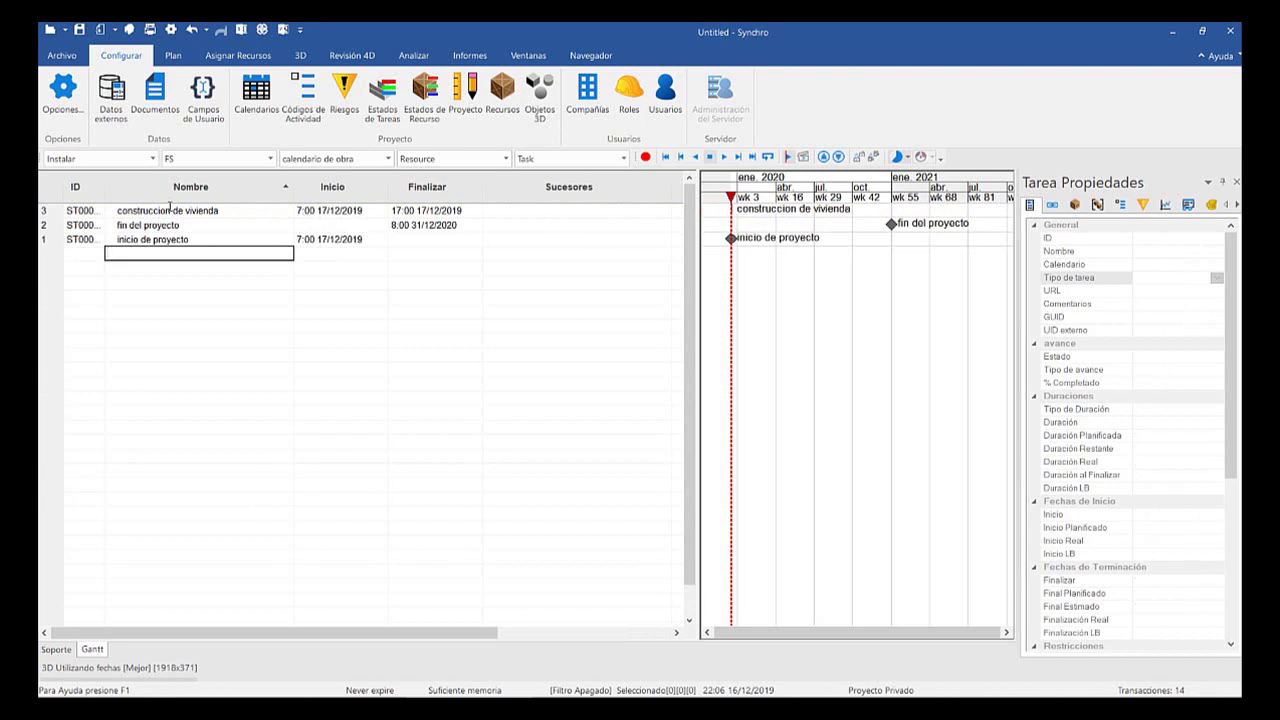
type("estructura")
key("Return")
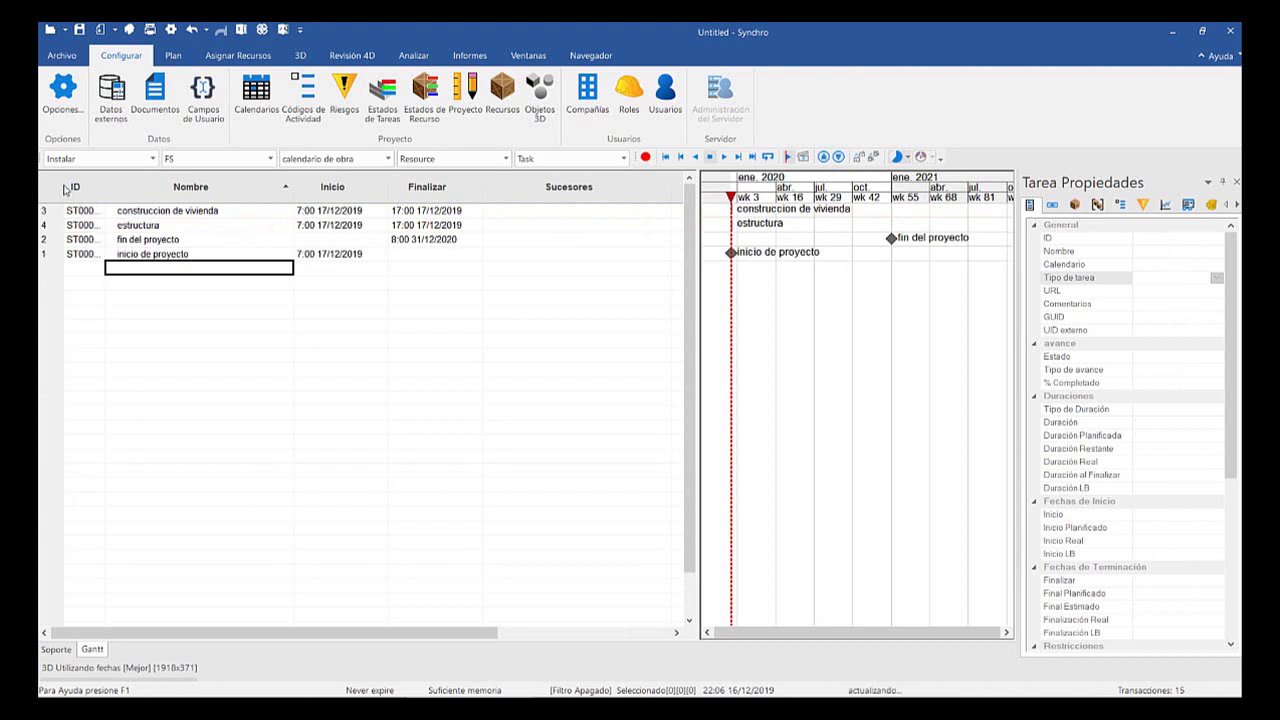
Sort the task table by ID in ascending order
left_click(70, 224)
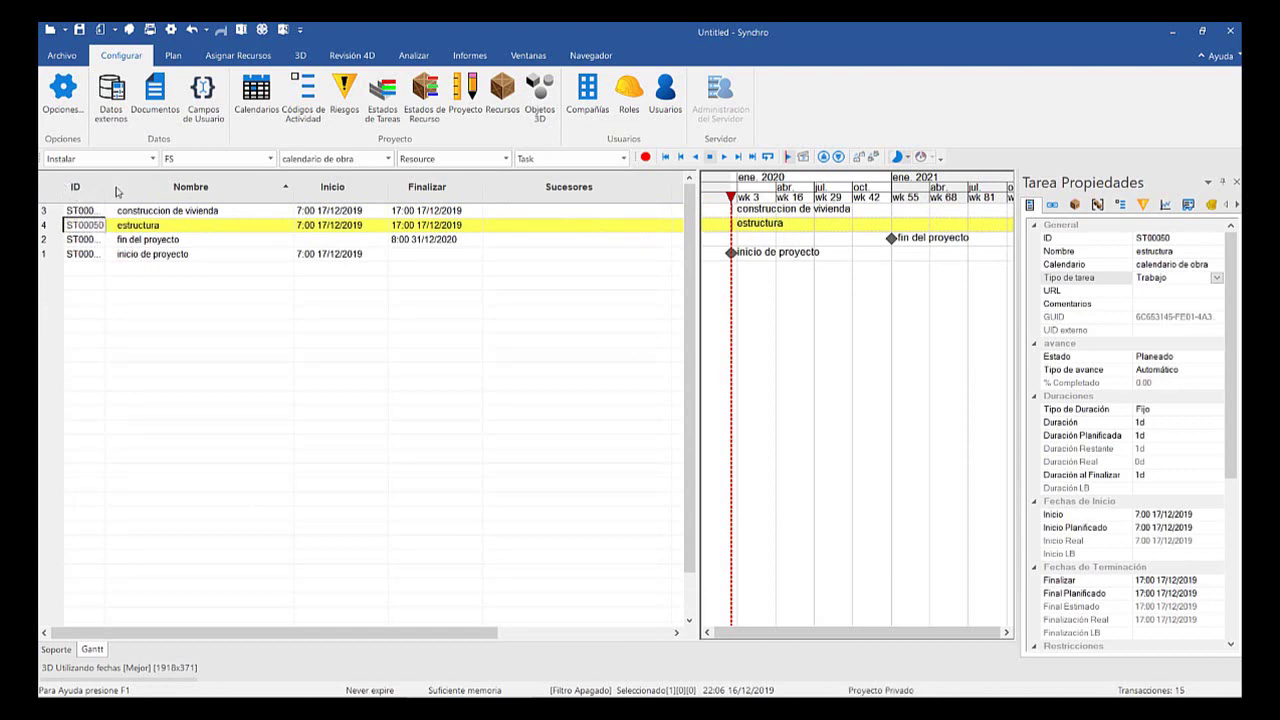
left_click(85, 225)
left_click_drag(85, 226, 91, 220)
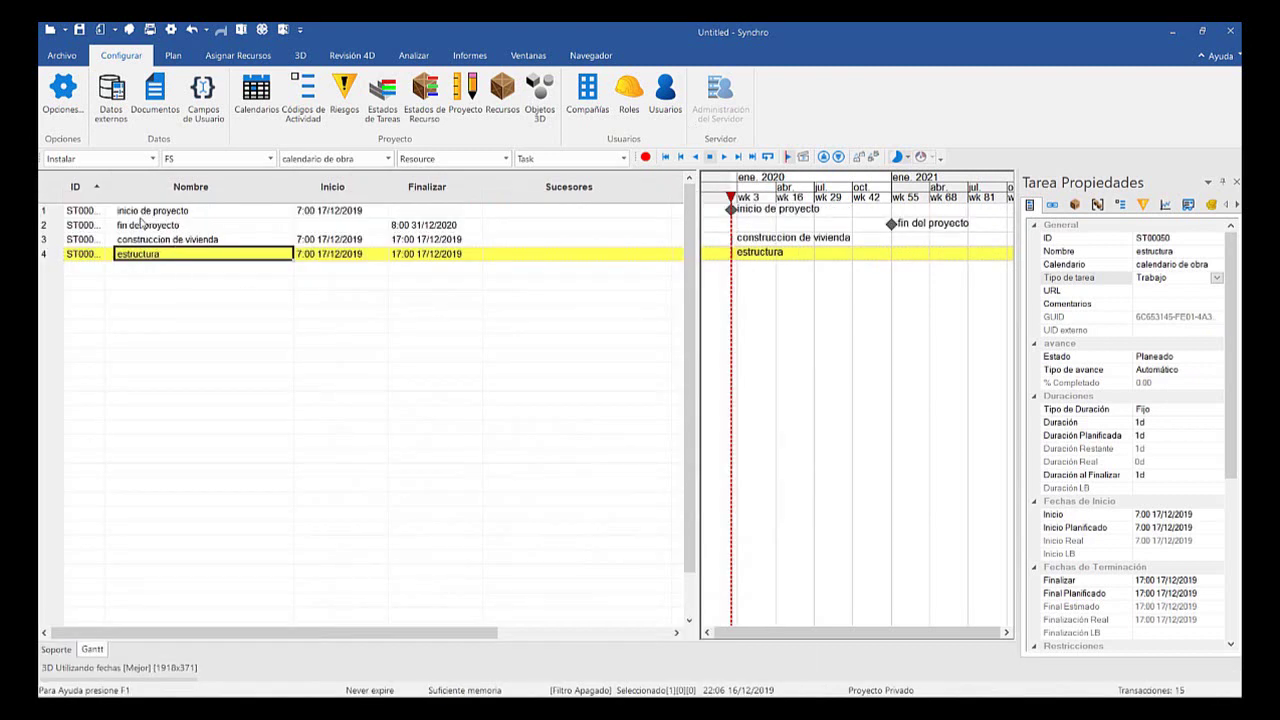
Add a task named "estructura de primer piso" below "estructura"
key("Return")
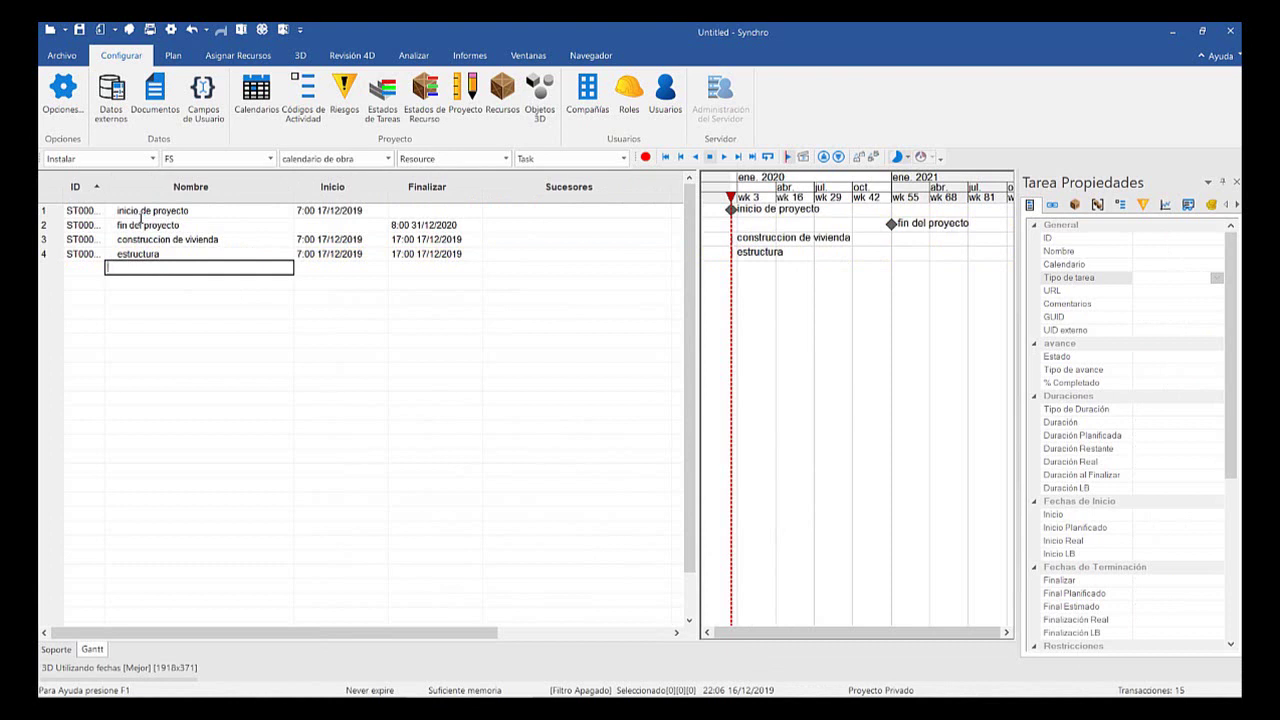
type("estructura de primer piso")
key("Return")
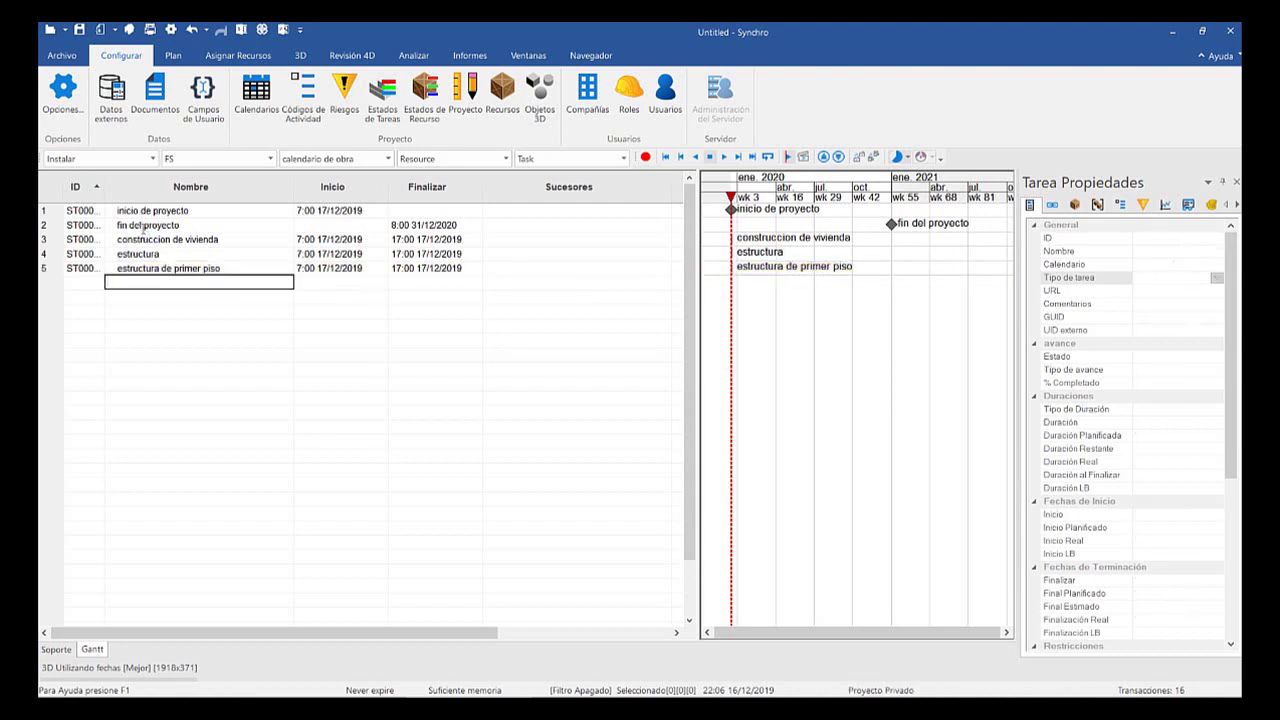
Add the tasks "columna", "muro", "viga", "zapata", "escalera" and "piso" below "estructura de primer piso"
type("columna")
key("Return")
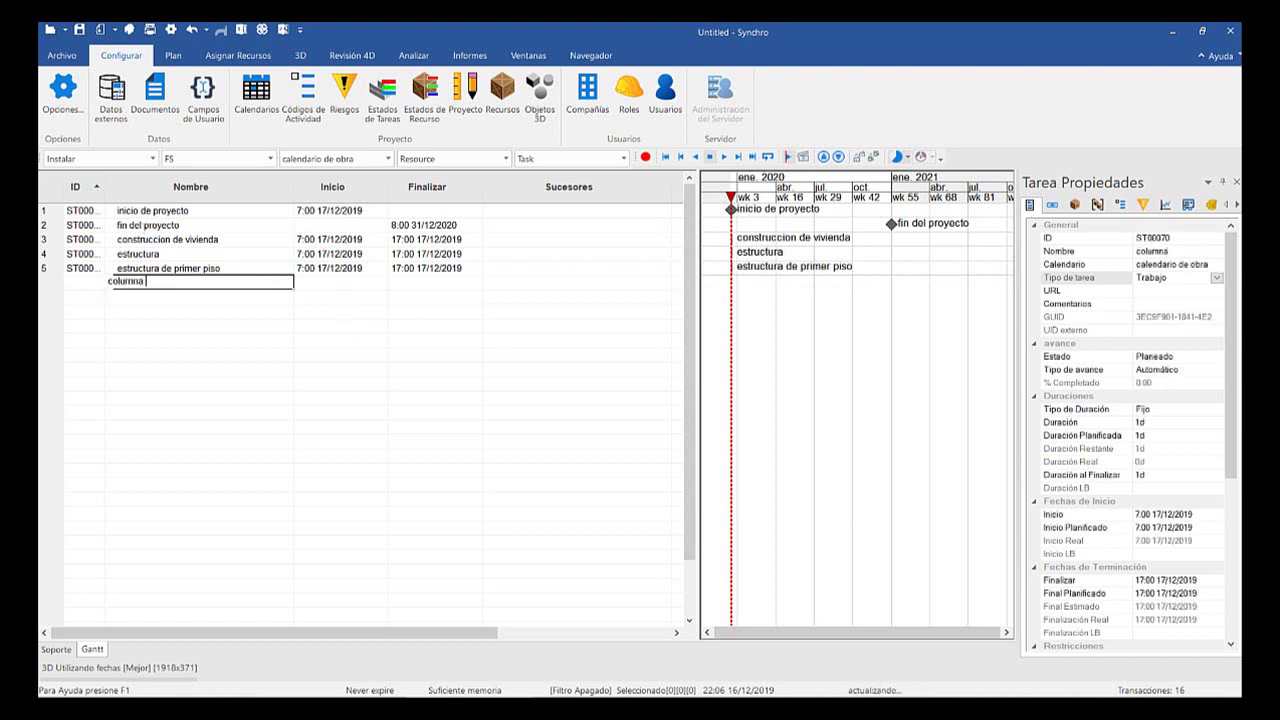
type("muro")
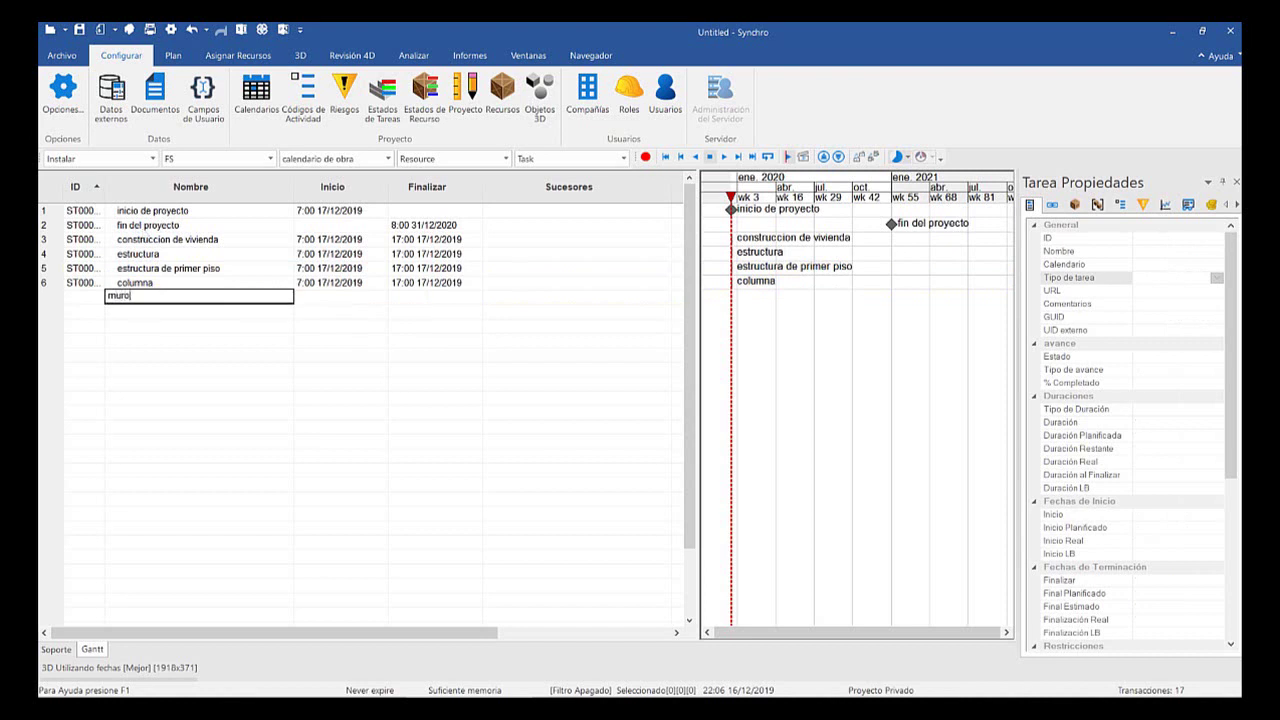
key("Return")
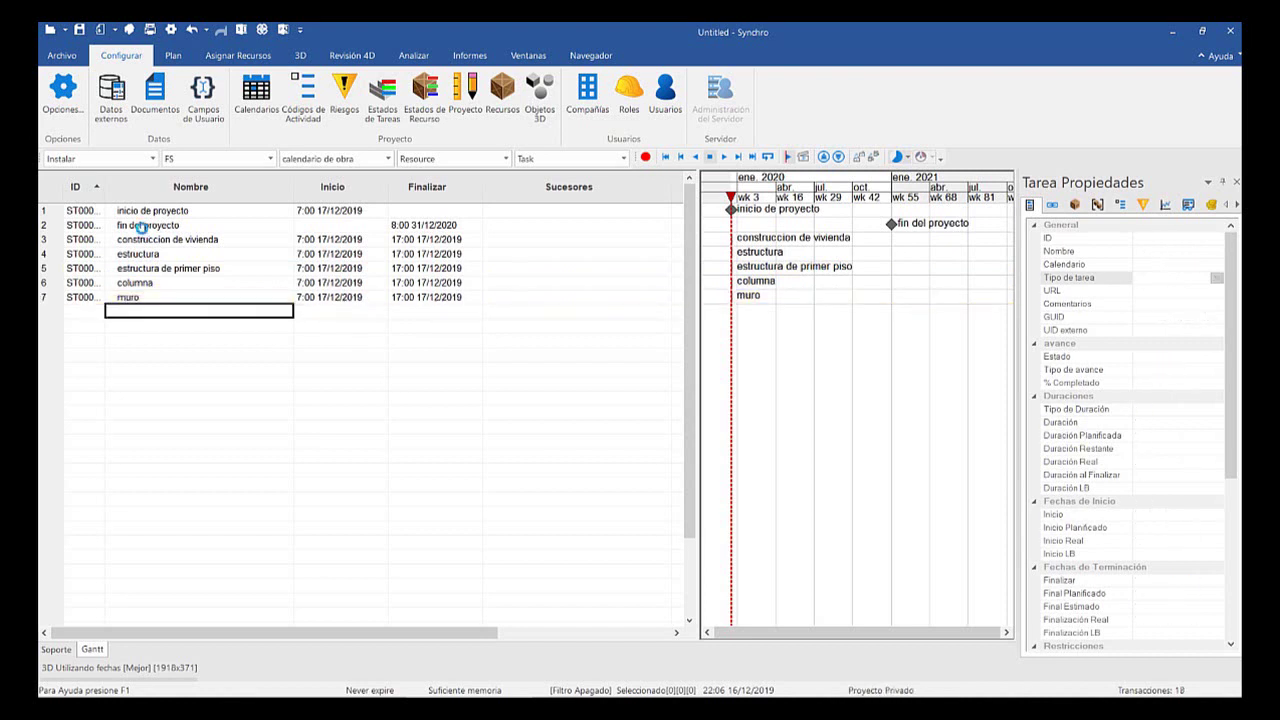
type("viga")
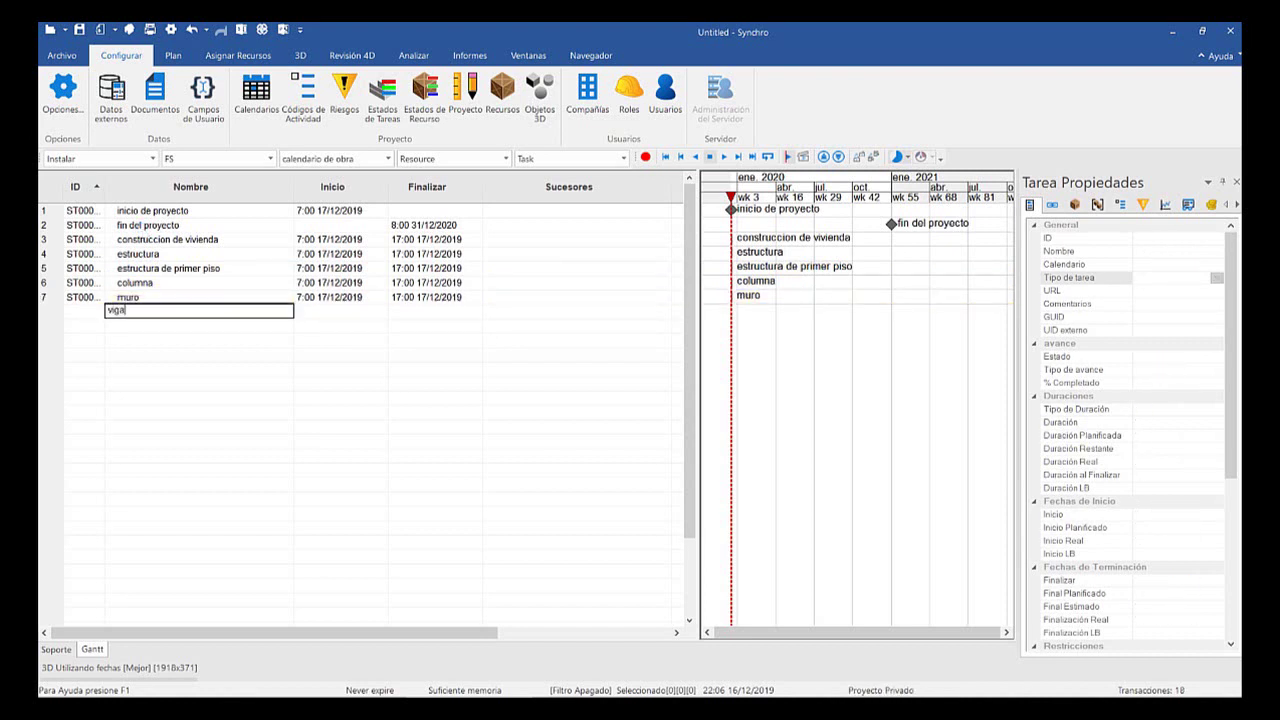
key("Return")
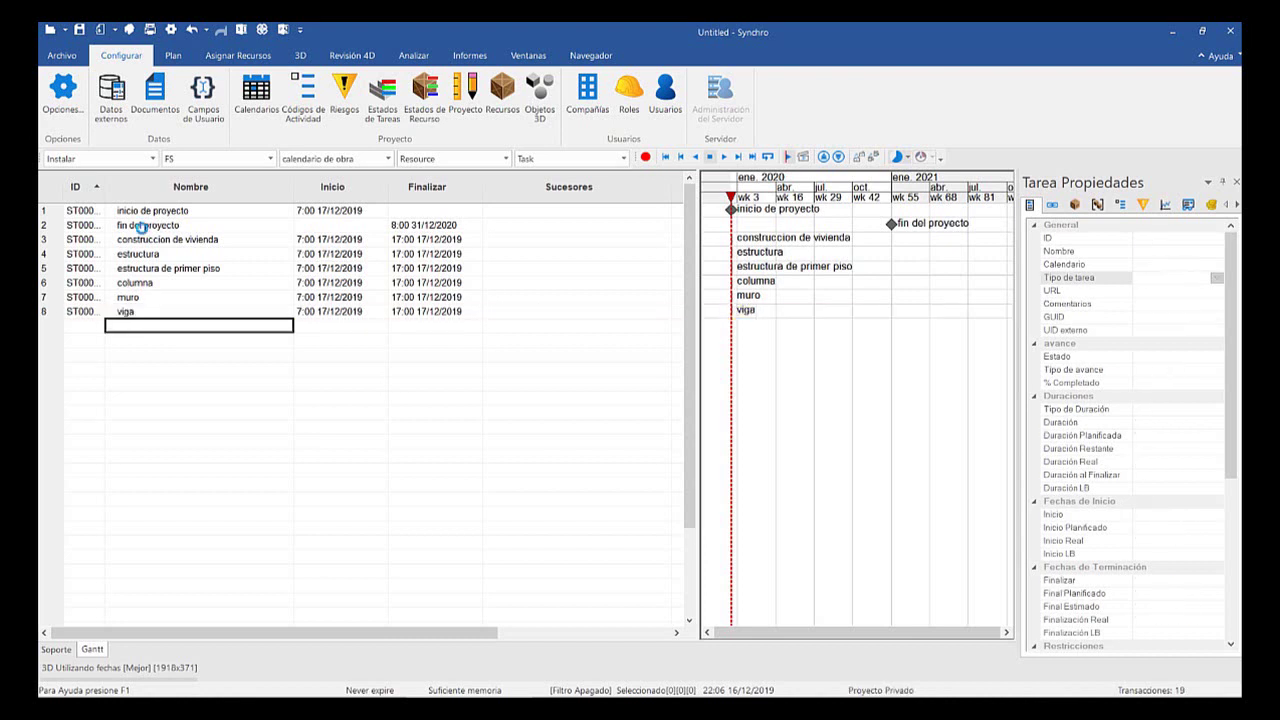
type("zapata")
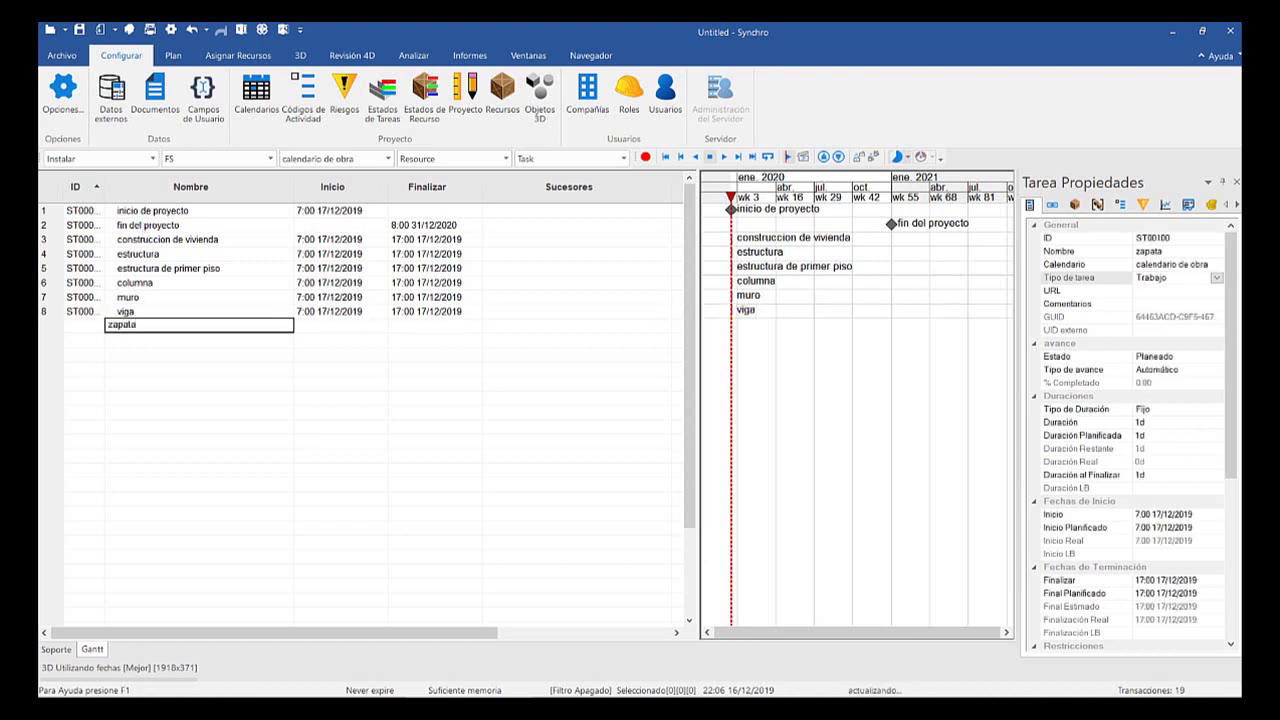
key("Return")
type("escalera")
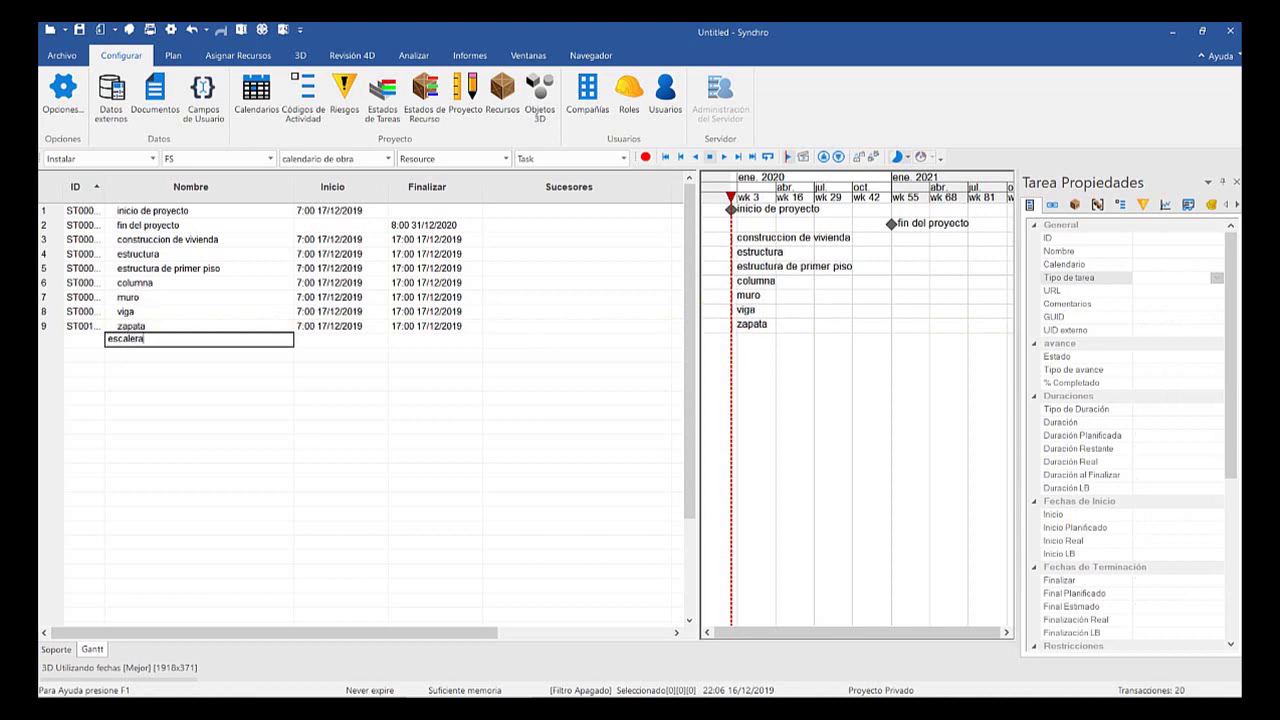
key("Return")
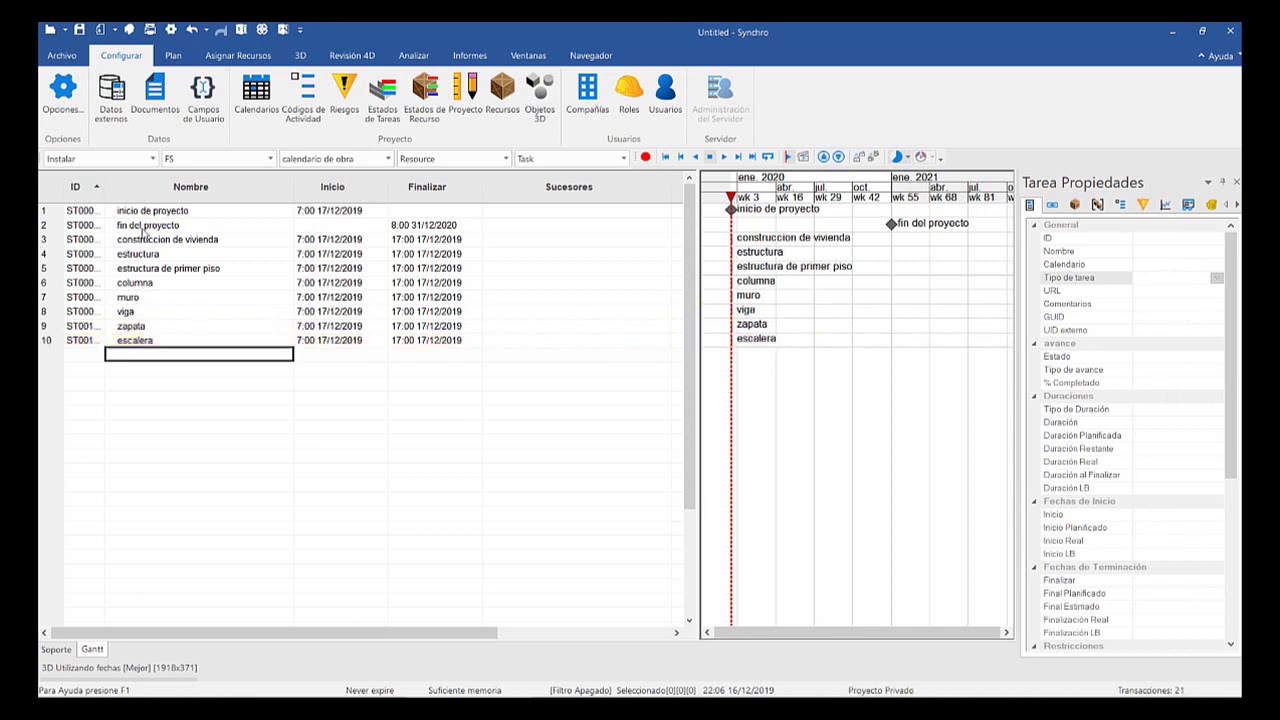
type("piso")
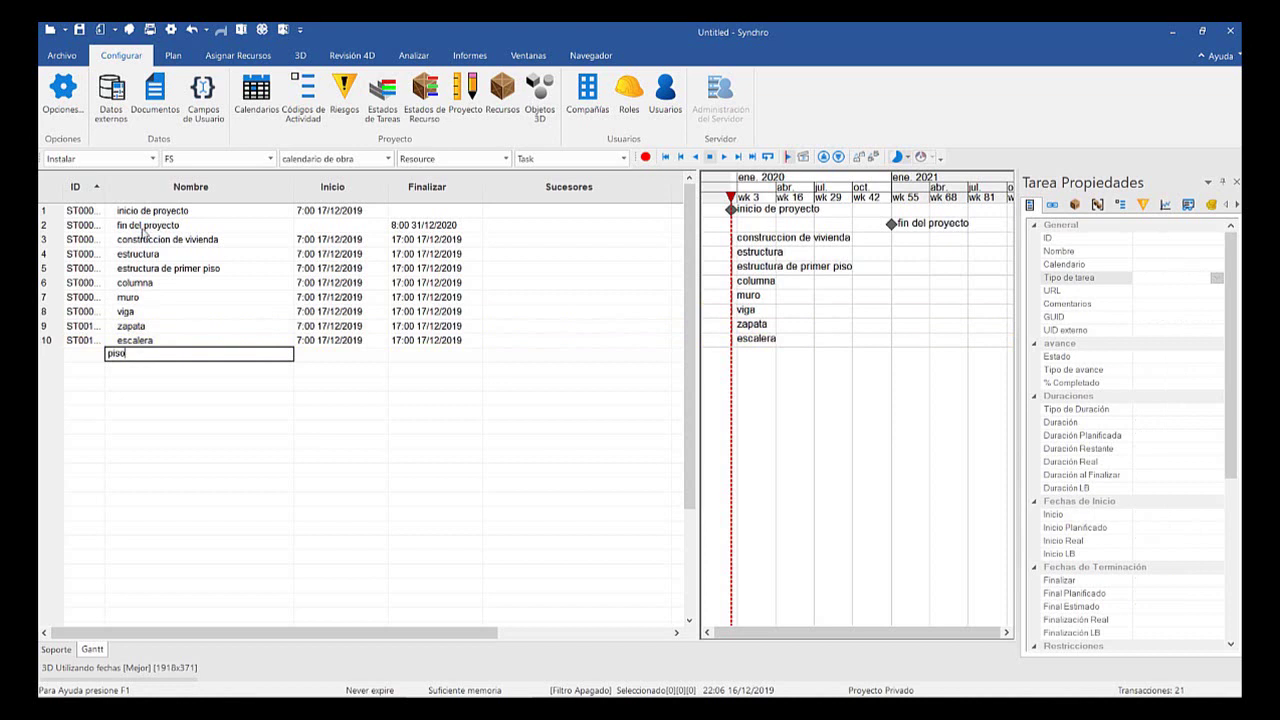
key("Return")
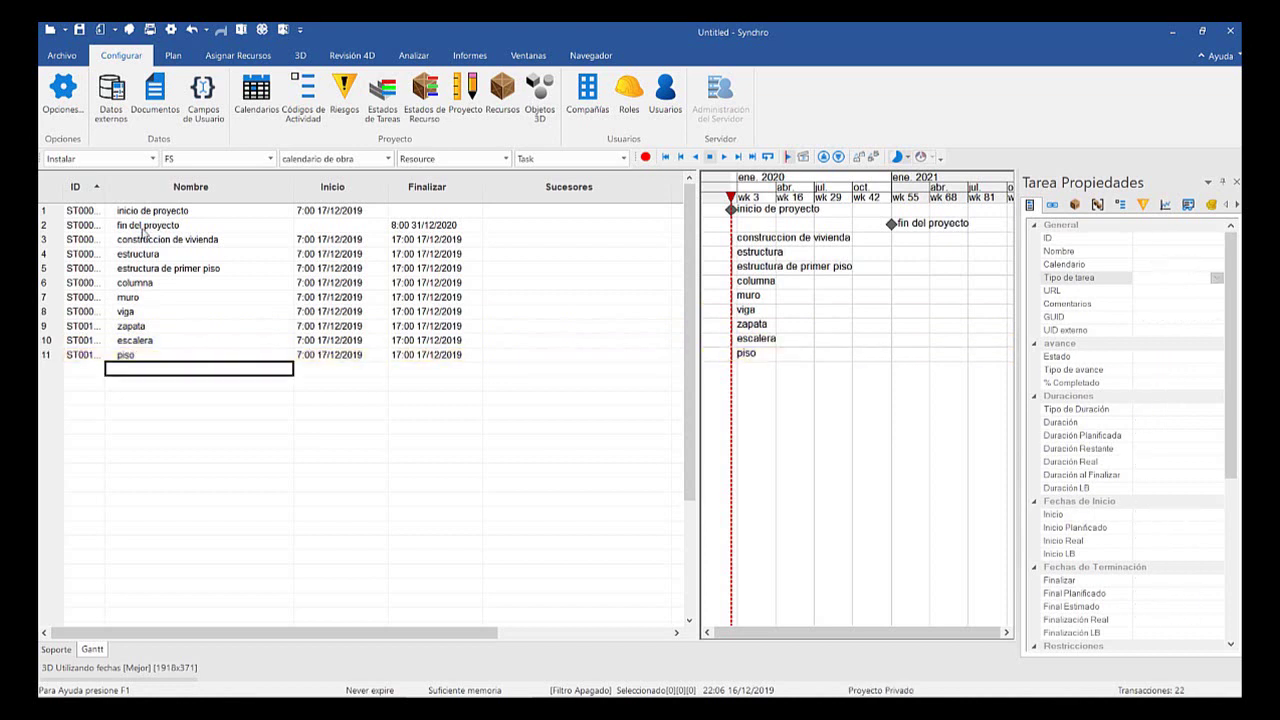
Add a task named "estructura de segundo piso" below "piso"
type("estructu")
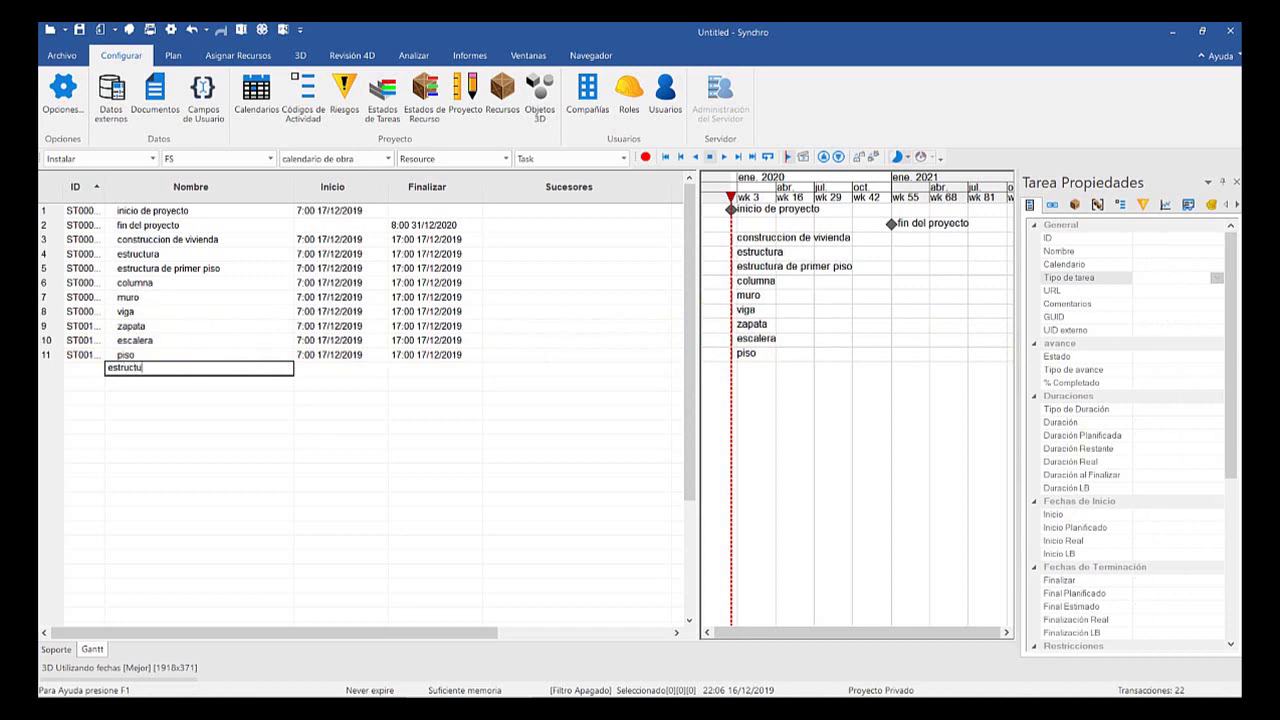
type("ra de segundo piso")
key("Return")
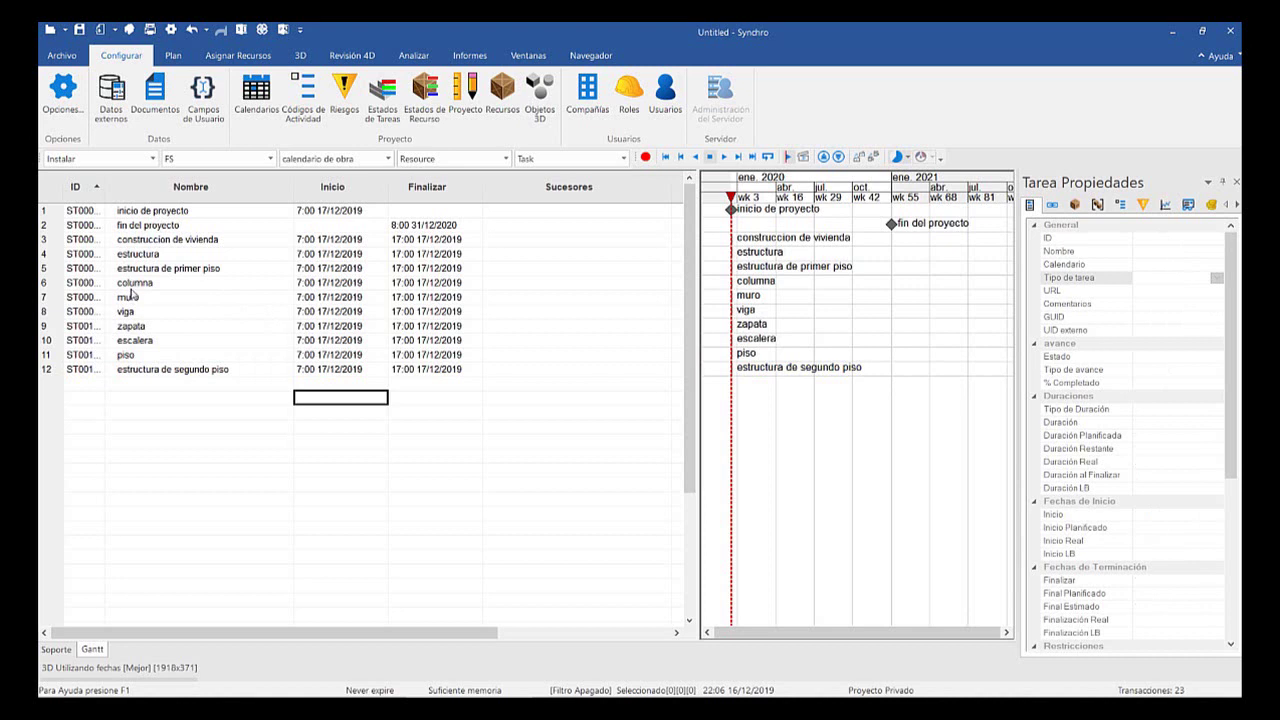
Add the tasks "columna", "vigas", "muro", "techo" and "piso" below "estructura de segundo piso"
left_click(130, 354)
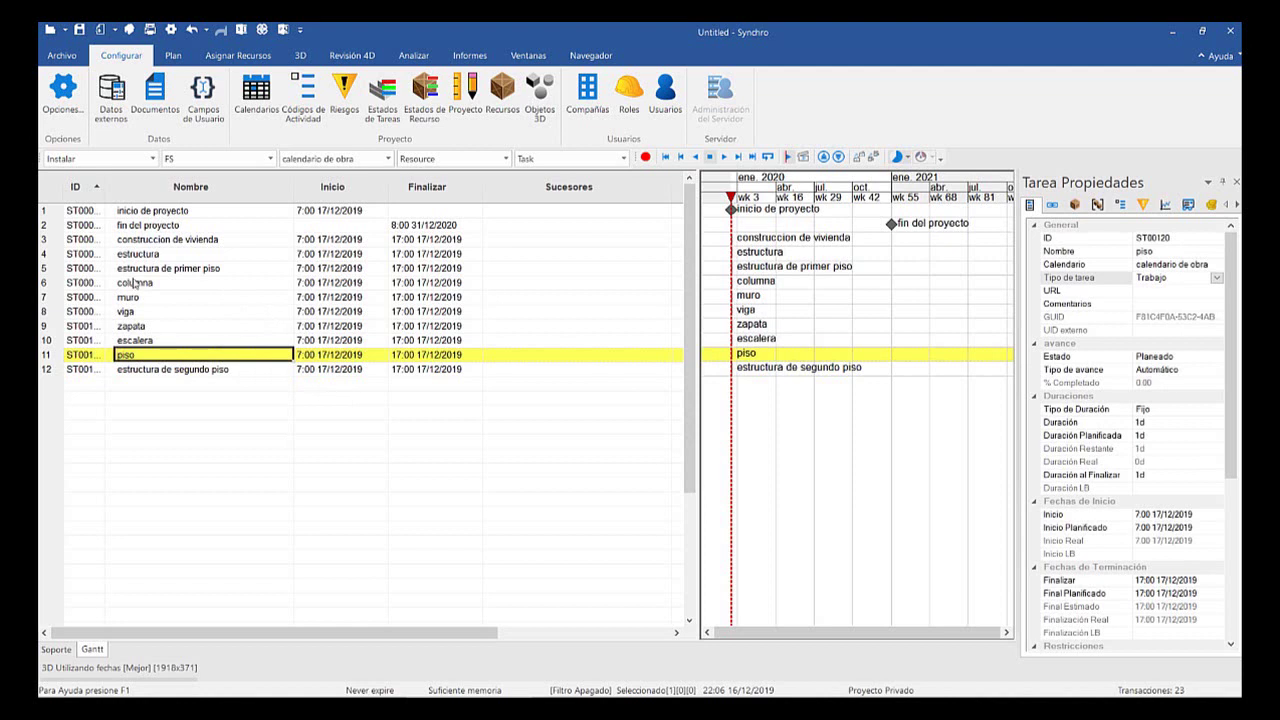
key("Down")
key("Down")
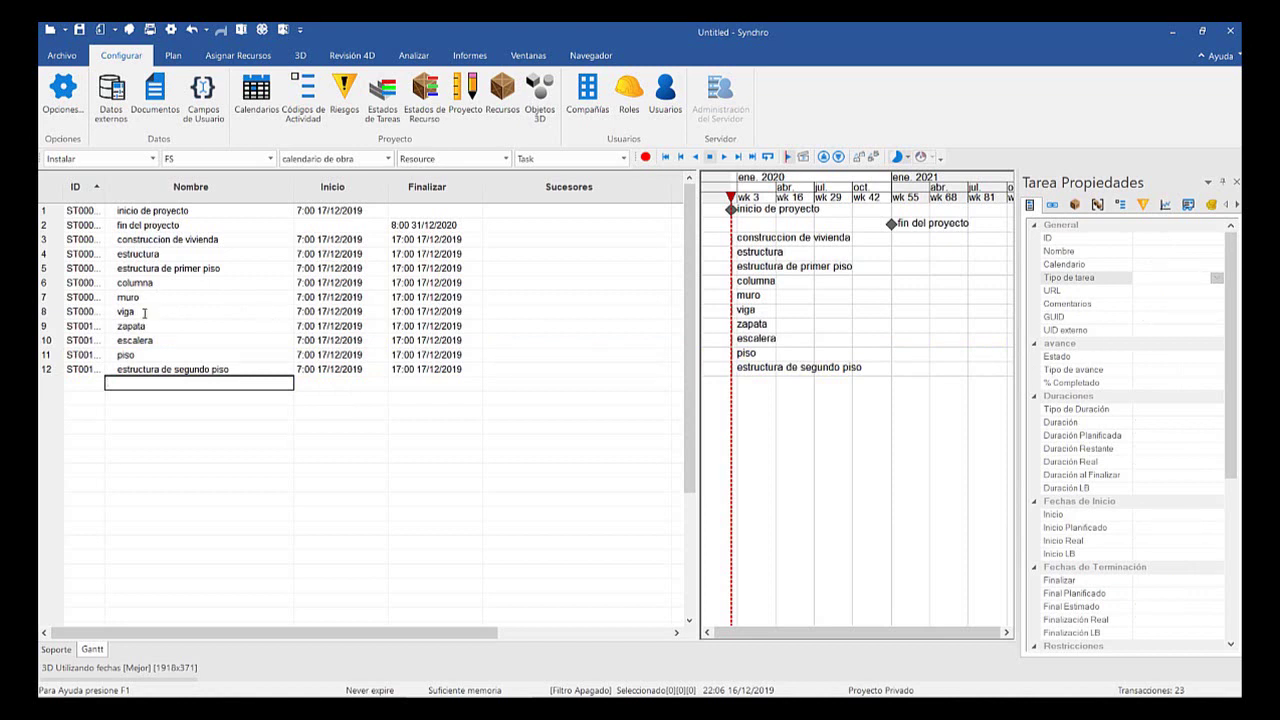
type("columna")
key("Return")
type("vi")
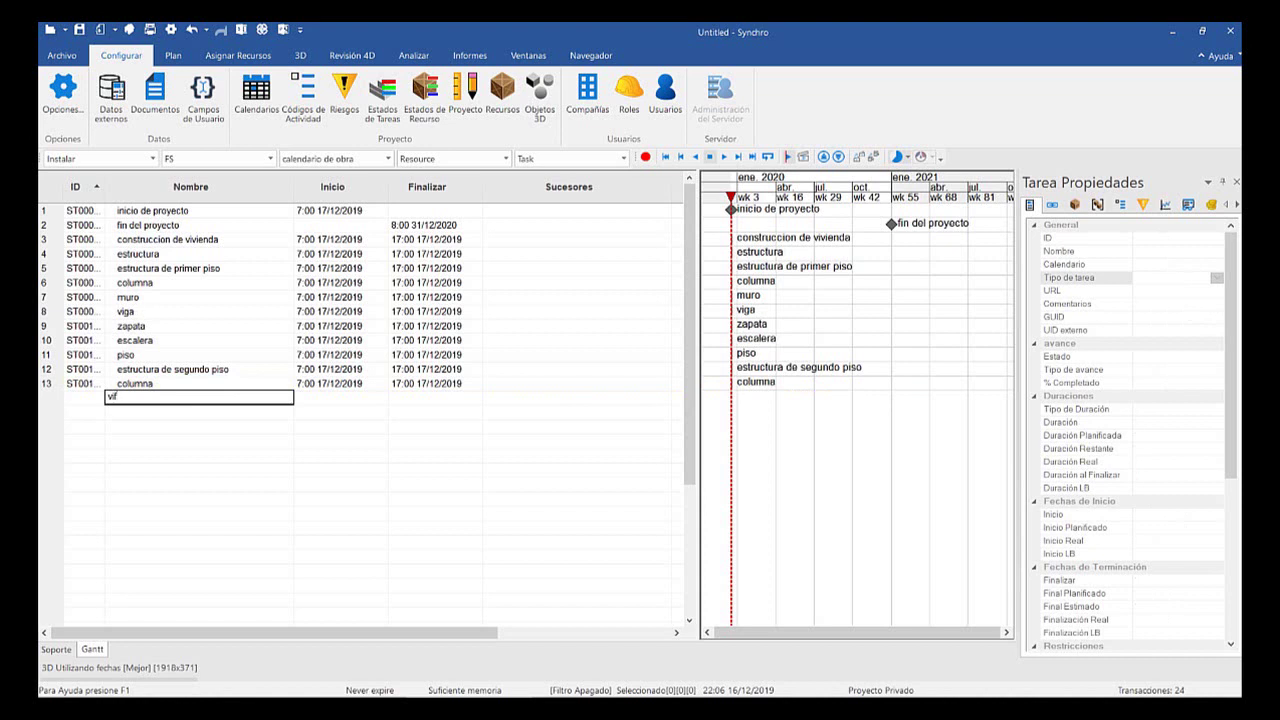
type("gas")
key("Return")
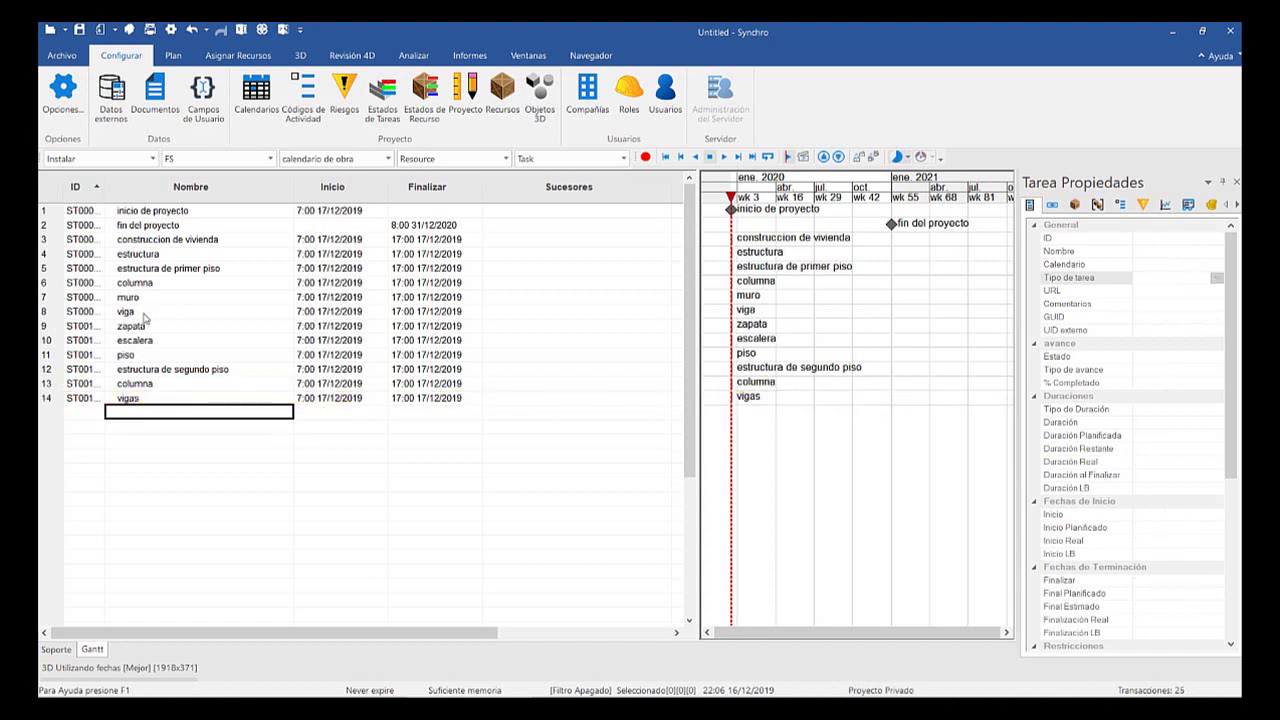
type("muro")
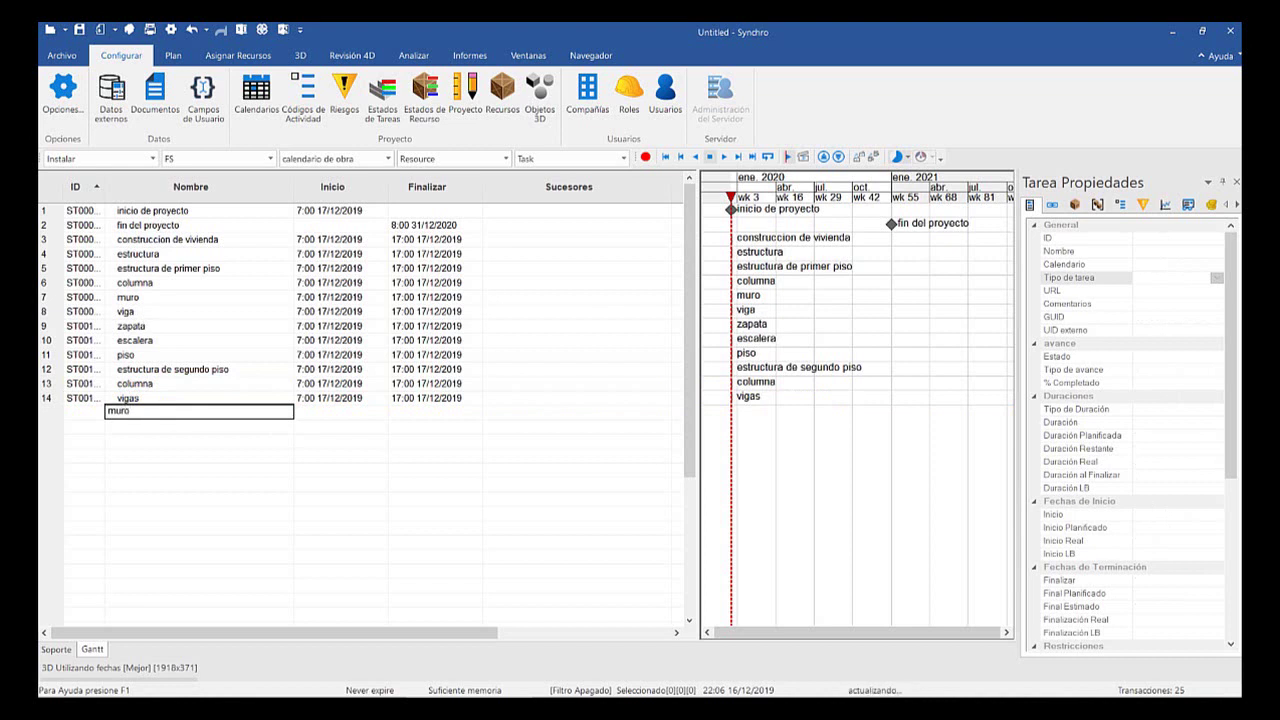
key("Return")
type("techo")
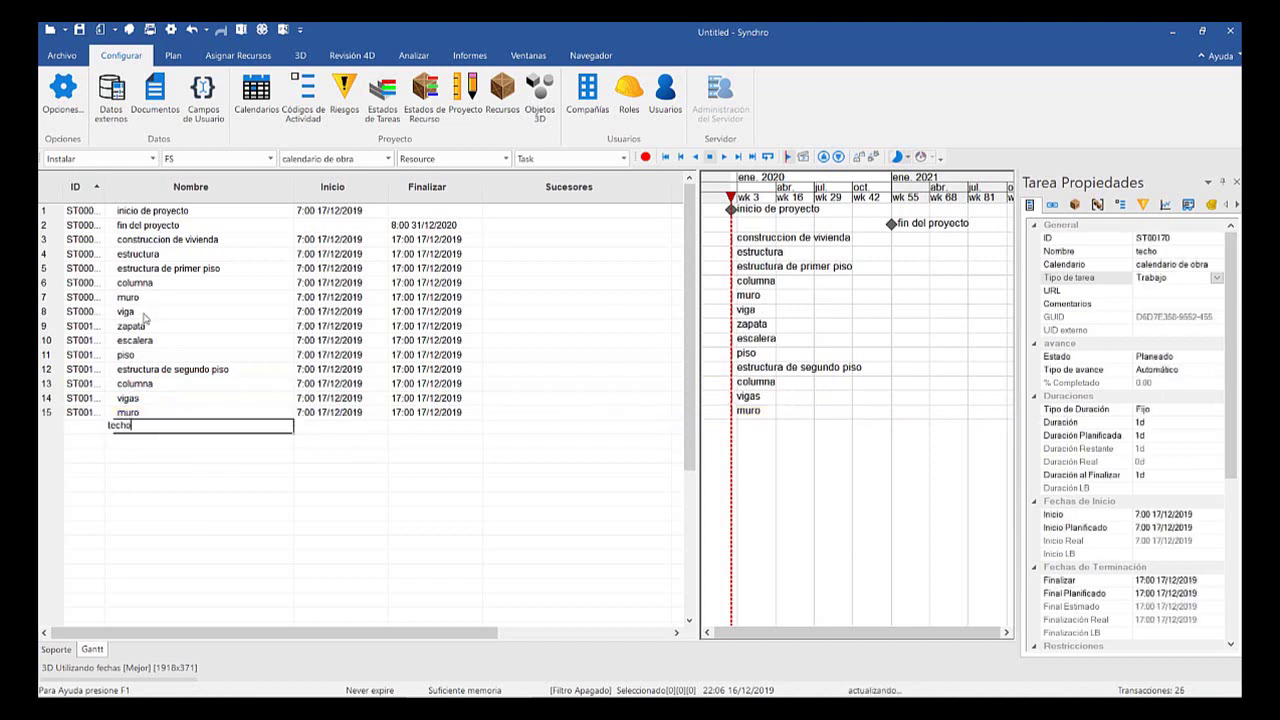
key("Return")
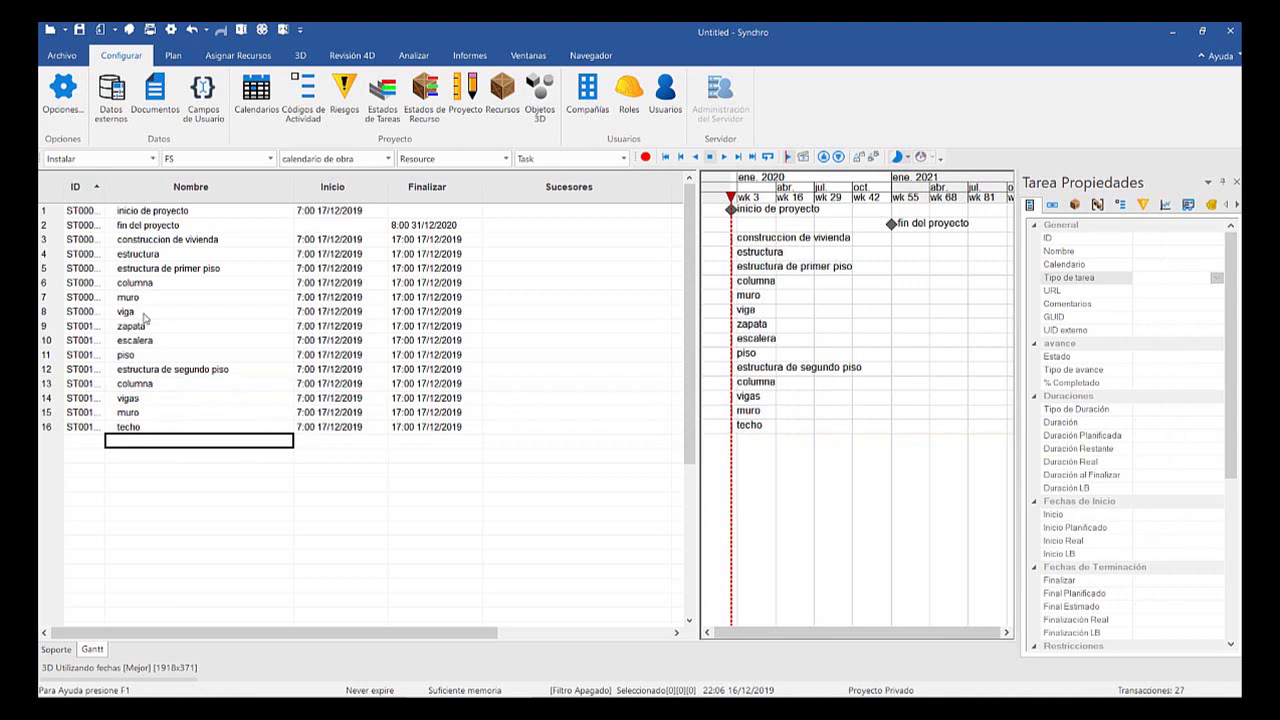
type("piso")
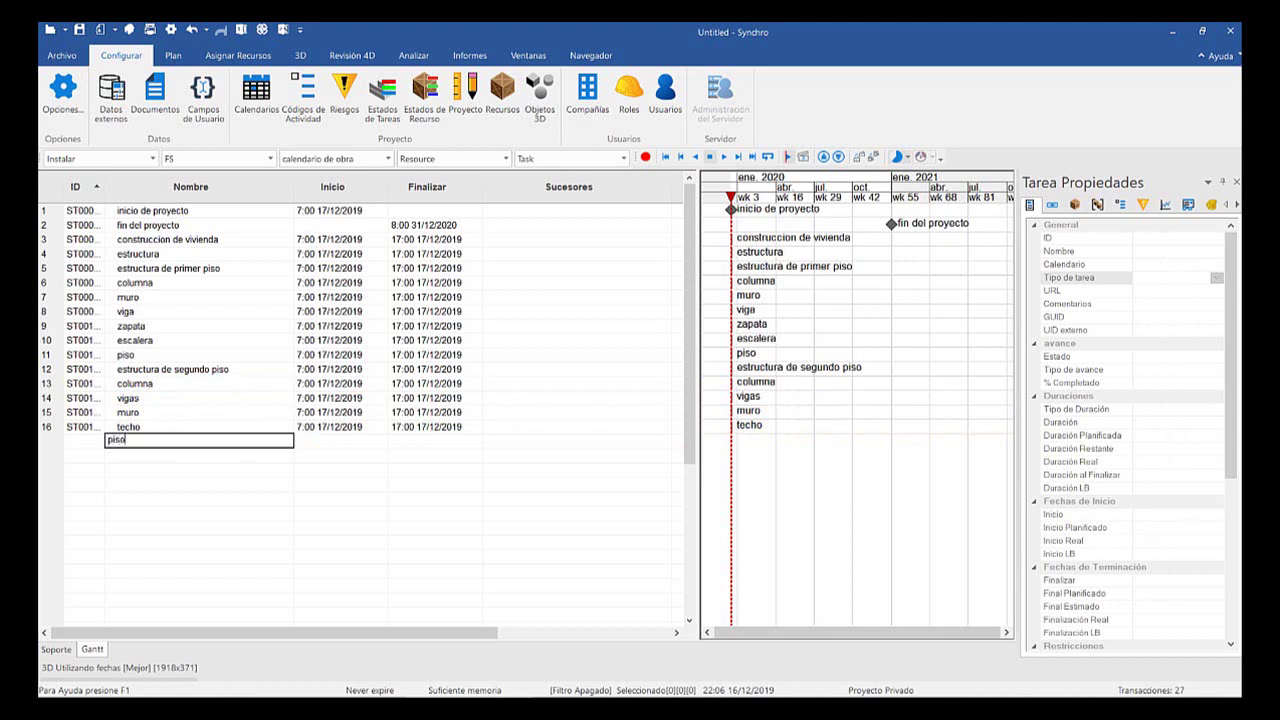
key("Return")
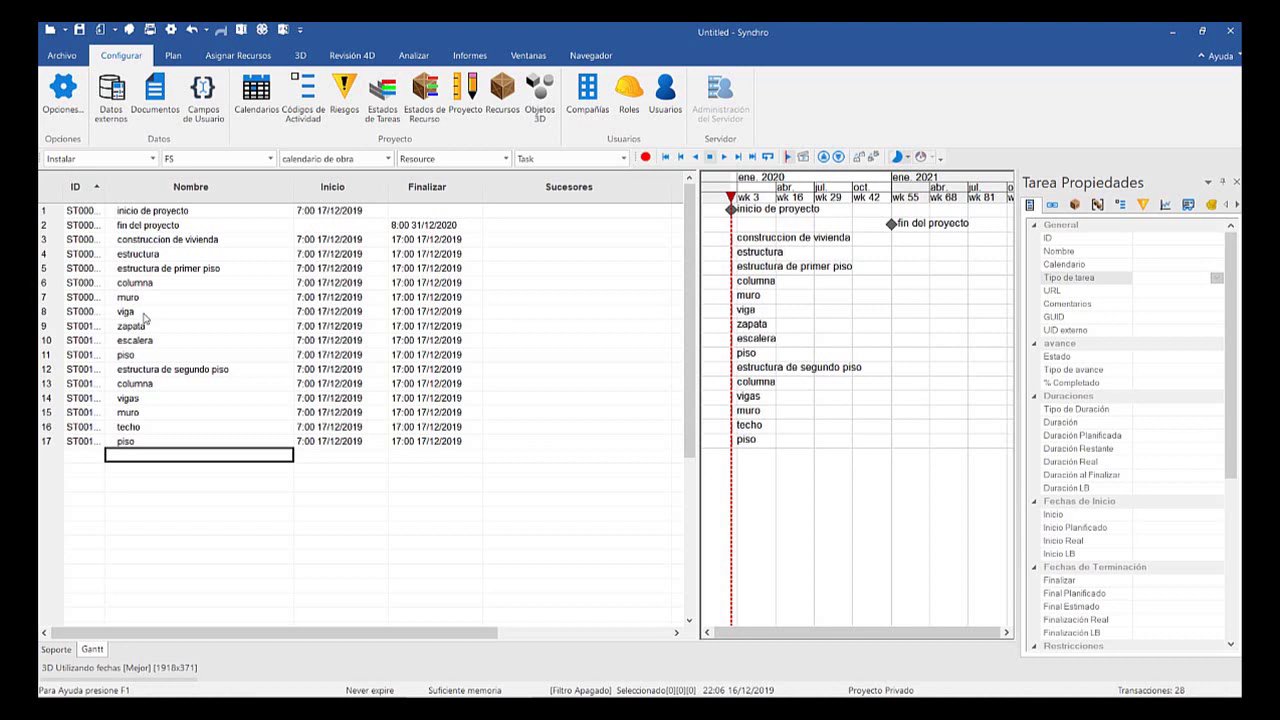
Add a task named "acabados" below the second-floor "piso" task
type("ac")
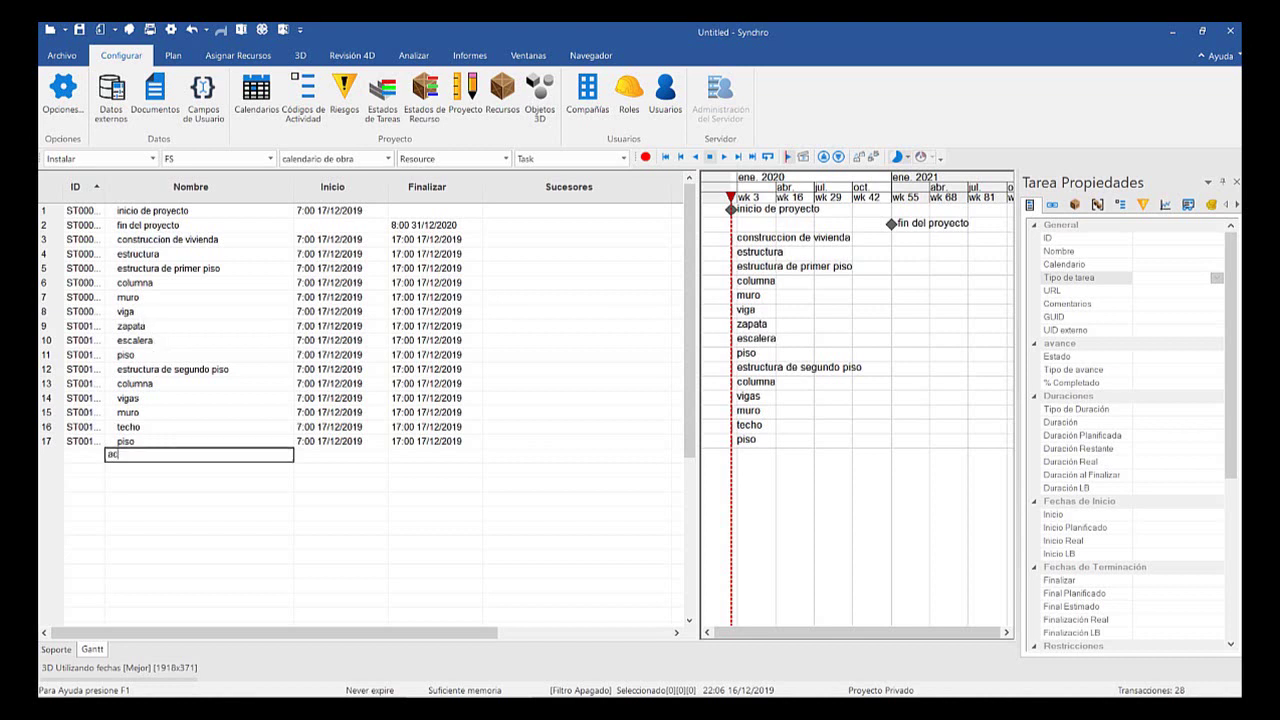
type("abados")
key("Return")
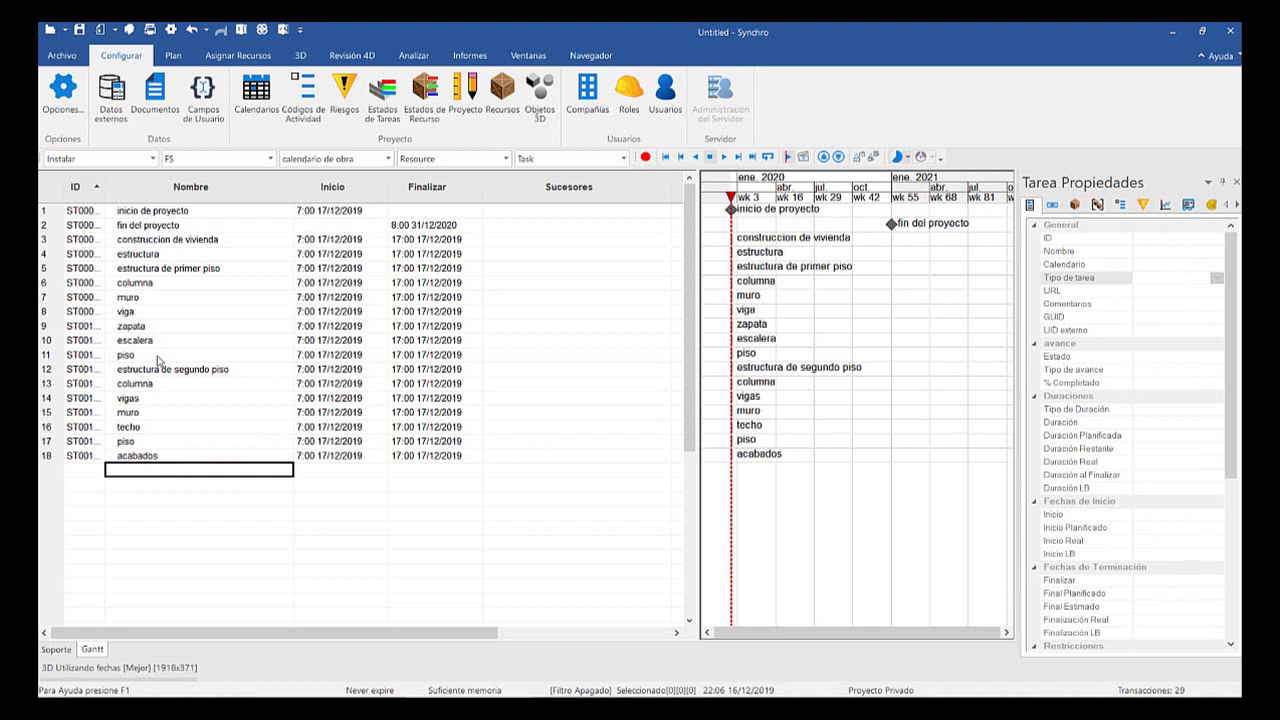
Add the bathroom fixture tasks "inodoro", "ducha" and "lavatorio" below "acabados"
type("inodoro la ducha")
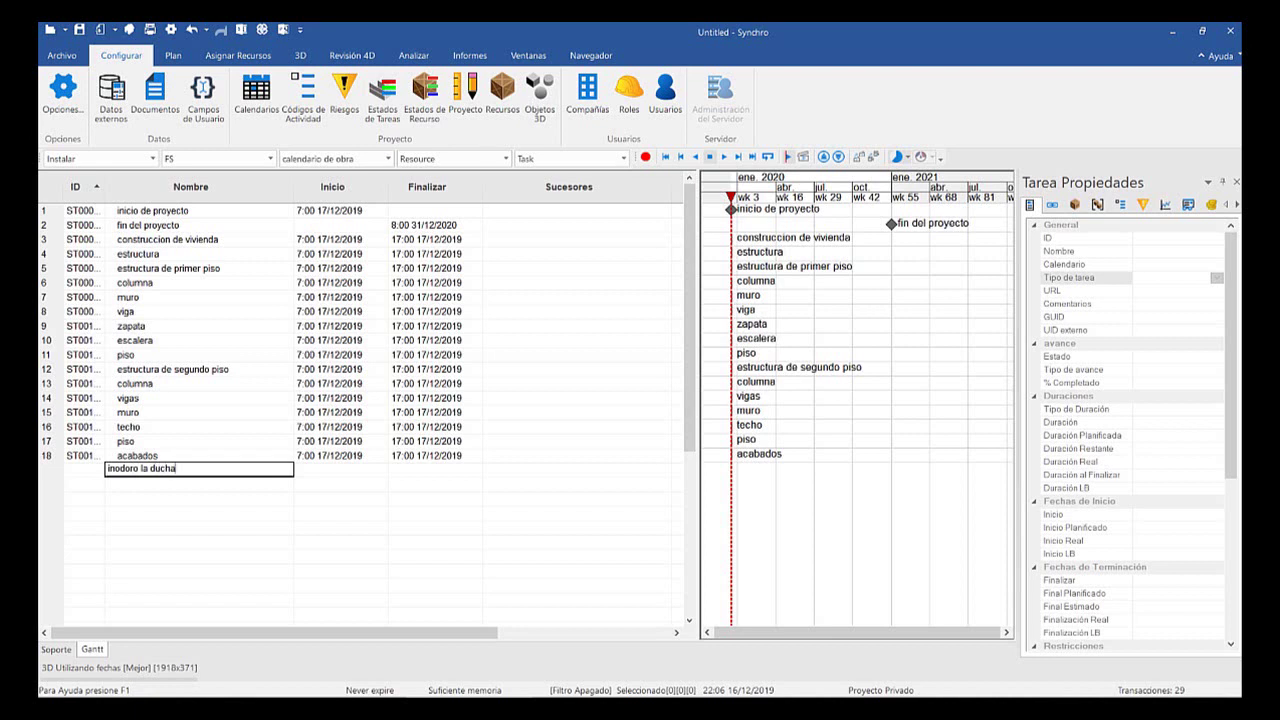
key("BackSpace")
key("BackSpace")
key("BackSpace")
key("BackSpace")
key("BackSpace")
key("BackSpace")
key("BackSpace")
key("BackSpace")
key("BackSpace")
key("Return")
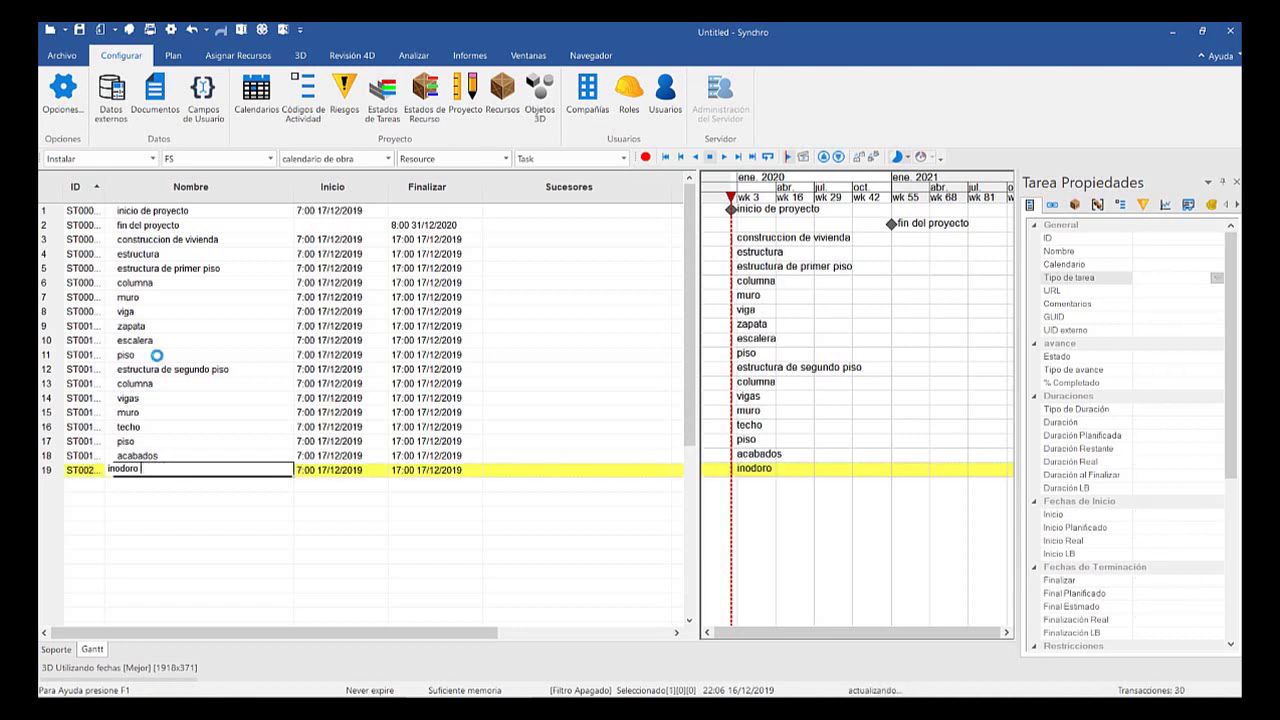
type("ducha")
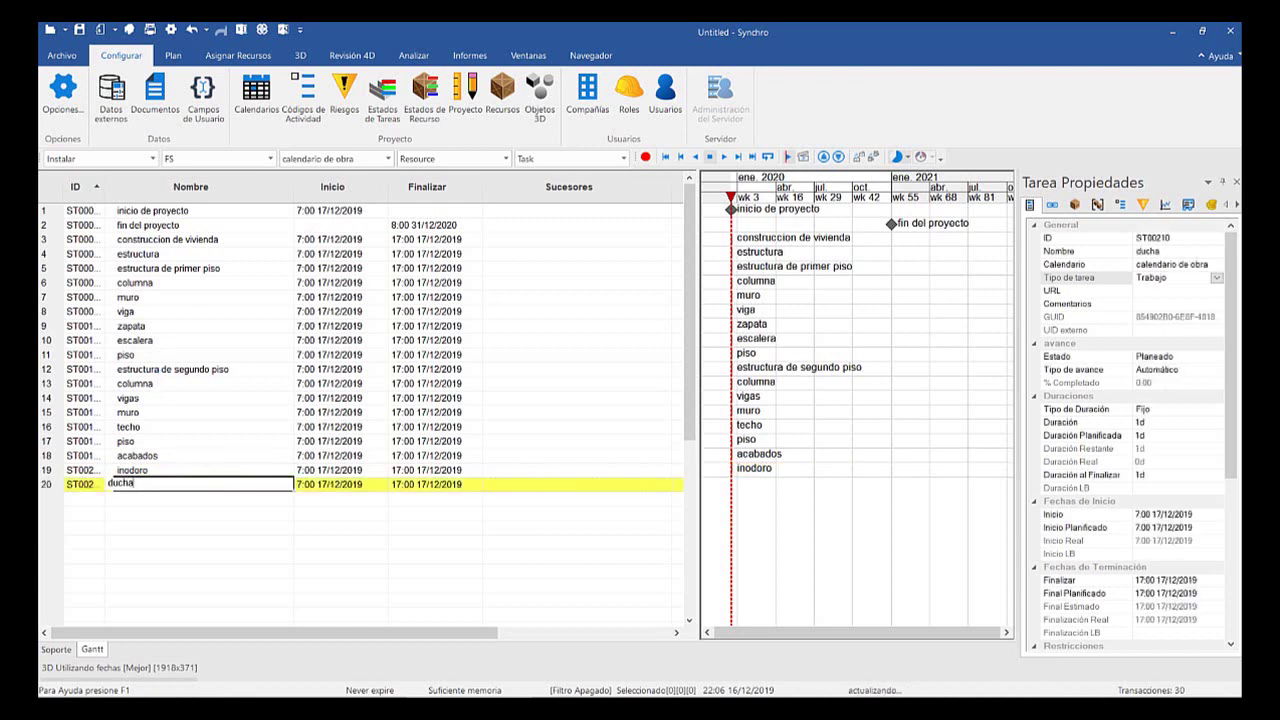
key("Return")
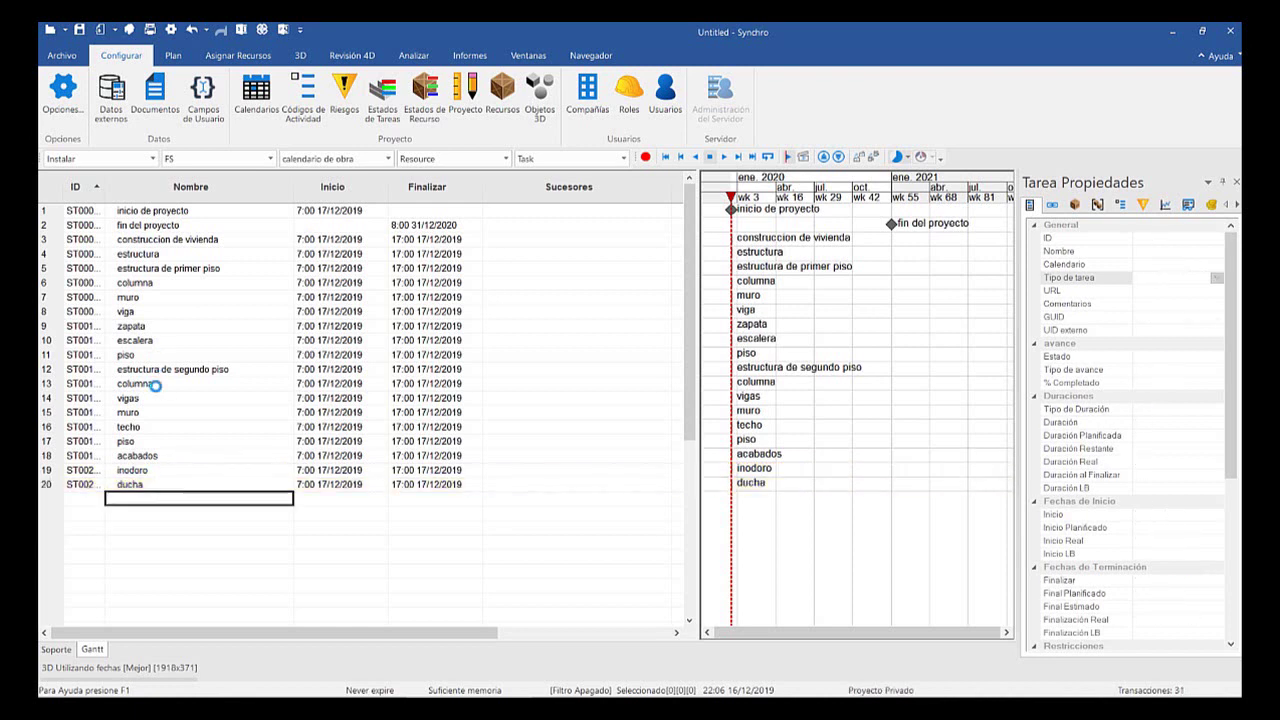
type("la")
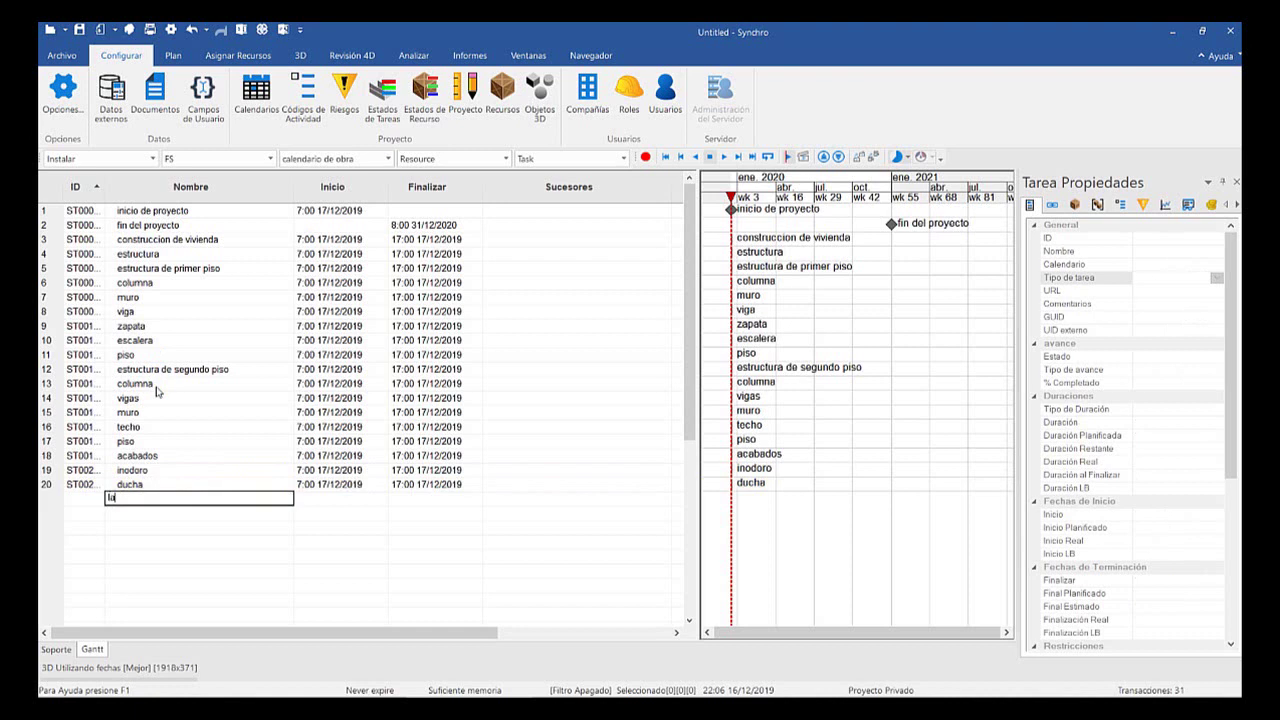
type("vatorio")
key("Return")
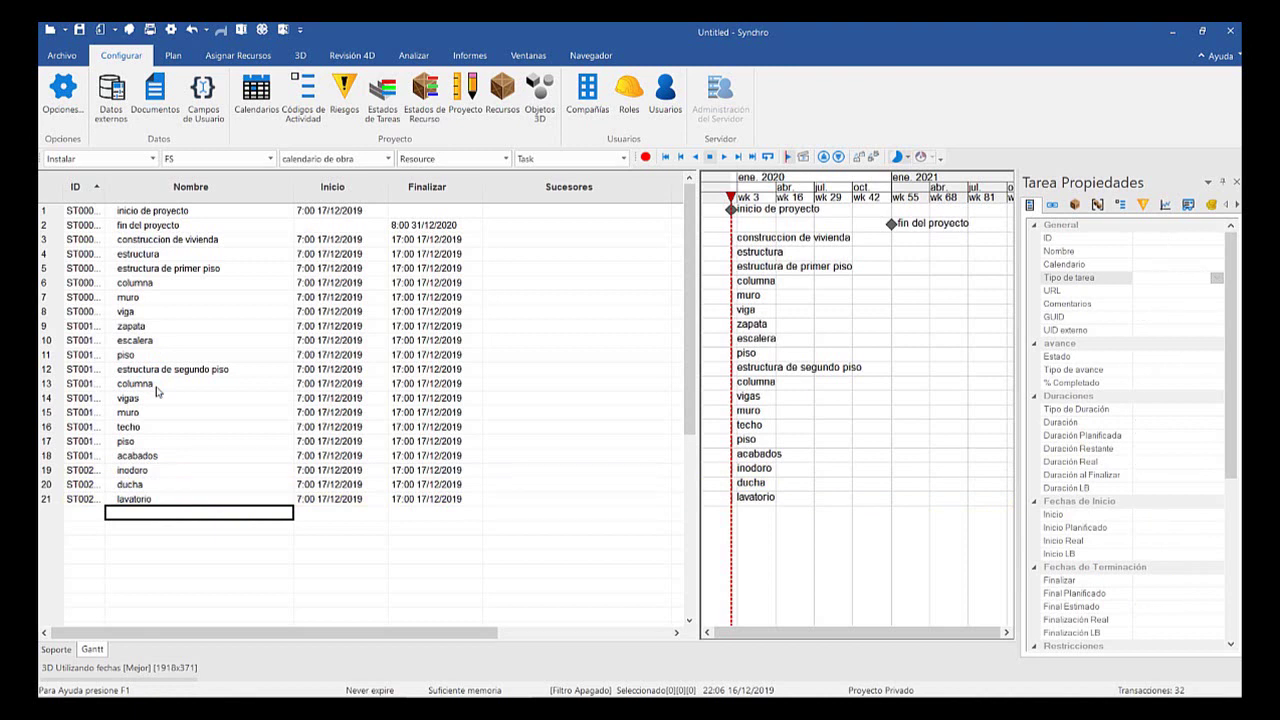
Add the tasks "barandilla" and "ventana" below "lavatorio"
type("barandi")
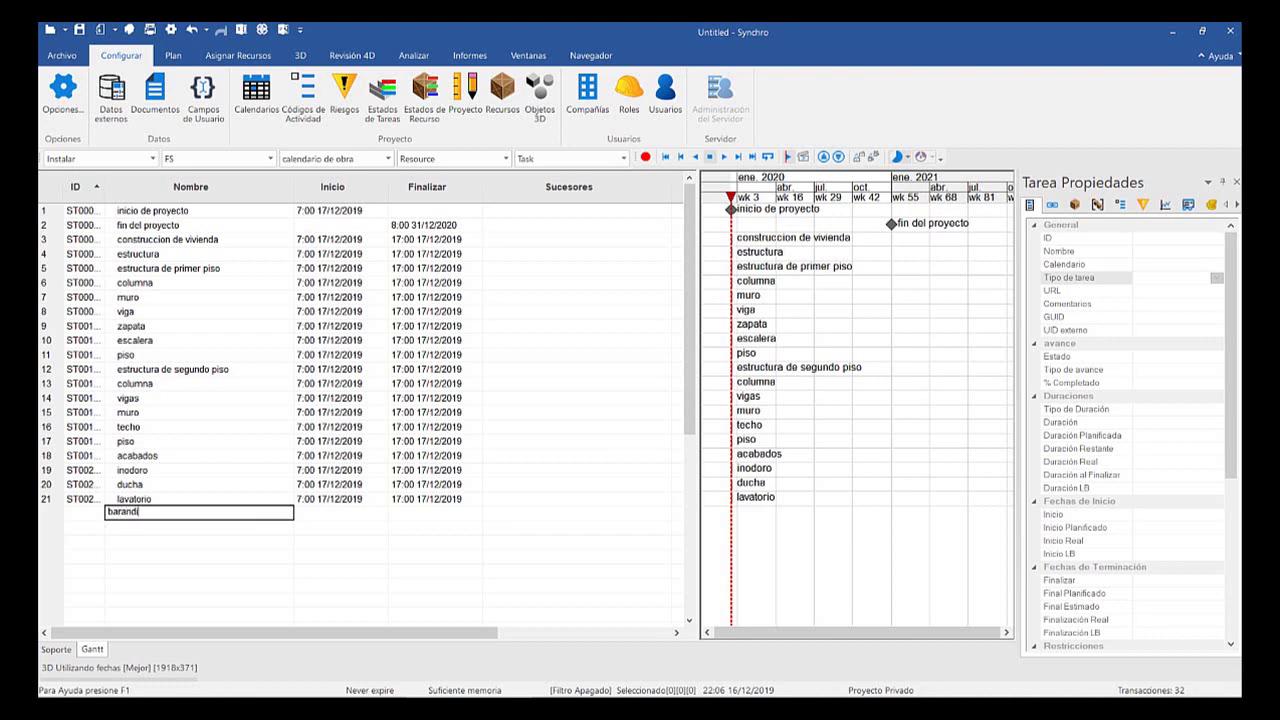
type("lla")
key("Return")
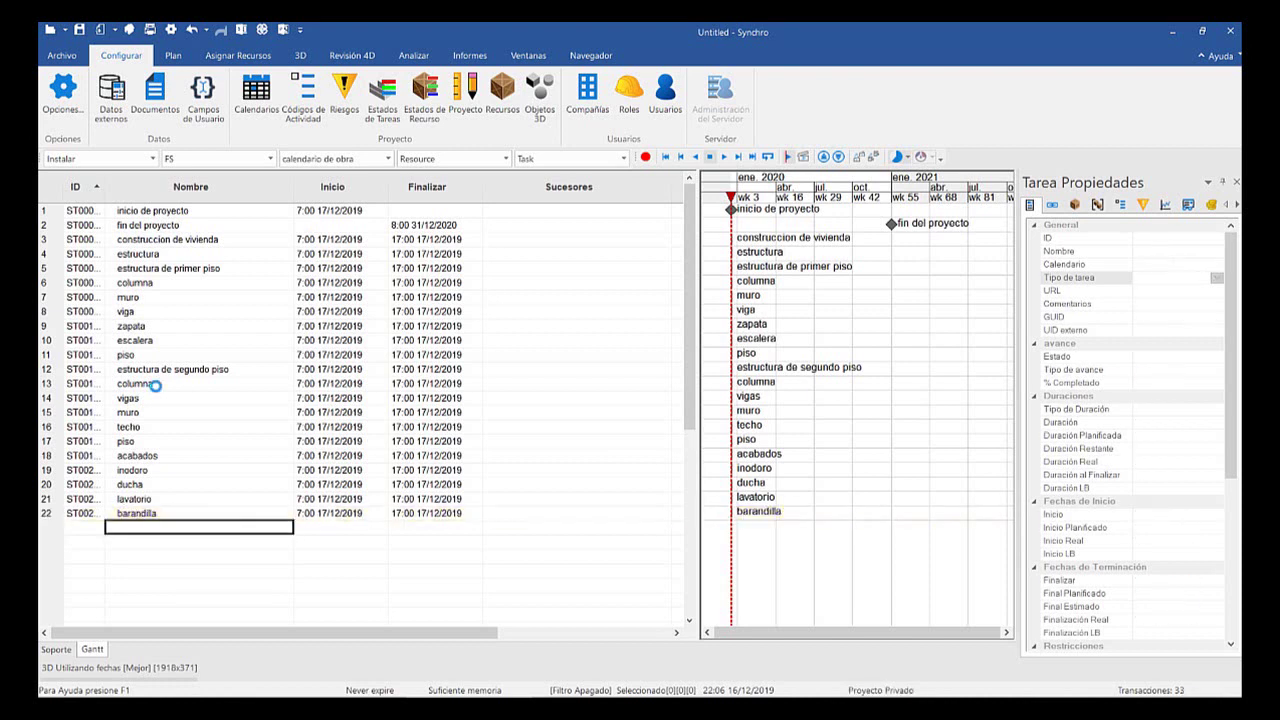
type("va")
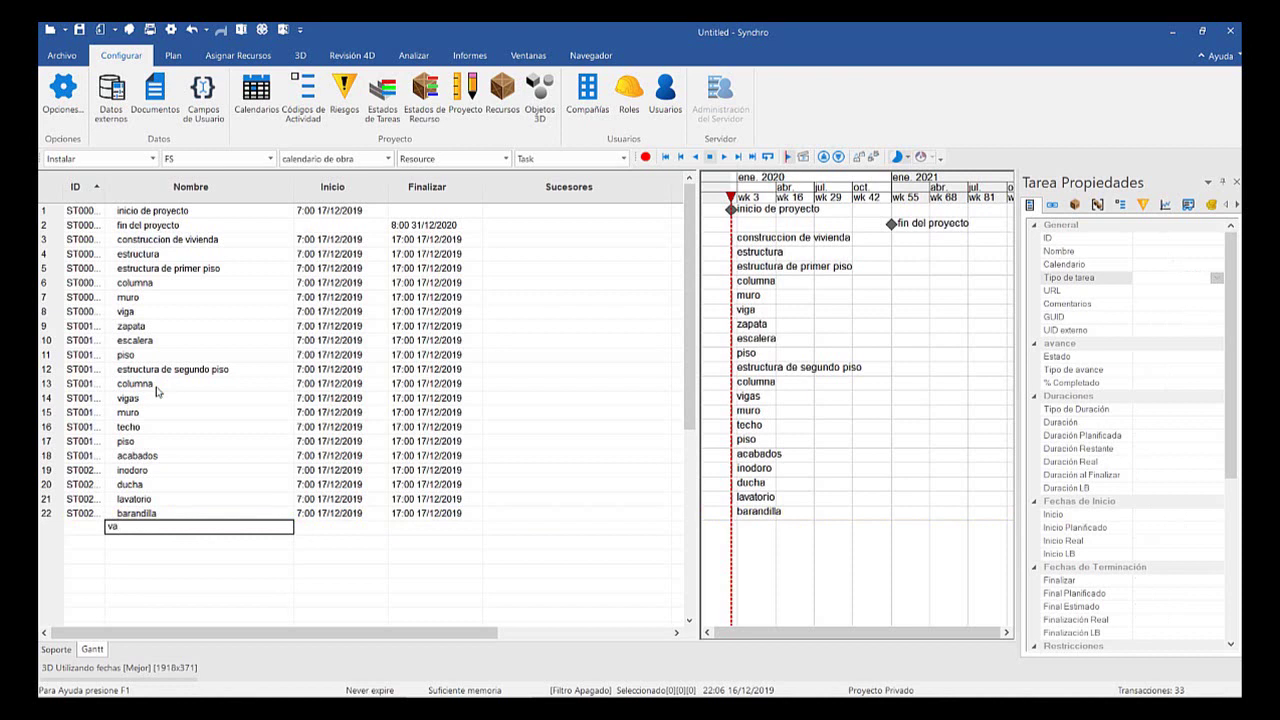
key("BackSpace")
type("entana")
key("Return")
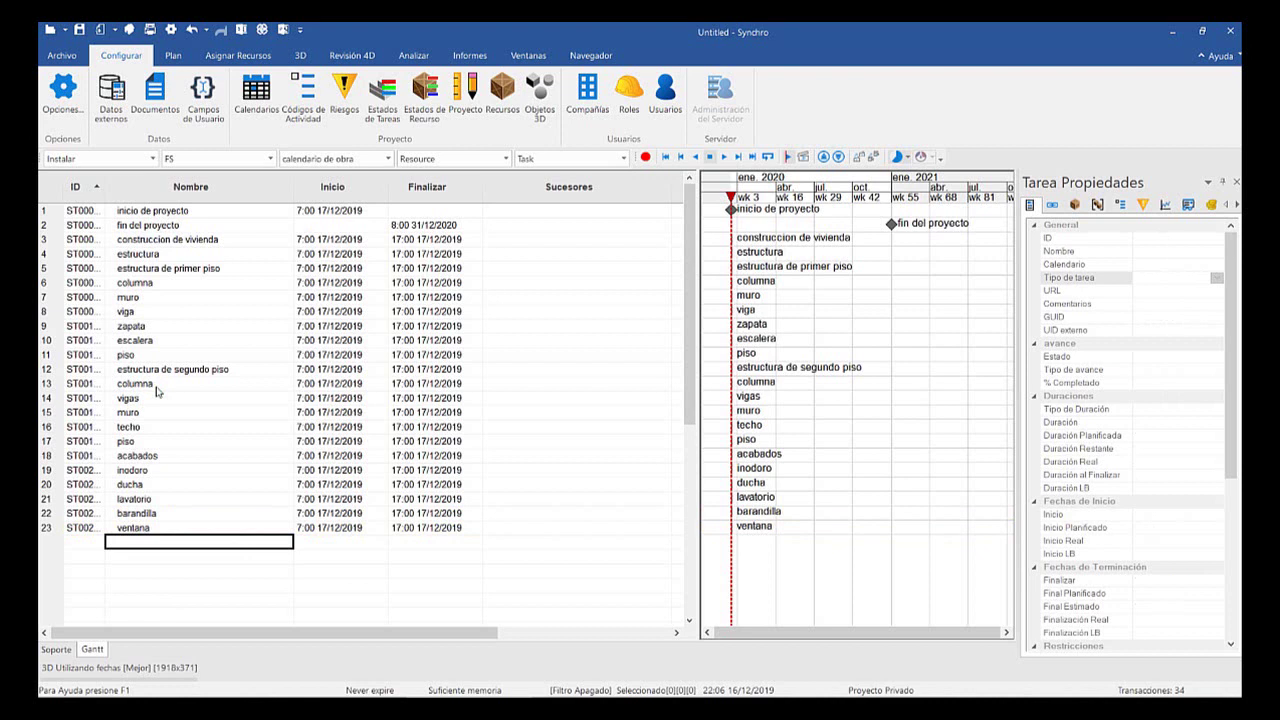
Add the tasks "mesa", "silla", "puerta" and "cama" below "ventana"
type("mesa")
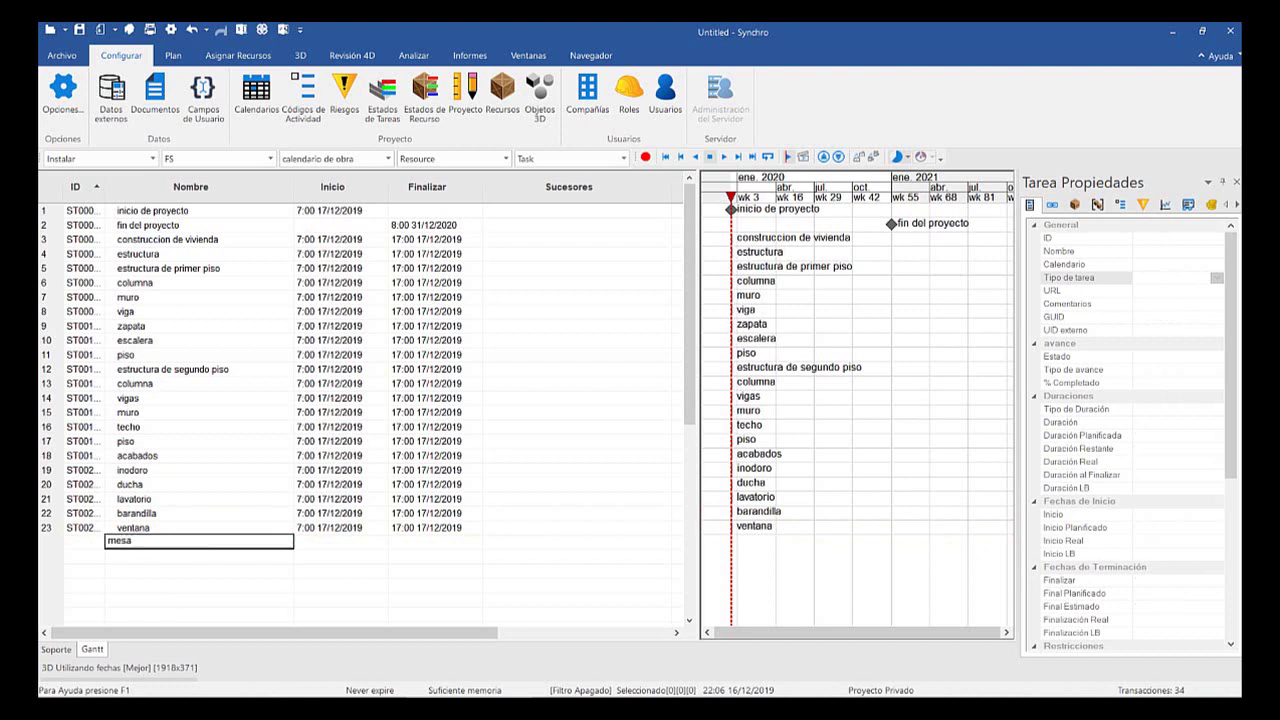
key("Return")
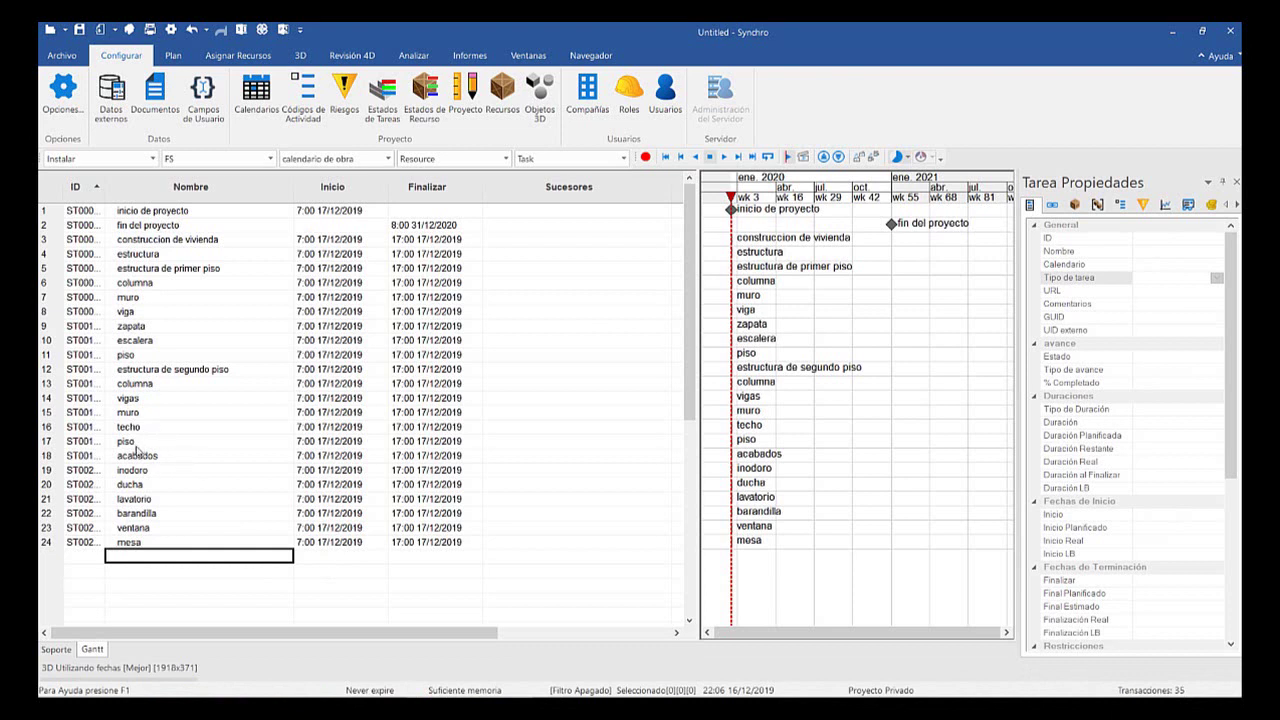
type("silla")
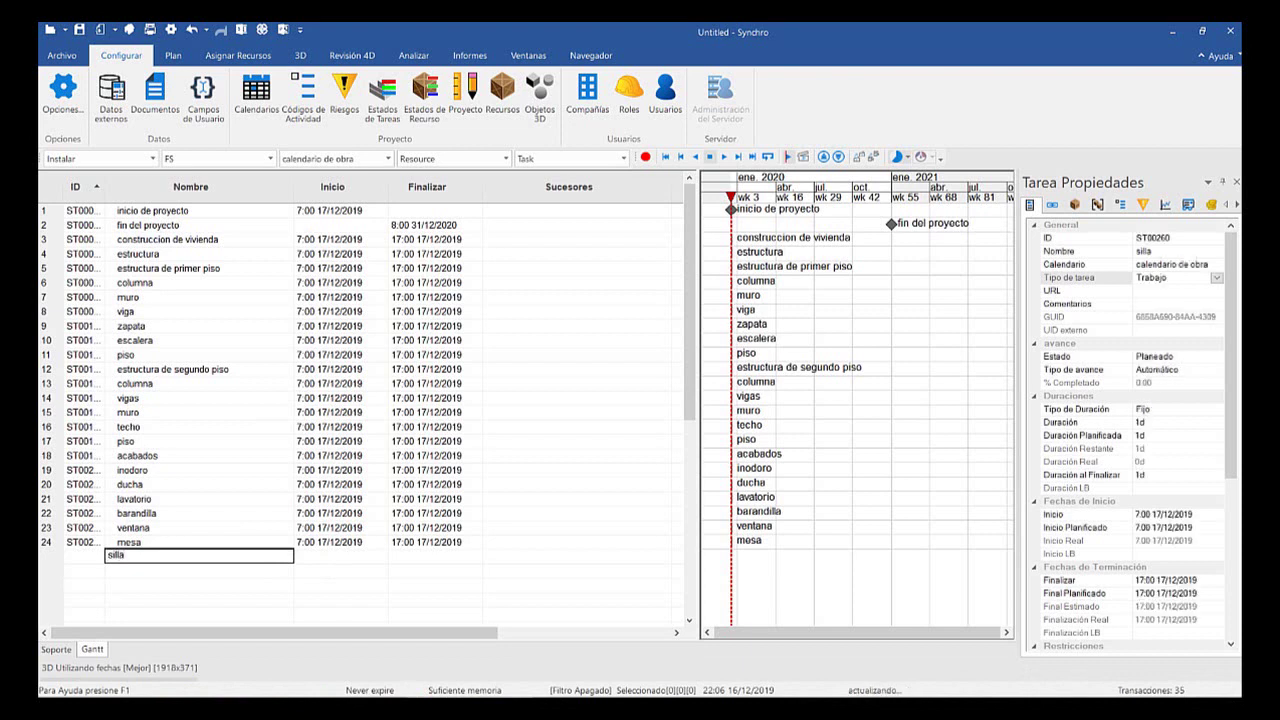
key("Return")
type("pu")
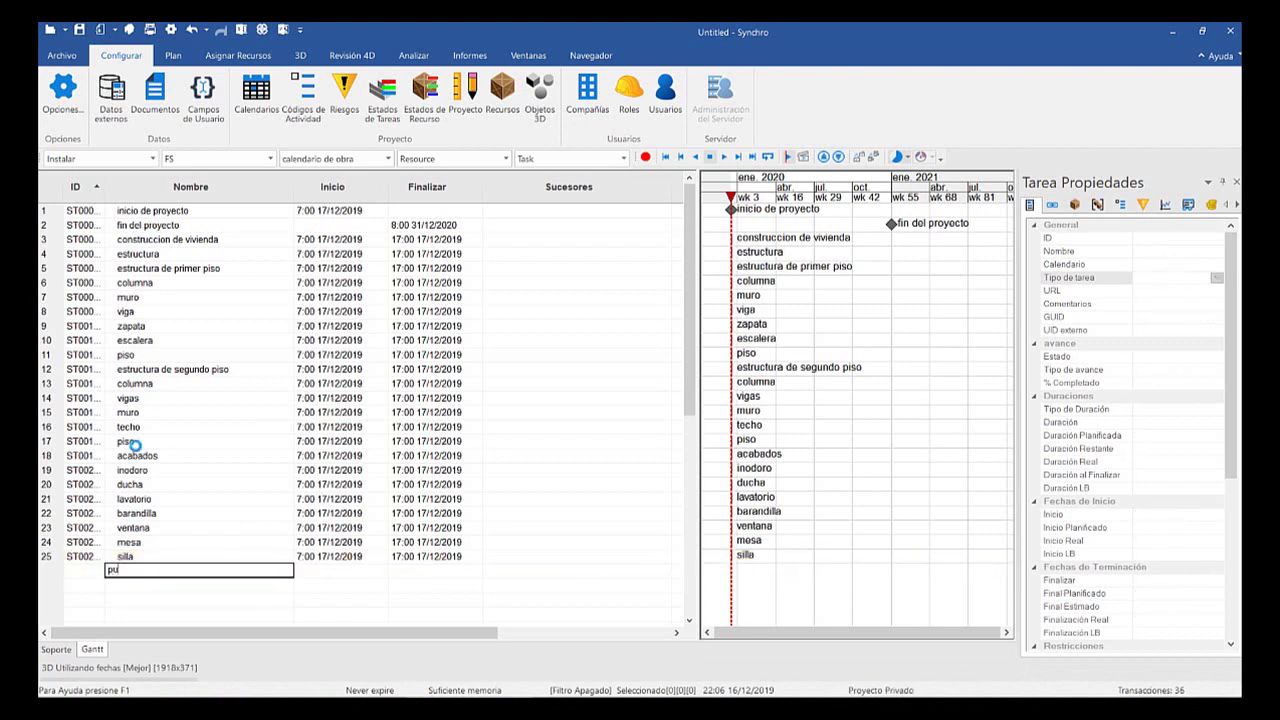
type("erta")
key("Return")
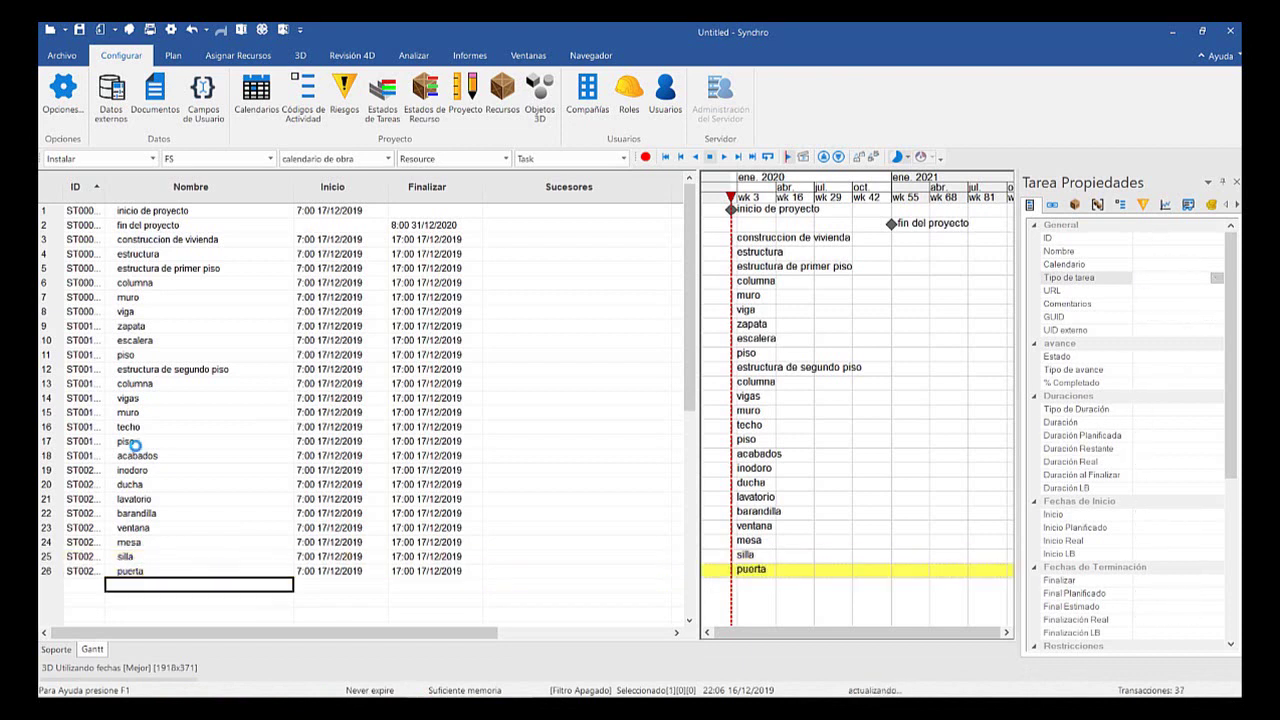
type("cama")
key("Return")
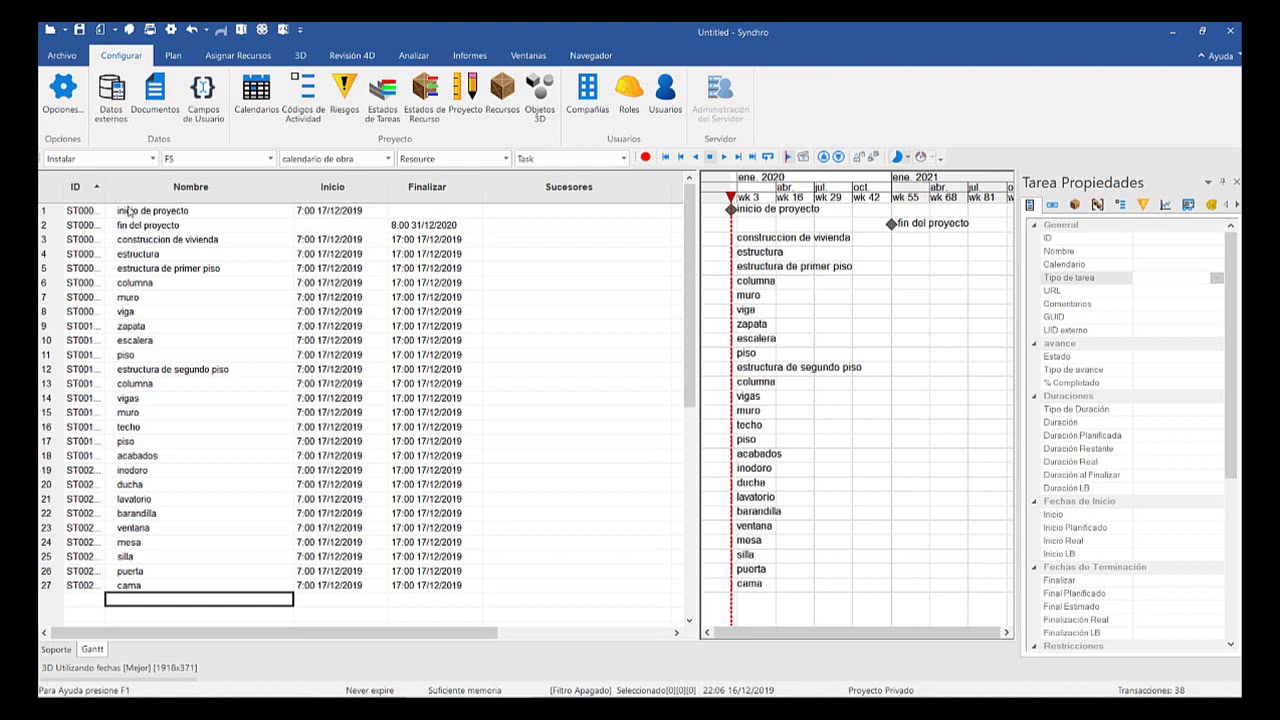
left_click(138, 254)
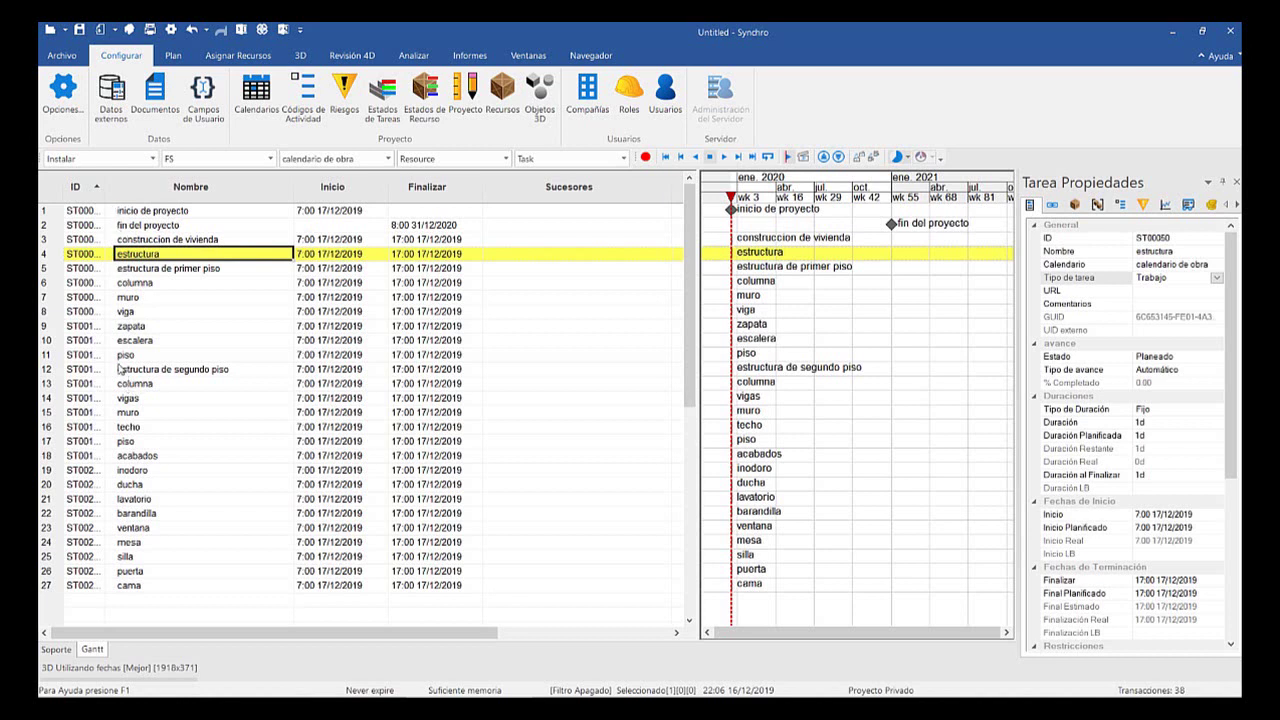
left_click(135, 455)
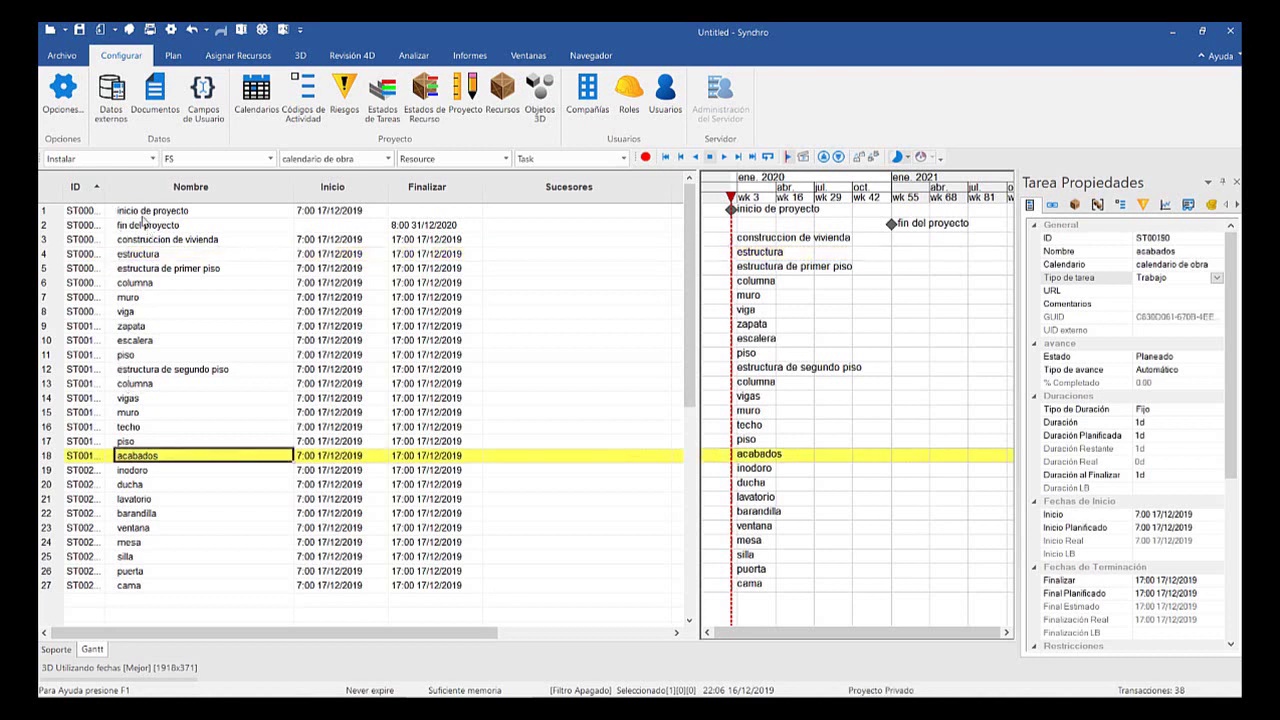
key("shift+Up")
key("shift+Up")
key("shift+Up")
key("shift+Up")
key("shift+Up")
key("shift+Up")
key("shift+Up")
key("shift+Up")
key("shift+Up")
key("shift+Up")
key("shift+Up")
key("shift+Up")
key("shift+Up")
key("shift+Up")
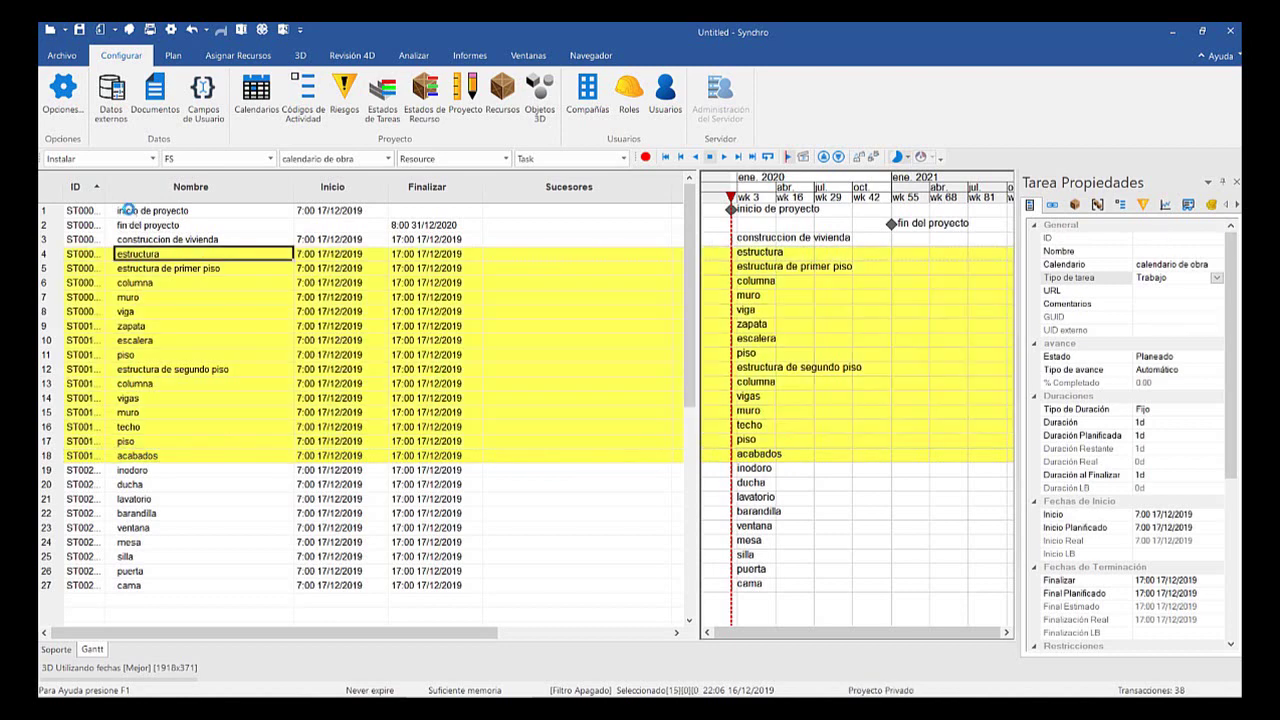
Try to indent "estructura" and "acabados" together one level beneath "construccion de vivienda" while their subtasks are still flat
left_click(135, 455)
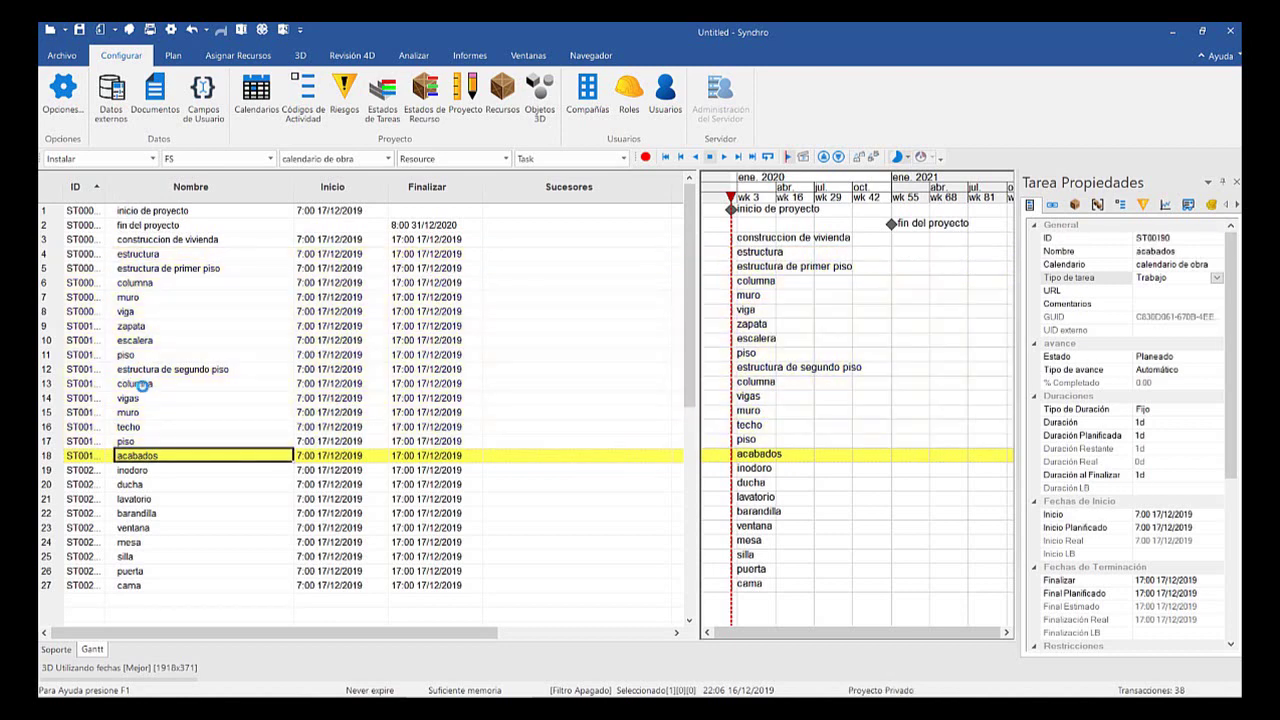
left_click(137, 254, "ctrl")
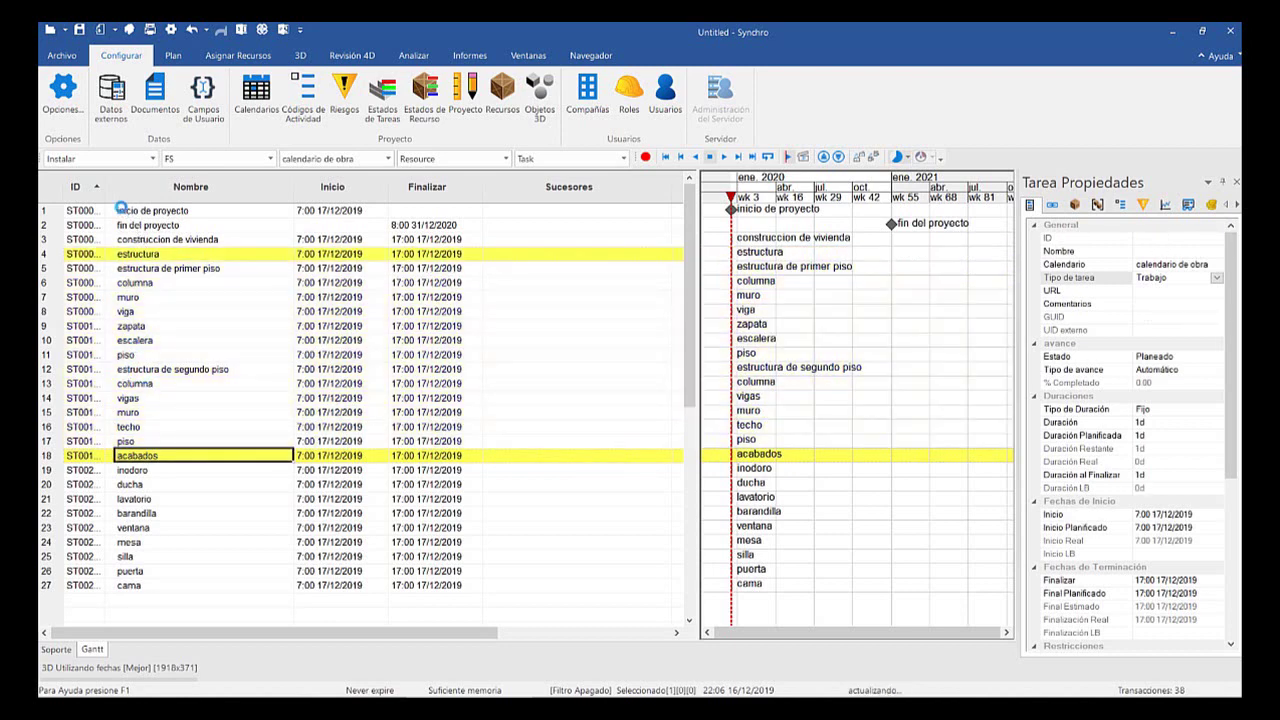
left_click(156, 54)
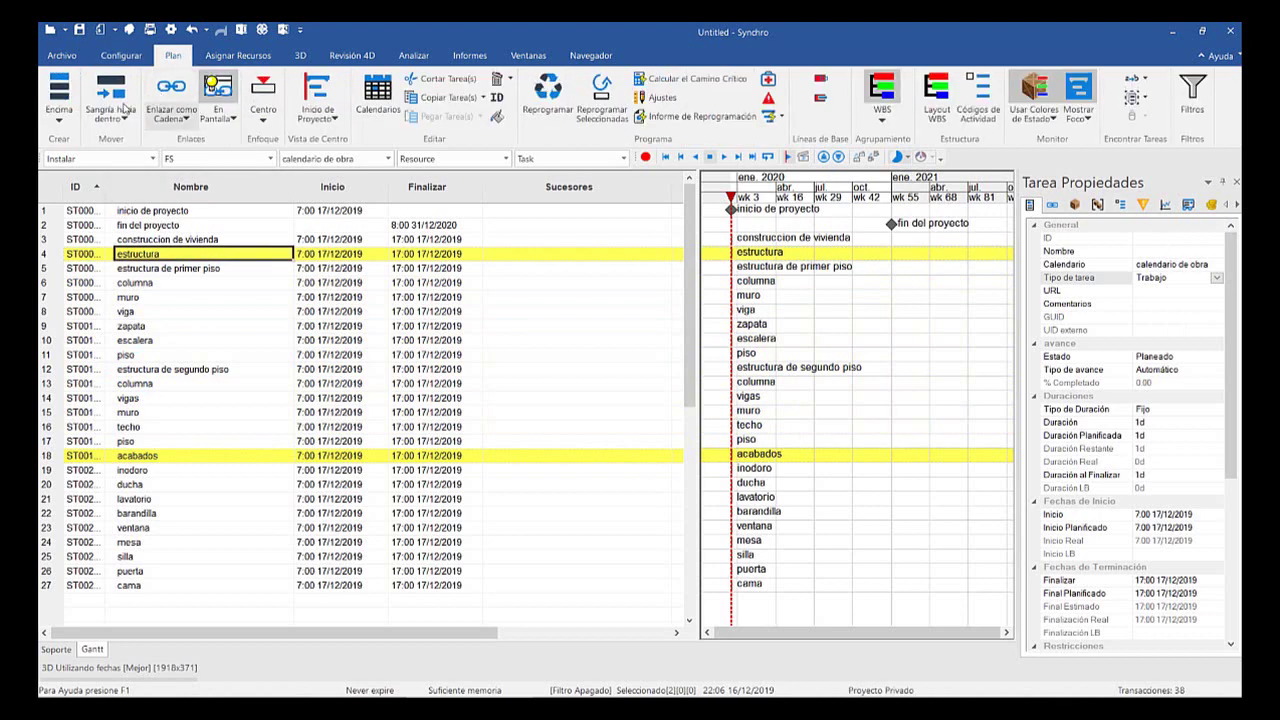
left_click(60, 108)
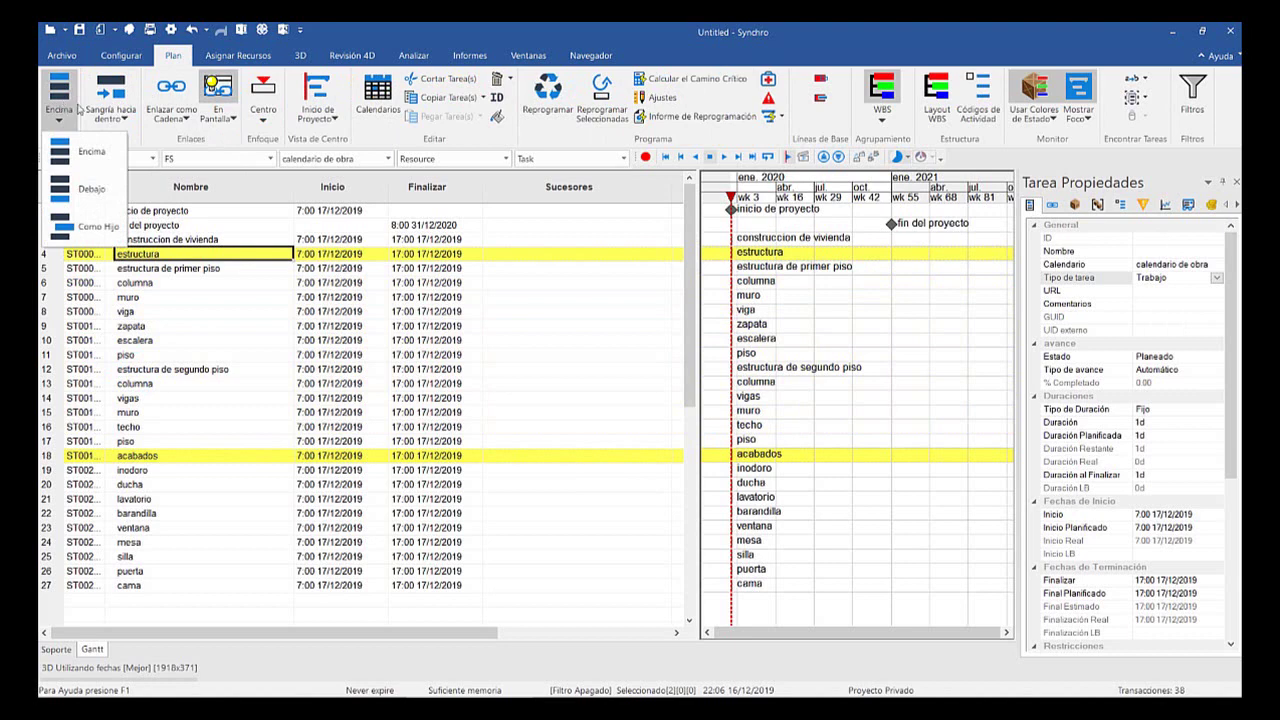
left_click(100, 108)
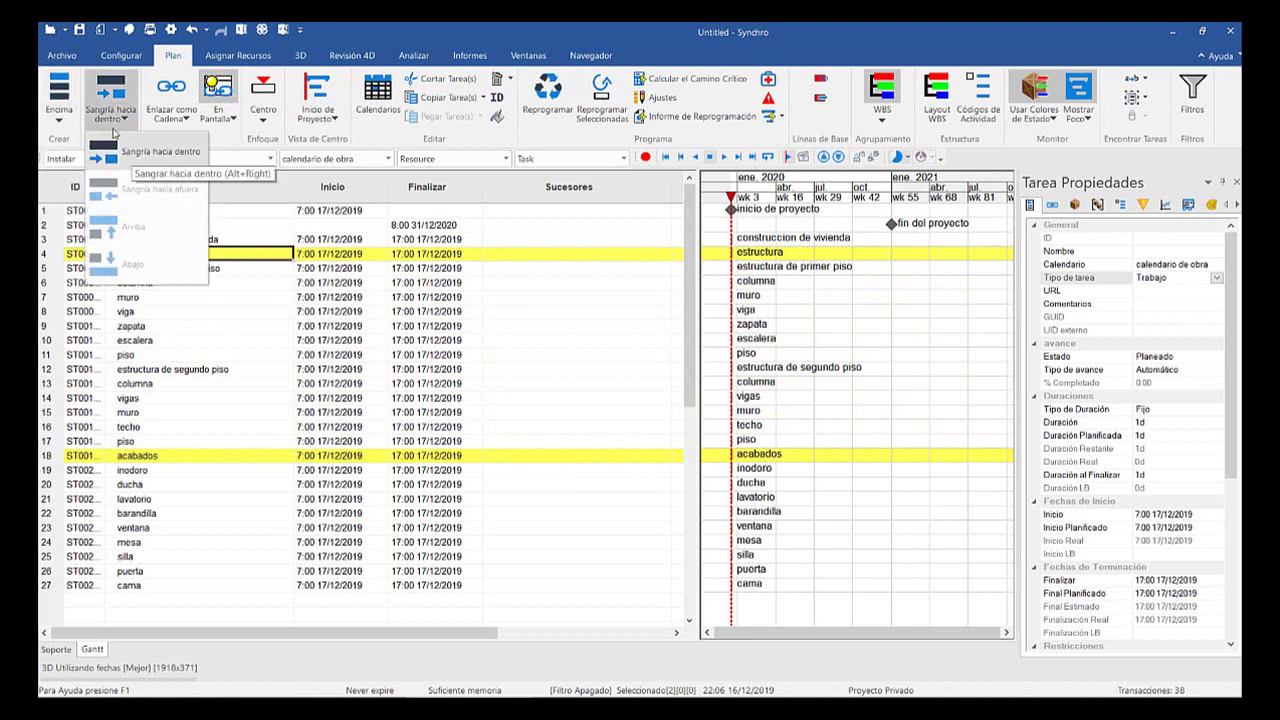
left_click(140, 152)
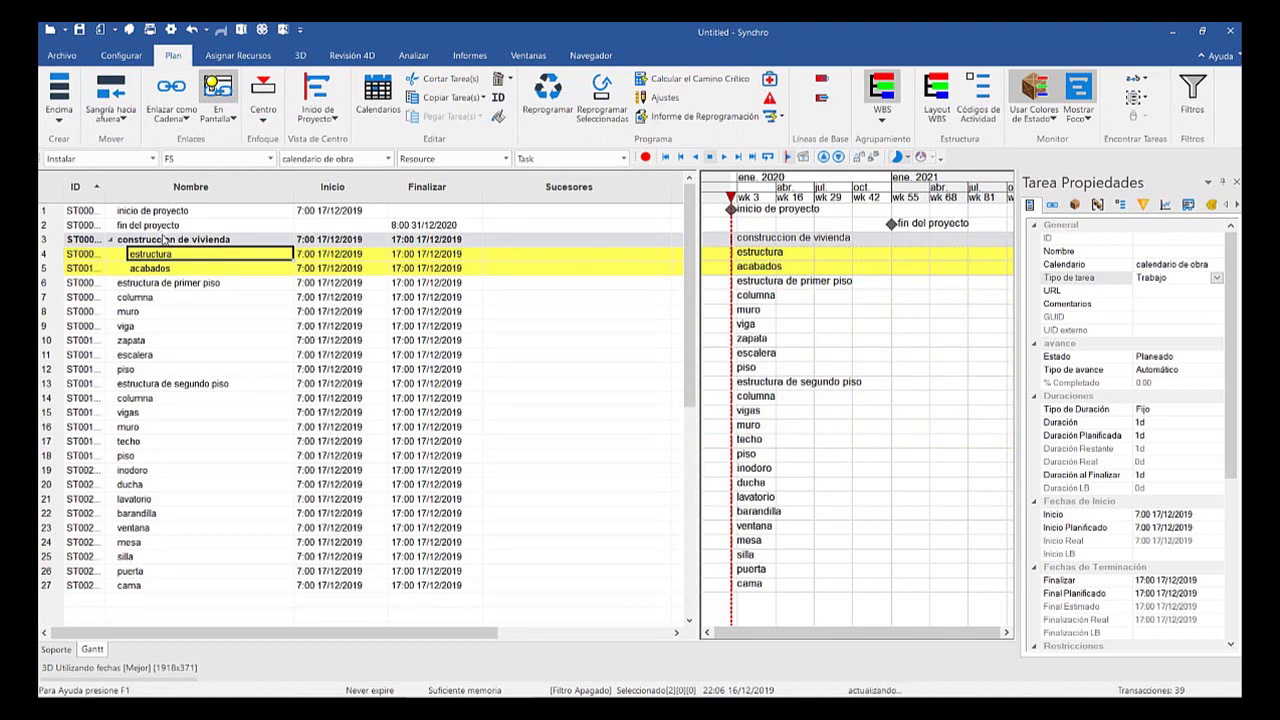
key("ctrl+z")
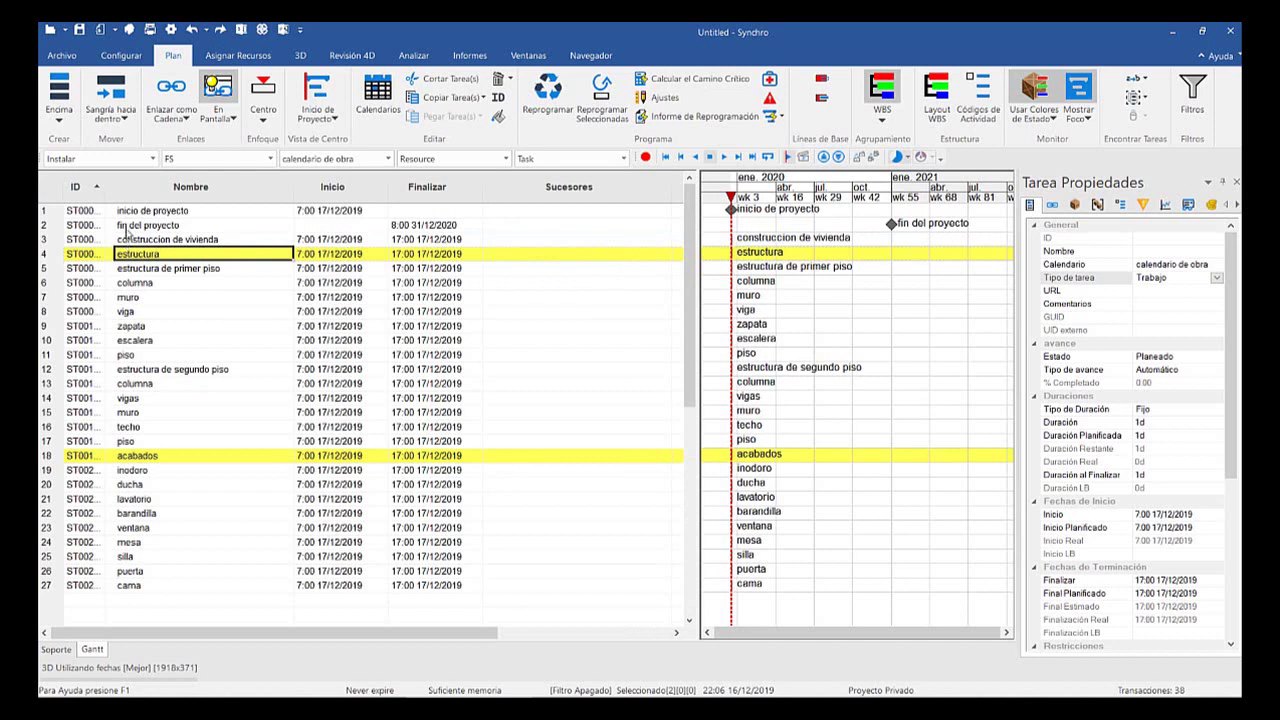
Indent the first-floor tasks "columna", "muro", "viga", "zapata", "escalera" and "piso" one level under "estructura de primer piso"
key("Down")
key("Down")
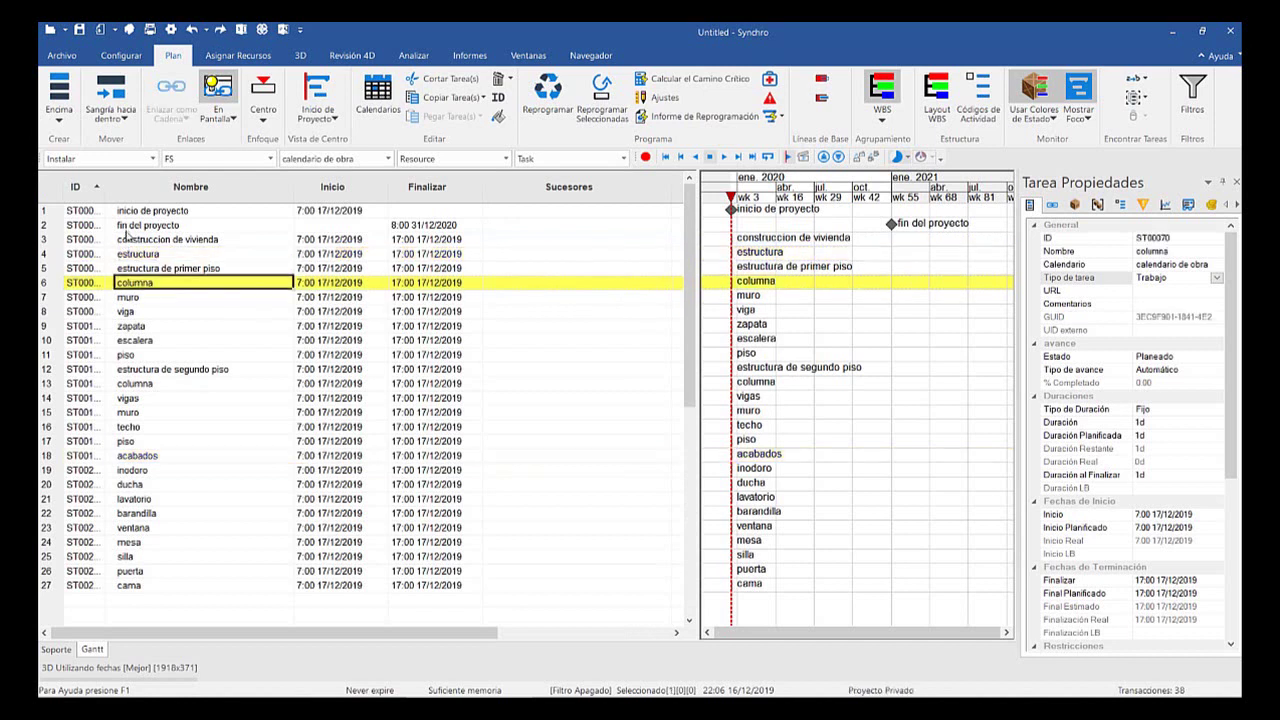
key("shift+Down")
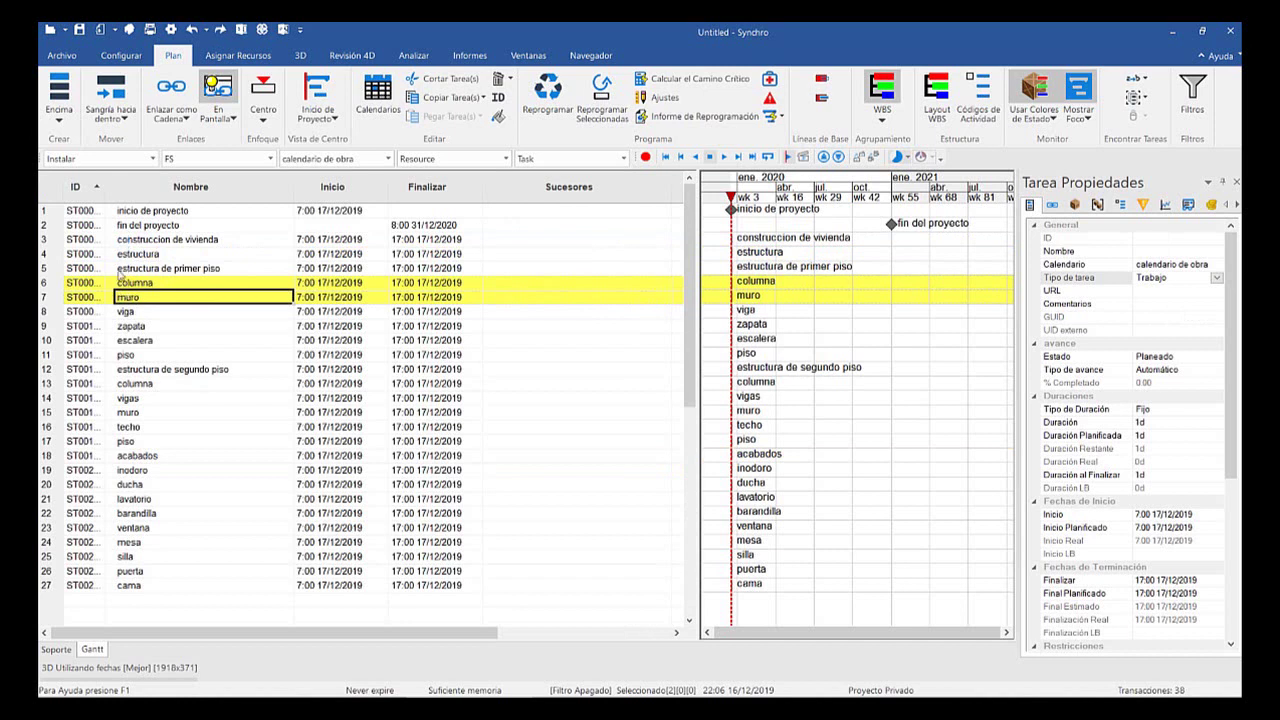
key("shift+Down")
key("shift+Down")
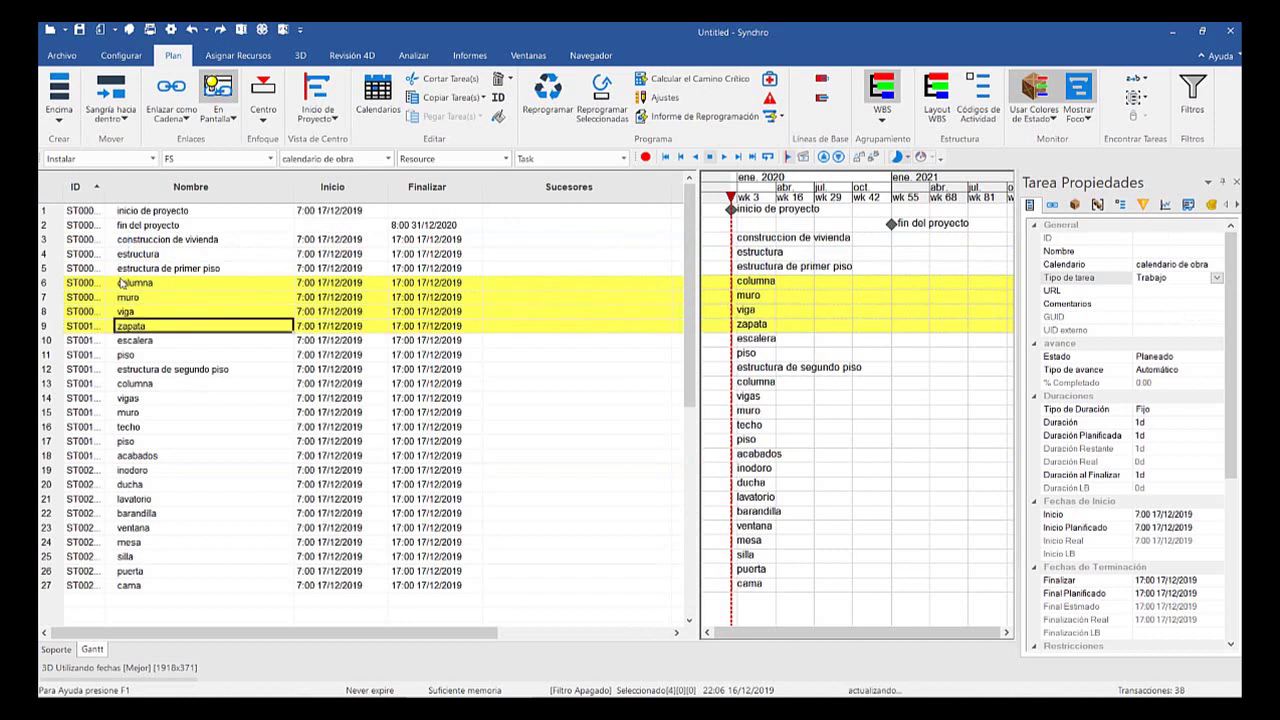
key("shift+Down")
key("shift+Down")
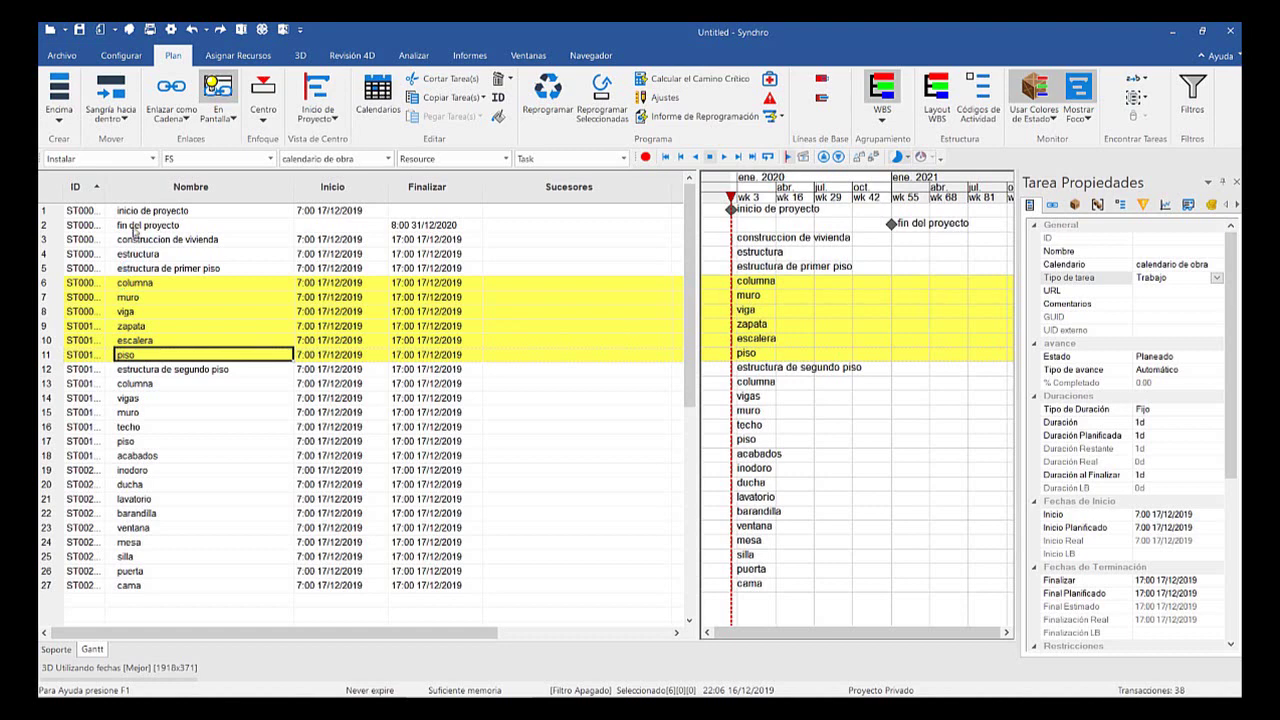
left_click(115, 115)
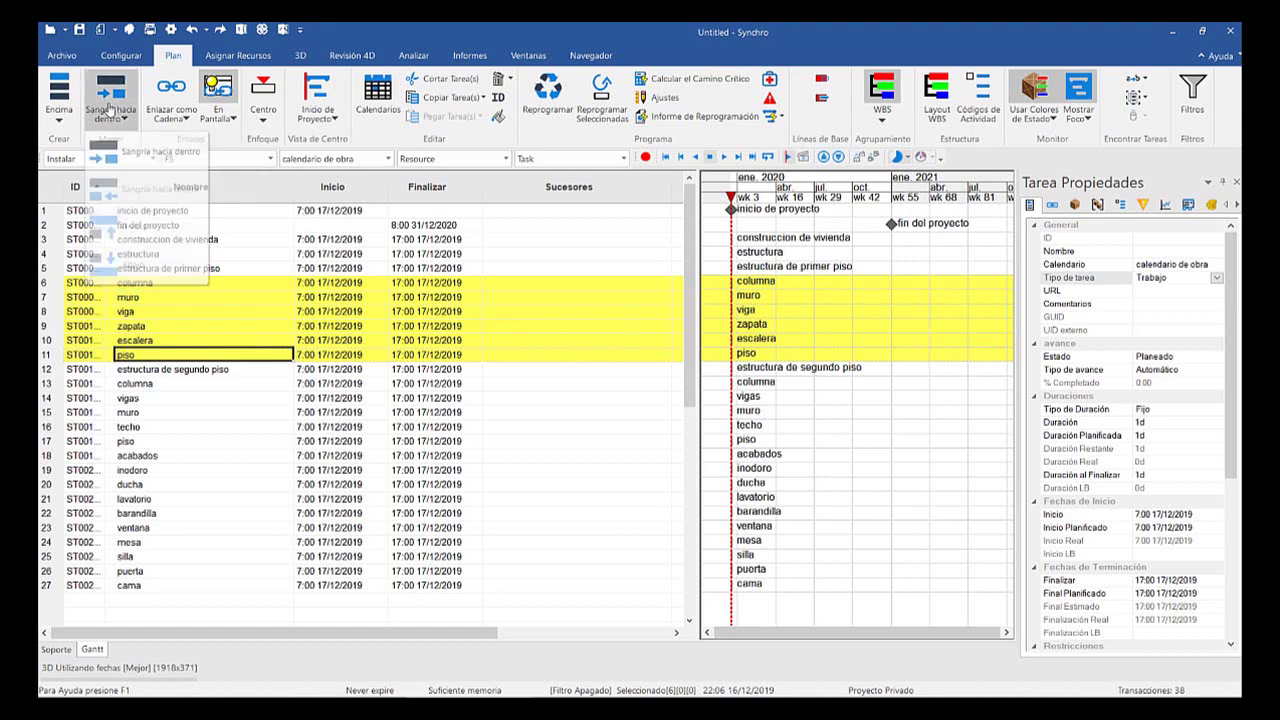
left_click(130, 151)
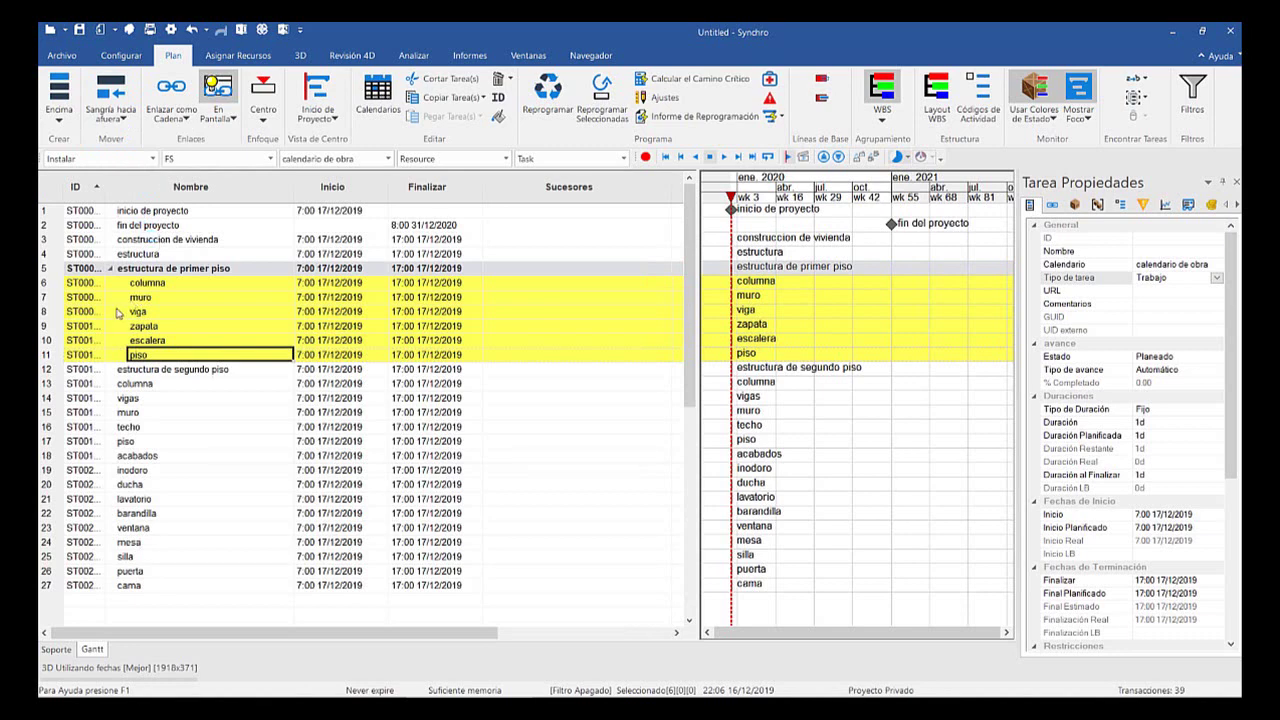
Indent the second-floor tasks "columna", "vigas", "muro", "techo" and "piso" one level under "estructura de segundo piso"
key("Down")
key("Down")
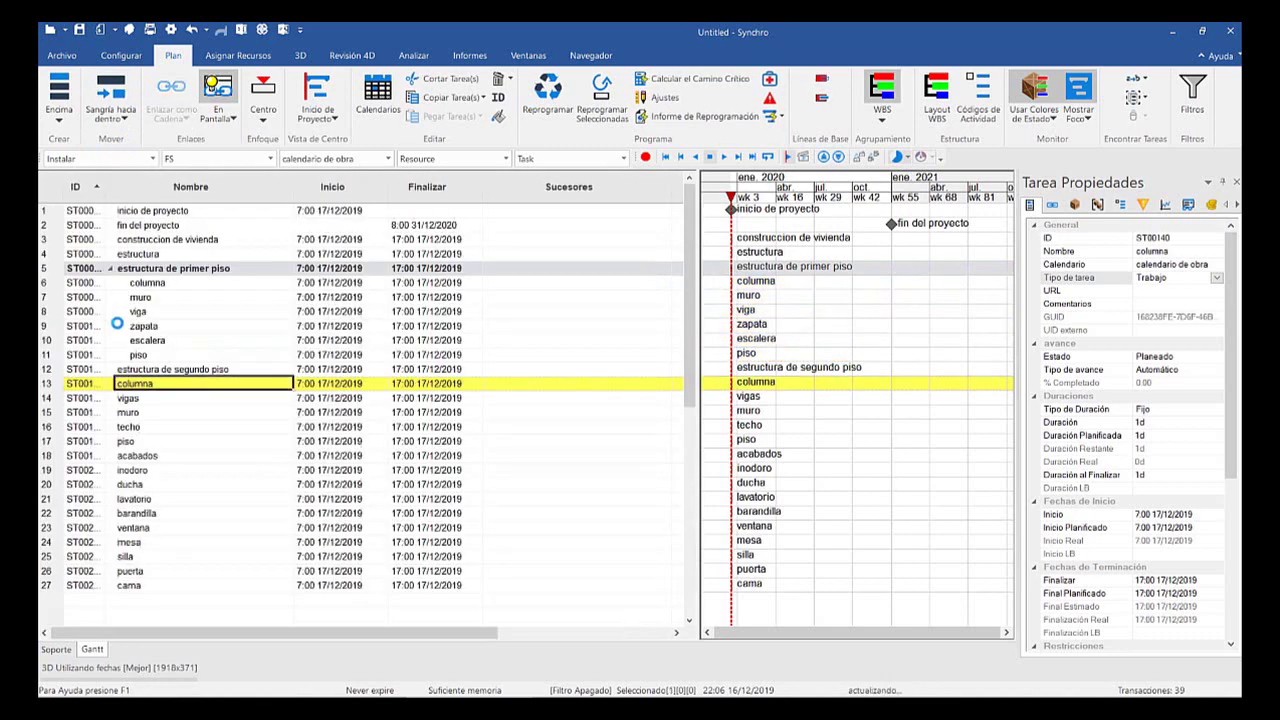
key("shift+Down")
key("shift+Down")
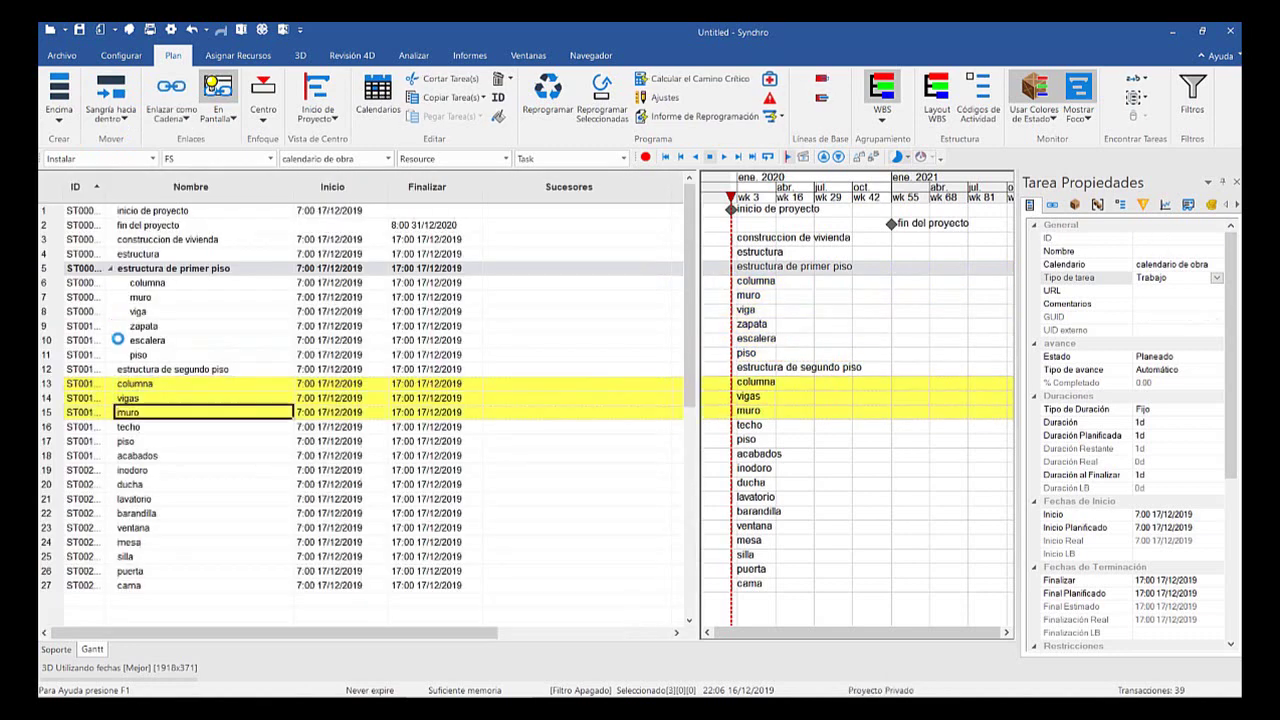
key("shift+Down")
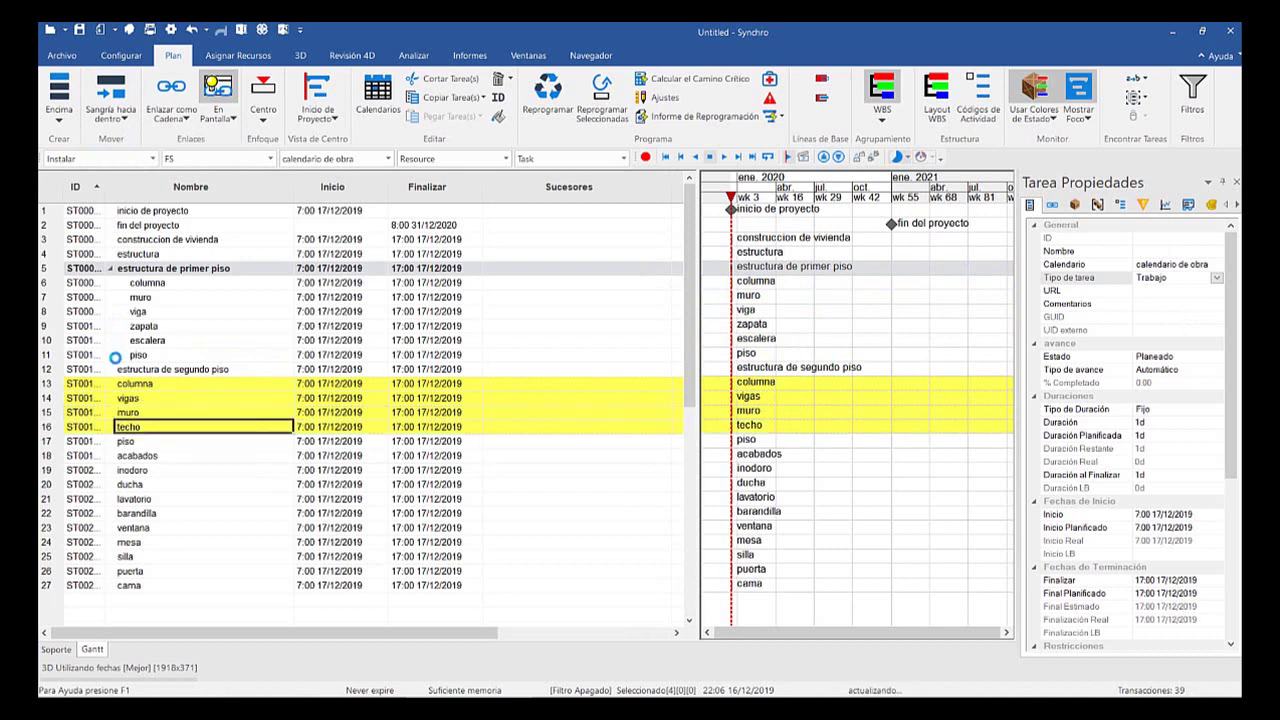
key("shift+Down")
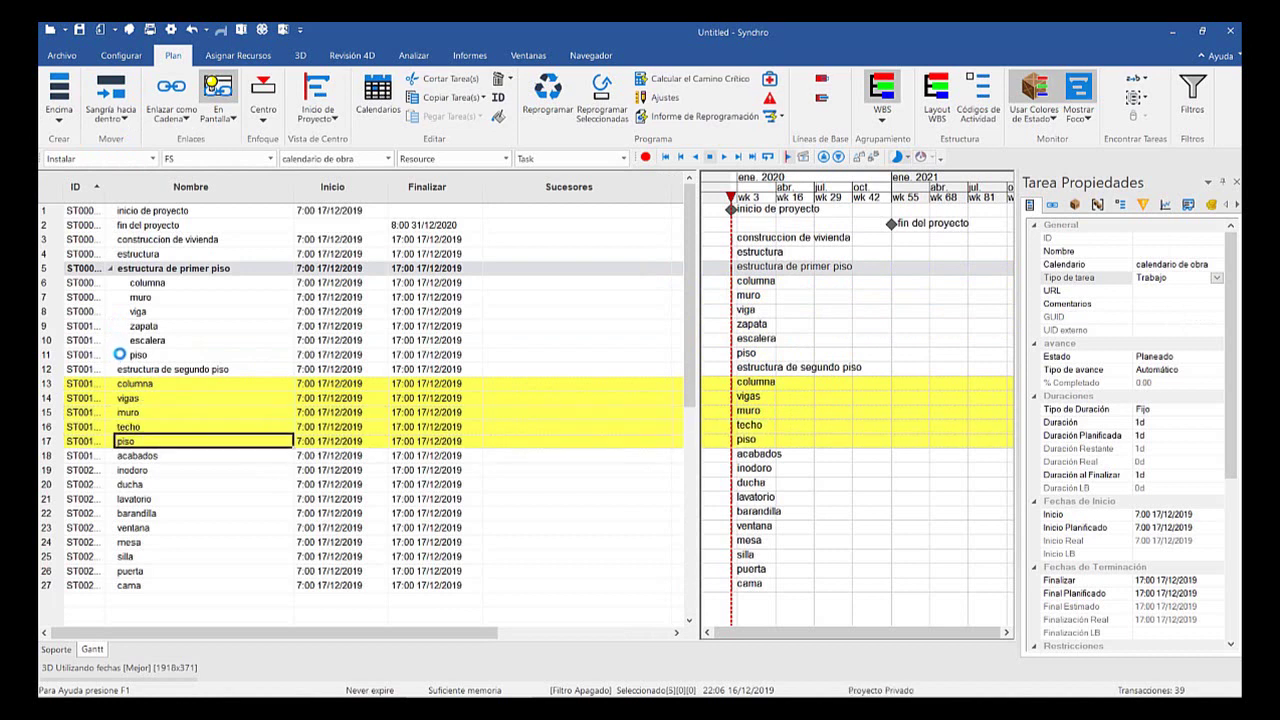
left_click(122, 122)
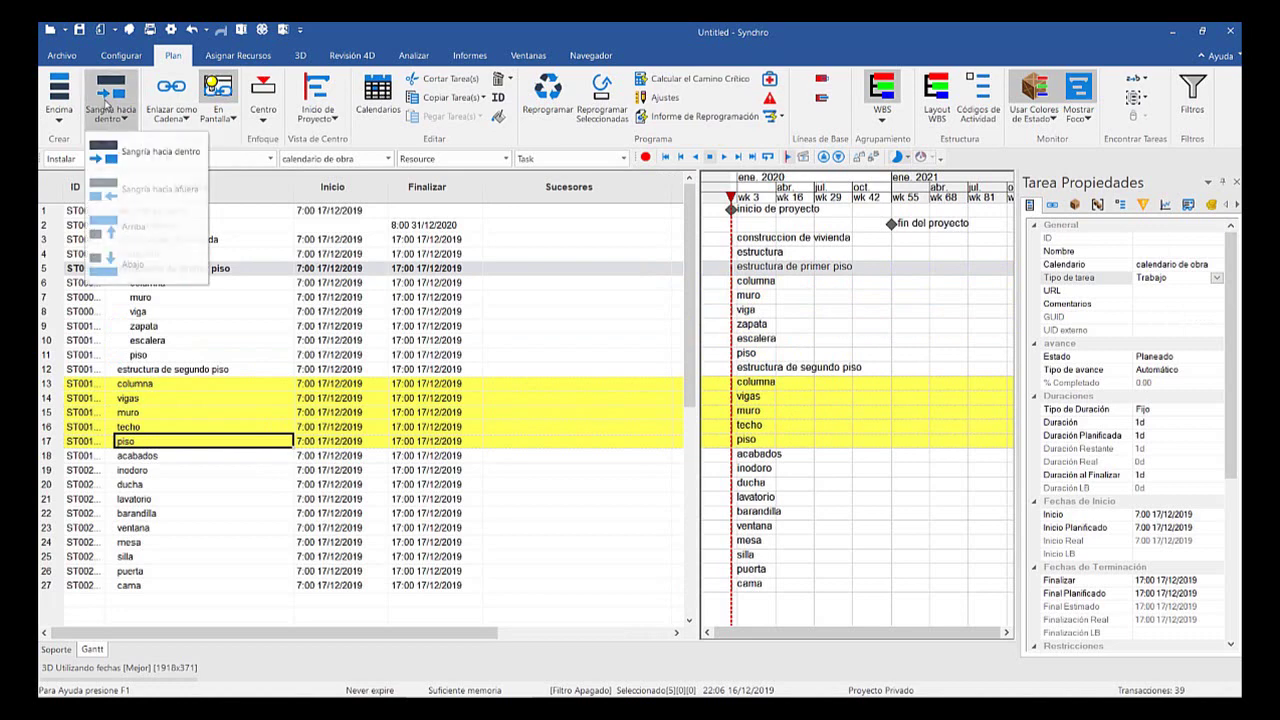
left_click(150, 151)
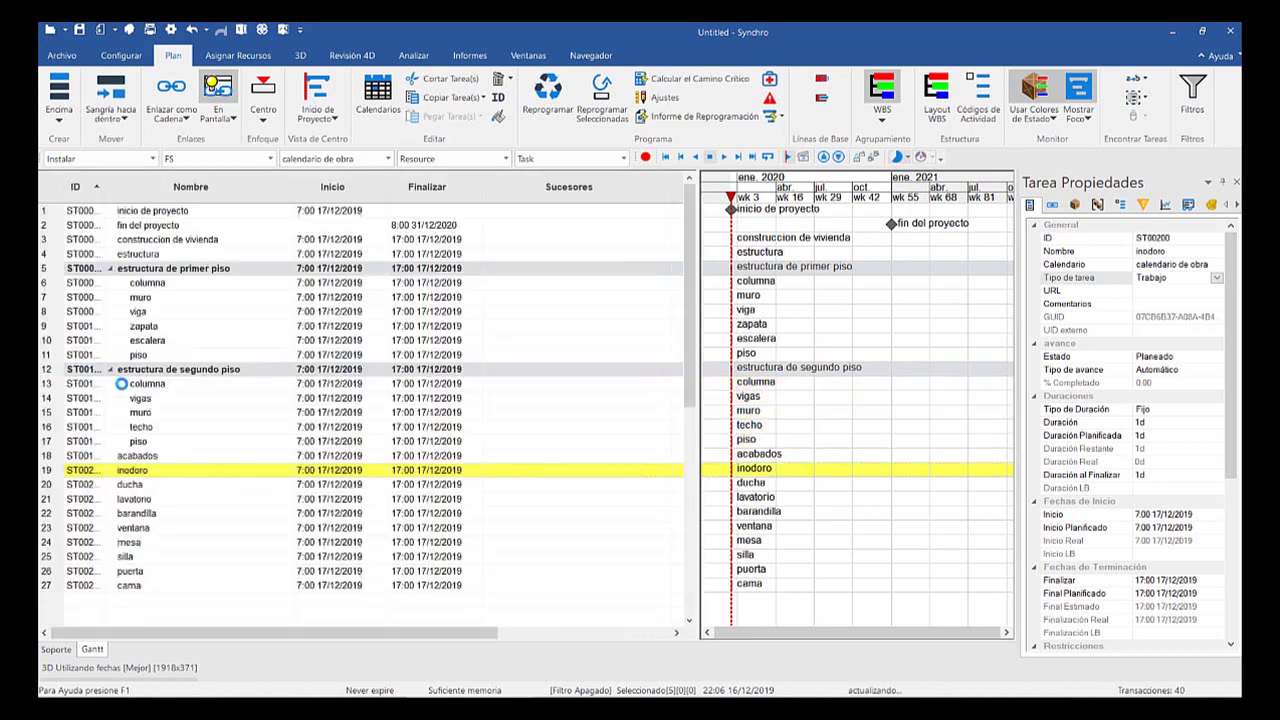
Indent all the finish tasks from "inodoro" through "cama" one level under "acabados"
key("shift+Down")
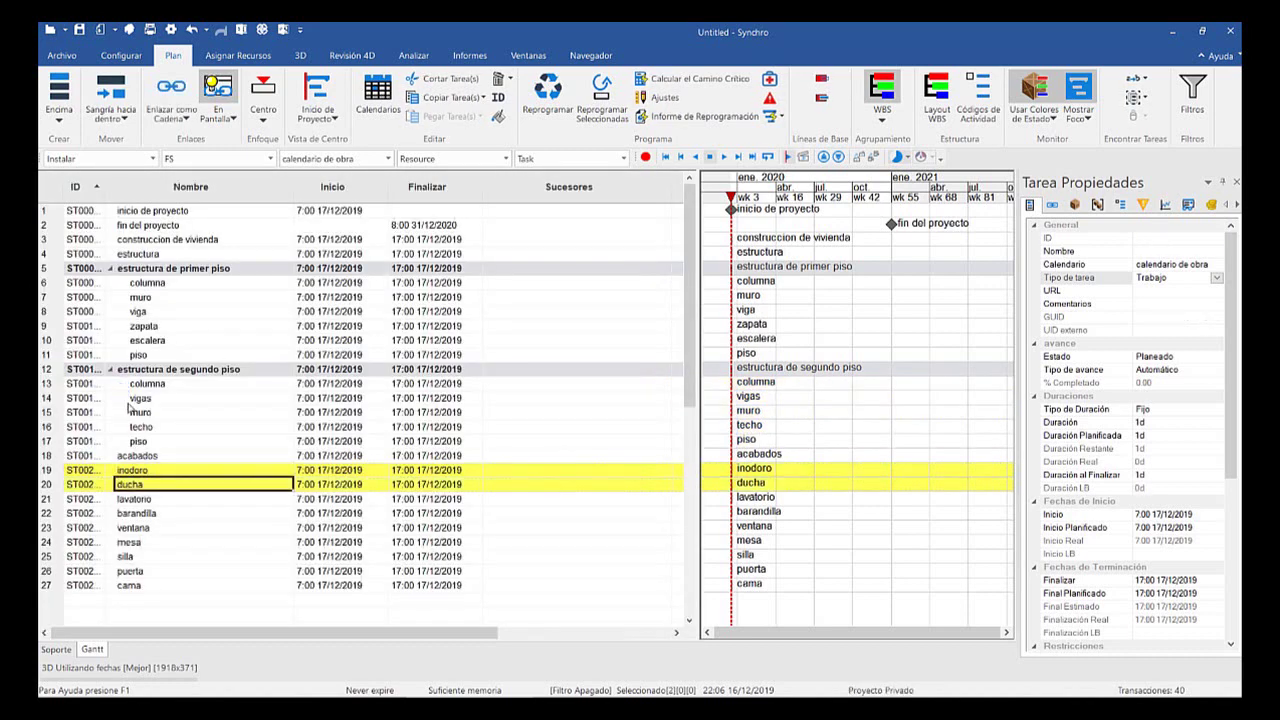
key("shift+Down")
key("shift+Down")
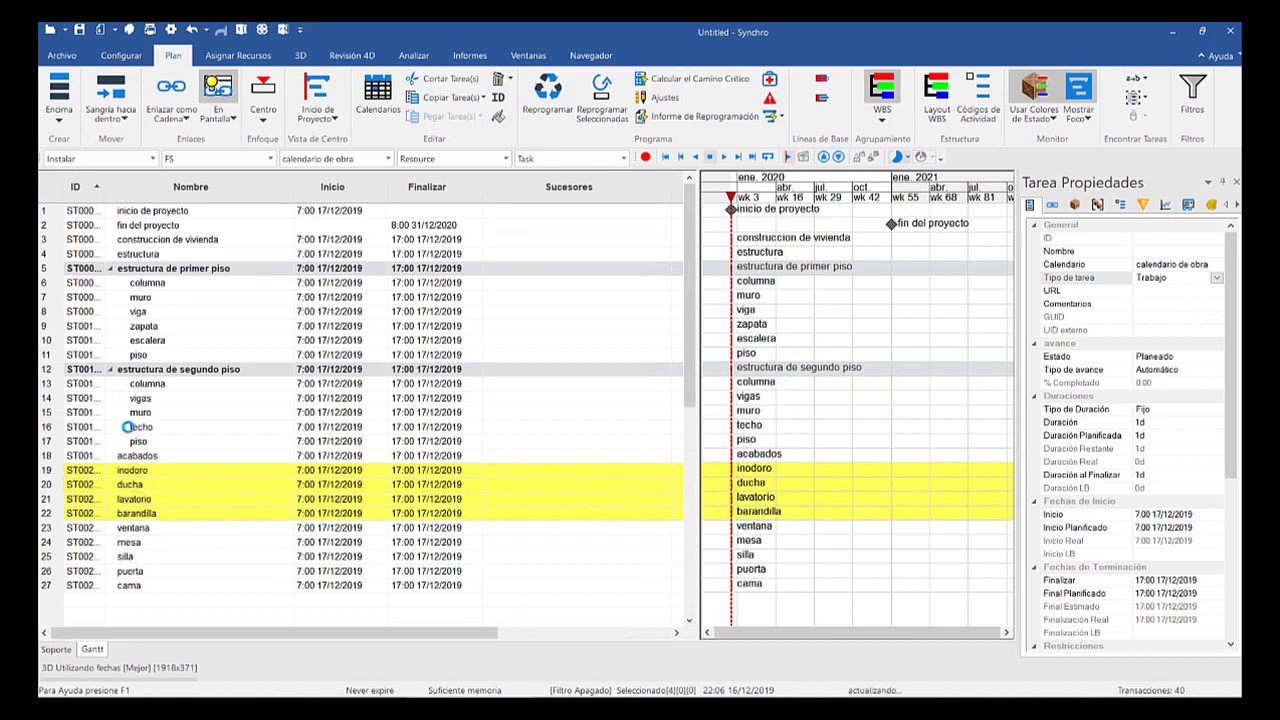
key("shift+Down")
key("shift+Down")
key("shift+Down")
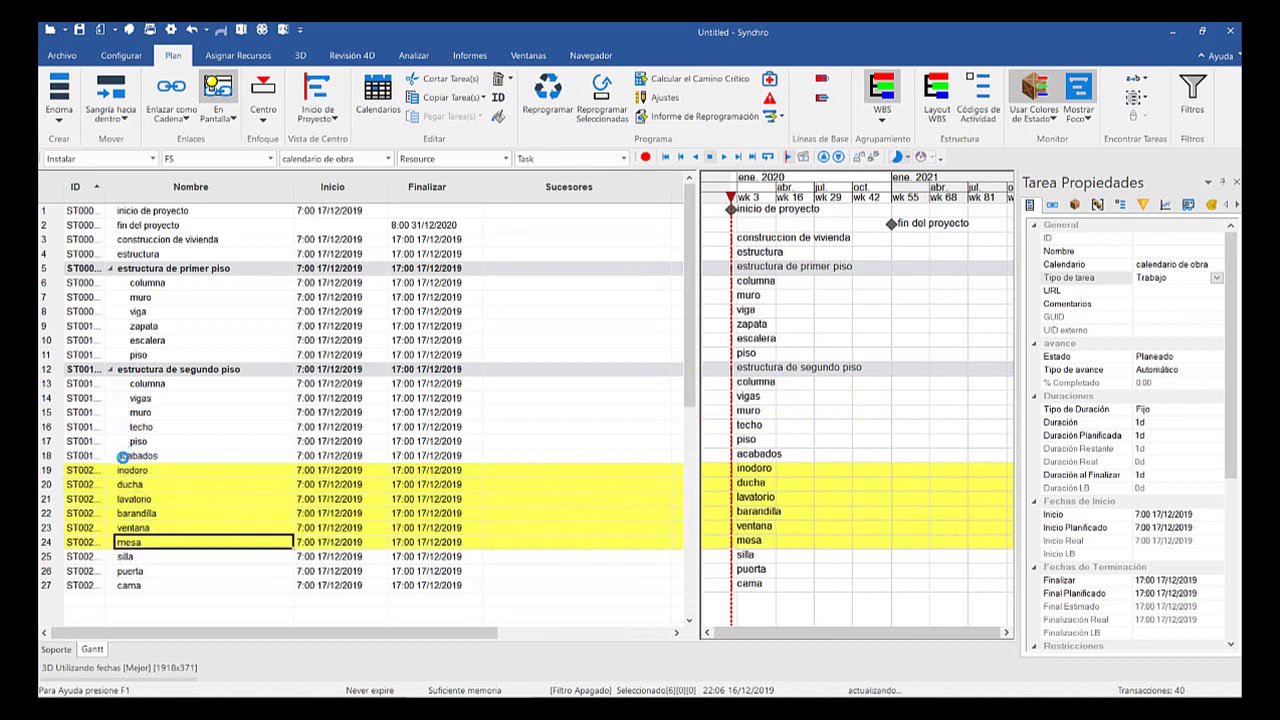
key("shift+Down")
key("shift+Down")
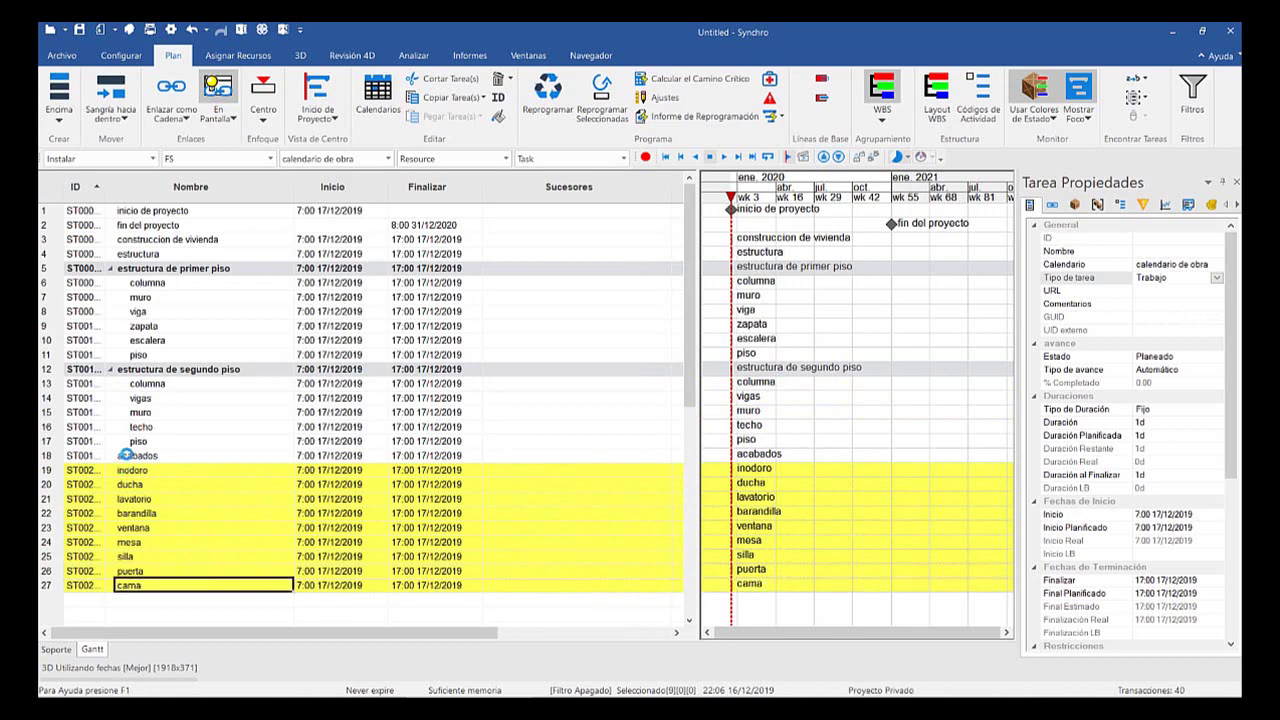
left_click(108, 115)
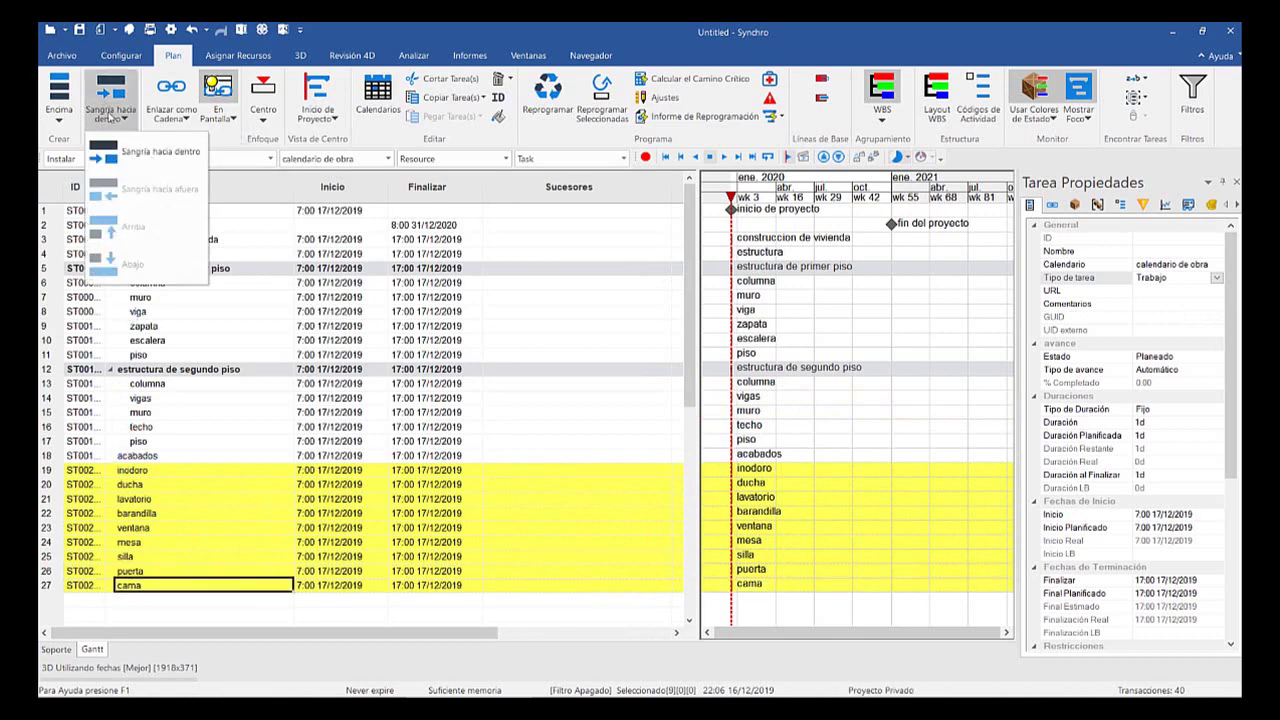
left_click(110, 145)
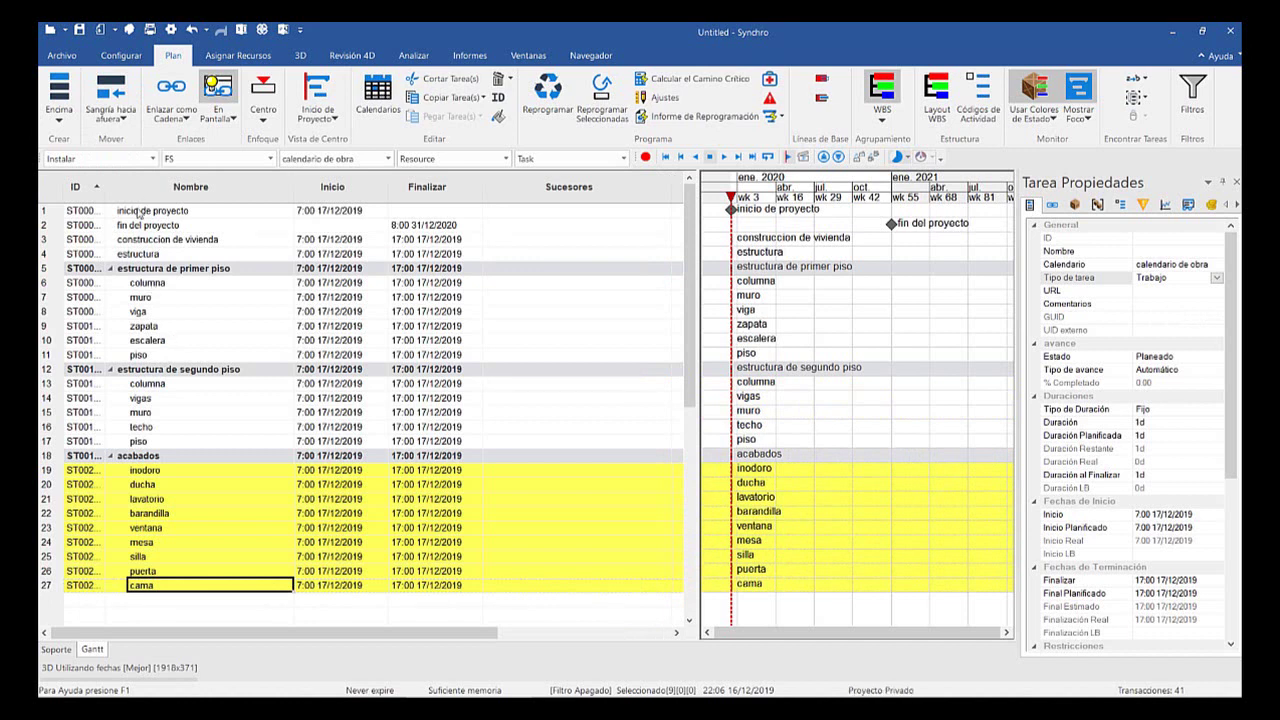
Indent "estructura de primer piso" and "estructura de segundo piso" together one level under "estructura"
left_click(141, 364)
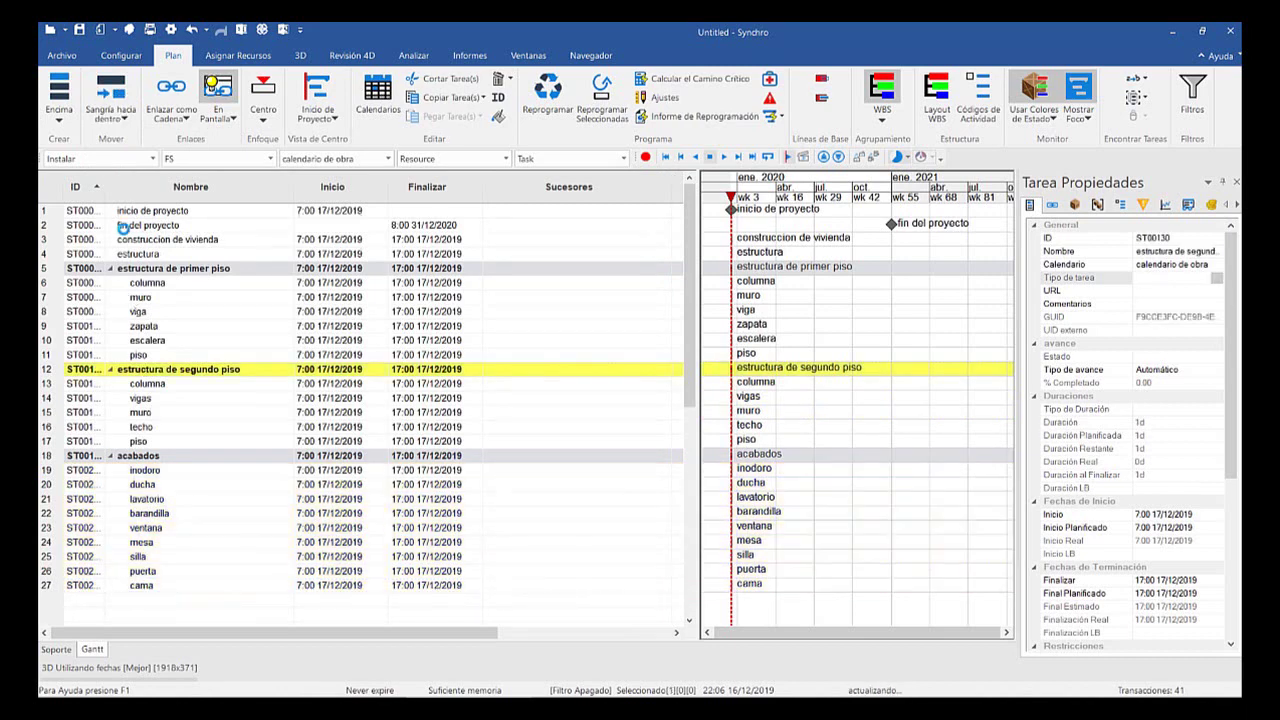
left_click(170, 268, "ctrl")
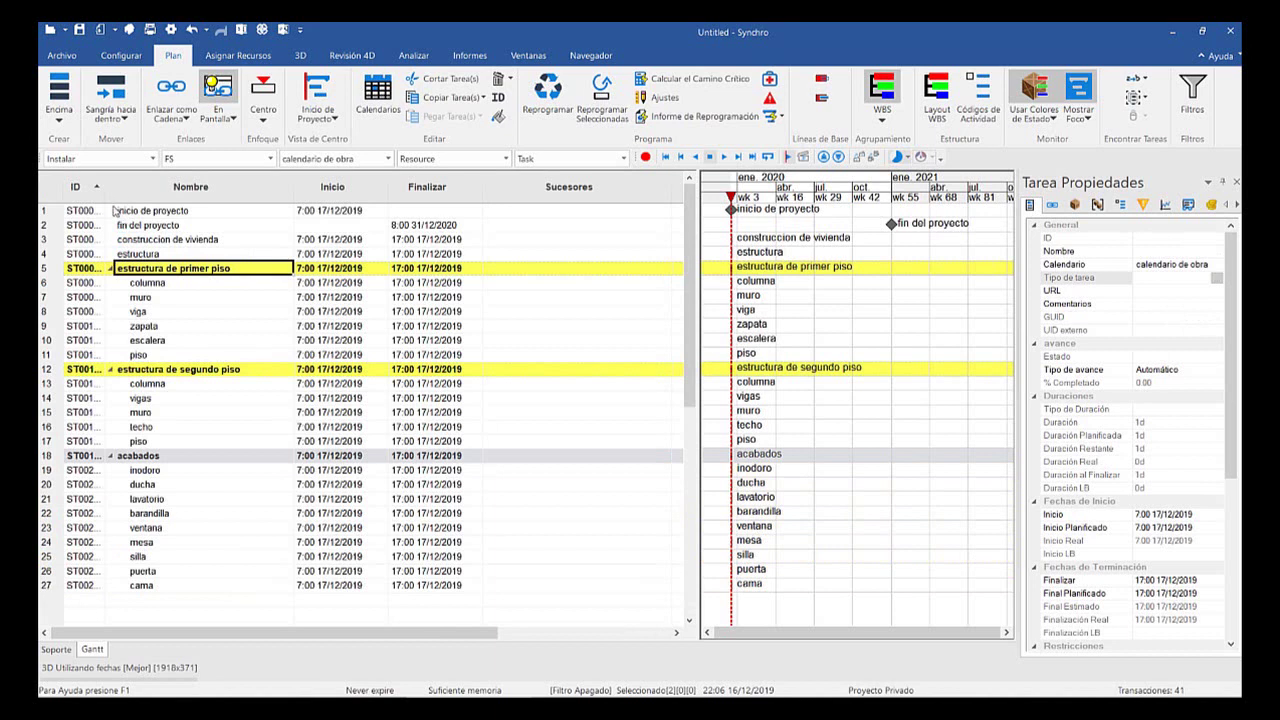
left_click(110, 119)
left_click(158, 151)
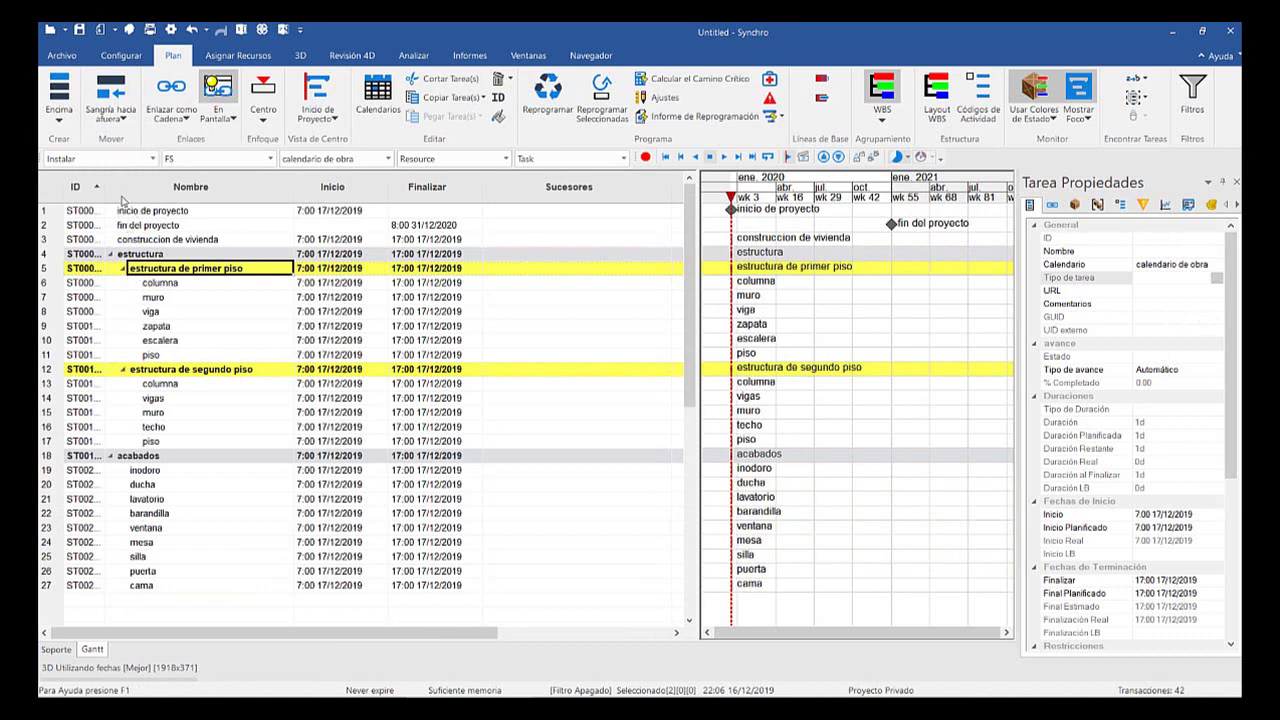
Indent the "estructura" and "acabados" groups together one level under "construccion de vivienda"
key("Up")
key("Up")
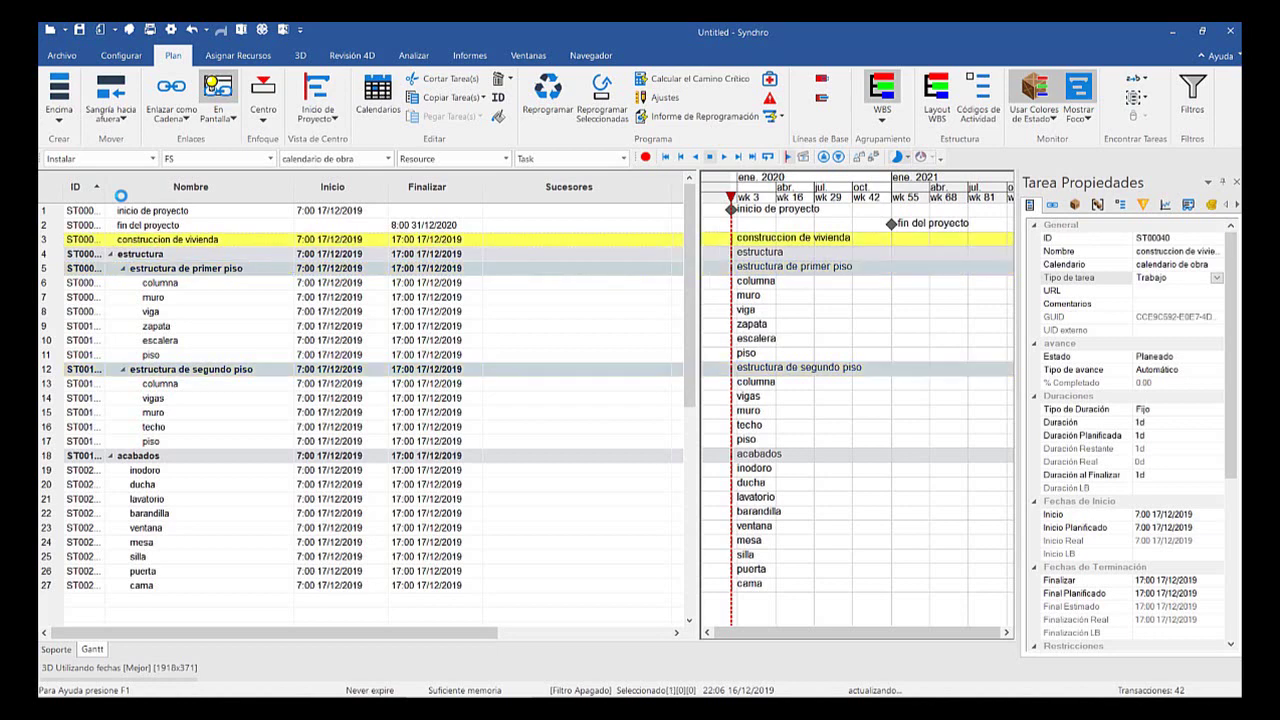
key("Down")
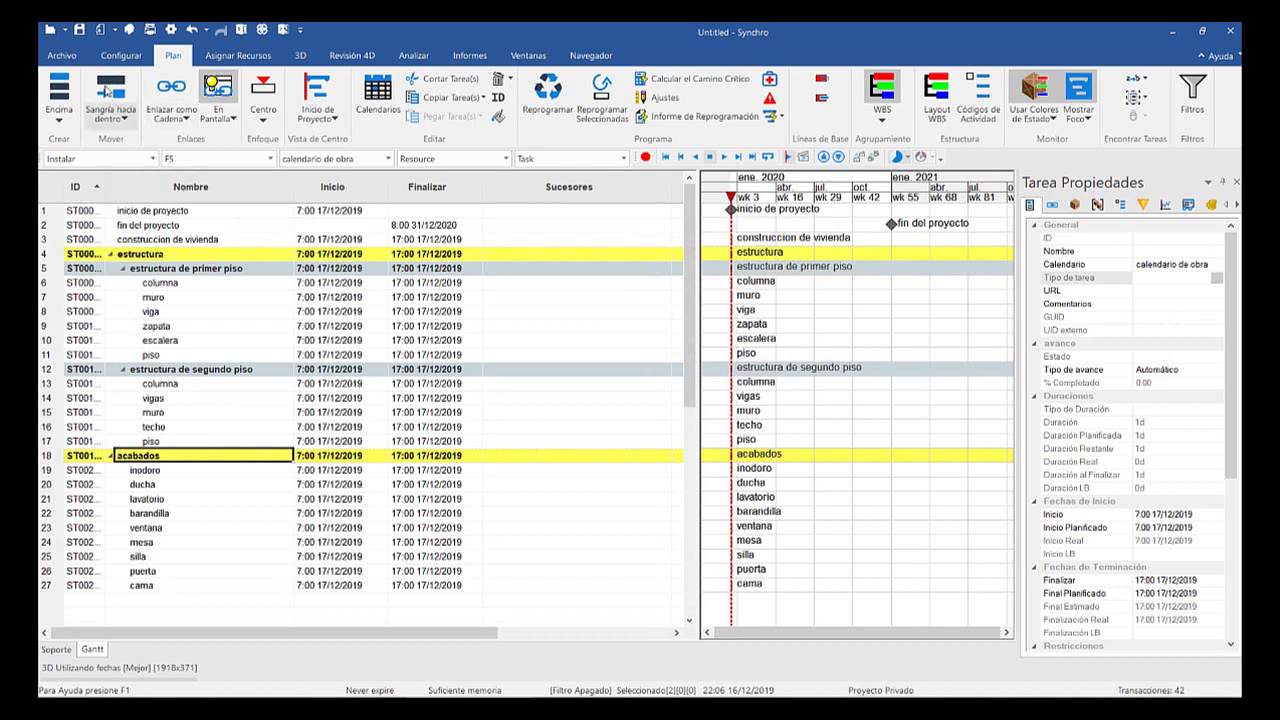
left_click(111, 120)
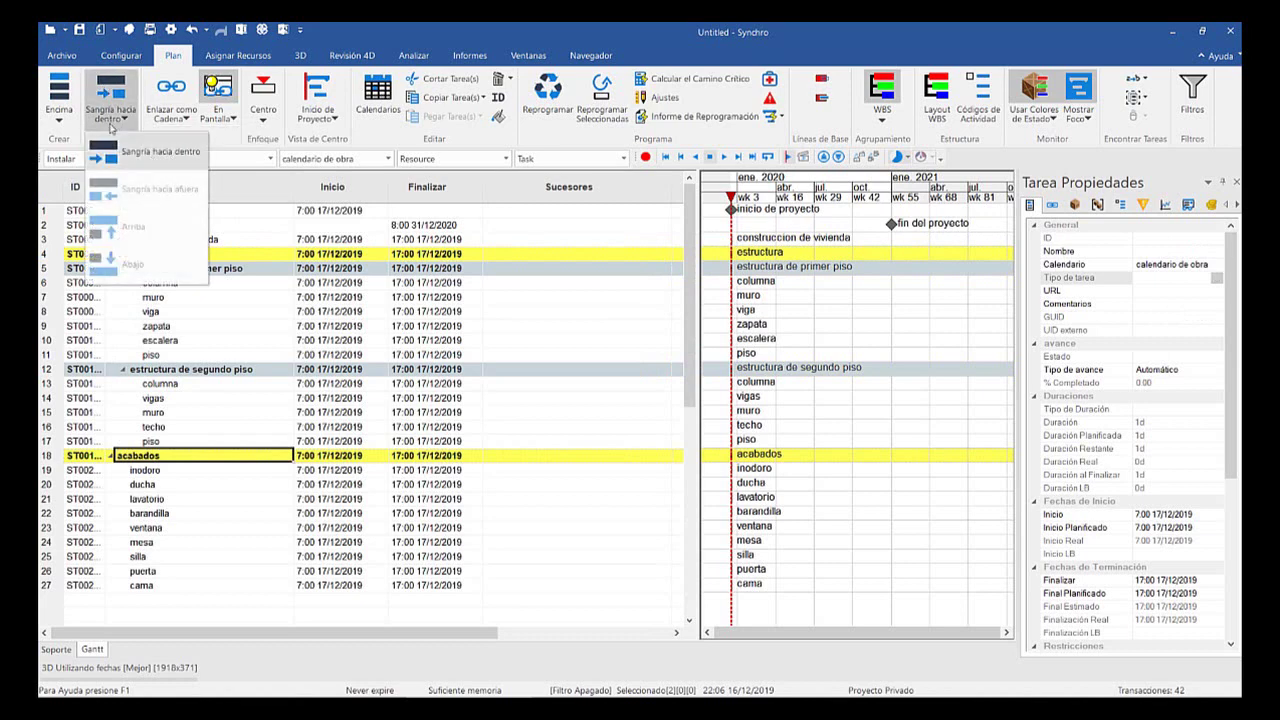
left_click(155, 151)
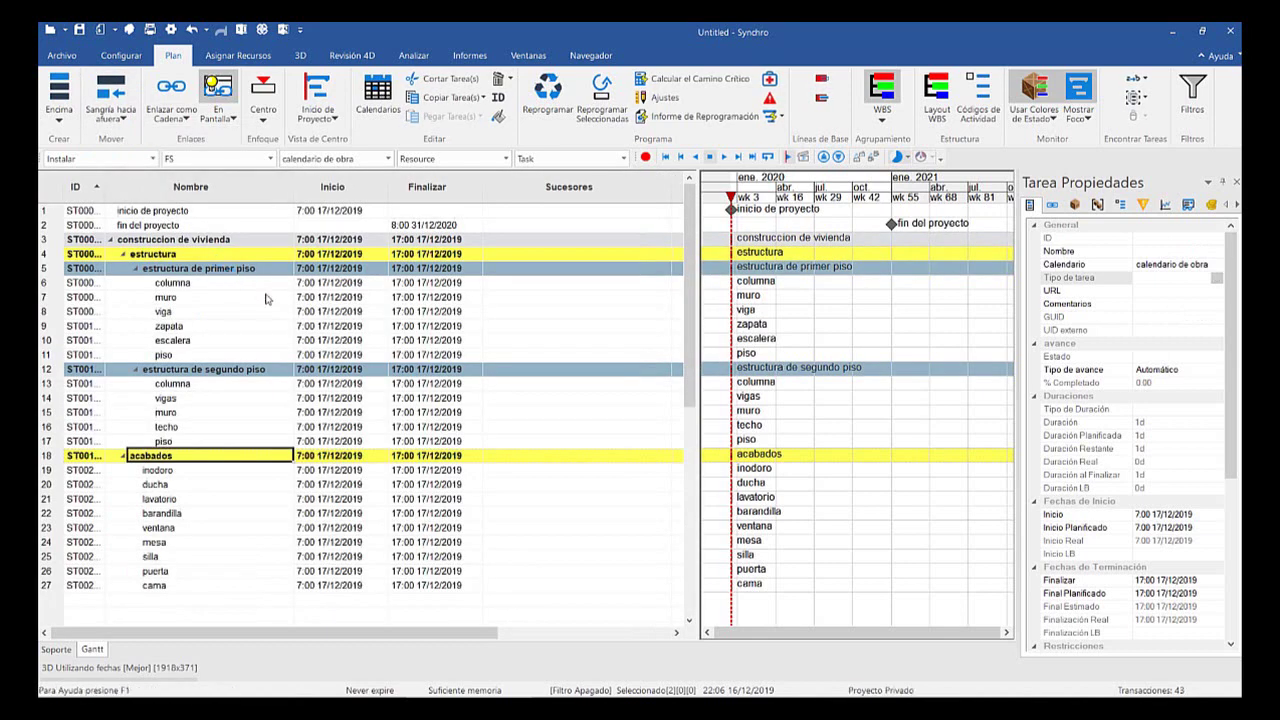
key("Down")
key("Down")
key("Down")
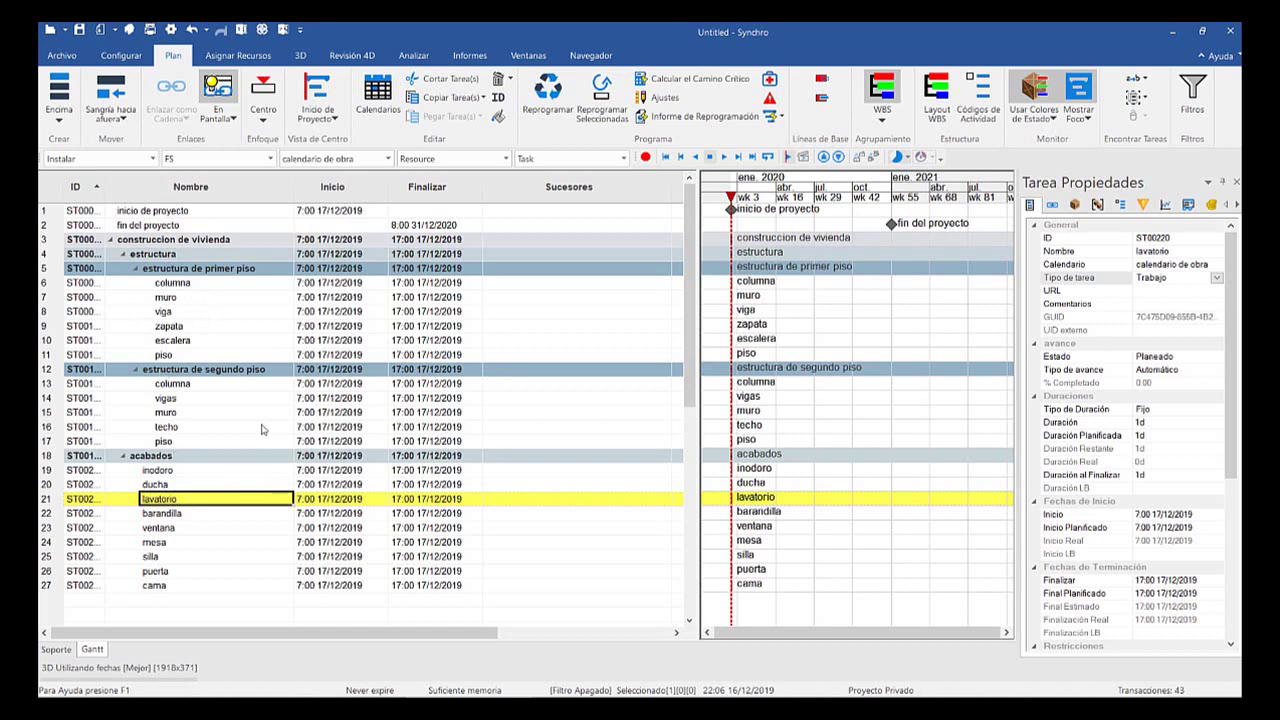
scroll(380, 510, "right", 1)
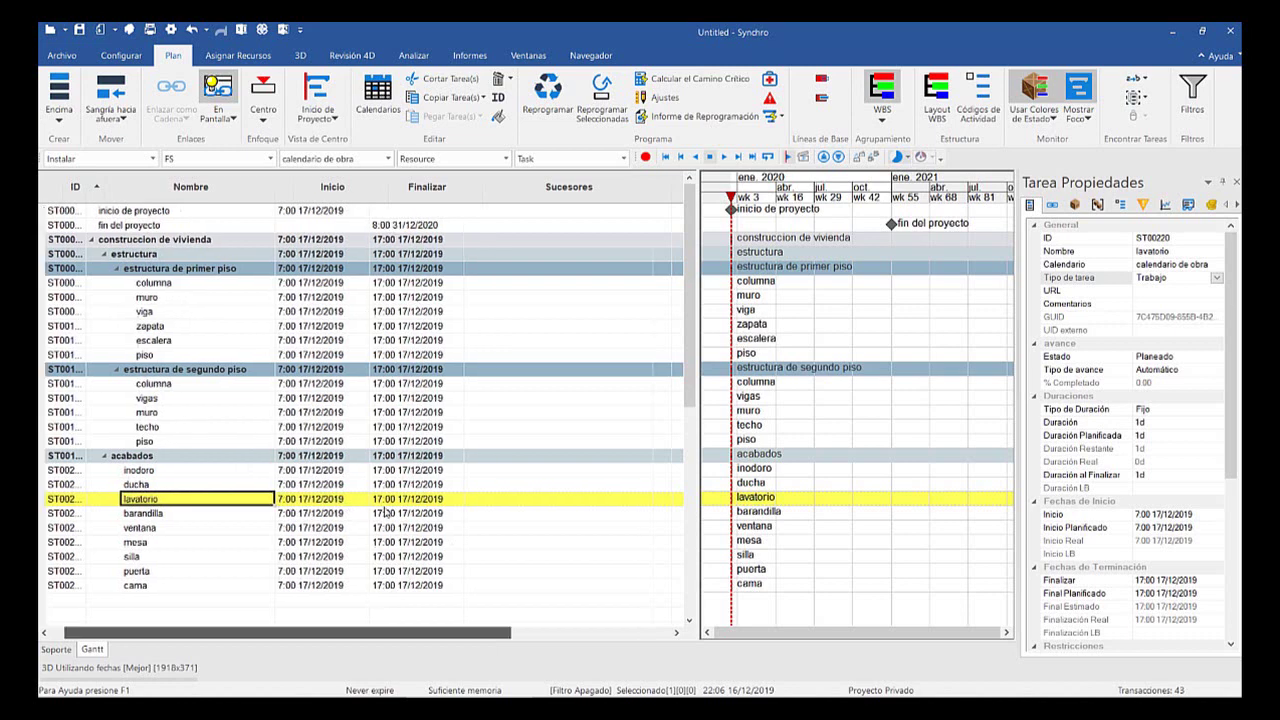
scroll(385, 512, "right", 5)
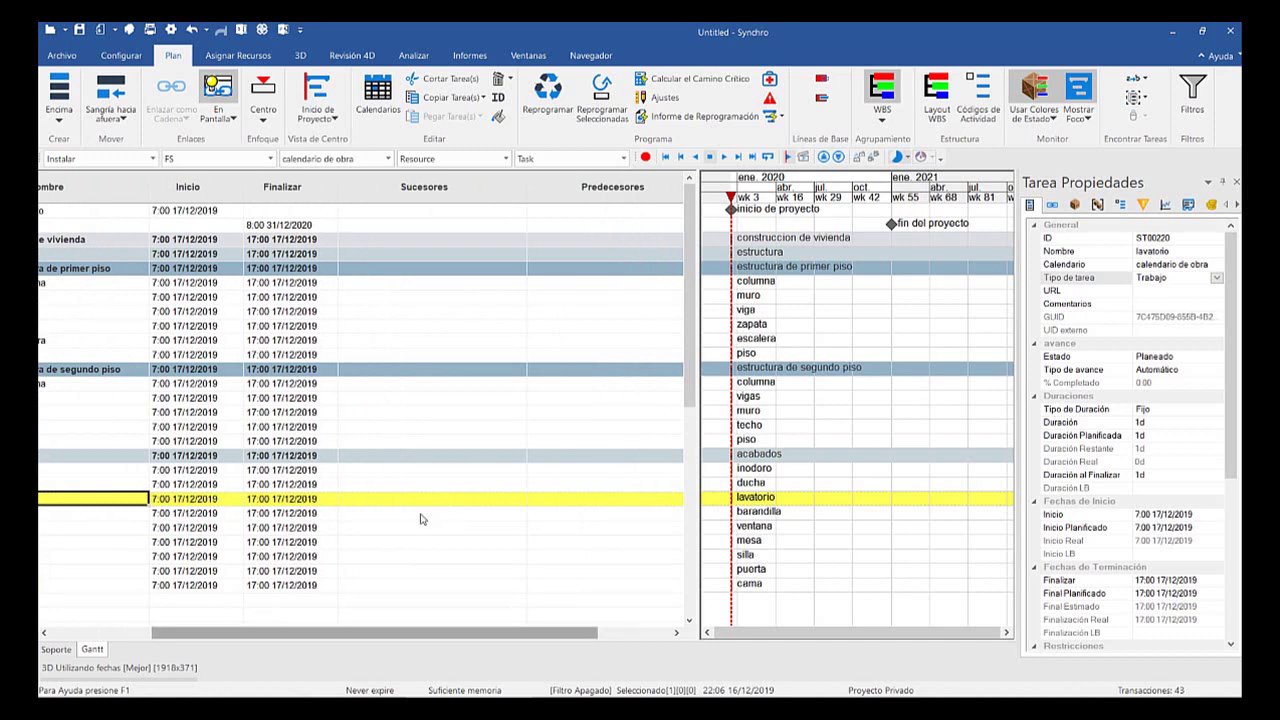
Minimize Synchro and move the desktop folders "Nueva carpeta (2)", "synchro pro" and "synchro_programacion de obras" to new spots
scroll(425, 515, "left", 3)
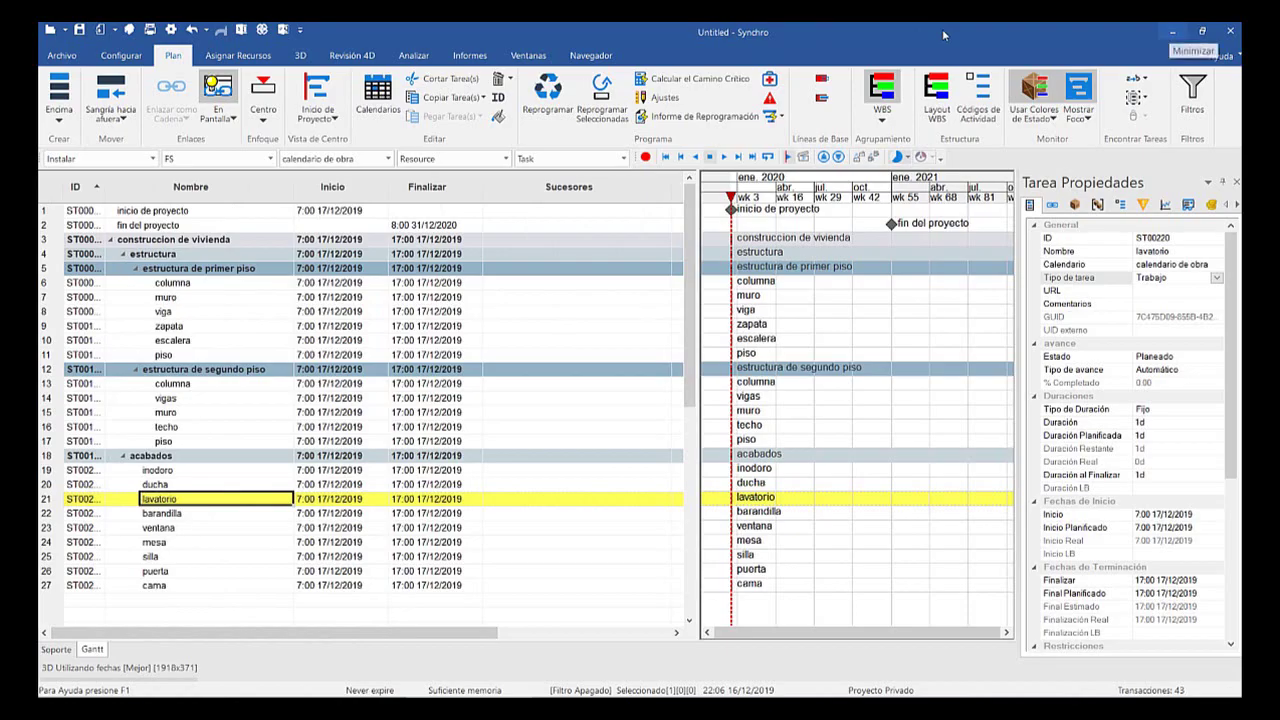
left_click(1172, 31)
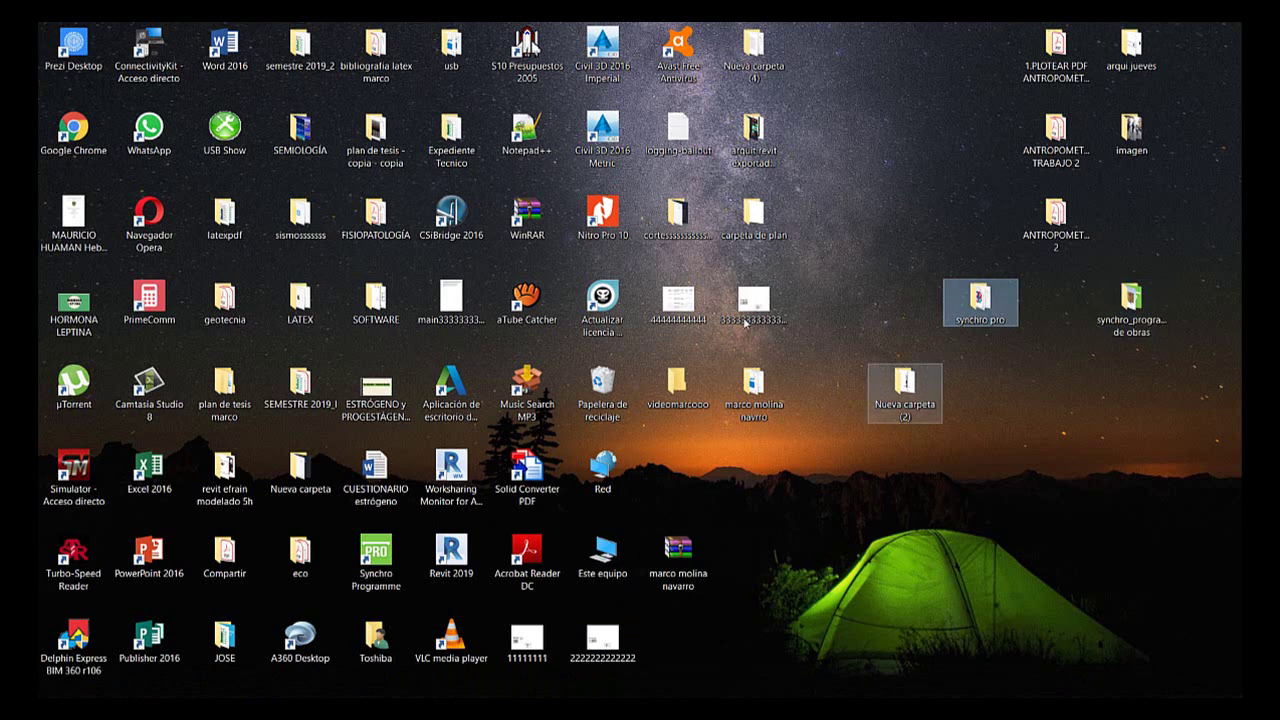
left_click_drag(905, 385, 842, 304)
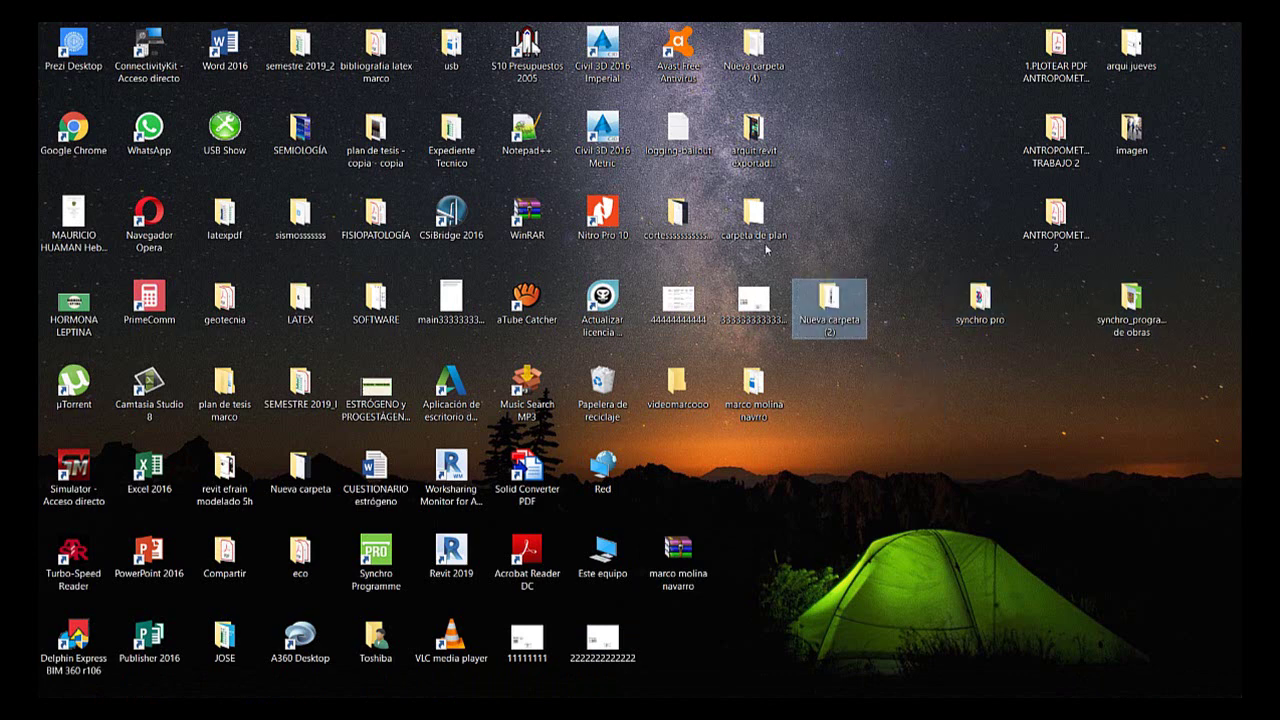
left_click_drag(980, 303, 908, 314)
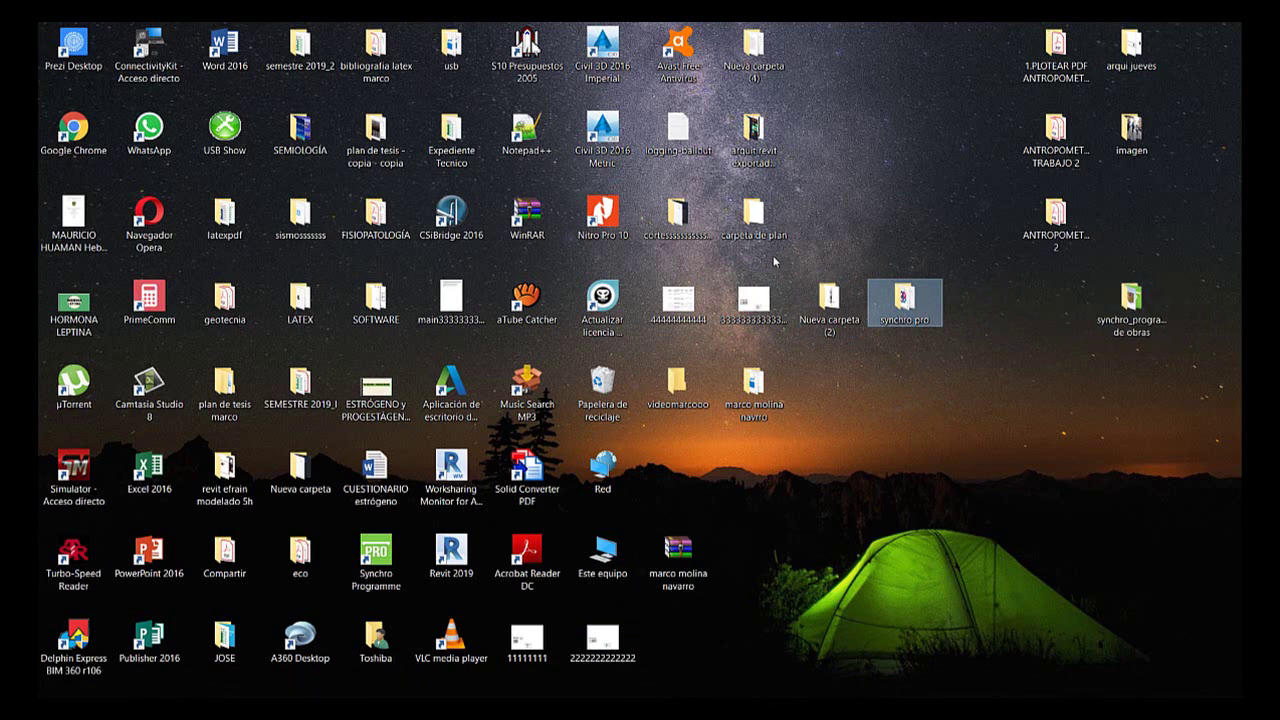
left_click_drag(1131, 310, 1056, 310)
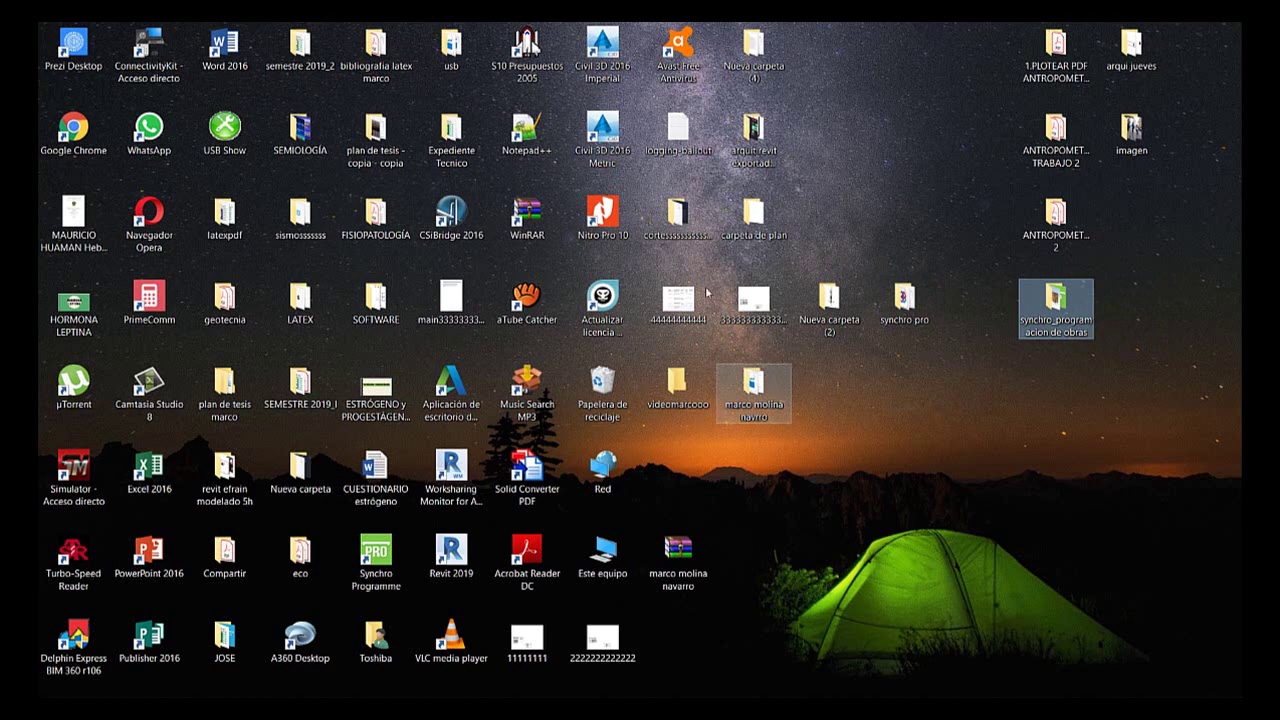
Check the files inside the desktop folder "synchro pro" and close it
key("Left")
key("Return")
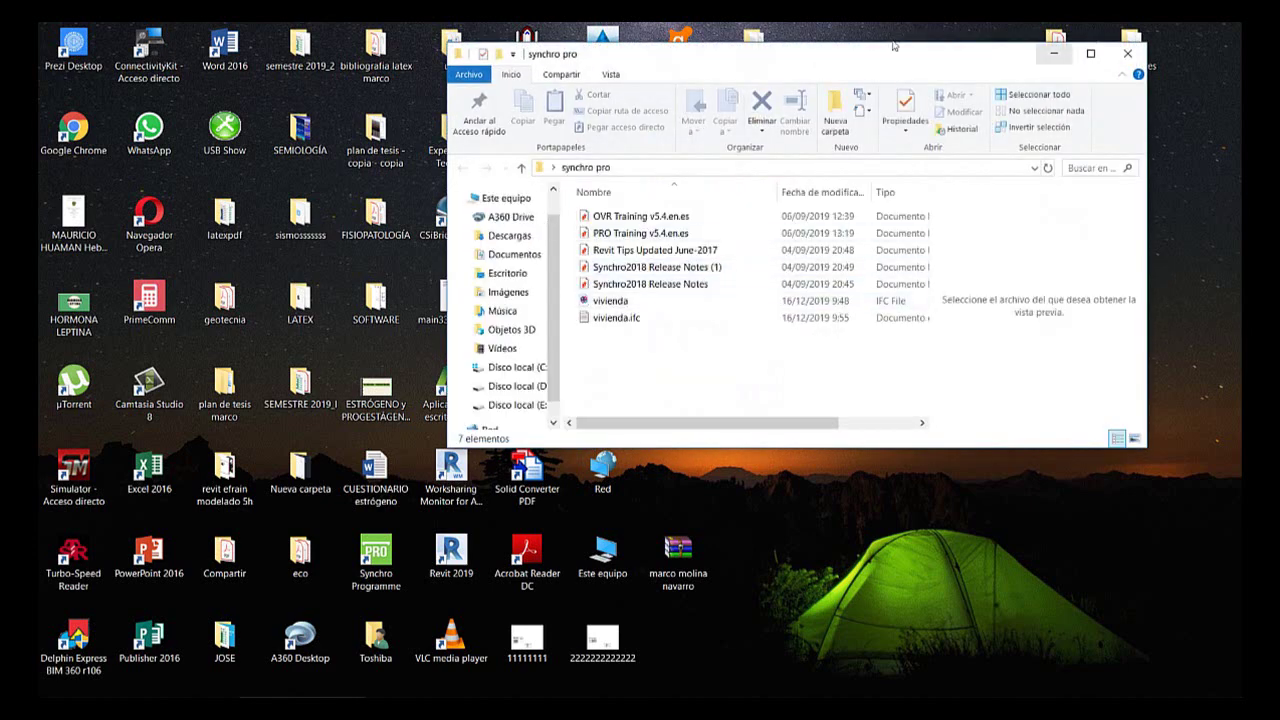
left_click(1127, 53)
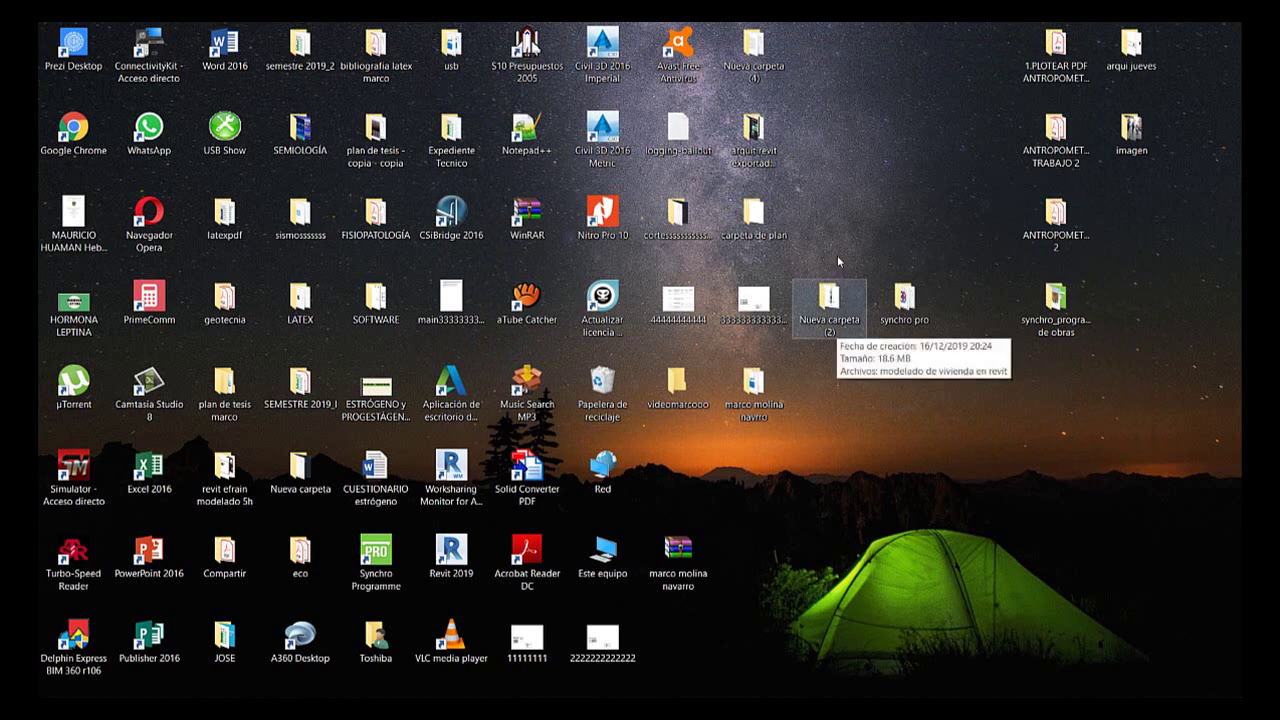
Open the Revit model "modelado de vivienda en revit" from the desktop folder "Nueva carpeta (2)" and close the folder window
key("Right")
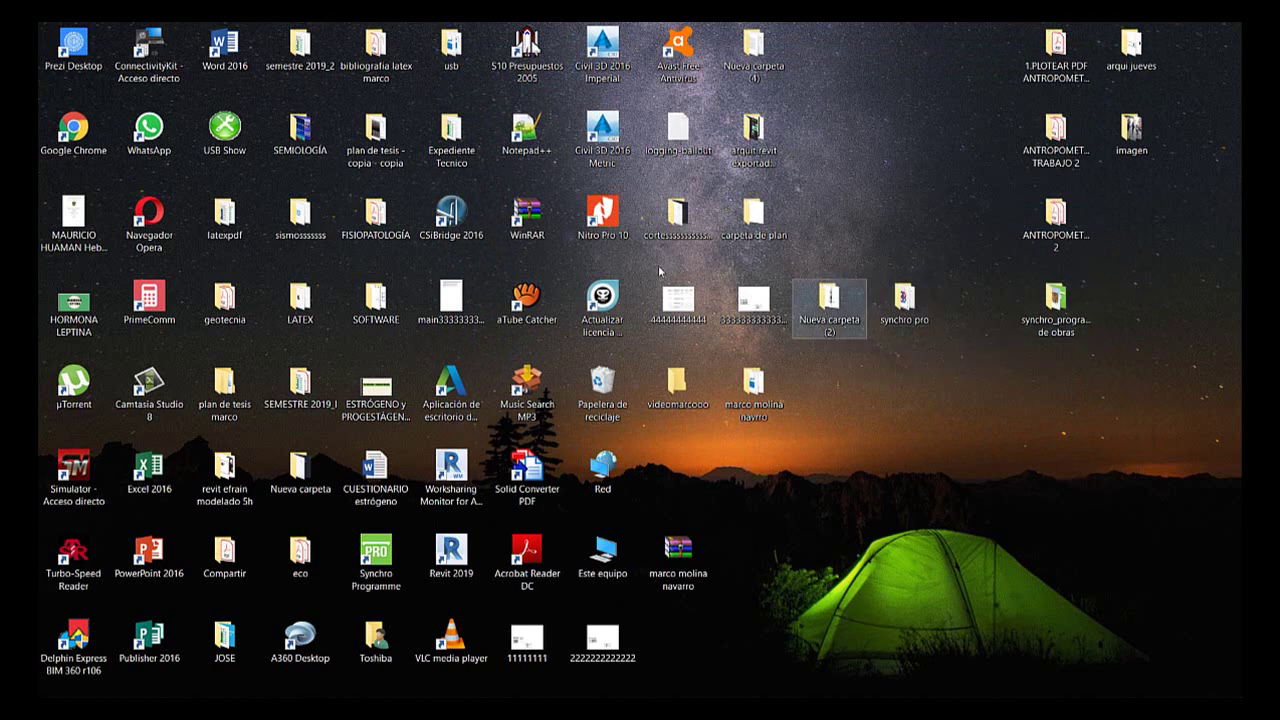
key("Return")
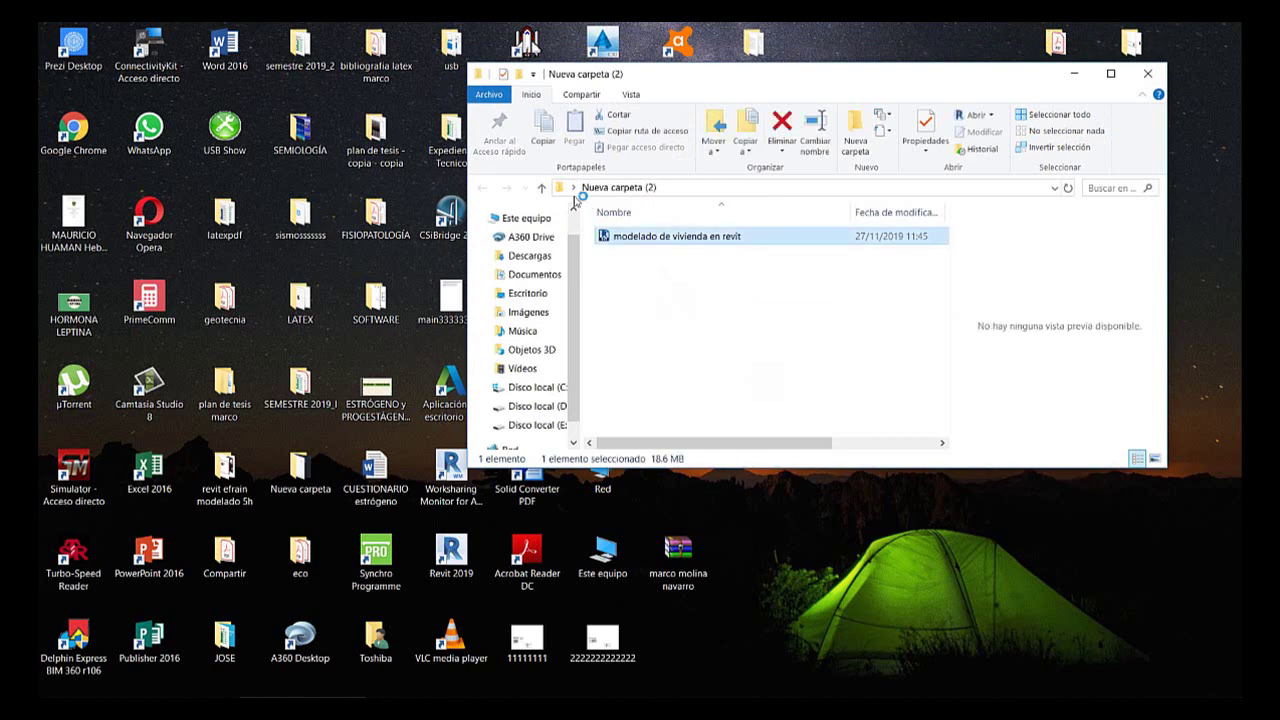
key("alt+F4")
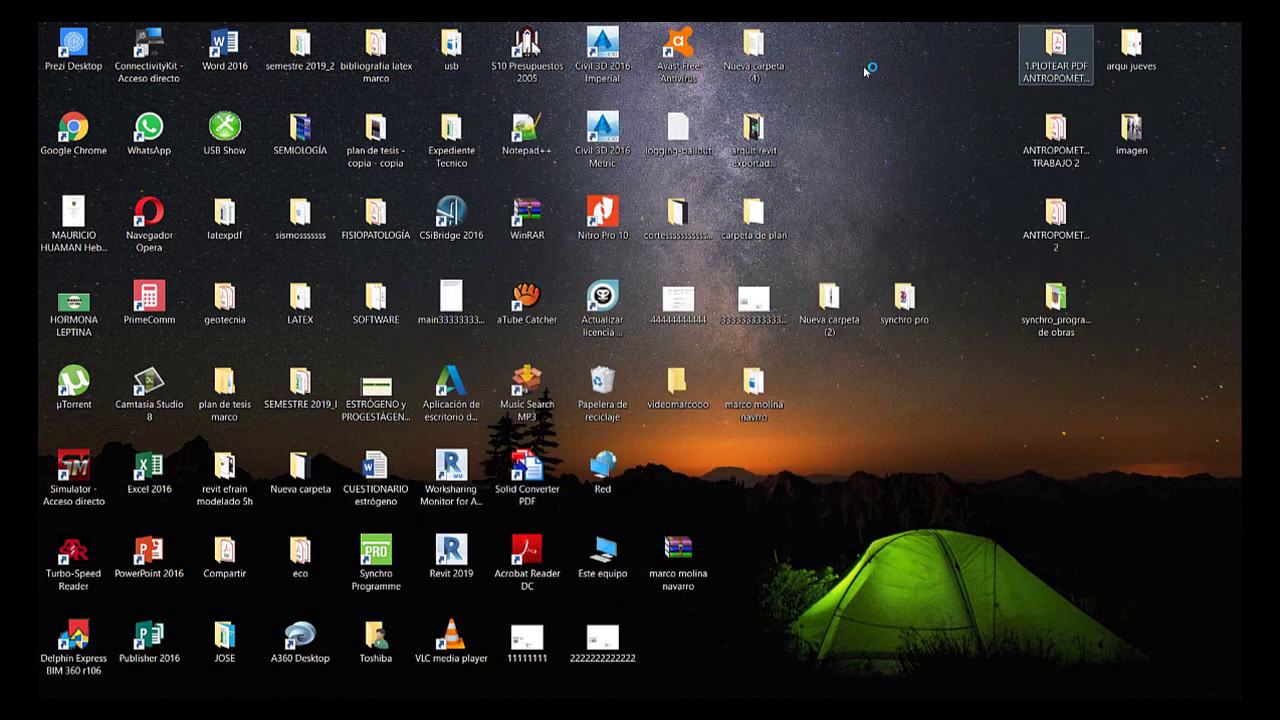
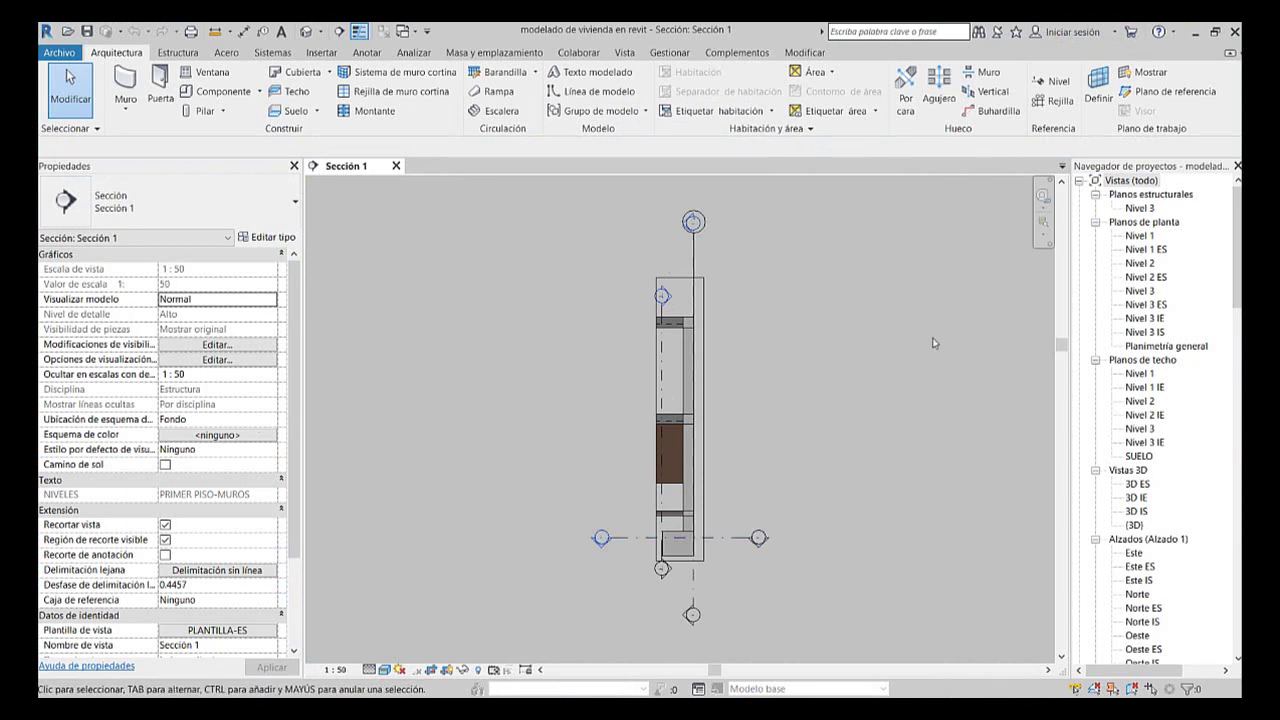
Open the default 3D view of the house model and frame the two-storey house from its front corner
key("3")
key("d")
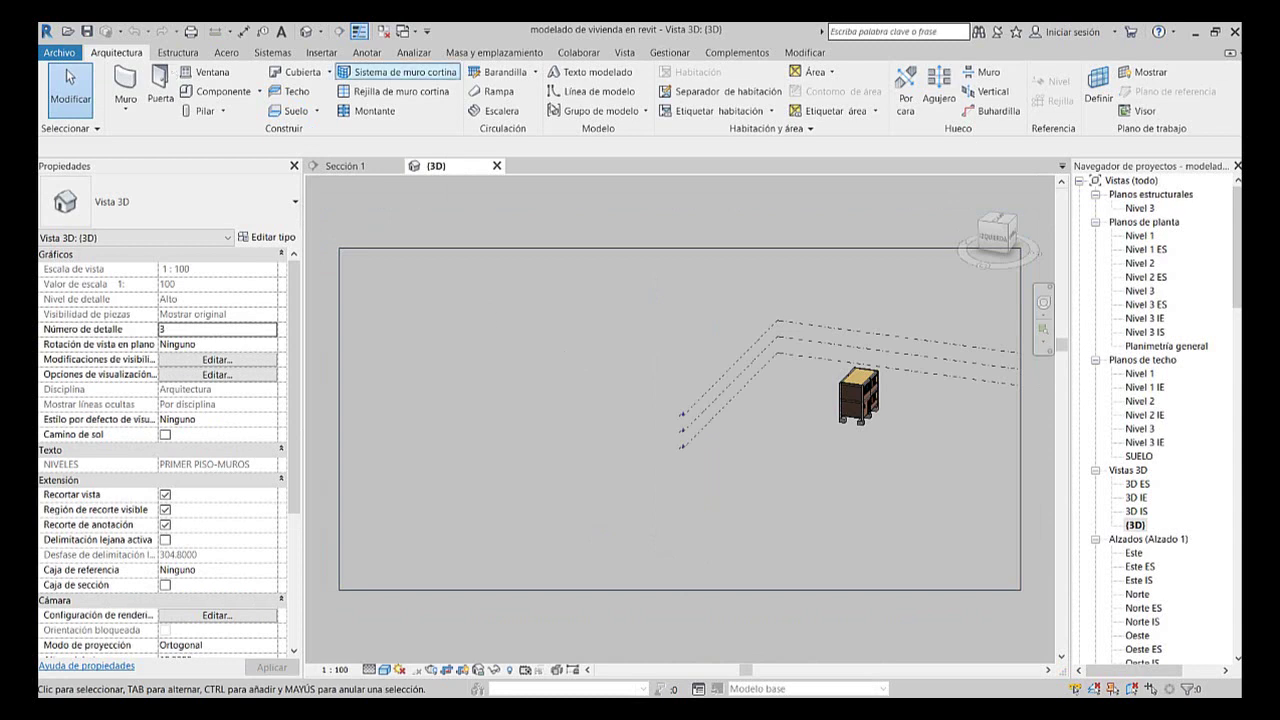
scroll(780, 328, "up", 4)
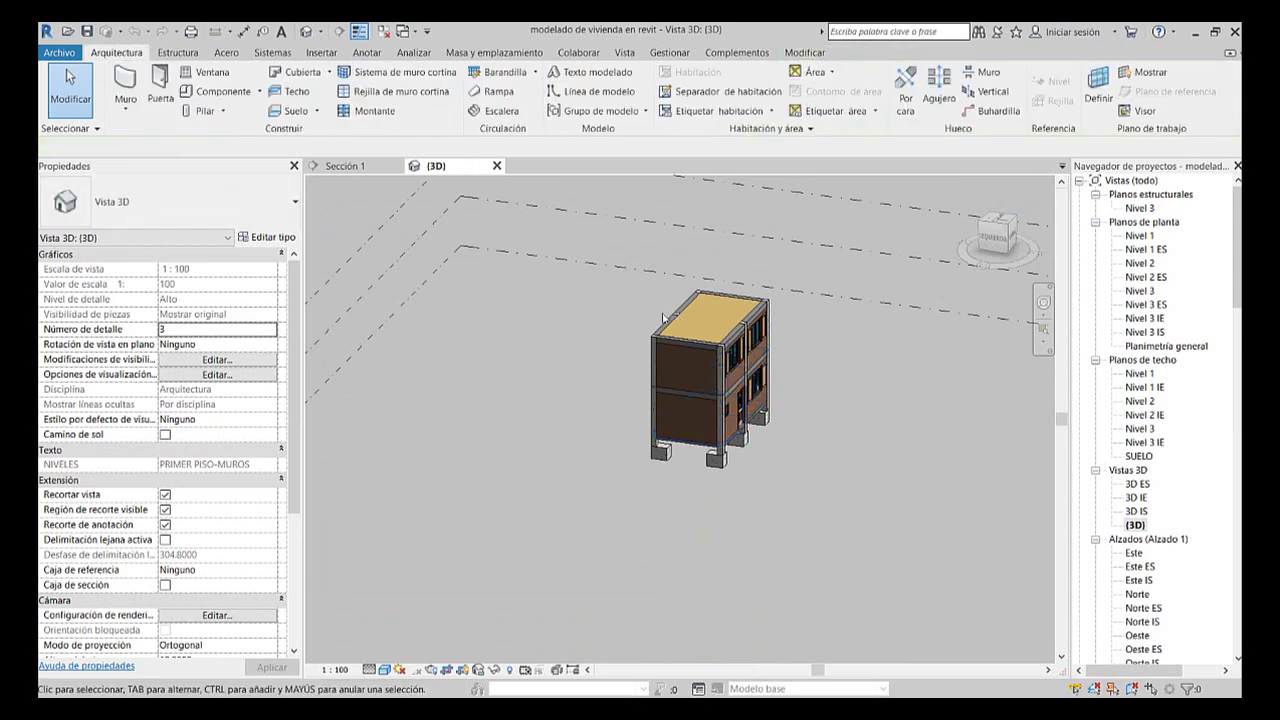
middle_click_drag(645, 318, 676, 347, "shift")
scroll(737, 354, "up", 5)
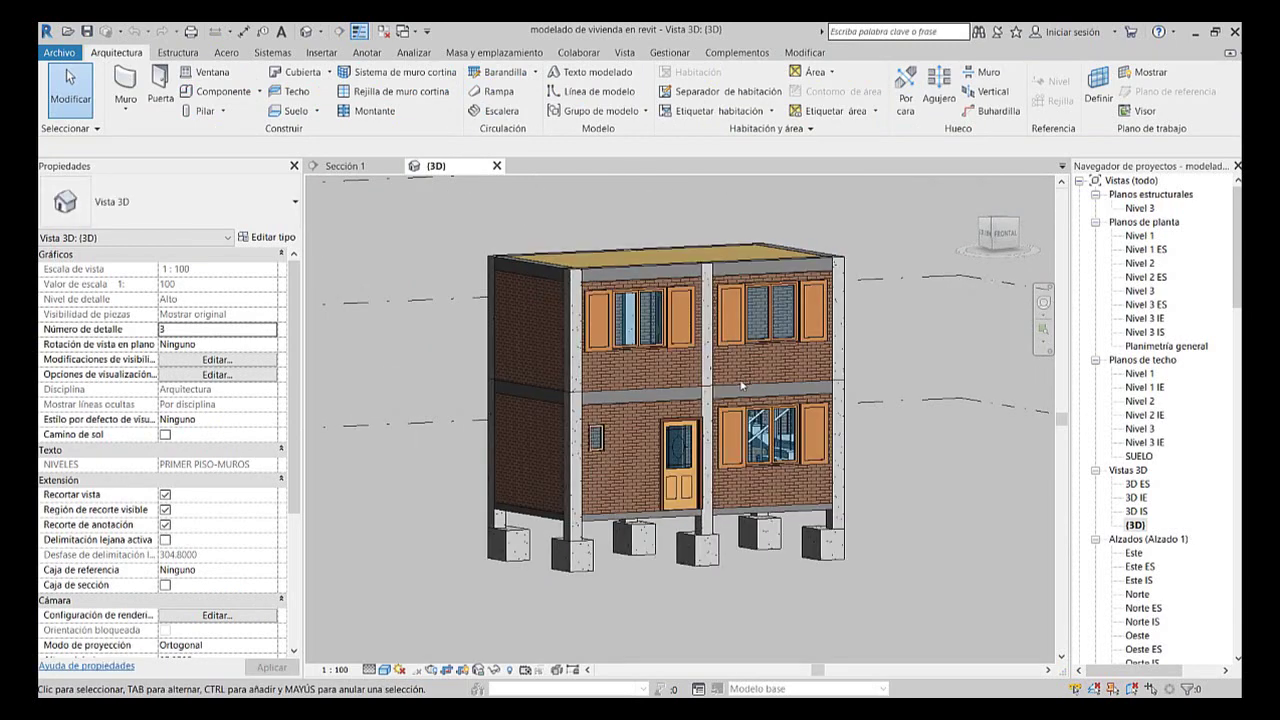
middle_click_drag(726, 402, 765, 404, "shift")
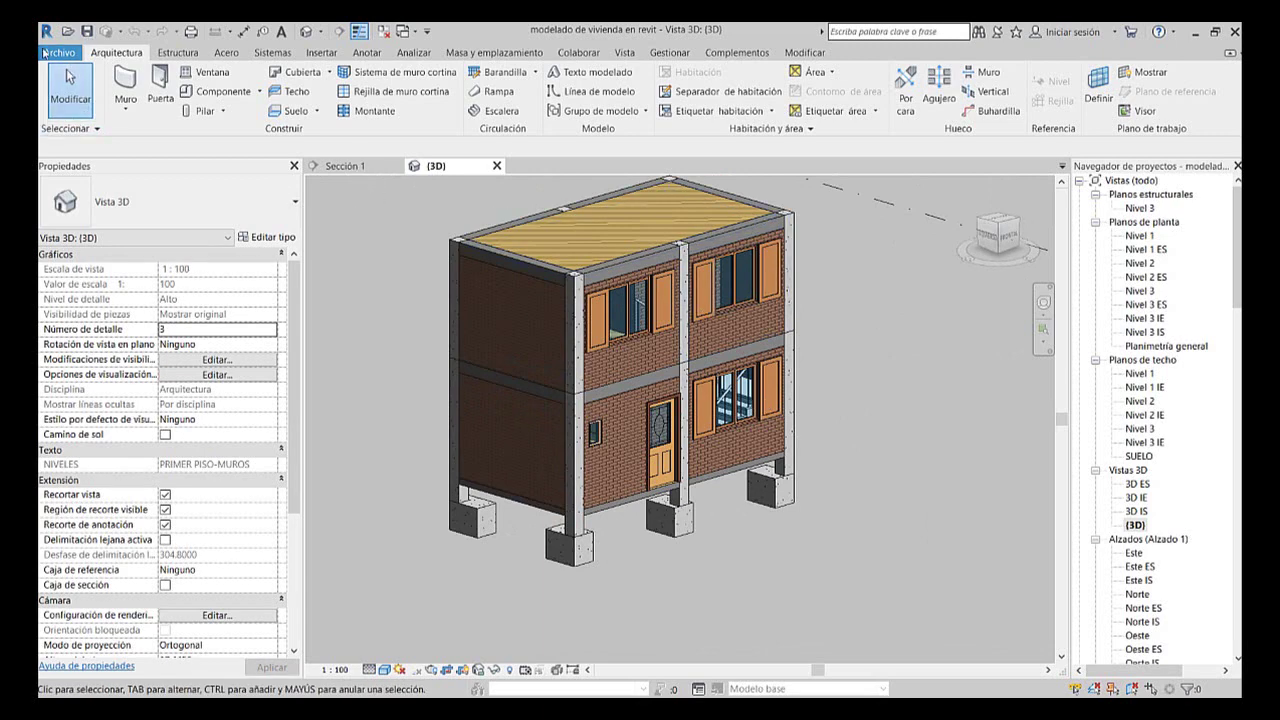
Export the house model to IFC as "modelado de vivienda en revit ifc" in the folder "Nueva carpeta (2)"
left_click(44, 51)
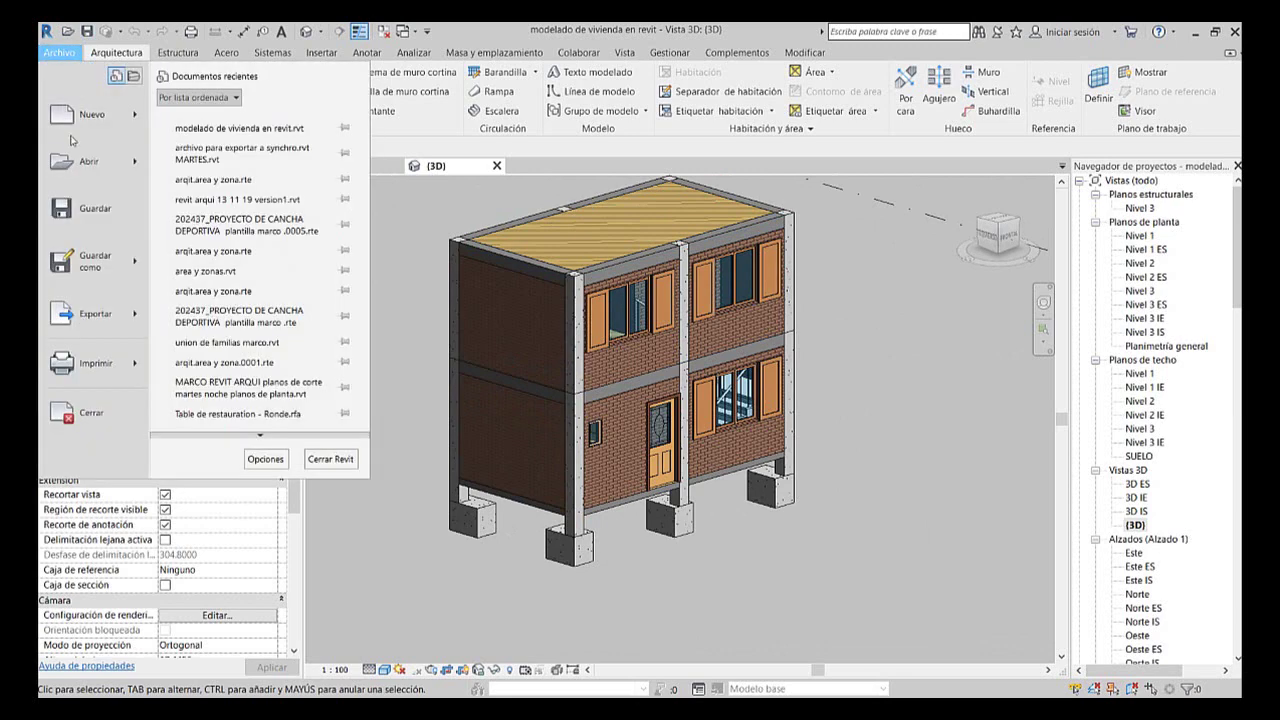
mouse_move(95, 313)
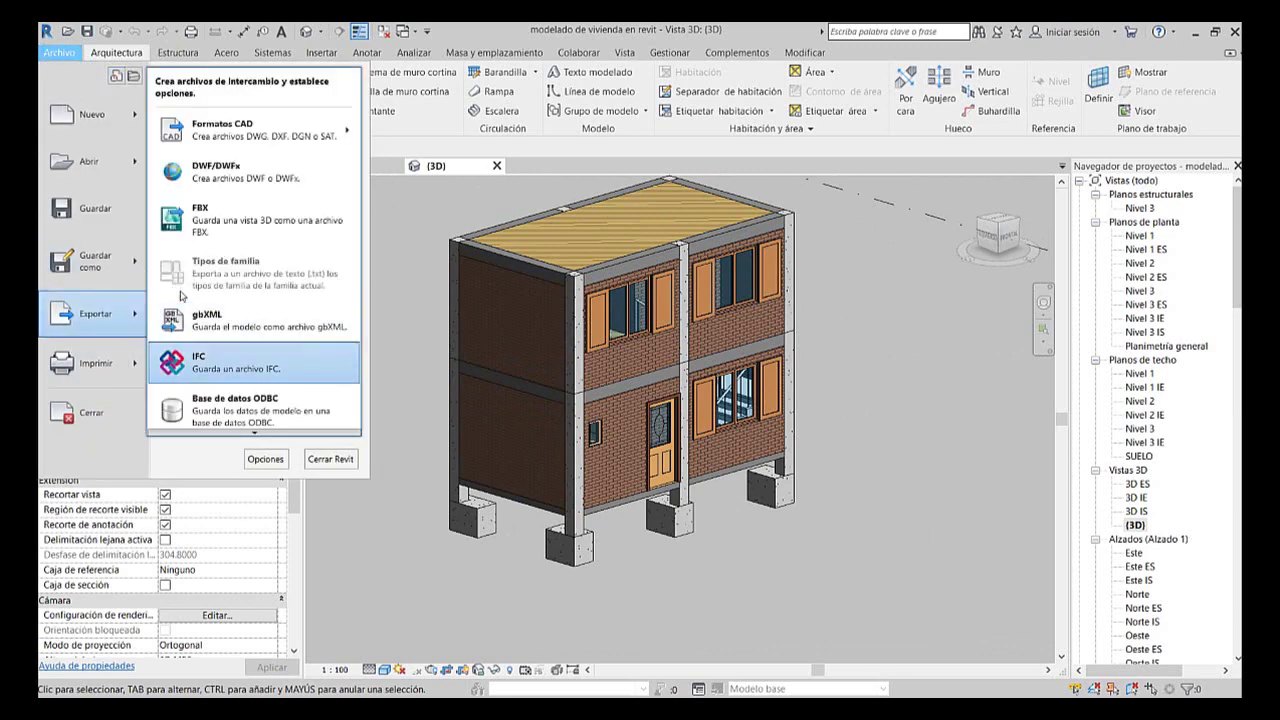
left_click(215, 362)
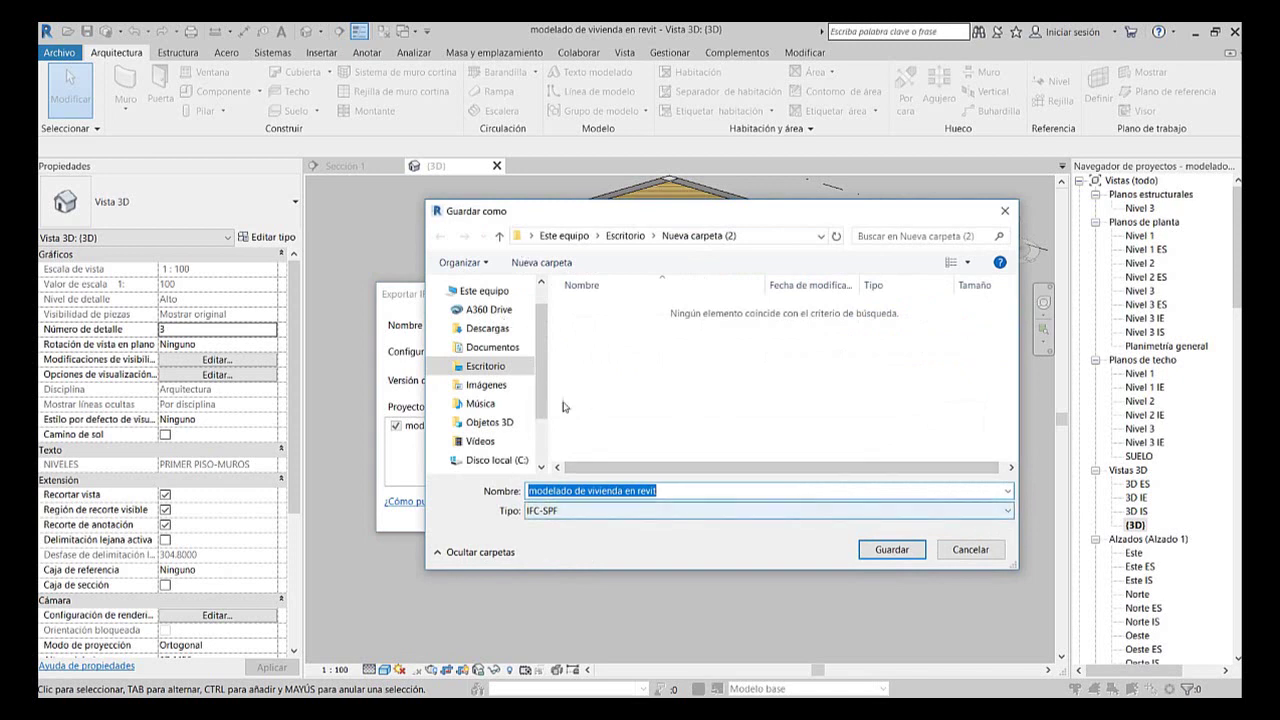
key("Right")
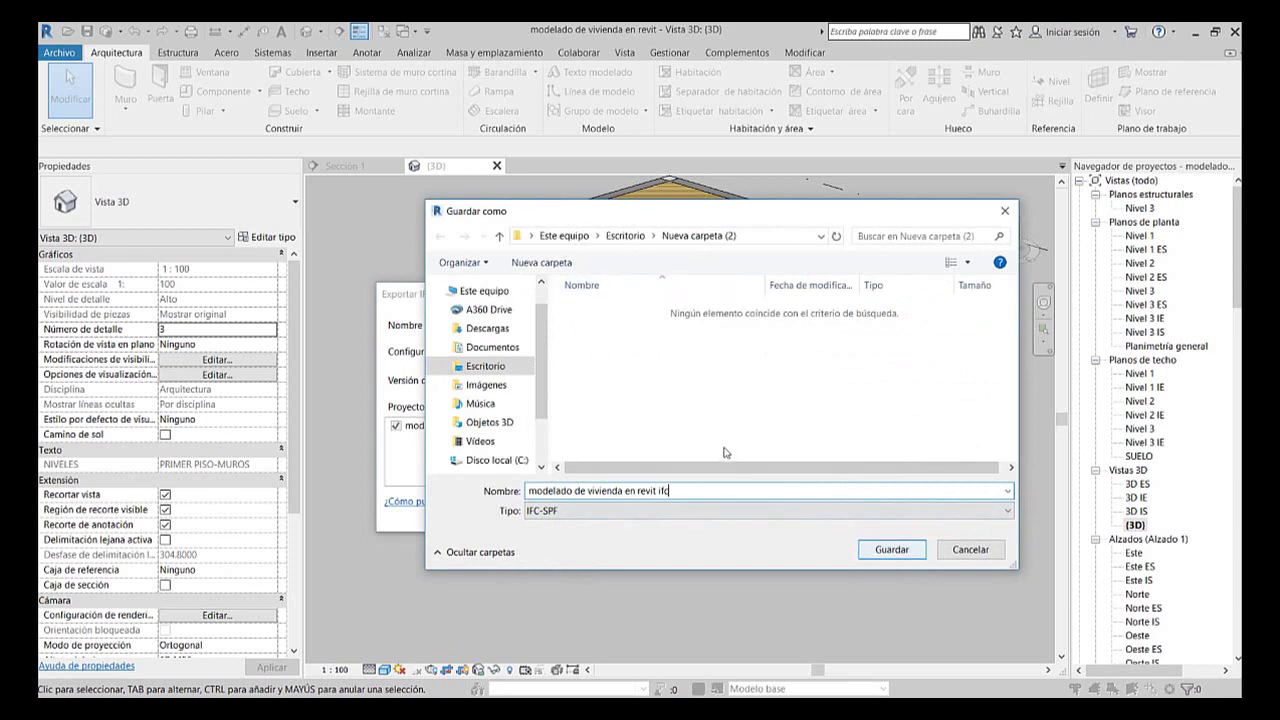
key("Return")
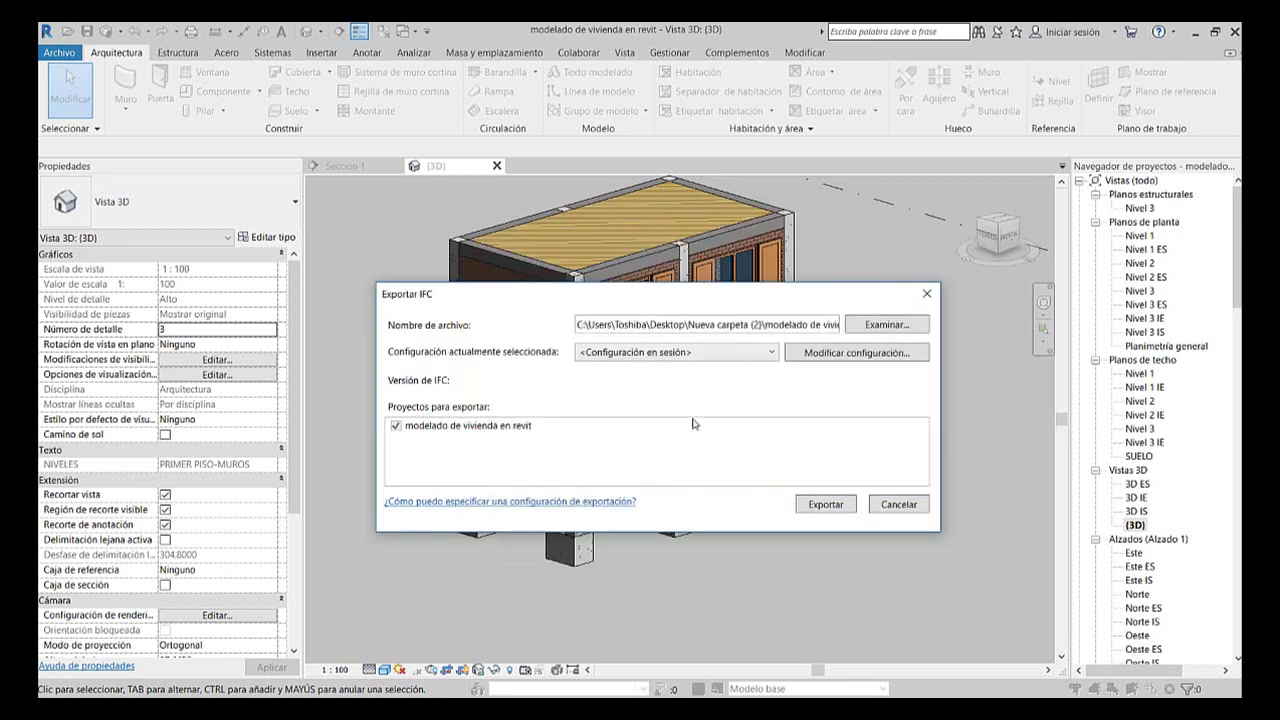
key("Return")
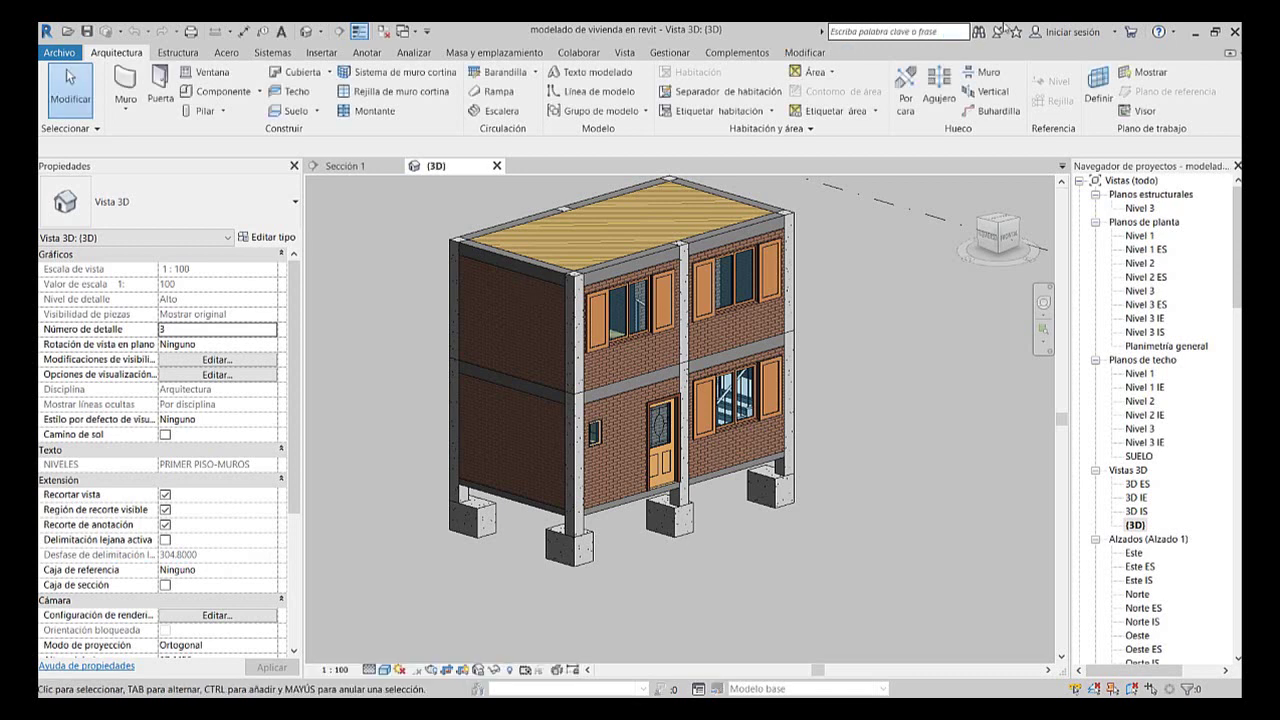
Minimize Revit and locate the exported IFC file in the desktop folder "Nueva carpeta (2)"
left_click(1187, 31)
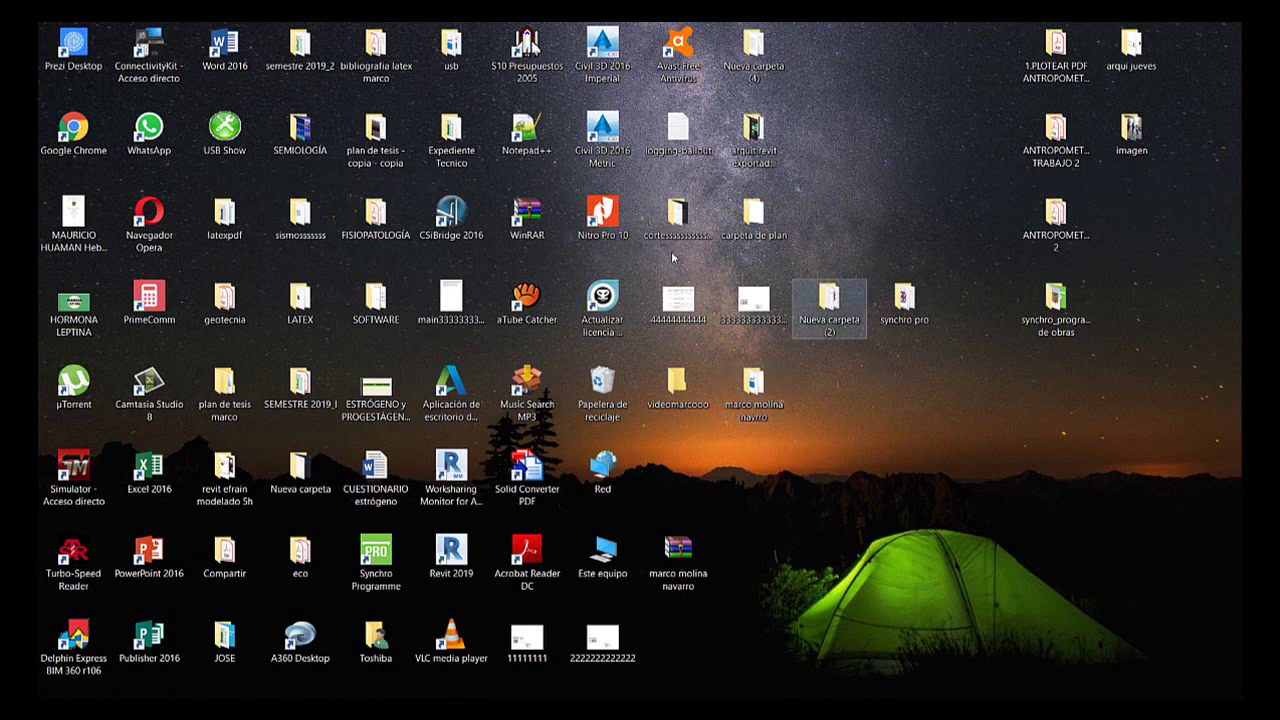
left_click_drag(829, 308, 878, 433)
left_click_drag(711, 358, 714, 360)
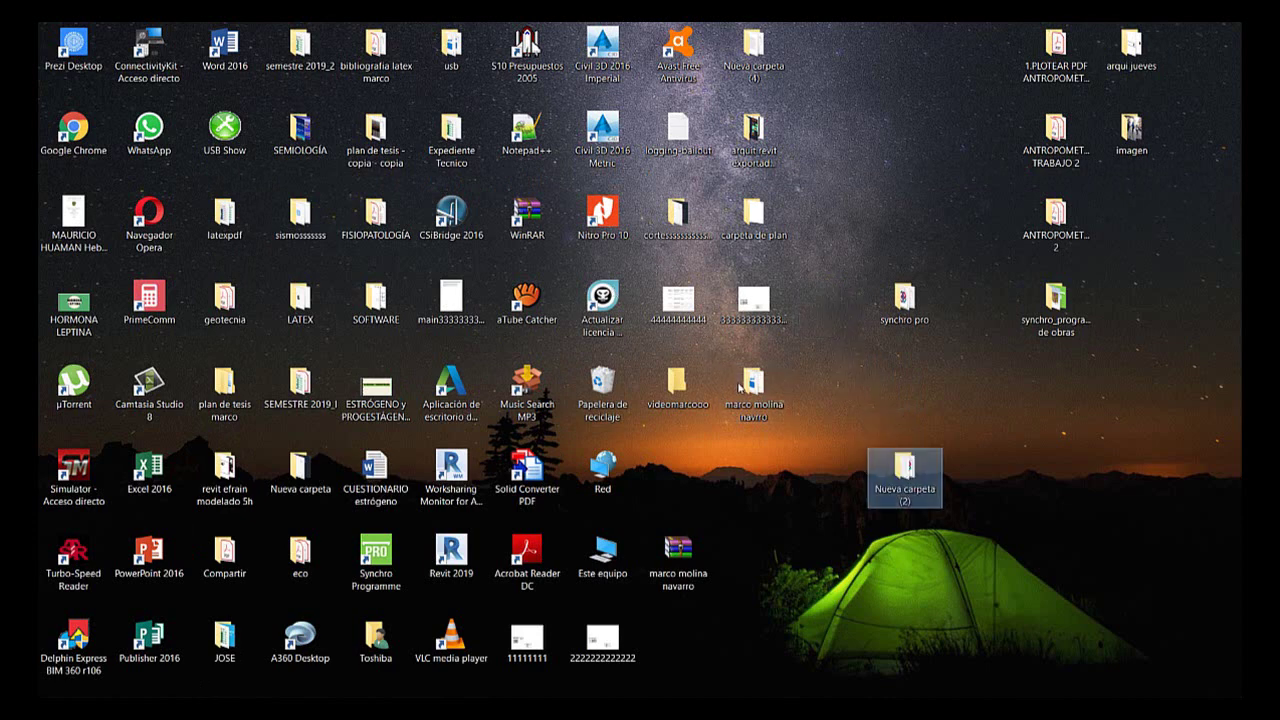
key("Return")
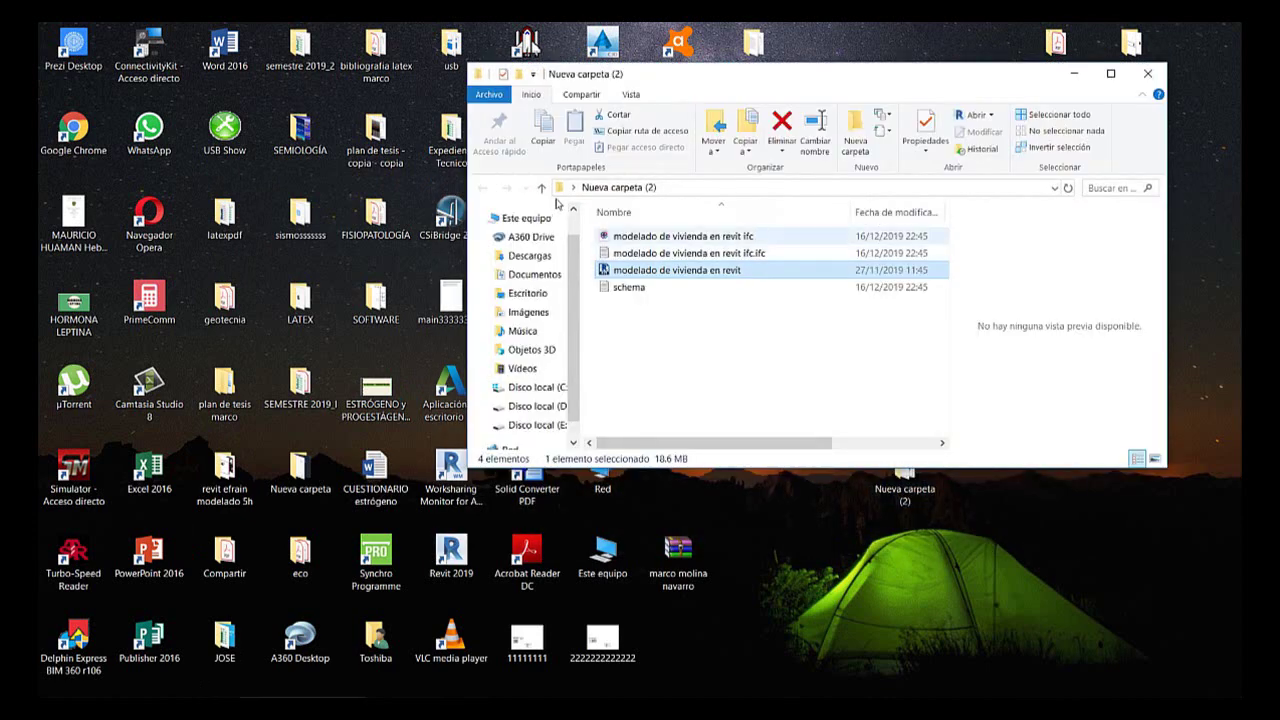
left_click(690, 236)
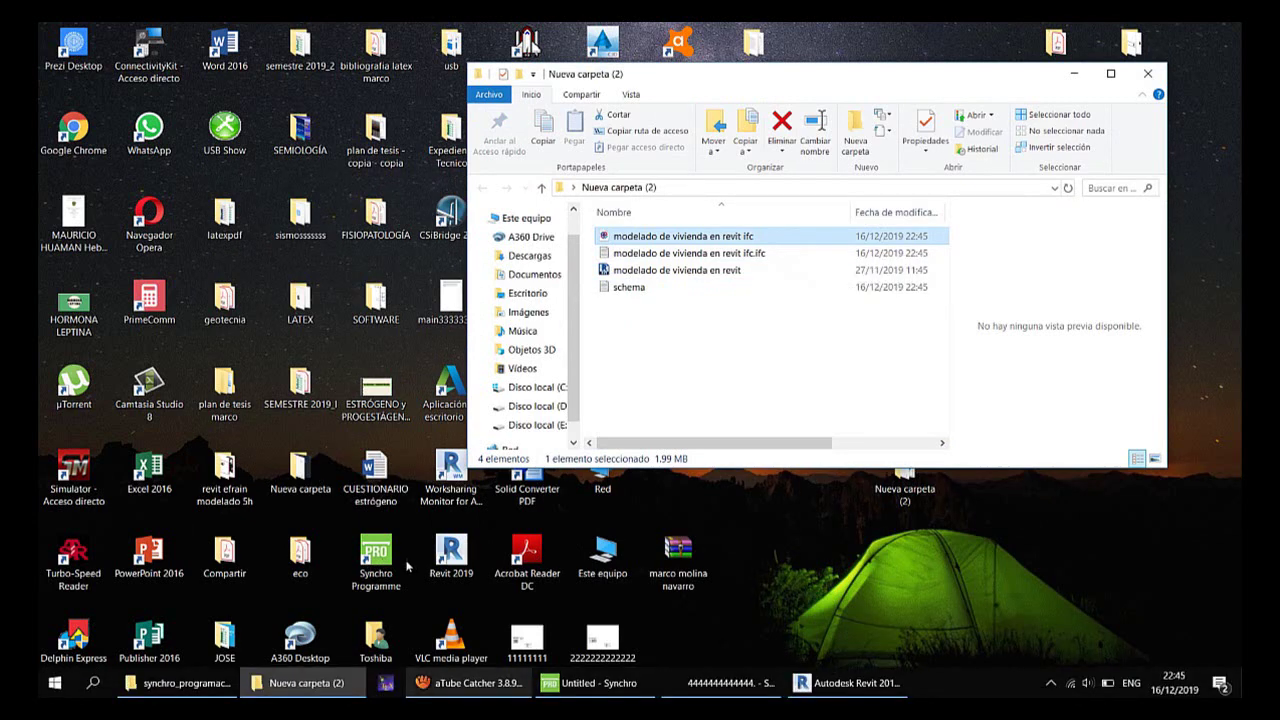
Switch back to the untitled Synchro project and widen the Gantt chart area beside the task table
left_click(498, 686)
left_click(498, 686)
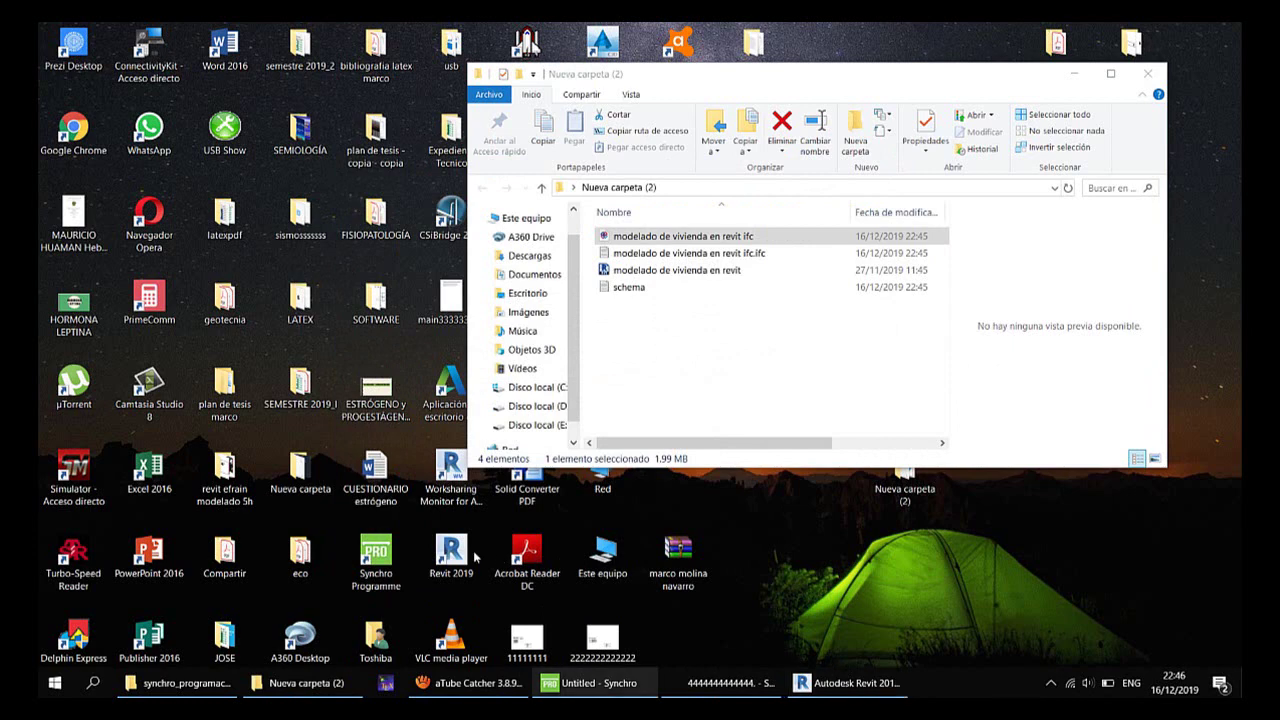
left_click(586, 684)
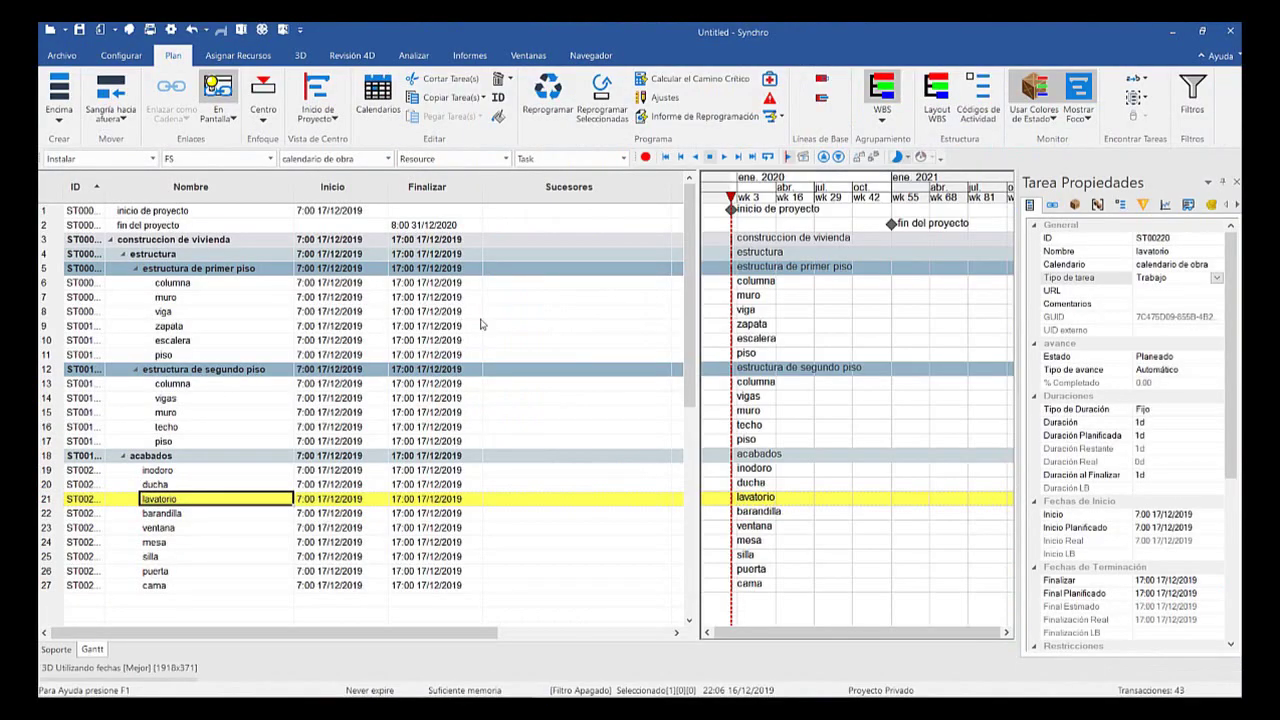
left_click_drag(697, 300, 590, 300)
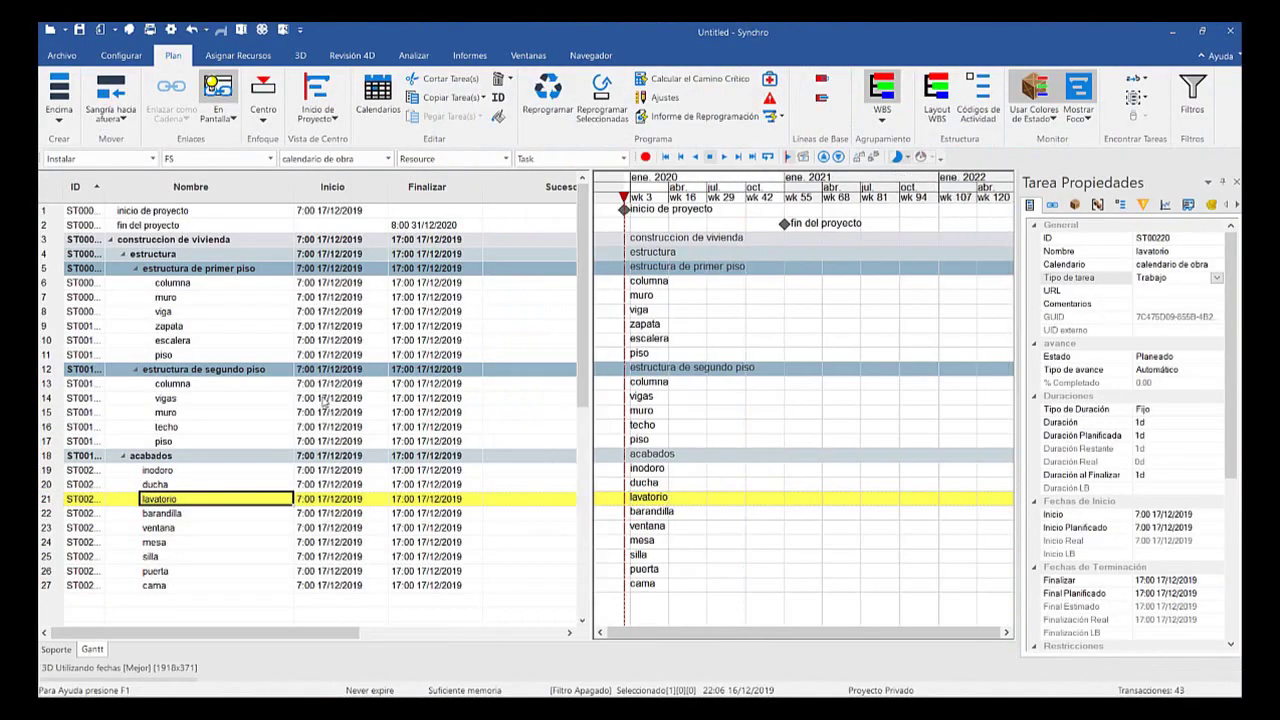
Import the IFC file "modelado de vivienda en revit ifc" from "Nueva carpeta (2)" into the project and finish the import wizard
left_click(64, 56)
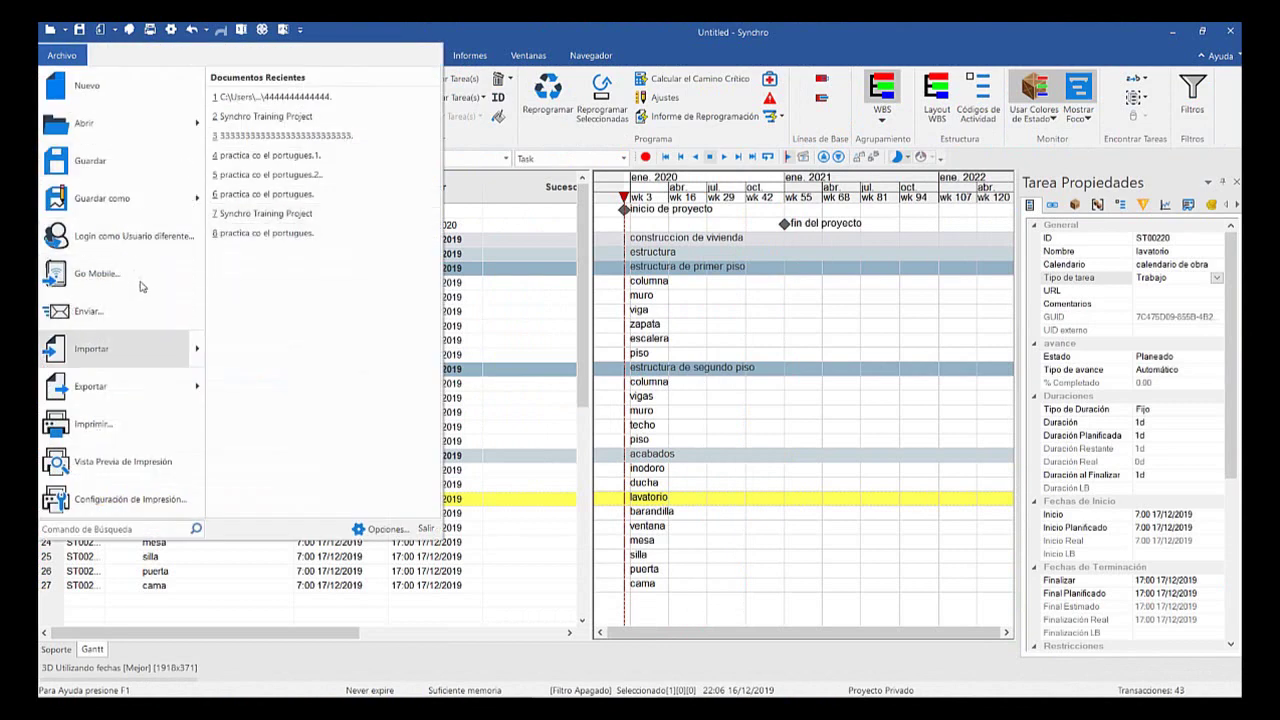
mouse_move(166, 345)
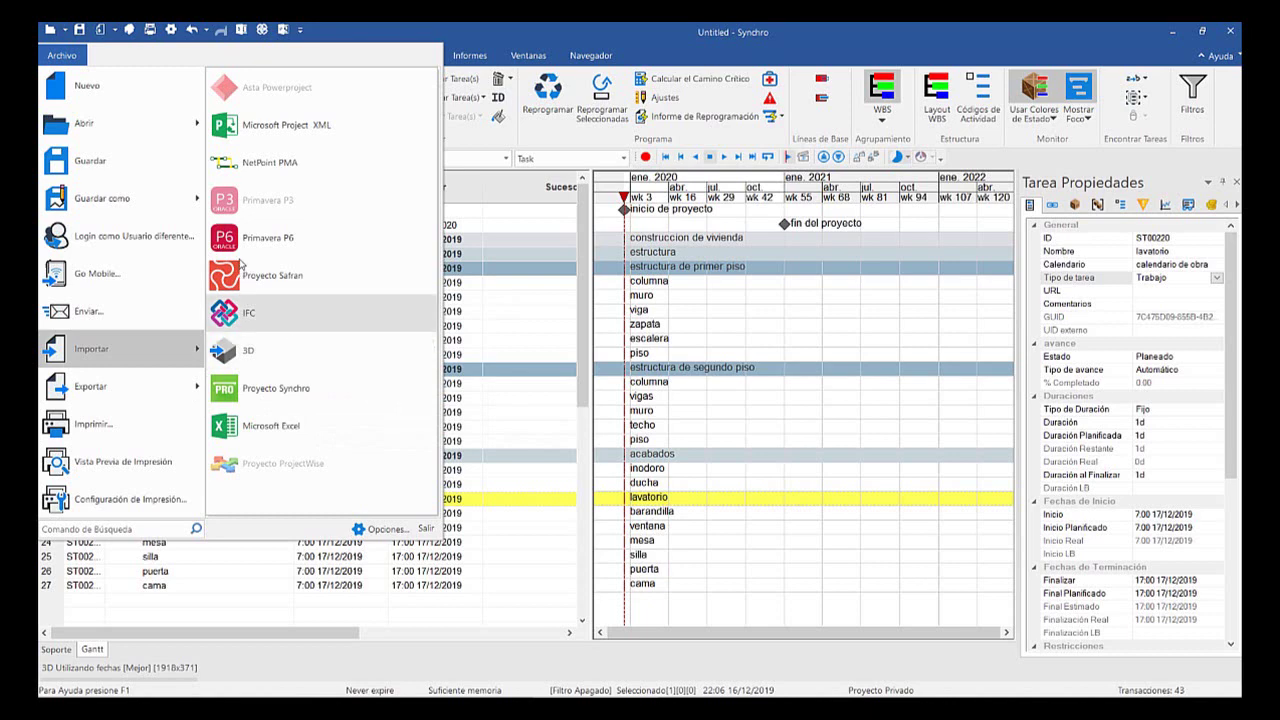
key("Escape")
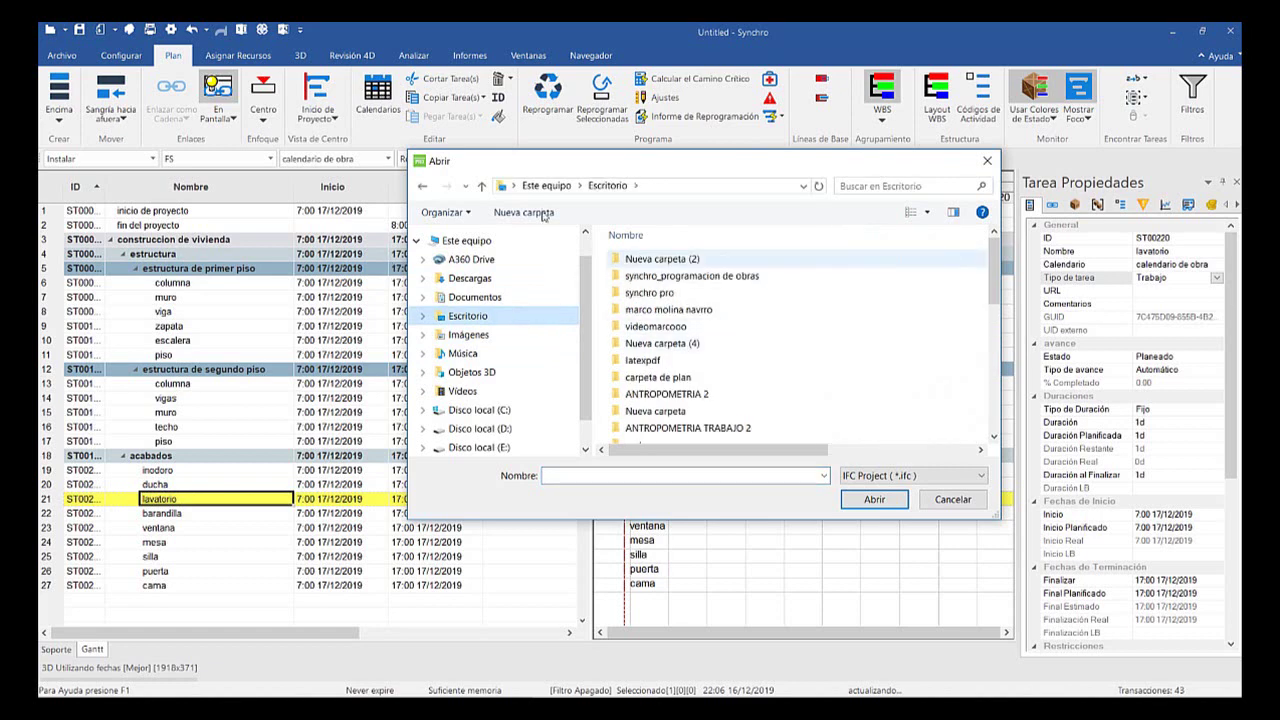
double_click(662, 259)
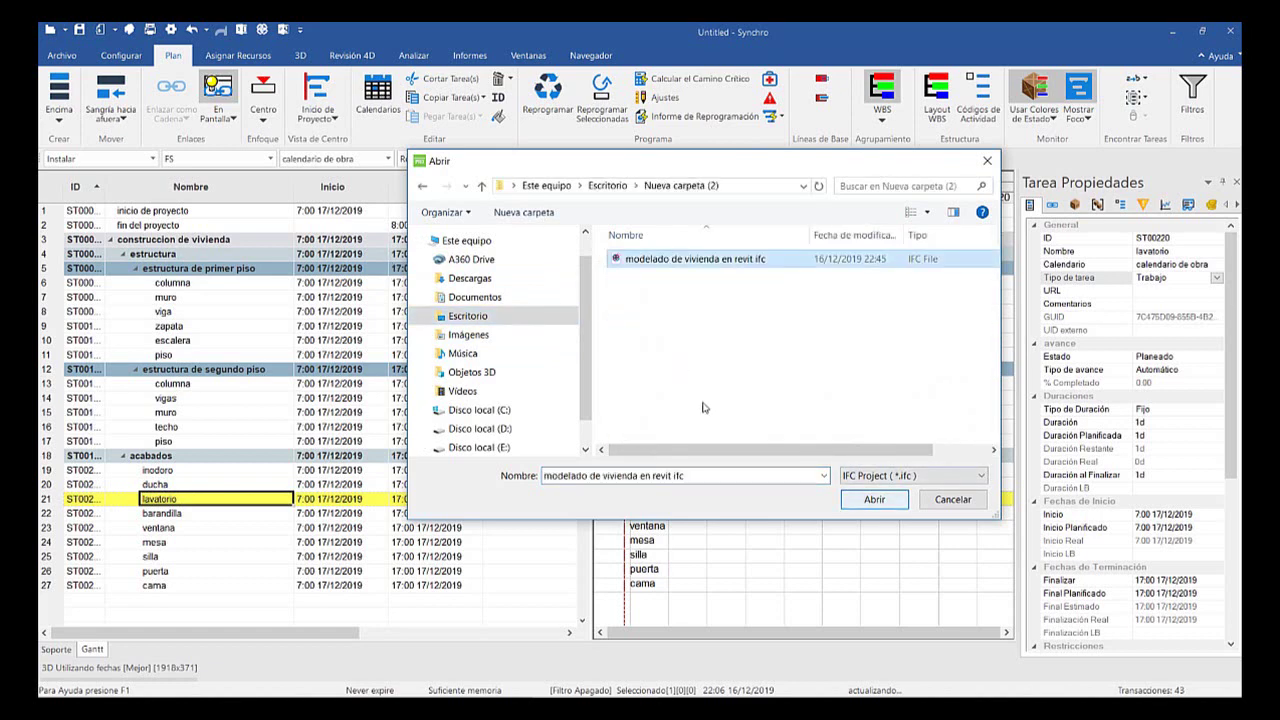
key("Return")
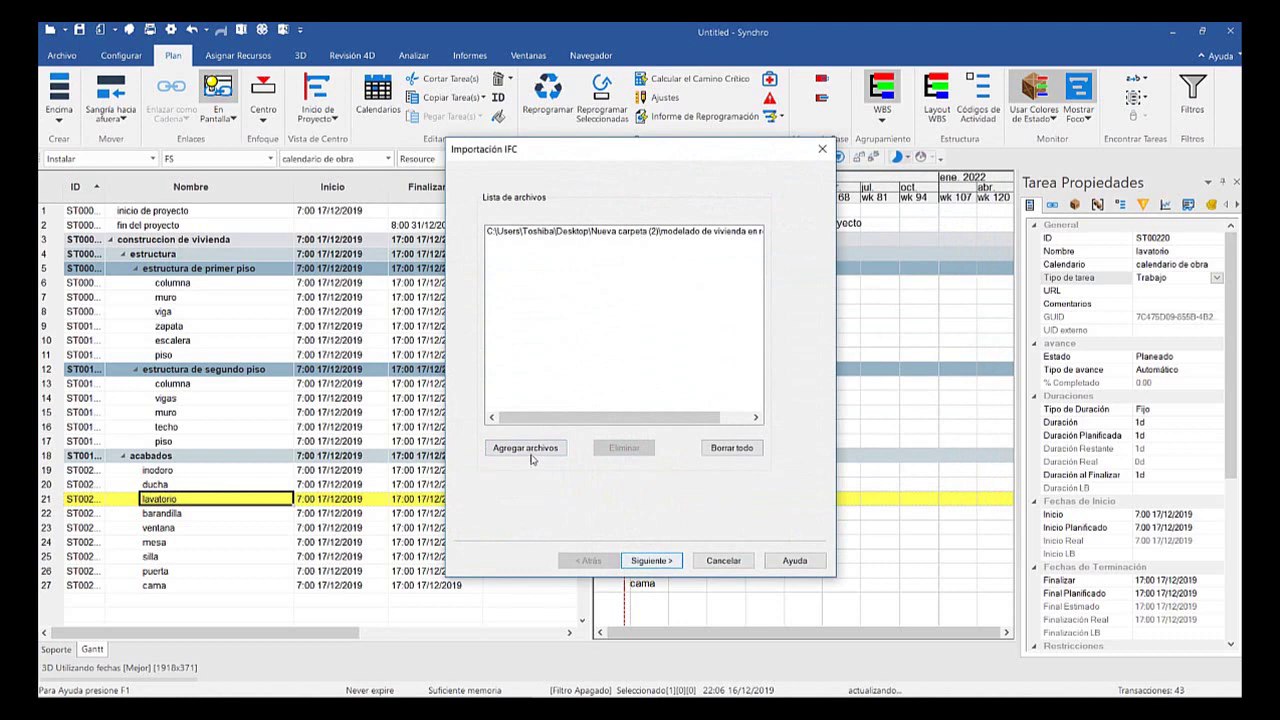
key("Return")
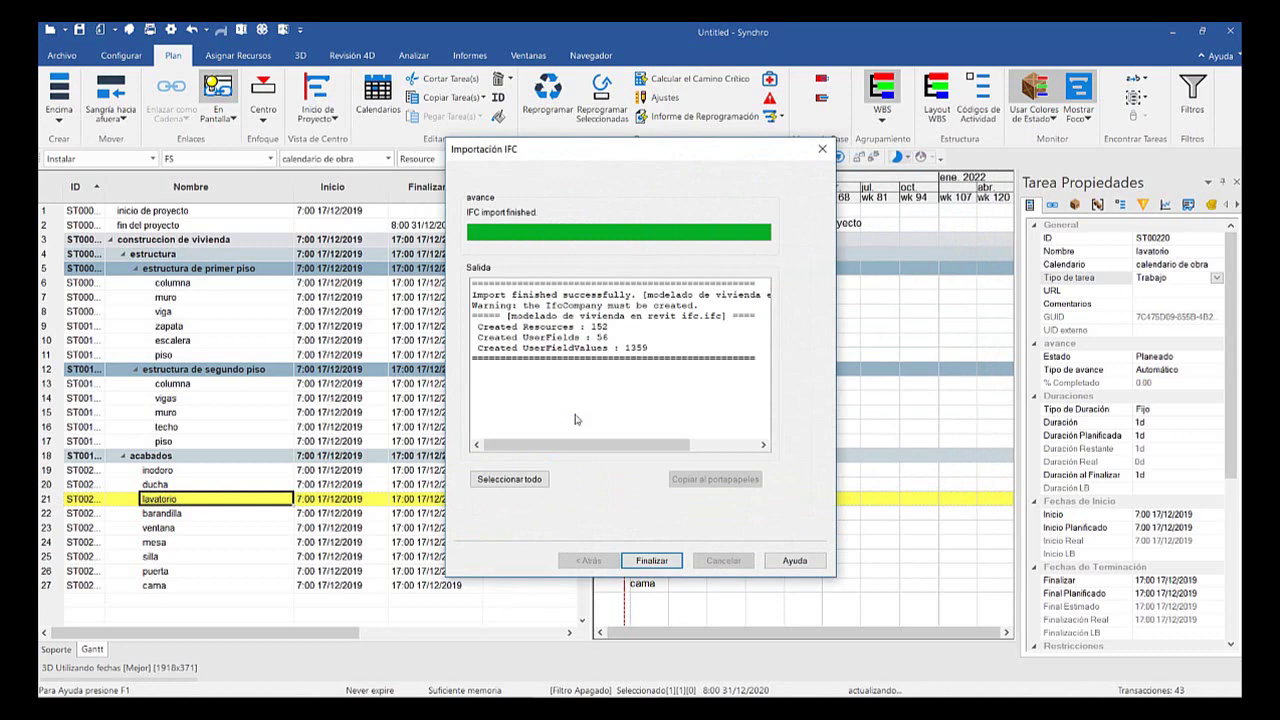
key("Return")
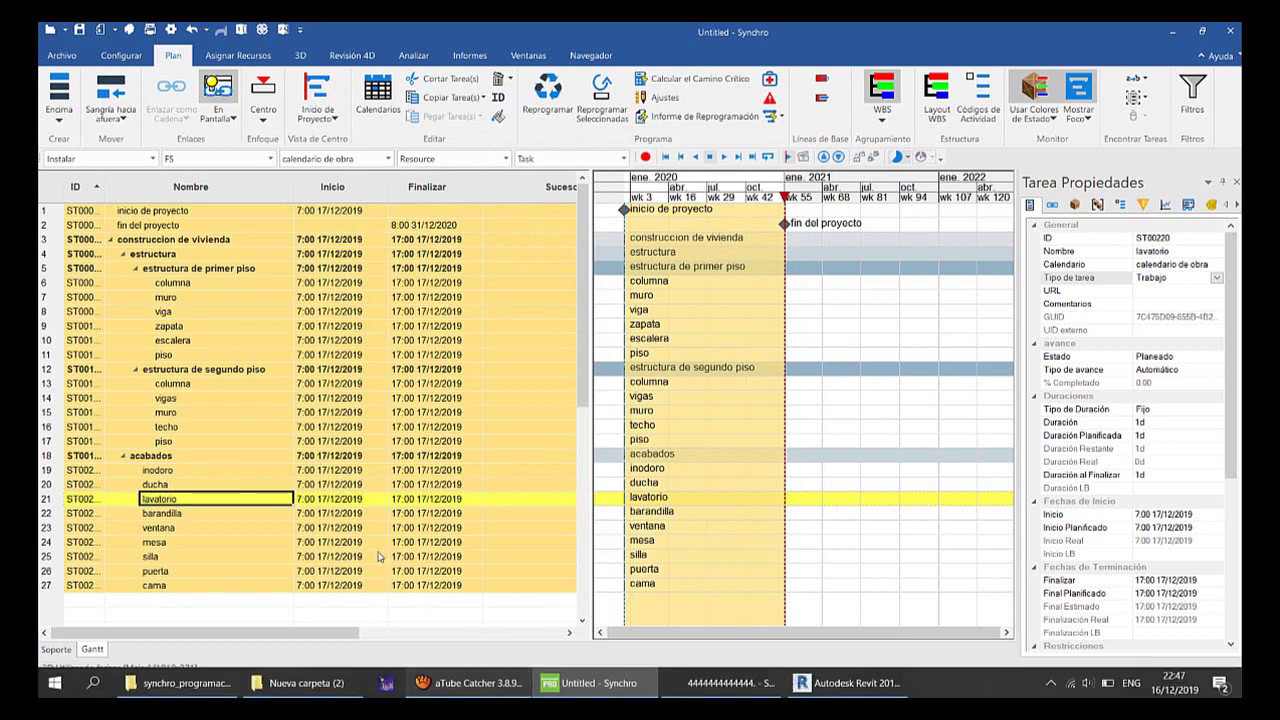
left_click(470, 686)
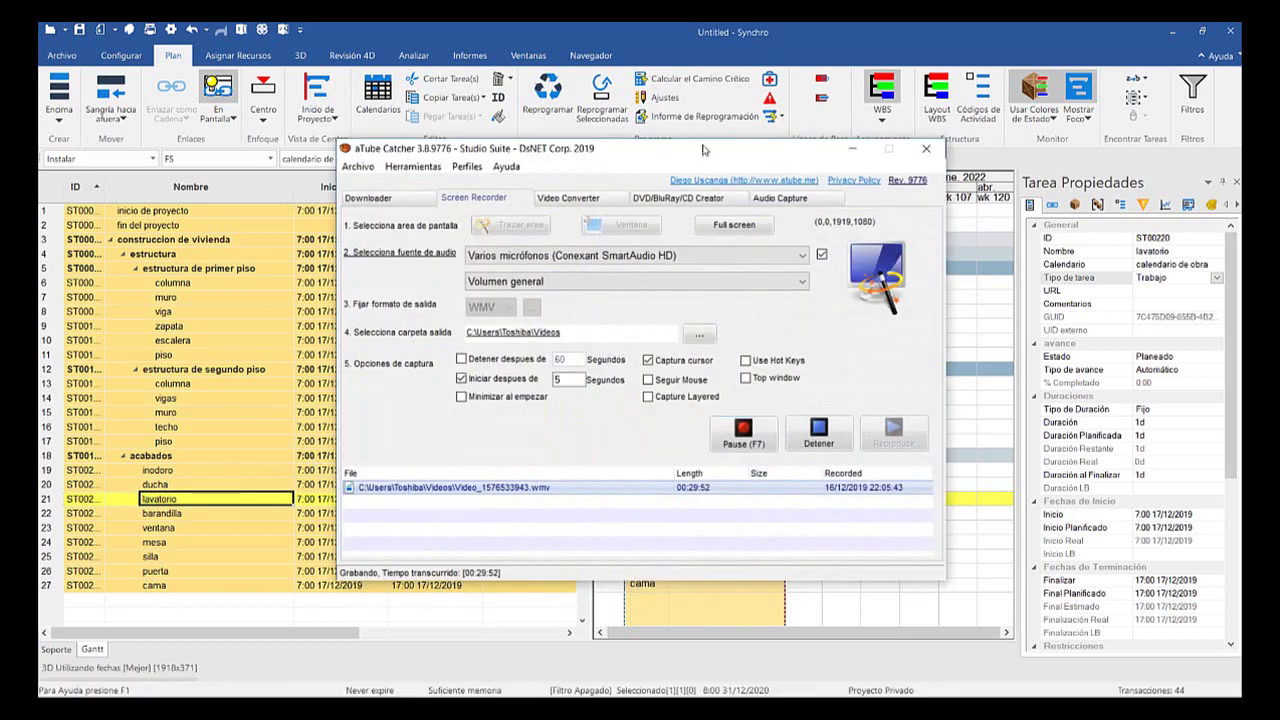
left_click(852, 148)
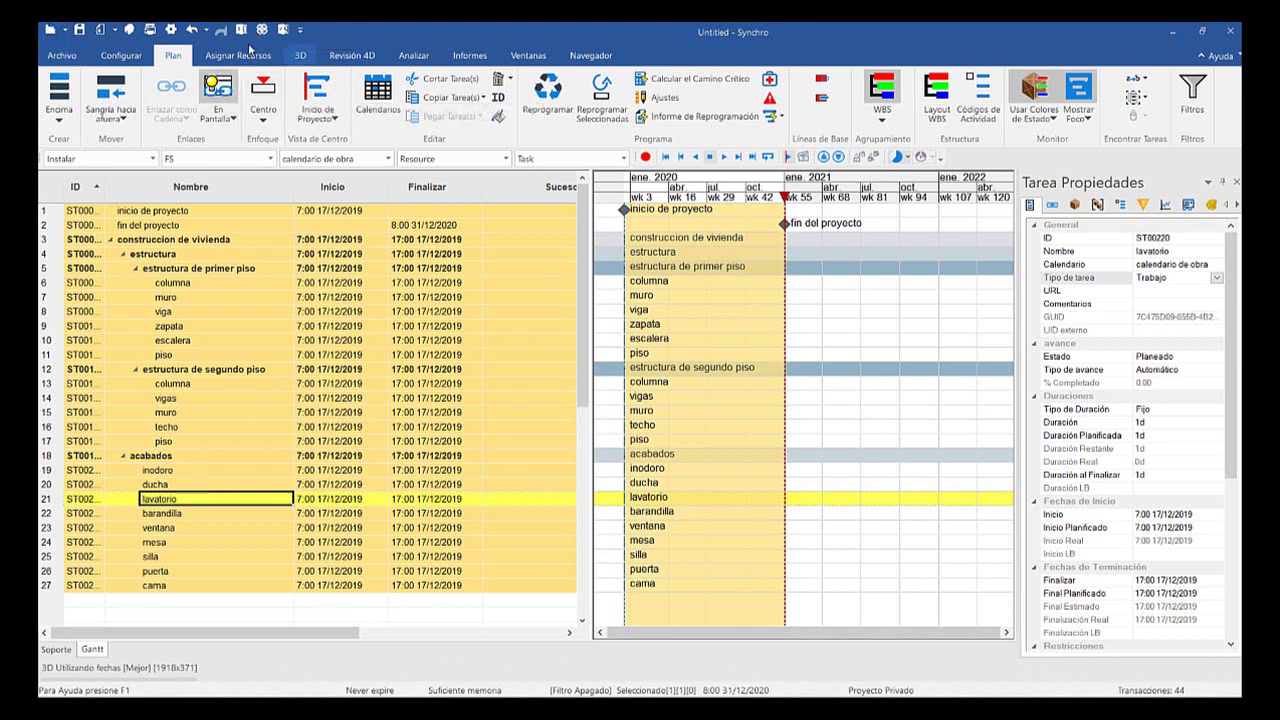
Open a new 3D view window to display the imported house model below the schedule
left_click(300, 55)
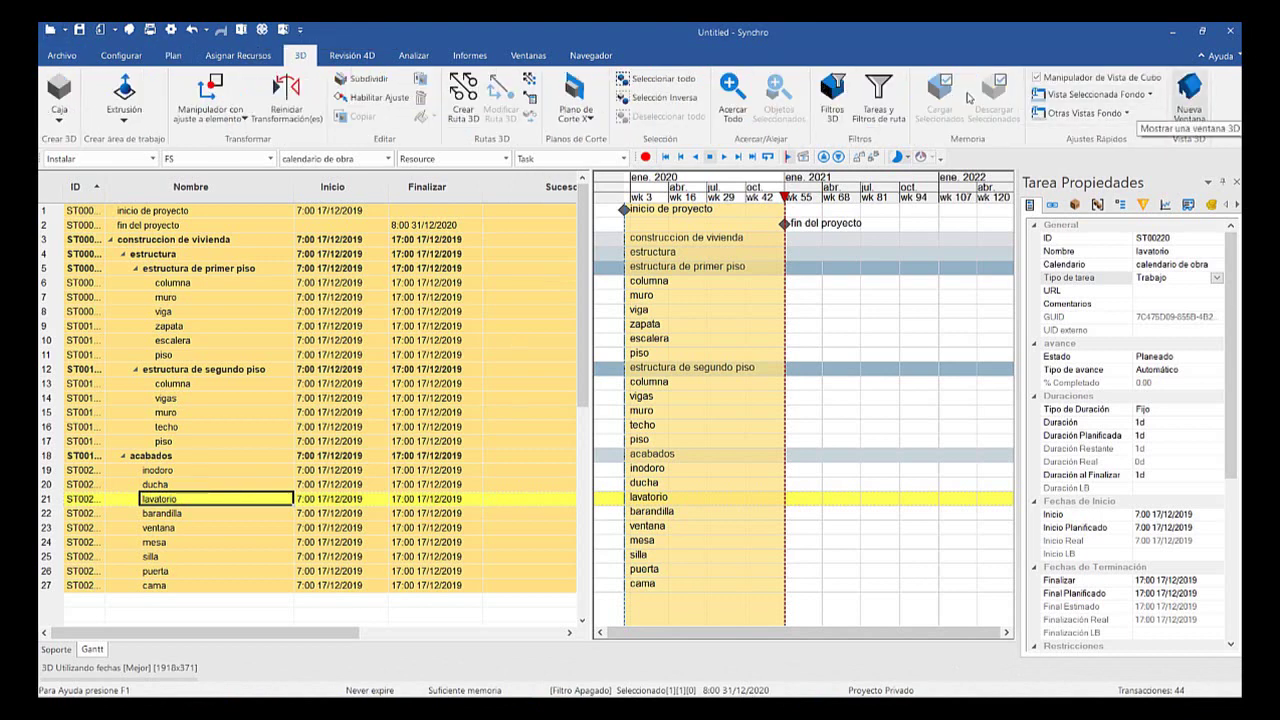
left_click(1189, 95)
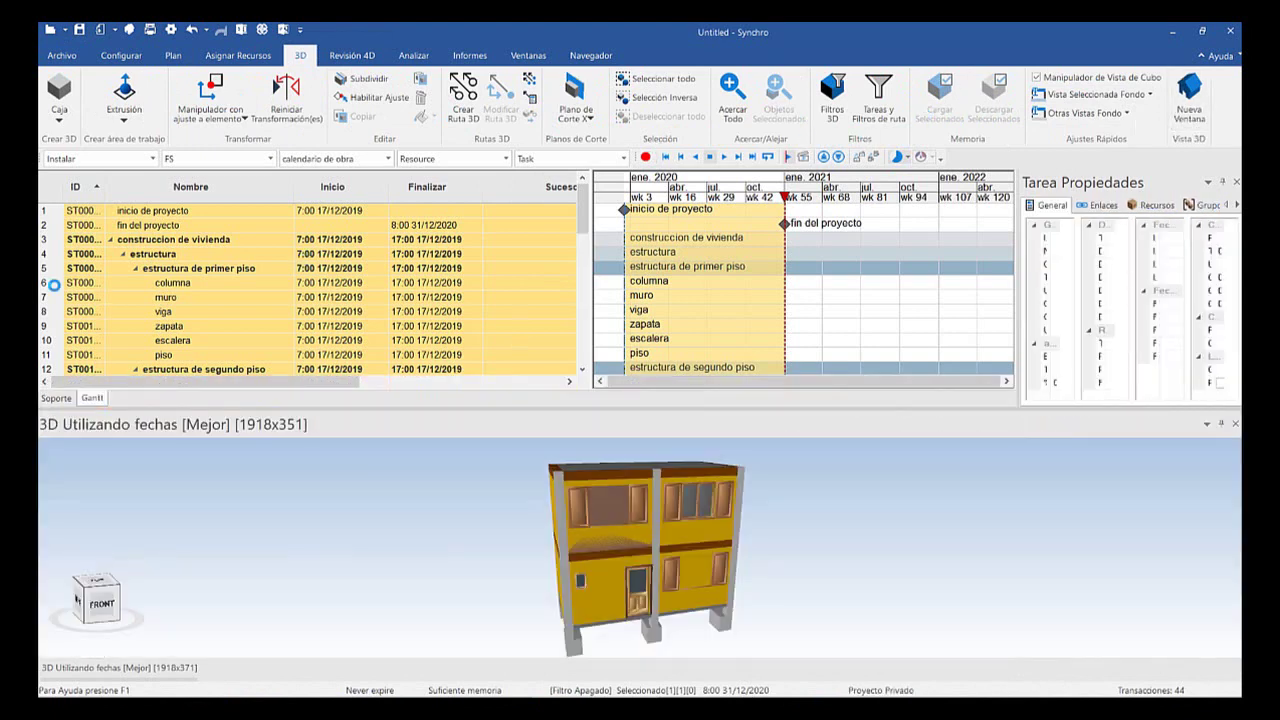
left_click(410, 419)
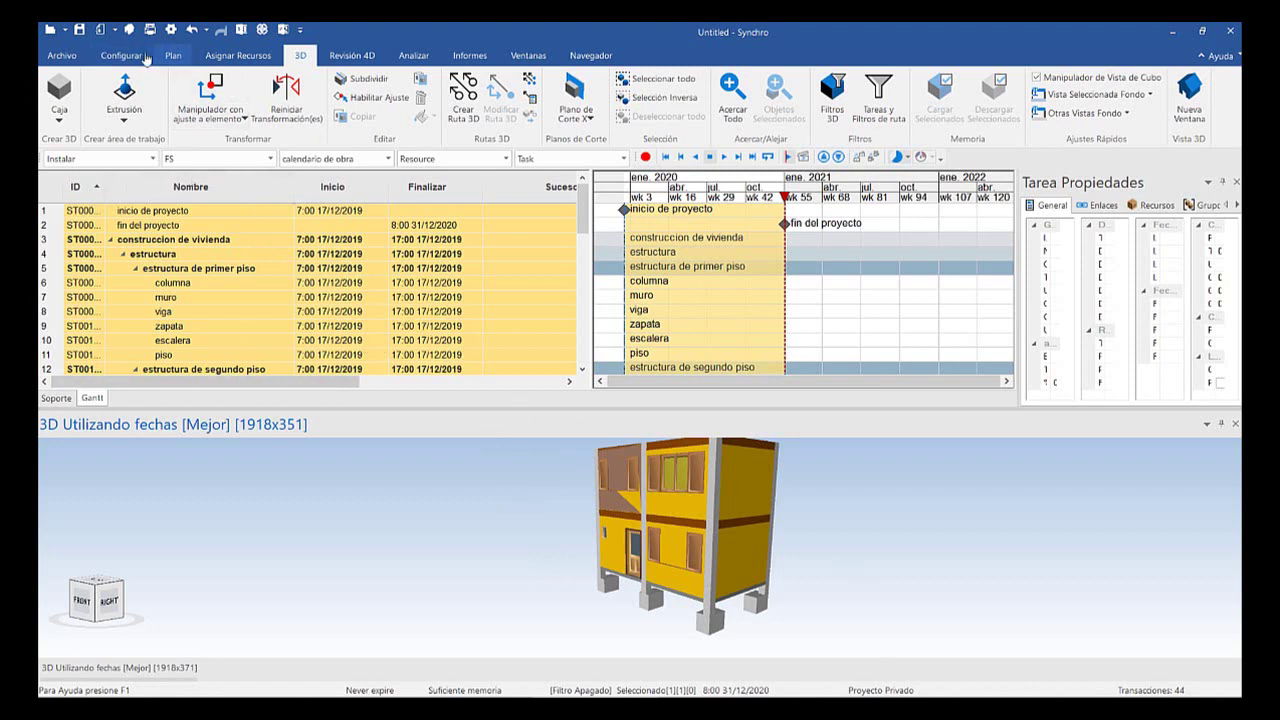
Show the project's resources list and enlarge it beside the task table until its provider, calendar and 3D columns fit
left_click(100, 56)
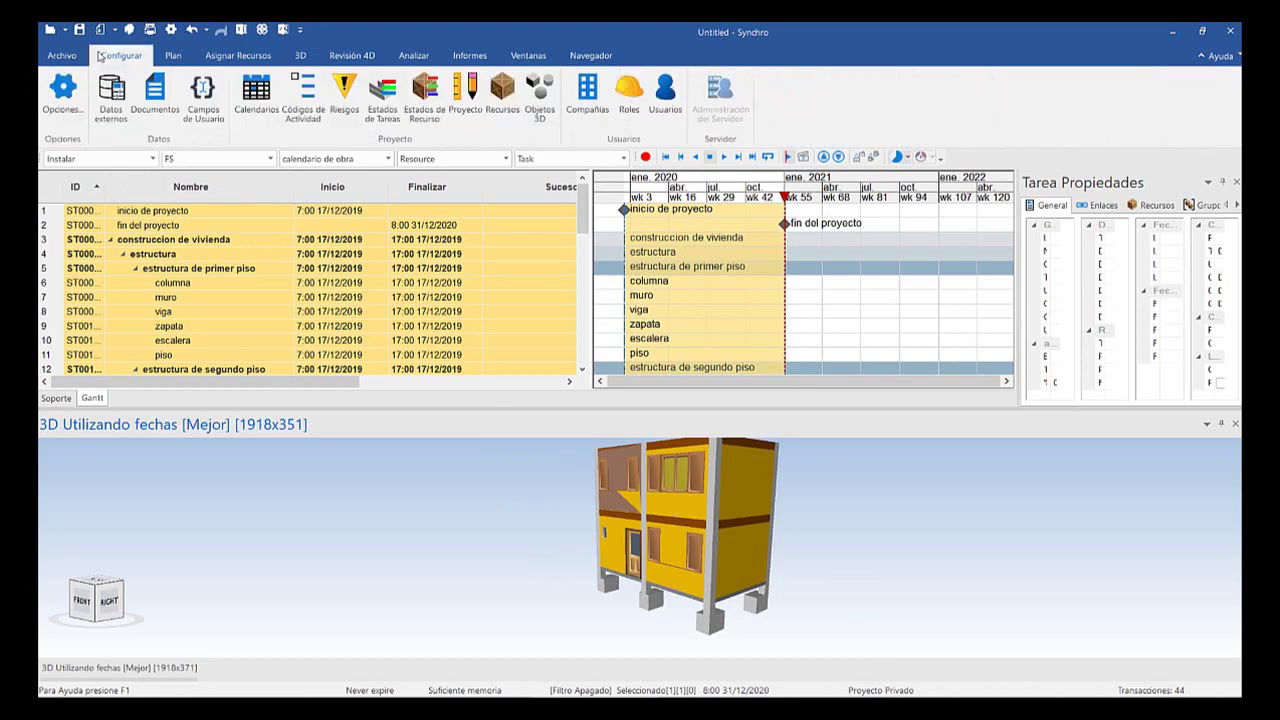
left_click(502, 95)
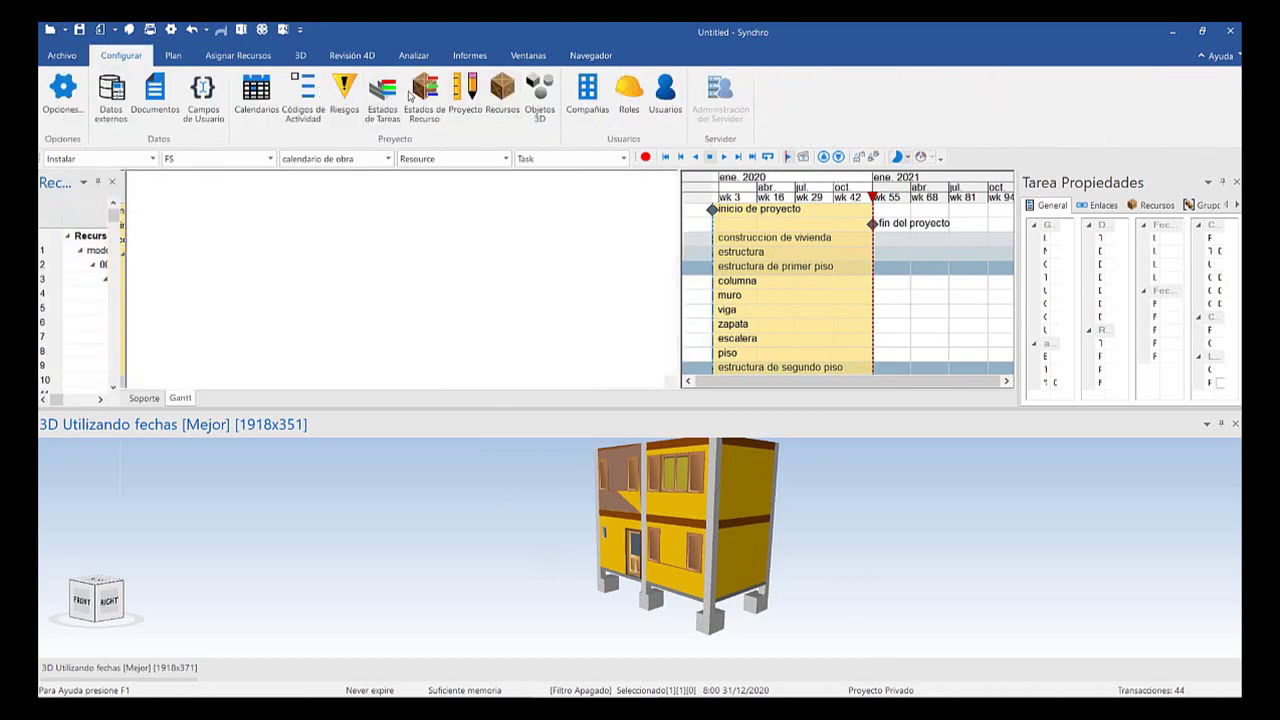
left_click_drag(110, 268, 320, 285)
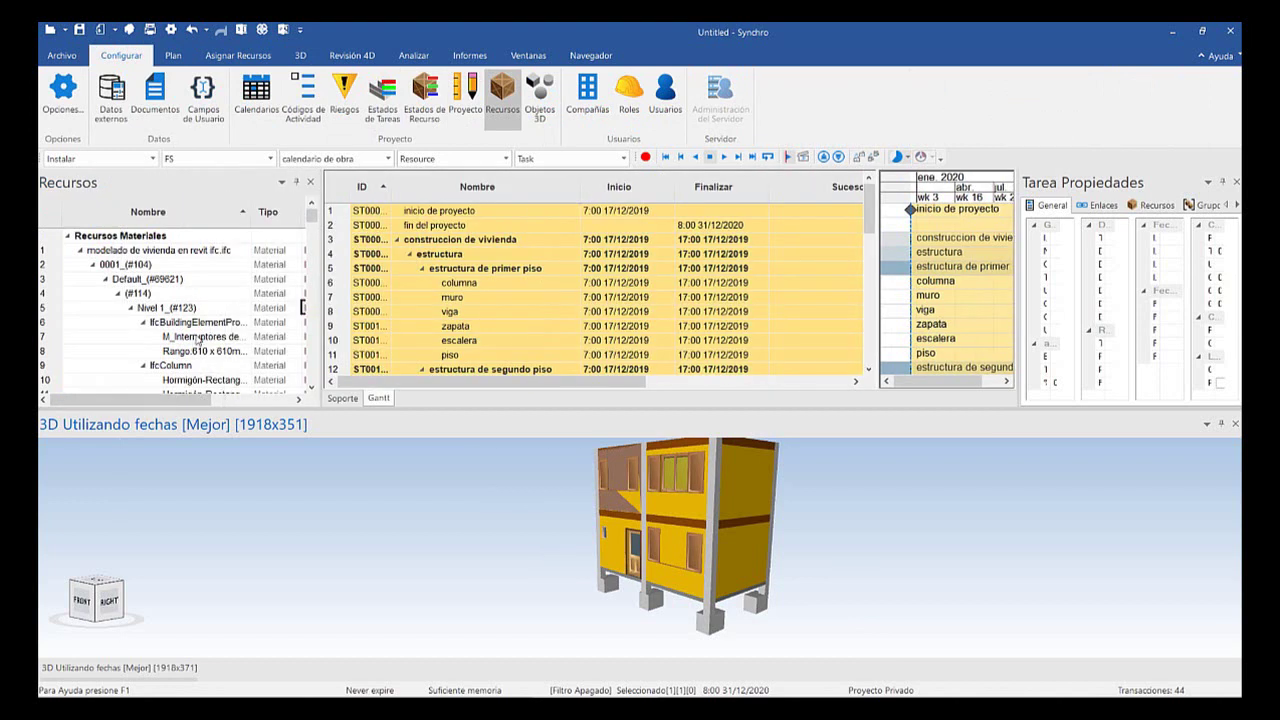
left_click_drag(198, 408, 198, 463)
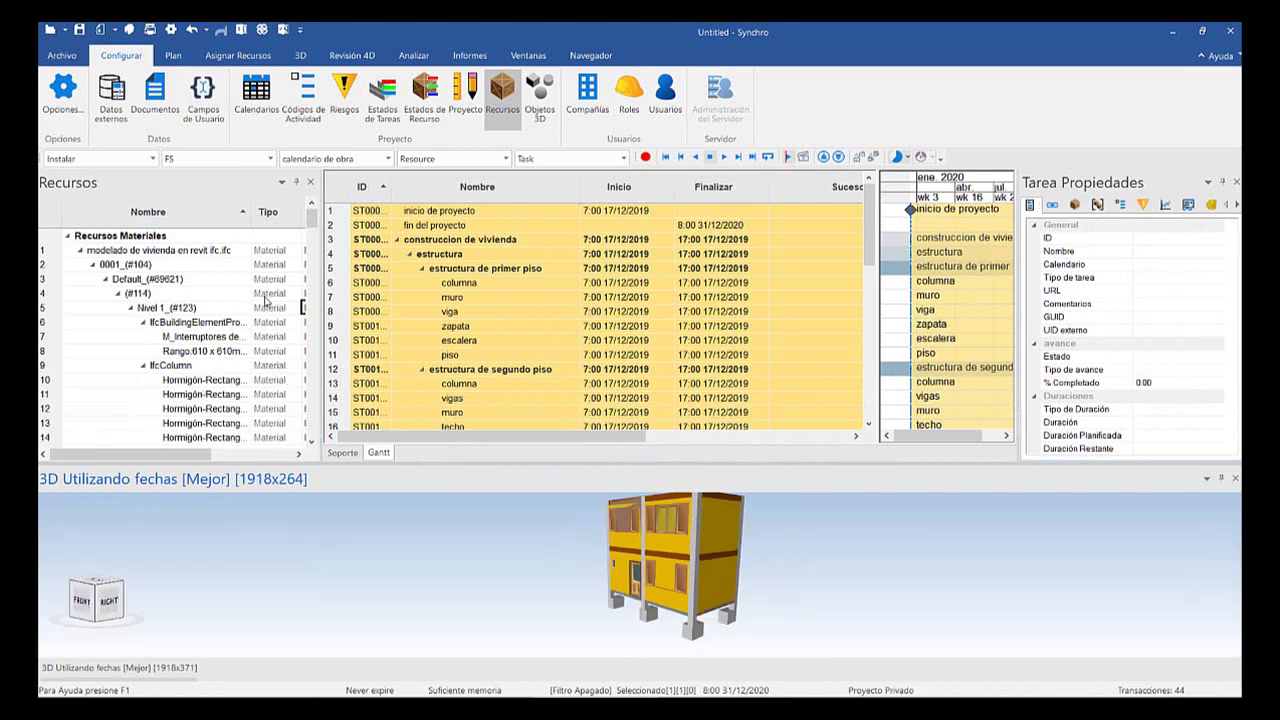
left_click_drag(322, 300, 461, 300)
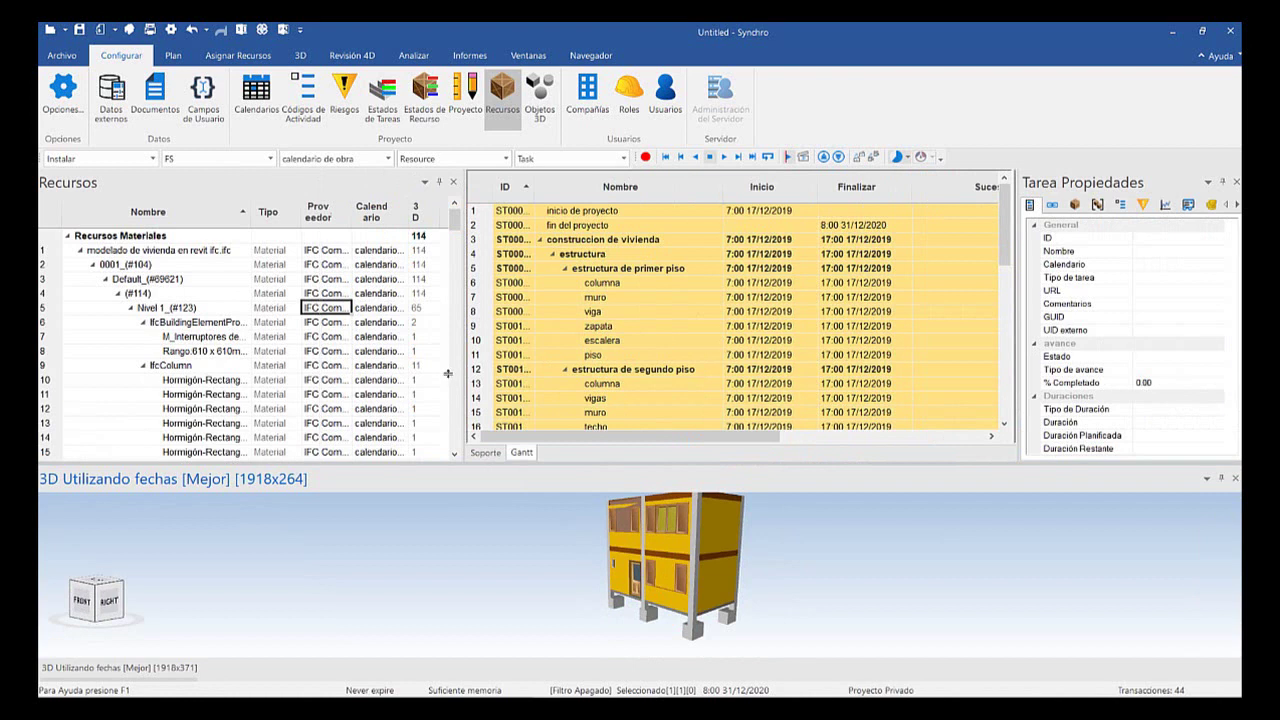
Rebalance the space among the resources list, task table, Gantt chart and 3D view, and select the first IfcColumn resource under Nivel 1
left_click_drag(448, 463, 448, 545)
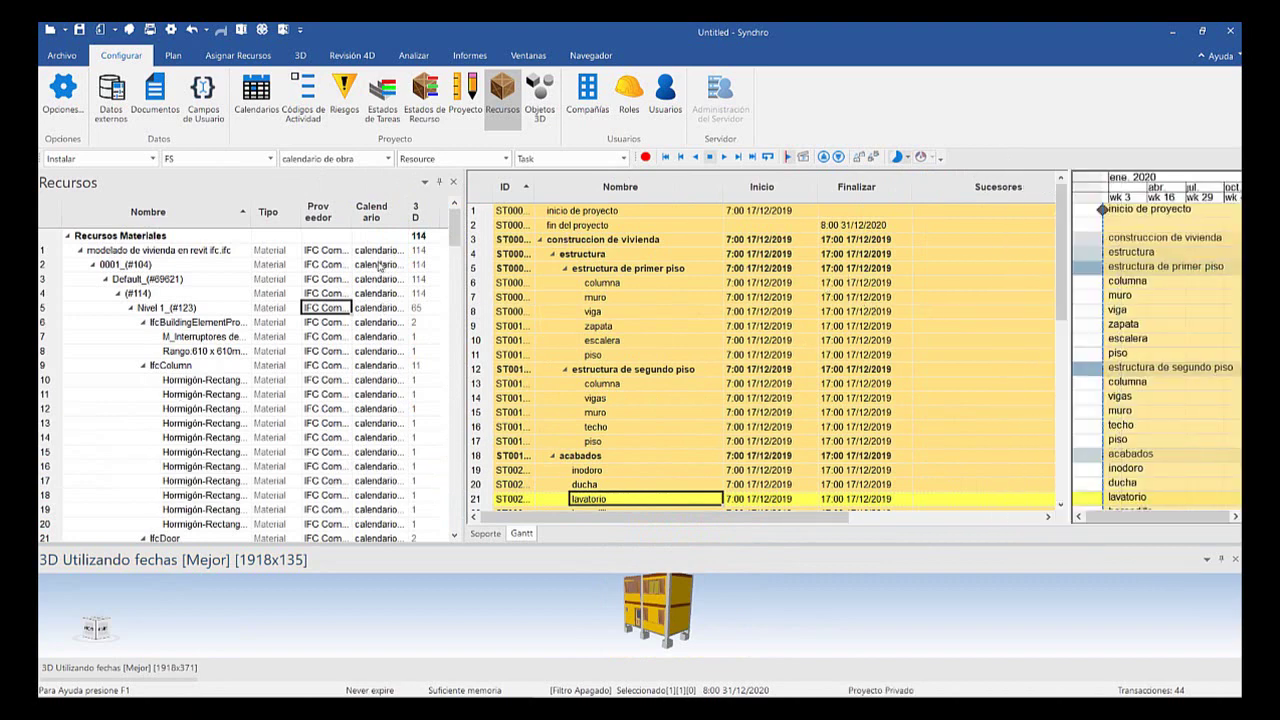
left_click_drag(465, 260, 604, 255)
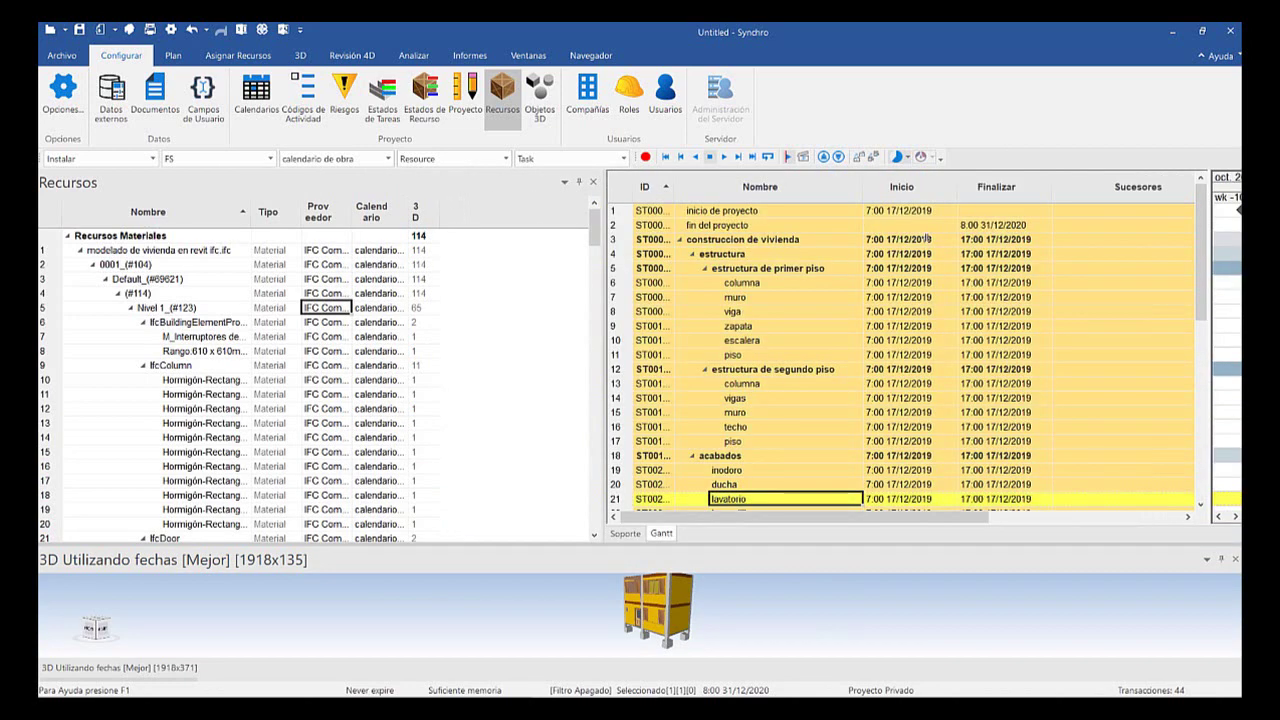
left_click_drag(1210, 240, 1100, 240)
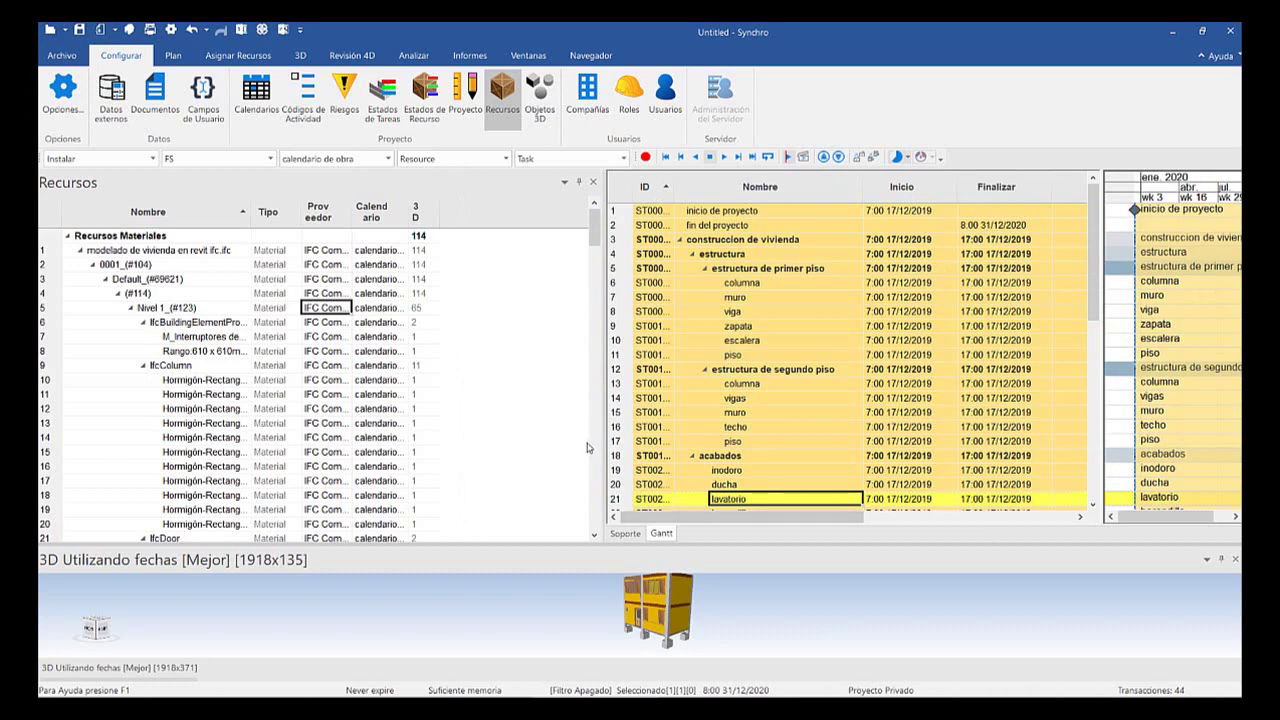
left_click_drag(586, 548, 586, 513)
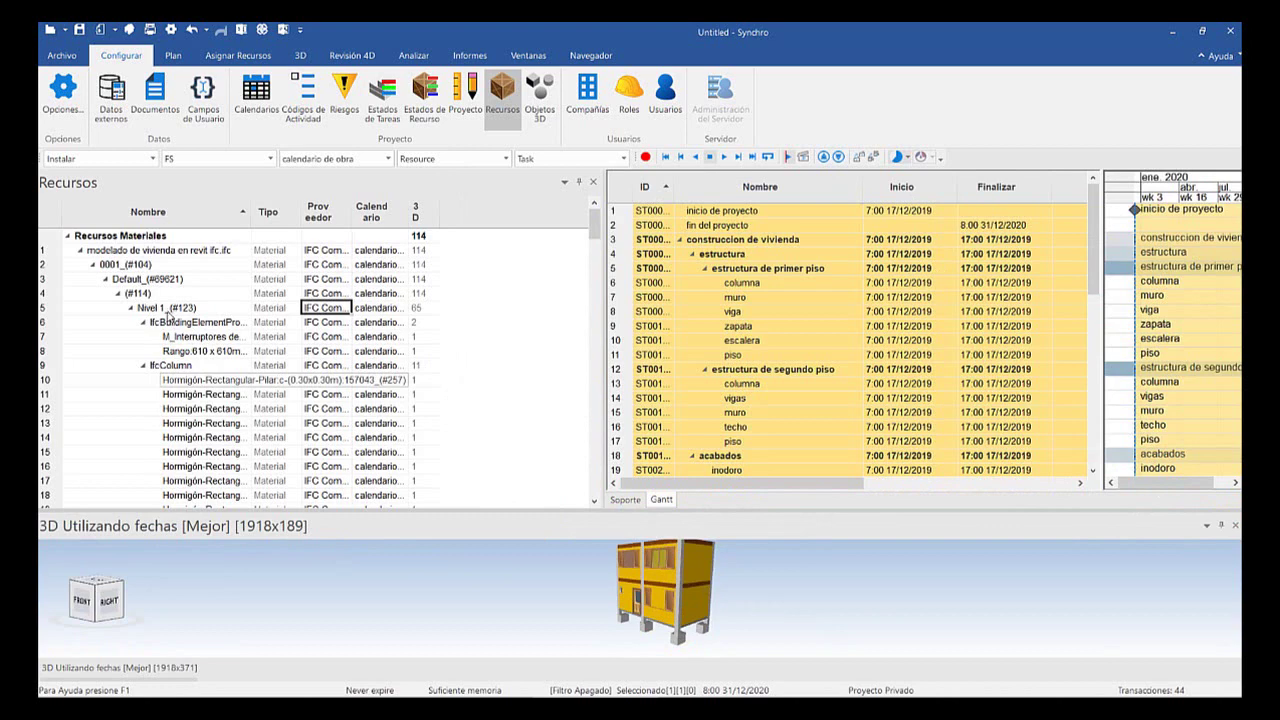
left_click(202, 380)
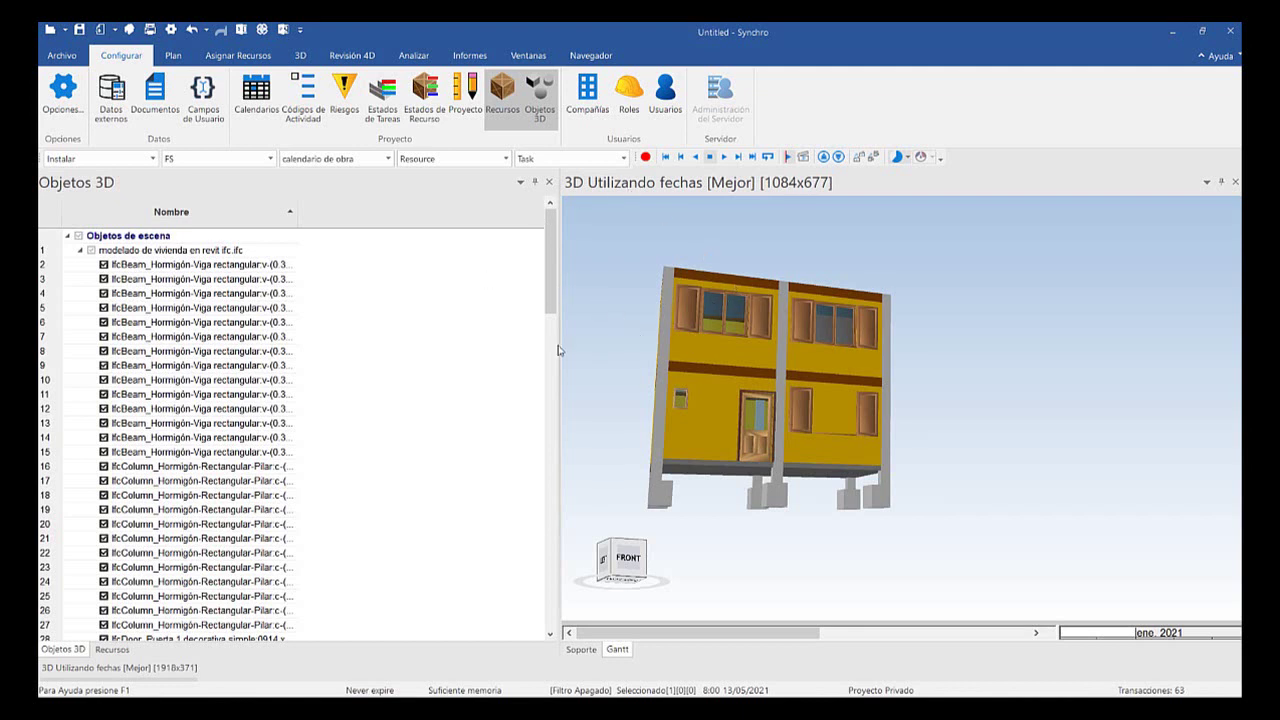
Rearrange the workspace with the Gantt chart above an enlarged 3D view, beside a narrower Objetos 3D list
middle_click_drag(750, 262, 673, 215)
left_click_drag(748, 262, 757, 274)
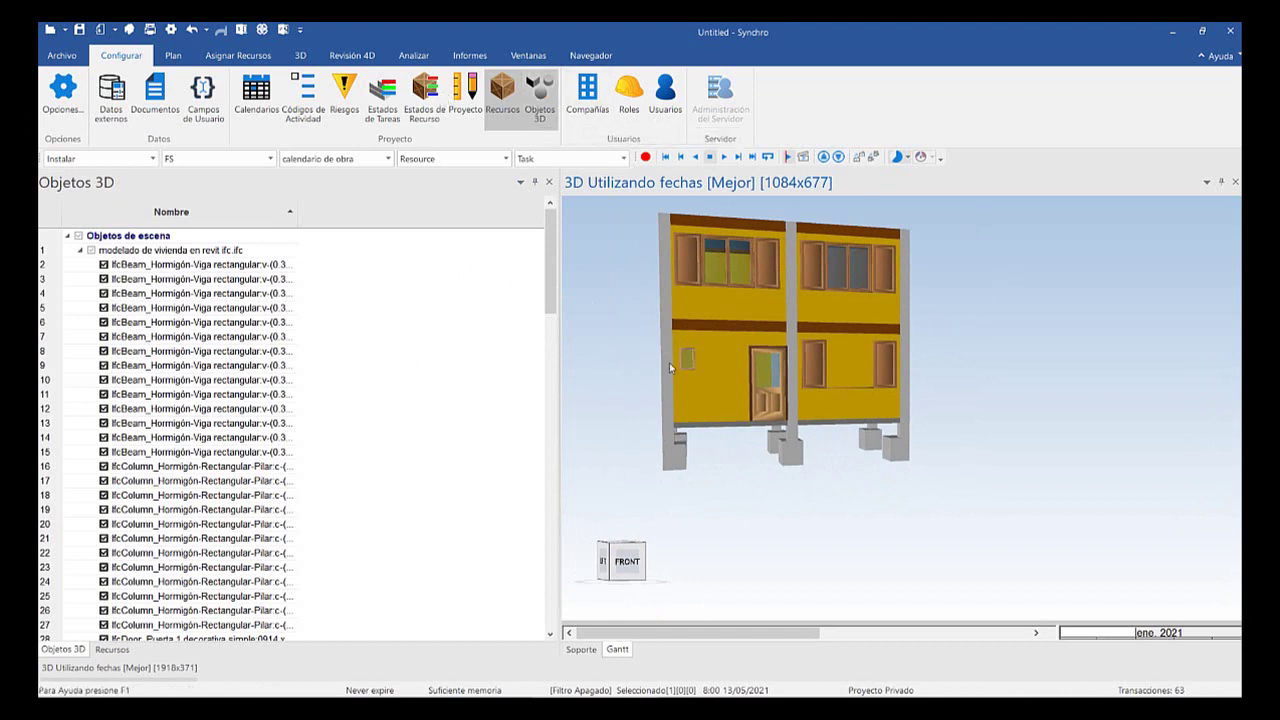
left_click_drag(690, 605, 690, 286)
double_click(705, 181)
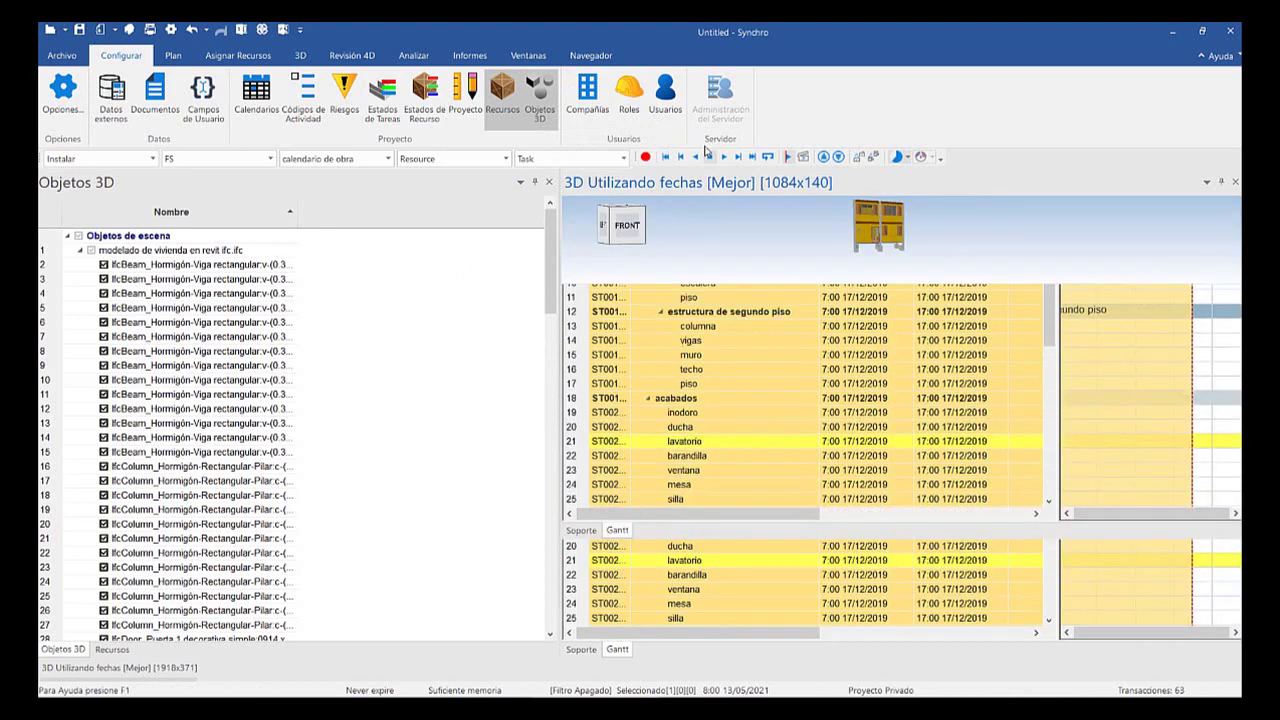
left_click_drag(580, 441, 903, 438)
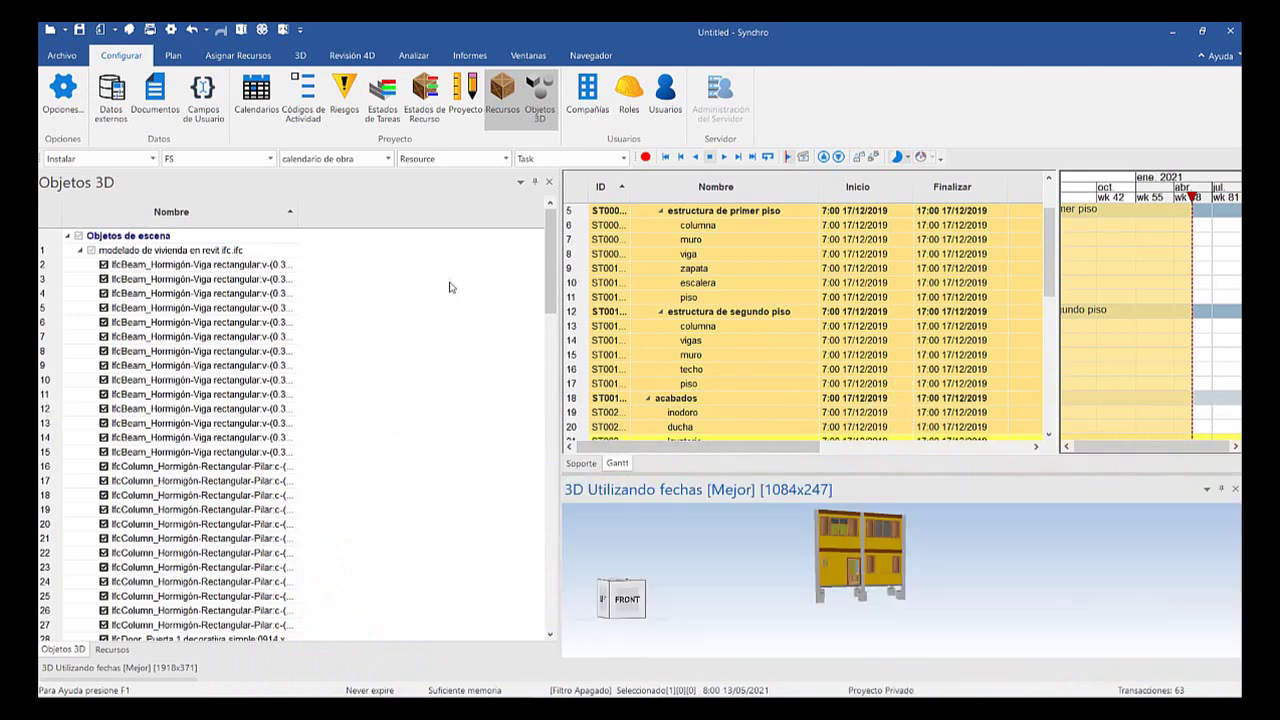
left_click_drag(558, 289, 366, 289)
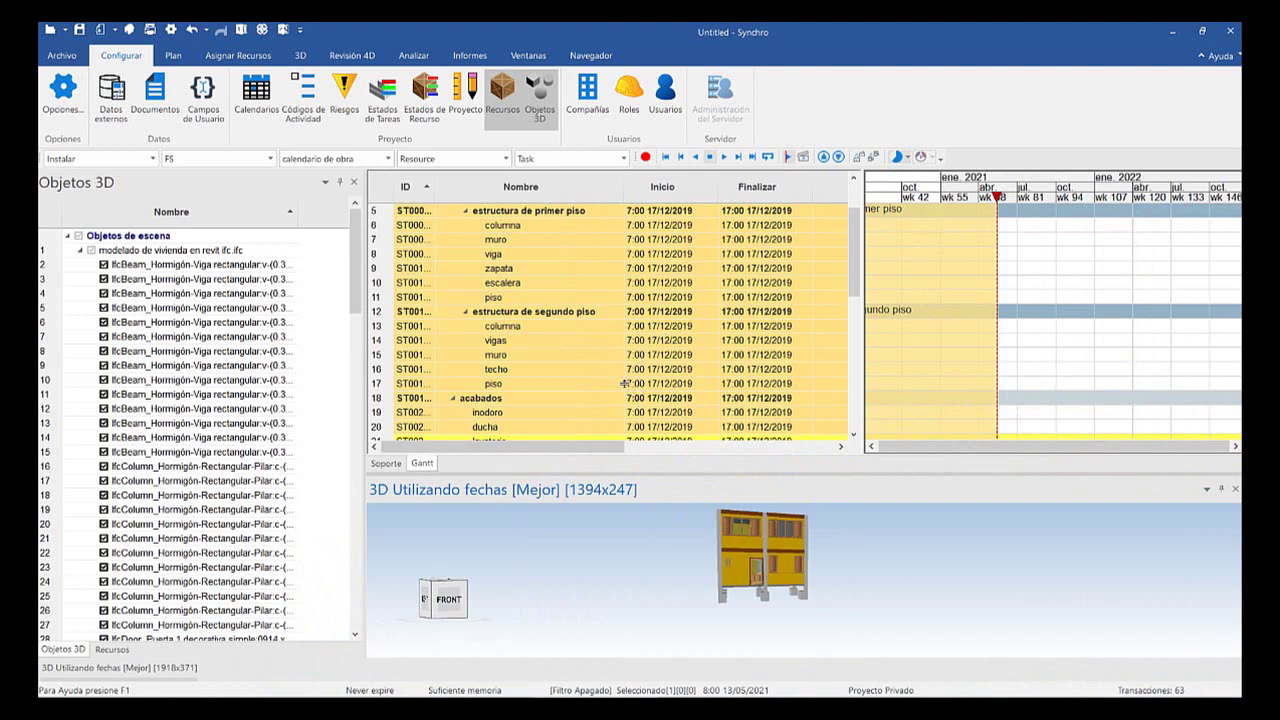
left_click_drag(625, 383, 628, 341)
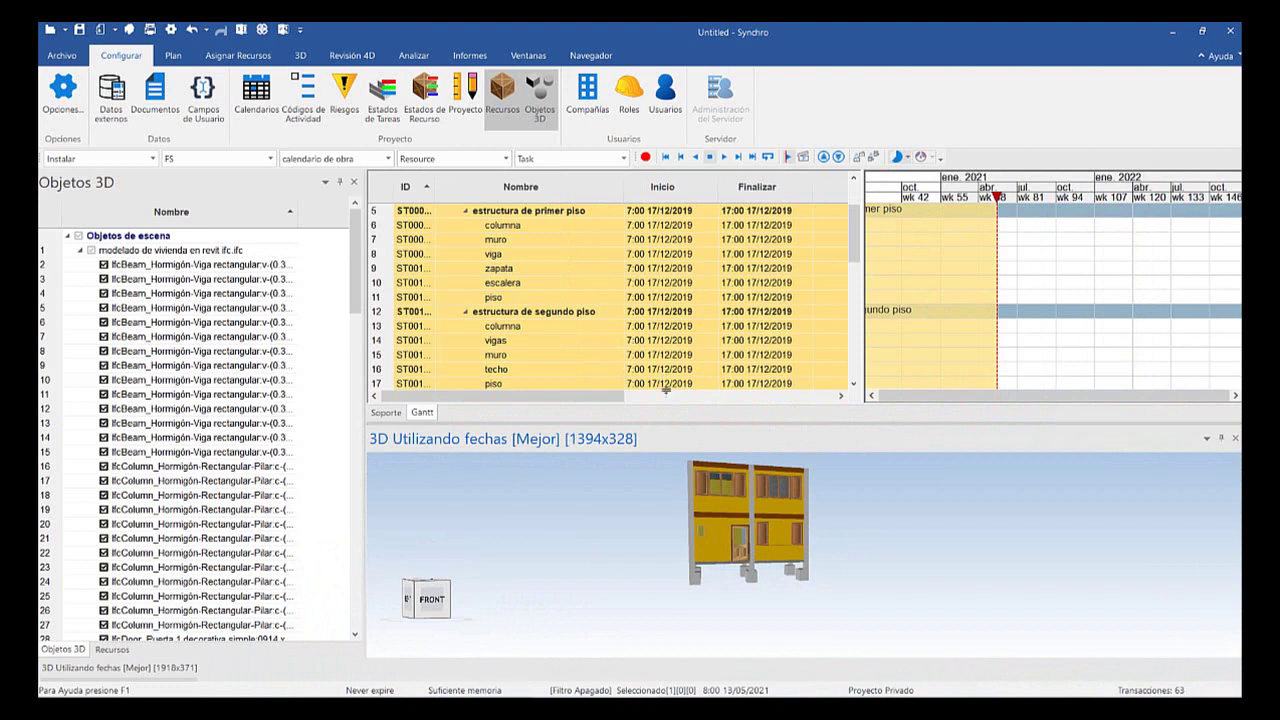
Select all six ZAPATA-01 footings beneath the house in the 3D model
scroll(600, 460, "up", 4)
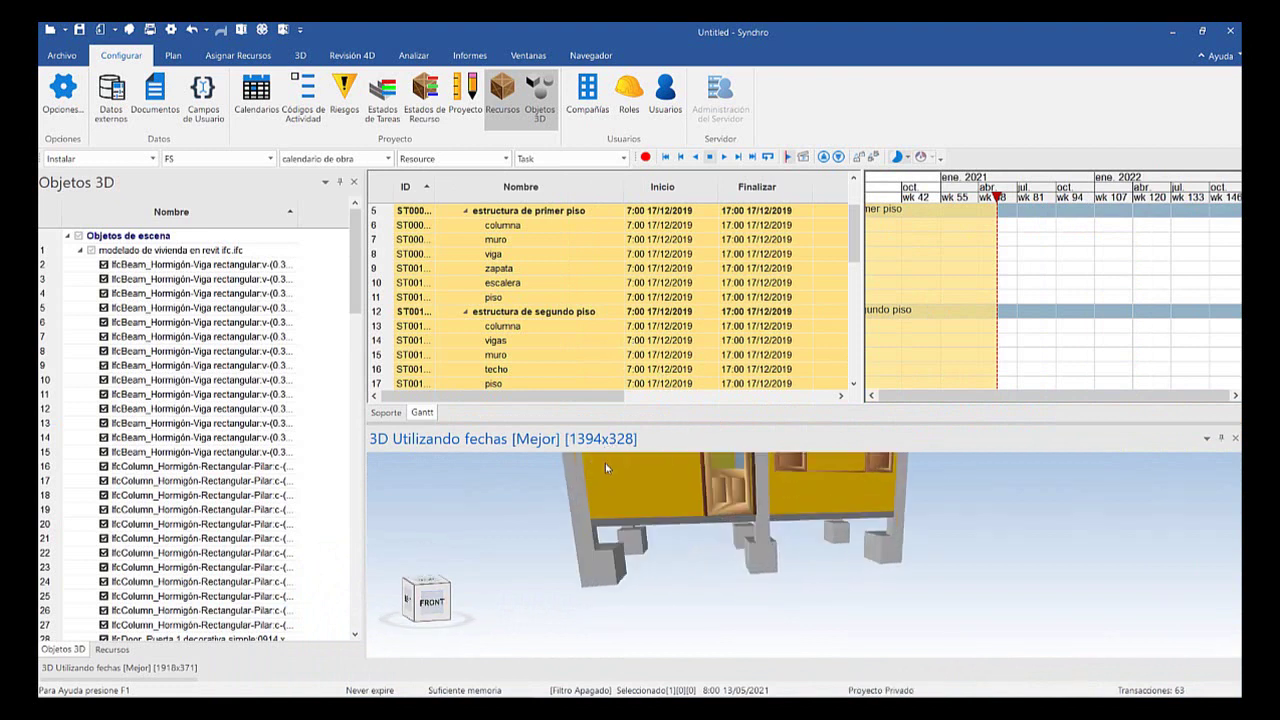
middle_click_drag(663, 463, 663, 451)
scroll(611, 470, "down", 2)
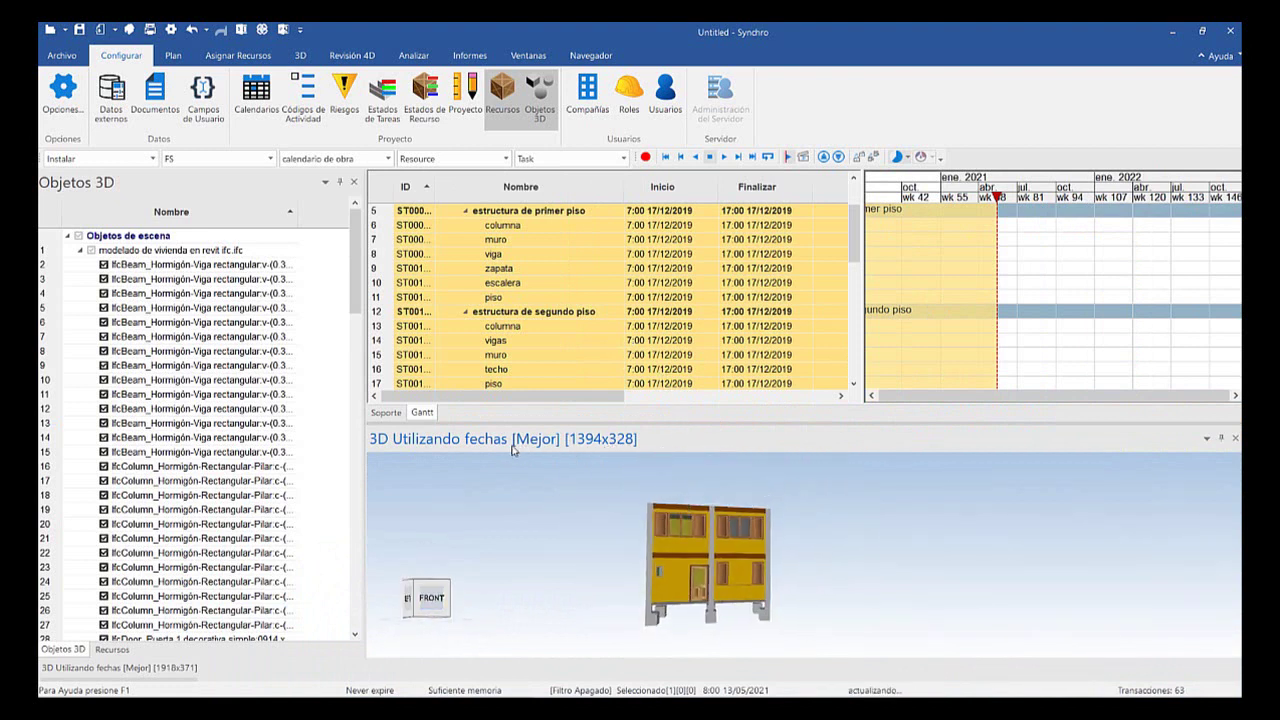
middle_click_drag(642, 494, 616, 502)
left_click_drag(617, 502, 557, 465)
scroll(565, 440, "down", 1)
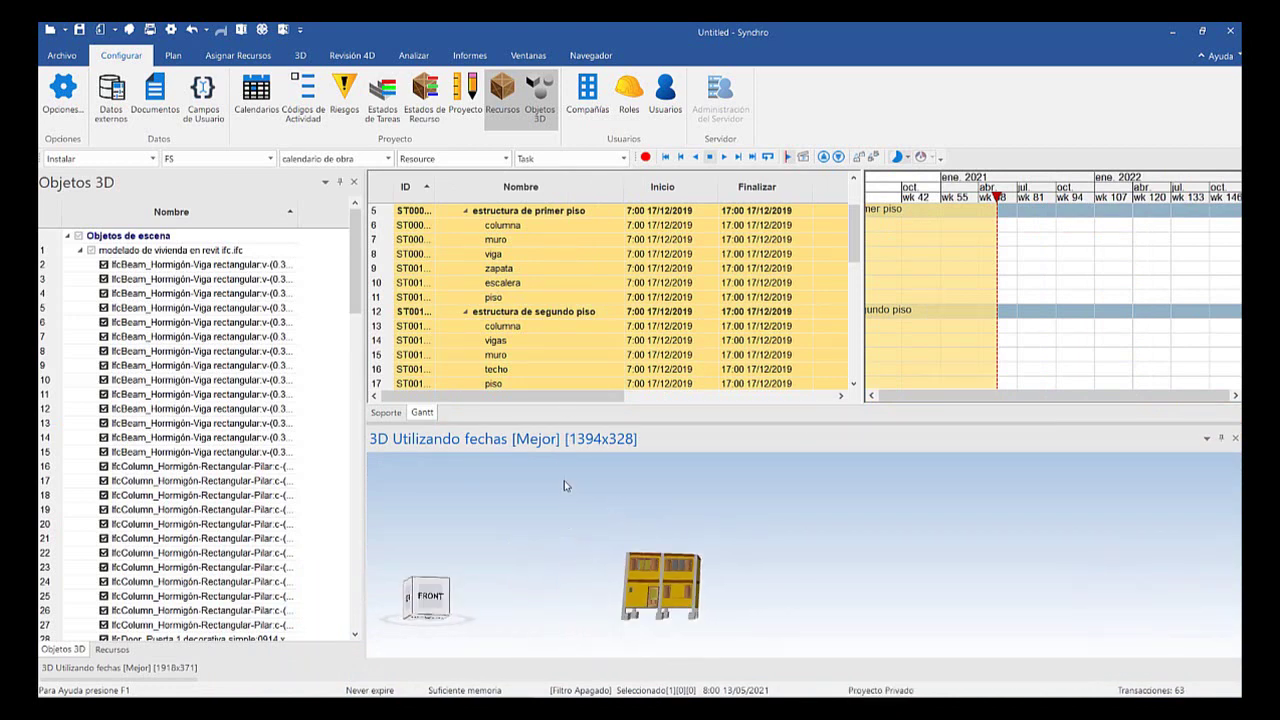
scroll(557, 532, "up", 4)
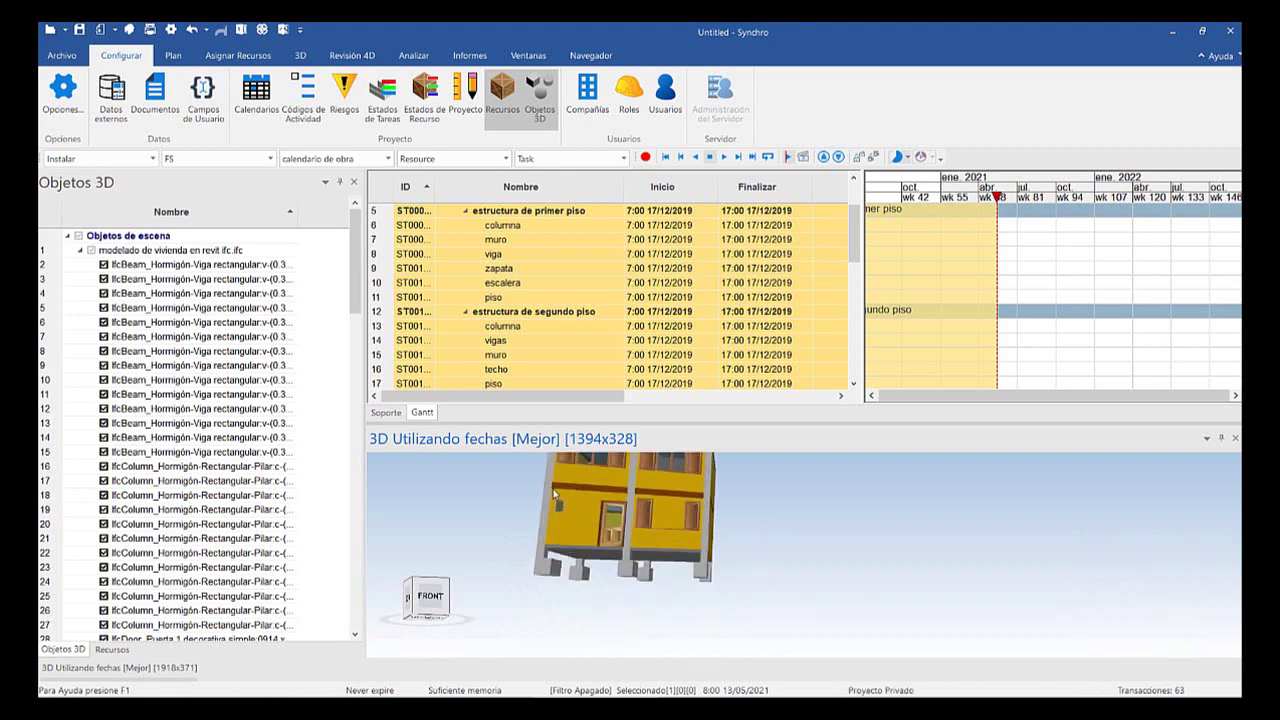
left_click_drag(554, 494, 571, 474)
left_click(575, 464)
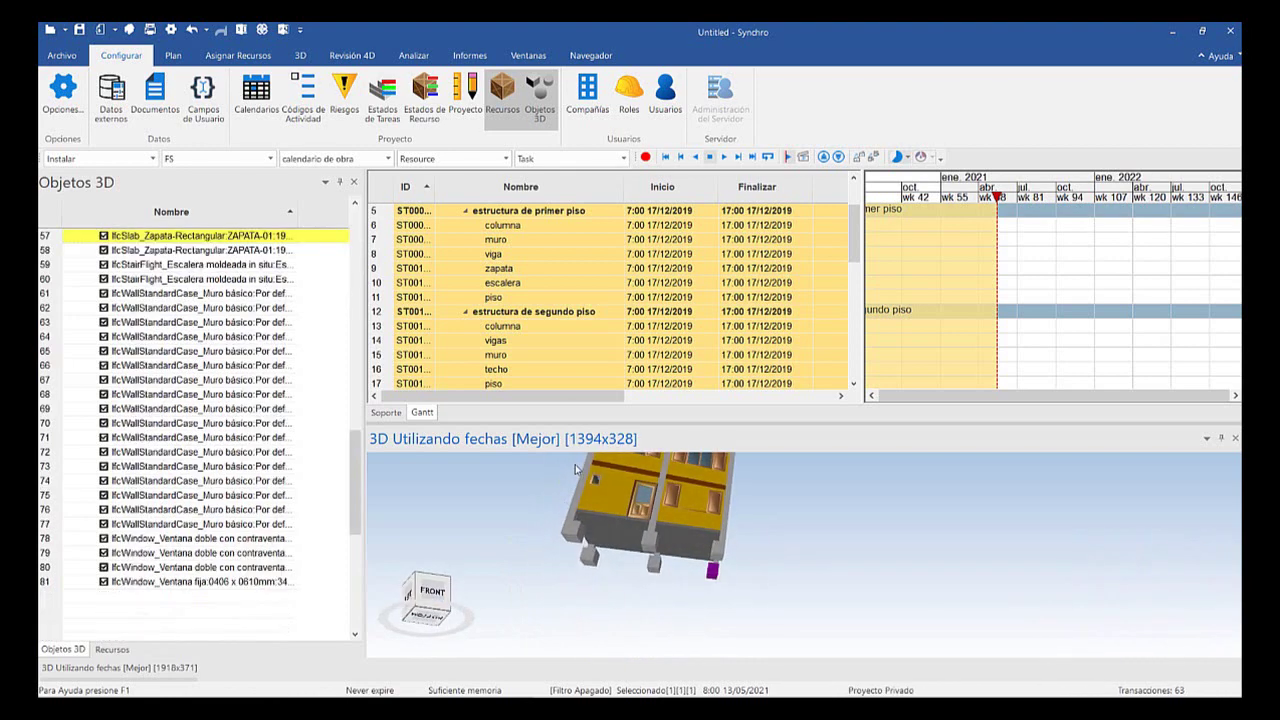
left_click(579, 450, "ctrl")
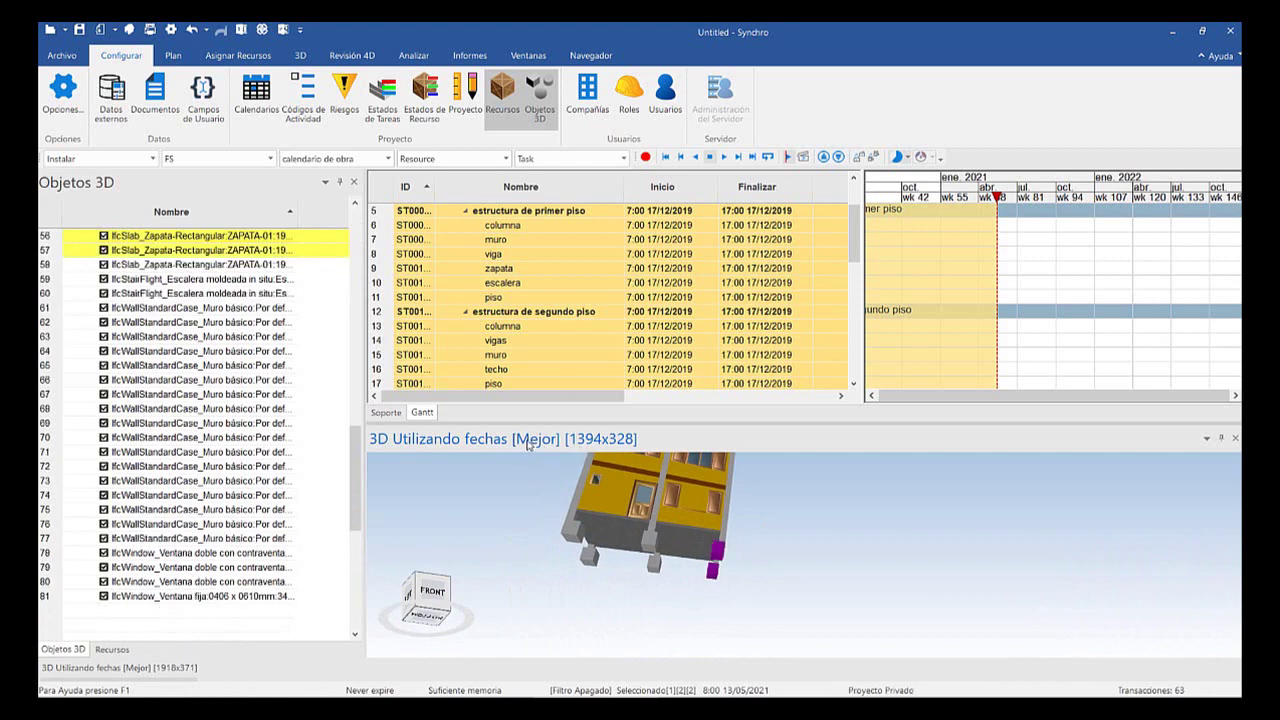
left_click(535, 459, "ctrl")
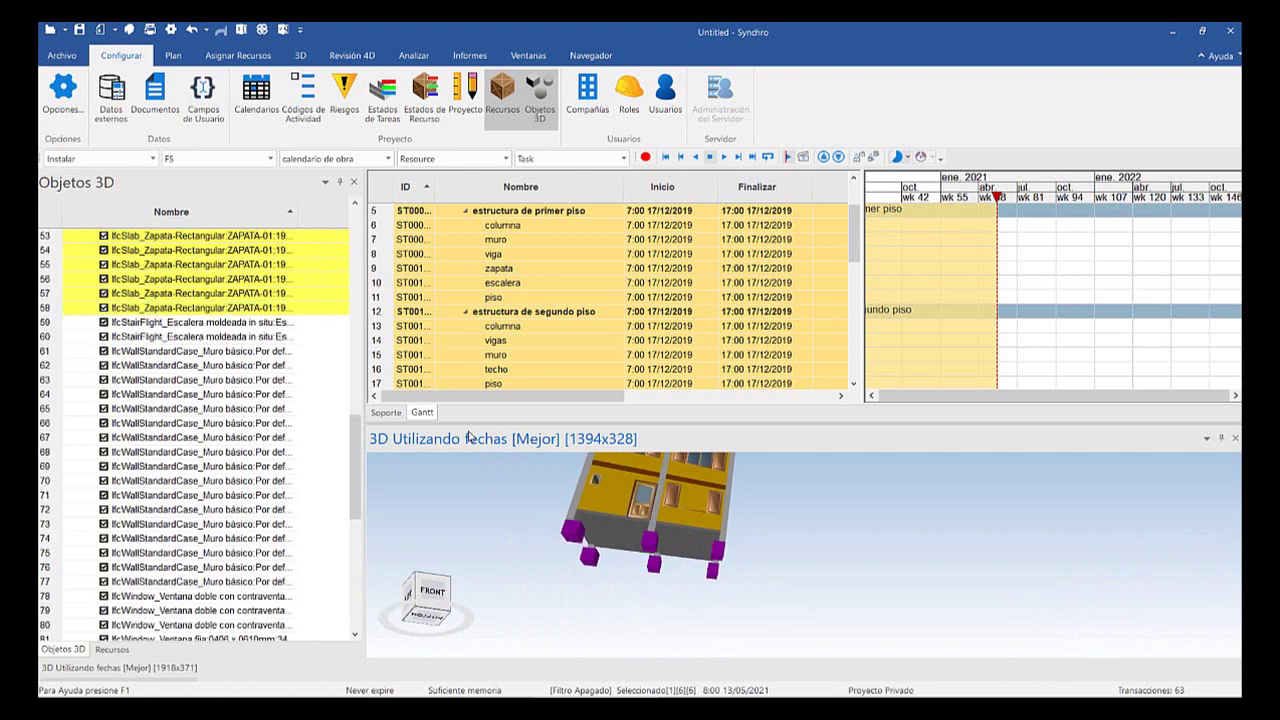
Assign the six selected footings to the currently selected lavatorio task
mouse_move(469, 434)
middle_mouse_down()
mouse_move(473, 353)
mouse_move(469, 430)
middle_mouse_up()
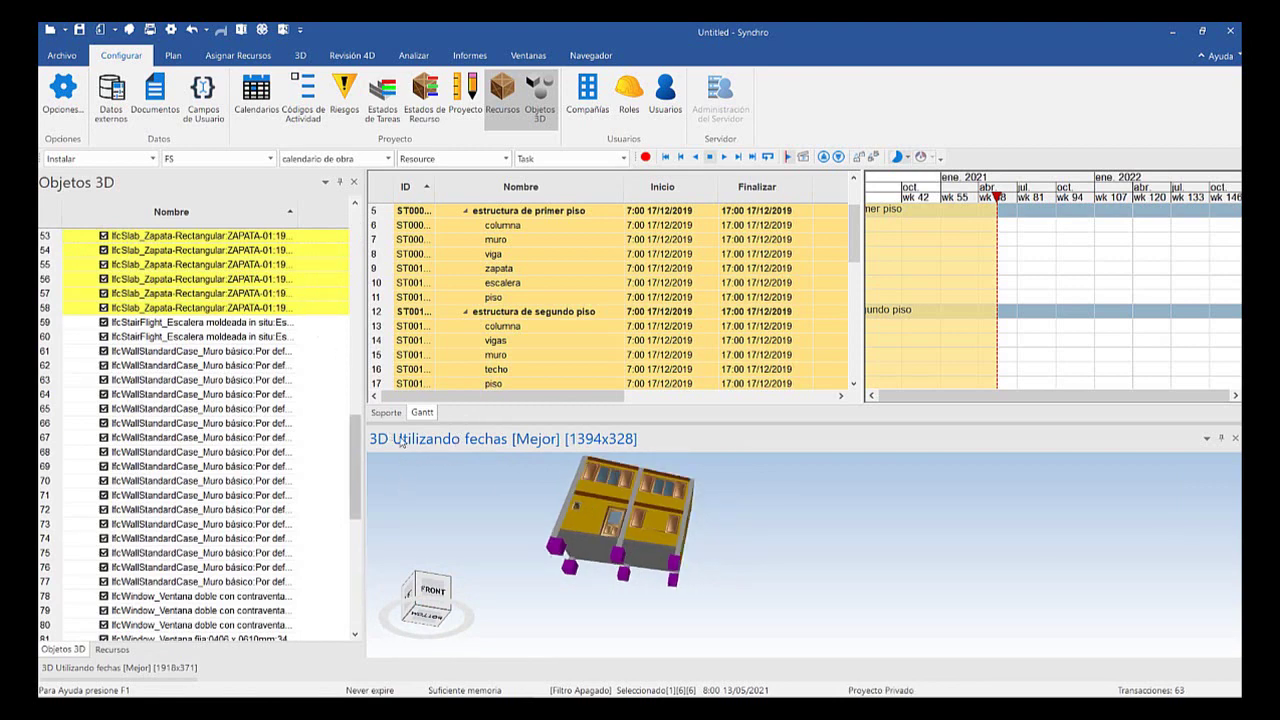
right_click(456, 447)
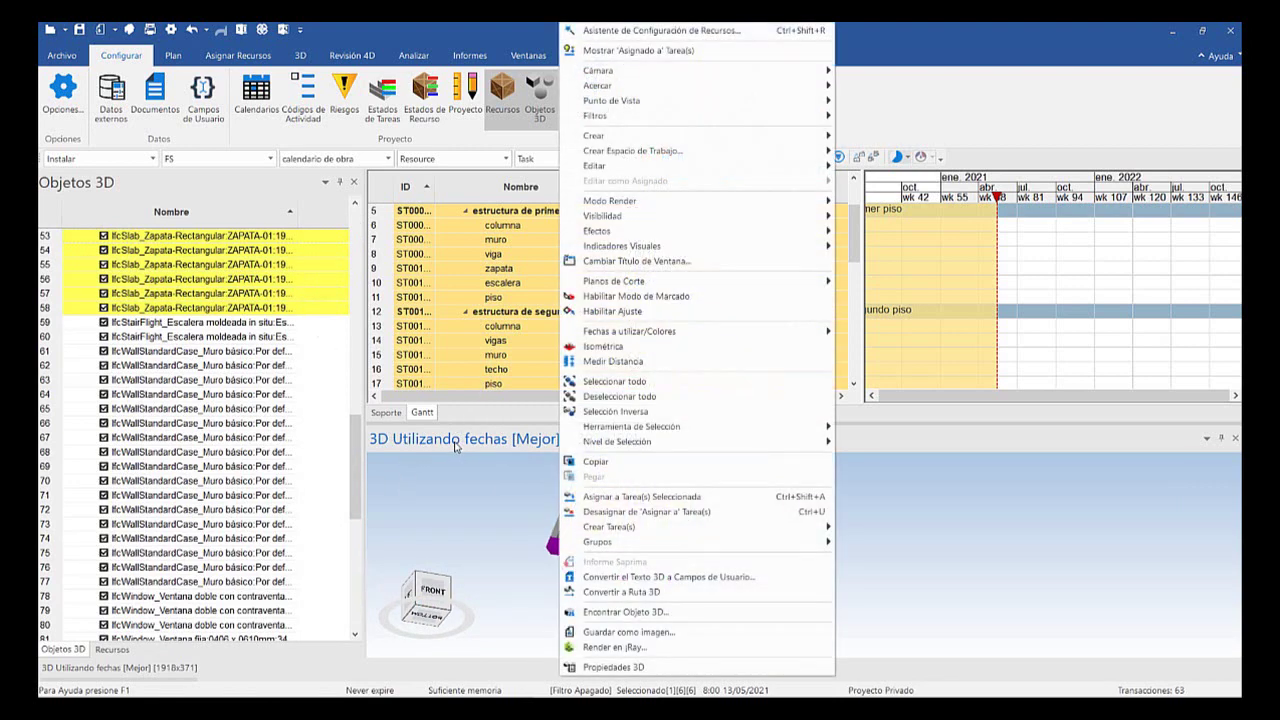
key("Down")
key("Down")
key("Down")
key("Down")
key("Down")
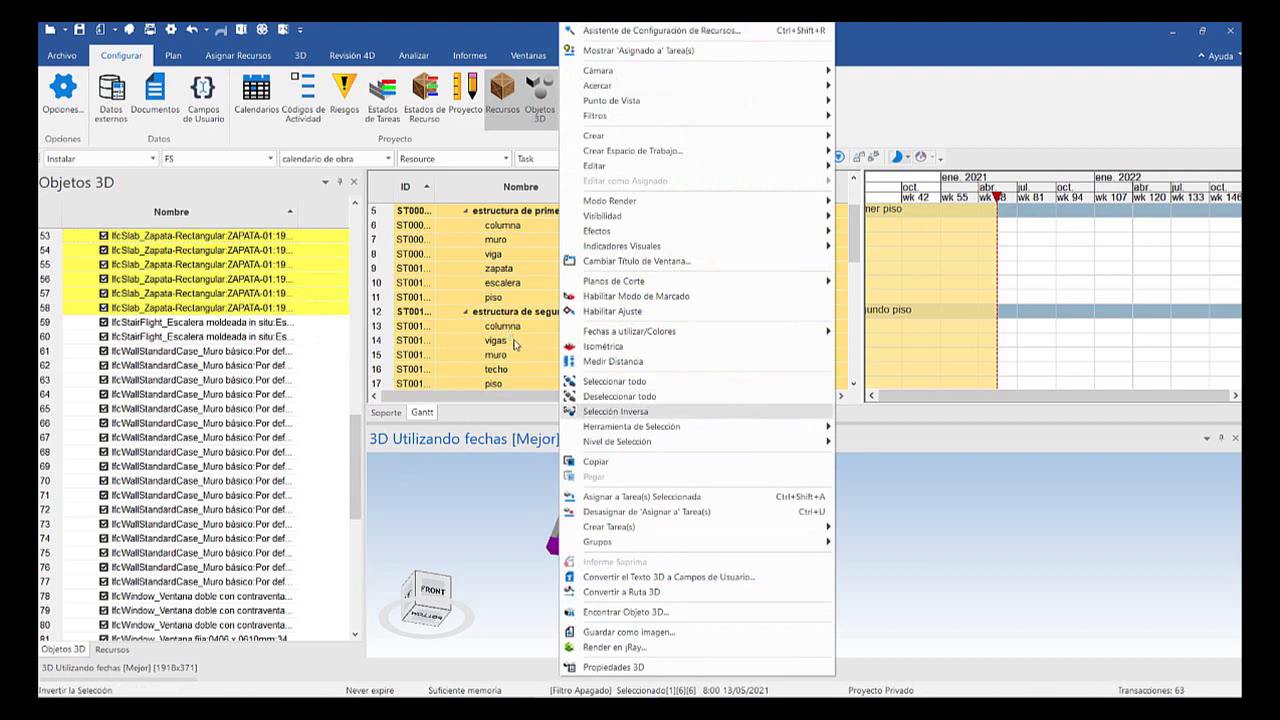
key("Return")
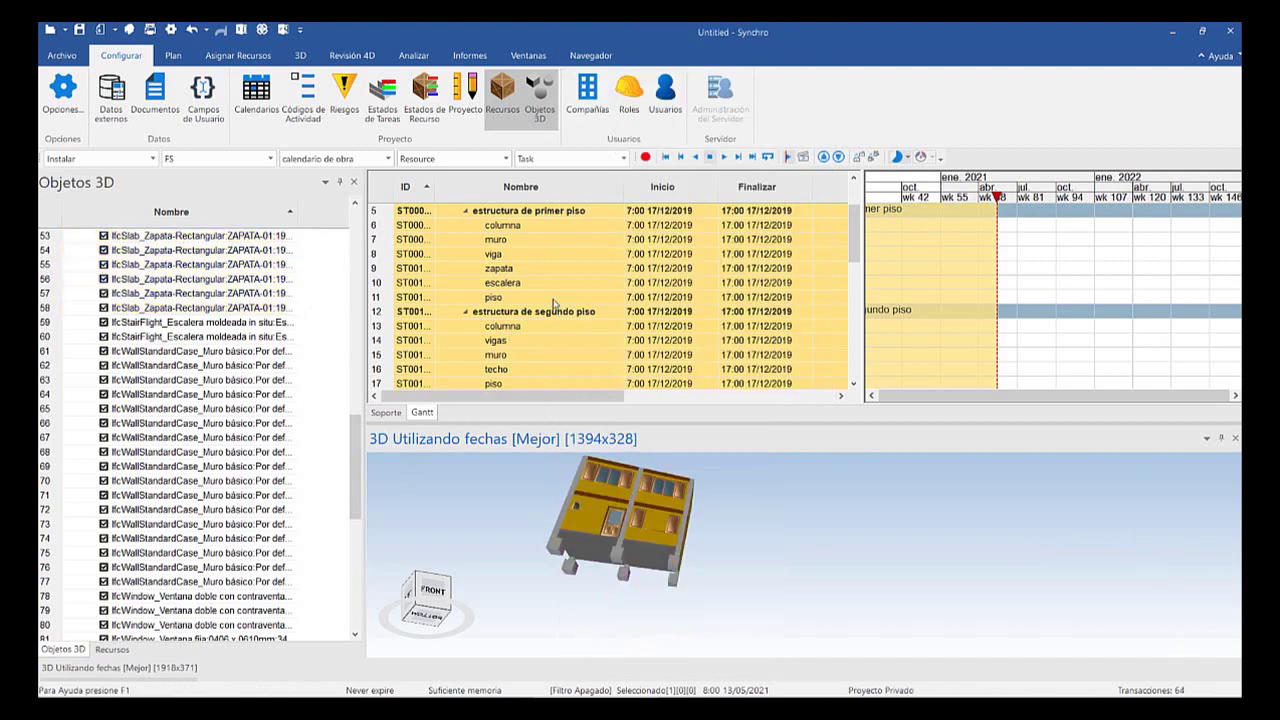
Select the zapata task under estructura de primer piso and assign the six footings to it
scroll(493, 293, "down", 5)
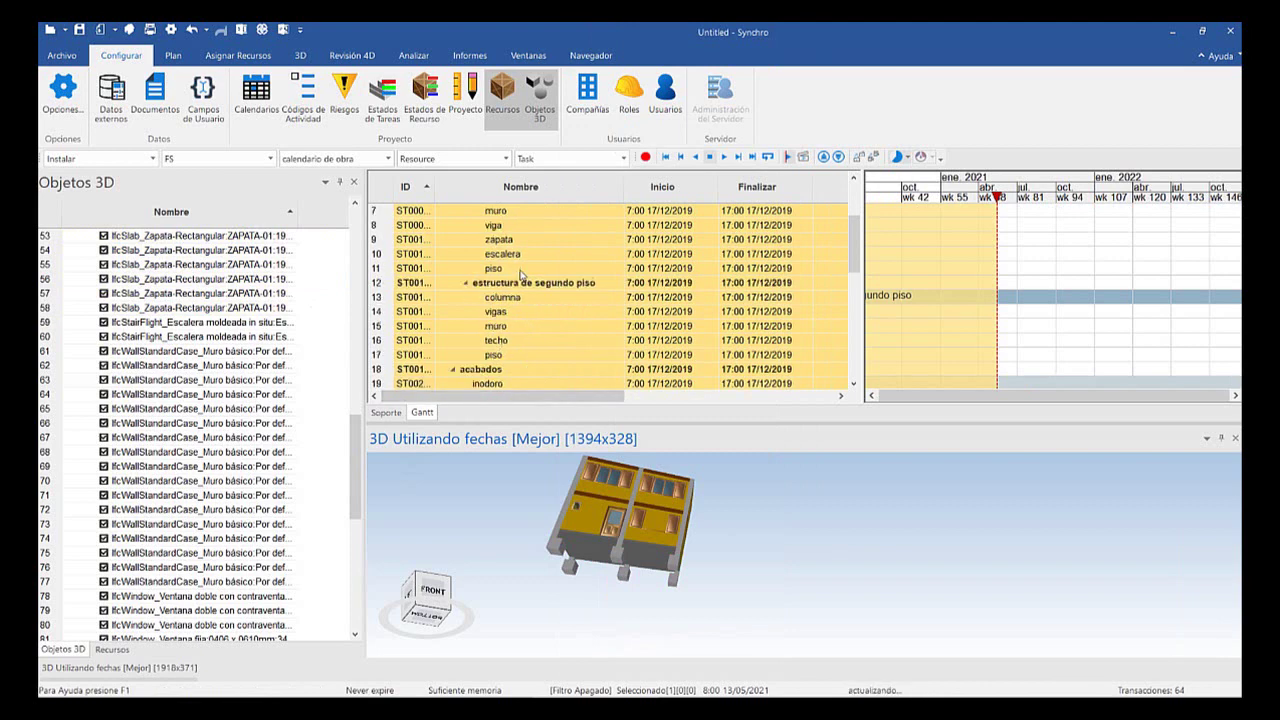
scroll(548, 263, "down", 1)
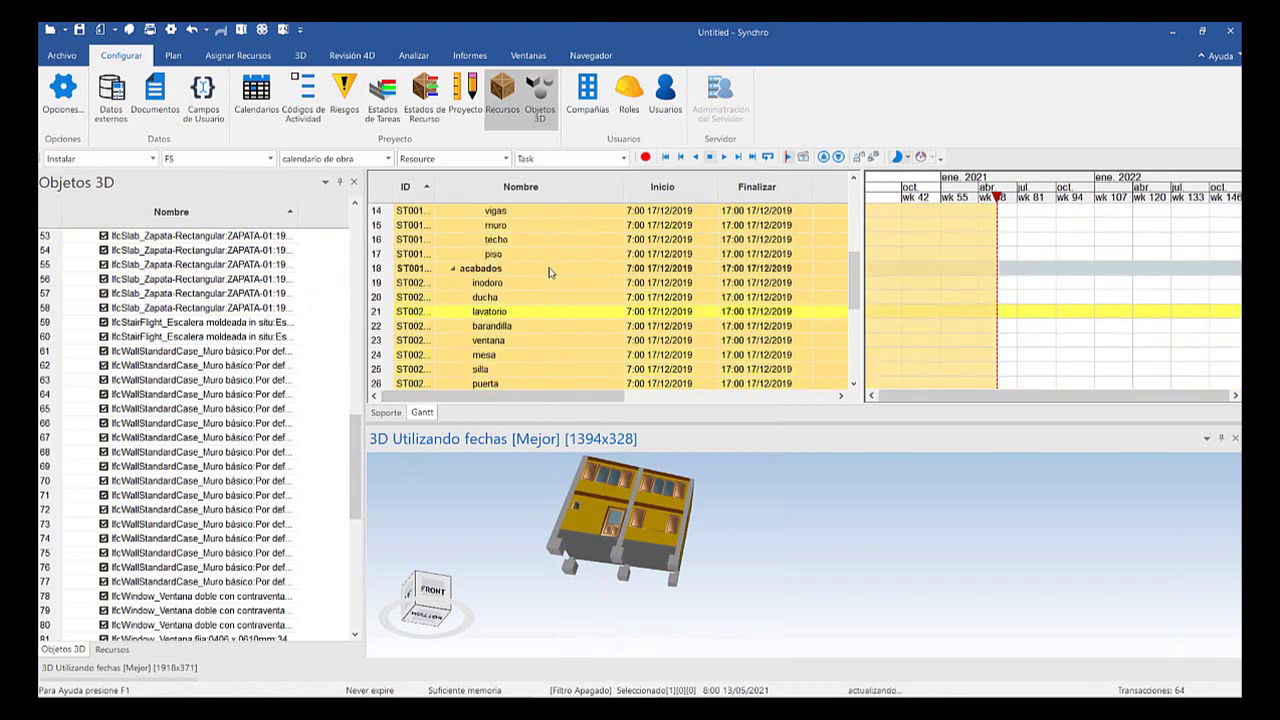
scroll(530, 275, "up", 5)
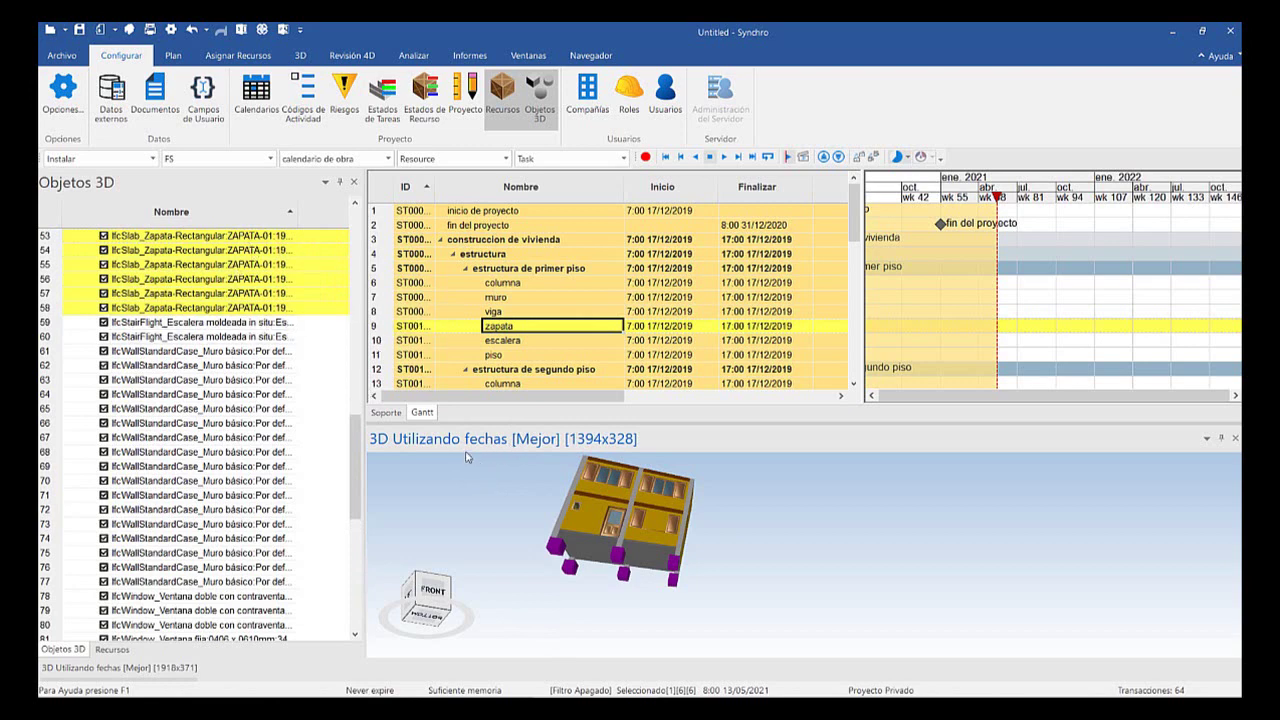
right_click(583, 576)
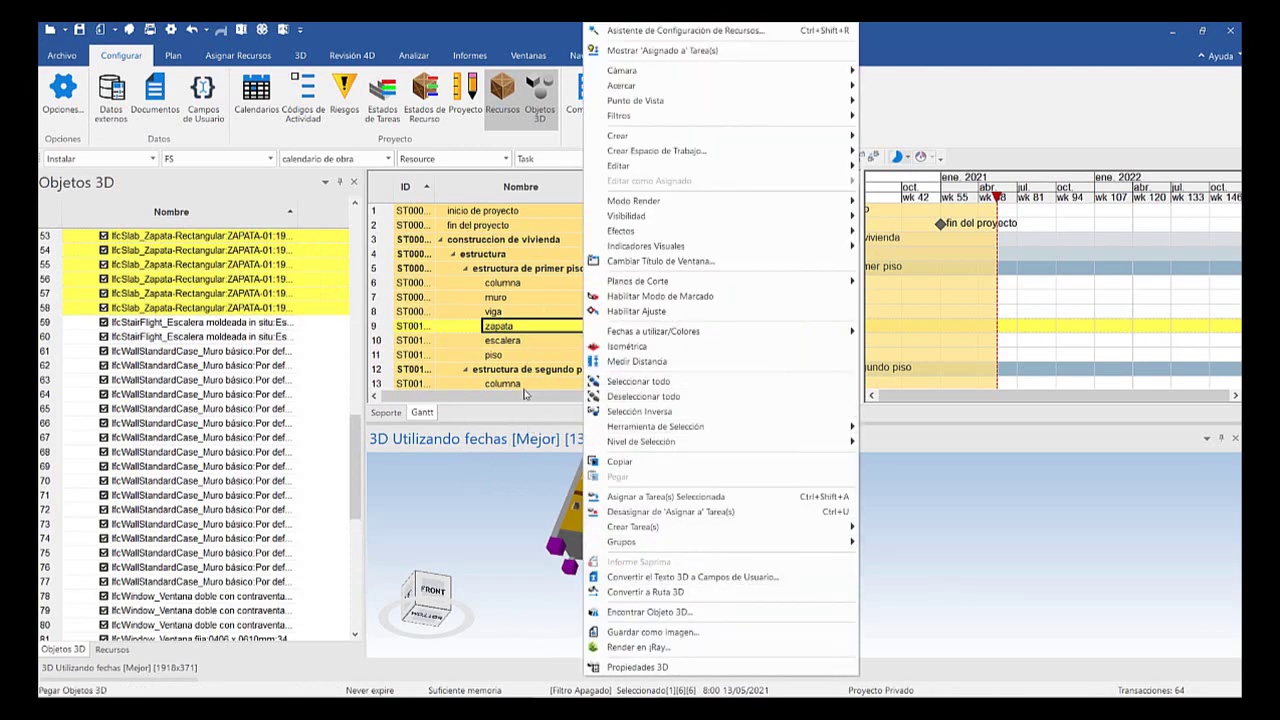
key("Return")
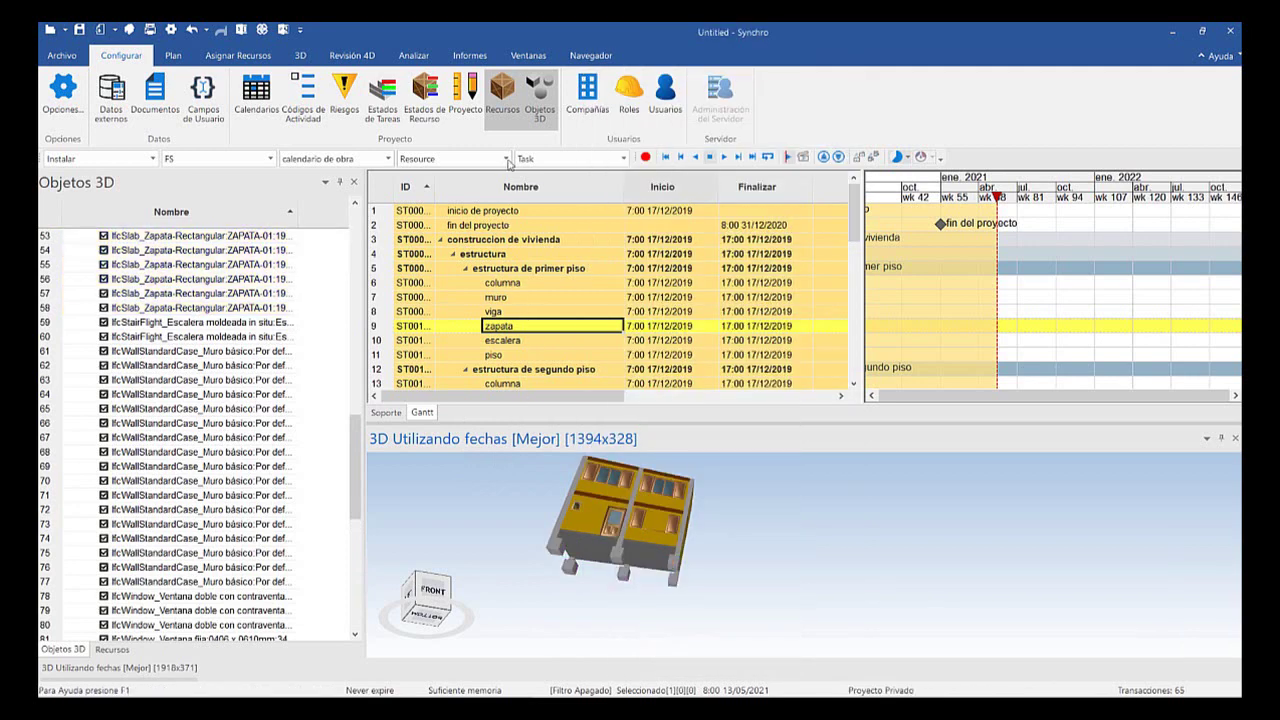
mouse_move(509, 166)
left_mouse_down()
mouse_move(536, 162)
mouse_move(488, 178)
left_mouse_up()
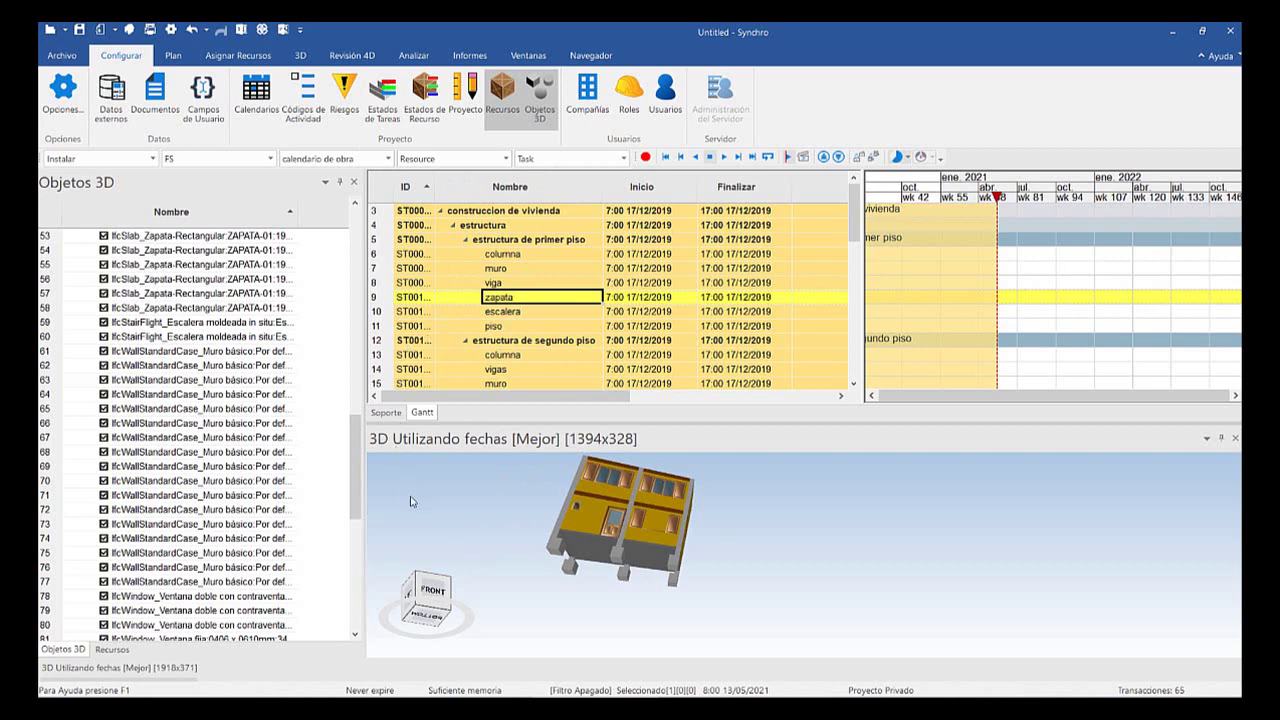
left_click(480, 688)
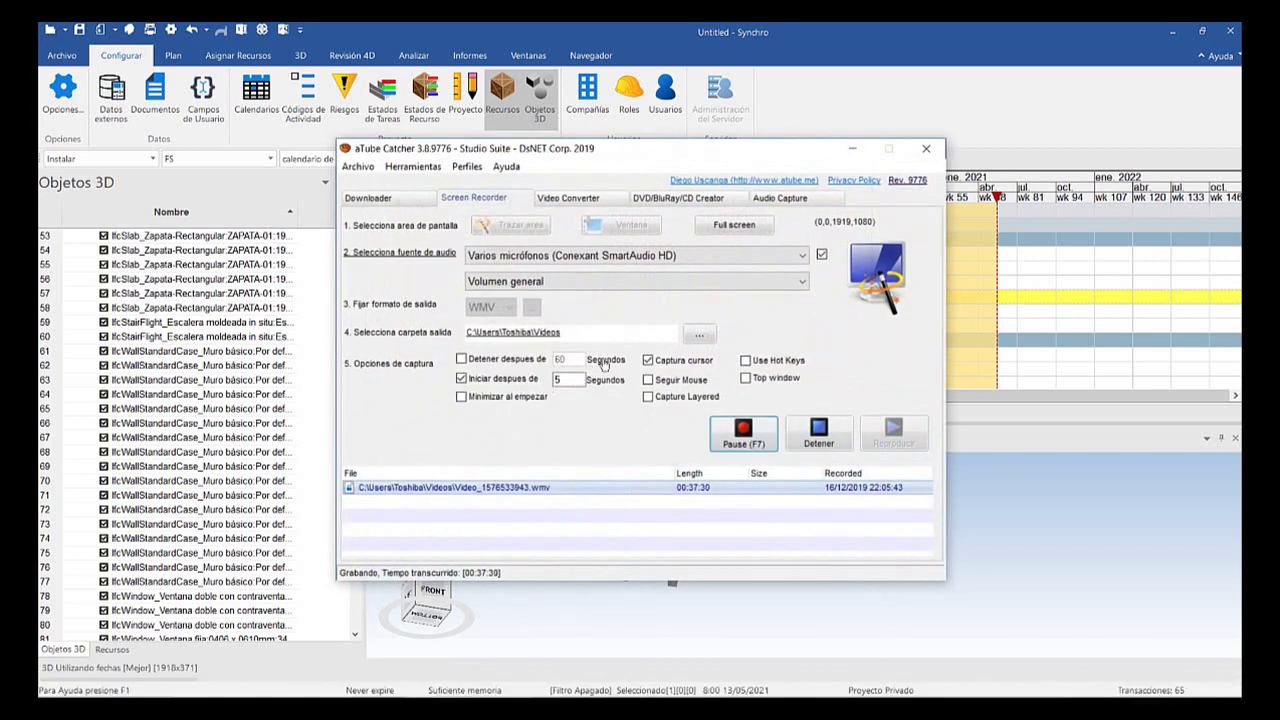
left_click(684, 128)
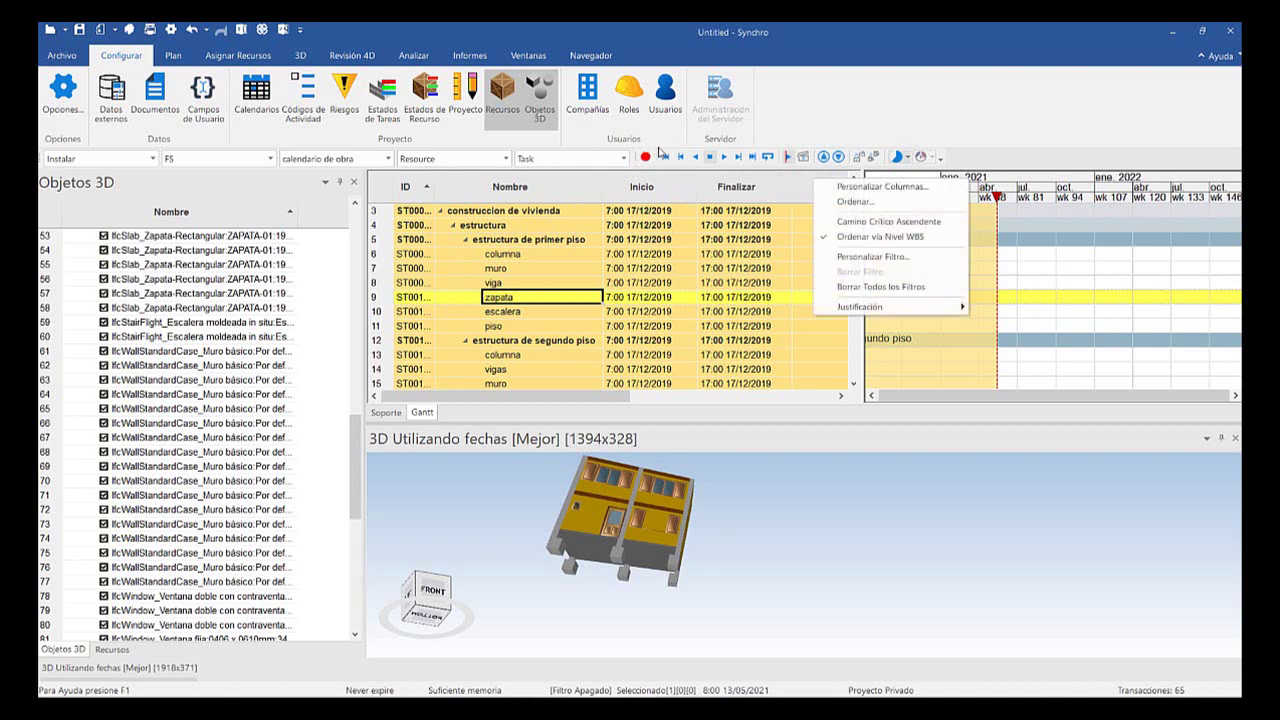
Open the column customization for the Gantt task table and enlarge its dialog to show all parameter groups
left_click(840, 186)
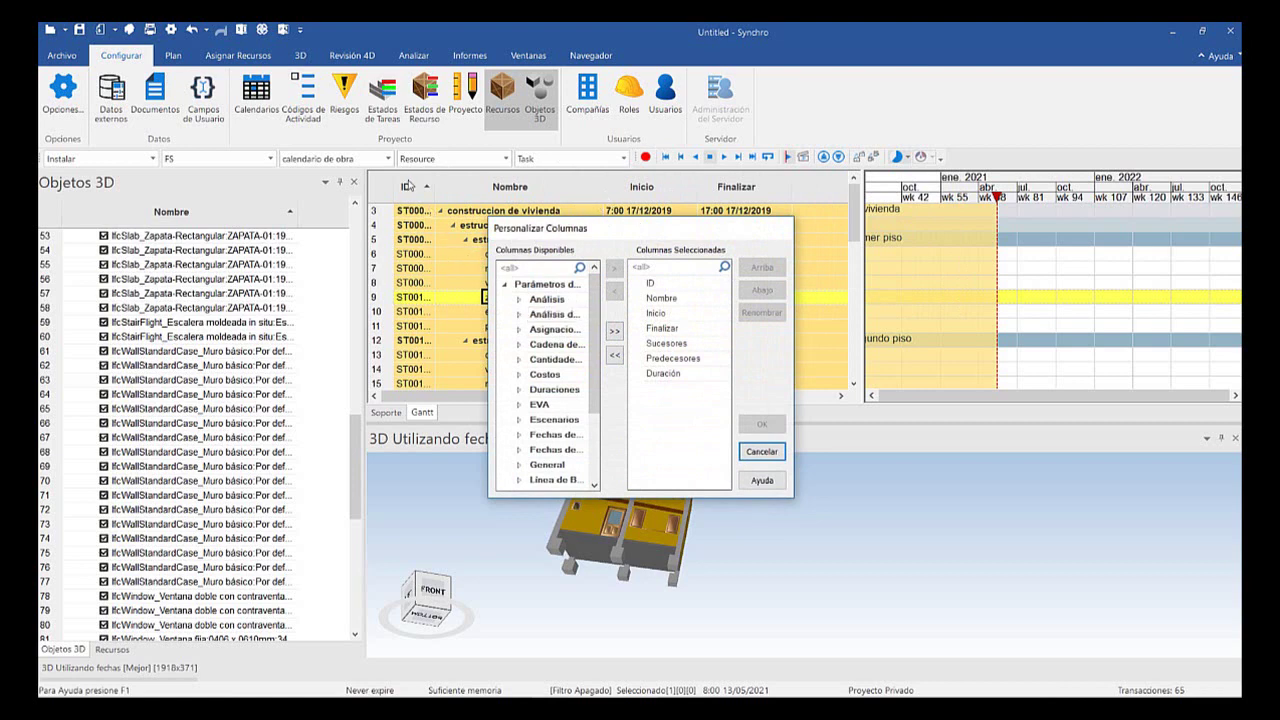
left_click_drag(488, 217, 296, 163)
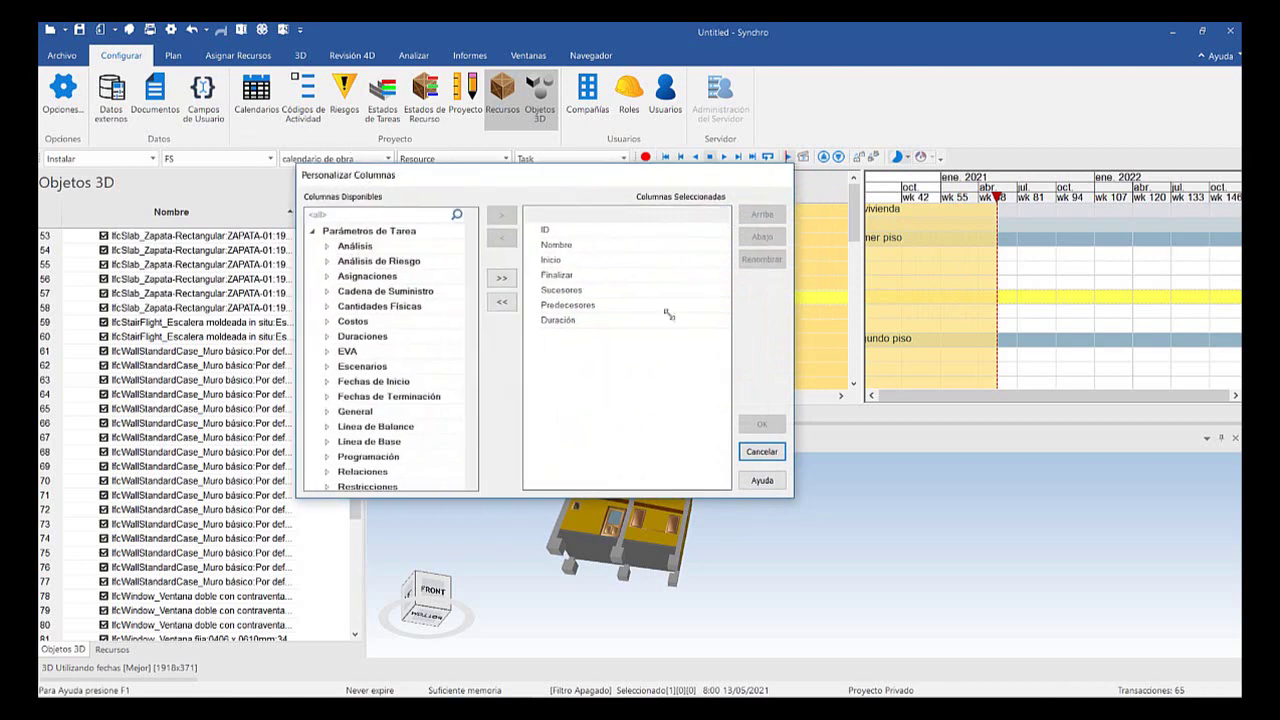
left_click_drag(794, 402, 975, 402)
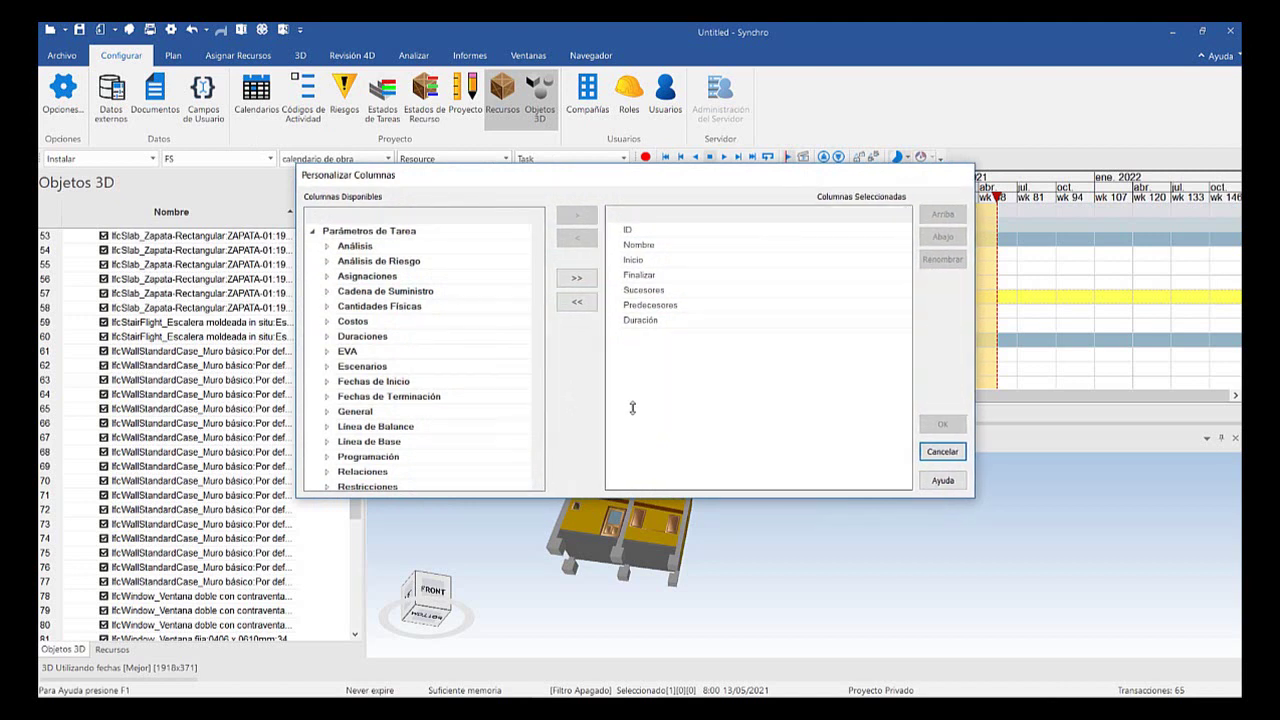
left_click_drag(632, 407, 655, 485)
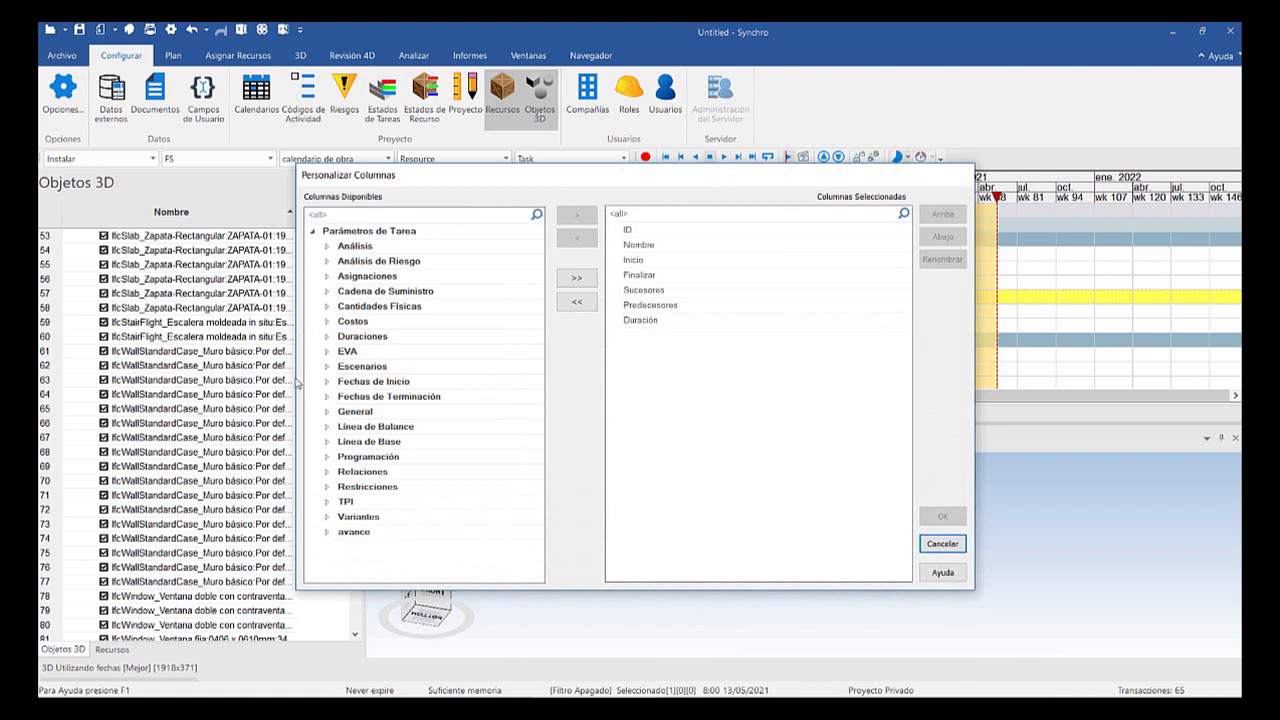
Add Recursos 3D from the Asignaciones group to the task table's selected columns
key("Right")
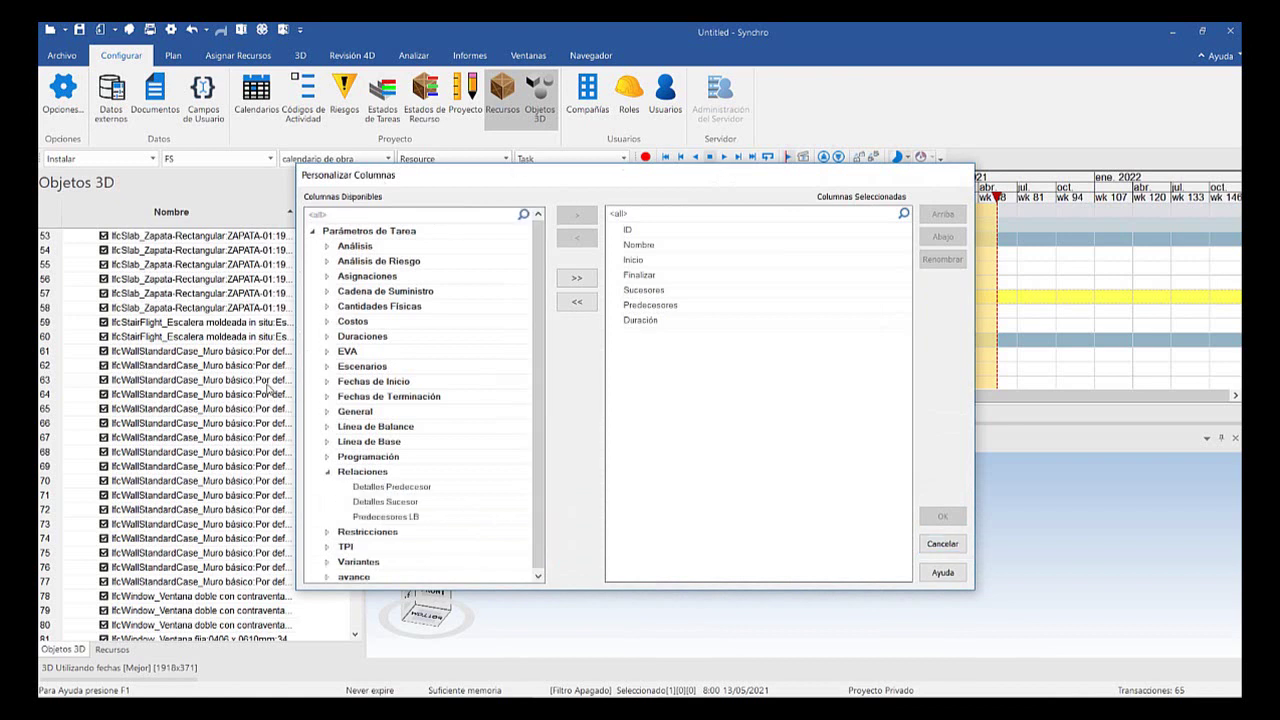
key("Right")
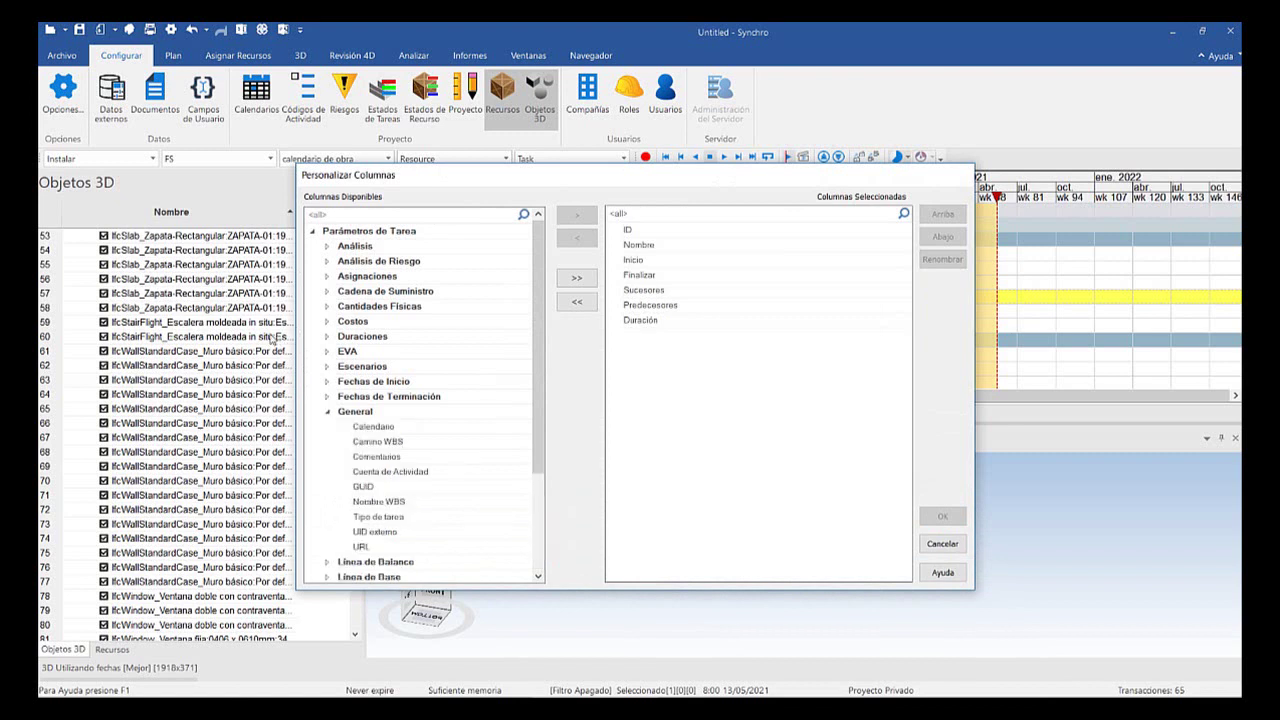
key("Up")
key("Right")
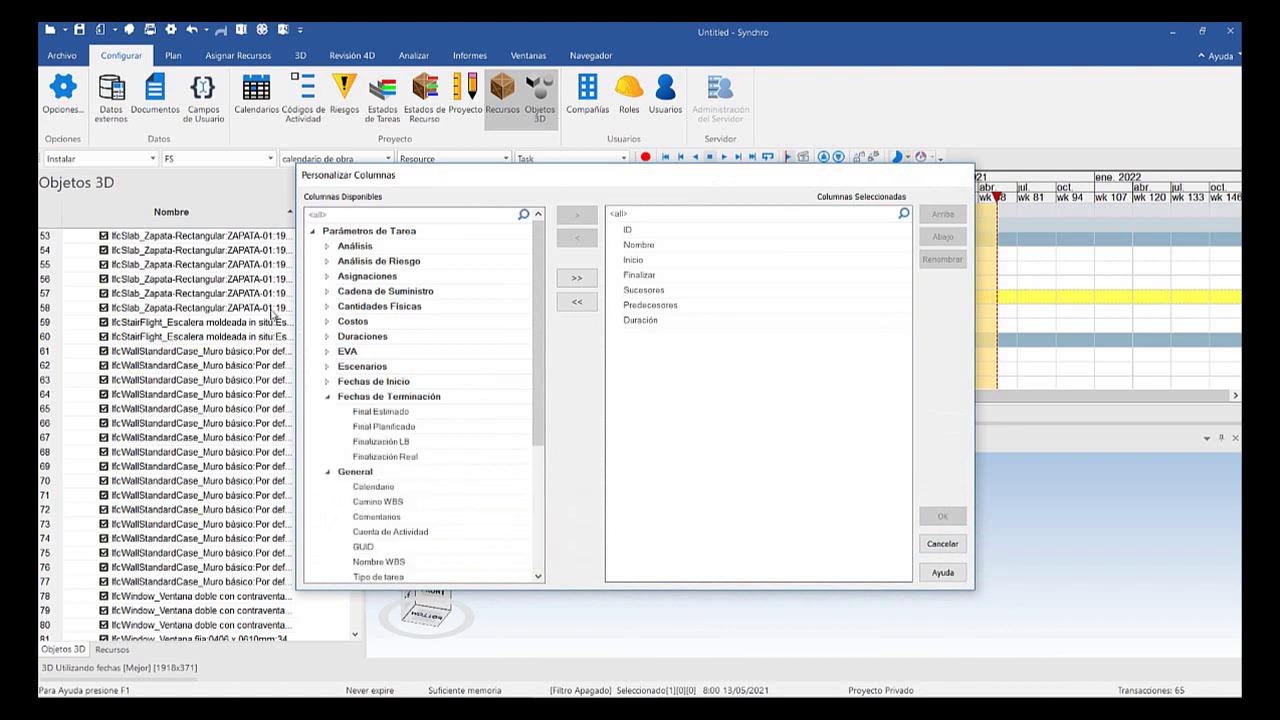
key("Right")
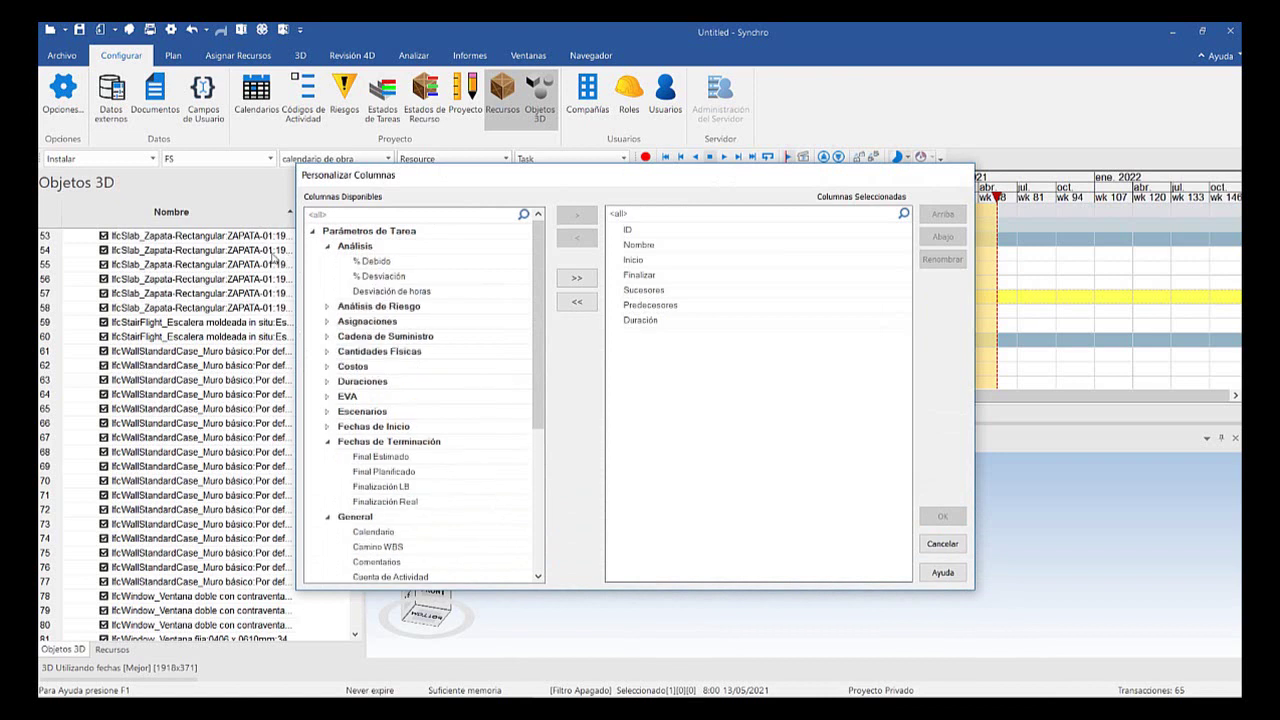
key("Right")
left_click(327, 351)
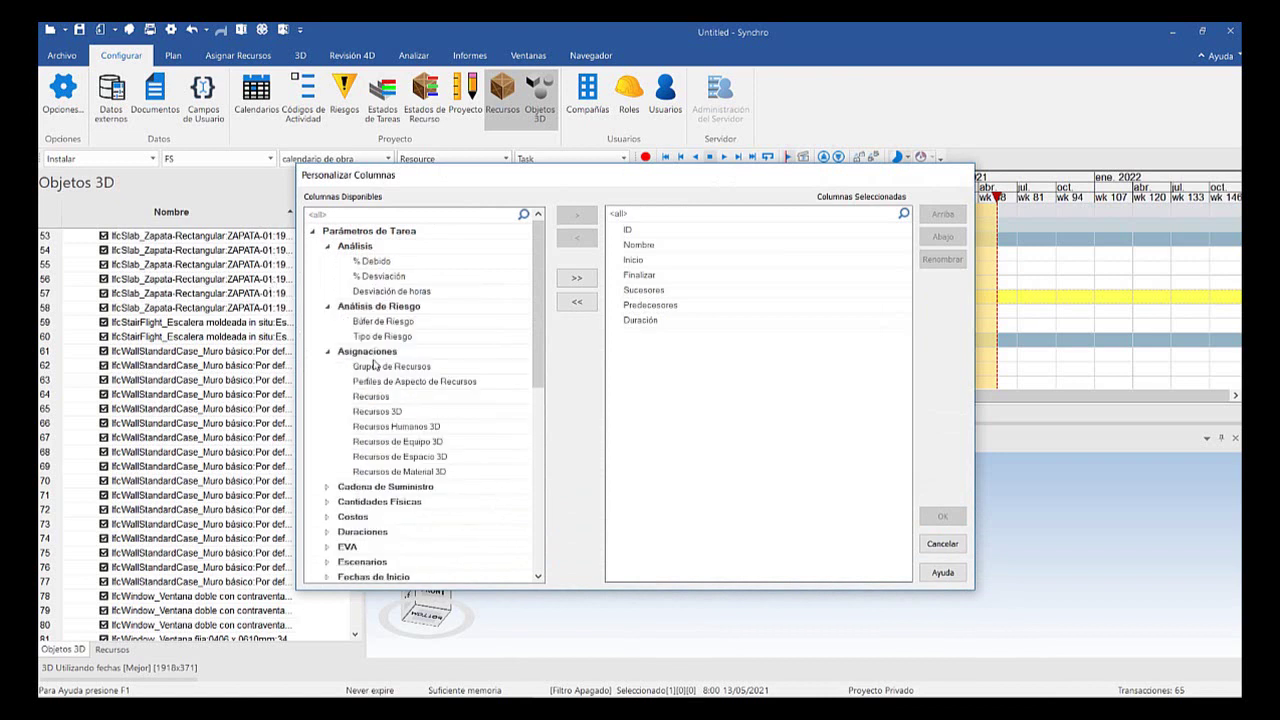
left_click(383, 411)
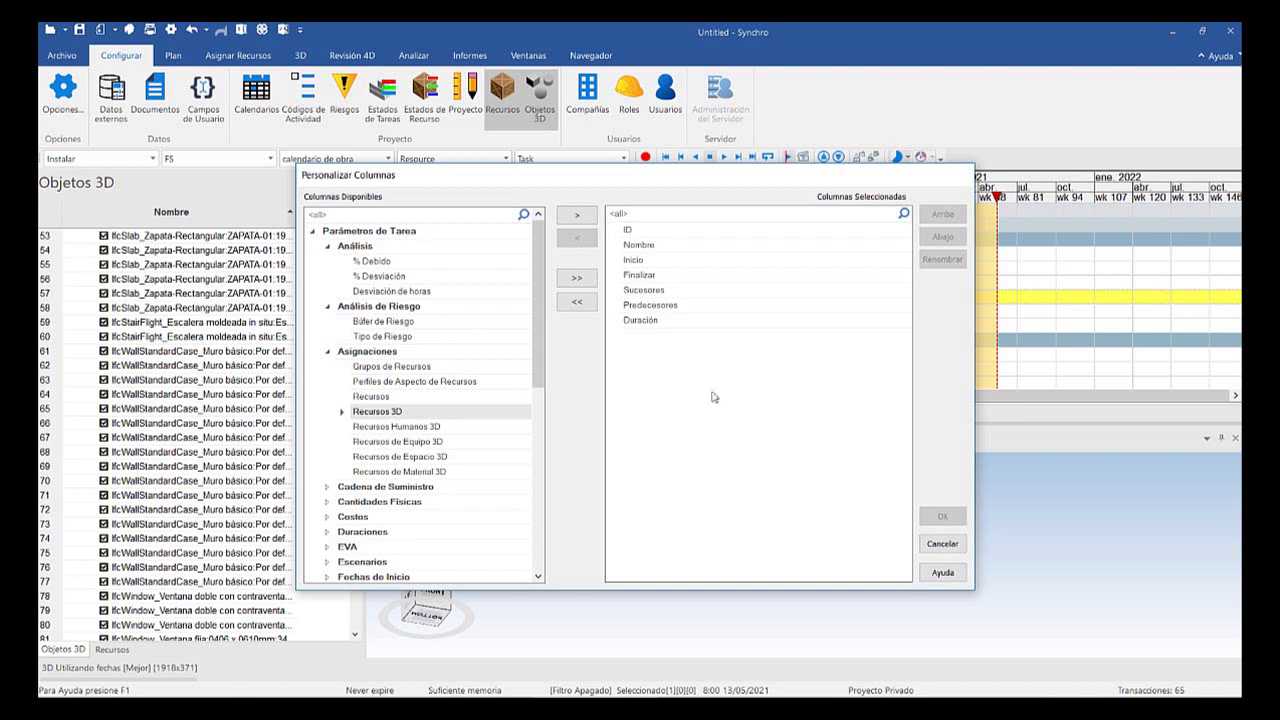
left_click(577, 215)
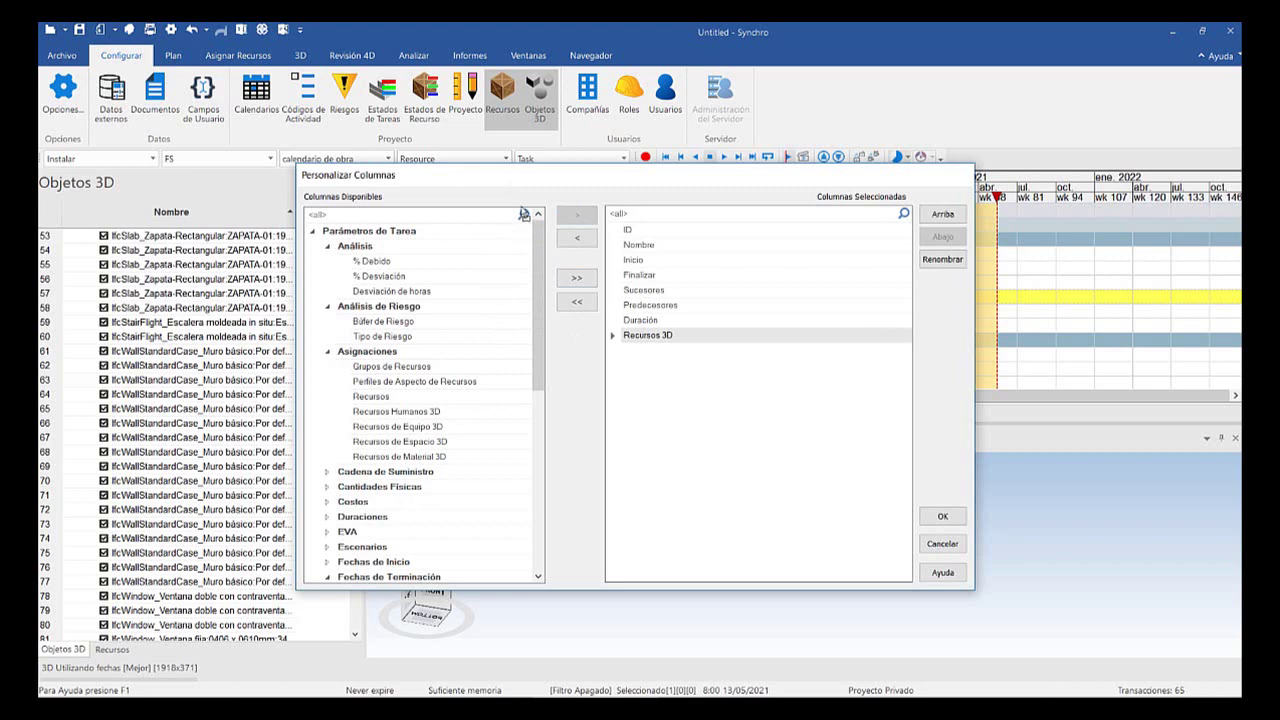
Move the Recursos 3D column directly below Nombre in the selected columns and apply the new column layout
left_click_drag(648, 335, 648, 259)
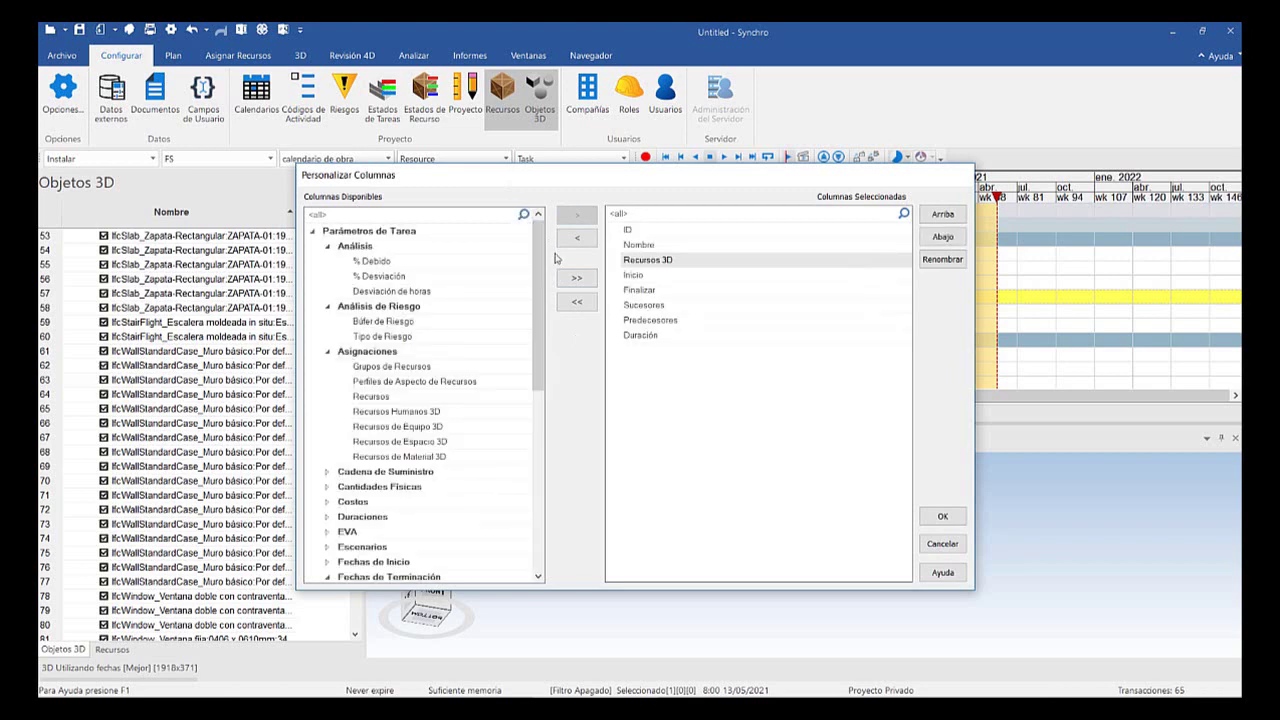
key("Return")
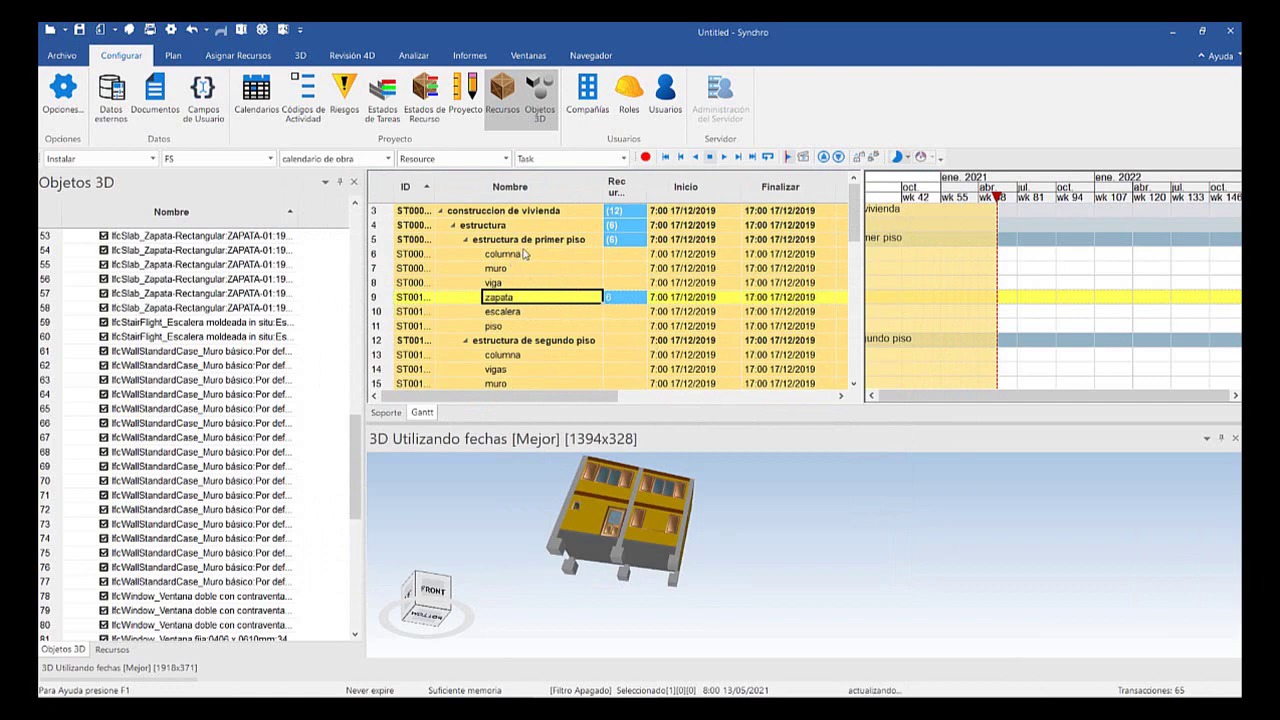
Unassign all resources from the lavatorio task under acabados
scroll(530, 291, "down", 2)
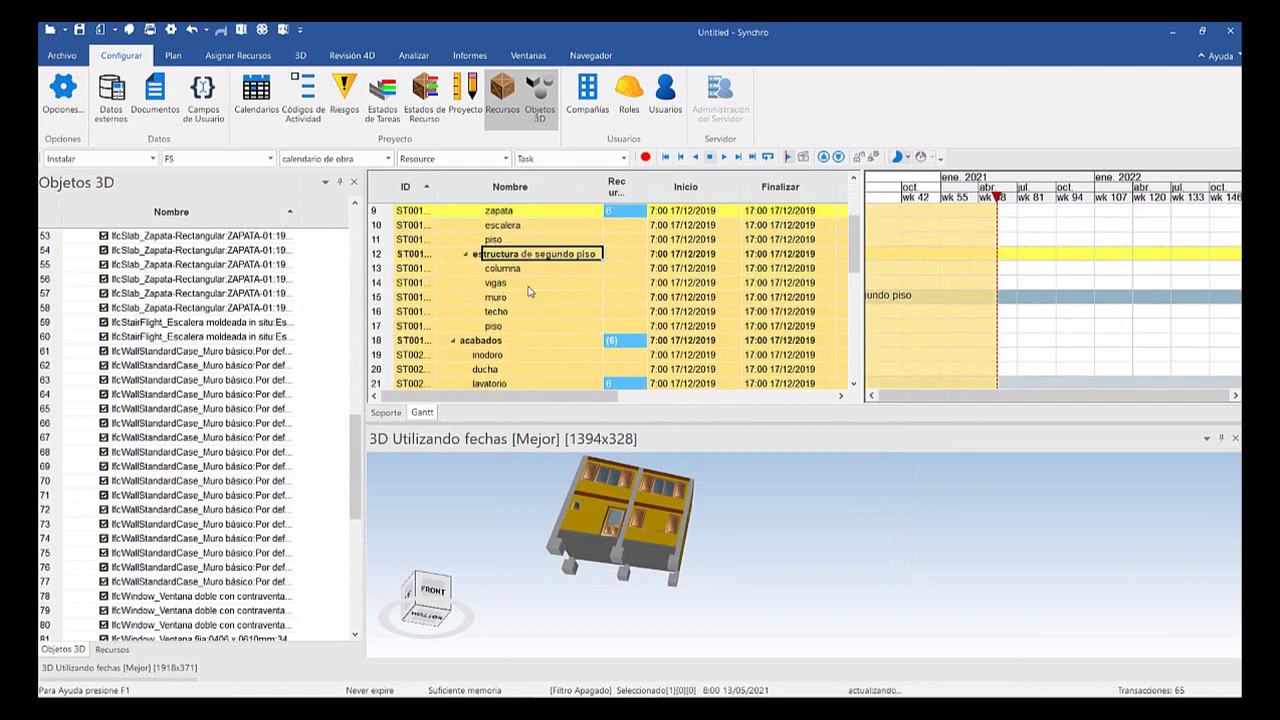
scroll(530, 291, "down", 1)
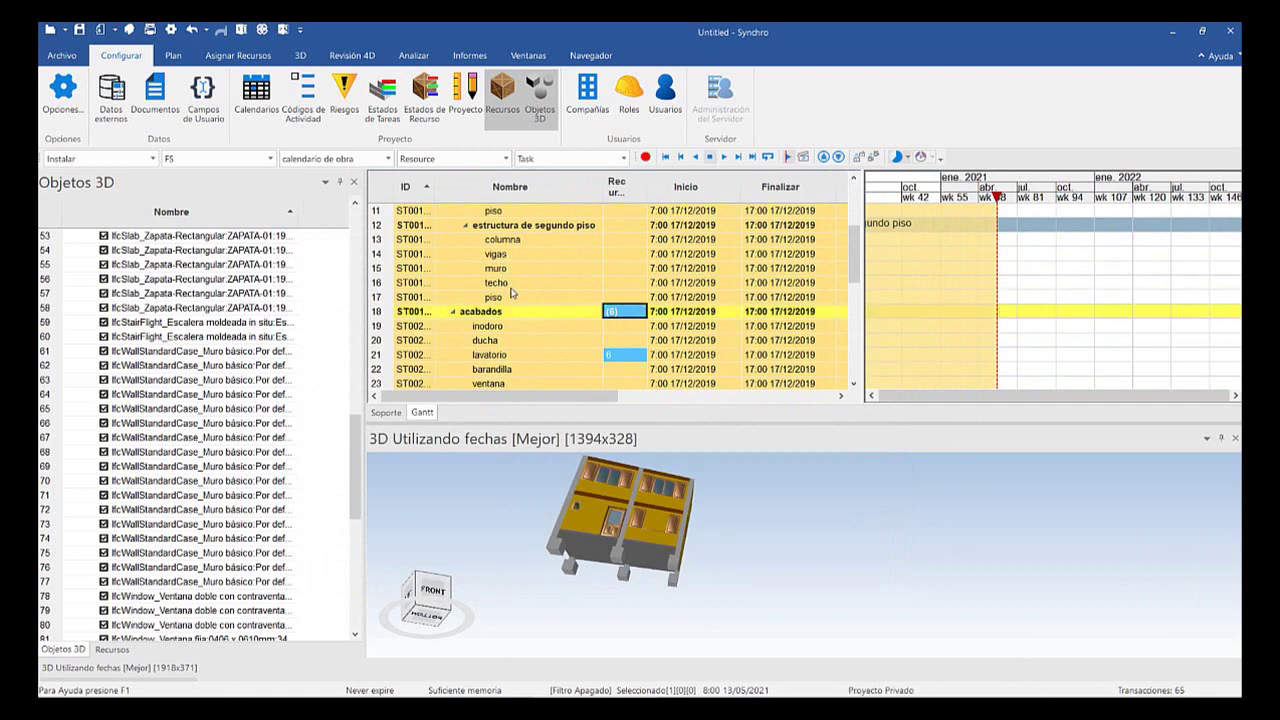
left_click(628, 355)
right_click(628, 355)
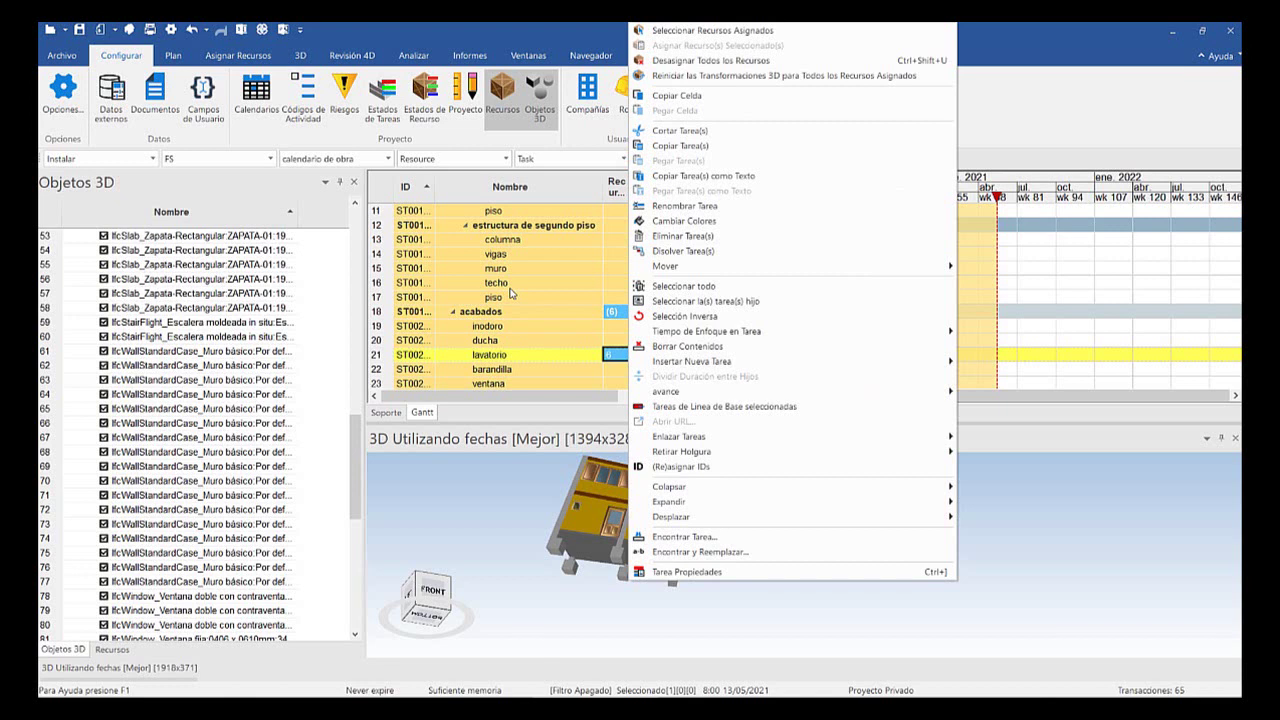
key("Up")
key("Up")
key("Down")
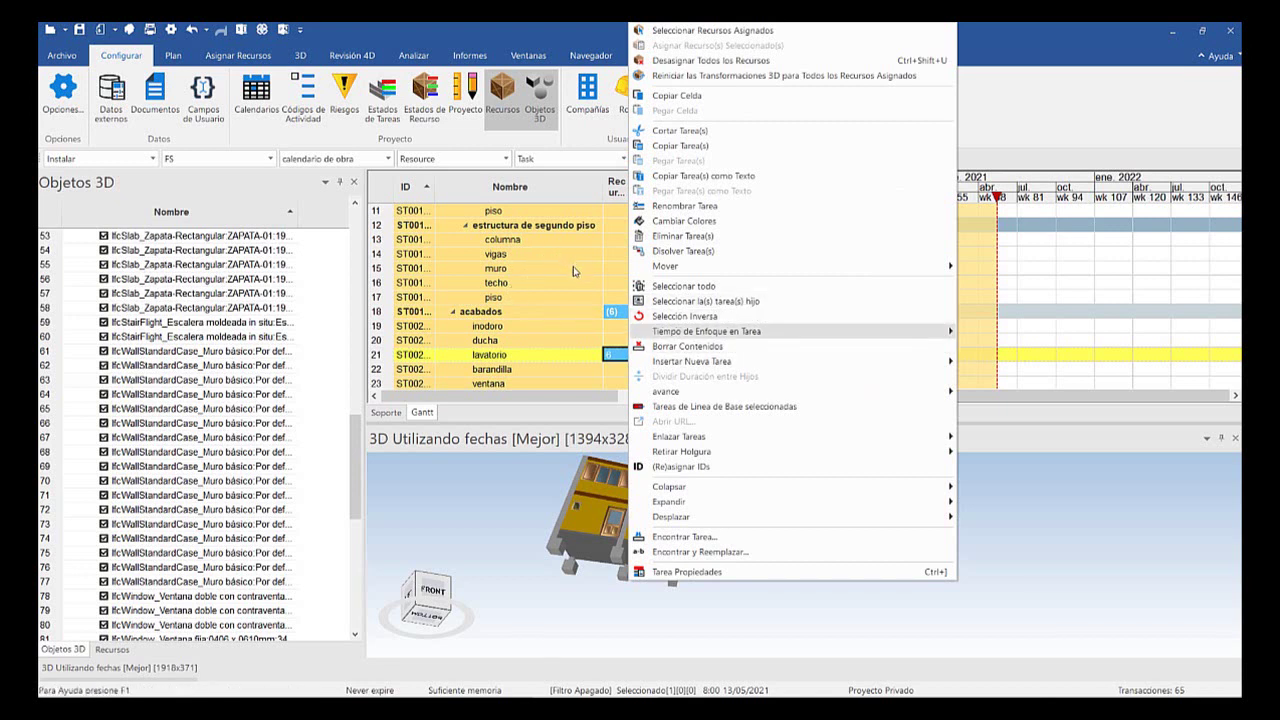
key("Up")
key("Down")
key("Down")
key("Down")
key("Right")
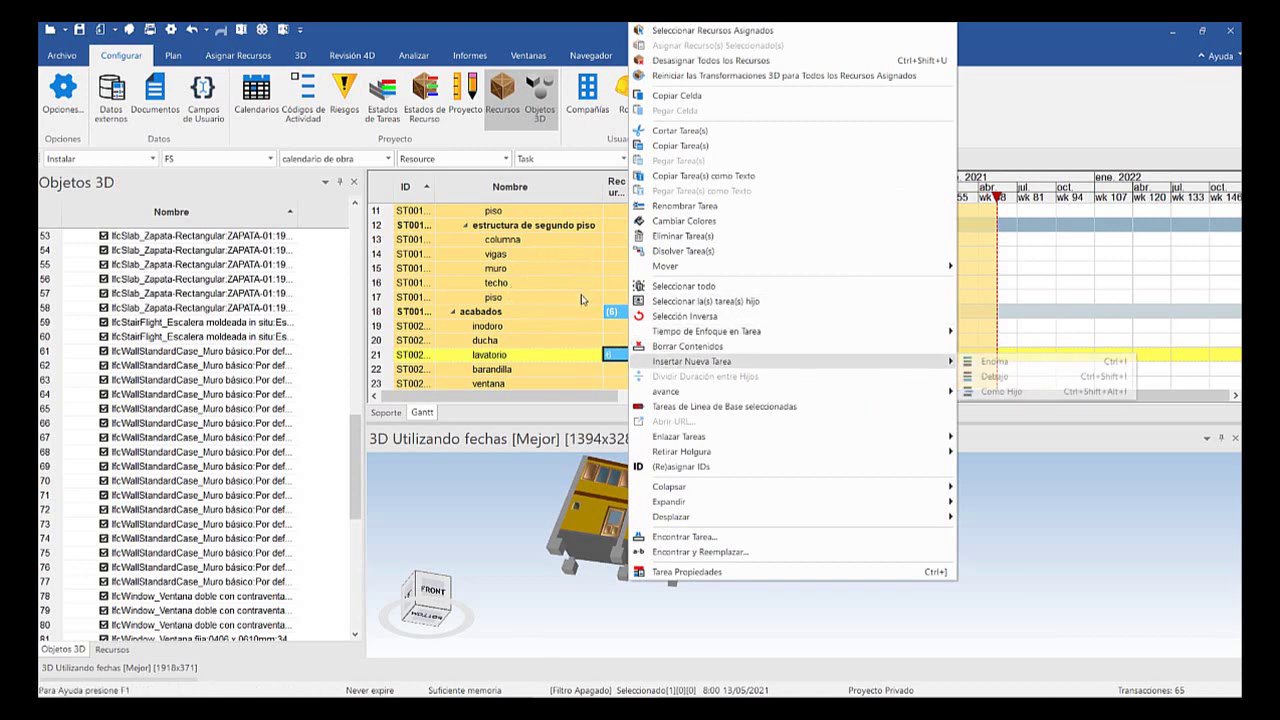
key("Left")
key("Down")
key("Down")
key("Down")
key("Right")
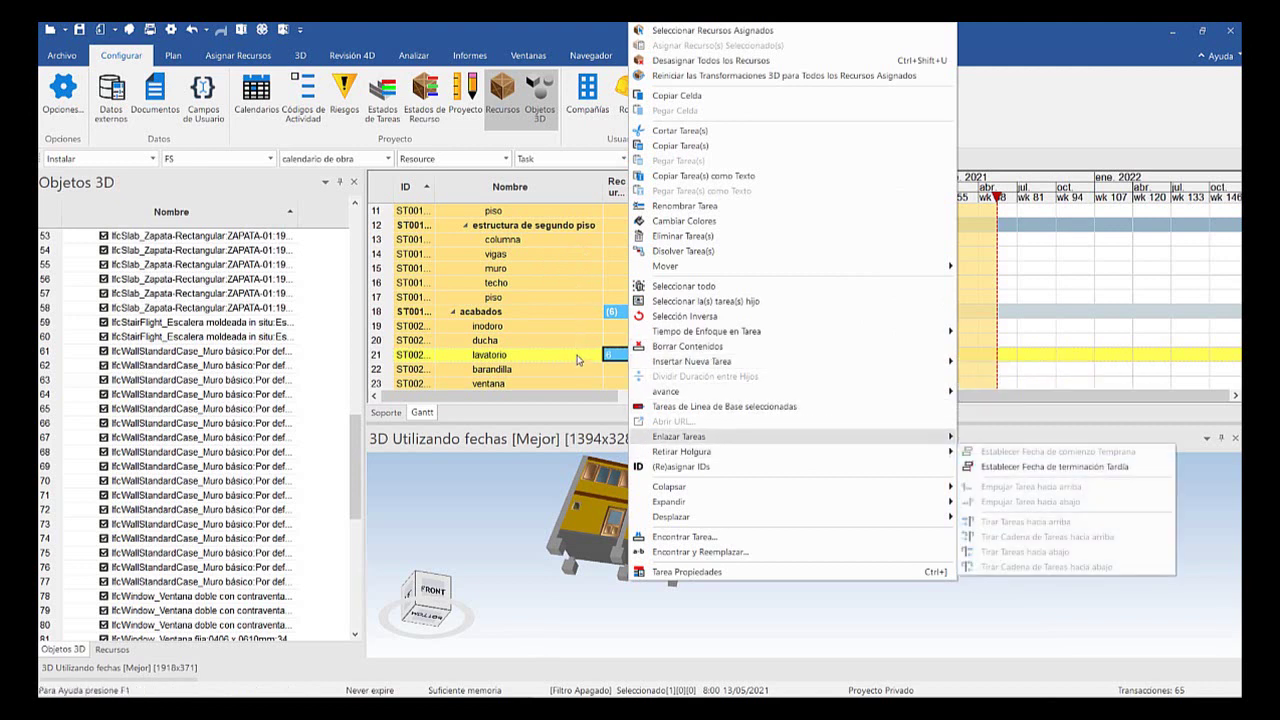
key("Left")
key("Up")
key("Up")
key("Up")
key("Up")
key("Up")
key("Up")
key("Up")
key("Up")
key("Up")
key("Up")
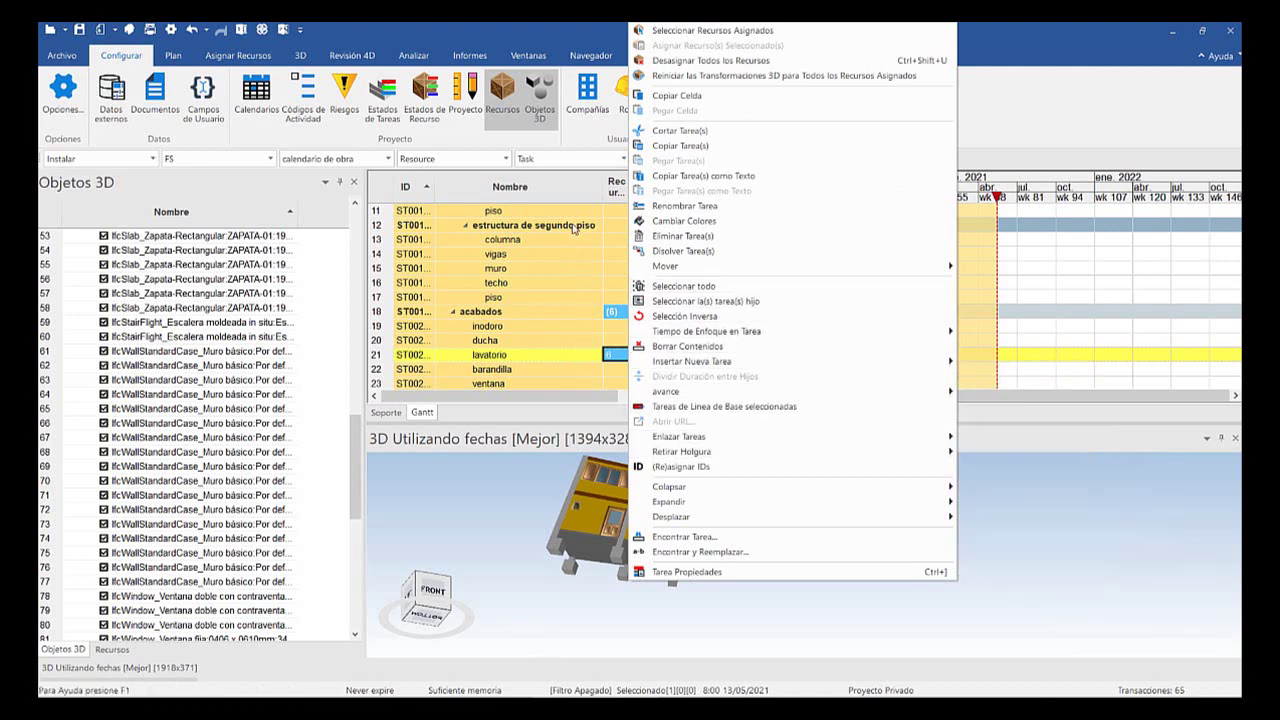
key("Up")
key("Up")
key("Up")
key("Up")
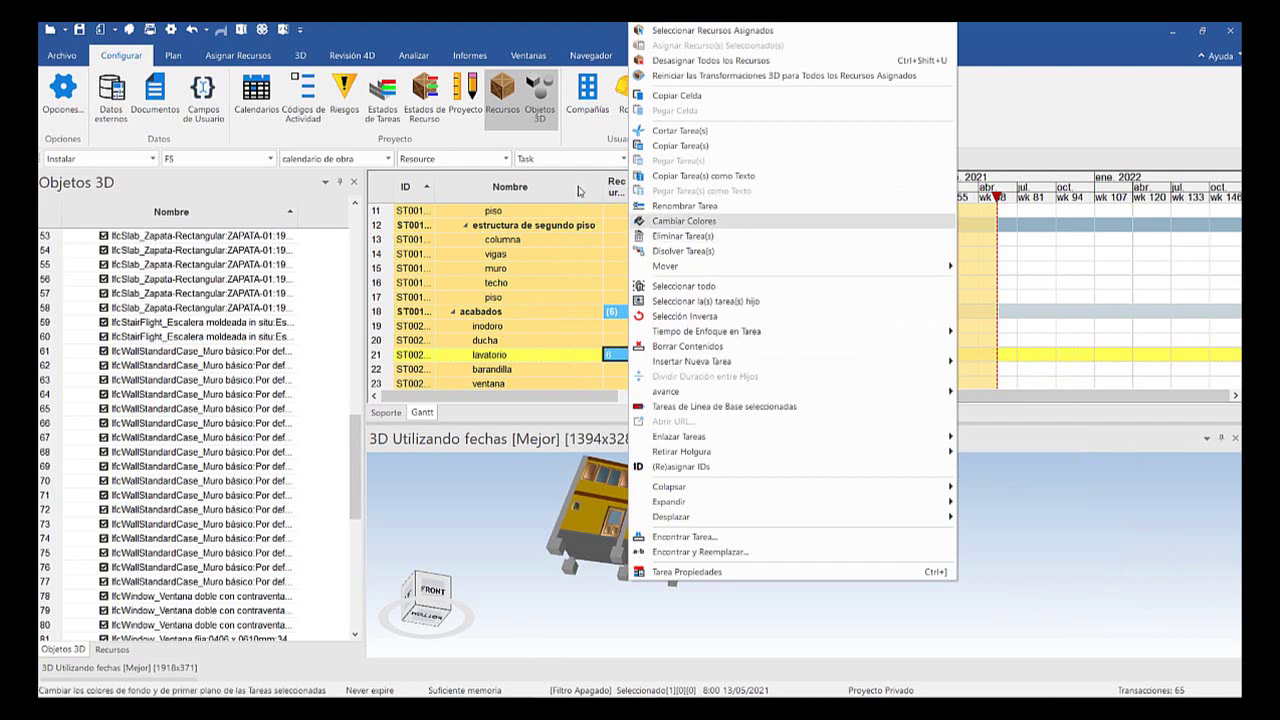
key("Up")
key("Up")
key("Up")
key("Up")
key("Up")
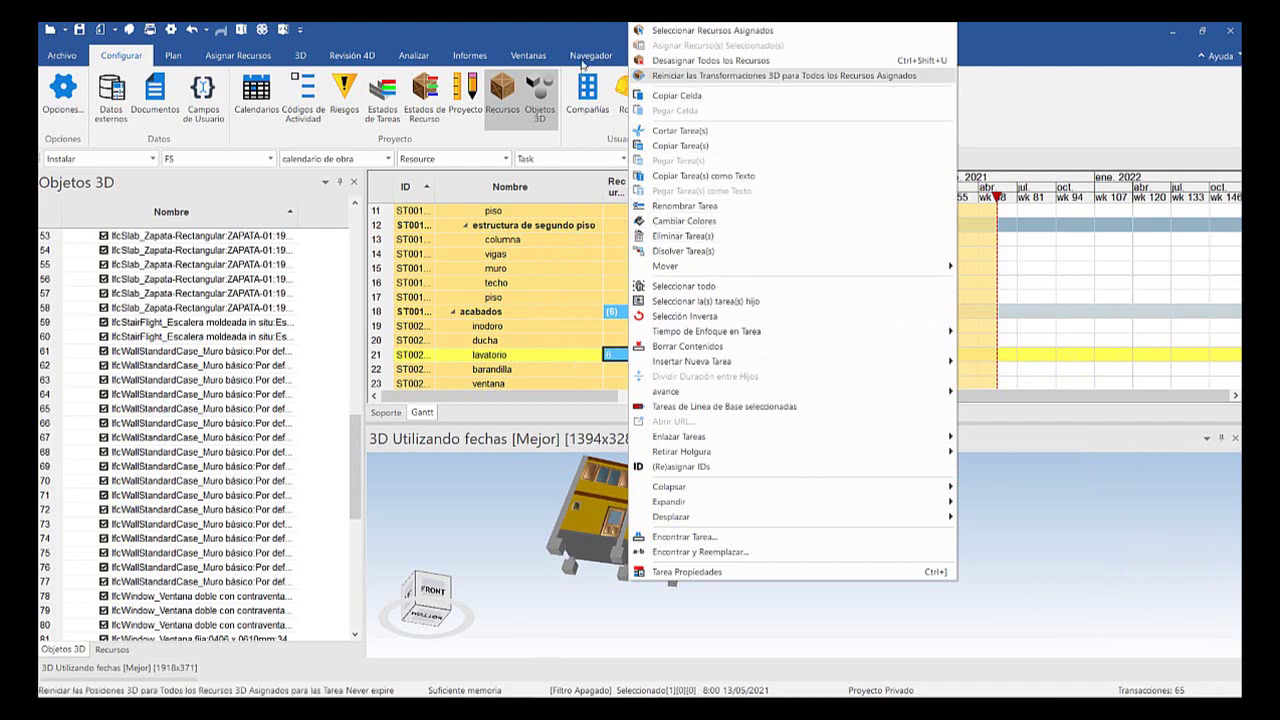
key("Return")
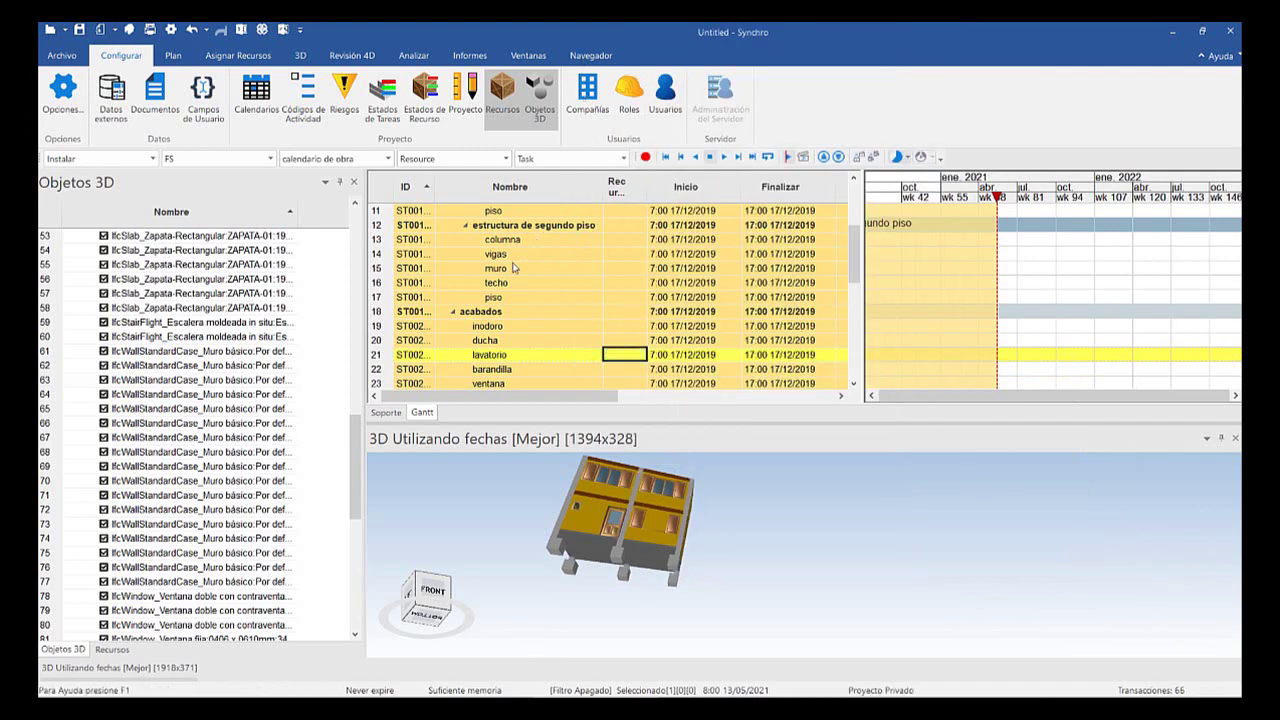
Review the Recursos 3D assignments across the task table and check the zapata task's footings in the 3D view
scroll(515, 299, "up", 2)
scroll(515, 296, "up", 1)
scroll(516, 271, "down", 3)
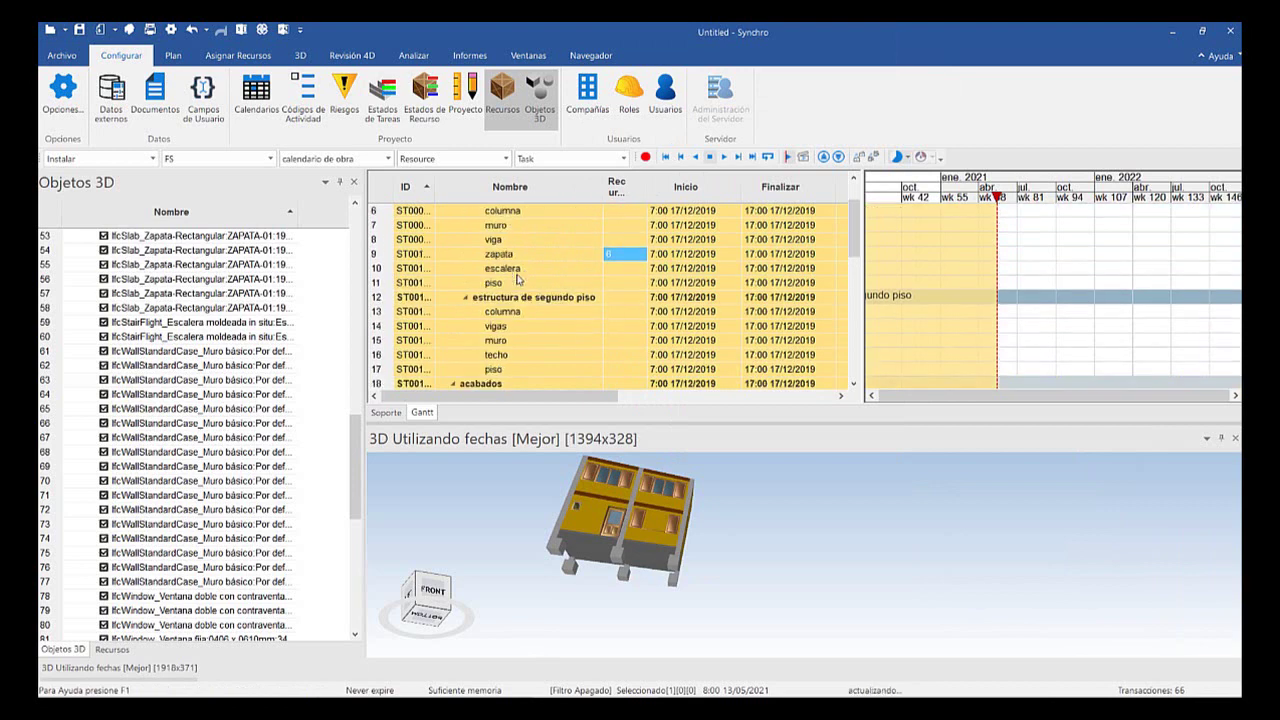
scroll(527, 289, "down", 2)
scroll(530, 295, "up", 4)
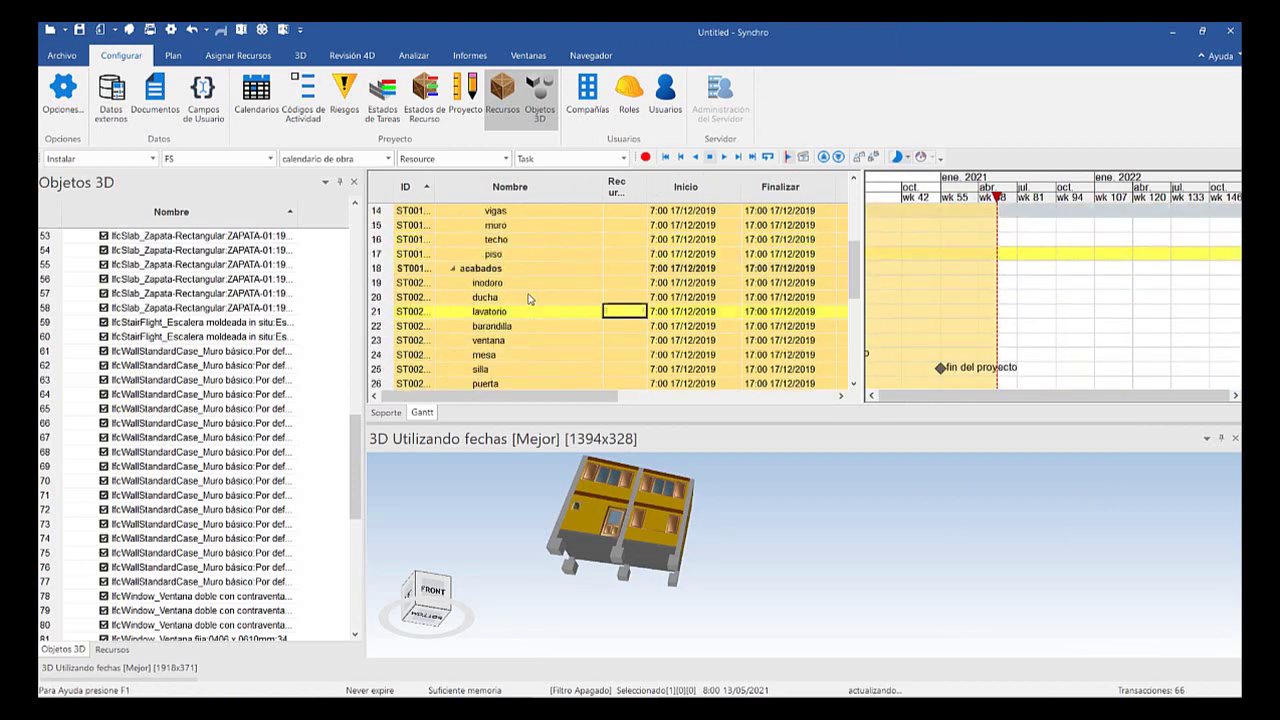
scroll(525, 285, "up", 3)
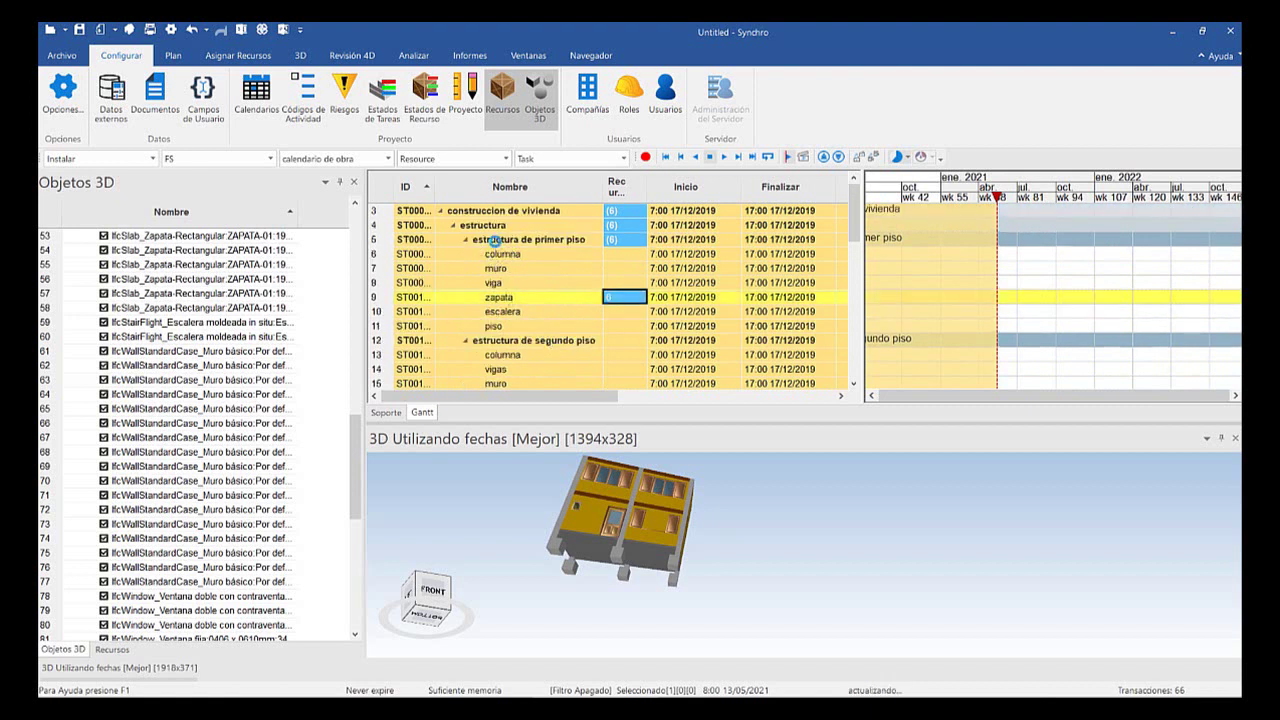
key("Left")
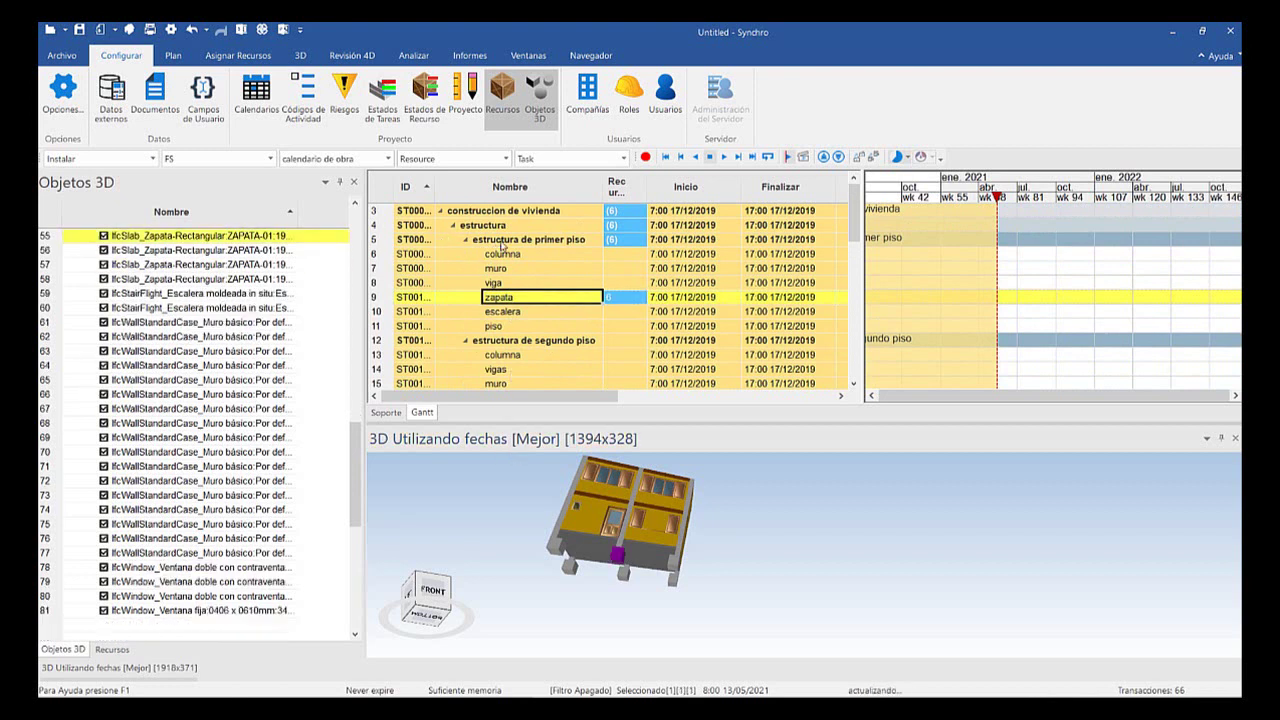
key("Right")
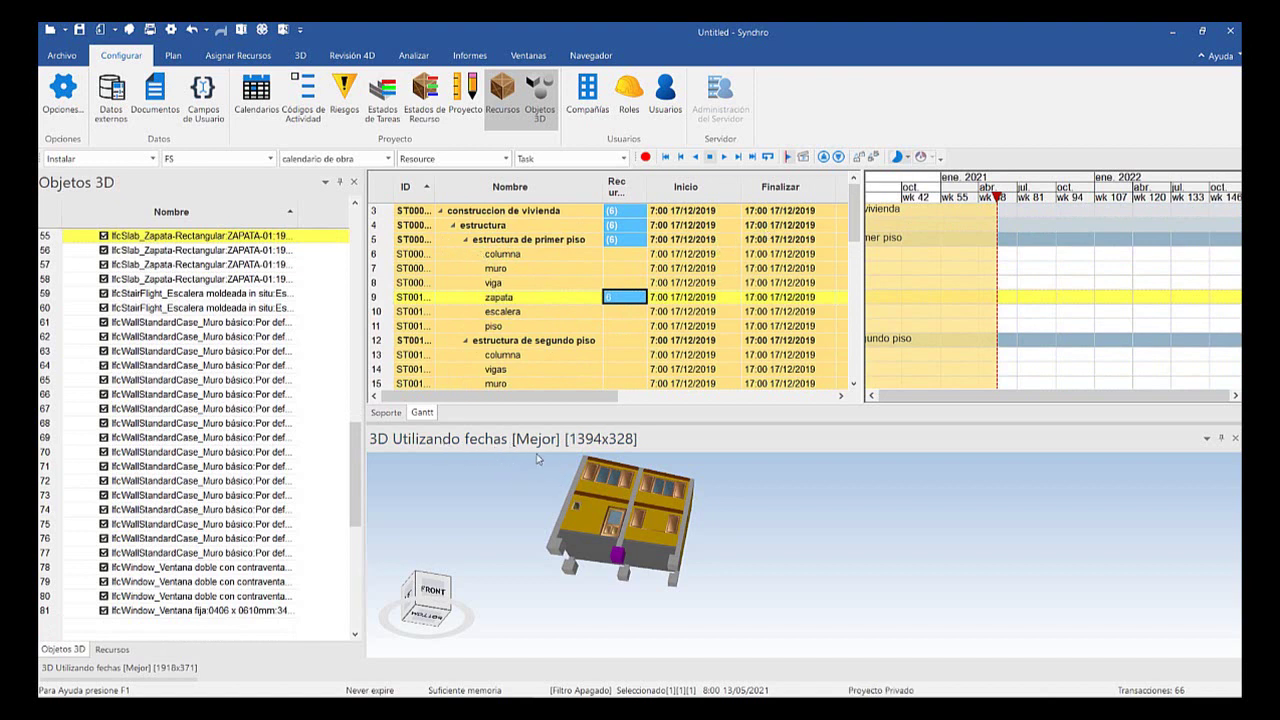
middle_click_drag(592, 398, 572, 430)
Hide all scene objects by turning off the visibility of Objetos de escena in the 3D objects list
scroll(111, 236, "up", 3)
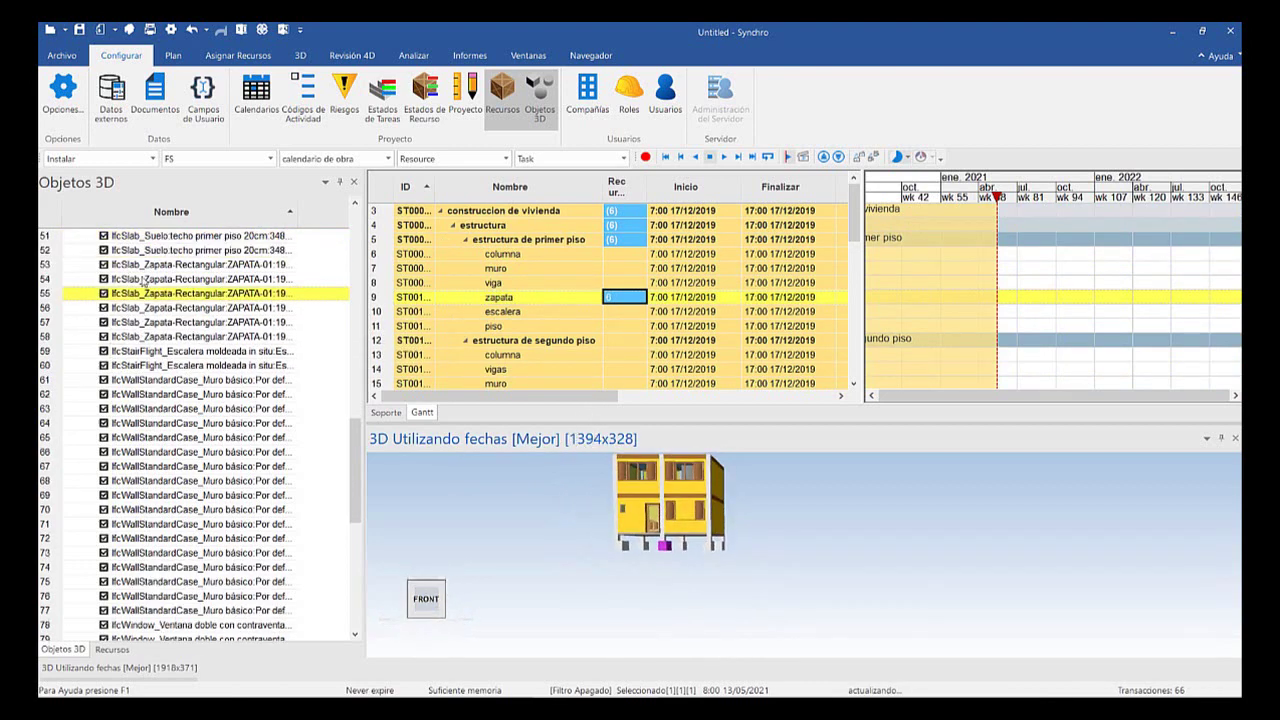
scroll(111, 236, "up", 14)
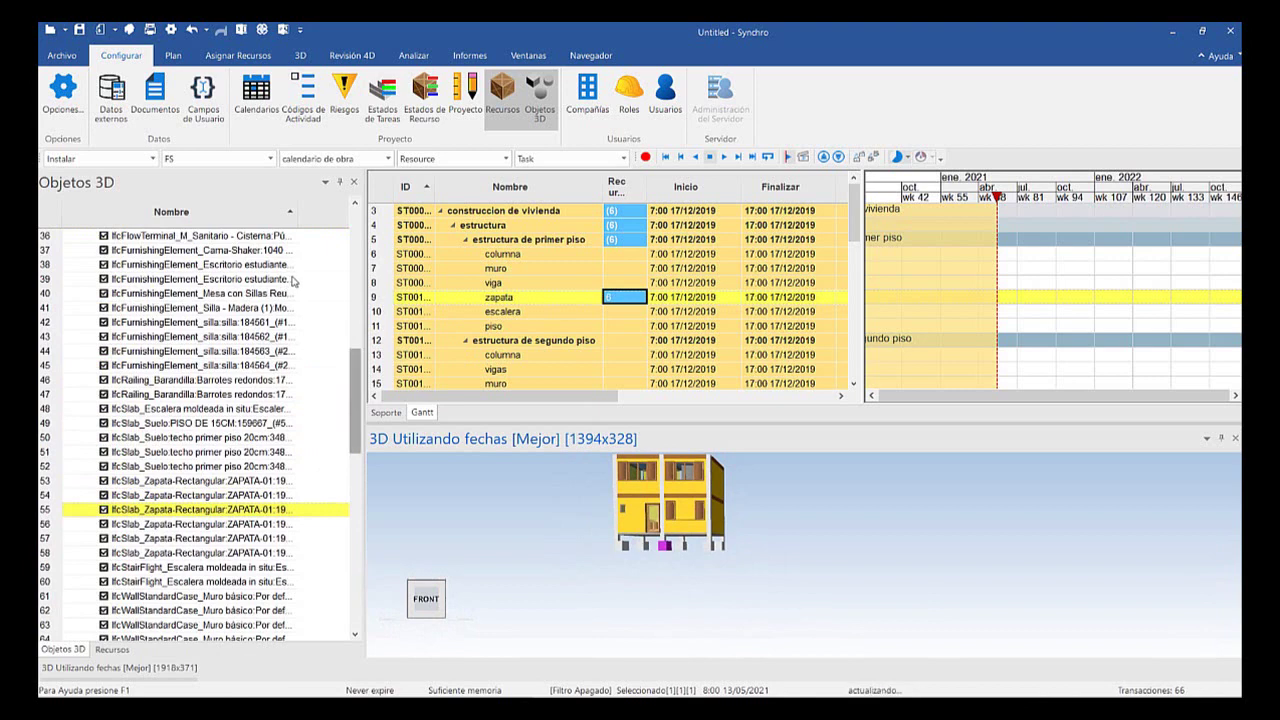
scroll(224, 246, "up", 2)
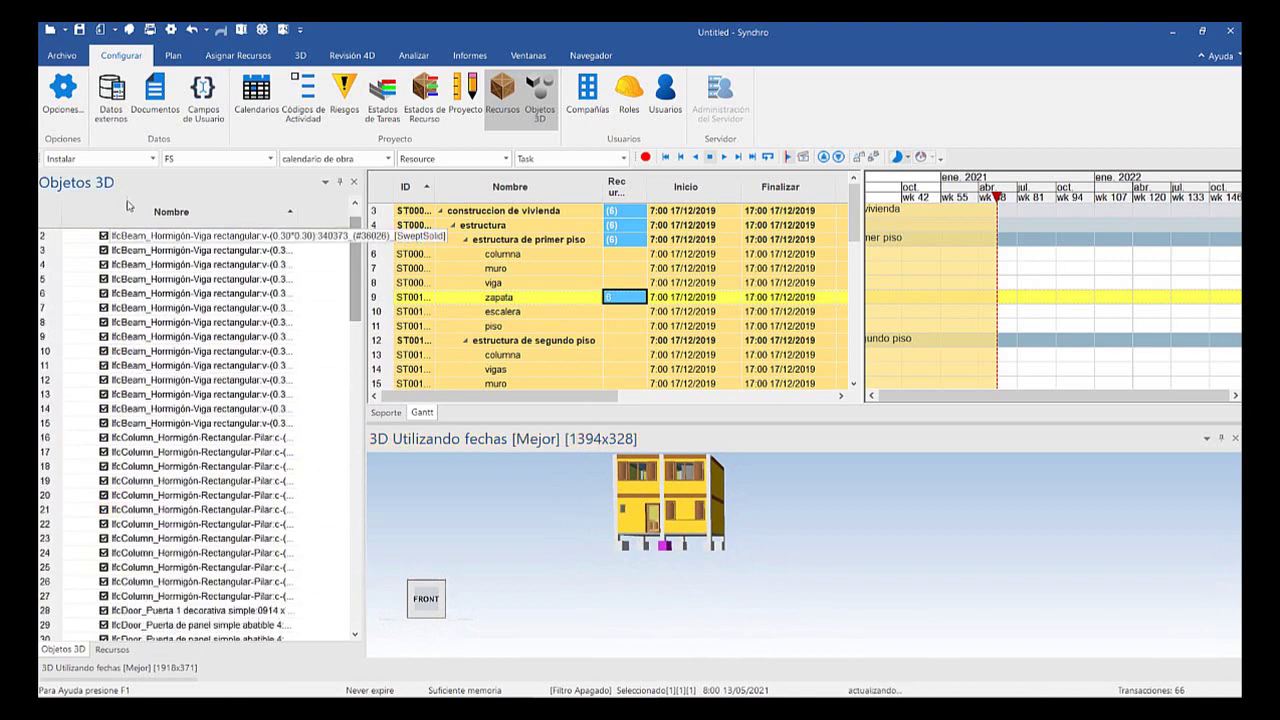
left_click(79, 235)
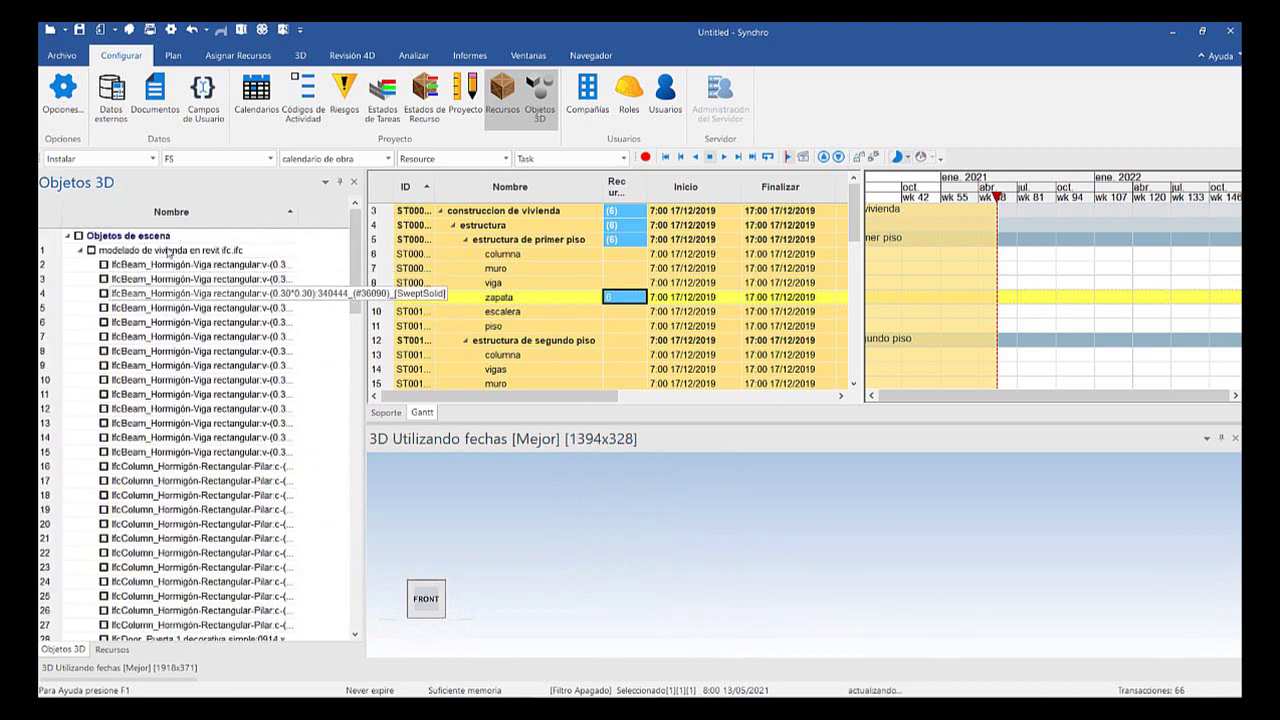
Make only the six first-floor concrete columns visible, the IfcColumn objects in rows 16 to 21, and inspect them in the 3D view
scroll(156, 410, "down", 3)
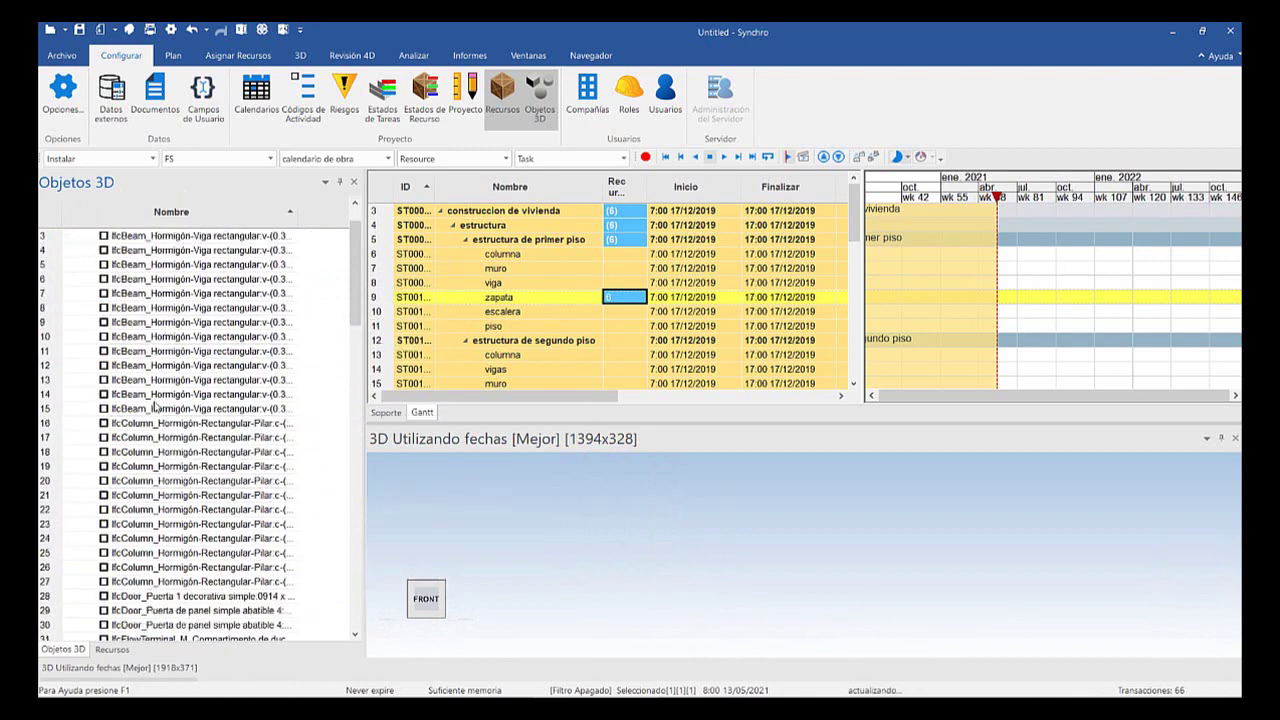
scroll(156, 410, "down", 4)
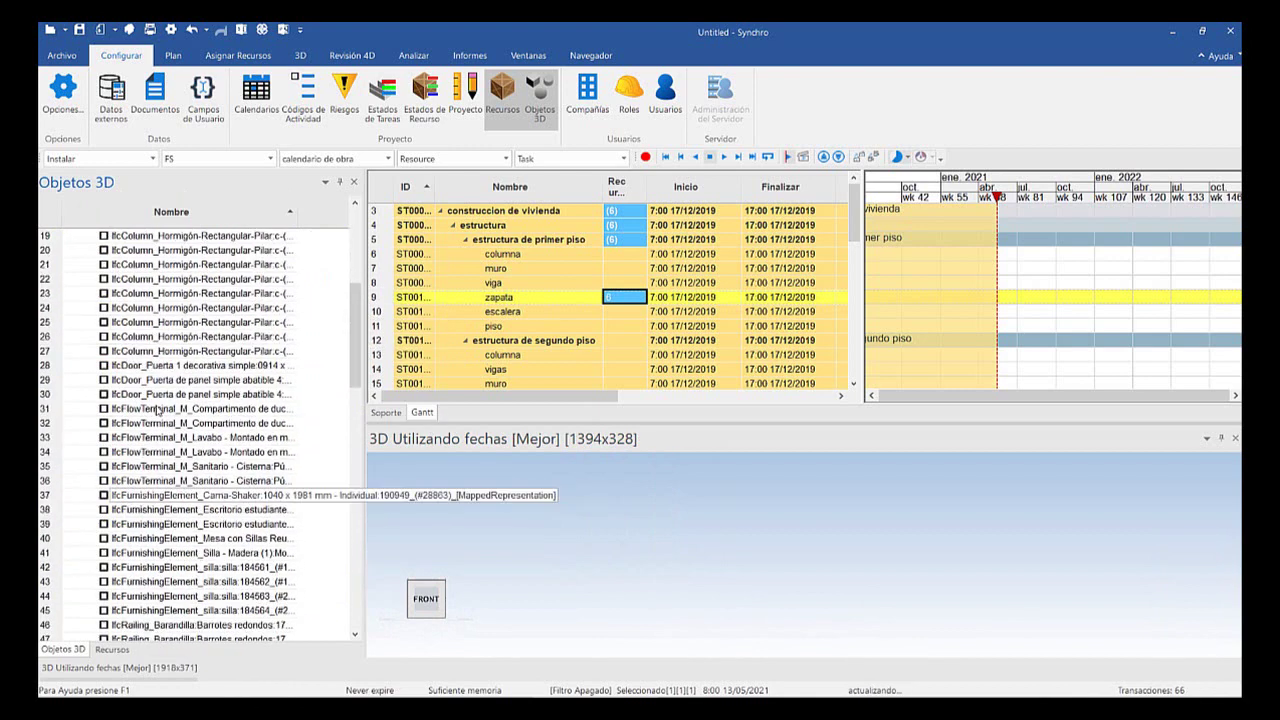
scroll(160, 413, "down", 5)
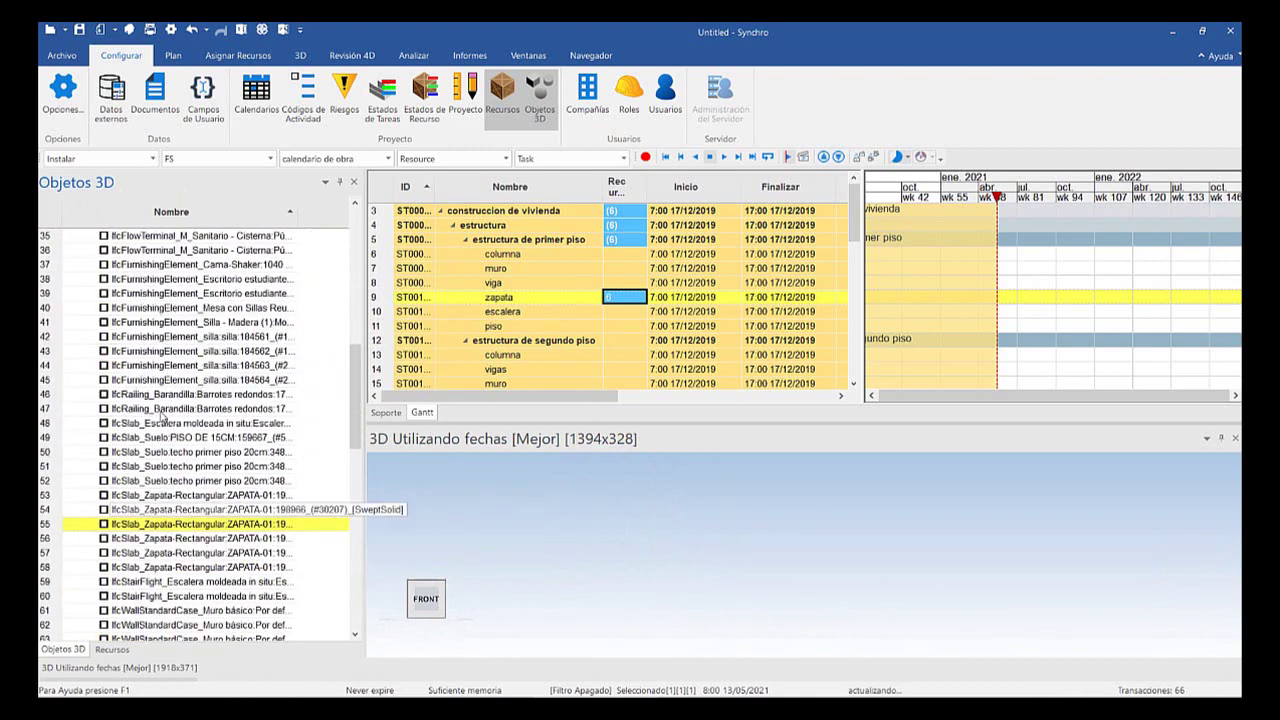
scroll(162, 416, "down", 9)
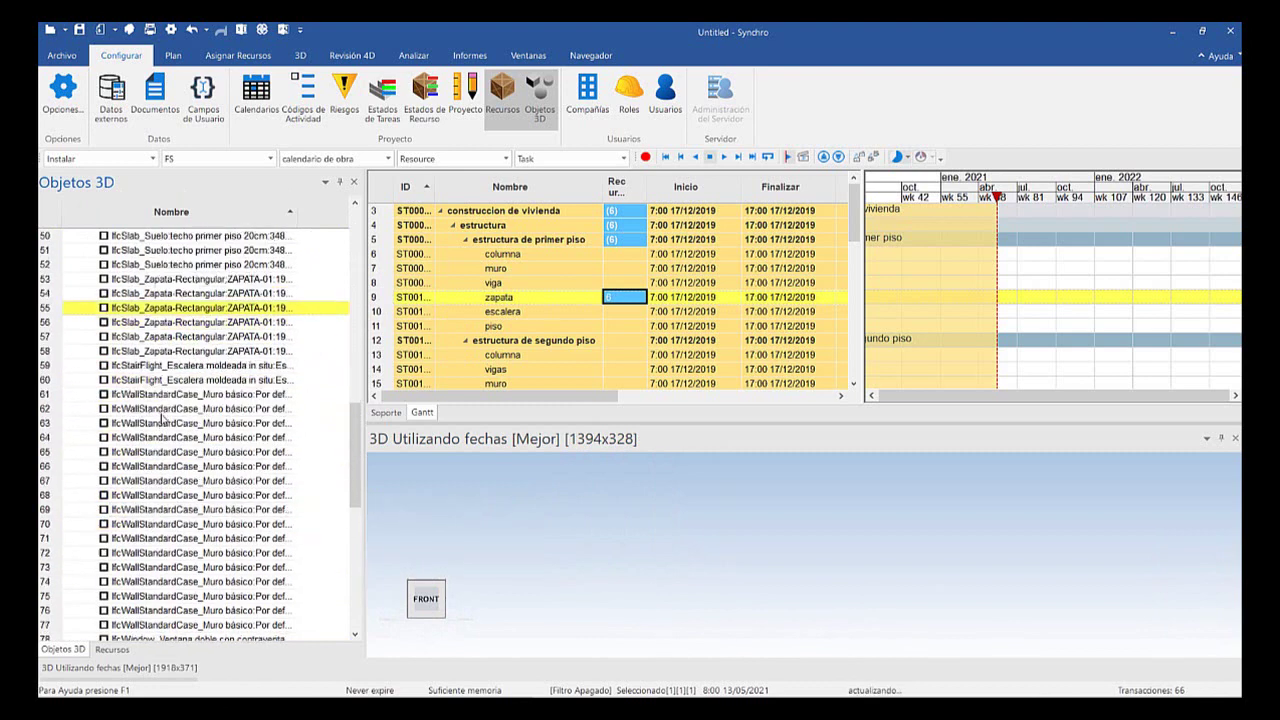
scroll(162, 416, "up", 8)
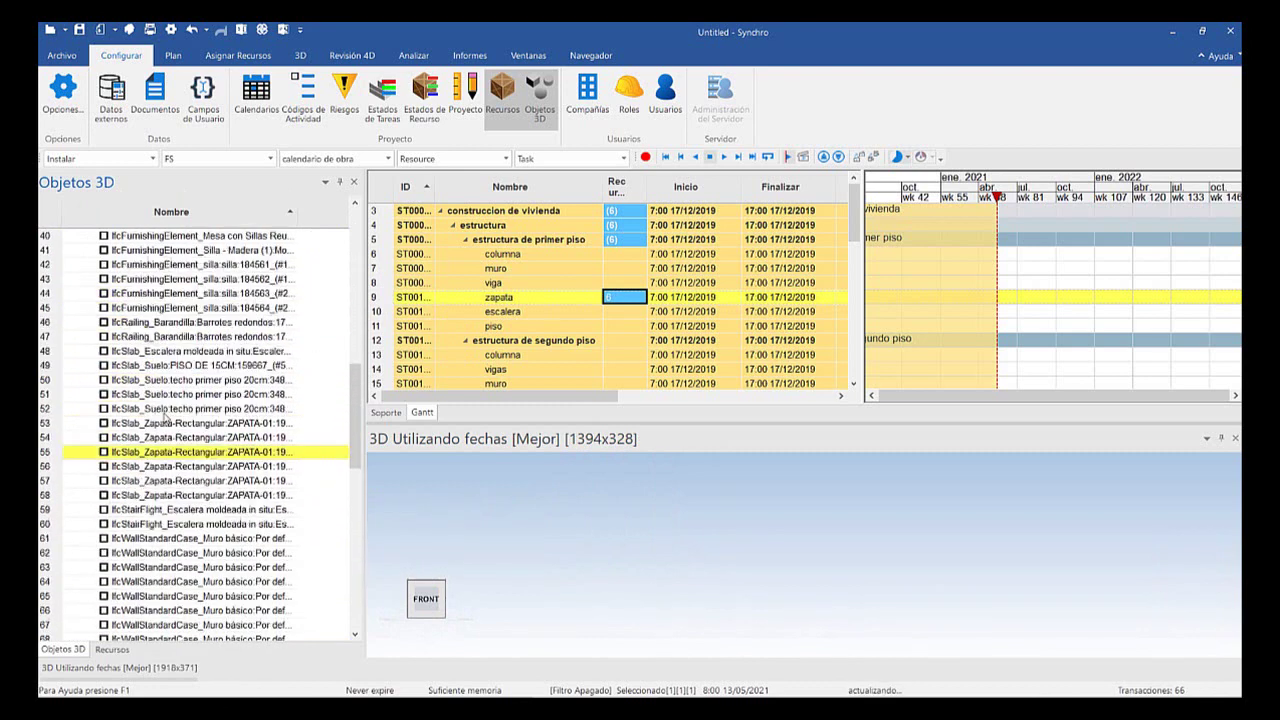
scroll(165, 416, "up", 7)
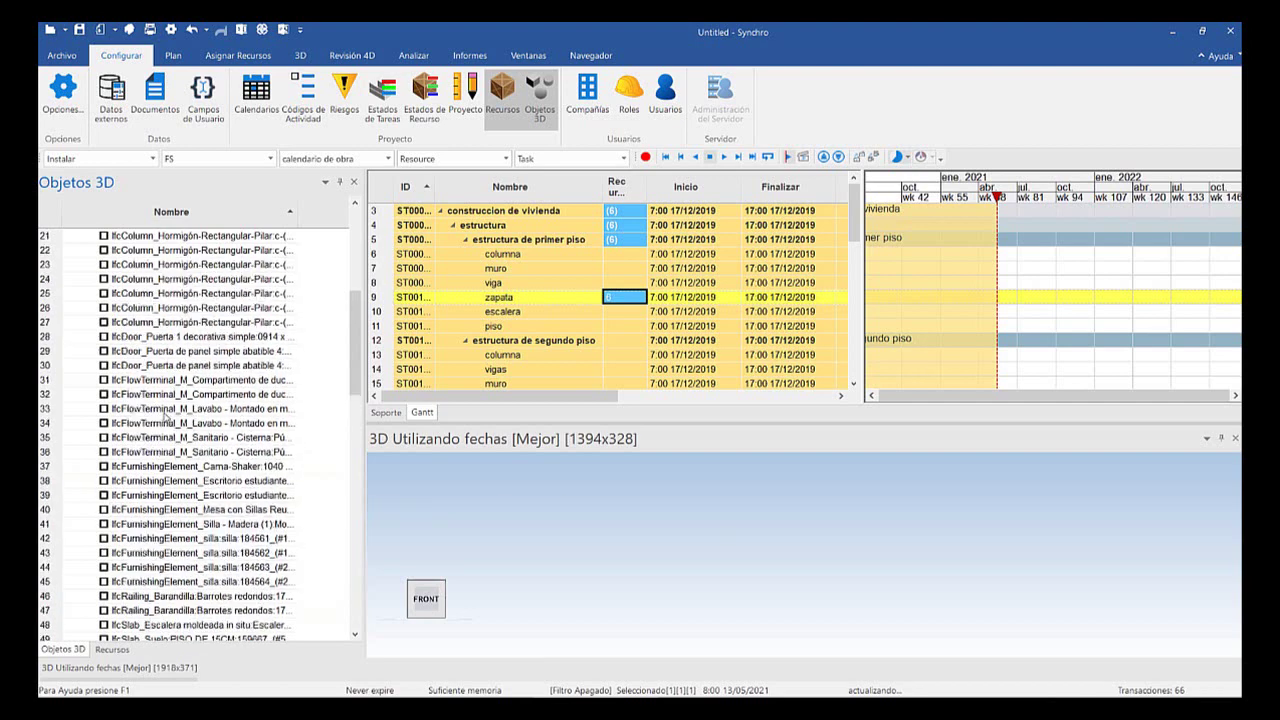
scroll(110, 270, "up", 1)
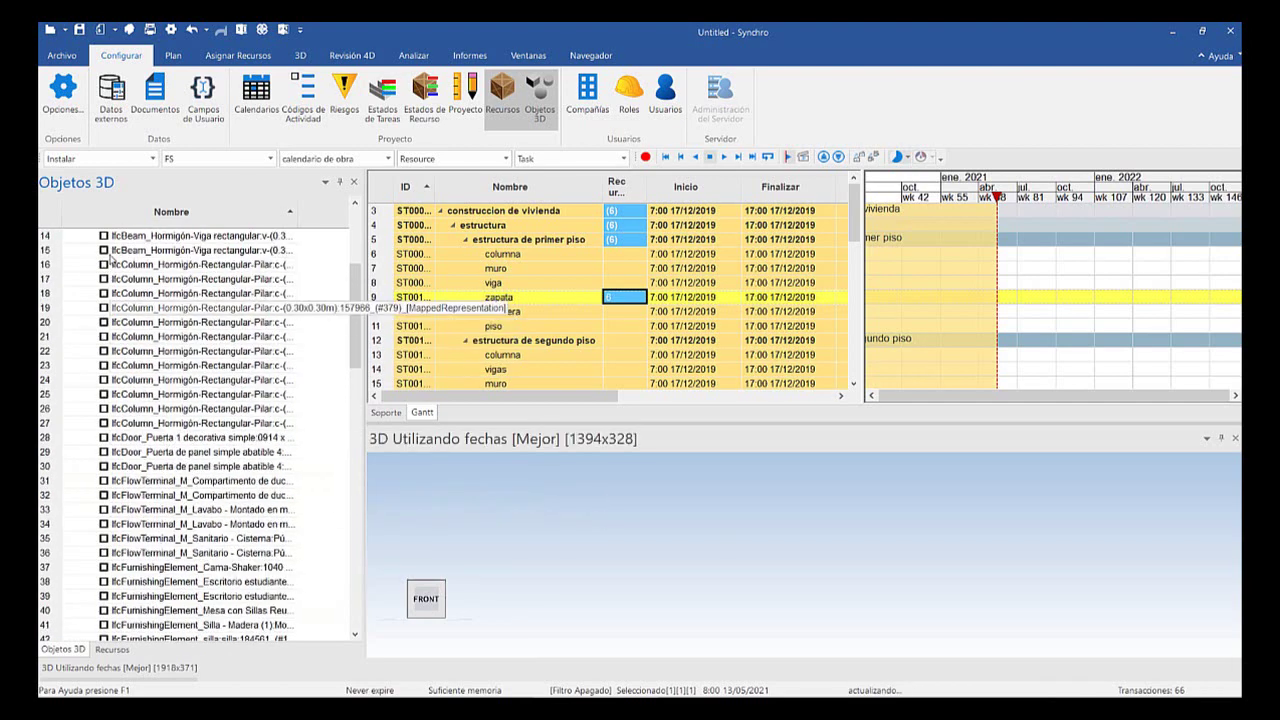
scroll(97, 245, "up", 1)
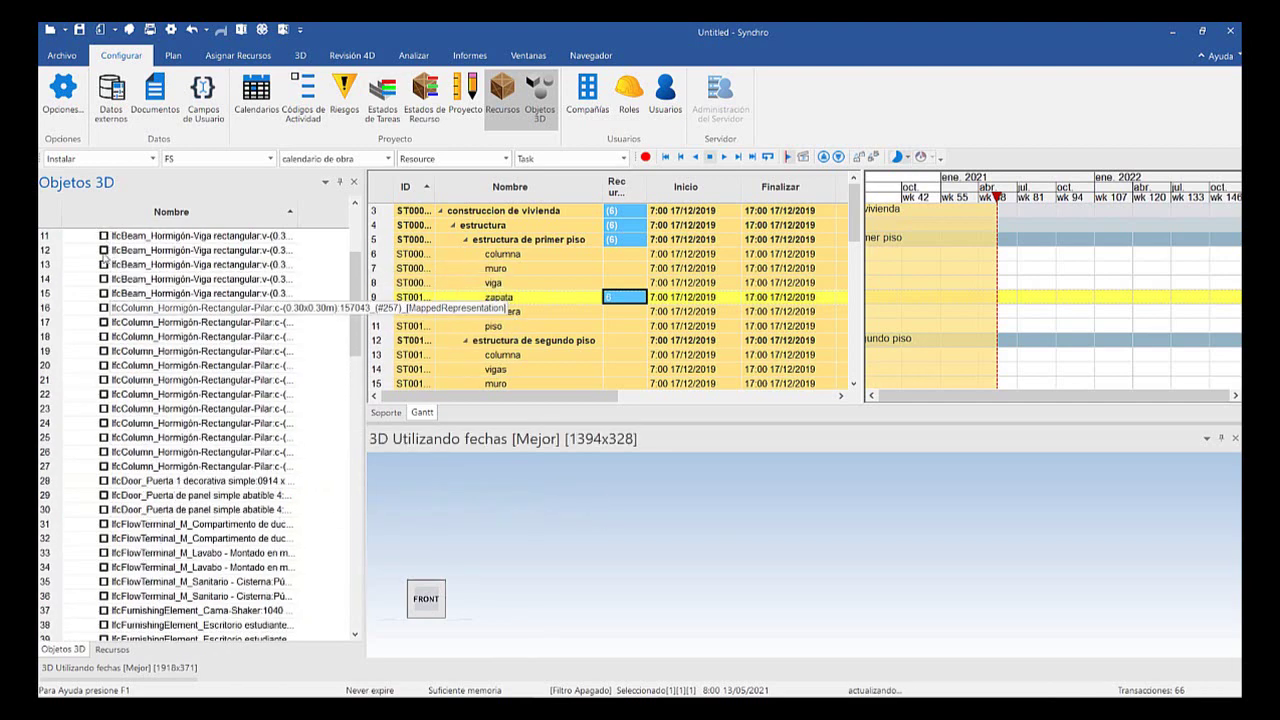
left_click(104, 307)
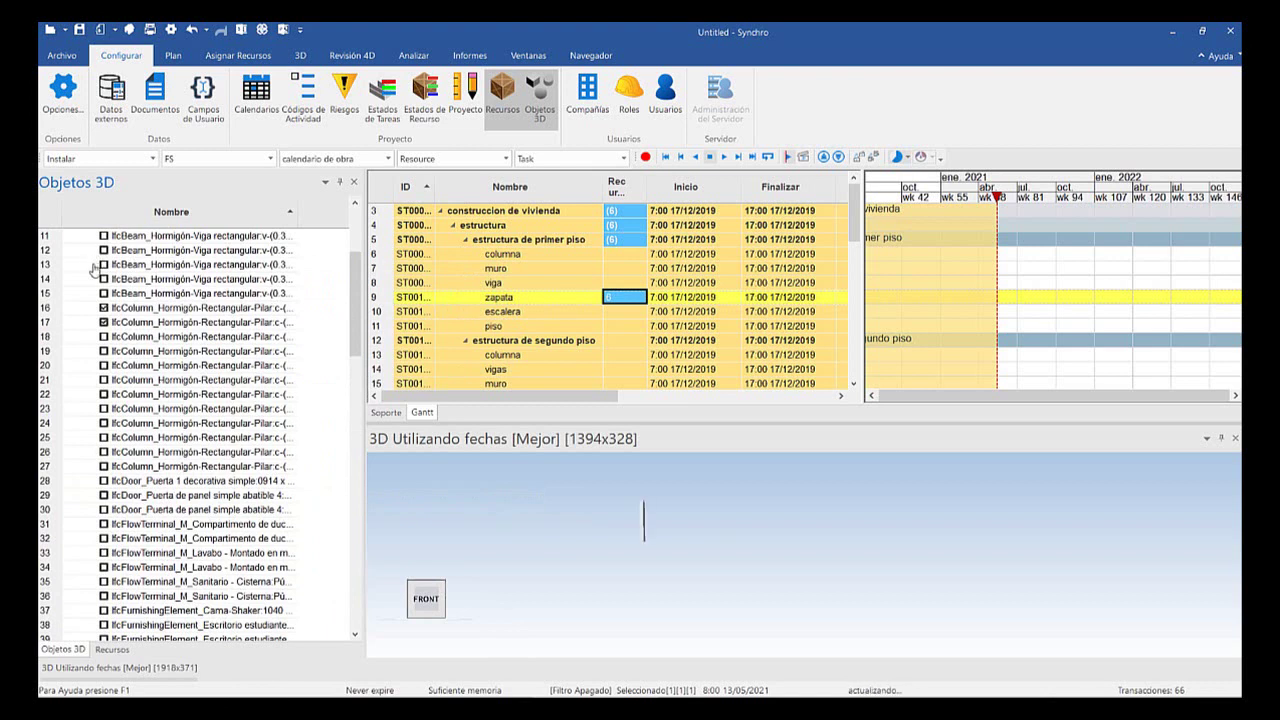
left_click(104, 322)
left_click(104, 336)
left_click(104, 351)
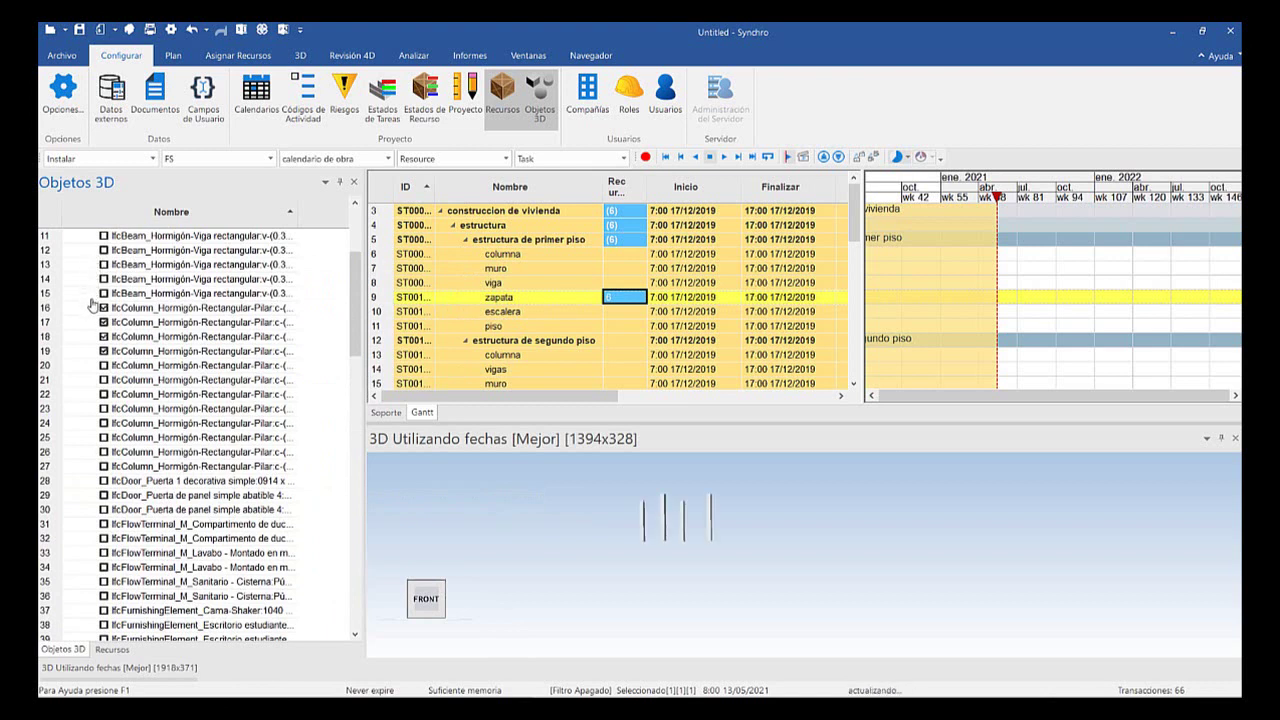
left_click(104, 365)
left_click(104, 380)
left_click(104, 394)
left_click(104, 408)
left_click(104, 423)
left_click(104, 437)
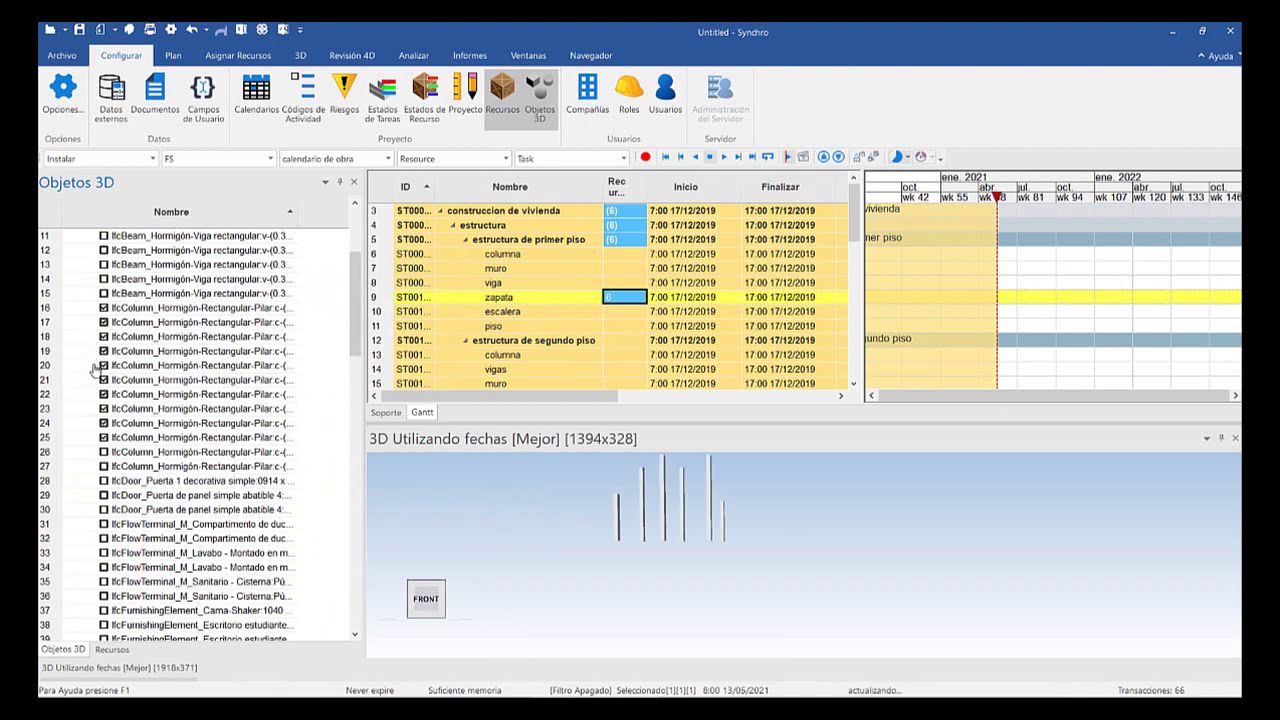
left_click(104, 451)
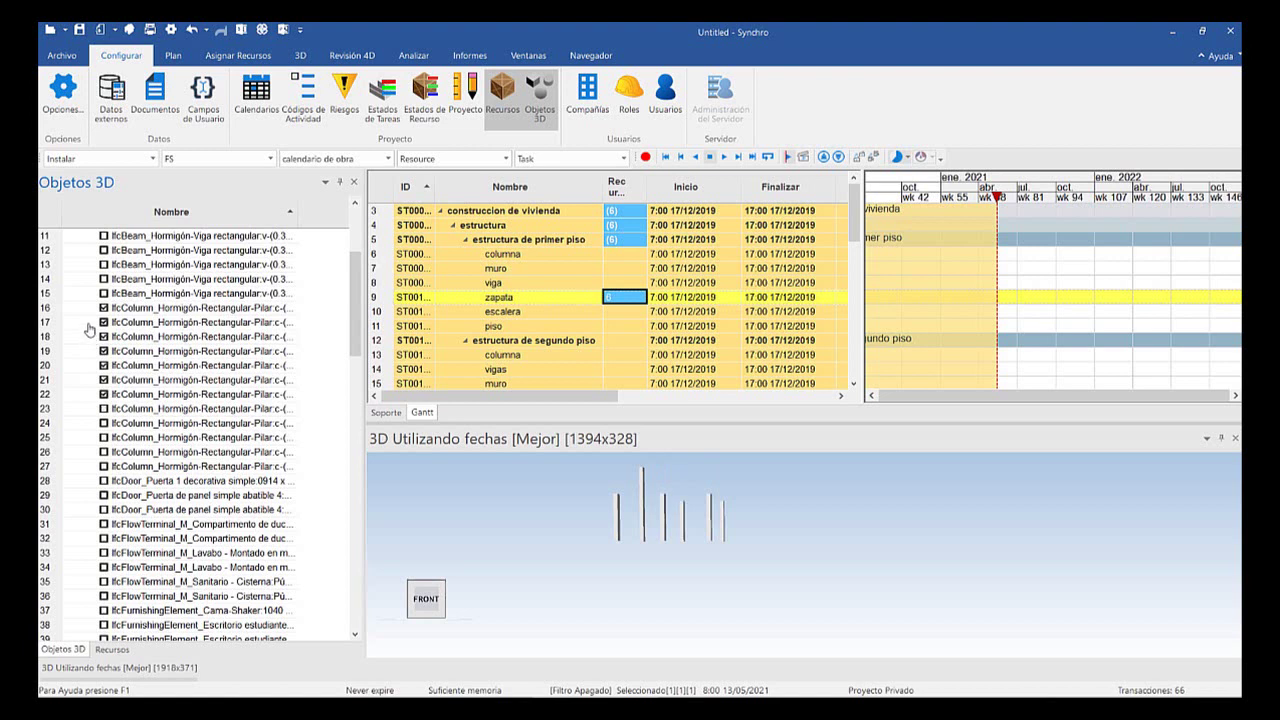
mouse_move(594, 476)
middle_mouse_down()
mouse_move(567, 479)
mouse_move(603, 482)
mouse_move(616, 500)
mouse_move(626, 483)
mouse_move(572, 486)
middle_mouse_up()
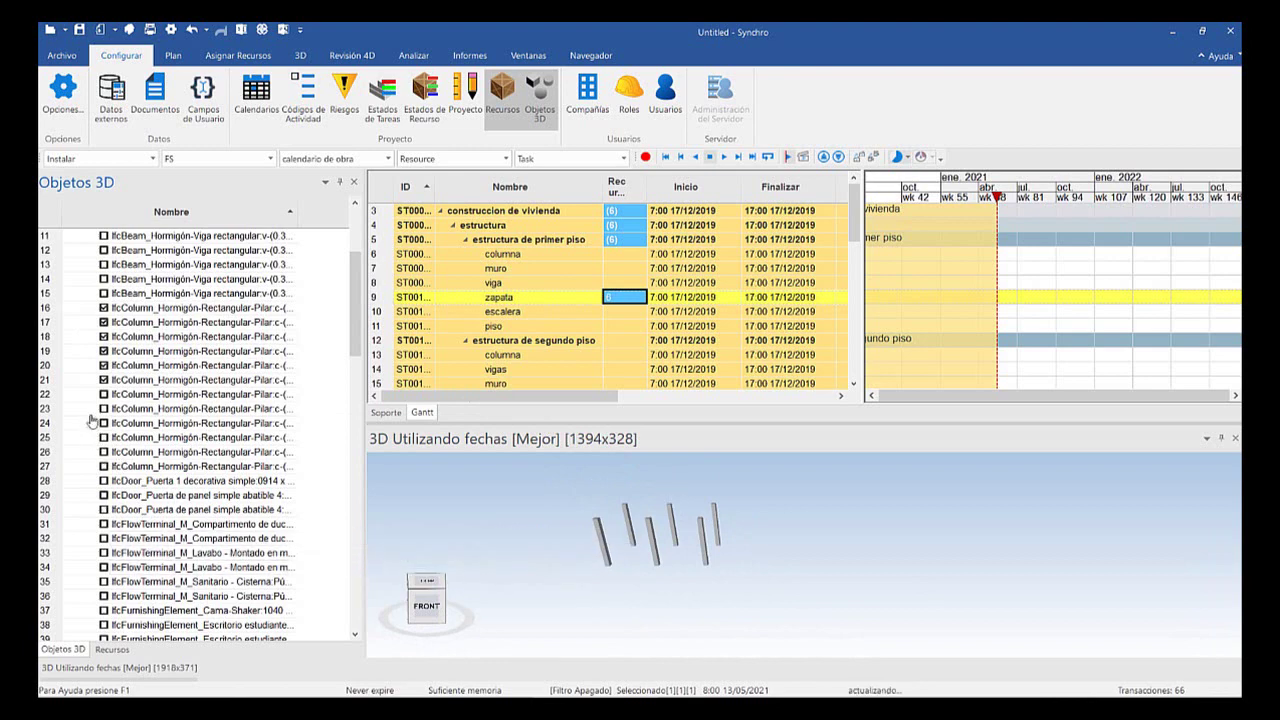
scroll(100, 450, "down", 3)
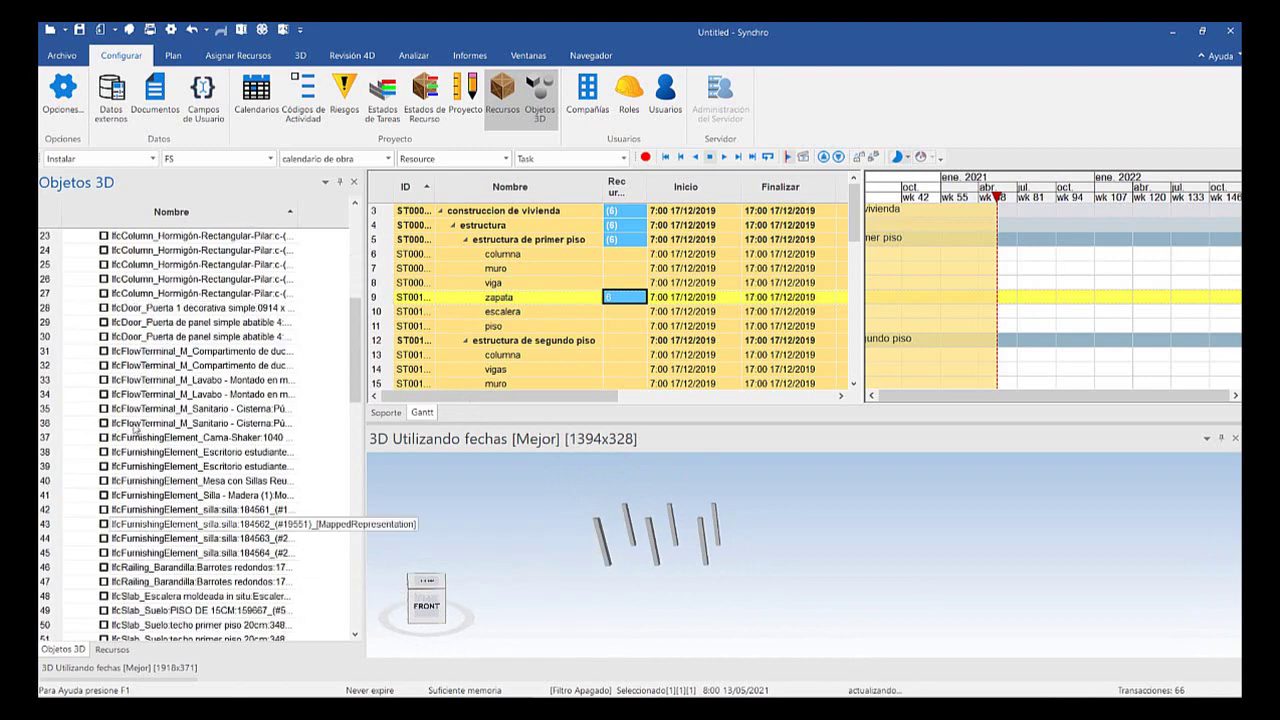
scroll(117, 470, "up", 4)
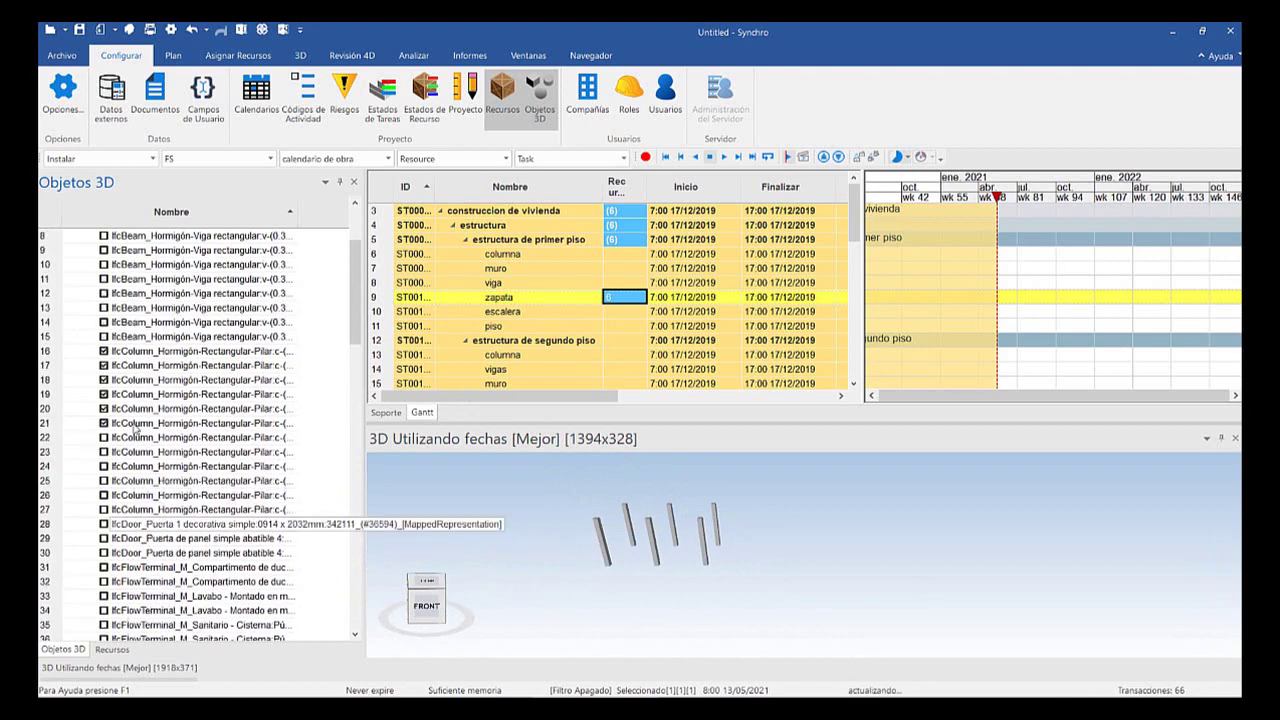
scroll(110, 400, "up", 2)
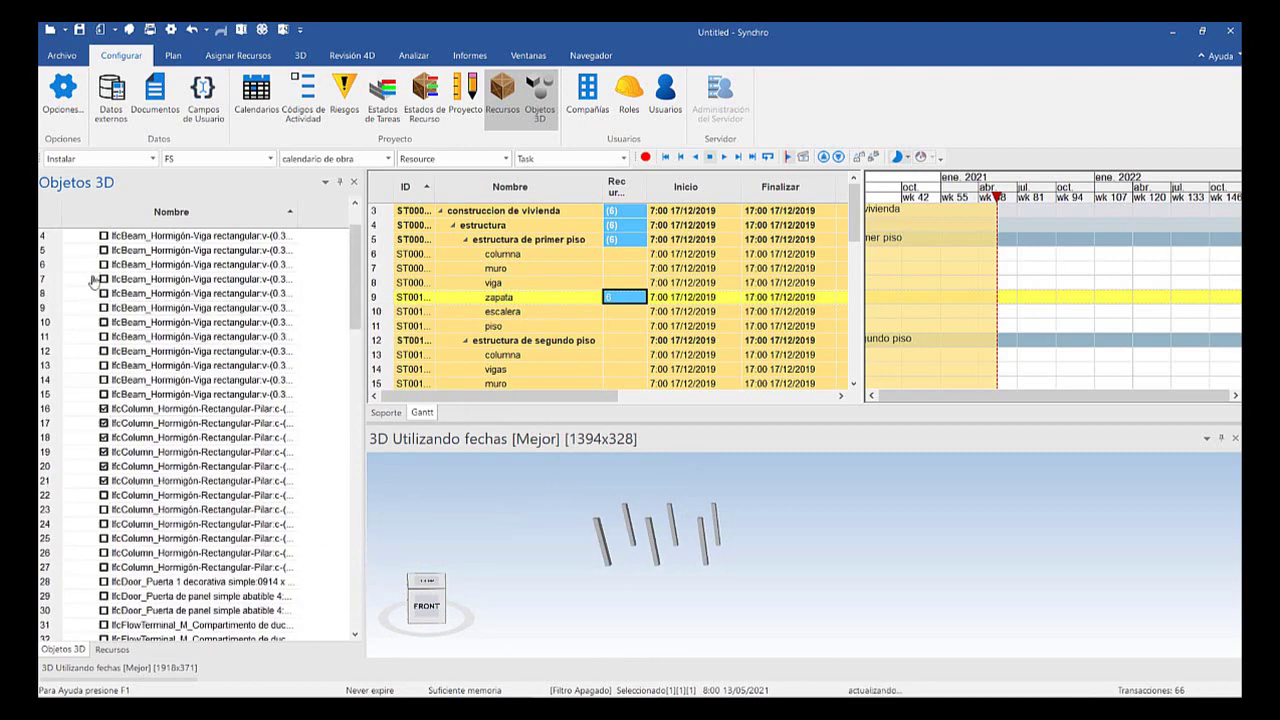
left_click(101, 292)
left_click(715, 524)
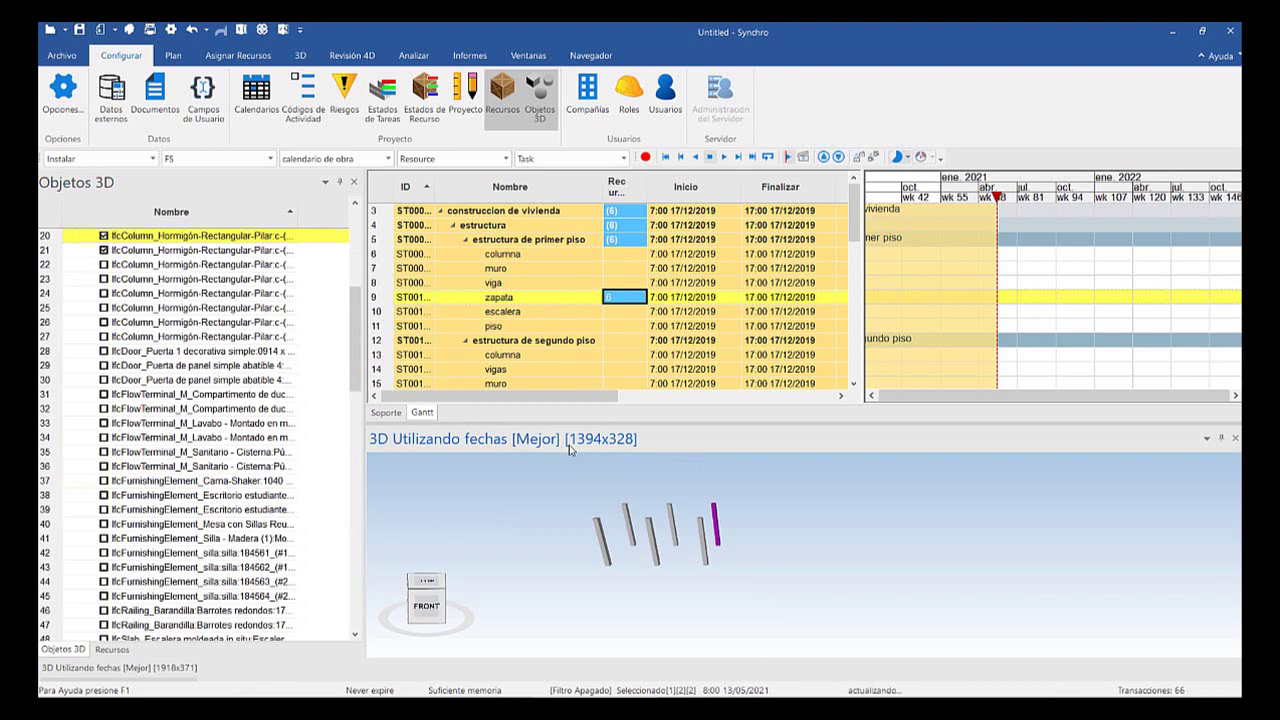
left_click(704, 549, "ctrl")
left_click(653, 544, "ctrl")
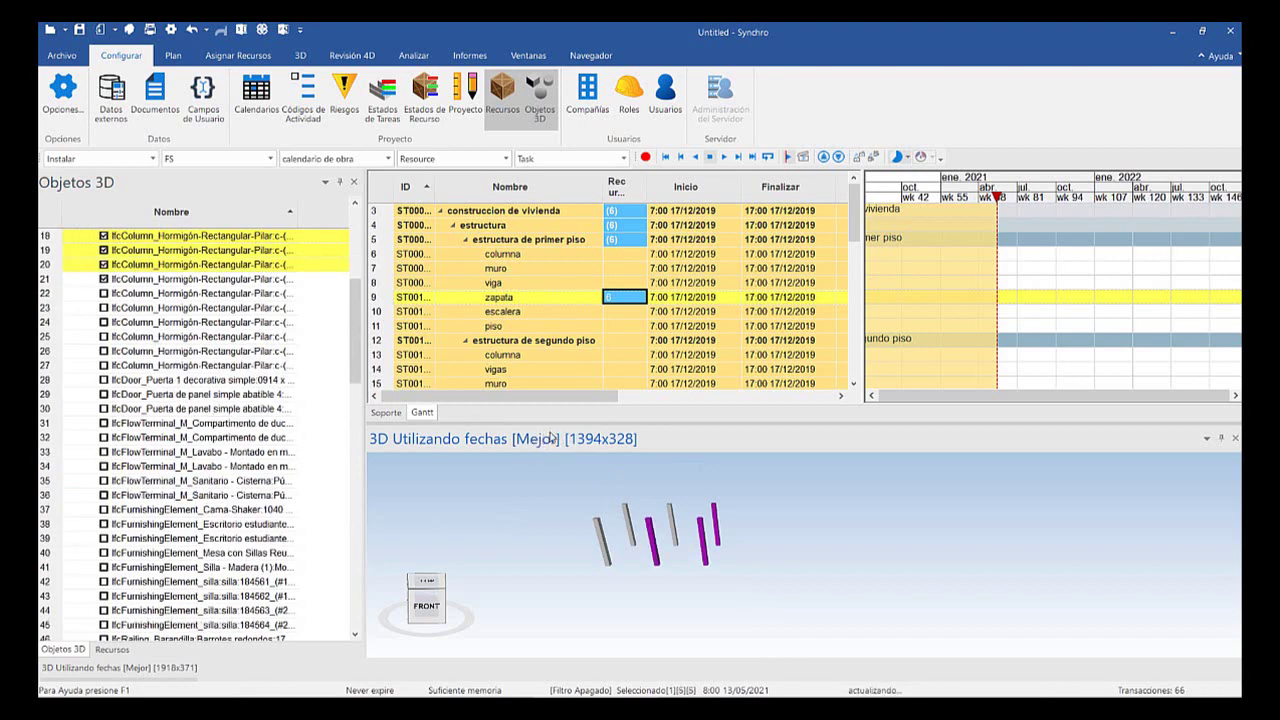
key("shift+Up")
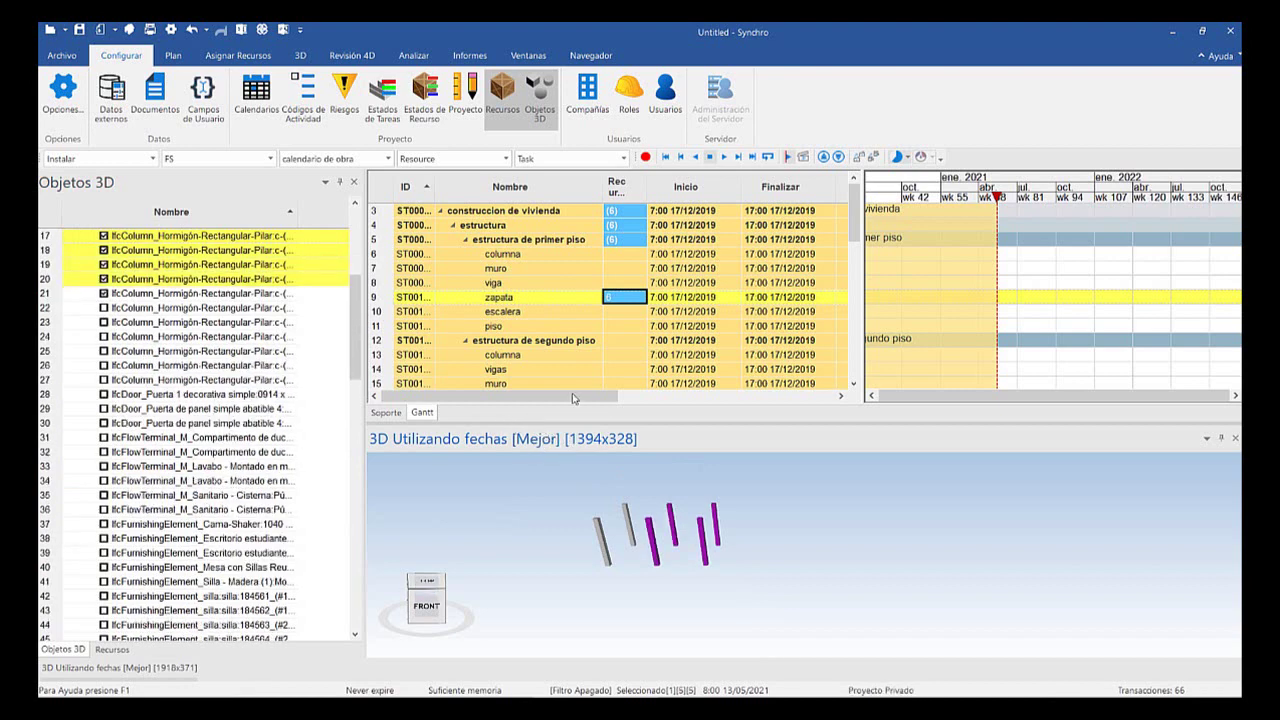
key("Escape")
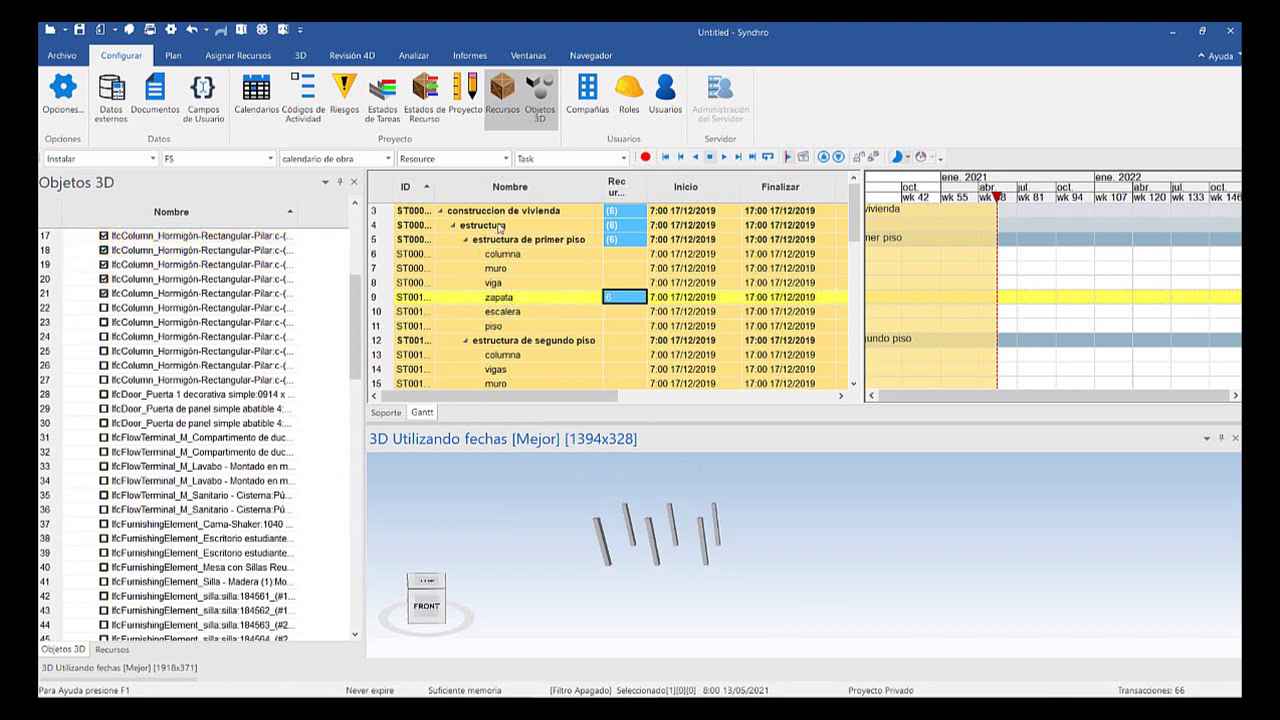
Assign the six visible first-floor columns to the columna task under estructura de primer piso
key("Up")
key("Up")
key("Up")
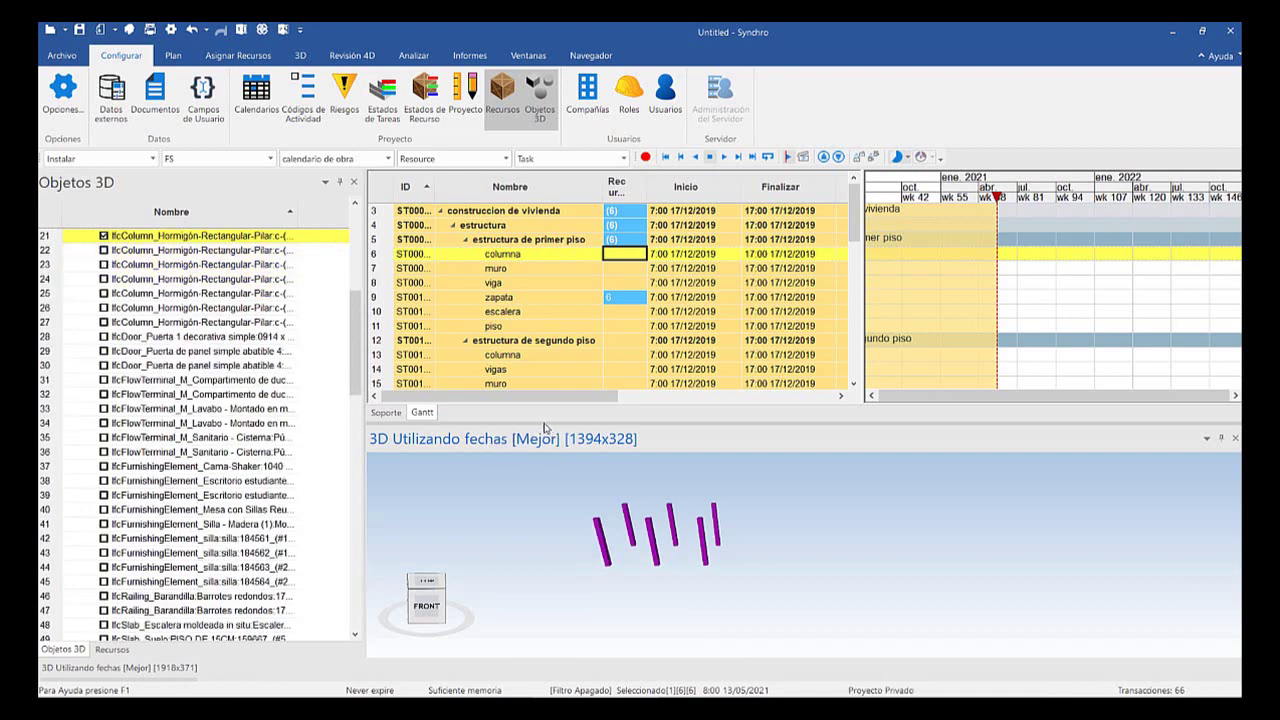
right_click(671, 520)
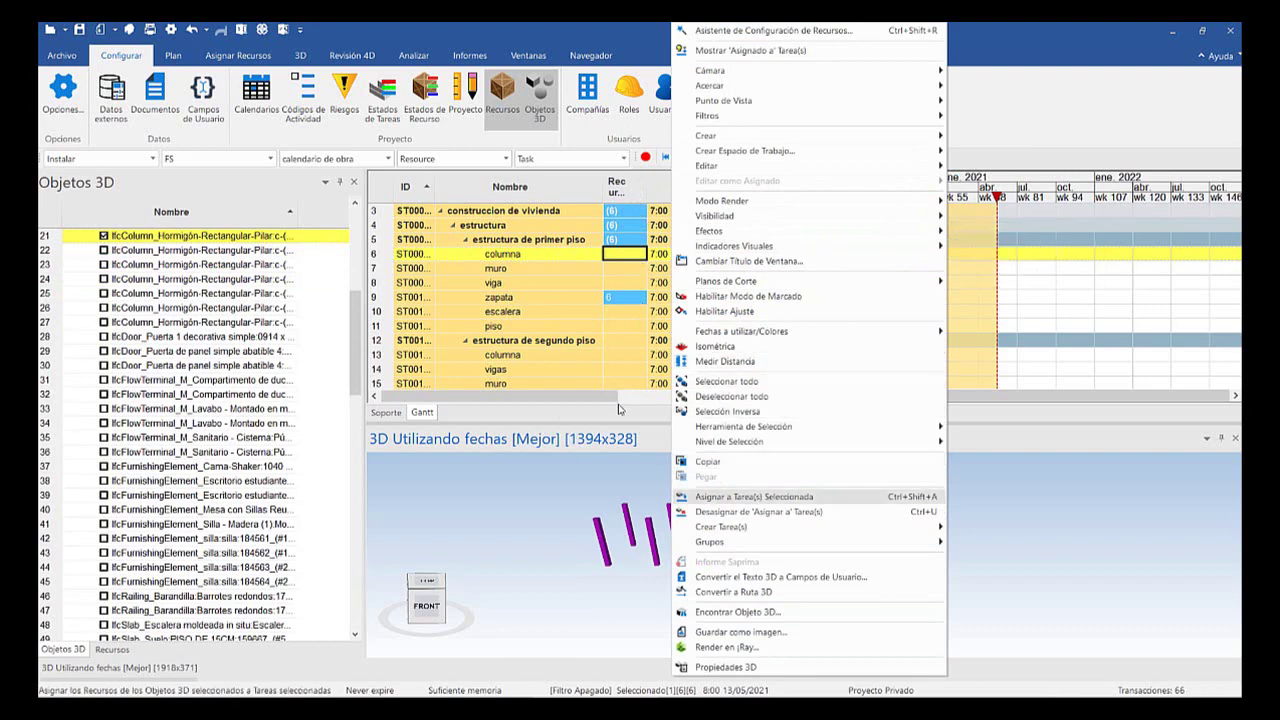
key("Return")
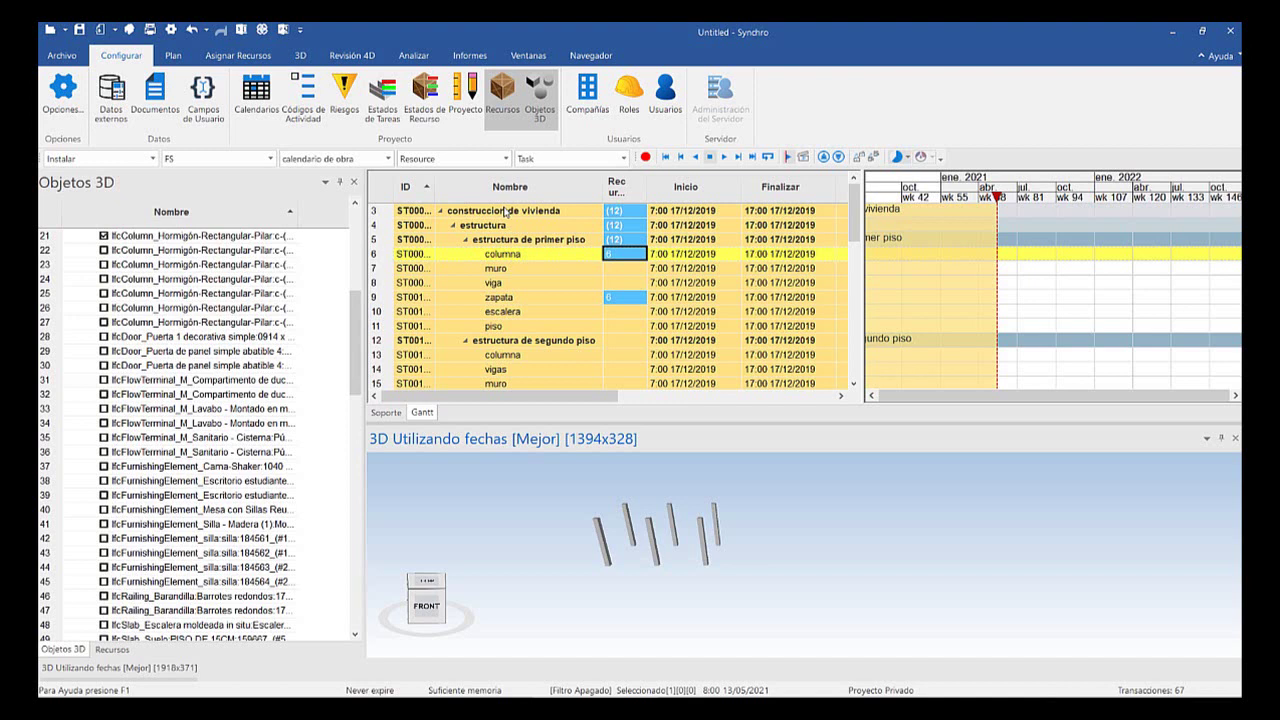
Move the timeline's focus date to 02/12/2019 to check the assigned columns in 3D, and finally set it to 19/06/2020
key("Left")
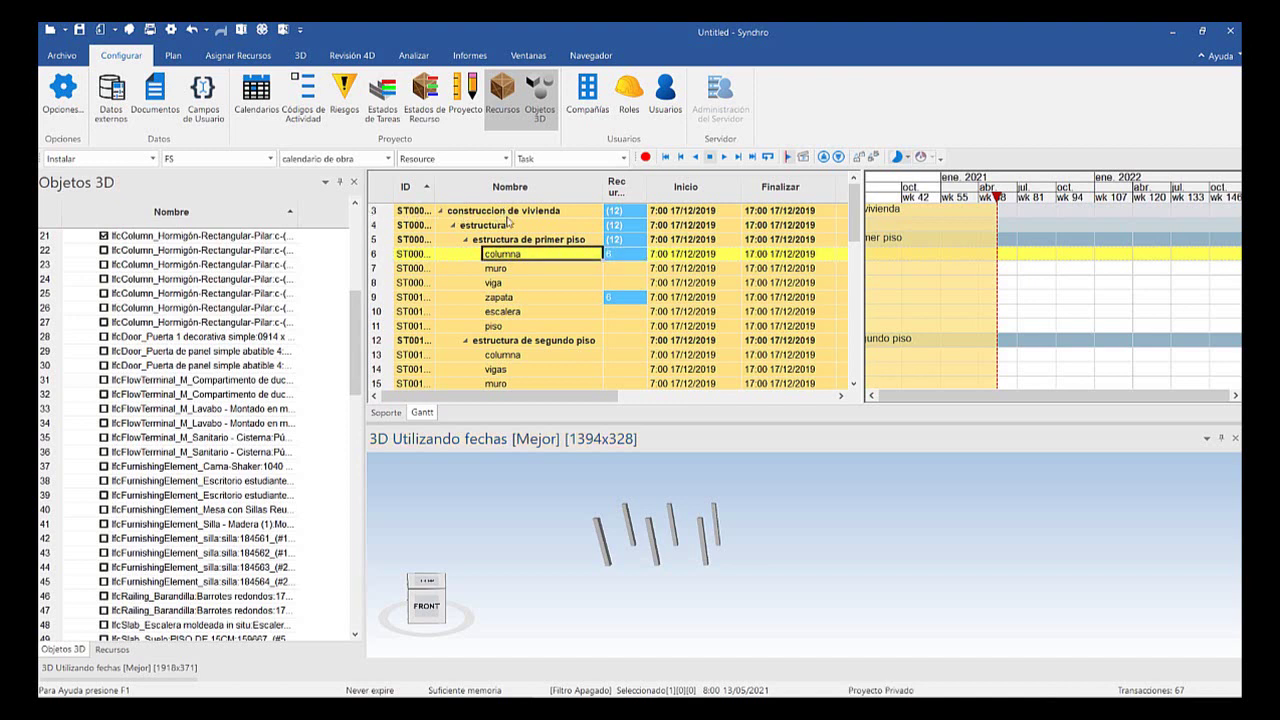
key("Right")
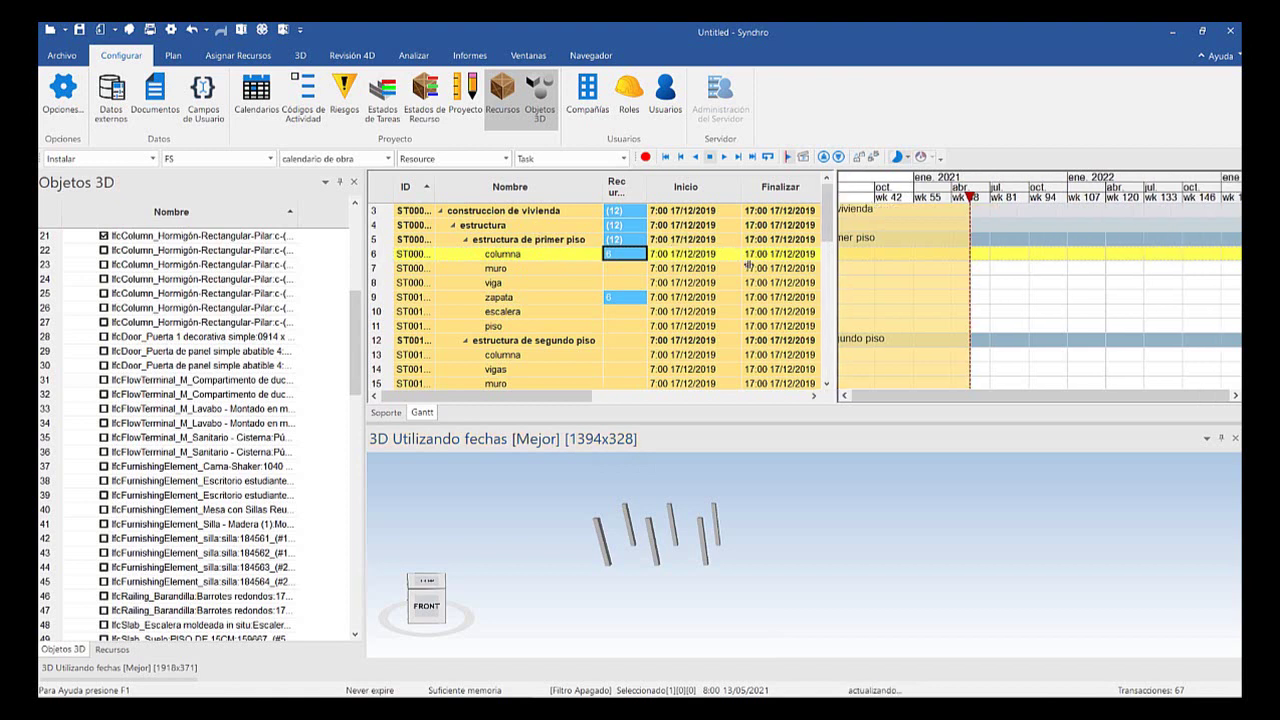
left_click(786, 158)
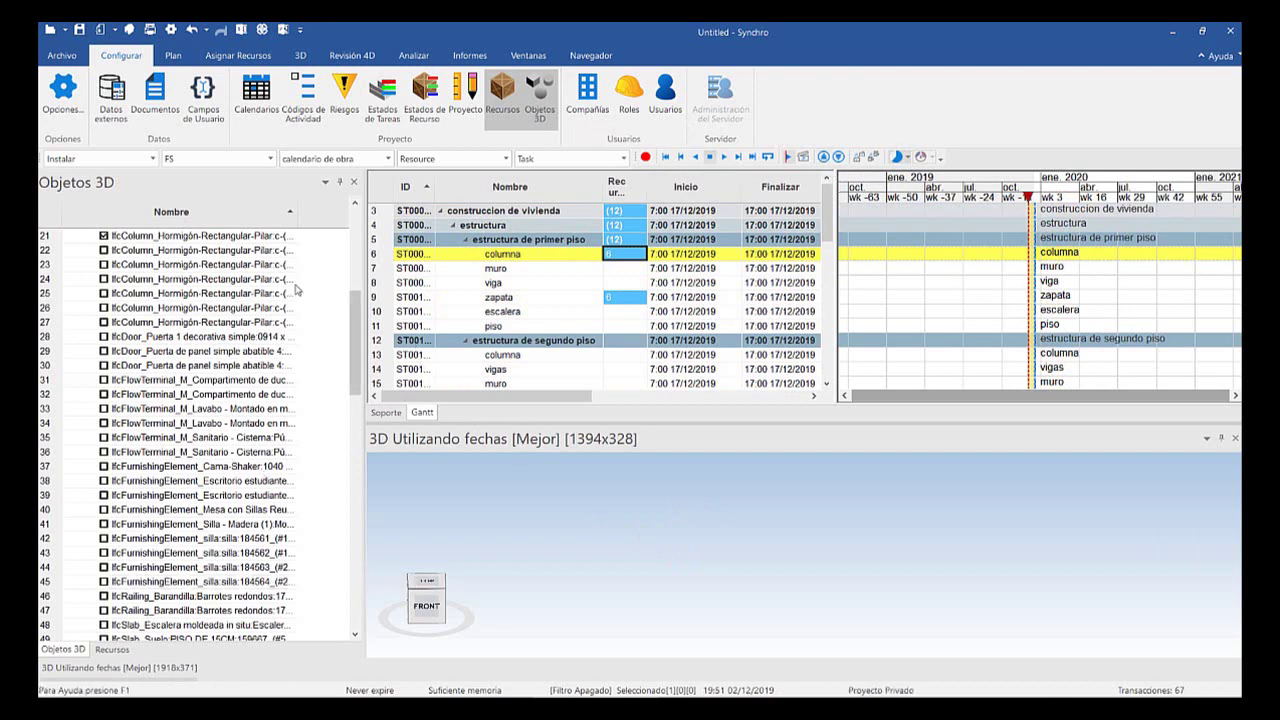
left_click(836, 160)
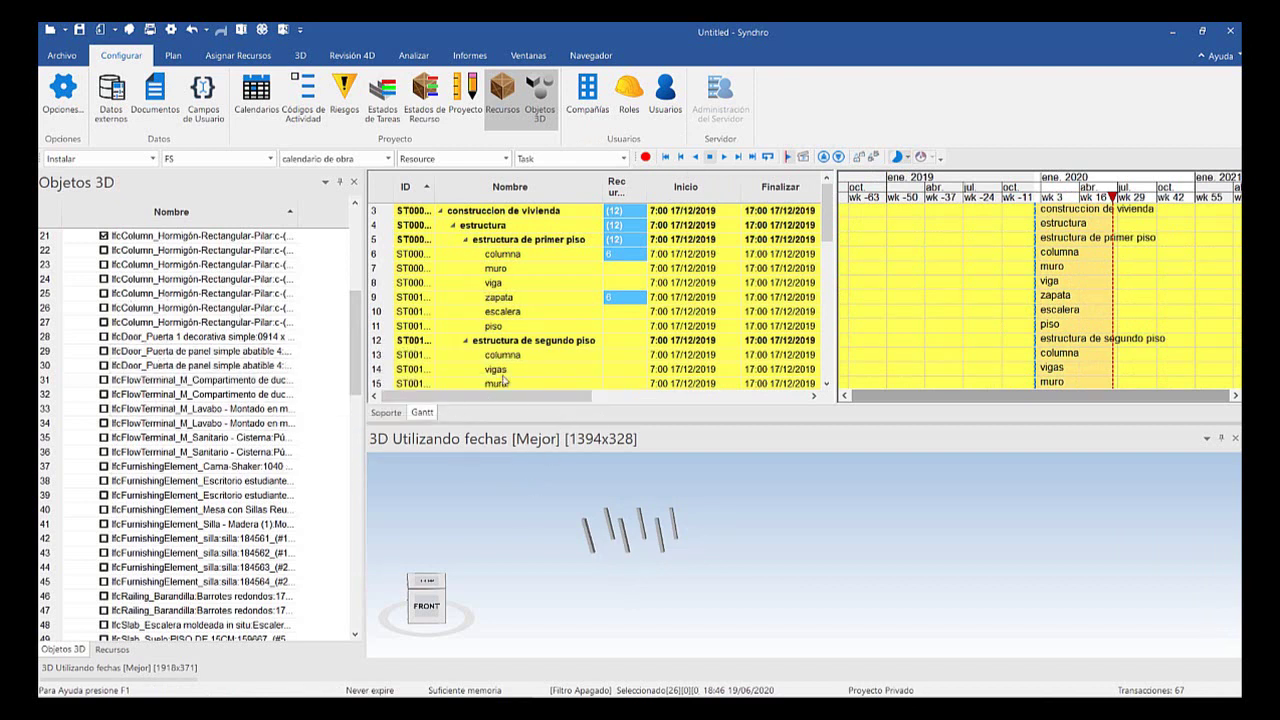
Hide the first-floor columns in rows 16 to 21 and show the second-floor IfcColumn objects in rows 22 to 25
scroll(520, 273, "down", 4)
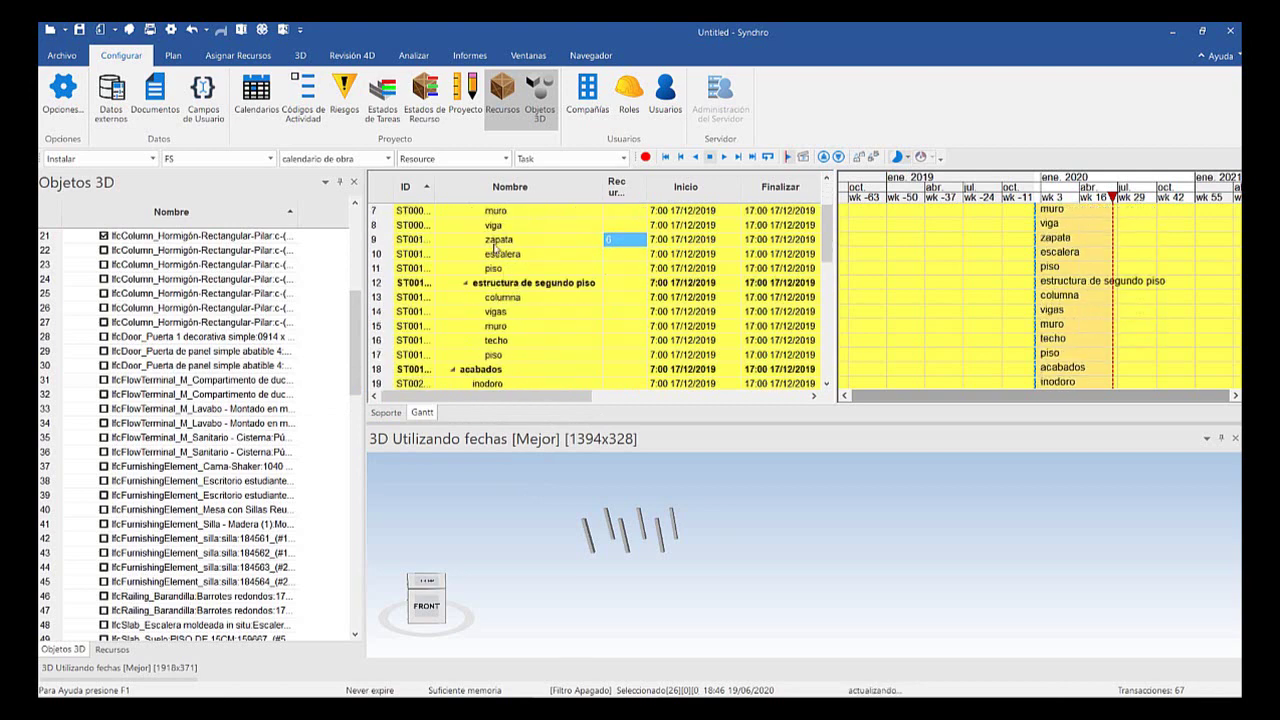
left_click(522, 283)
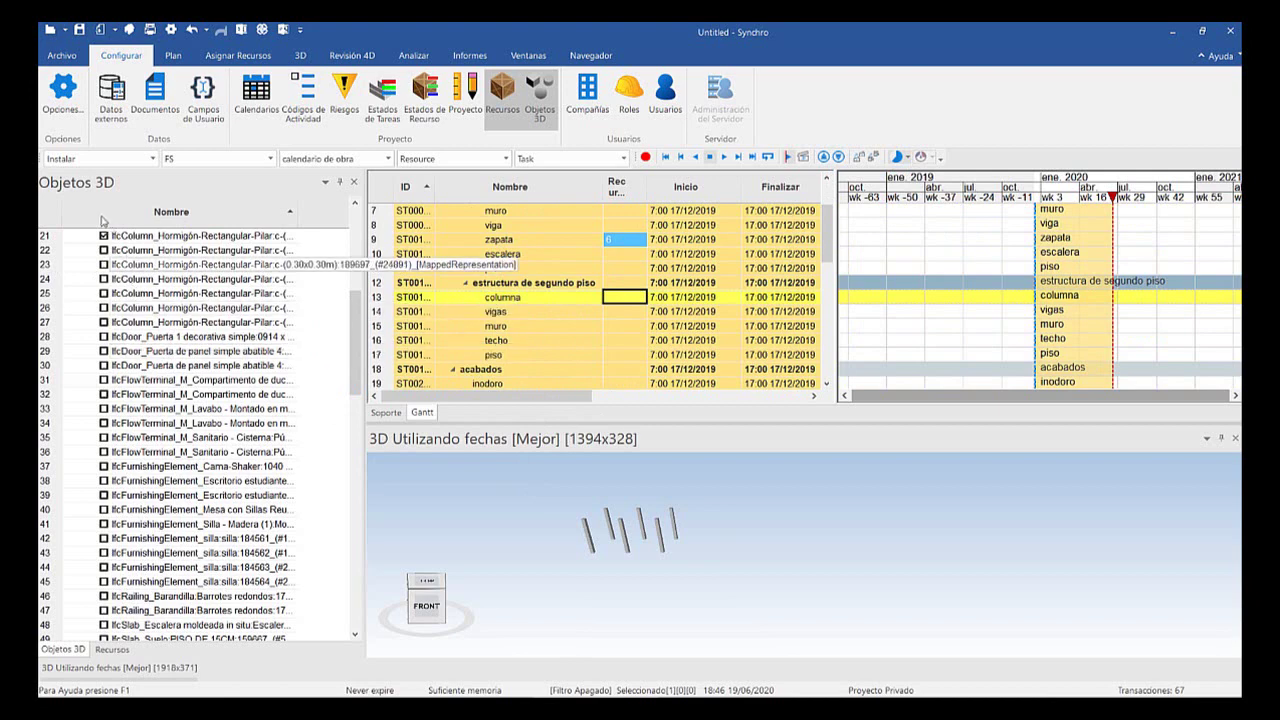
scroll(118, 265, "down", 1)
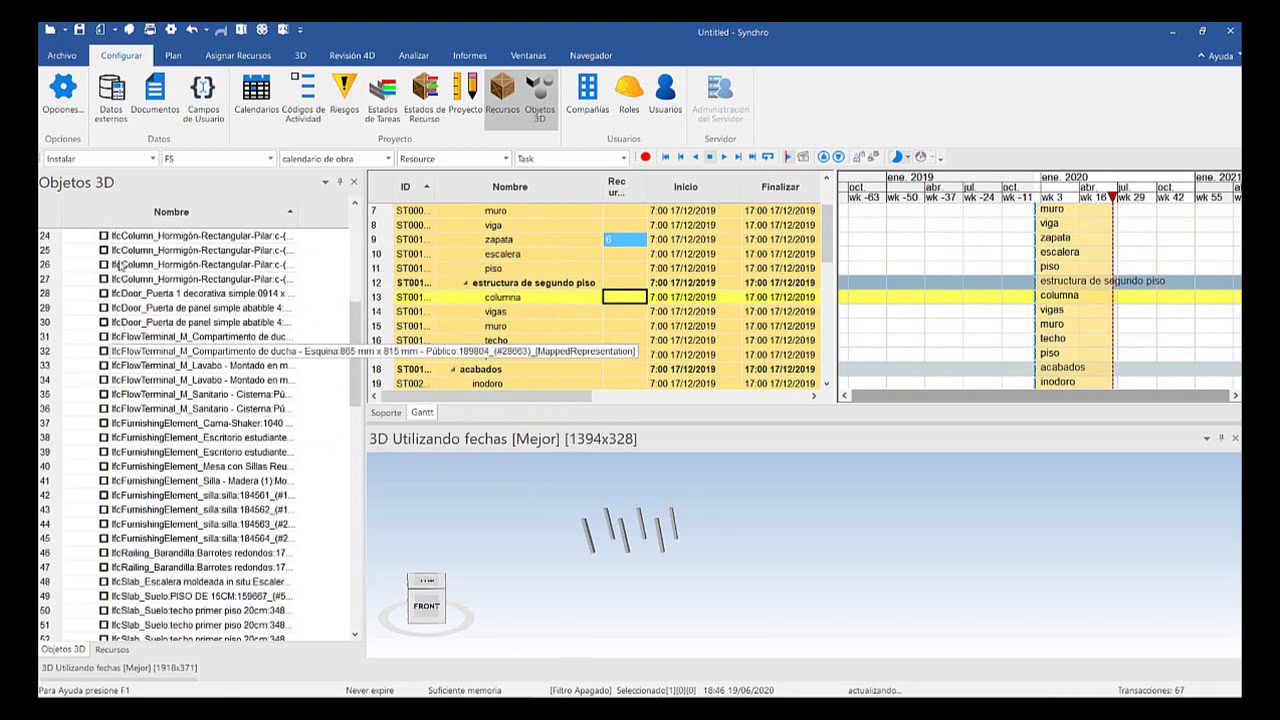
scroll(120, 264, "up", 3)
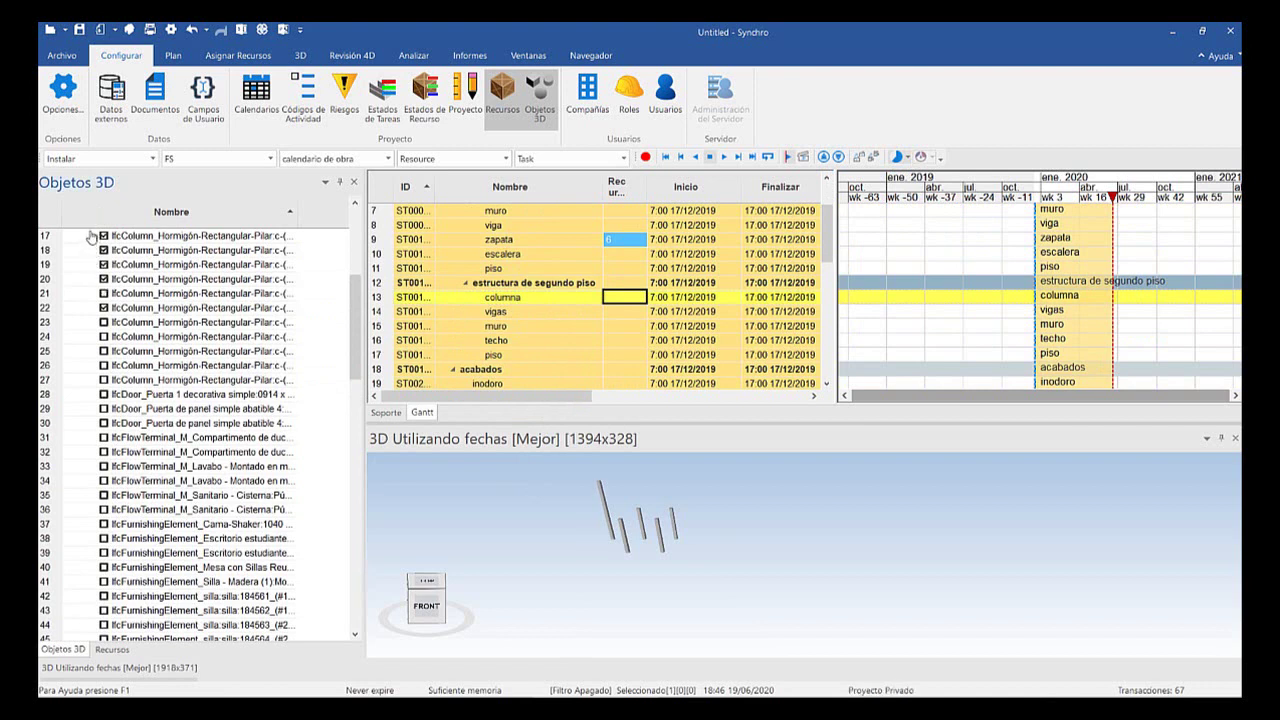
left_click(103, 279)
left_click(103, 264)
left_click(103, 250)
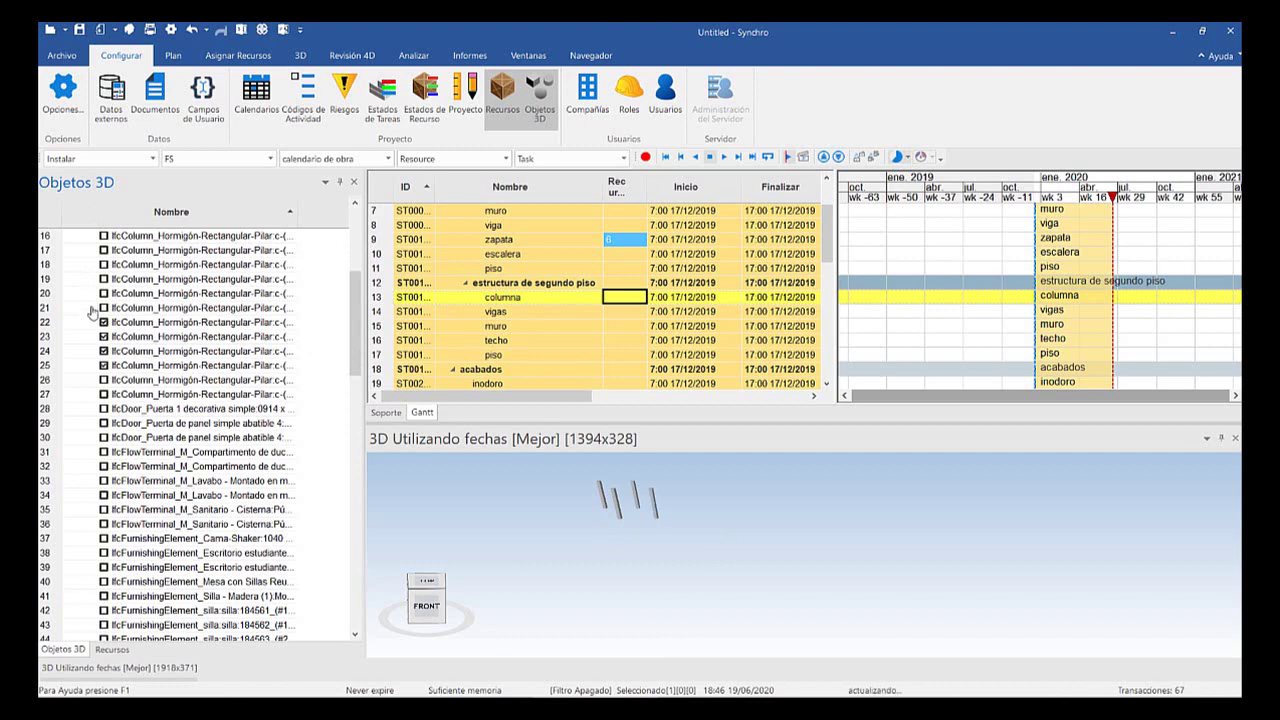
Show the columns in rows 26 and 27 and assign all six second-floor columns to the columna task under estructura de segundo piso
left_click(112, 394)
left_click(104, 394)
left_click(104, 408)
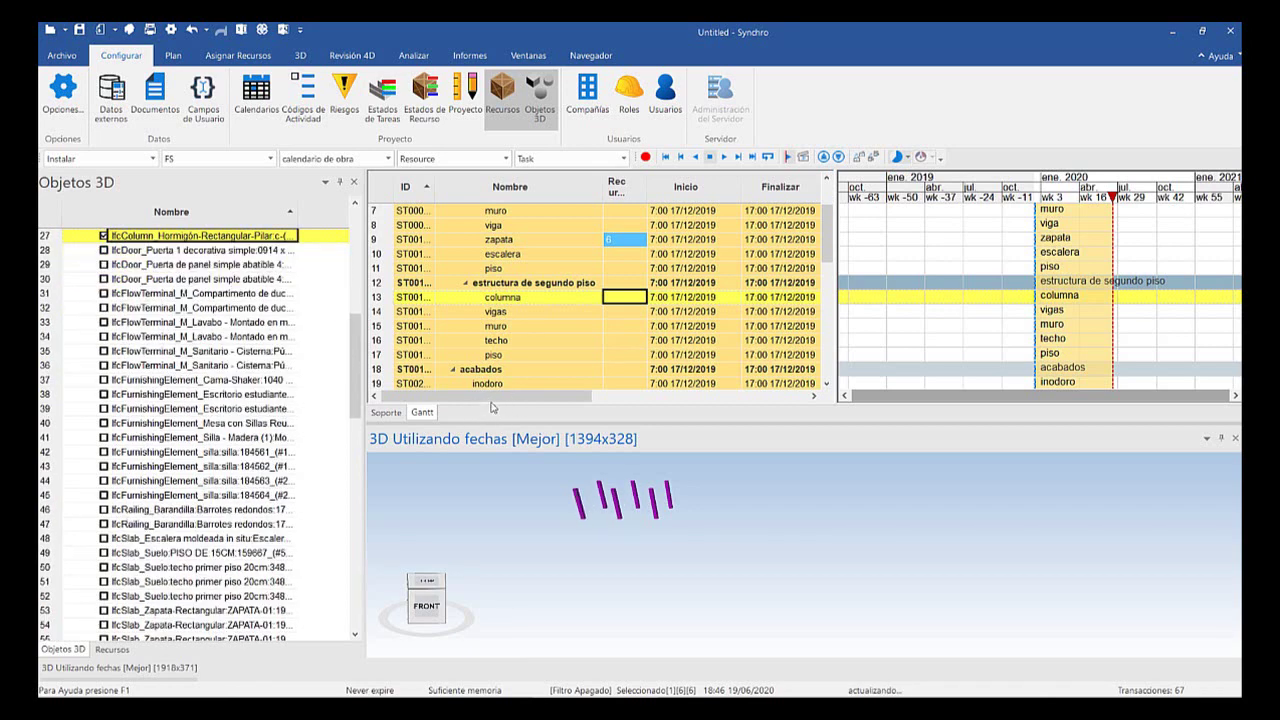
right_click(615, 503)
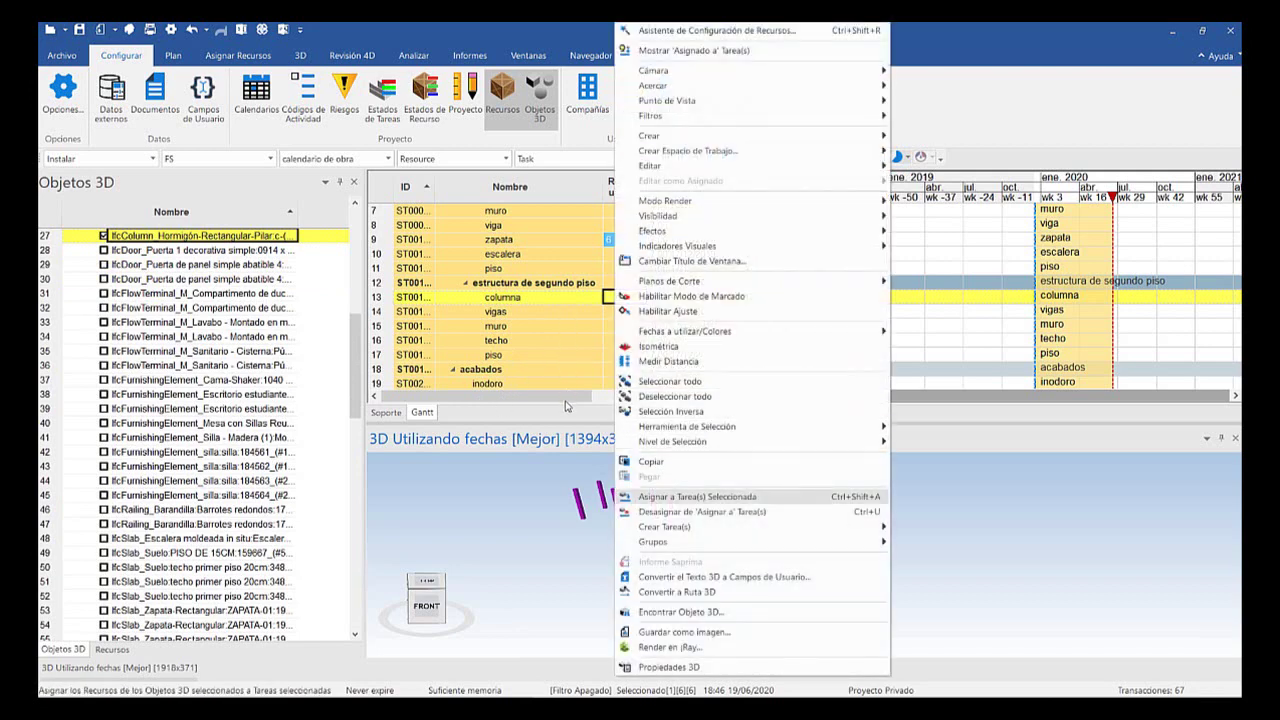
key("Return")
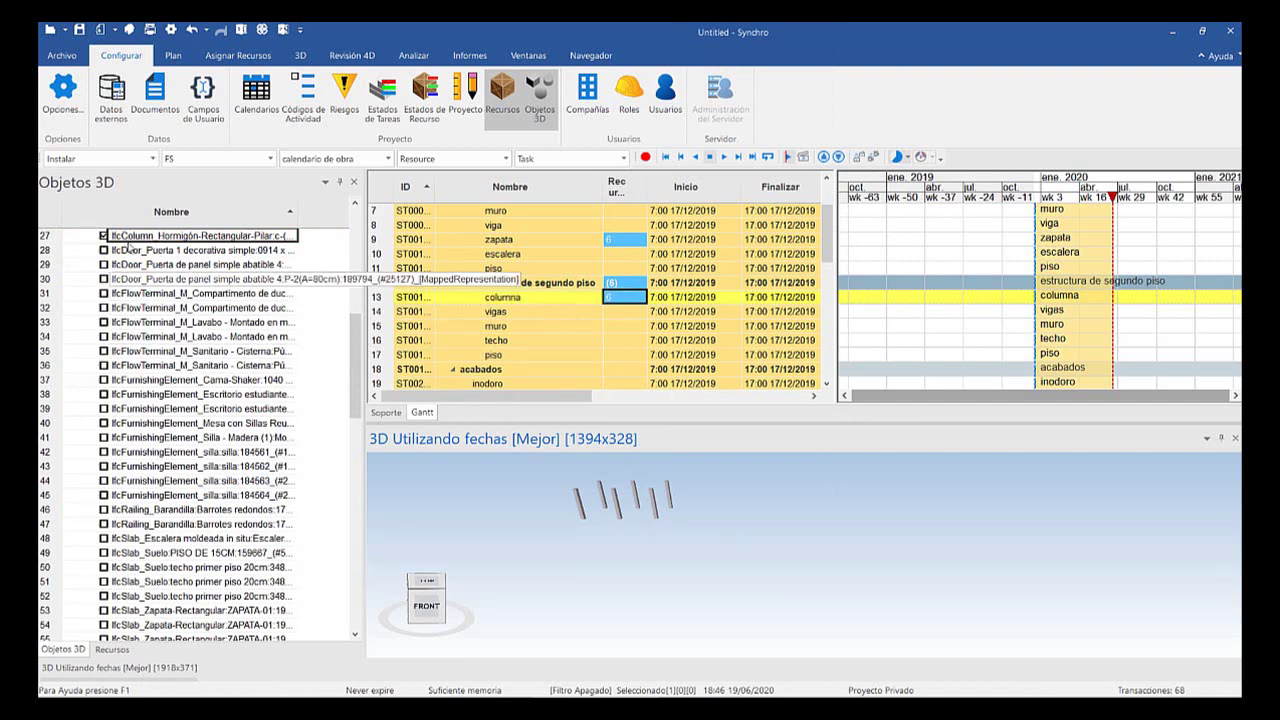
Make the six first-floor columns in rows 16 to 21 visible again alongside the second-floor columns
scroll(159, 285, "up", 1)
scroll(159, 285, "up", 9)
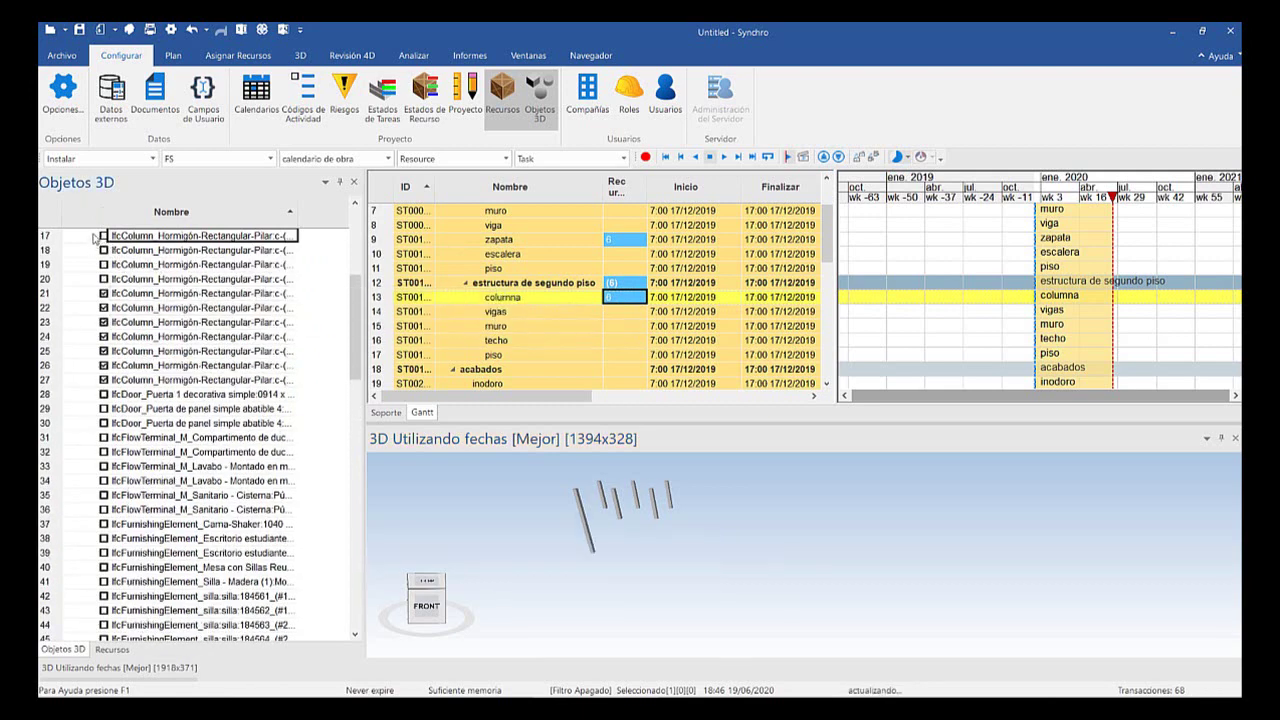
left_click(104, 264)
scroll(104, 264, "up", 3)
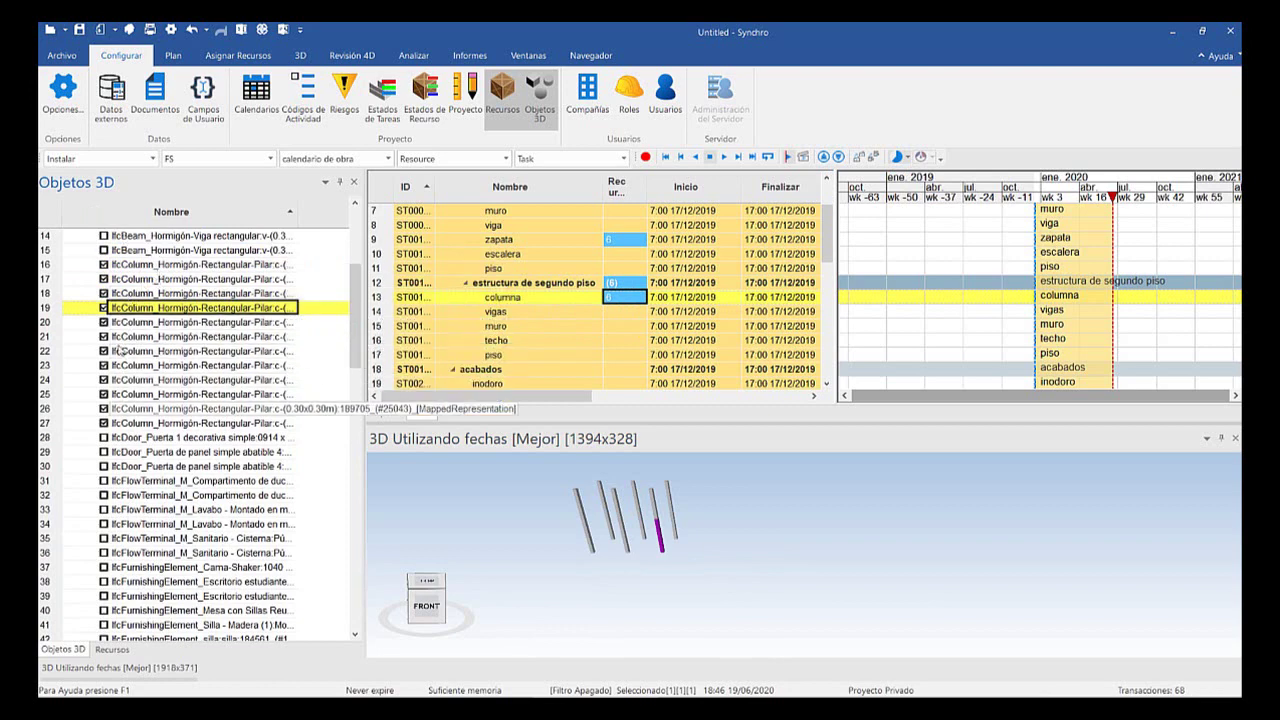
scroll(128, 450, "down", 1)
scroll(128, 372, "up", 4)
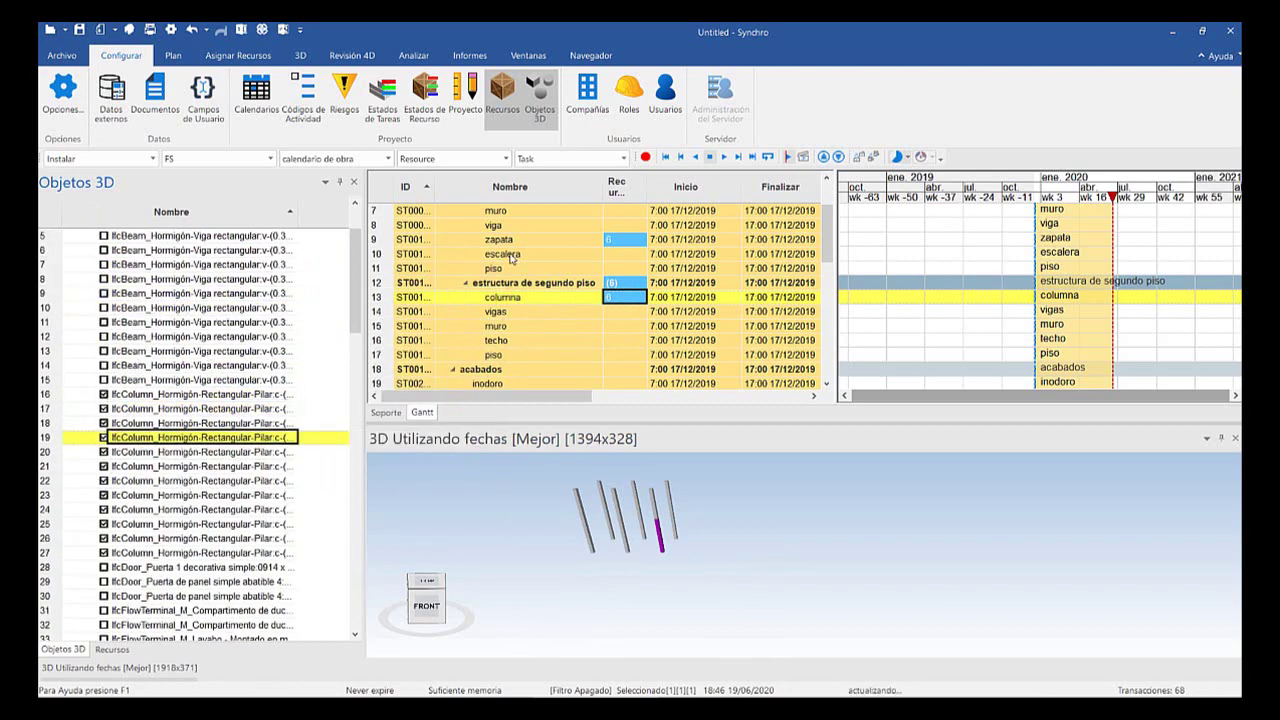
Select the viga task under estructura de primer piso and show the six first-floor beams, the IfcBeam objects in rows 2 to 7
key("Down")
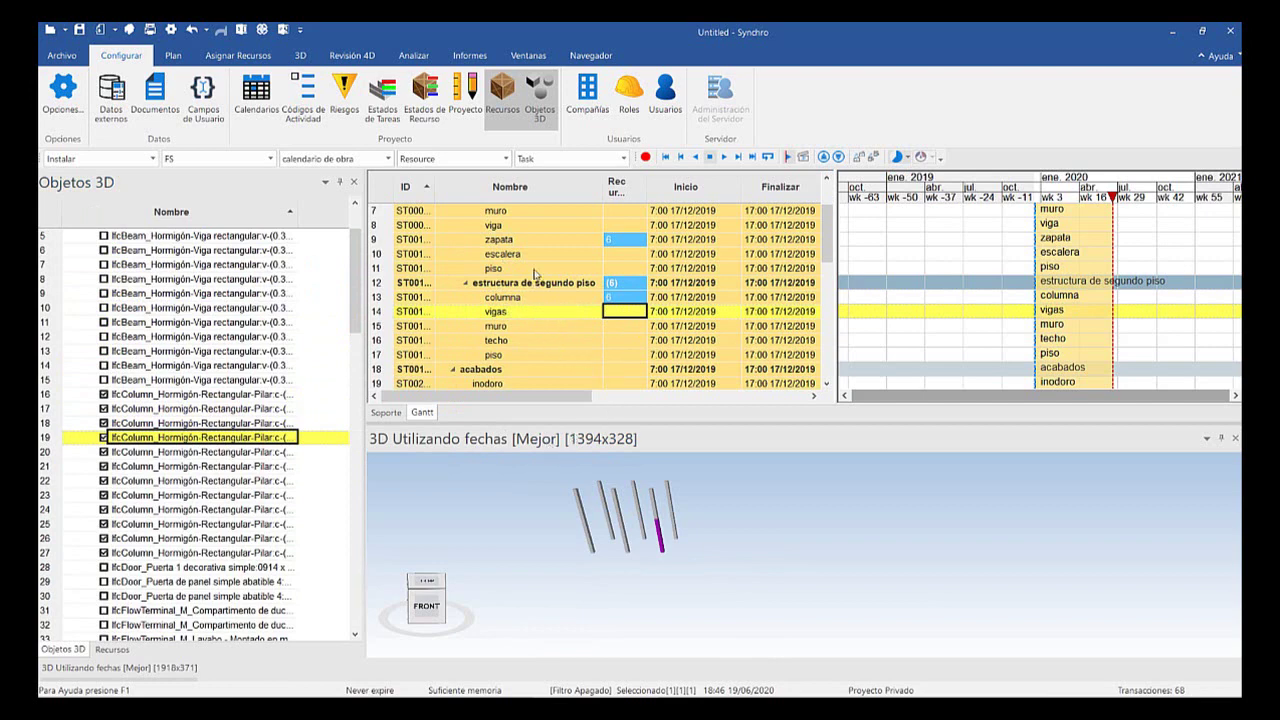
scroll(481, 268, "up", 2)
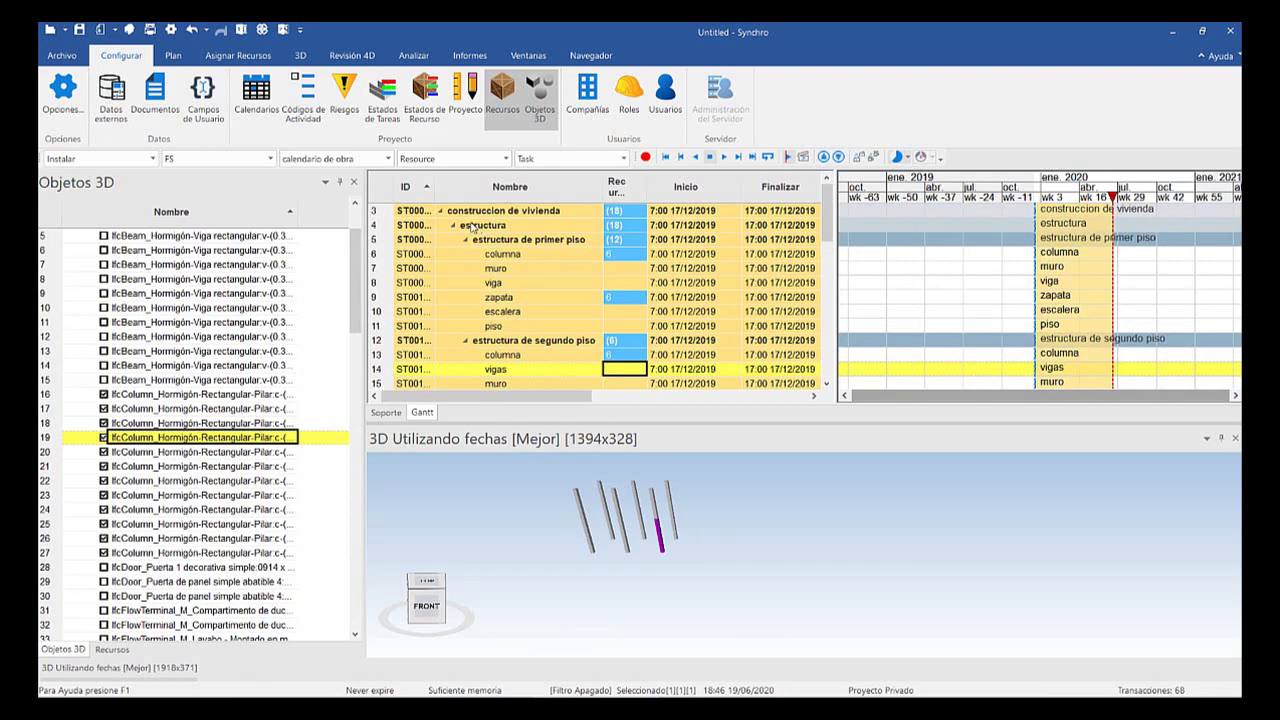
left_click(624, 282)
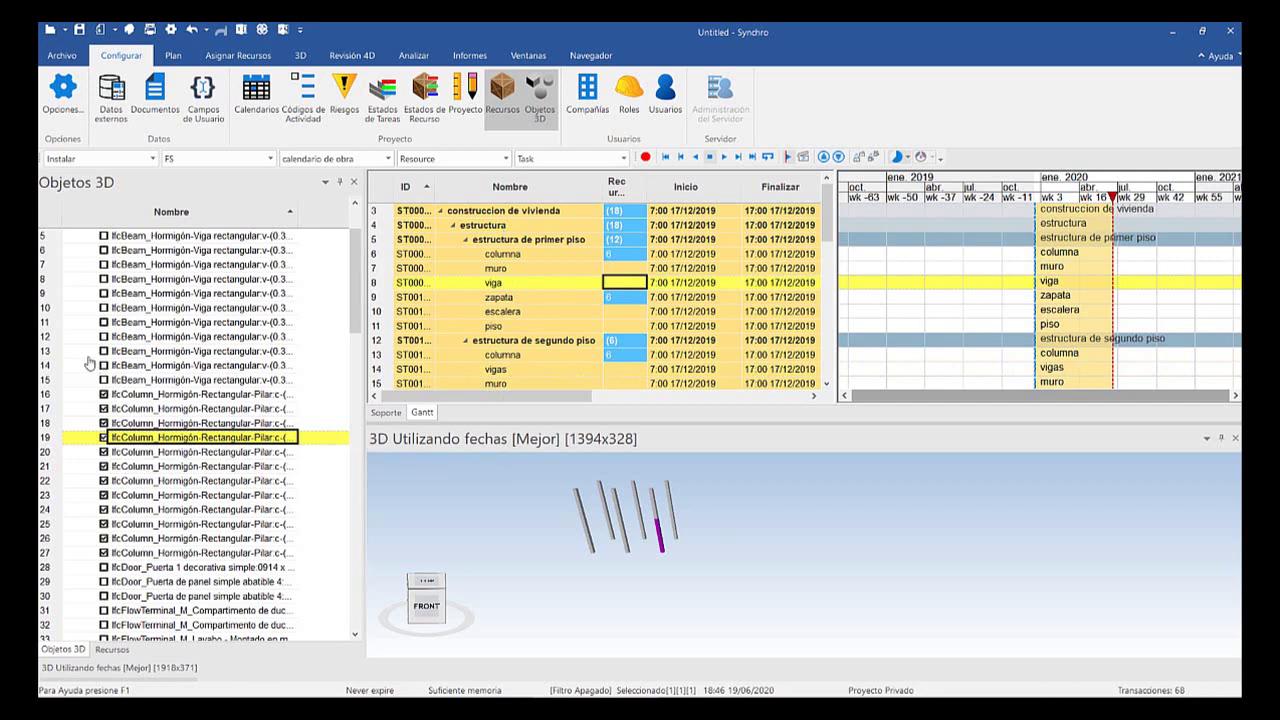
scroll(140, 400, "down", 3)
scroll(157, 401, "up", 3)
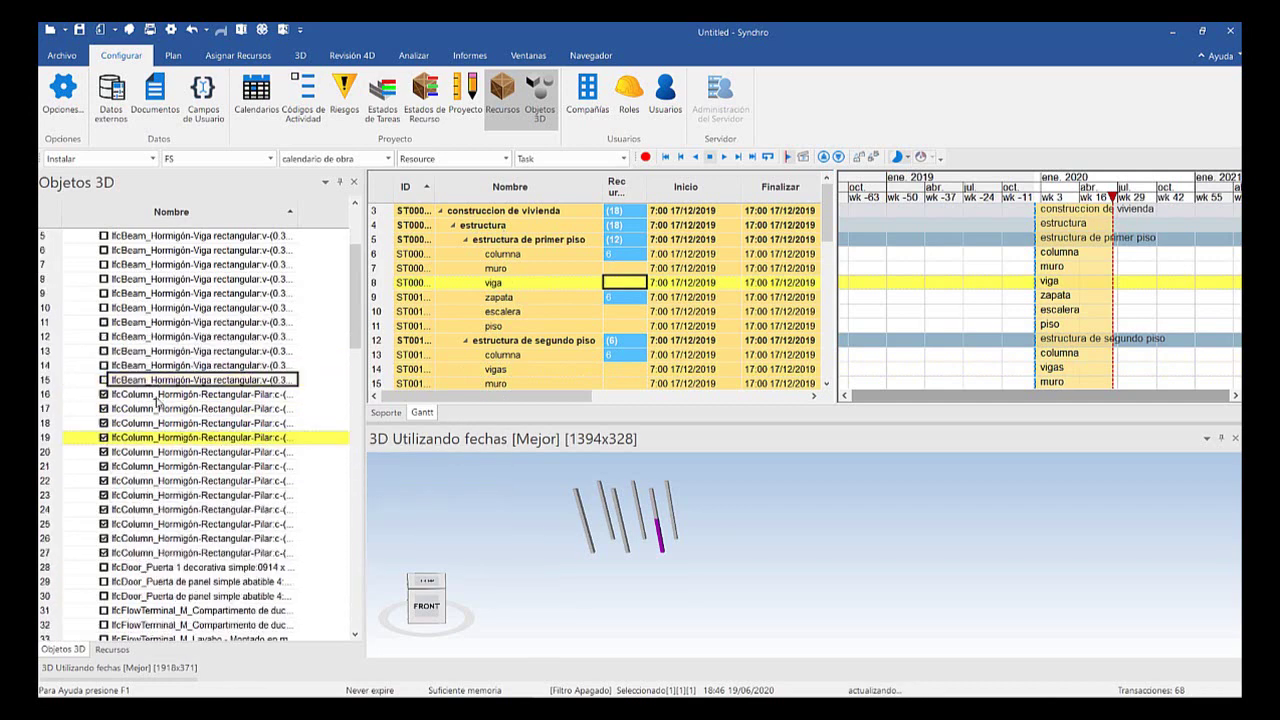
scroll(157, 402, "up", 2)
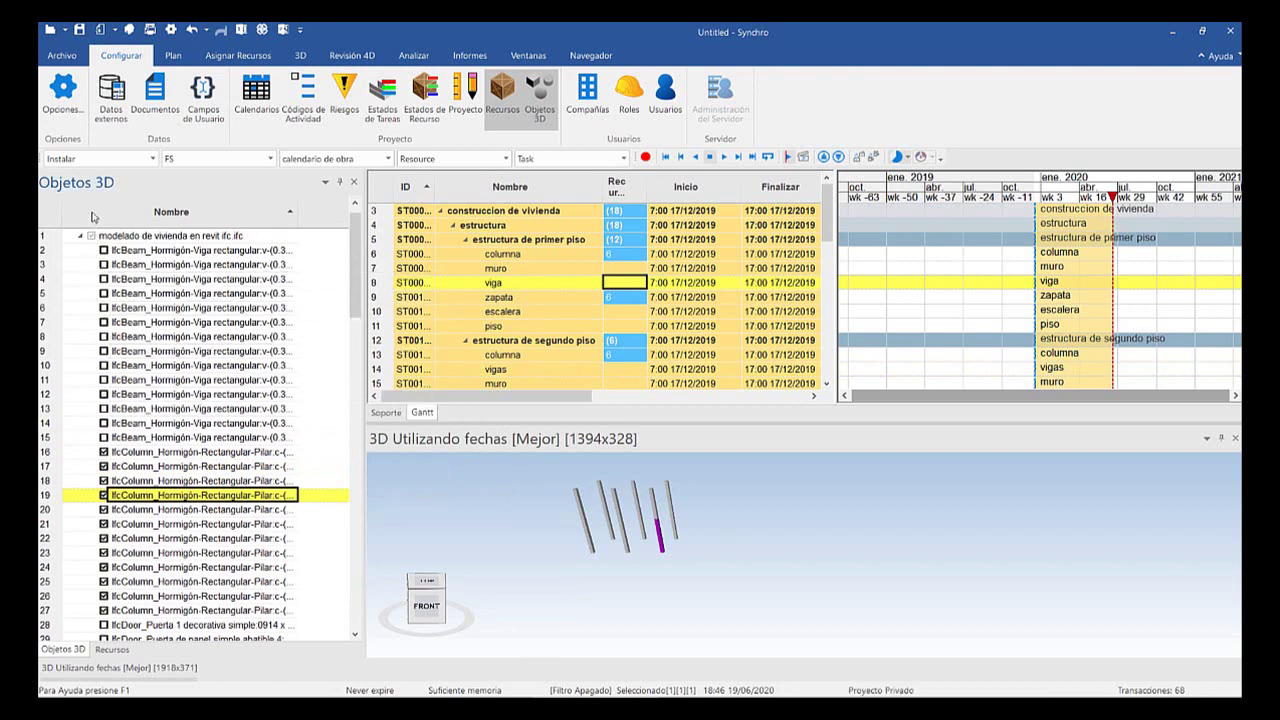
left_click(100, 250)
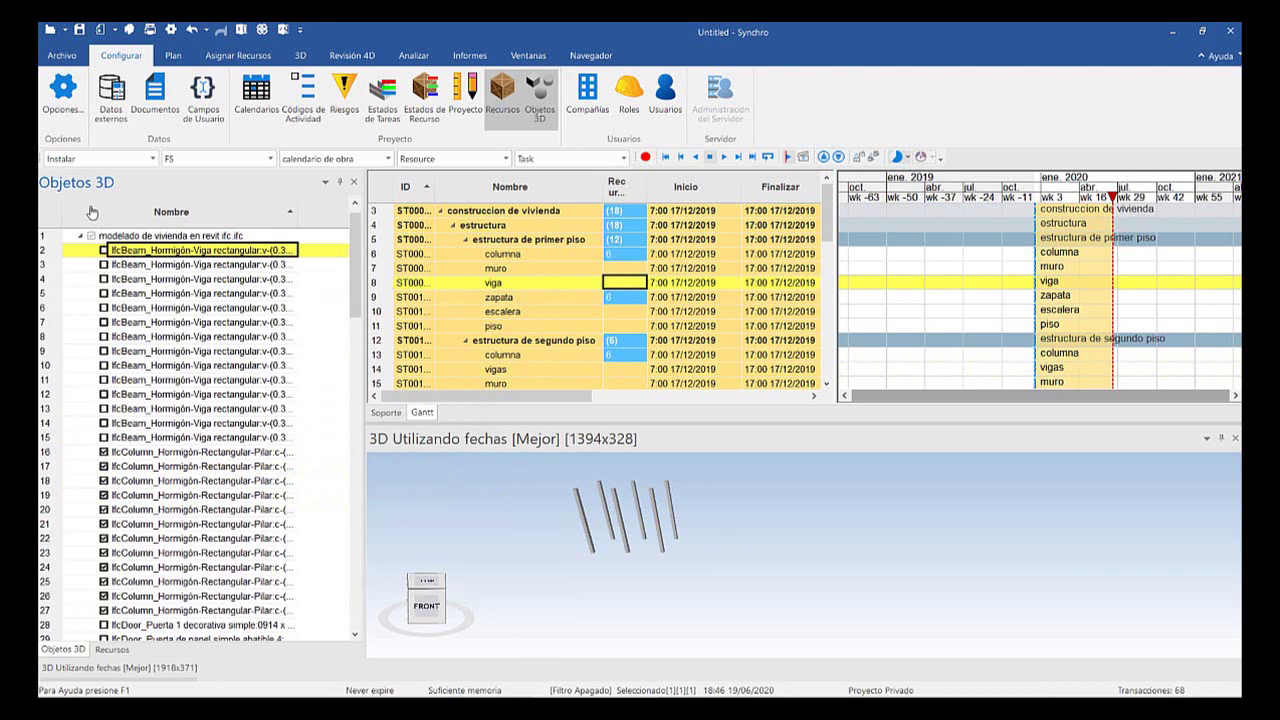
key("Down")
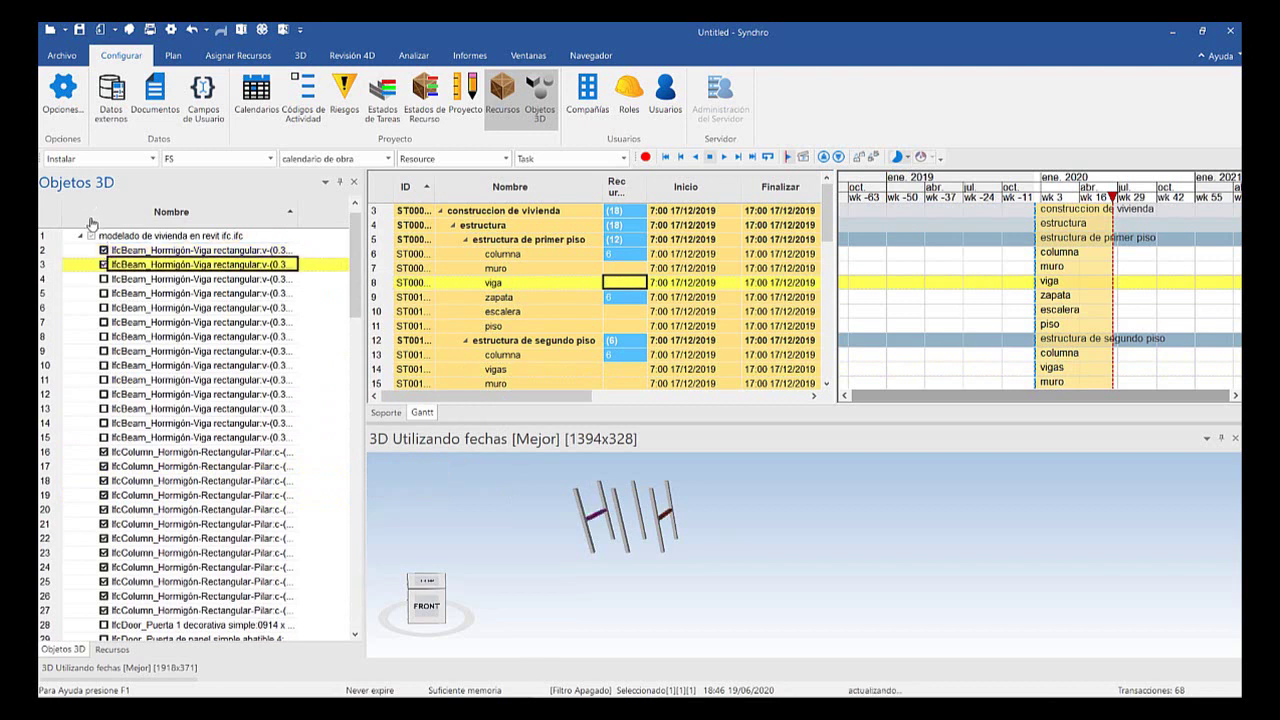
left_click(104, 279)
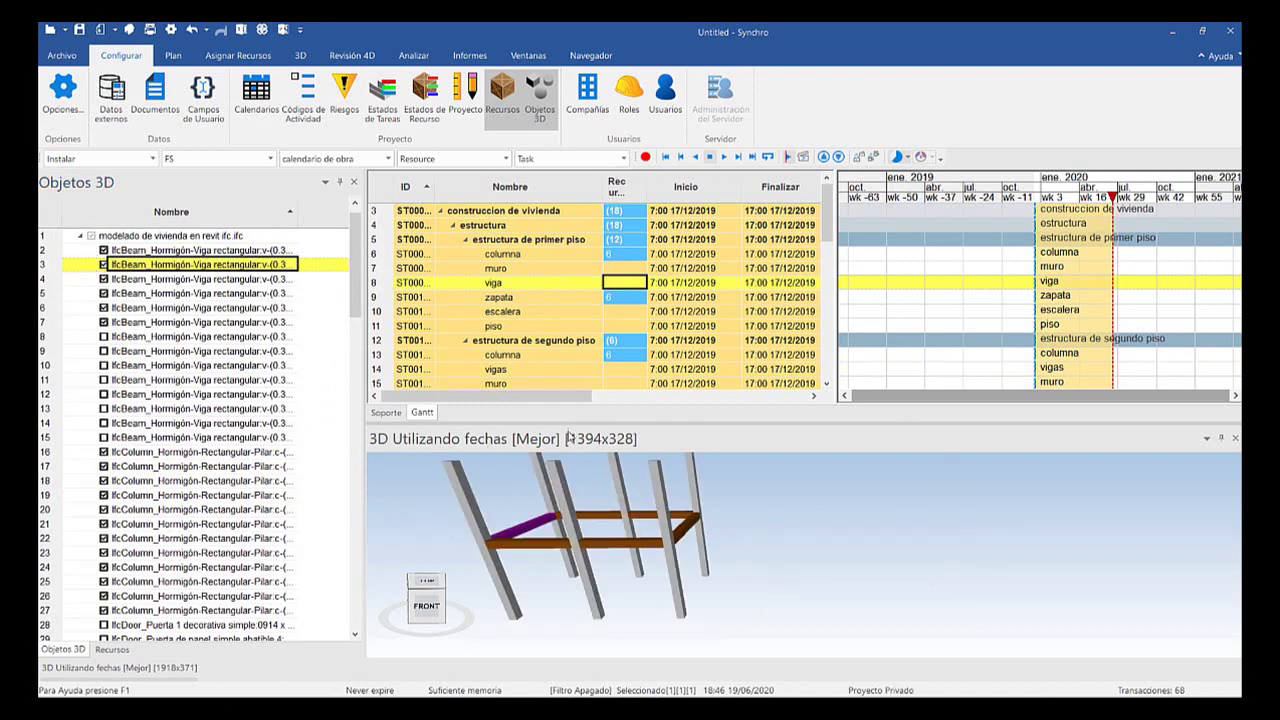
Select the six first-floor beams in rows 2 to 7 and assign them to the viga task under estructura de primer piso
key("shift+Down")
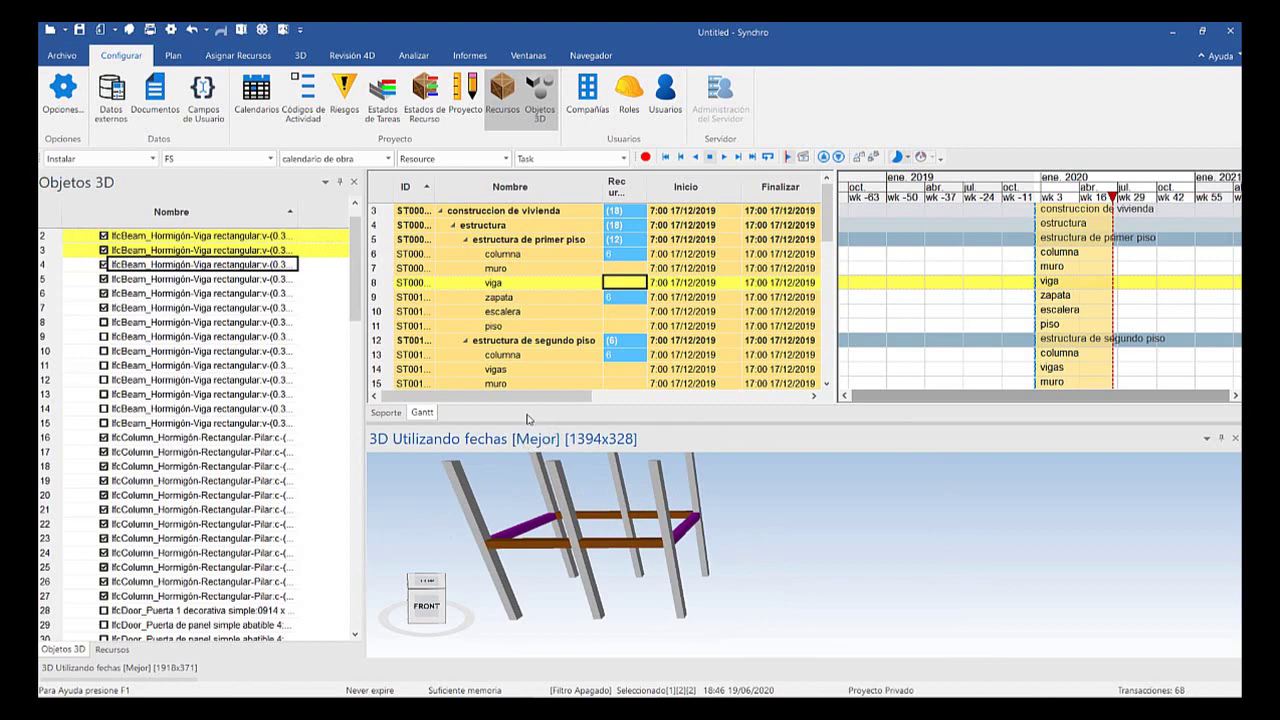
key("shift+Down")
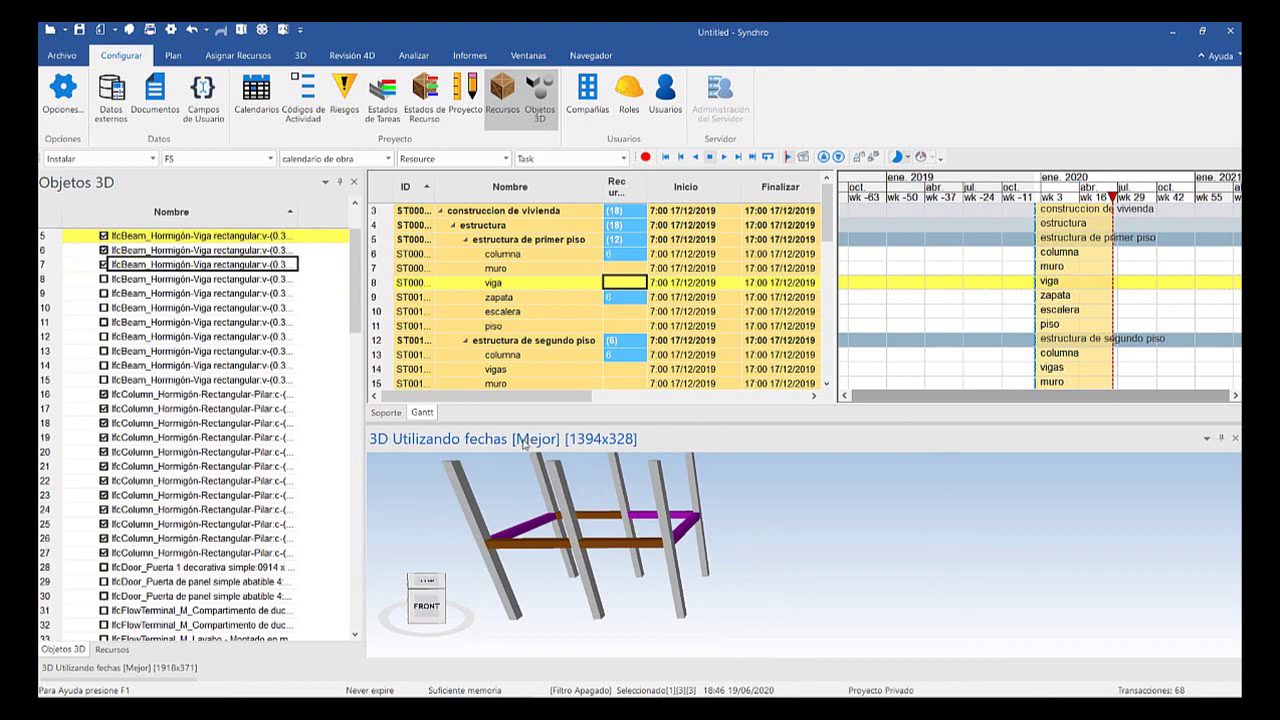
key("shift+Down")
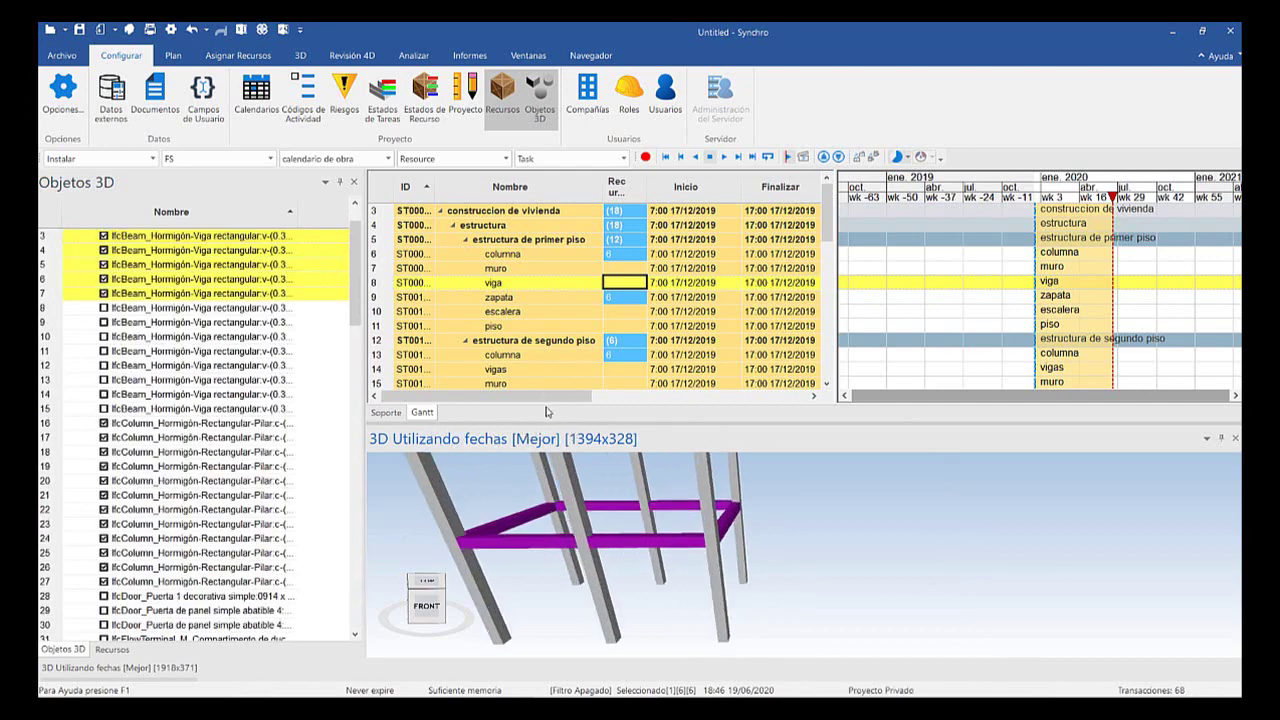
right_click(674, 511)
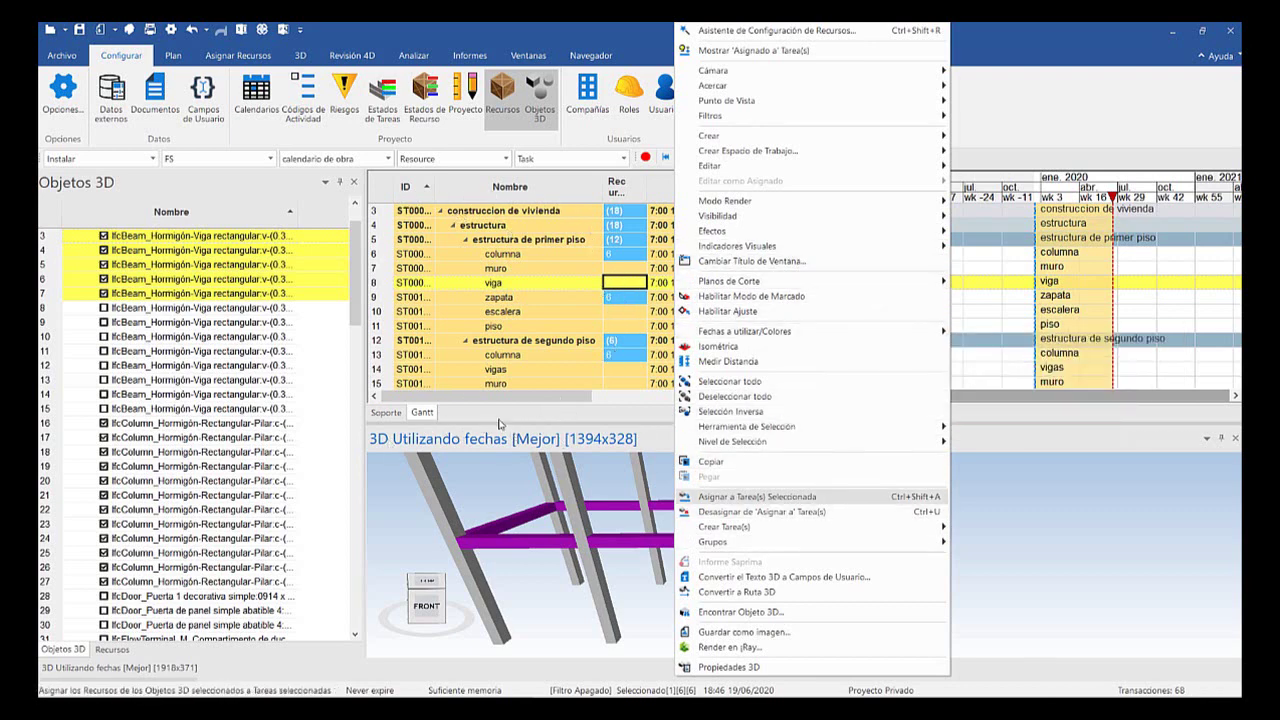
key("Up")
key("Up")
key("Up")
key("Up")
key("Up")
key("Up")
key("Up")
key("Up")
key("Up")
key("Up")
key("Up")
key("Up")
key("Up")
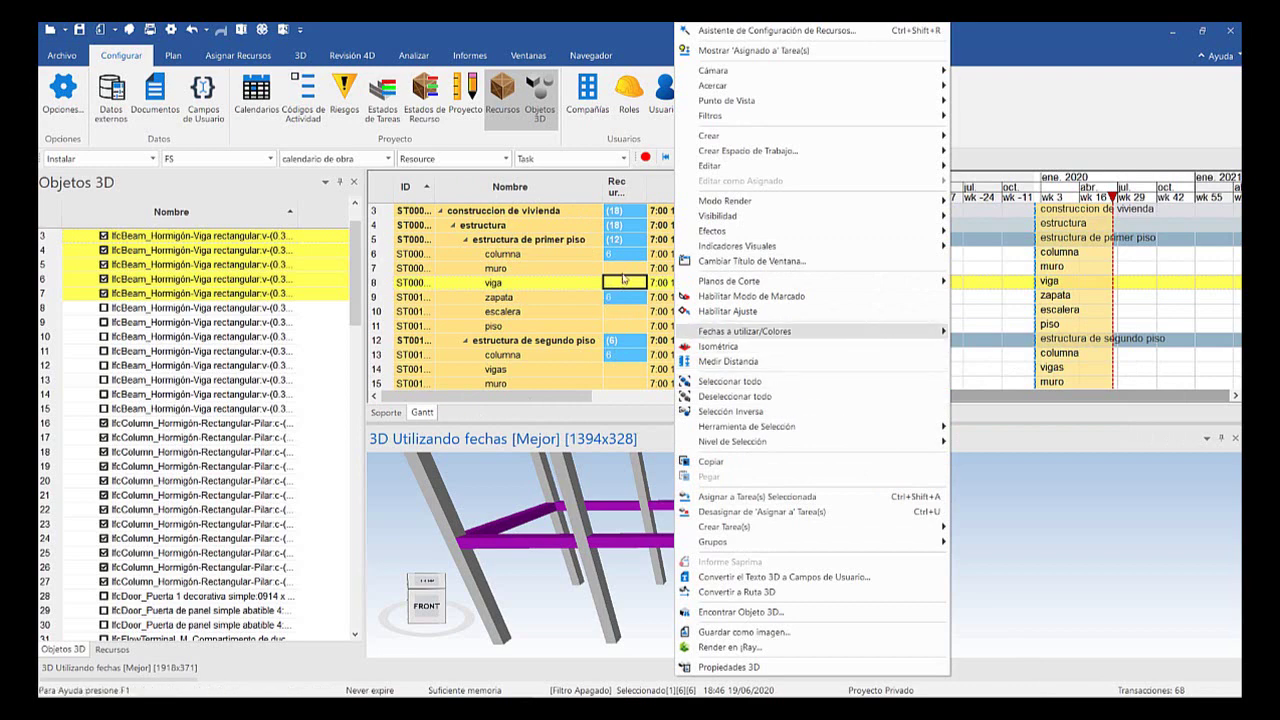
key("Down")
key("Down")
key("Down")
key("Down")
key("Down")
key("Down")
key("Down")
key("Down")
key("Down")
key("Down")
key("Down")
key("Down")
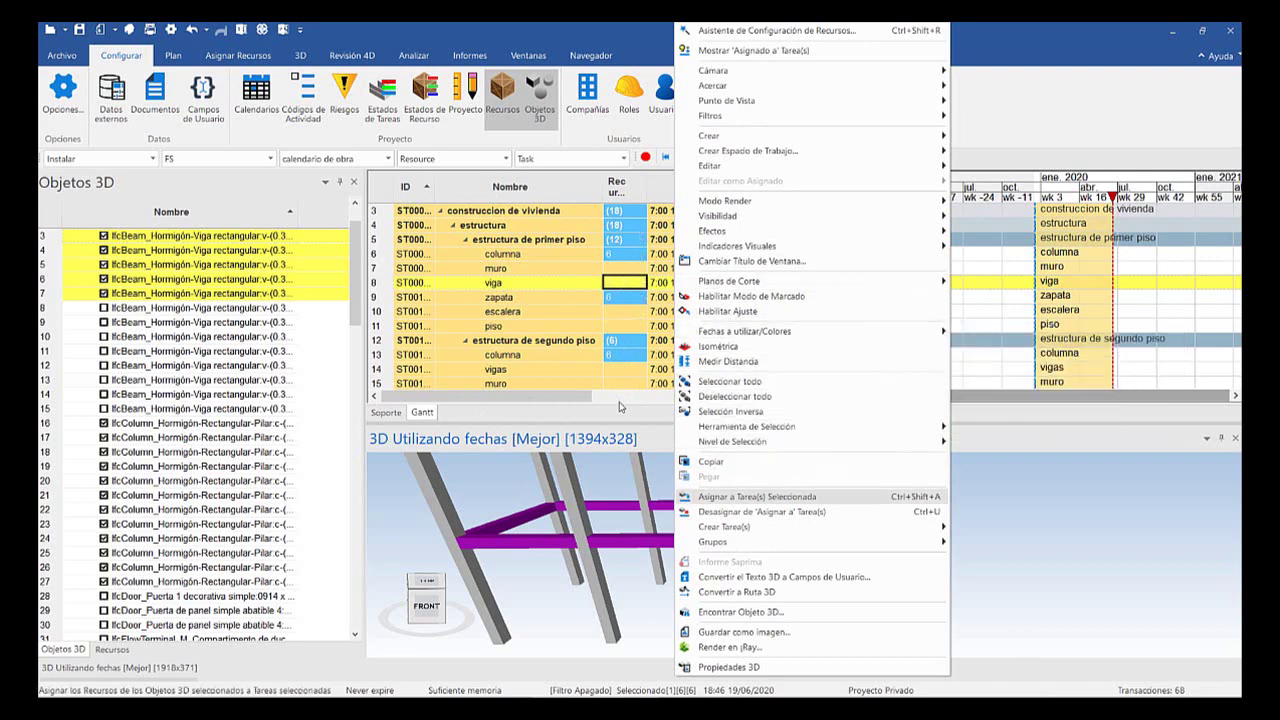
key("Return")
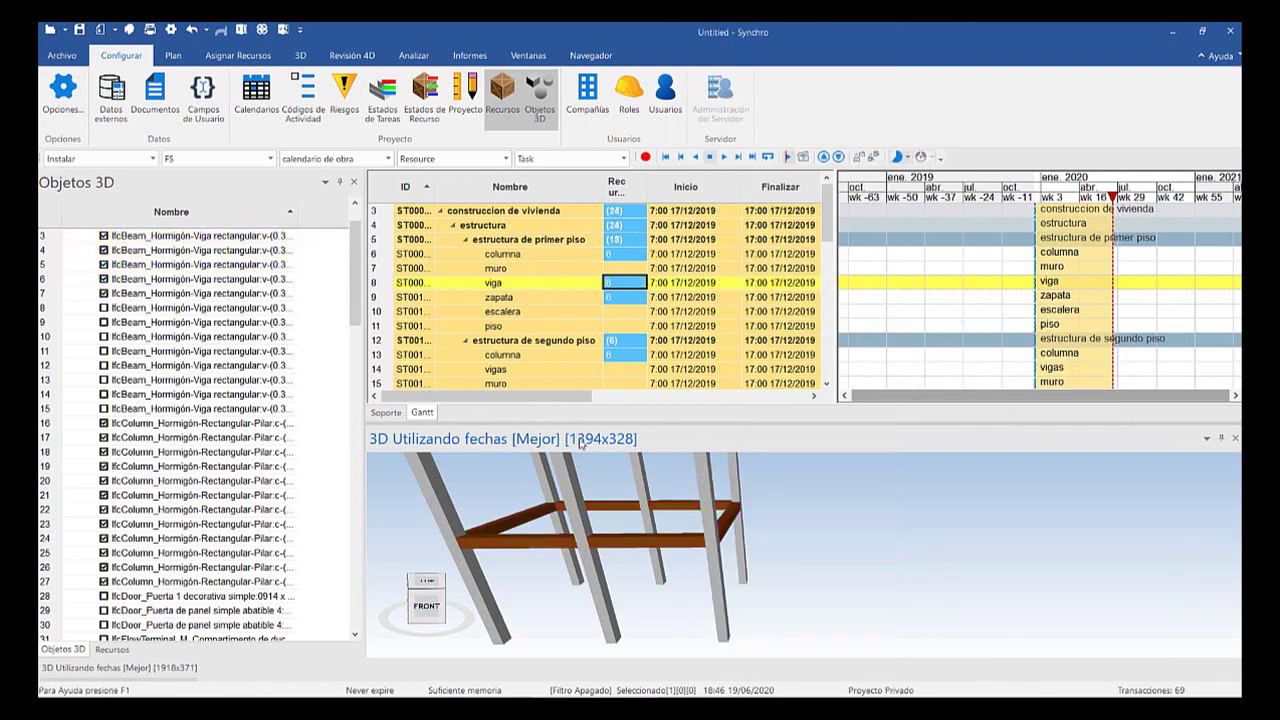
Select the vigas task under estructura de segundo piso and show the remaining IfcBeam objects in rows 8 to 15
scroll(520, 484, "down", 2)
scroll(505, 250, "down", 1)
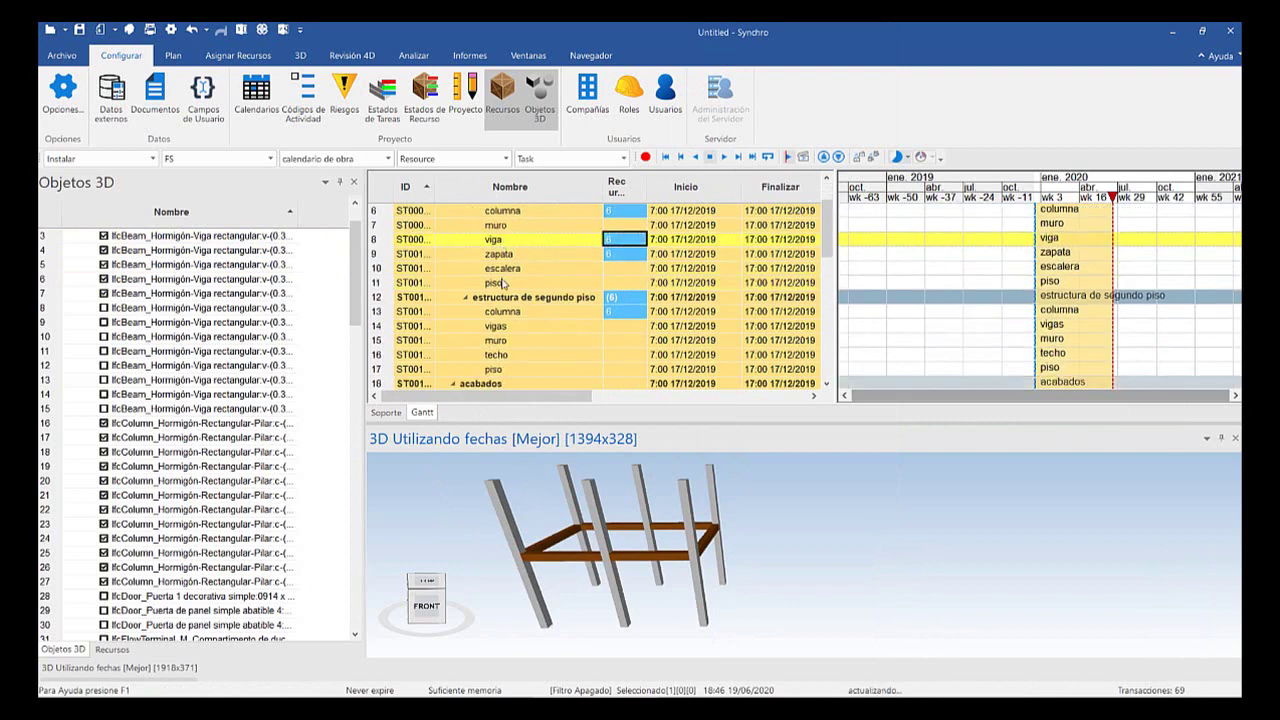
key("Down")
key("Down")
key("Down")
key("Down")
key("Down")
key("Down")
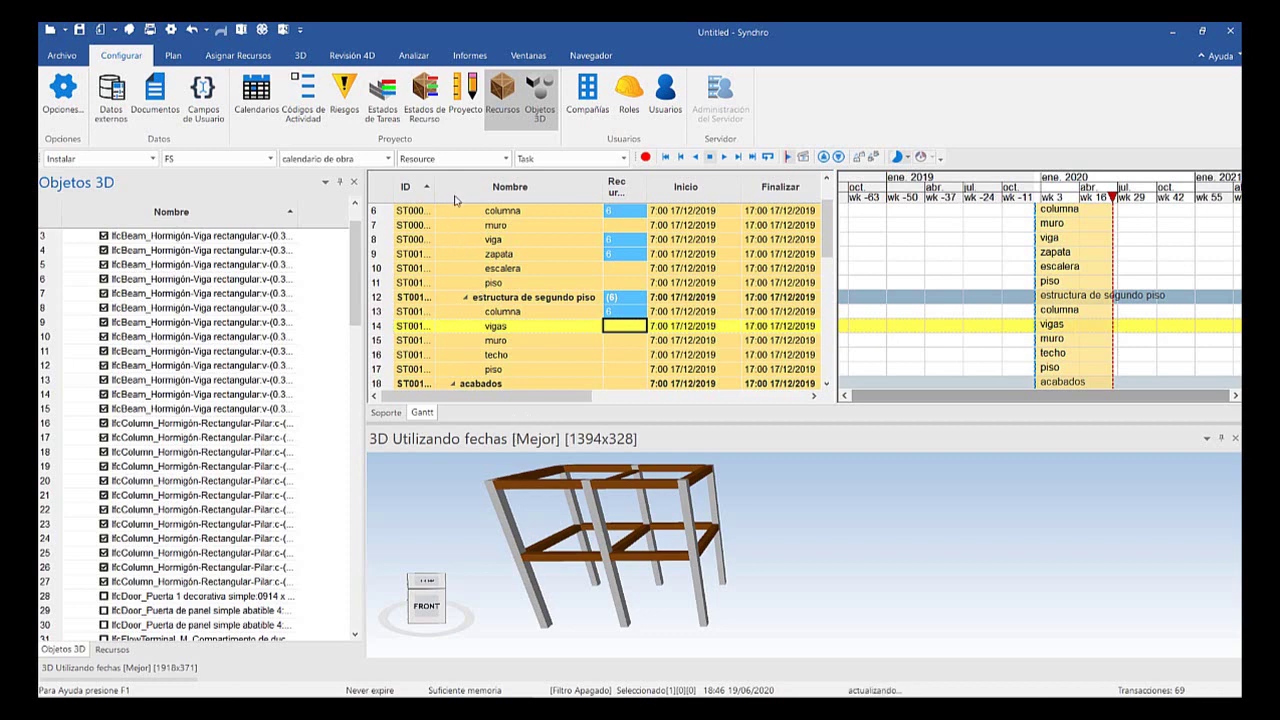
Assign the middle first-floor beam, the IfcBeam object in row 15, to the viga task under estructura de primer piso
left_click(485, 239)
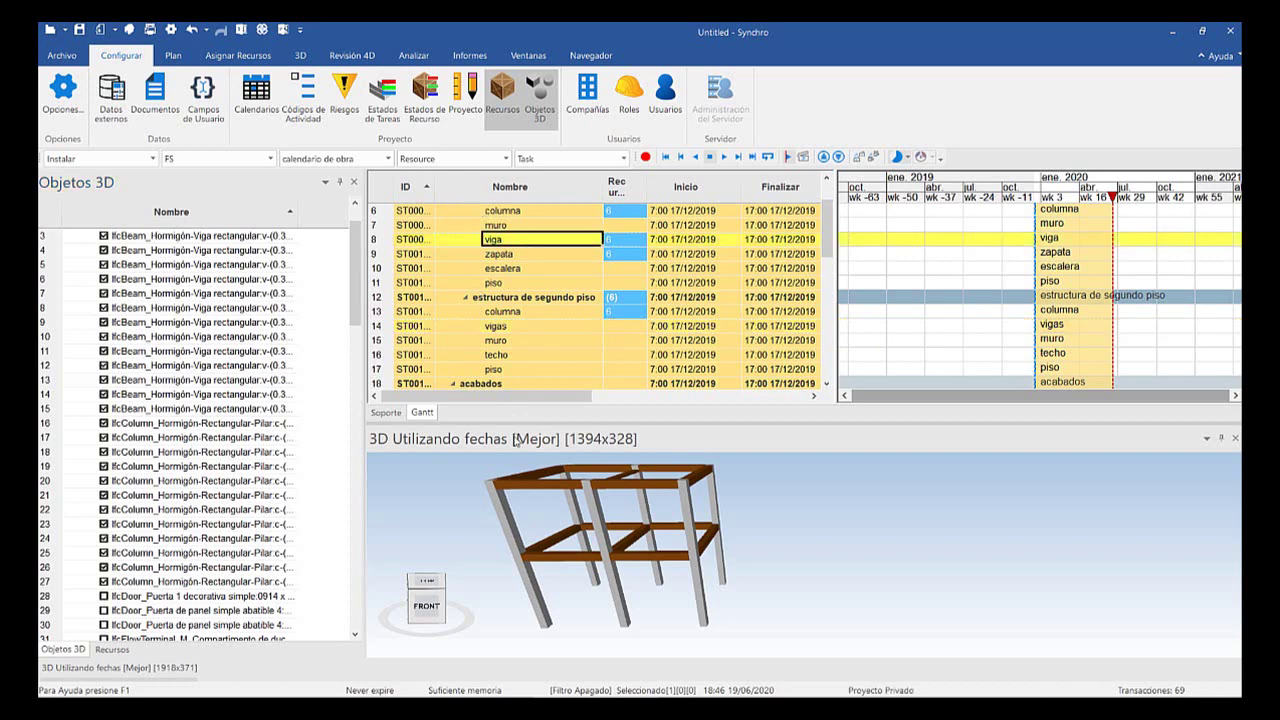
left_click(632, 540)
right_click(632, 540)
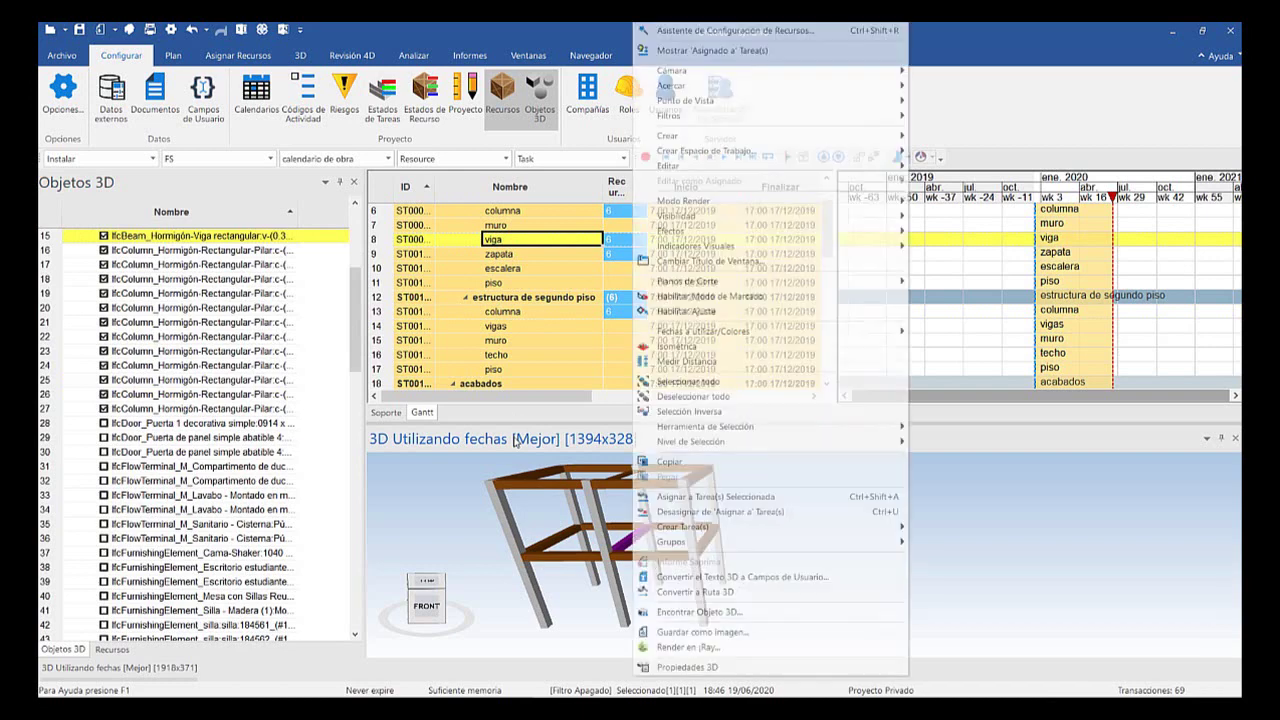
left_click(700, 497)
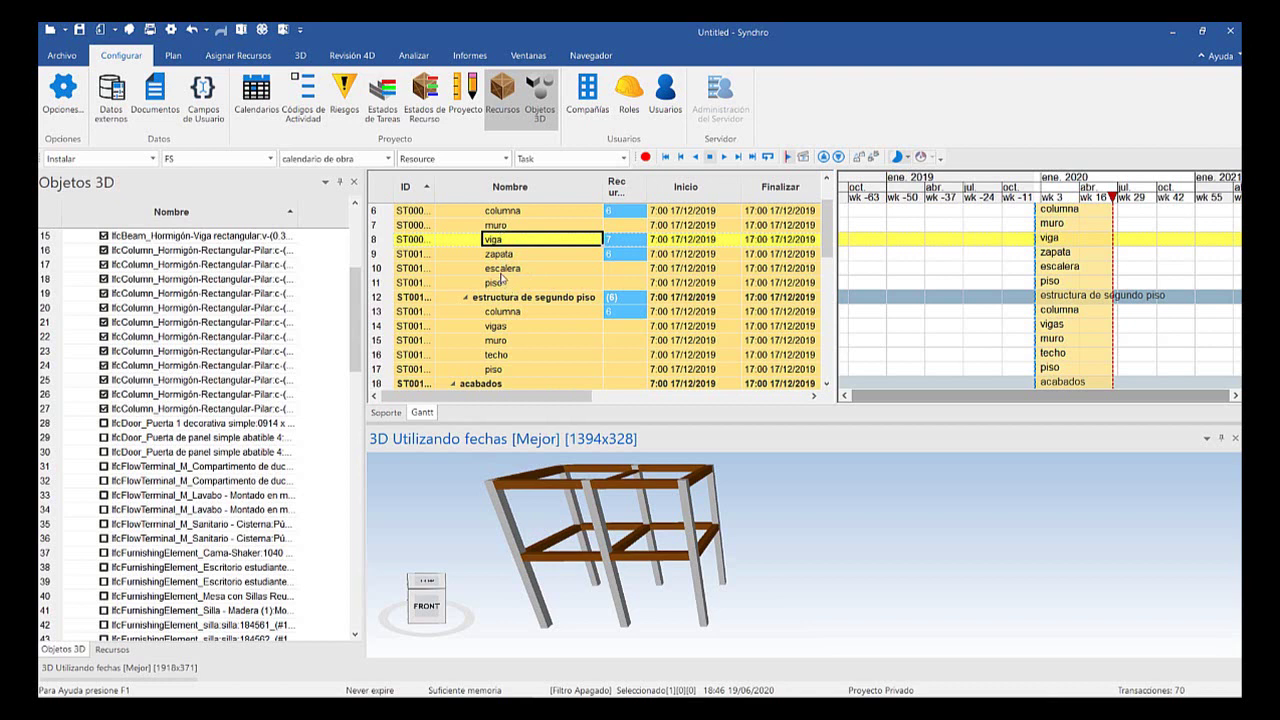
Select the seven second-floor beams in rows 8 to 14 and assign them to the vigas task under estructura de segundo piso
key("Down")
key("Down")
key("Down")
key("Down")
key("Down")
key("Down")
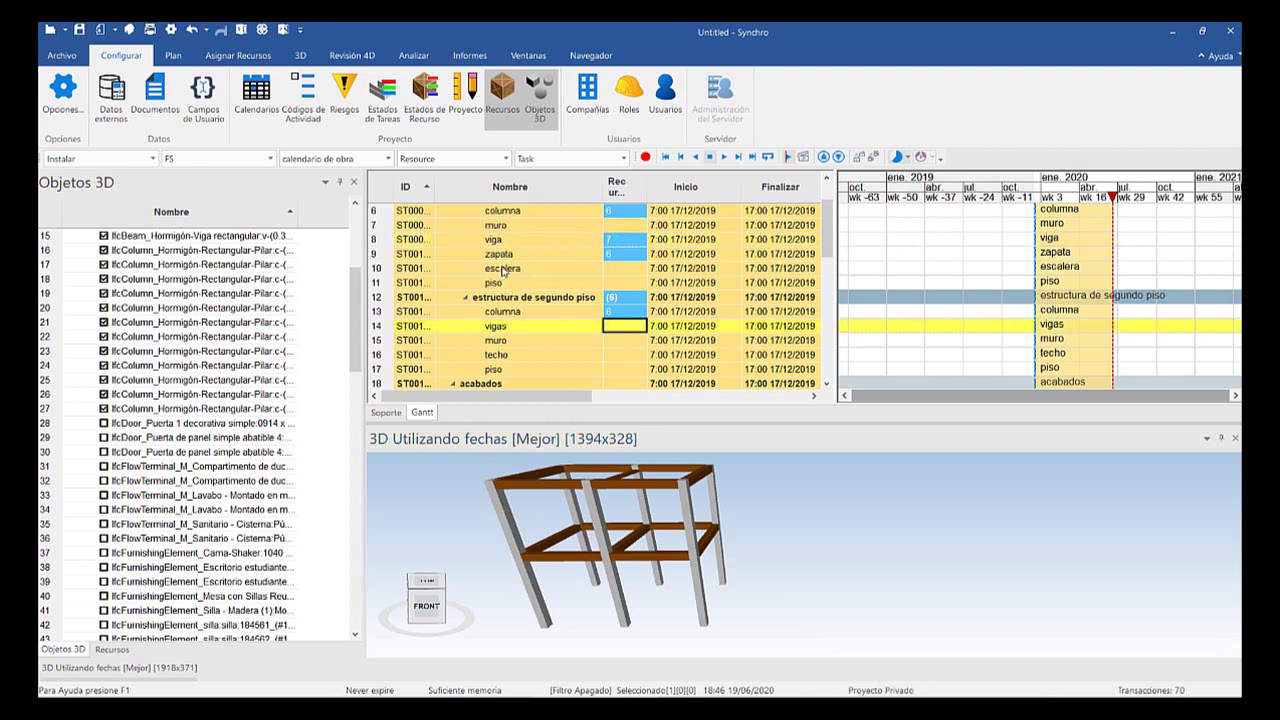
key("shift+F10")
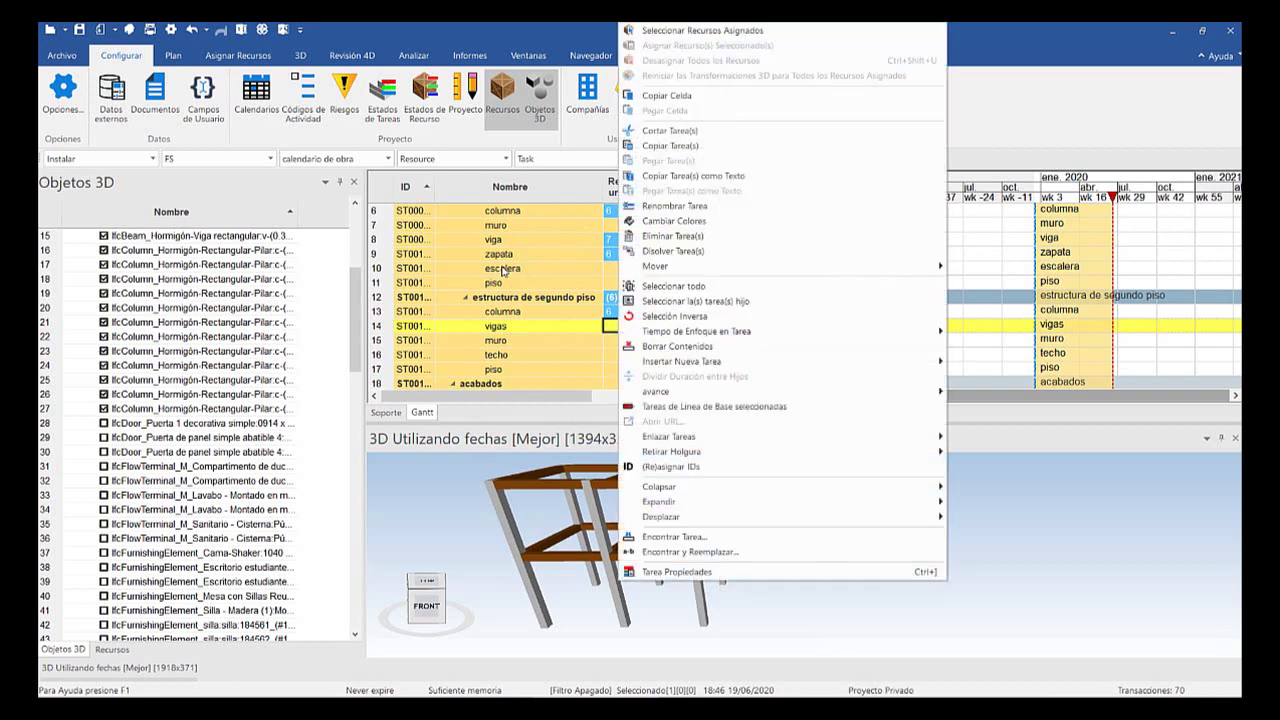
key("Escape")
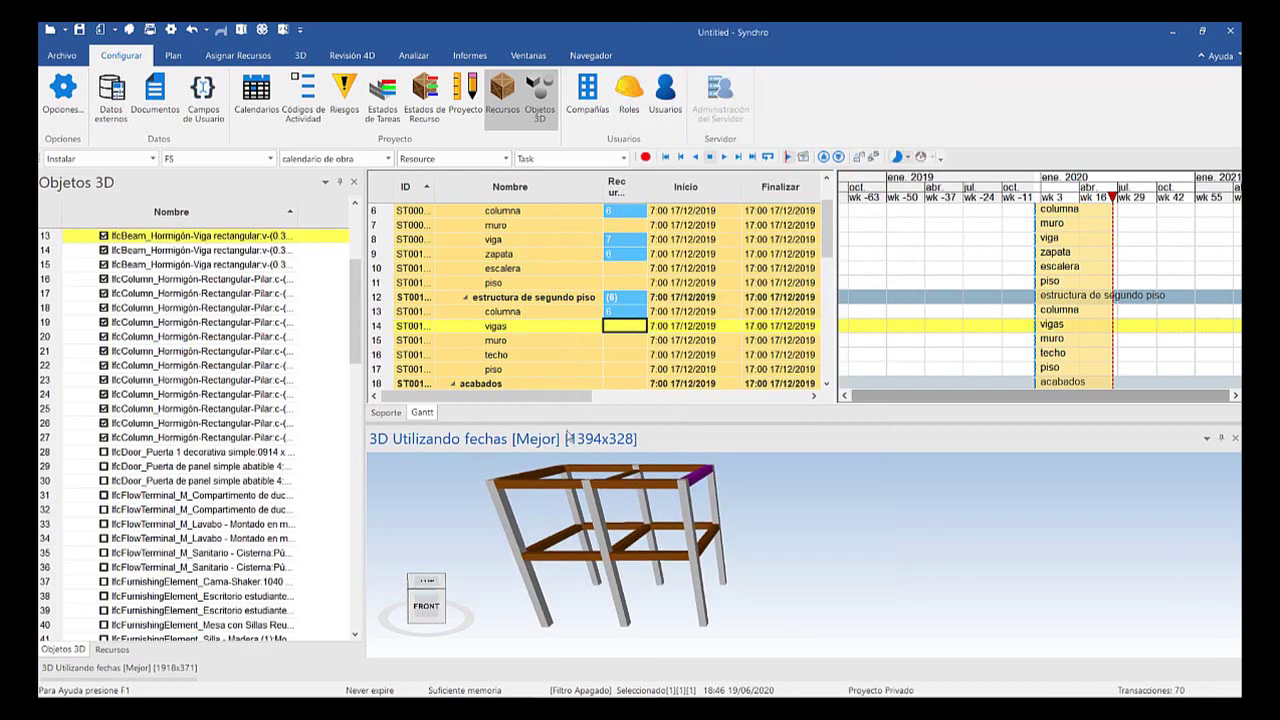
scroll(526, 443, "up", 3)
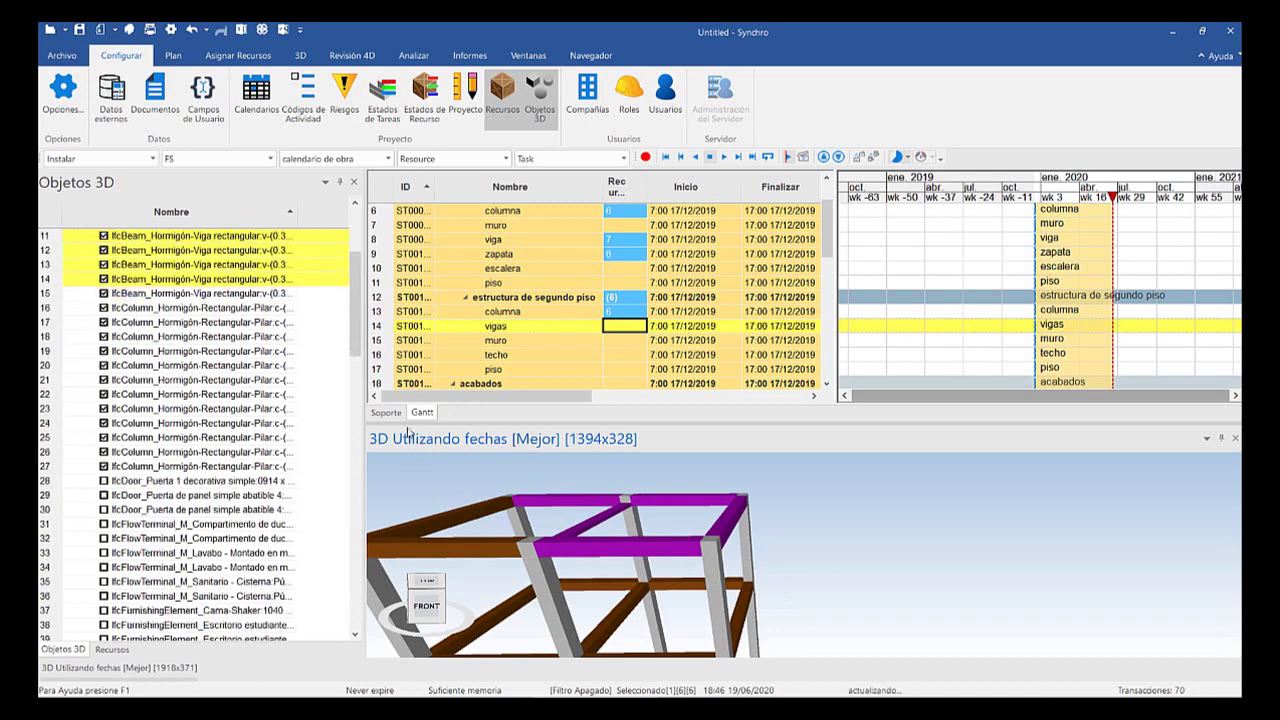
right_click(530, 408)
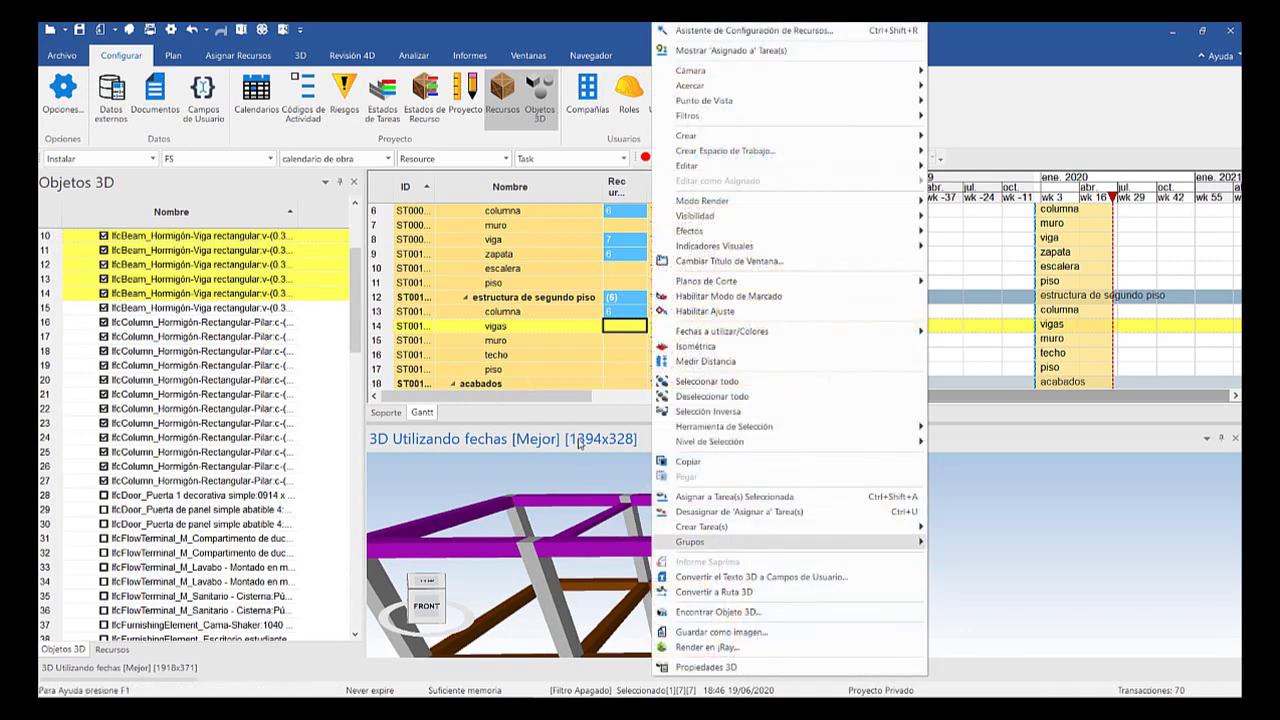
key("Return")
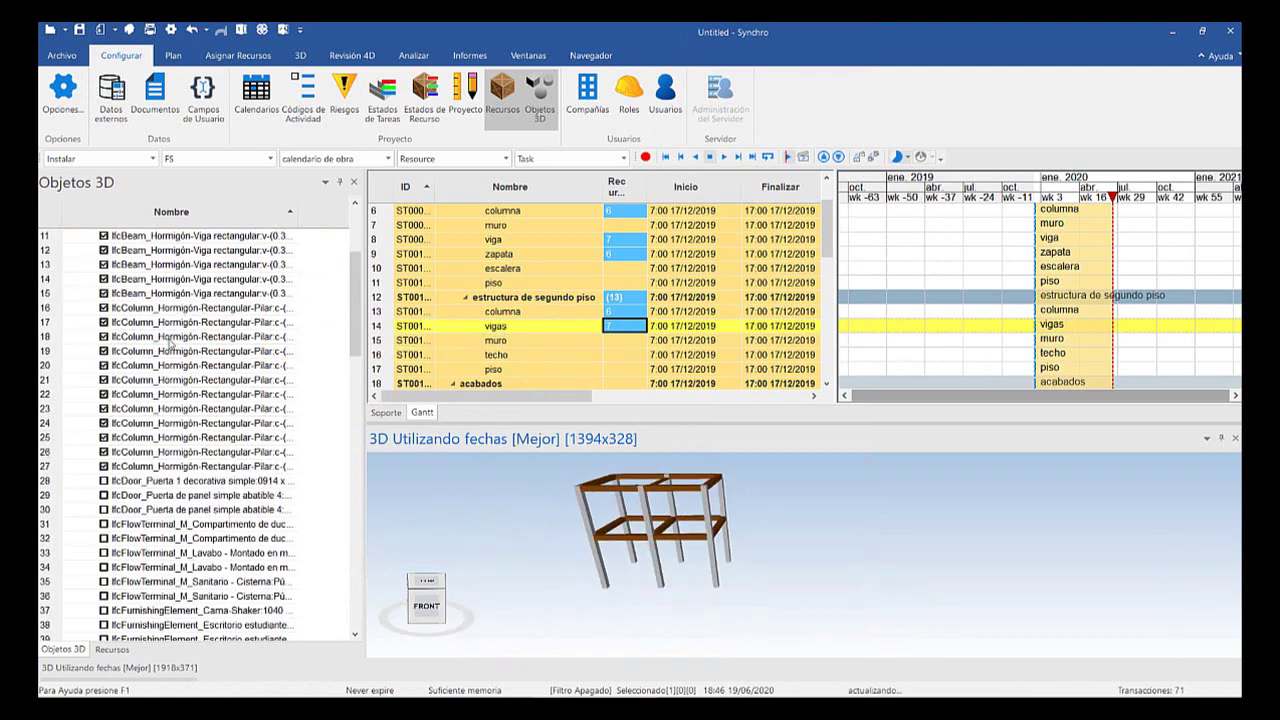
Show the six footings, the IfcSlab_Zapata objects in rows 53 to 58, in the 3D model
scroll(122, 365, "down", 1)
scroll(120, 367, "down", 1)
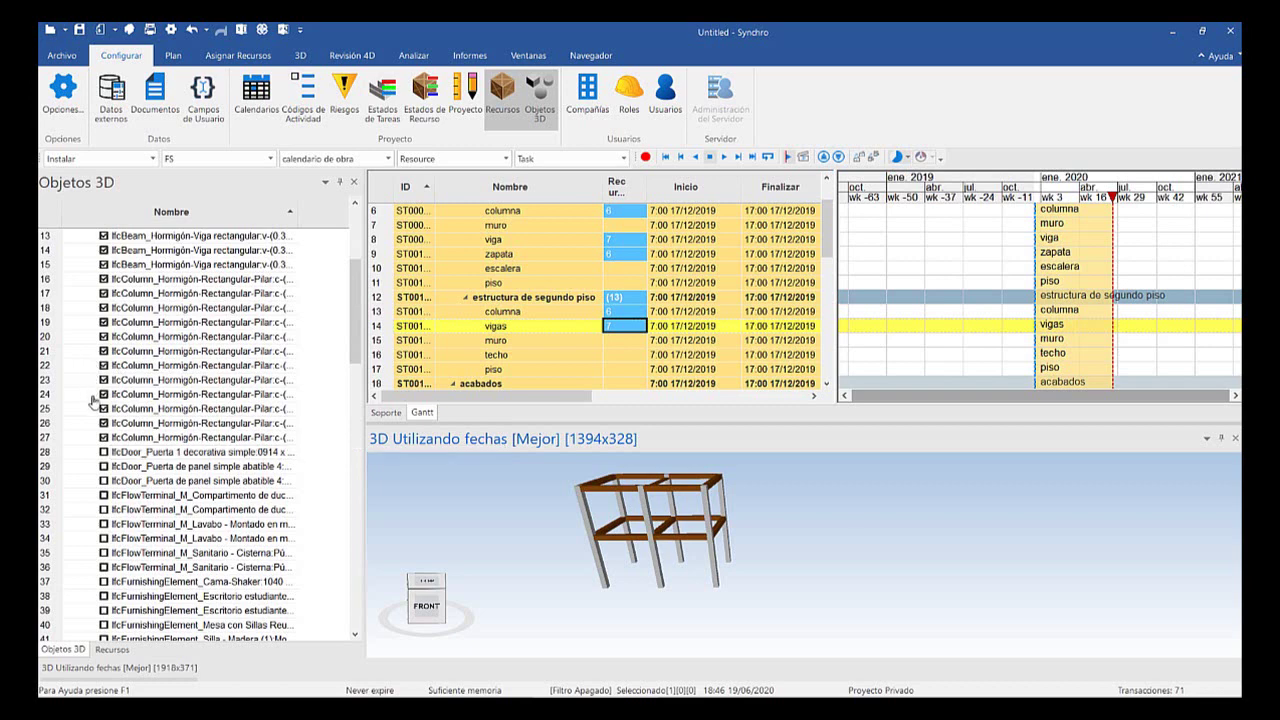
scroll(148, 368, "down", 4)
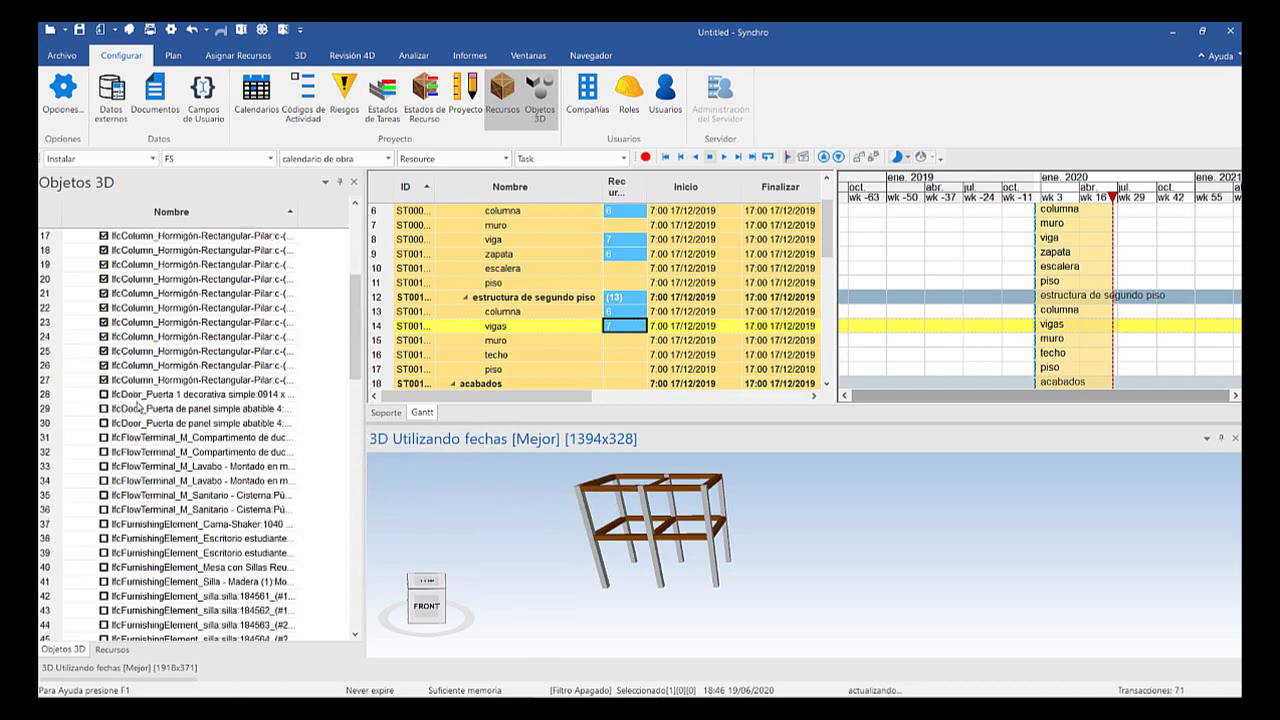
scroll(147, 430, "down", 1)
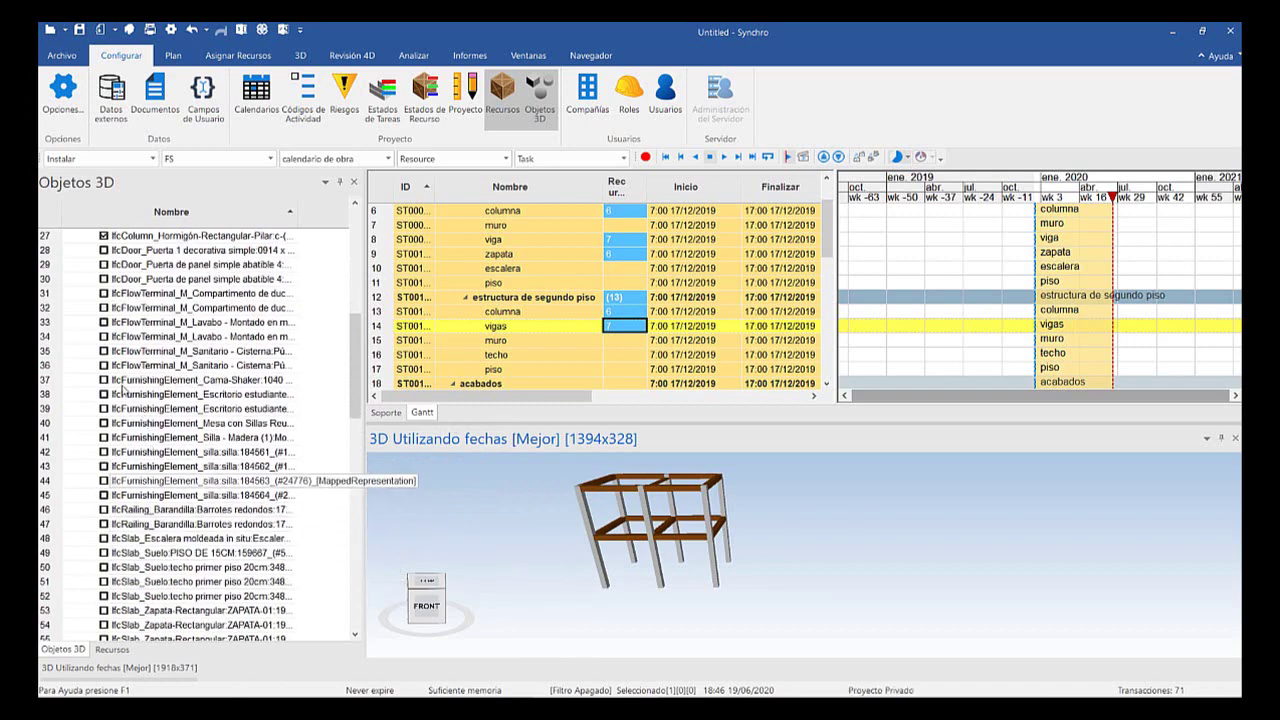
scroll(175, 440, "down", 2)
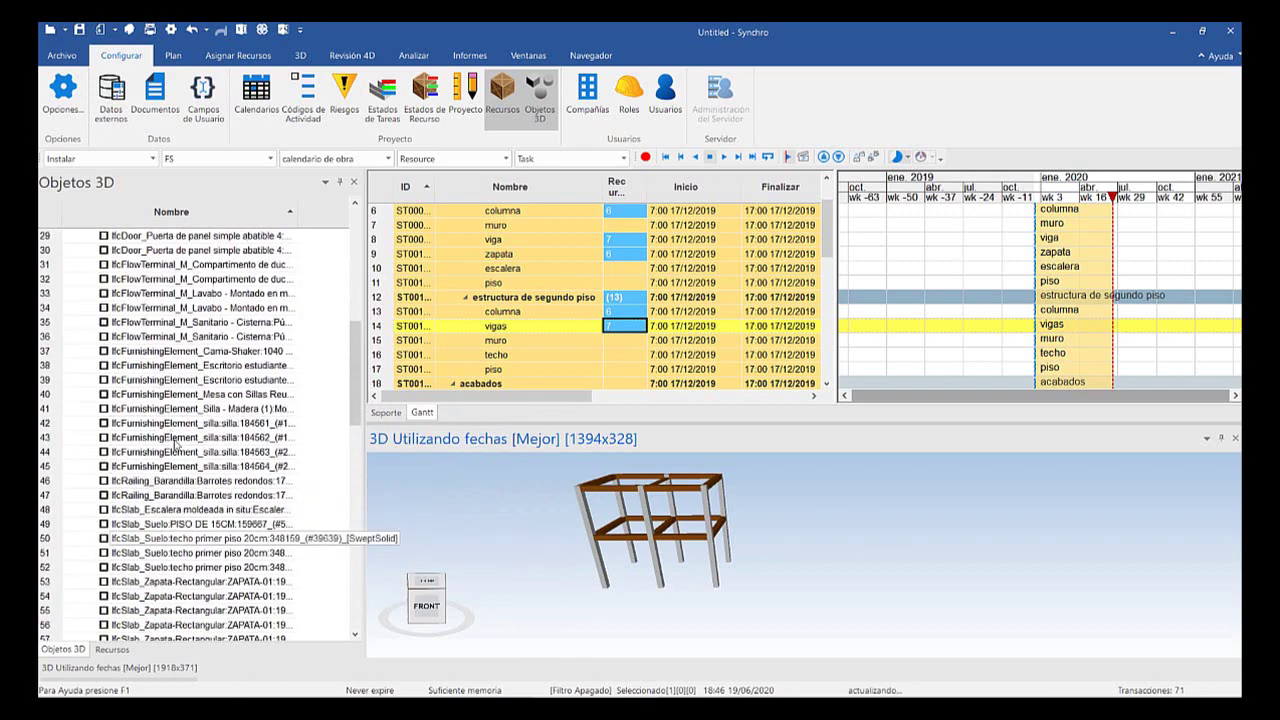
scroll(185, 458, "down", 1)
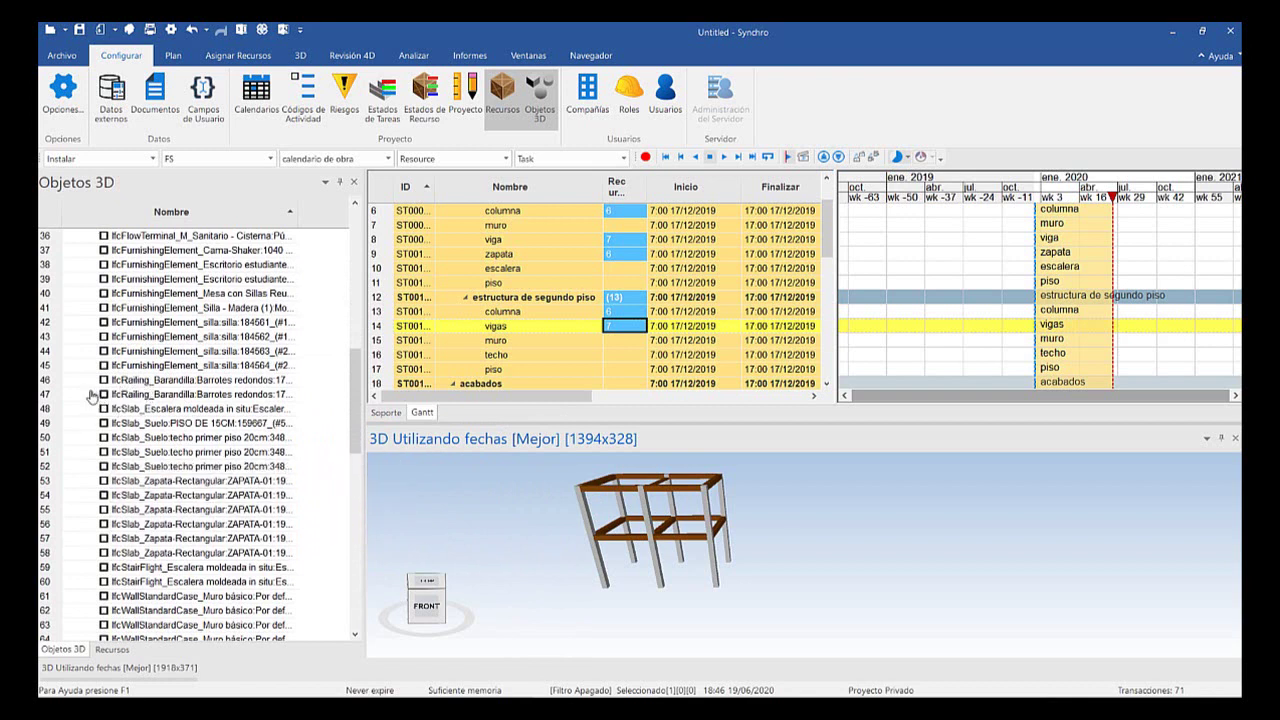
left_click(104, 481)
left_click(104, 495)
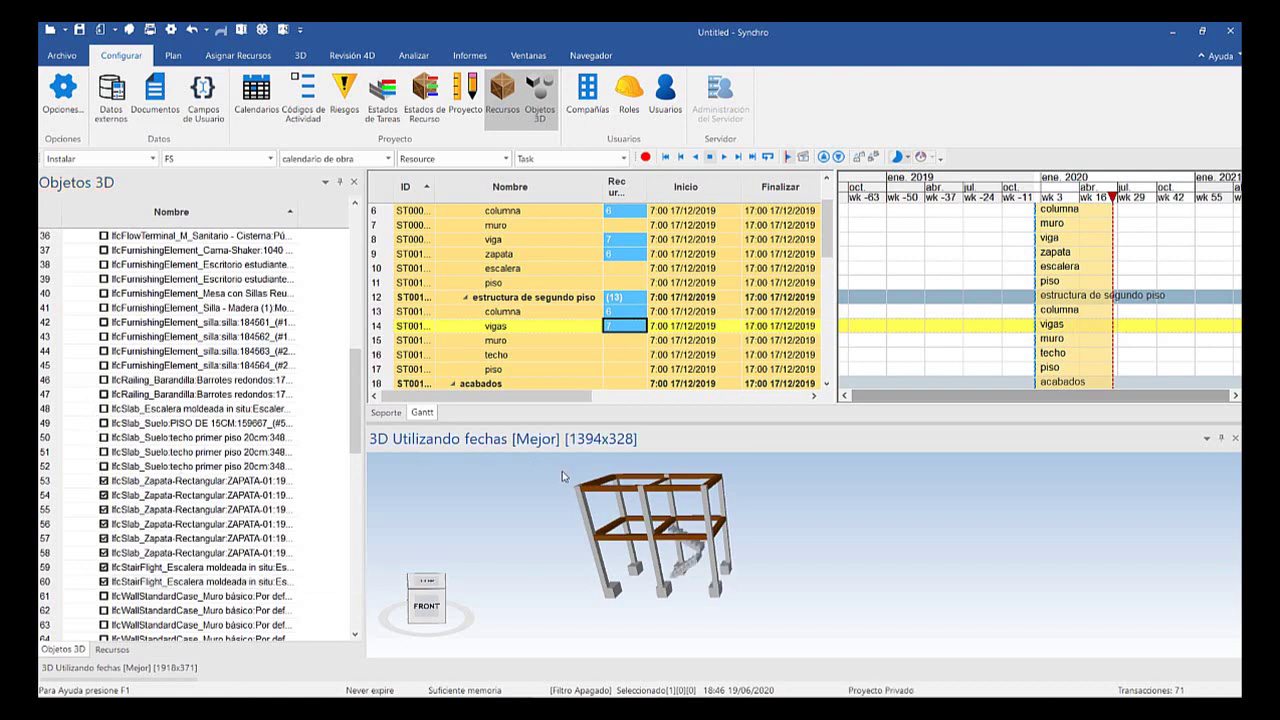
Select all six footings at the bases of the columns in the 3D model
middle_click_drag(562, 476, 517, 472)
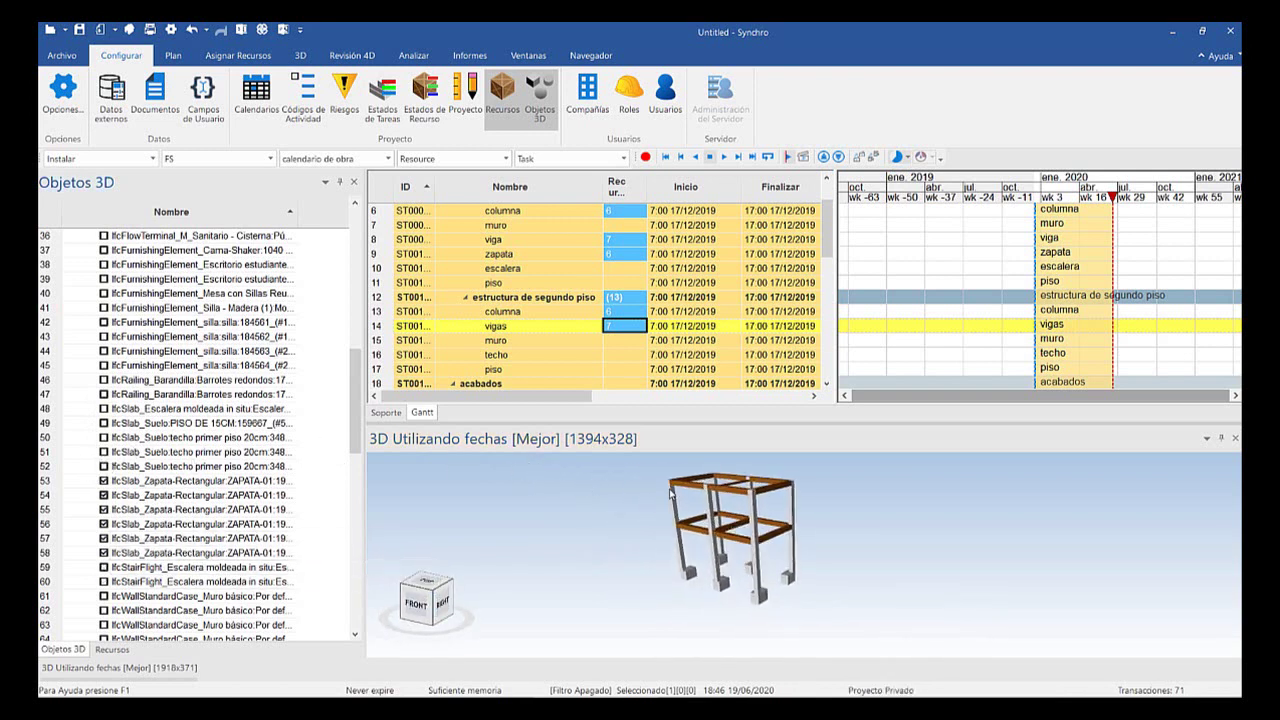
scroll(670, 492, "up", 5)
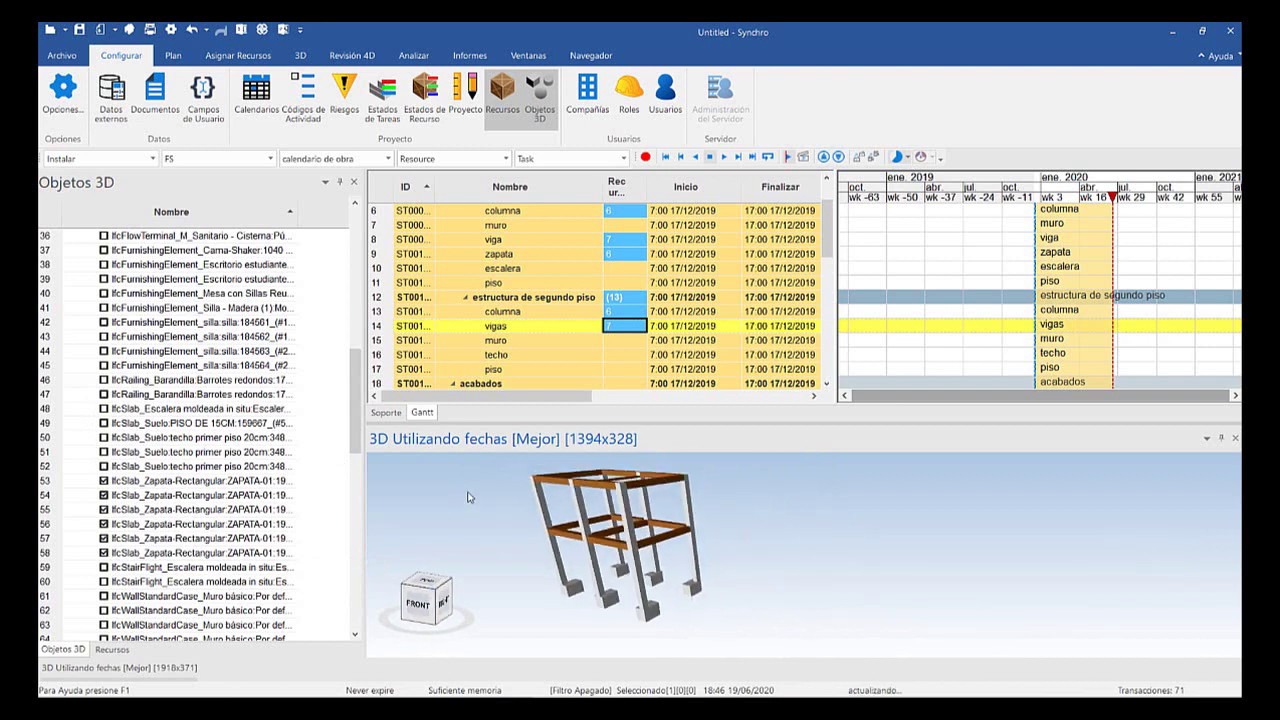
scroll(540, 513, "up", 3)
scroll(630, 490, "up", 5)
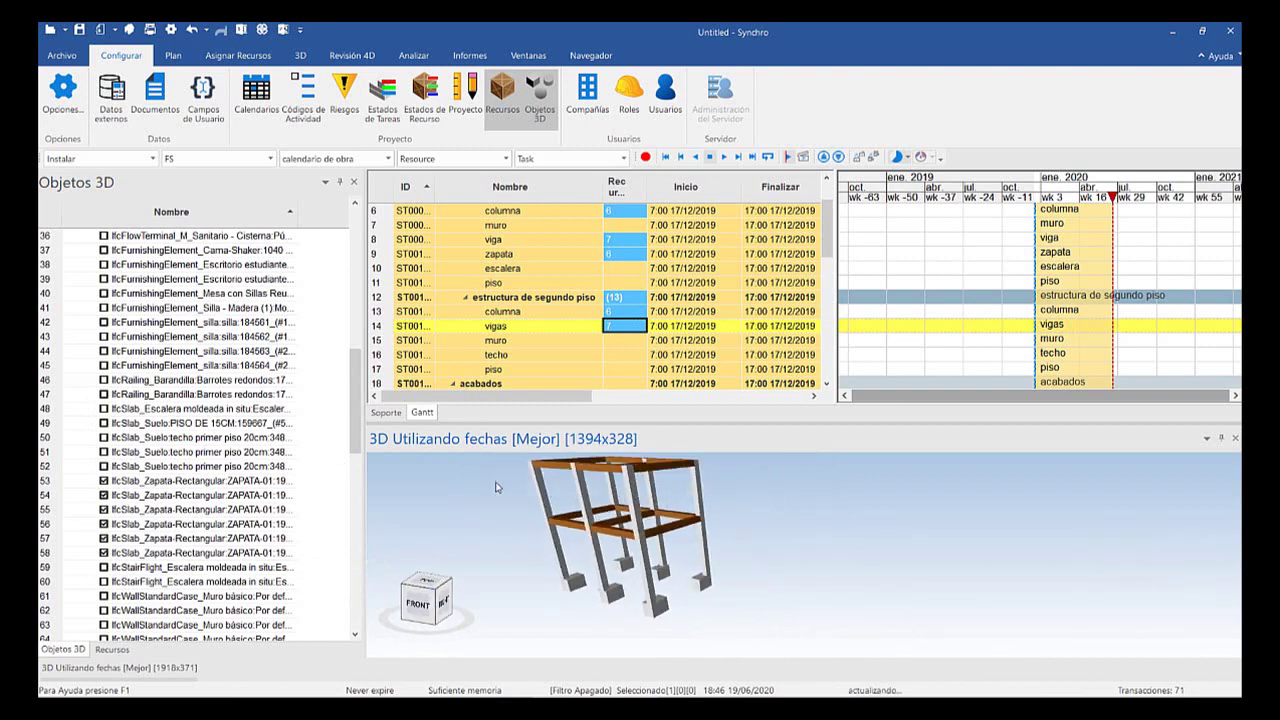
middle_click_drag(638, 489, 554, 494)
scroll(705, 470, "down", 3)
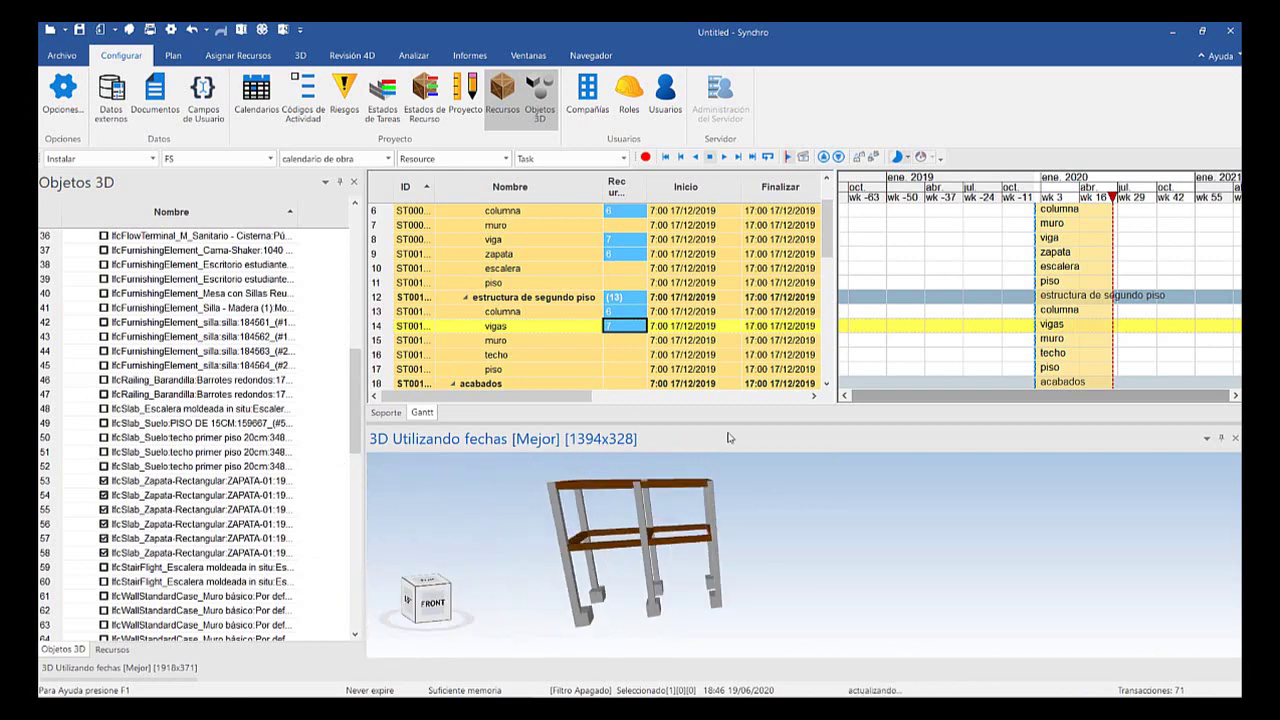
scroll(505, 500, "up", 2)
scroll(590, 490, "up", 1)
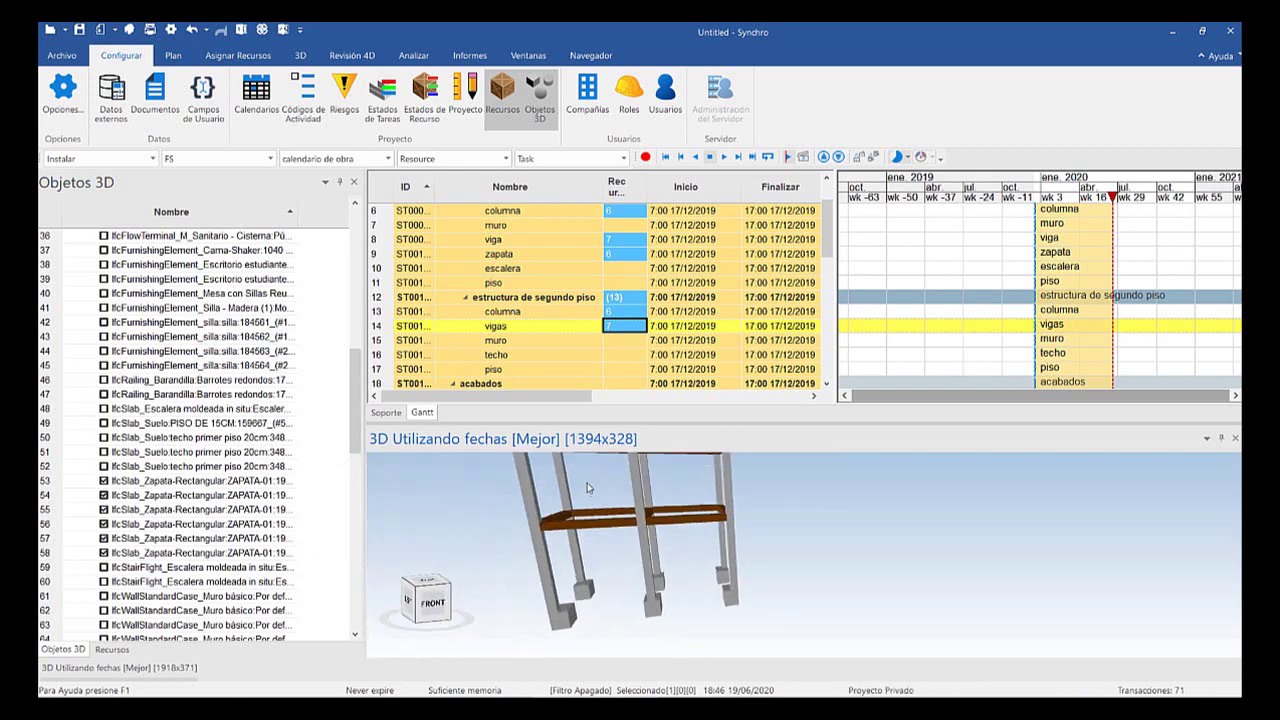
left_click(591, 487)
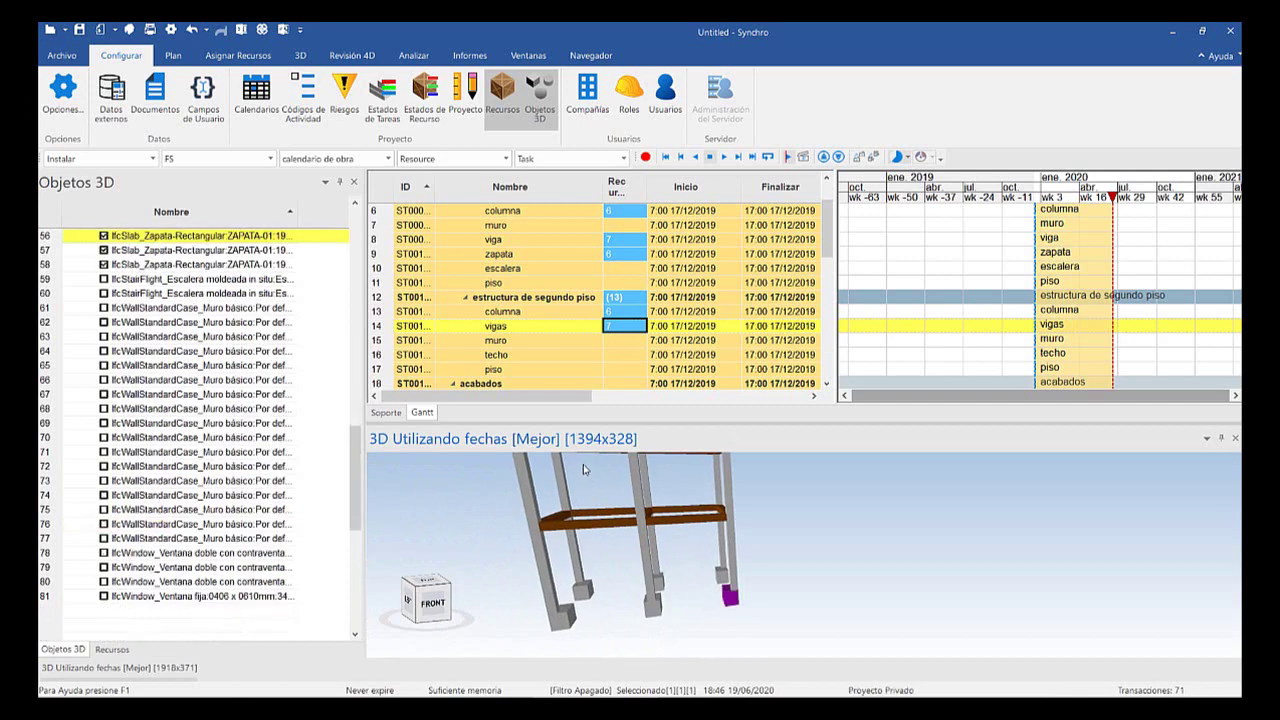
left_click(586, 469, "ctrl")
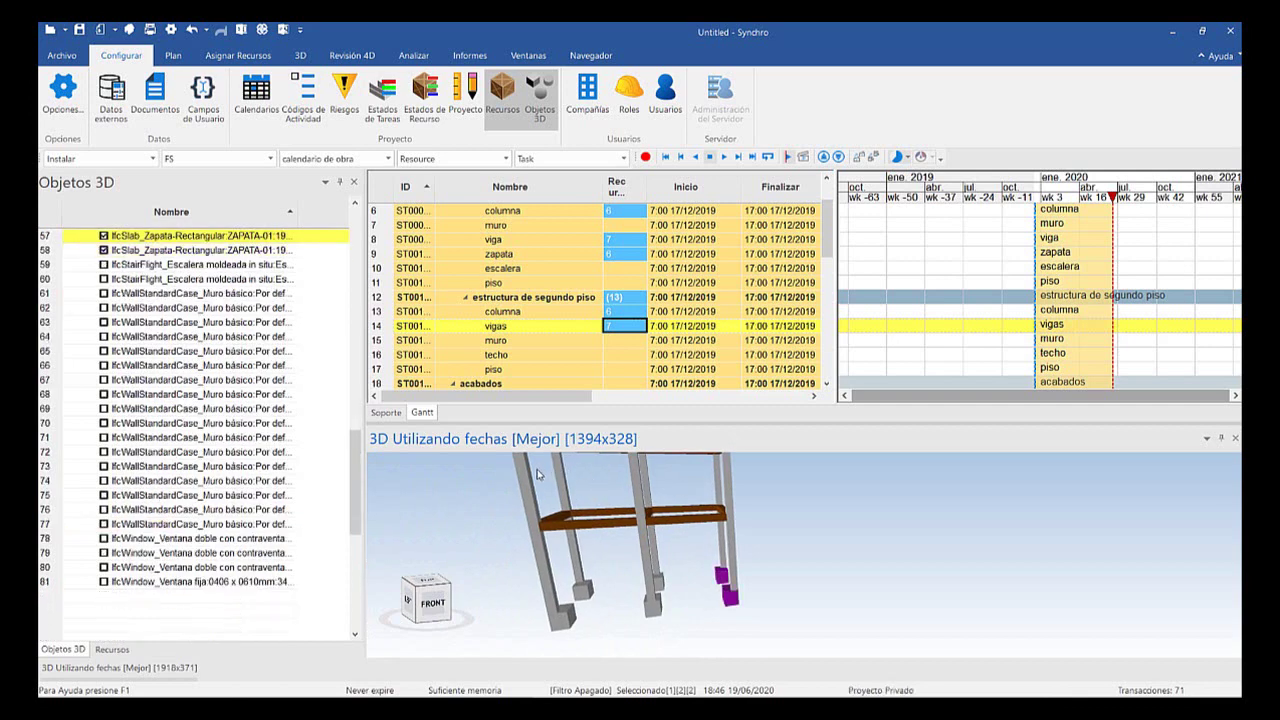
left_click(535, 472, "ctrl")
left_click(527, 490, "ctrl")
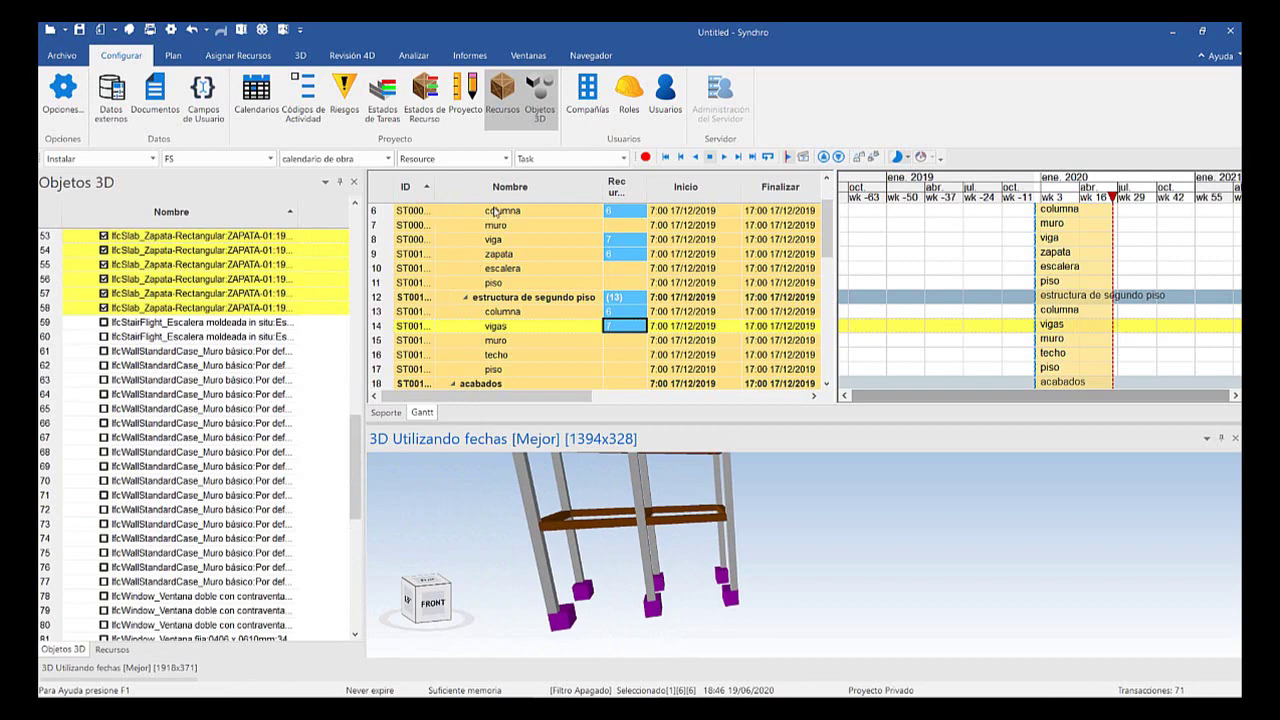
Assign the six selected footings to the zapata task under estructura de primer piso
key("Up")
key("Up")
key("Up")
key("Up")
key("Up")
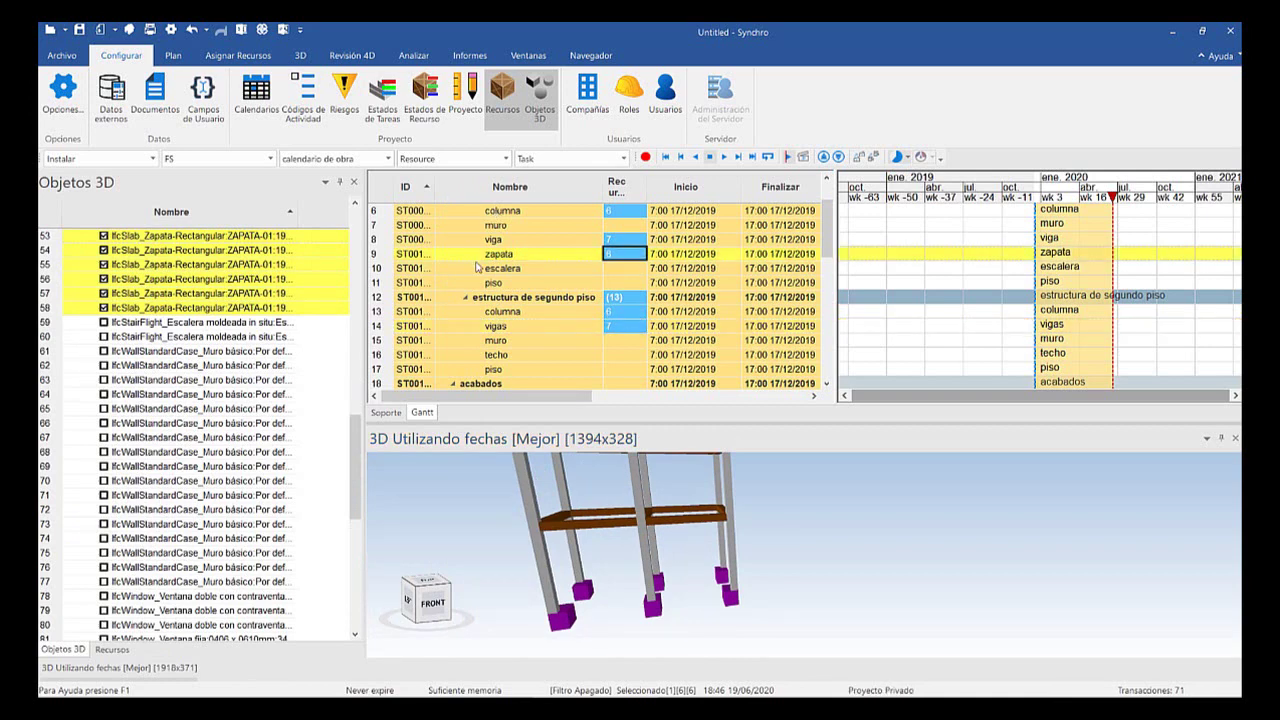
right_click(652, 560)
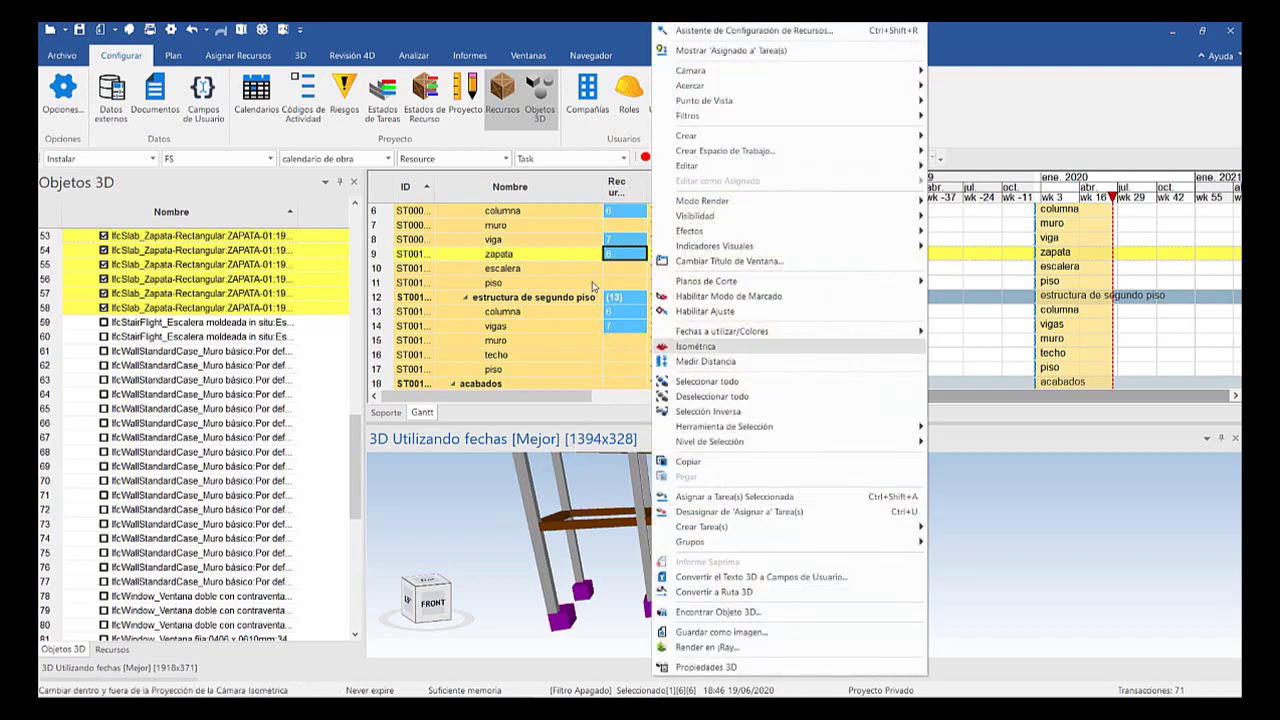
key("Up")
key("Up")
key("Up")
key("Up")
key("Up")
key("Up")
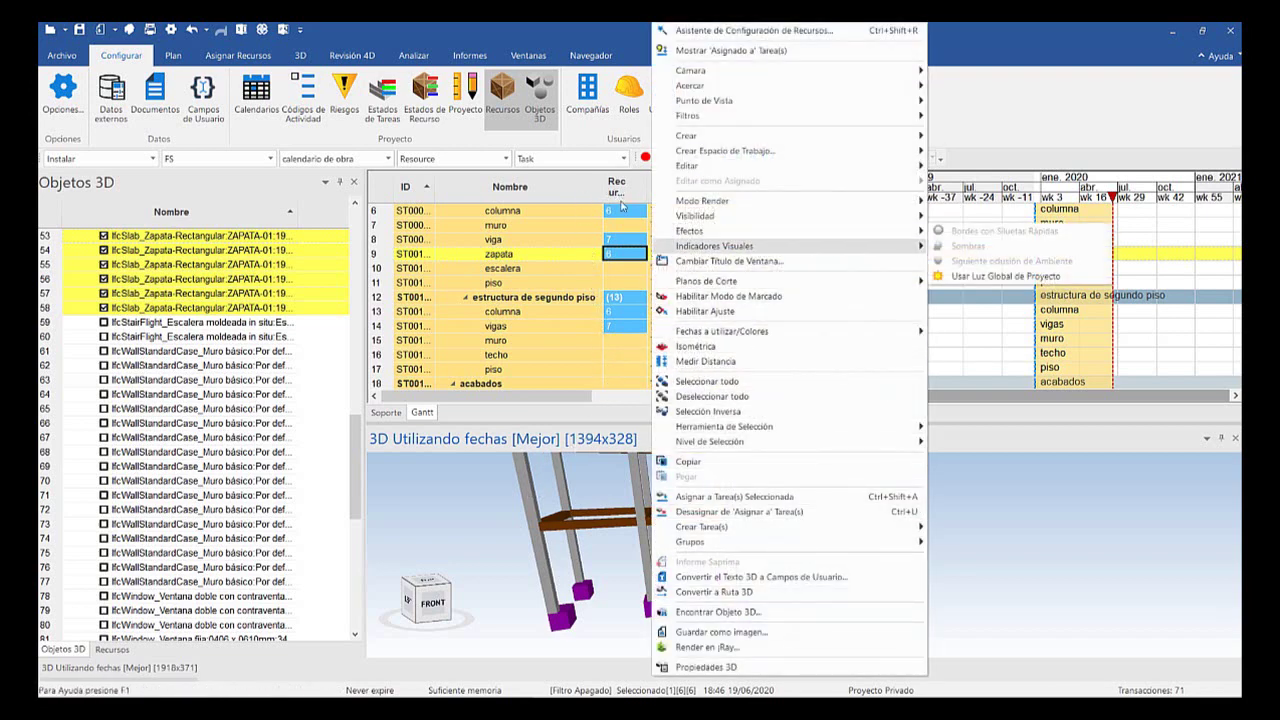
key("Down")
key("Down")
key("Down")
key("Down")
key("Down")
key("Down")
key("Down")
key("Down")
key("Down")
key("Down")
key("Down")
key("Down")
key("Down")
key("Down")
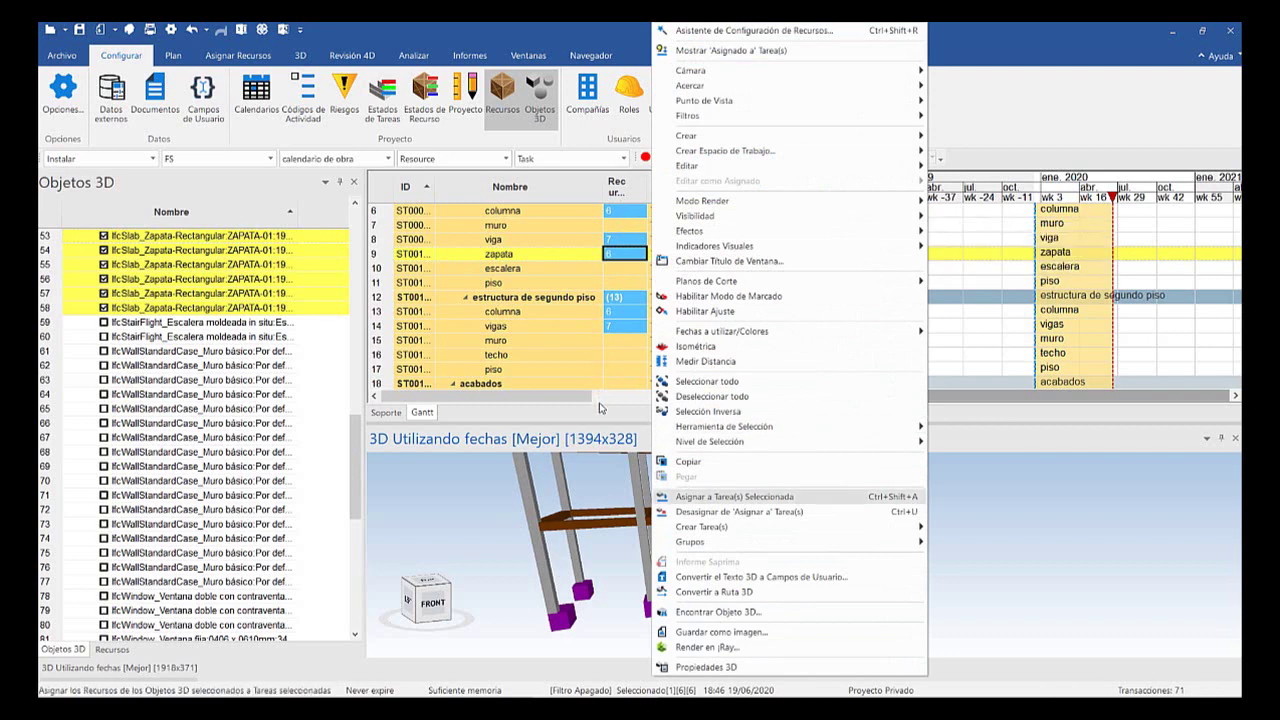
key("Return")
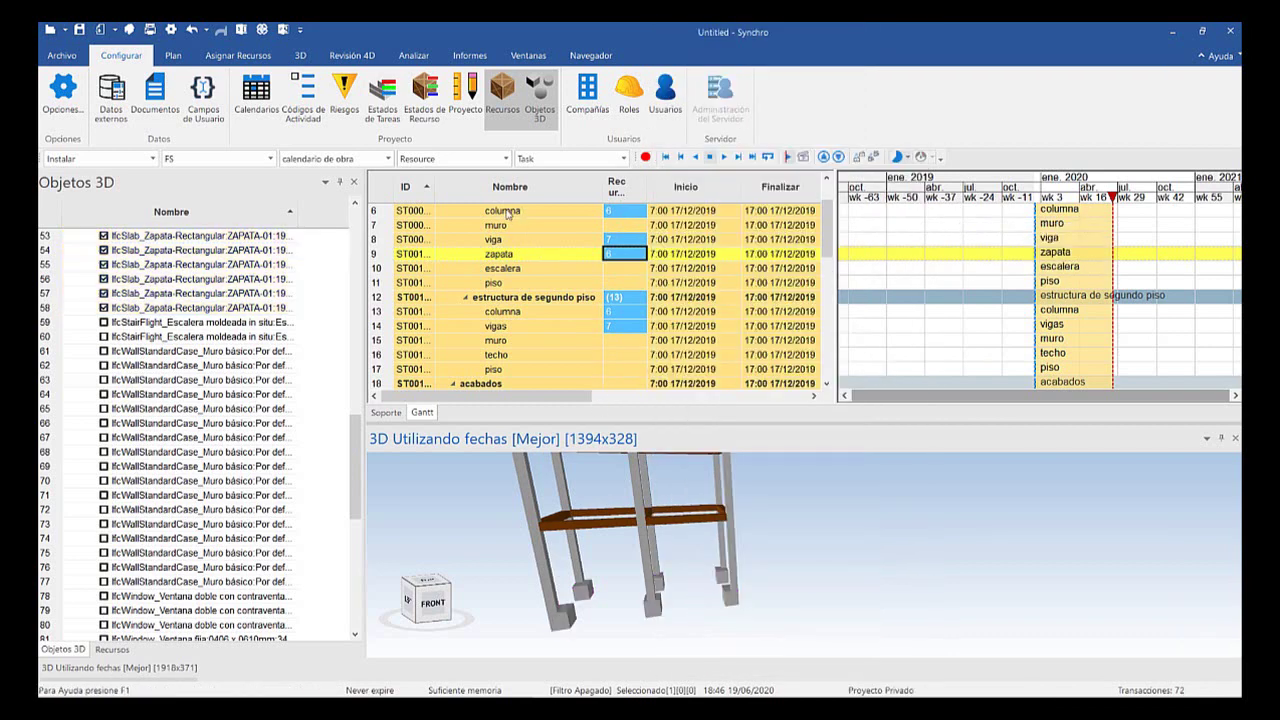
Show the two stair flights, the IfcStairFlight objects in rows 59 and 60, and the wall in row 61
left_click(104, 322)
left_click(104, 336)
middle_click_drag(636, 469, 540, 459)
scroll(597, 448, "down", 3)
left_click_drag(791, 492, 678, 506)
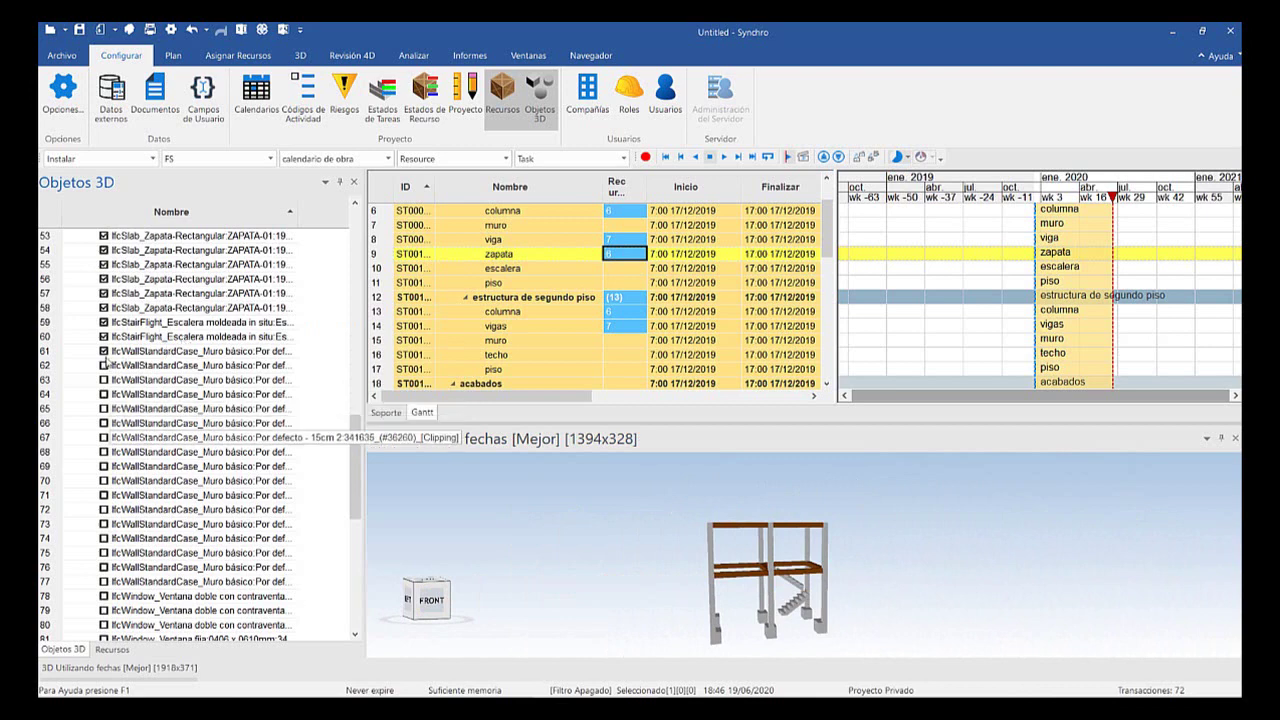
scroll(159, 371, "down", 1)
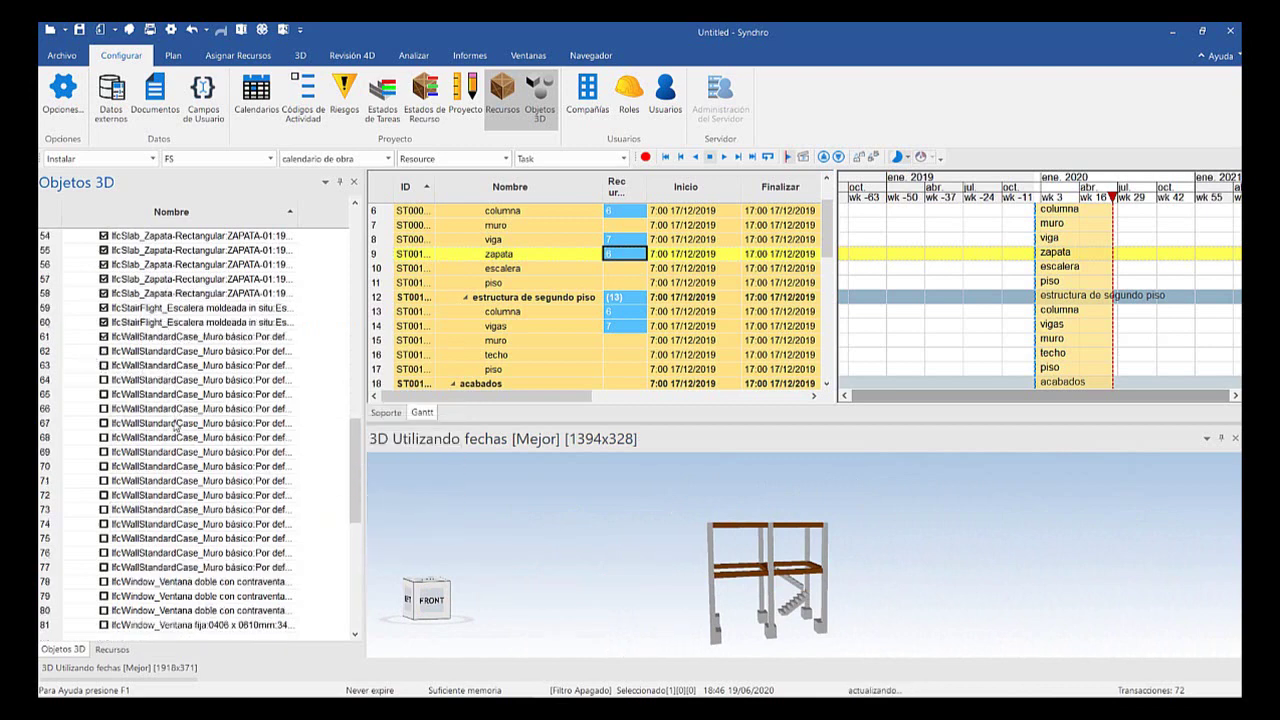
Show the two stair railings in rows 46 and 47 and the stair landing slab in row 48
scroll(170, 410, "up", 2)
scroll(150, 350, "up", 2)
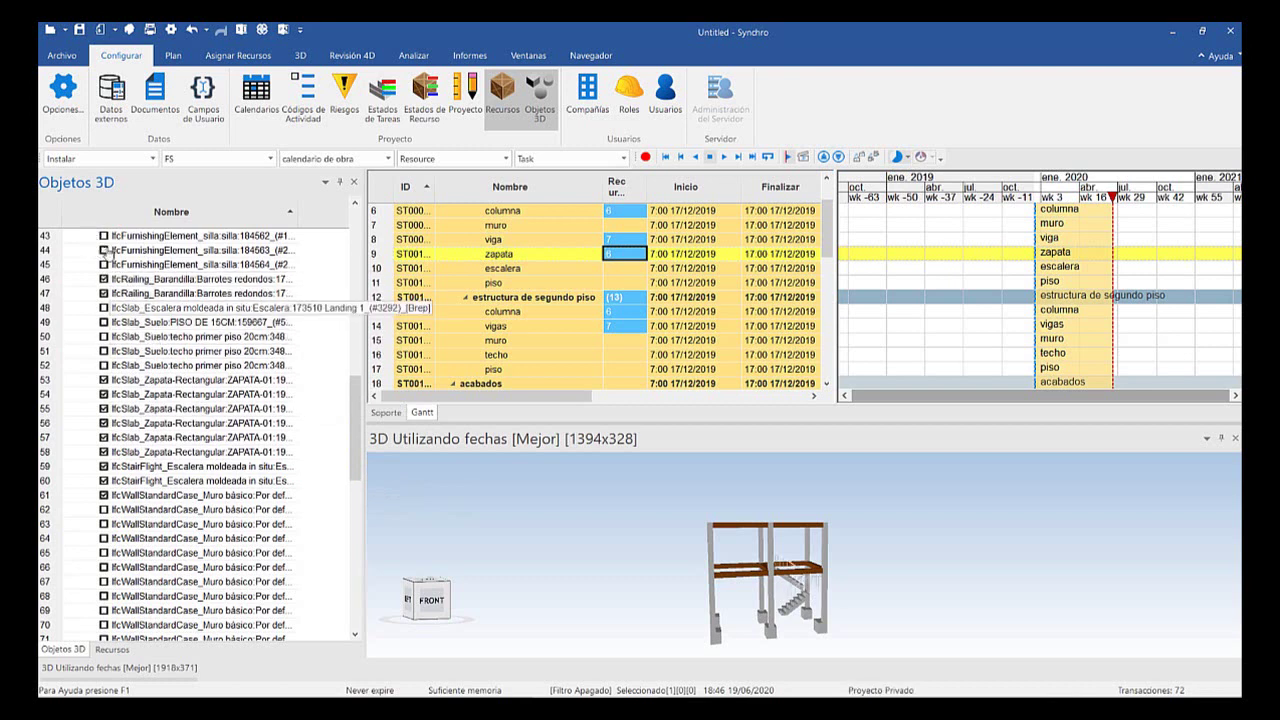
scroll(660, 505, "up", 5)
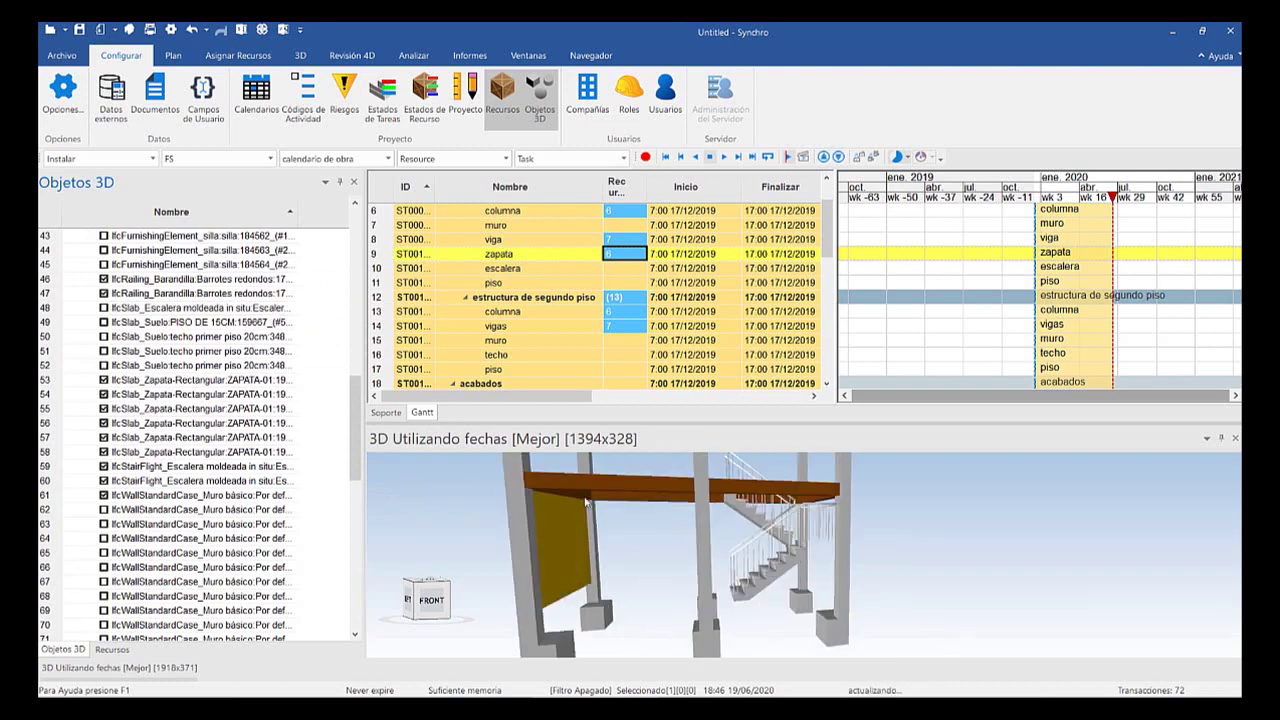
scroll(533, 495, "down", 2)
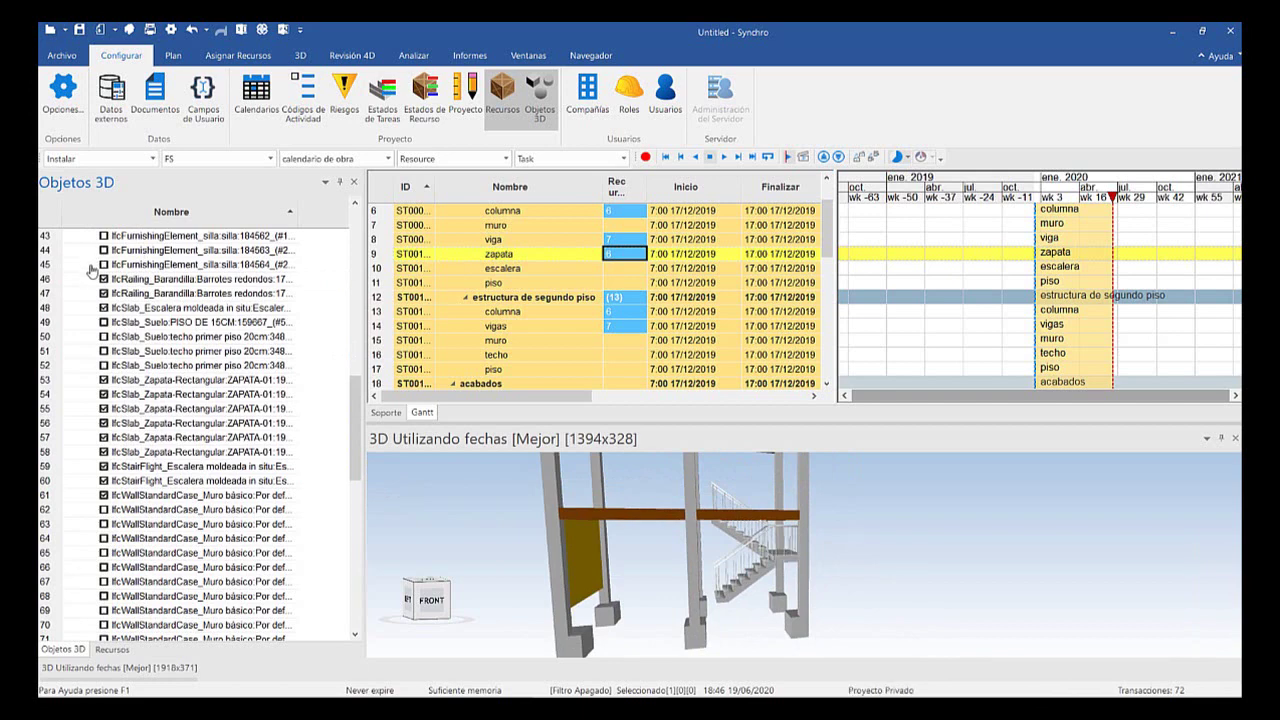
scroll(736, 456, "up", 2)
scroll(450, 497, "down", 2)
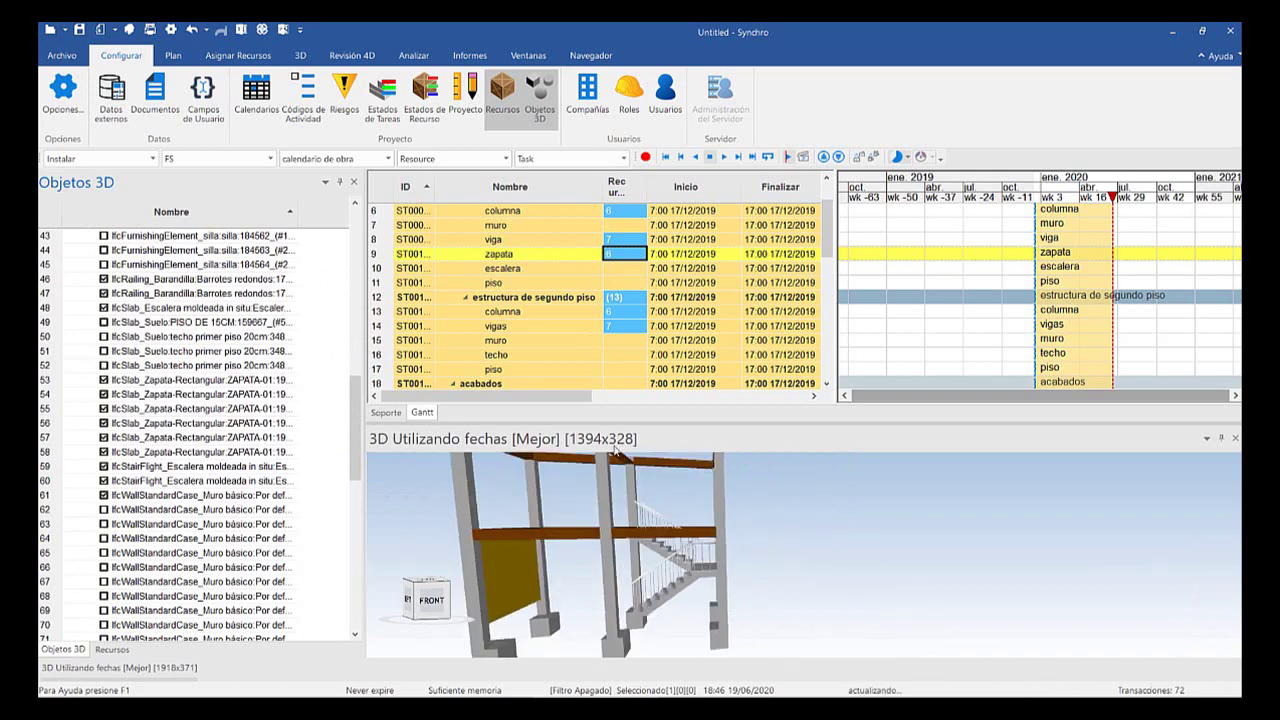
Select the first-floor escalera task together with the lower stair flight, the landing and one railing
left_click(535, 489)
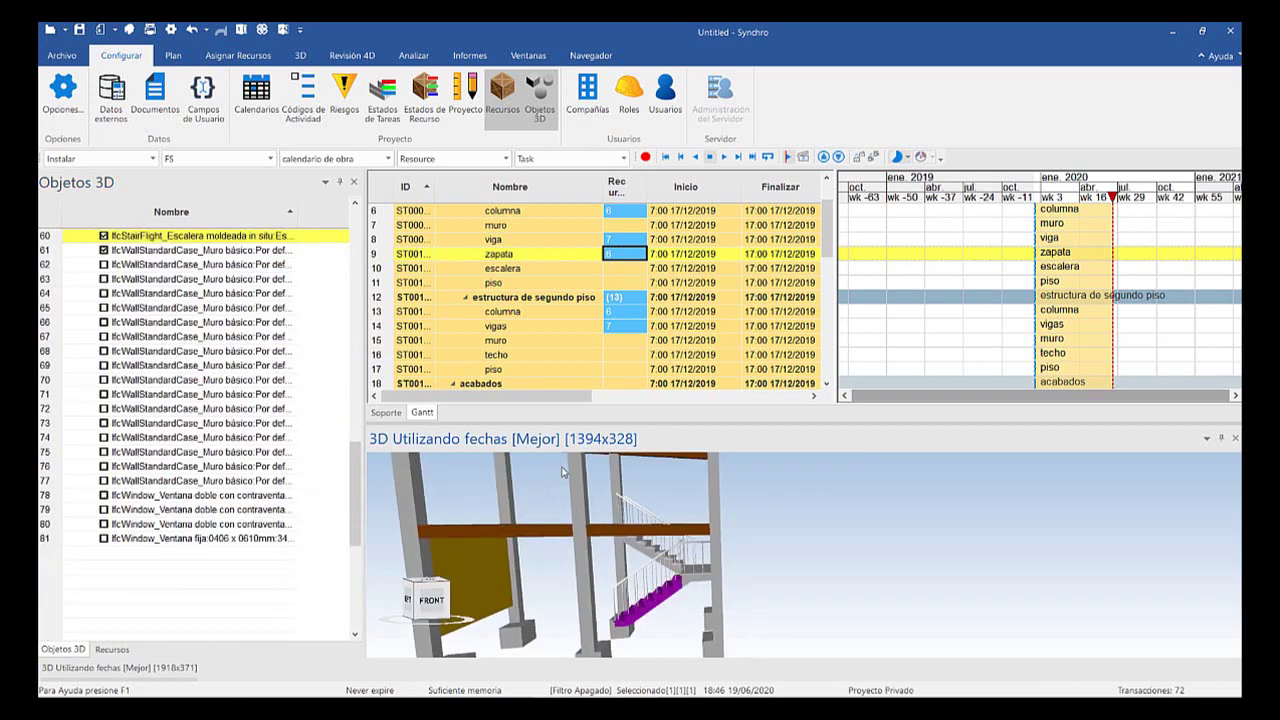
left_click(445, 268)
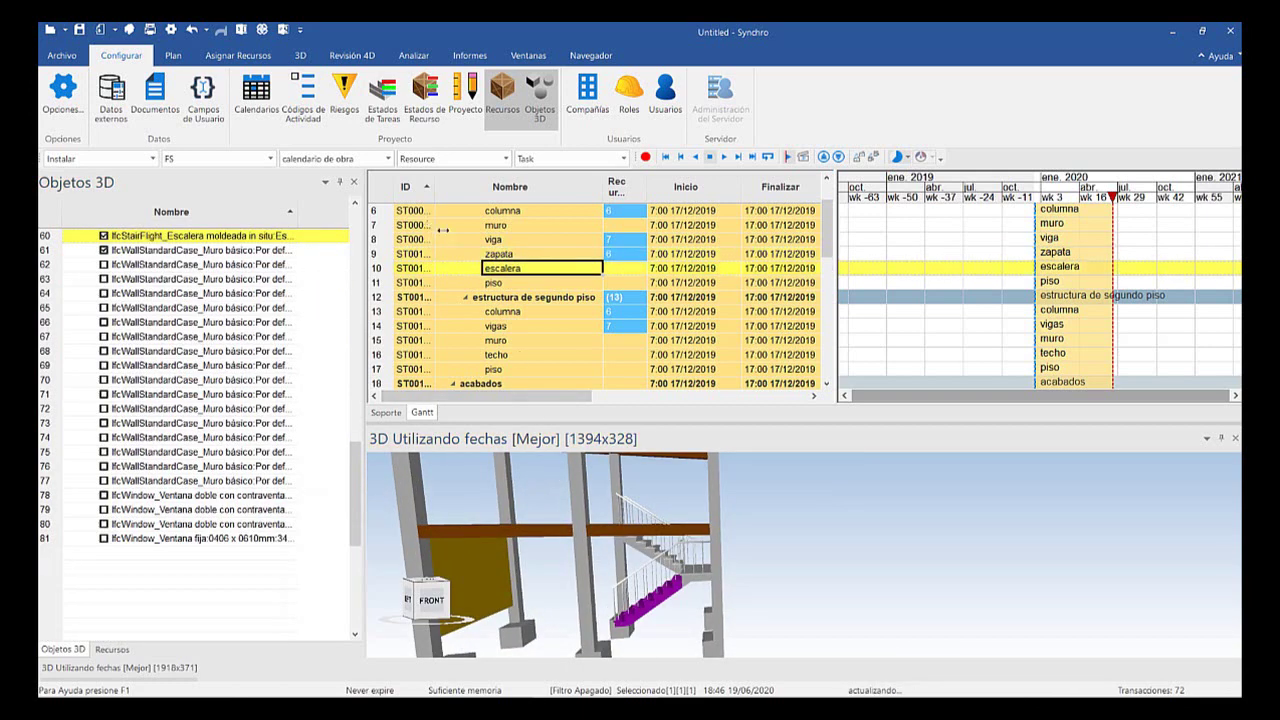
left_click(569, 469, "ctrl")
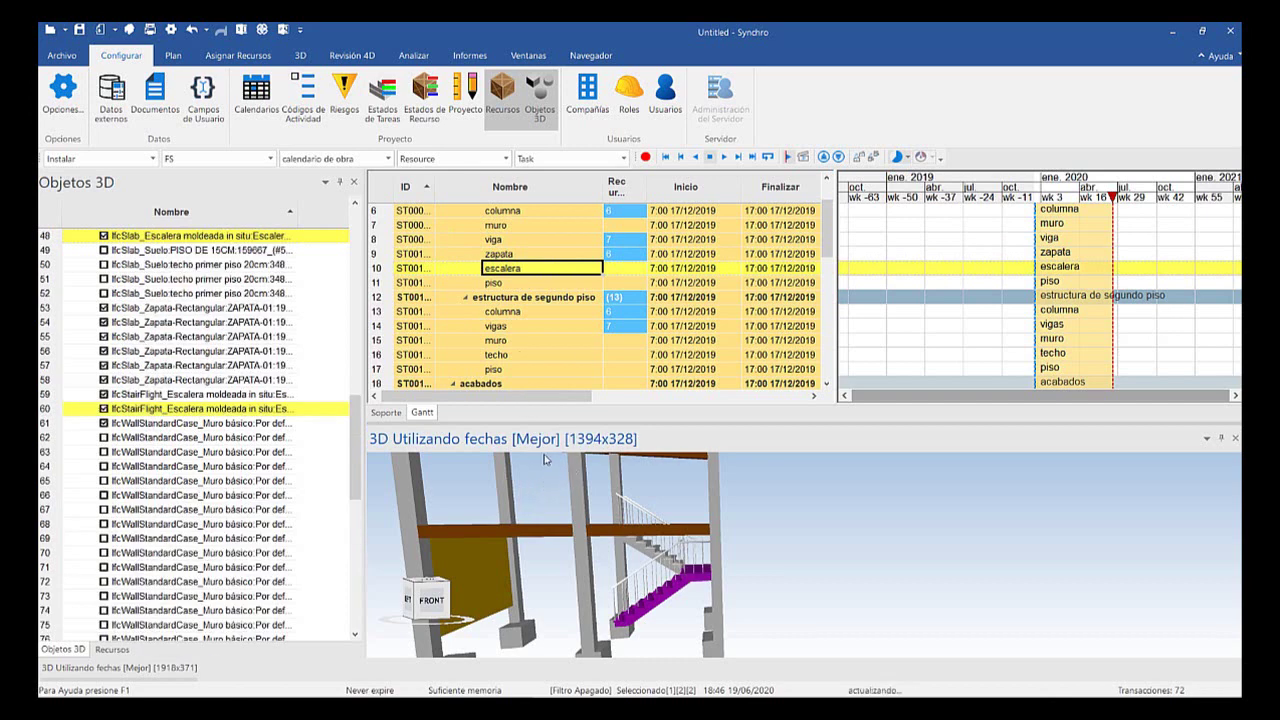
left_click(546, 459, "ctrl")
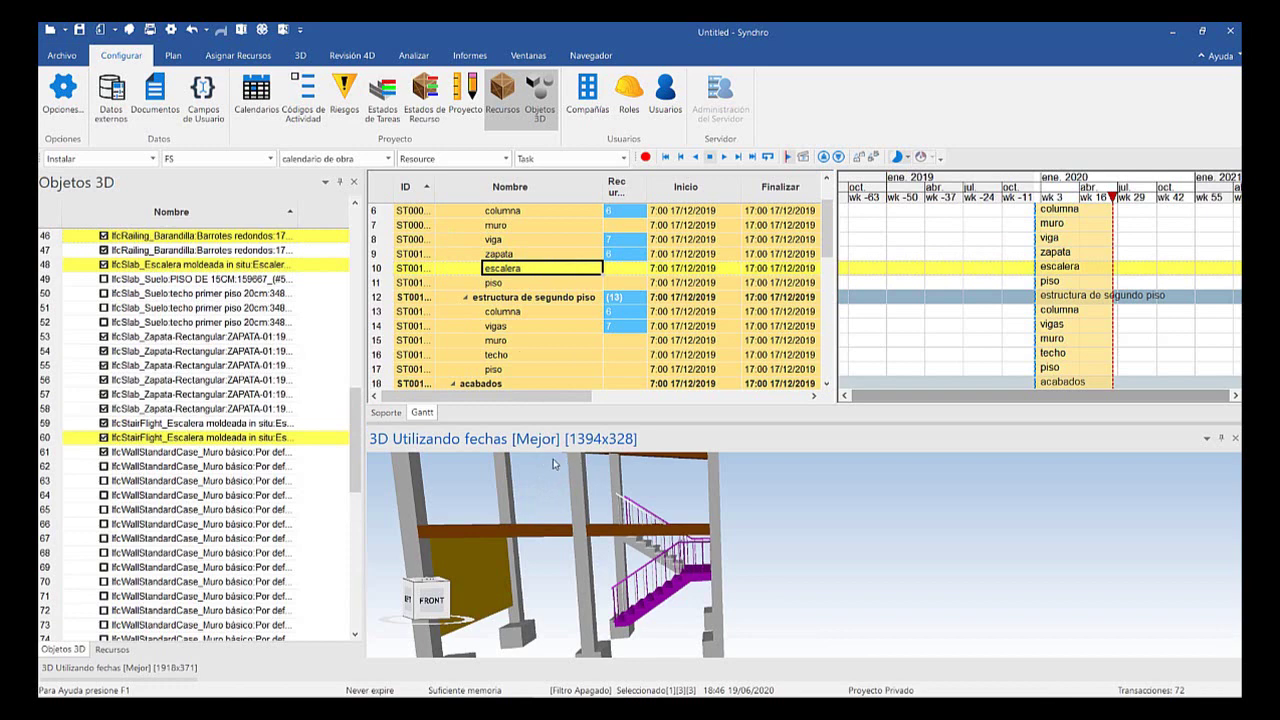
left_click(542, 463)
middle_click_drag(634, 459, 700, 470)
middle_click_drag(572, 464, 587, 477)
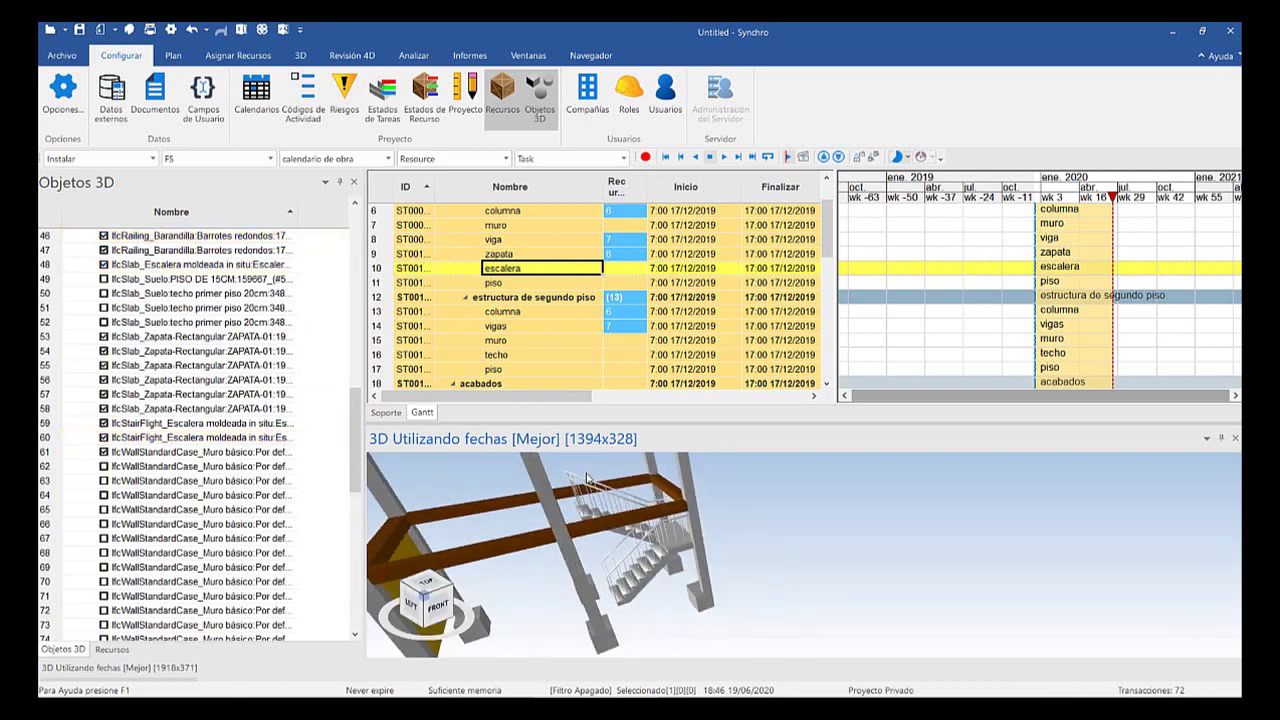
left_click_drag(587, 478, 589, 484)
left_click(502, 480)
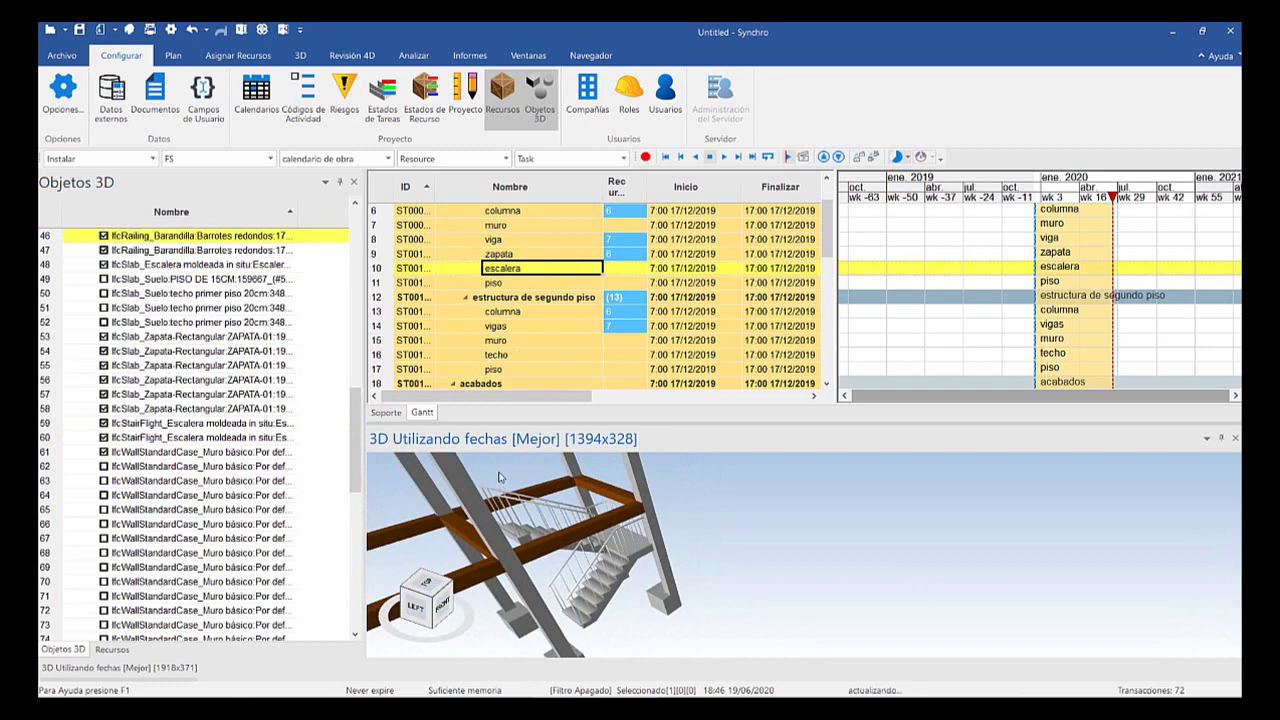
left_click(499, 473)
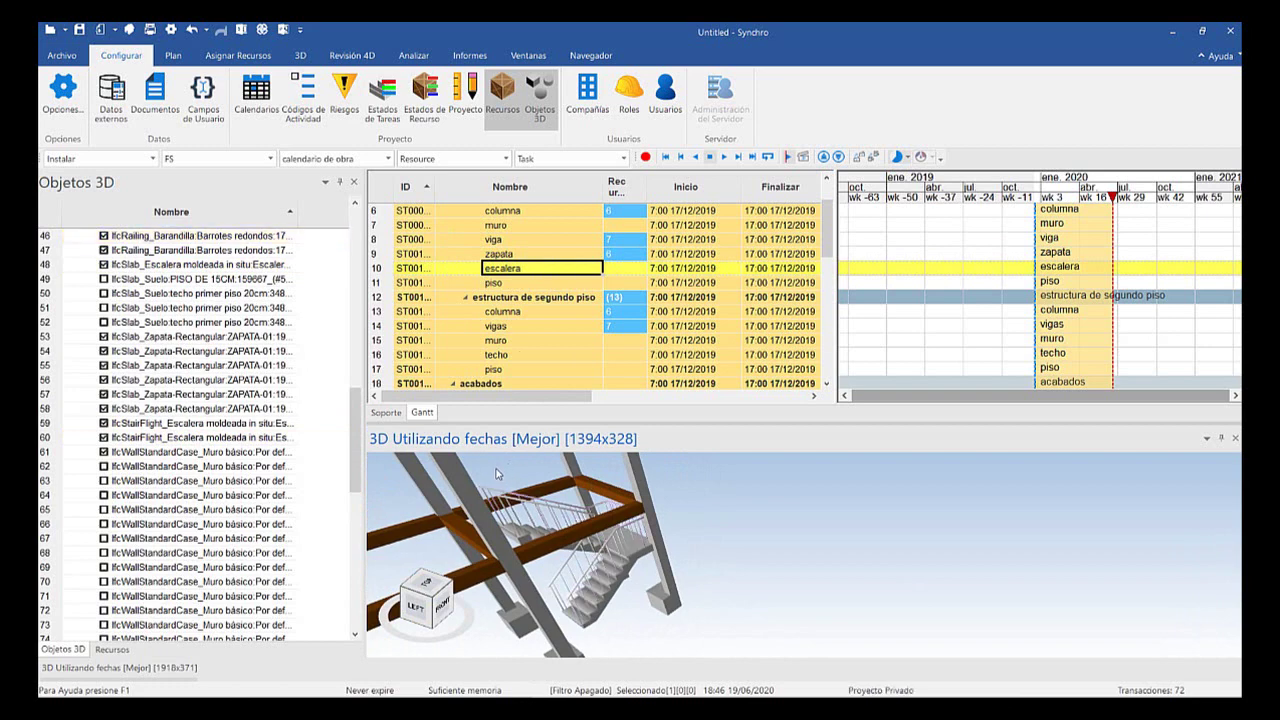
left_click(497, 474)
left_click(513, 484)
left_click_drag(510, 487, 522, 496)
left_click_drag(453, 461, 620, 425)
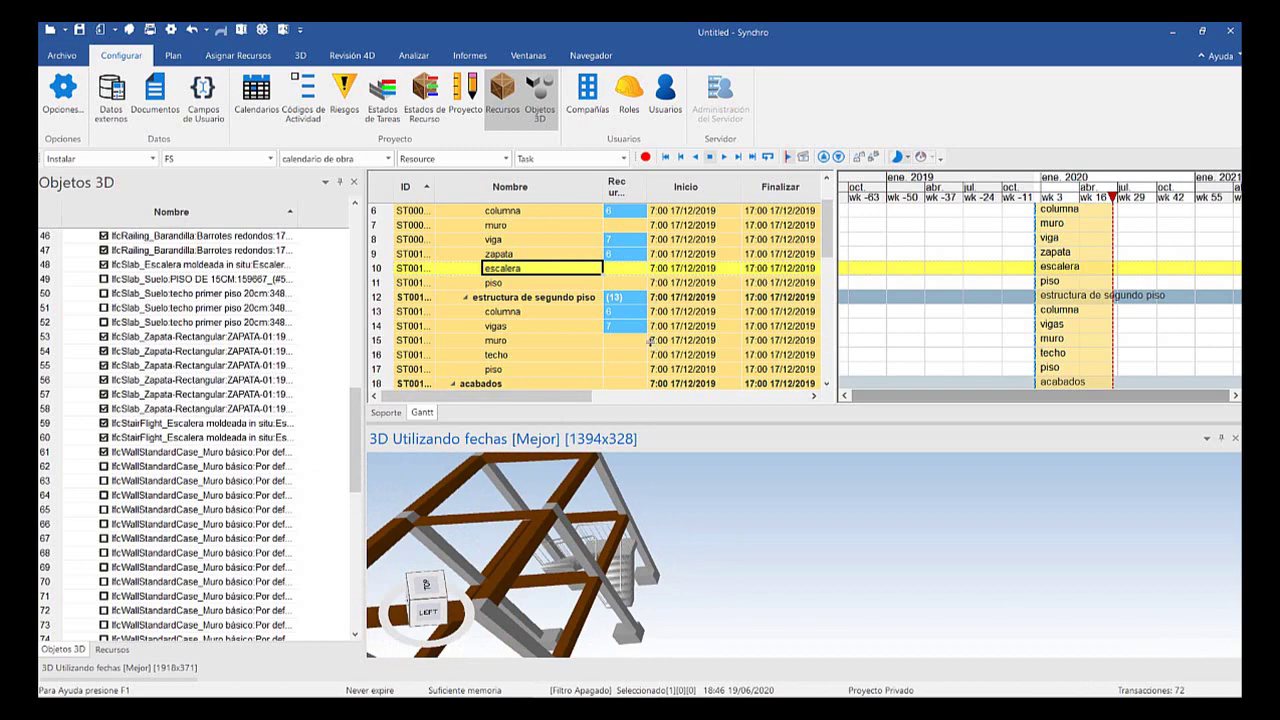
Enlarge the 3D view to 1394x392 by reducing the height of the Gantt area above it
left_click_drag(651, 421, 651, 382)
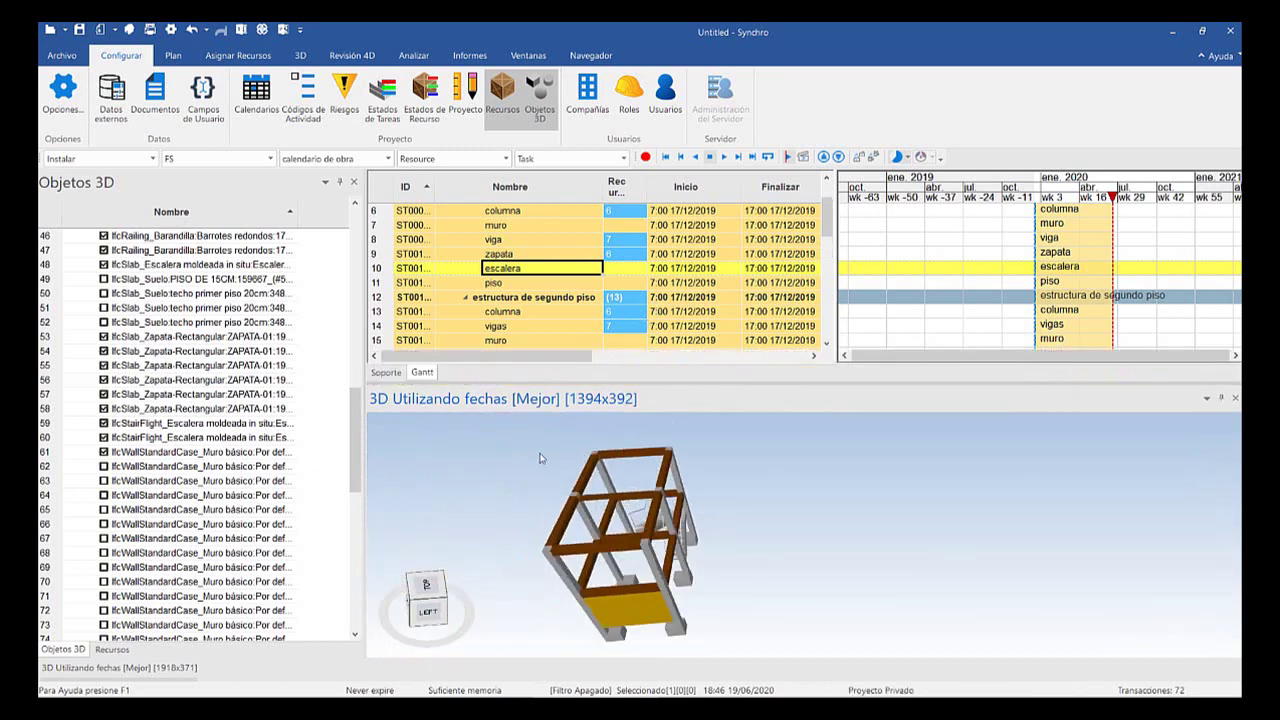
scroll(532, 463, "up", 2)
middle_click_drag(610, 443, 644, 451)
left_click_drag(643, 451, 604, 412)
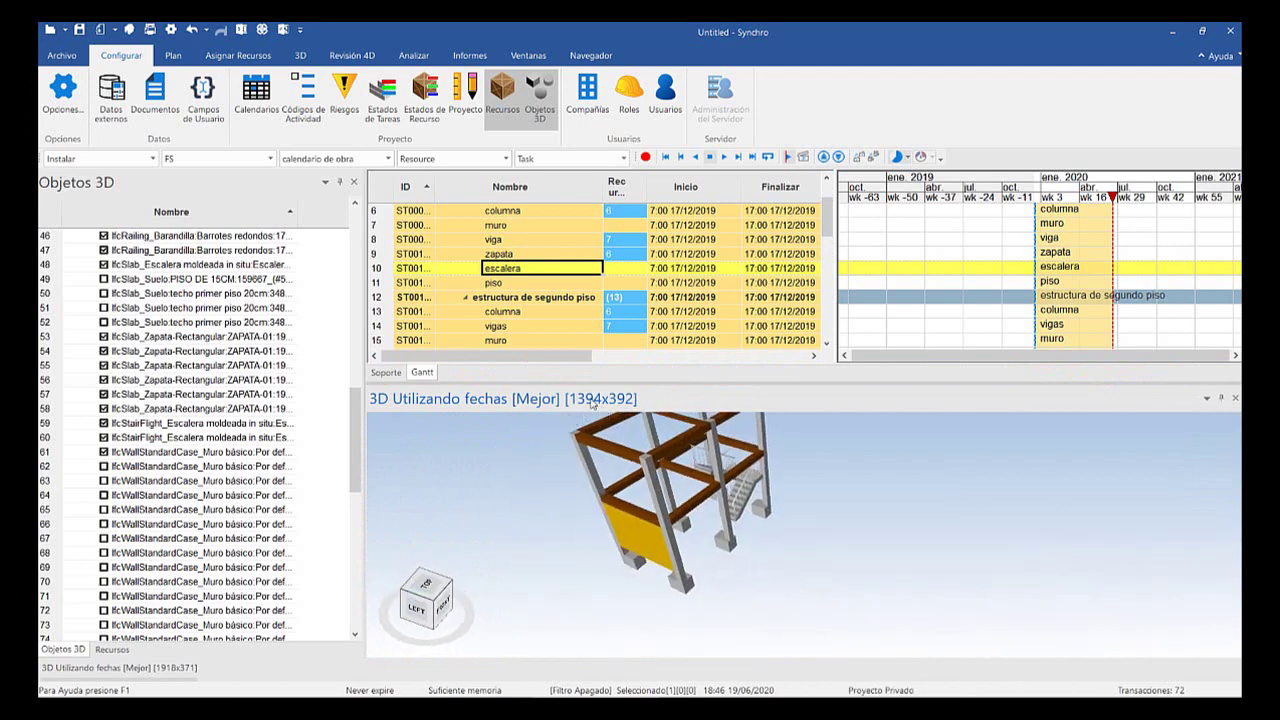
Select both stair flights, the landing and both railings in the model and assign them to the first-floor escalera task
left_click(733, 497)
scroll(683, 574, "down", 2)
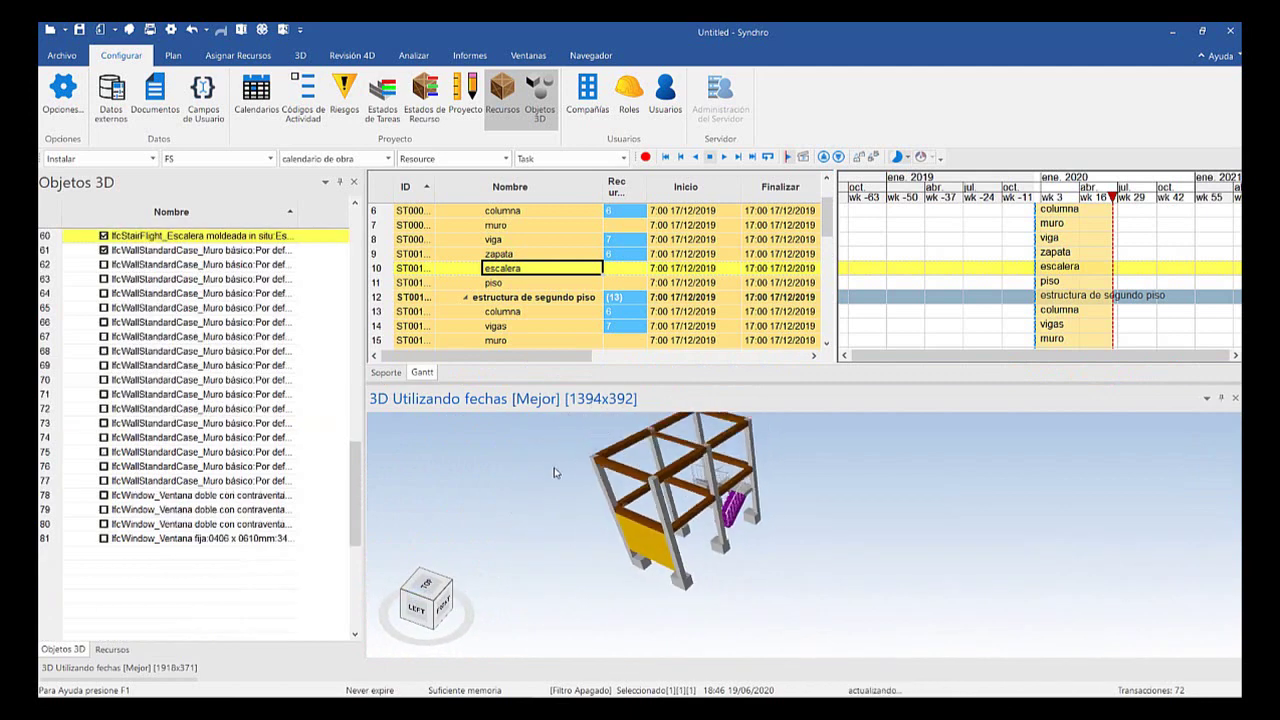
left_click_drag(637, 419, 537, 411)
scroll(679, 407, "up", 4)
left_click_drag(706, 418, 644, 425)
left_click(657, 412)
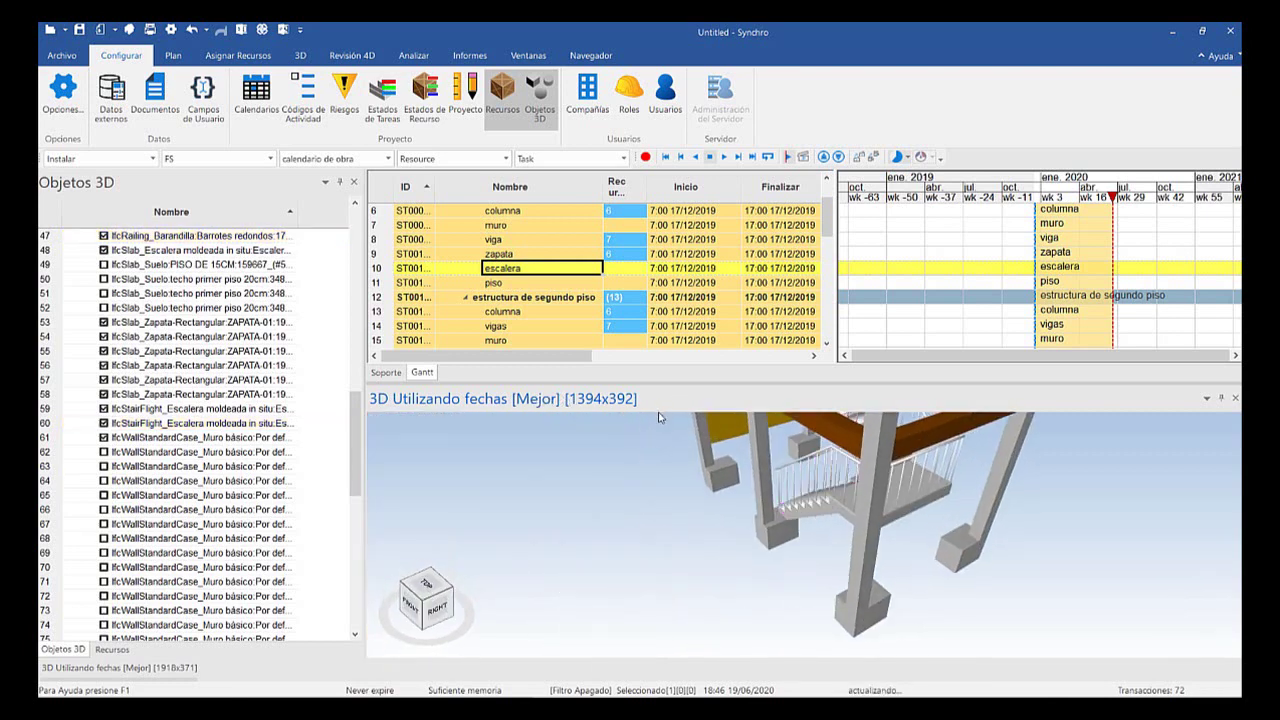
left_click(685, 420, "ctrl")
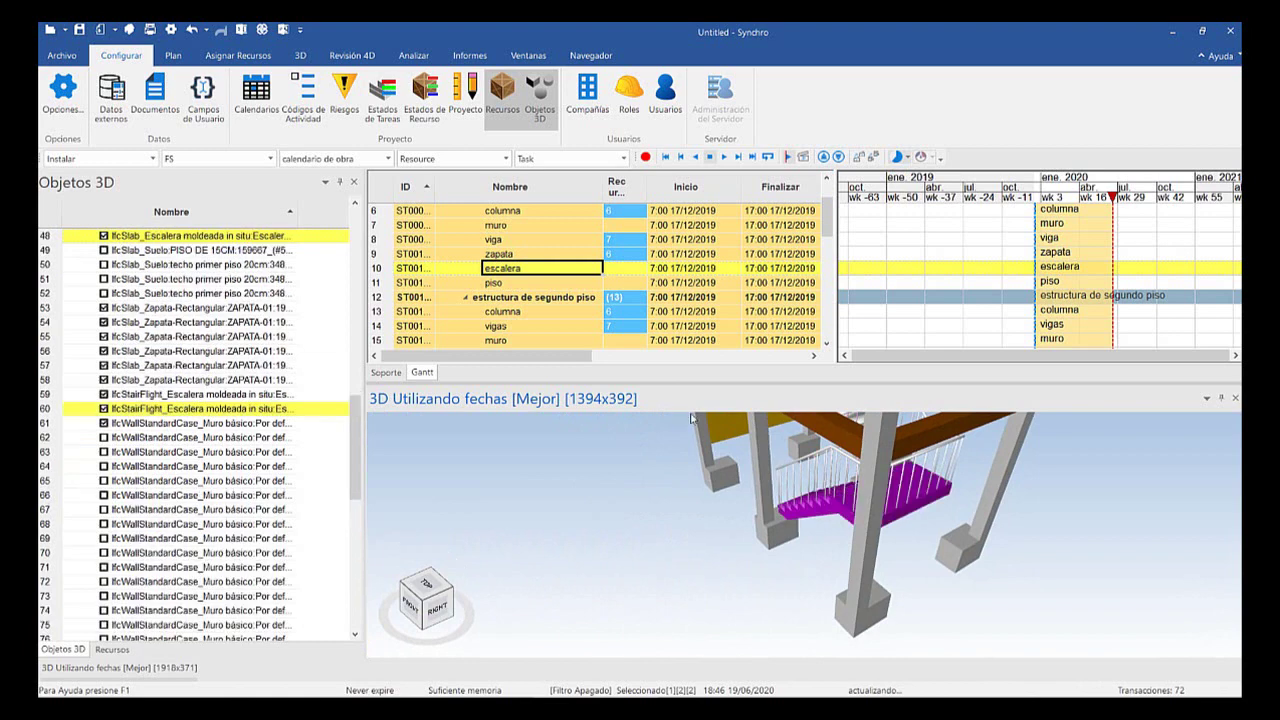
left_click_drag(766, 433, 695, 407)
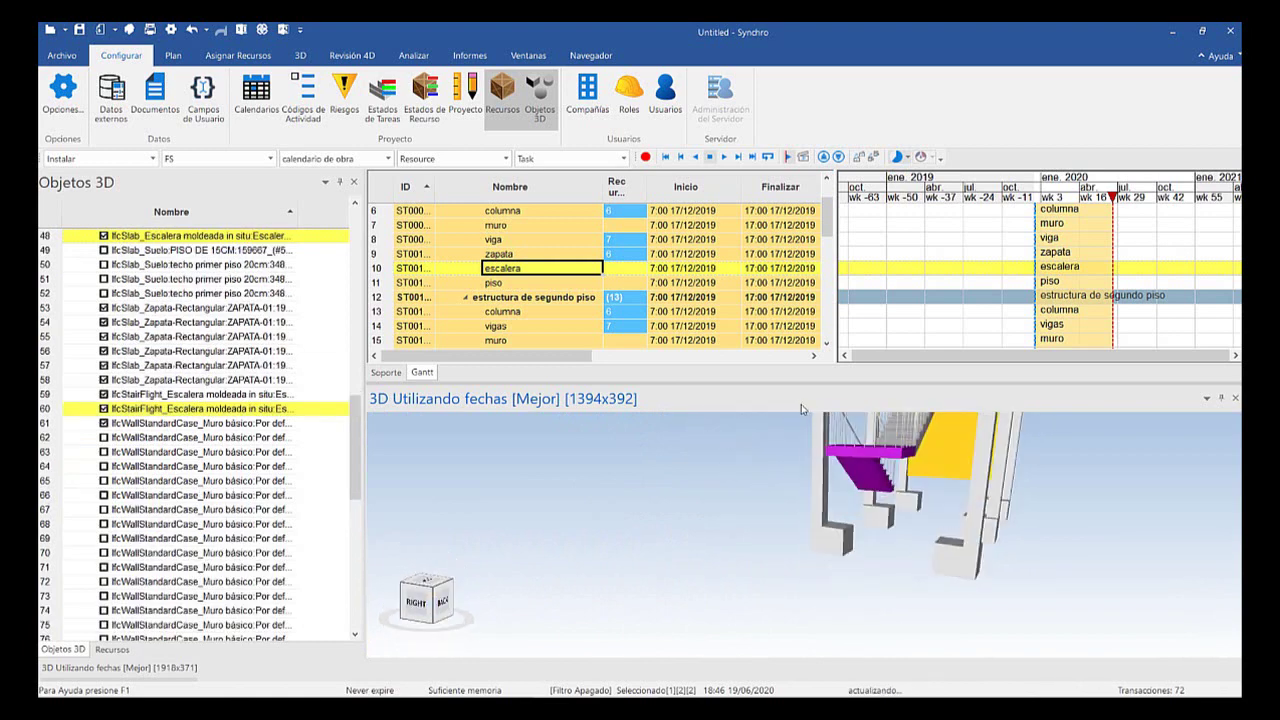
left_click_drag(776, 409, 732, 398)
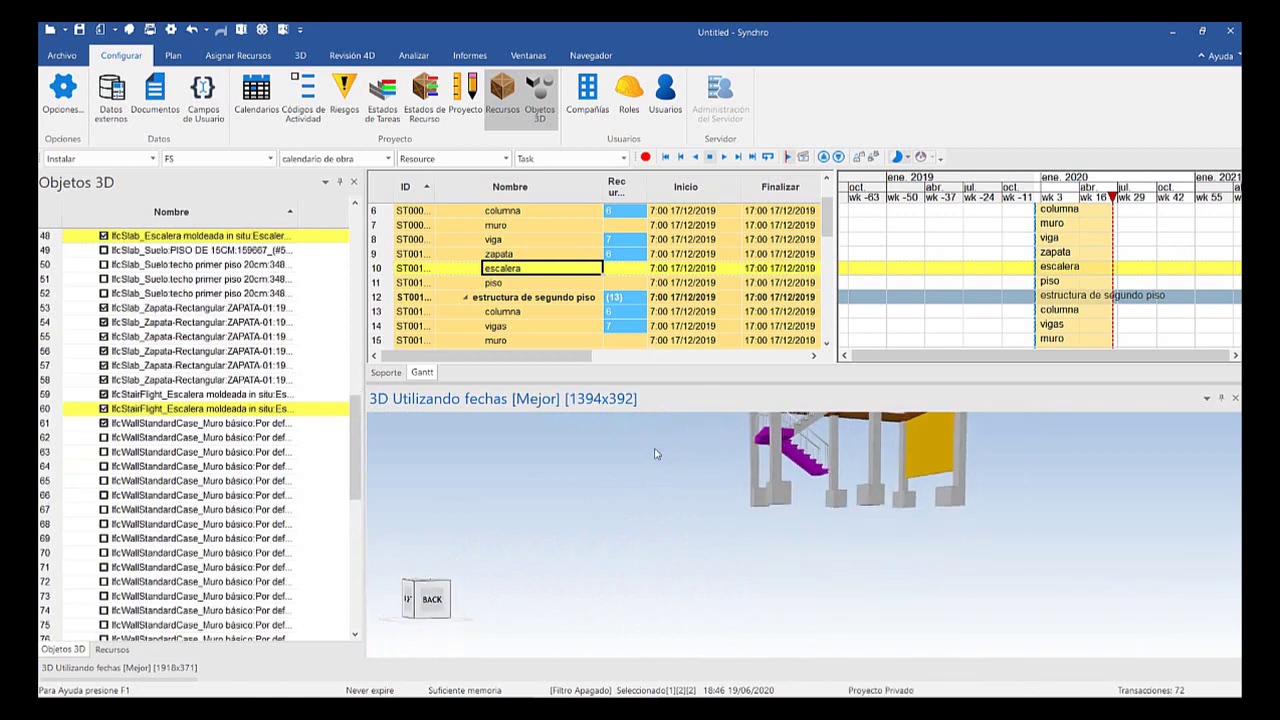
scroll(655, 454, "up", 4)
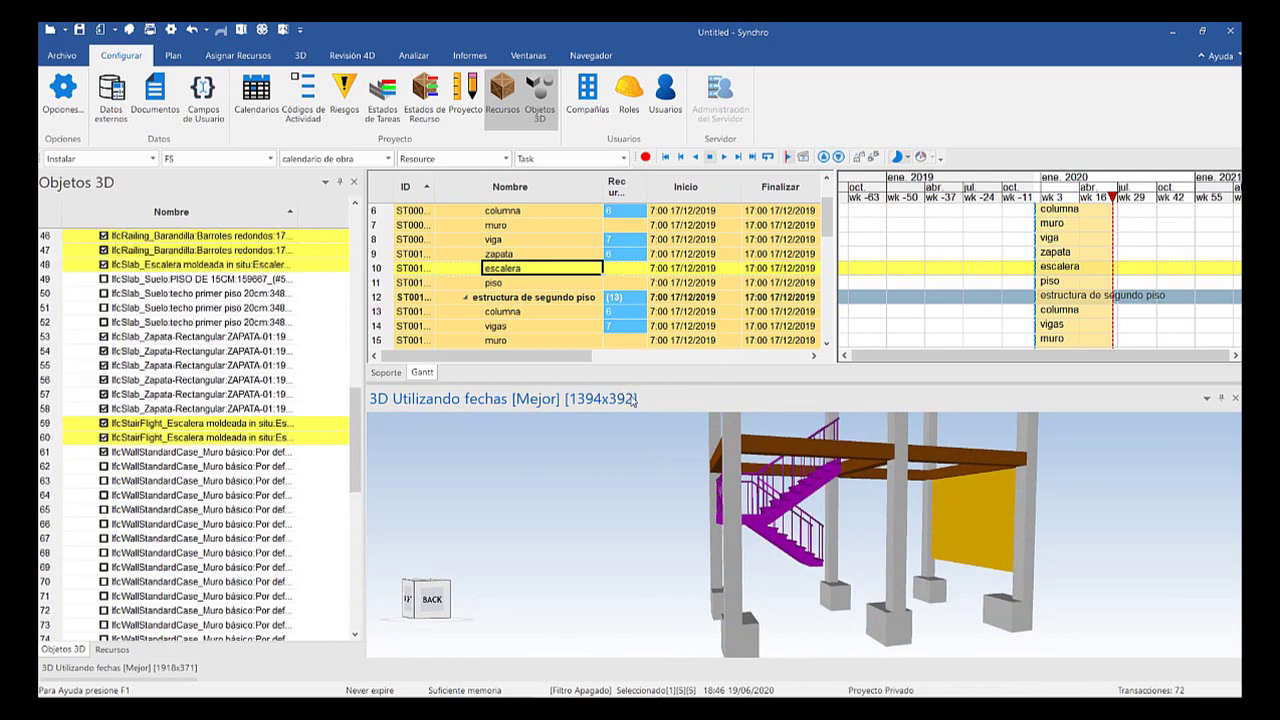
right_click(780, 495)
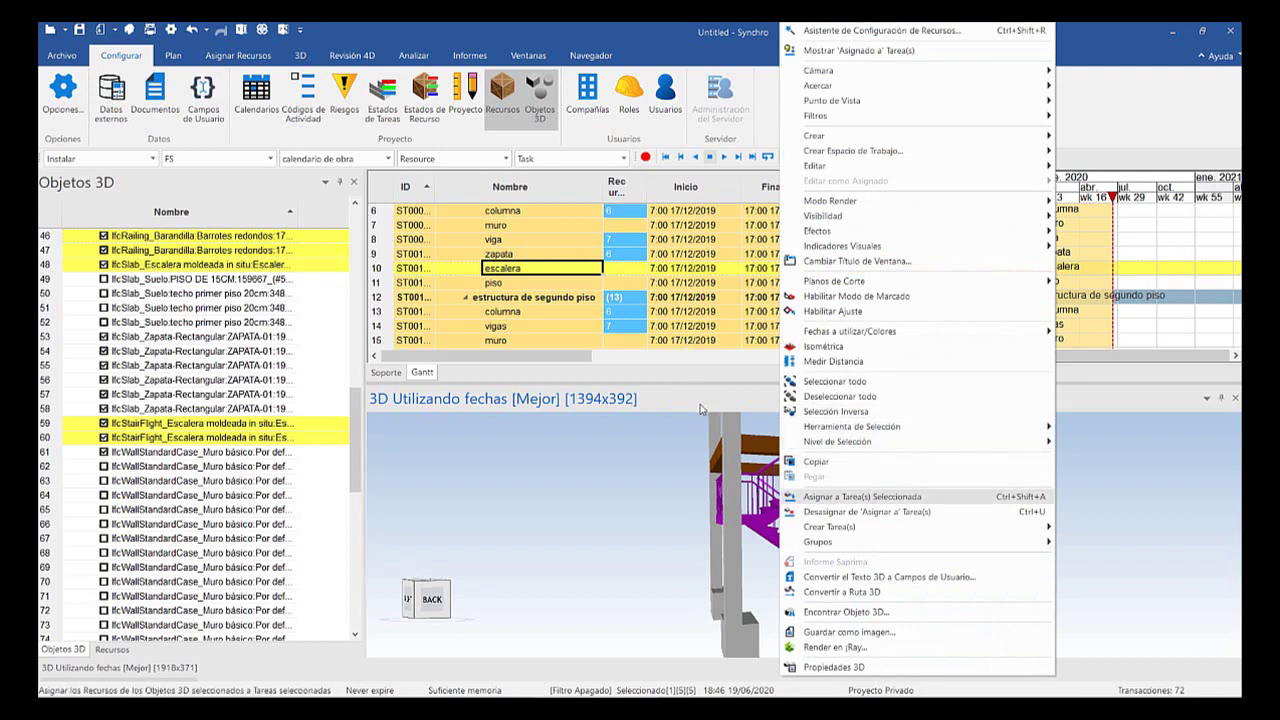
left_click(861, 496)
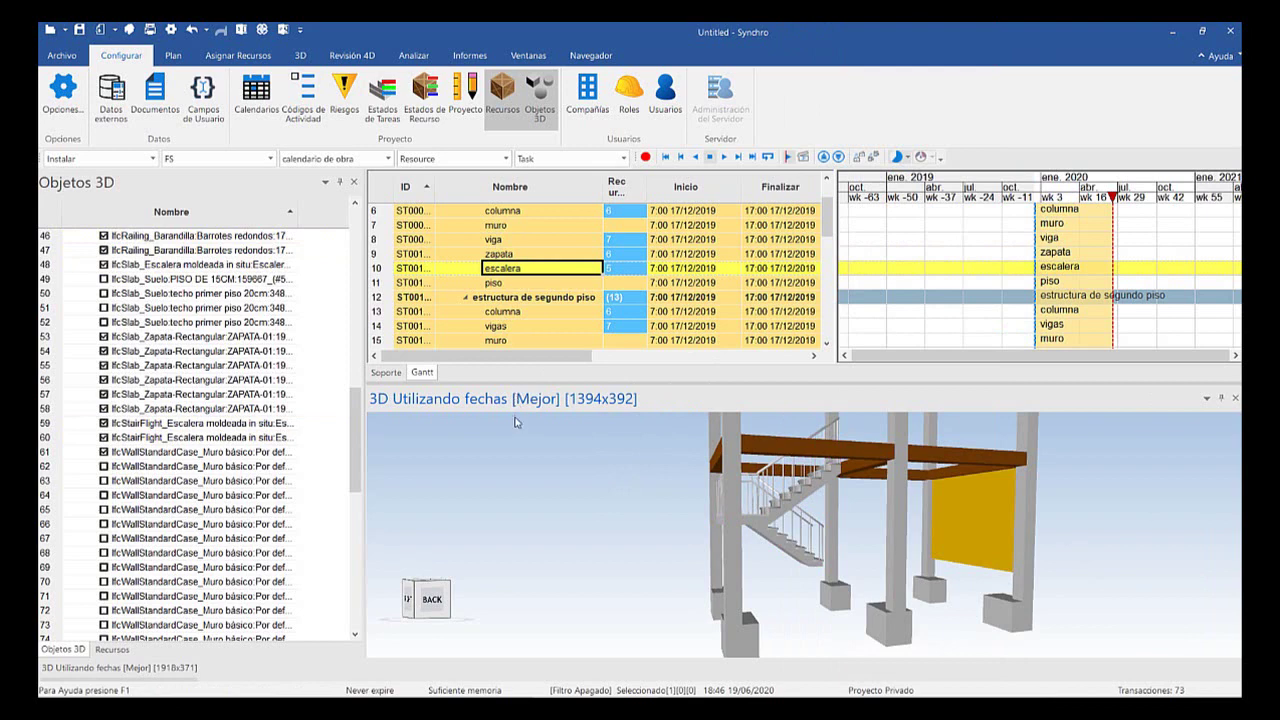
Show the ground floor slab, the IfcSlab_Suelo:PISO DE 15CM object in row 49, in the 3D model
middle_click_drag(518, 421, 732, 445)
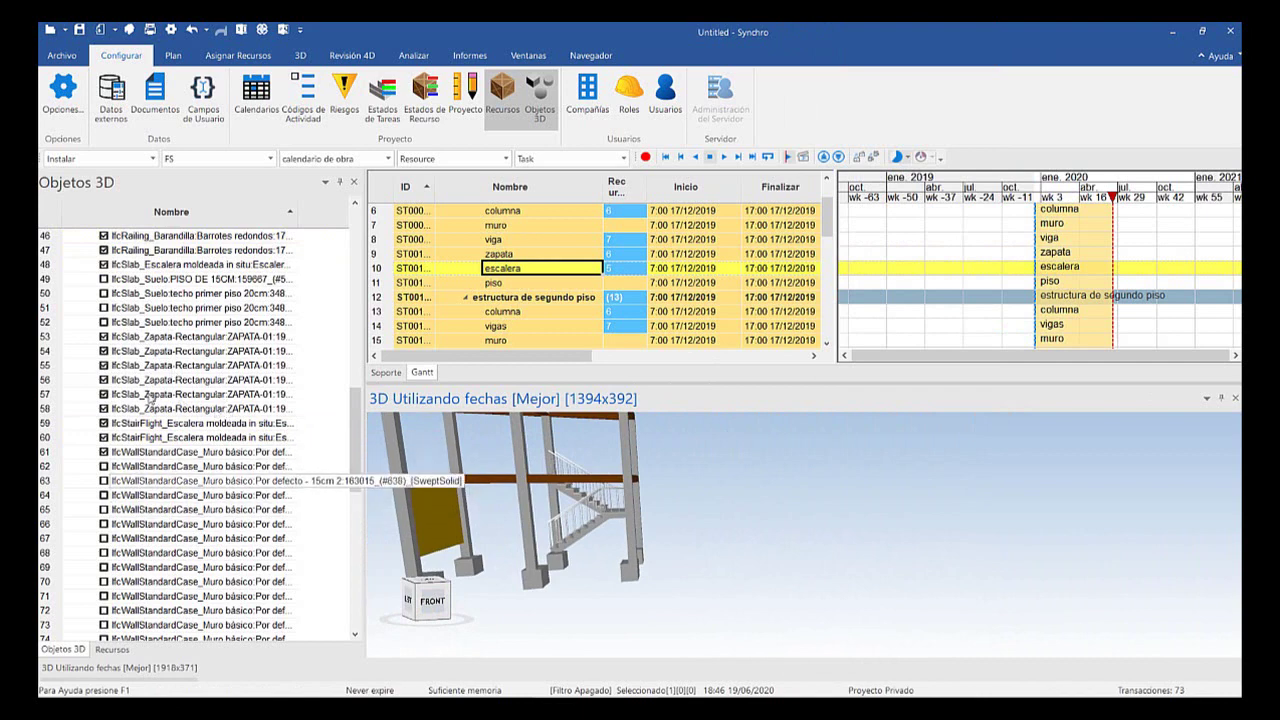
scroll(550, 465, "down", 1)
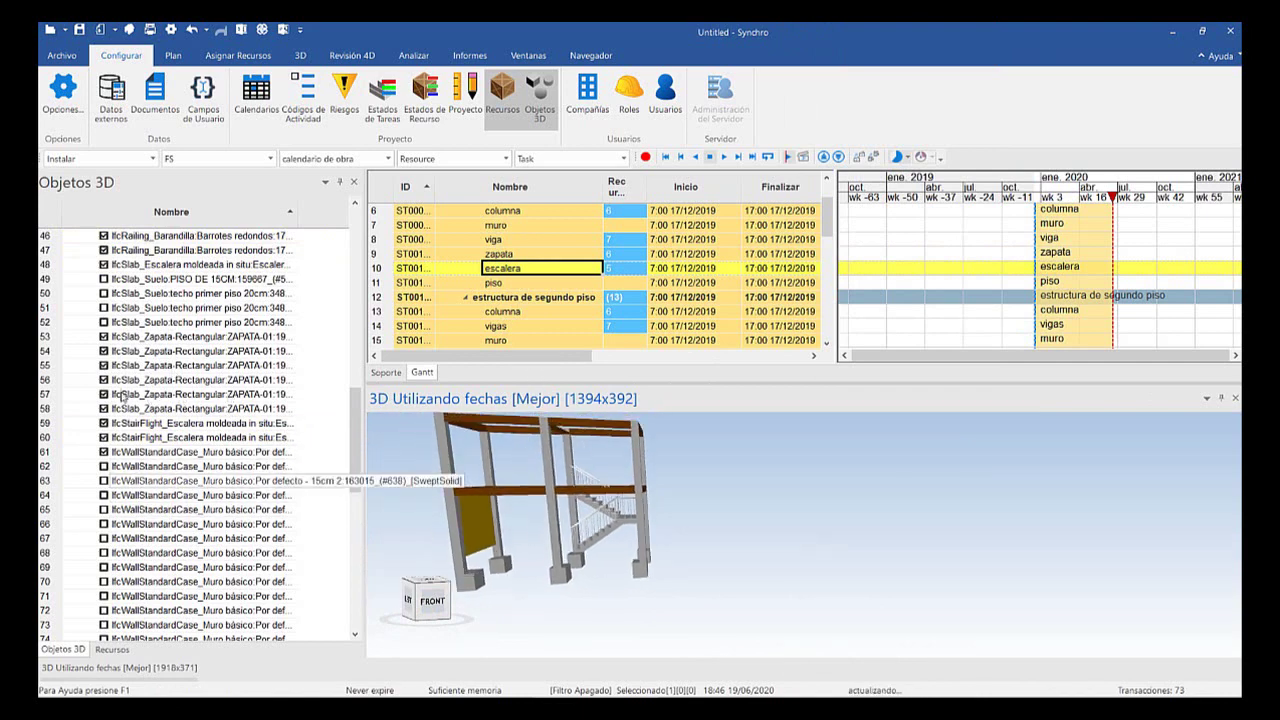
scroll(117, 432, "down", 1)
scroll(116, 431, "down", 4)
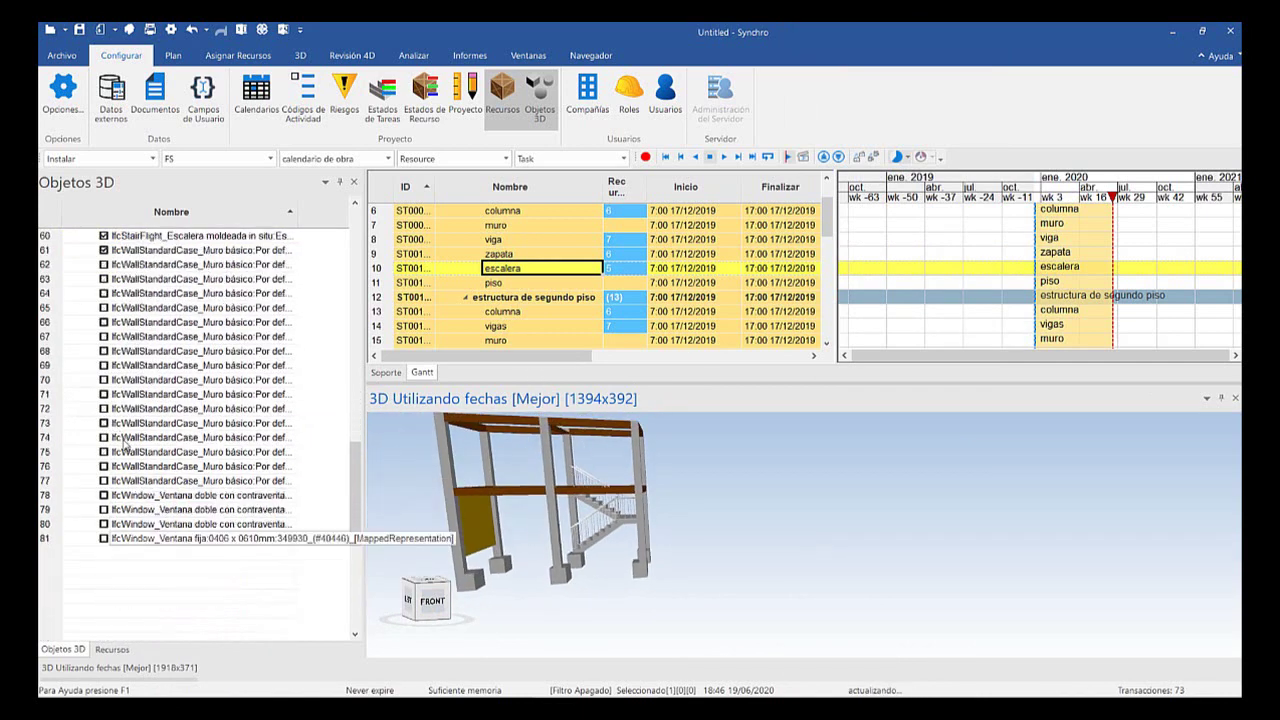
scroll(104, 408, "up", 5)
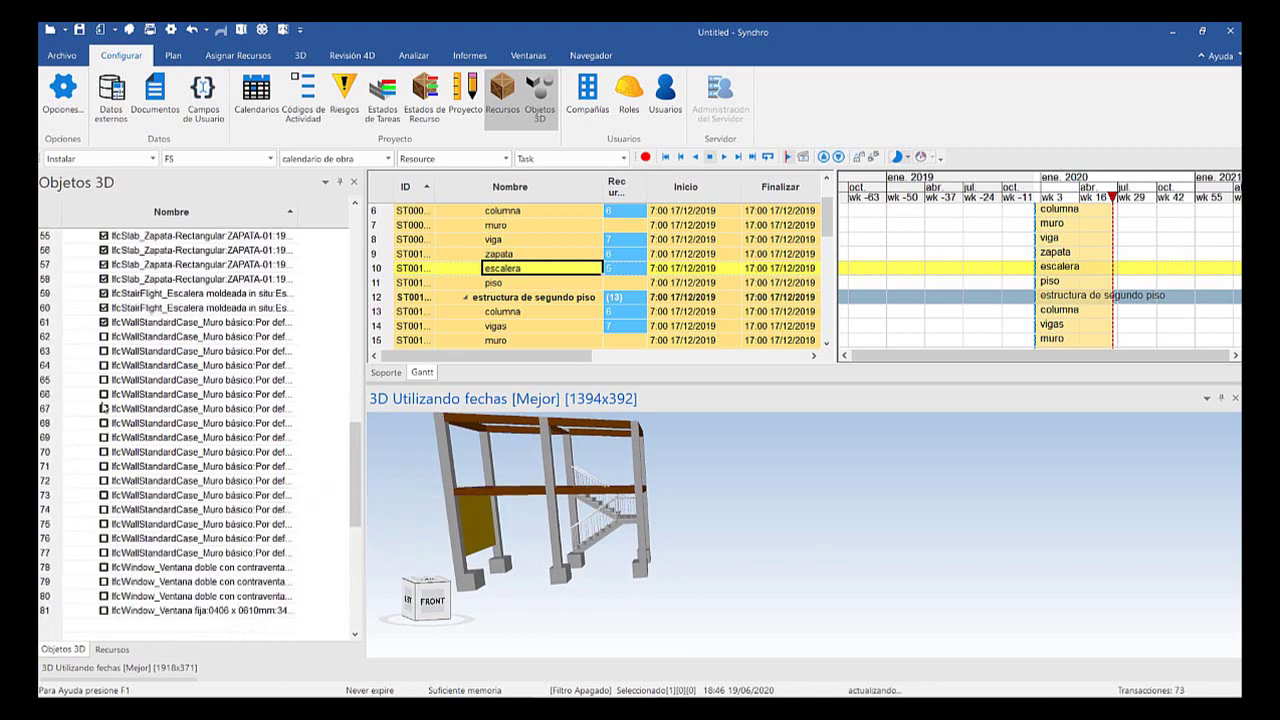
scroll(104, 408, "up", 1)
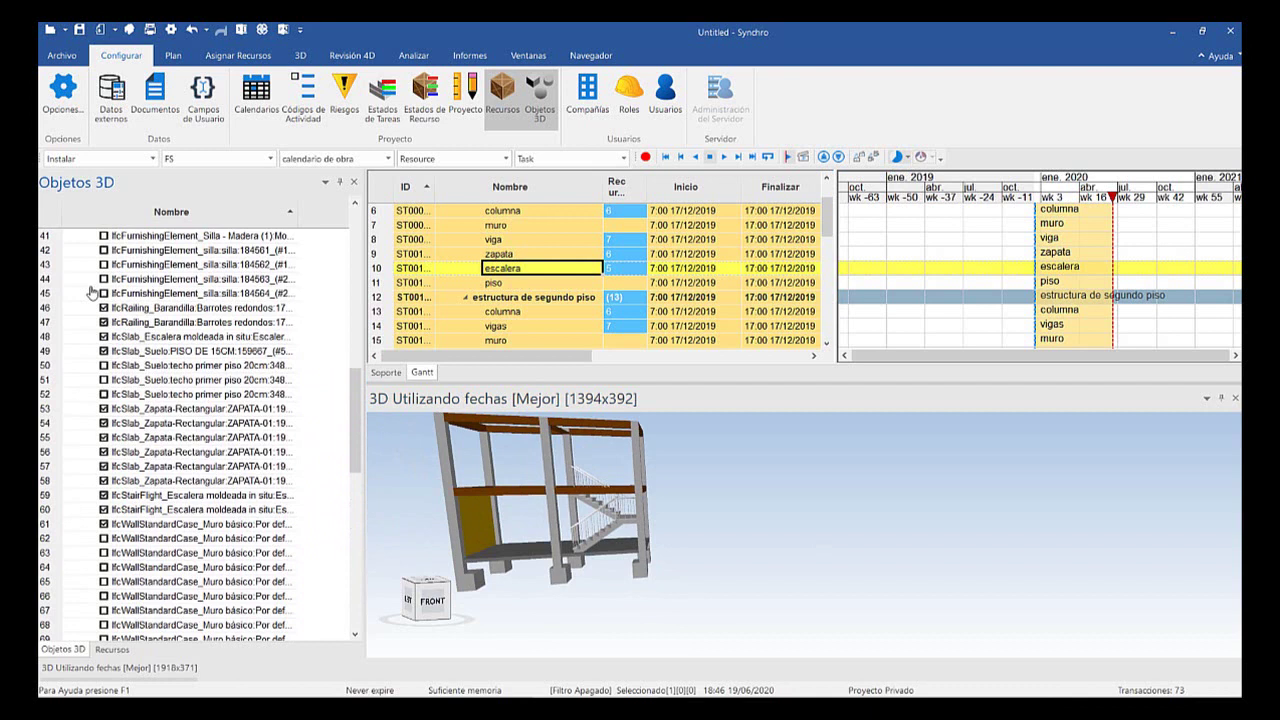
scroll(400, 250, "up", 1)
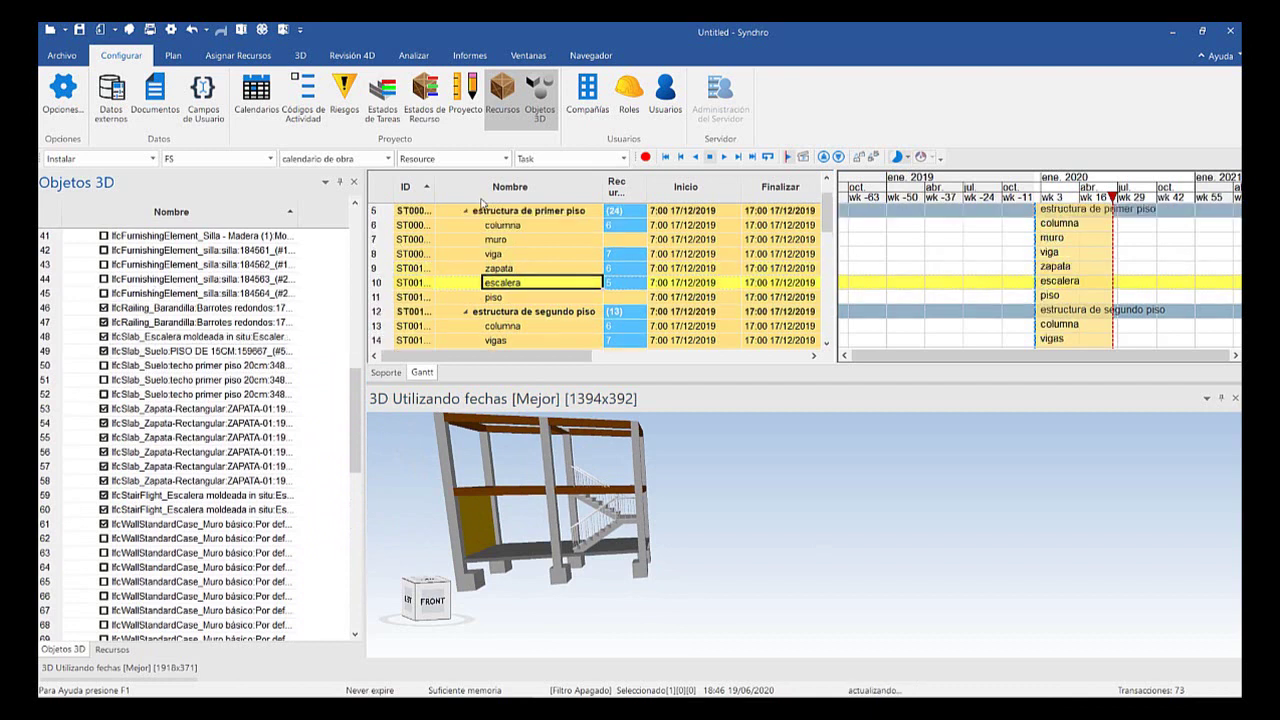
Assign the ground floor slab to the piso task under estructura de primer piso
key("Down")
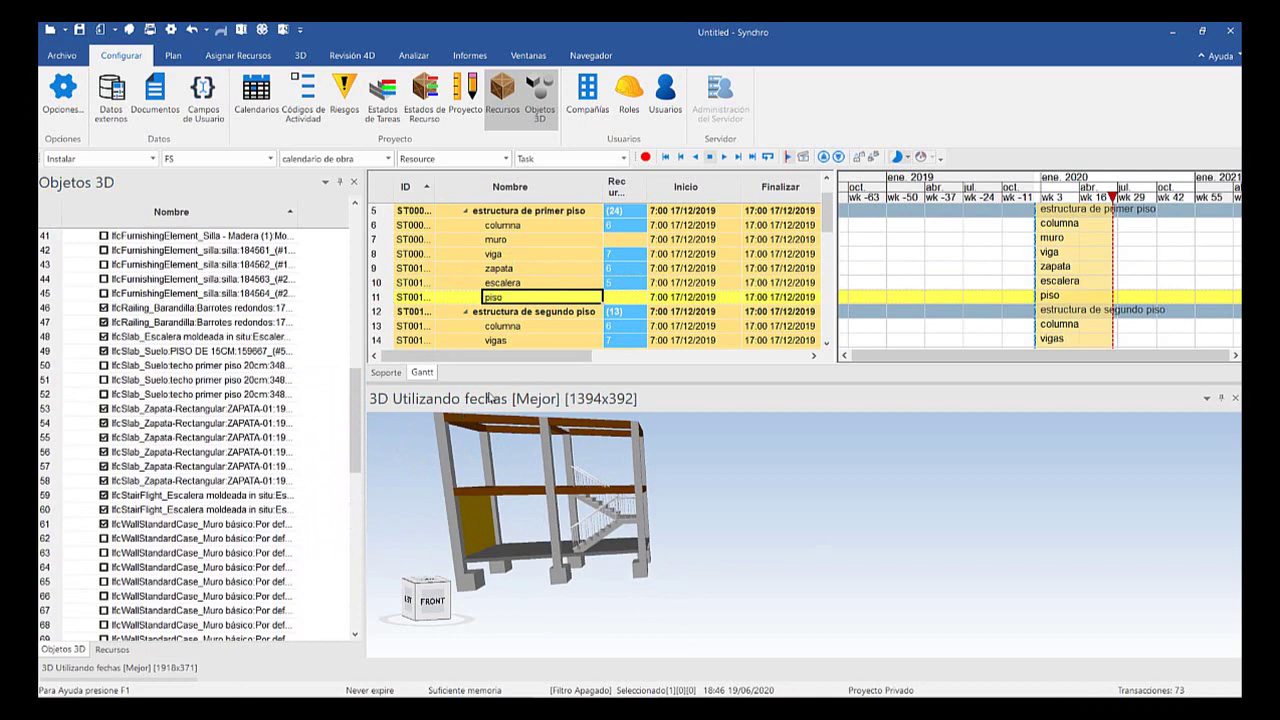
right_click(438, 449)
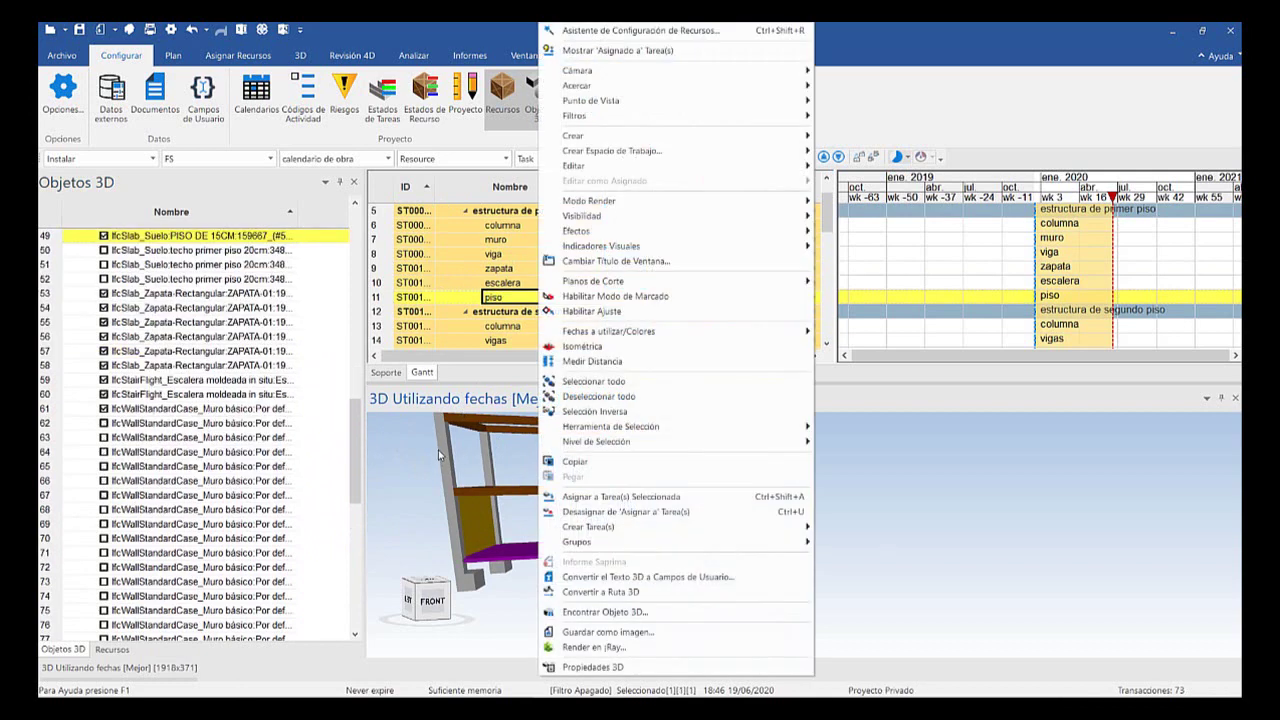
key("Return")
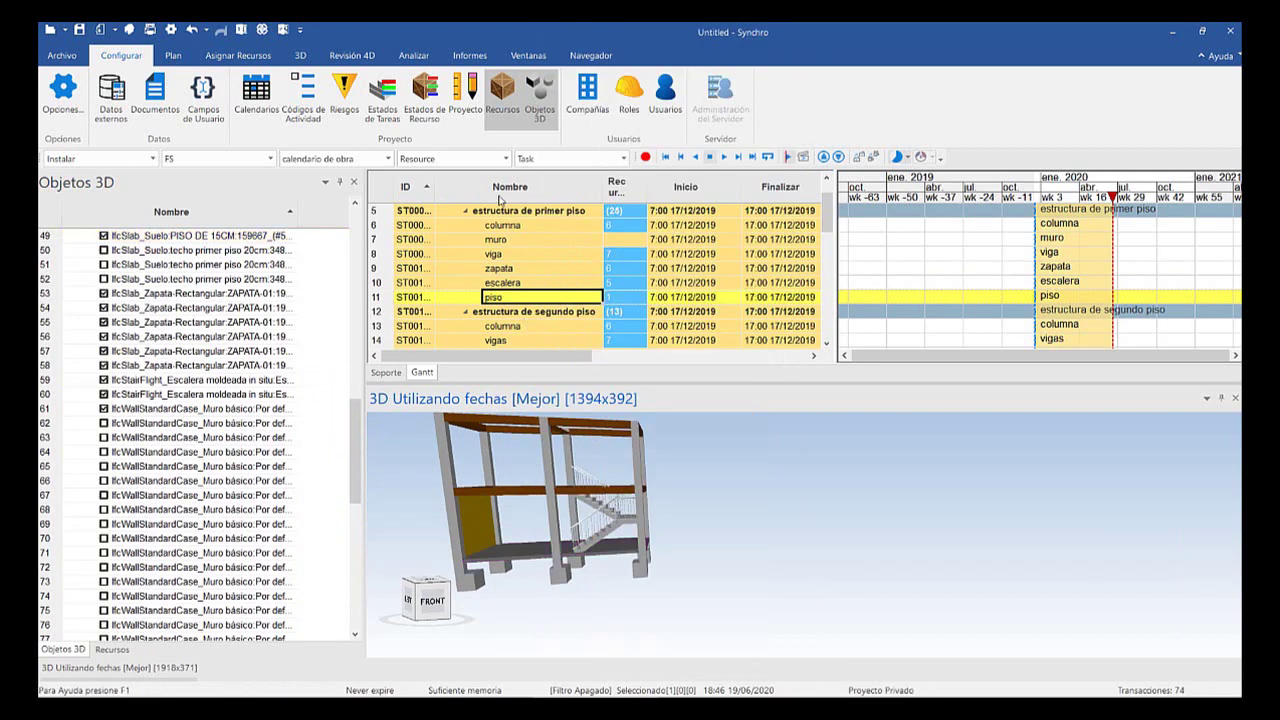
Show the two IfcSlab_Suelo:techo primer piso 20cm slabs in rows 51 and 52, between the storeys of the 3D model
scroll(548, 267, "down", 5)
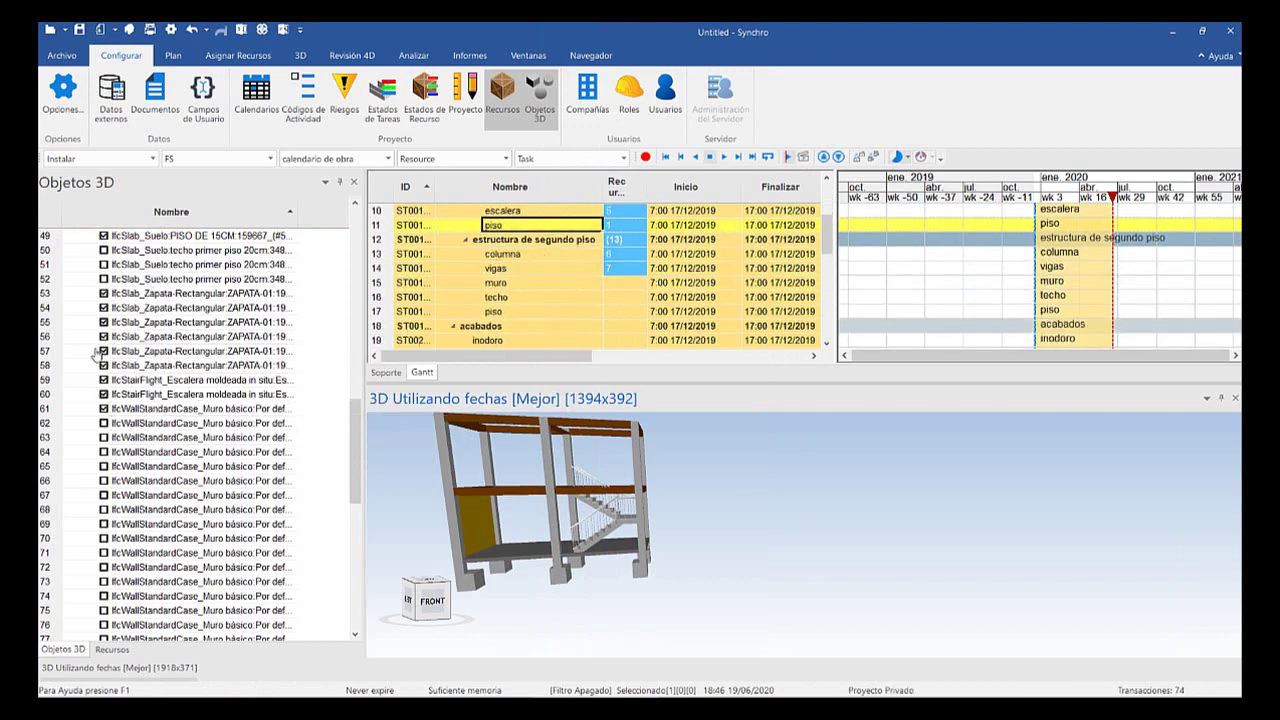
scroll(130, 340, "up", 1)
scroll(115, 320, "up", 1)
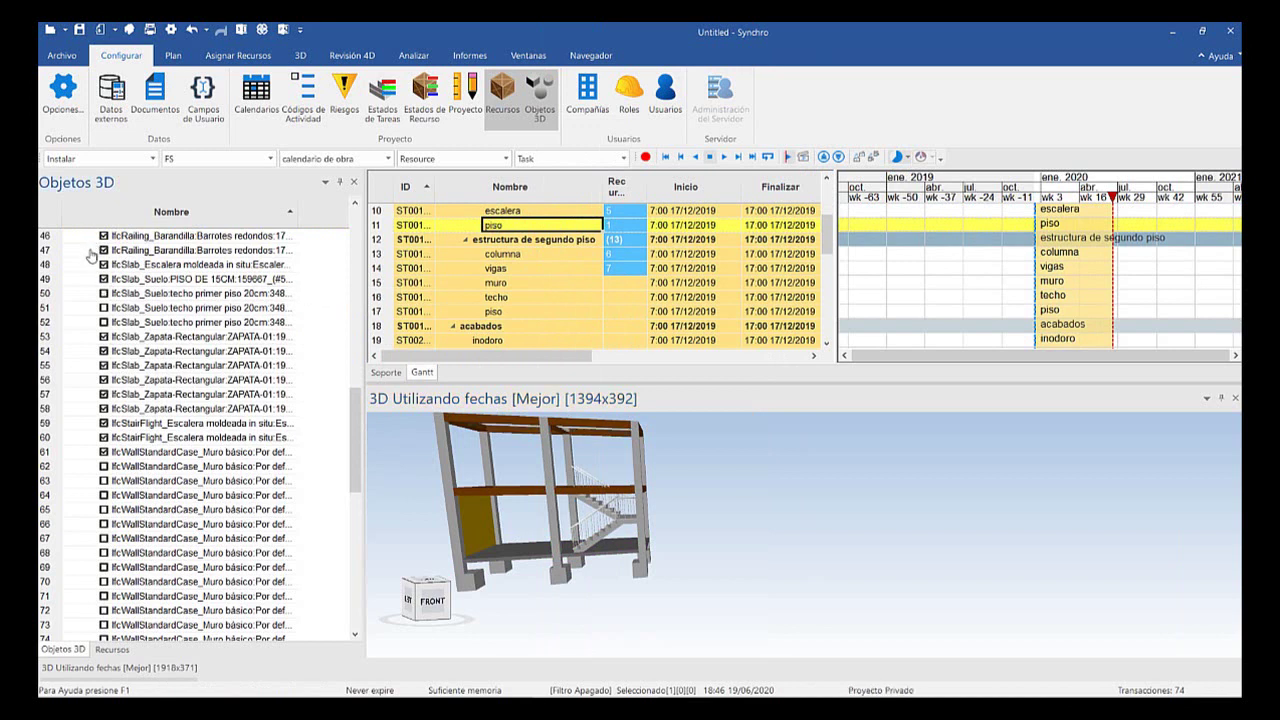
middle_click_drag(611, 431, 498, 390)
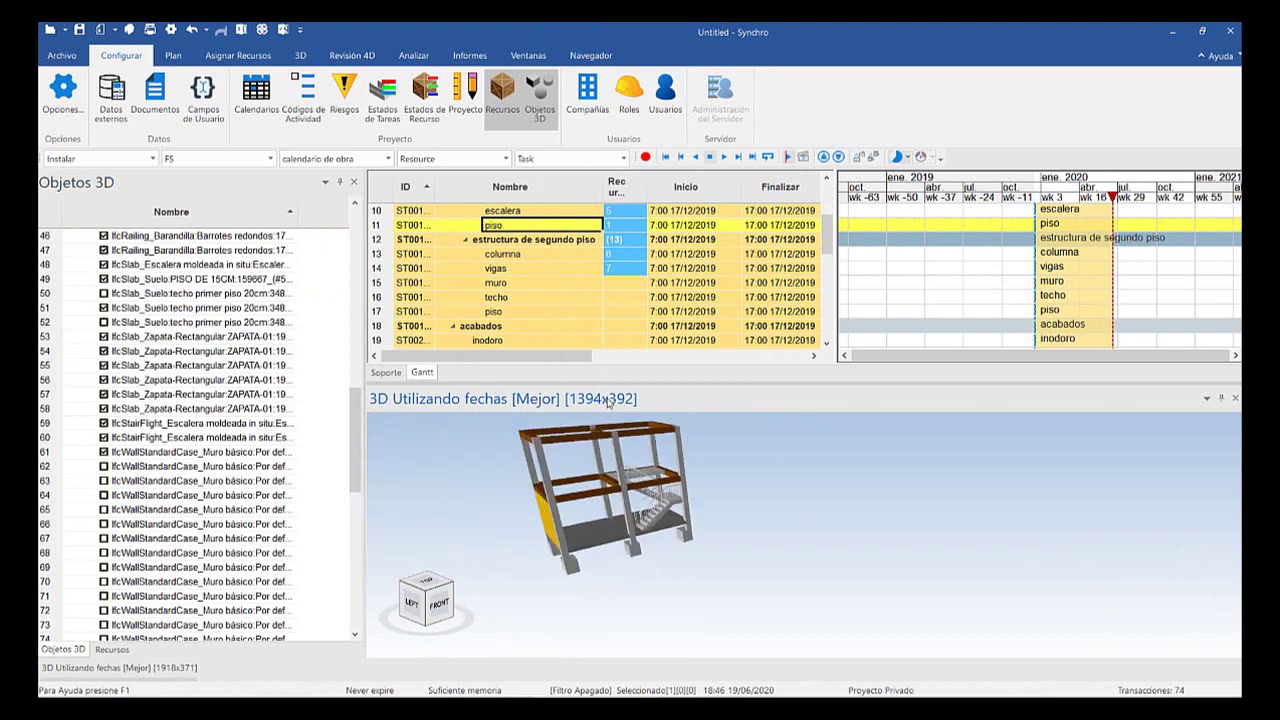
middle_click_drag(608, 400, 649, 417)
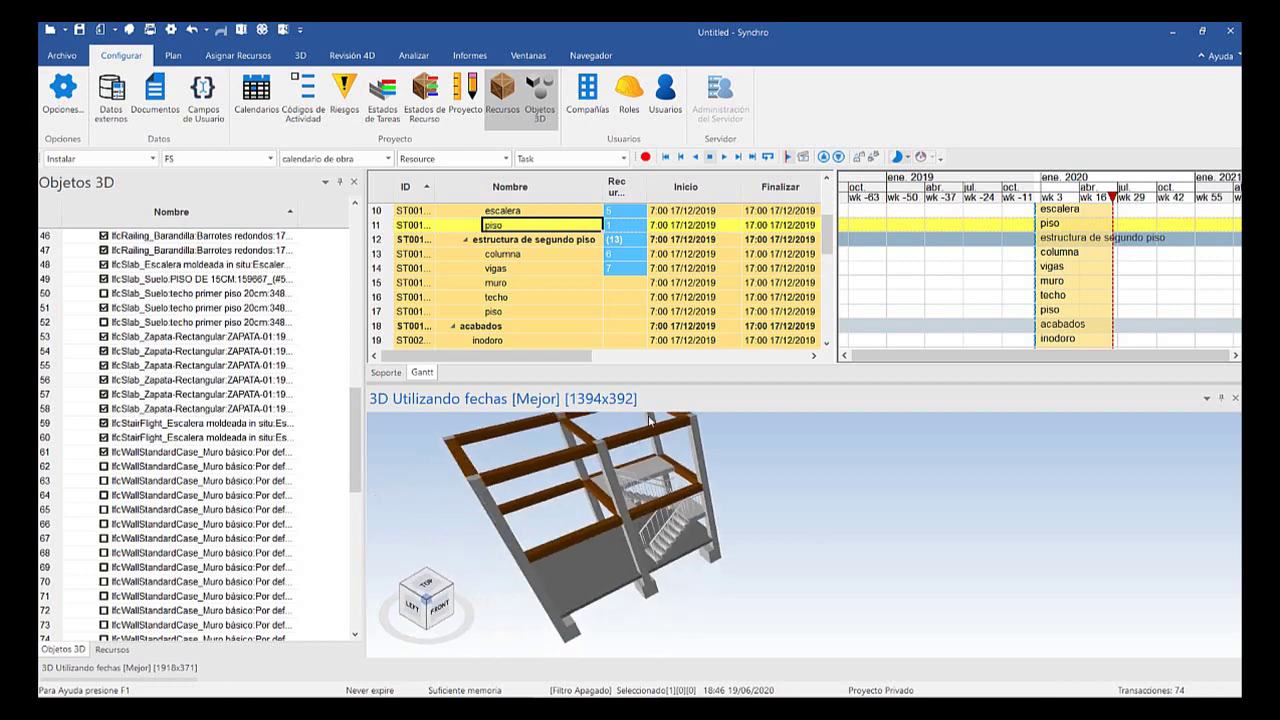
left_click_drag(650, 421, 556, 381)
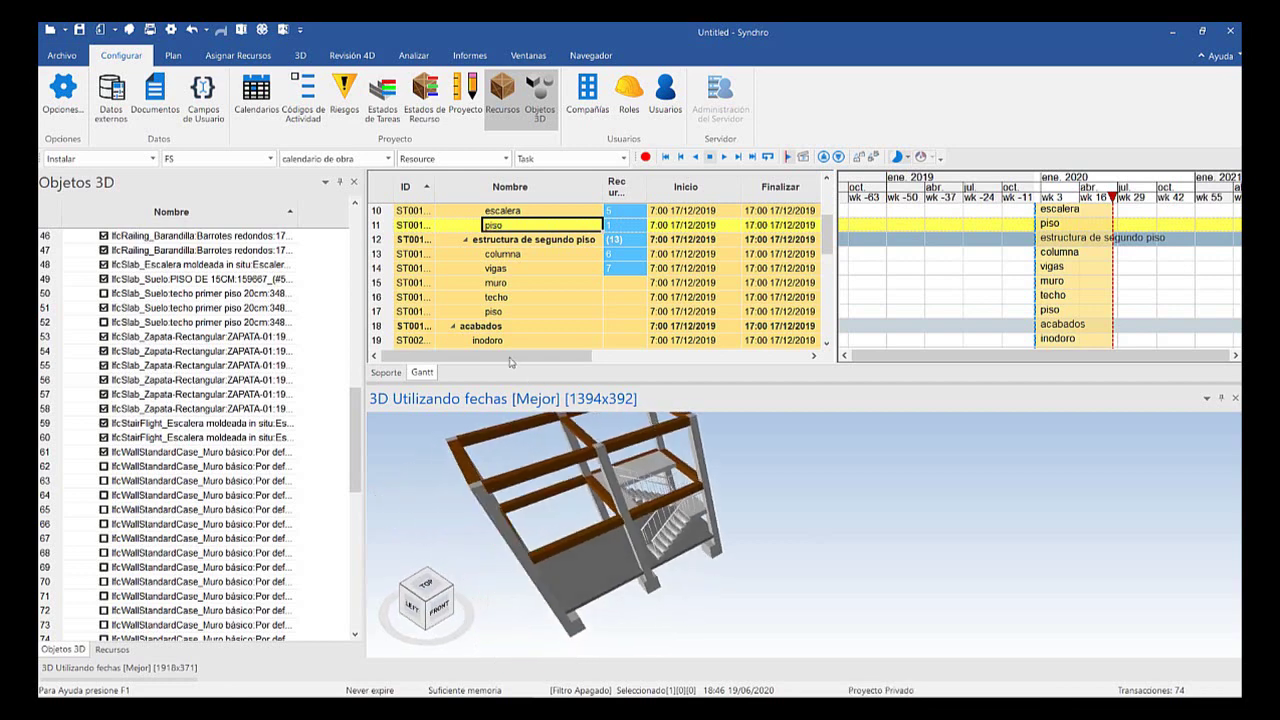
left_click(103, 322)
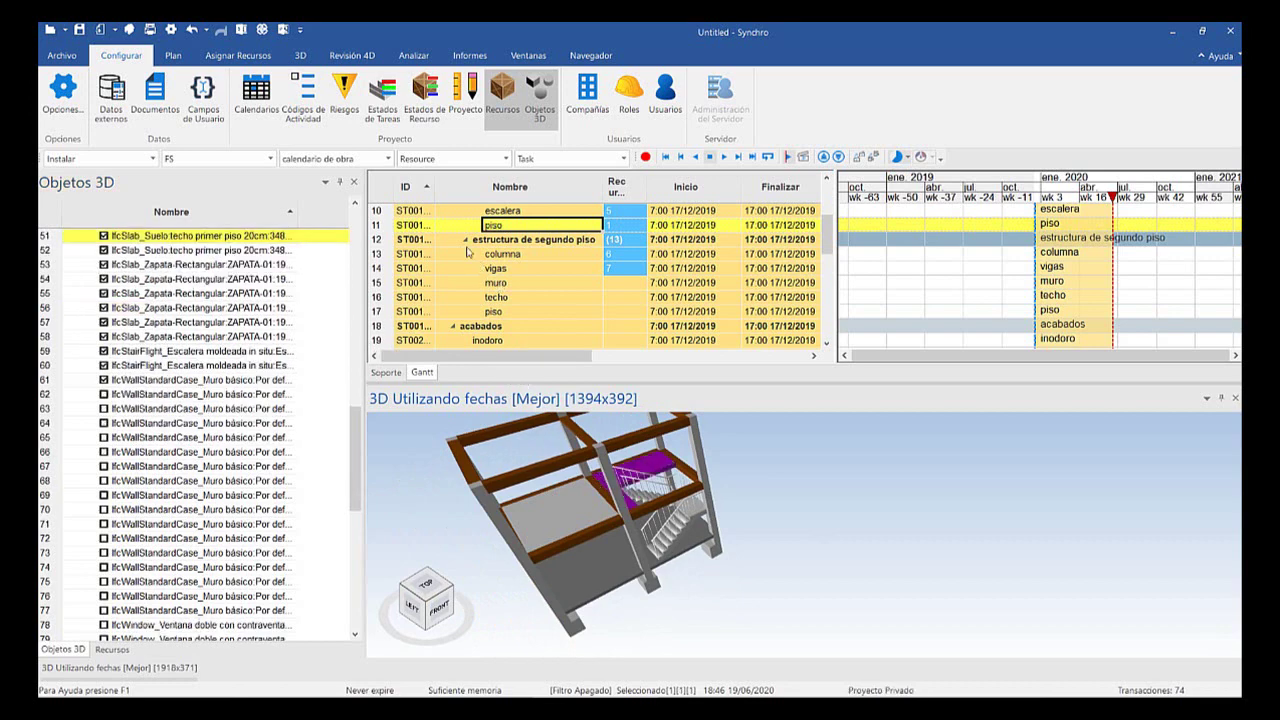
Select both intermediate floor slabs and assign them to the piso task under estructura de segundo piso
key("Down")
key("Down")
key("Down")
key("Down")
key("Down")
key("Down")
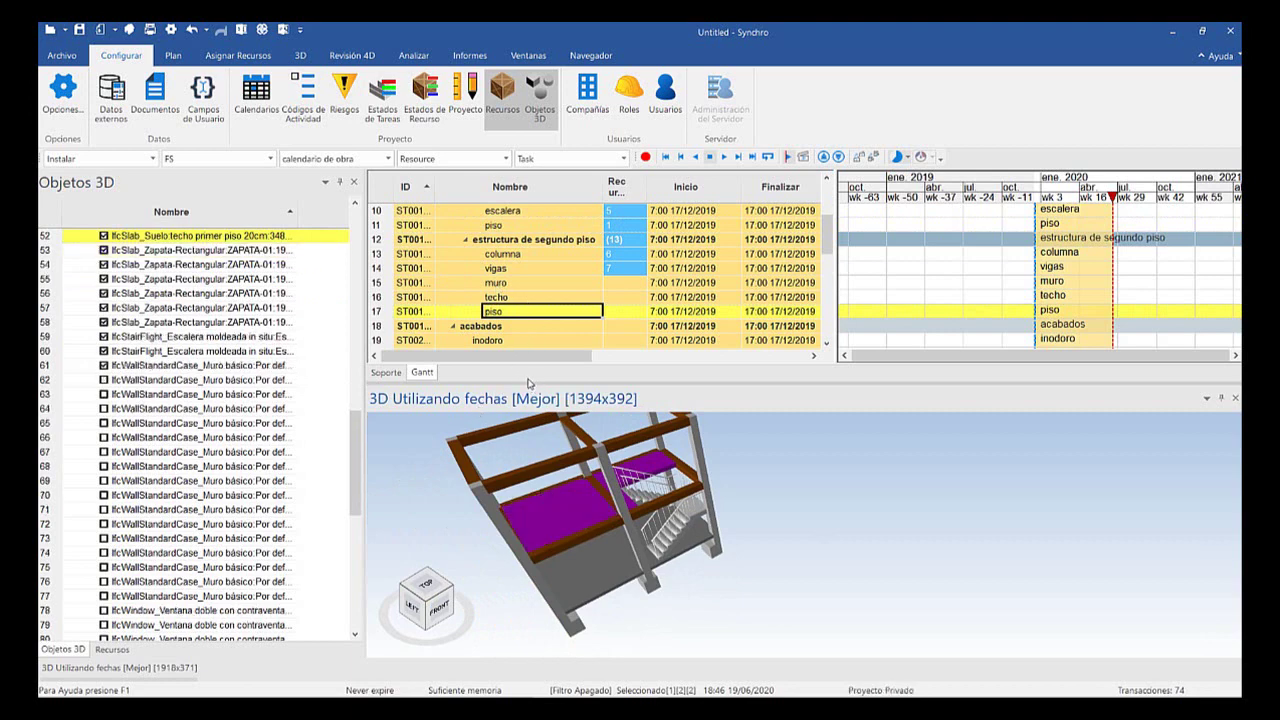
right_click(649, 467)
left_click(736, 496)
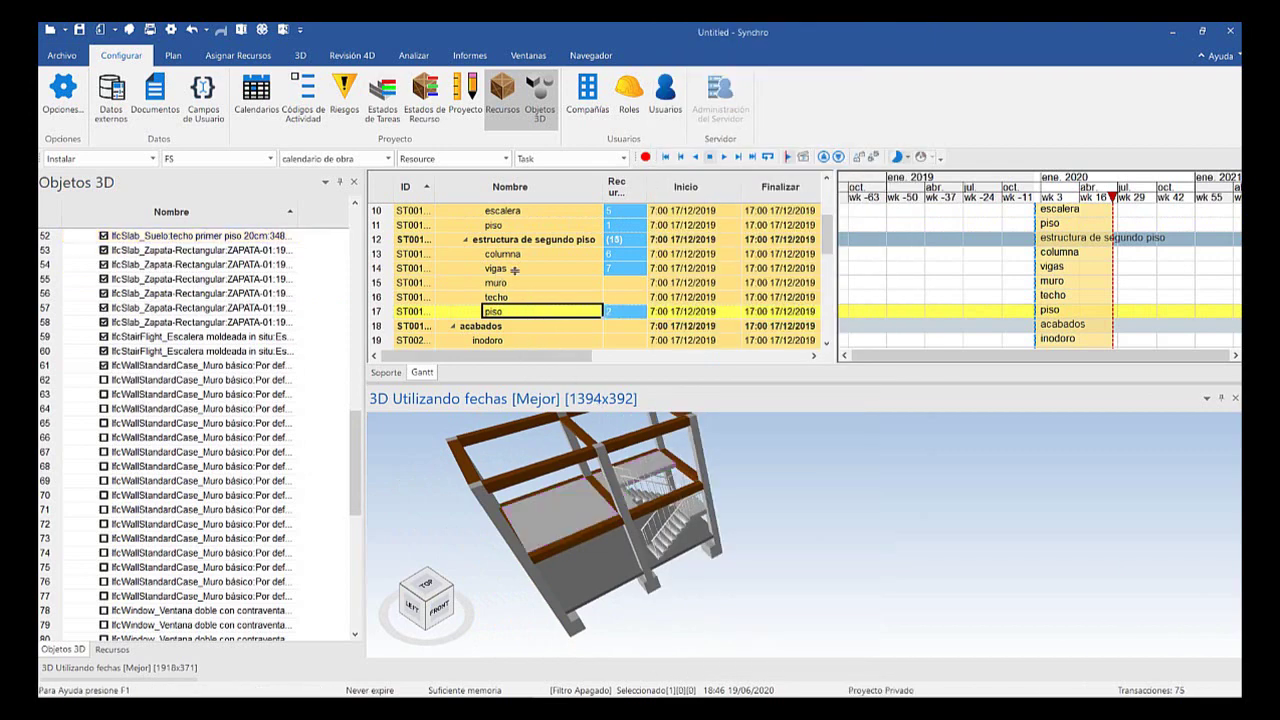
Show the roof slab, the IfcSlab_Suelo object in row 50, and assign it to the second-floor techo task
key("Up")
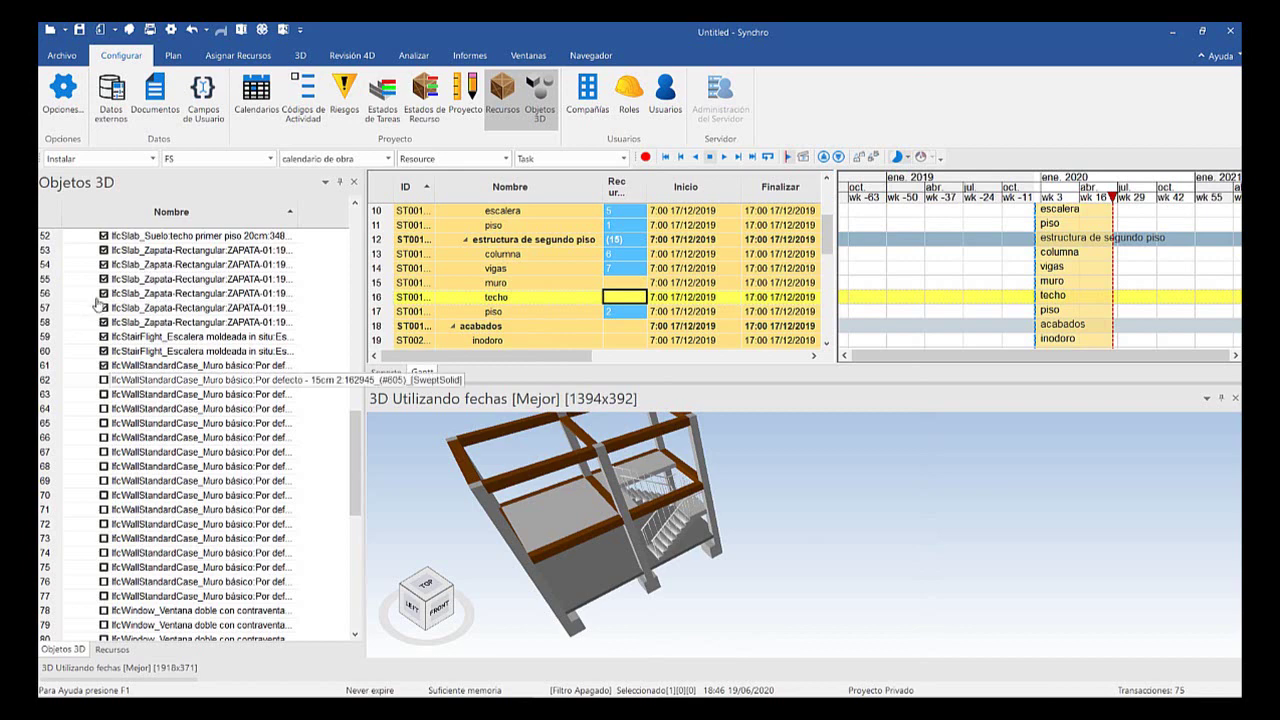
left_click(103, 351)
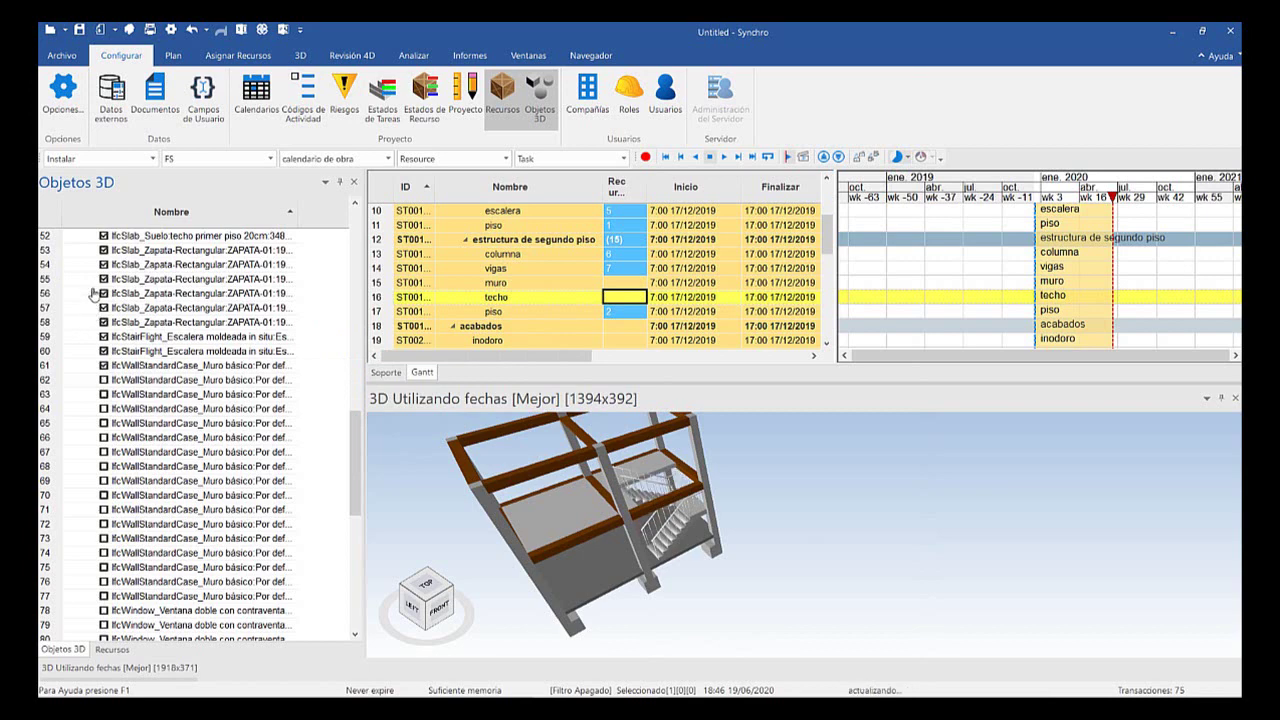
scroll(93, 293, "up", 2)
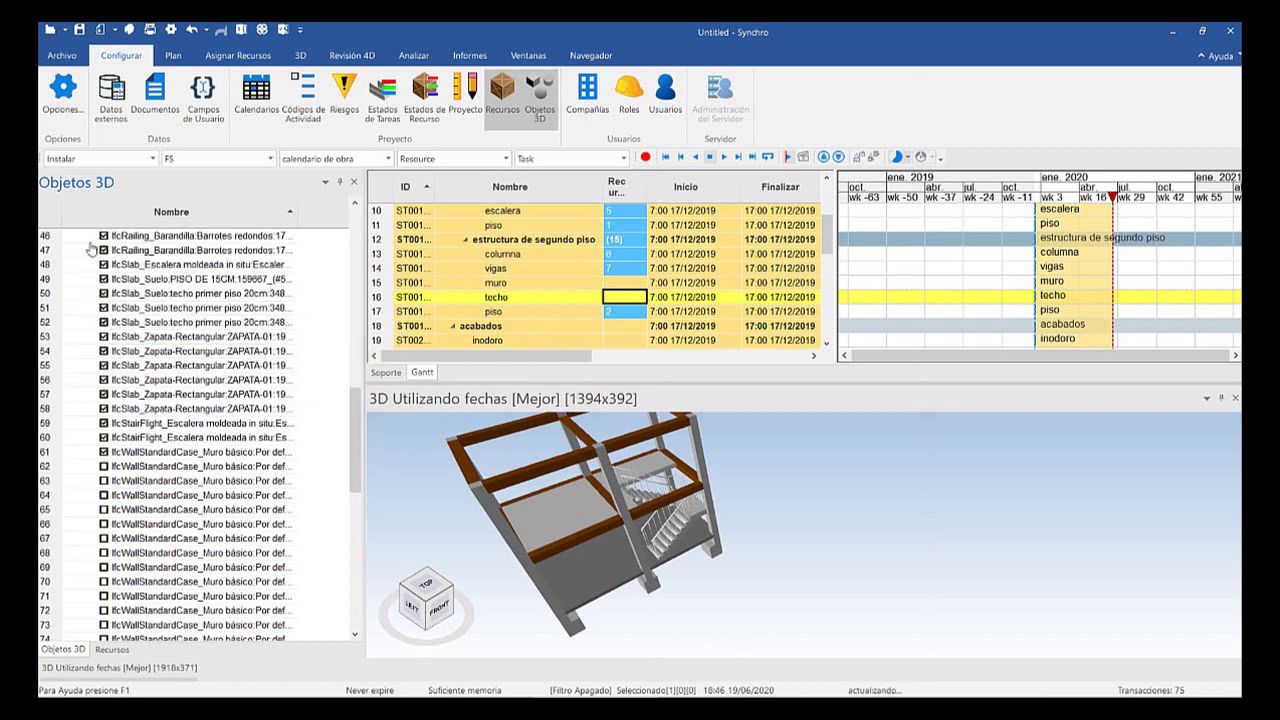
left_click(417, 371)
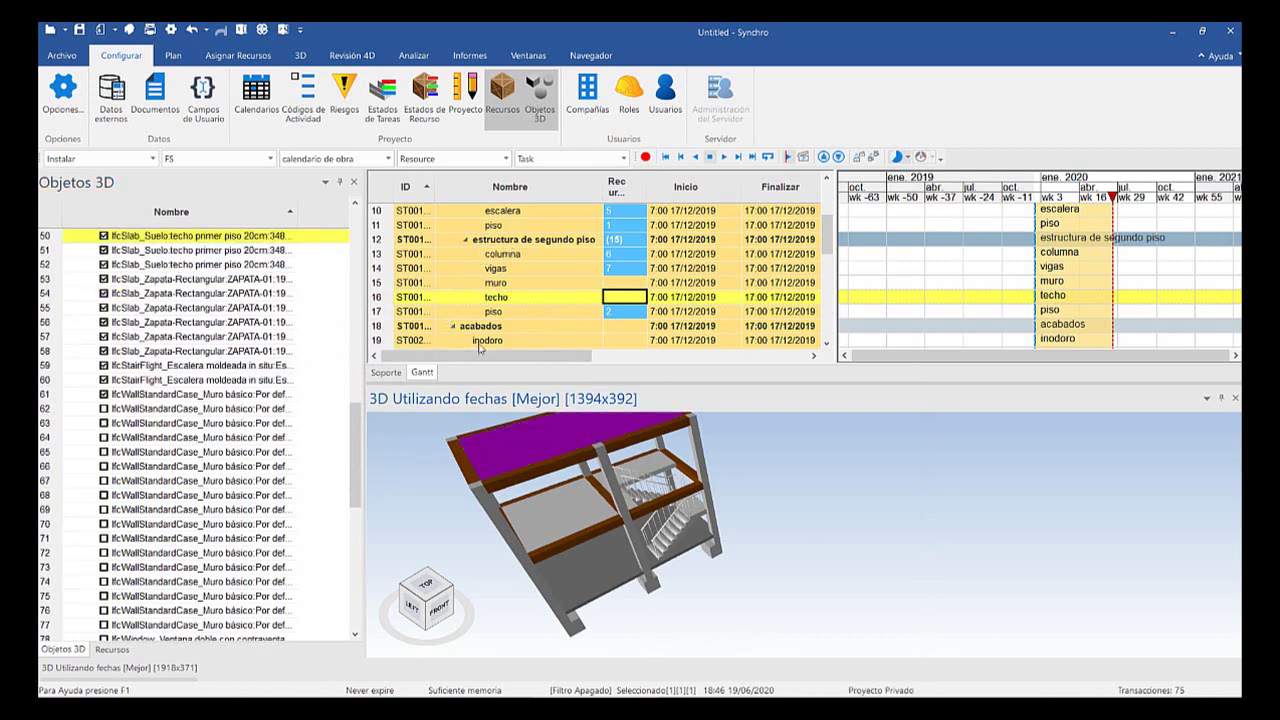
right_click(558, 448)
left_click(646, 497)
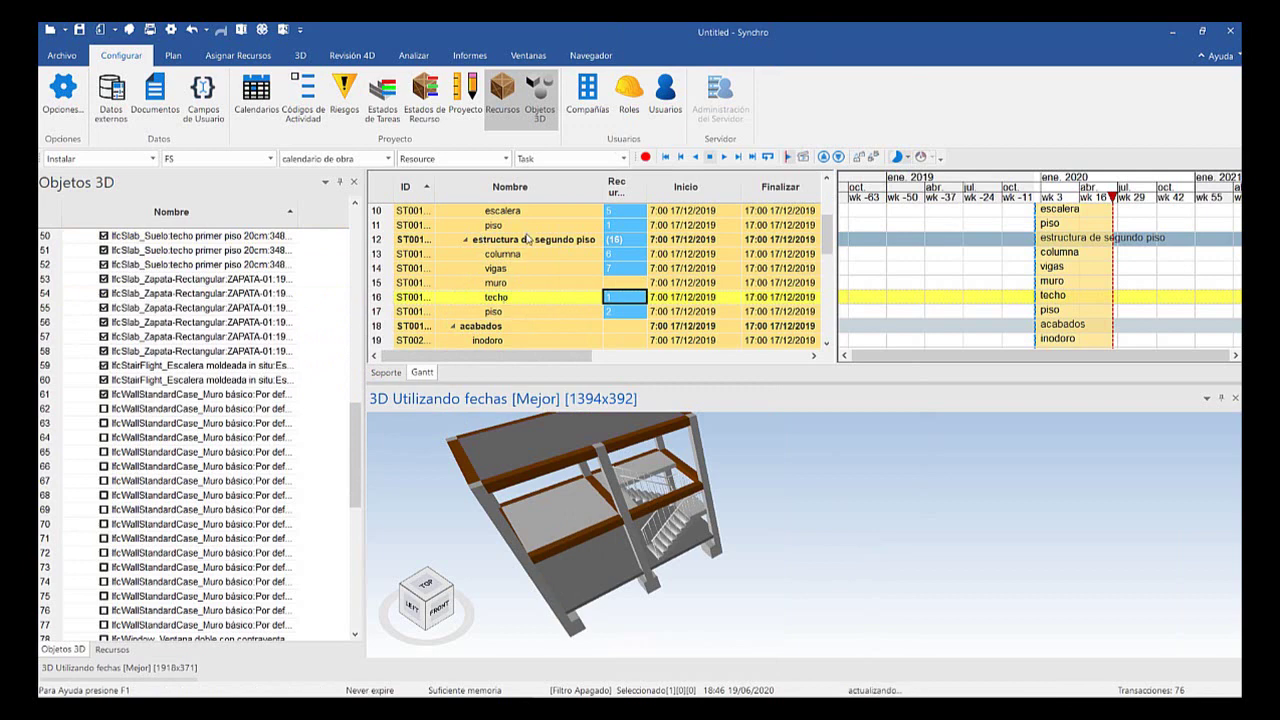
Review the task list and the 3D object list for tasks without resources and objects that are still hidden
scroll(518, 285, "down", 3)
scroll(530, 260, "up", 8)
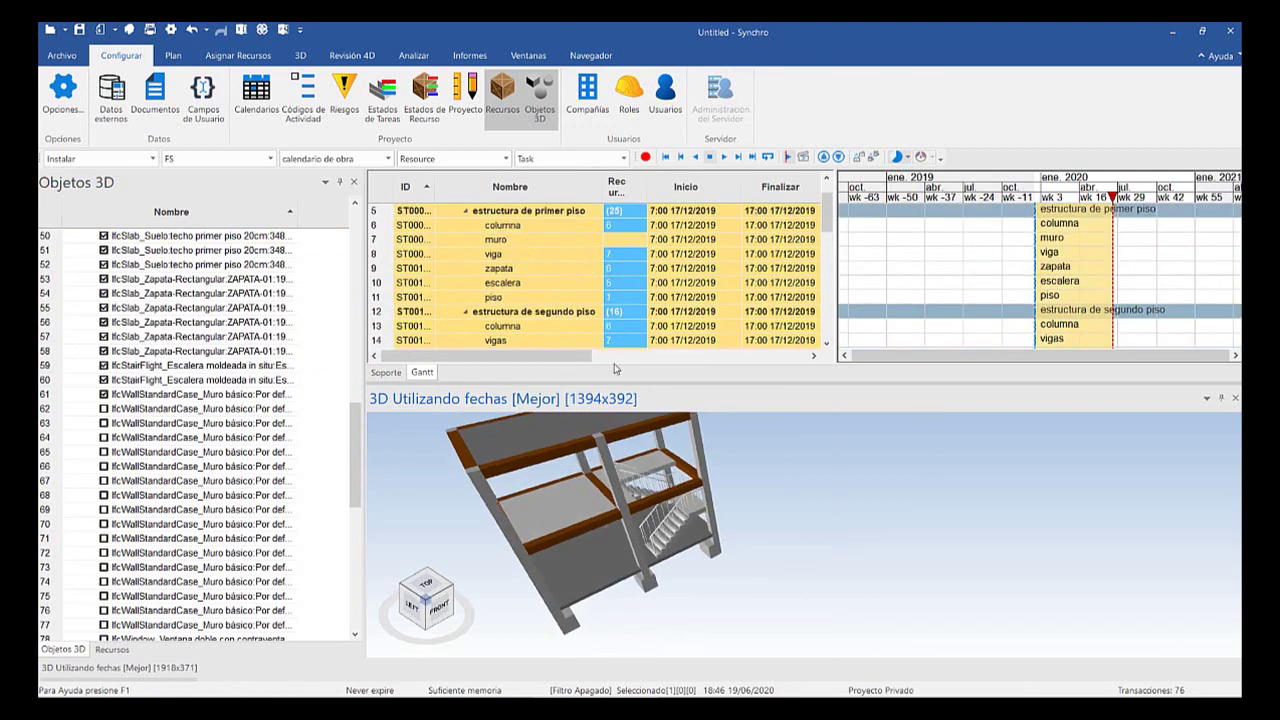
scroll(476, 271, "down", 7)
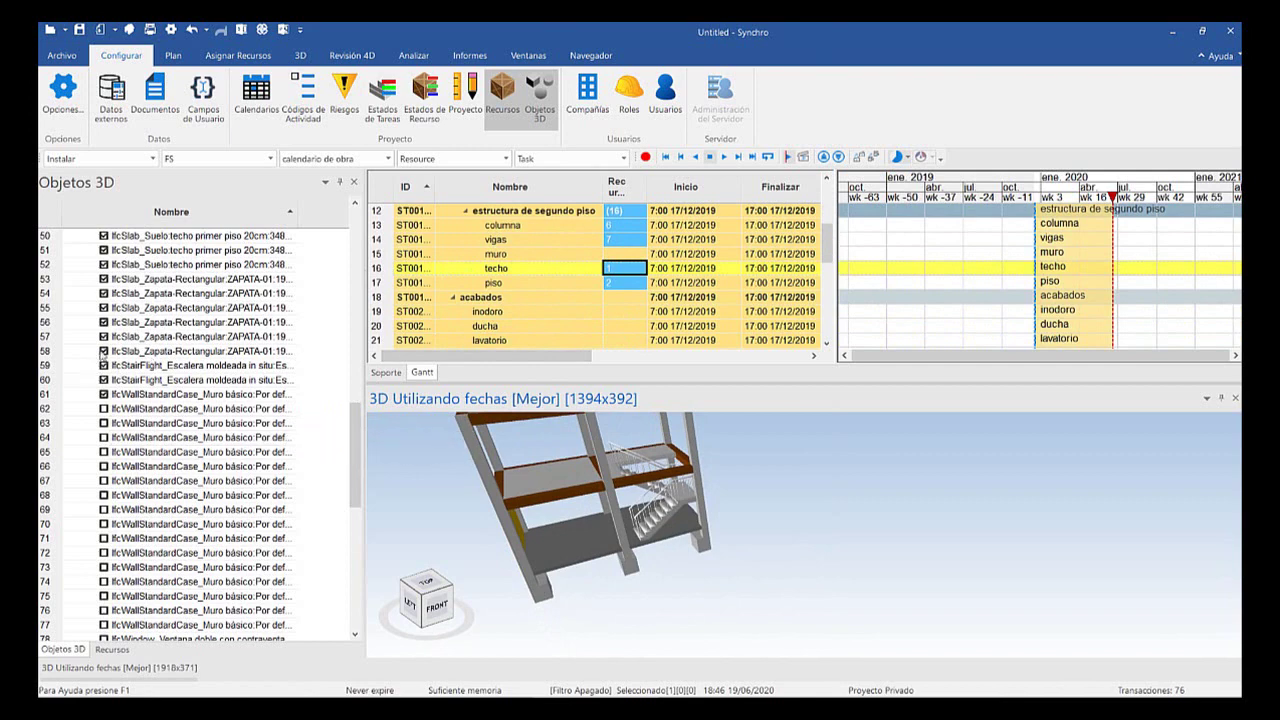
scroll(115, 340, "down", 3)
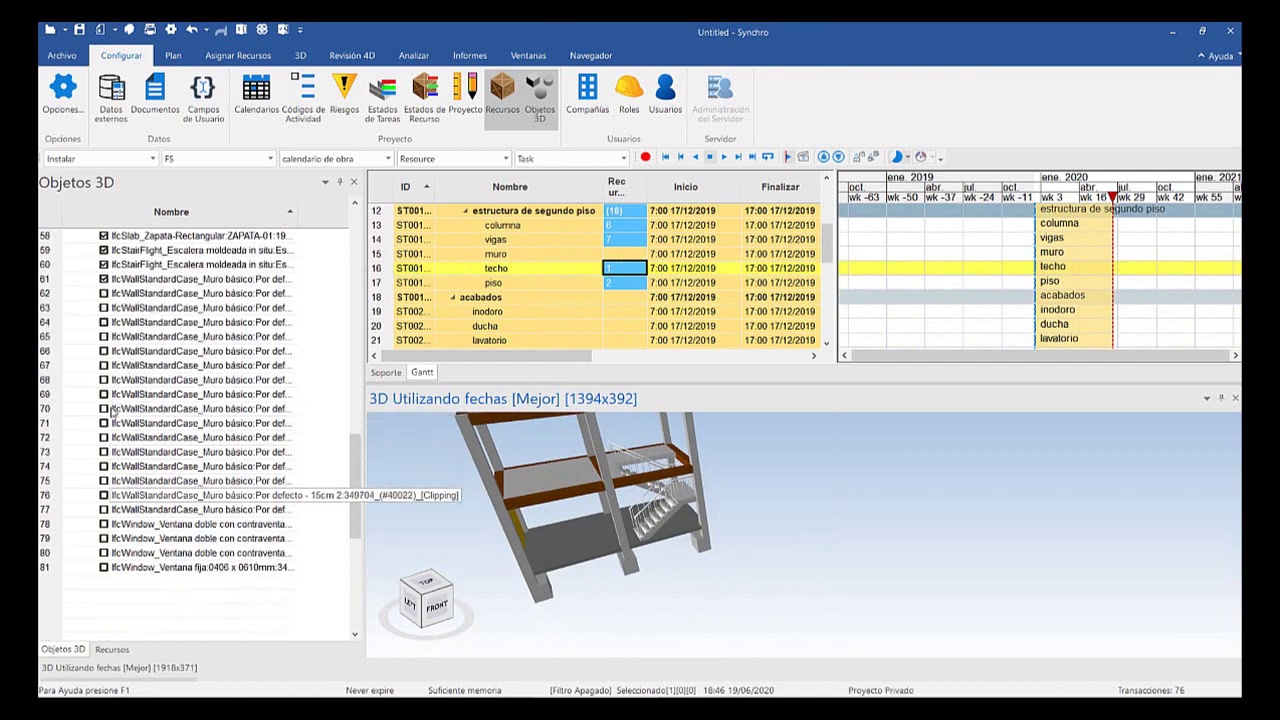
scroll(142, 396, "up", 6)
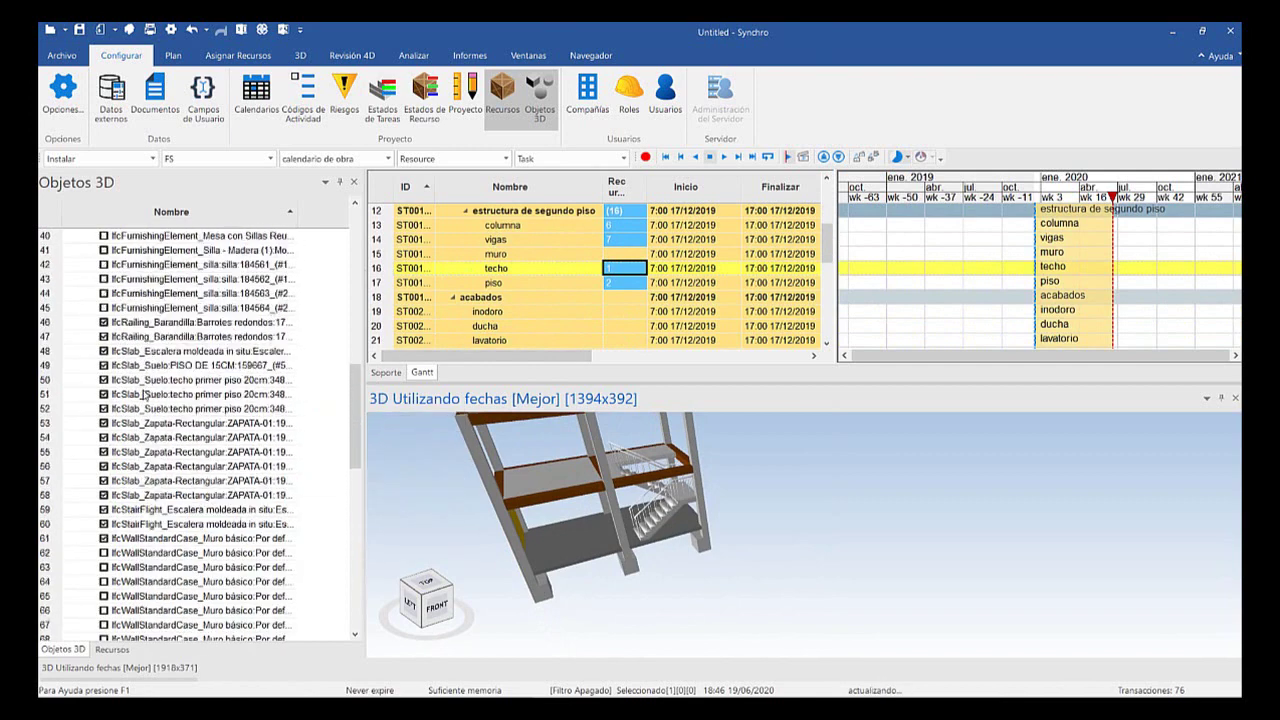
scroll(120, 290, "up", 3)
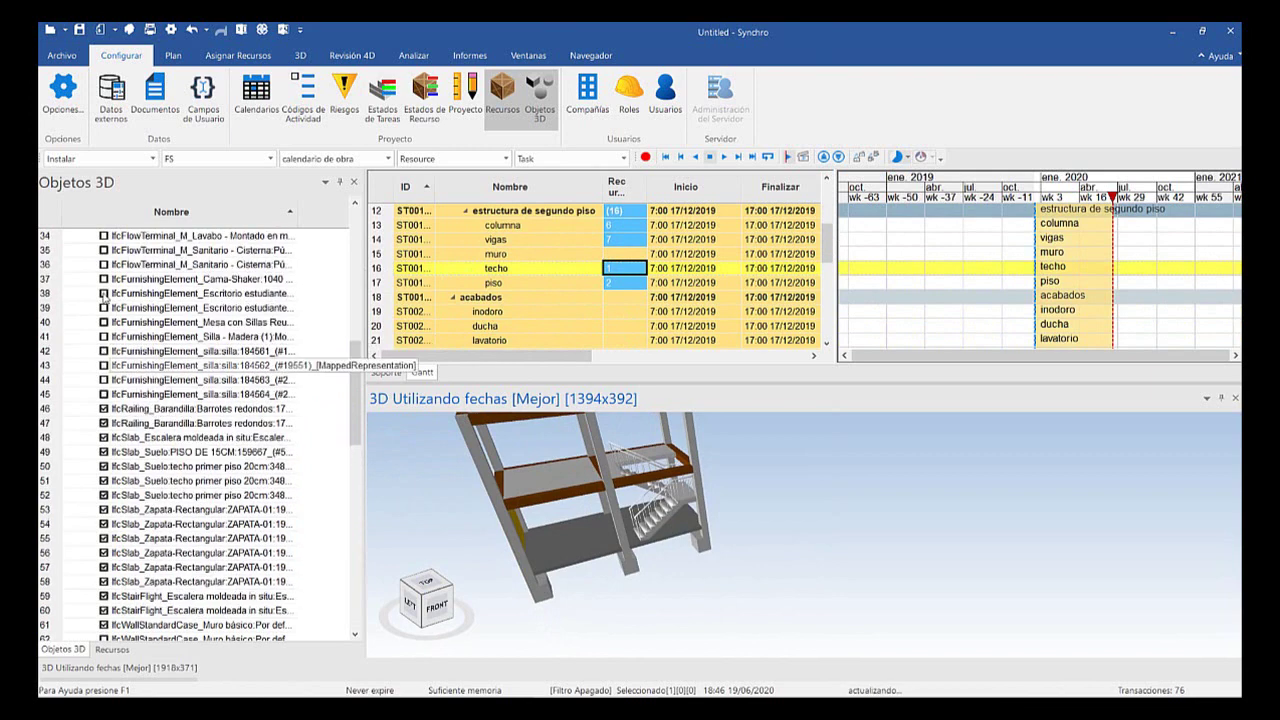
scroll(133, 265, "up", 2)
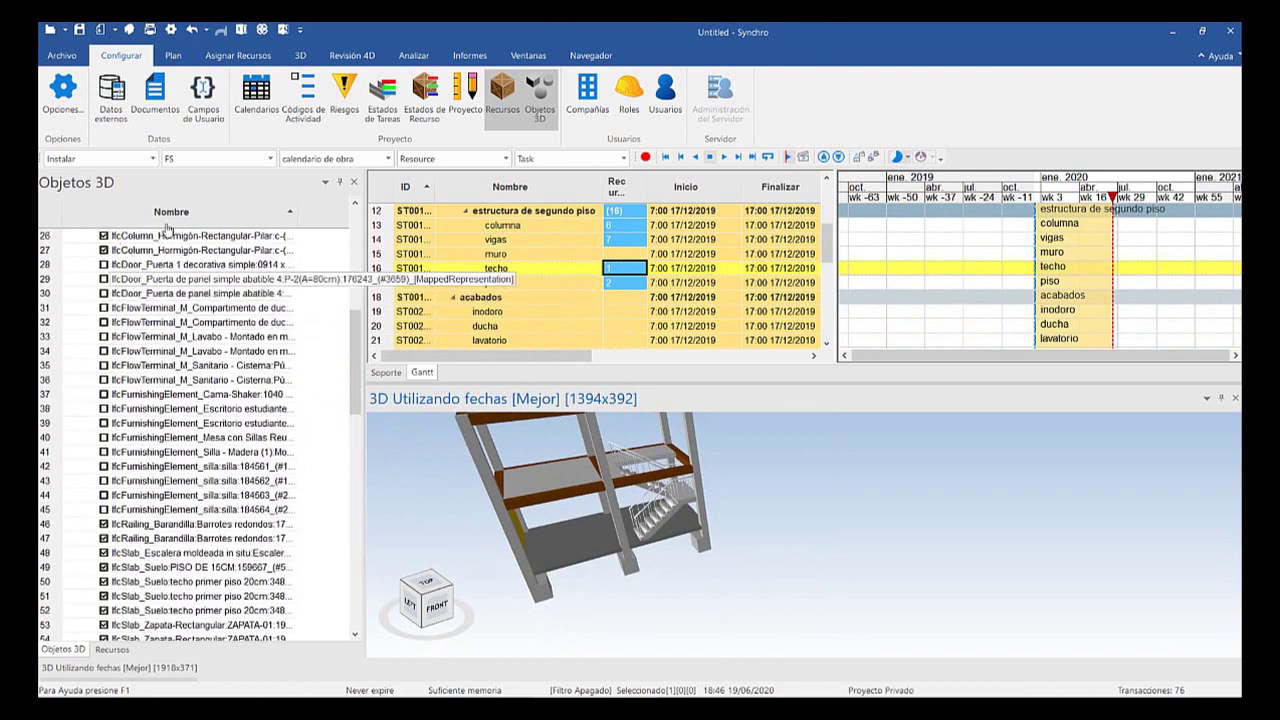
scroll(412, 254, "down", 1)
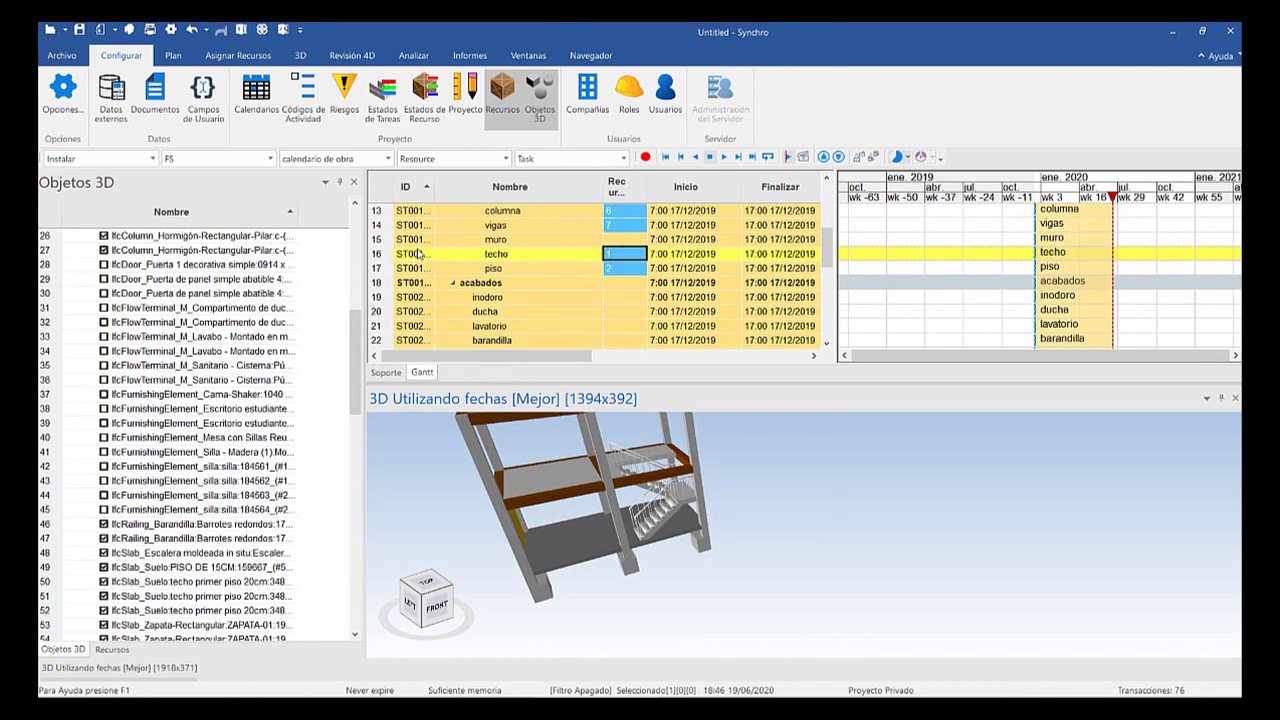
scroll(418, 254, "down", 4)
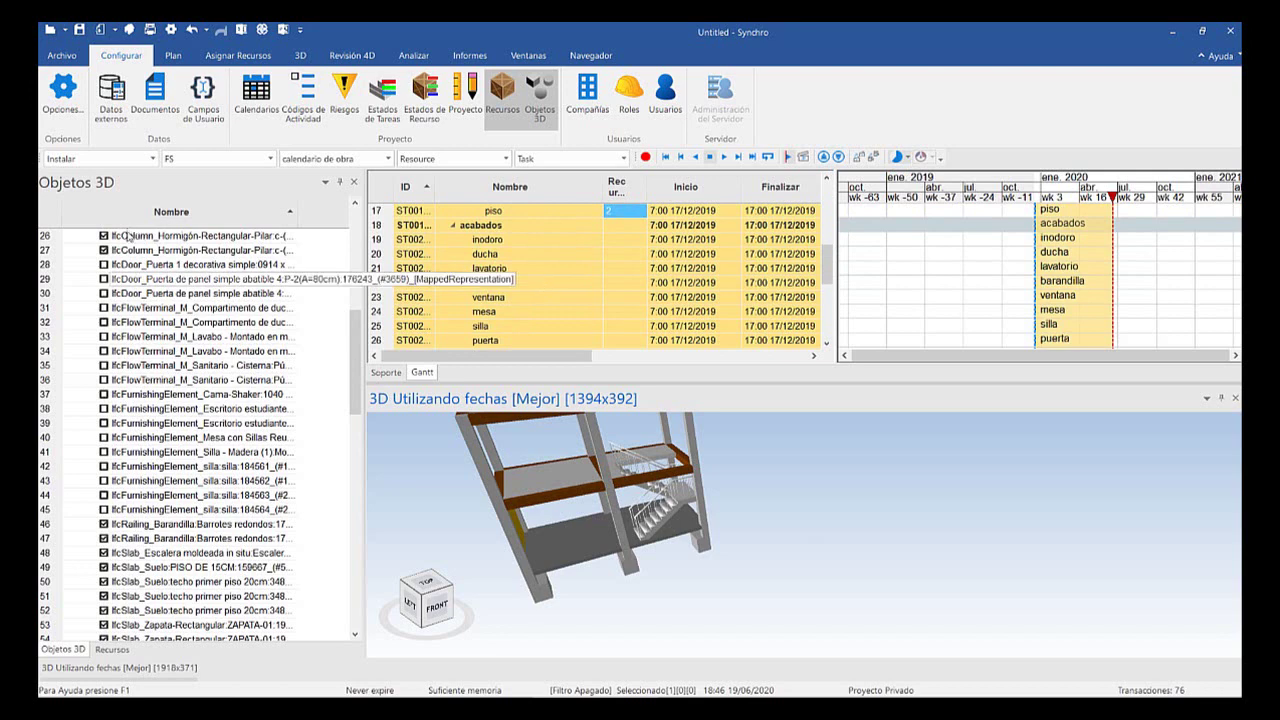
scroll(123, 400, "up", 1)
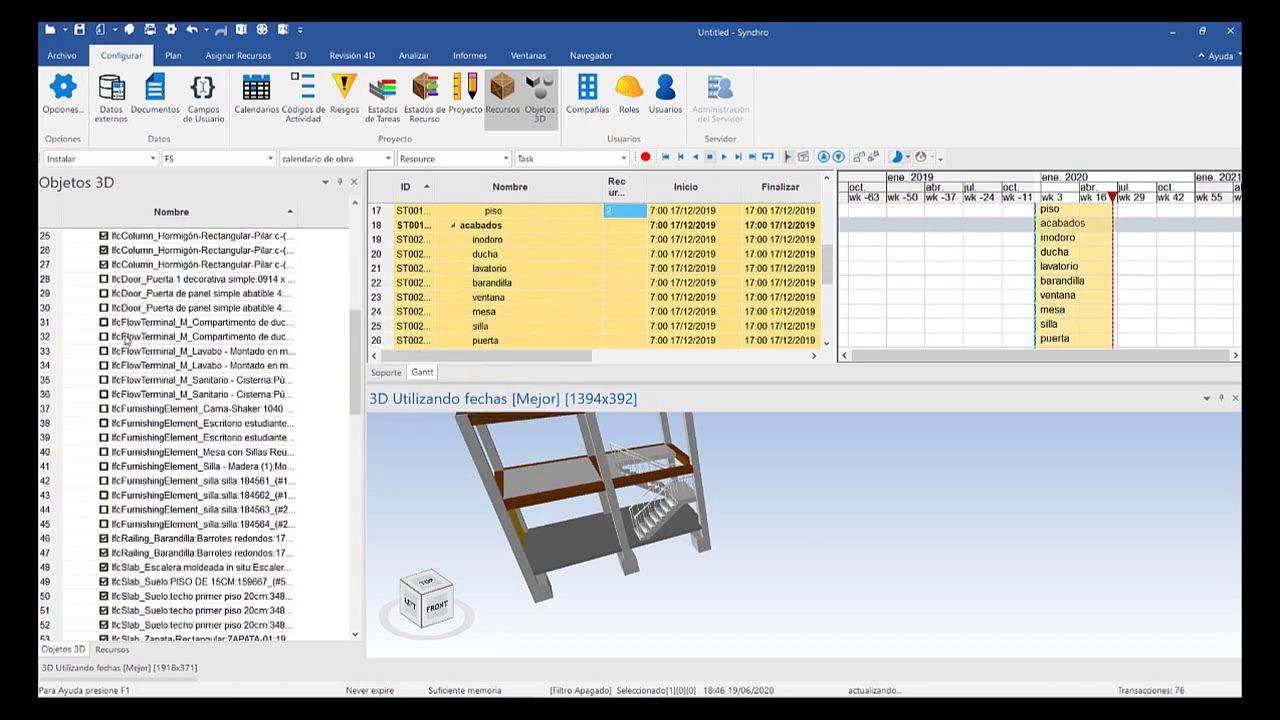
Show the three IfcDoor objects in rows 28 to 30, select them and assign them to the puerta task under acabados
left_click(104, 279)
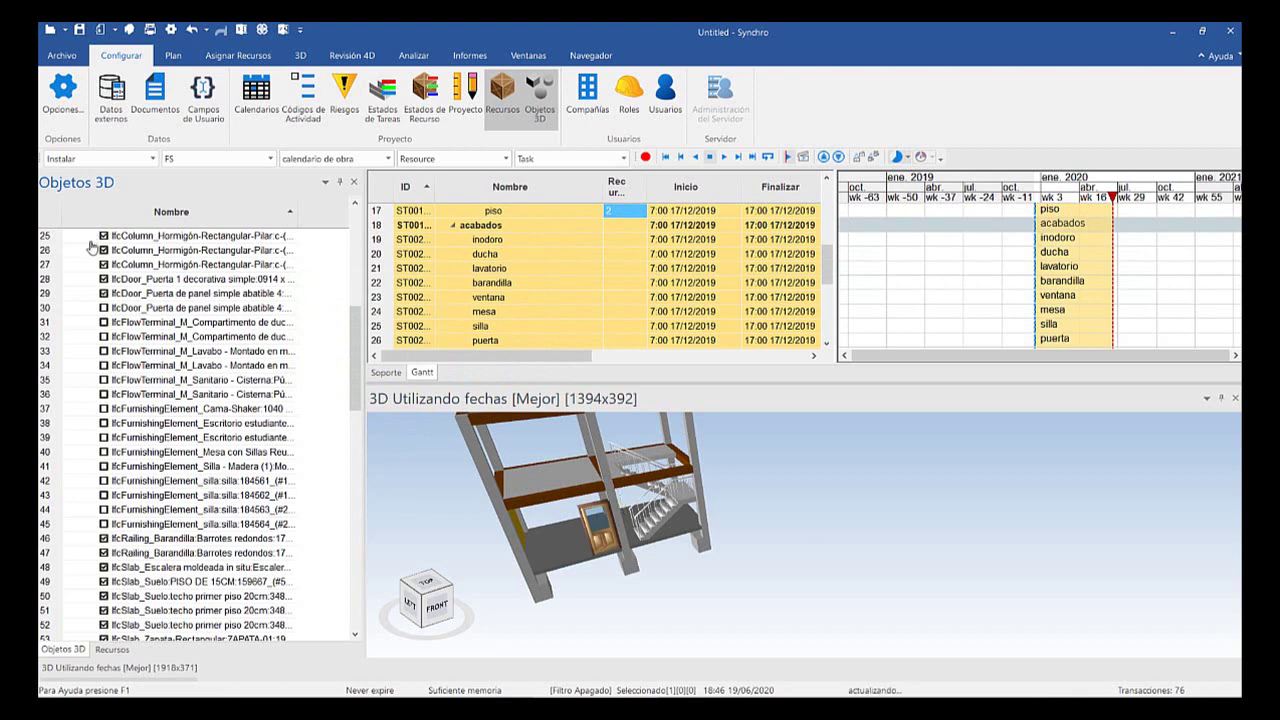
scroll(631, 446, "up", 2)
scroll(605, 426, "down", 3)
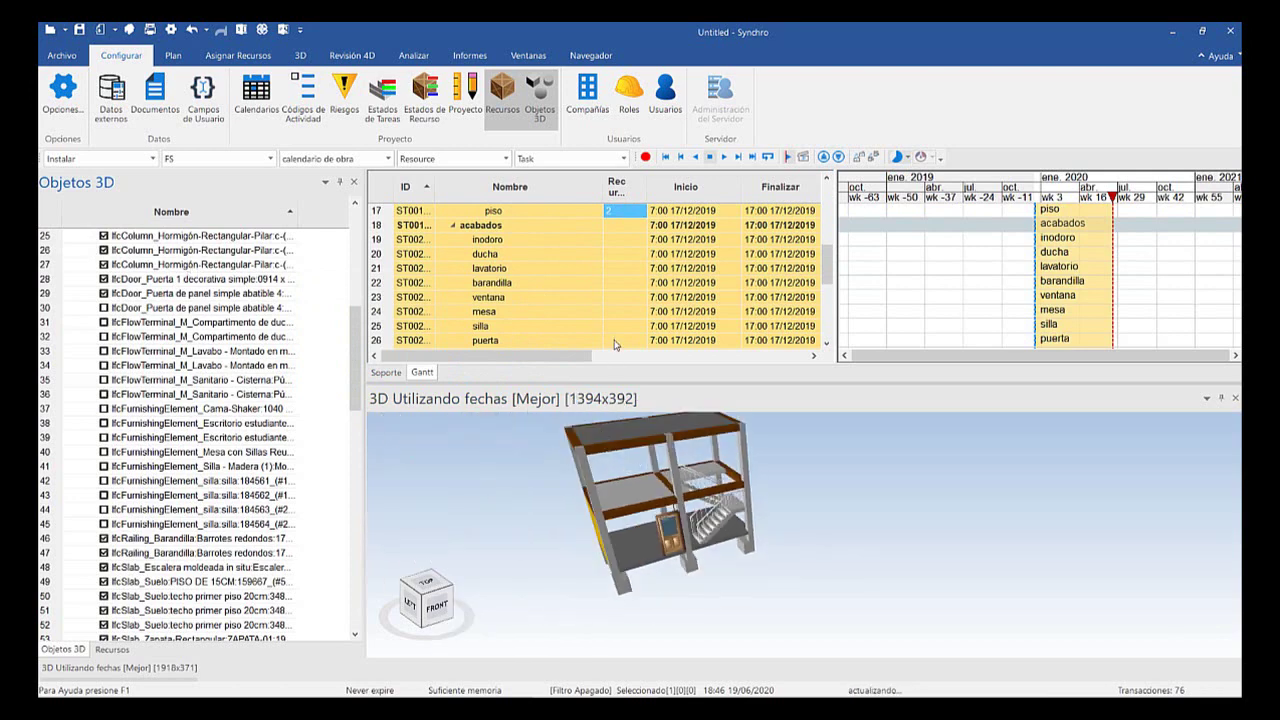
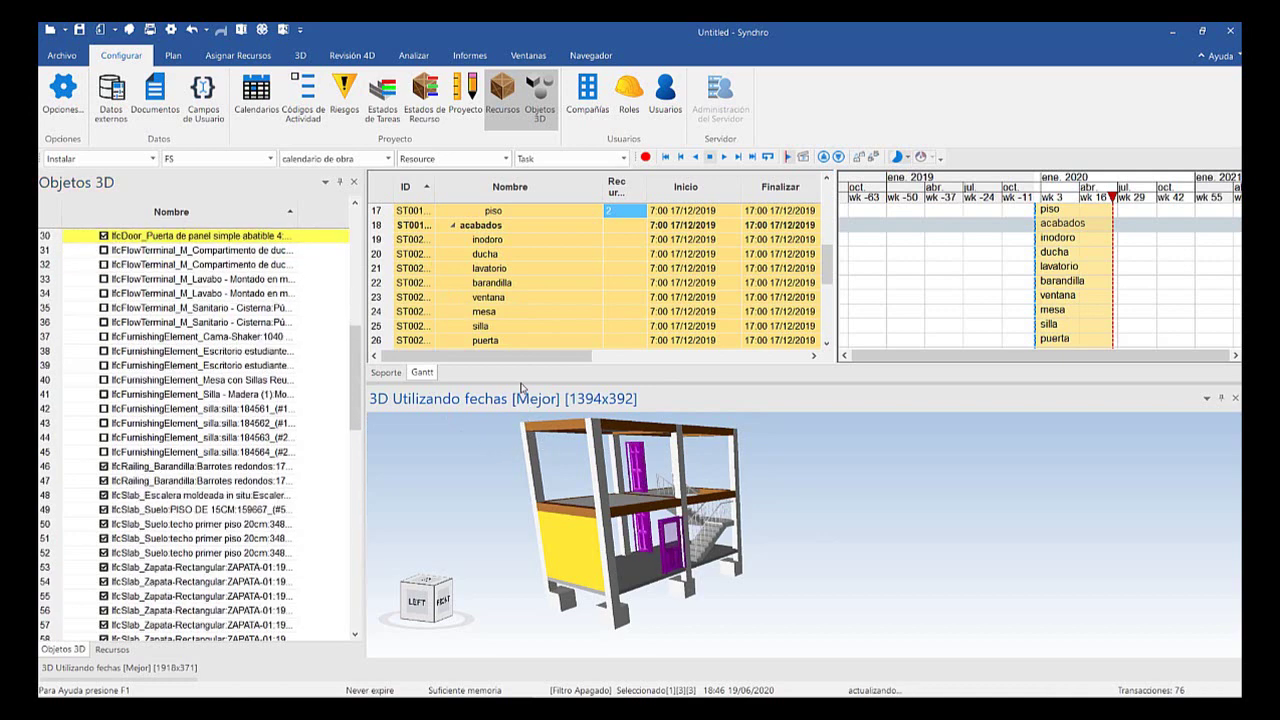
scroll(505, 272, "down", 2)
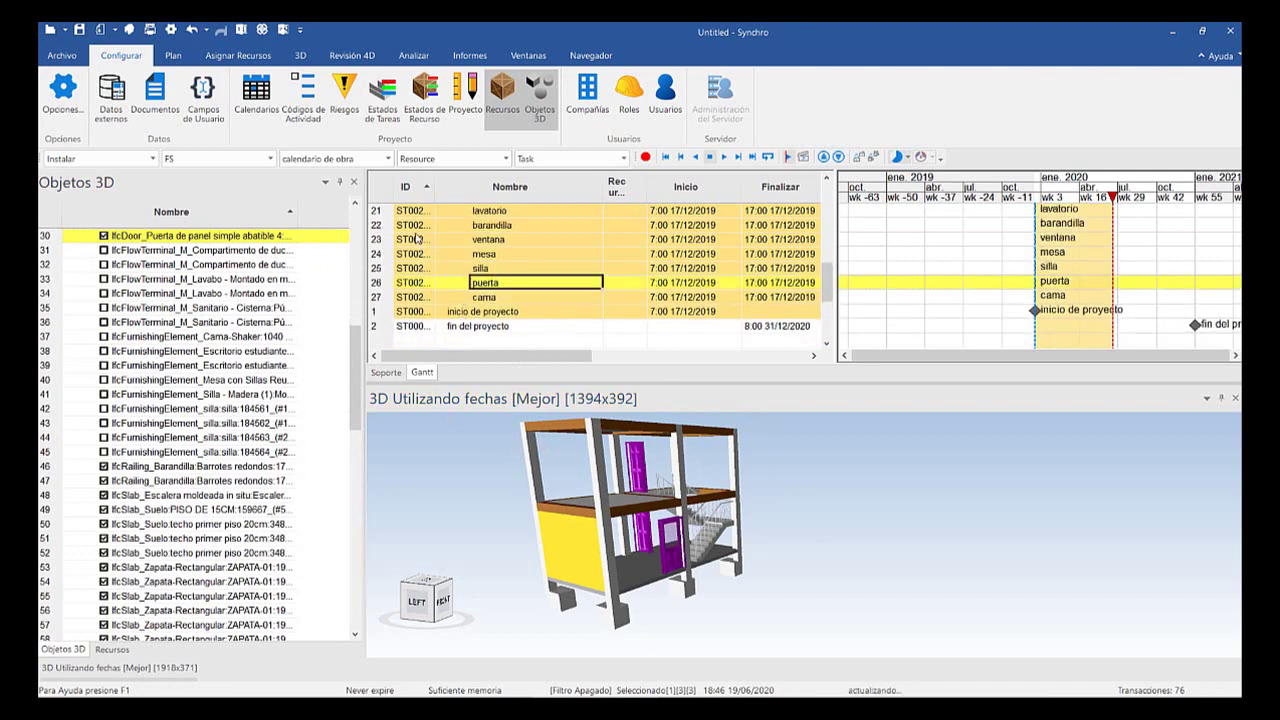
right_click(537, 436)
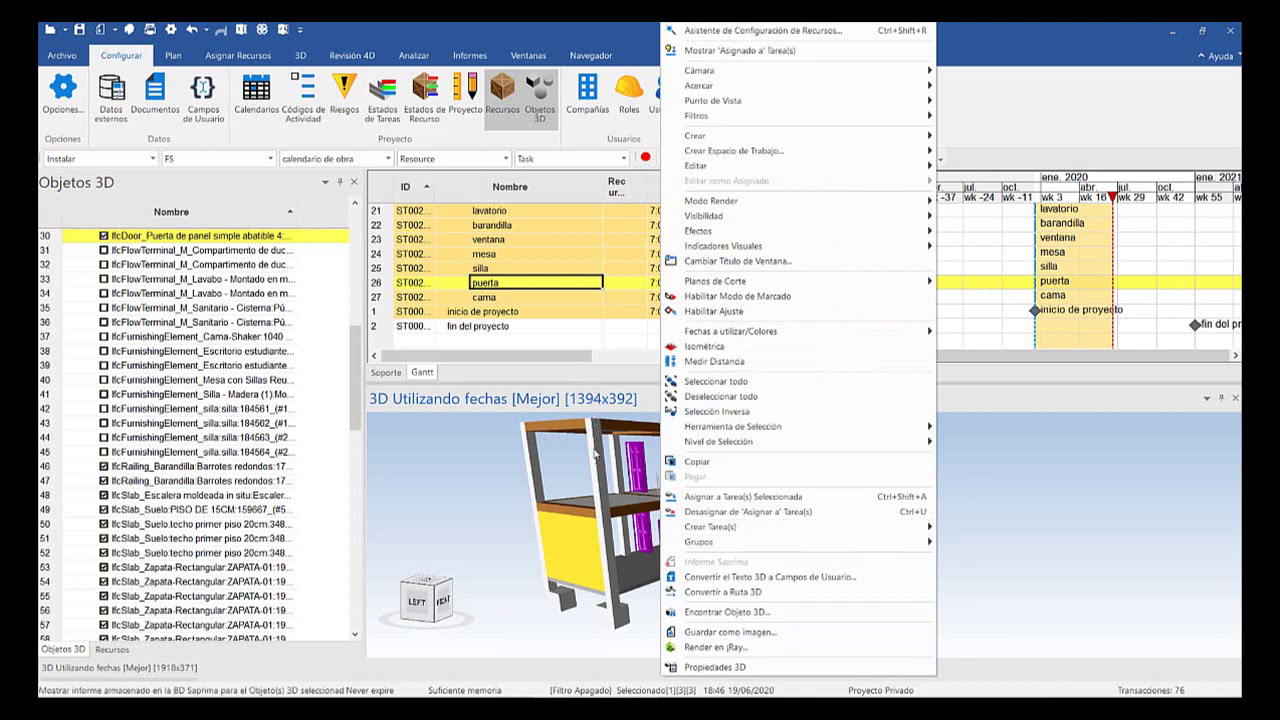
left_click(742, 496)
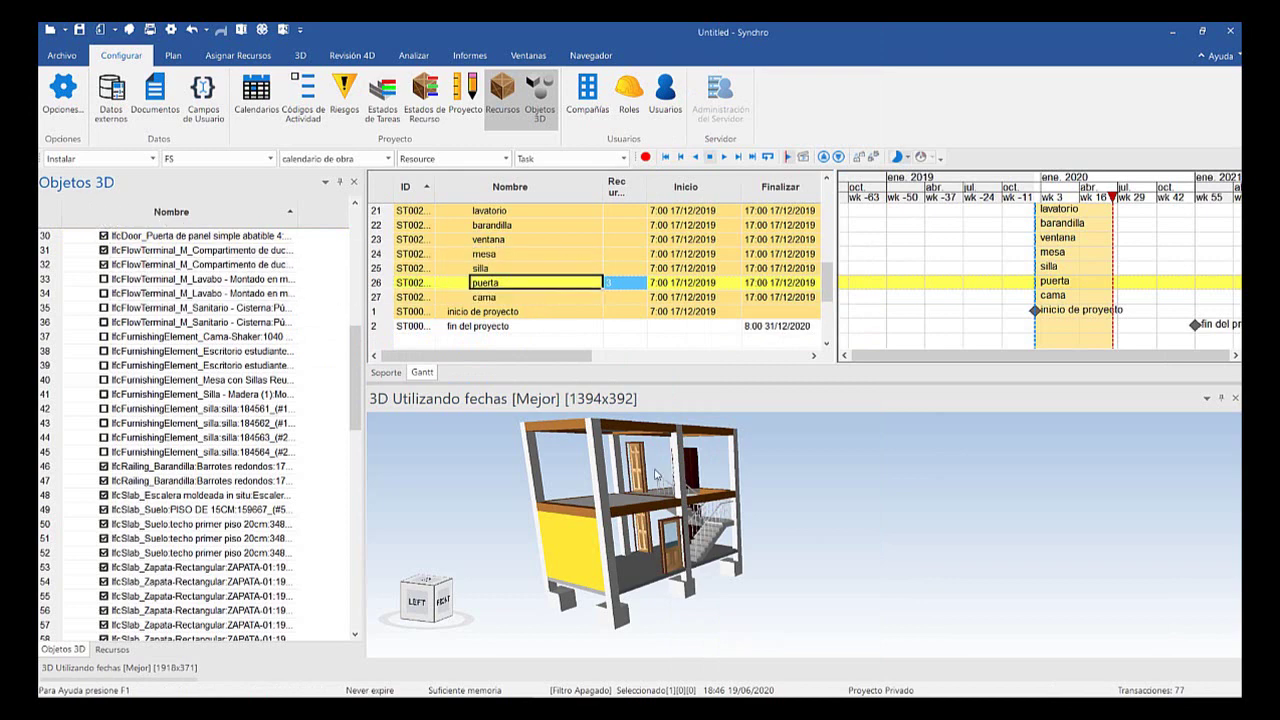
Select both shower enclosures, the Compartimento de ducha objects in rows 31 and 32, and assign them to the ducha task
middle_click_drag(716, 451, 620, 448)
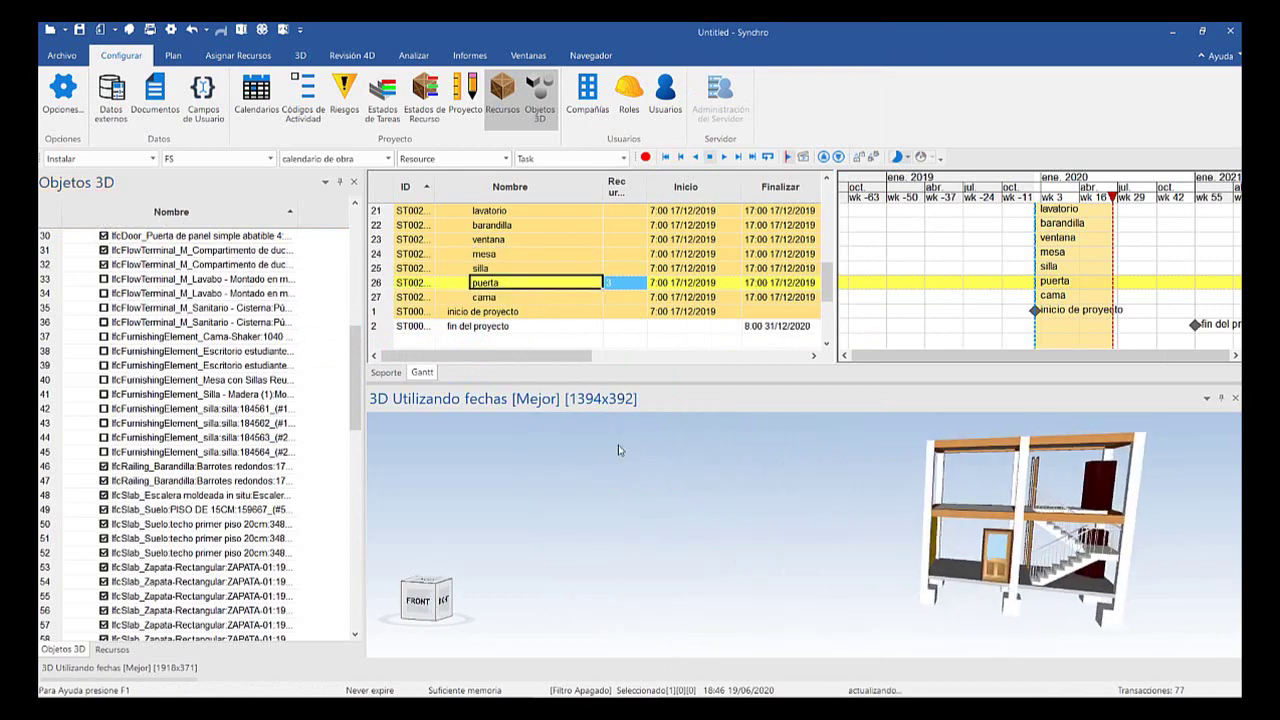
scroll(616, 446, "down", 3)
left_click_drag(614, 446, 726, 414)
scroll(732, 428, "up", 3)
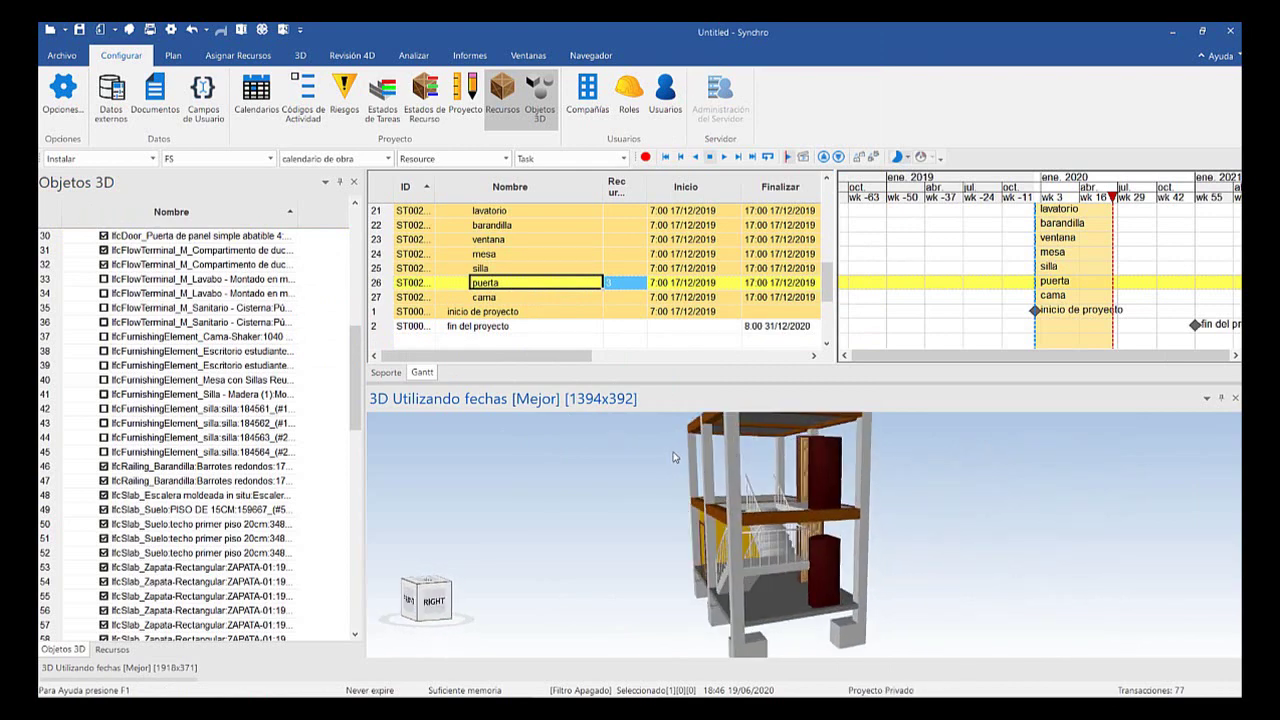
left_click(826, 566)
left_click(824, 472, "ctrl")
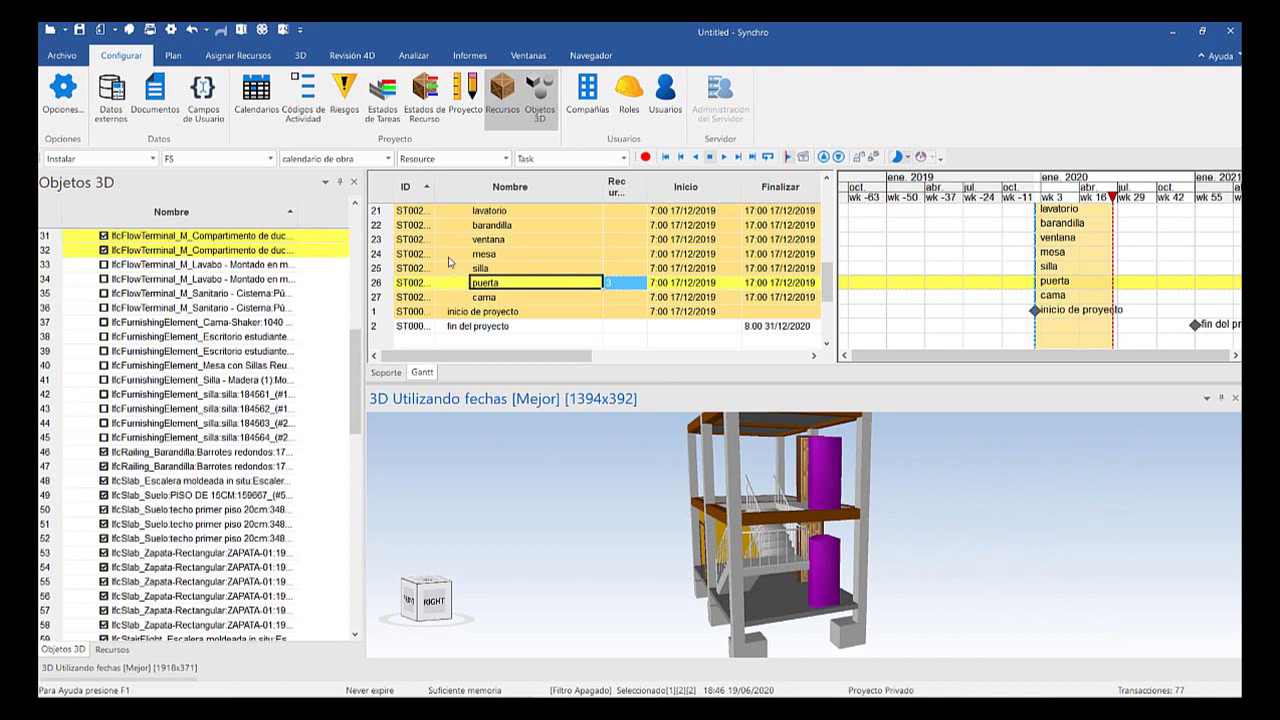
scroll(416, 255, "down", 3)
scroll(416, 255, "up", 5)
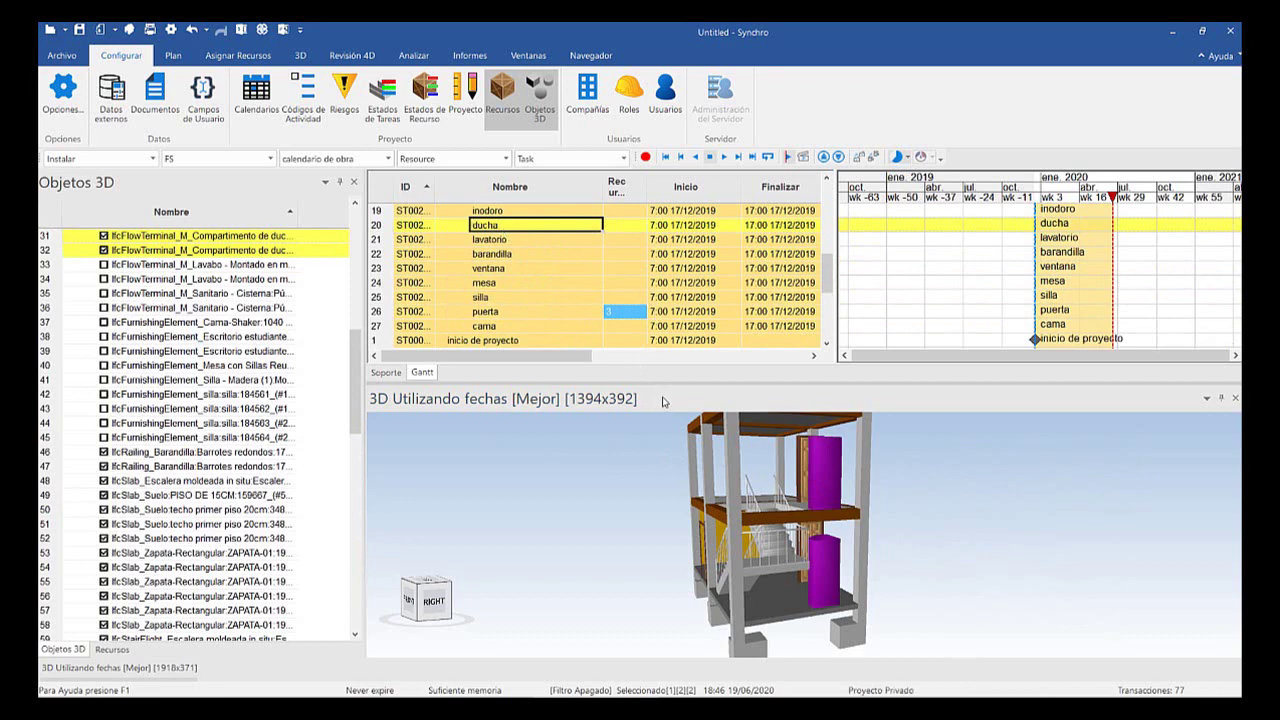
right_click(820, 430)
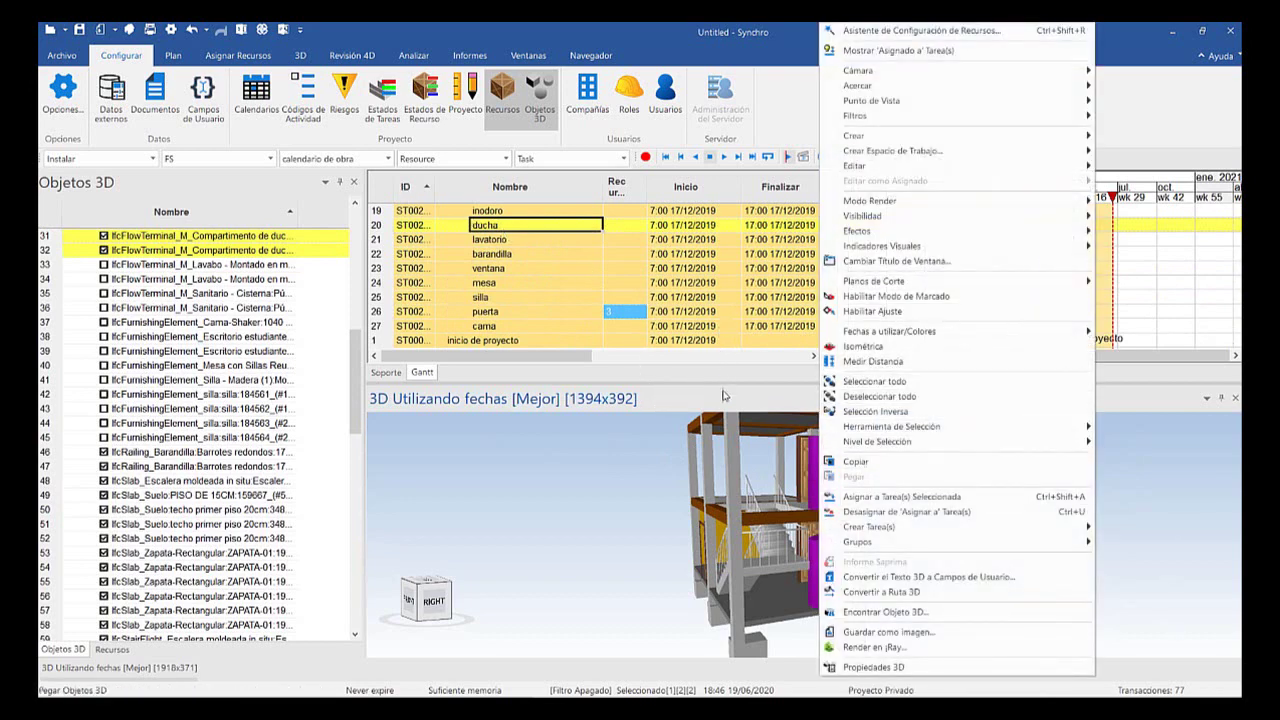
left_click(893, 496)
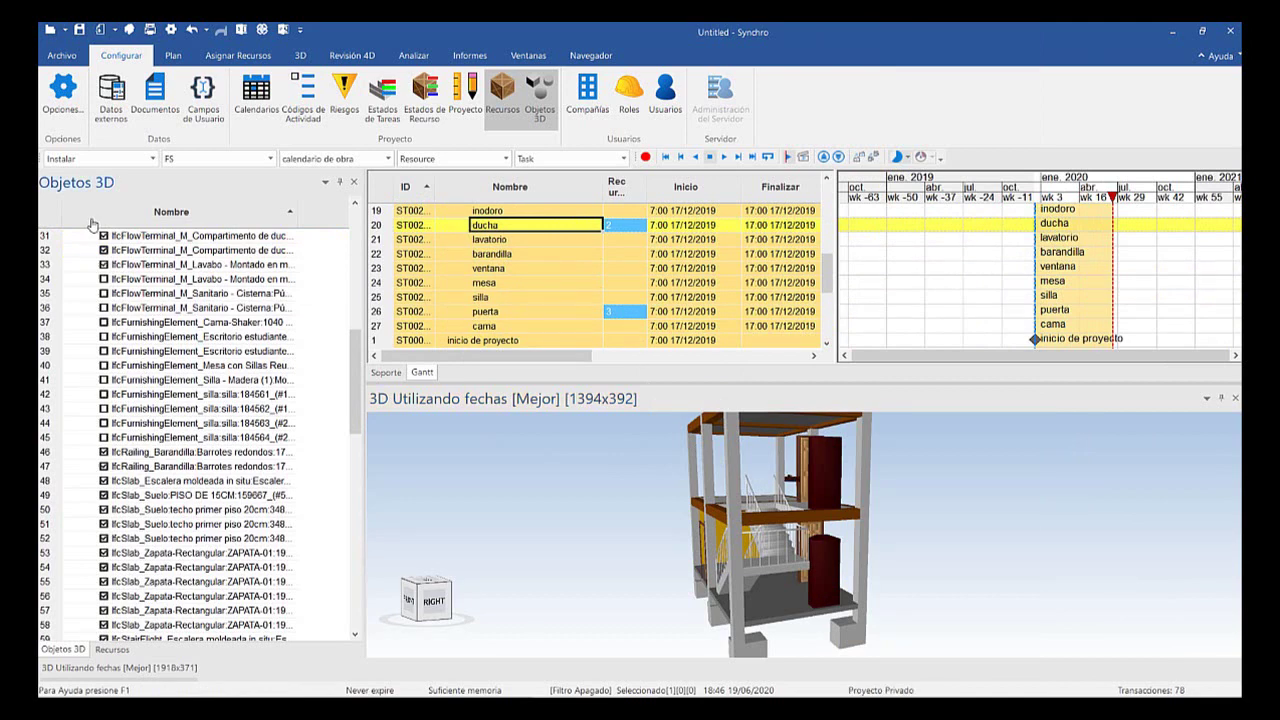
Show and select the two Lavabo washbasins in rows 33 and 34, and assign them to the lavatorio task
scroll(686, 405, "up", 5)
scroll(622, 410, "down", 2)
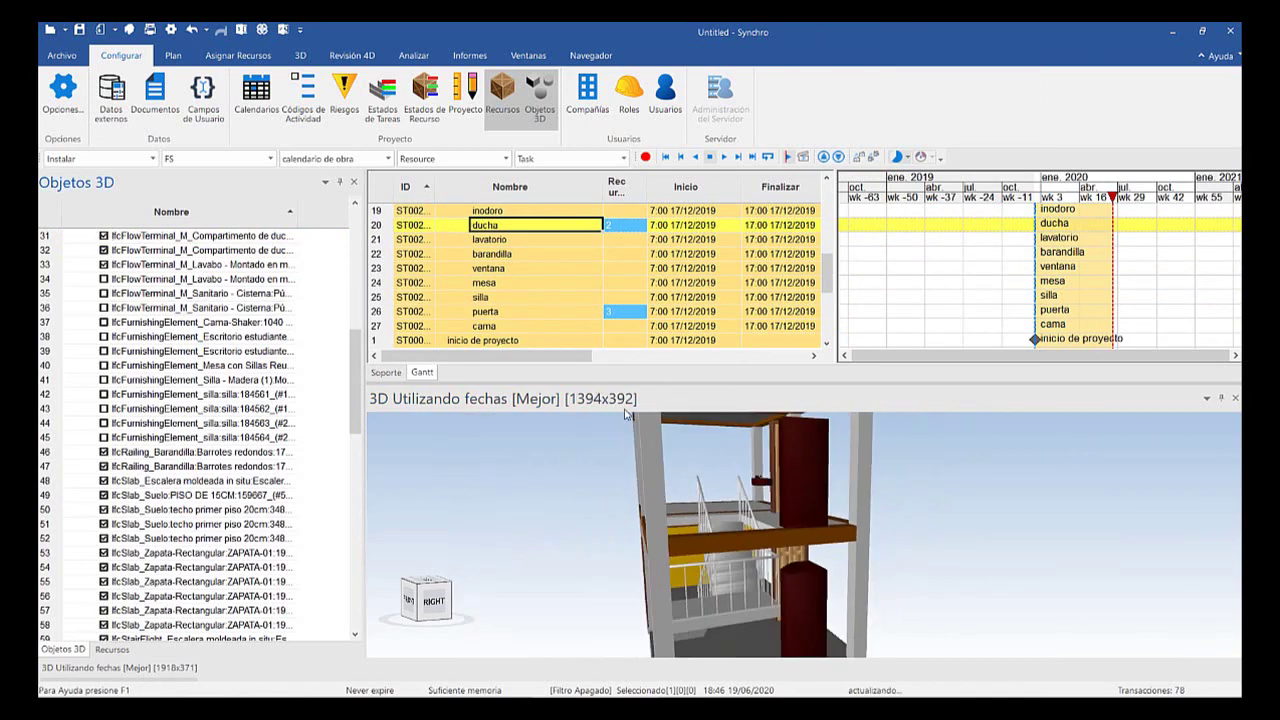
middle_click_drag(624, 410, 655, 480)
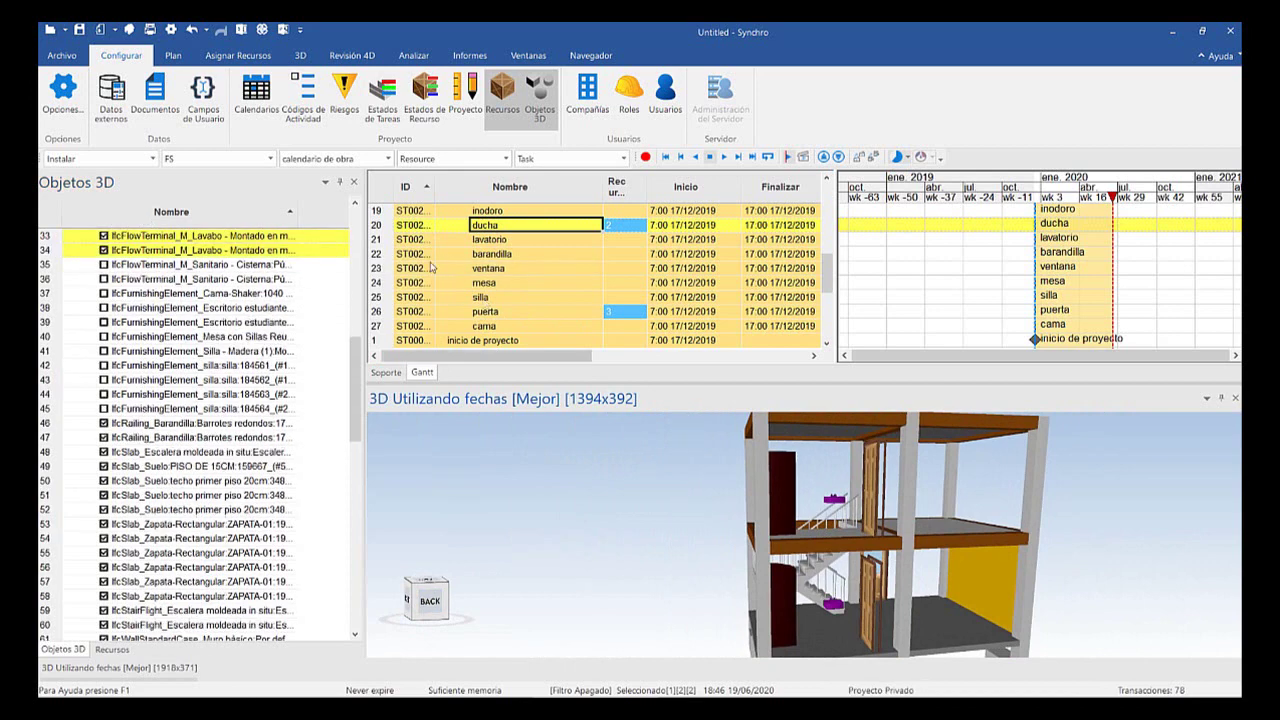
key("Down")
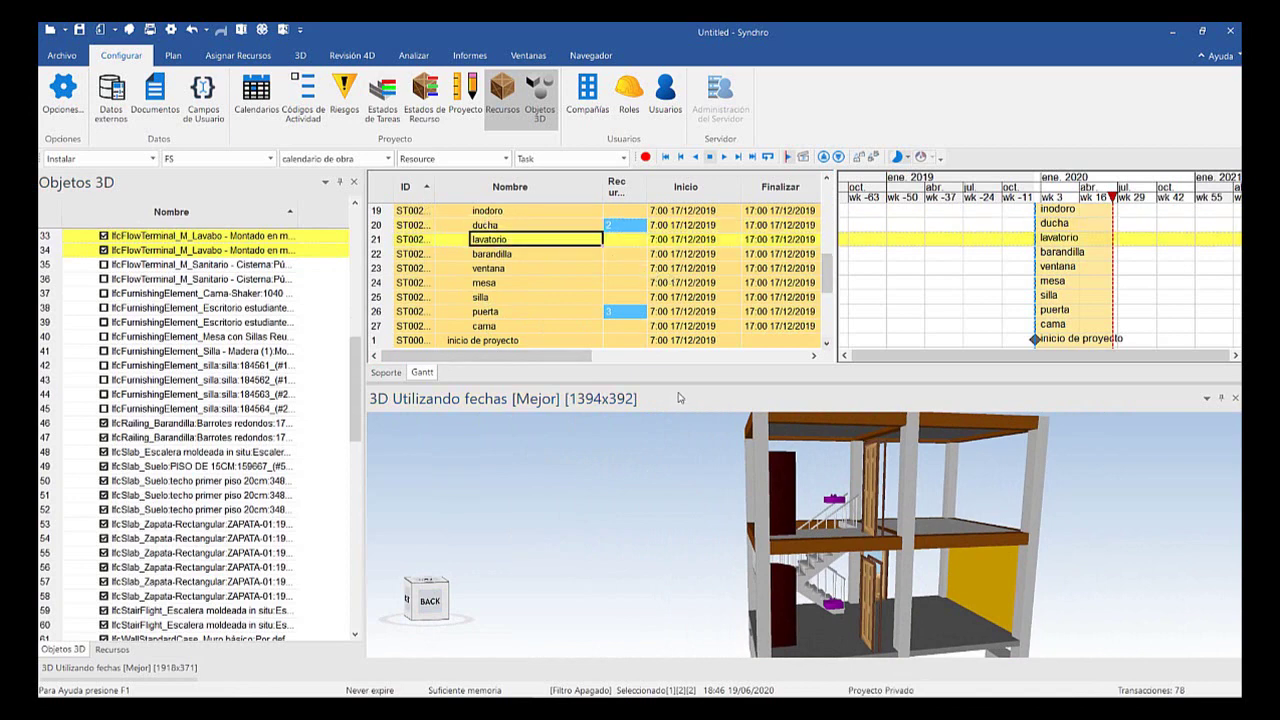
right_click(836, 500)
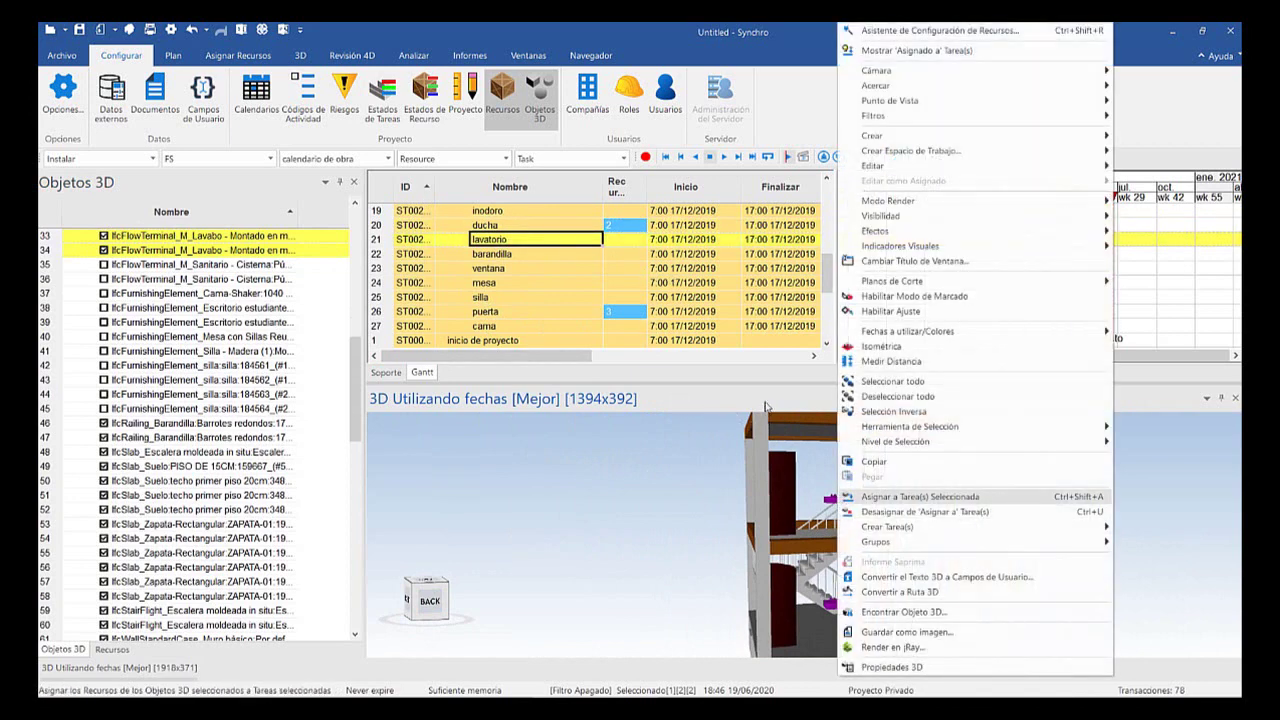
key("Return")
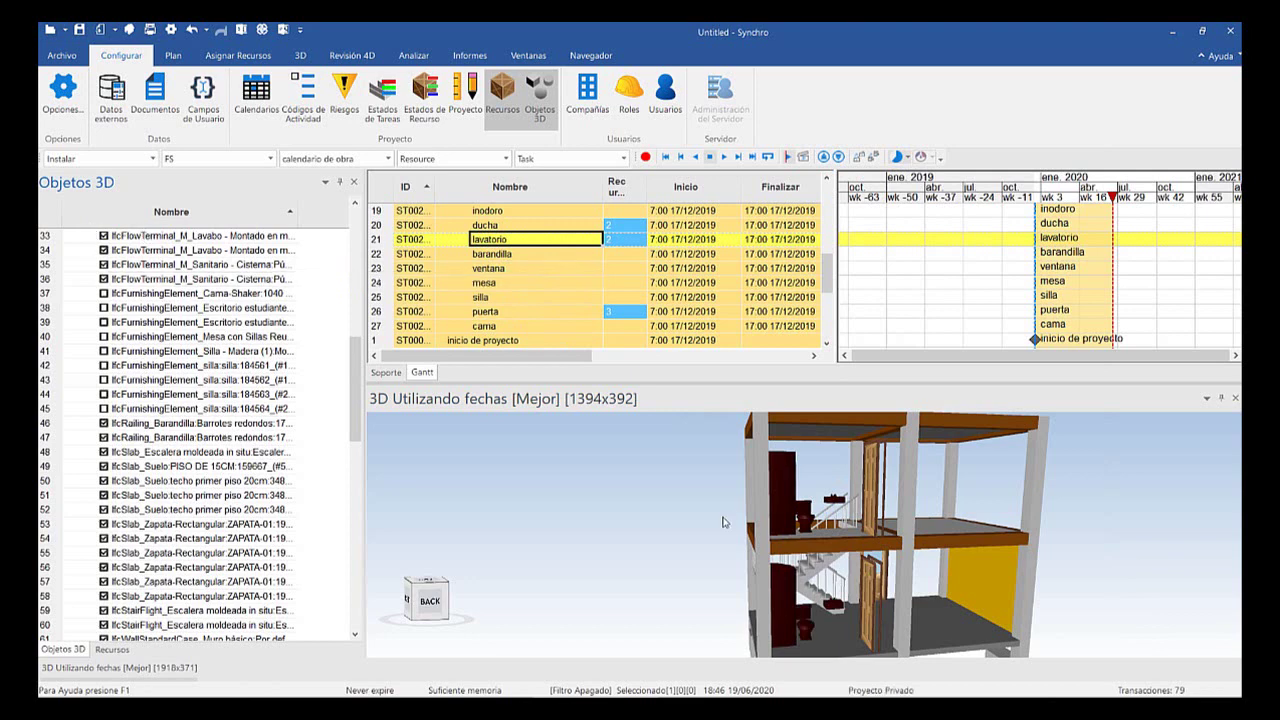
Select both toilets, the Sanitario objects in rows 35 and 36, and assign them to the inodoro task
left_click(652, 506)
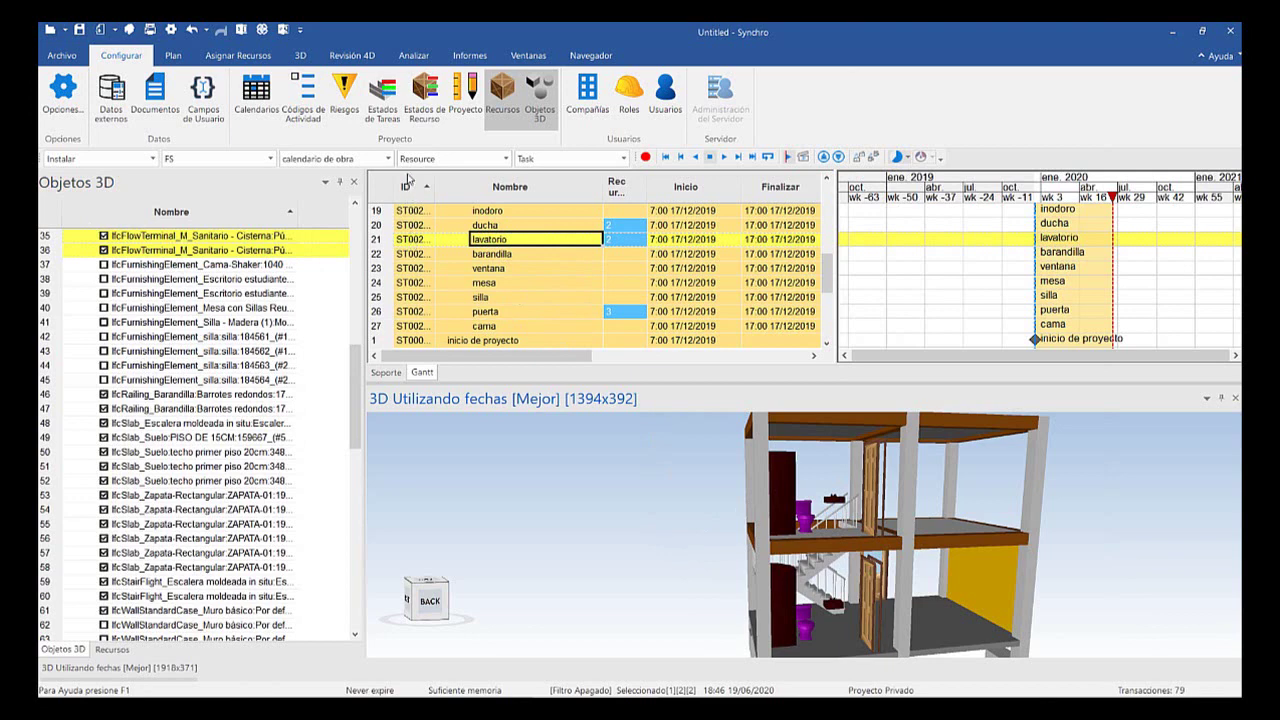
key("Up")
key("Up")
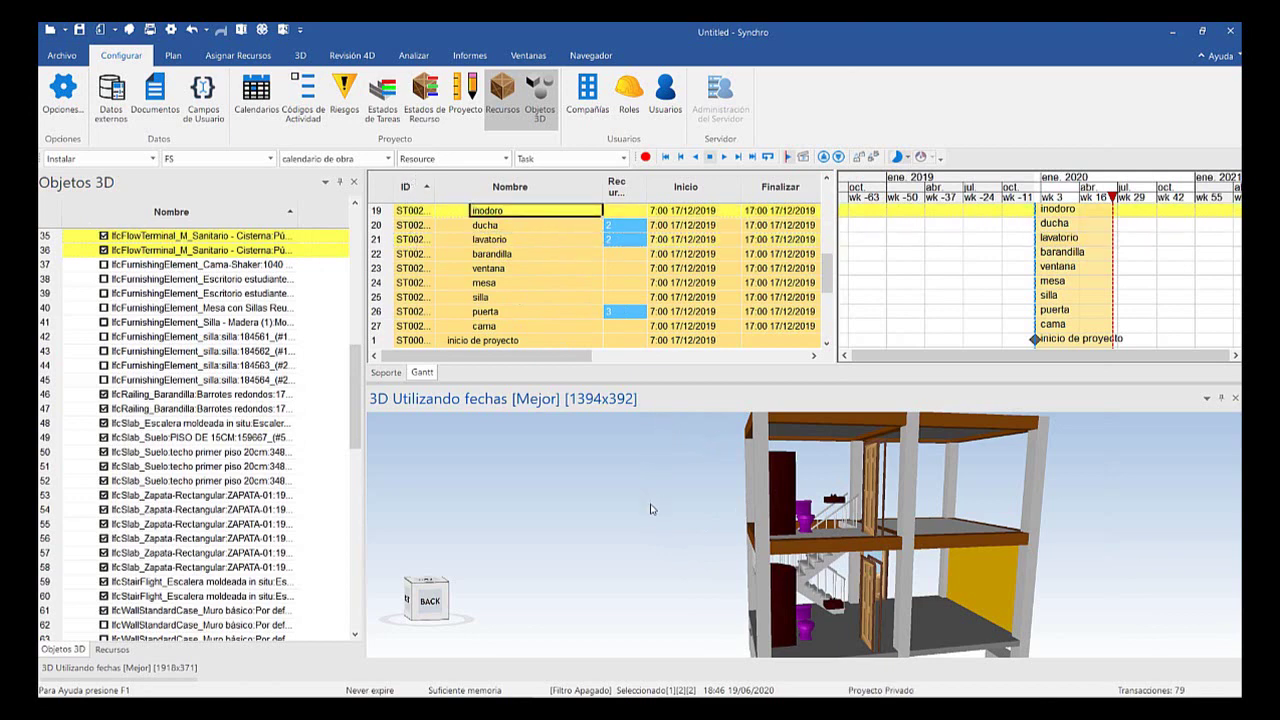
right_click(651, 509)
left_click(703, 408)
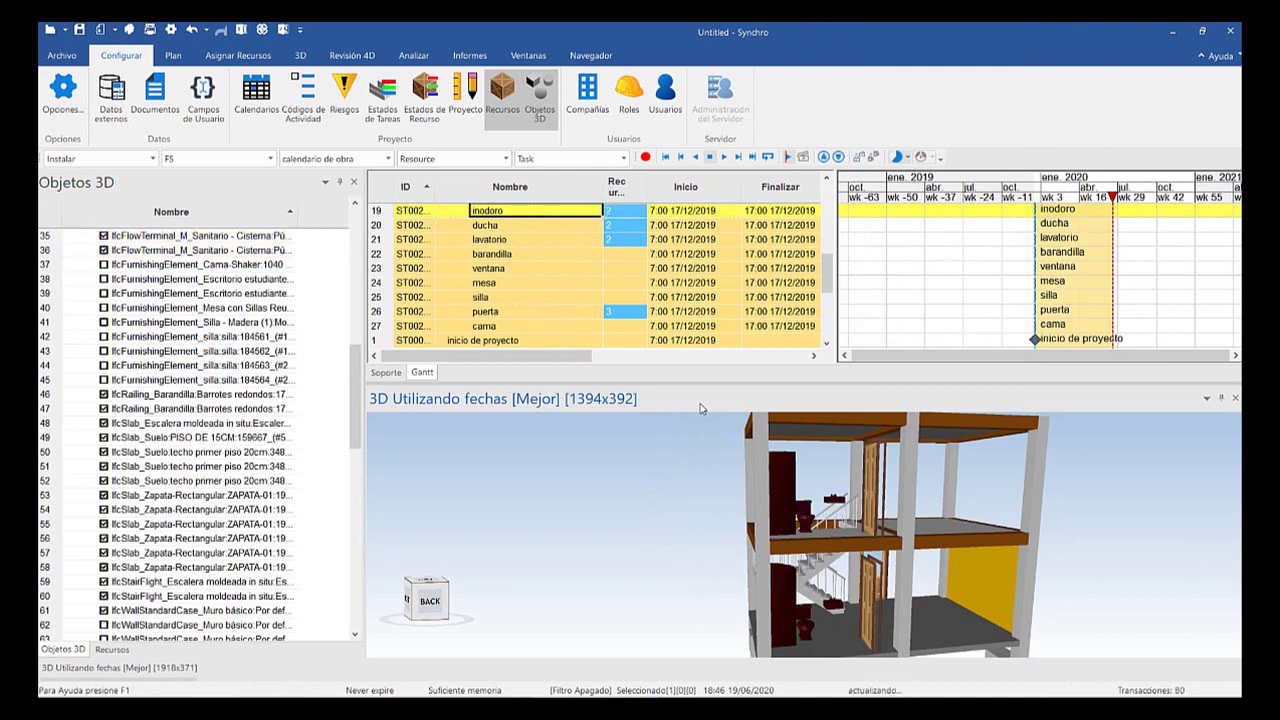
Show the Cama-Shaker bed in row 37 and assign it to the cama task under acabados
scroll(457, 247, "down", 3)
scroll(457, 251, "up", 4)
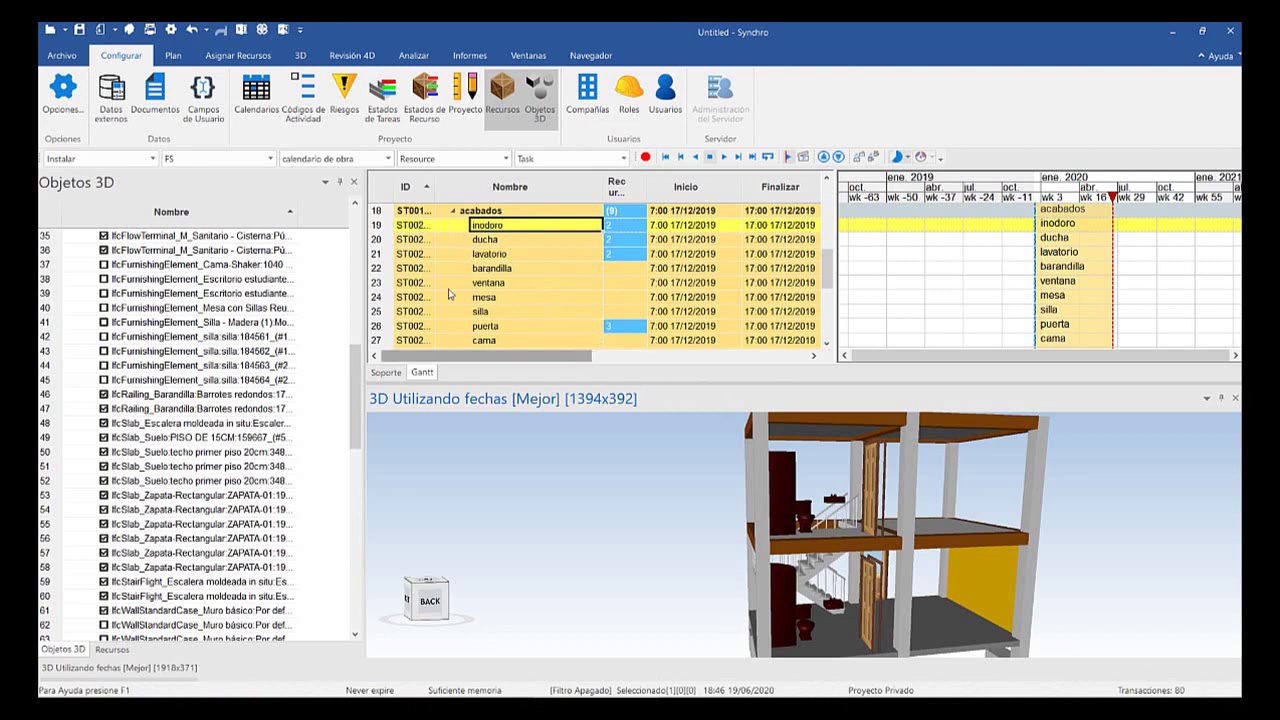
left_click(103, 264)
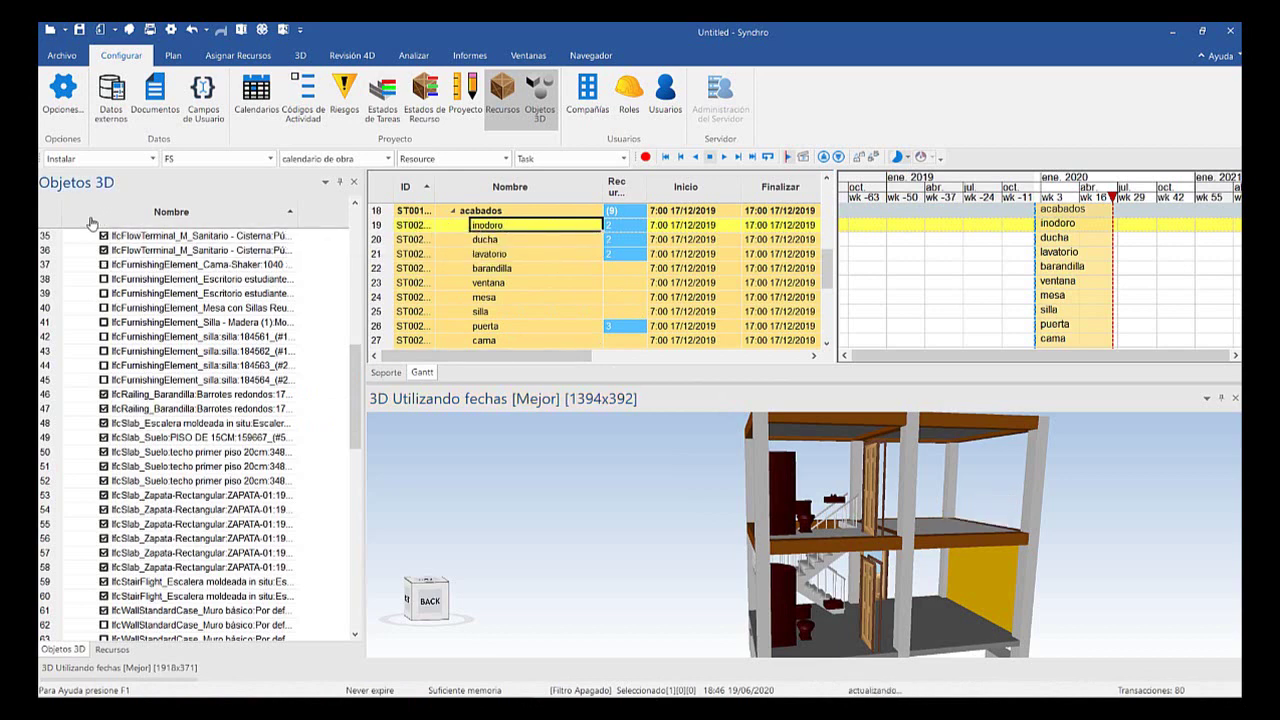
left_click(101, 235)
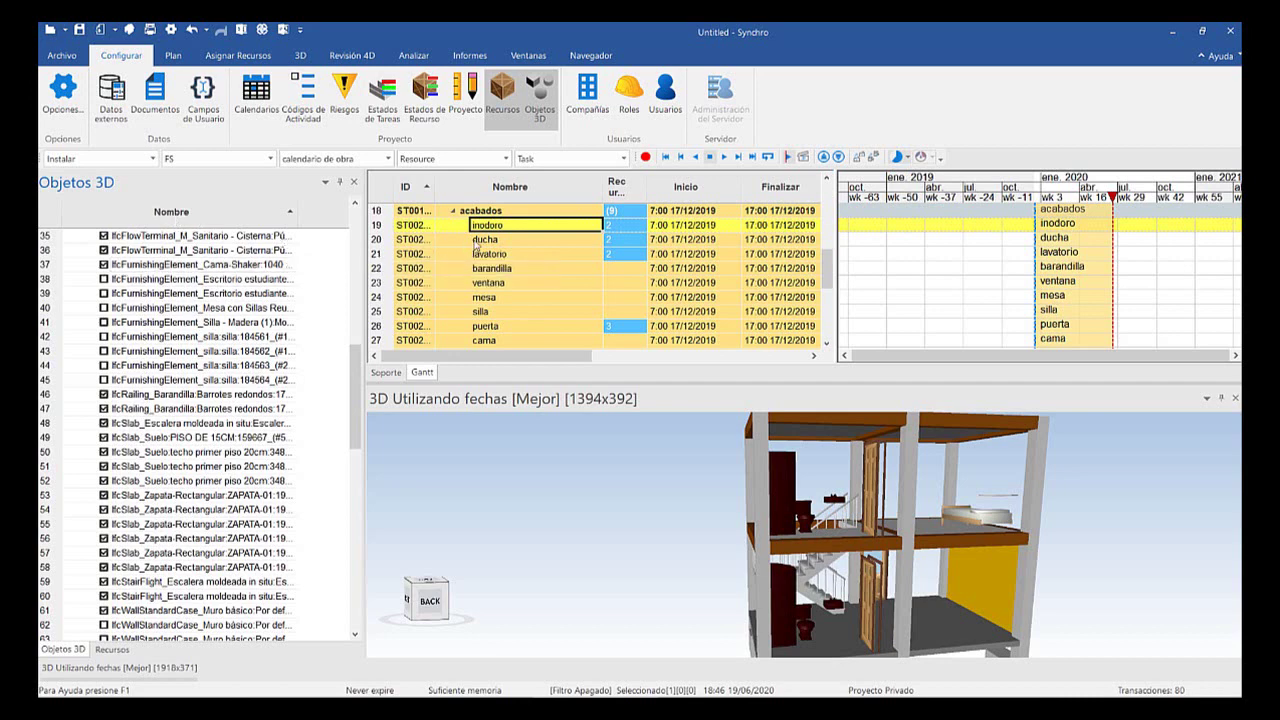
left_click(625, 340)
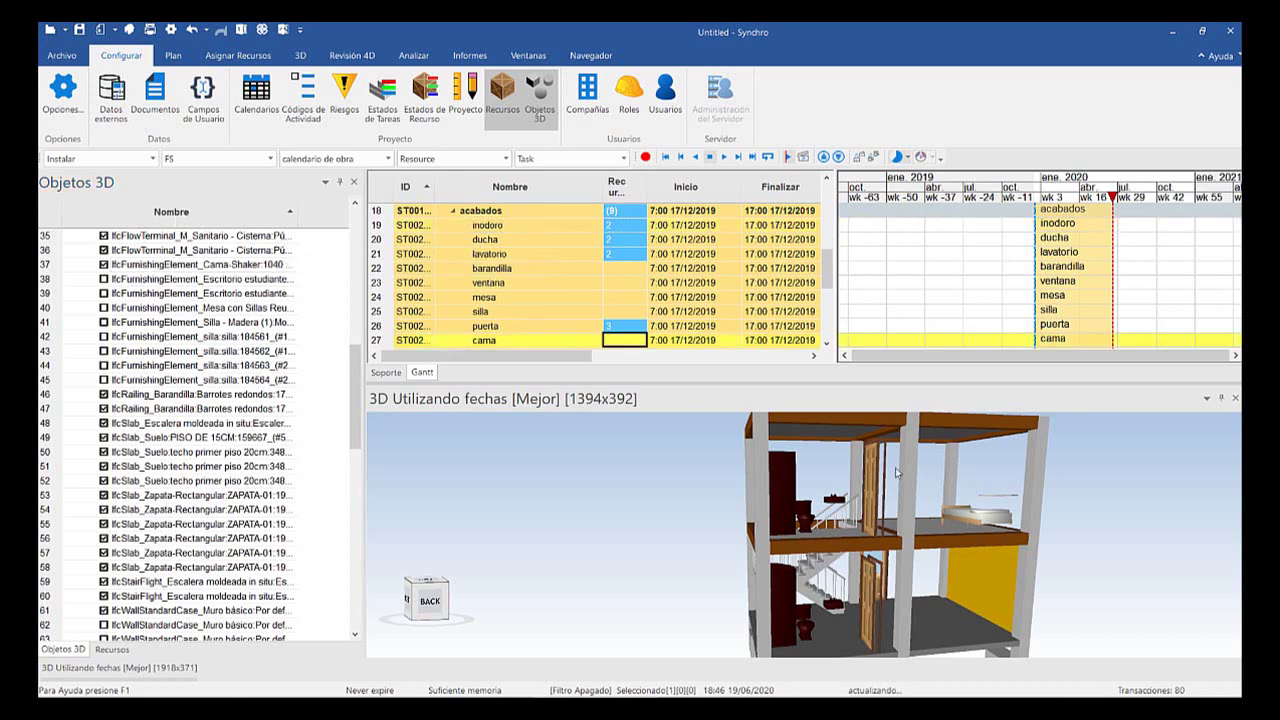
right_click(803, 419)
key("Return")
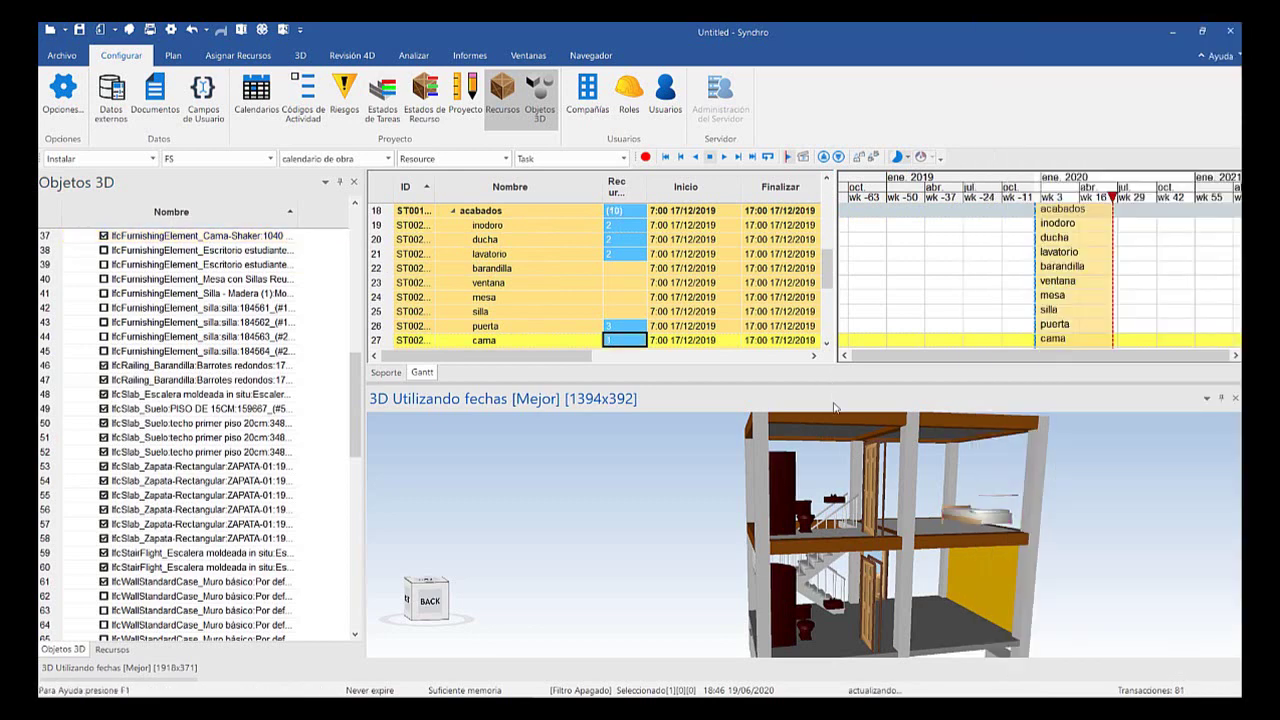
Show the two Escritorio estudiante desks and the Mesa con Sillas table in rows 38 to 40, and select all three
scroll(482, 250, "down", 2)
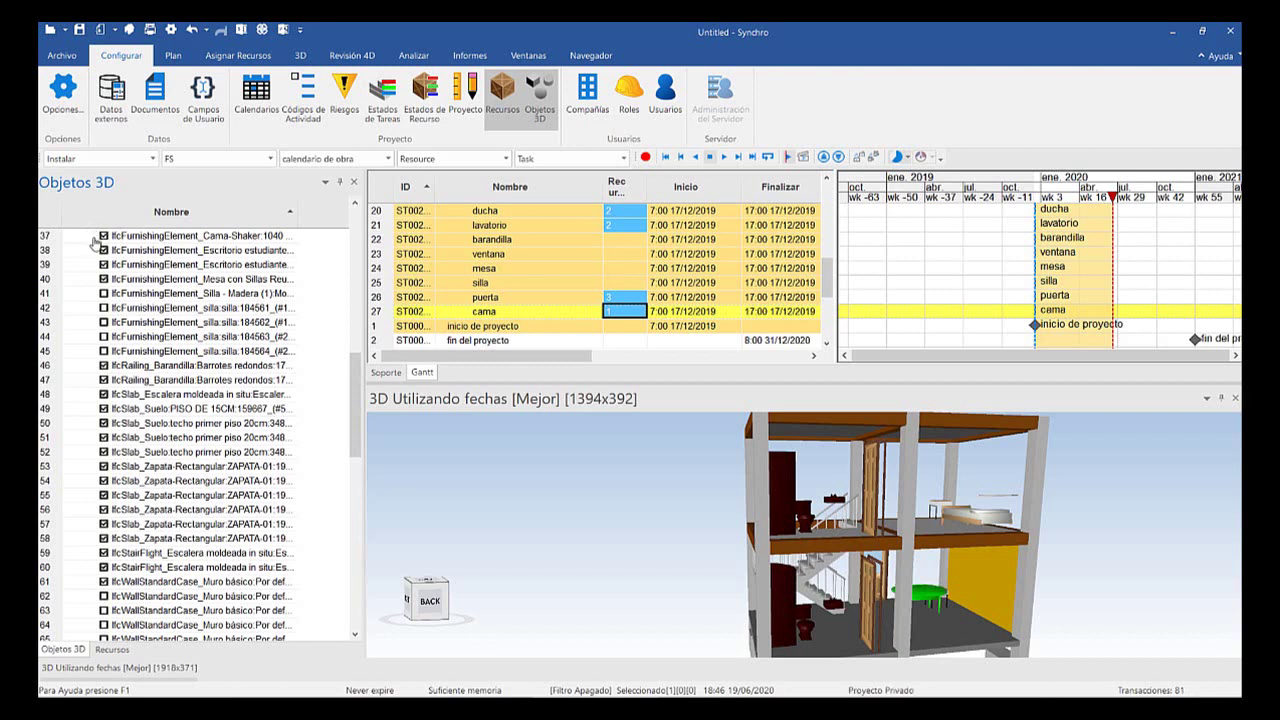
left_click(104, 293)
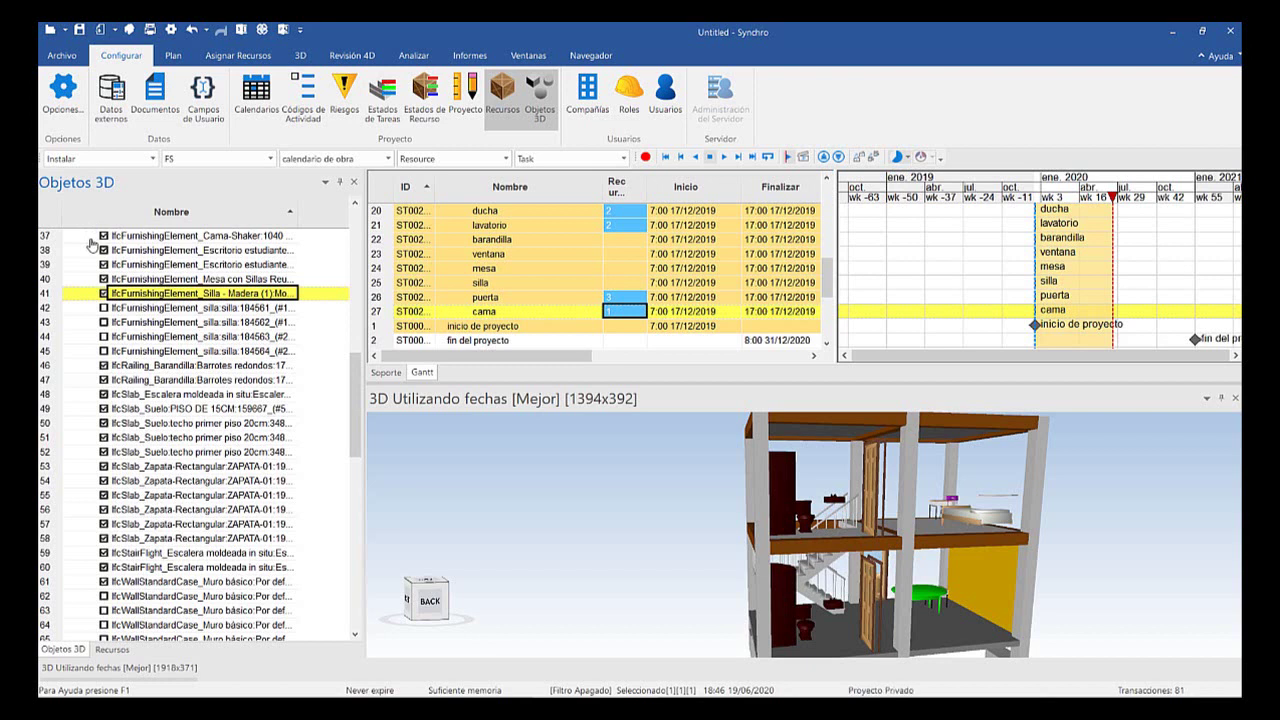
left_click(91, 247)
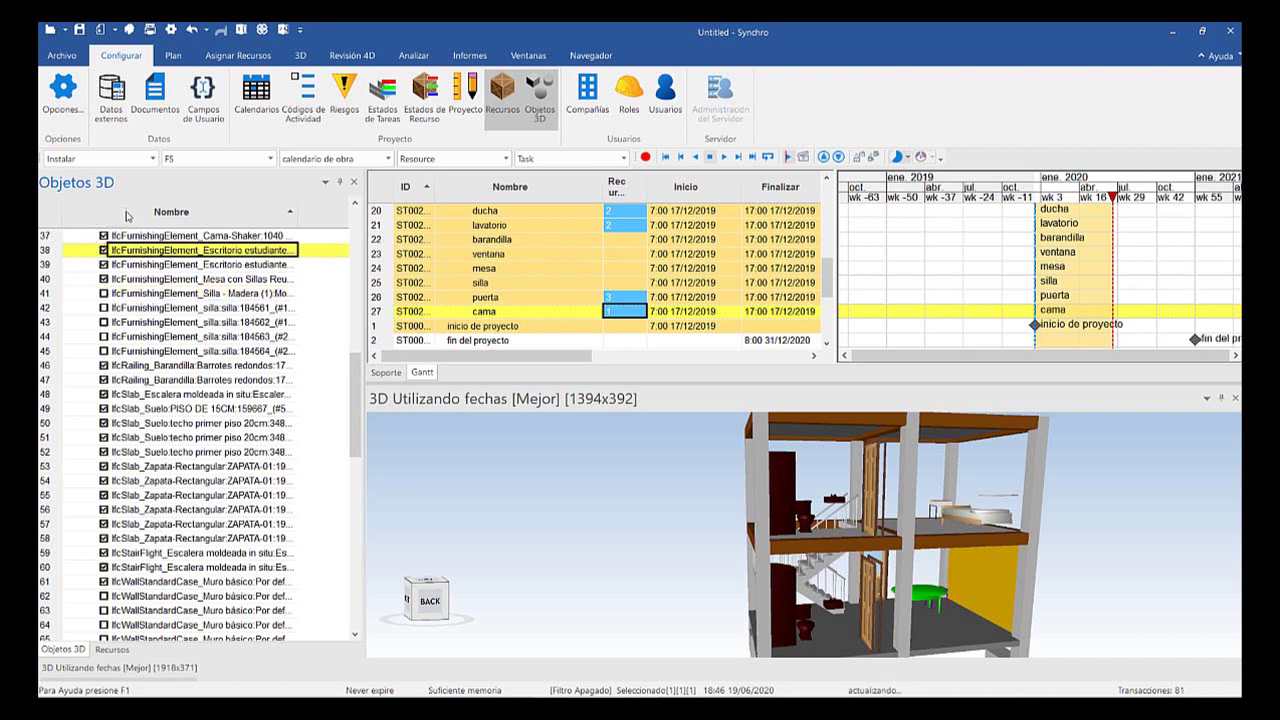
key("shift+Down")
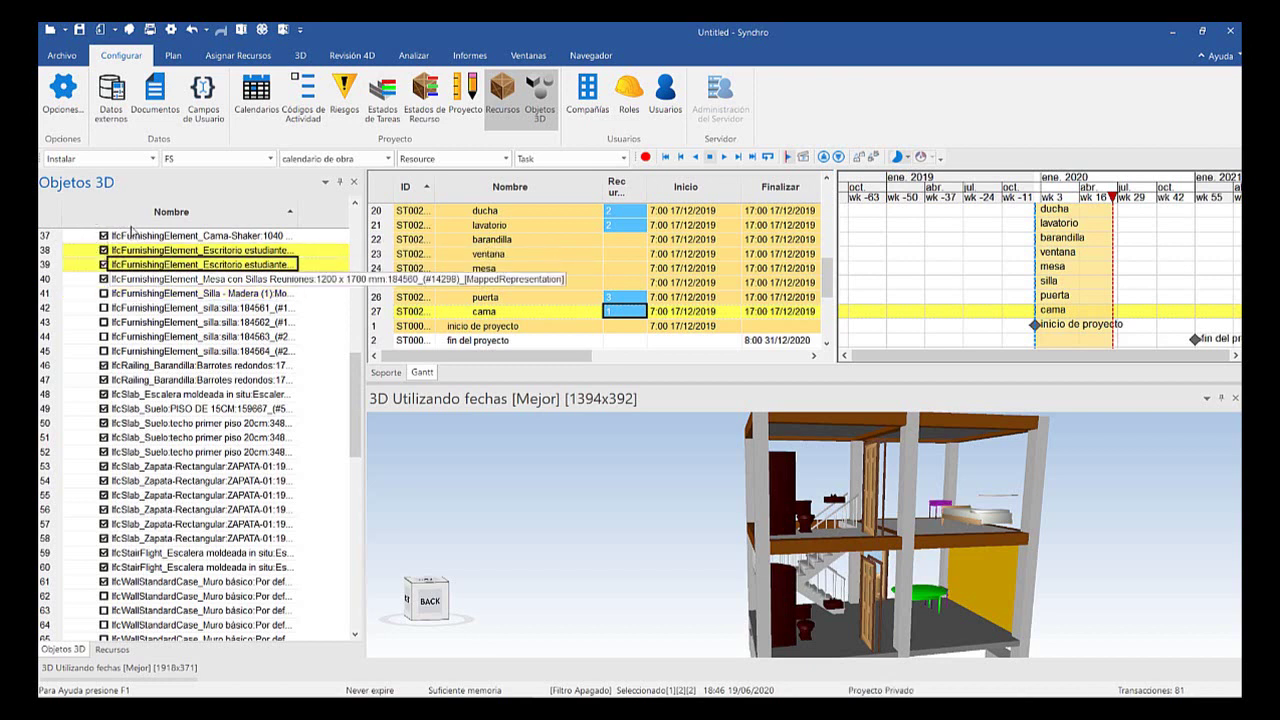
key("shift+Down")
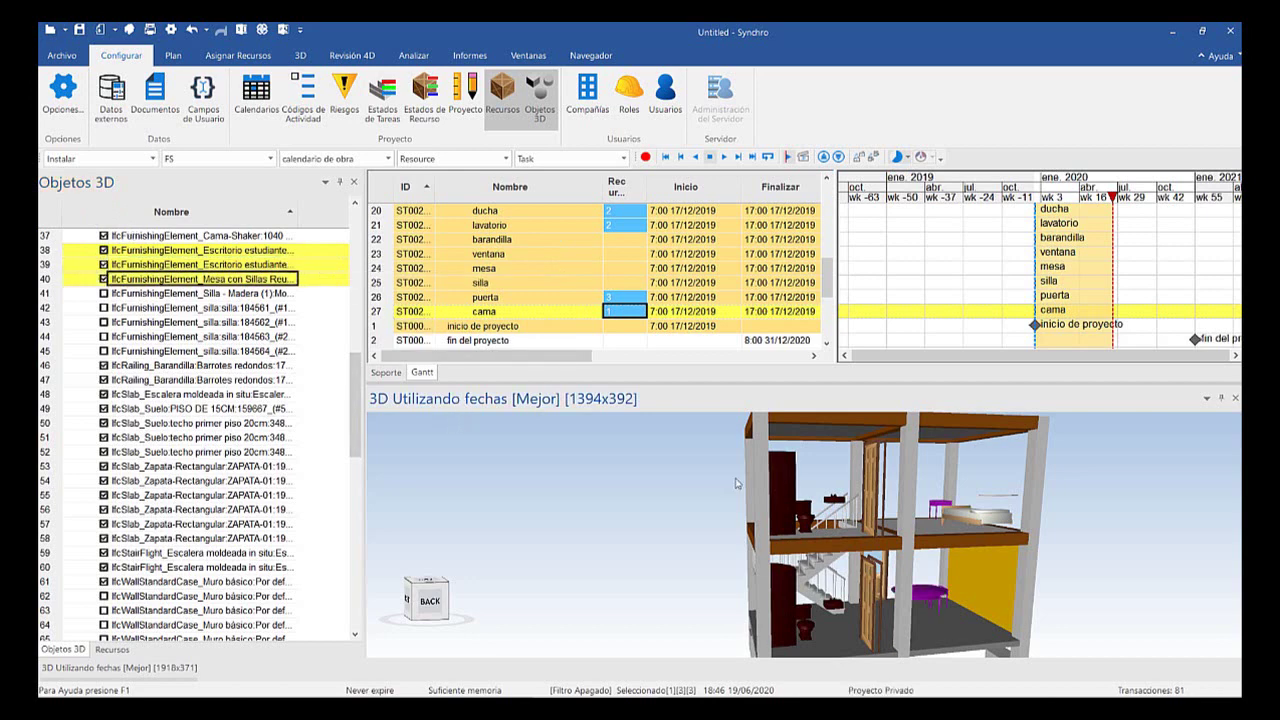
Examine the meeting table and the surrounding furniture in the 3D view, matching them to their objects in the list
left_click(783, 478)
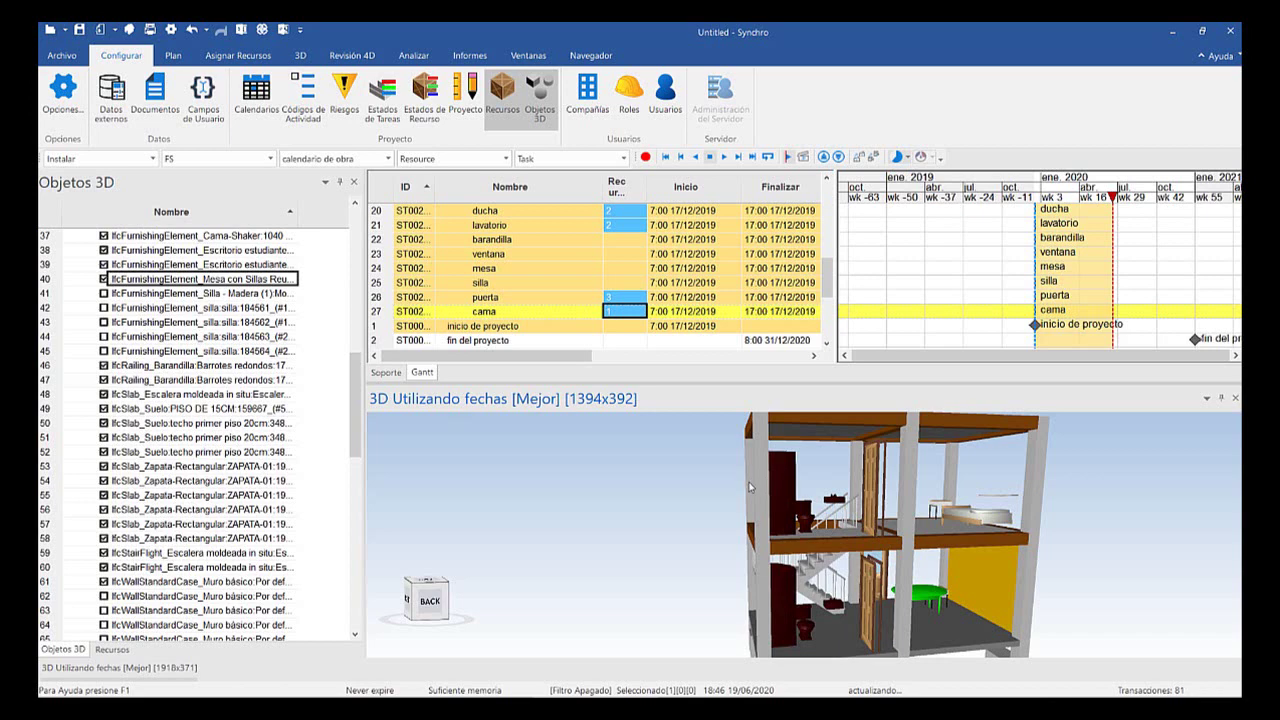
left_click(760, 408, "ctrl")
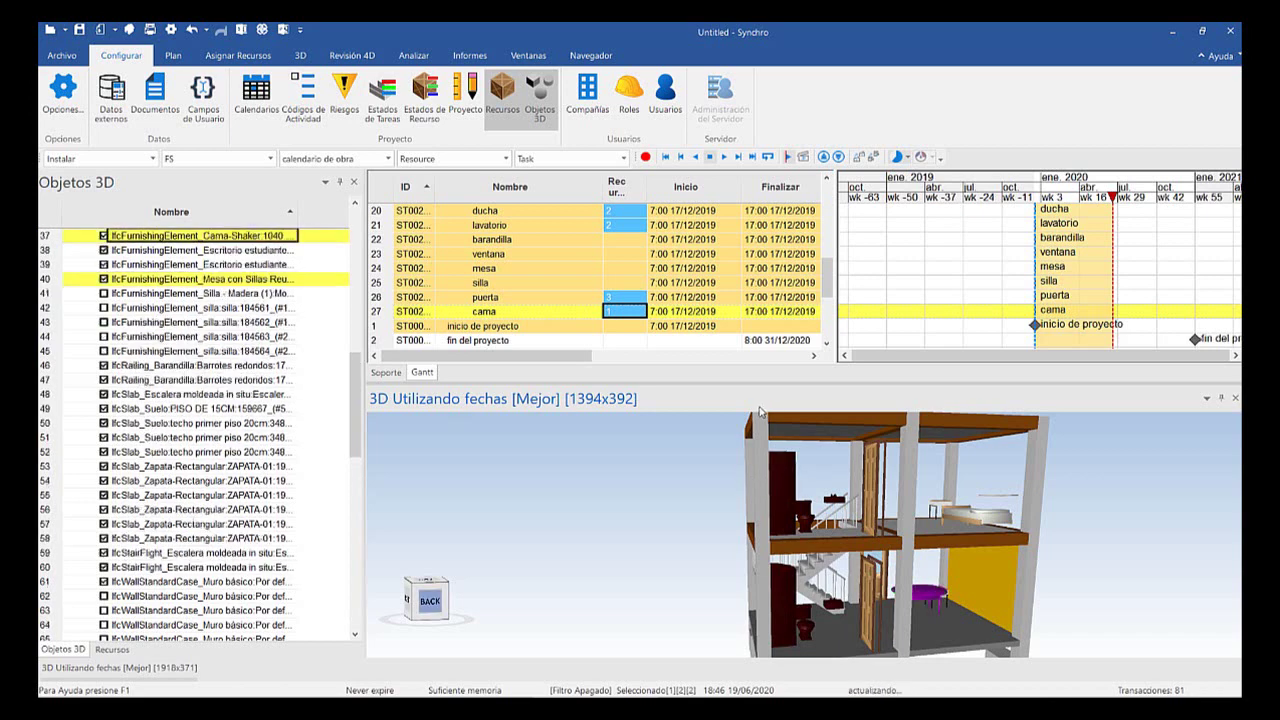
left_click(761, 409)
scroll(764, 477, "up", 2)
scroll(765, 482, "up", 2)
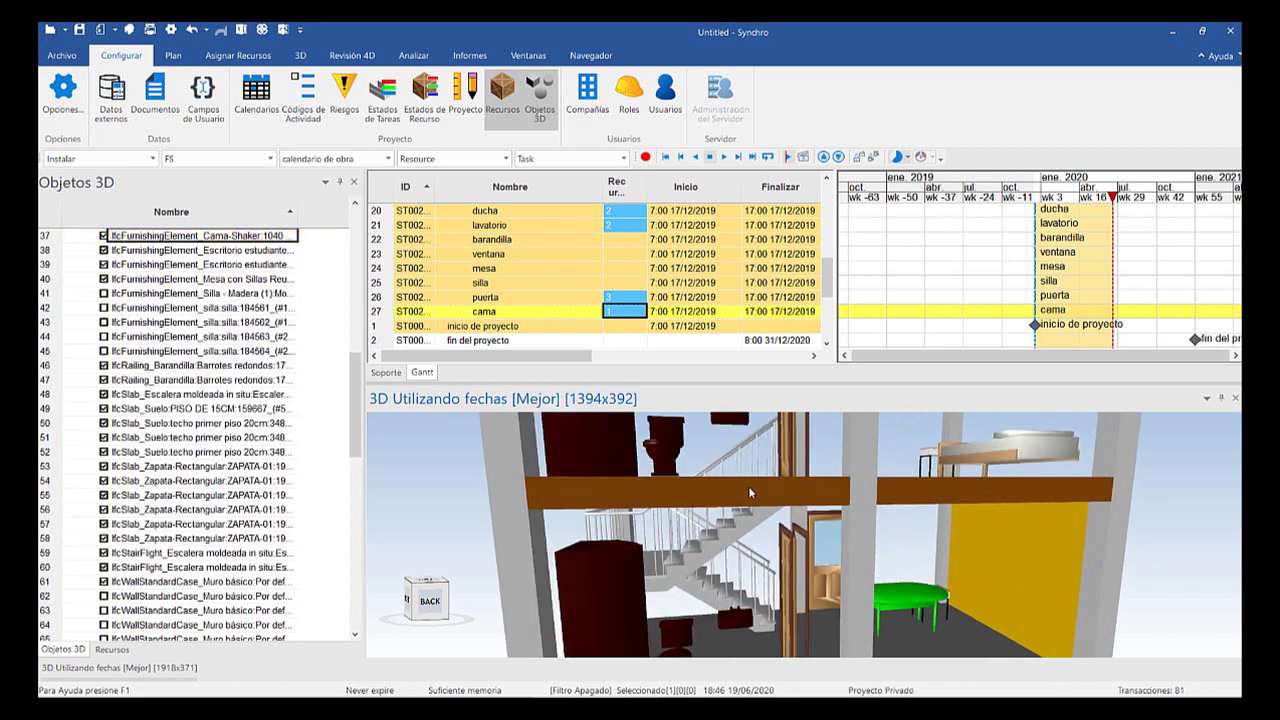
left_click(740, 484)
scroll(726, 530, "down", 3)
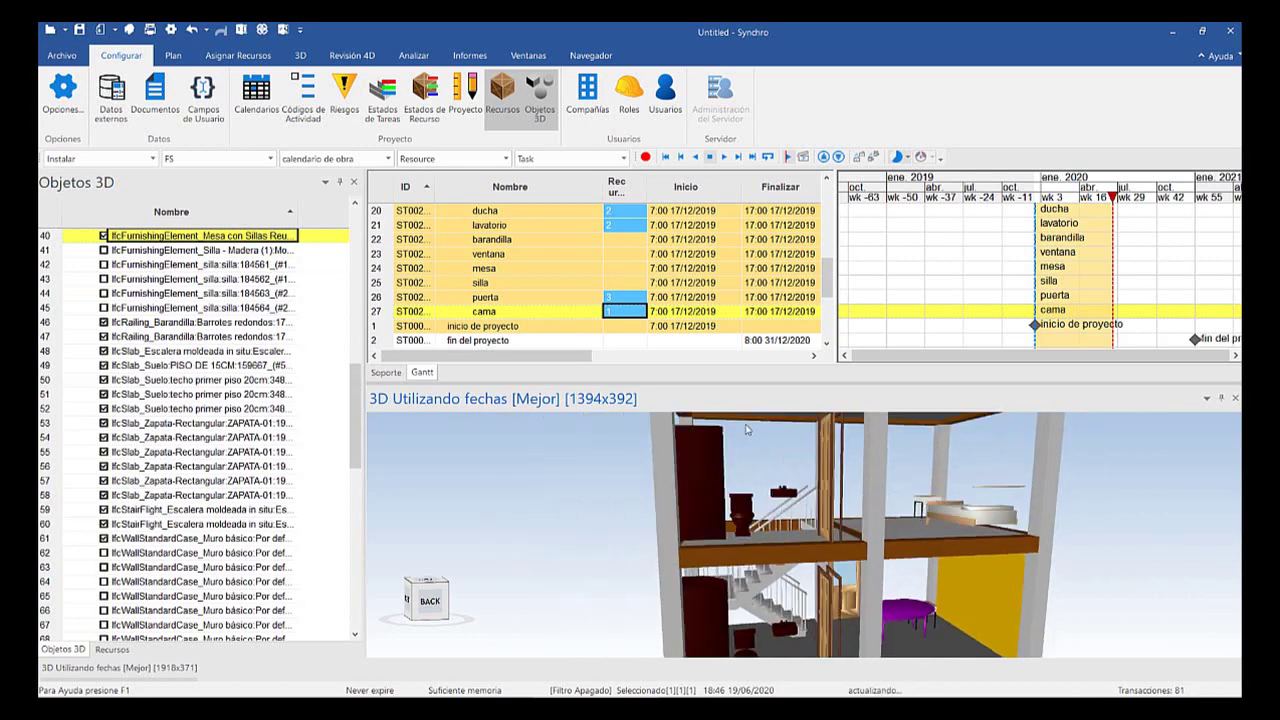
scroll(745, 413, "up", 1)
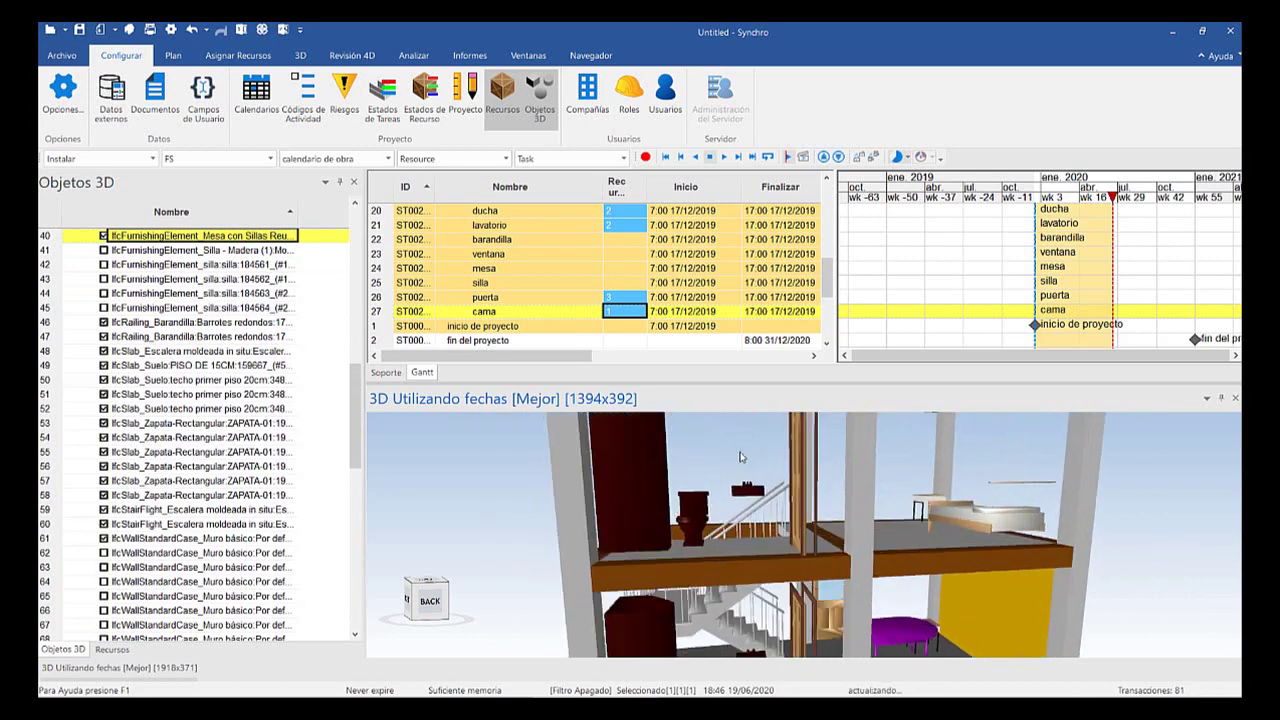
left_click(760, 510)
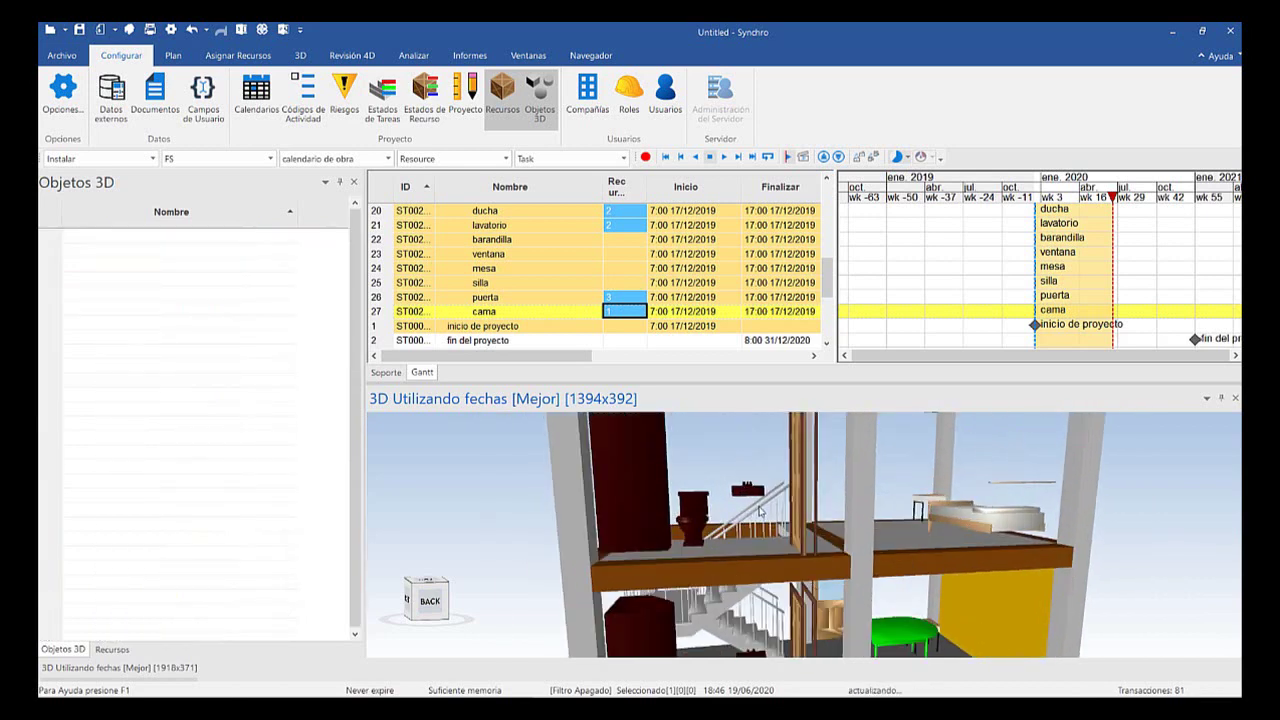
Delete the Escritorio estudiante desk beside the ground-floor meeting table, together with its assigned resources and matching resource tree
middle_click_drag(776, 482, 752, 499)
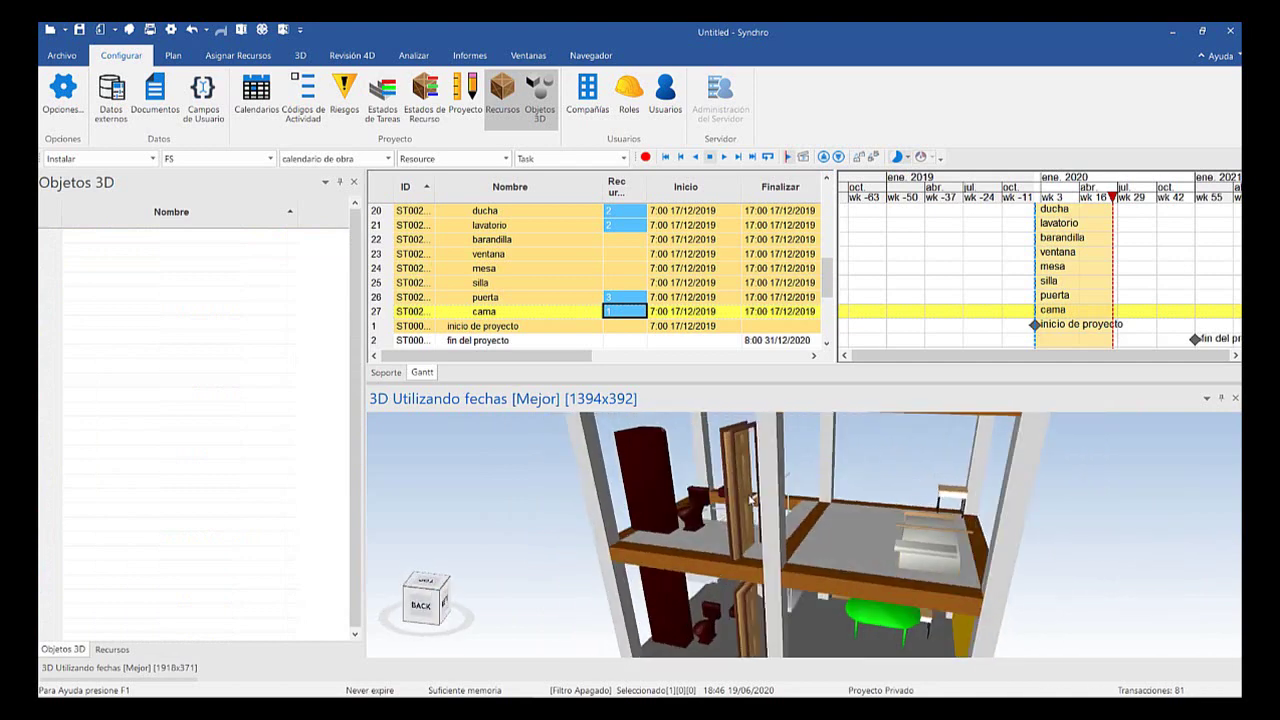
left_click_drag(750, 497, 755, 507)
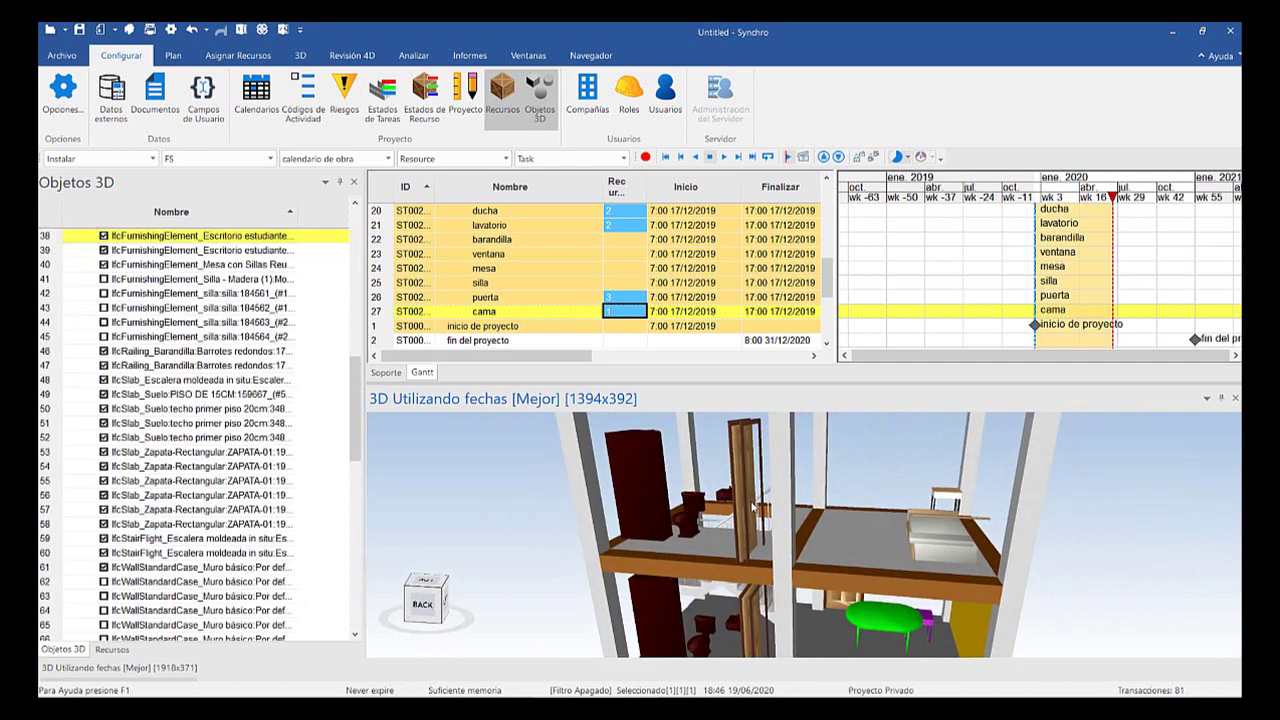
right_click(184, 197)
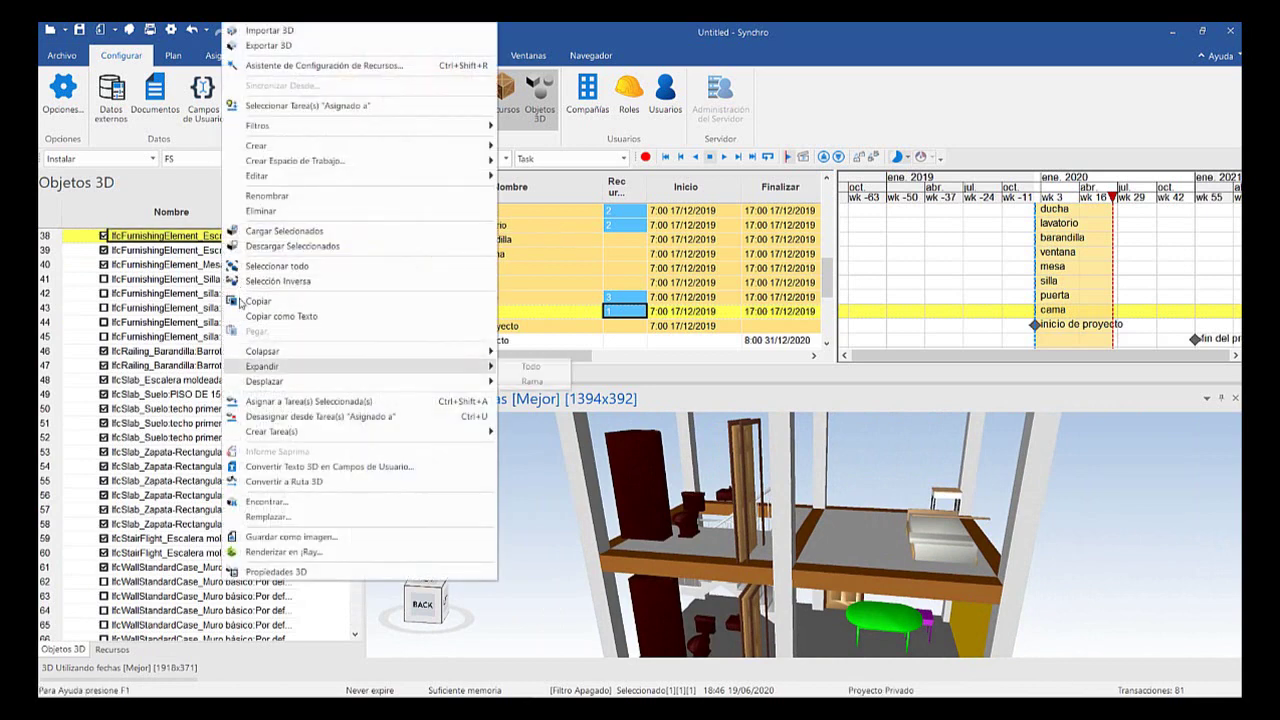
left_click(228, 211)
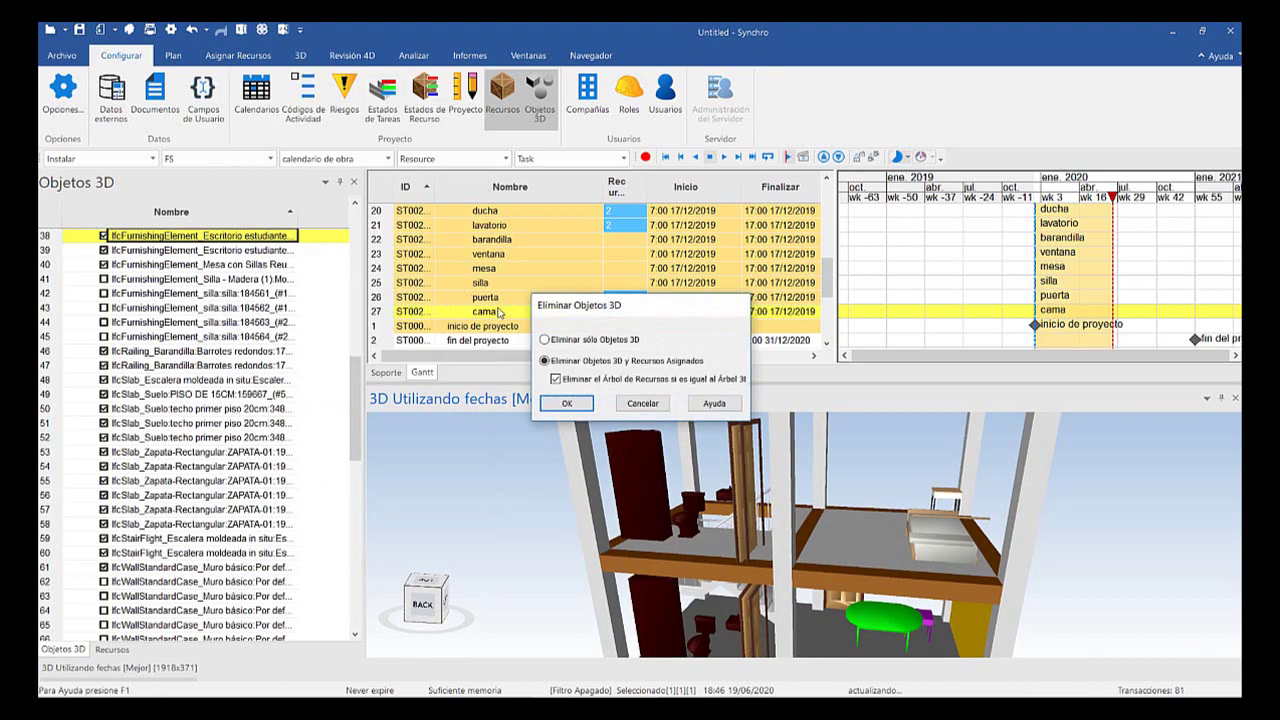
key("Return")
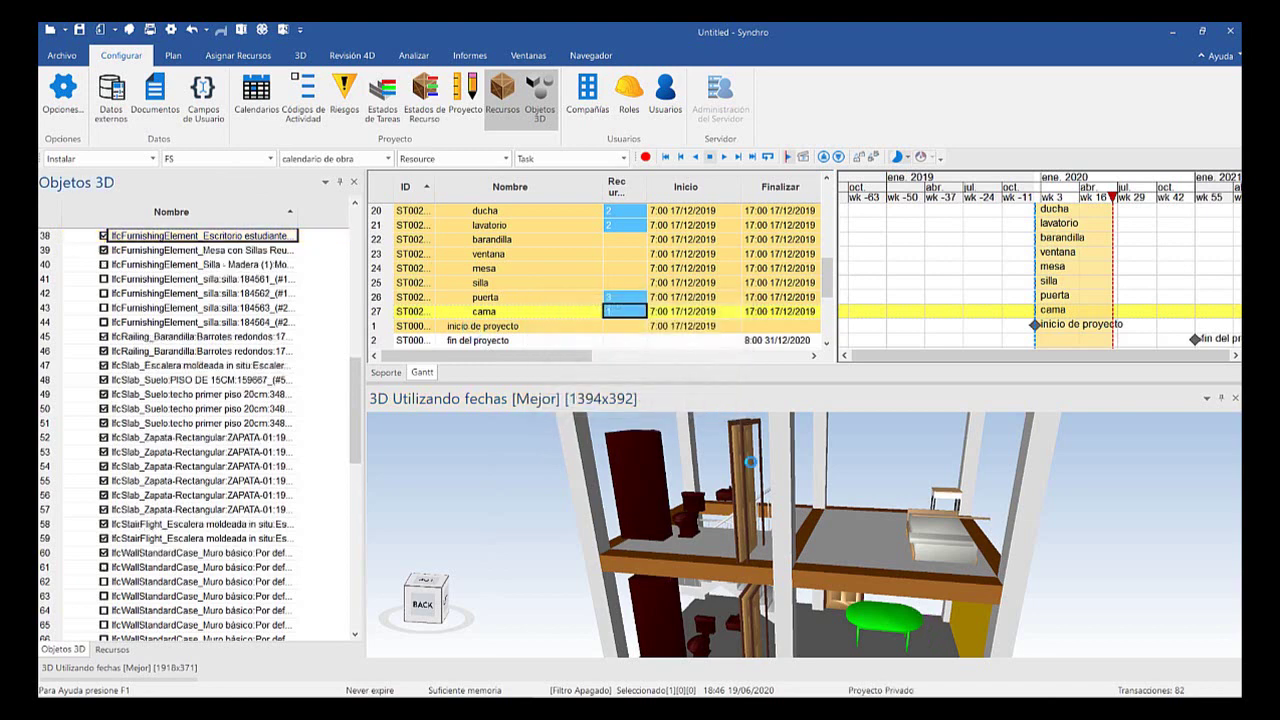
Assign the remaining Escritorio estudiante desk and the Mesa con Sillas table in rows 38 and 39 to the mesa task
key("Down")
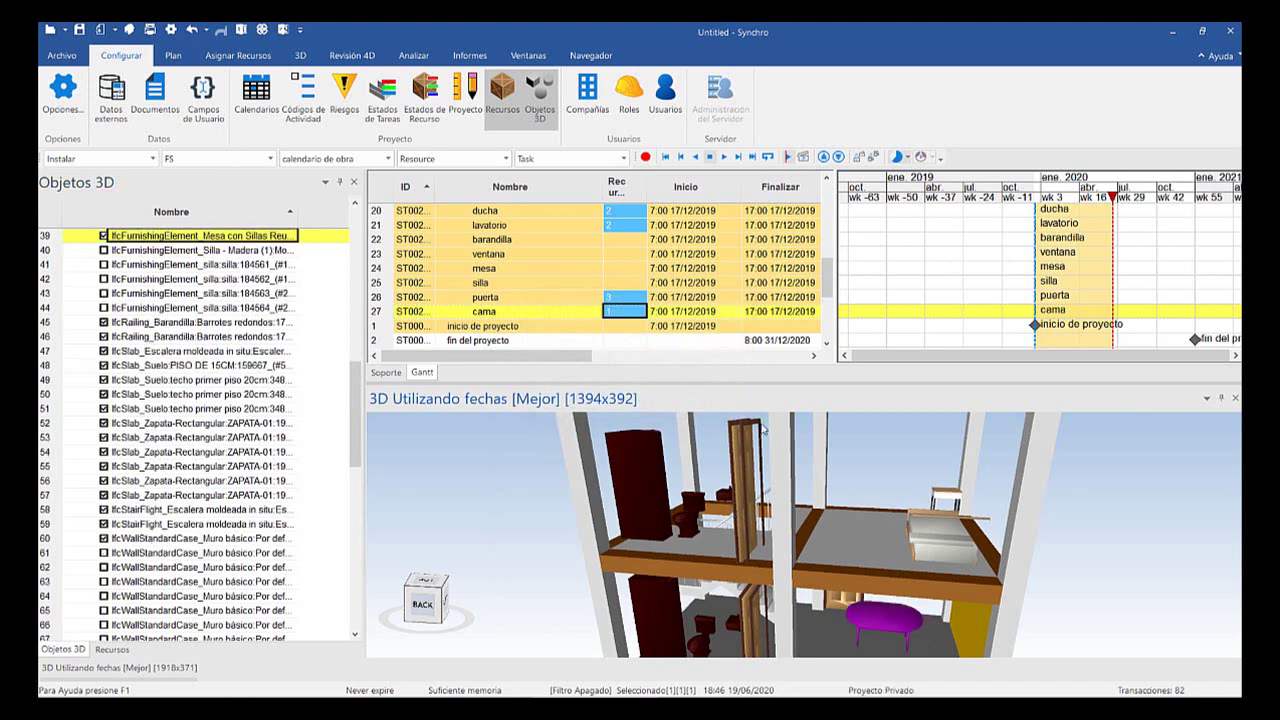
key("shift+Up")
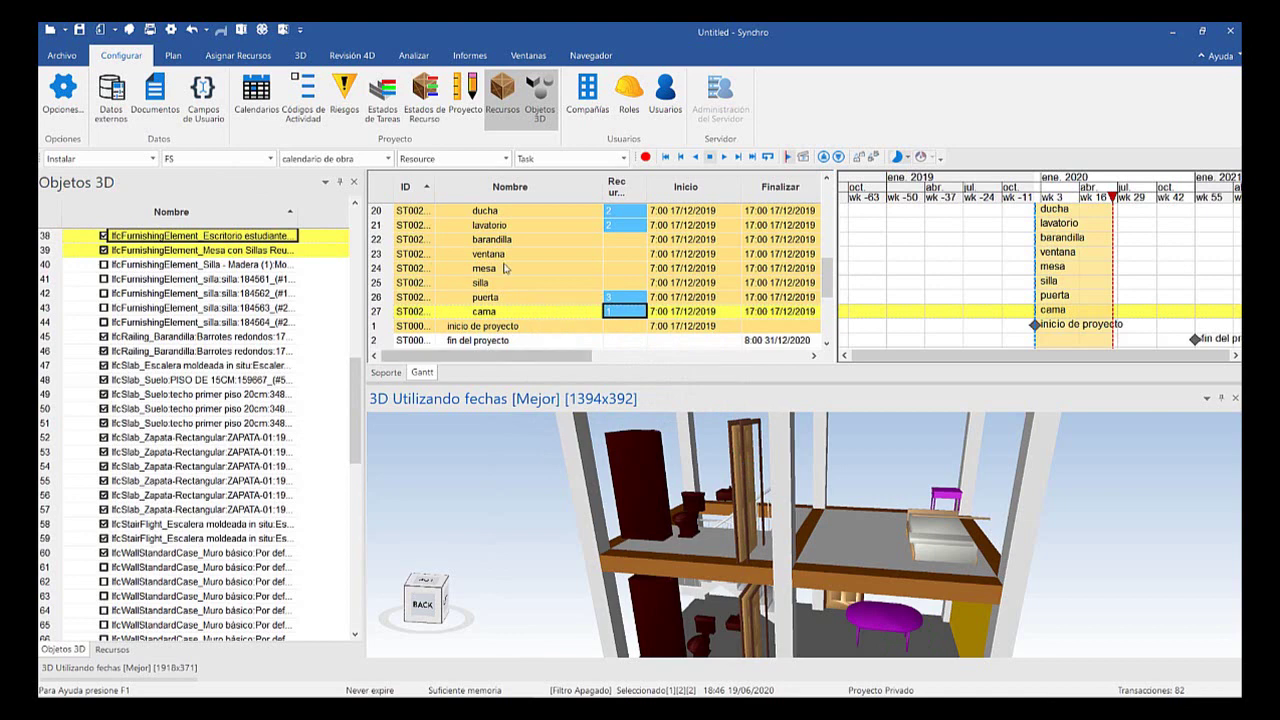
left_click(510, 268)
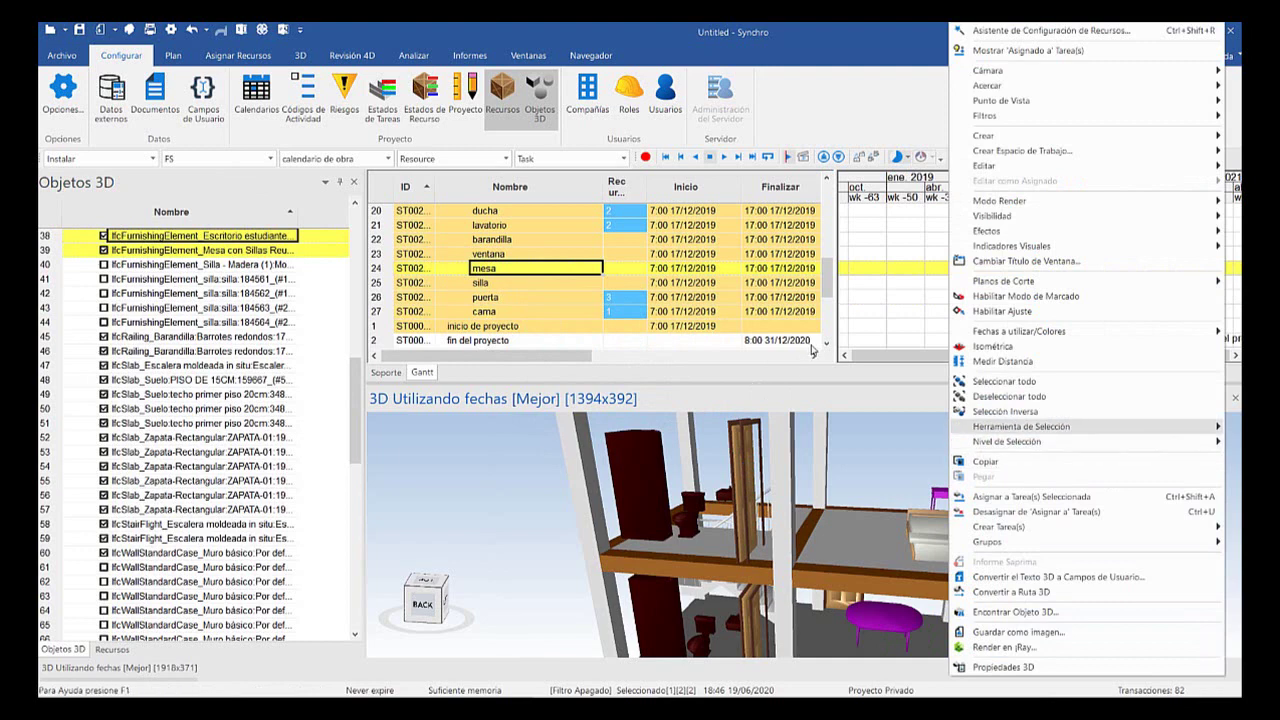
left_click(1040, 496)
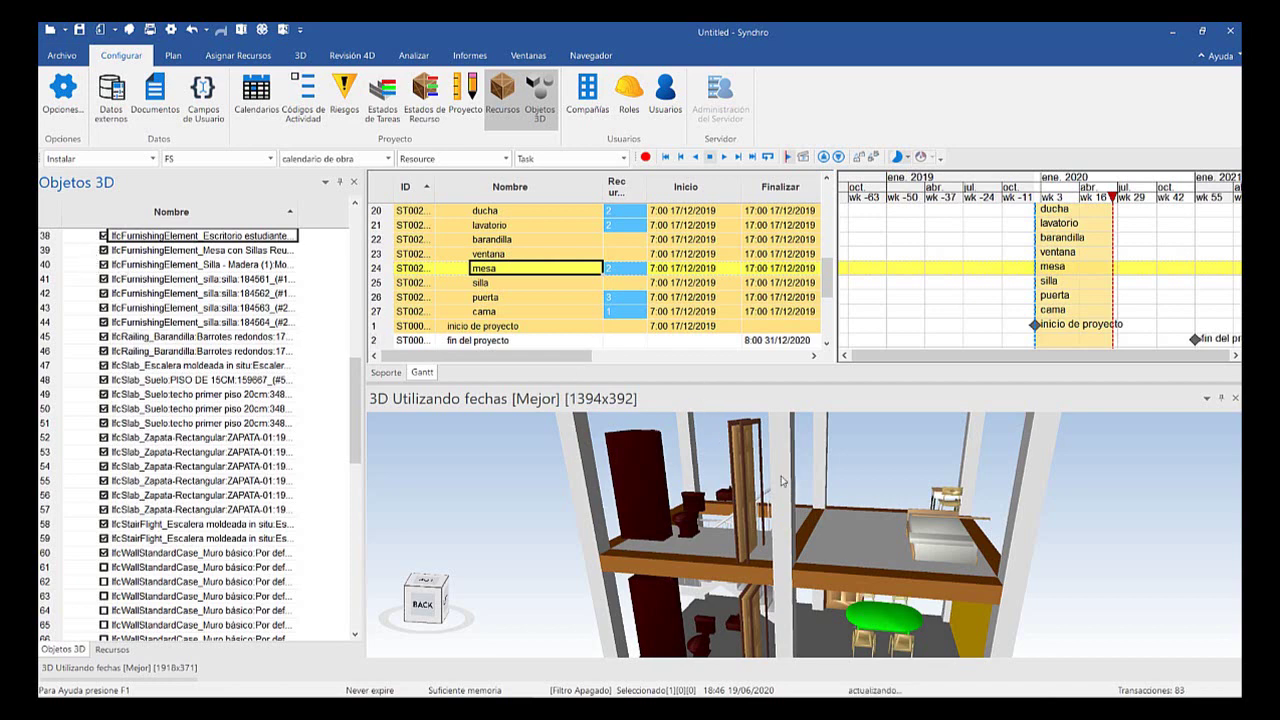
Show the chairs in rows 40 to 44 and select the four silla chairs around the ground-floor table
scroll(749, 451, "down", 2)
scroll(863, 499, "up", 2)
middle_click_drag(863, 503, 857, 486)
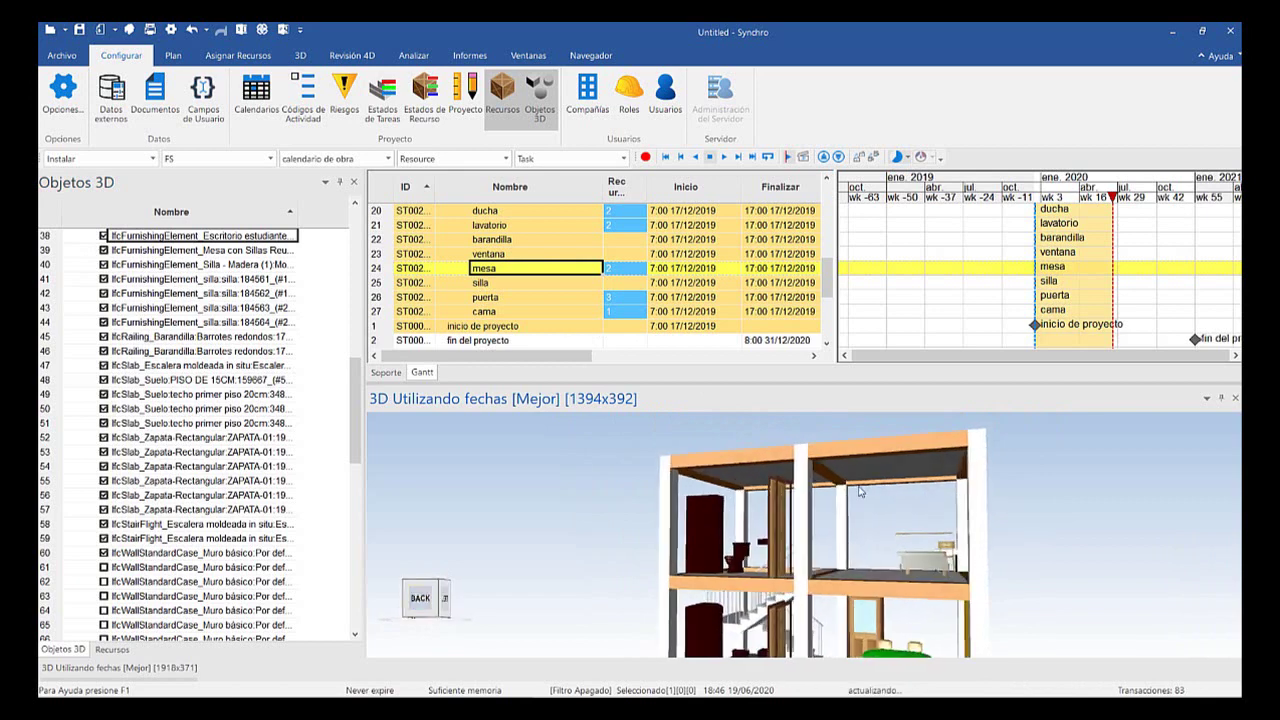
scroll(716, 467, "up", 3)
scroll(794, 461, "up", 3)
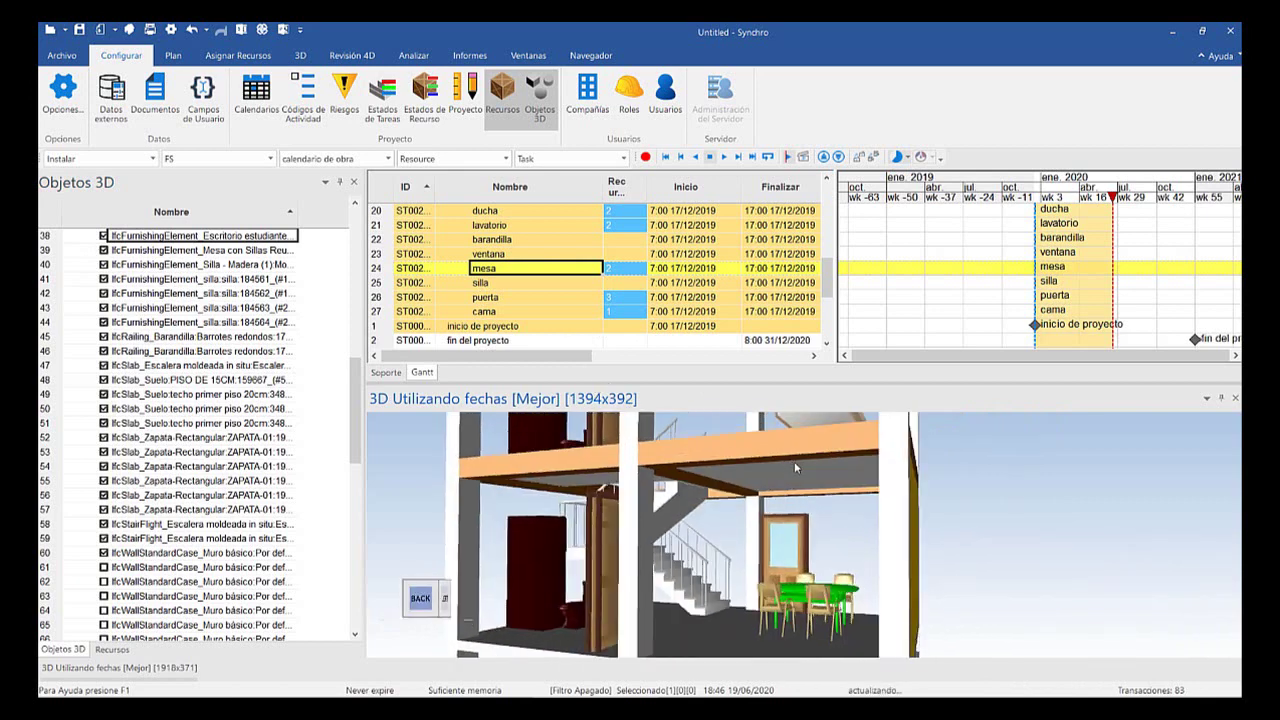
middle_click_drag(794, 461, 769, 479)
left_click(731, 497)
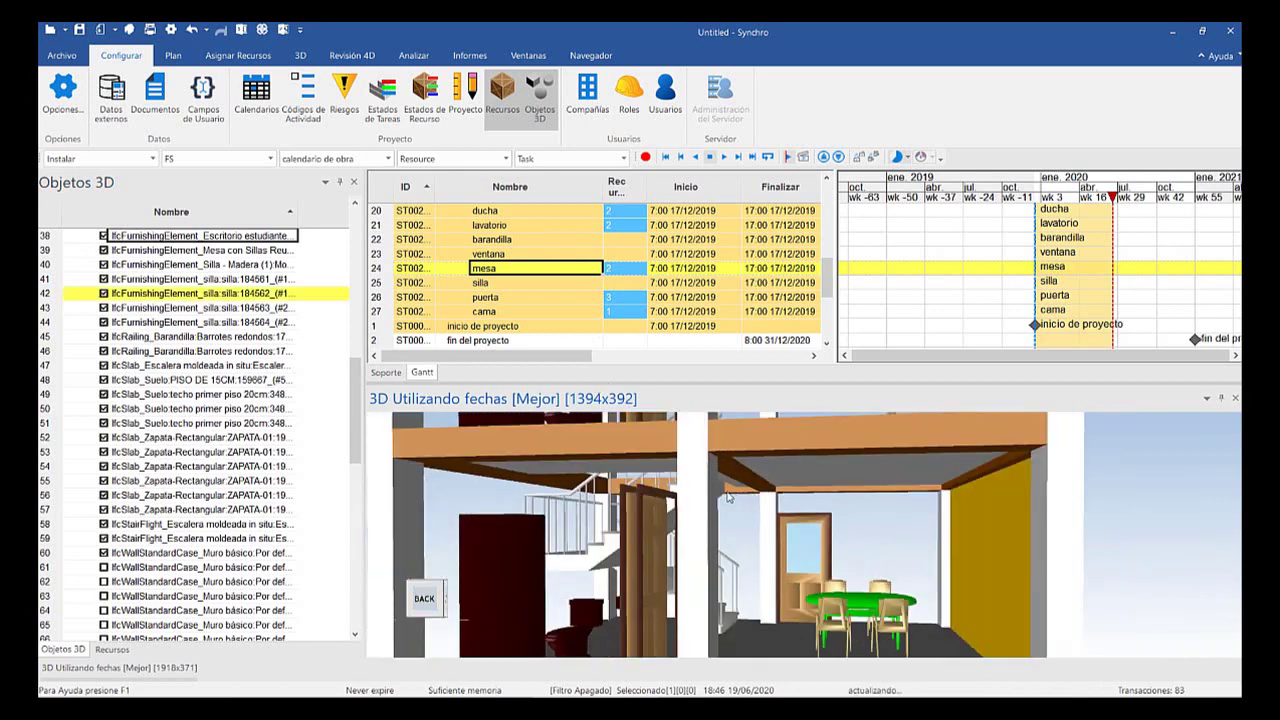
left_click(673, 494, "ctrl")
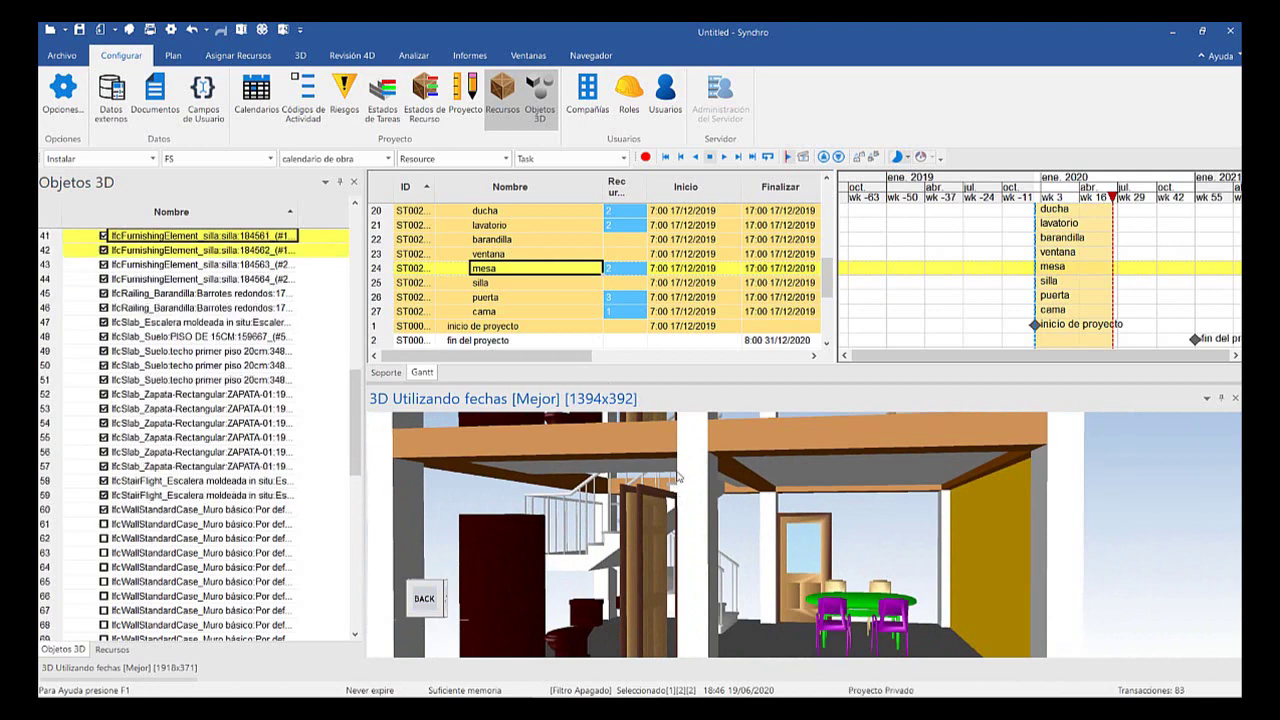
left_click(677, 470, "ctrl")
left_click(712, 472, "ctrl")
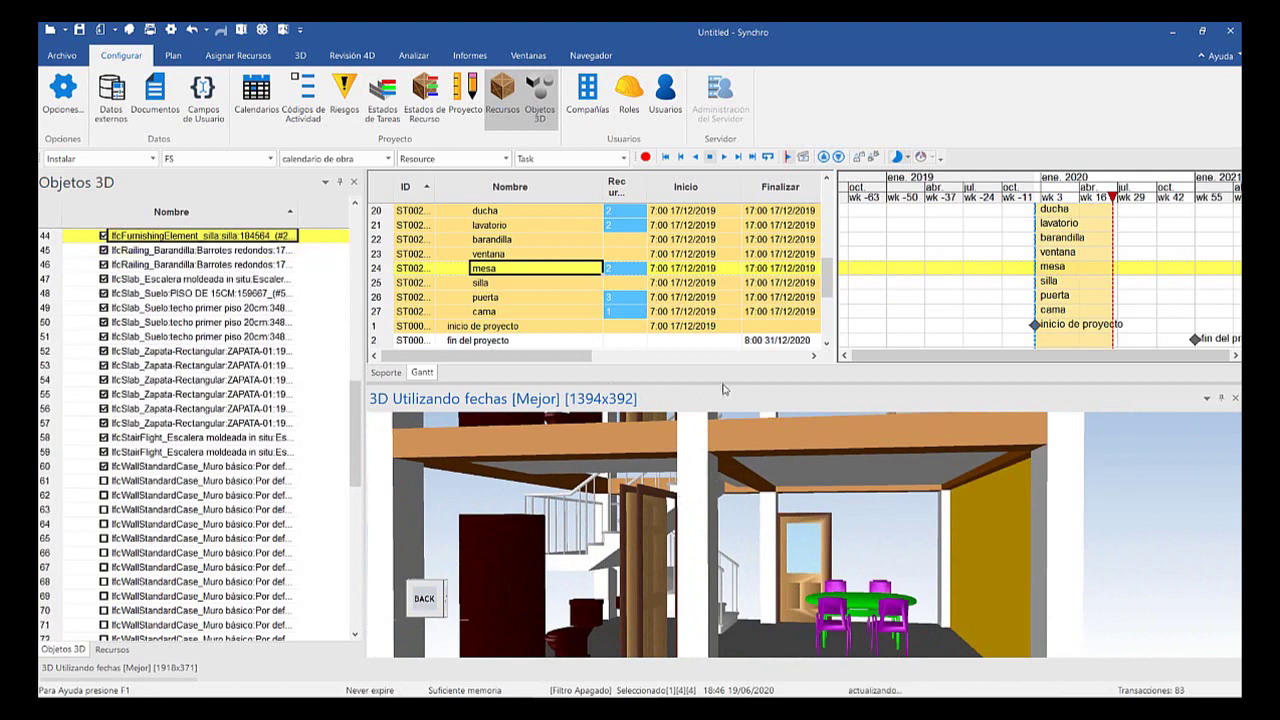
Add the upstairs Silla - Madera chair to the selection and assign all five chairs to the silla task
scroll(723, 389, "down", 3)
scroll(657, 471, "down", 5)
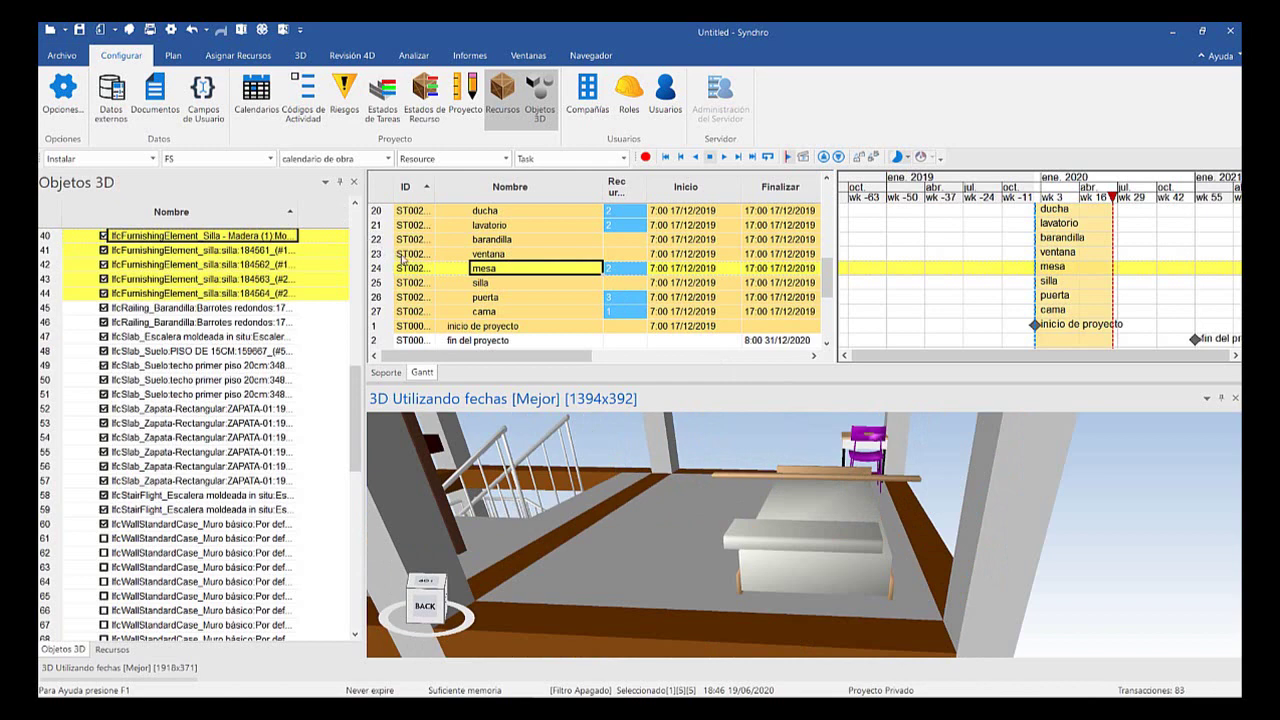
key("Down")
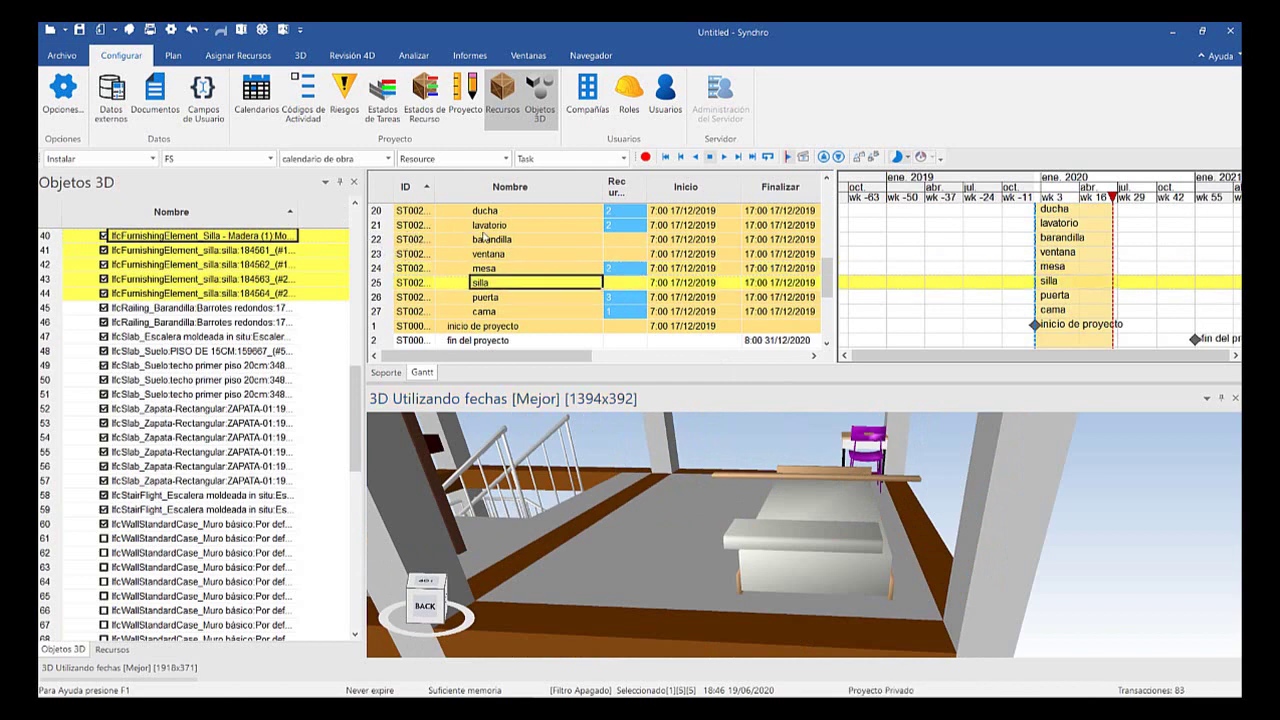
right_click(858, 436)
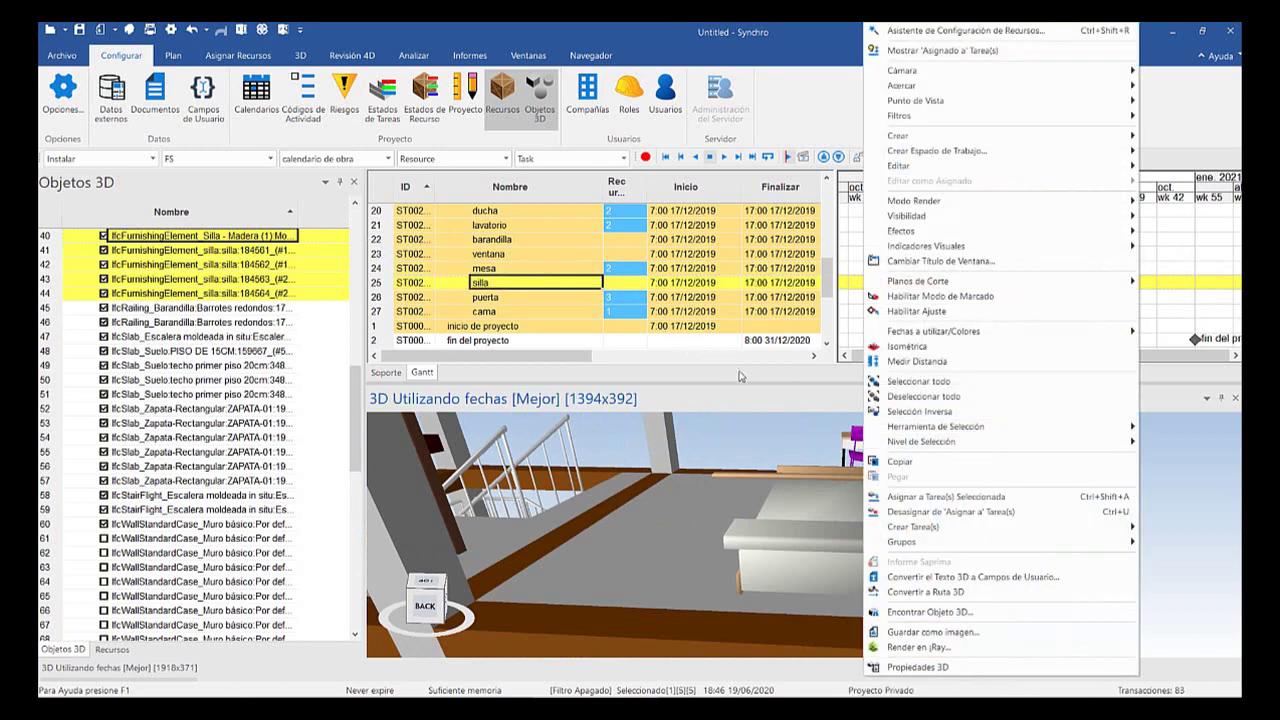
left_click(934, 496)
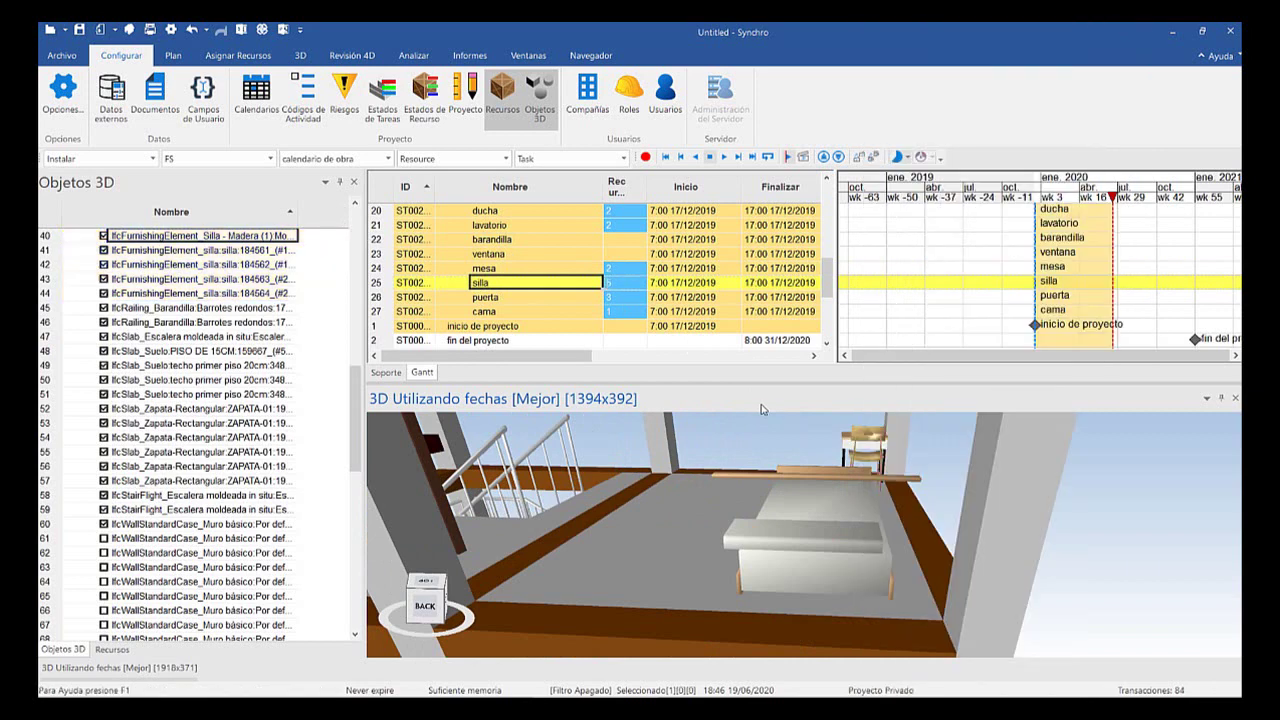
Choose the ventana task under acabados and show the Ventana doble con contraventanas and Ventana fija windows in rows 77 to 80
scroll(493, 263, "up", 2)
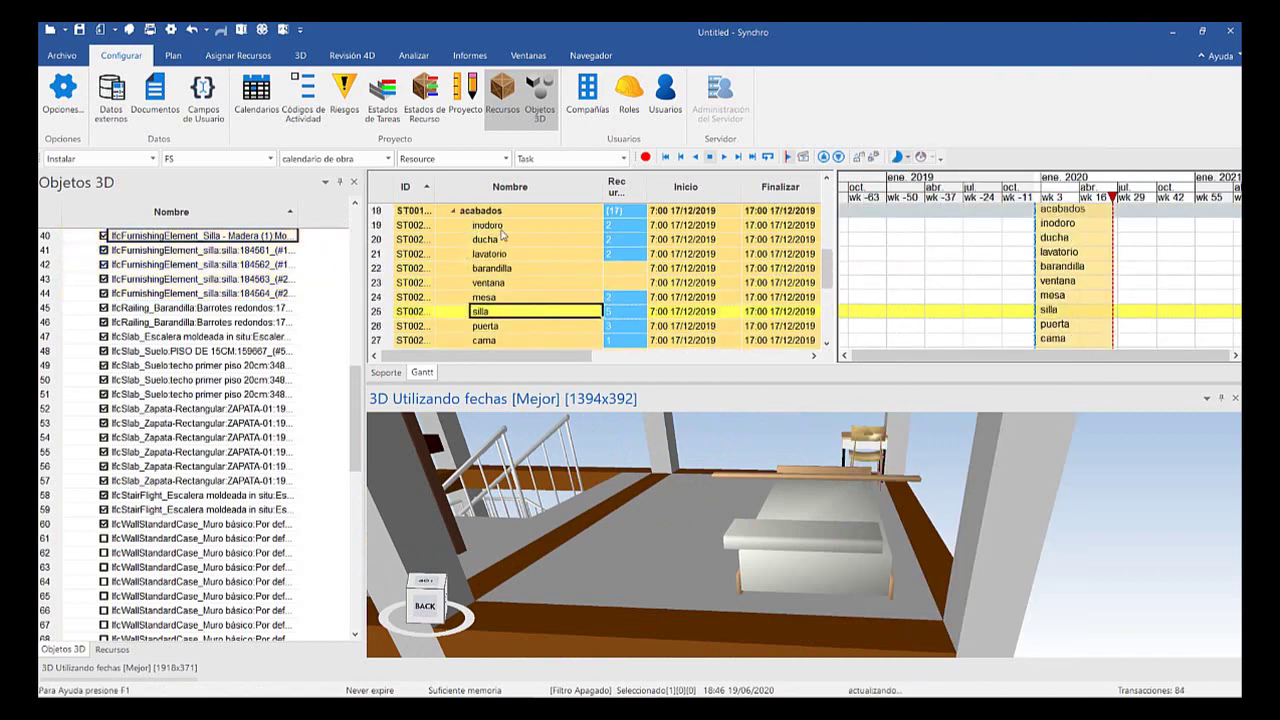
left_click(625, 282)
scroll(131, 388, "down", 1)
scroll(131, 388, "down", 1)
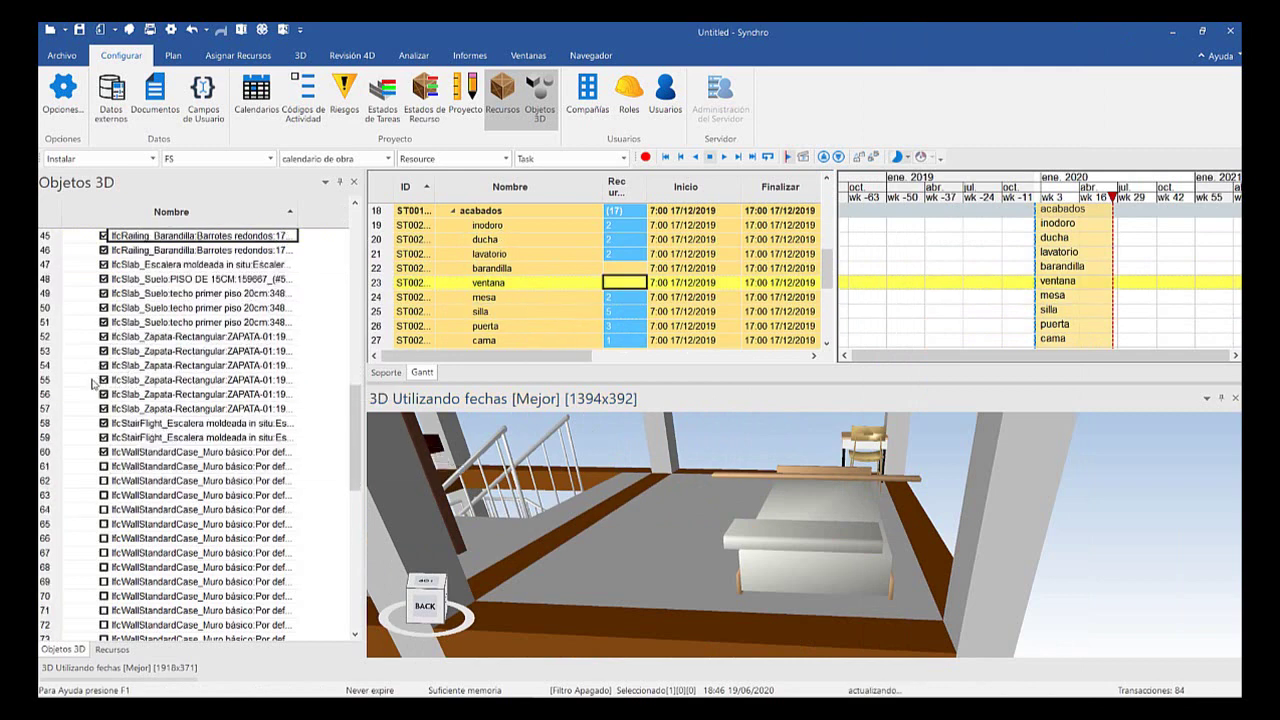
scroll(614, 420, "down", 4)
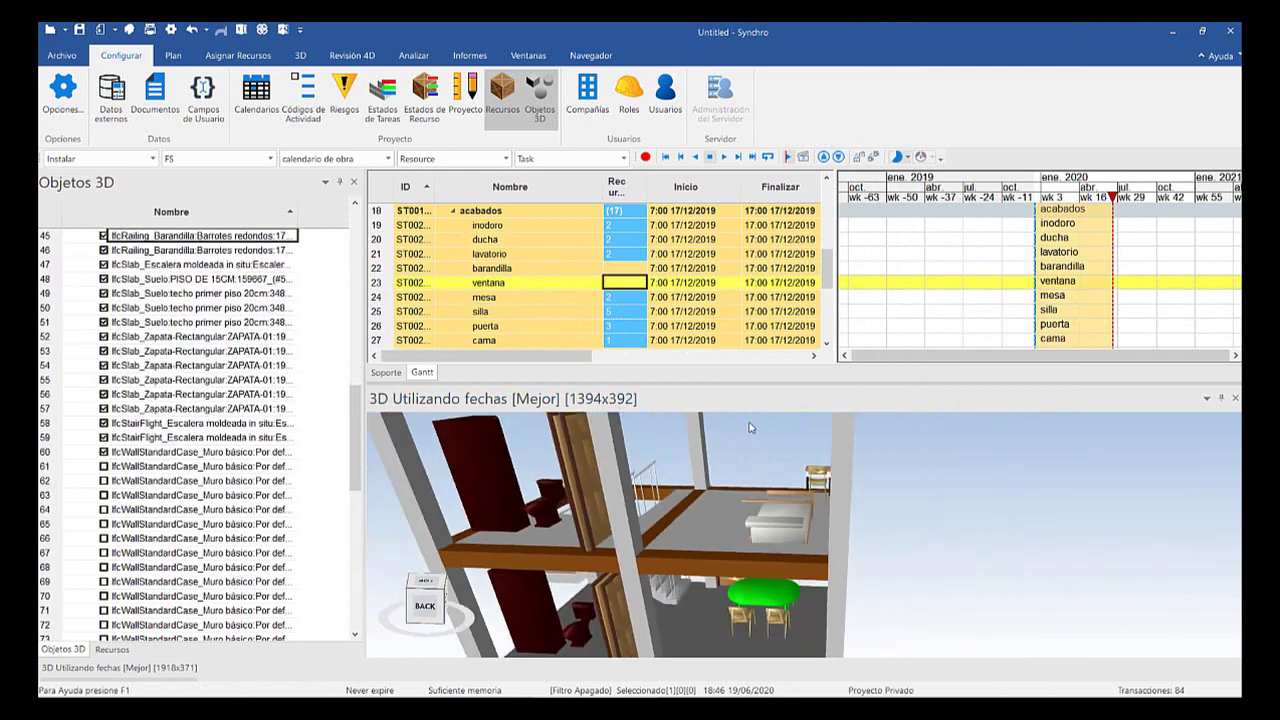
middle_click_drag(752, 428, 516, 421)
middle_click_drag(760, 435, 511, 426)
scroll(620, 421, "down", 1)
scroll(776, 432, "up", 1)
middle_click_drag(766, 422, 560, 424)
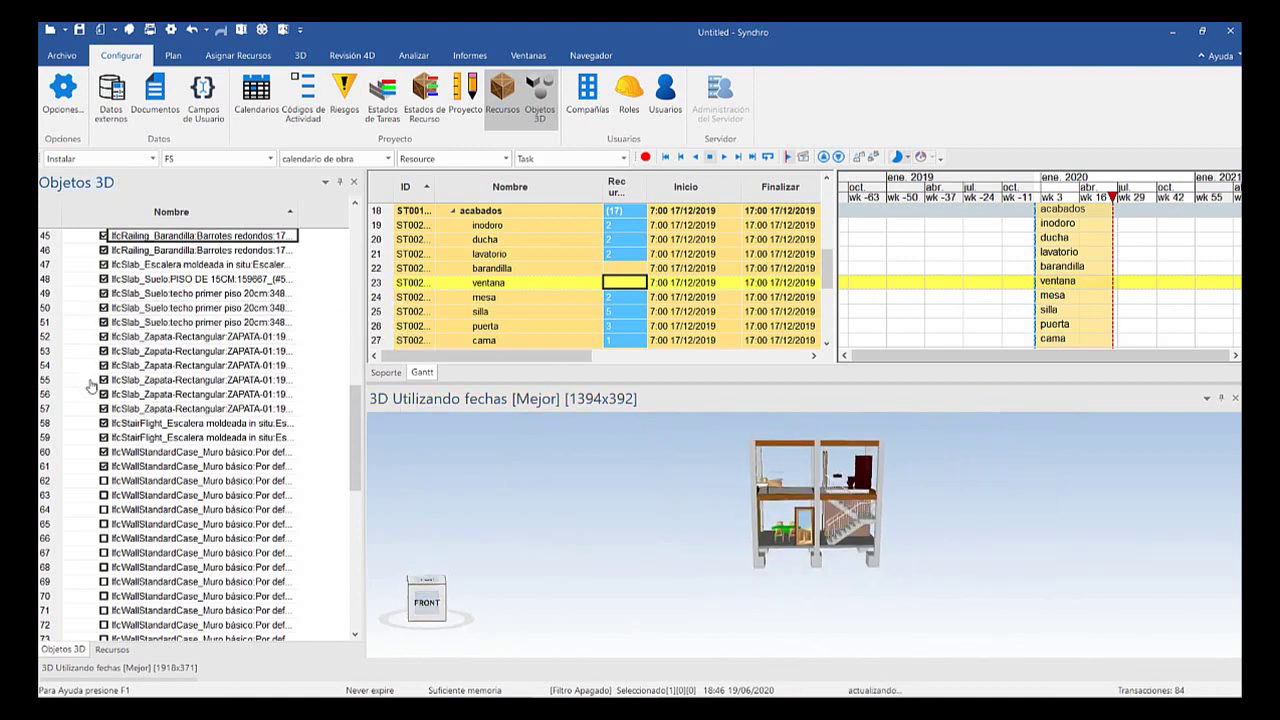
scroll(100, 414, "down", 5)
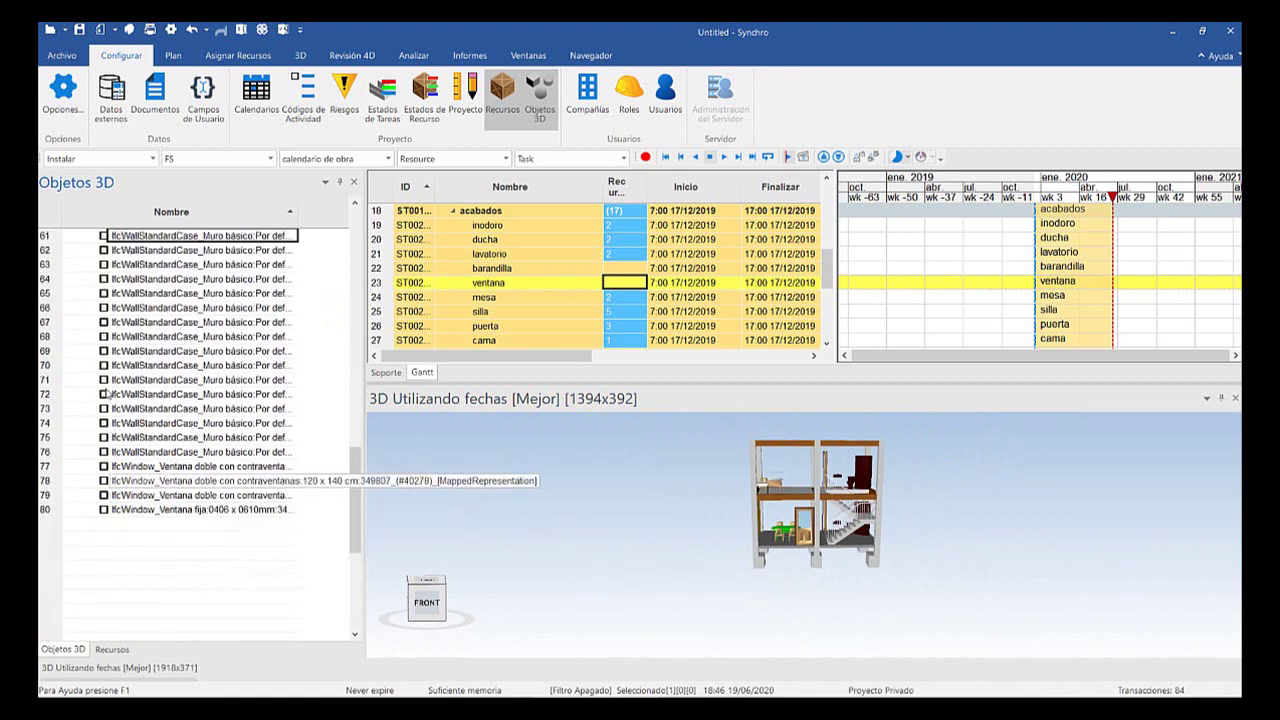
left_click(103, 466)
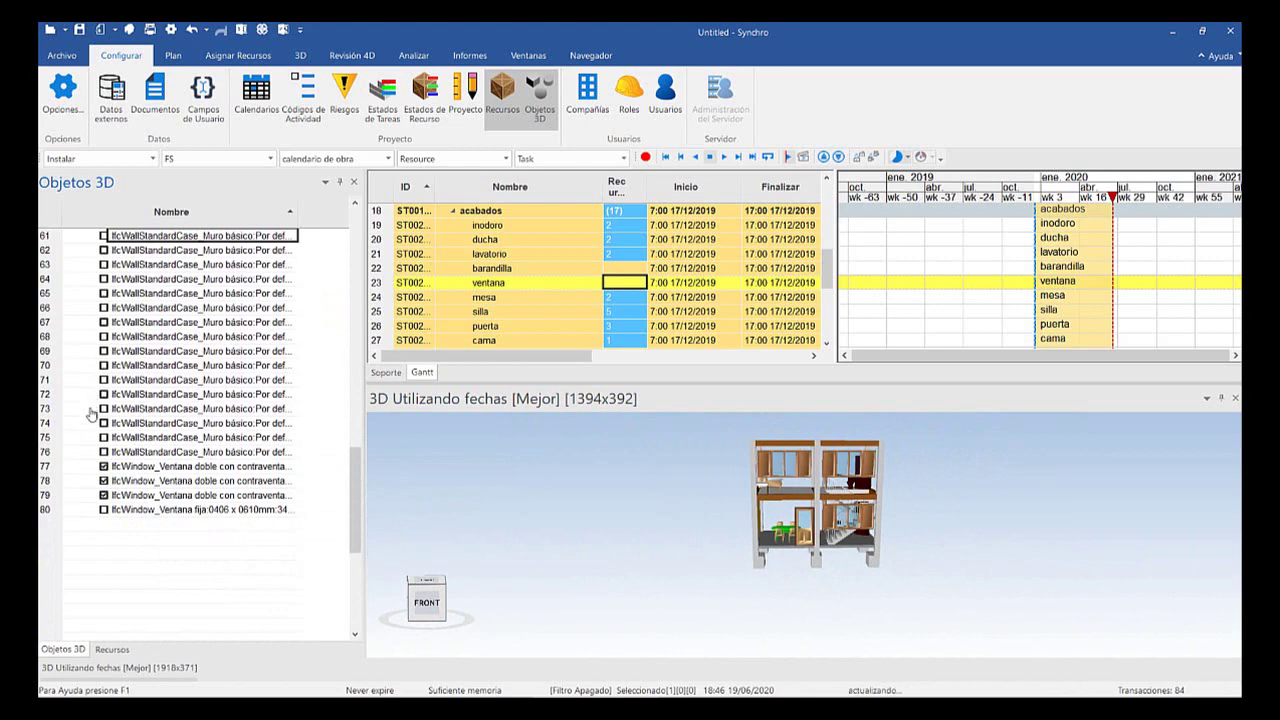
Select the three shuttered windows and the small fixed window in the model and assign them to the ventana task
scroll(800, 480, "up", 3)
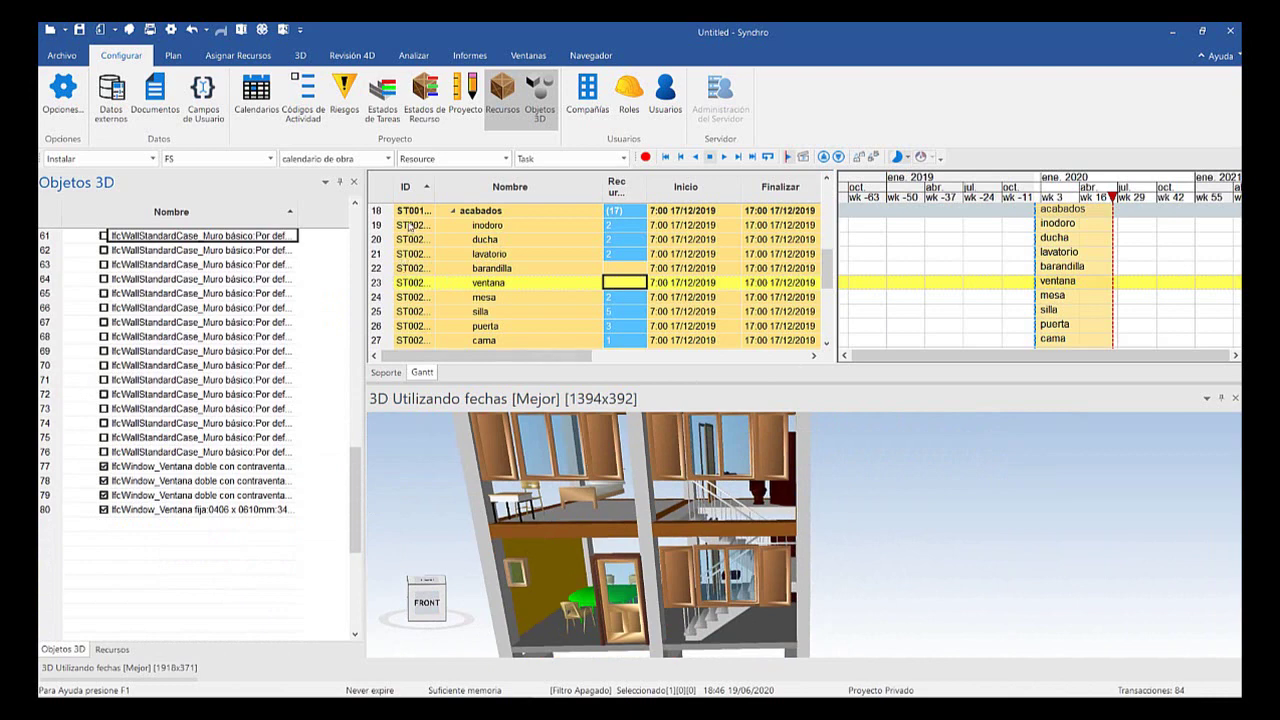
scroll(430, 254, "down", 3)
scroll(430, 254, "up", 2)
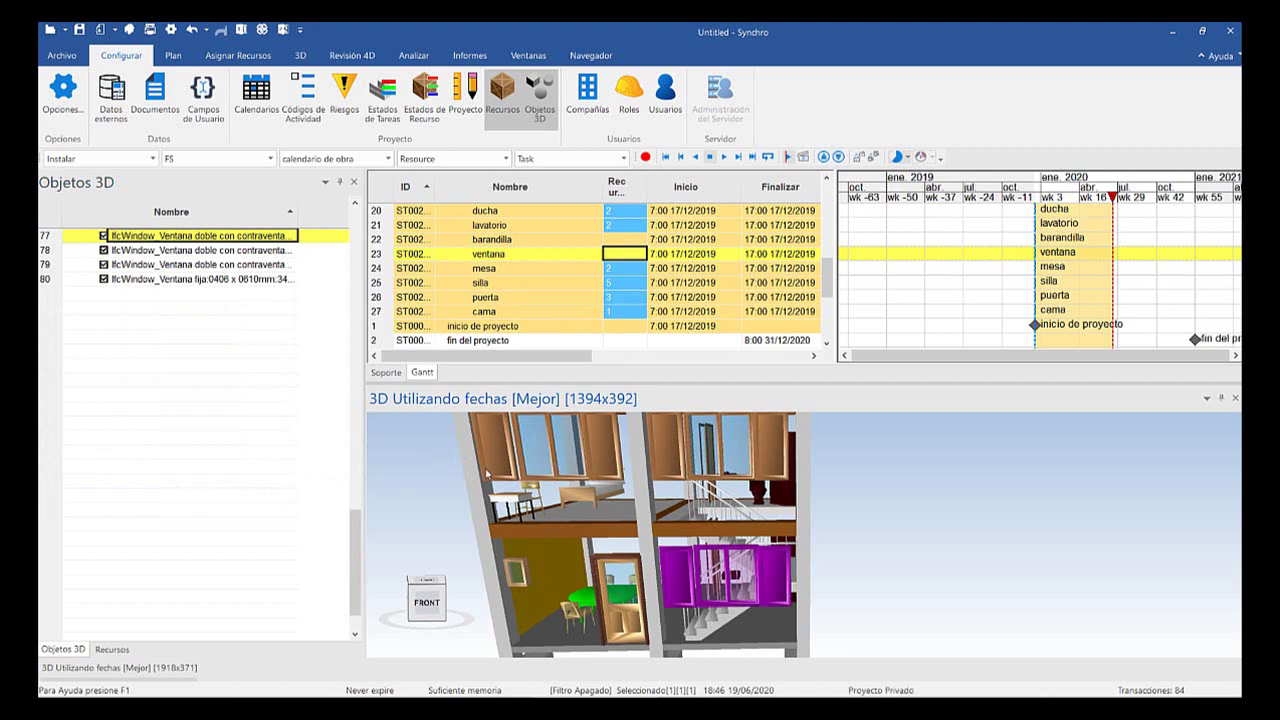
key("Down")
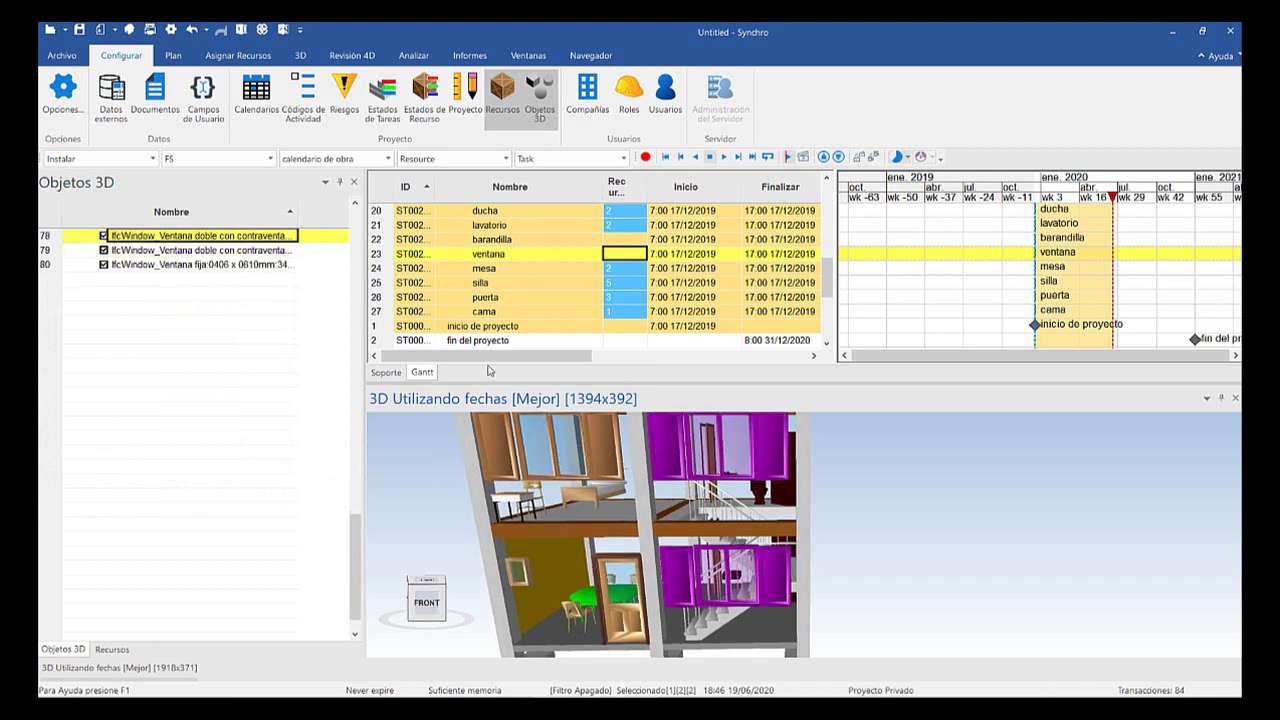
key("Down")
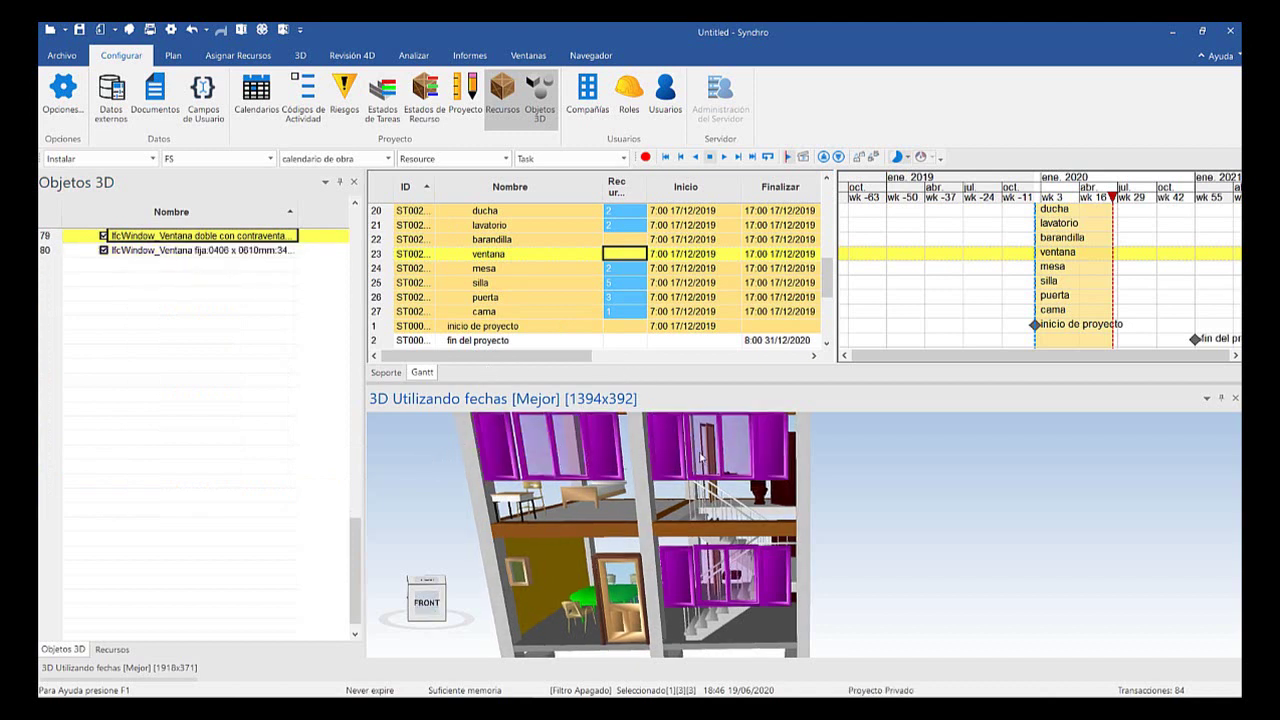
left_click(701, 458, "ctrl")
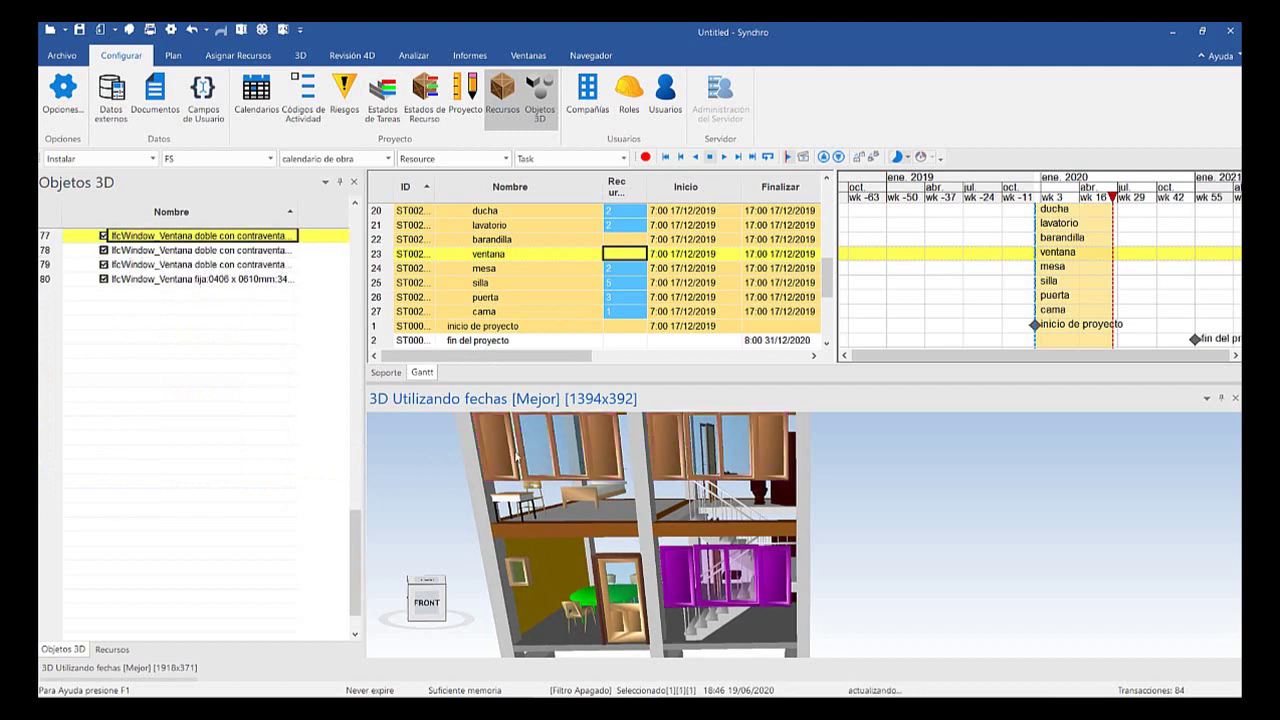
left_click(517, 578, "ctrl")
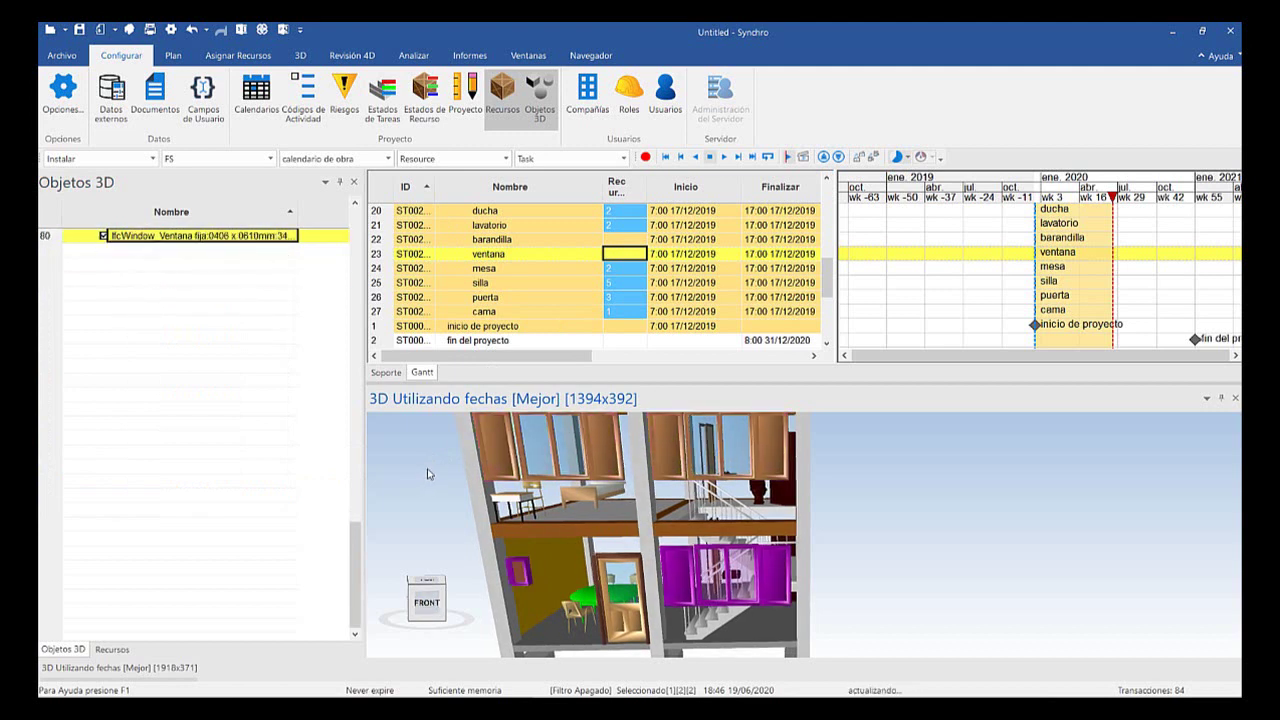
left_click(764, 462, "ctrl")
key("Down")
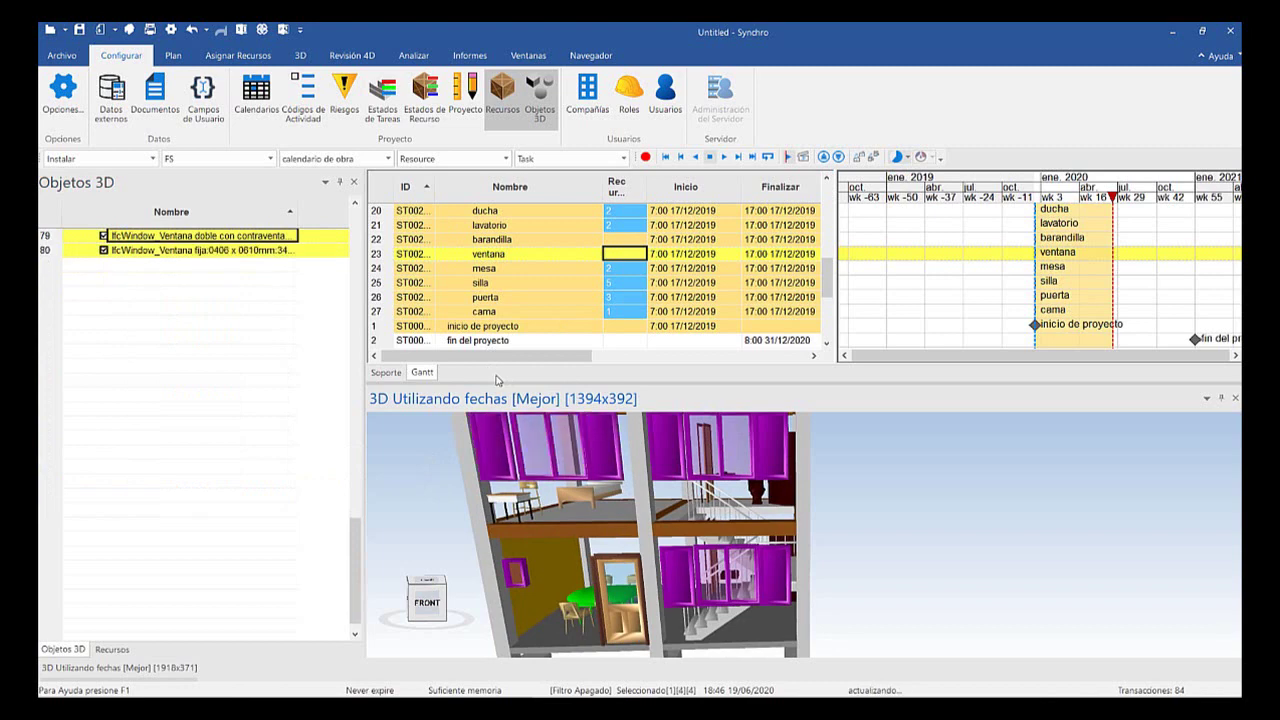
right_click(735, 452)
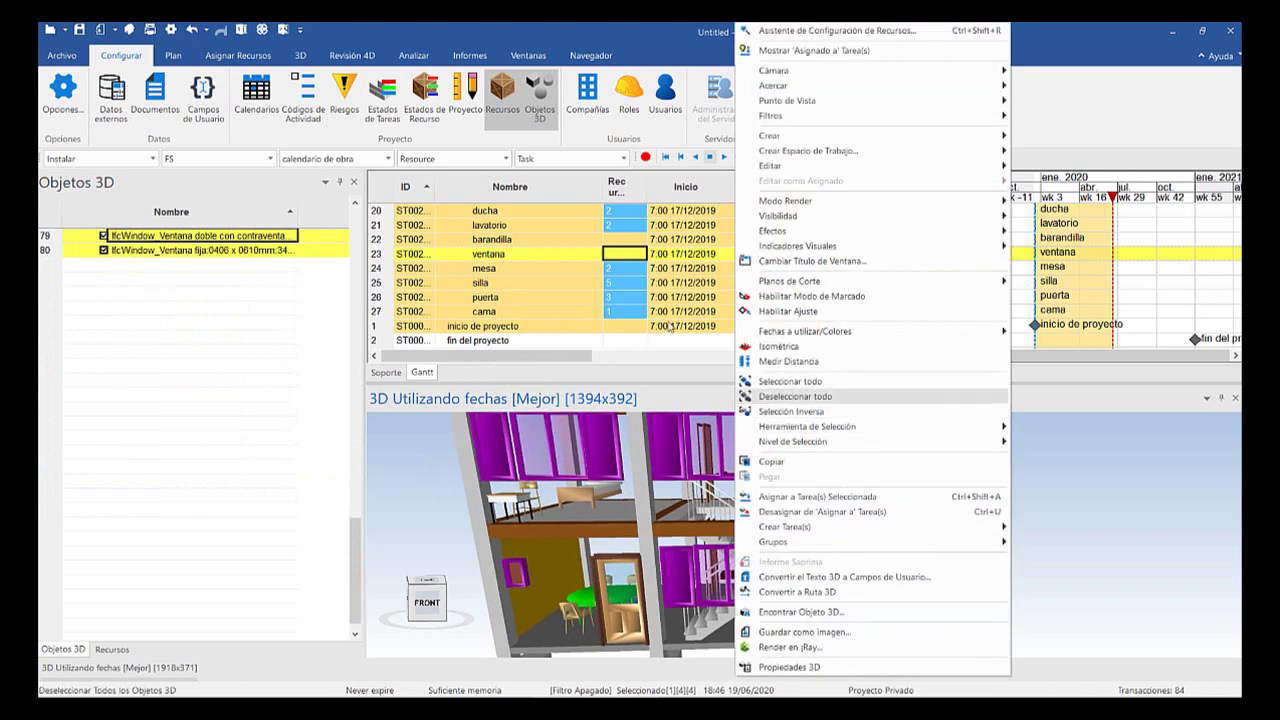
key("Return")
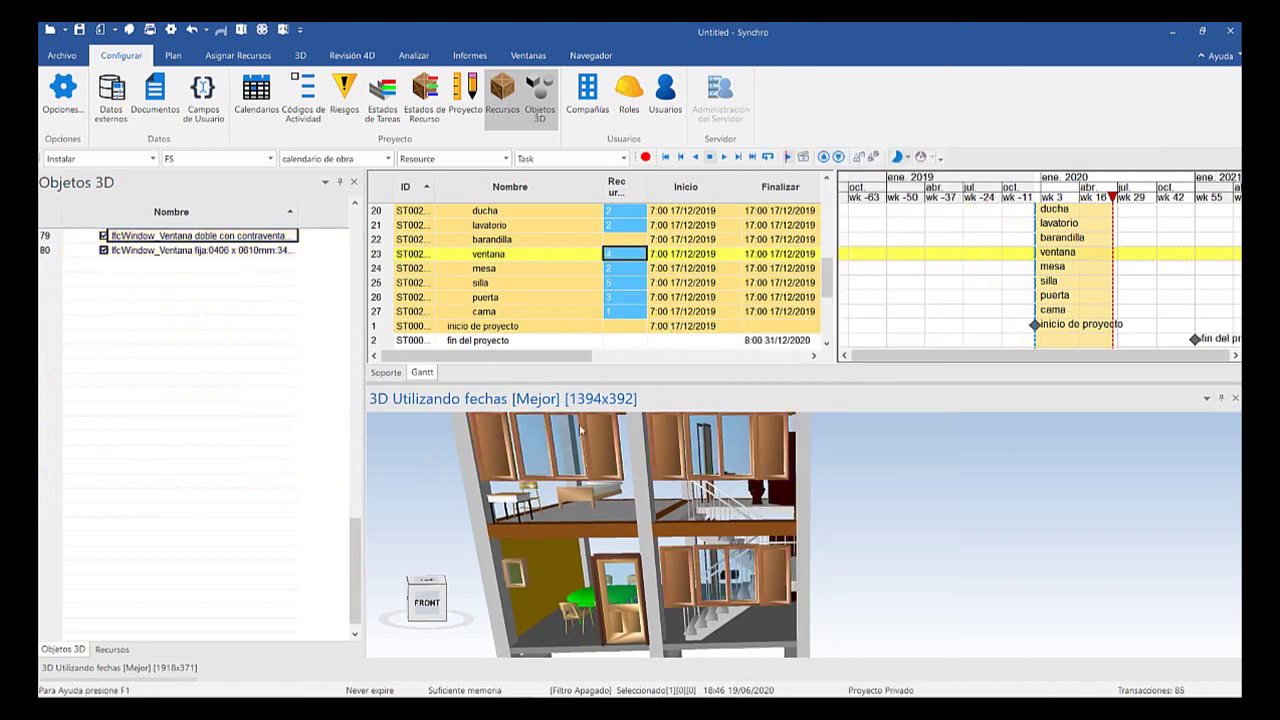
Show the IfcWallStandardCase Muro básico walls in rows 68 to 76
scroll(244, 369, "up", 4)
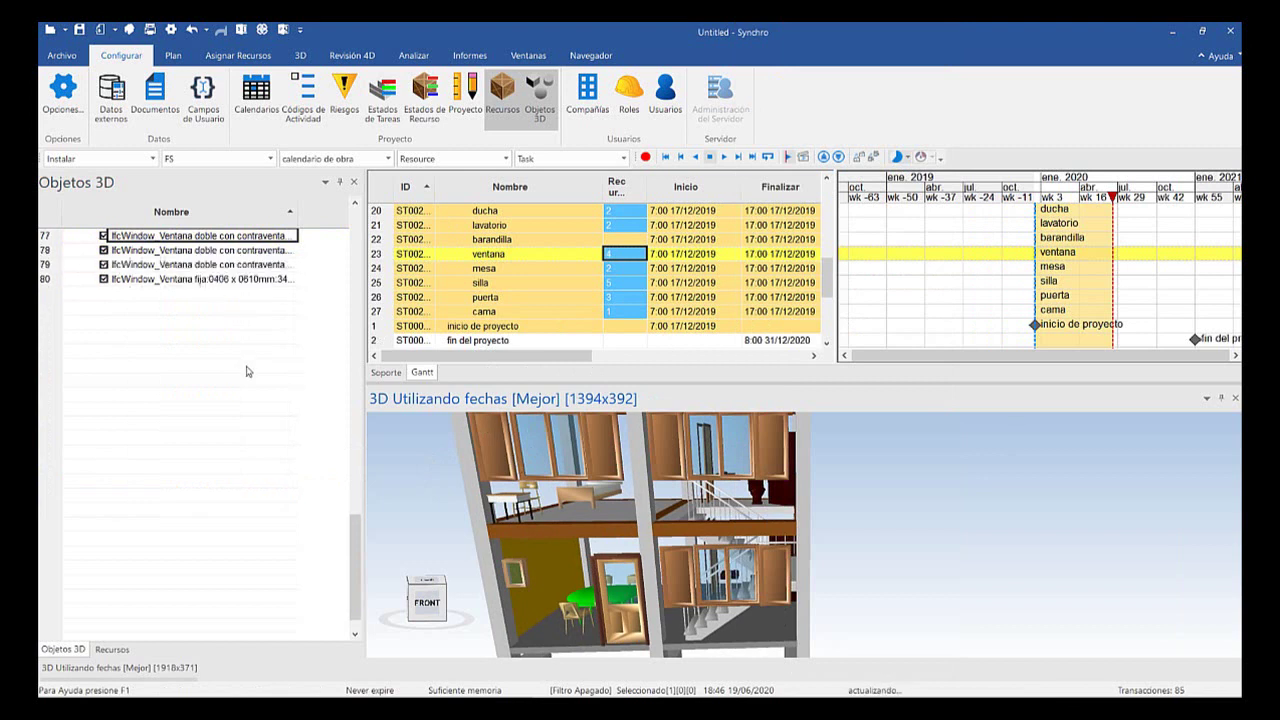
scroll(130, 297, "up", 1)
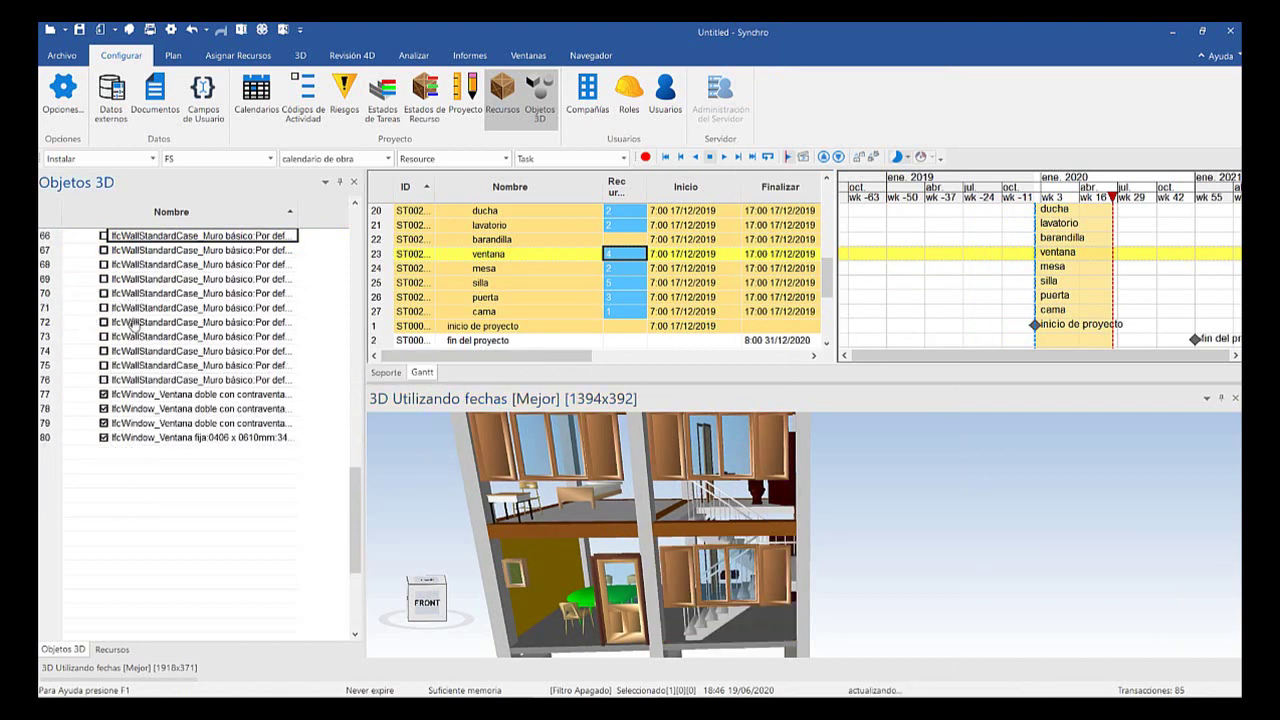
scroll(420, 427, "down", 2)
scroll(569, 447, "down", 2)
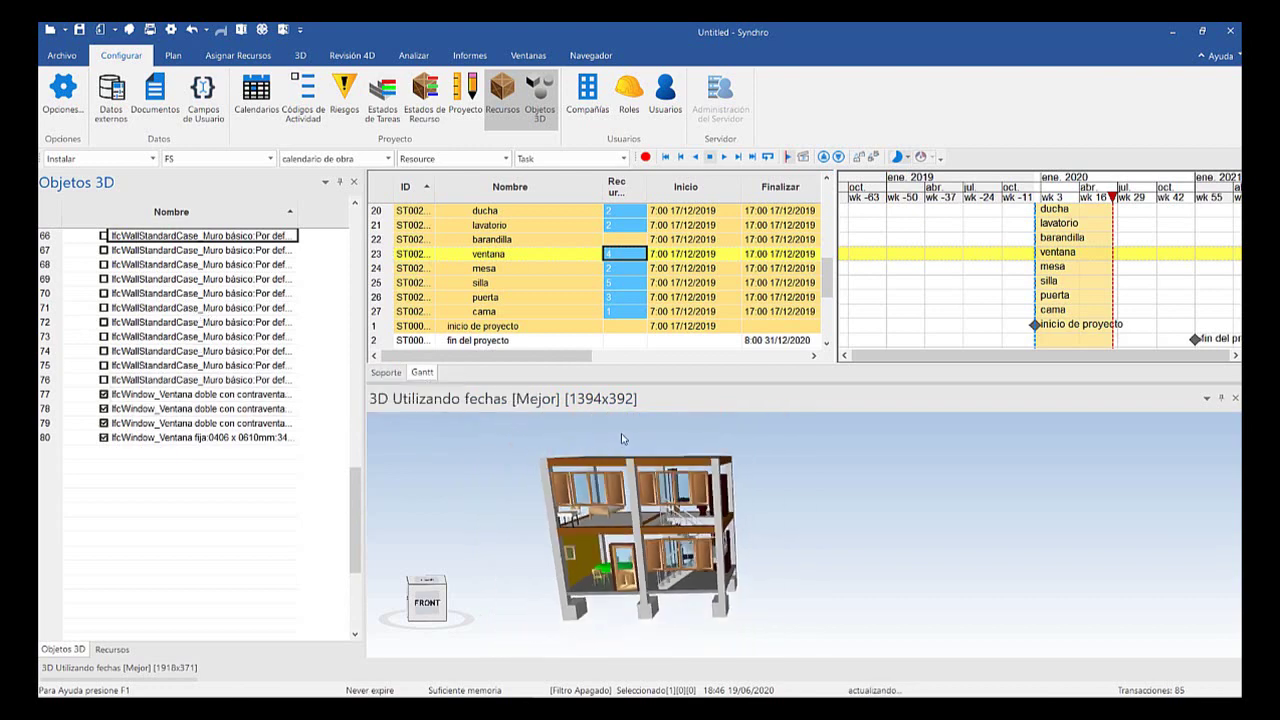
scroll(170, 287, "up", 3)
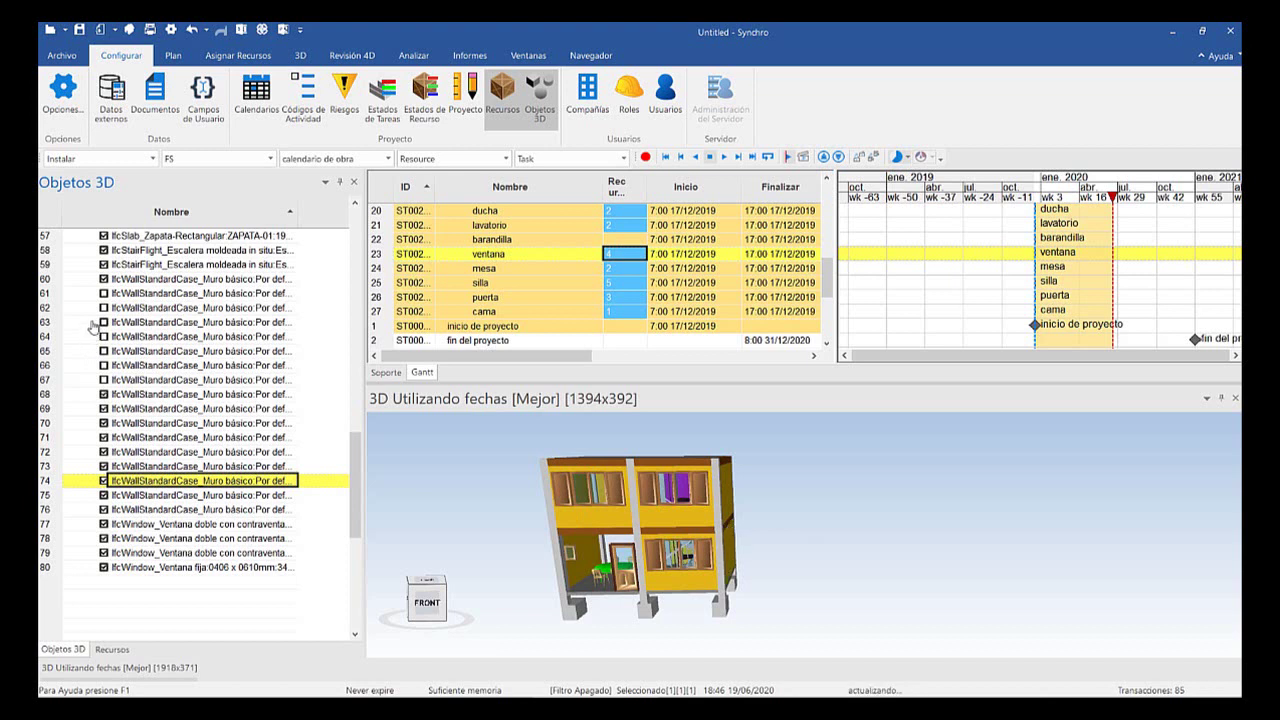
Show the Muro básico wall that closes the open ground-floor bay at the back of the house
middle_click_drag(676, 485, 543, 466)
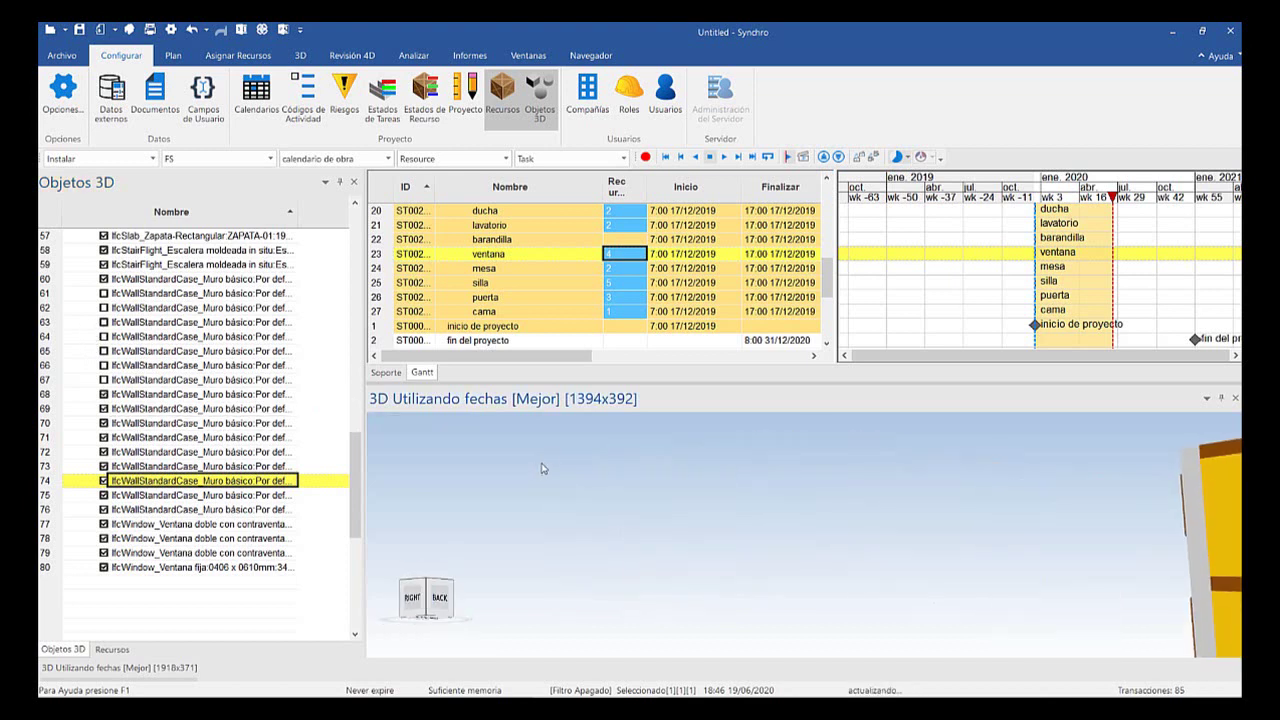
scroll(550, 460, "down", 3)
left_click_drag(726, 473, 626, 463)
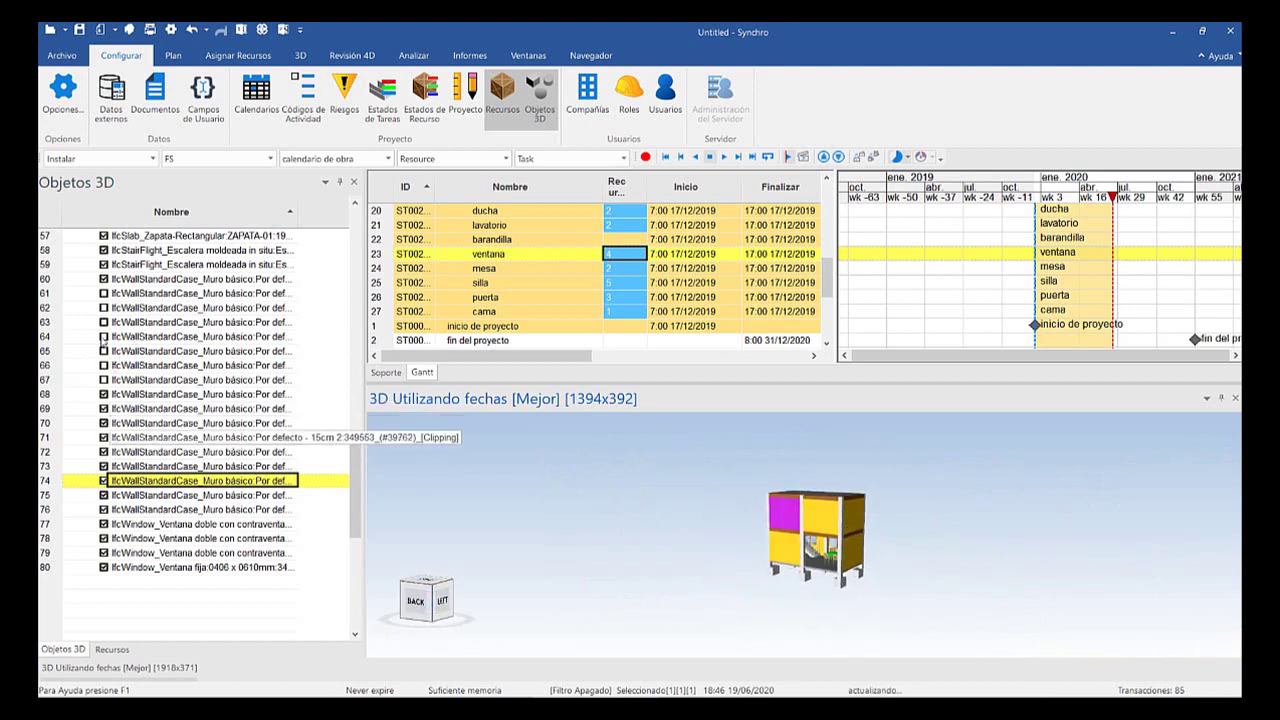
left_click(103, 379)
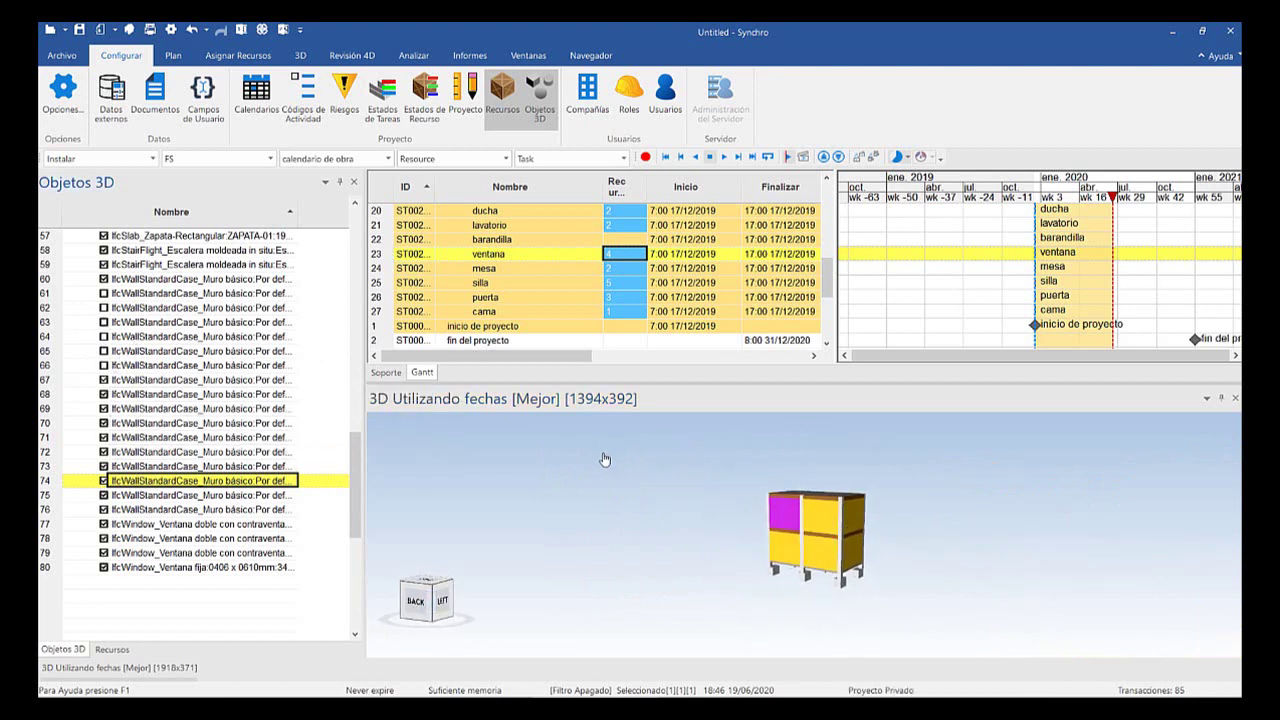
Check the hidden Muro básico wall of row 61 against the house's front facade, leave it hidden, and show the wall in row 64
left_click_drag(604, 459, 557, 444)
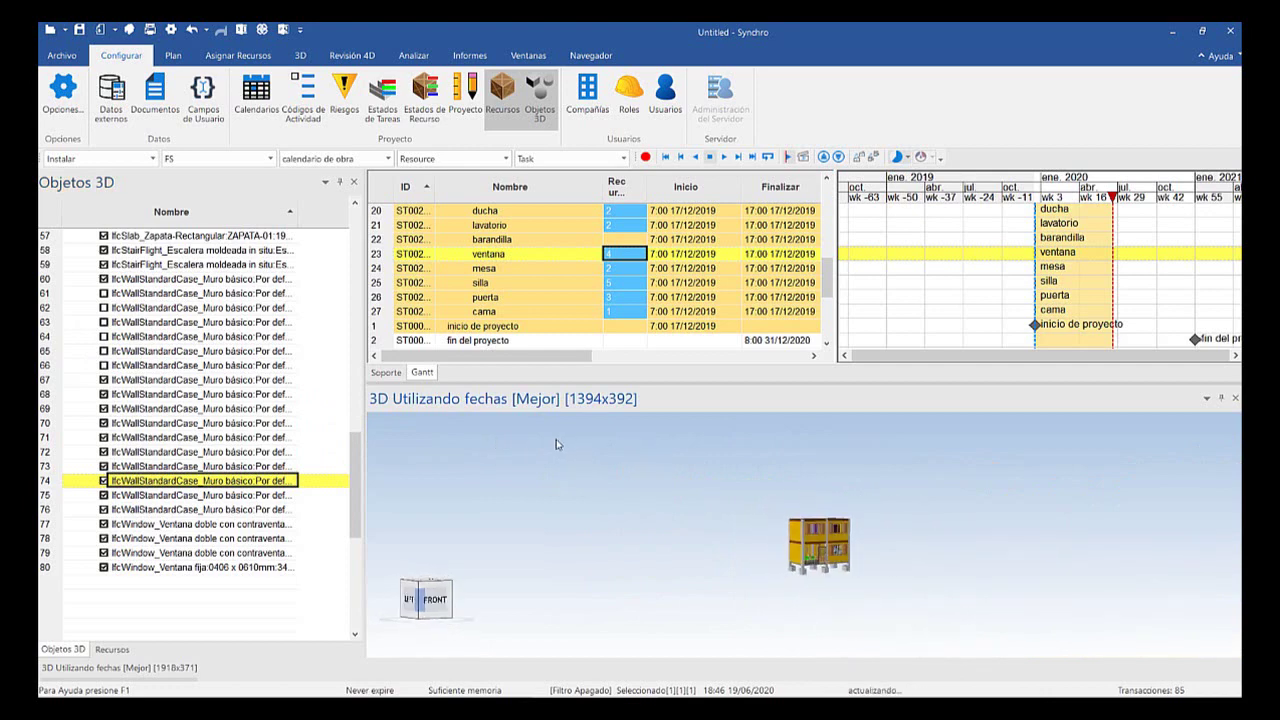
left_click_drag(689, 457, 723, 443)
scroll(723, 443, "up", 3)
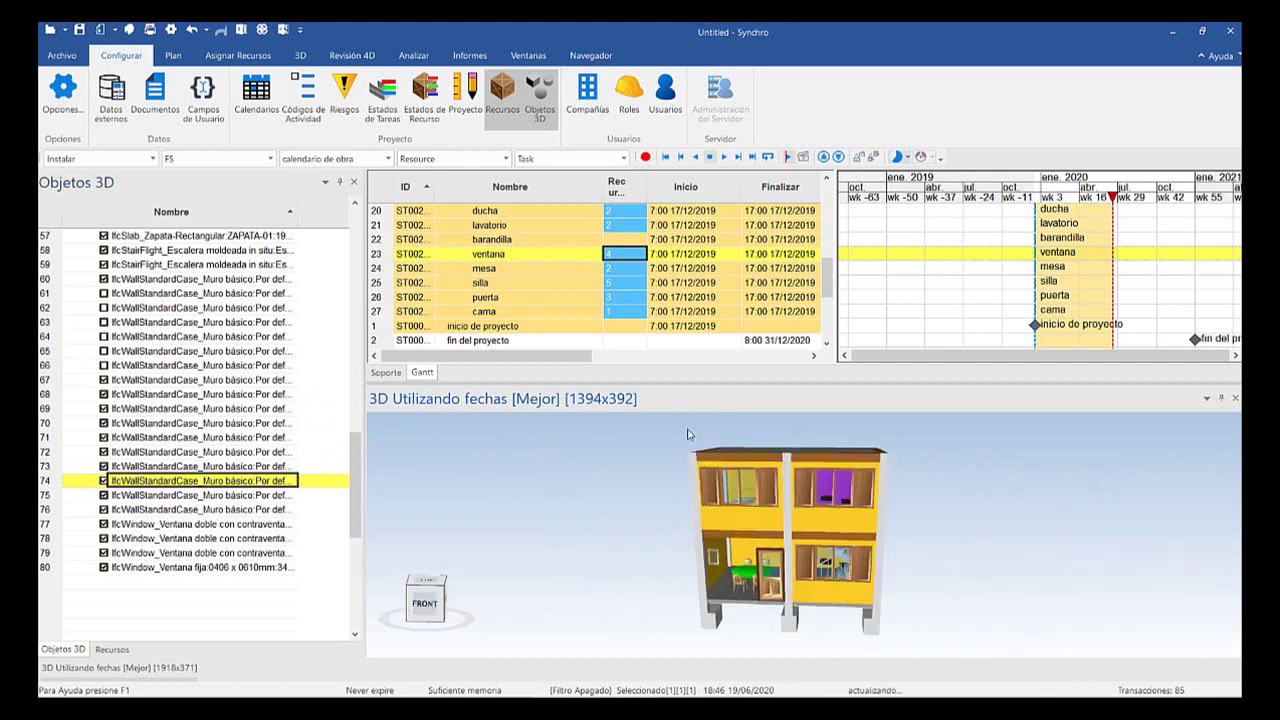
scroll(688, 434, "up", 8)
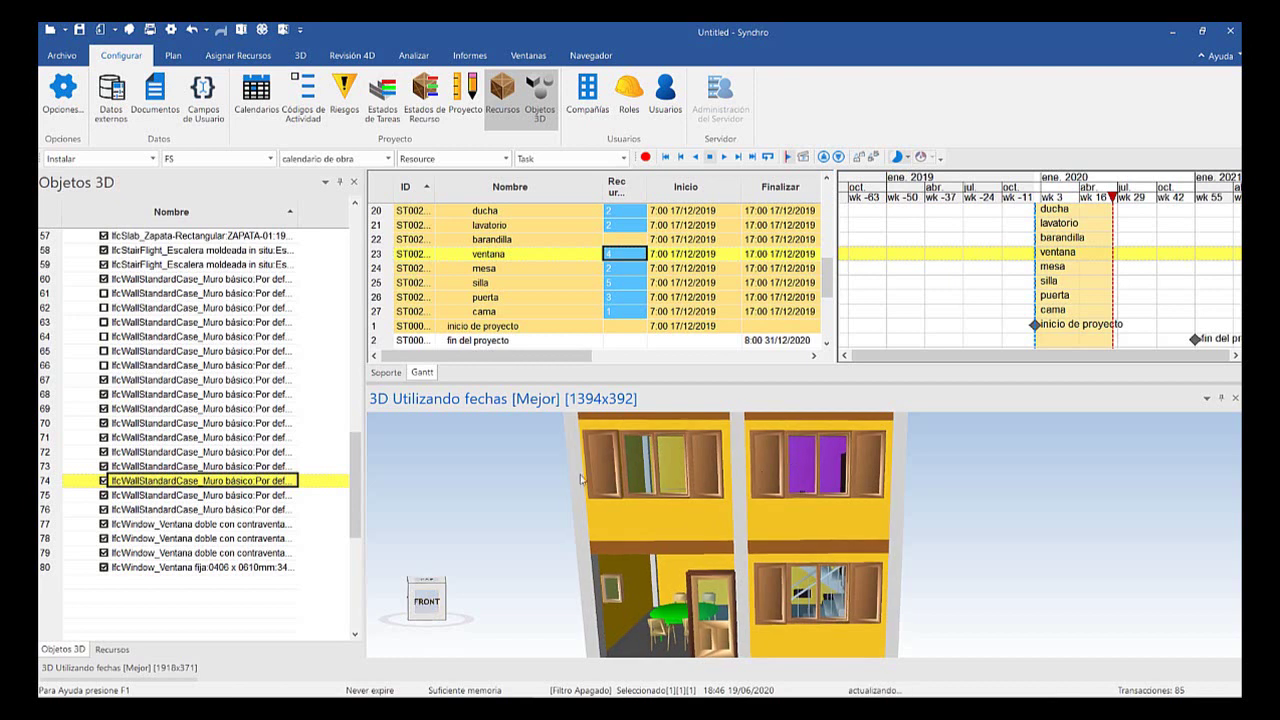
left_click(103, 294)
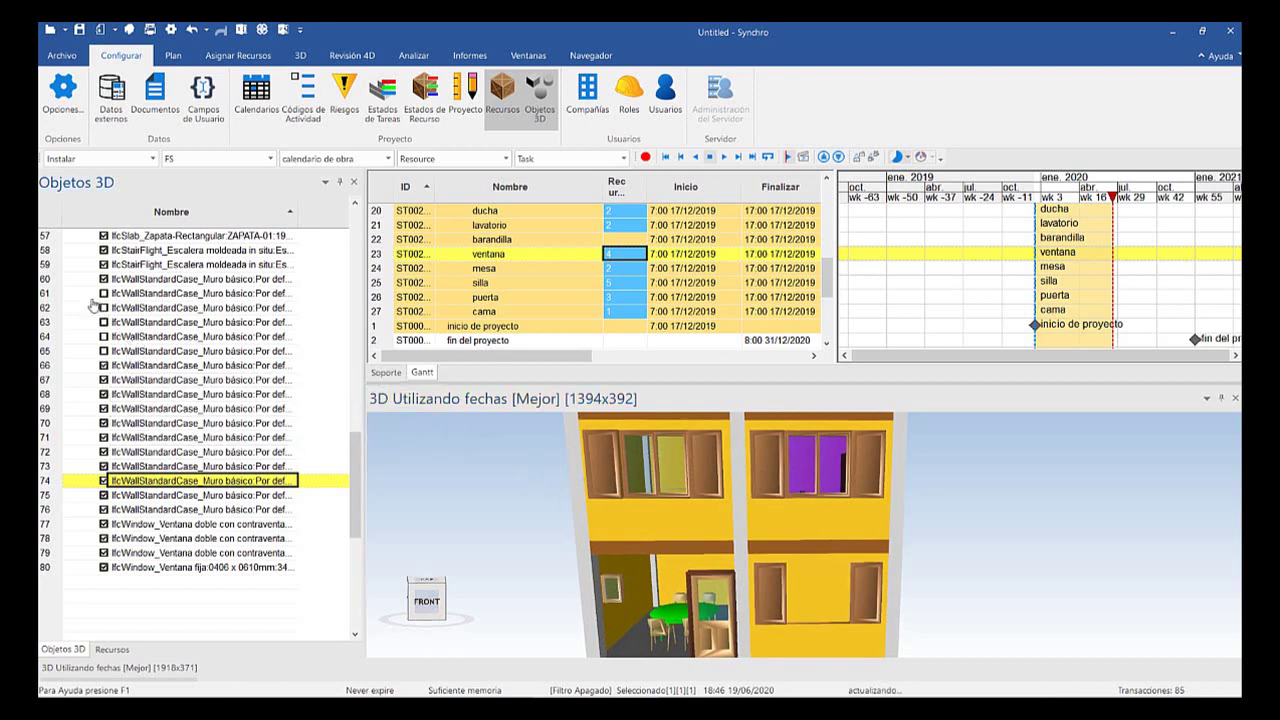
left_click(100, 294)
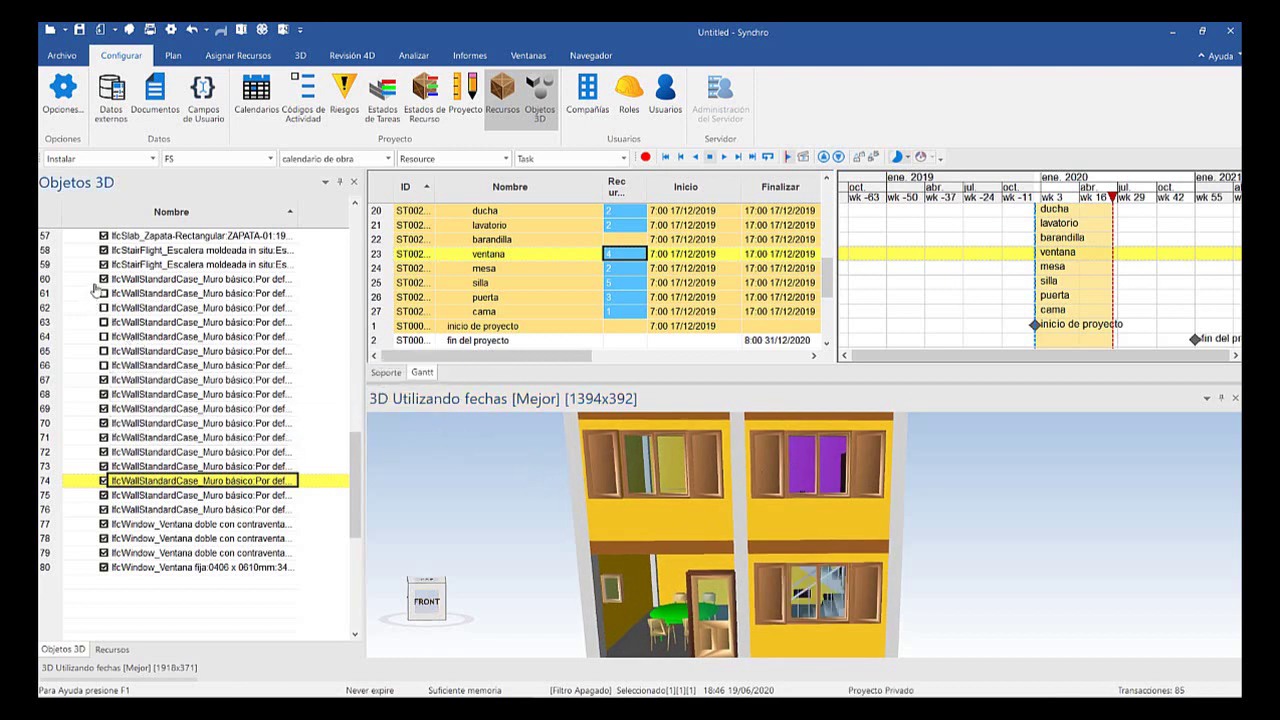
left_click(108, 351)
left_click(103, 336)
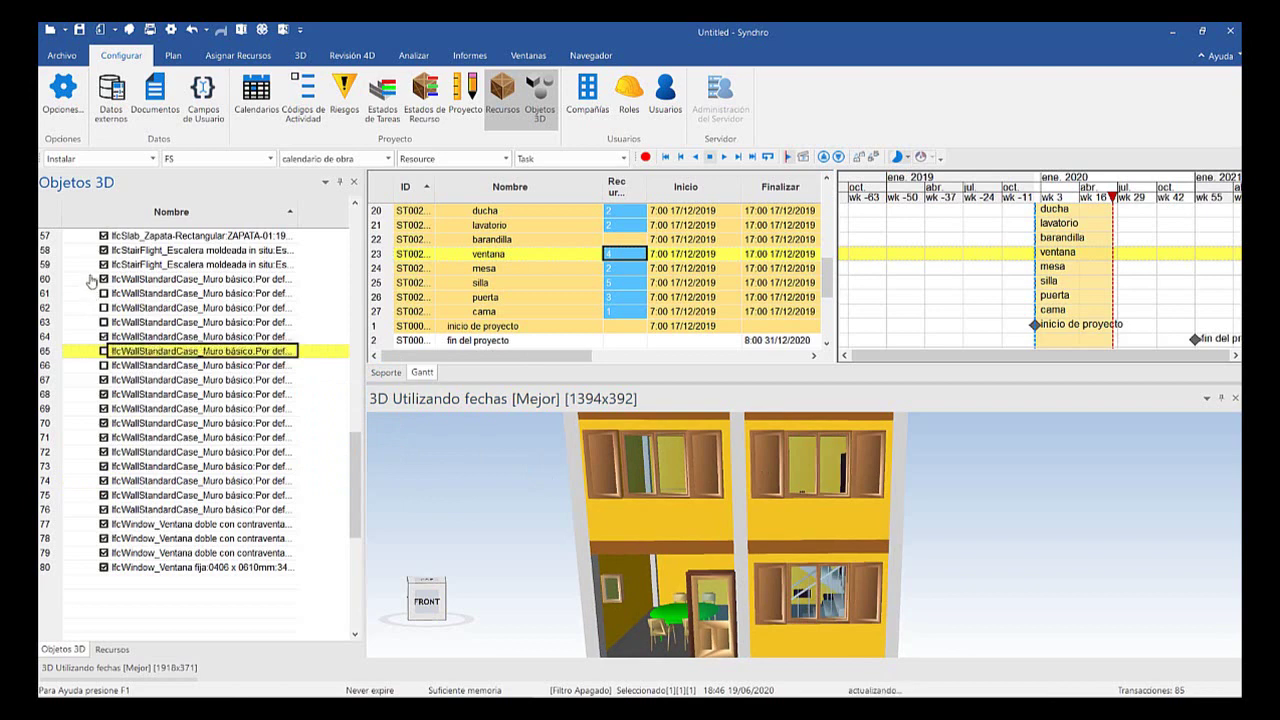
Toggle the visibility of individual basic wall objects in the 3D object list, leaving the first-floor front wall shown
left_click(93, 280)
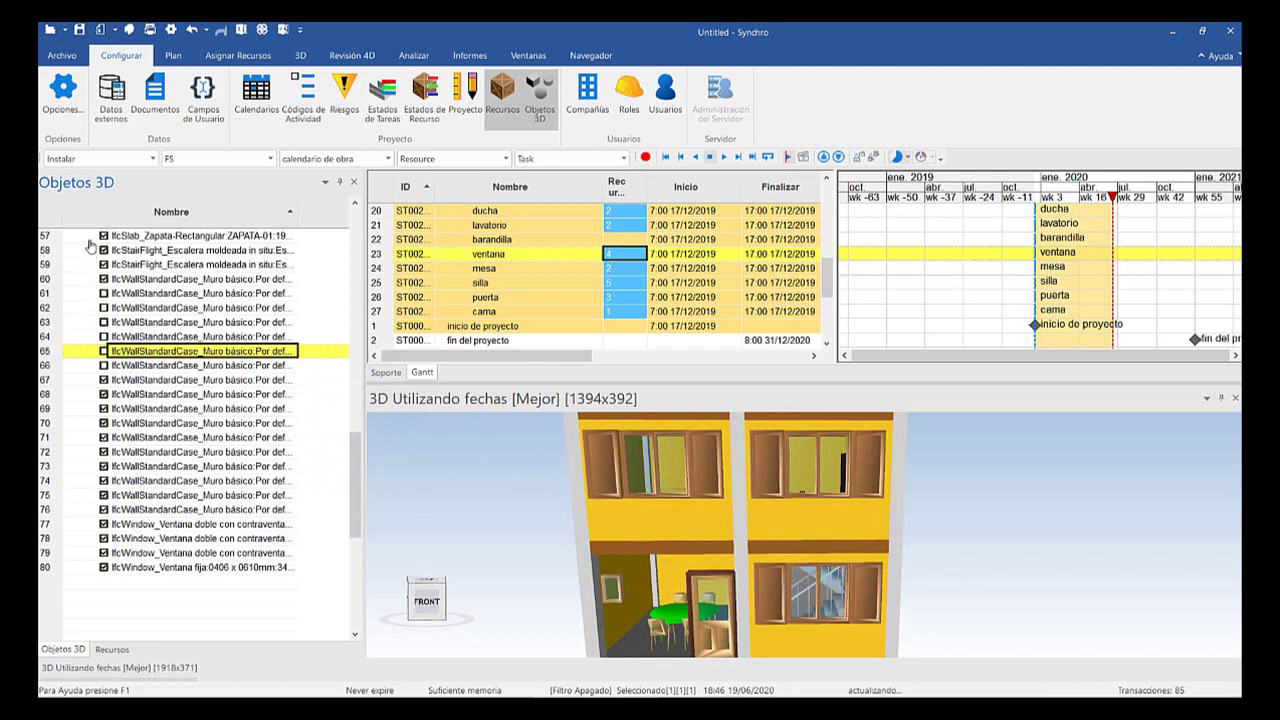
scroll(127, 430, "up", 2)
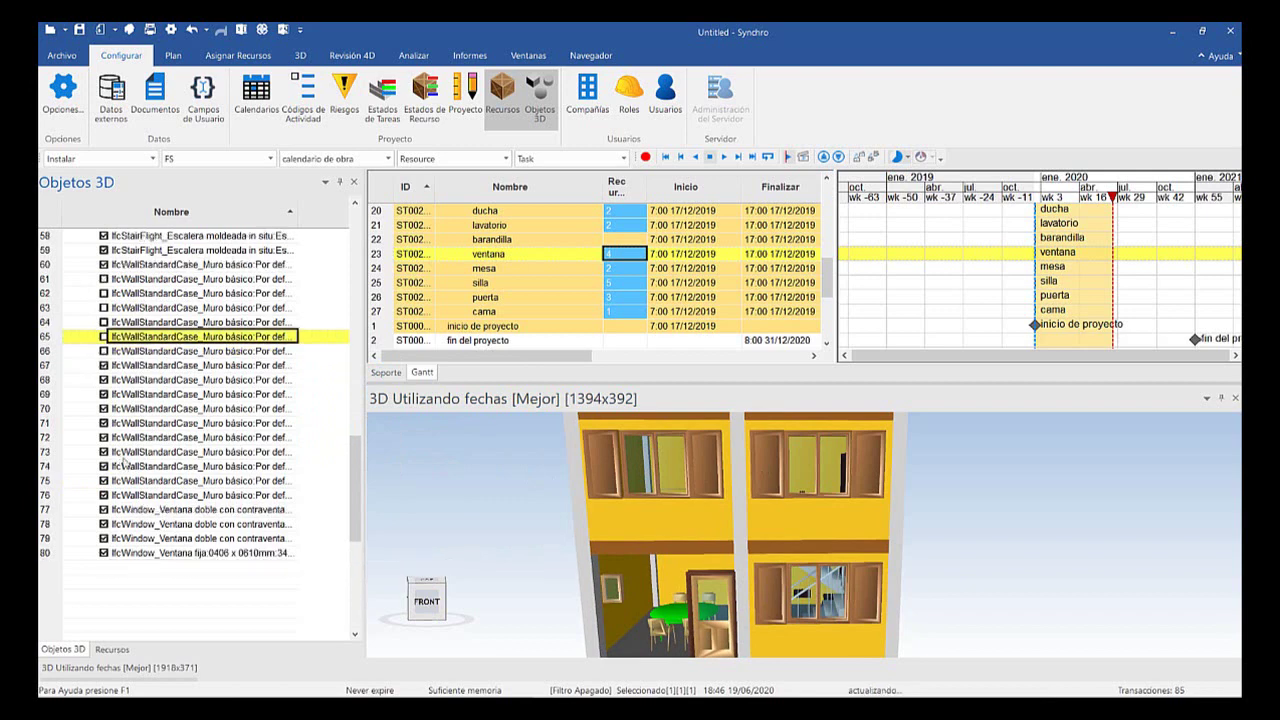
scroll(115, 415, "up", 4)
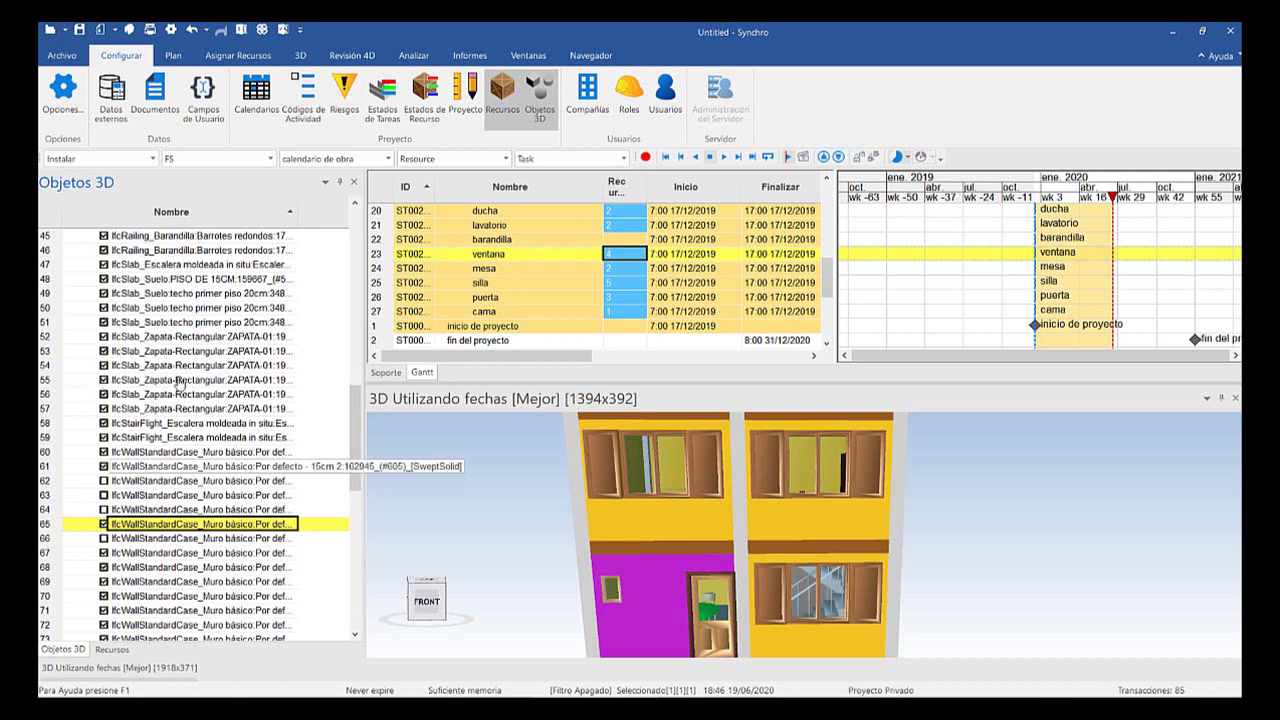
scroll(100, 466, "down", 2)
Select all six first-floor walls of the house together in the 3D view, covering the front, sides and back
scroll(436, 435, "down", 3)
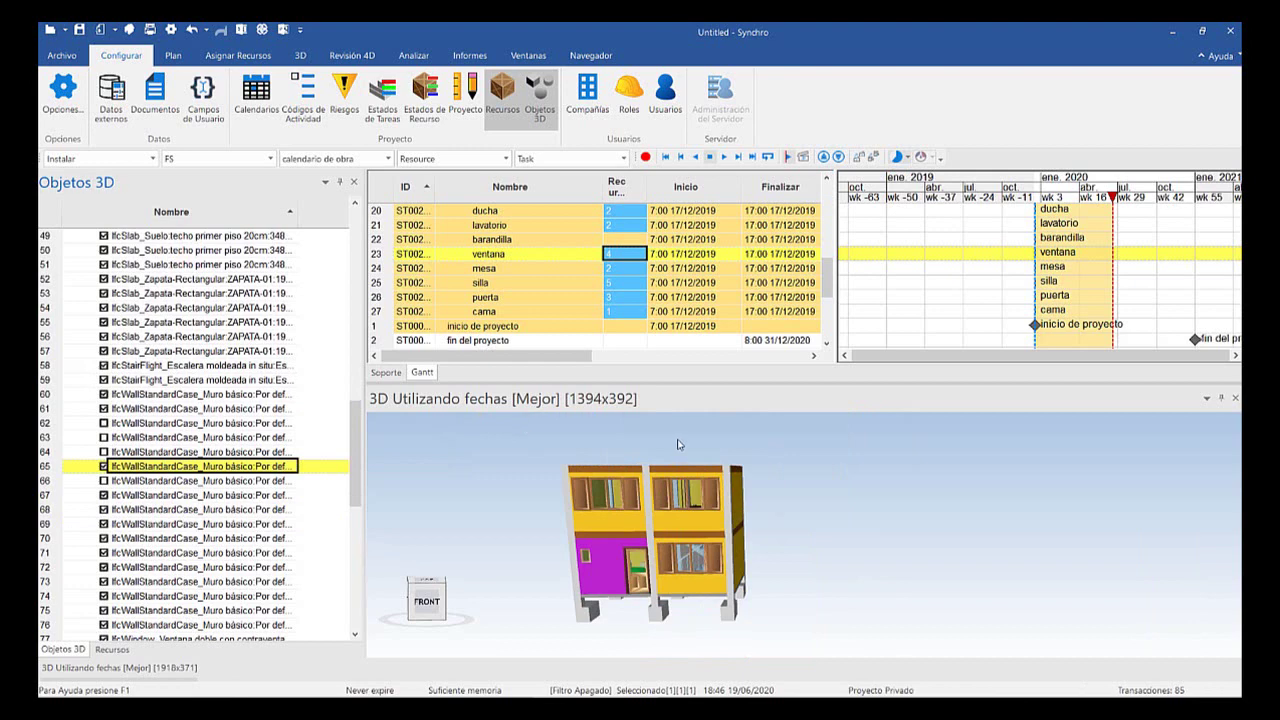
middle_click_drag(680, 443, 549, 482)
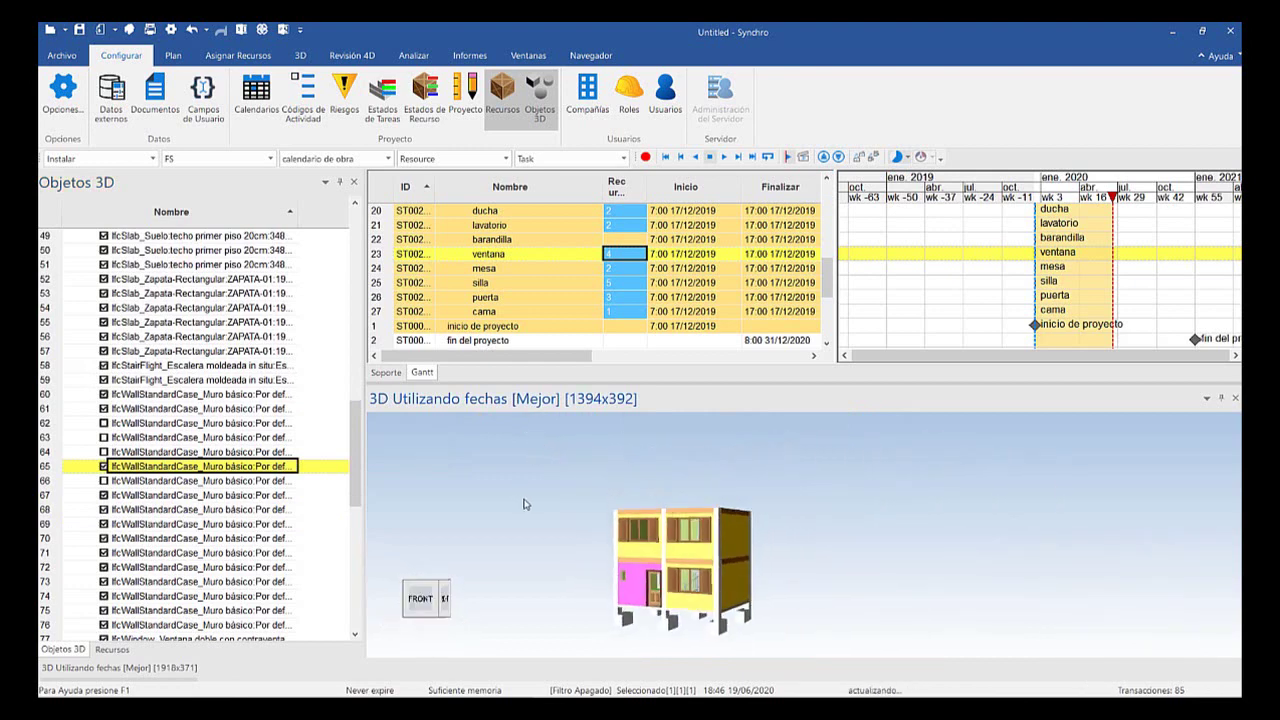
scroll(567, 509, "up", 3)
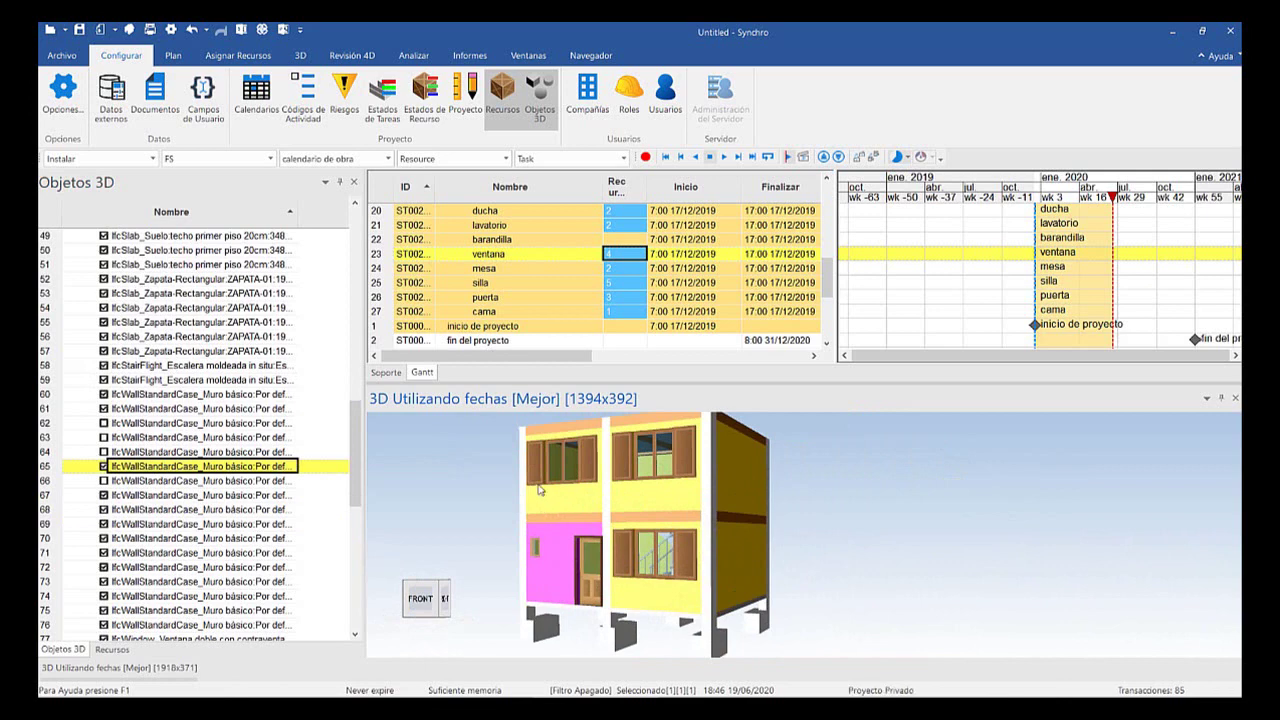
left_click(538, 489, "ctrl")
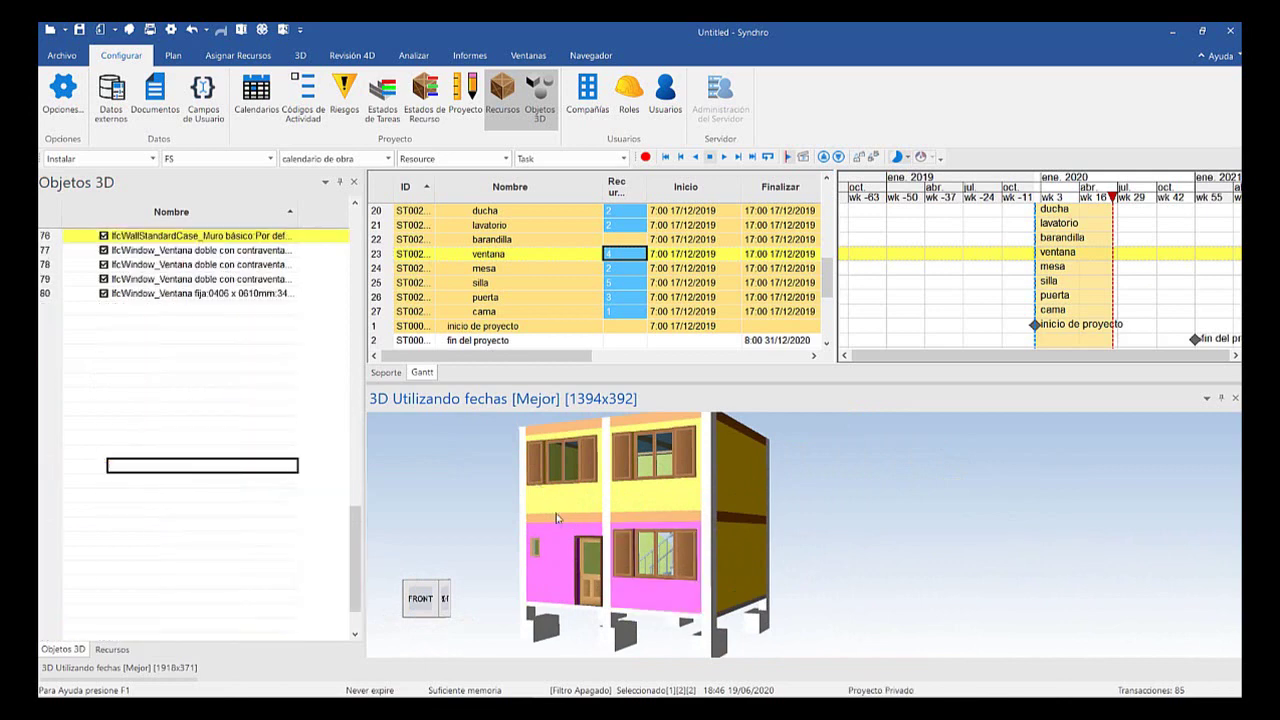
left_click(556, 513, "ctrl")
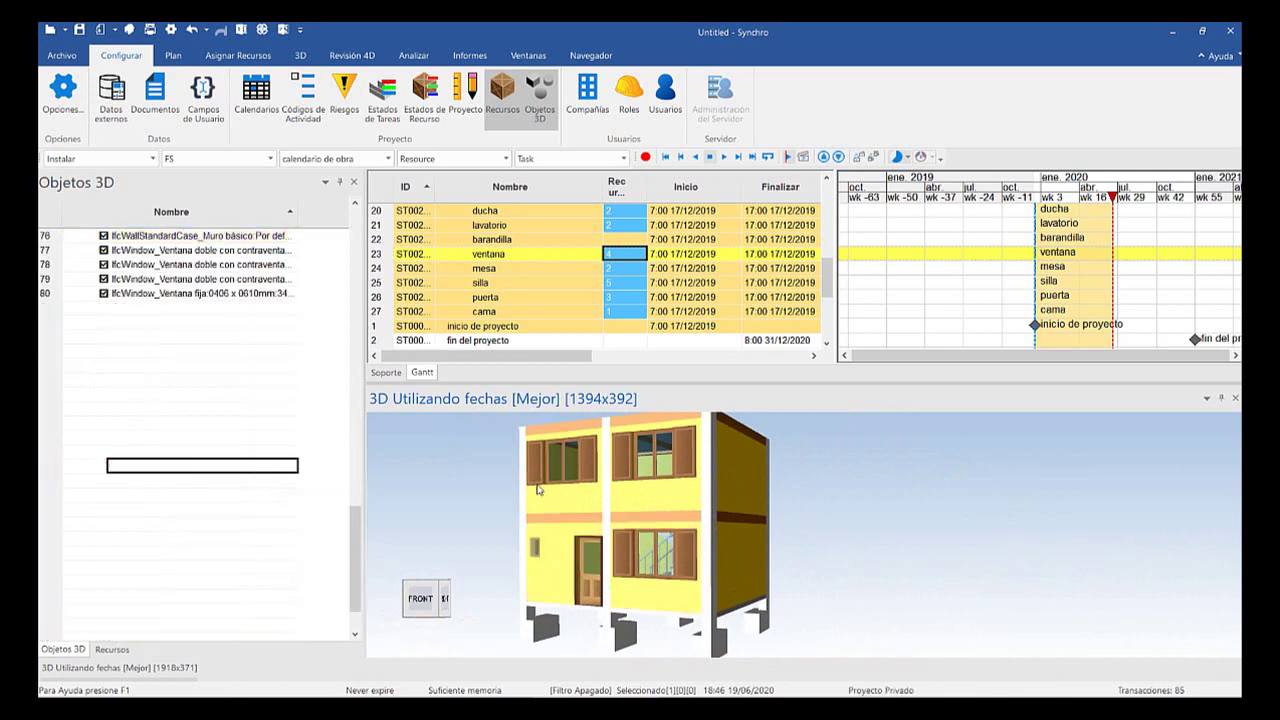
left_click(456, 478, "ctrl")
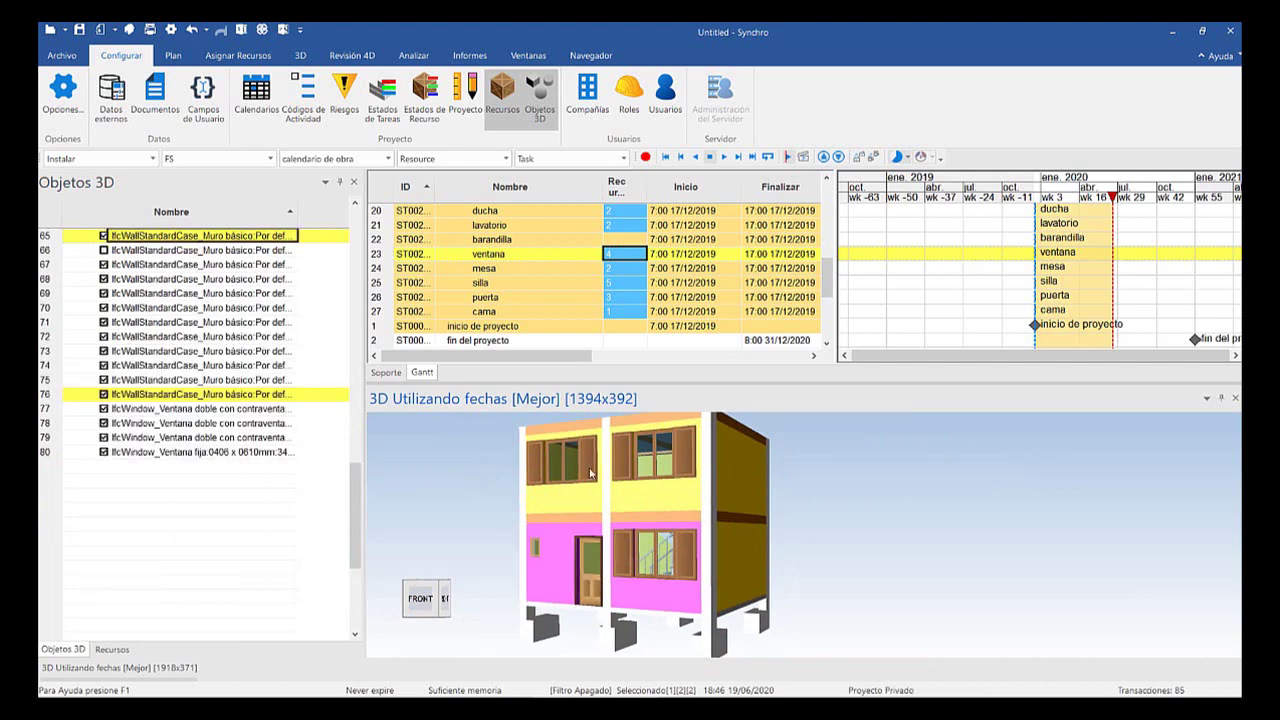
left_click(652, 464, "ctrl")
middle_click_drag(676, 460, 504, 464)
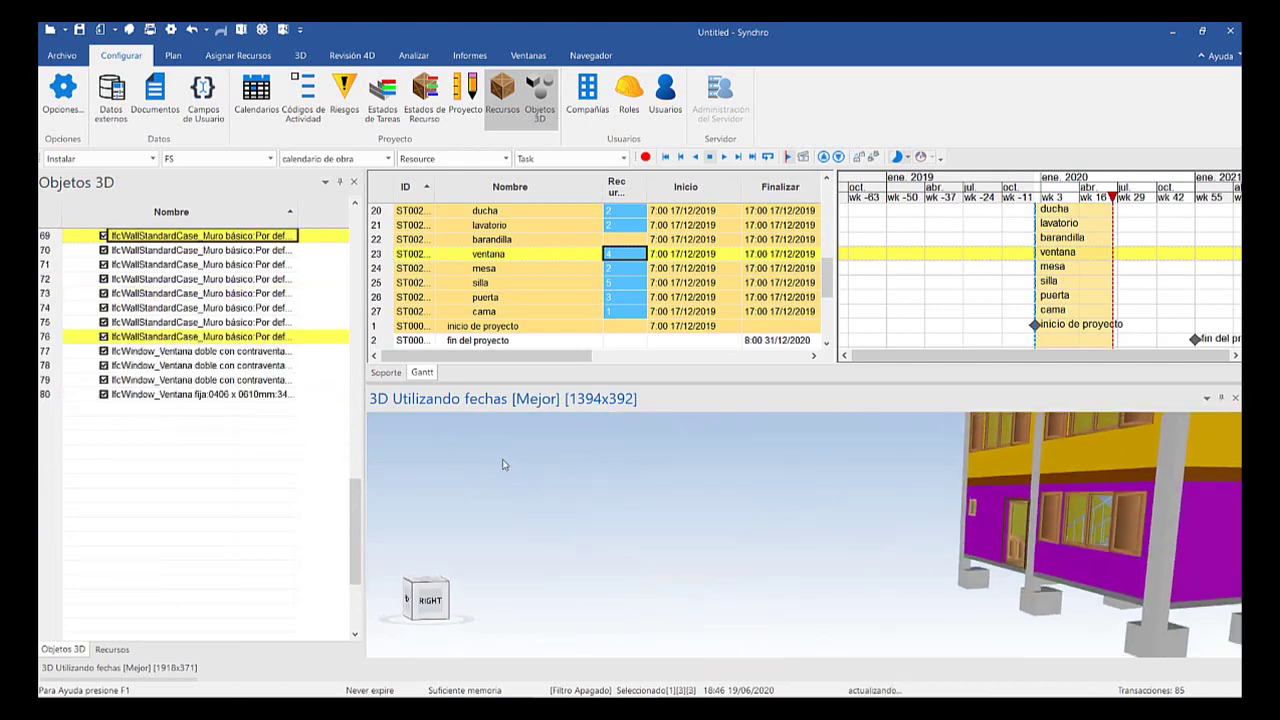
scroll(580, 458, "down", 4)
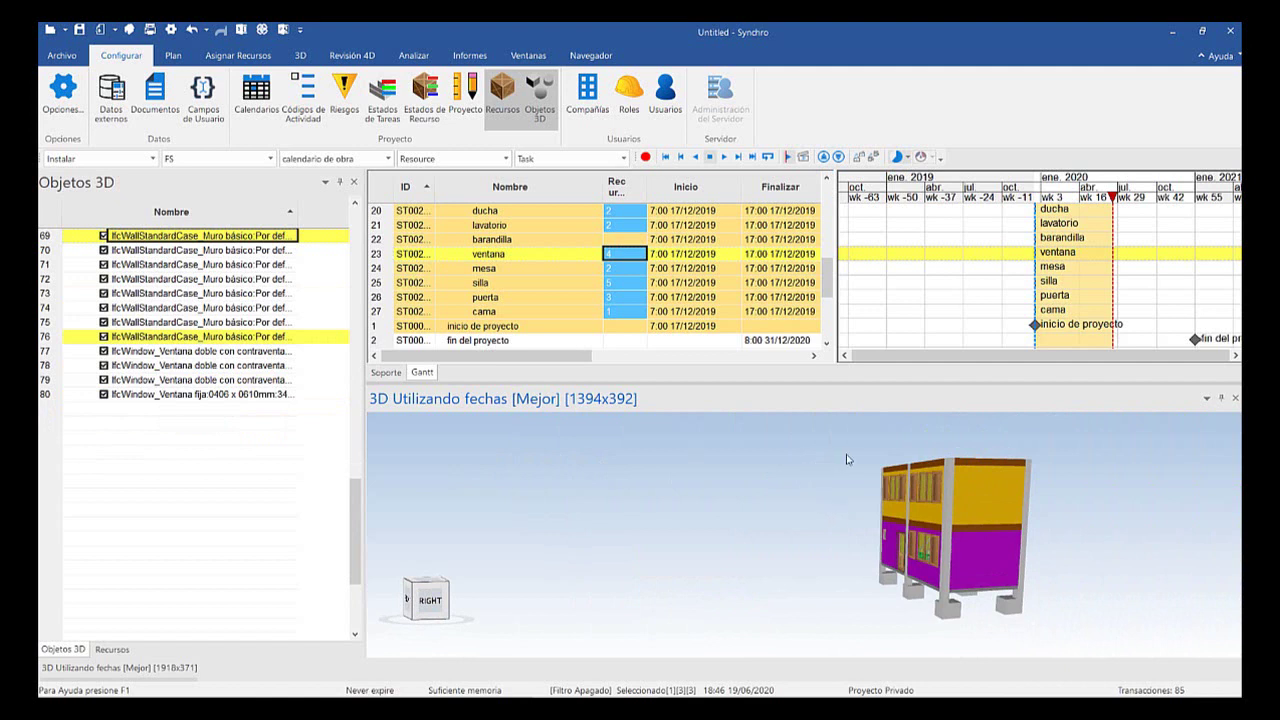
middle_click_drag(847, 459, 700, 485)
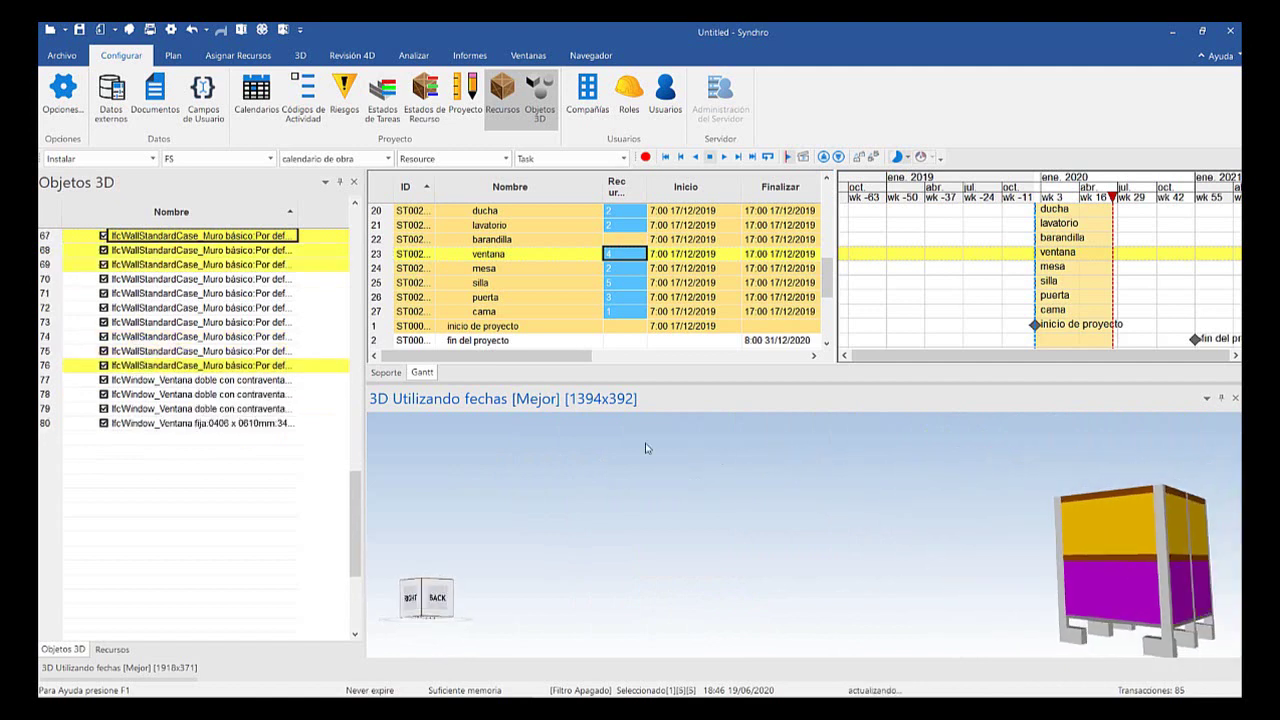
scroll(660, 448, "down", 3)
middle_click_drag(825, 477, 720, 486)
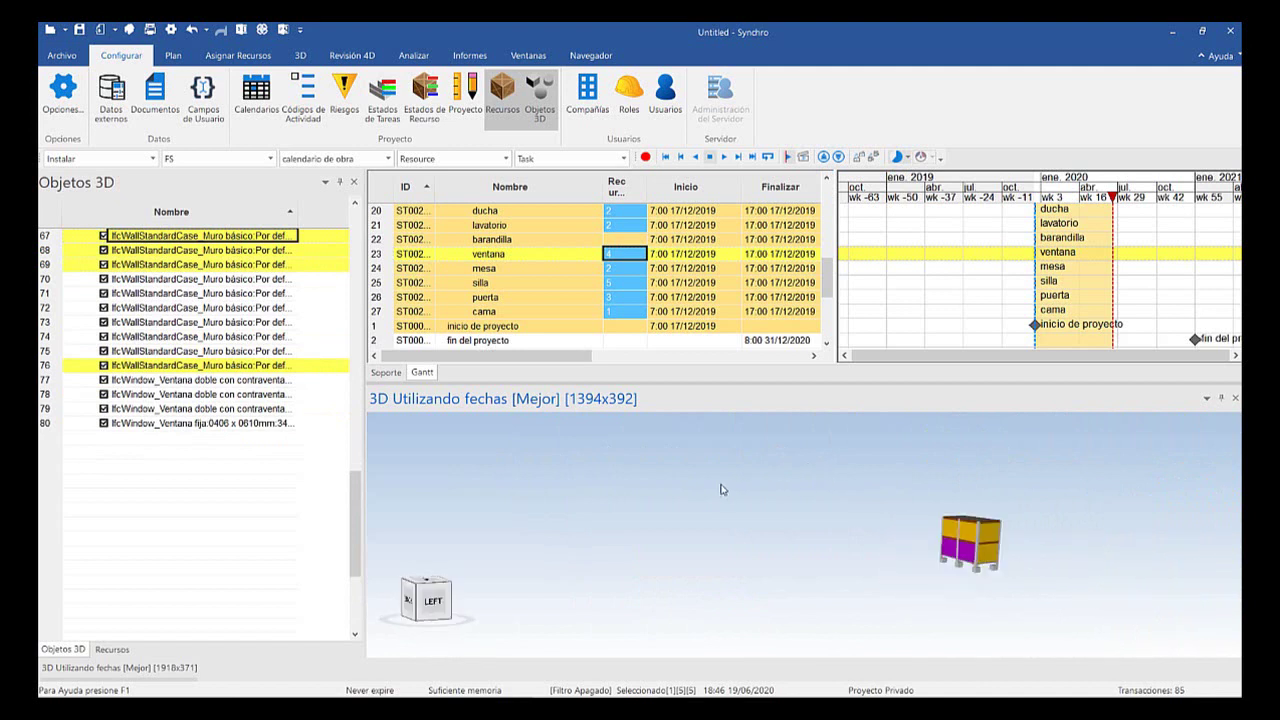
middle_click_drag(820, 476, 540, 440)
middle_click_drag(774, 445, 712, 471)
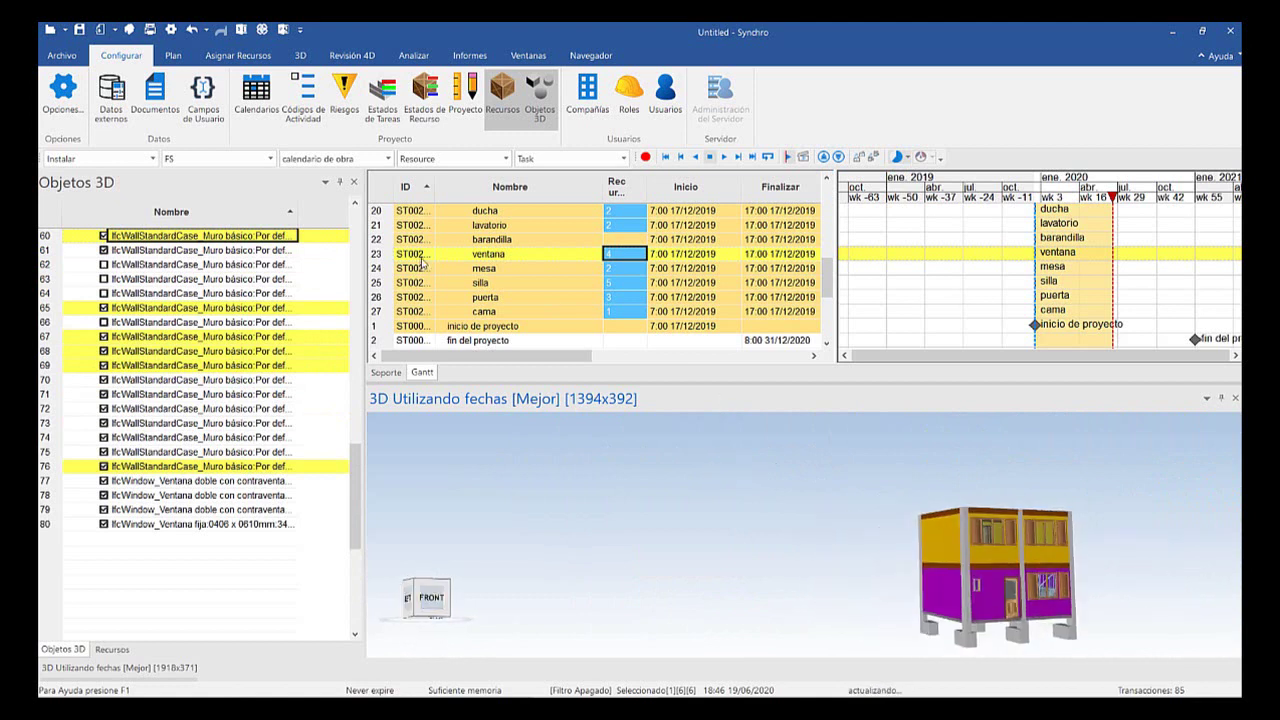
Try assigning the selected first-floor walls to the muro task under estructura de segundo piso
scroll(427, 242, "up", 3)
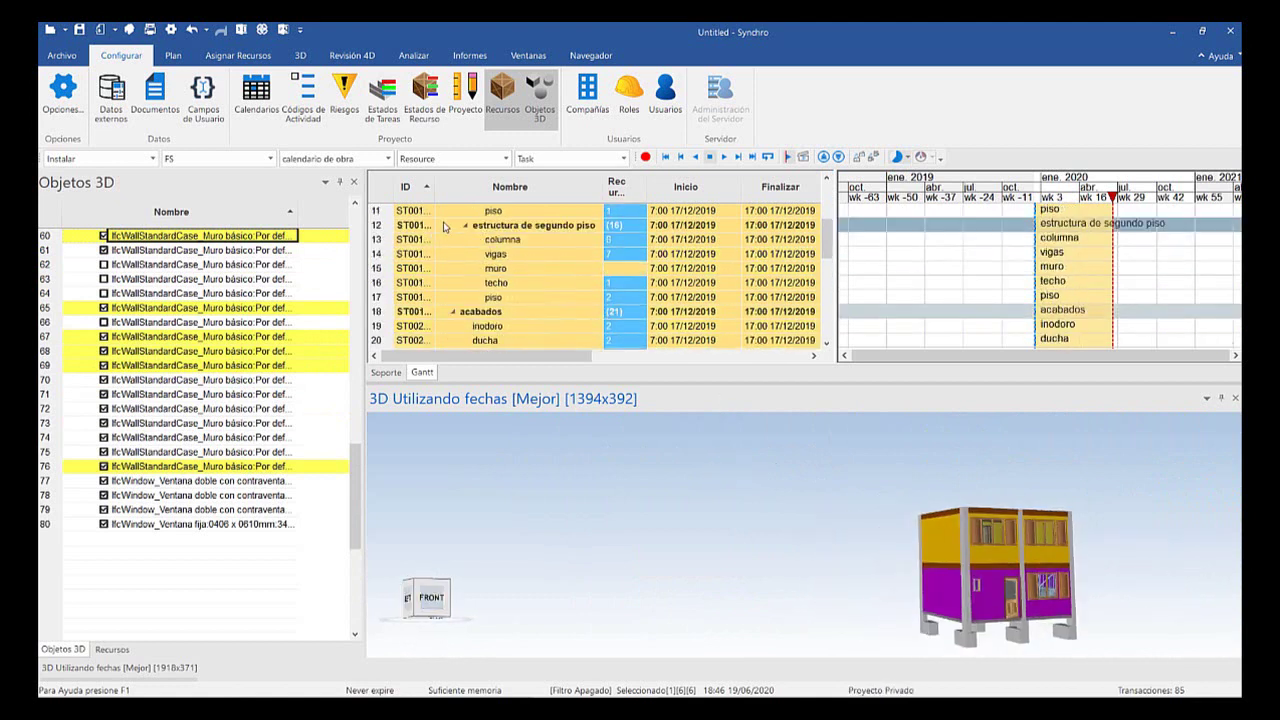
right_click(800, 491)
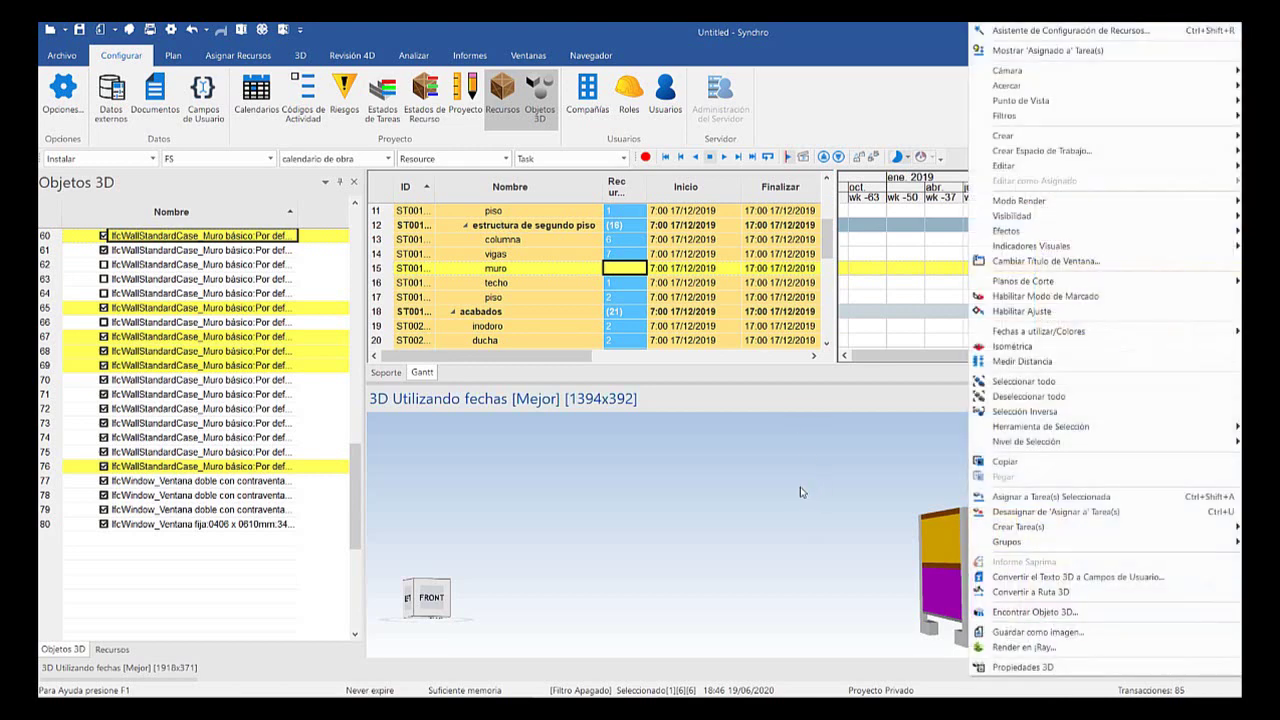
key("Return")
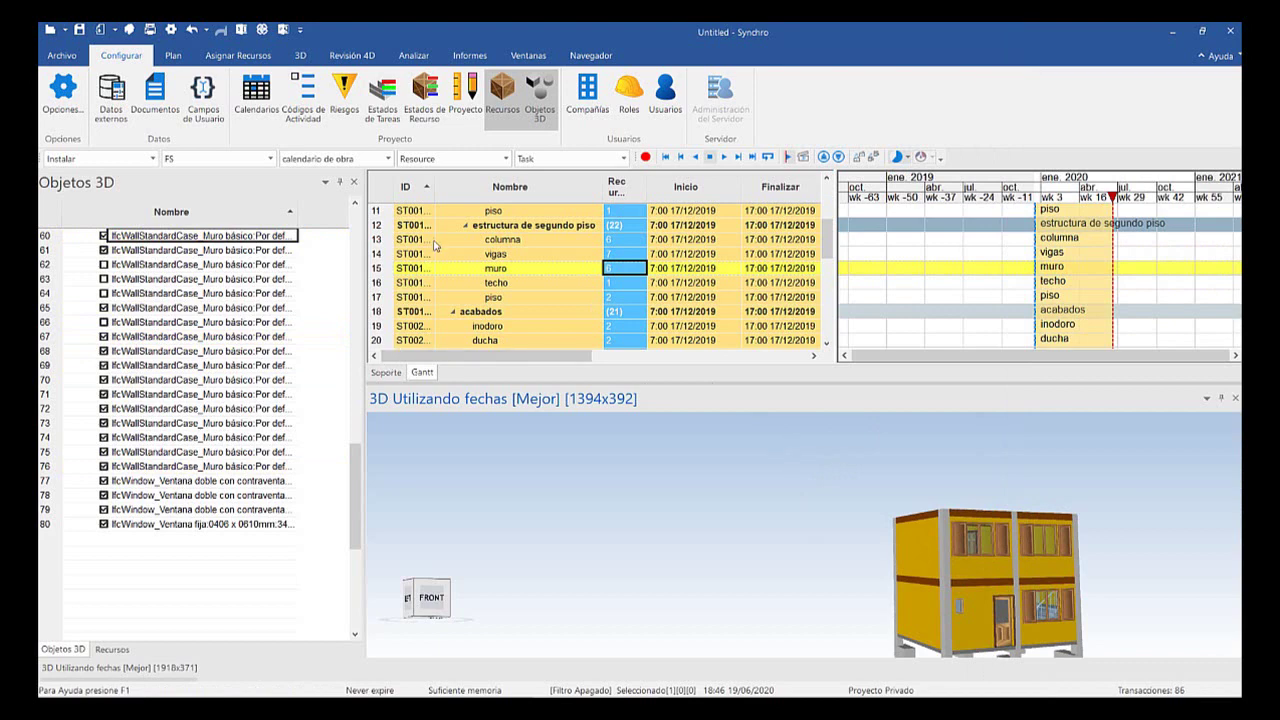
Undo the assignment of the first-floor walls to the second-floor muro task
scroll(513, 237, "up", 3)
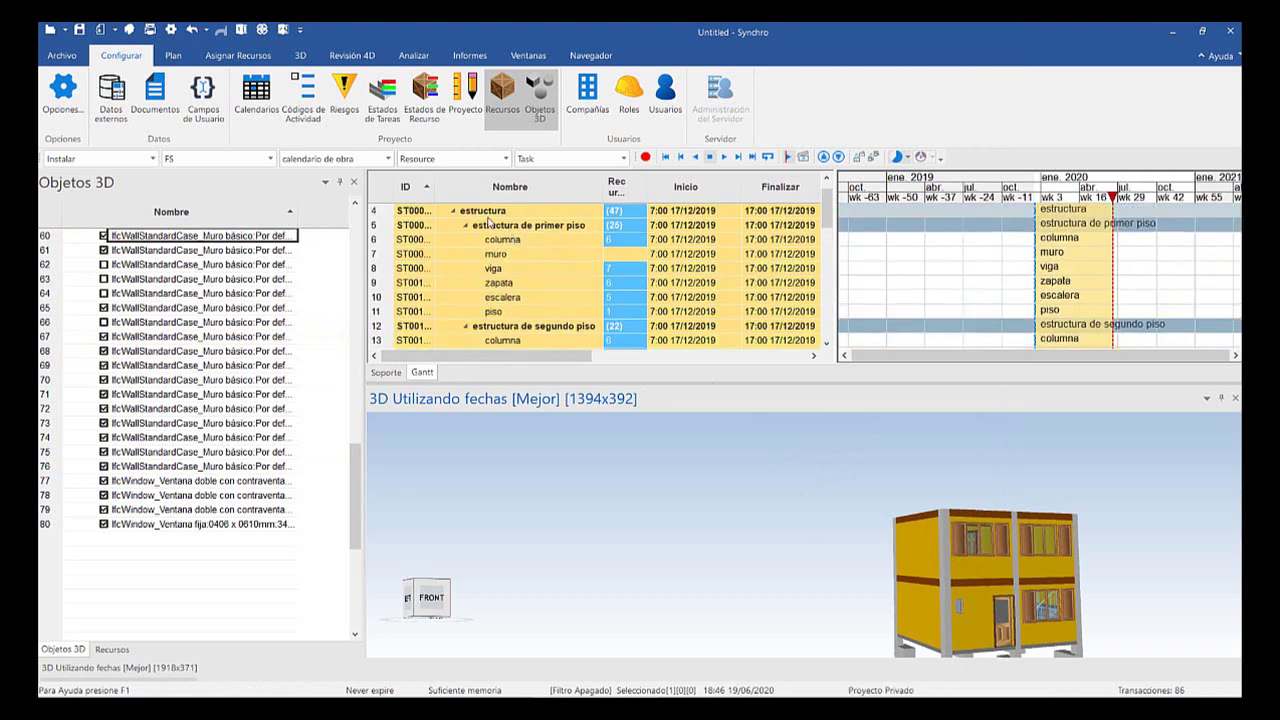
scroll(513, 237, "down", 3)
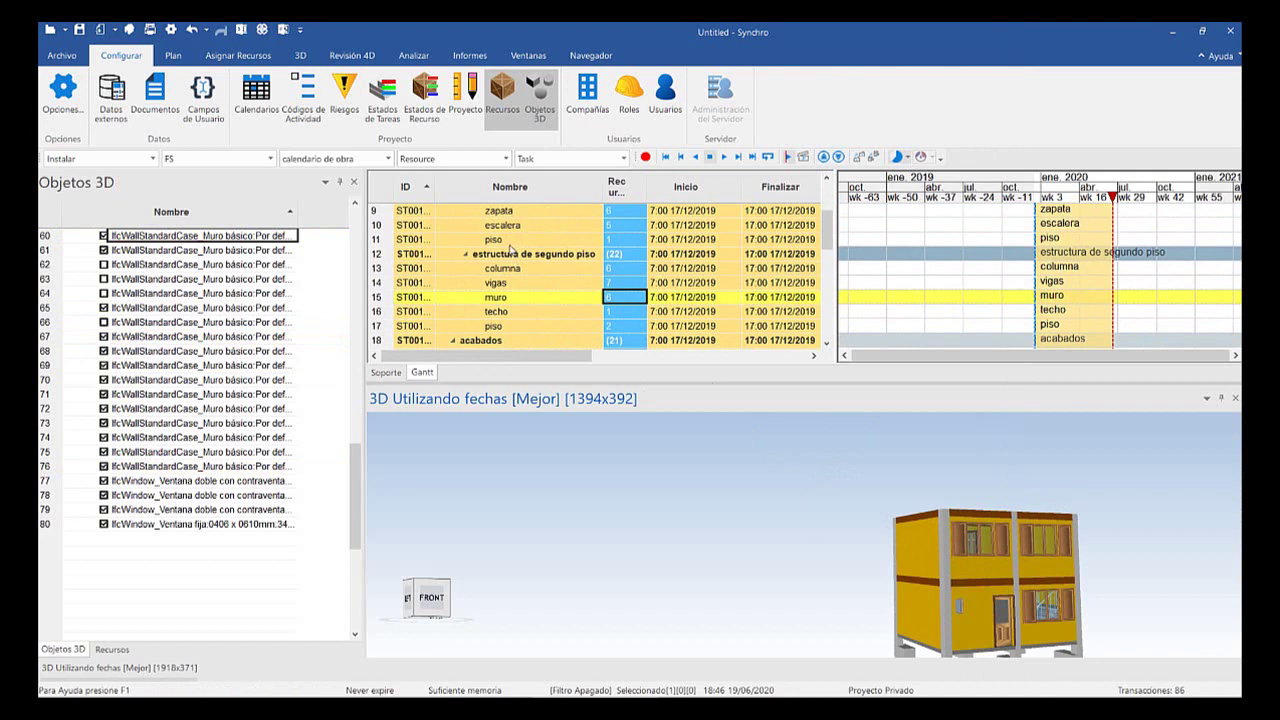
key("ctrl+z")
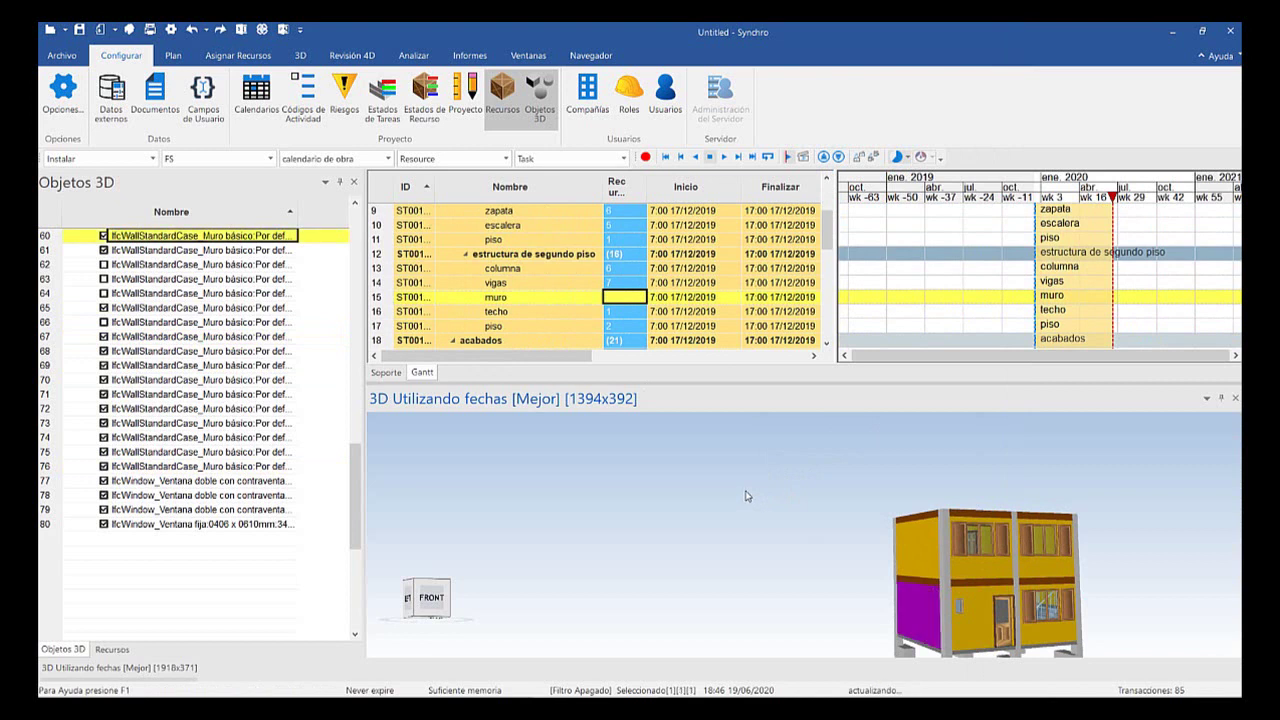
Reselect the six first-floor walls in the 3D view, adding the front, side and back walls to one selection
left_click(784, 504, "ctrl")
left_click(843, 514, "ctrl")
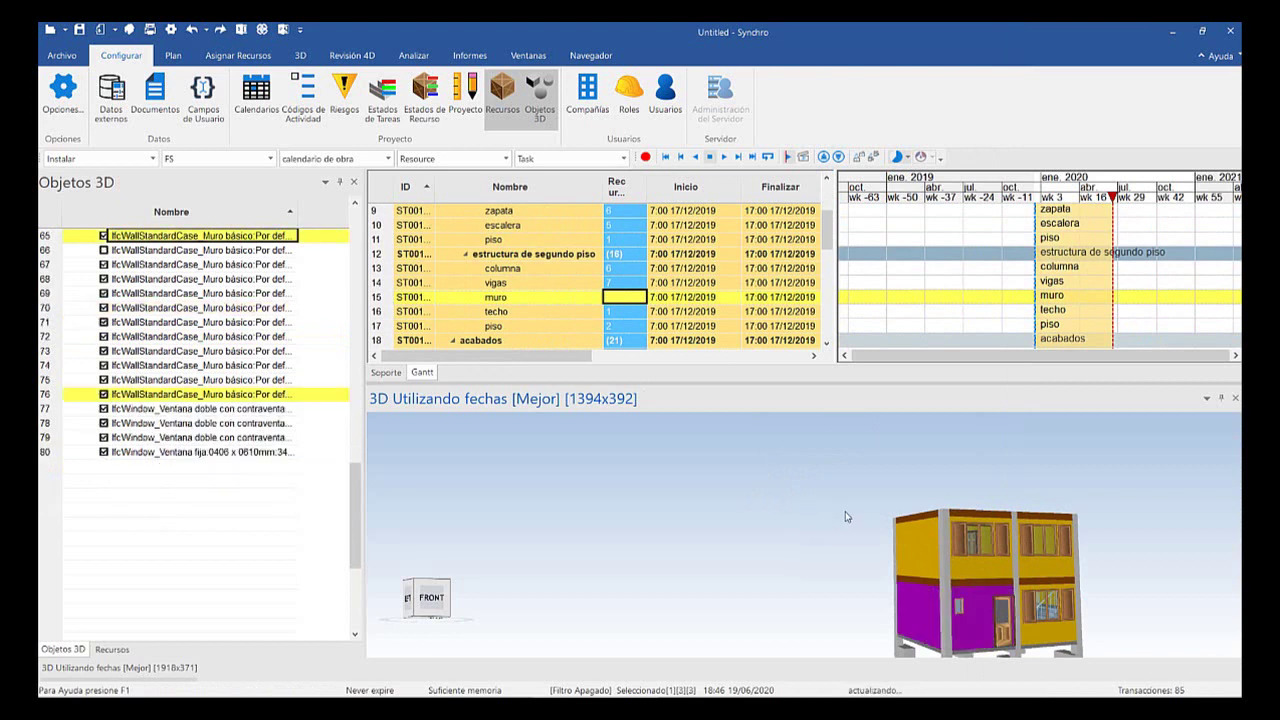
scroll(631, 430, "down", 2)
middle_click_drag(809, 475, 700, 457)
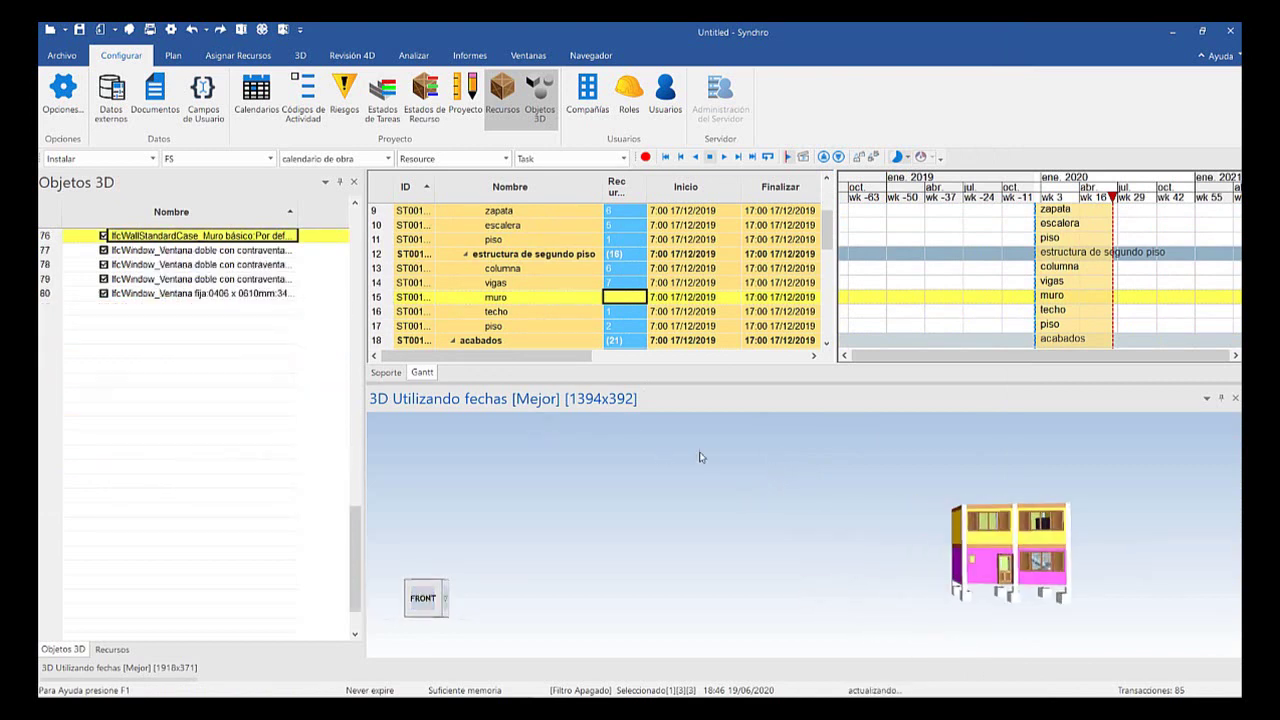
scroll(567, 447, "down", 2)
middle_click_drag(799, 475, 607, 428)
scroll(607, 423, "up", 5)
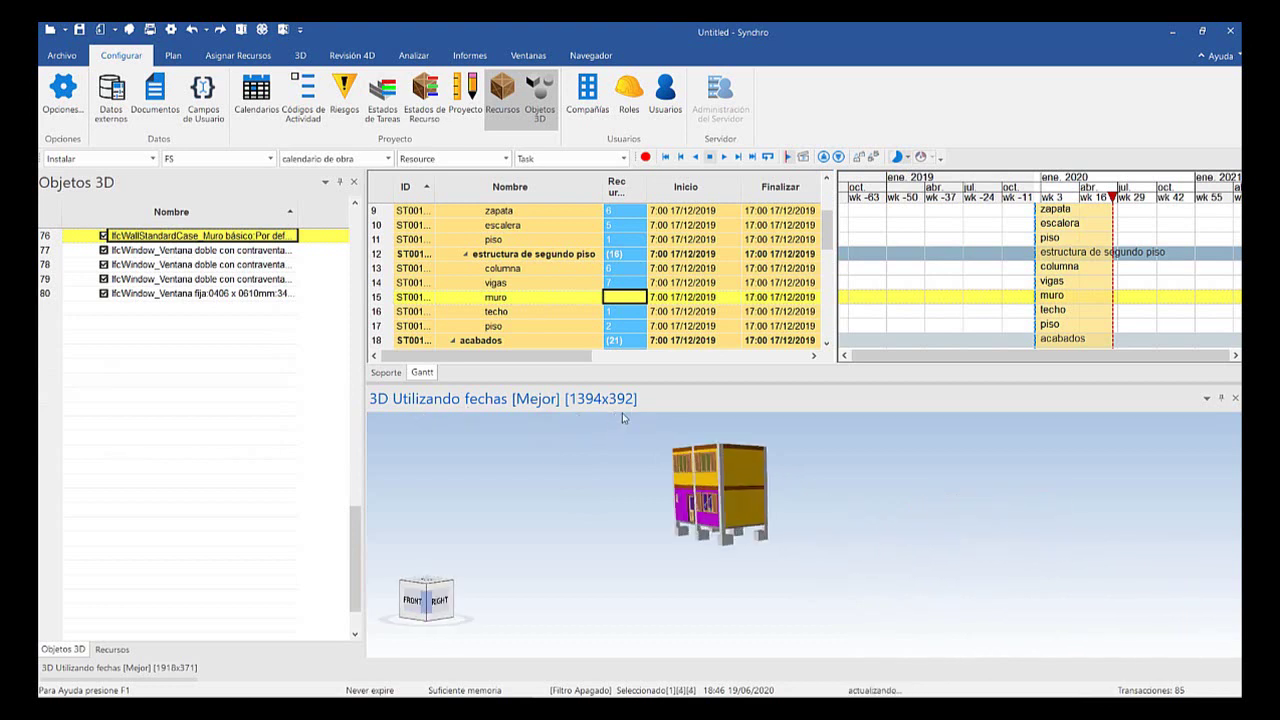
left_click(762, 510, "ctrl")
scroll(620, 424, "down", 2)
middle_click_drag(716, 413, 528, 413)
middle_click_drag(701, 409, 637, 411)
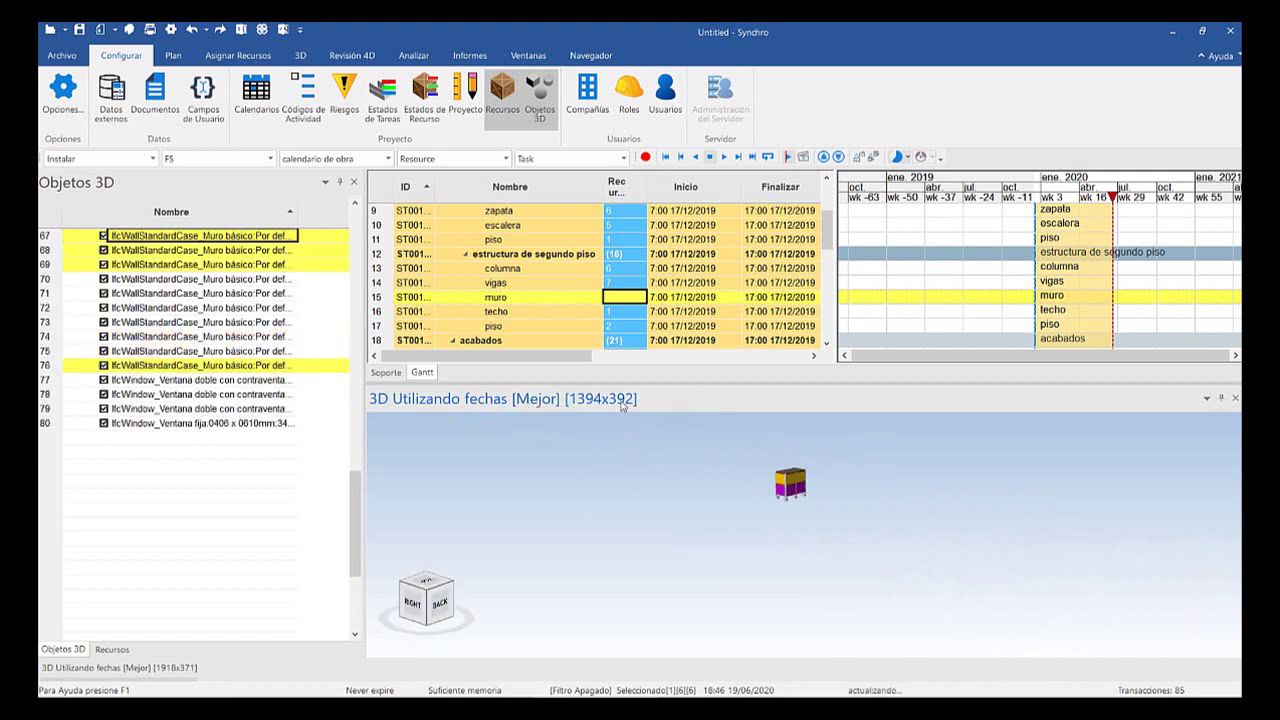
middle_click_drag(622, 405, 676, 398)
Assign the selected first-floor walls to the muro task under estructura de primer piso
scroll(709, 391, "up", 5)
scroll(462, 232, "up", 2)
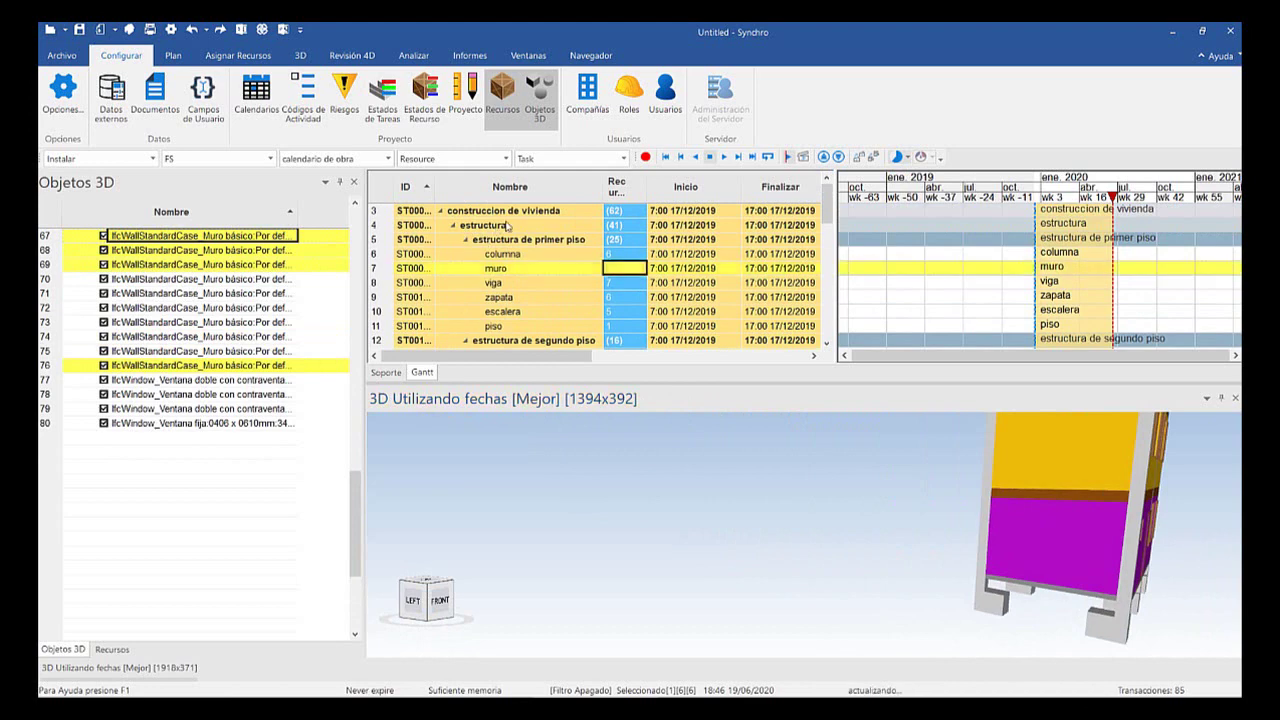
right_click(873, 450)
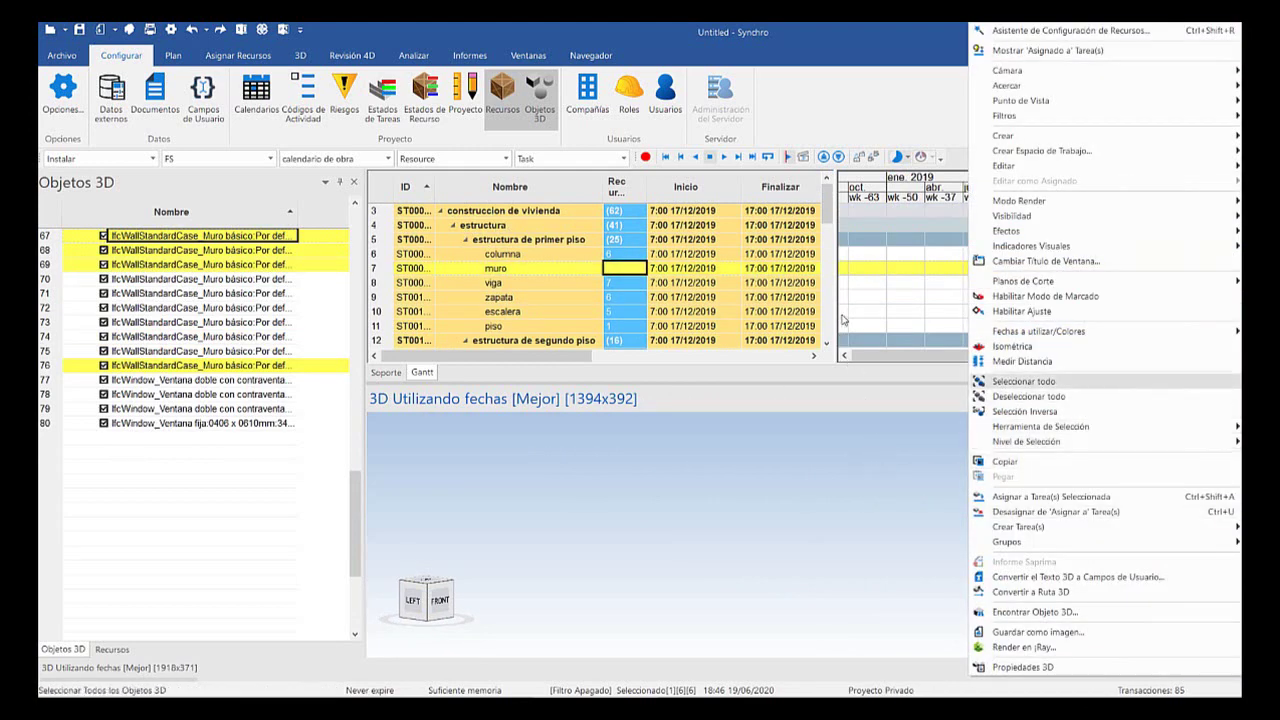
left_click(1051, 496)
scroll(620, 502, "down", 2)
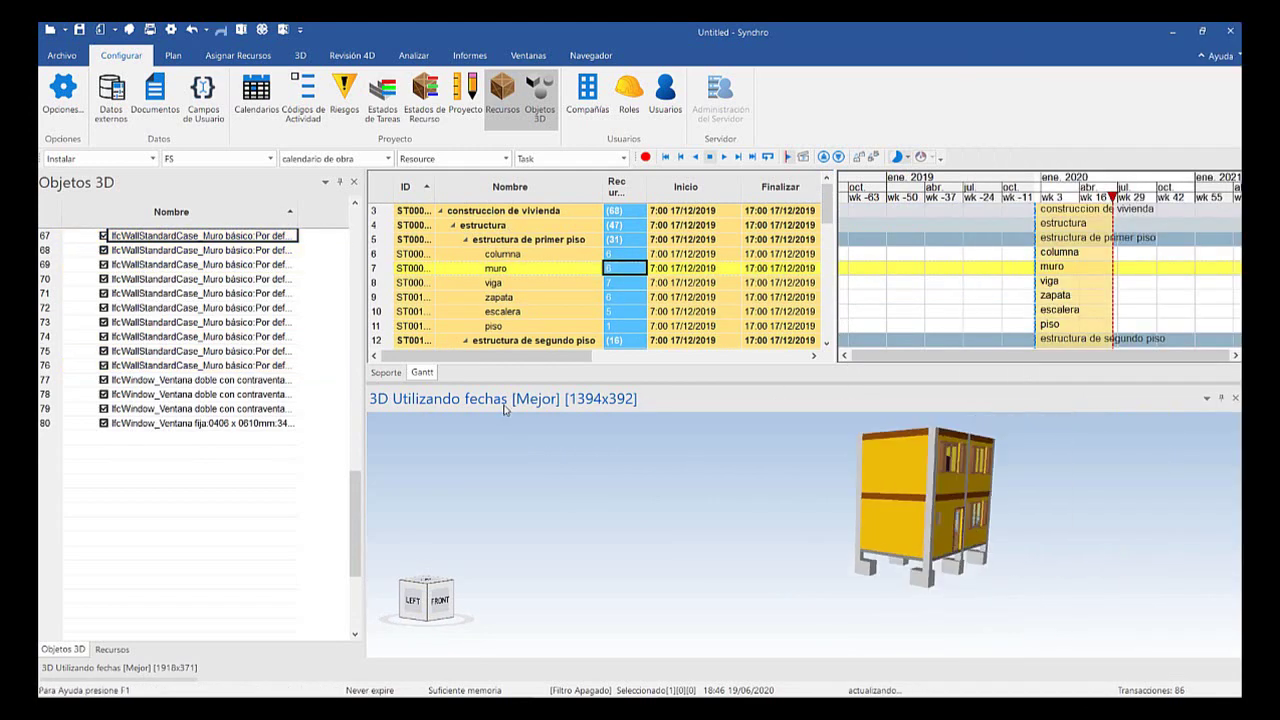
Select the six second-floor walls around the house in the 3D view, with the muro task of estructura de segundo piso selected
scroll(809, 398, "up", 2)
scroll(749, 389, "down", 2)
scroll(774, 391, "up", 2)
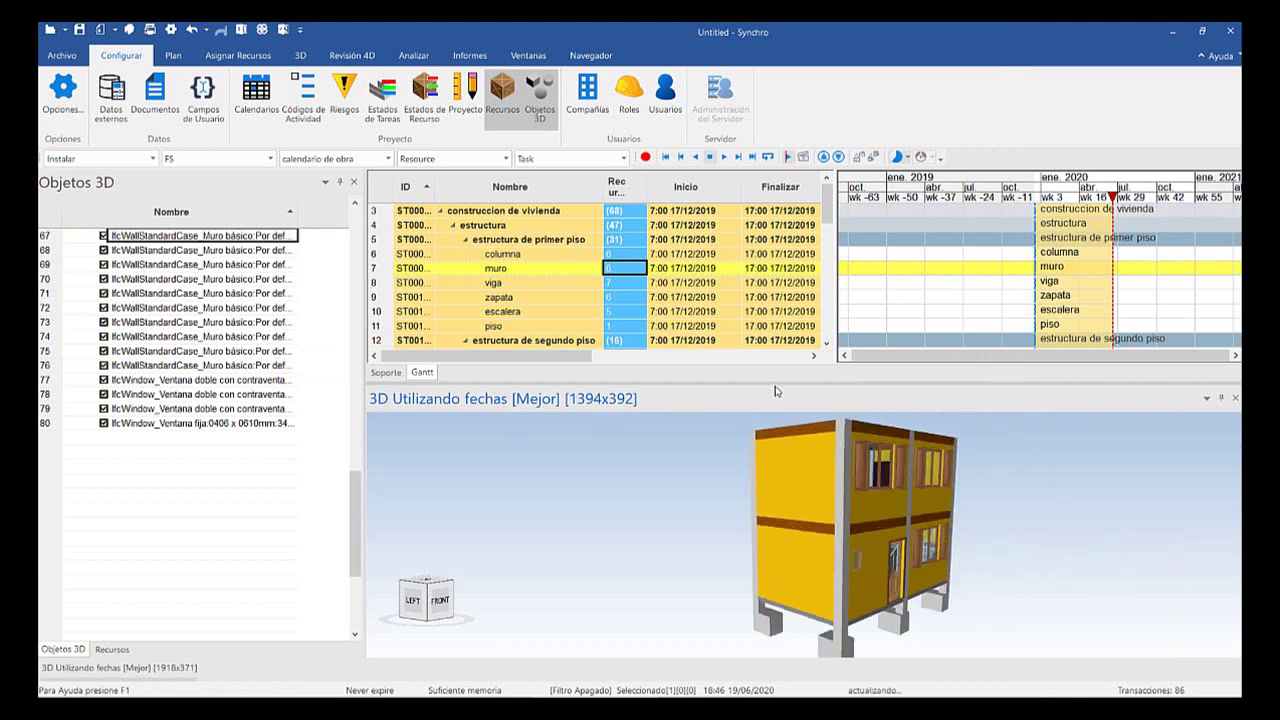
scroll(443, 249, "down", 3)
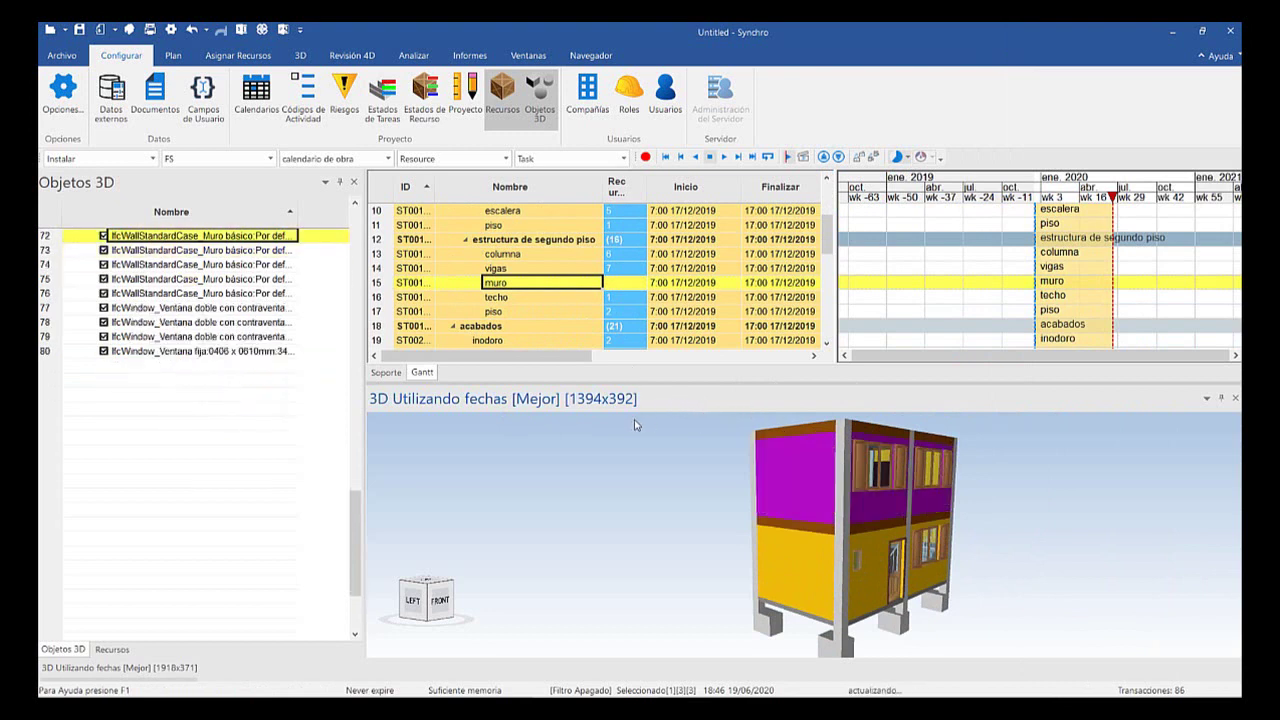
scroll(548, 422, "down", 2)
middle_click_drag(724, 422, 562, 414)
scroll(594, 414, "down", 2)
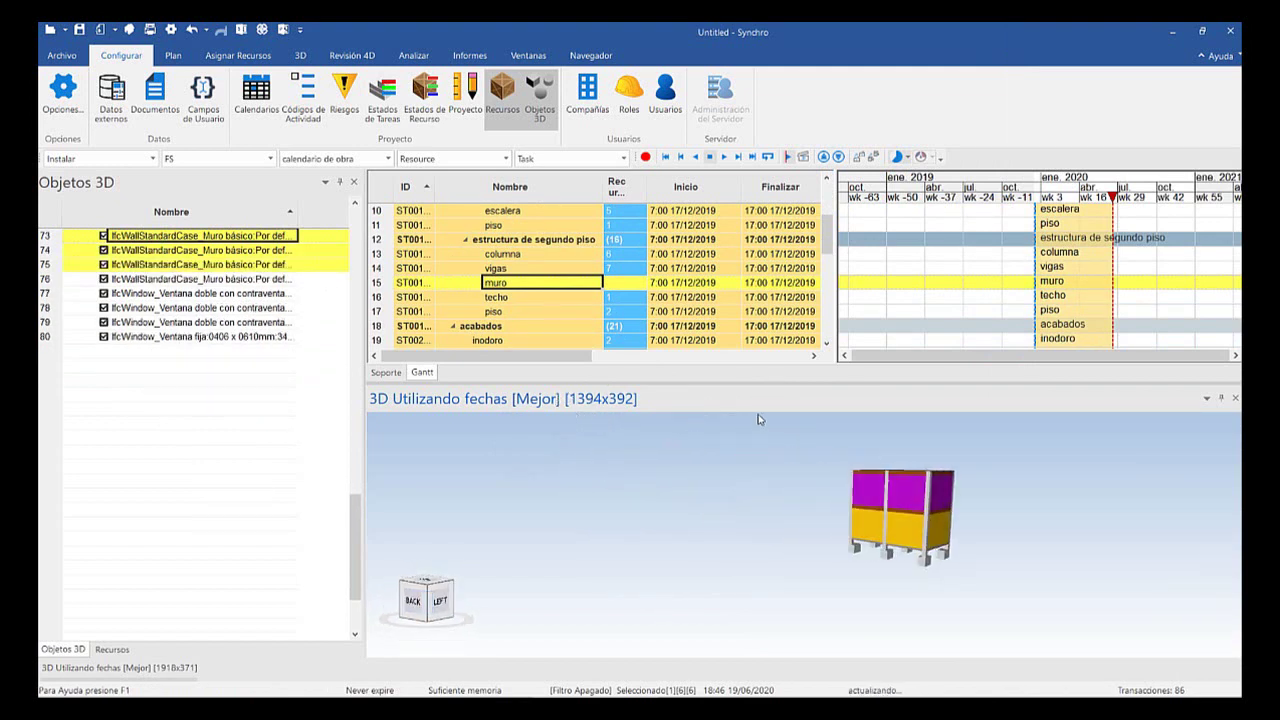
Assign the selected second-floor walls to the muro task under estructura de segundo piso
middle_click_drag(804, 410, 693, 389)
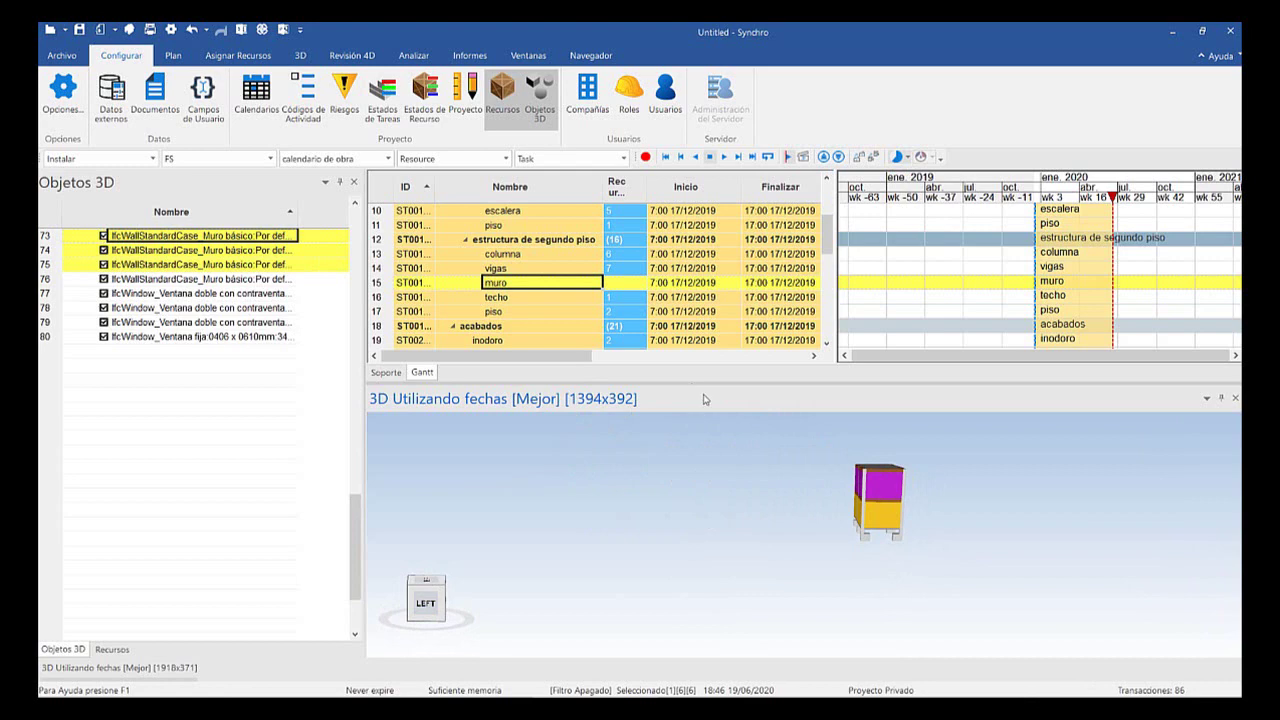
right_click(708, 398)
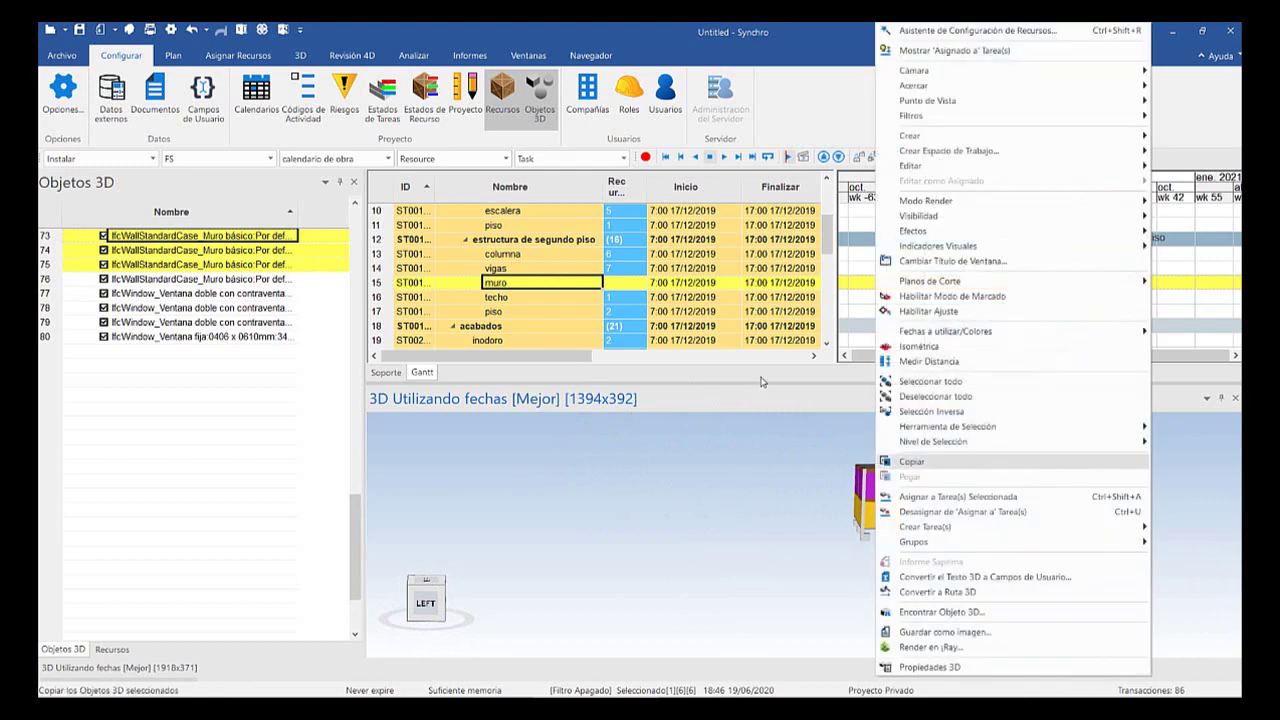
key("Return")
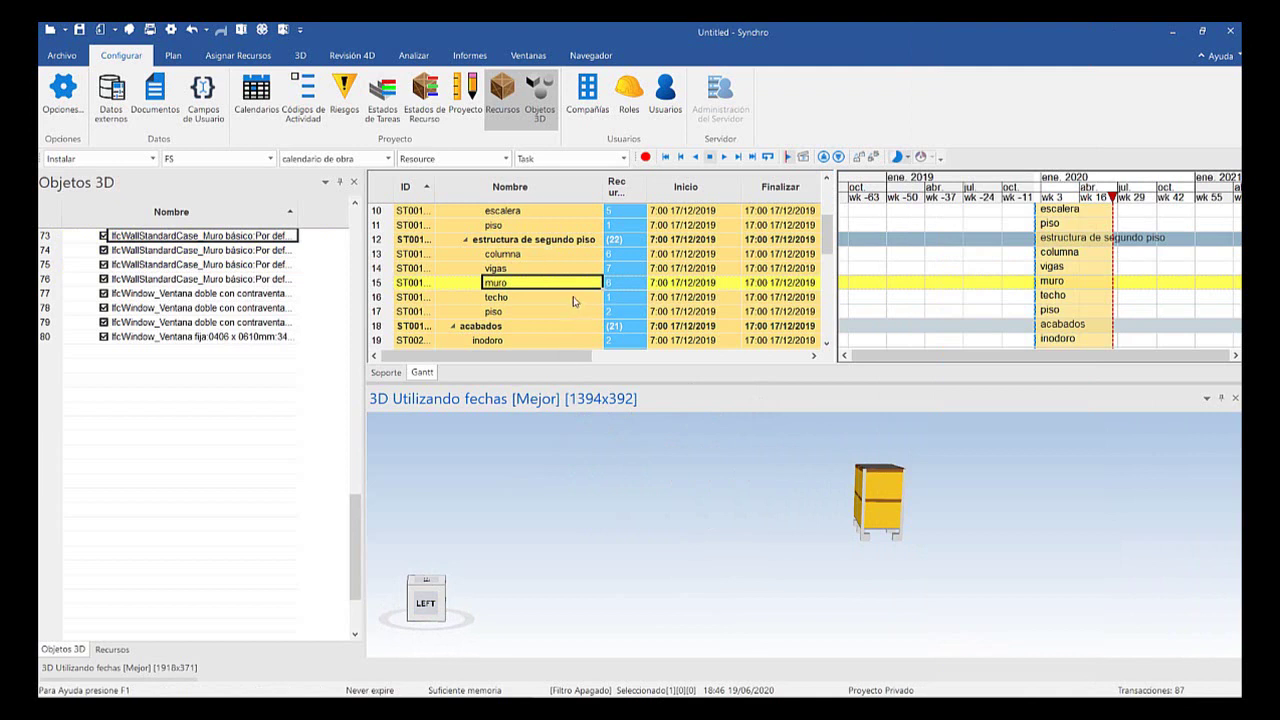
Enlarge the Gantt task table and bring the tasks from construccion de vivienda through acabados into view
left_click_drag(583, 384, 588, 486)
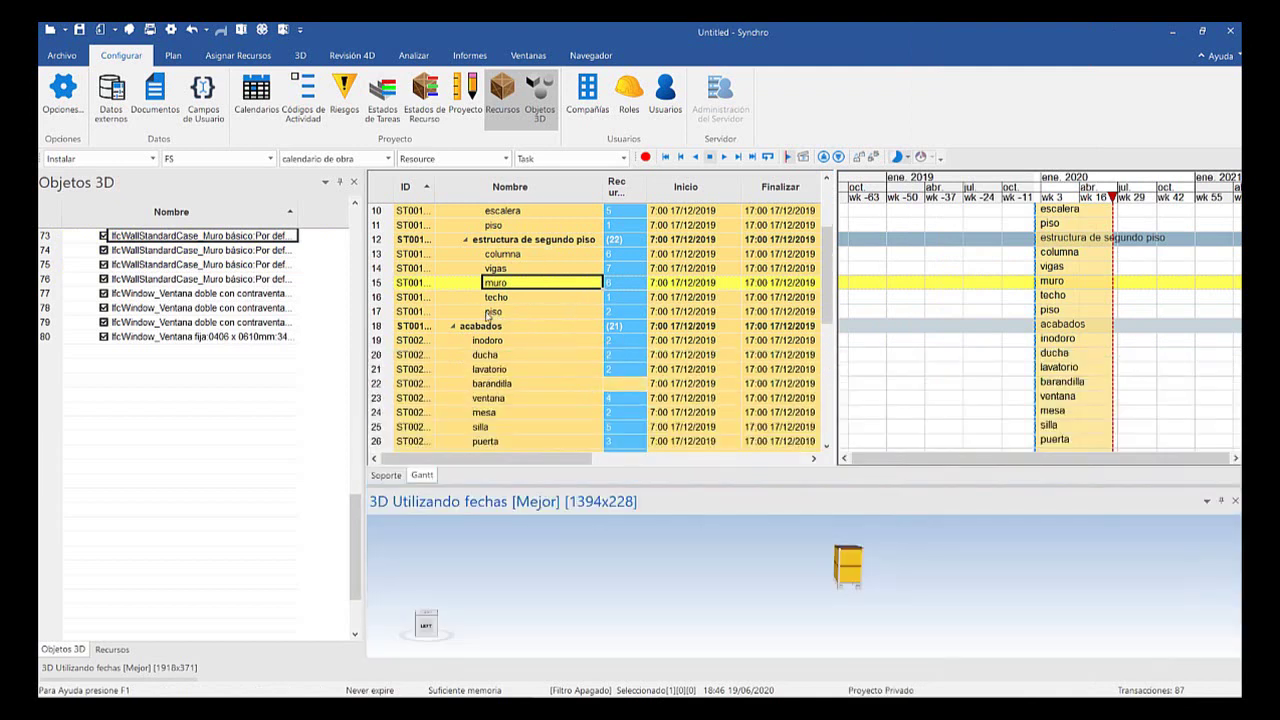
scroll(500, 318, "up", 3)
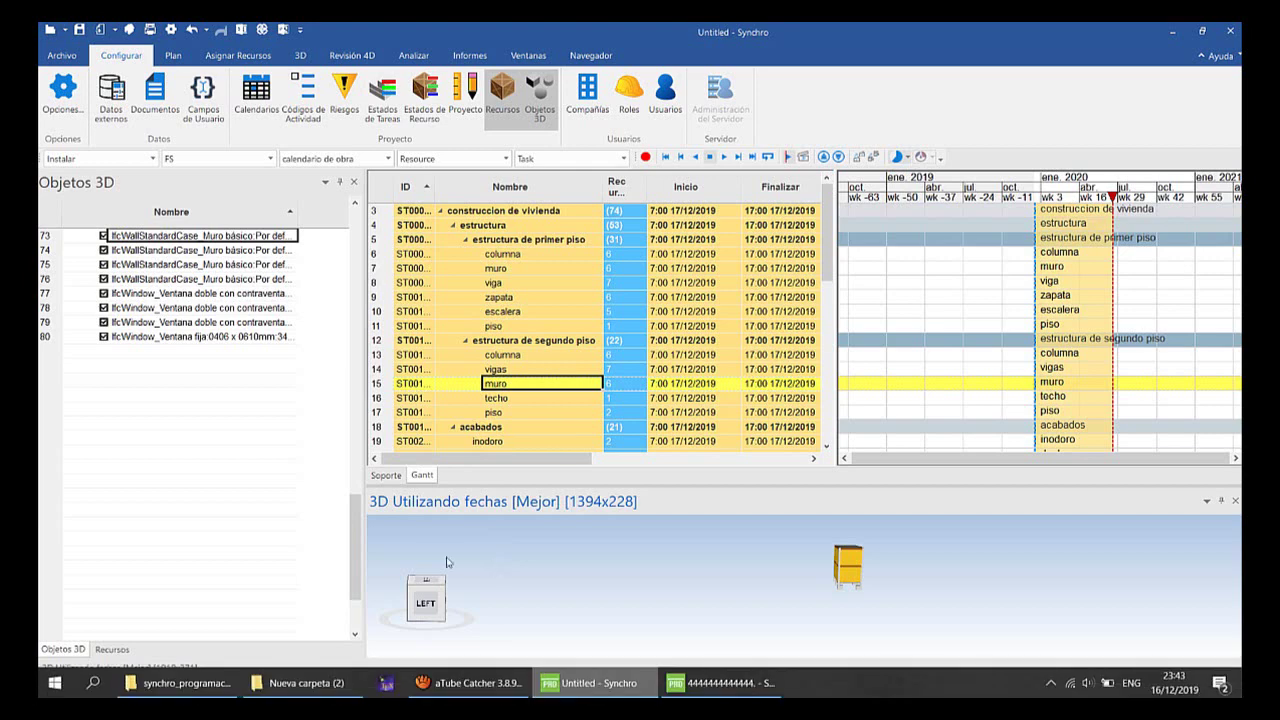
Narrow the 3D objects panel and enlarge the Gantt task table, bringing the Inicio through Duración columns into view
left_click_drag(364, 241, 233, 257)
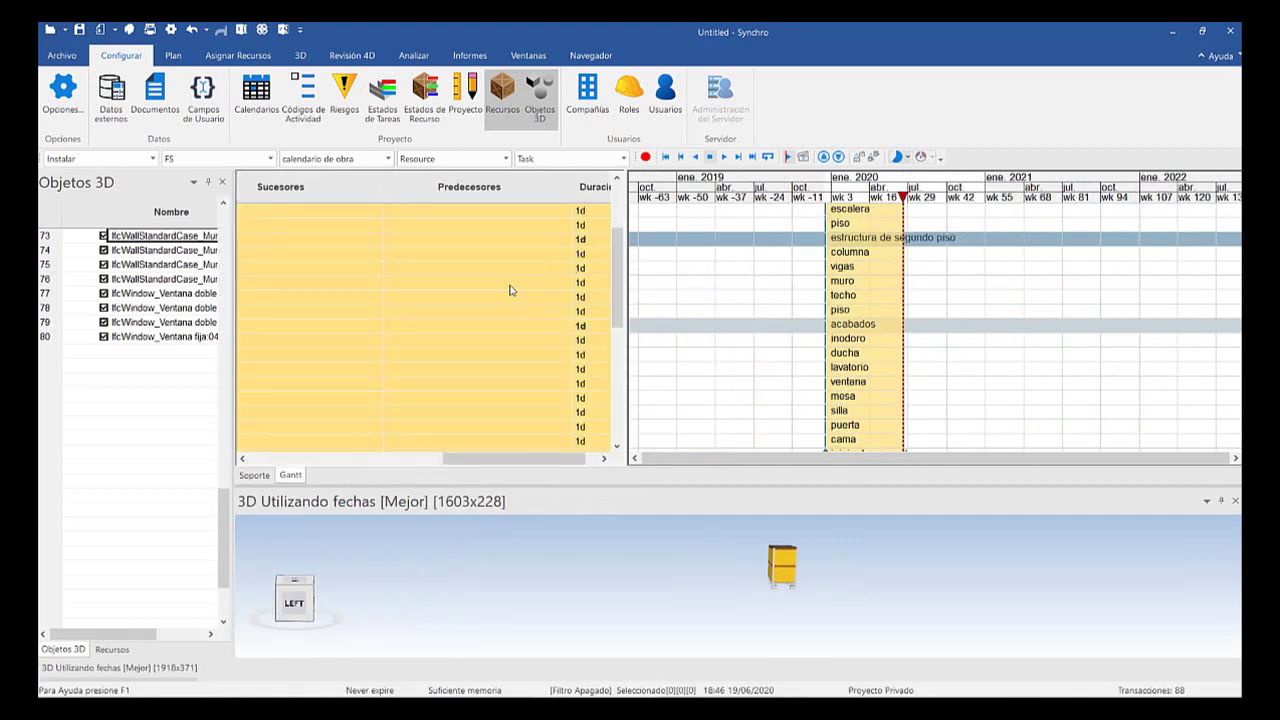
left_click_drag(509, 287, 623, 329)
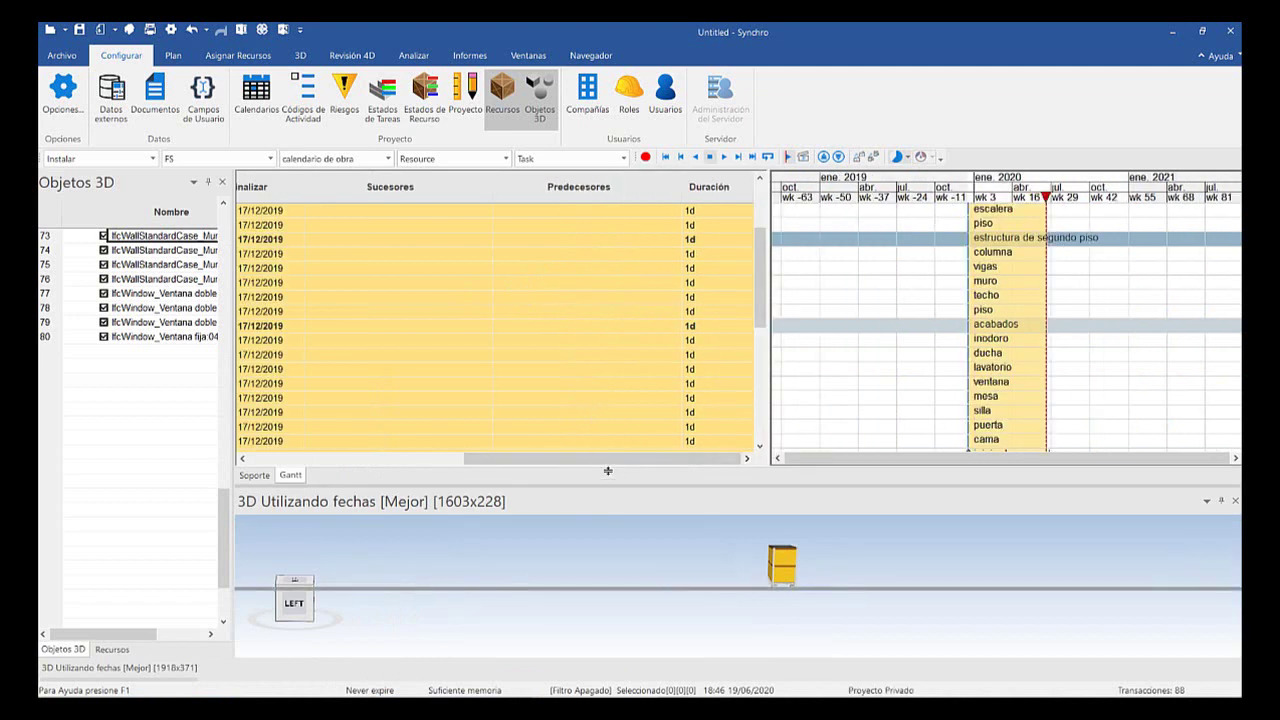
left_click_drag(624, 435, 624, 437)
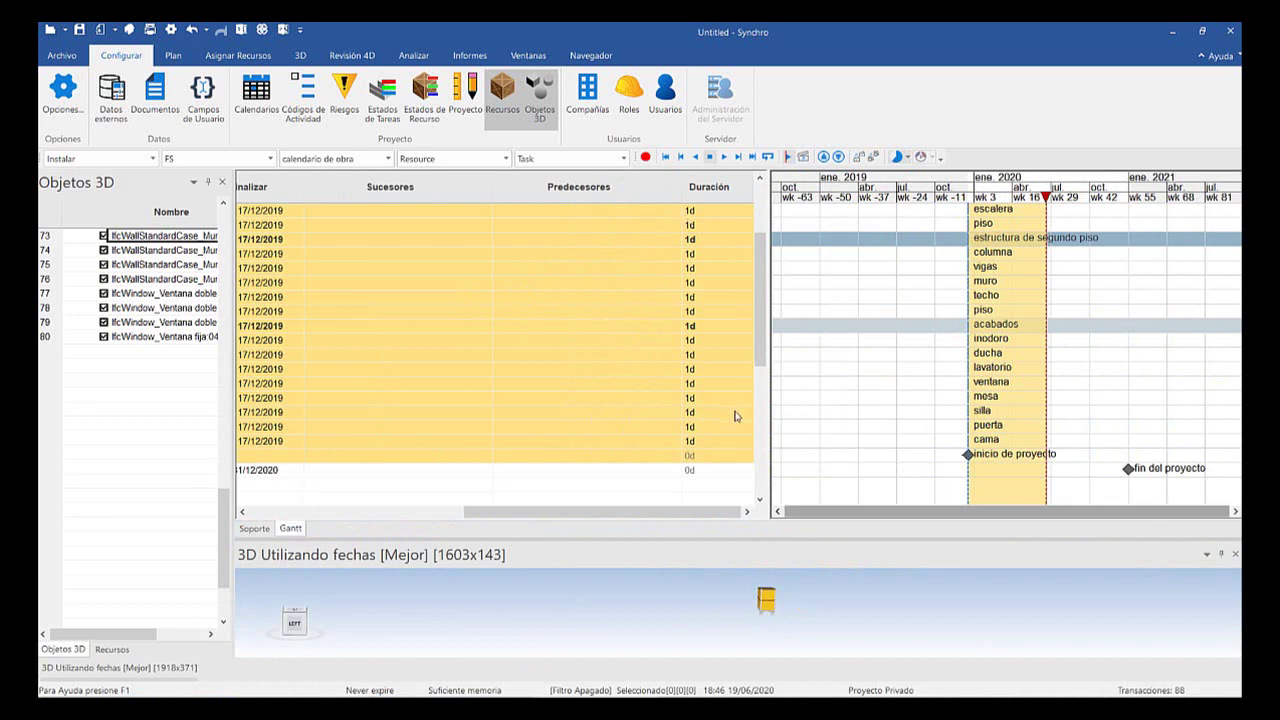
scroll(724, 323, "down", 3, "ctrl")
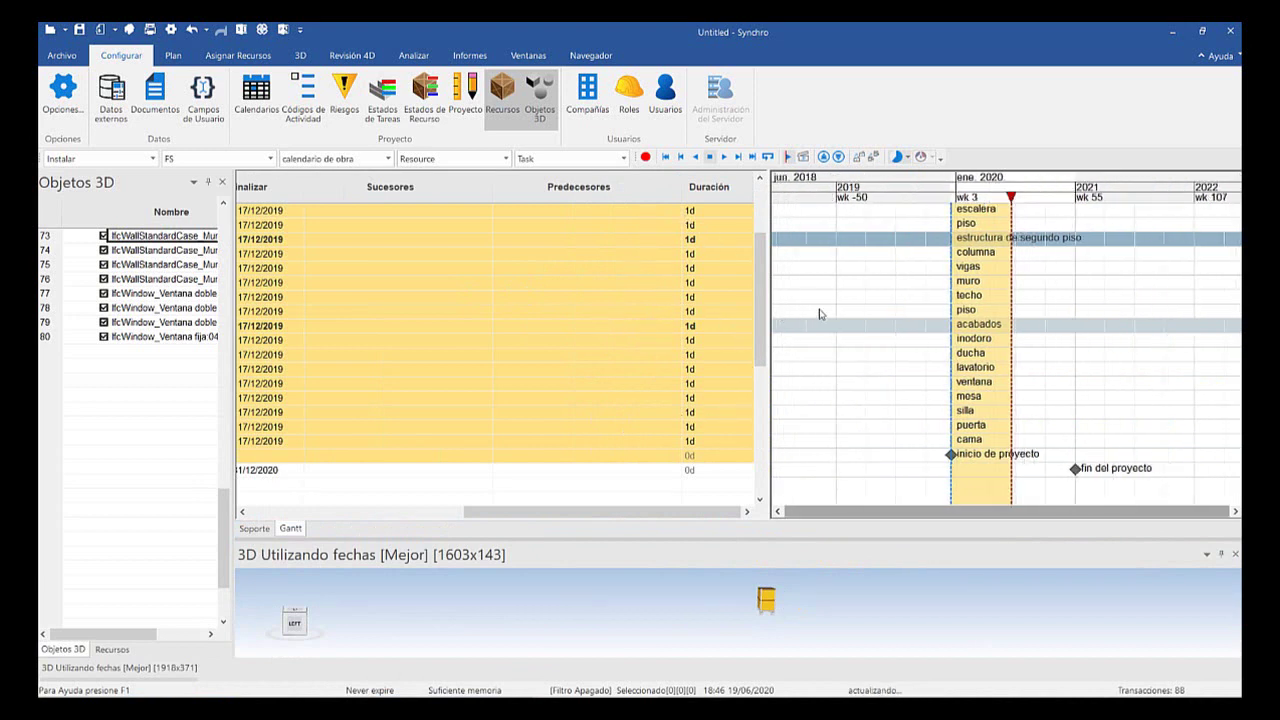
scroll(820, 314, "up", 4, "ctrl")
scroll(536, 187, "up", 3)
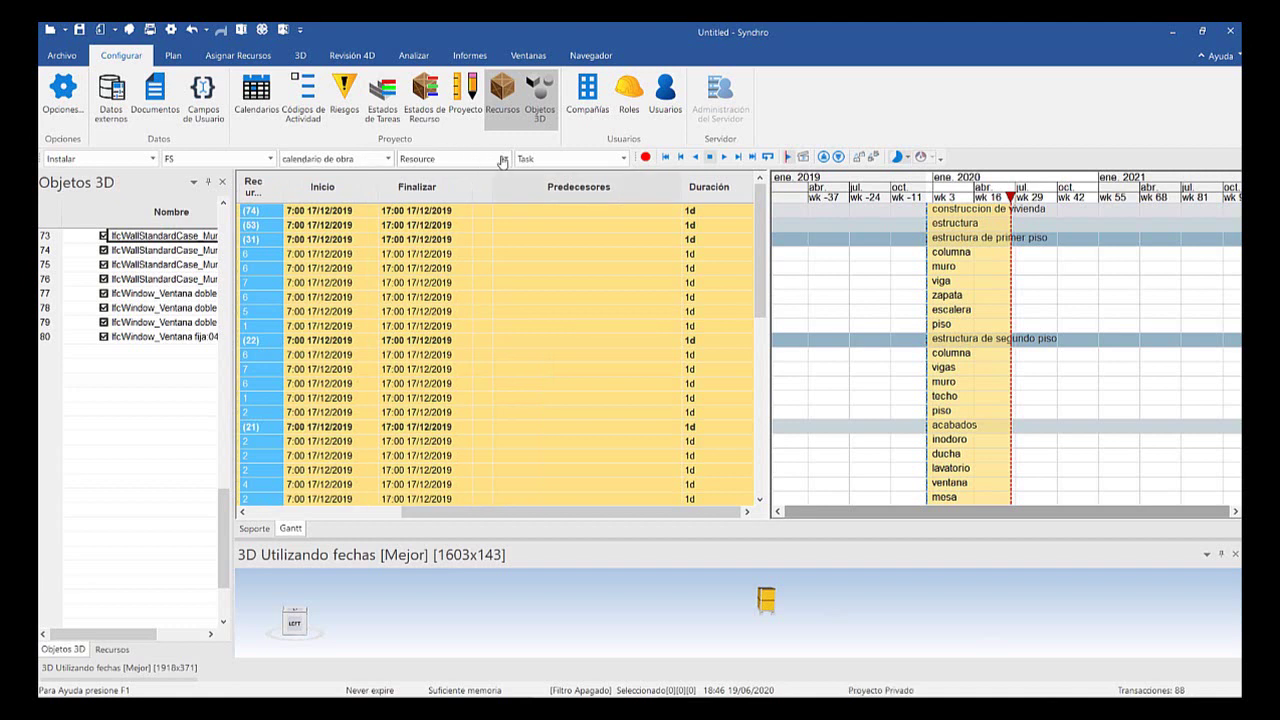
Close the 3D objects panel and resize the task table's columns so that ID through Duración fit beside the Gantt chart
key("ctrl+z")
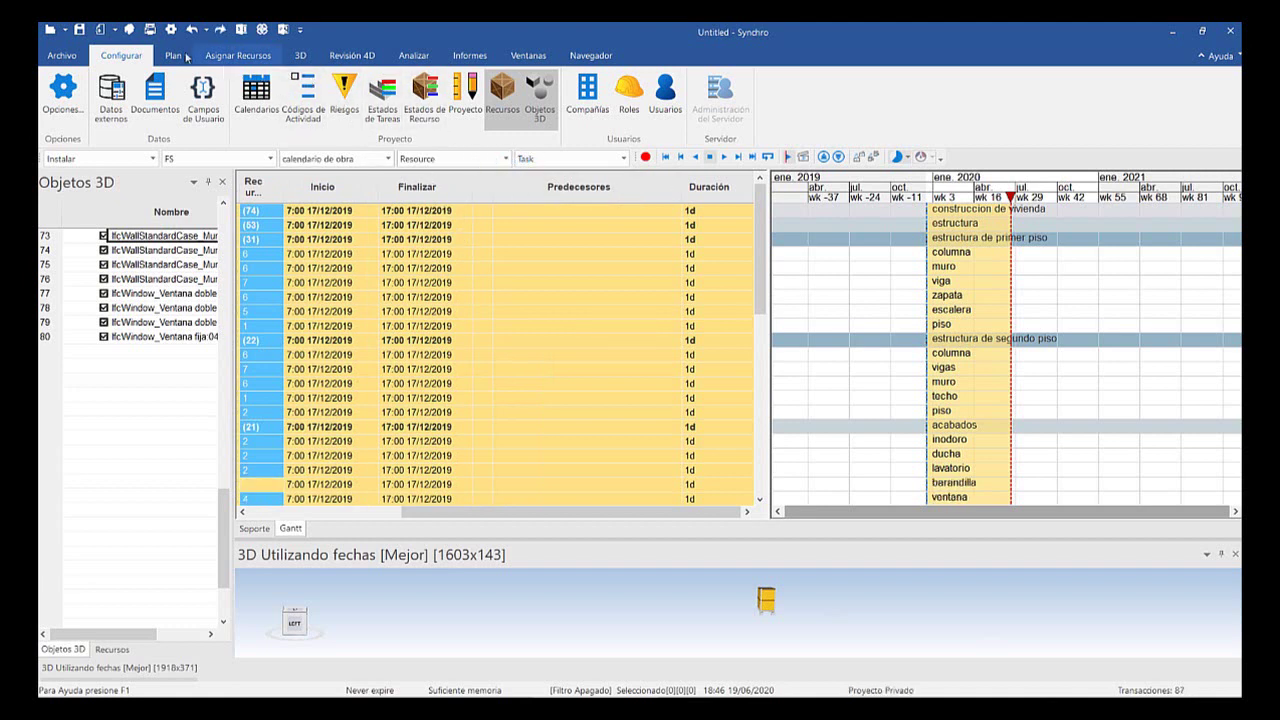
left_click(219, 30)
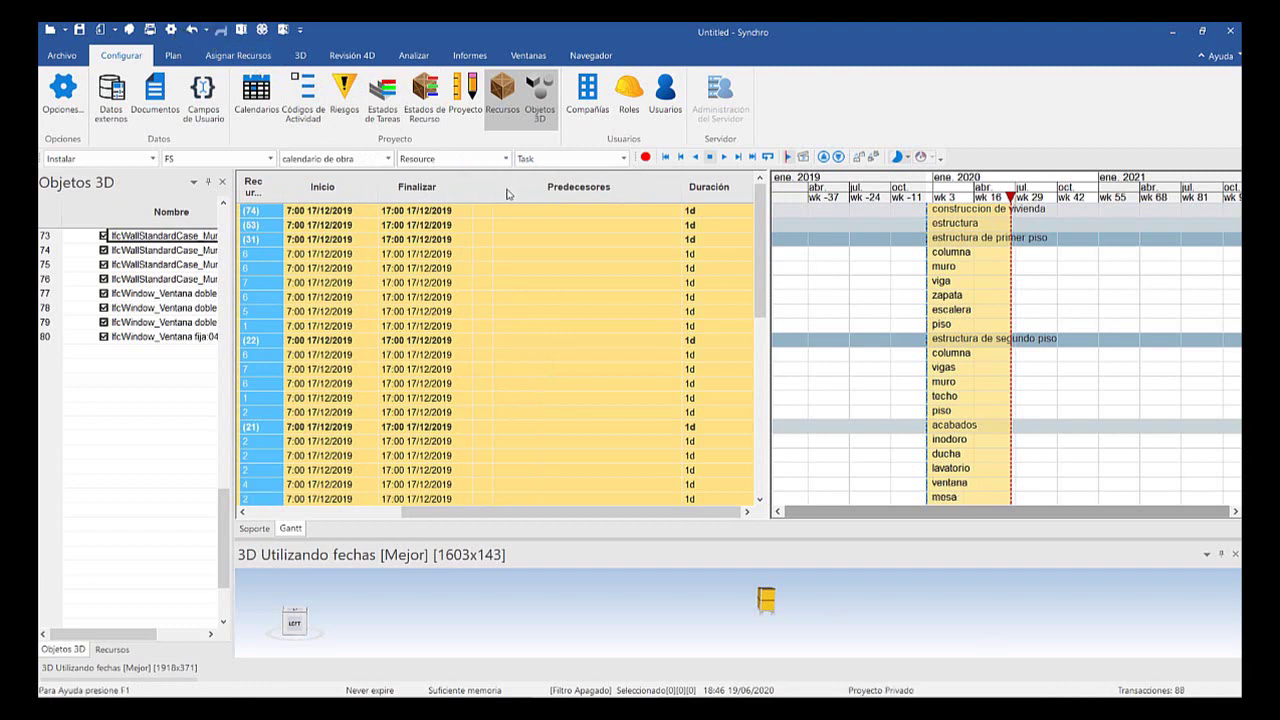
mouse_move(604, 511)
left_mouse_down()
mouse_move(526, 511)
mouse_move(672, 511)
left_mouse_up()
left_click_drag(493, 187, 522, 187)
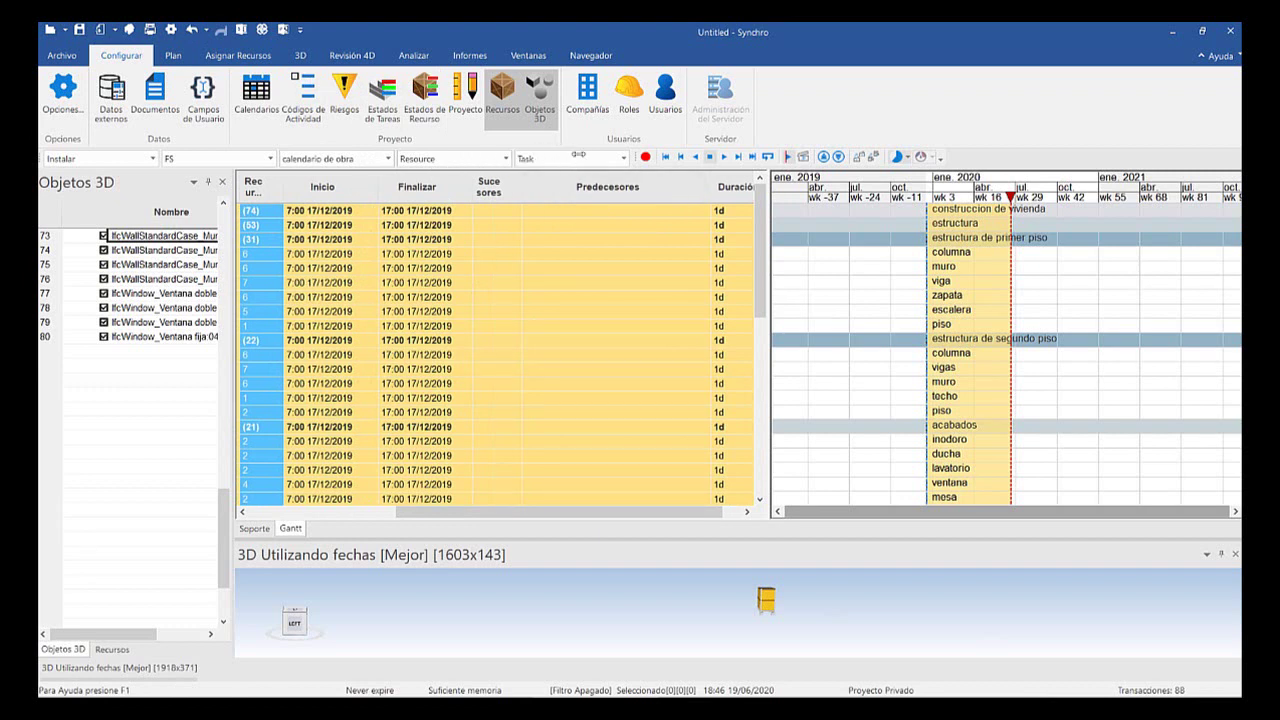
left_click_drag(579, 157, 527, 161)
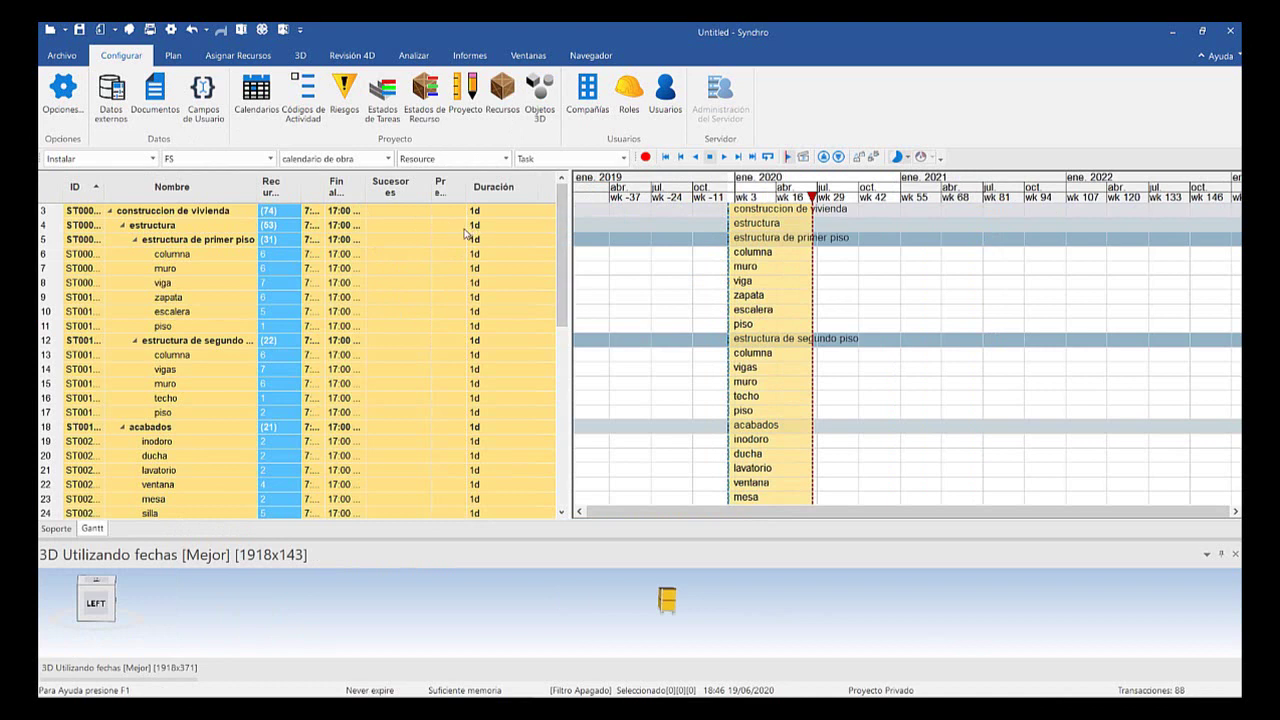
left_click_drag(569, 281, 604, 281)
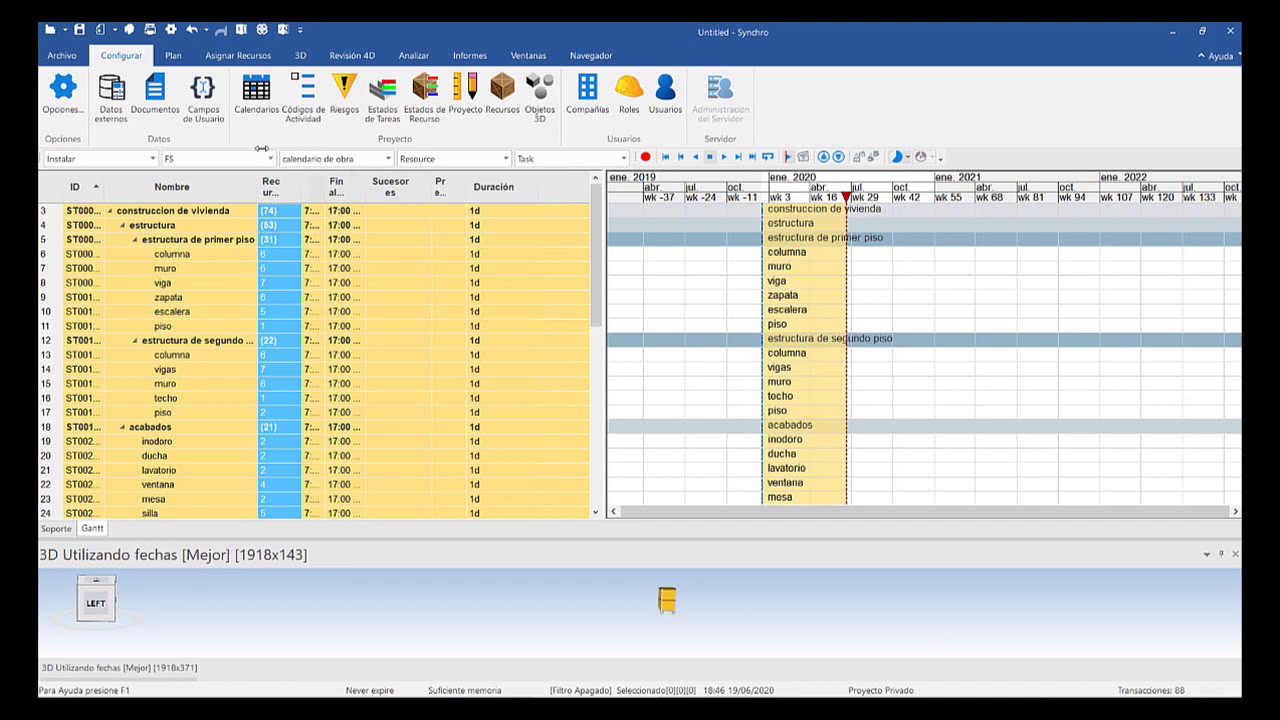
left_click_drag(266, 149, 338, 150)
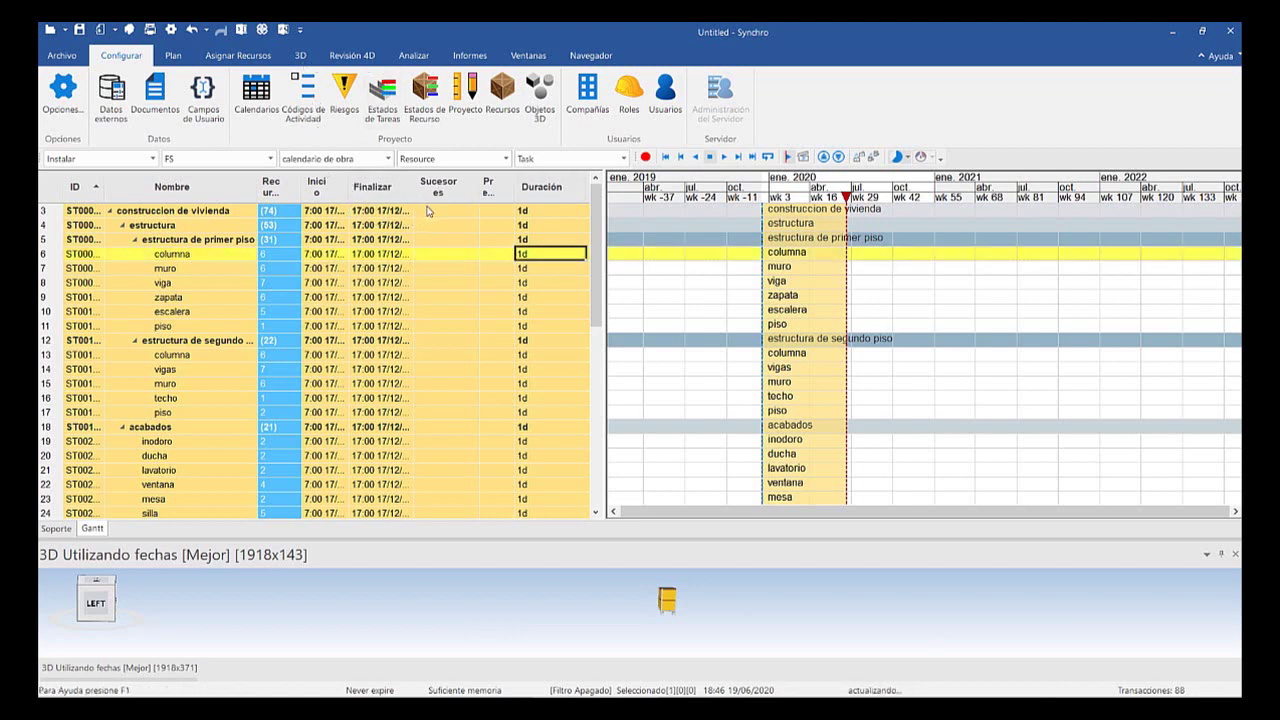
Set the durations under estructura de primer piso to 60 days for columna and 27 days for muro
key("F2")
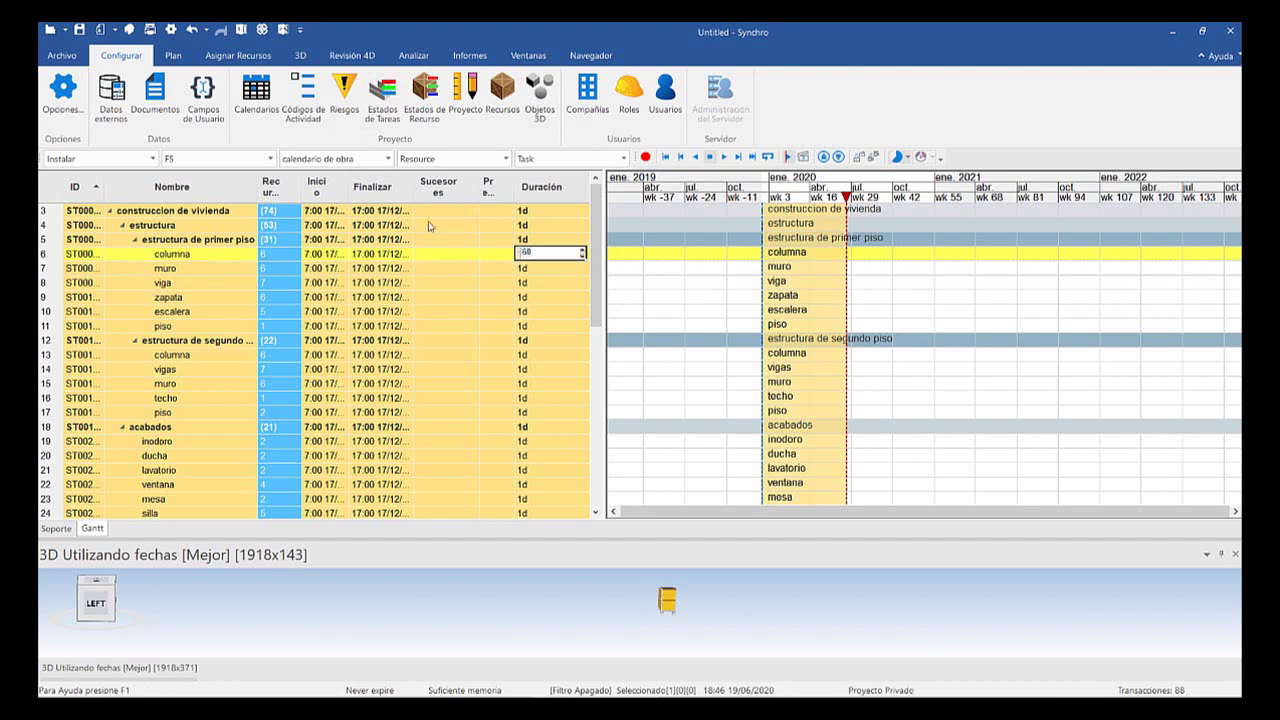
type("60")
key("Return")
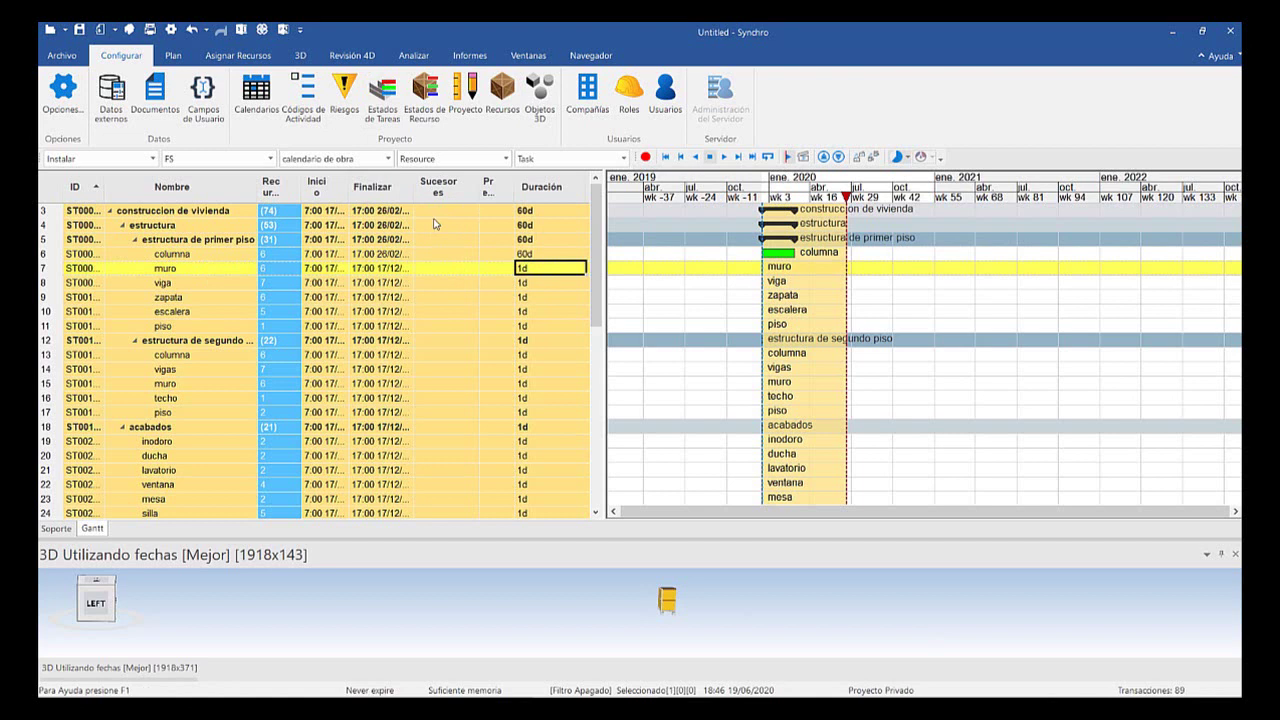
type("27")
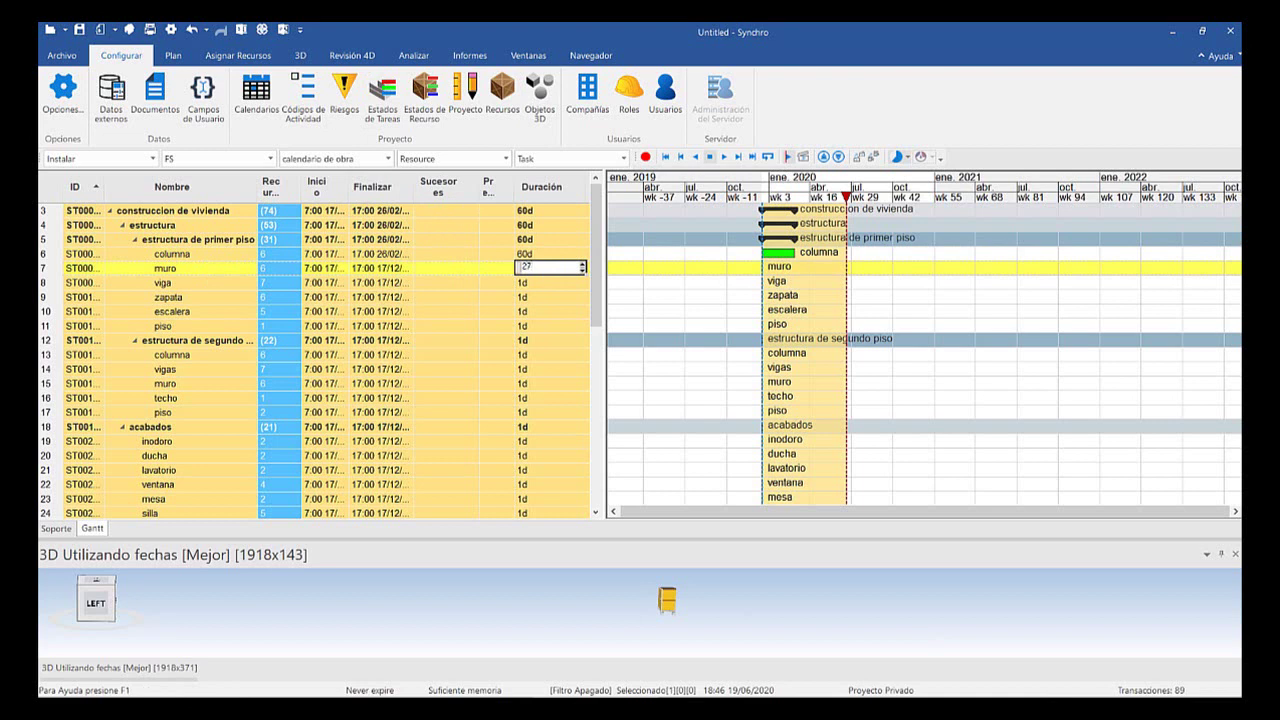
key("Return")
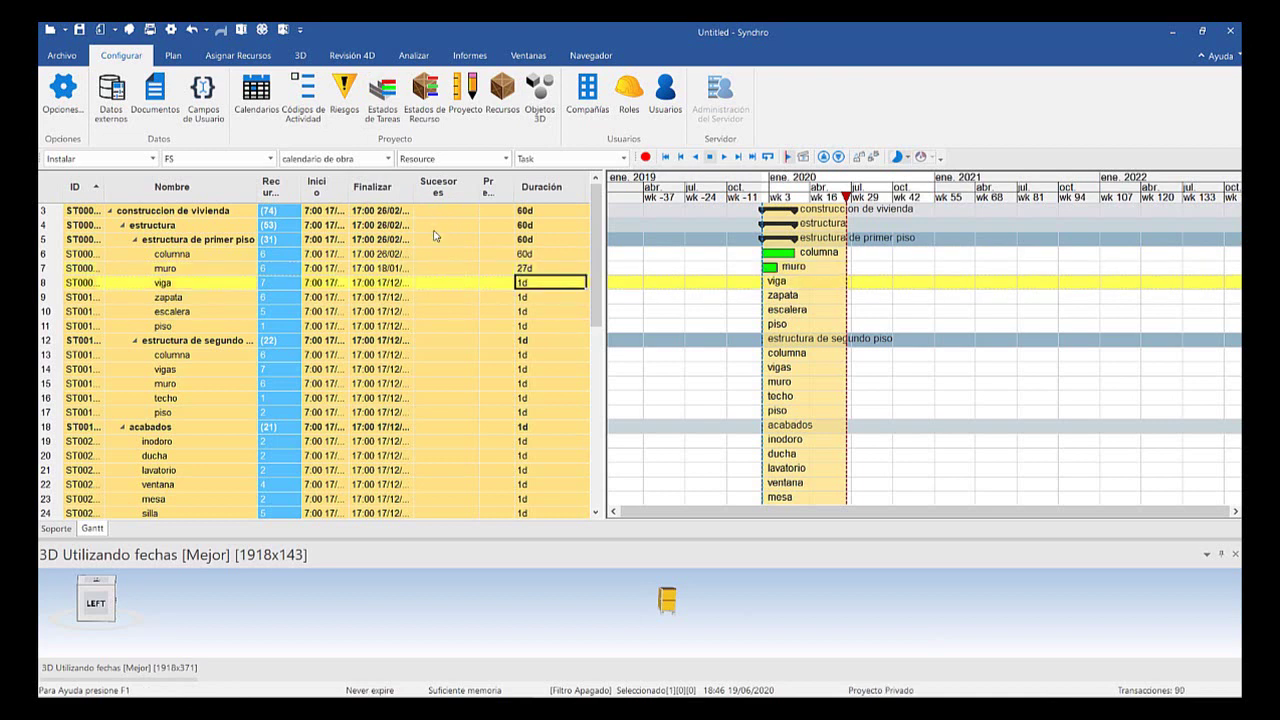
Set the durations under estructura de primer piso to 24 days for viga and 14 days for zapata
key("F2")
key("Left")
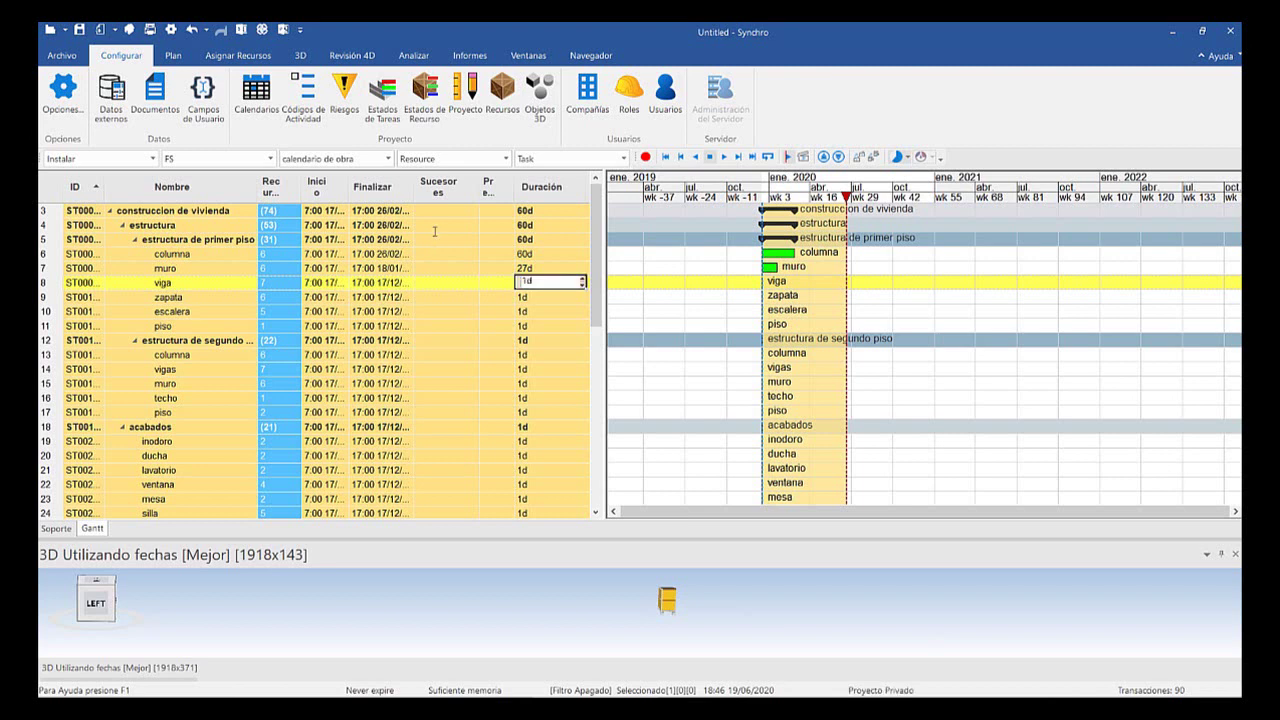
type("24")
key("Return")
key("F2")
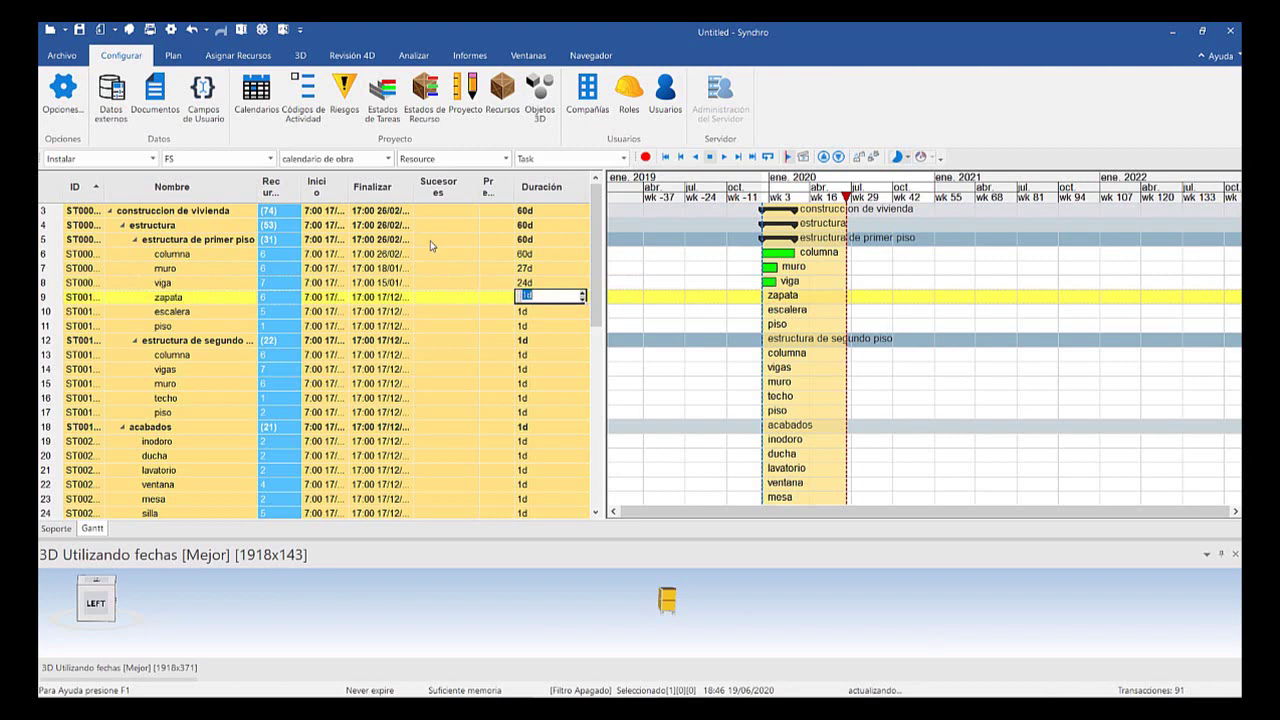
key("Left")
type("4")
key("Return")
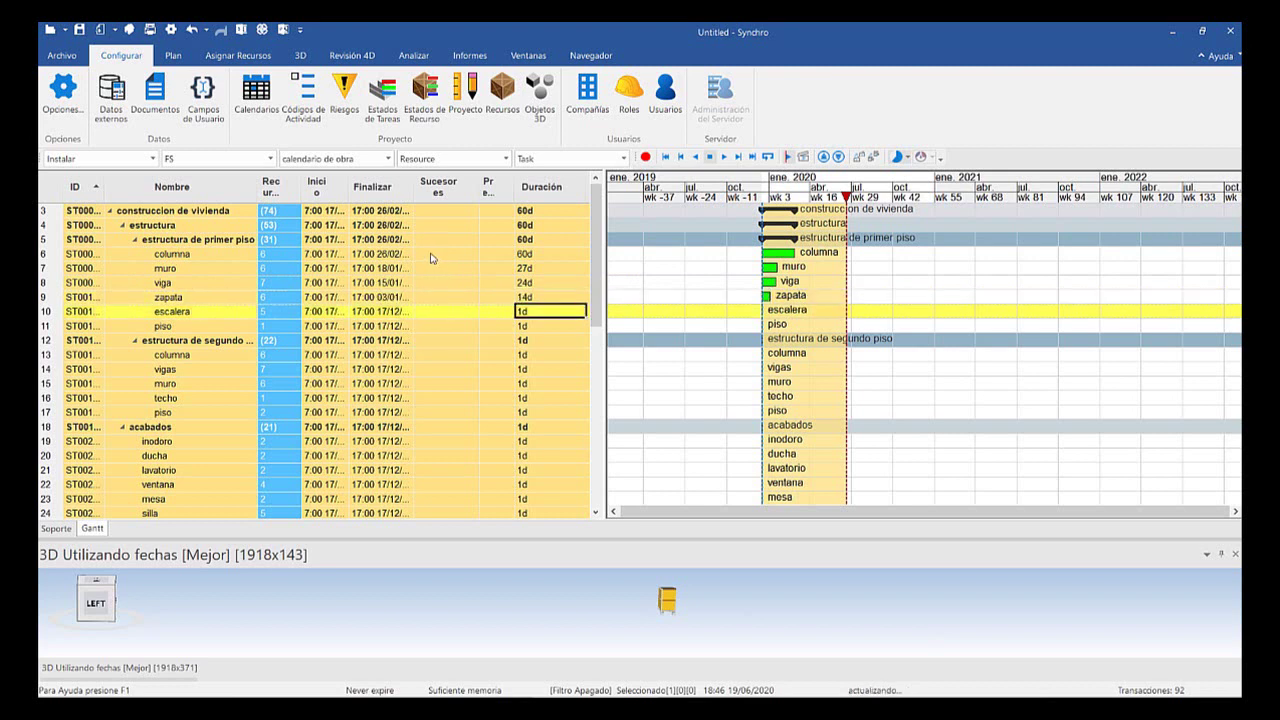
Set the durations under estructura de primer piso to 6 days for escalera and 12 days for piso
key("F2")
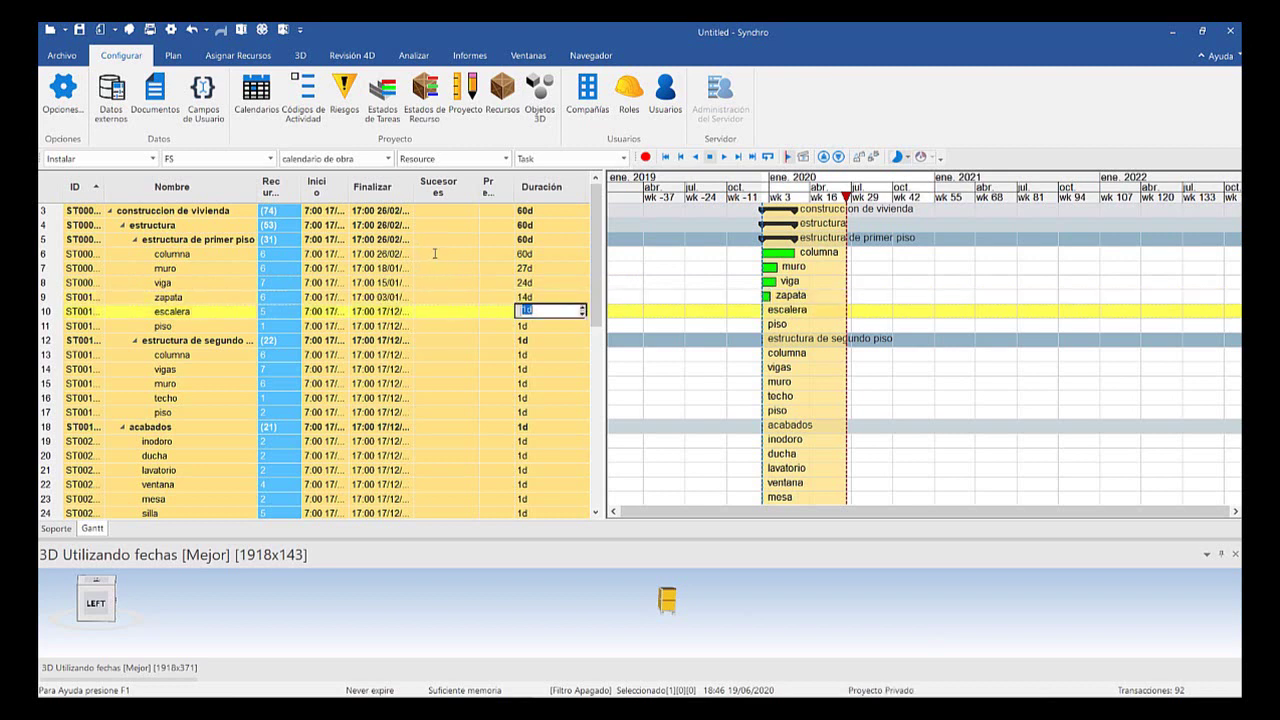
type("6")
key("Return")
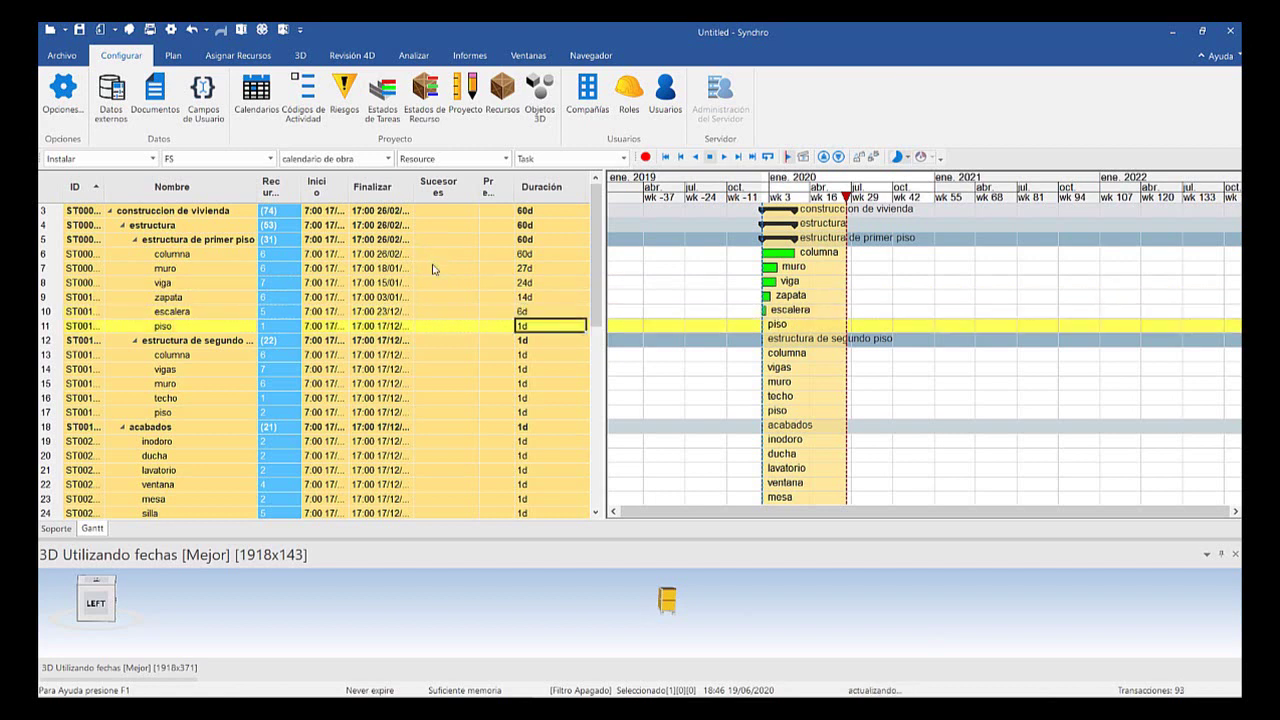
key("F2")
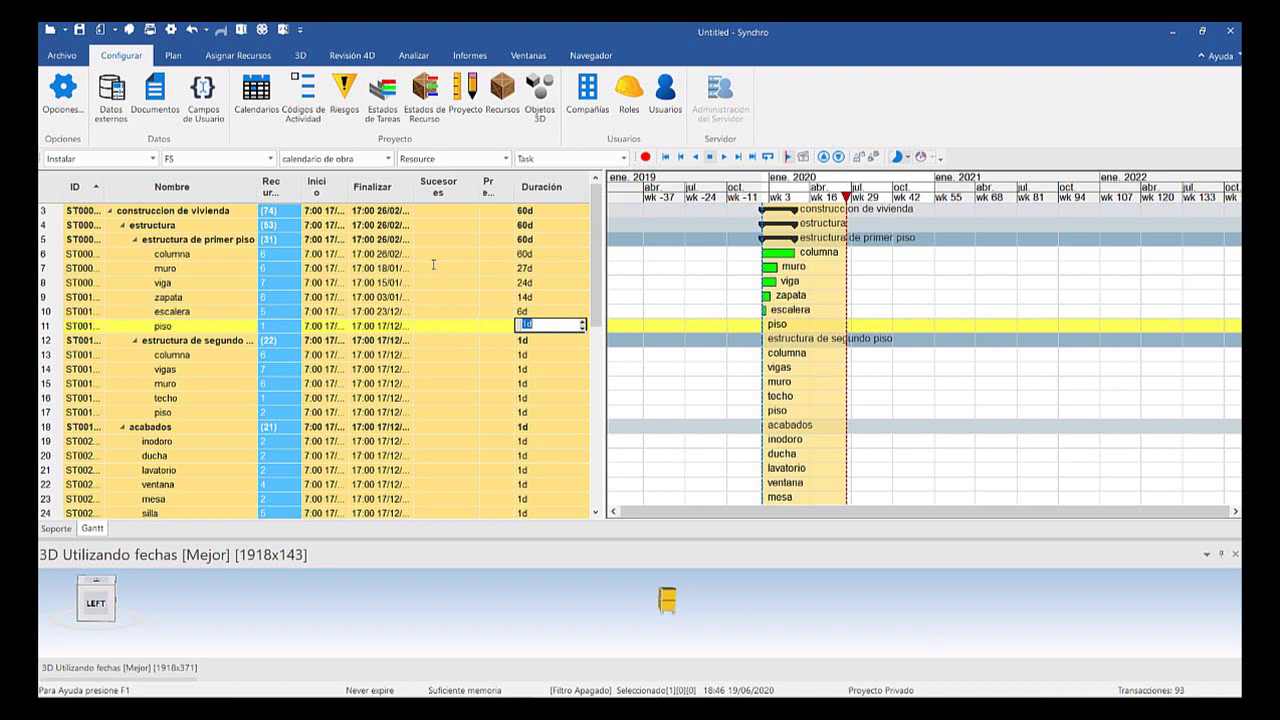
type("12")
key("Return")
key("Up")
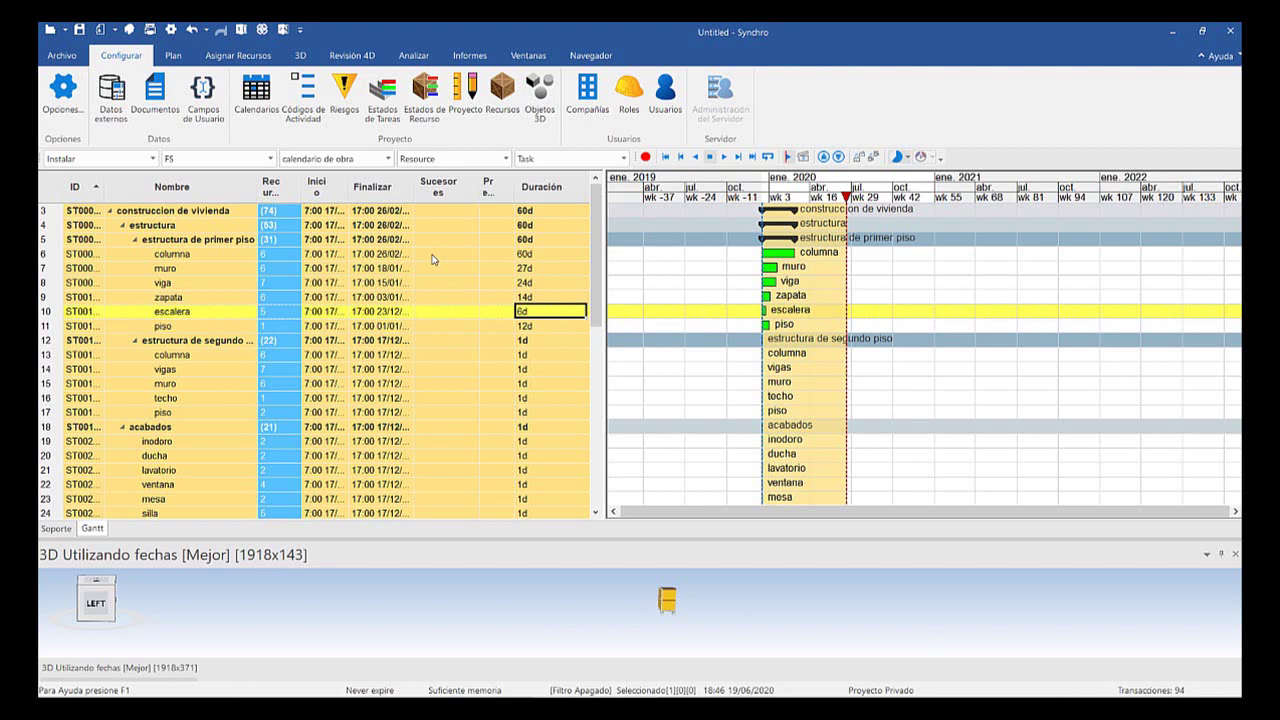
Set the duration of the columna task under estructura de segundo piso to 60 days
scroll(429, 277, "down", 1)
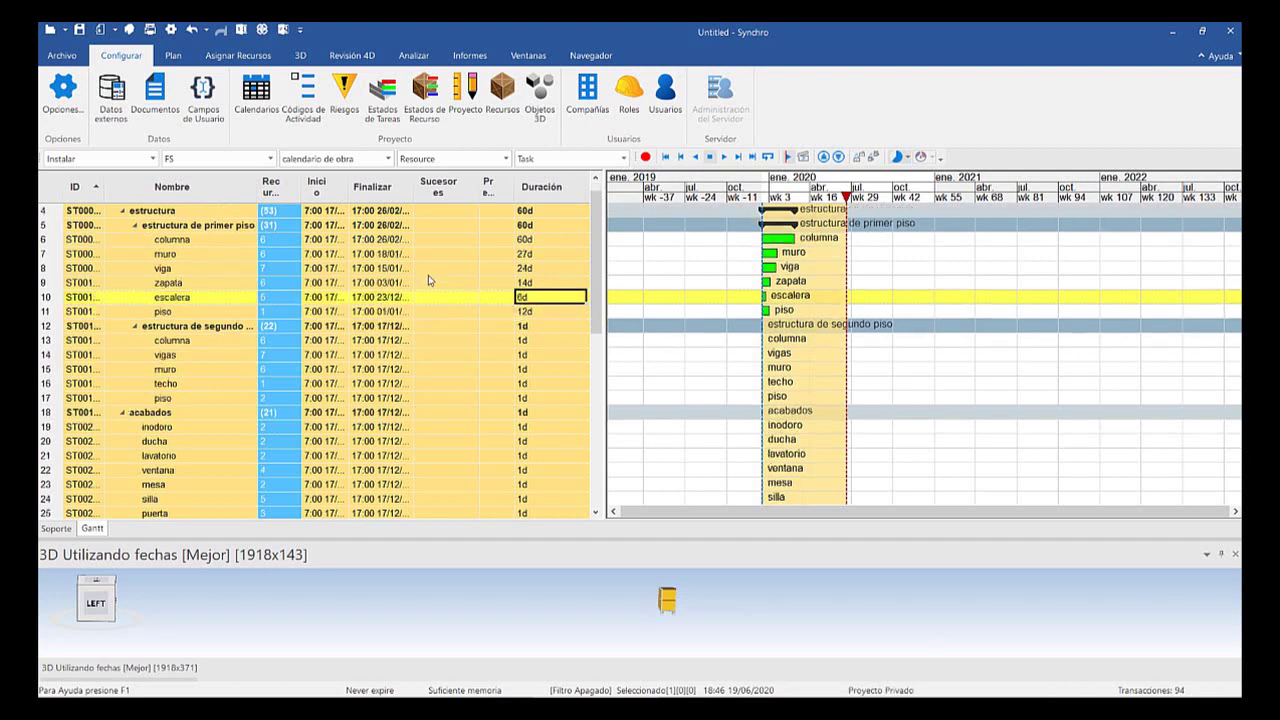
key("Down")
key("Down")
key("Down")
key("F2")
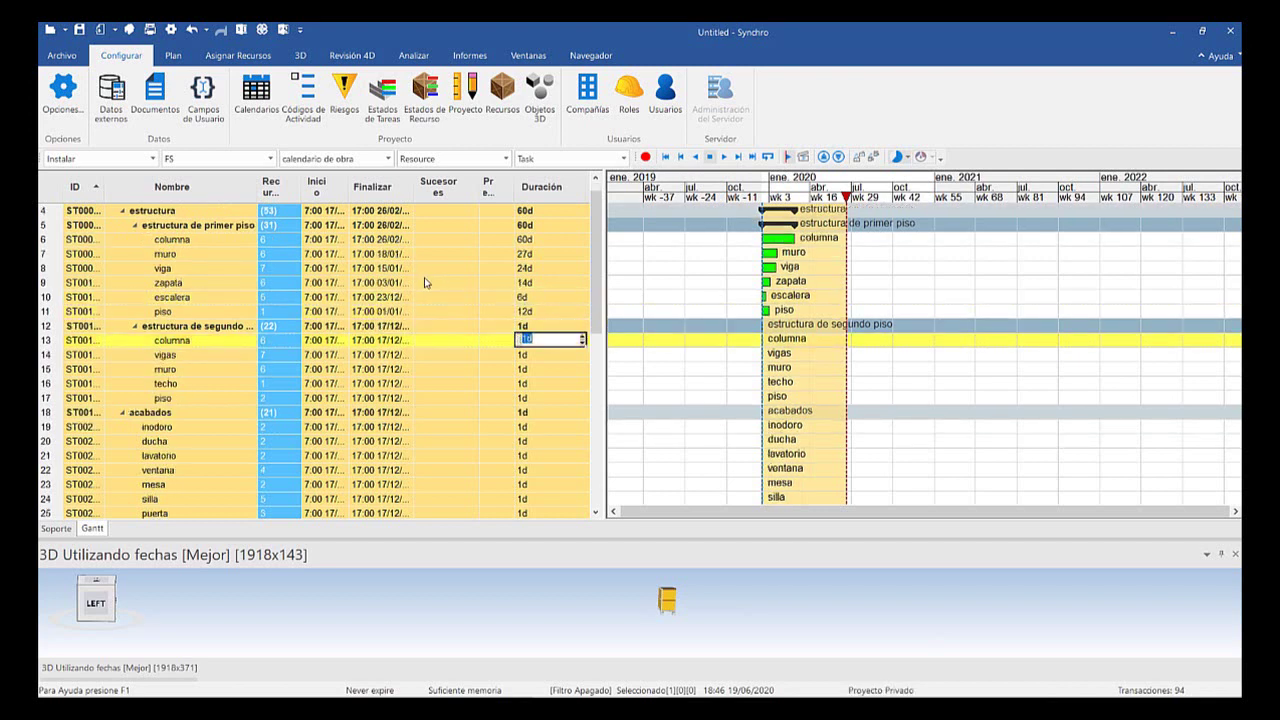
key("alt+Down")
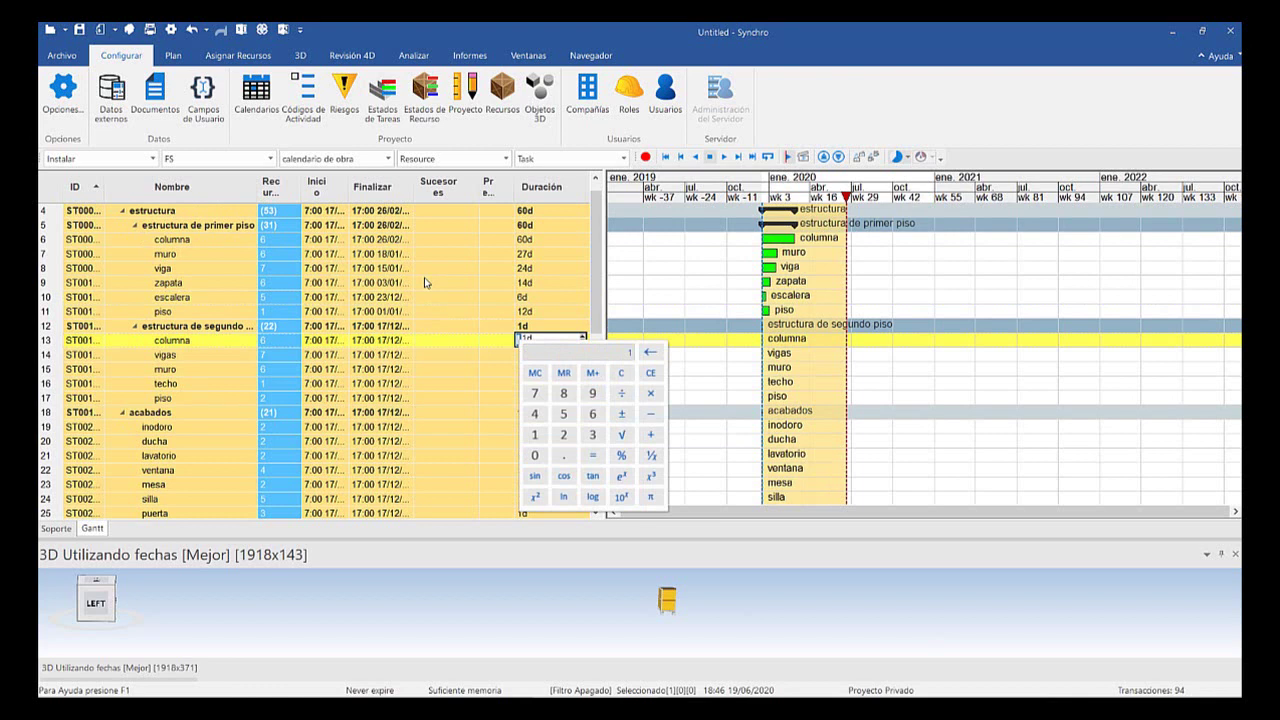
key("Escape")
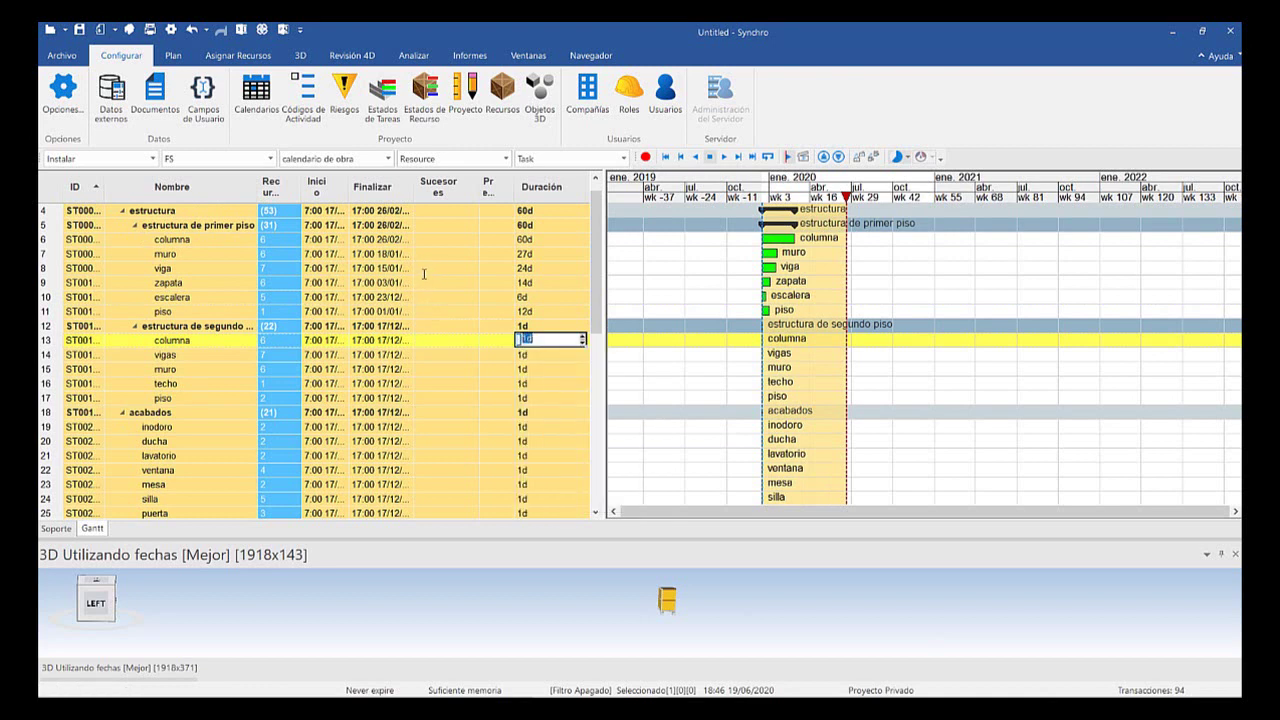
type("60")
key("Return")
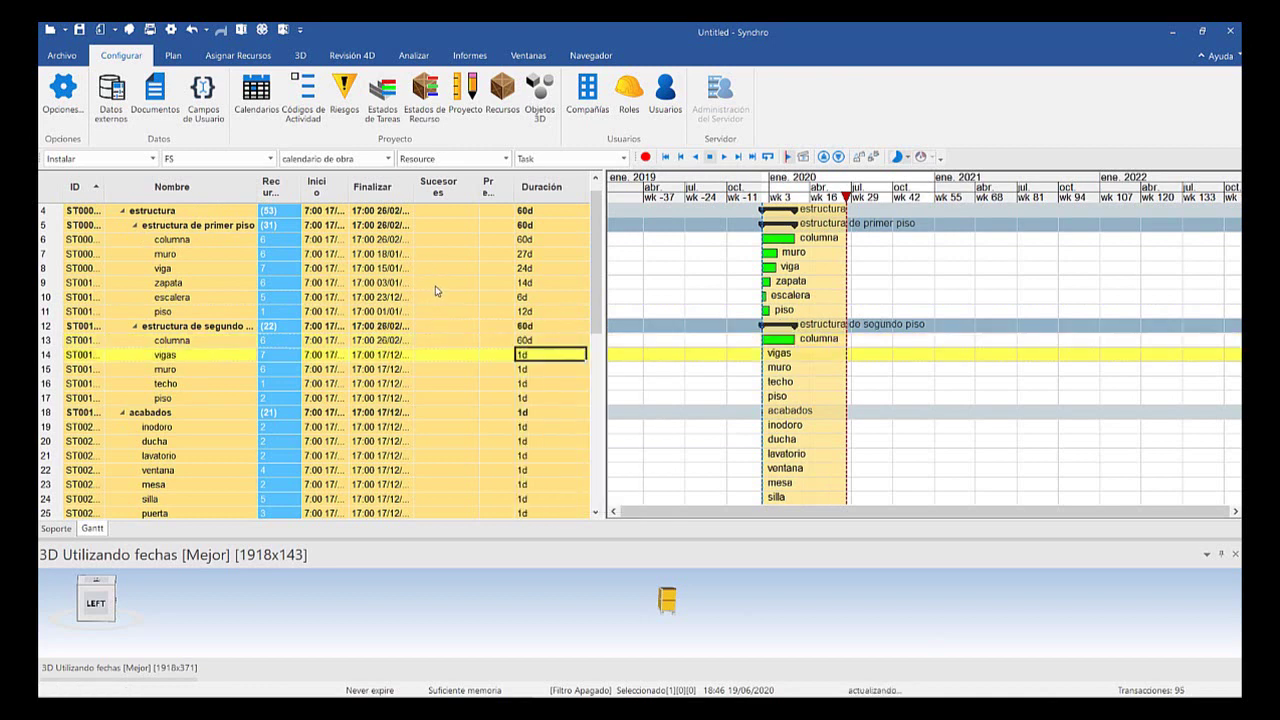
Set the durations under estructura de segundo piso to 24 days for vigas and 27 days for muro
key("F2")
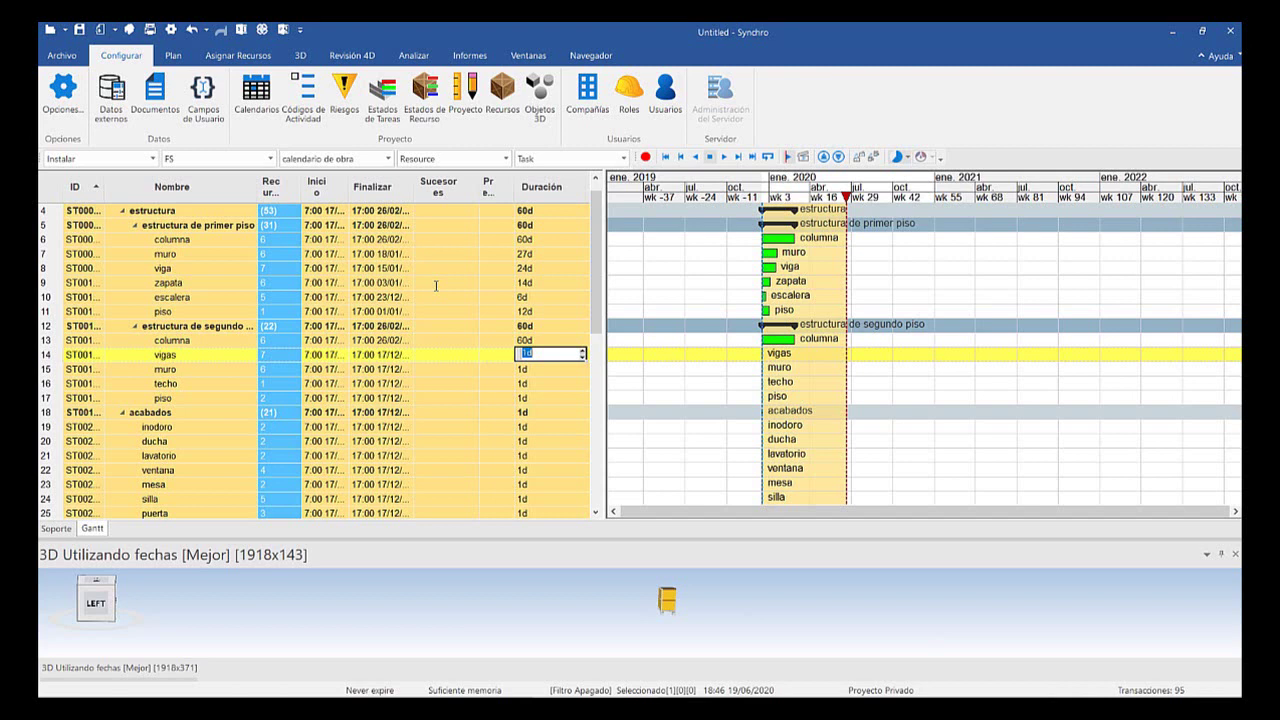
type("24")
key("Return")
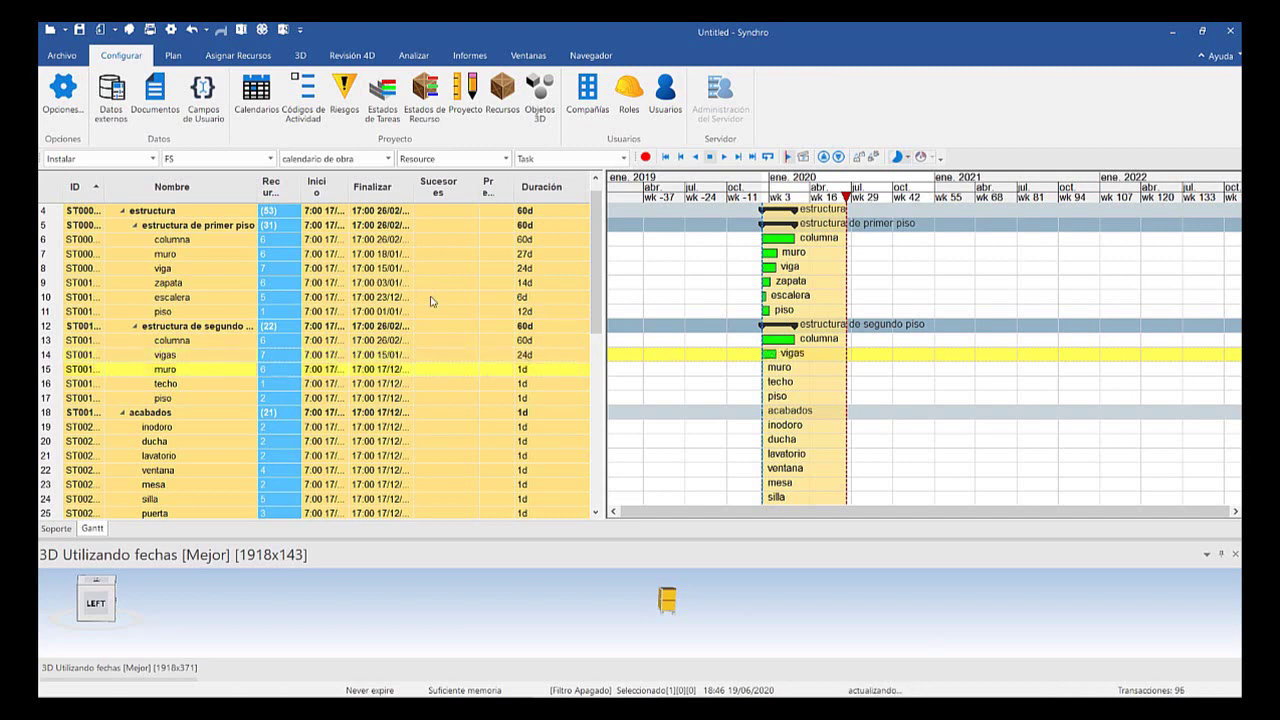
key("F2")
type("27")
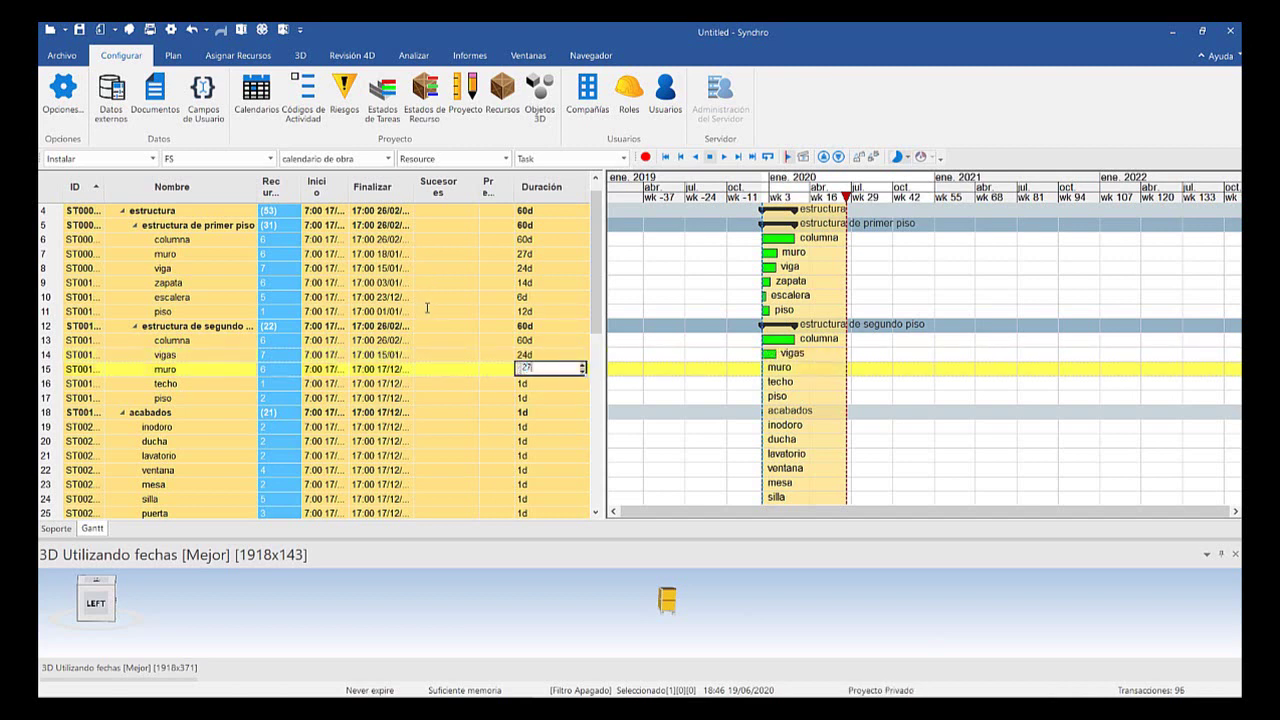
key("Return")
Set the durations under estructura de segundo piso to 20 days for techo and 13 days for piso
key("F2")
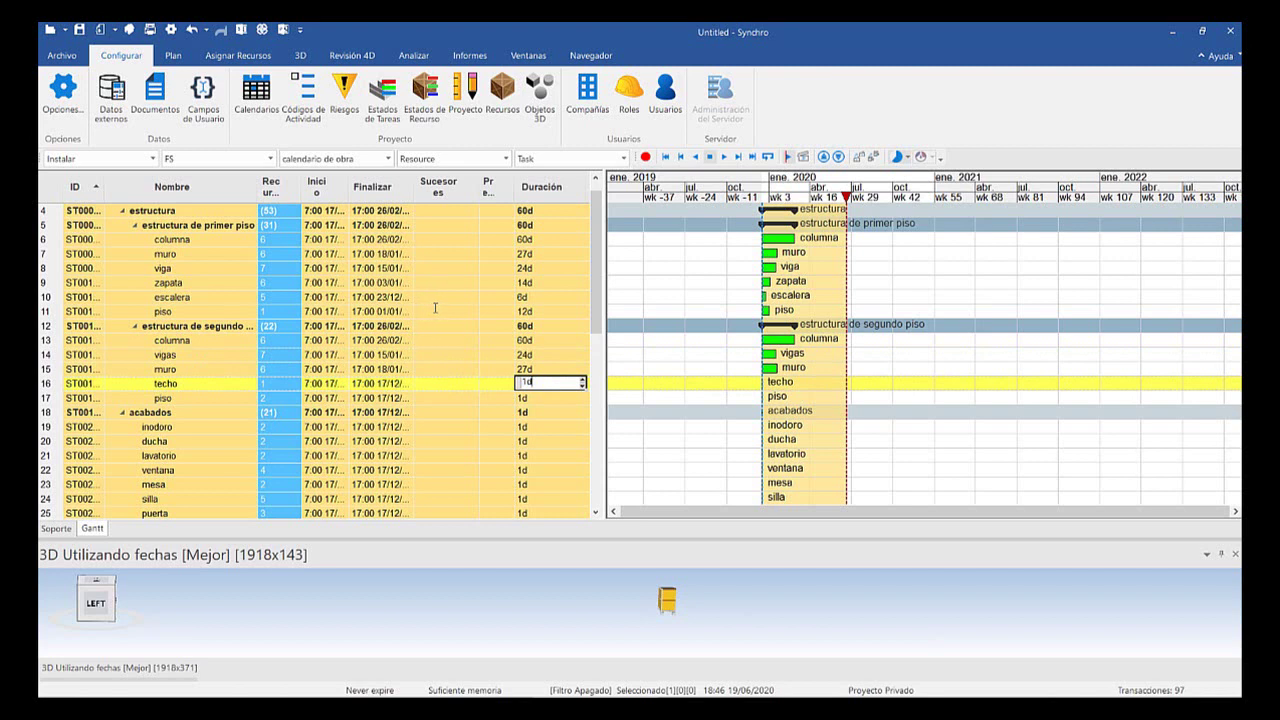
type("9")
key("BackSpace")
type("20")
key("Return")
key("Down")
key("F2")
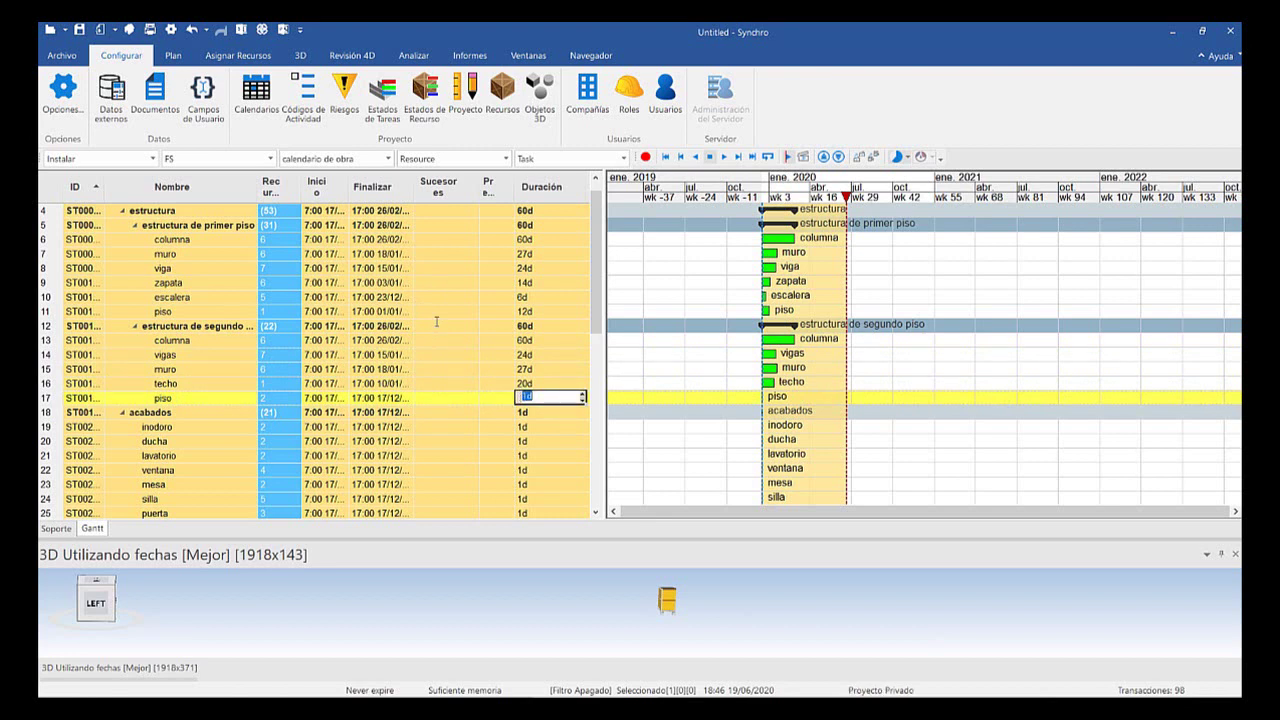
type("13")
key("Return")
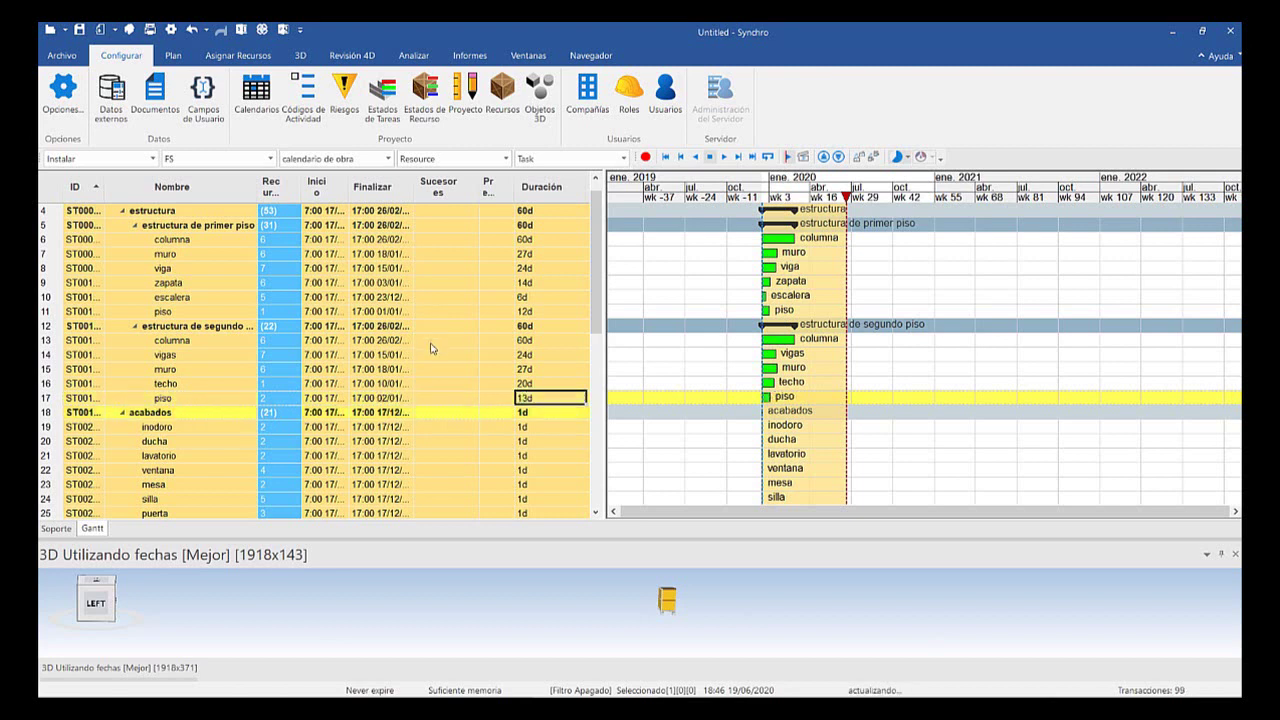
Set the durations of the inodoro and ducha tasks under acabados to 2 days each
key("Down")
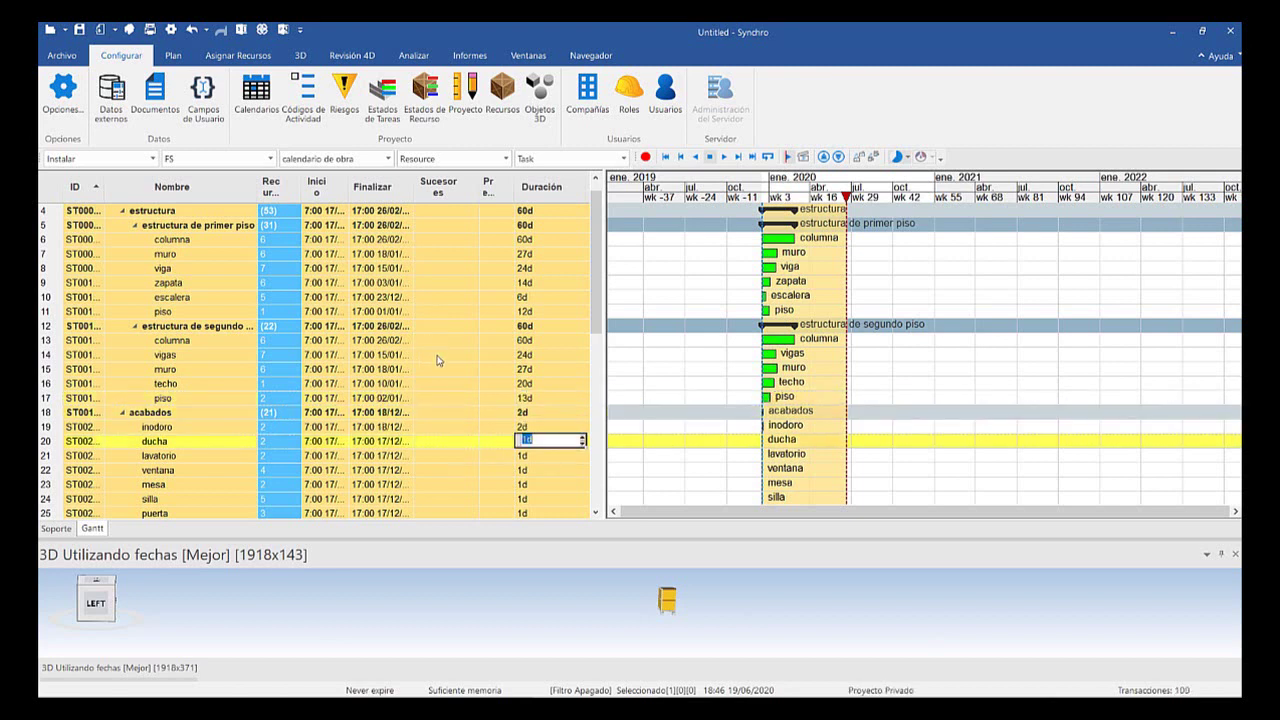
type("2")
key("Return")
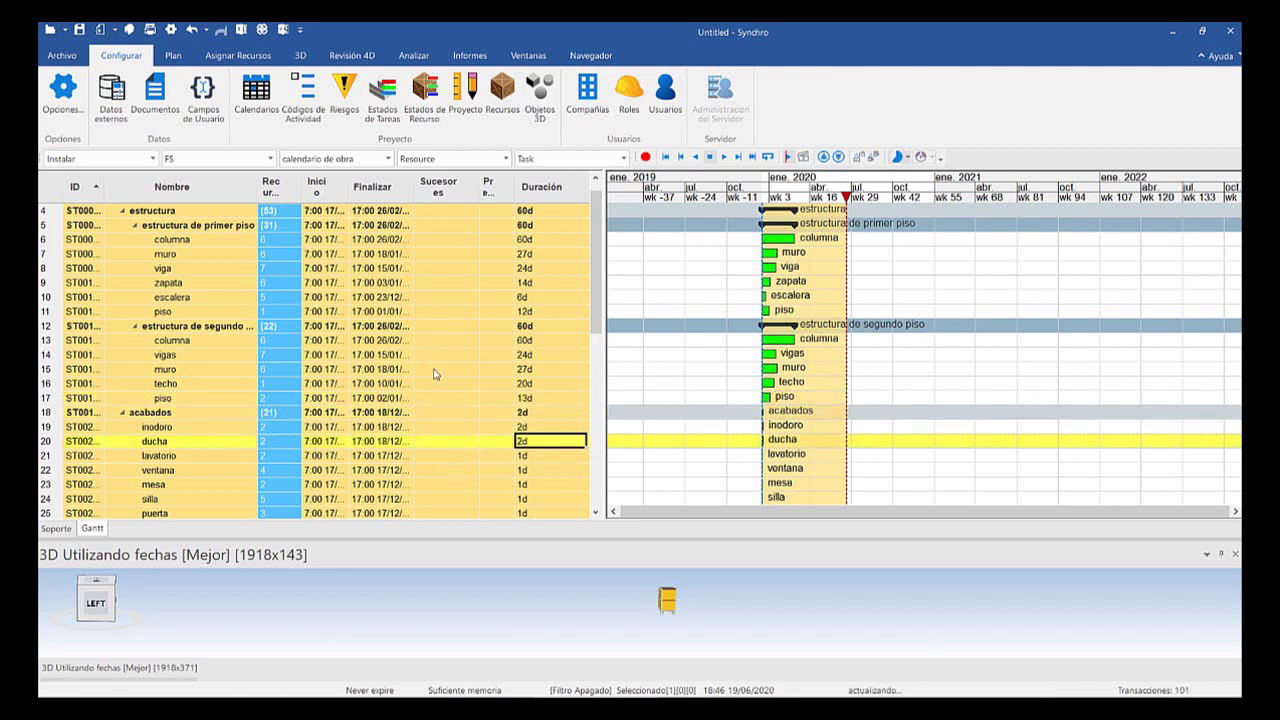
Set the durations under acabados to 2 days for lavatorio and 1 day for ventana
key("Down")
key("F2")
type("1")
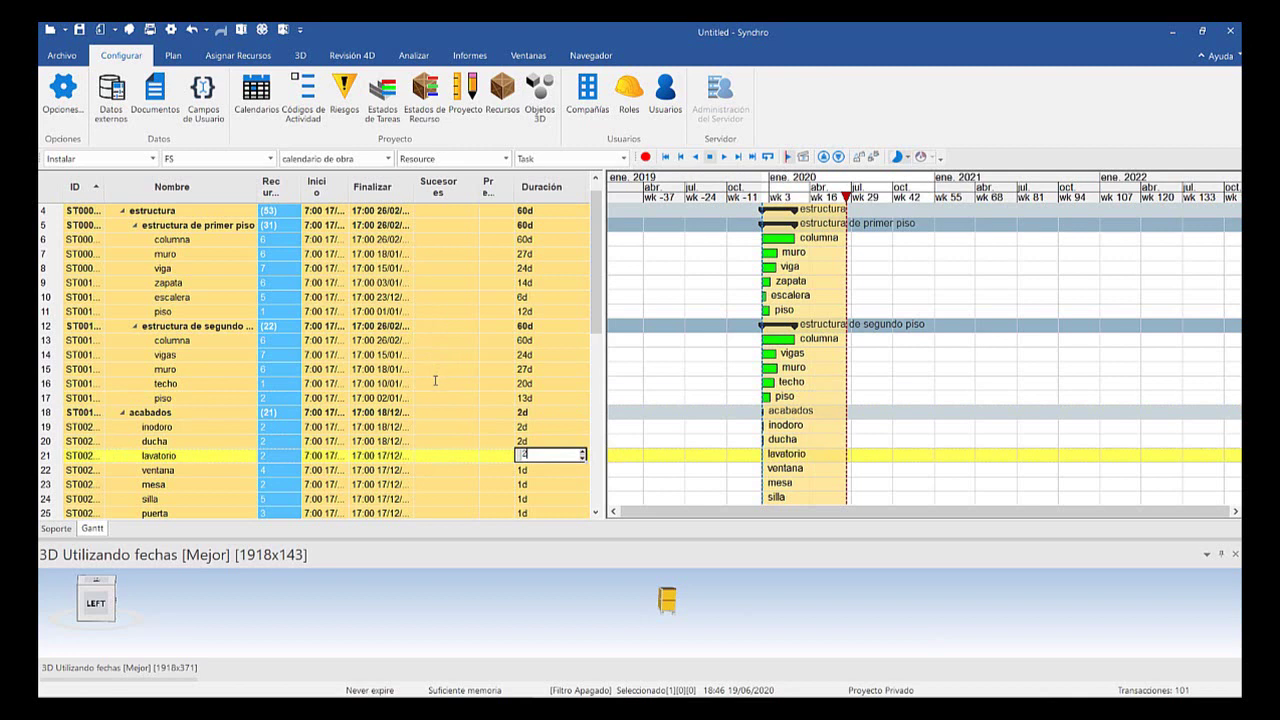
key("Return")
key("Down")
key("F2")
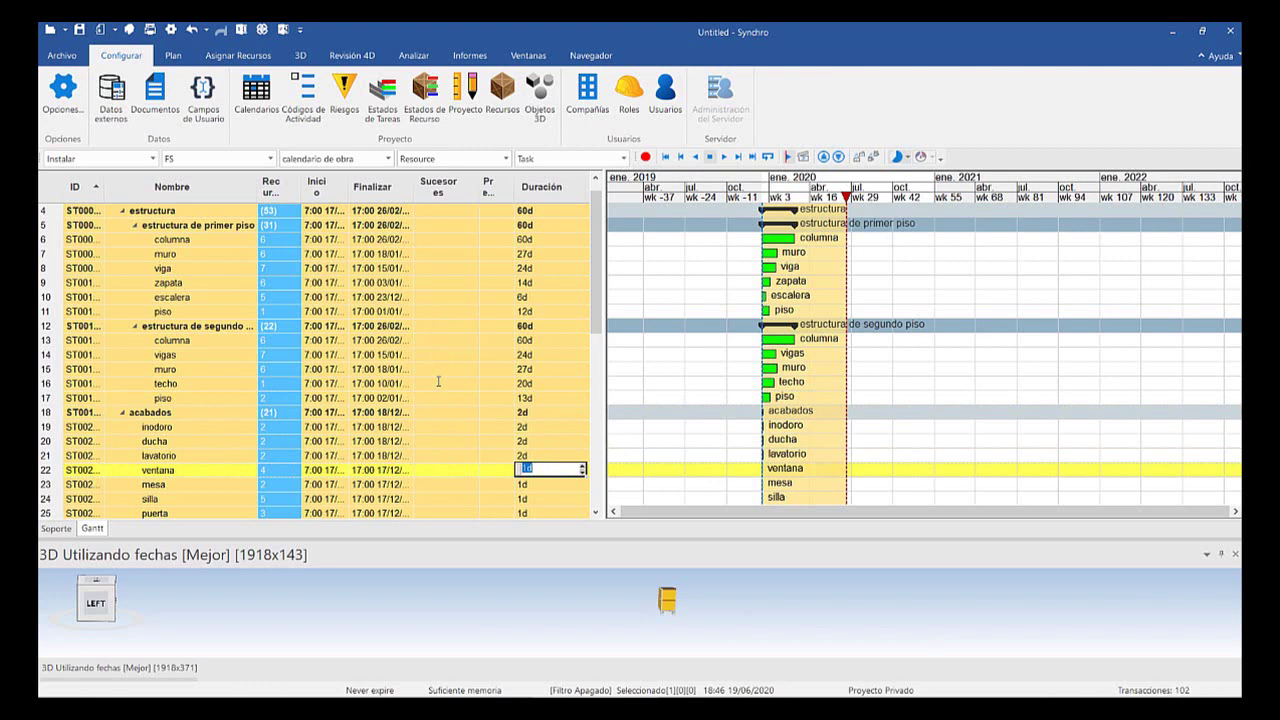
type("1")
key("Return")
key("Down")
key("F2")
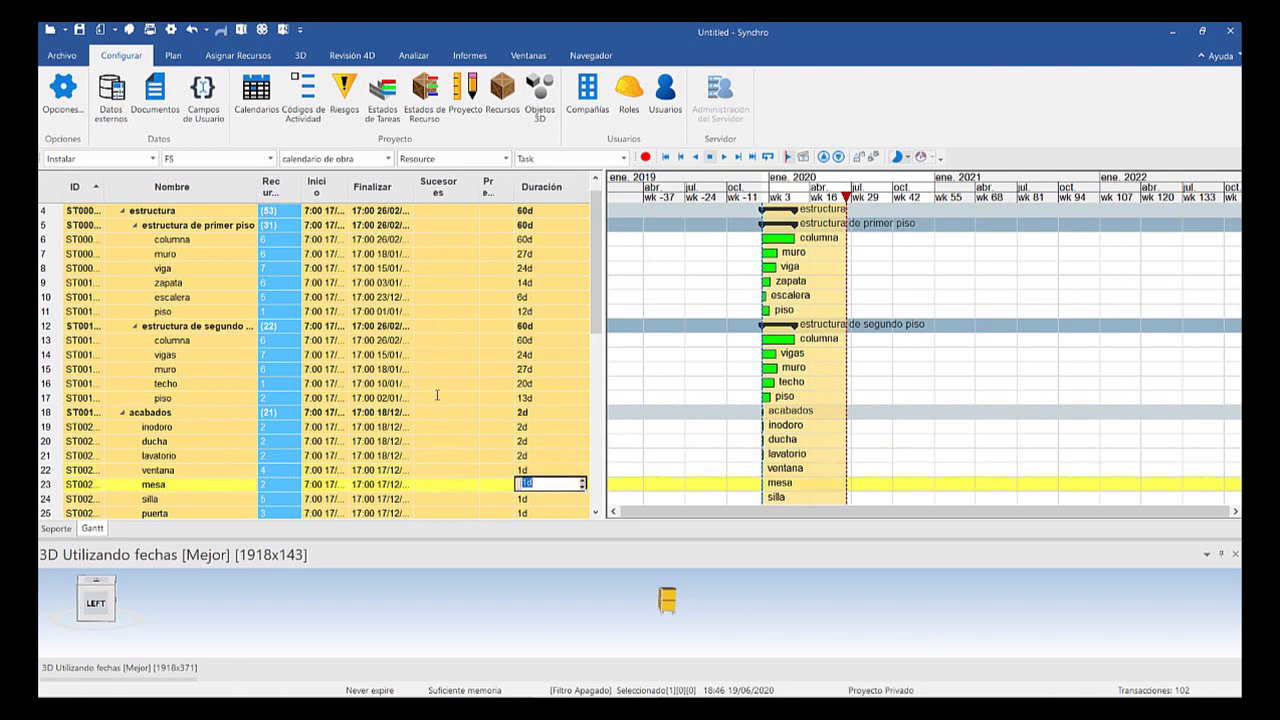
type("1")
key("Return")
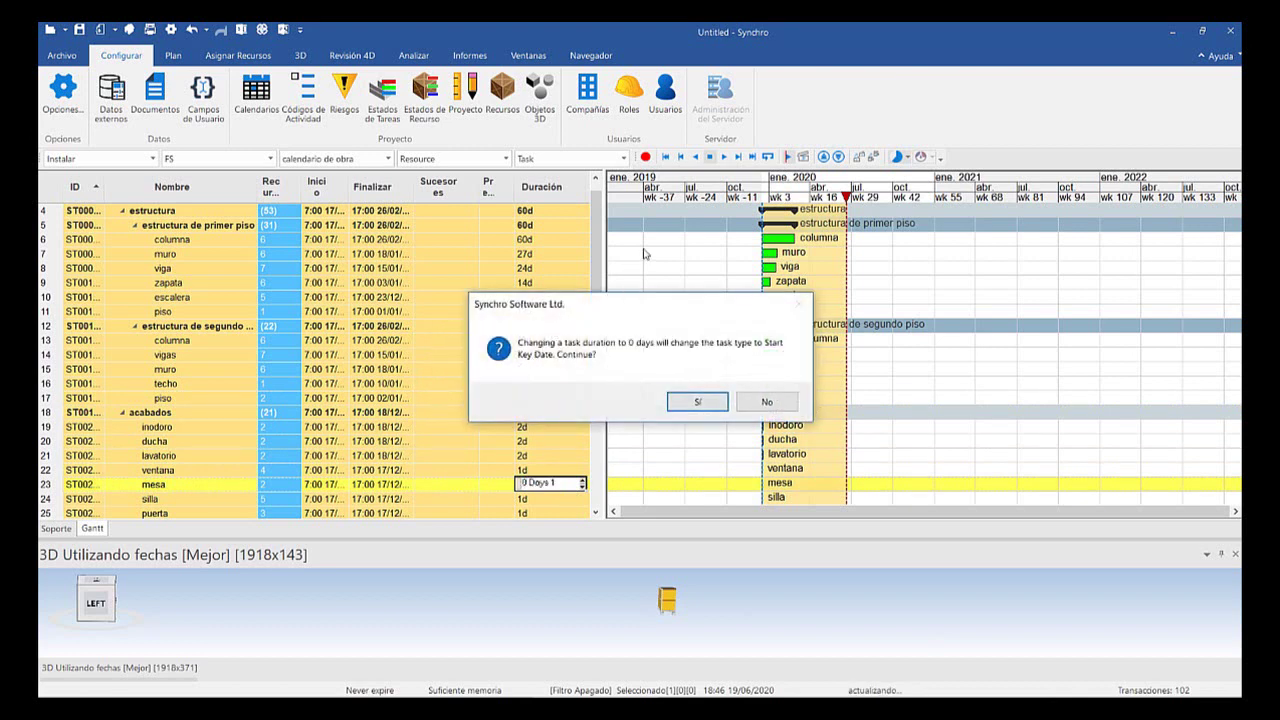
key("Tab")
key("Return")
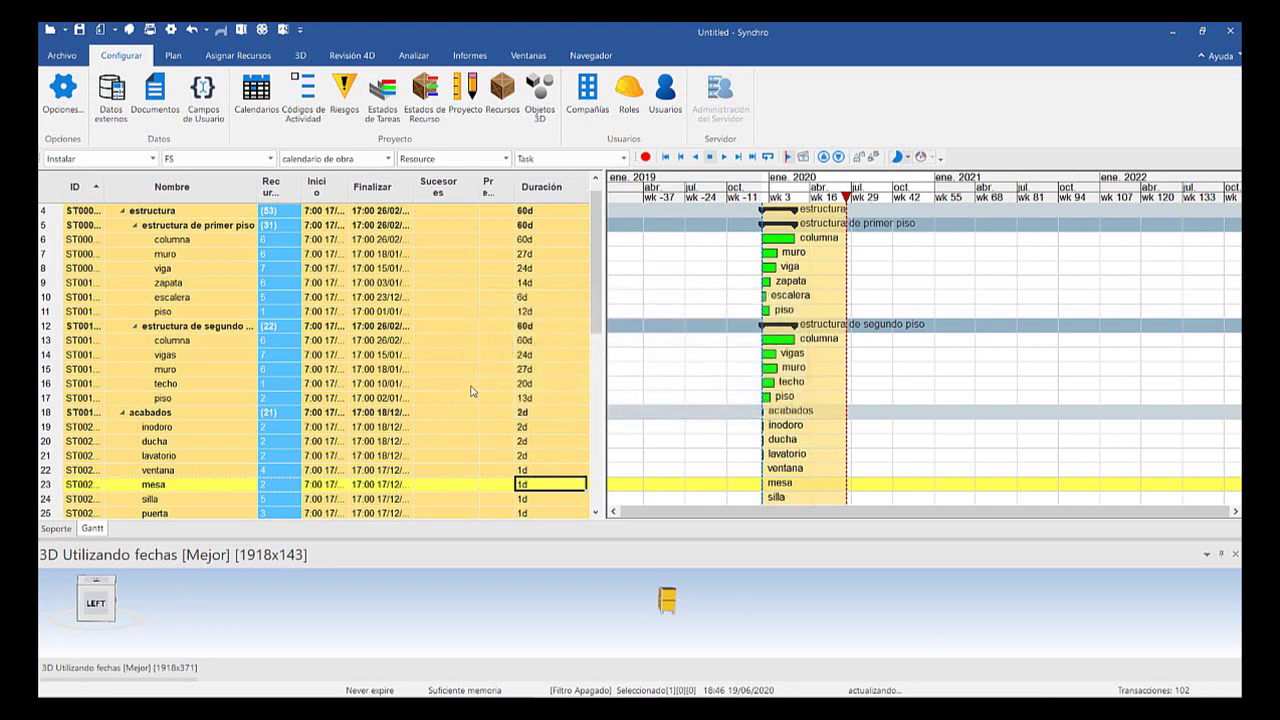
Link the zapata, viga and columna tasks under estructura de primer piso as a chain, in that order, with link type FS
scroll(469, 354, "down", 2)
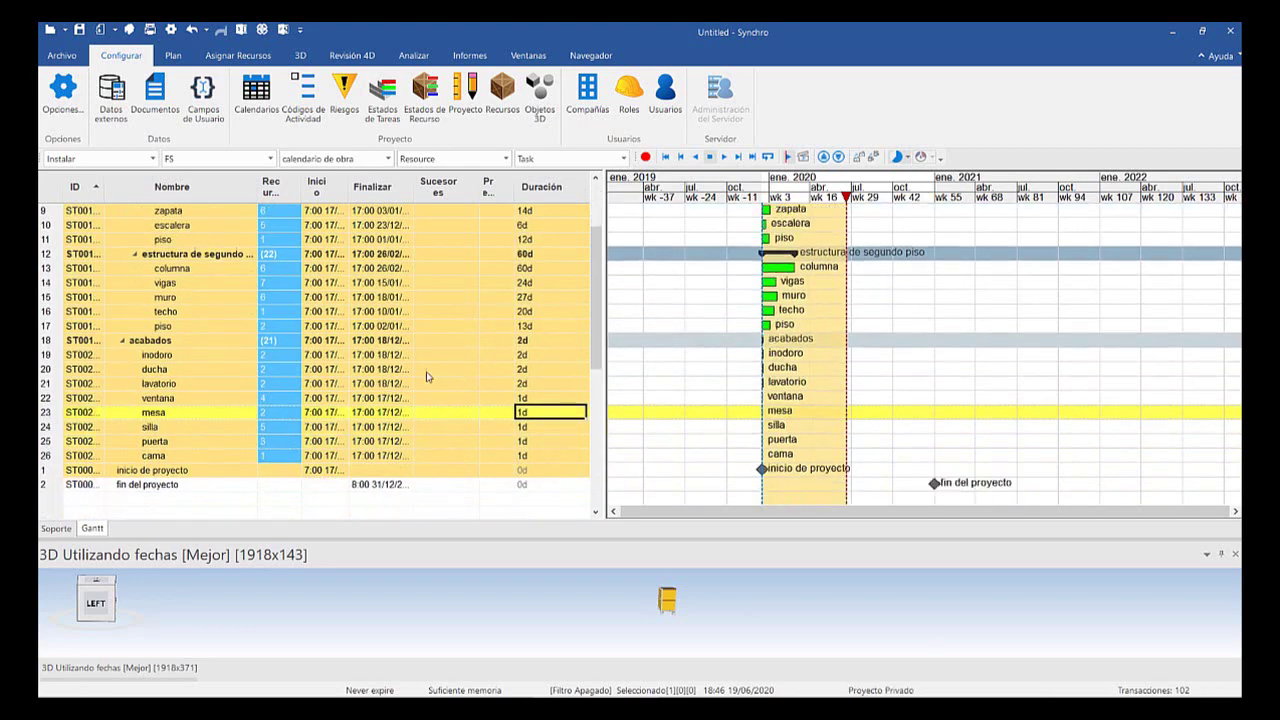
scroll(395, 383, "up", 2)
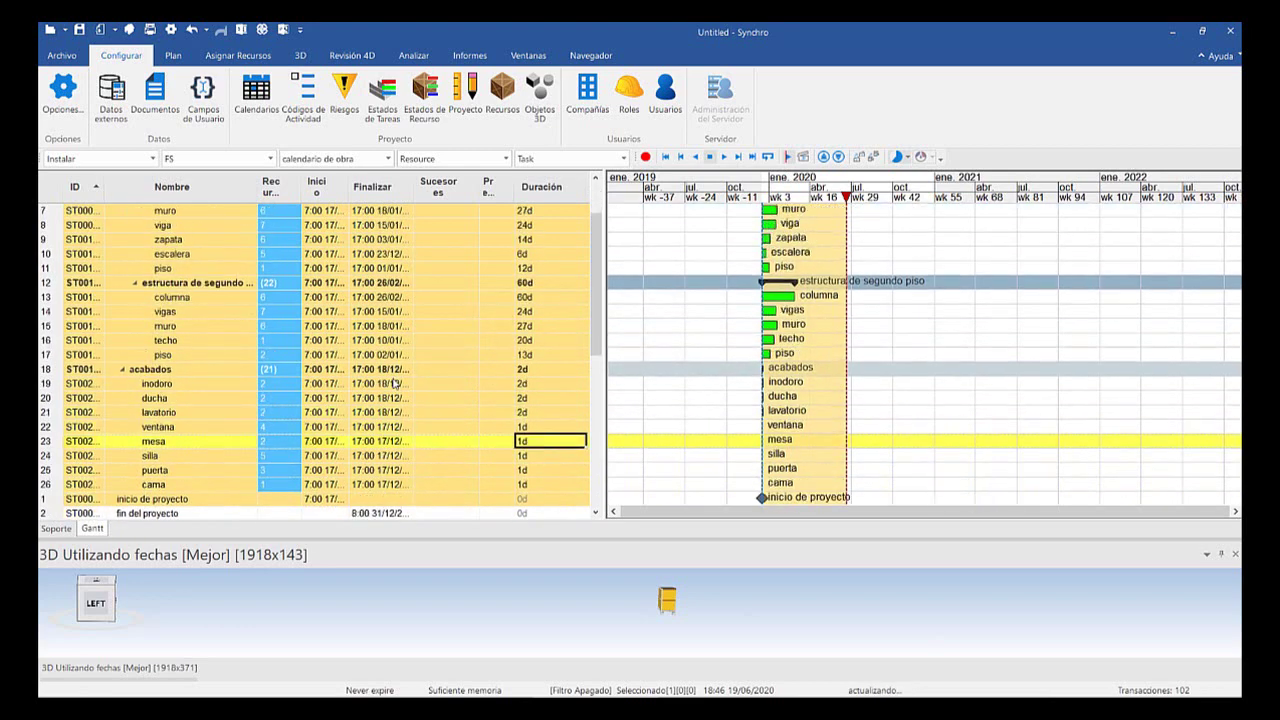
scroll(395, 383, "up", 1)
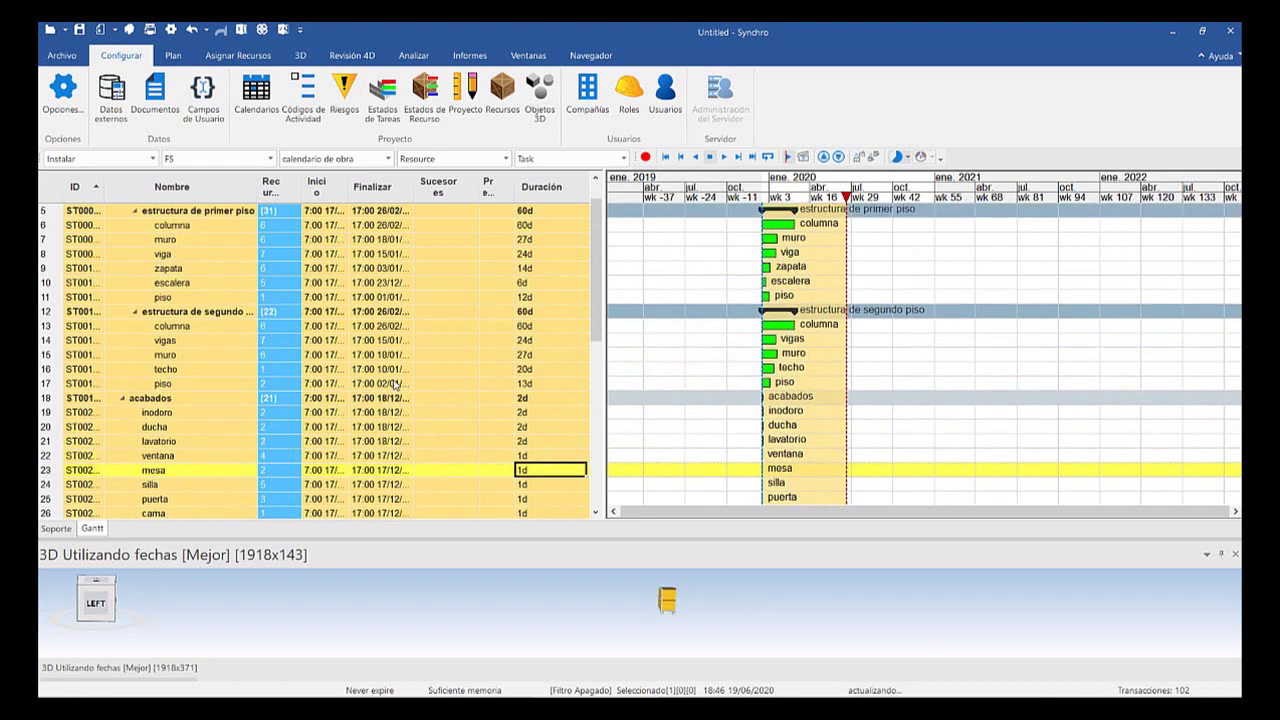
scroll(423, 377, "up", 2)
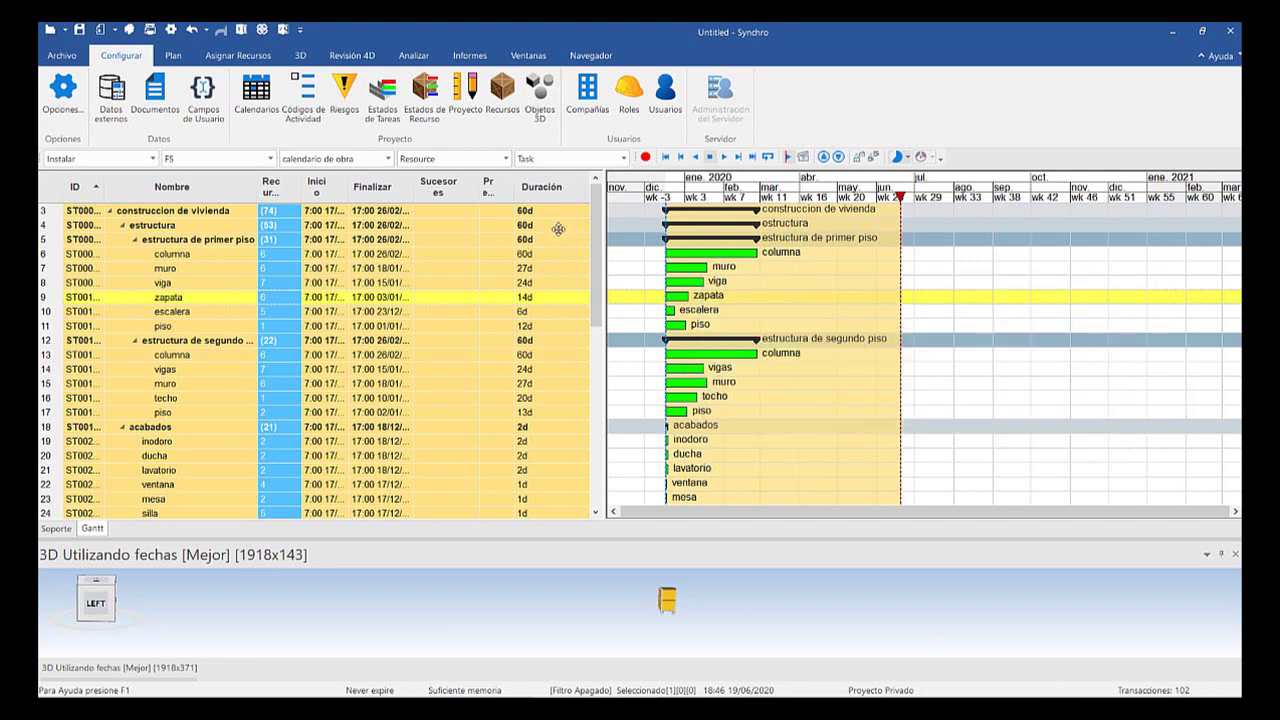
left_click(702, 281, "ctrl")
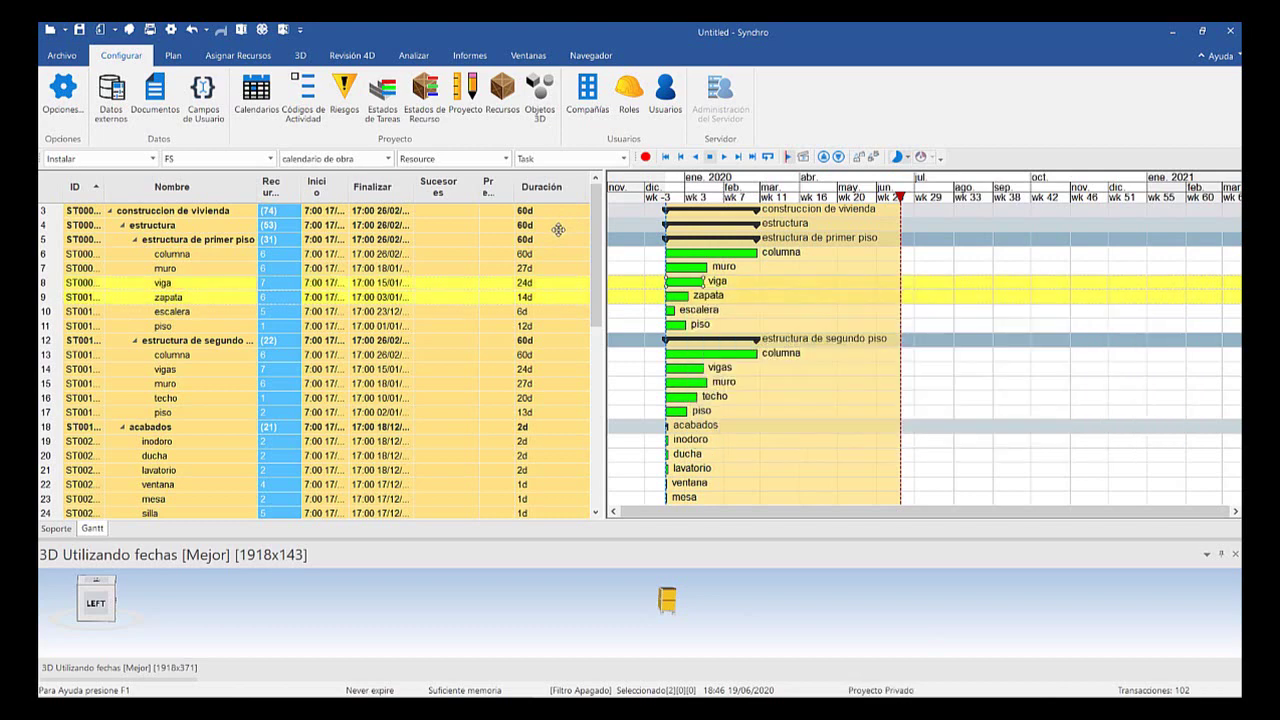
left_click(704, 253, "ctrl")
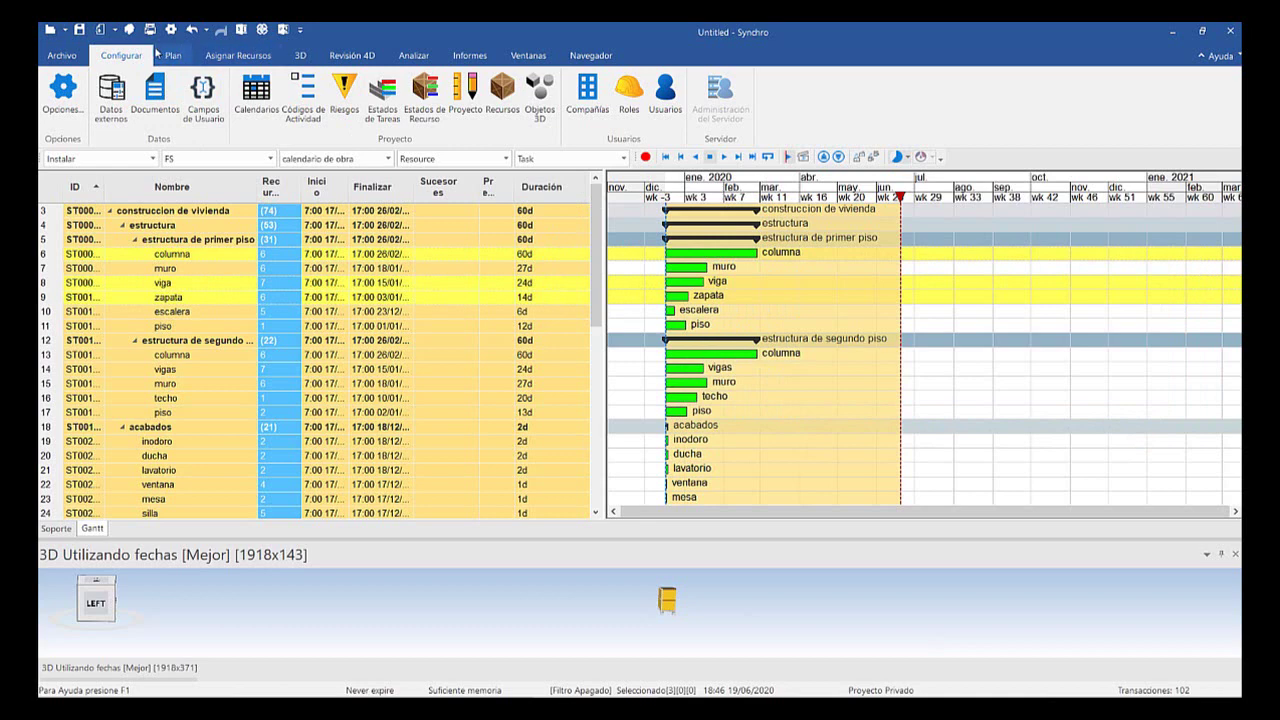
left_click(162, 55)
left_click(165, 112)
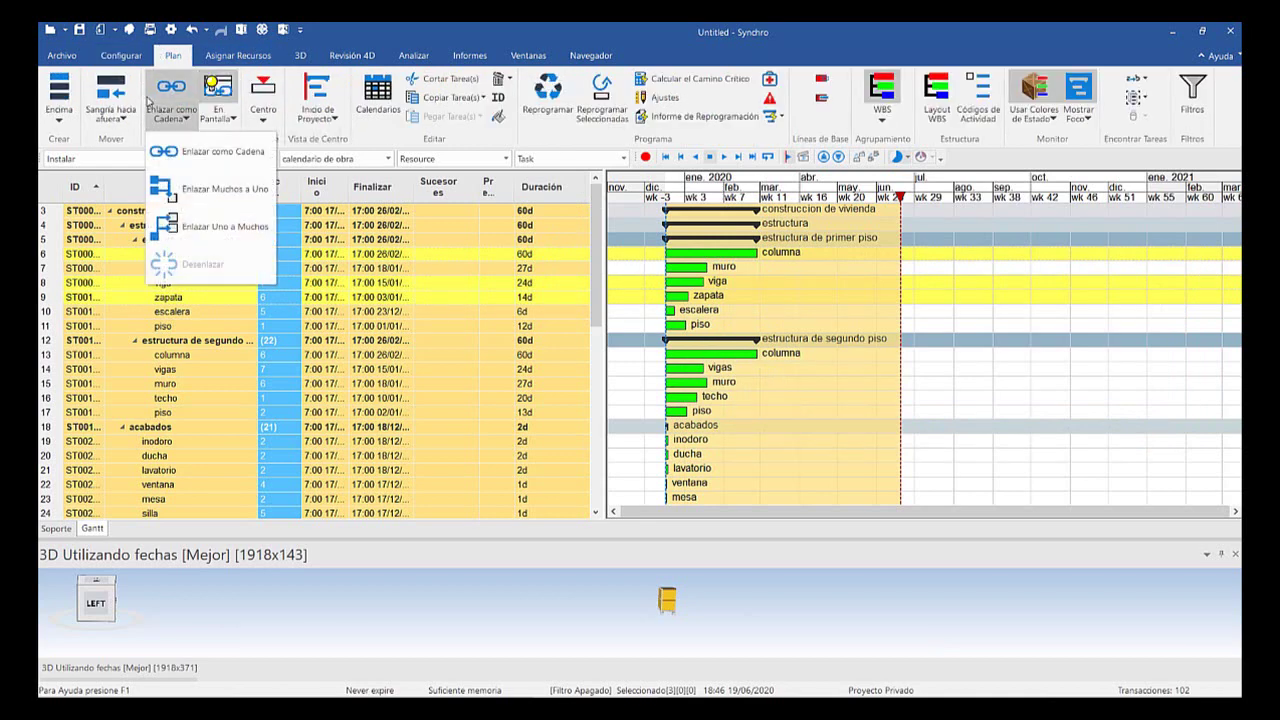
left_click(98, 133)
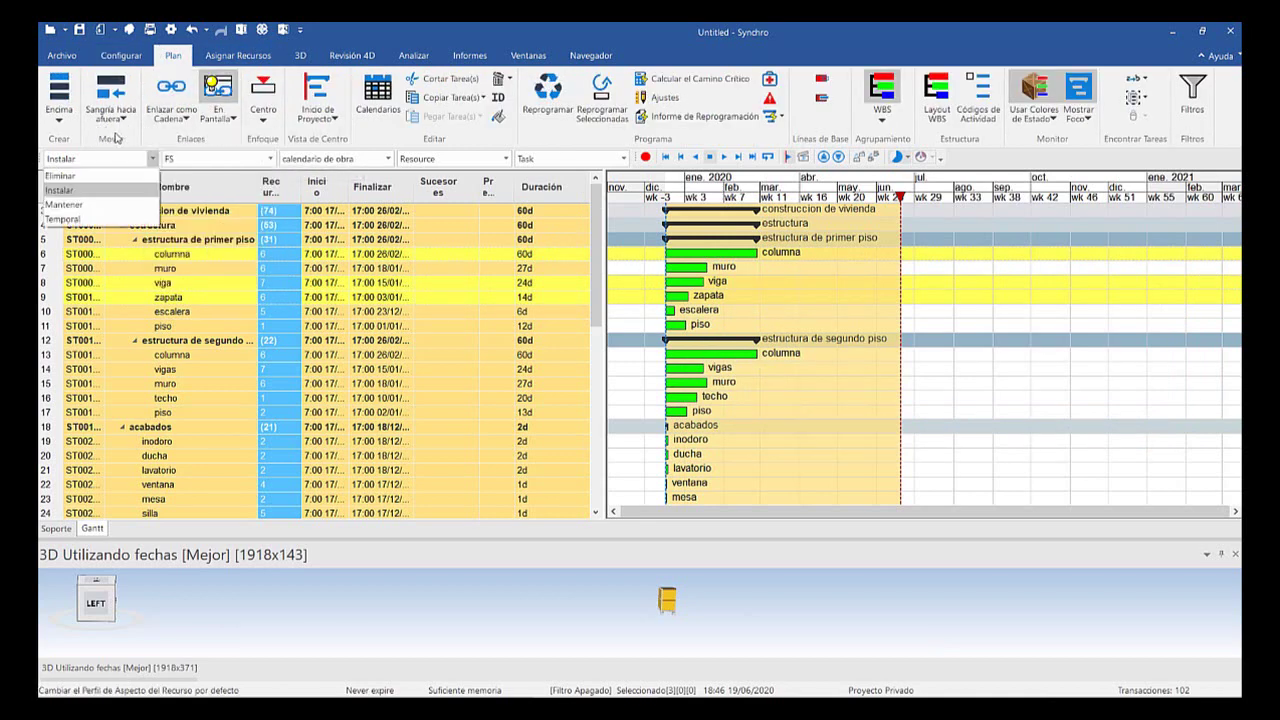
left_click(172, 158)
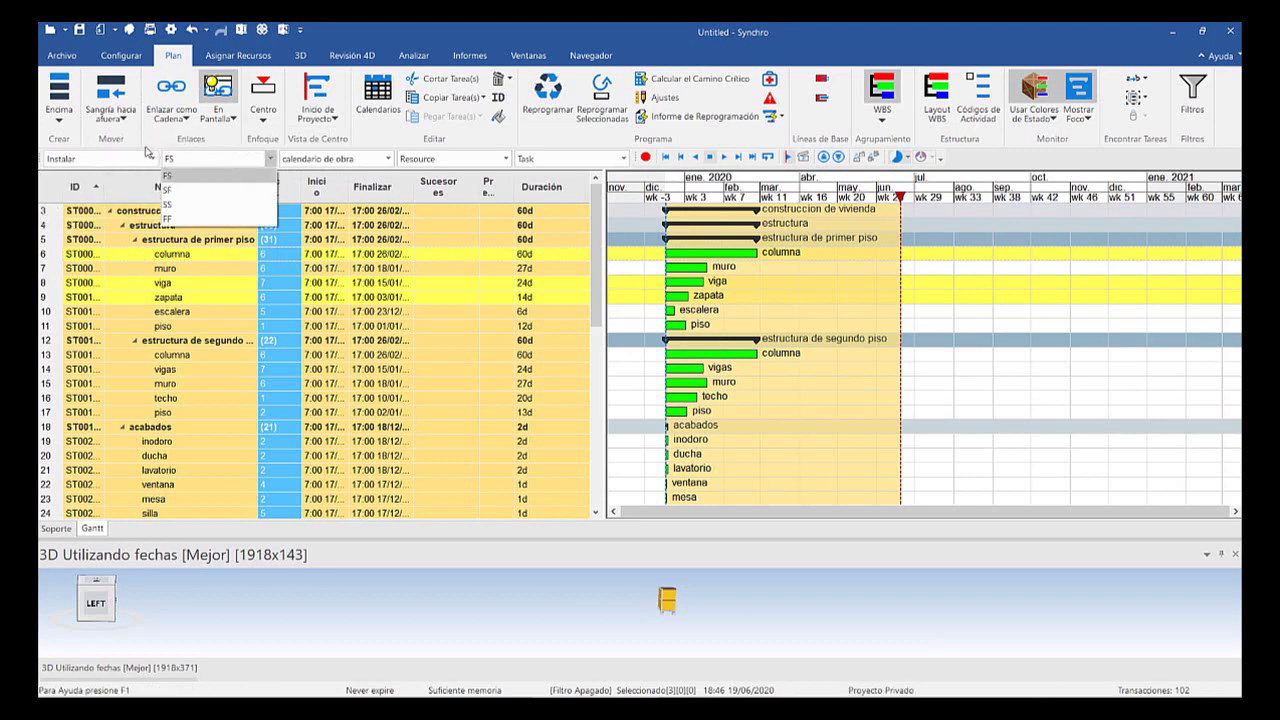
key("Down")
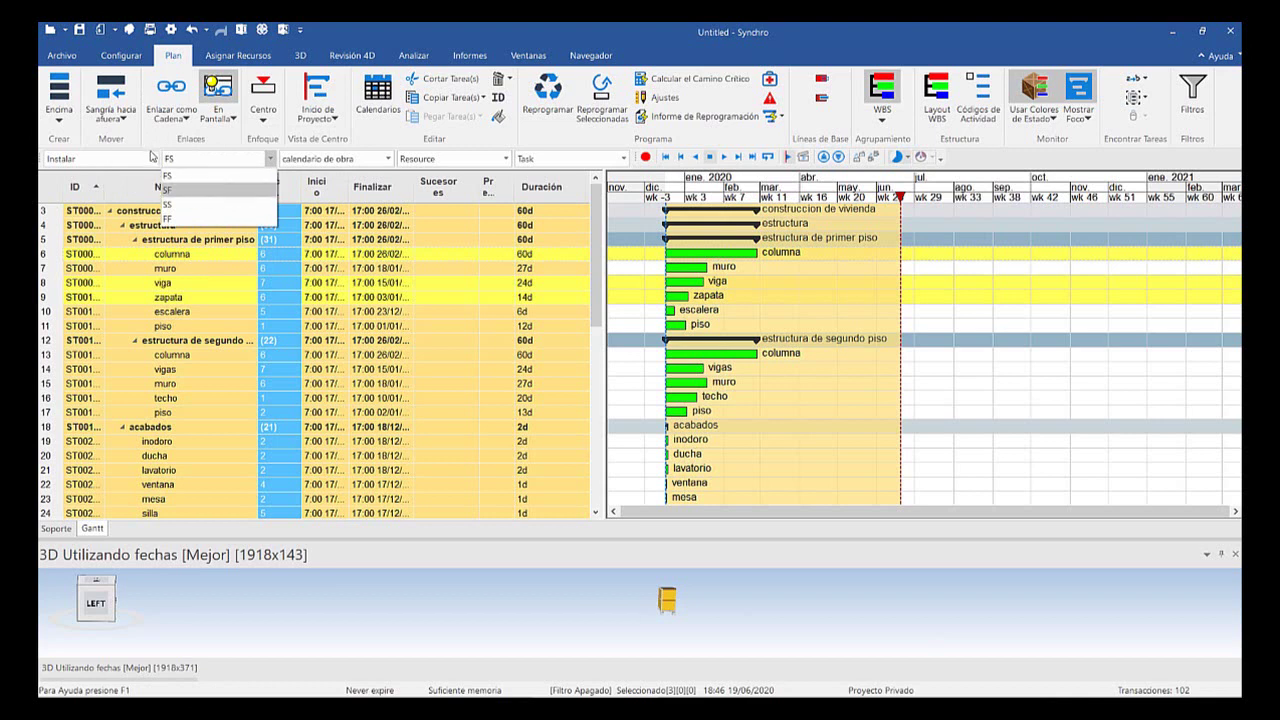
key("Escape")
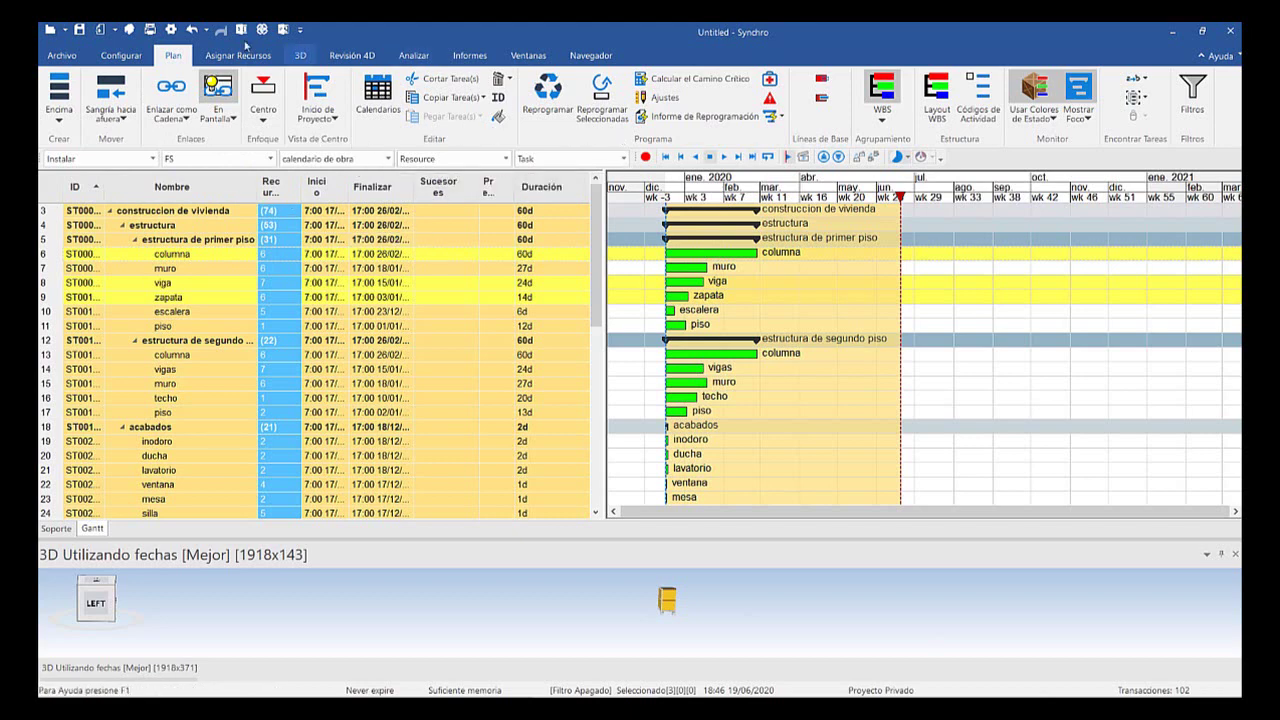
left_click(172, 118)
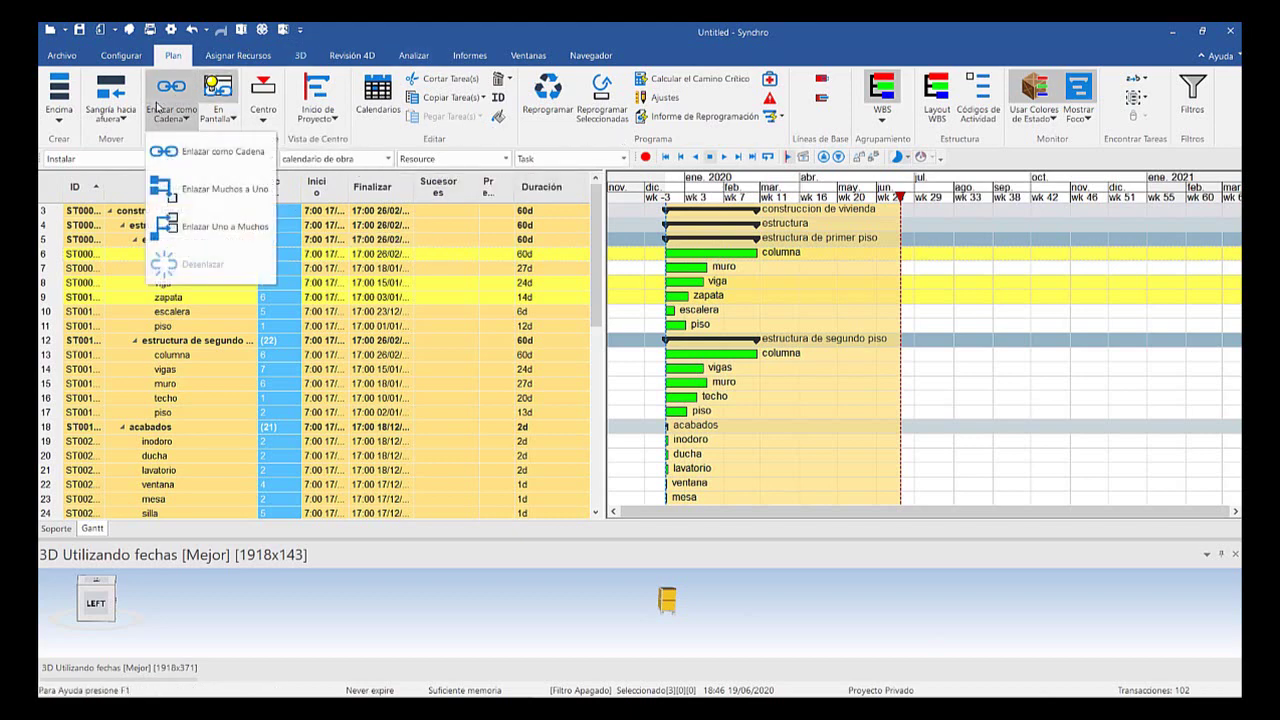
left_click(205, 151)
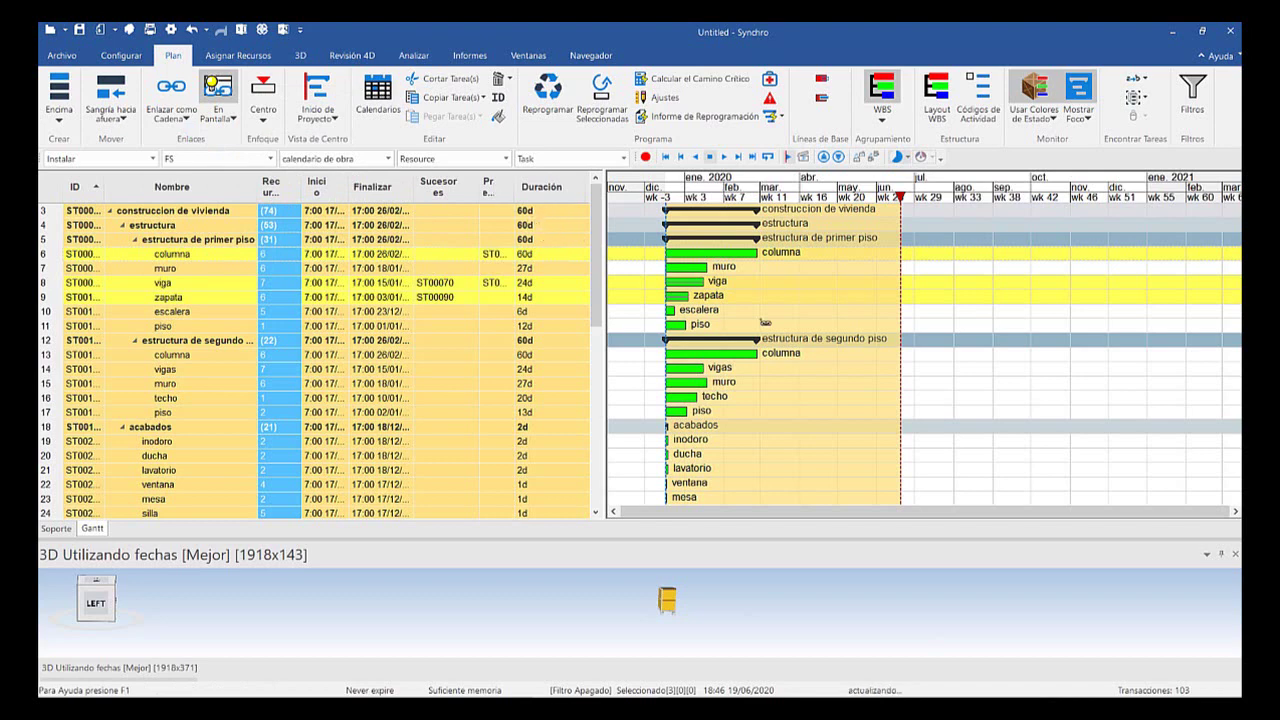
Reschedule the first-floor viga bar to start where zapata ends and the columna bar to start where viga ends, on 31/01
left_click(724, 397)
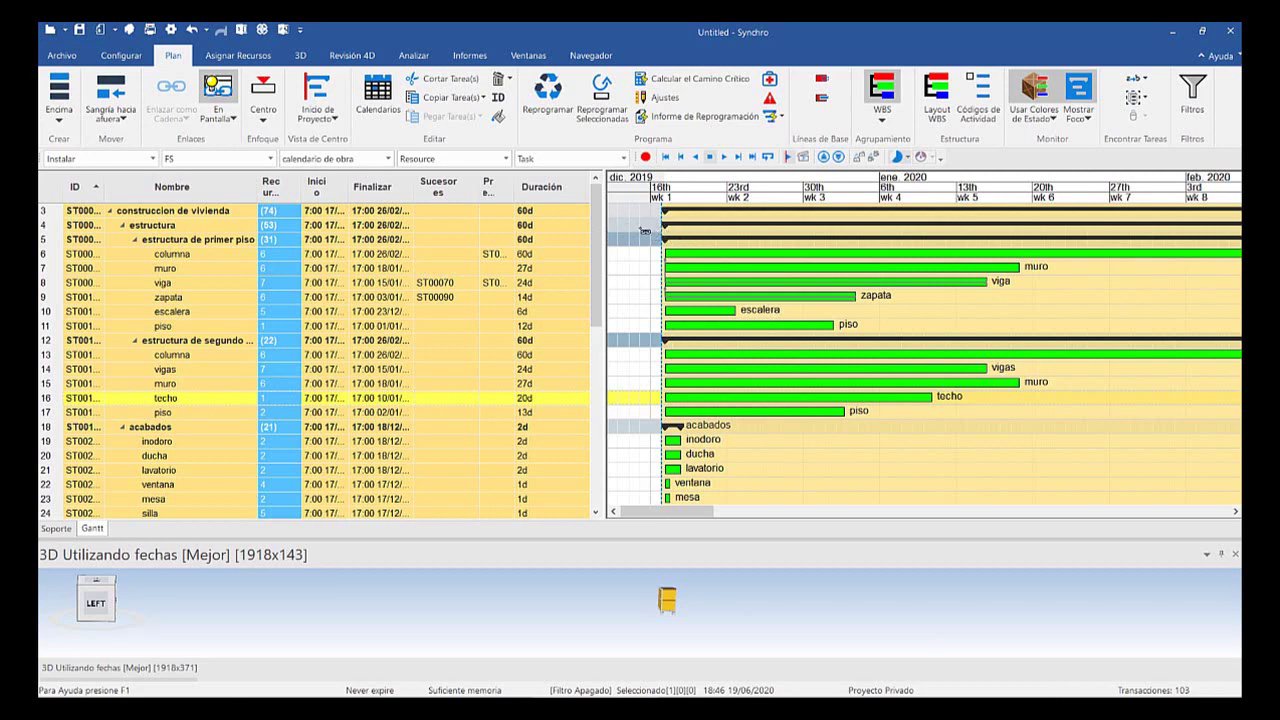
left_click_drag(640, 227, 797, 218)
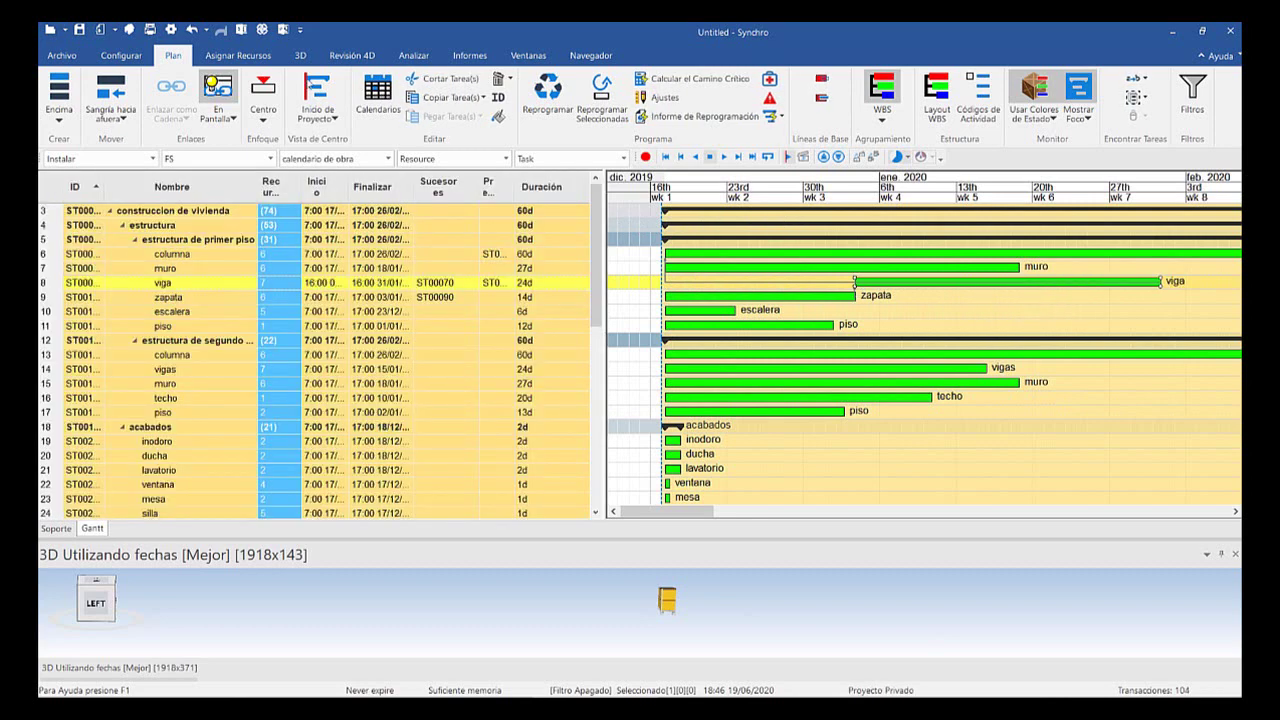
left_click_drag(705, 254, 1070, 256)
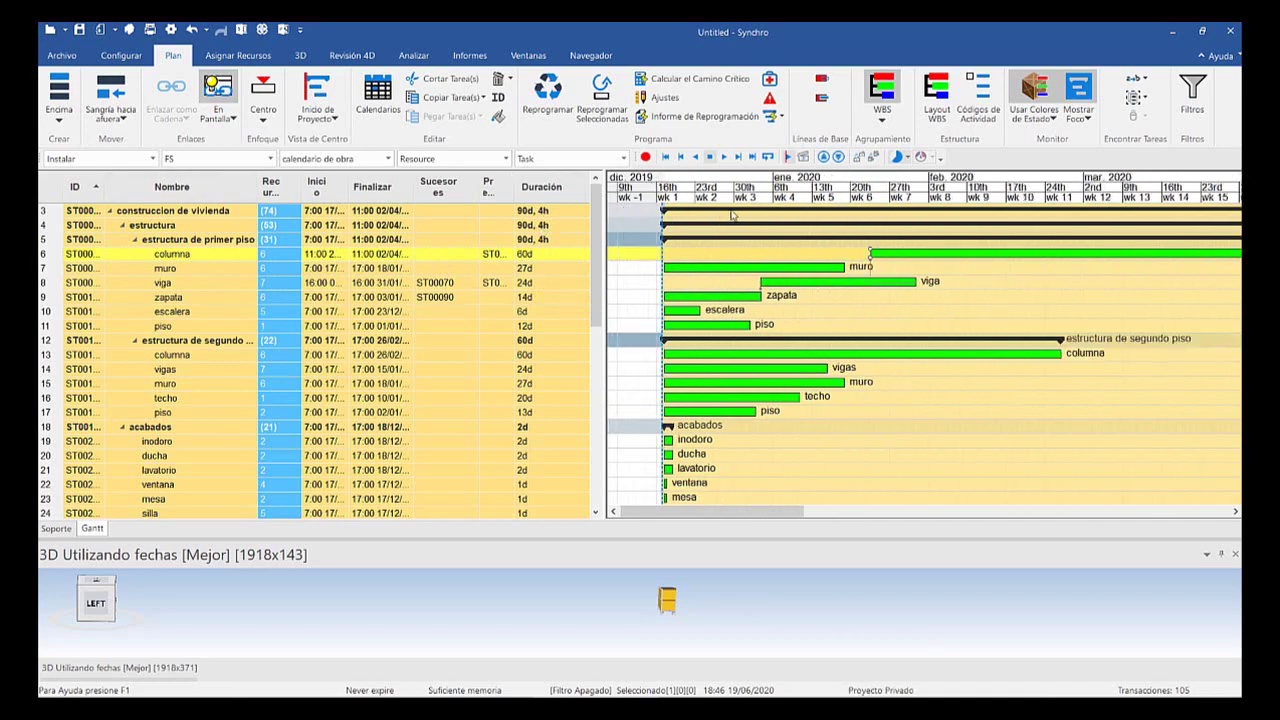
left_click_drag(738, 210, 769, 208)
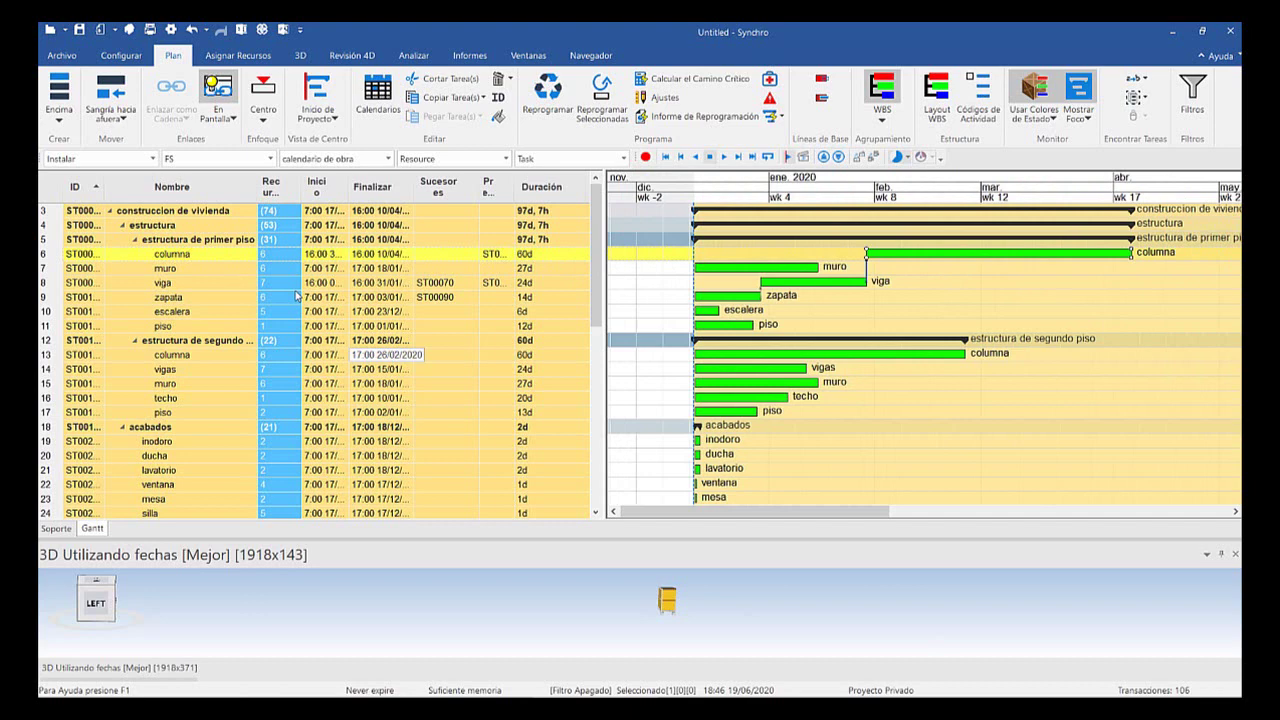
mouse_move(469, 695)
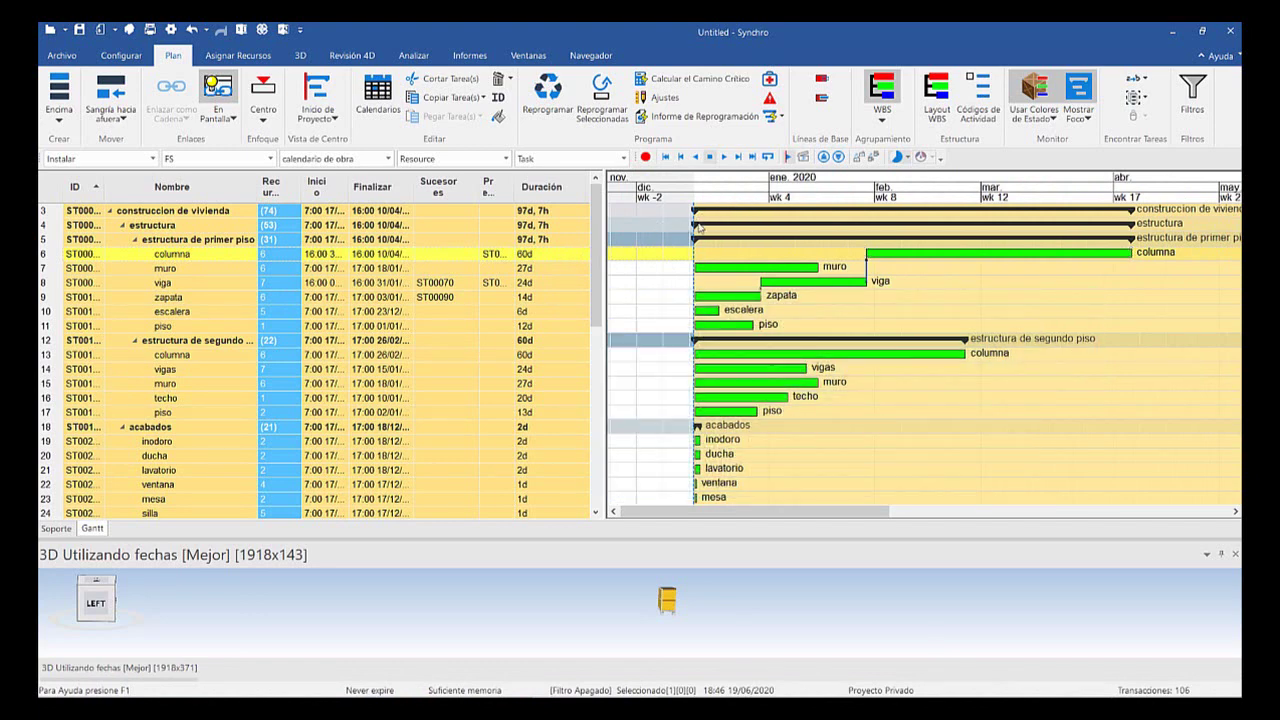
Unlink the columna and viga tasks under estructura de primer piso
left_click(857, 282)
right_click(857, 282)
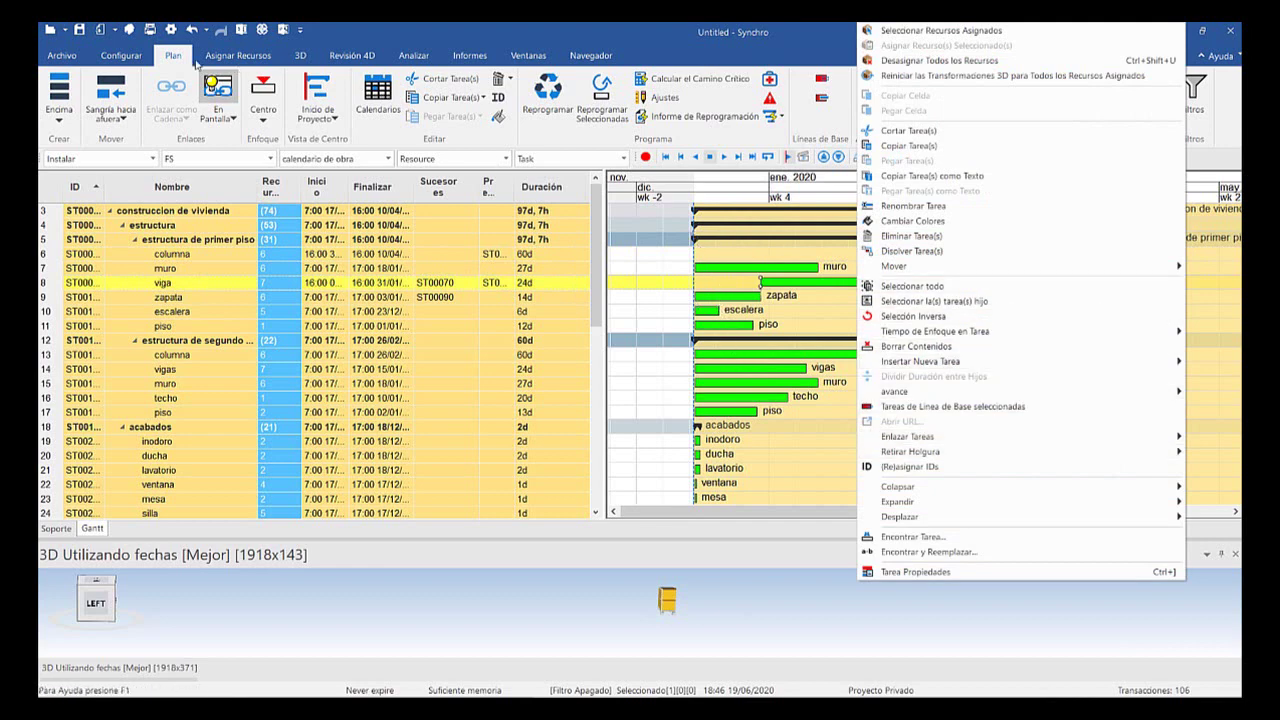
key("Escape")
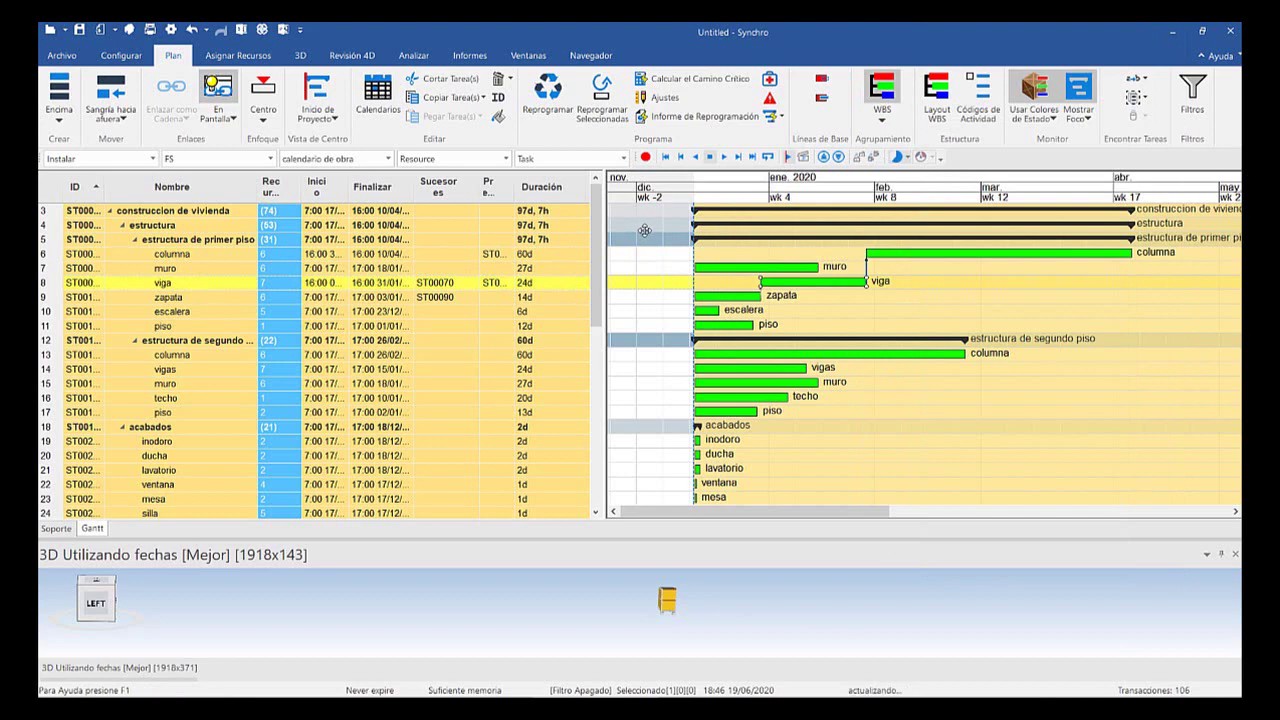
key("ctrl+Up")
key("Up")
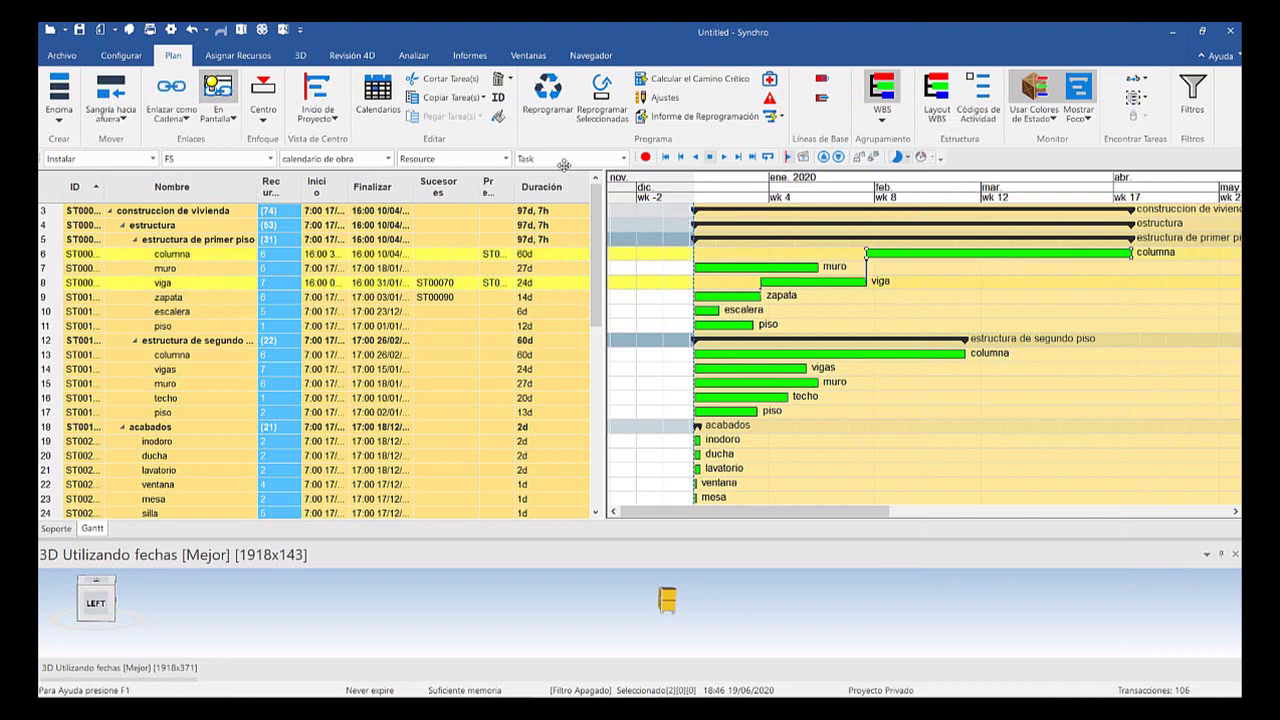
left_click(158, 105)
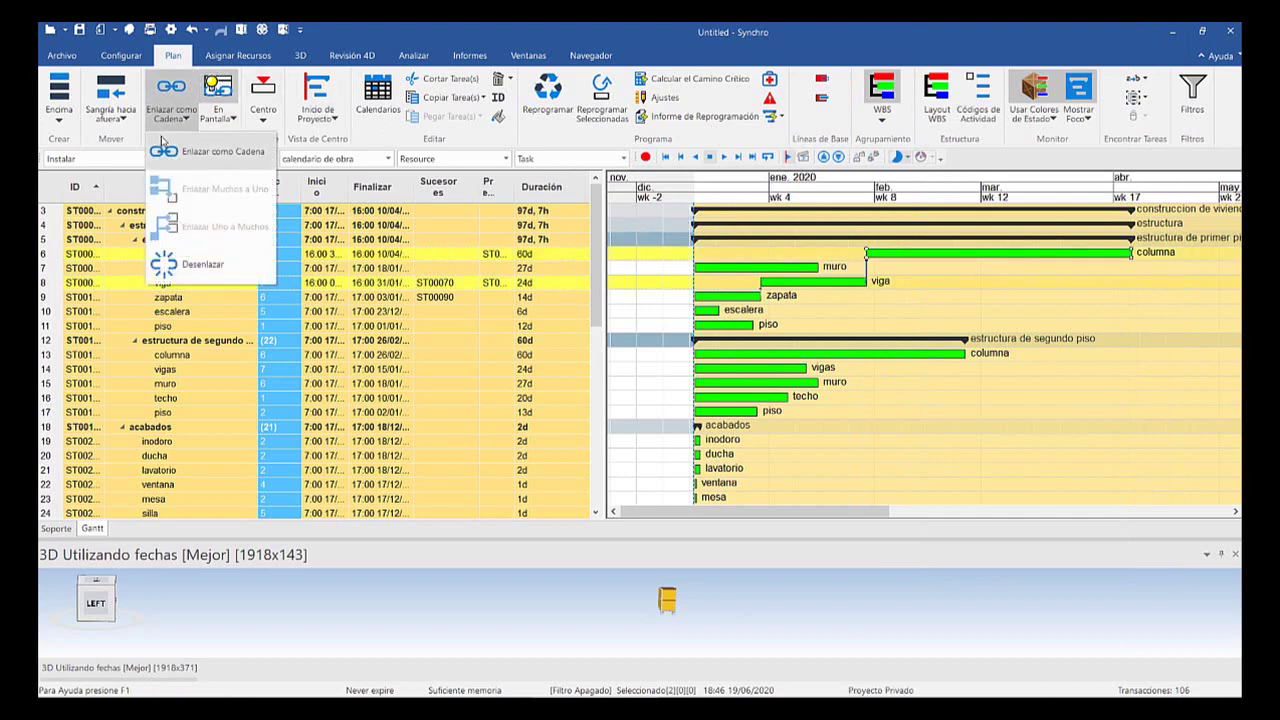
left_click(152, 104)
left_click(153, 105)
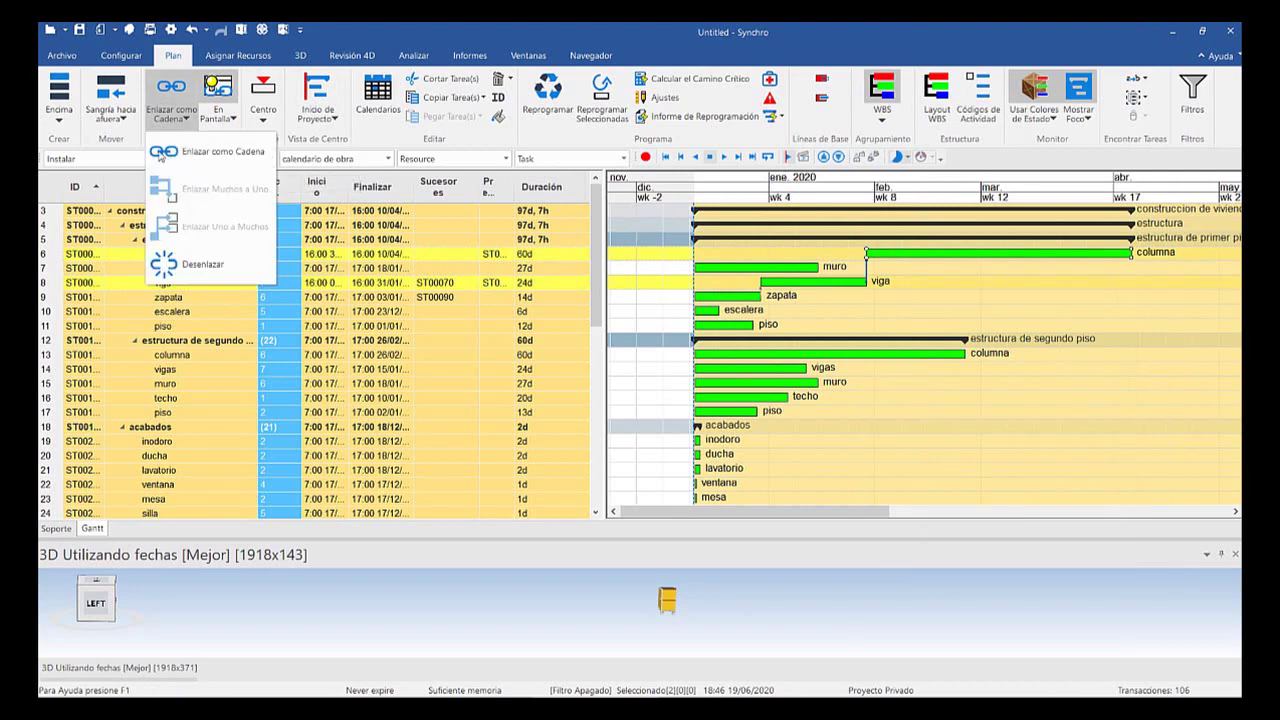
left_click(171, 263)
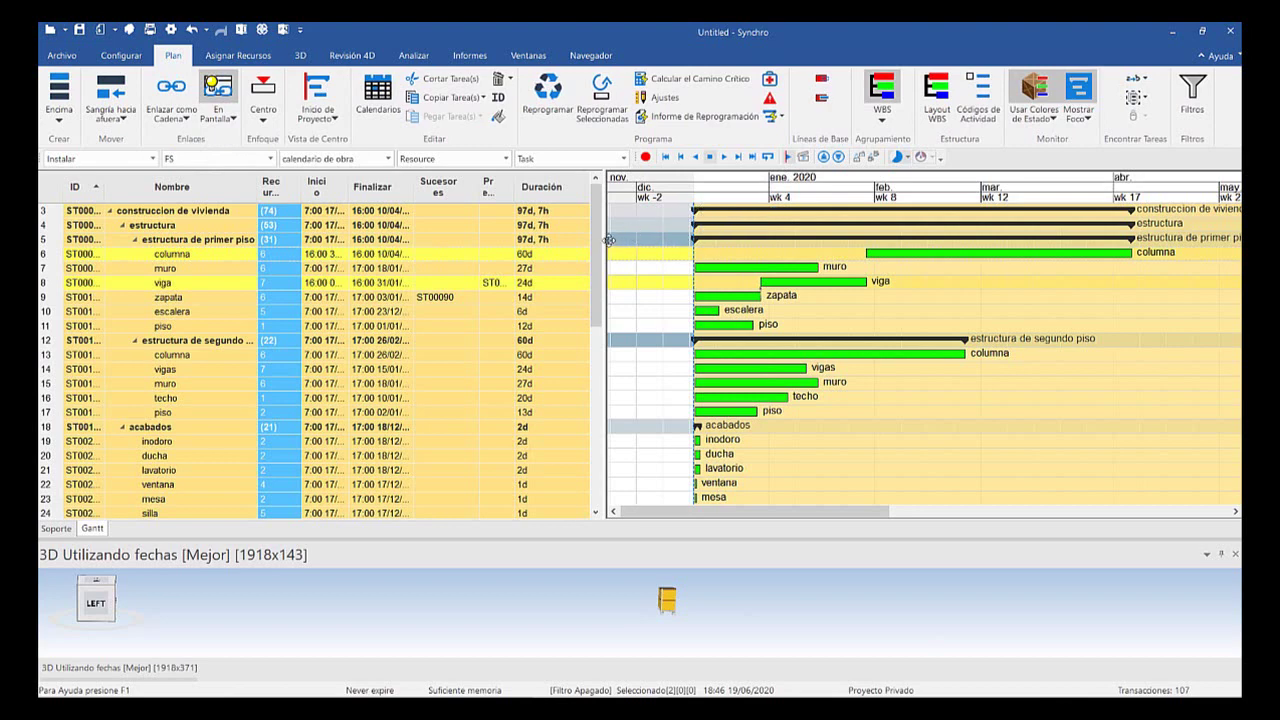
Unlink the viga and zapata tasks under estructura de primer piso
left_click_drag(752, 296, 750, 296)
left_click(774, 282)
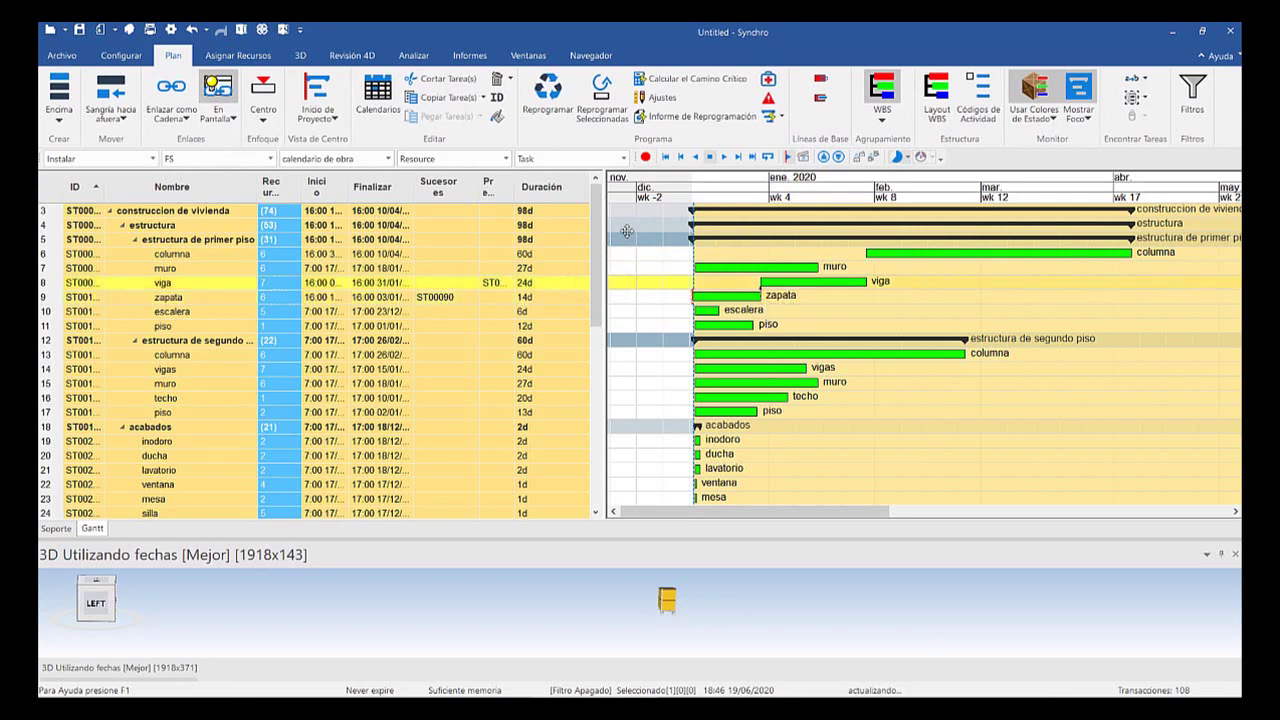
key("shift+Down")
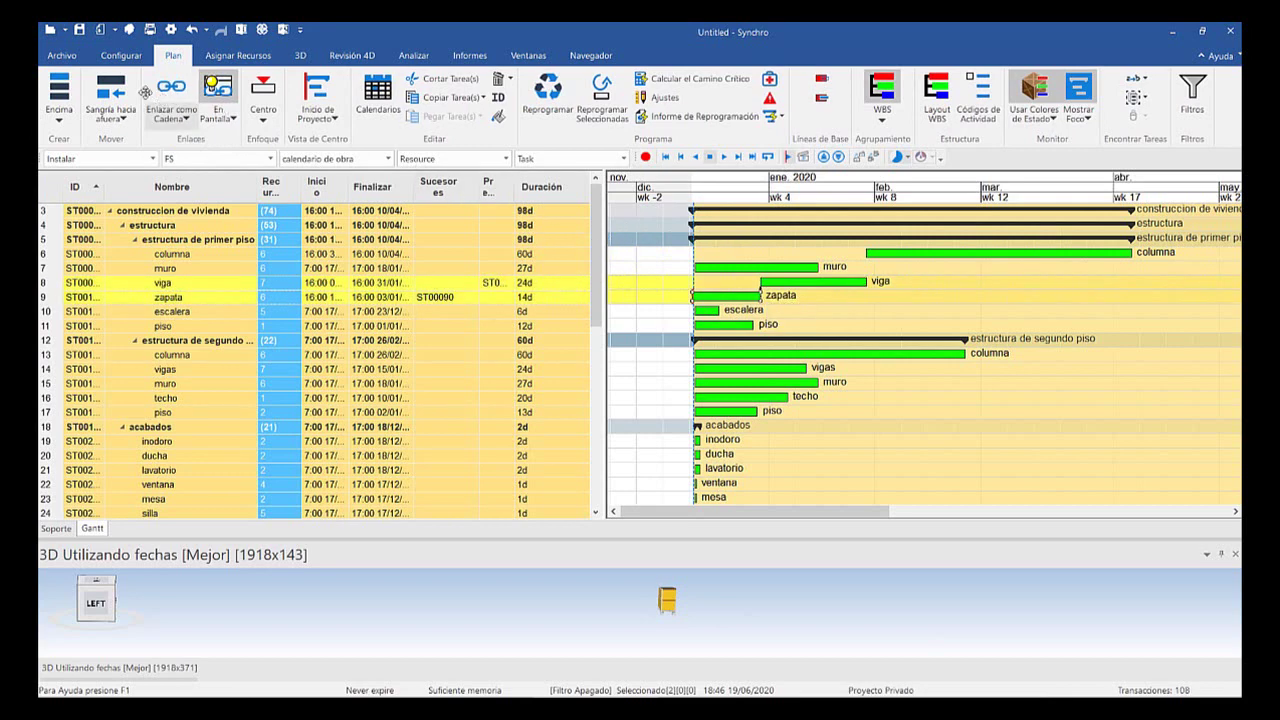
left_click(171, 112)
left_click(165, 262)
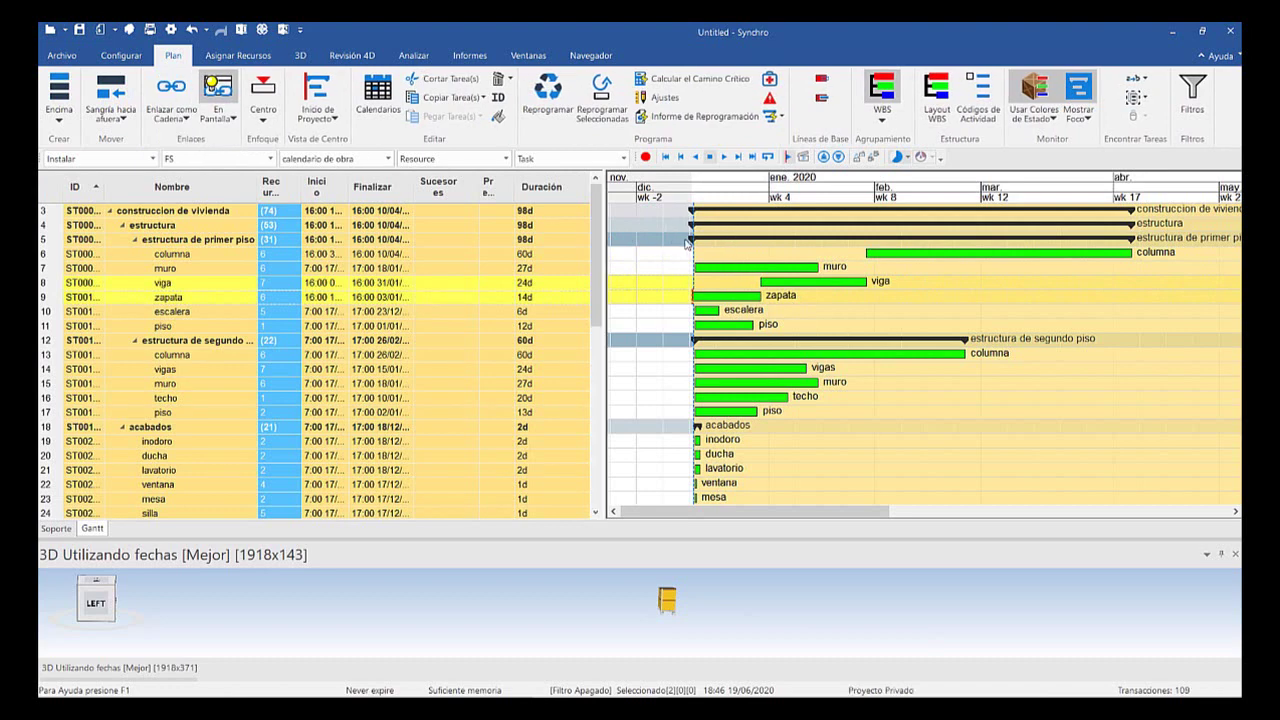
Move the first-floor viga bar to finish on 29/02 and the columna bar to start on 04/01/2020, just after zapata
left_click_drag(812, 281, 796, 253)
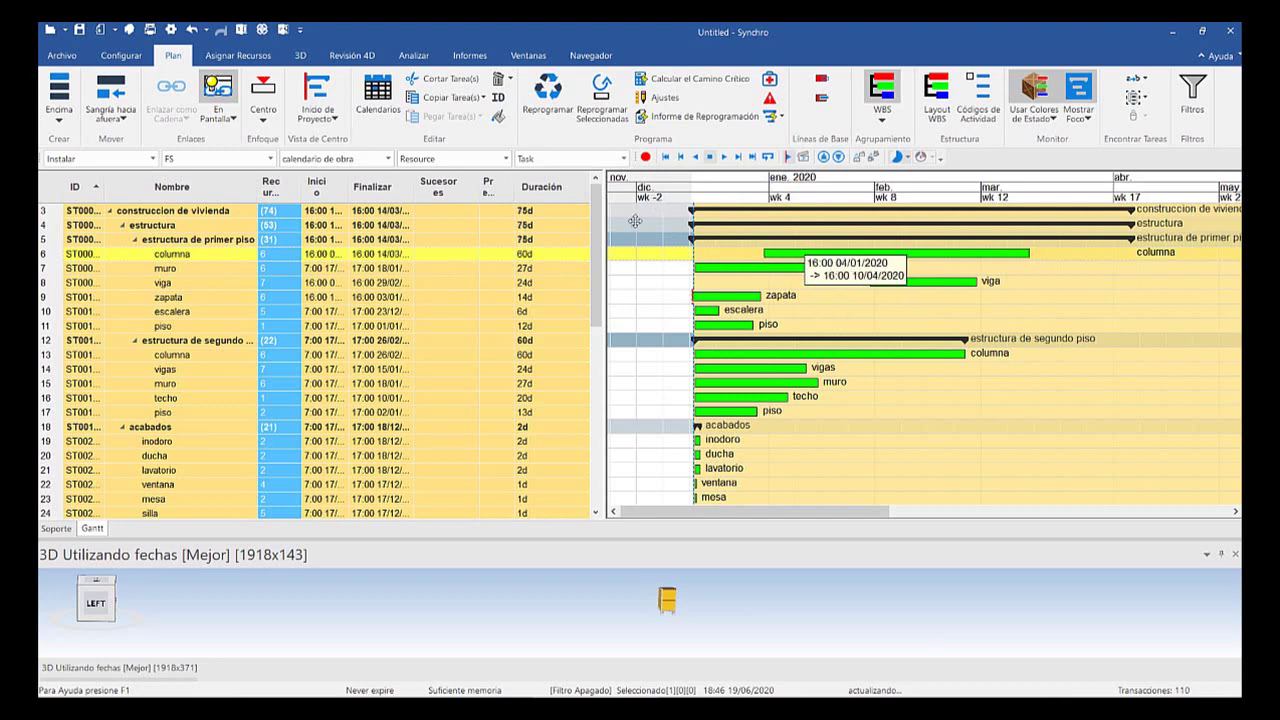
Link the first-floor zapata, columna and viga tasks in that order as a chain
key("Down")
key("Down")
key("Down")
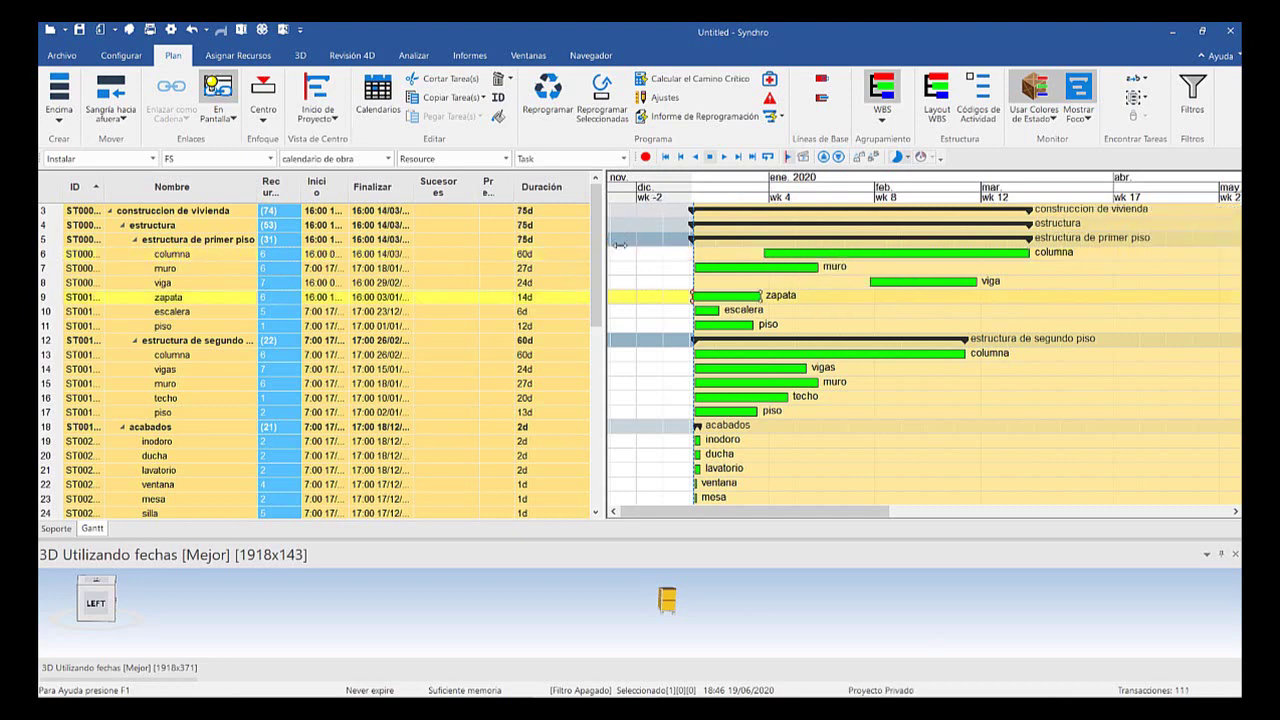
left_click(819, 254, "ctrl")
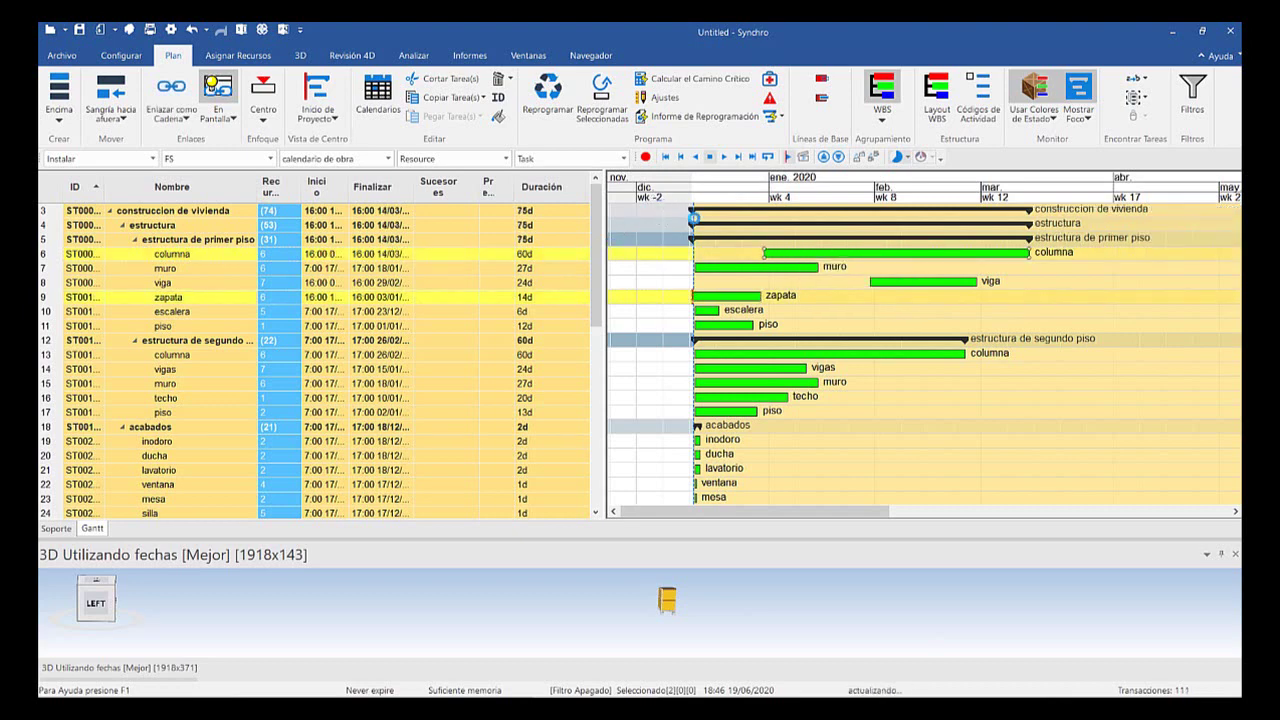
left_click(890, 281, "ctrl")
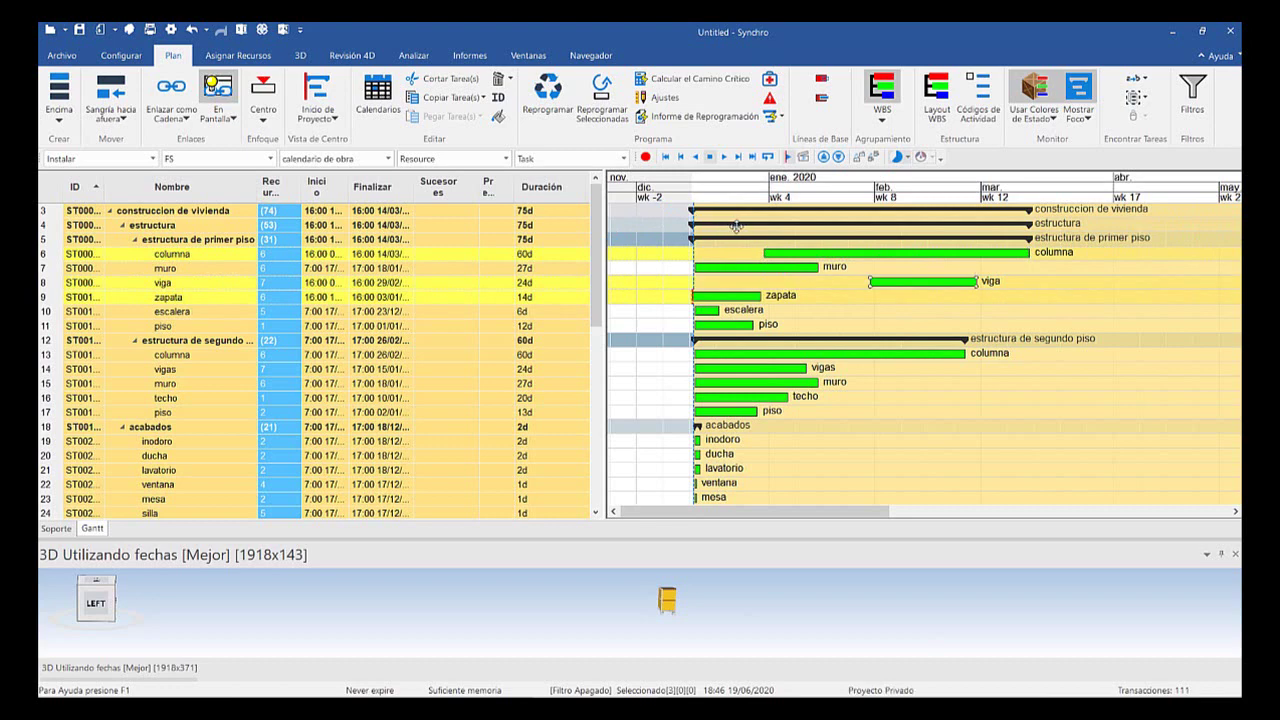
left_click(171, 112)
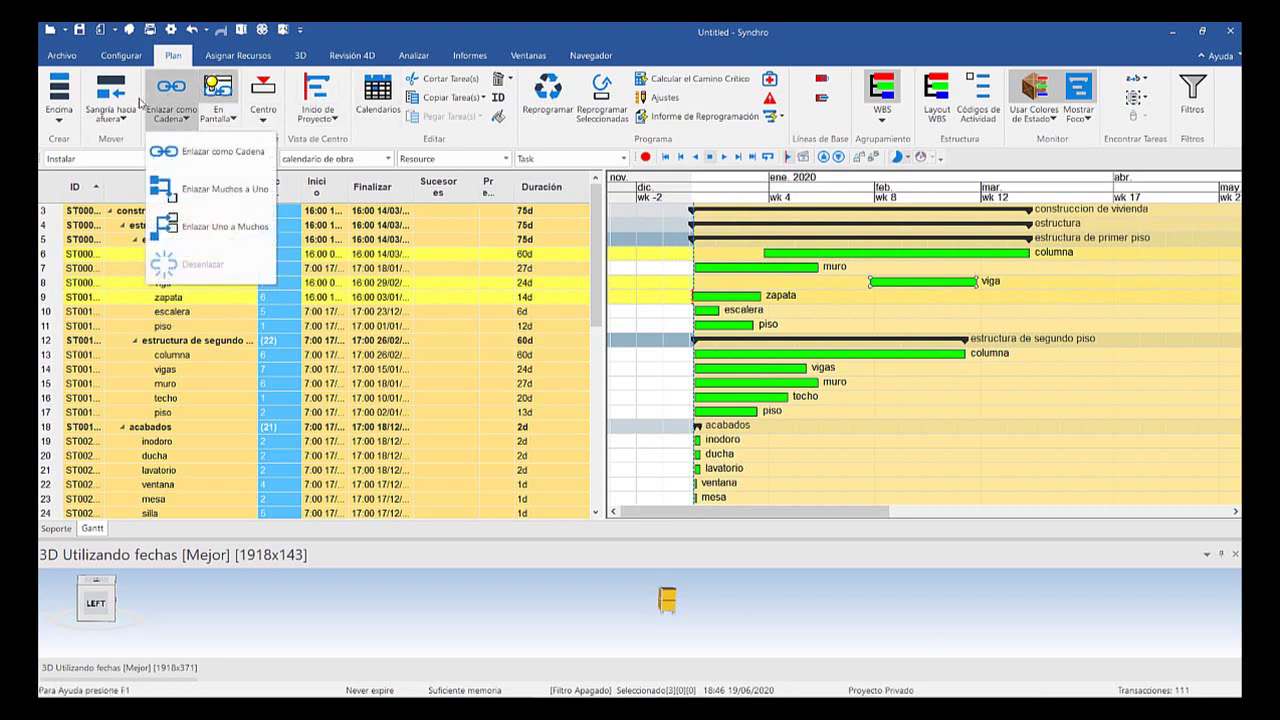
left_click(161, 128)
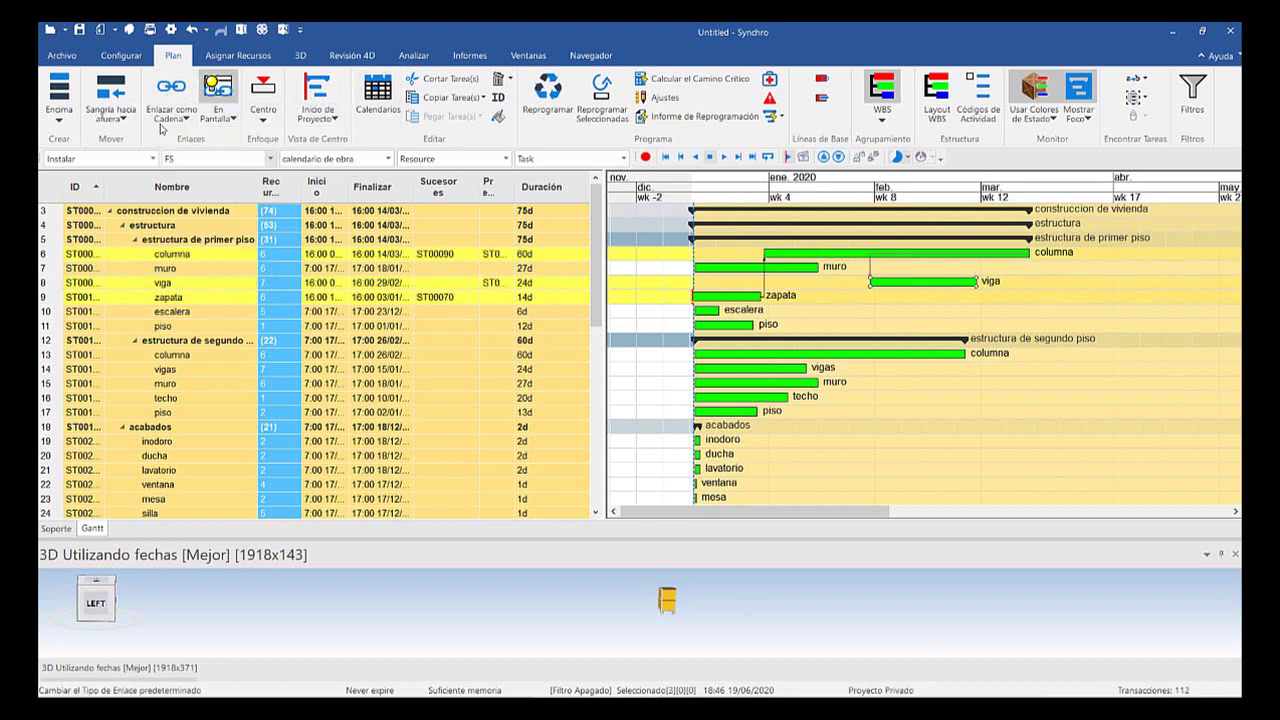
left_click_drag(925, 281, 1021, 282)
left_click_drag(836, 231, 1003, 231)
scroll(580, 233, "down", 1)
scroll(560, 247, "up", 2, "ctrl")
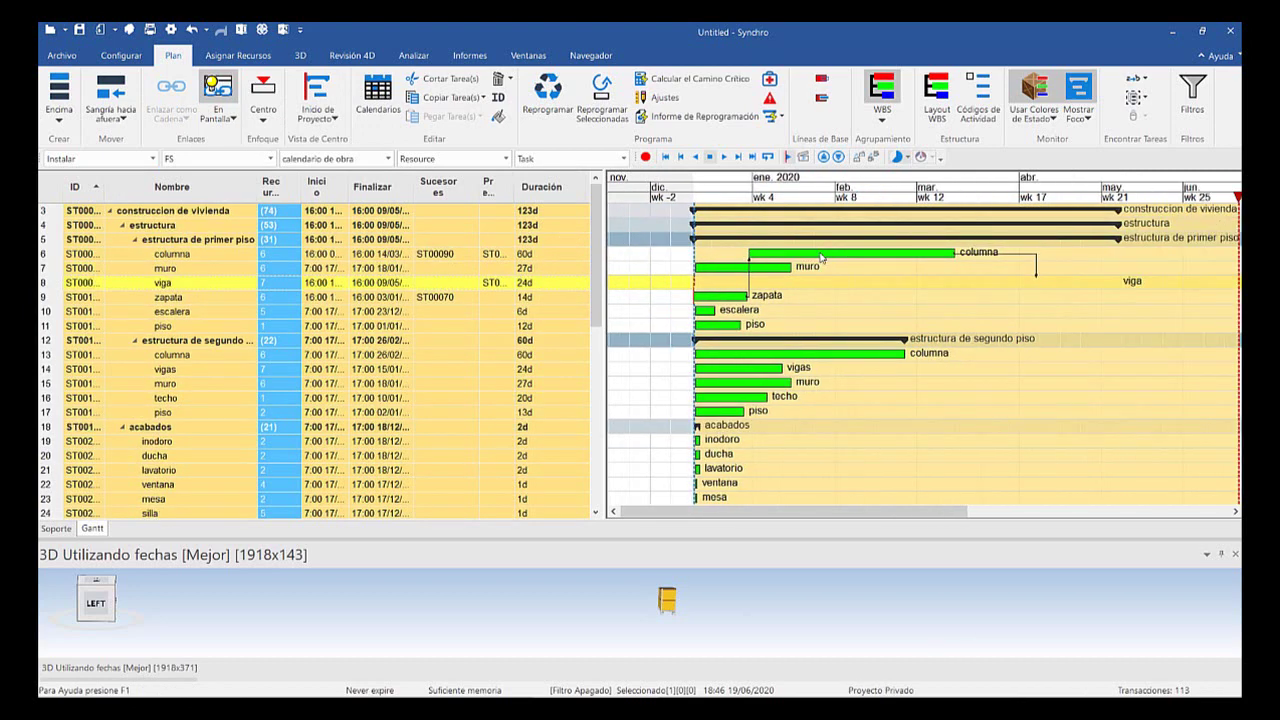
key("ctrl+z")
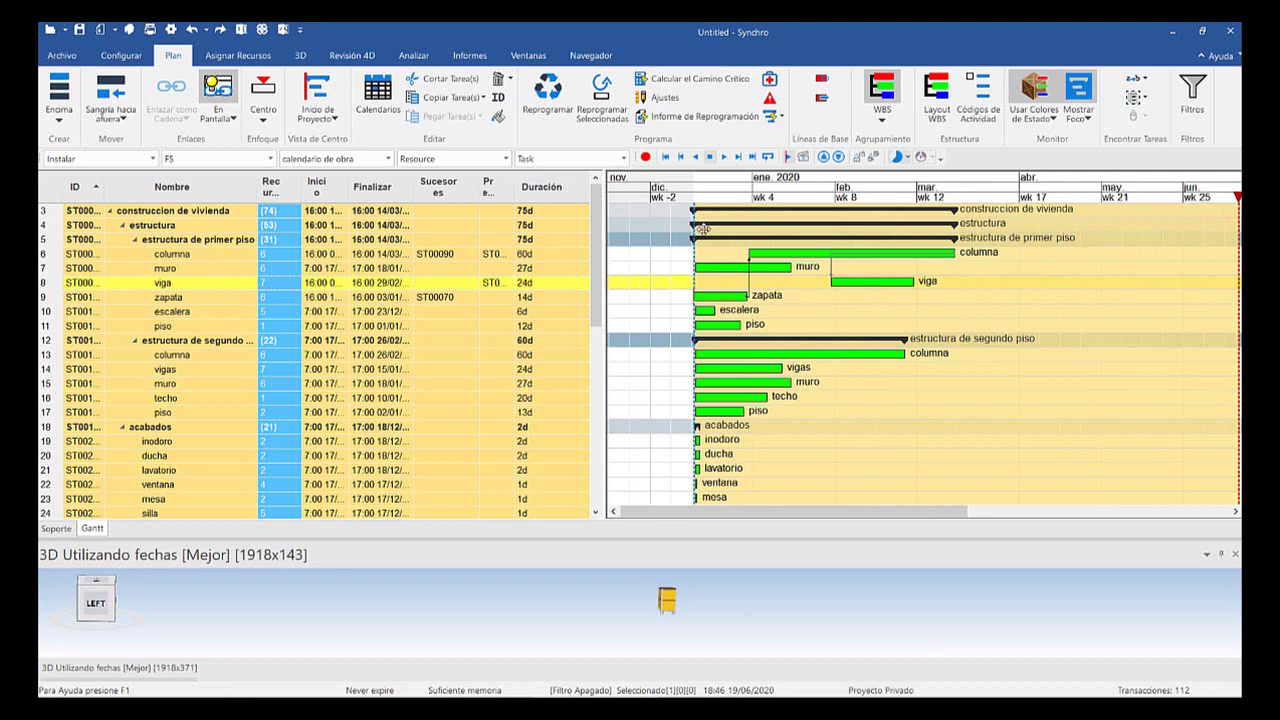
Move the first-floor viga bar after columna to finish on 10/04, and shift the columna bar to finish on 13/03
left_click_drag(704, 229, 803, 229)
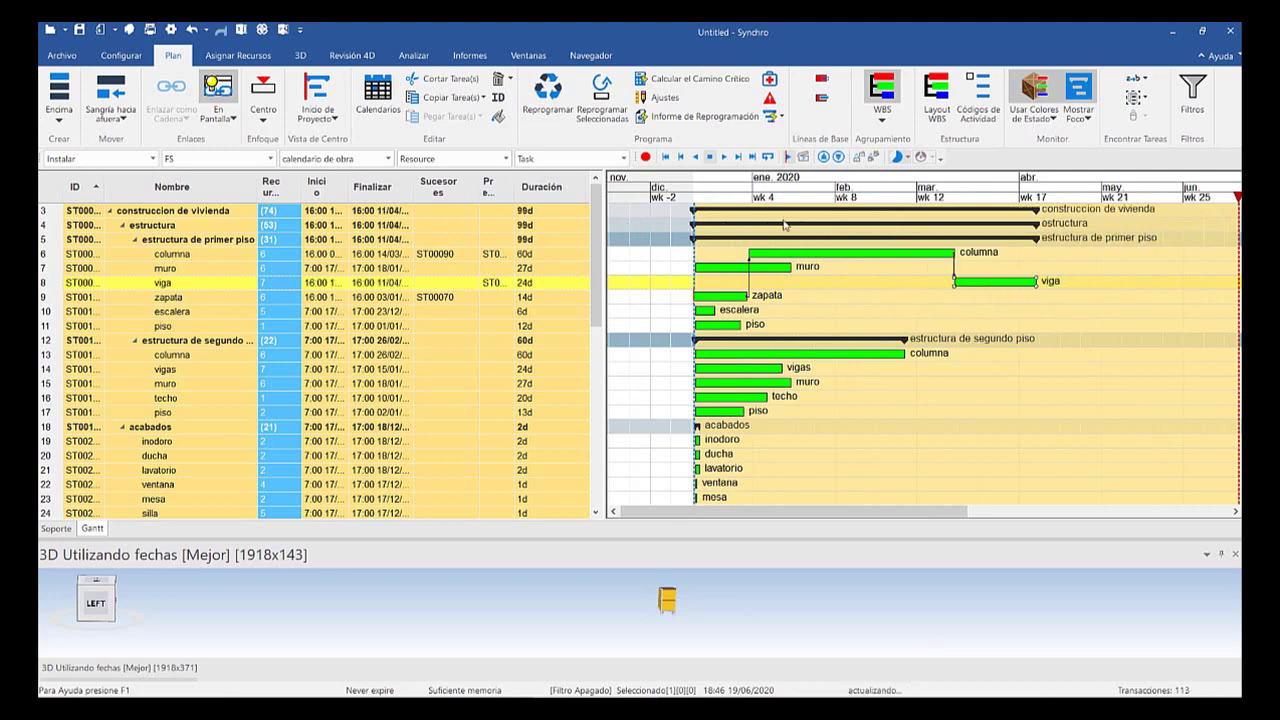
scroll(785, 225, "up", 2, "ctrl")
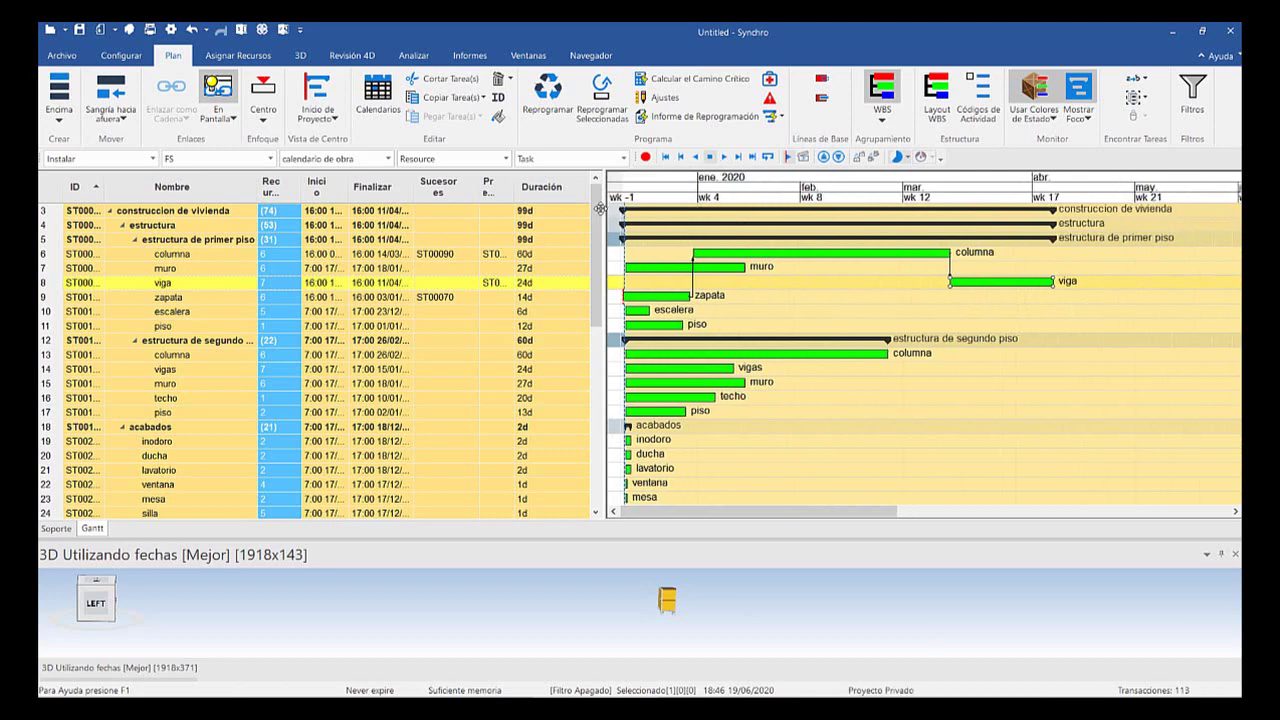
mouse_move(721, 252)
left_mouse_down()
mouse_move(710, 252)
mouse_move(726, 253)
left_mouse_up()
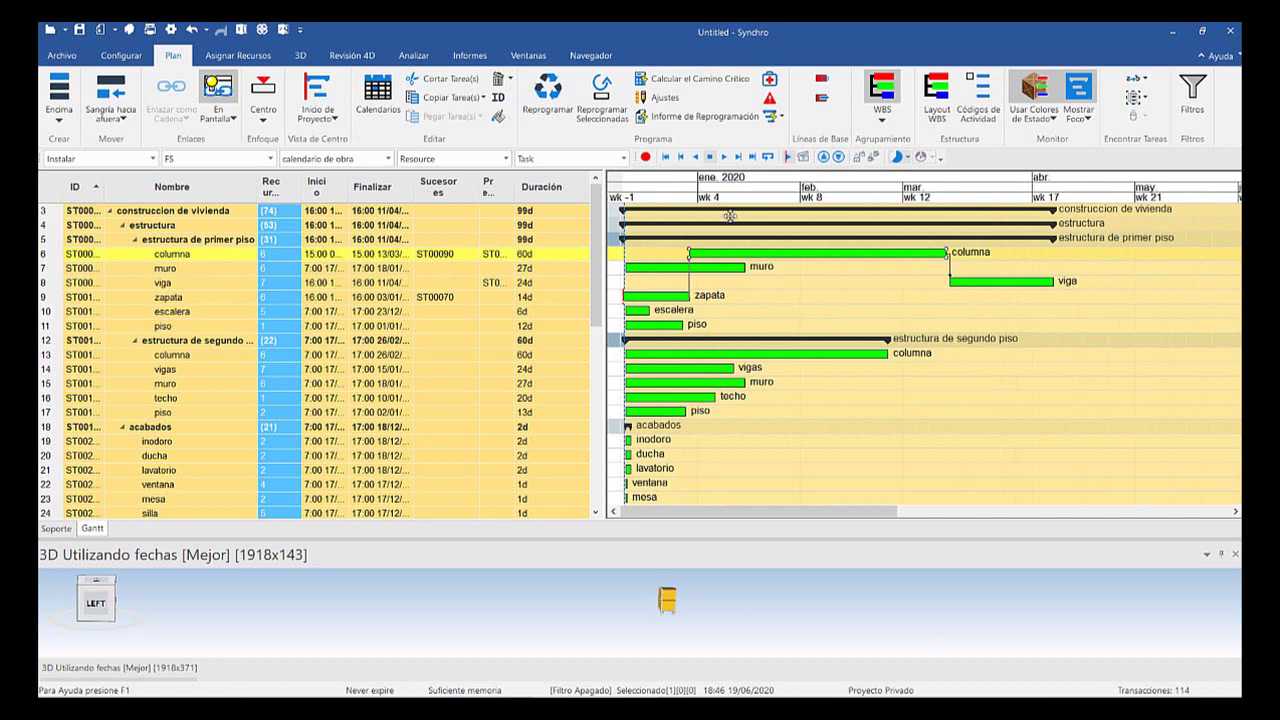
scroll(780, 228, "up", 2, "ctrl")
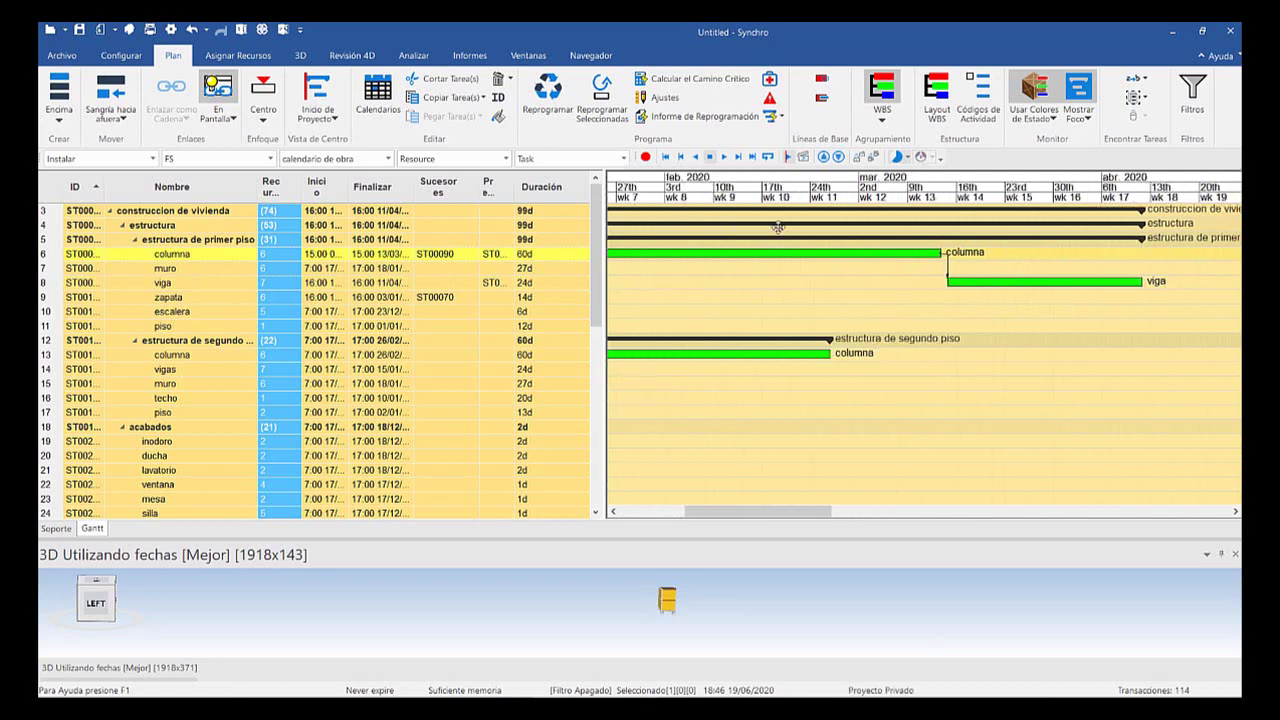
left_click_drag(962, 281, 960, 282)
Fine-tune the first-floor columna bar to start at 16:00, exactly where zapata ends, and finish at 16:00 on 13/03
scroll(820, 263, "down", 4, "ctrl")
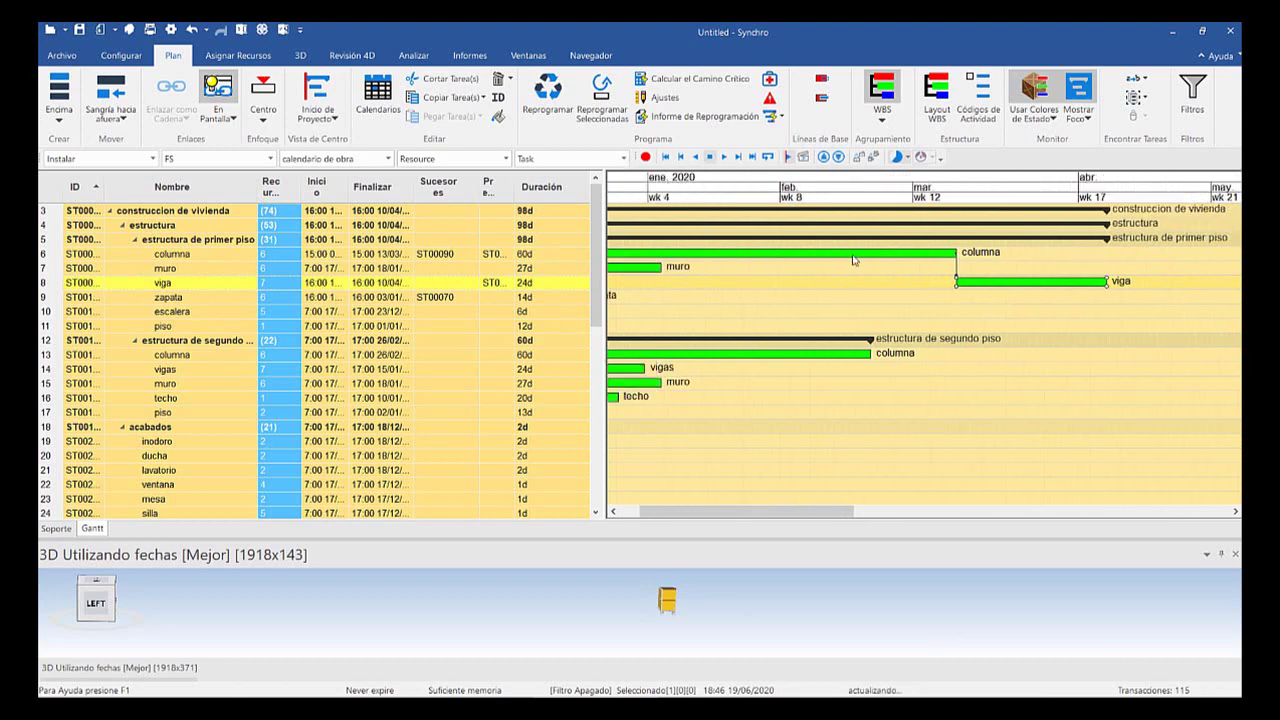
scroll(615, 245, "up", 3, "ctrl")
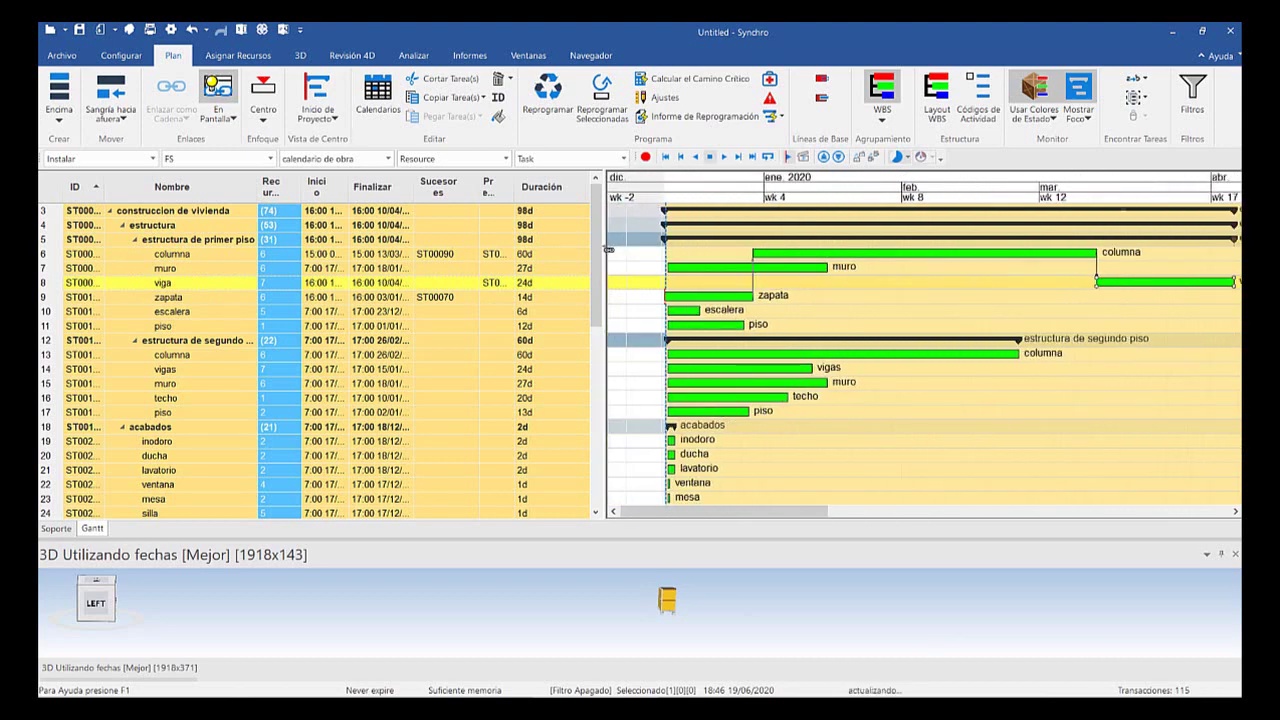
scroll(615, 245, "up", 3, "ctrl")
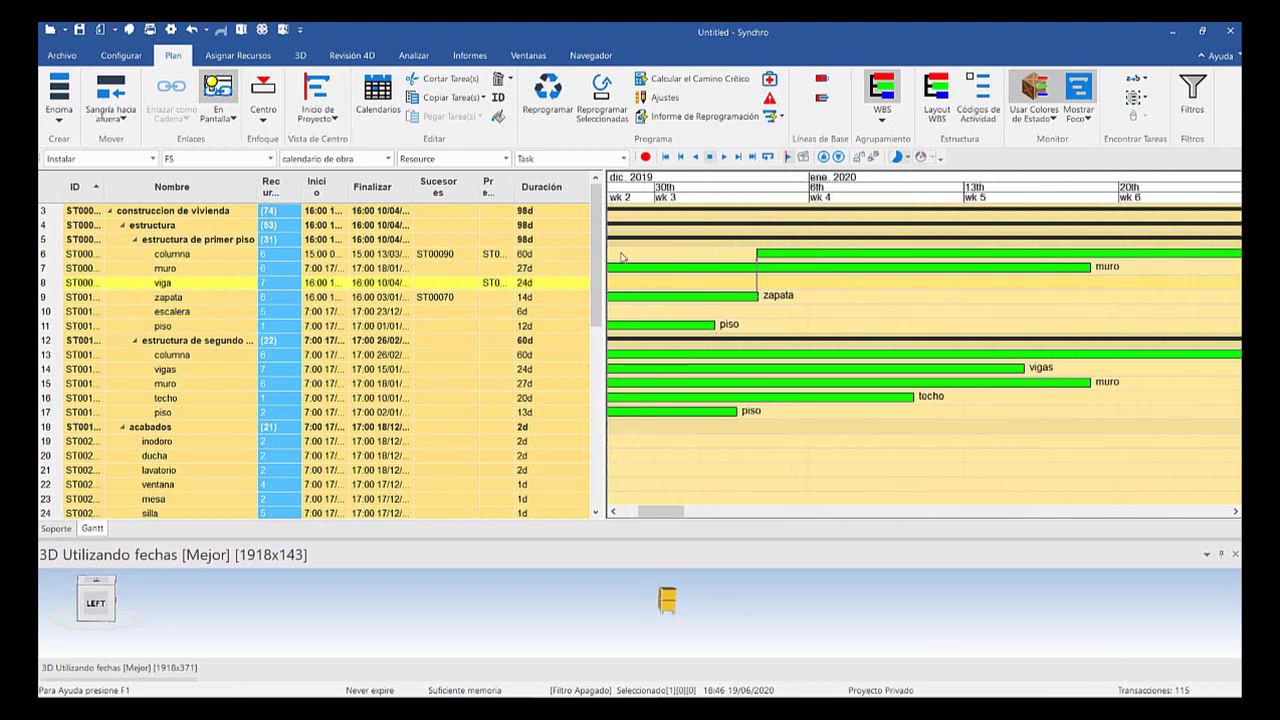
scroll(609, 245, "up", 3, "ctrl")
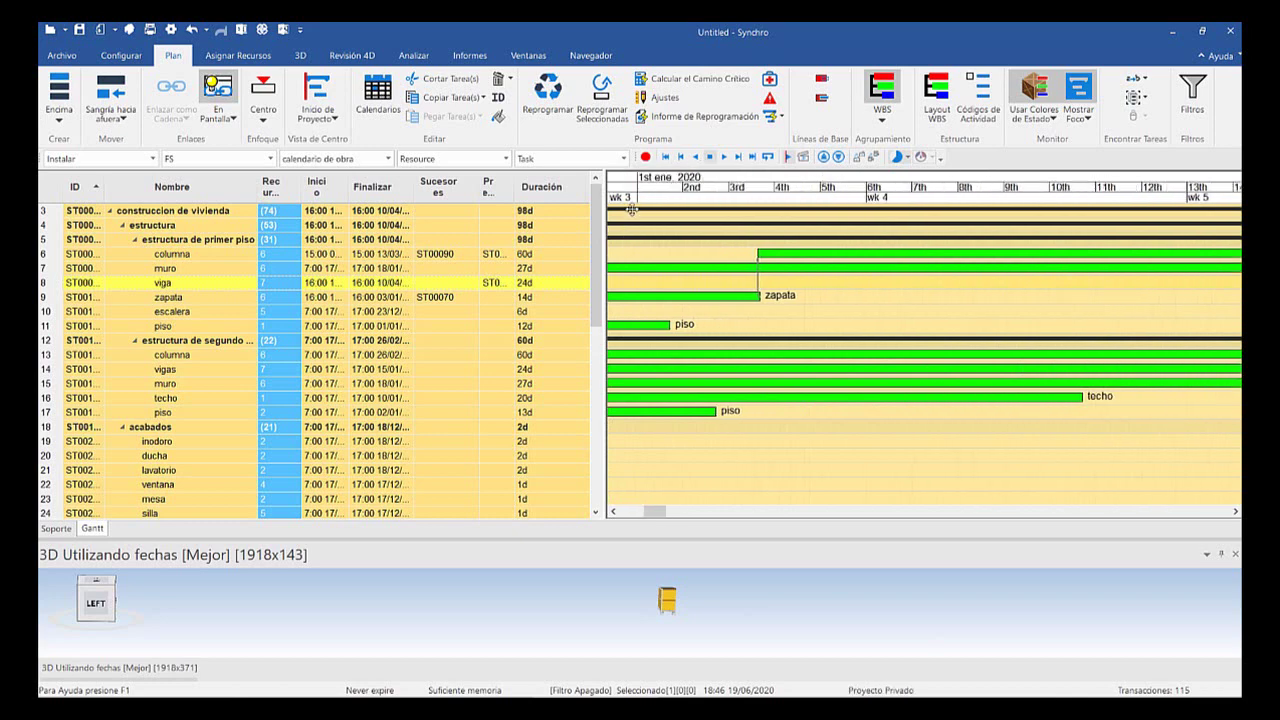
left_click_drag(776, 254, 781, 254)
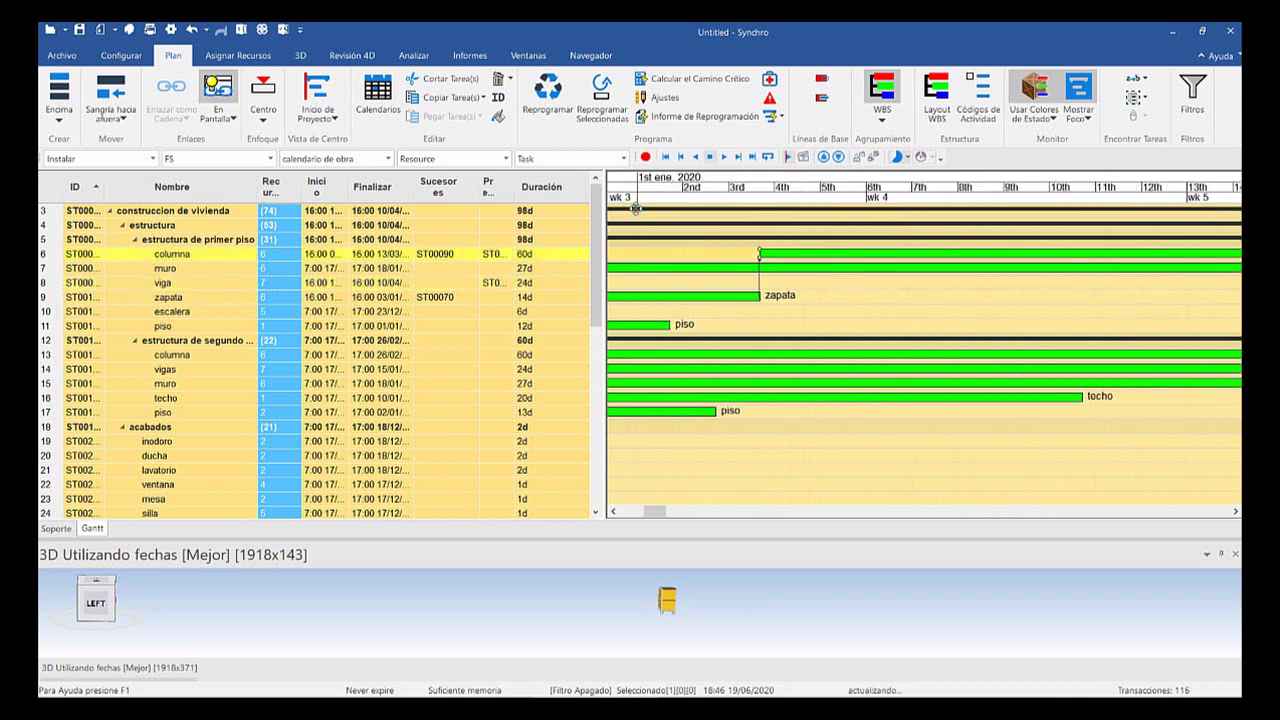
Check how the first-floor zapata, columna and viga bars line up at their links in the Gantt chart
scroll(567, 254, "down", 3, "ctrl")
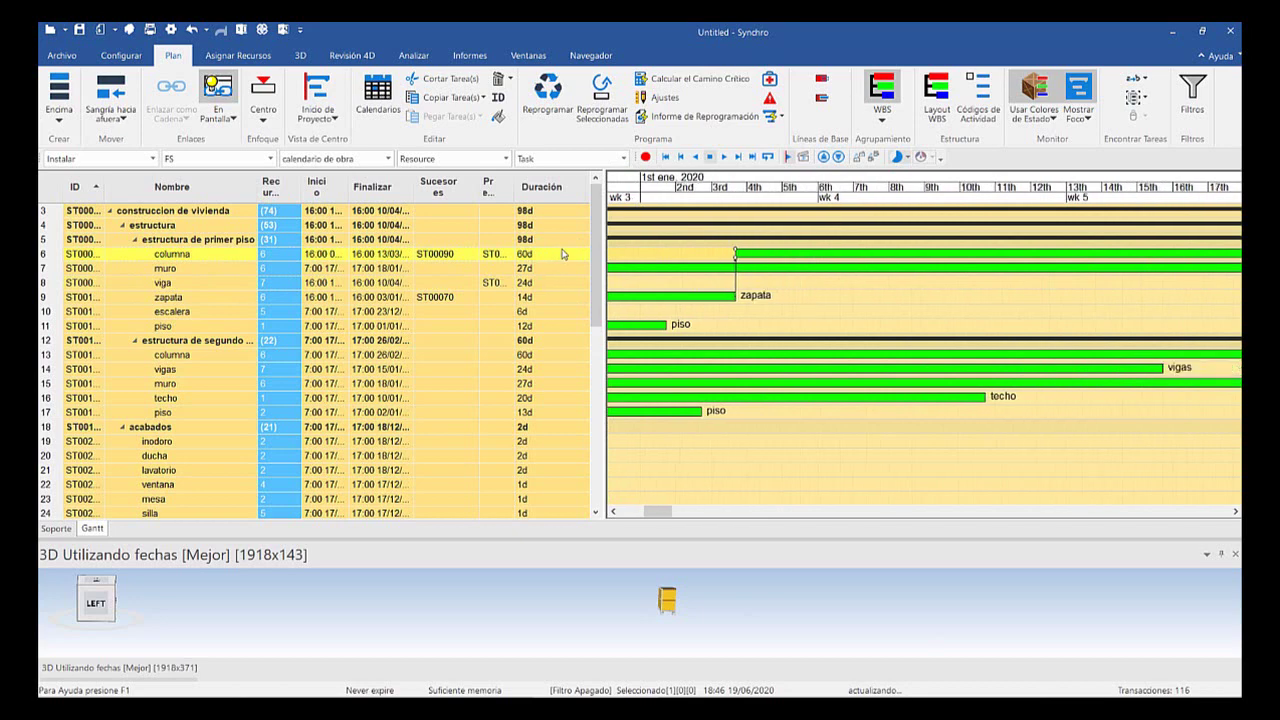
scroll(567, 254, "down", 3, "ctrl")
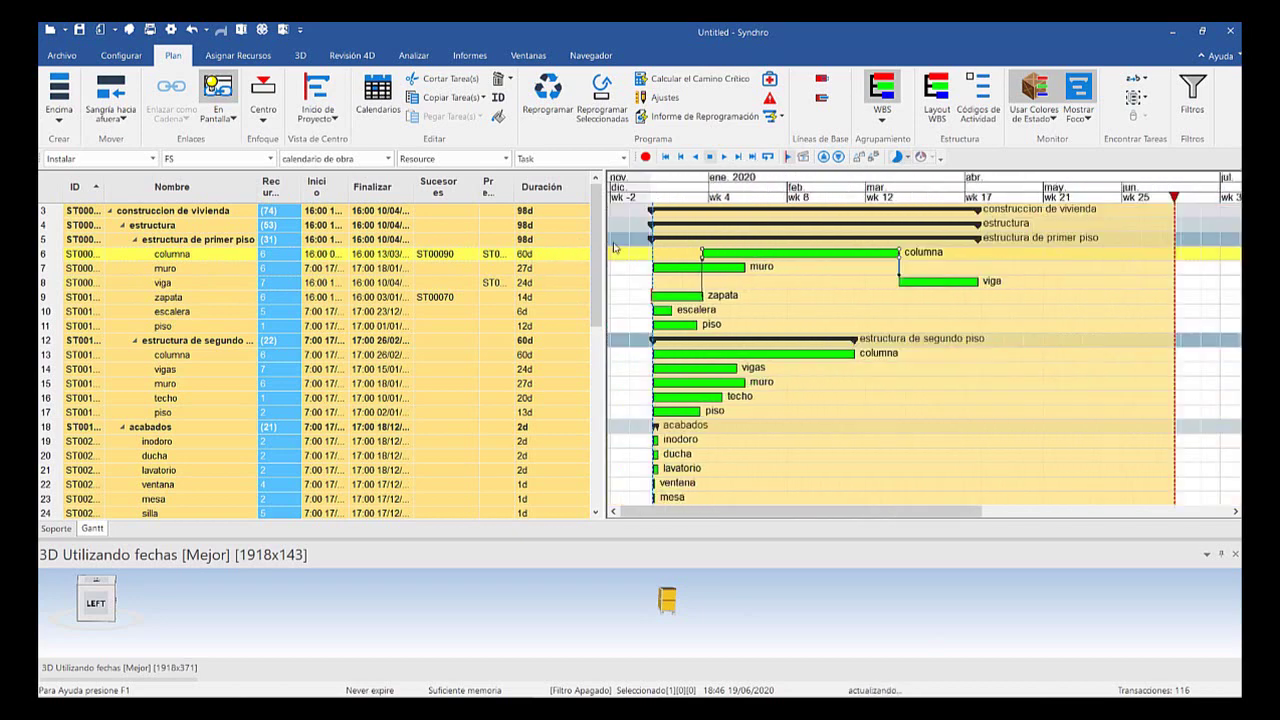
scroll(705, 224, "up", 5, "ctrl")
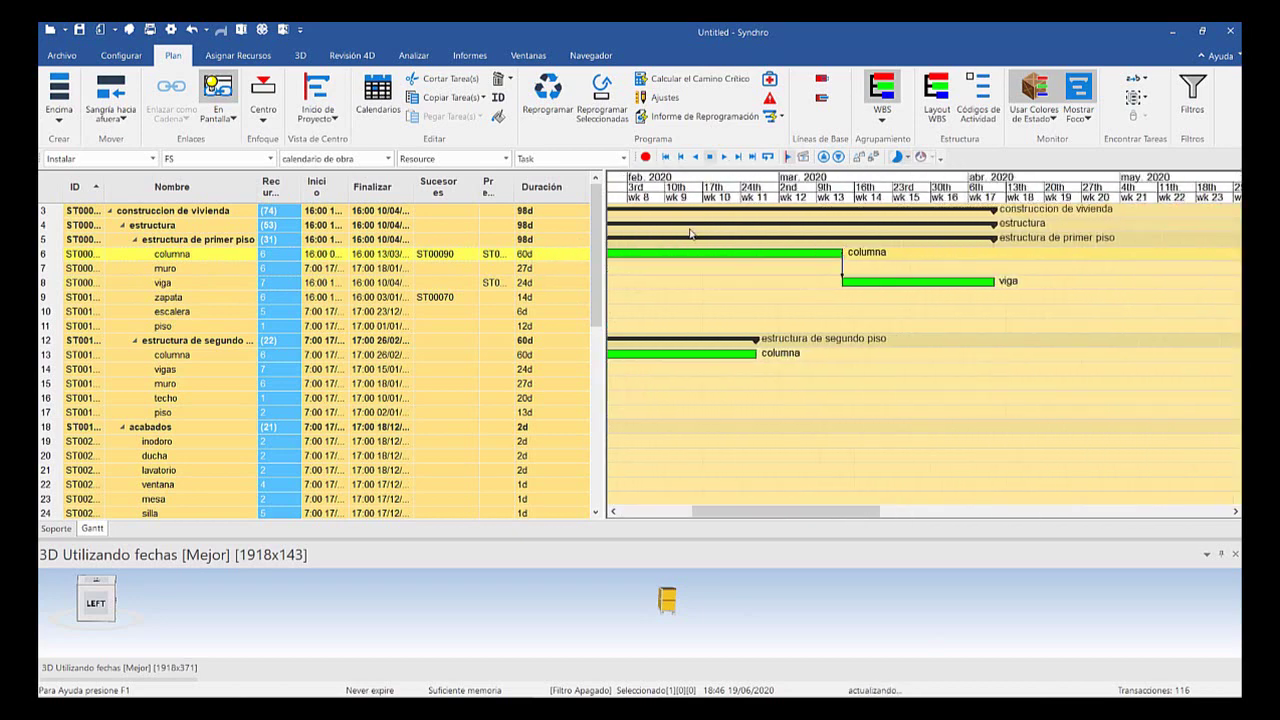
scroll(688, 228, "up", 3, "ctrl")
left_click(836, 282)
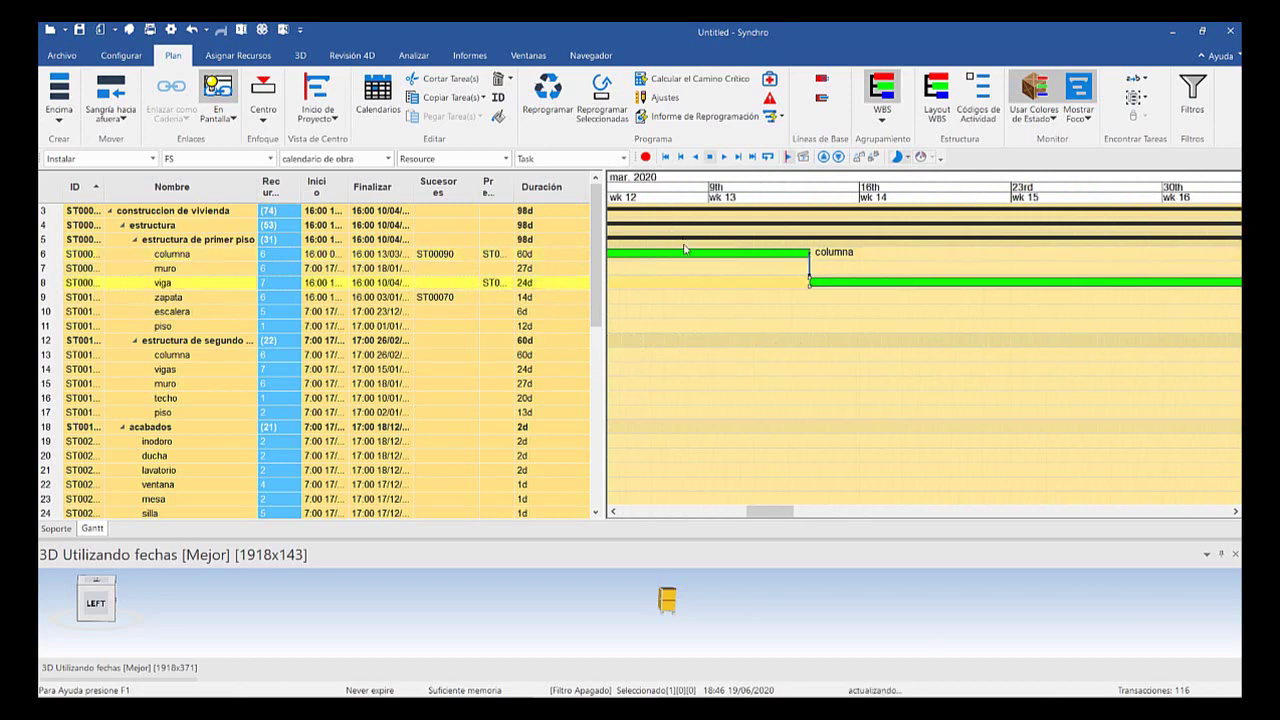
scroll(685, 251, "down", 1, "ctrl")
scroll(685, 252, "down", 4, "ctrl")
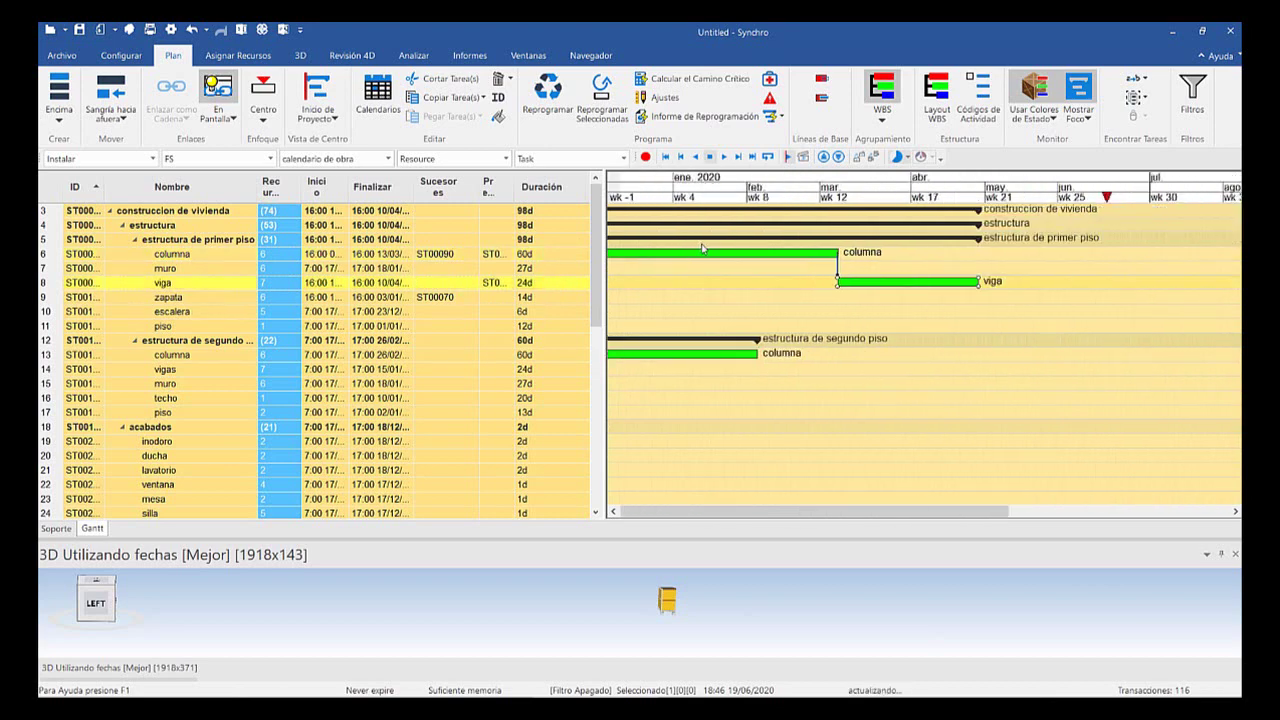
scroll(703, 249, "down", 1, "ctrl")
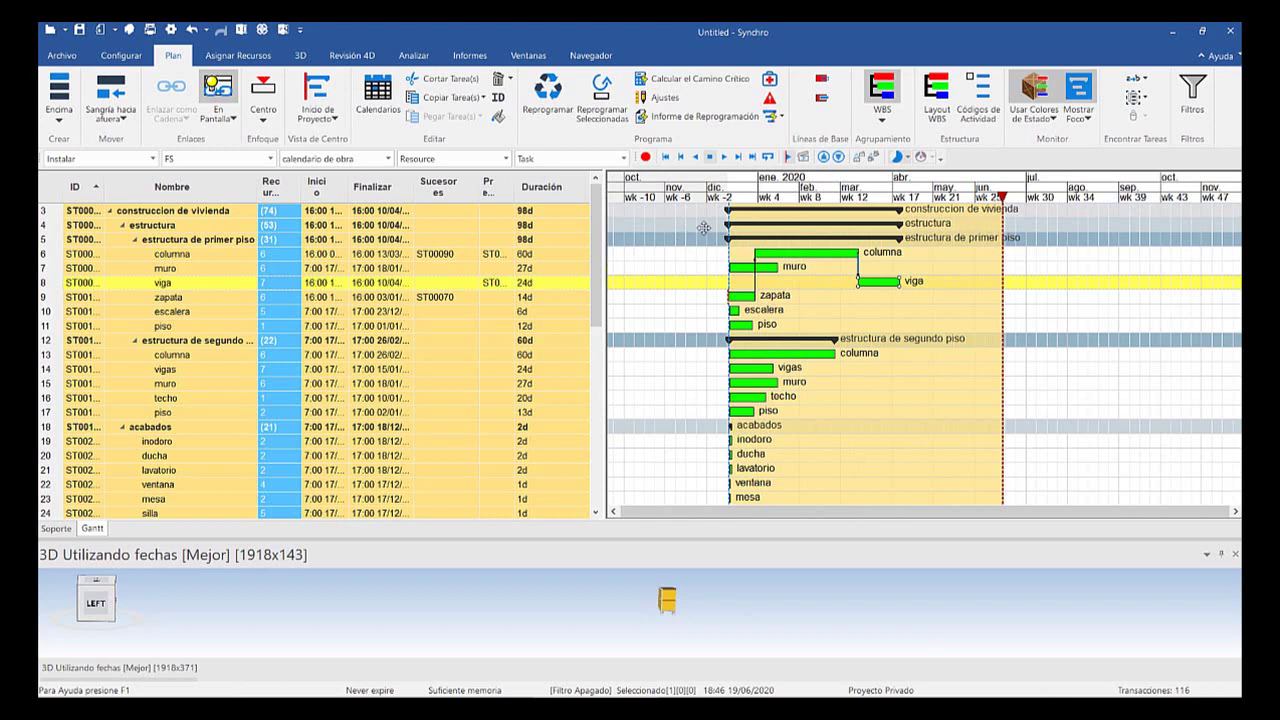
left_click_drag(693, 239, 690, 240)
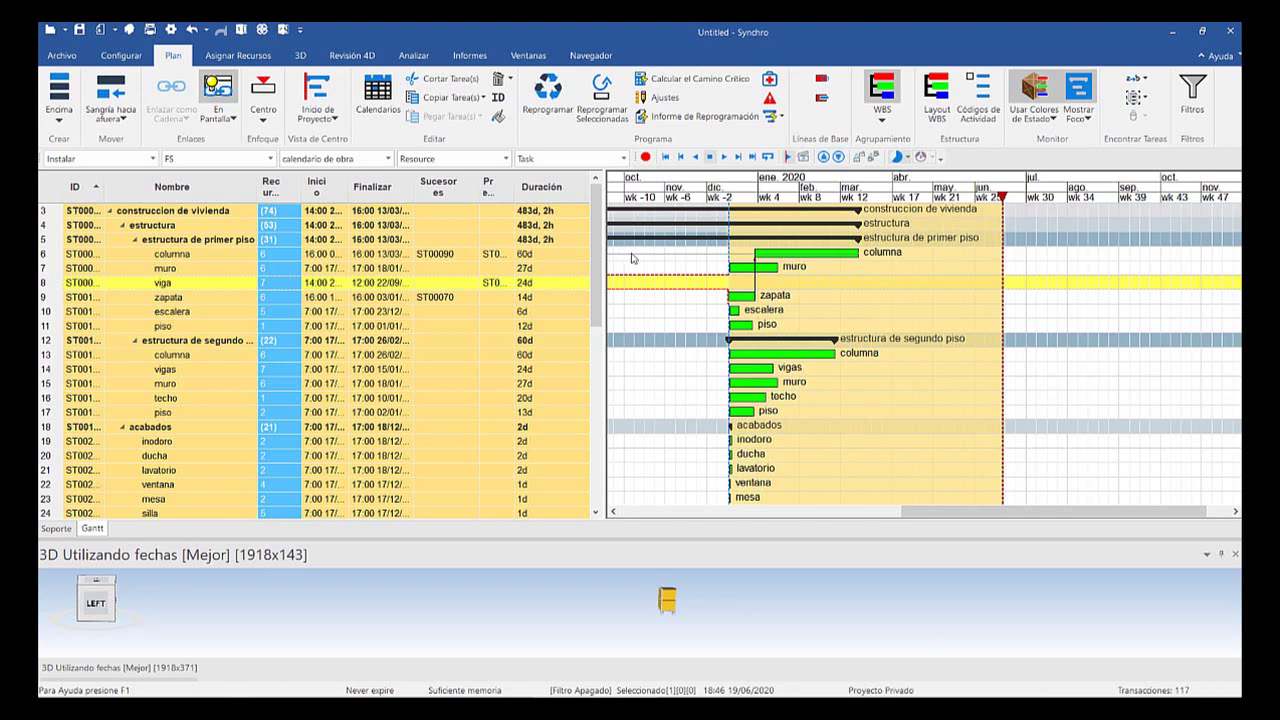
key("ctrl+z")
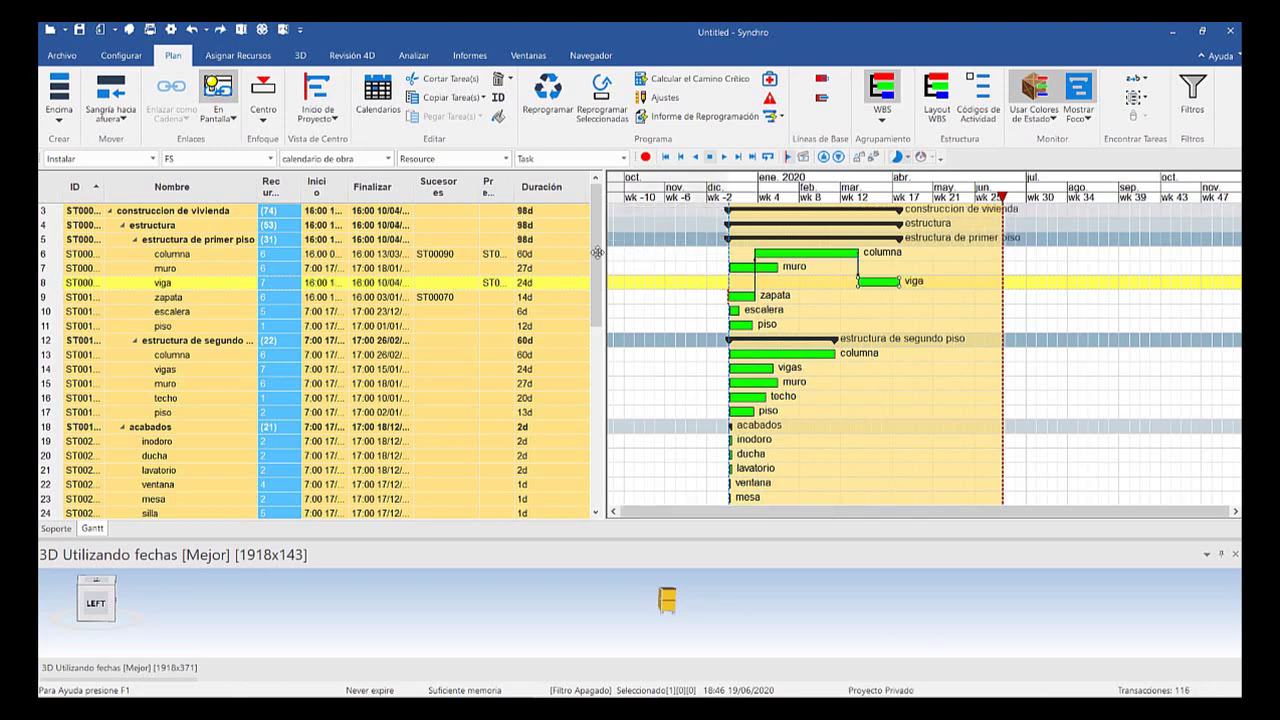
Link the first-floor viga, escalera and piso tasks in that order as a chain
left_click(737, 310, "ctrl")
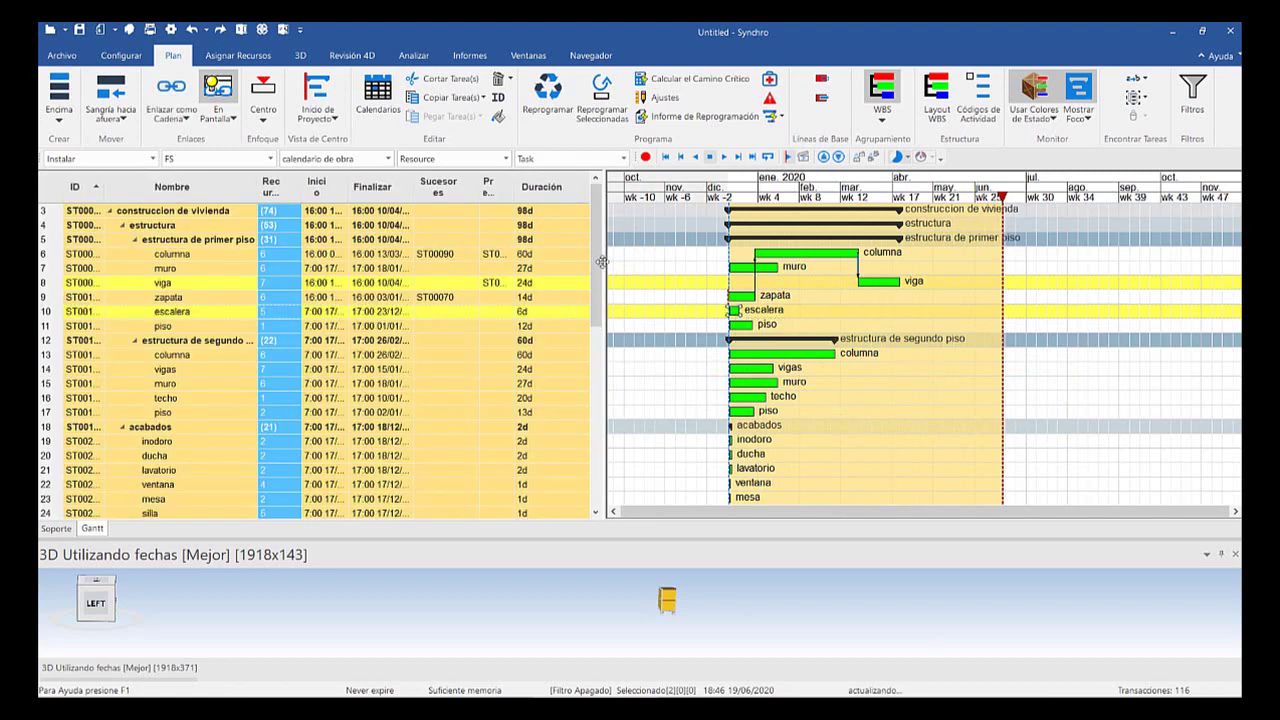
left_click(743, 324, "ctrl")
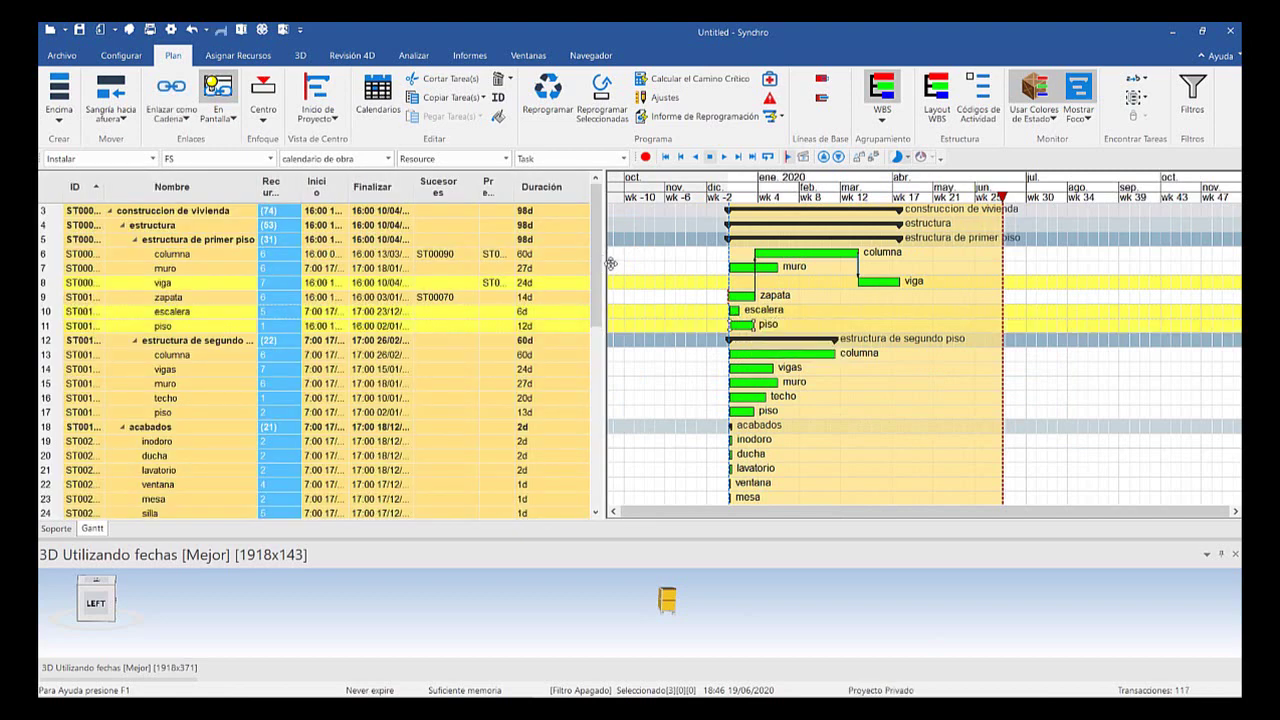
left_click(162, 116)
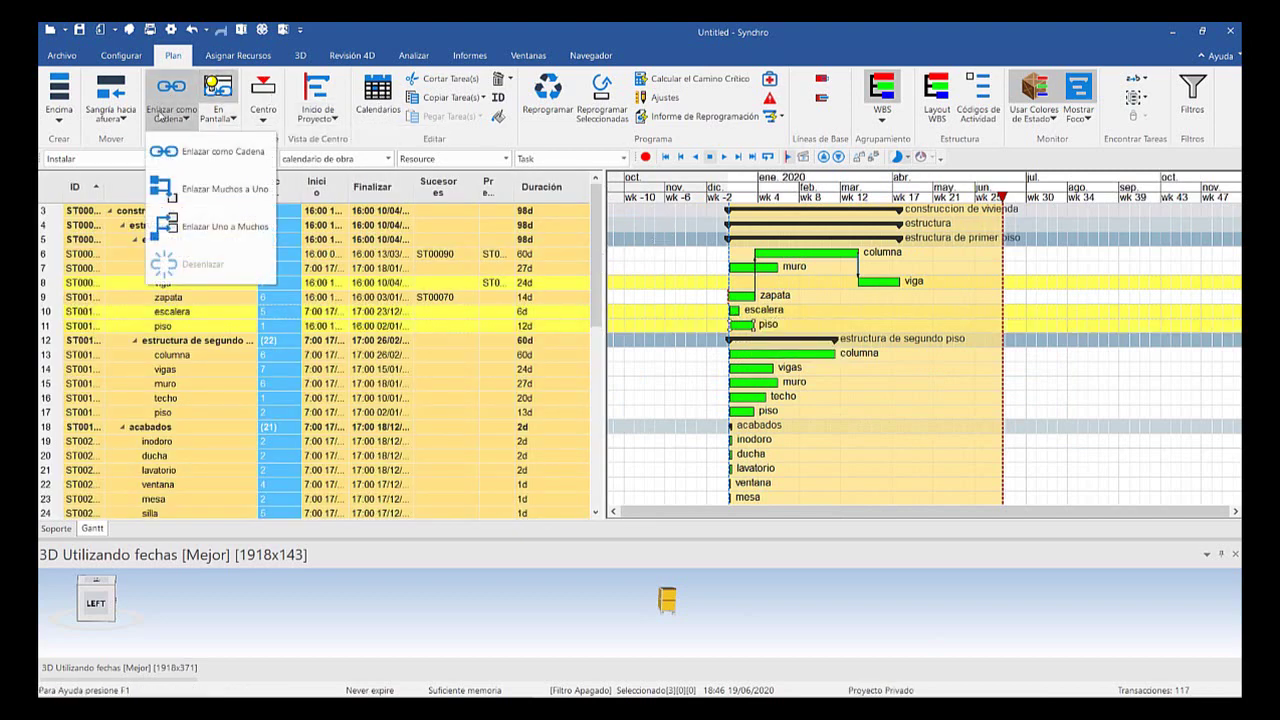
left_click(200, 151)
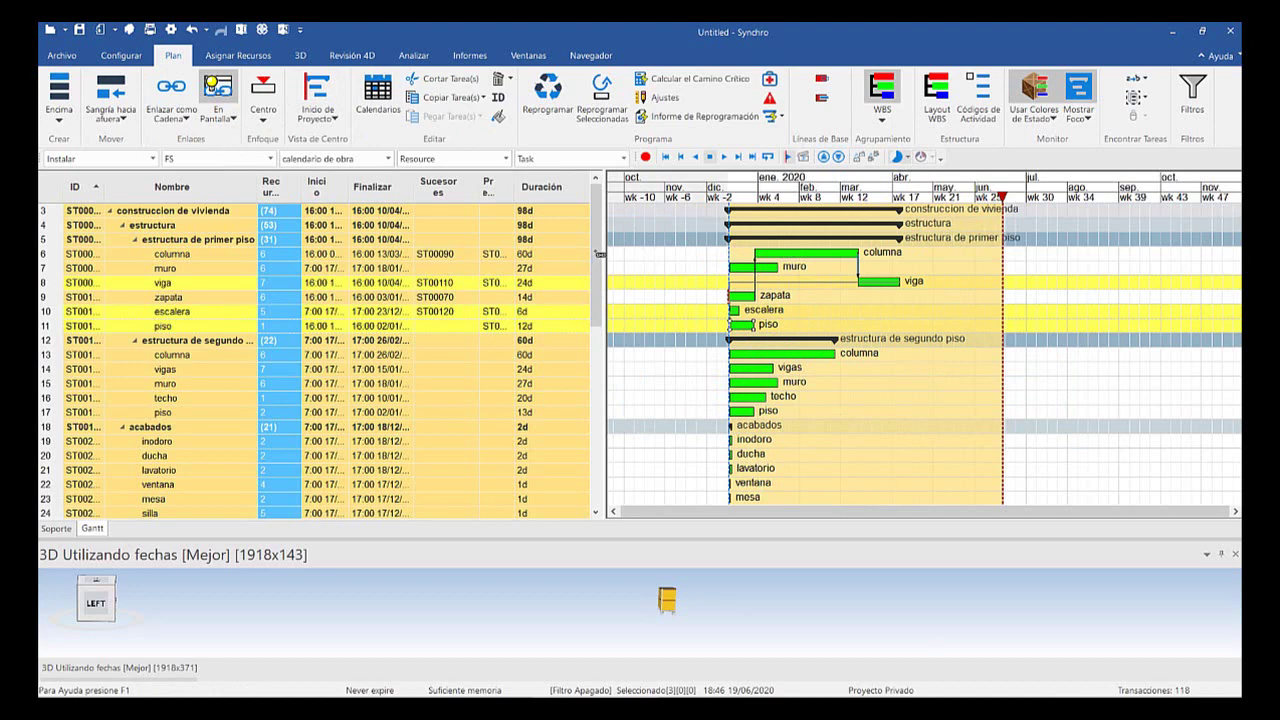
left_click(650, 311)
left_click(170, 92)
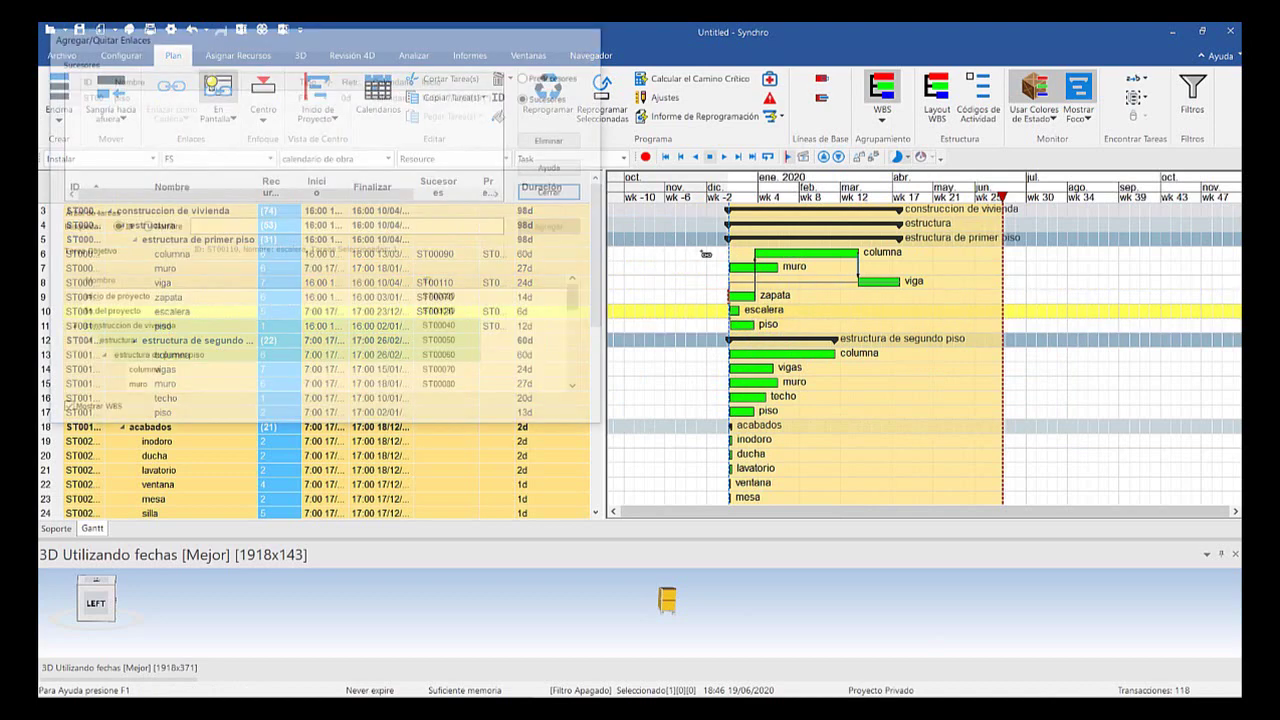
left_click(555, 191)
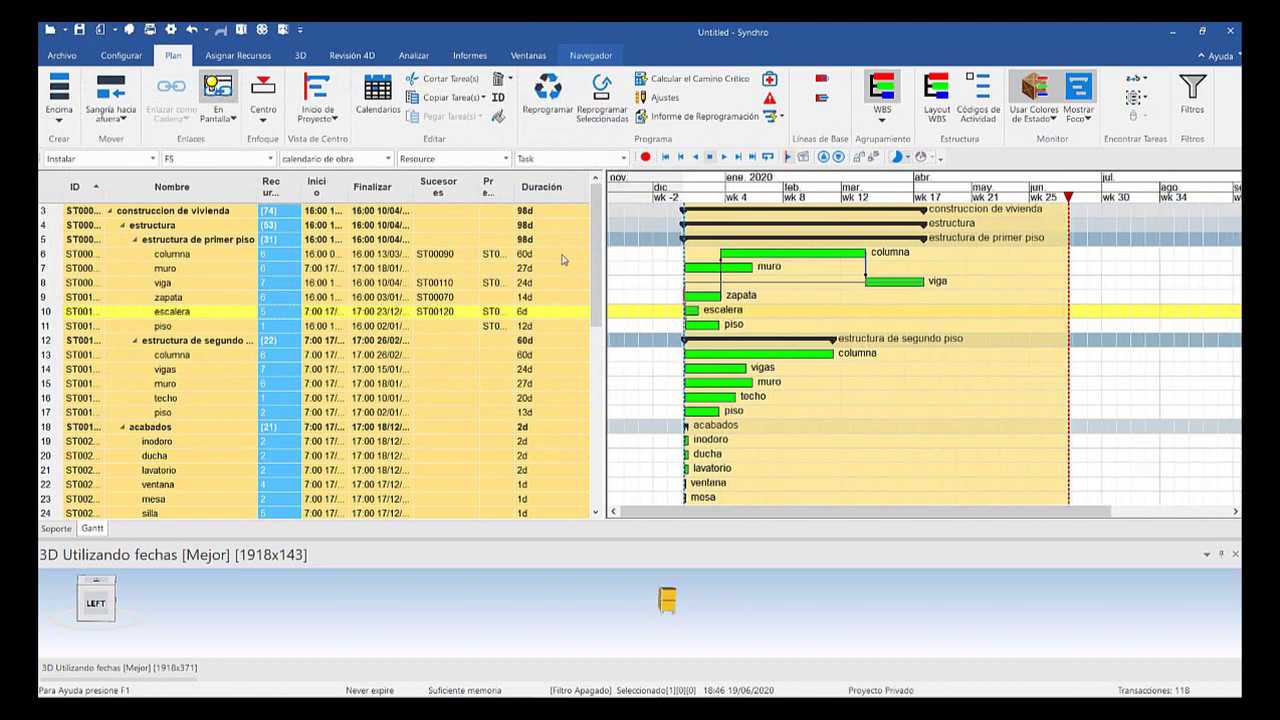
Move the first-floor escalera bar after viga to finish on 17/04, and the piso bar after escalera to finish on 01/05
left_click_drag(691, 310, 930, 310)
left_click_drag(753, 249, 751, 248)
left_click_drag(577, 263, 779, 262)
scroll(805, 278, "up", 4, "ctrl")
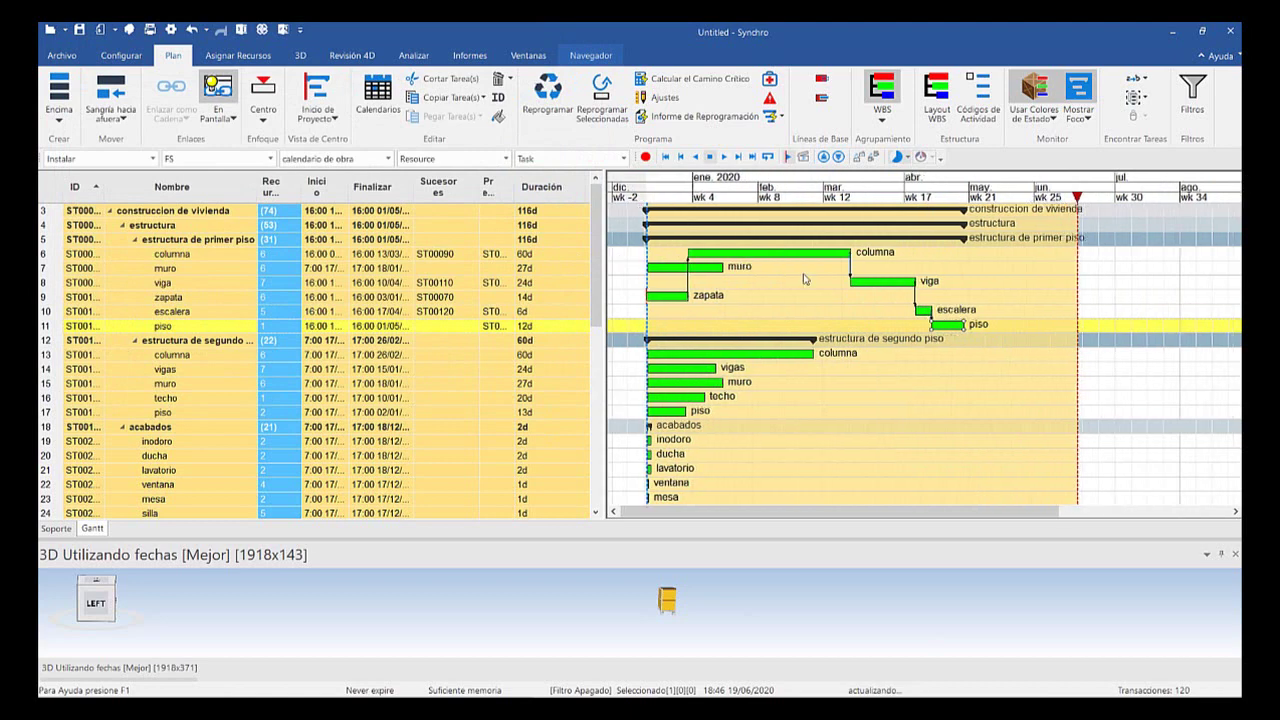
Examine the alignment of the linked first-floor viga, escalera and piso bars in the Gantt chart
key("Down")
key("Down")
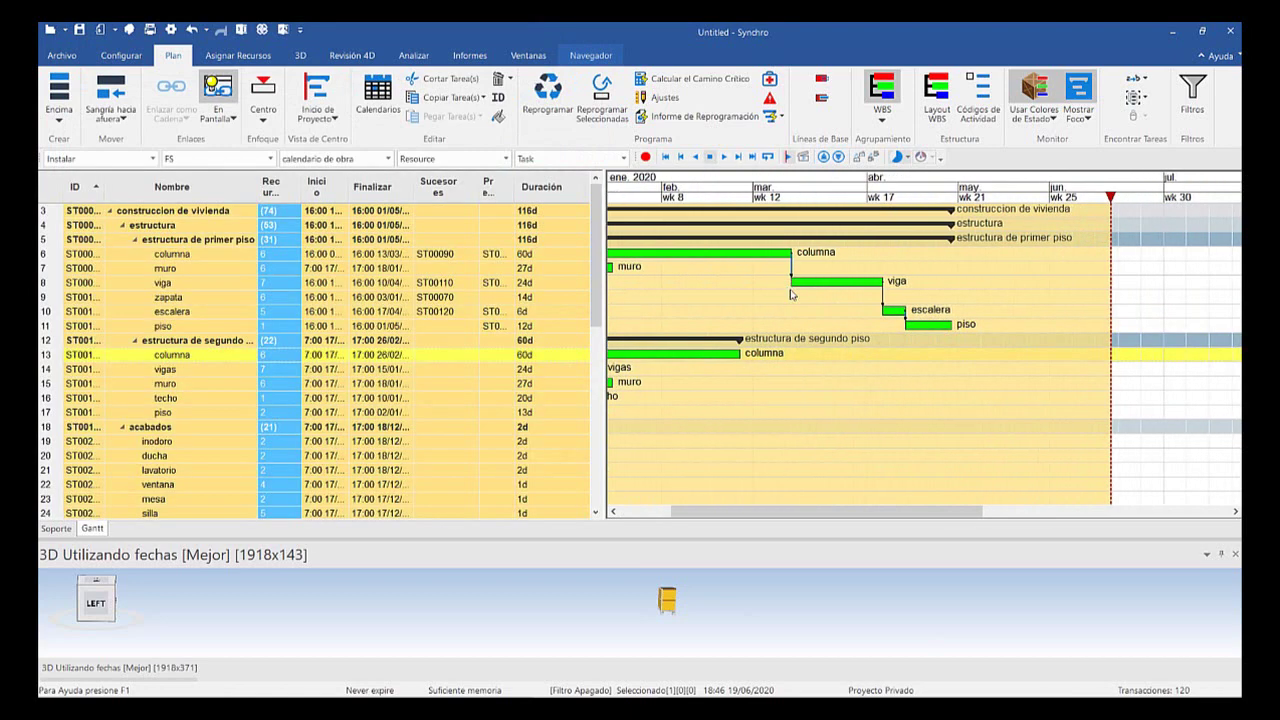
scroll(750, 272, "up", 2, "ctrl")
scroll(734, 268, "up", 2, "ctrl")
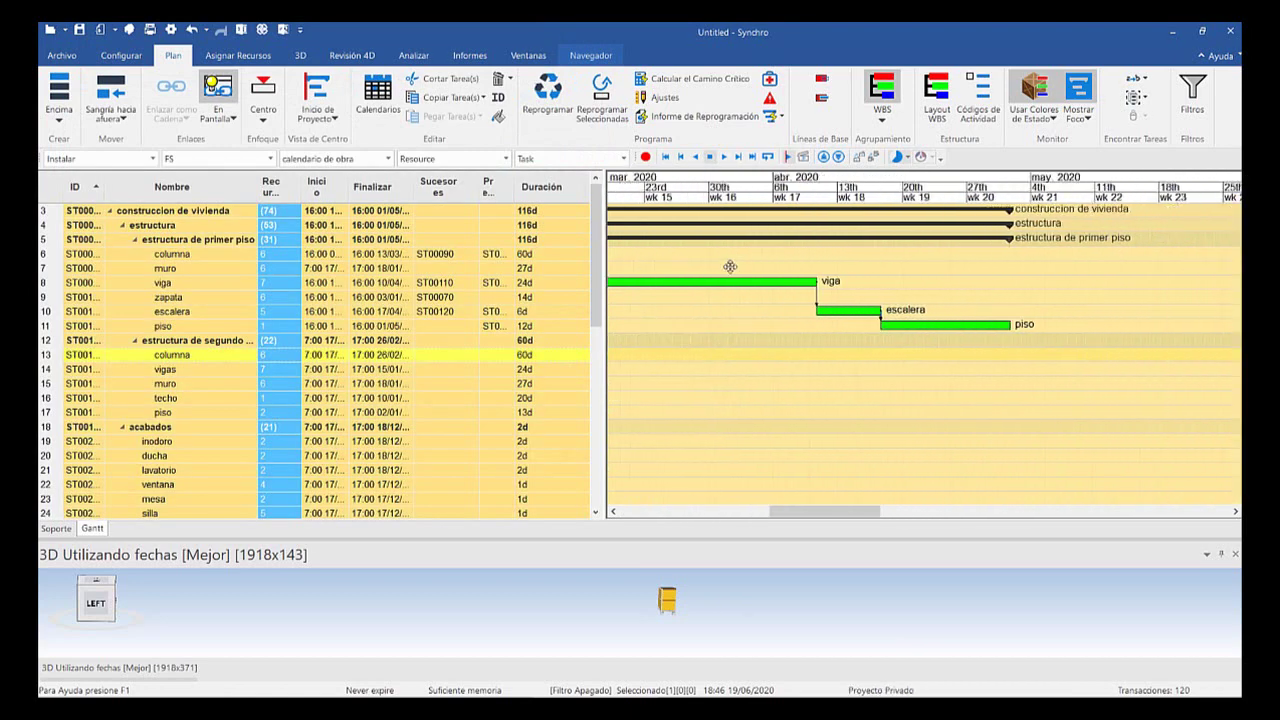
key("Up")
key("Up")
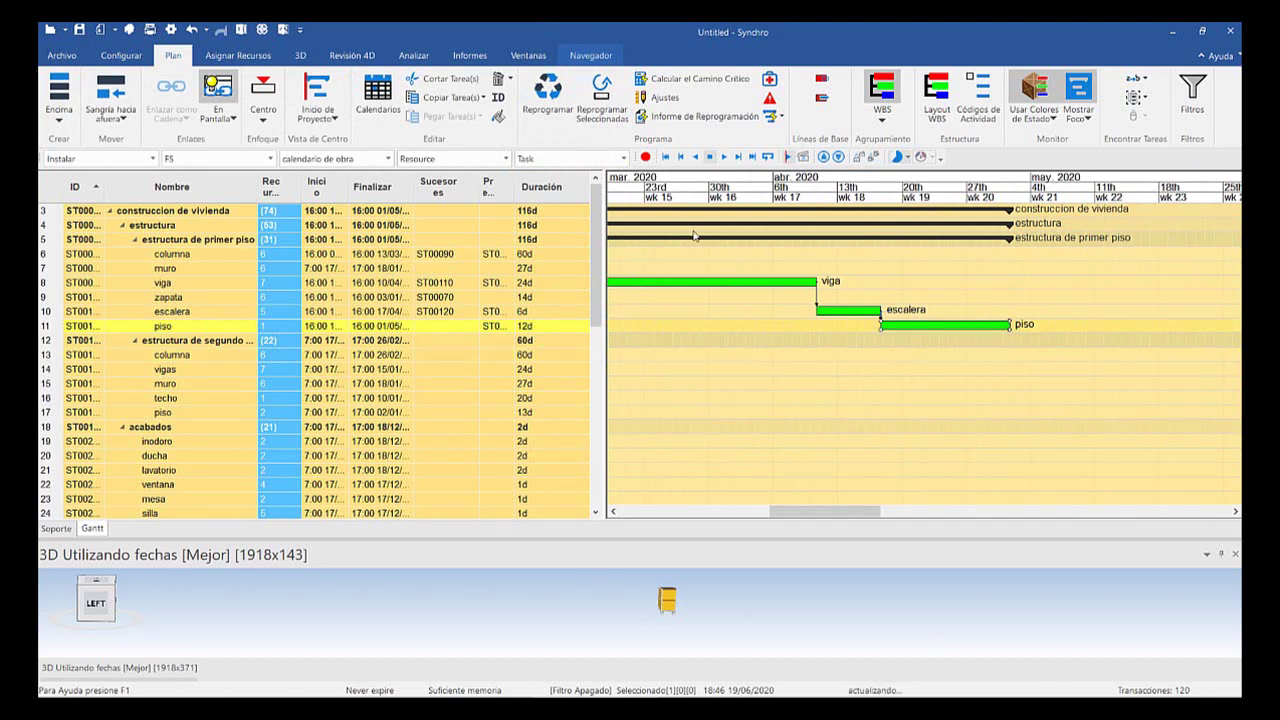
scroll(694, 240, "down", 1, "ctrl")
scroll(722, 261, "down", 4, "ctrl")
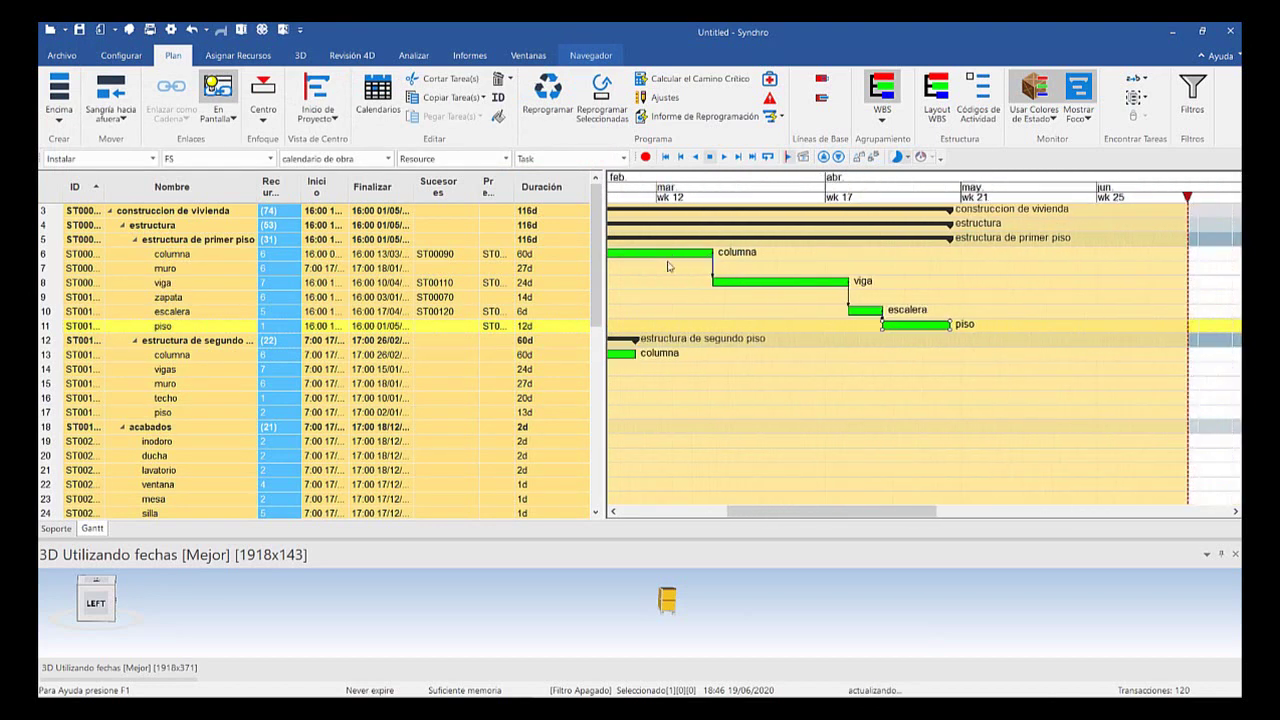
Link the first-floor piso task to the first-floor muro task as its successor
scroll(673, 291, "down", 2, "ctrl")
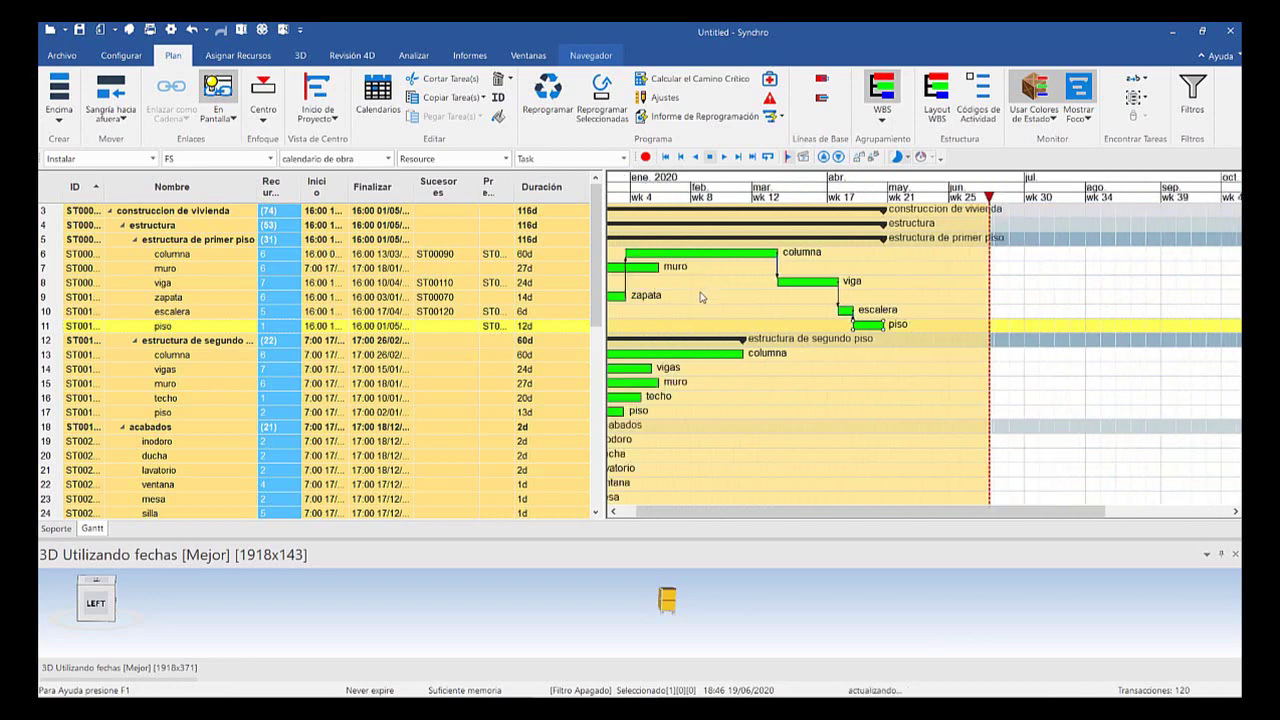
scroll(700, 287, "down", 2, "ctrl")
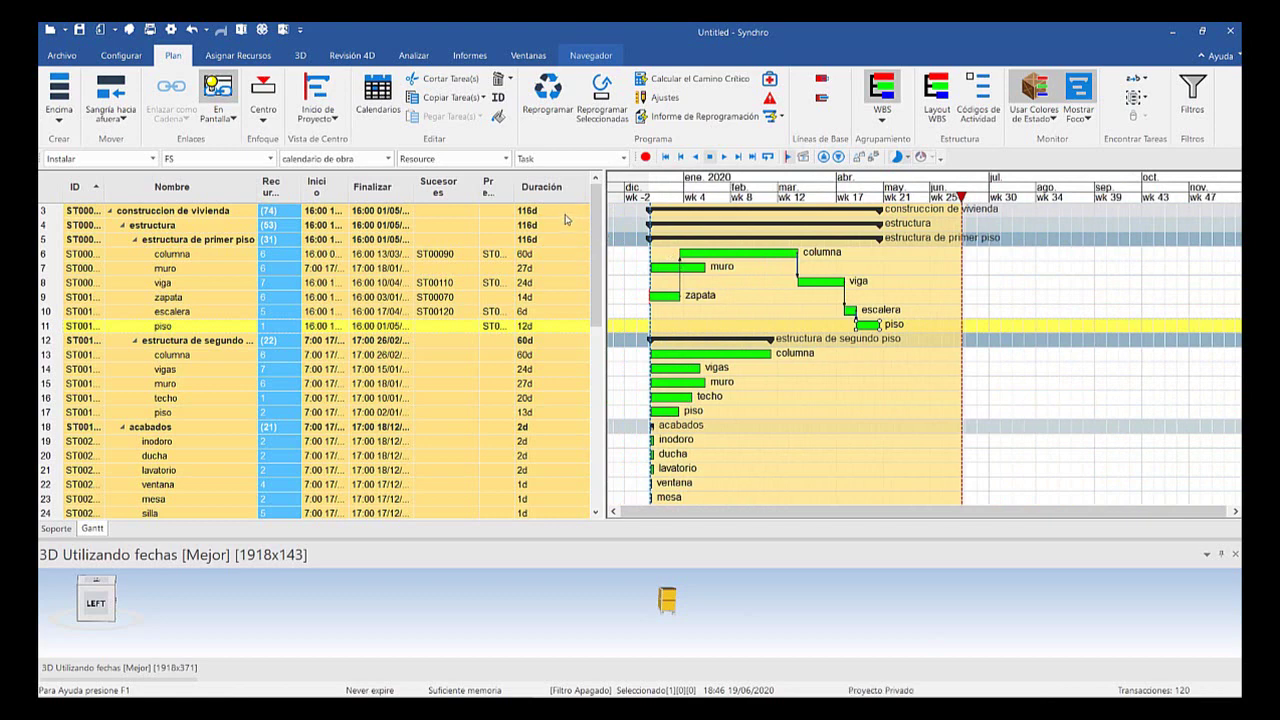
left_click(215, 268, "ctrl")
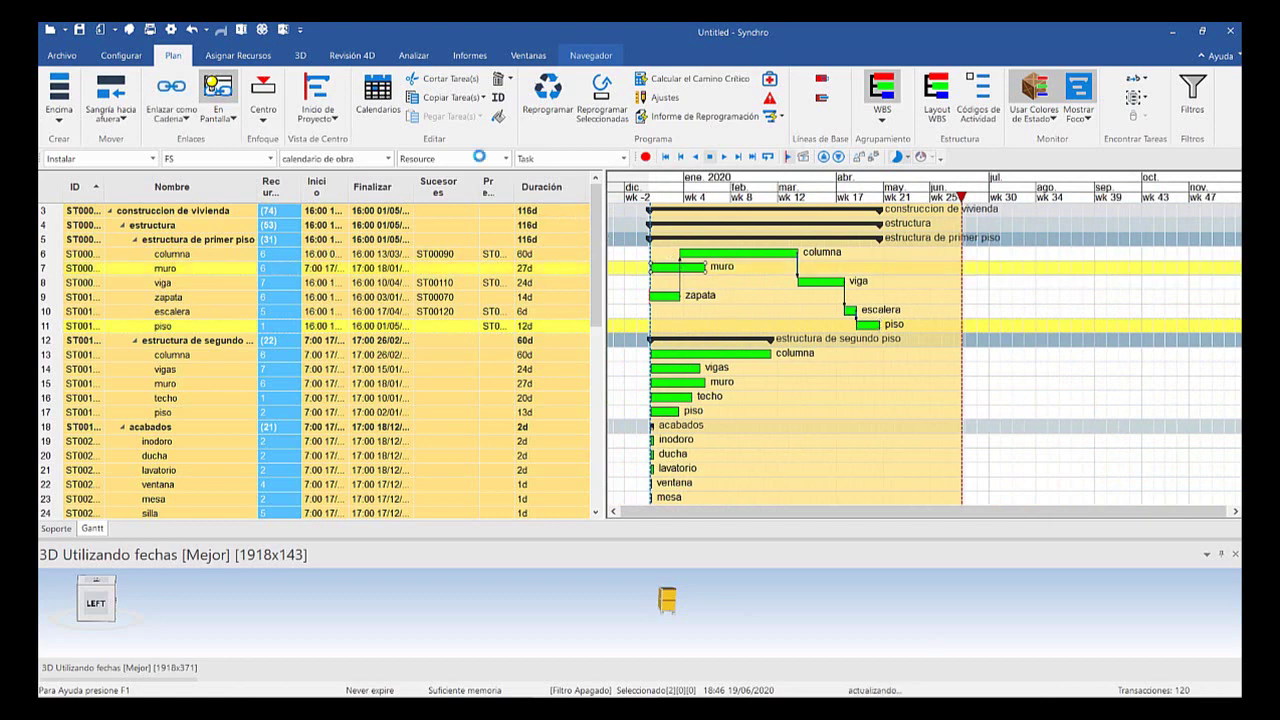
left_click(150, 84)
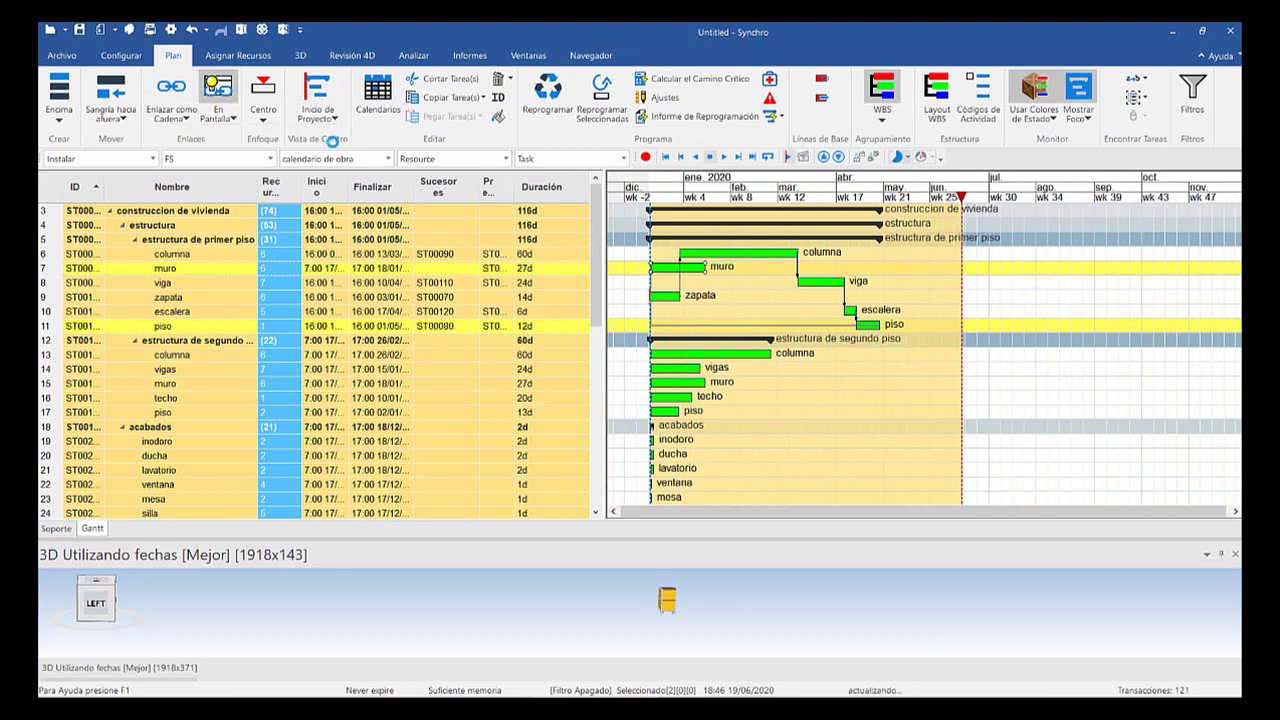
Move the first-floor muro bar to start right after piso and finish on 02/06
mouse_move(678, 267)
left_mouse_down()
mouse_move(946, 267)
mouse_move(908, 267)
left_mouse_up()
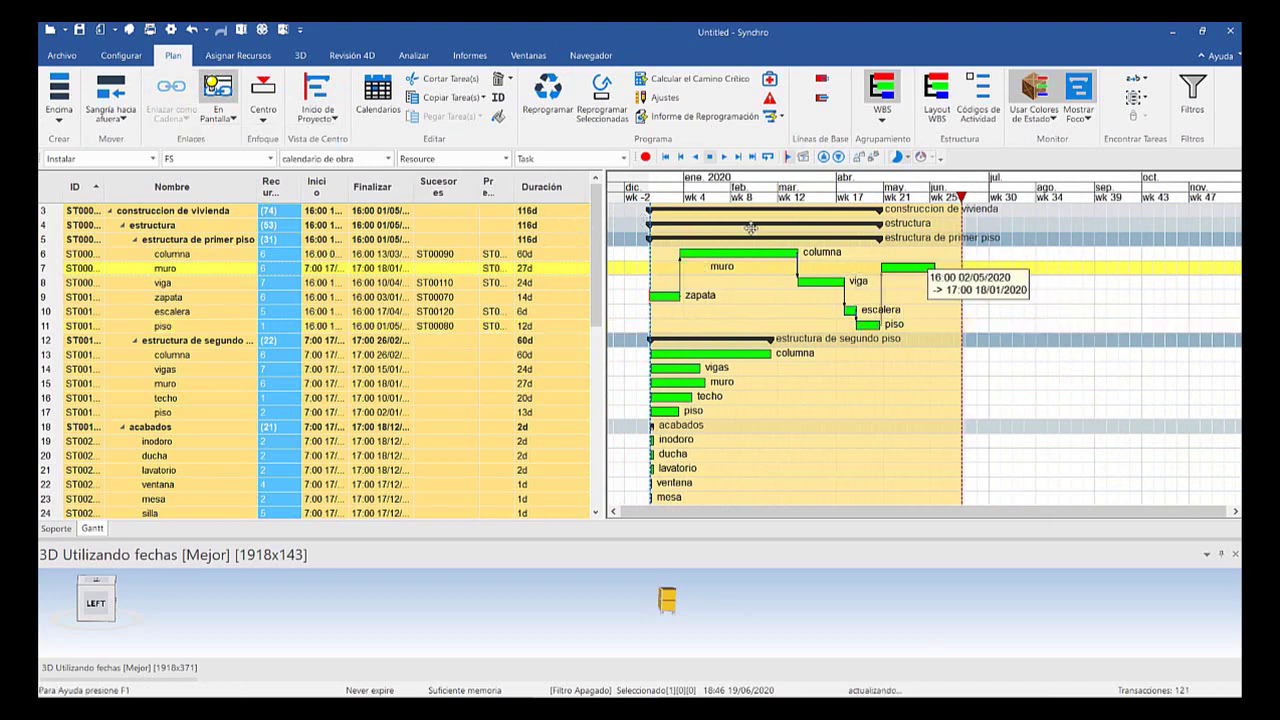
scroll(726, 264, "up", 5, "ctrl")
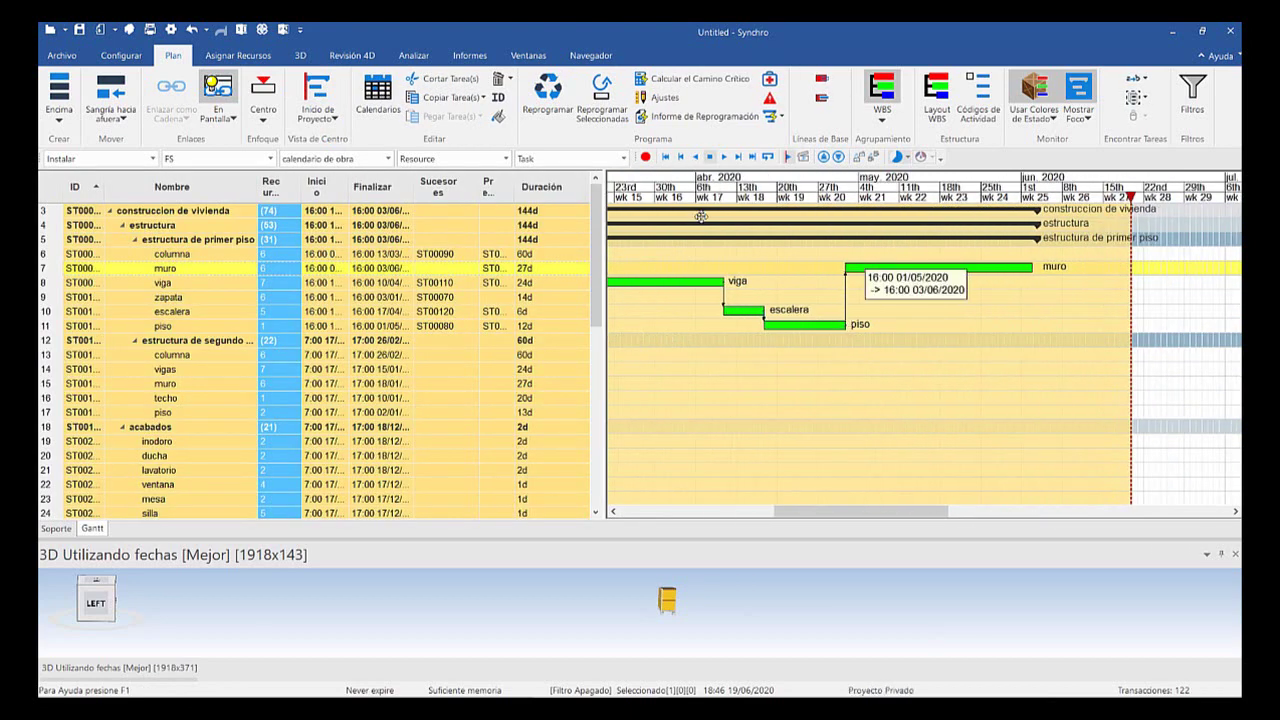
scroll(708, 230, "up", 2, "ctrl")
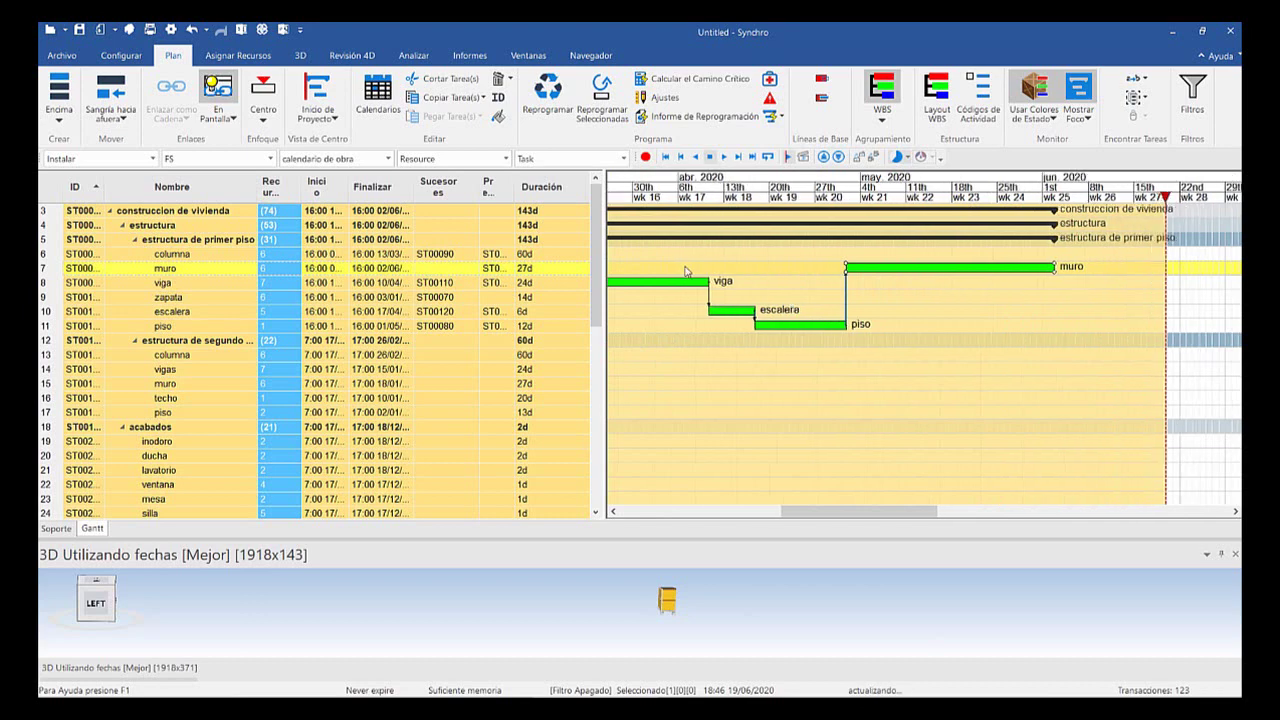
Link the second-floor columna, vigas, piso, techo and muro tasks in that order as a chain
scroll(730, 245, "down", 4, "ctrl")
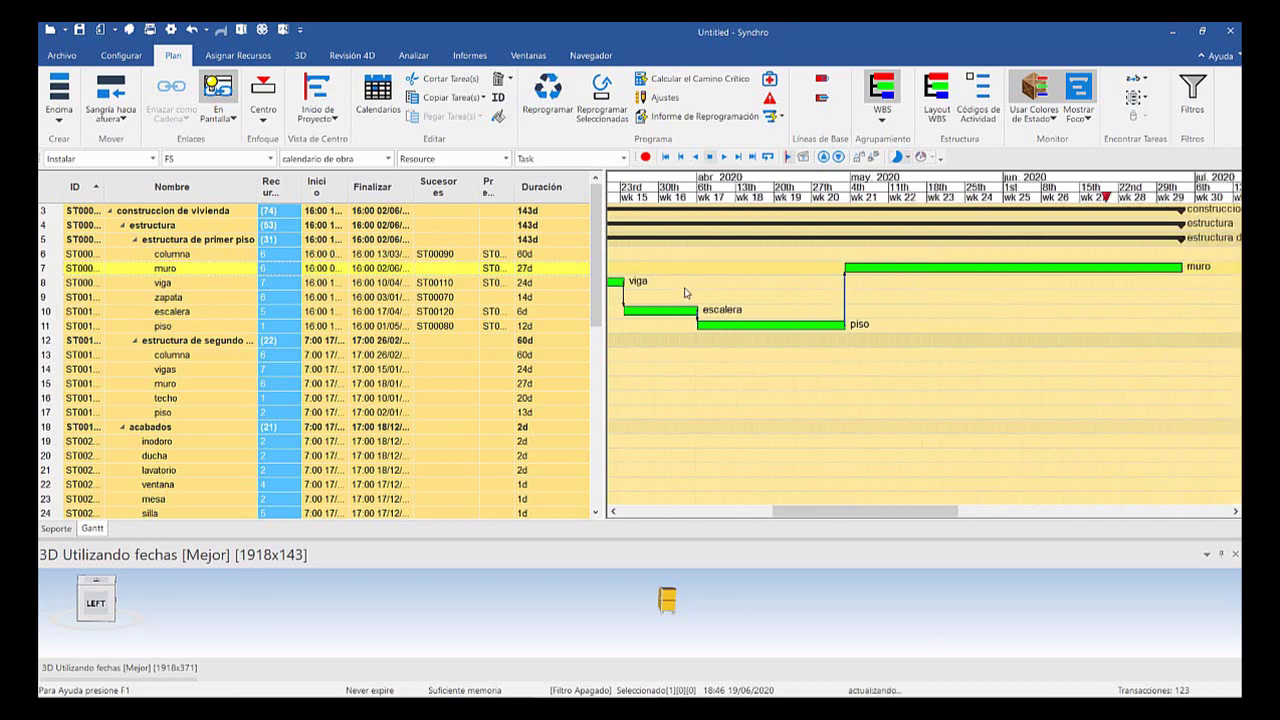
scroll(744, 255, "down", 2, "ctrl")
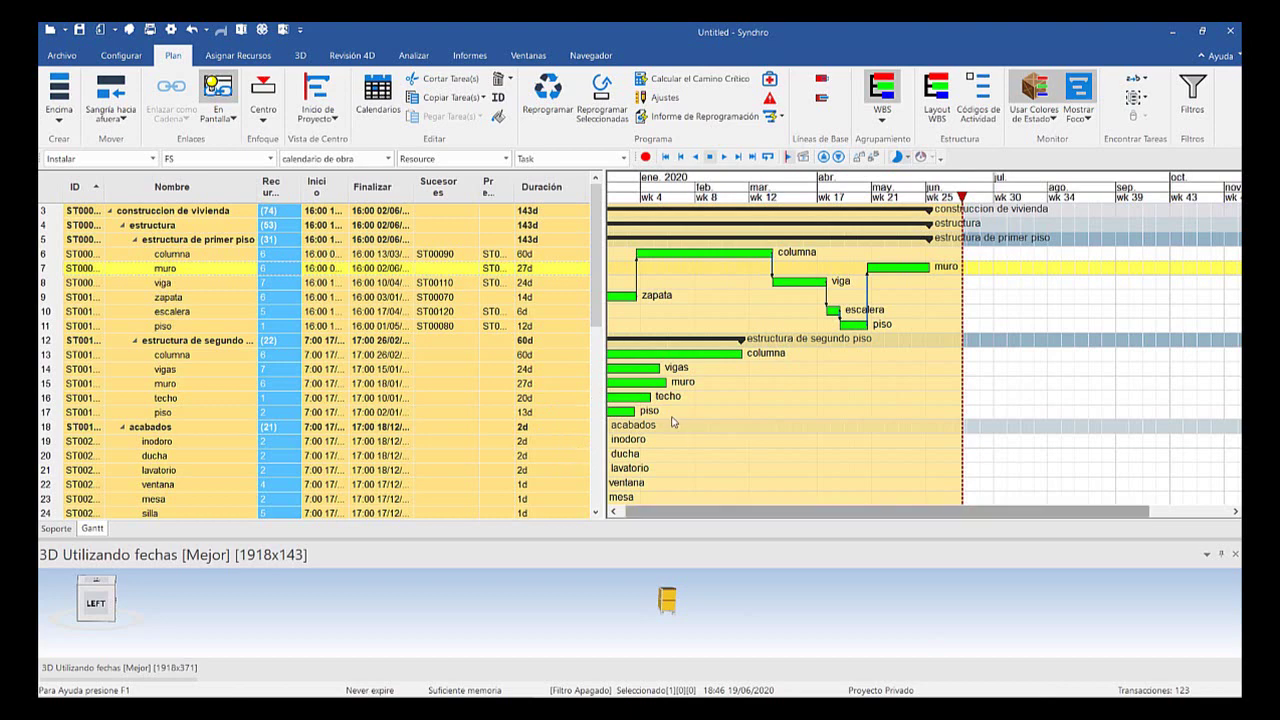
left_click_drag(651, 425, 657, 425)
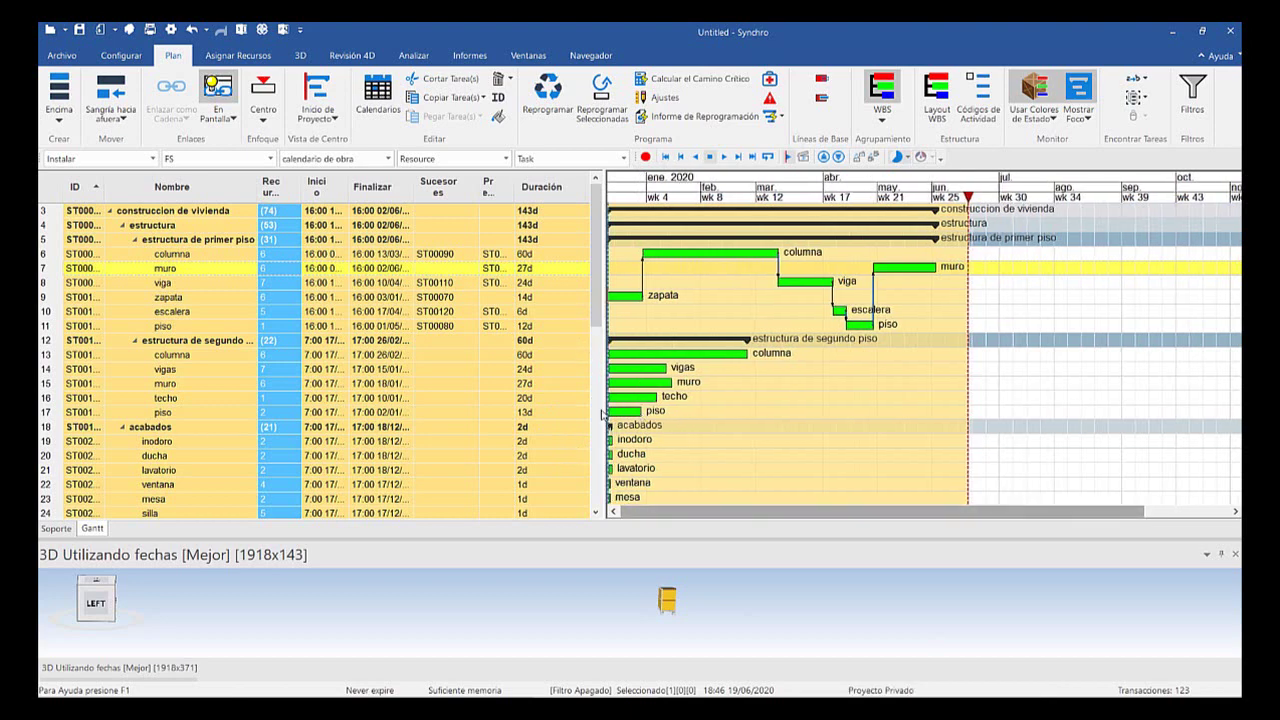
key("ctrl+z")
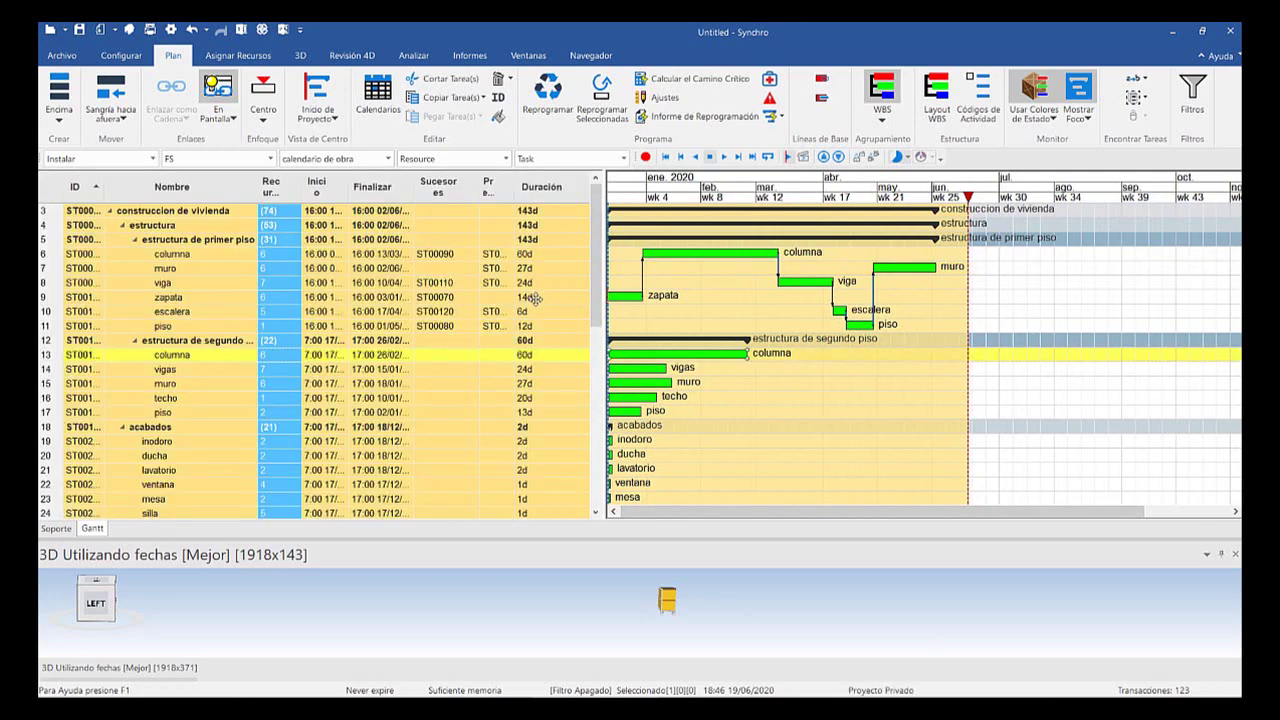
key("shift+Down")
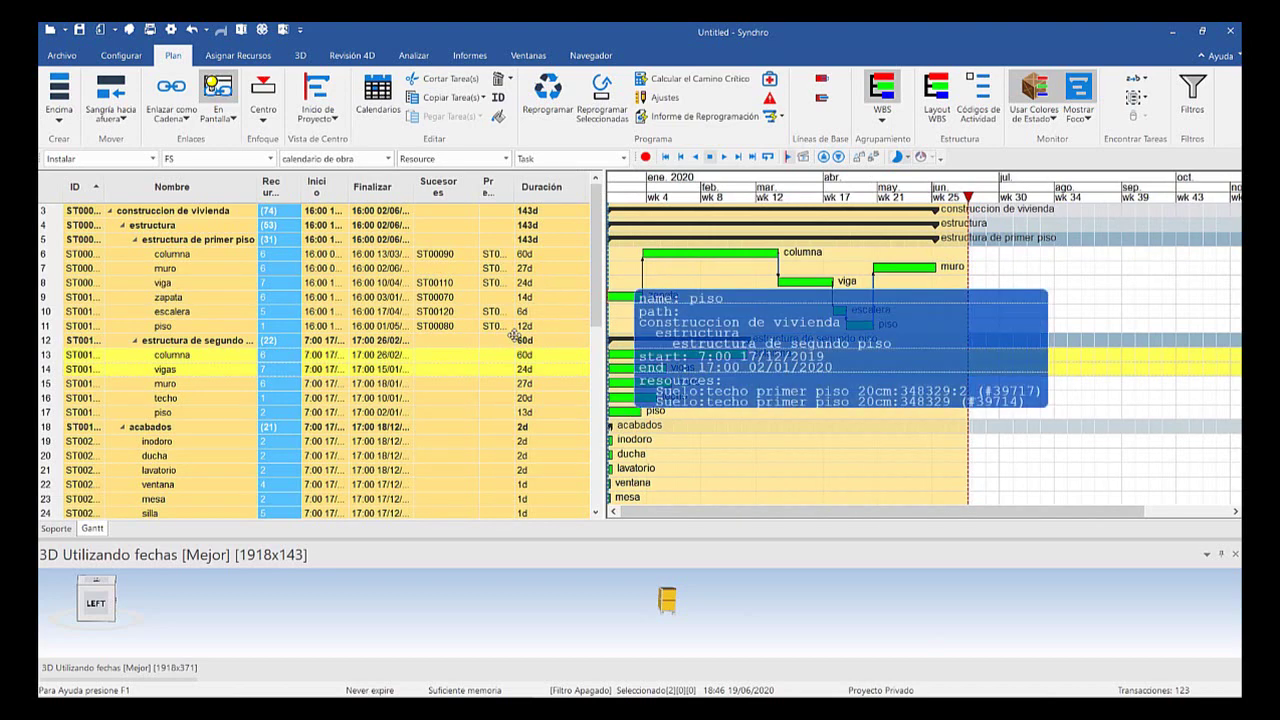
left_click(628, 411, "ctrl")
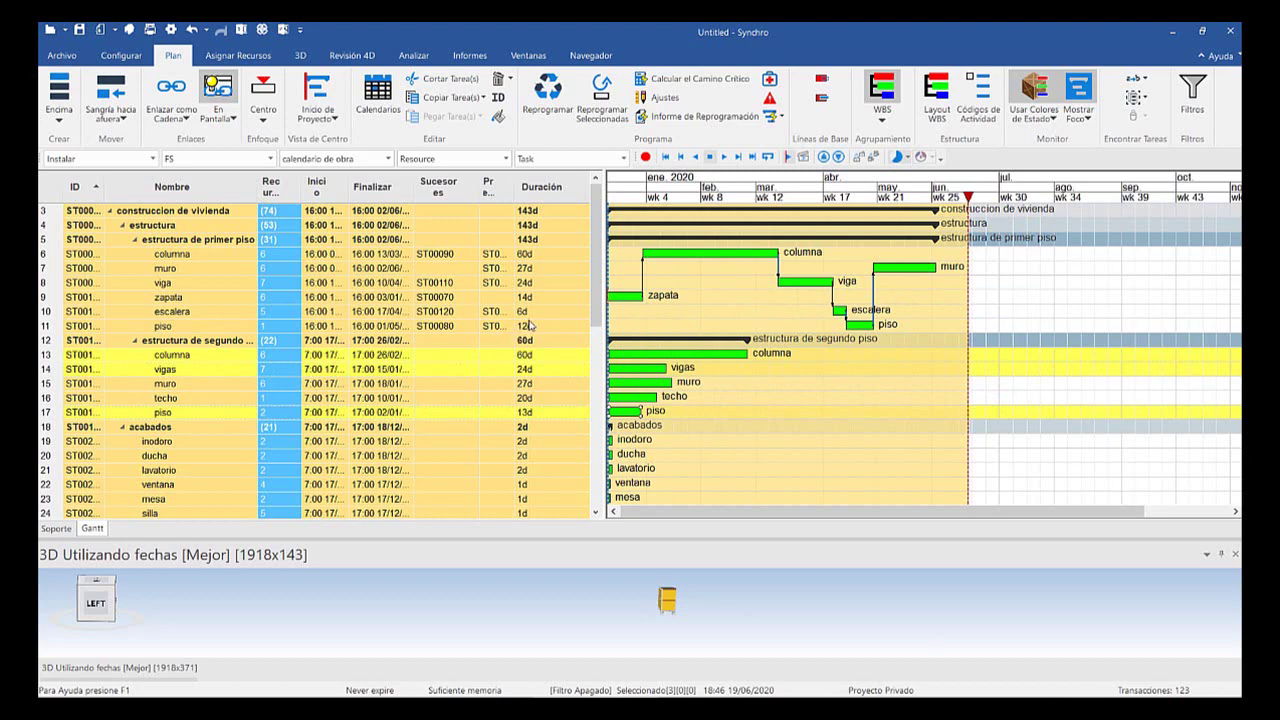
key("shift+Up")
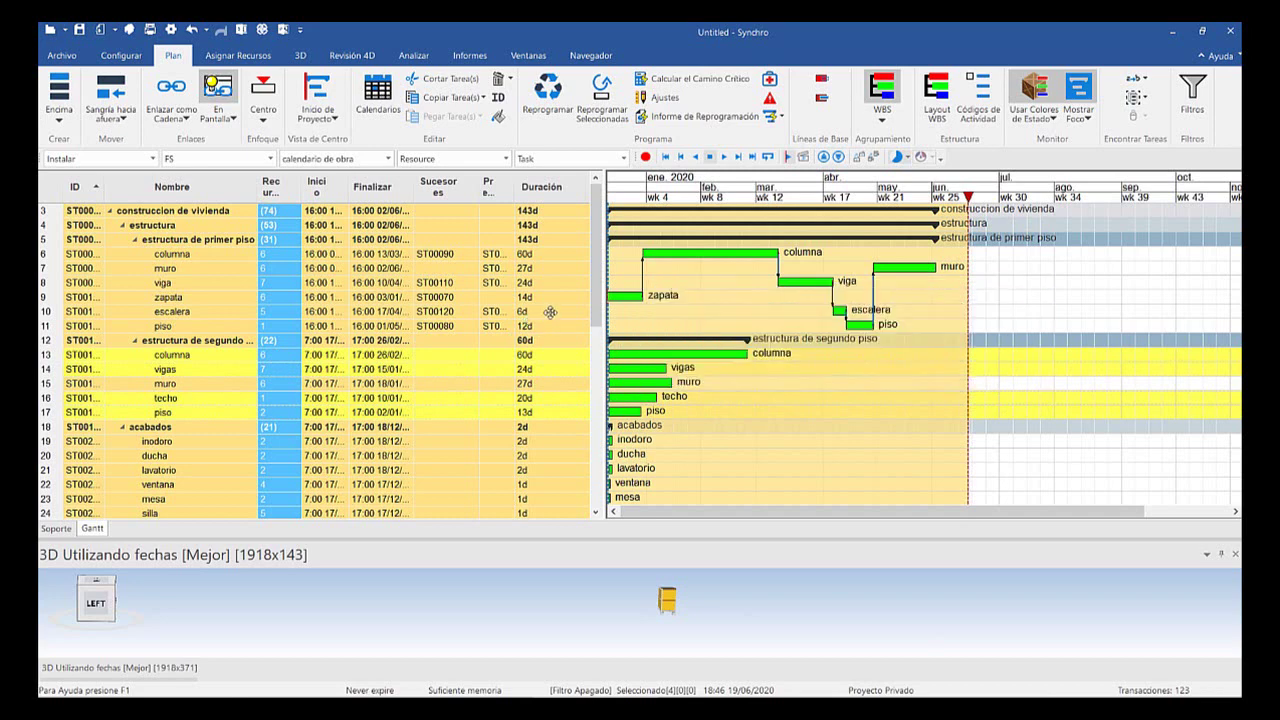
key("shift+Up")
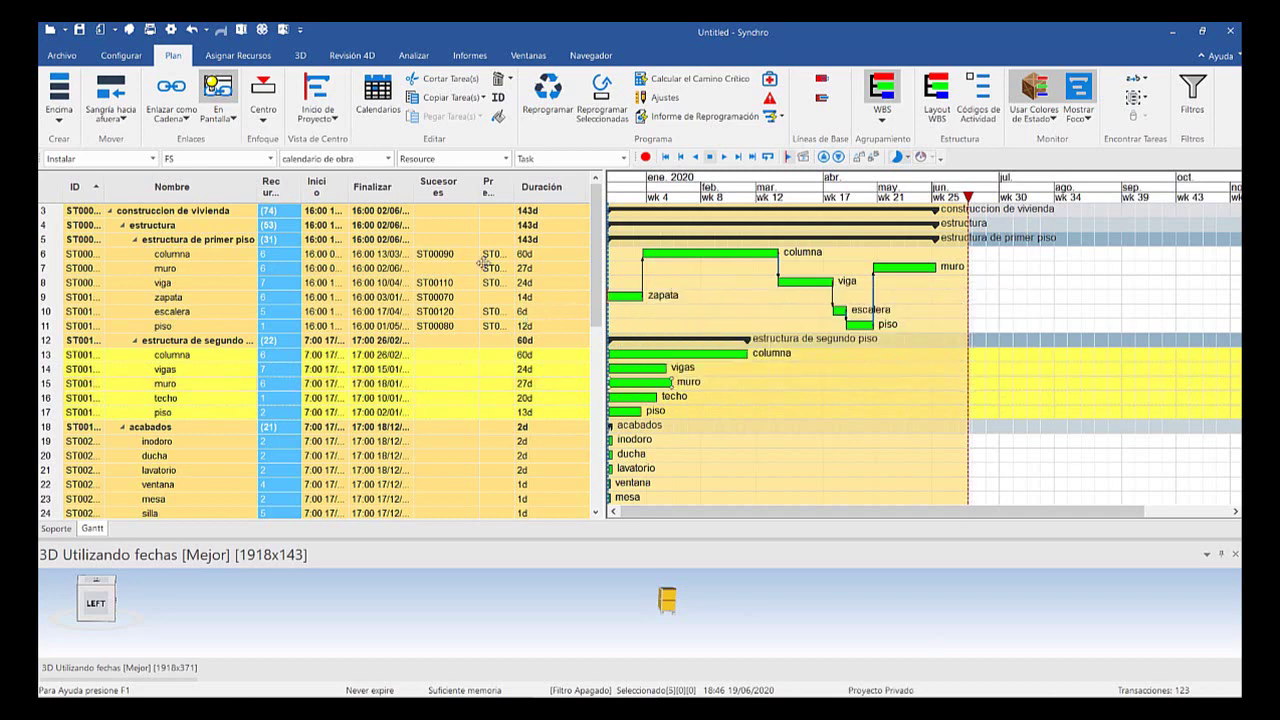
left_click(171, 88)
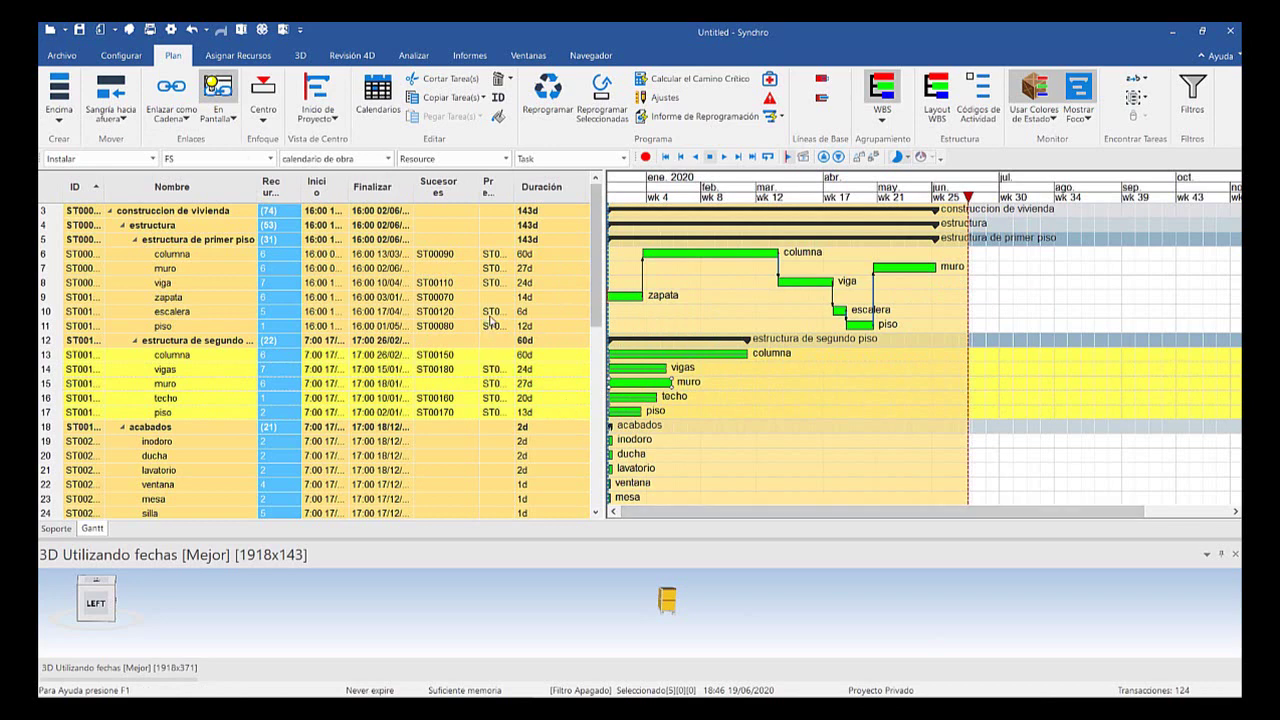
Move the second-floor vigas bar after columna to finish on 25/03, and the piso bar after vigas to finish on 09/04
left_click_drag(604, 340, 577, 340)
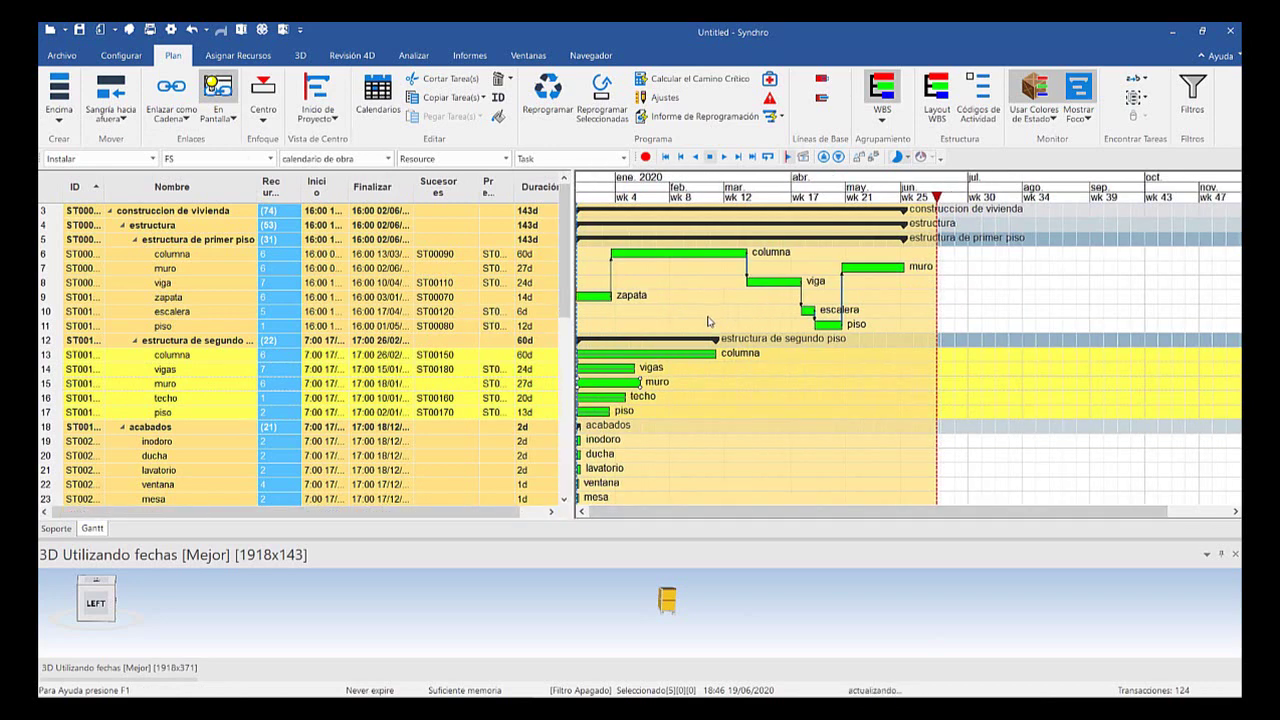
key("Down")
scroll(730, 326, "down", 2)
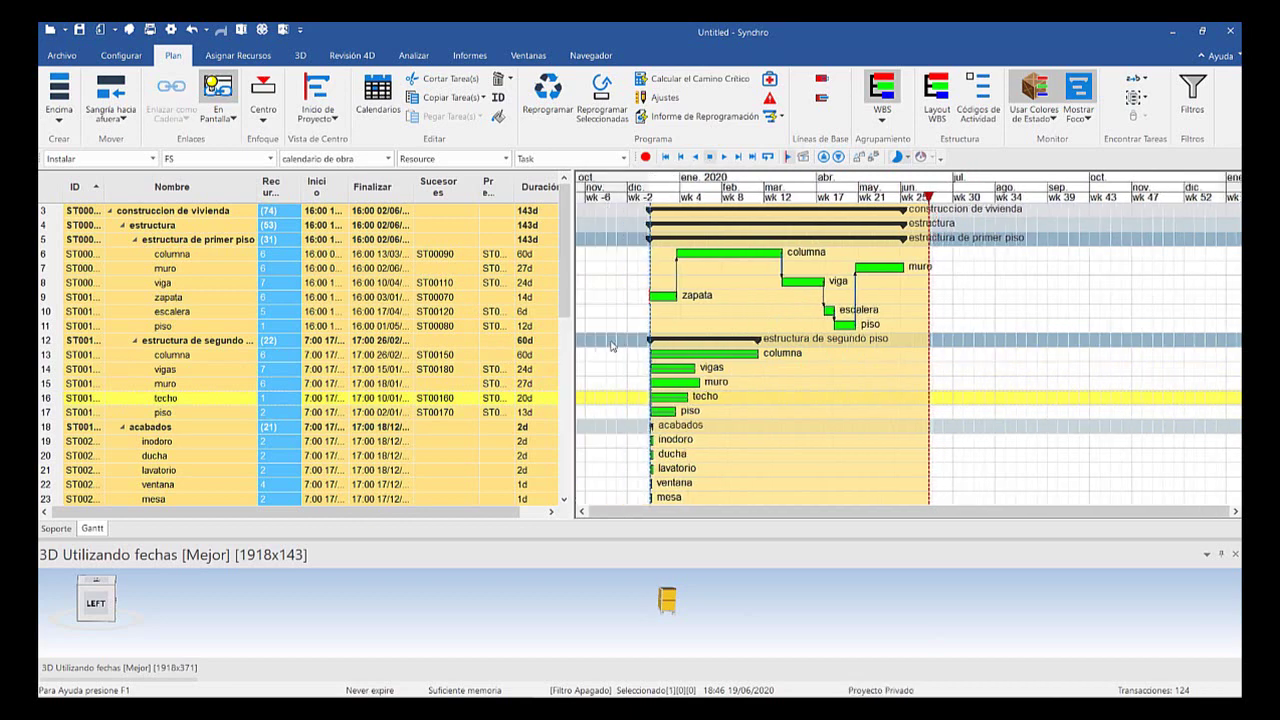
scroll(610, 343, "up", 1)
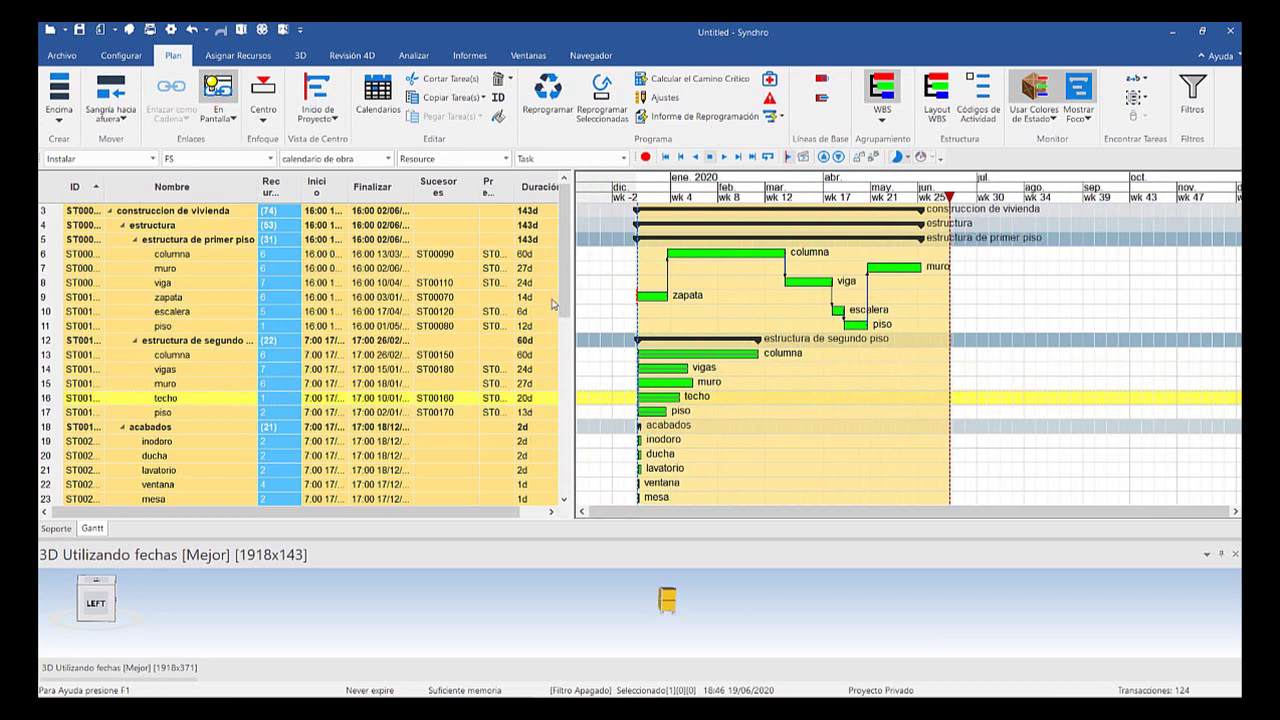
left_click_drag(667, 368, 791, 370)
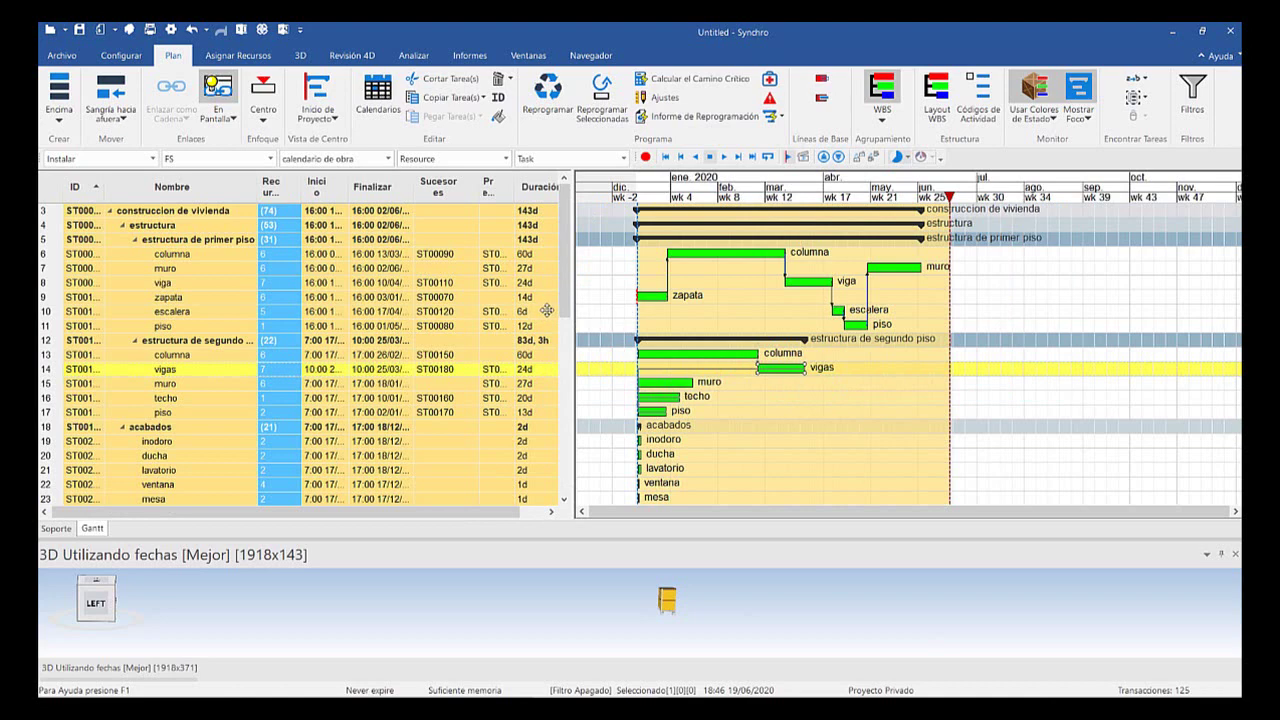
left_click_drag(673, 382, 834, 383)
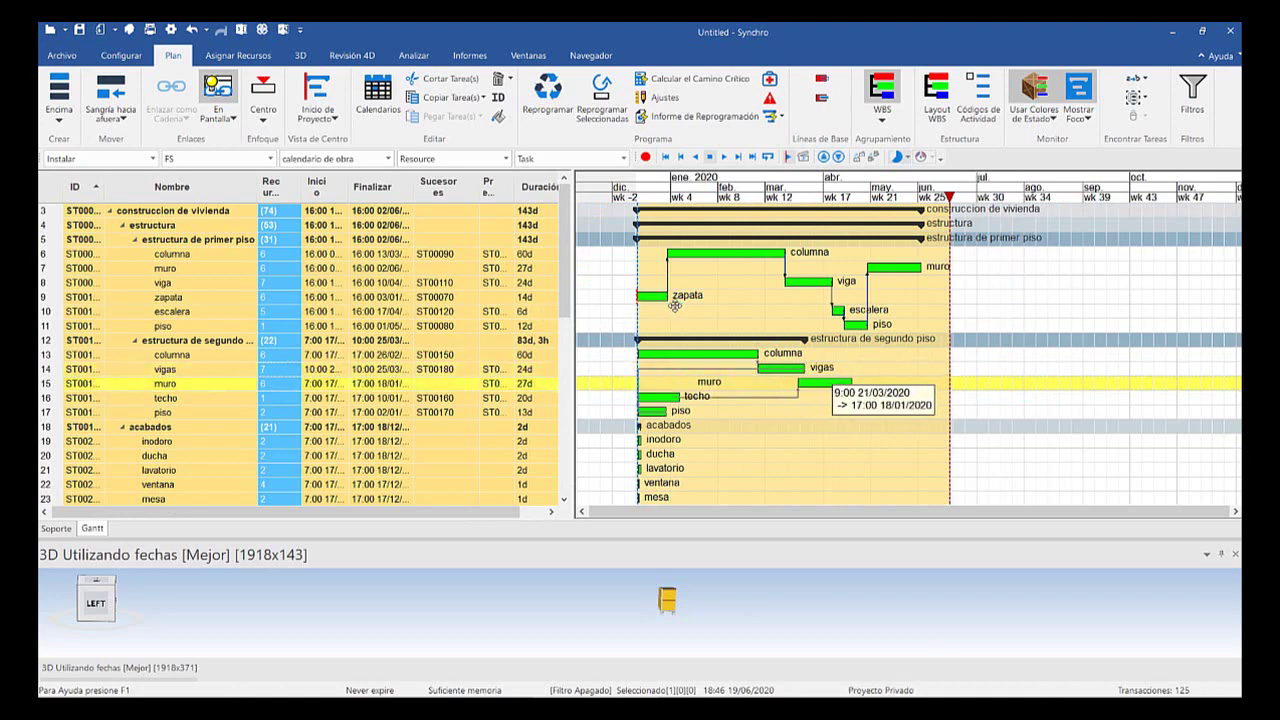
left_click_drag(674, 305, 600, 302)
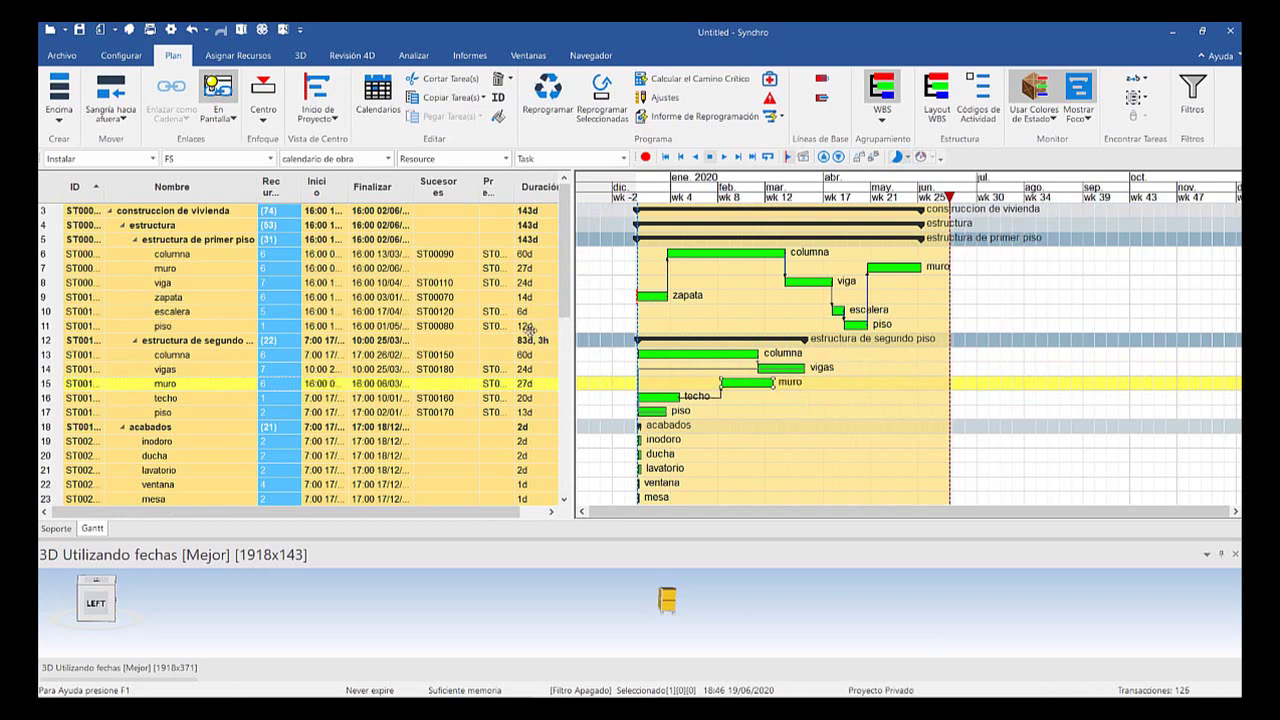
left_click_drag(530, 330, 665, 320)
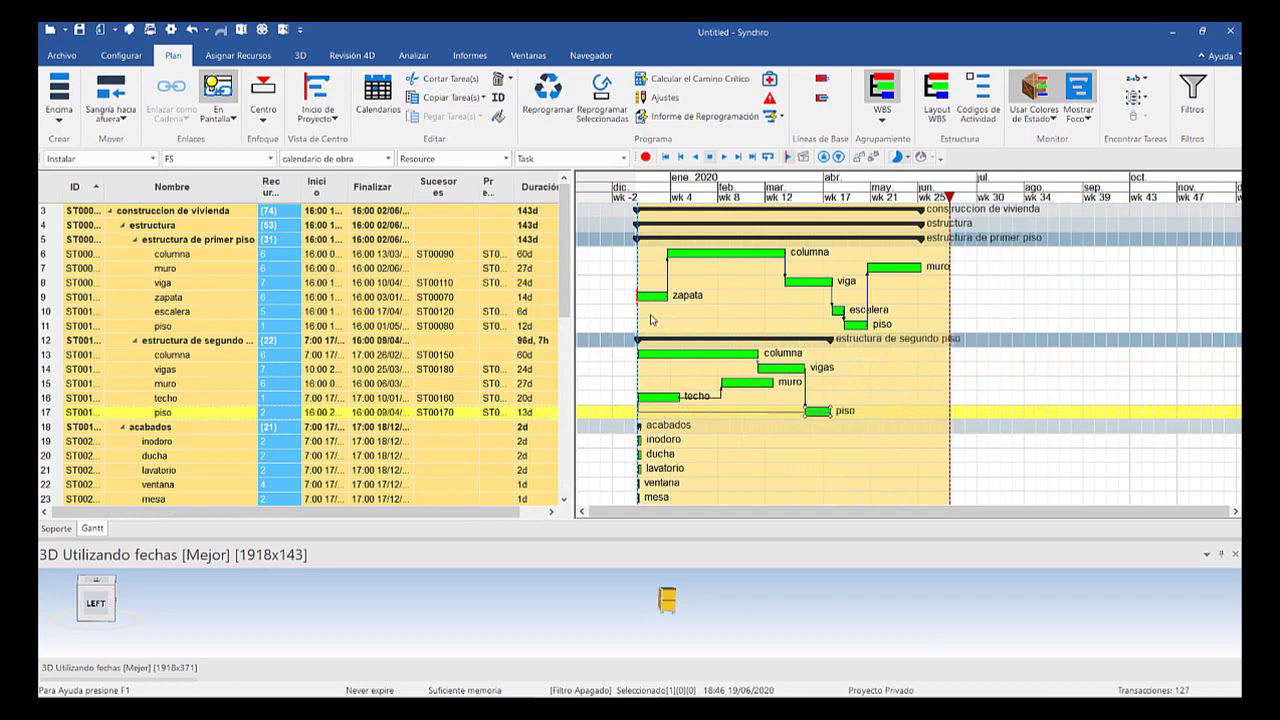
Move the second-floor techo bar after piso to finish on 02/05, and the muro bar after techo to finish on 03/06
scroll(651, 316, "up", 3, "ctrl")
scroll(656, 322, "down", 3, "ctrl")
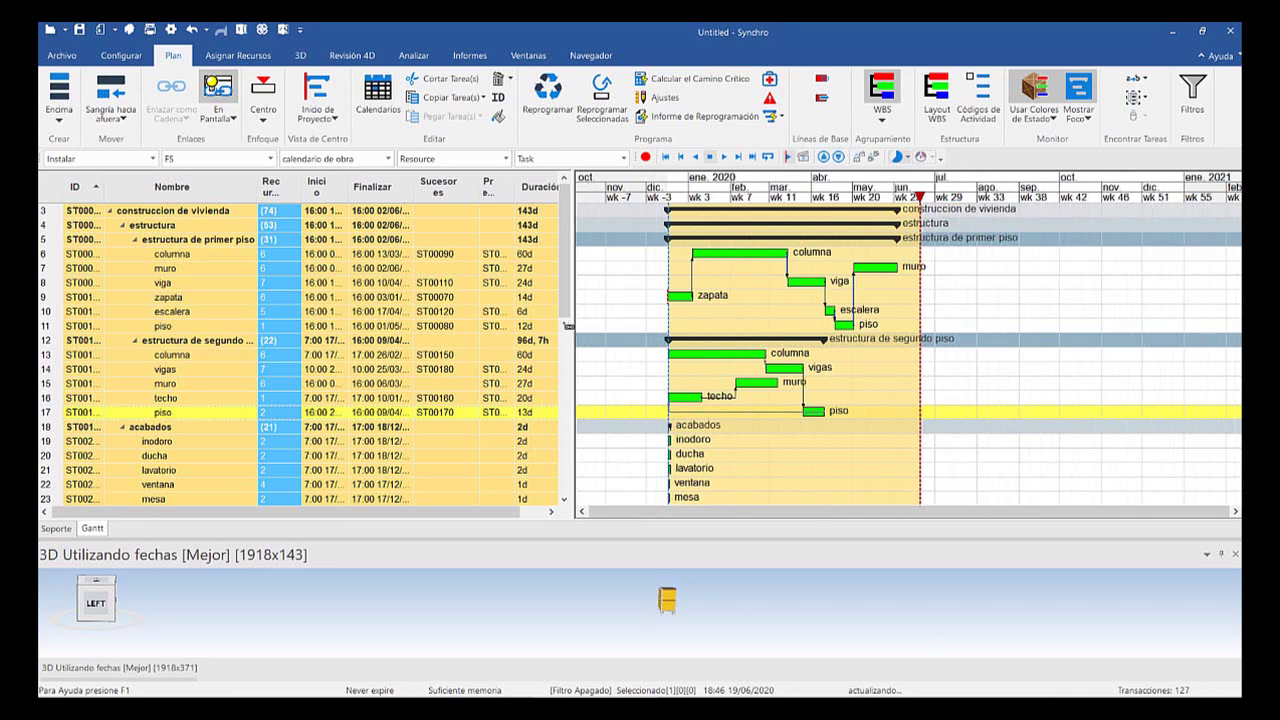
key("Up")
left_click_drag(684, 397, 838, 398)
left_click_drag(756, 383, 876, 383)
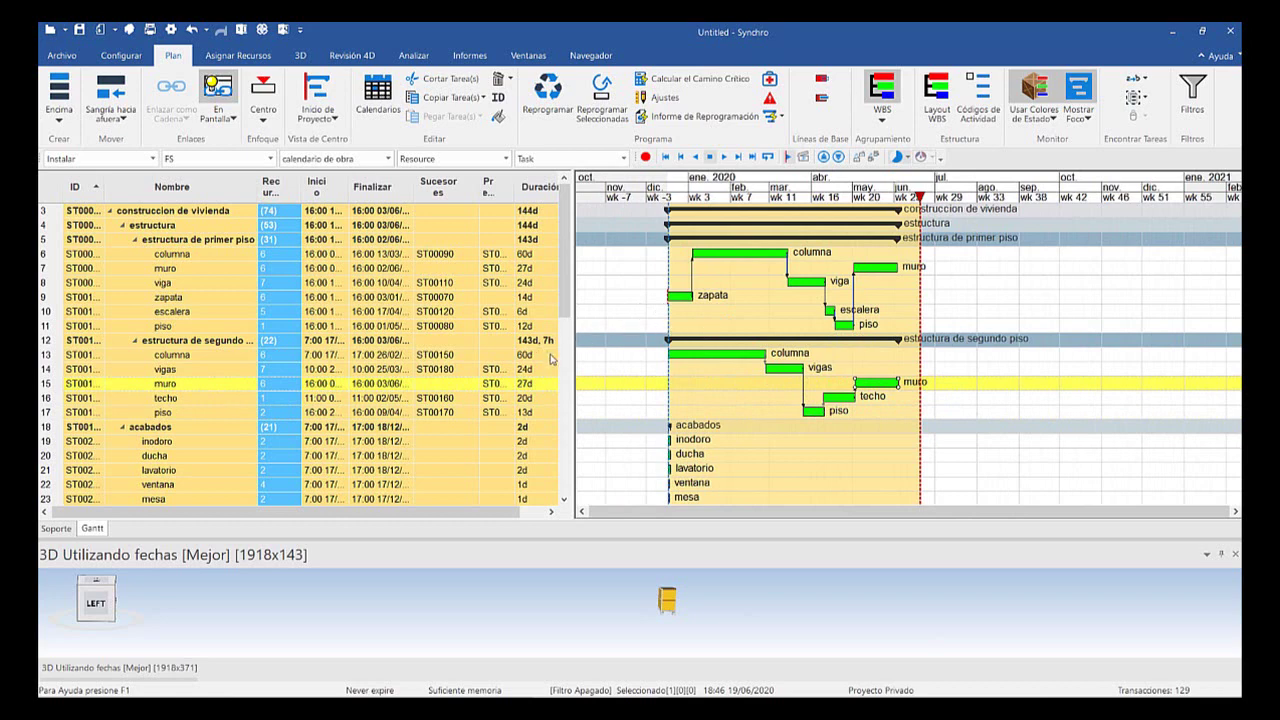
Move the whole estructura de segundo piso group to start on 11/05/2020 and finish on 26/10
key("Down")
key("Down")
key("Down")
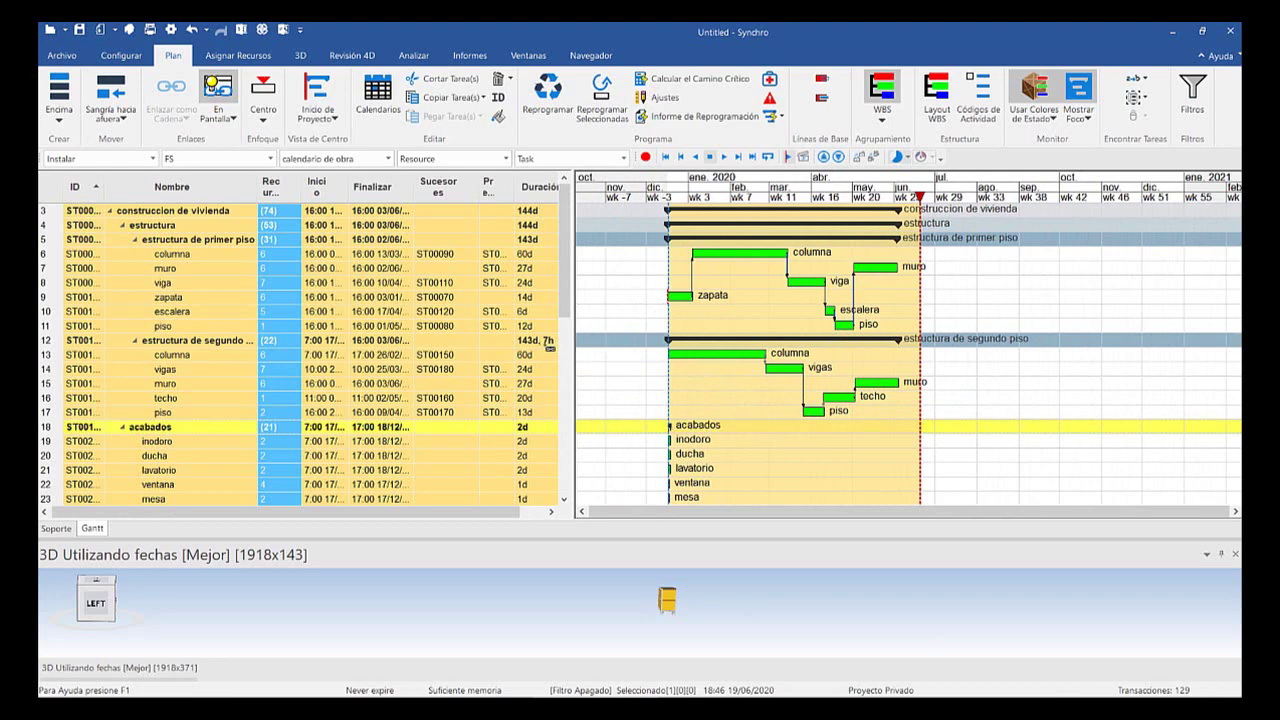
scroll(560, 357, "up", 1, "ctrl")
scroll(567, 382, "down", 2, "ctrl")
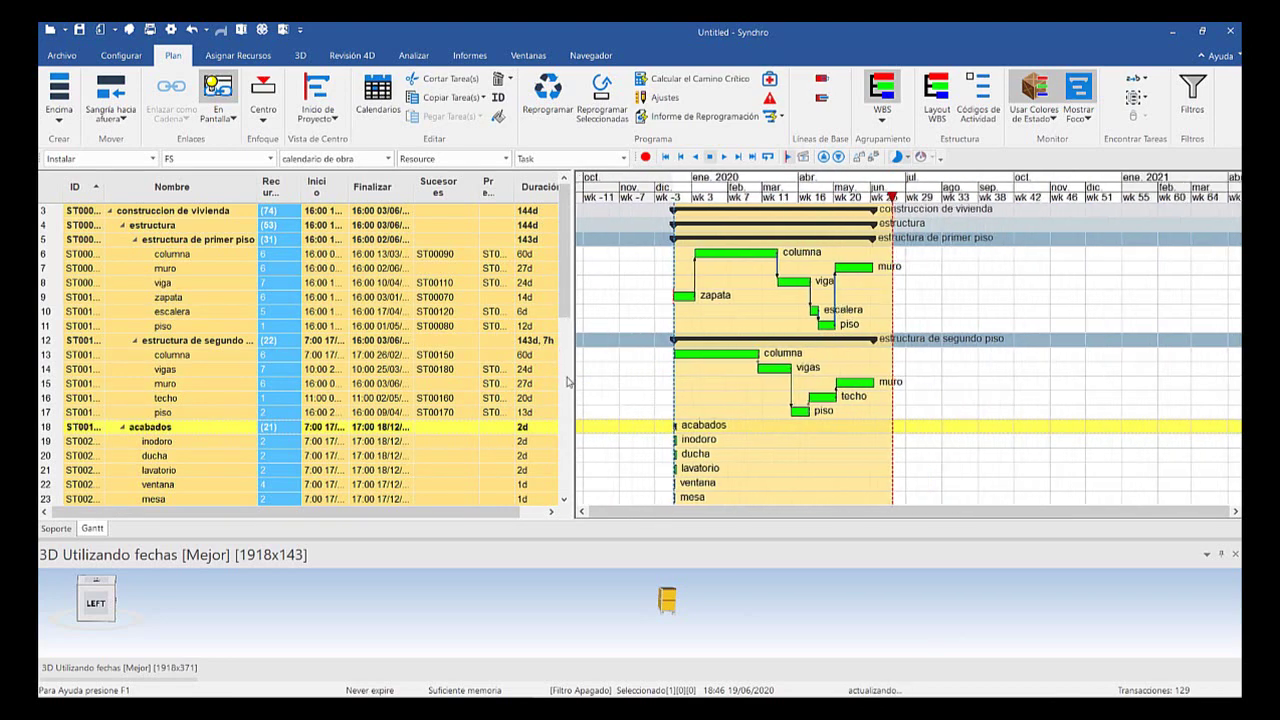
scroll(589, 371, "up", 2, "ctrl")
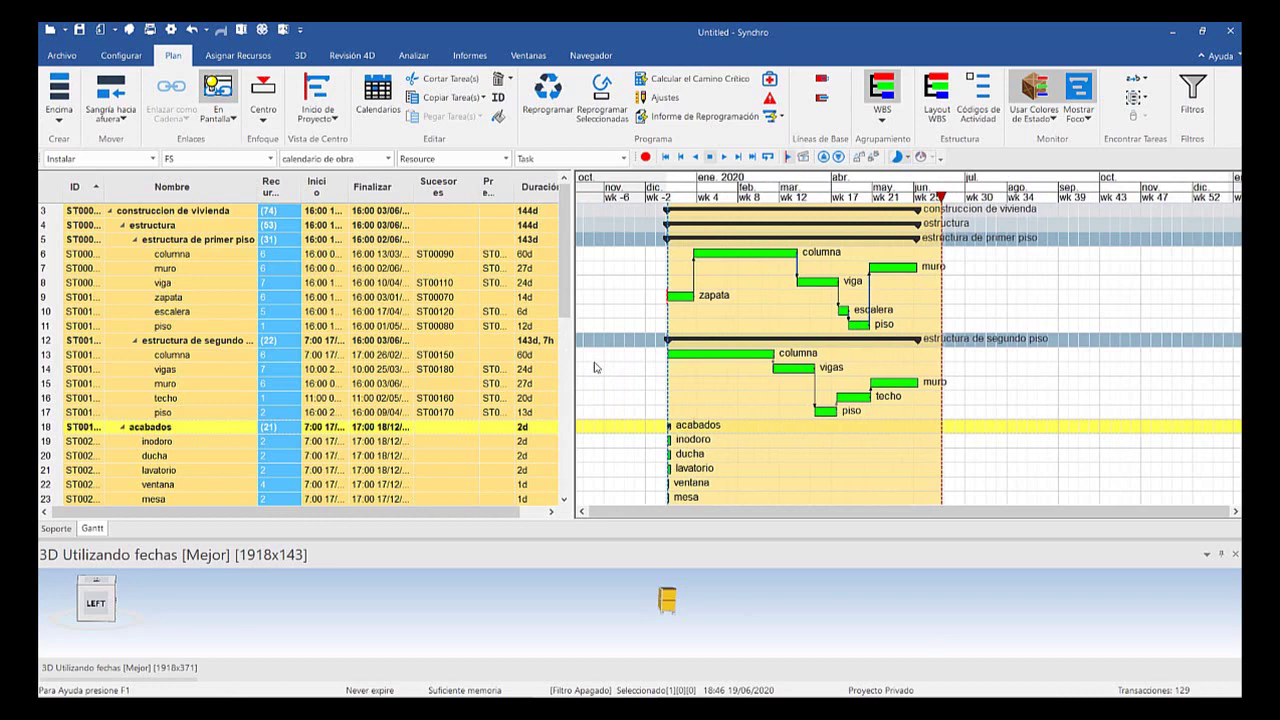
left_click(590, 276)
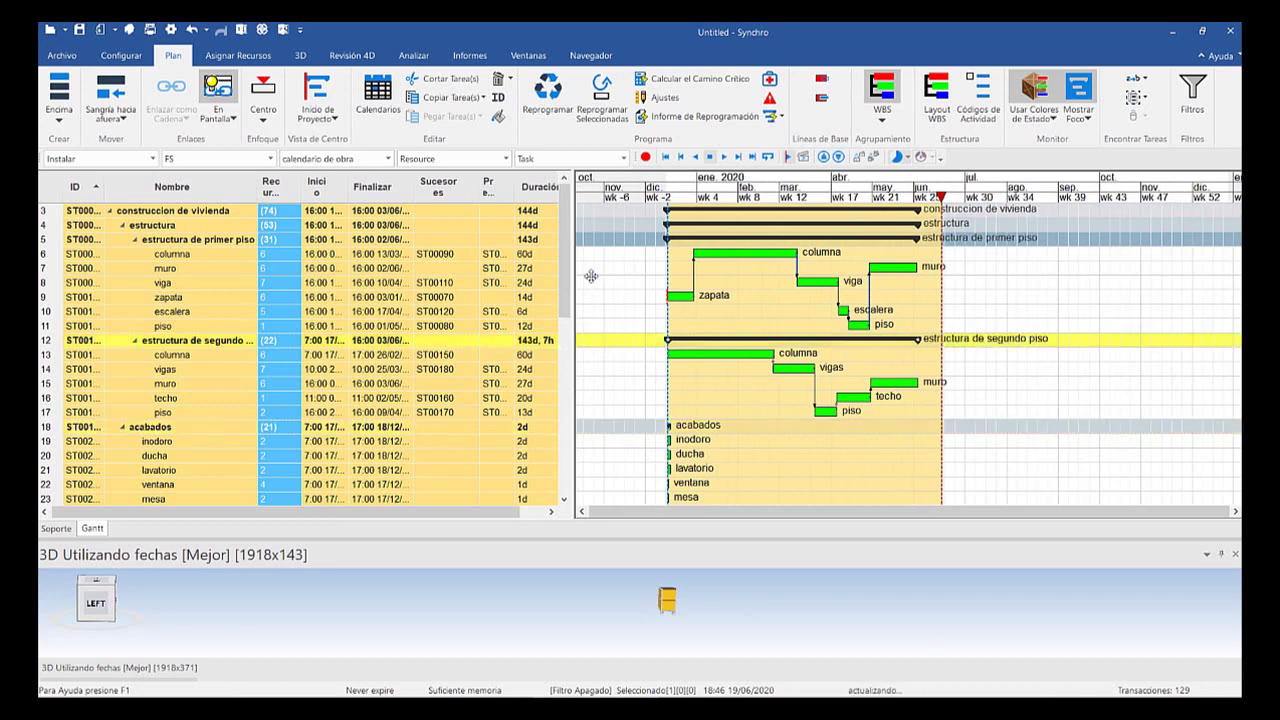
left_click_drag(591, 276, 748, 279)
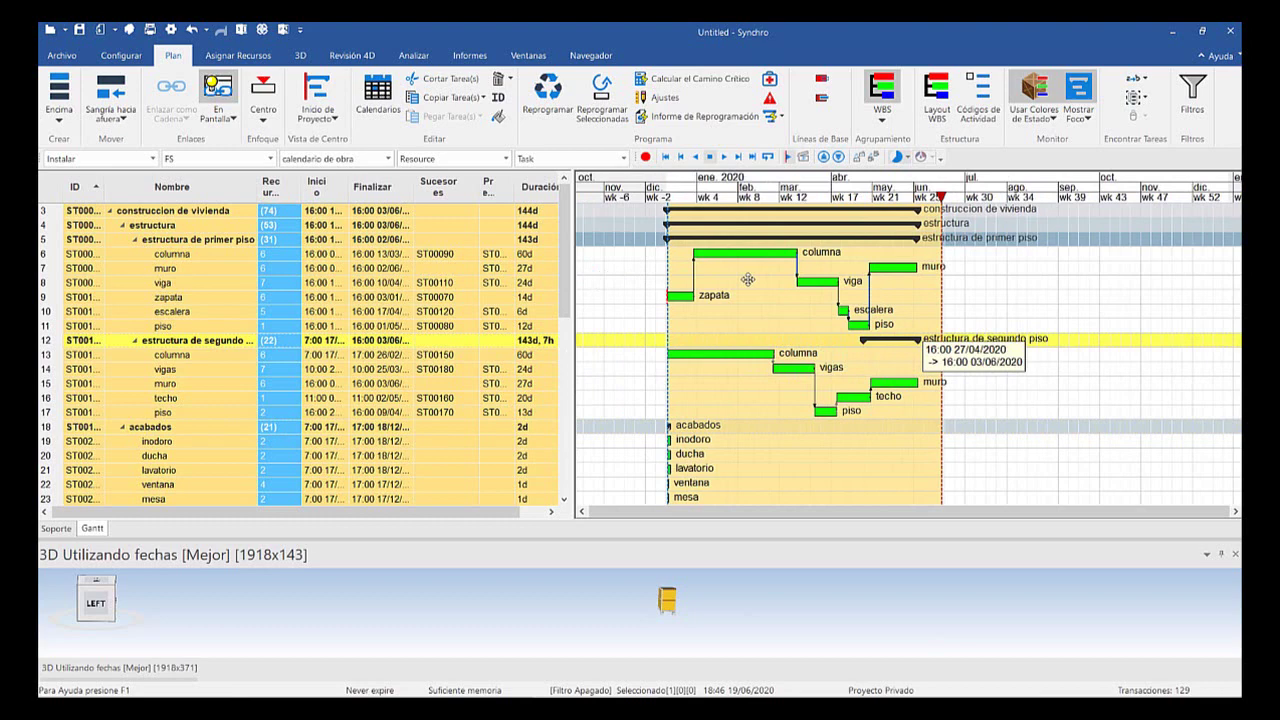
left_click_drag(748, 279, 763, 281)
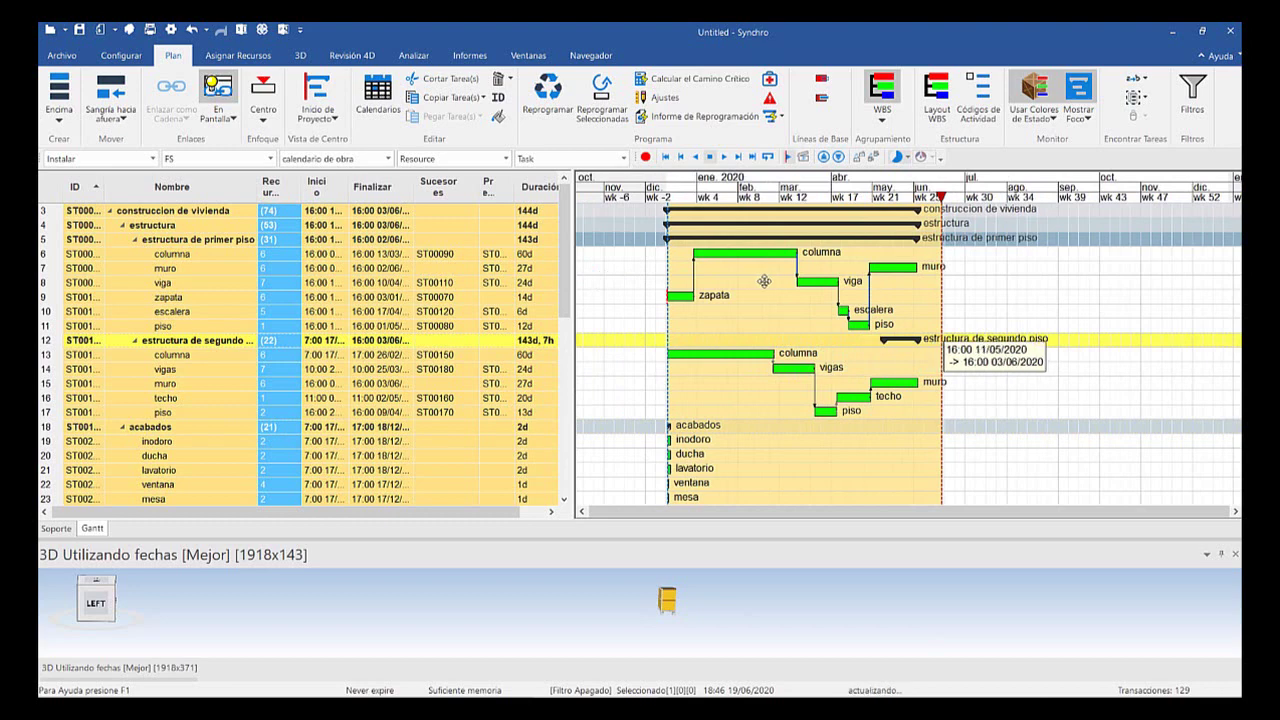
scroll(642, 321, "down", 2)
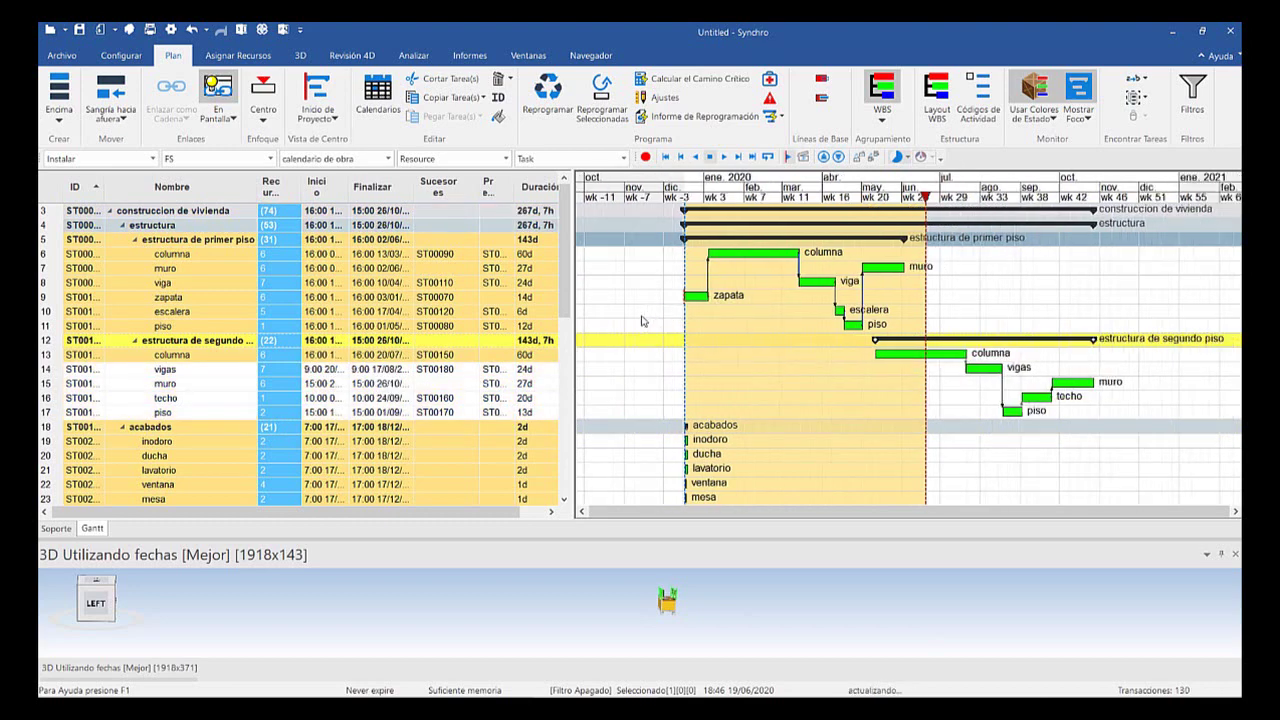
scroll(638, 327, "down", 1, "ctrl")
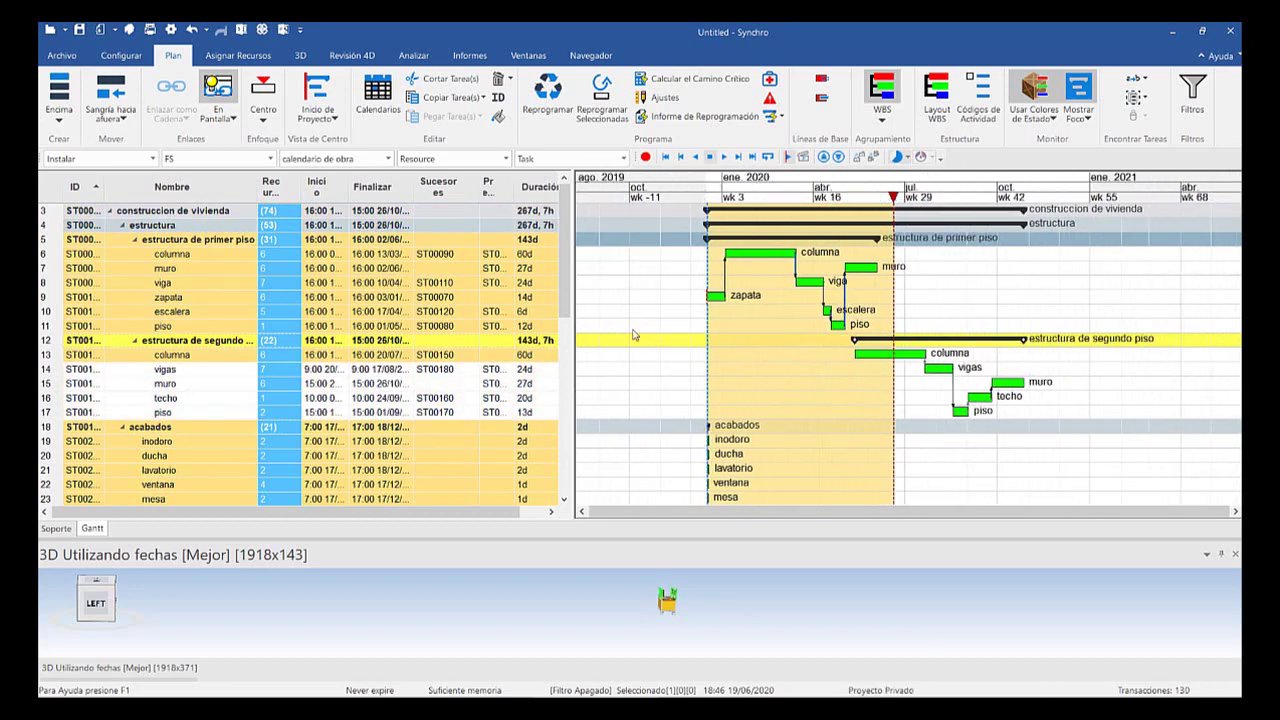
scroll(664, 330, "down", 2, "ctrl")
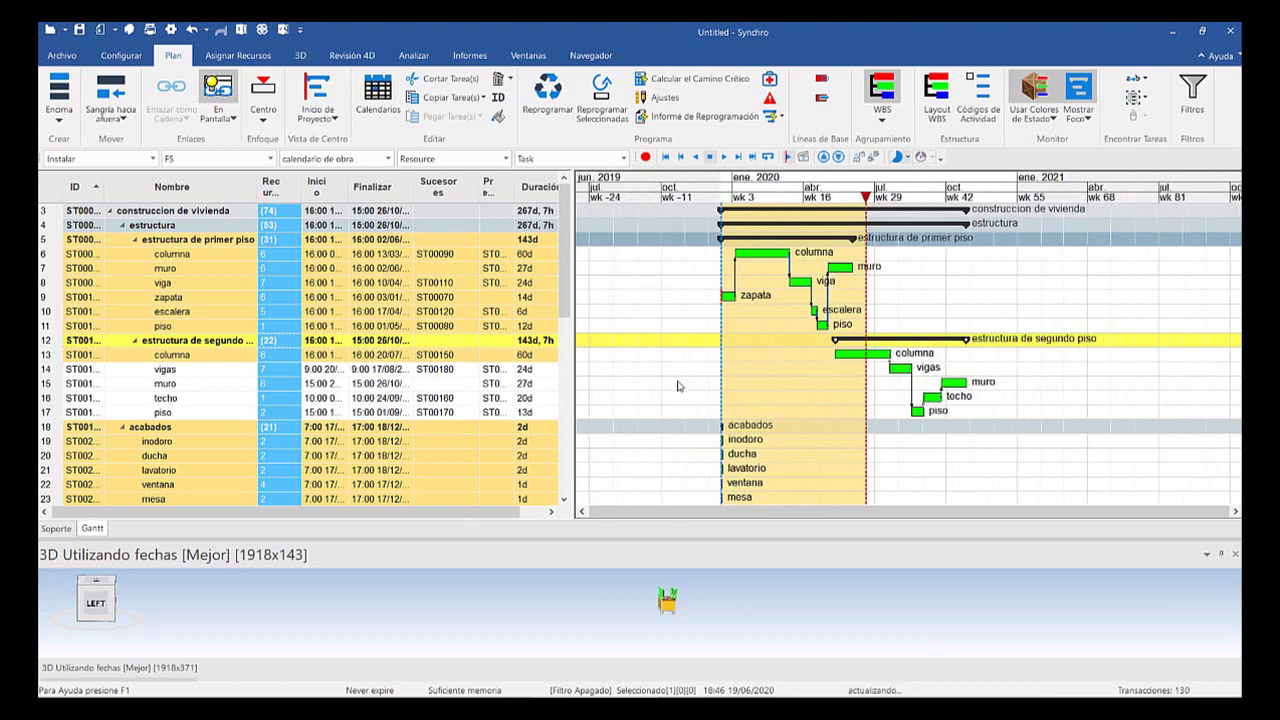
scroll(659, 374, "up", 2, "ctrl")
scroll(569, 374, "up", 2, "ctrl")
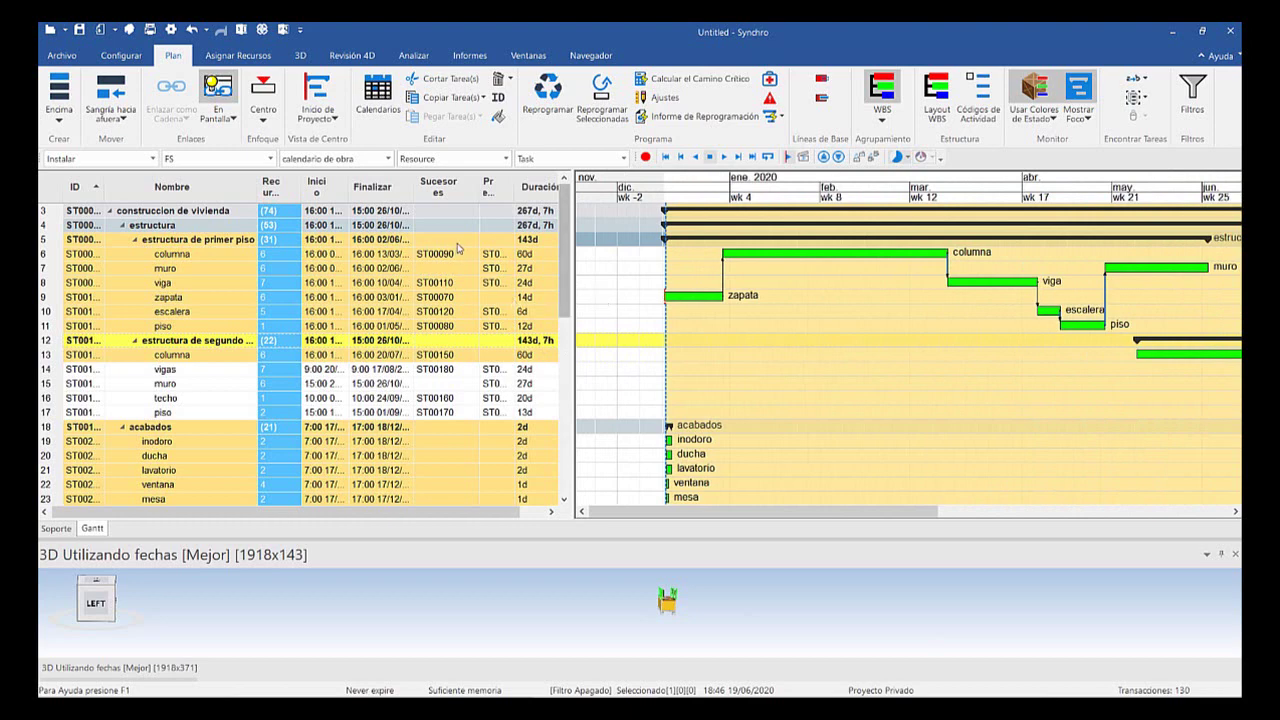
Link the acabados tasks with FS links in the order inodoro, ducha, lavatorio, puerta, ventana, mesa, silla and cama
scroll(462, 262, "down", 2)
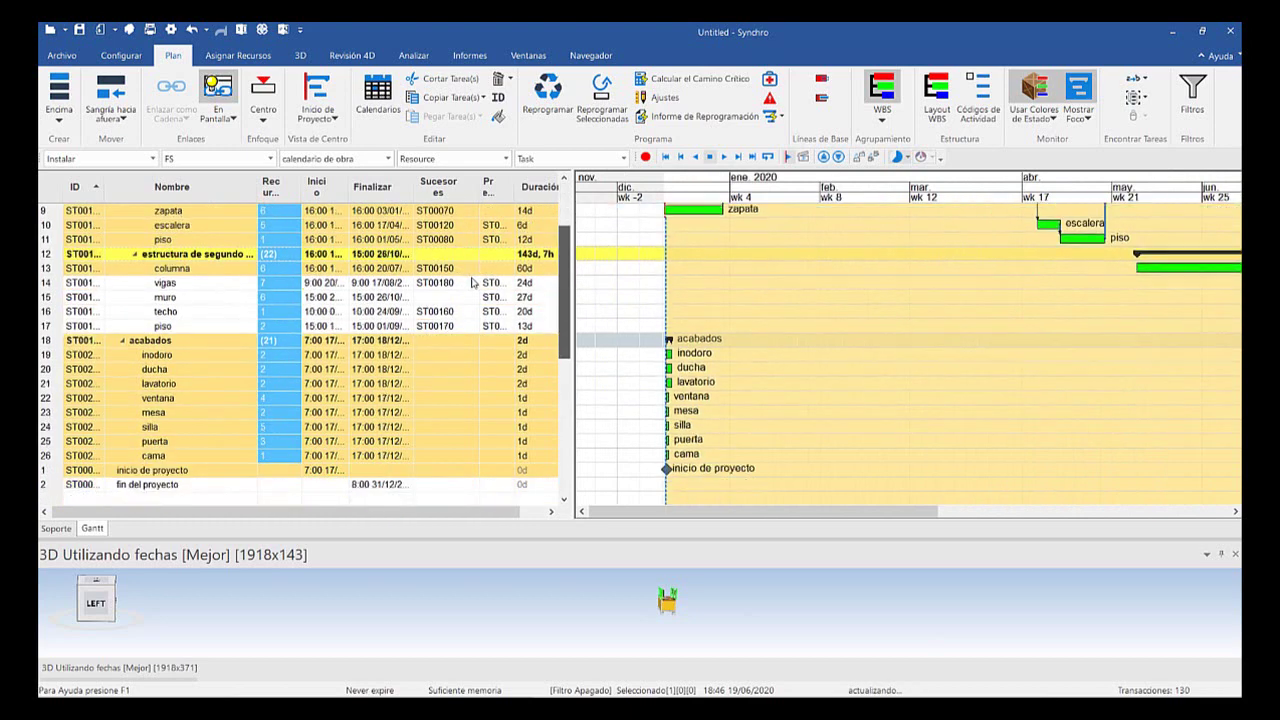
scroll(570, 350, "up", 2)
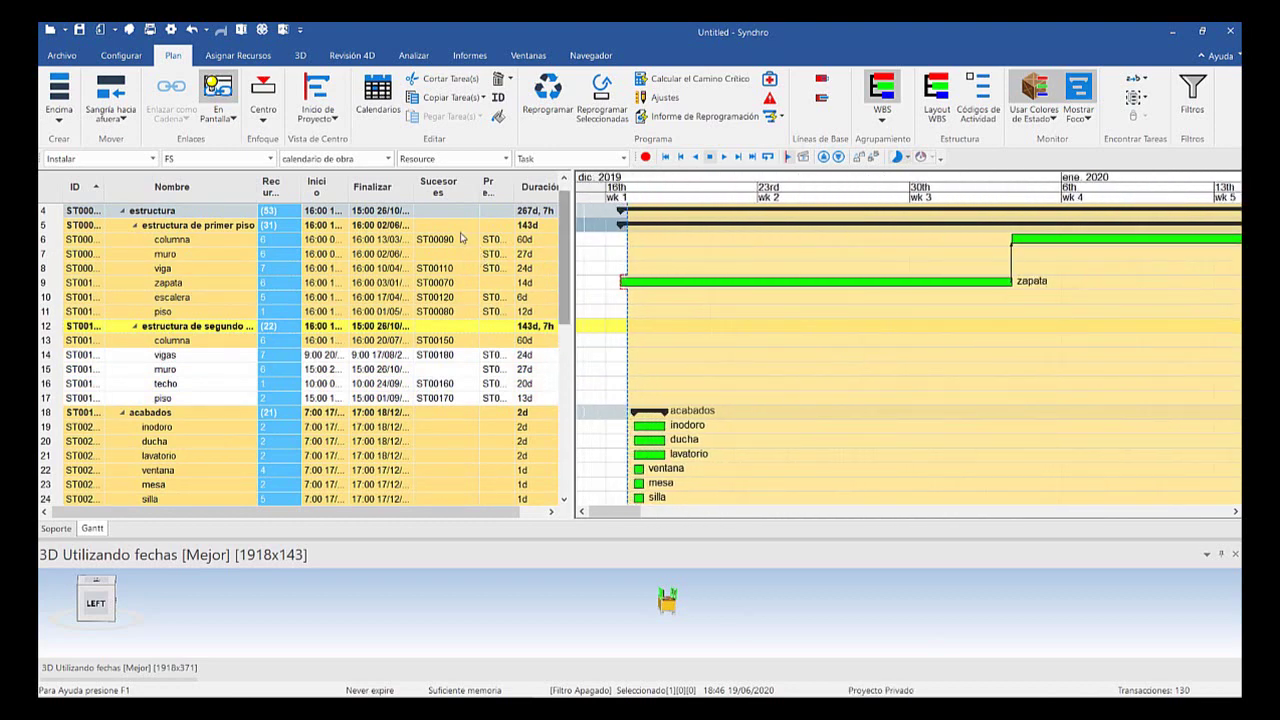
scroll(463, 260, "down", 1)
scroll(463, 260, "down", 2)
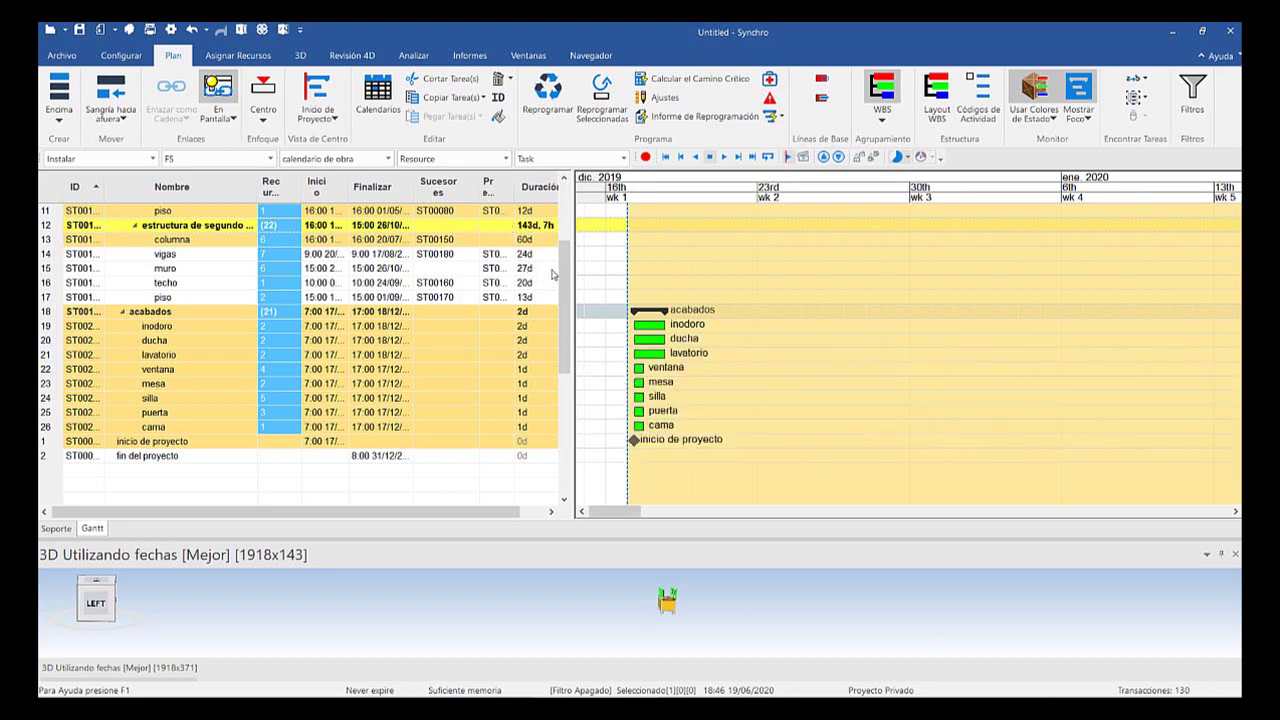
left_click(660, 325)
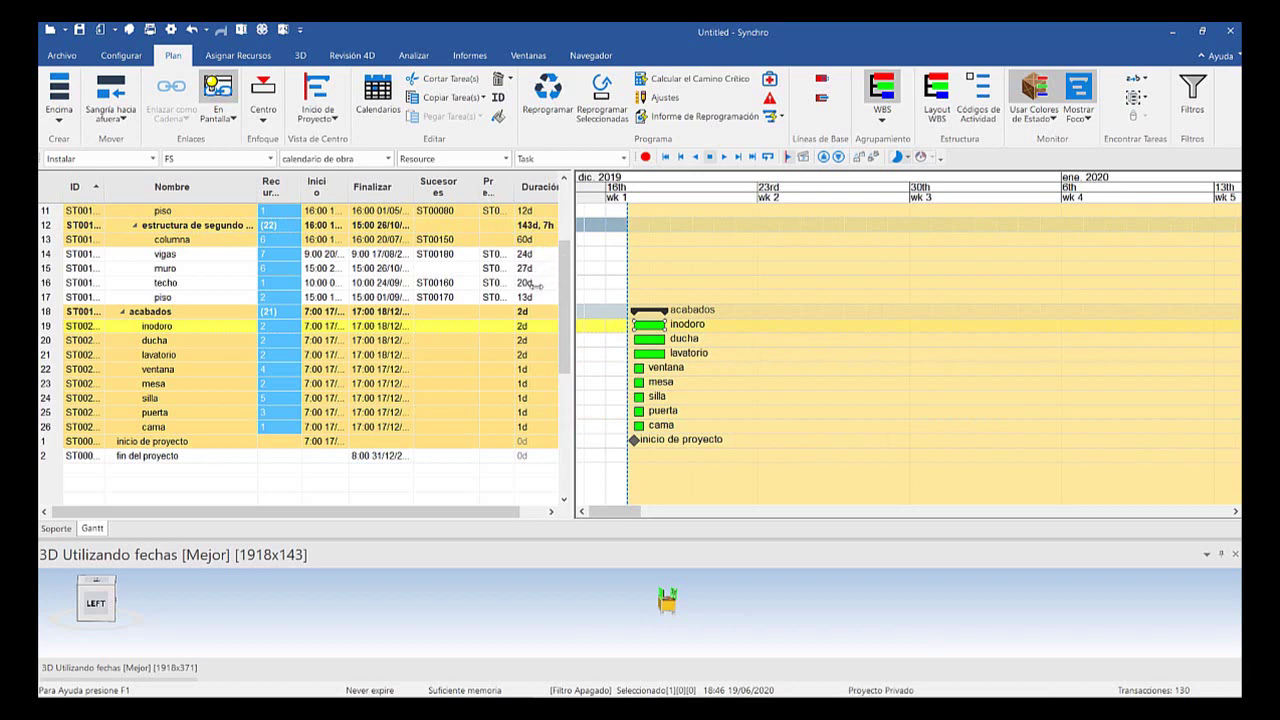
left_click(660, 338, "ctrl")
left_click(661, 353, "ctrl")
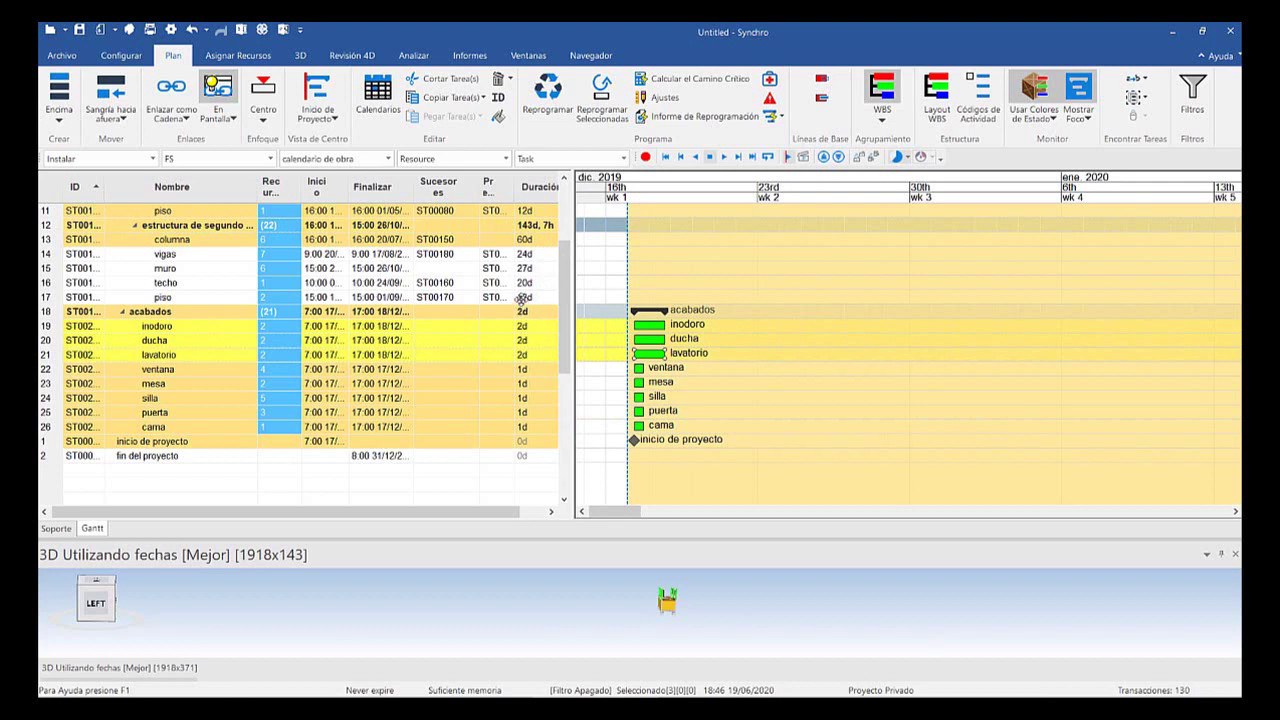
left_click(639, 411, "ctrl")
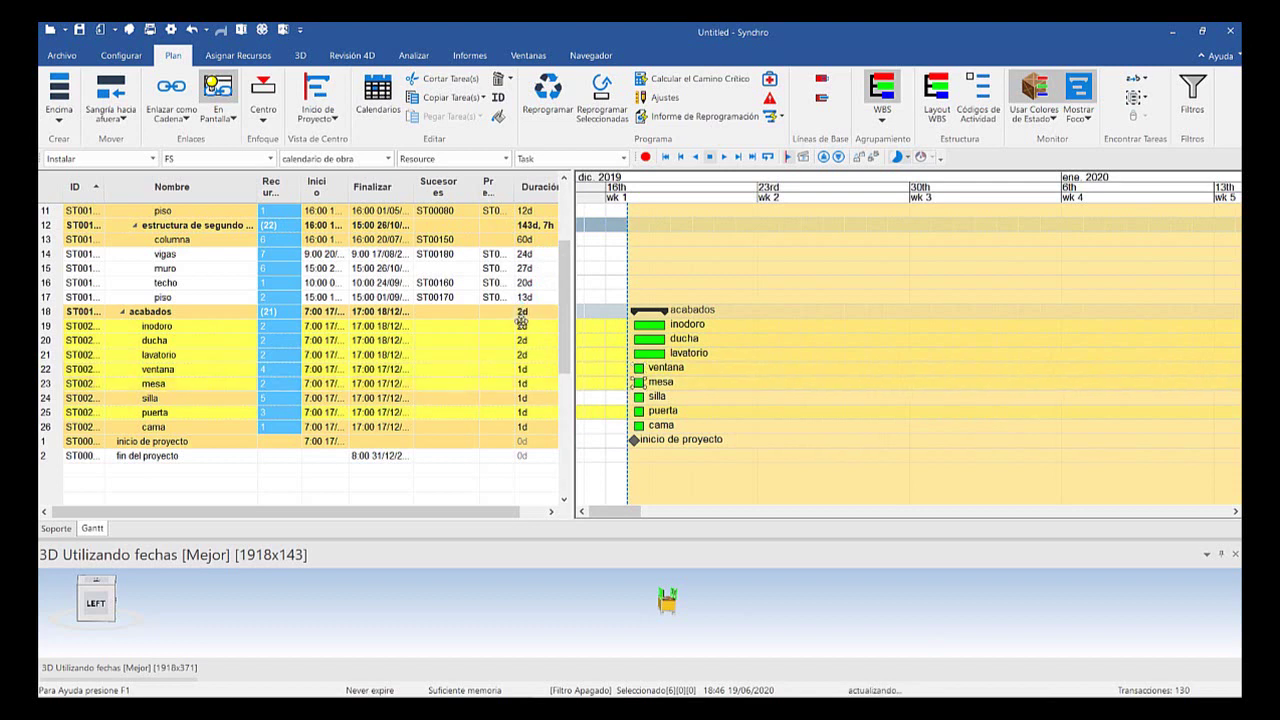
left_click(639, 425, "ctrl")
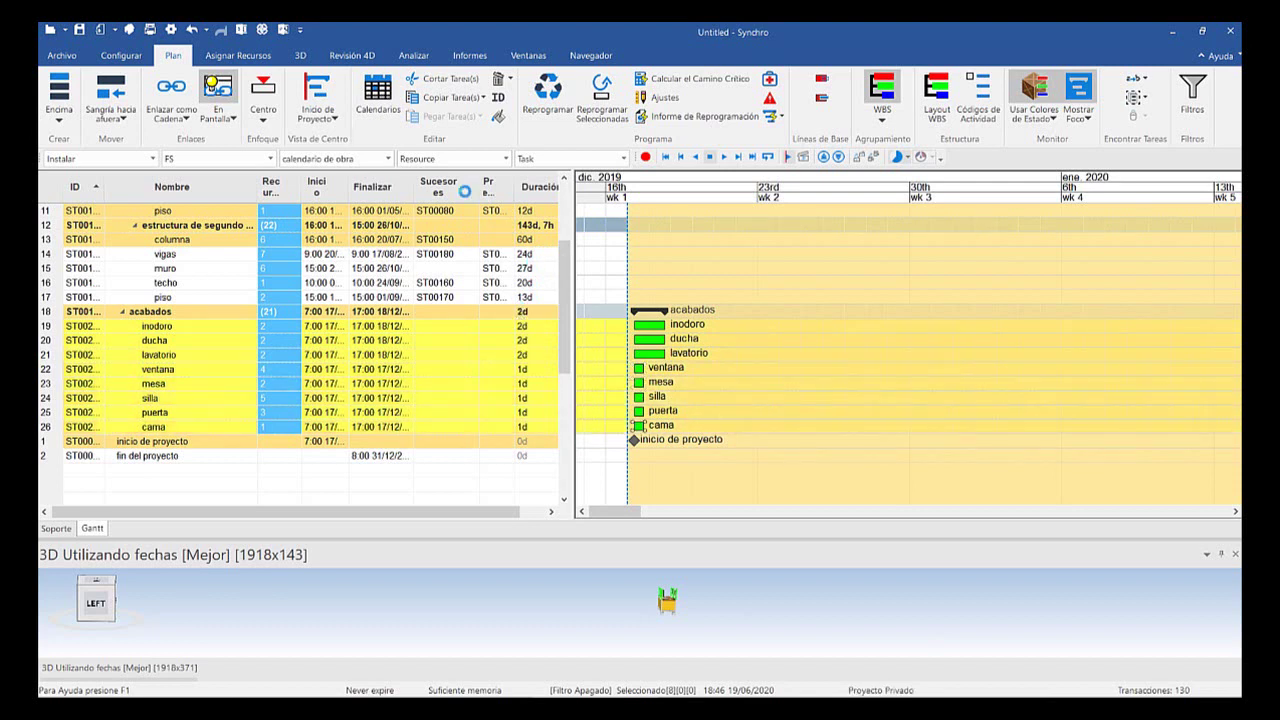
left_click(156, 91)
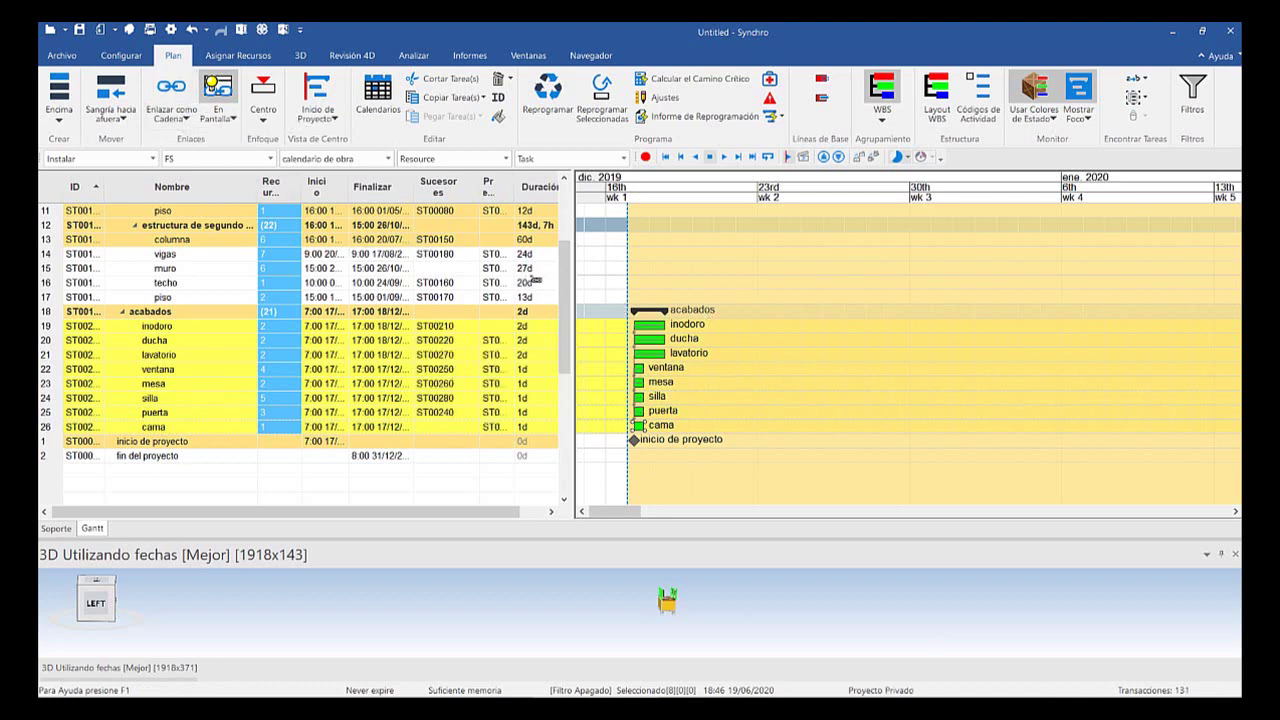
Try moving the ducha bar to start at 16:00 on 18/12/2019, and undo both that move and the acabados chain links
scroll(657, 350, "up", 5, "ctrl")
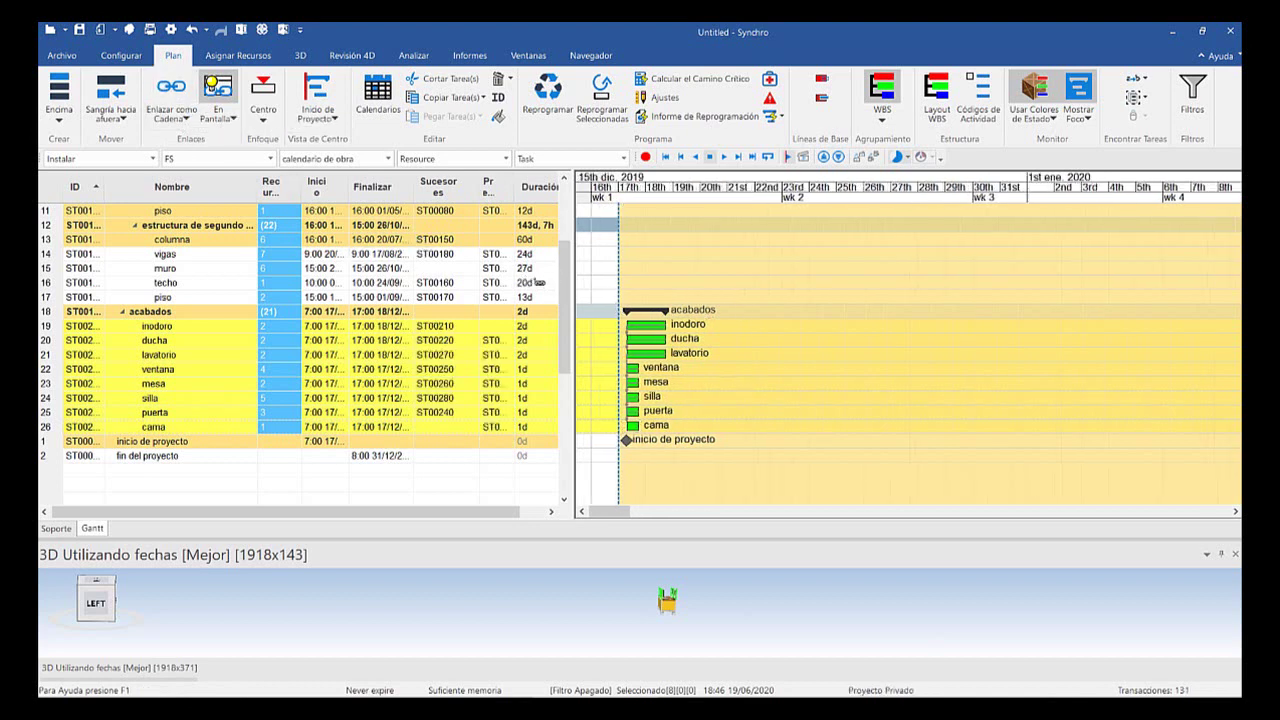
scroll(655, 350, "up", 1, "ctrl")
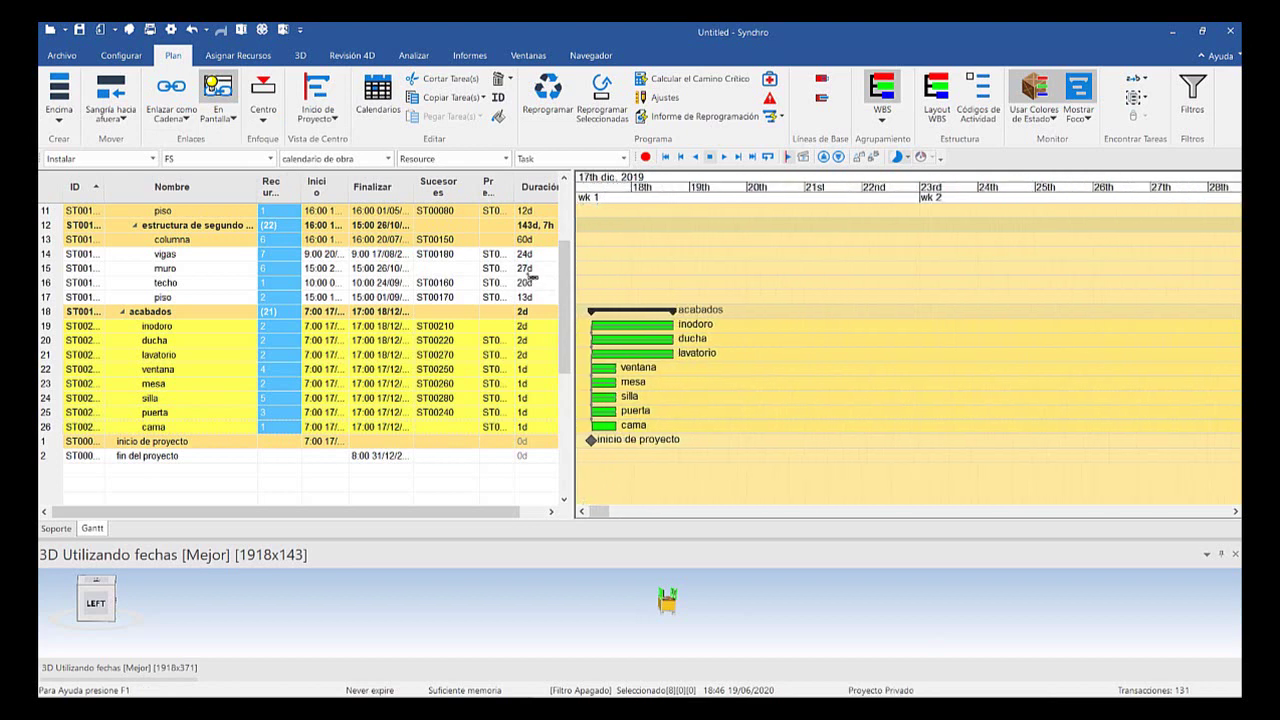
left_click_drag(650, 339, 718, 340)
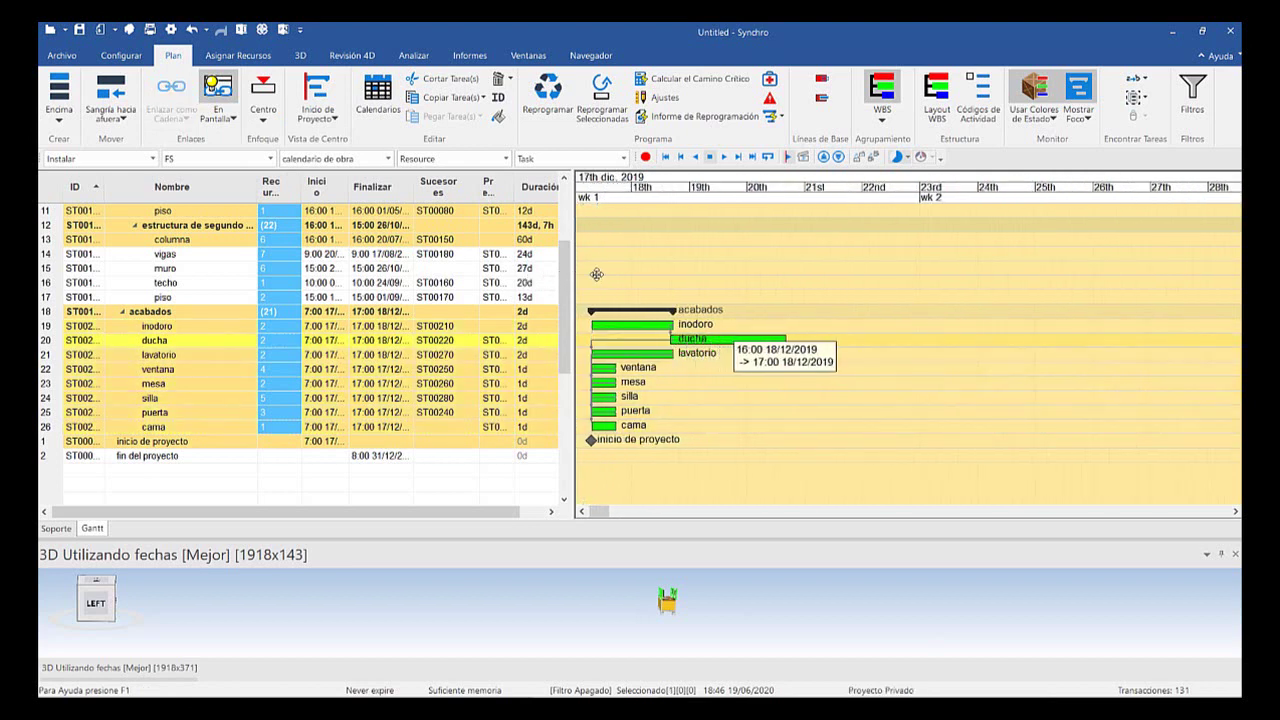
left_click_drag(596, 274, 594, 273)
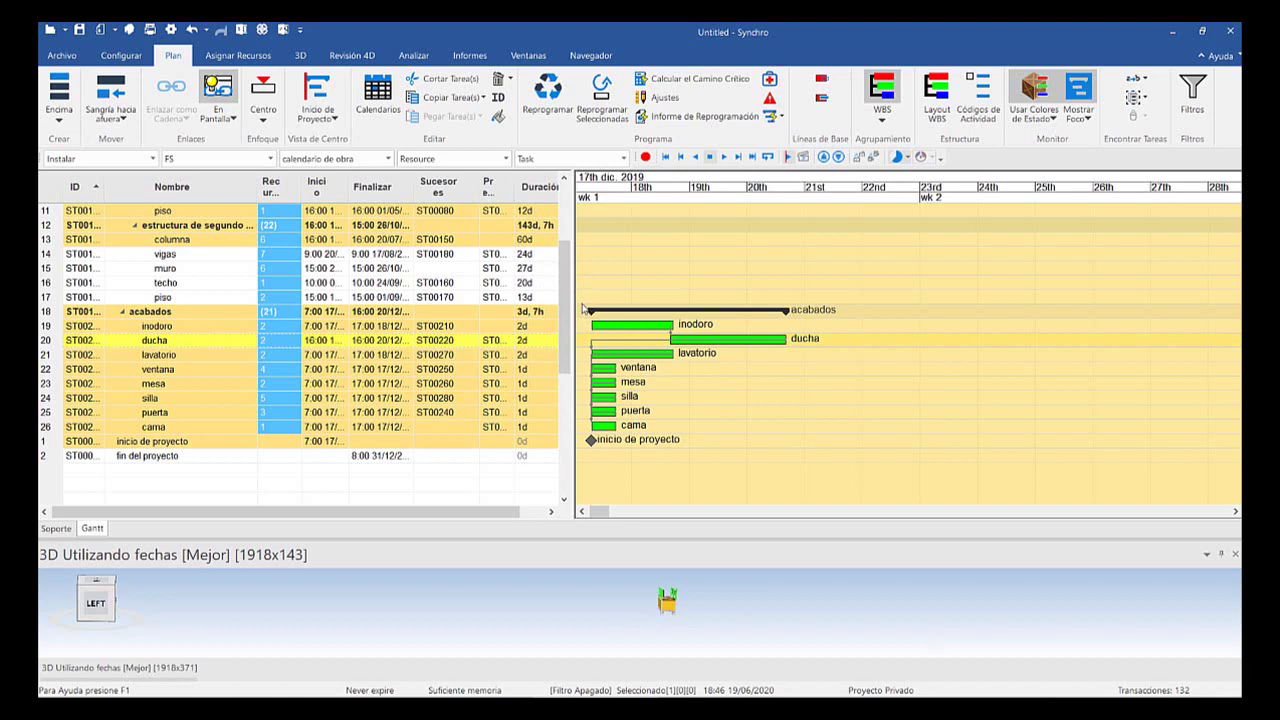
left_click(584, 308)
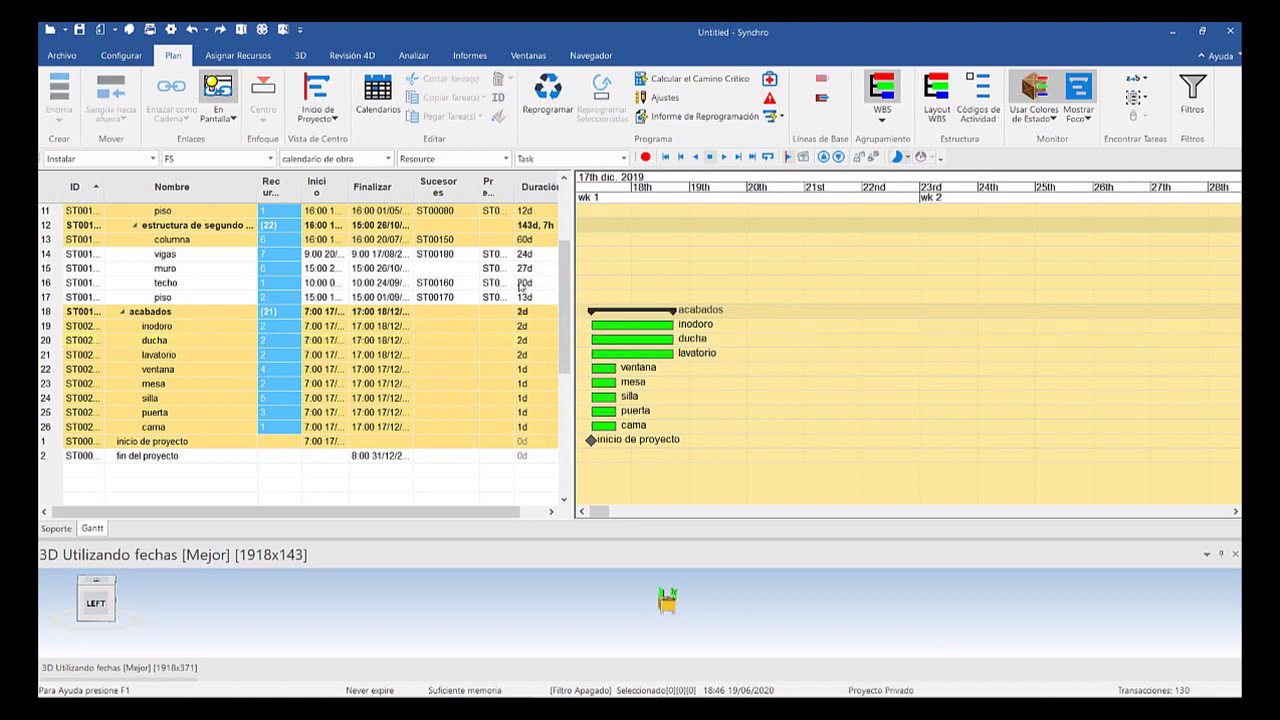
Set the default link type to SS and link inodoro, ducha and lavatorio in that order as a chain
key("Up")
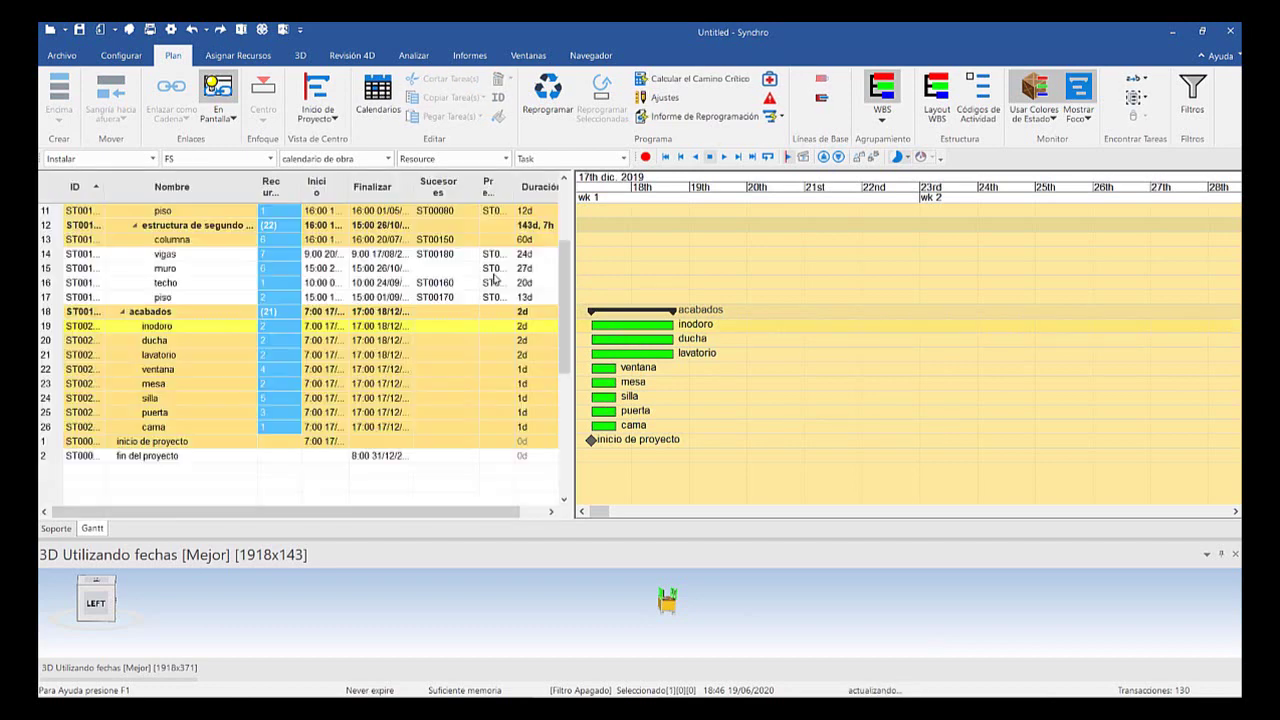
key("shift+Down")
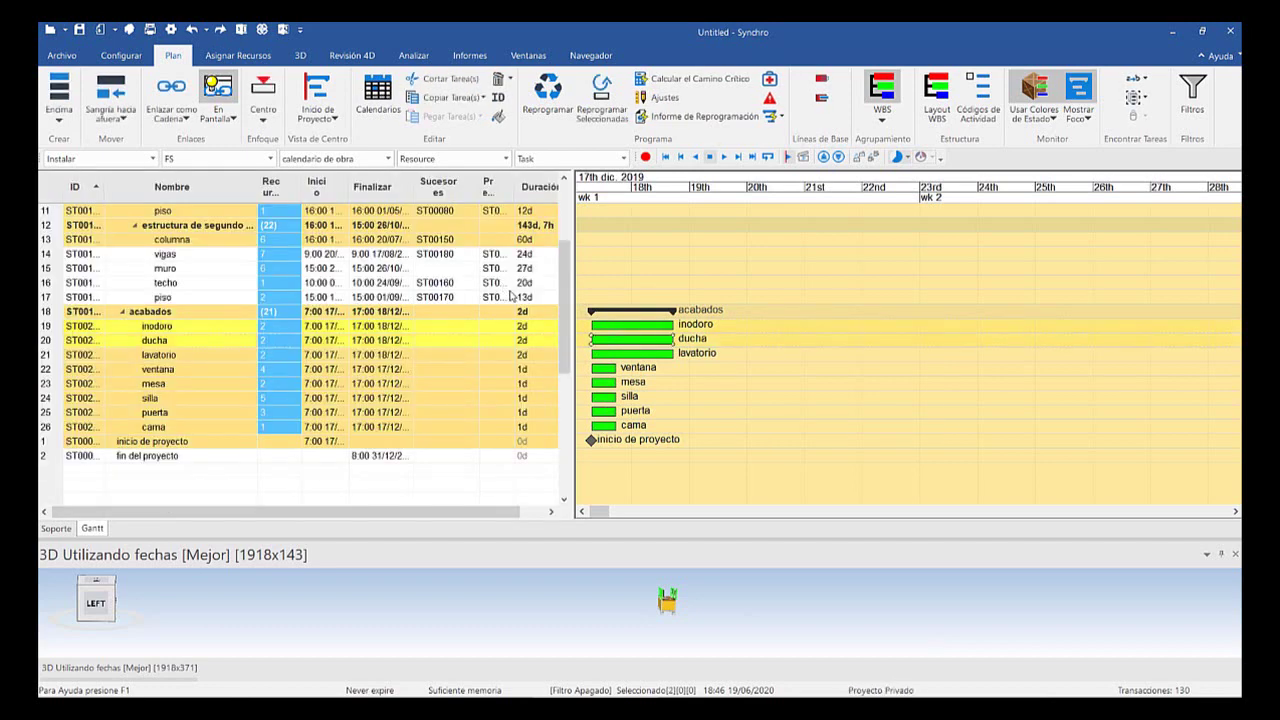
key("shift+Down")
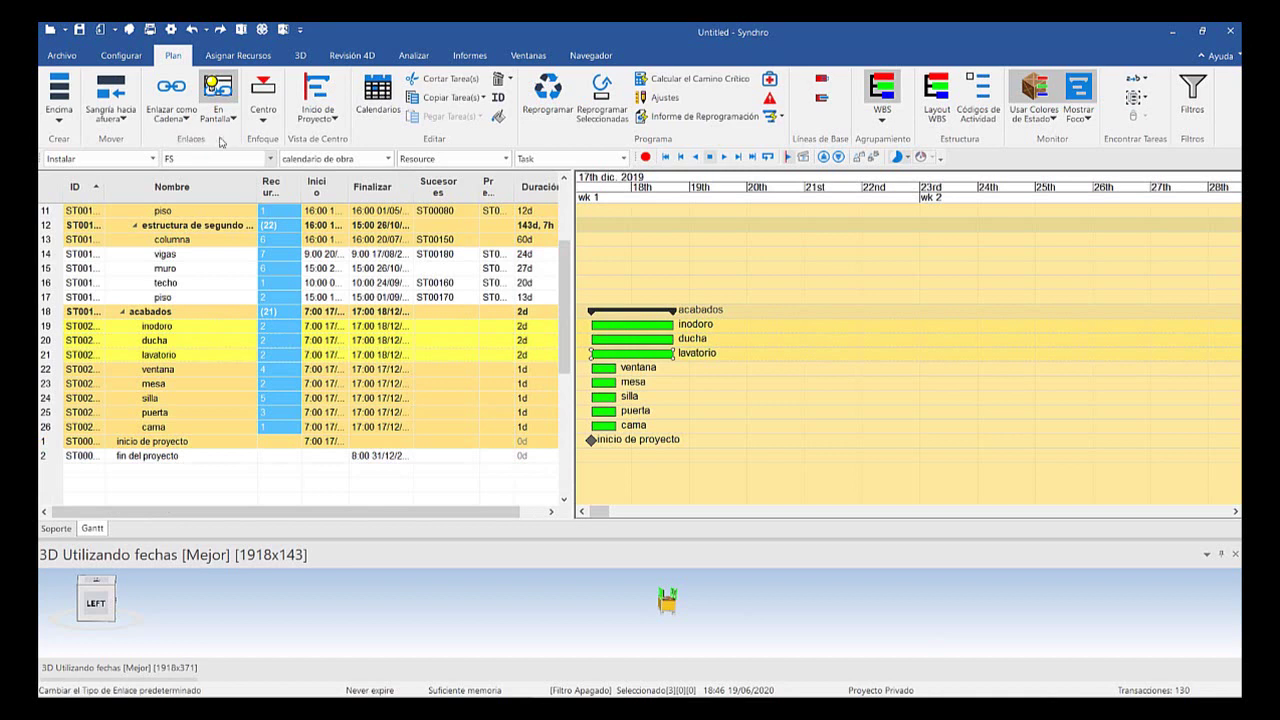
left_click(220, 158)
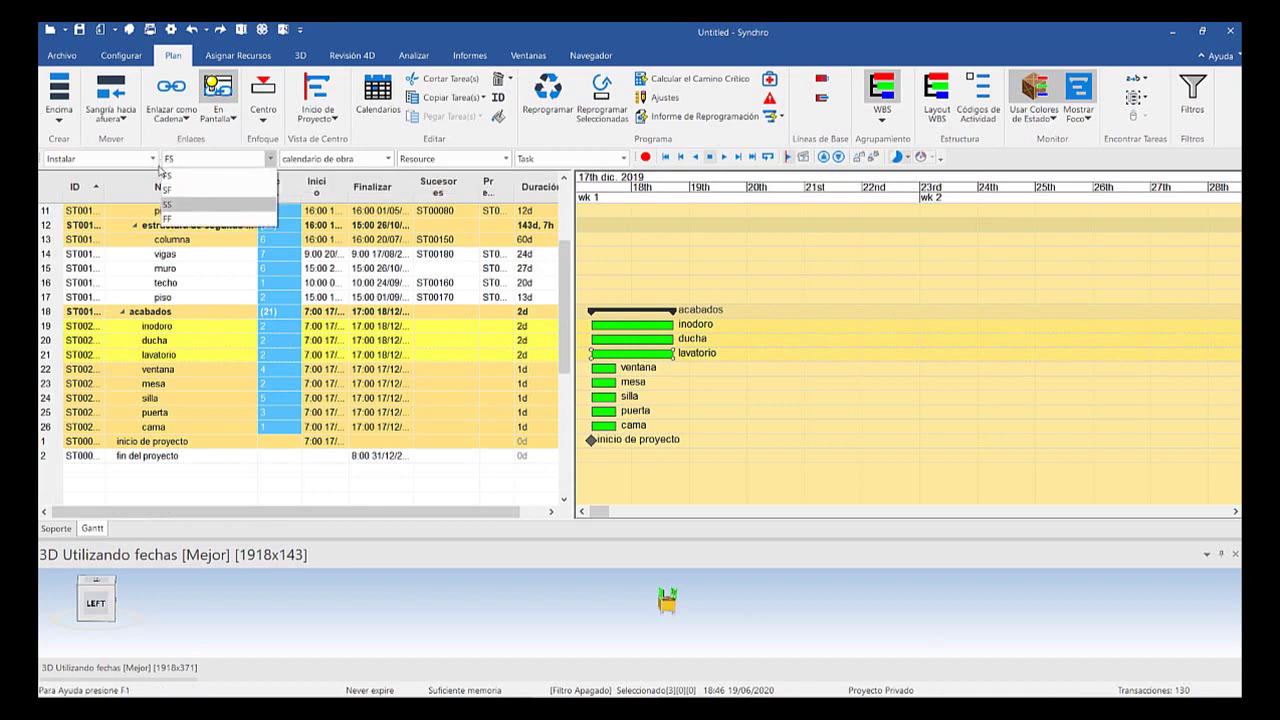
key("Return")
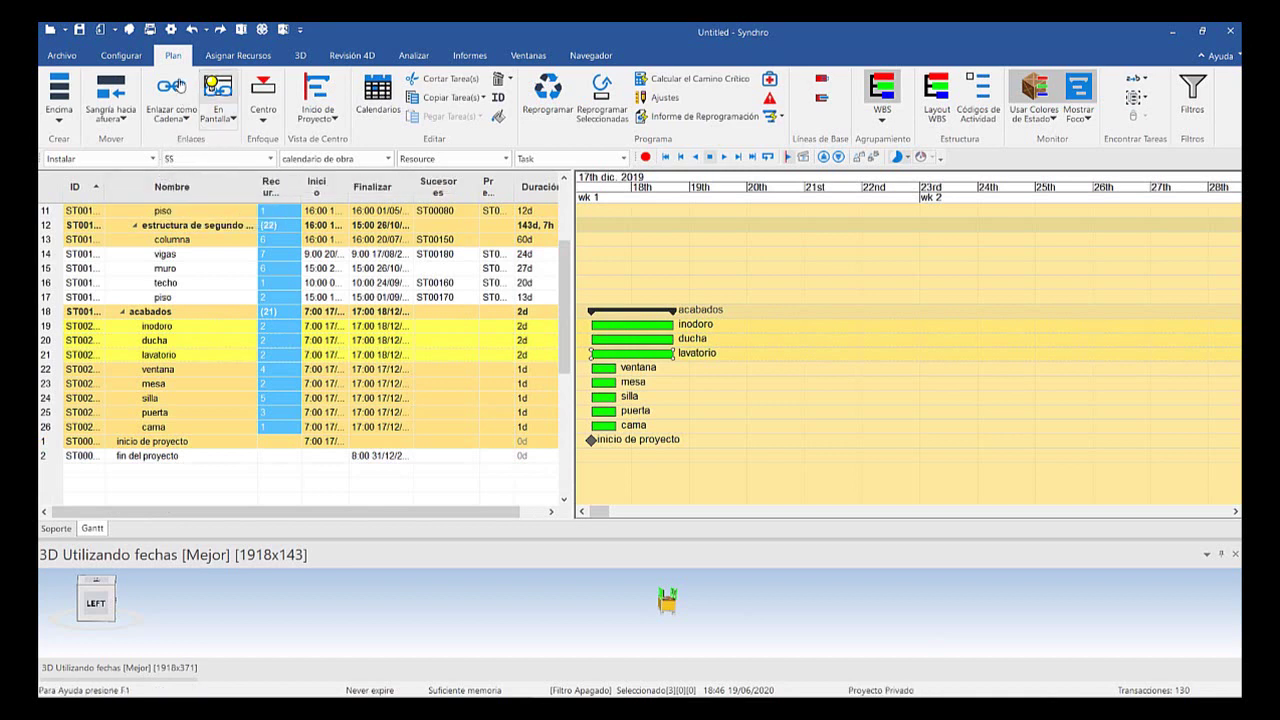
left_click(147, 89)
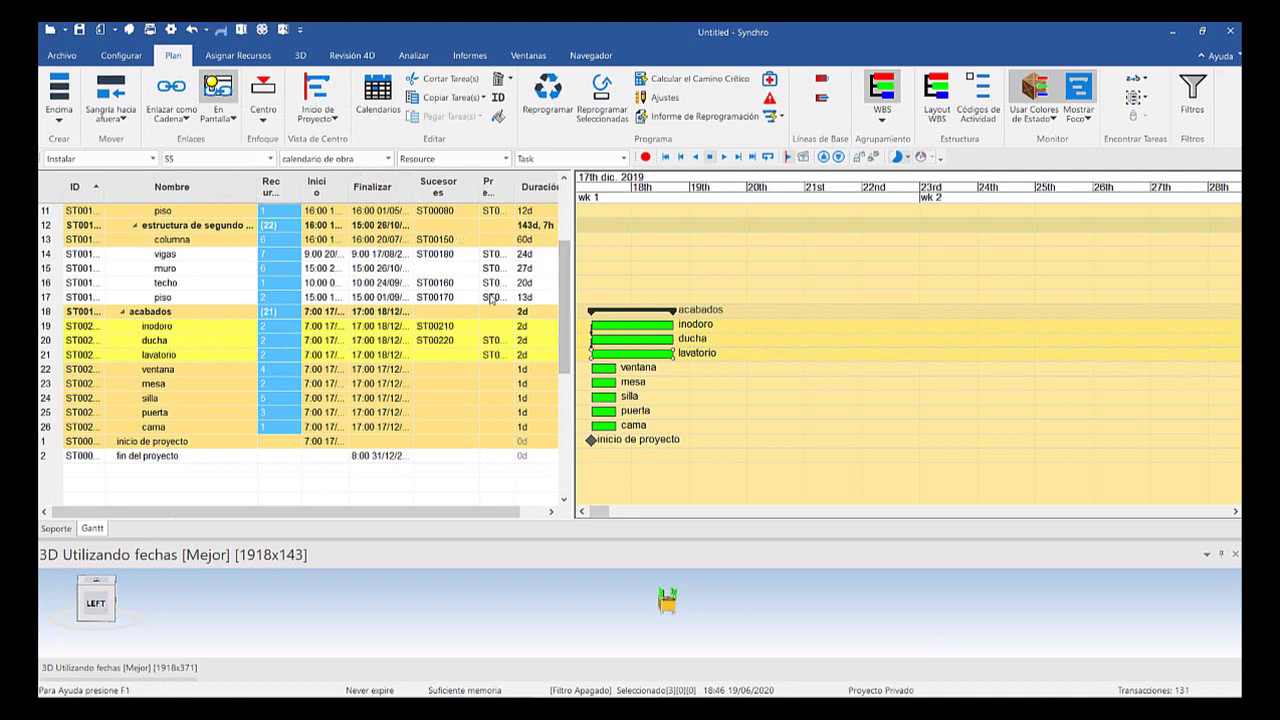
Link lavatorio to ventana with an SS link
scroll(485, 297, "up", 4)
scroll(529, 294, "down", 2)
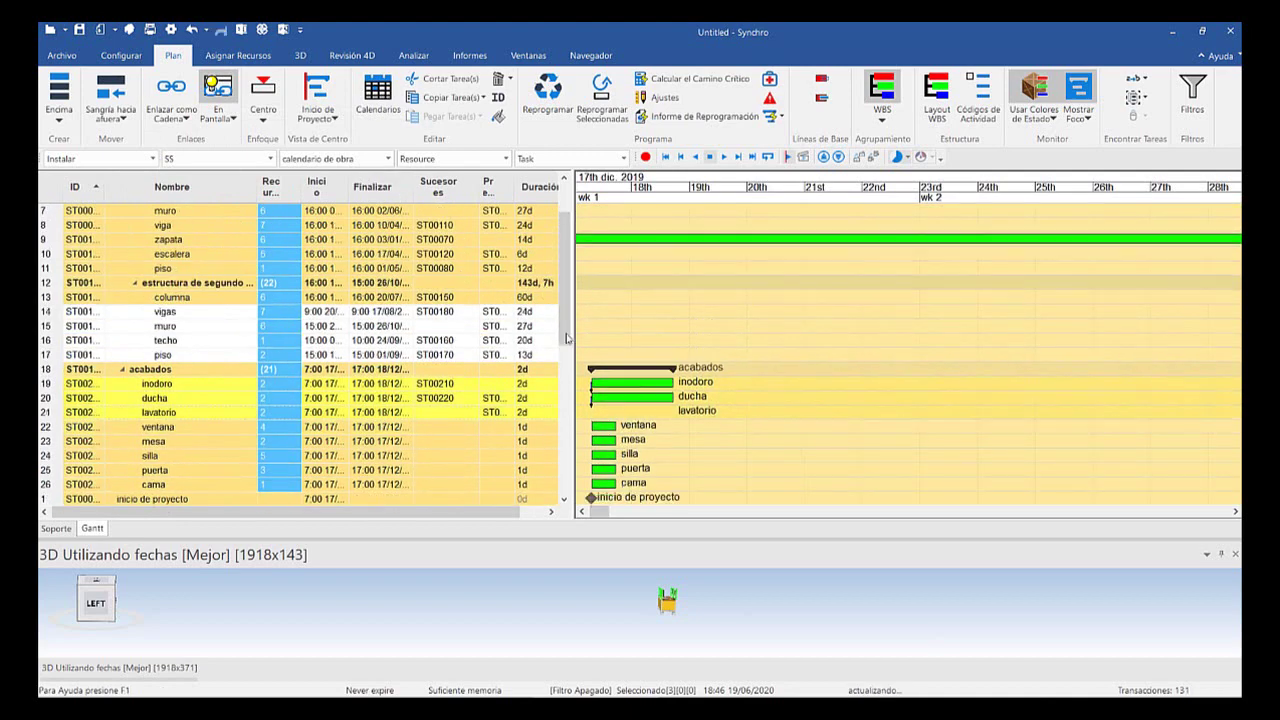
left_click(510, 441)
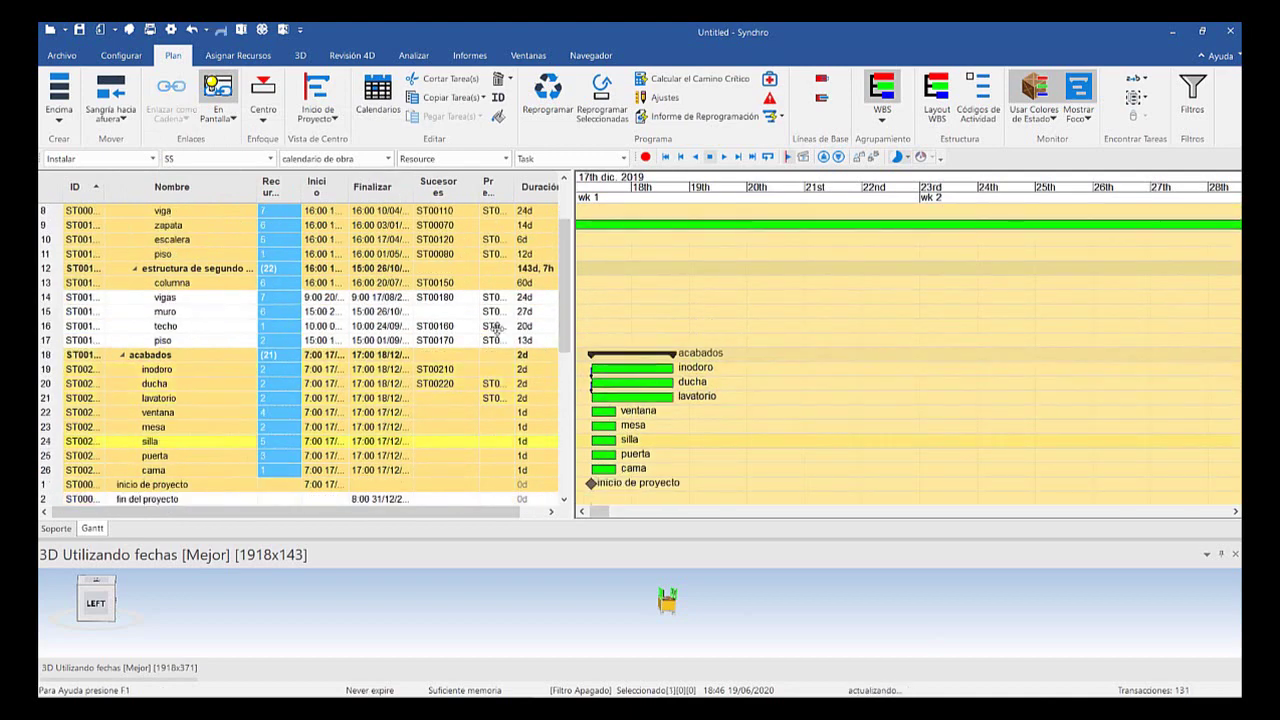
scroll(476, 326, "up", 6, "ctrl")
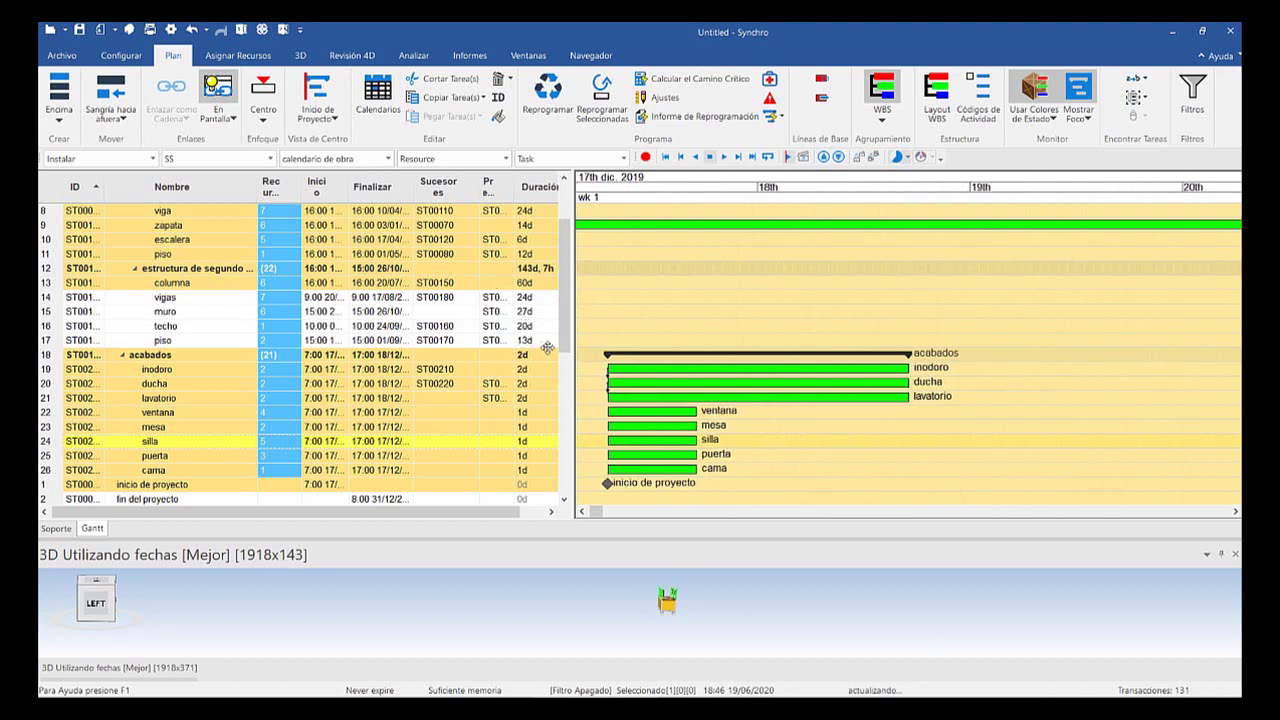
key("Up")
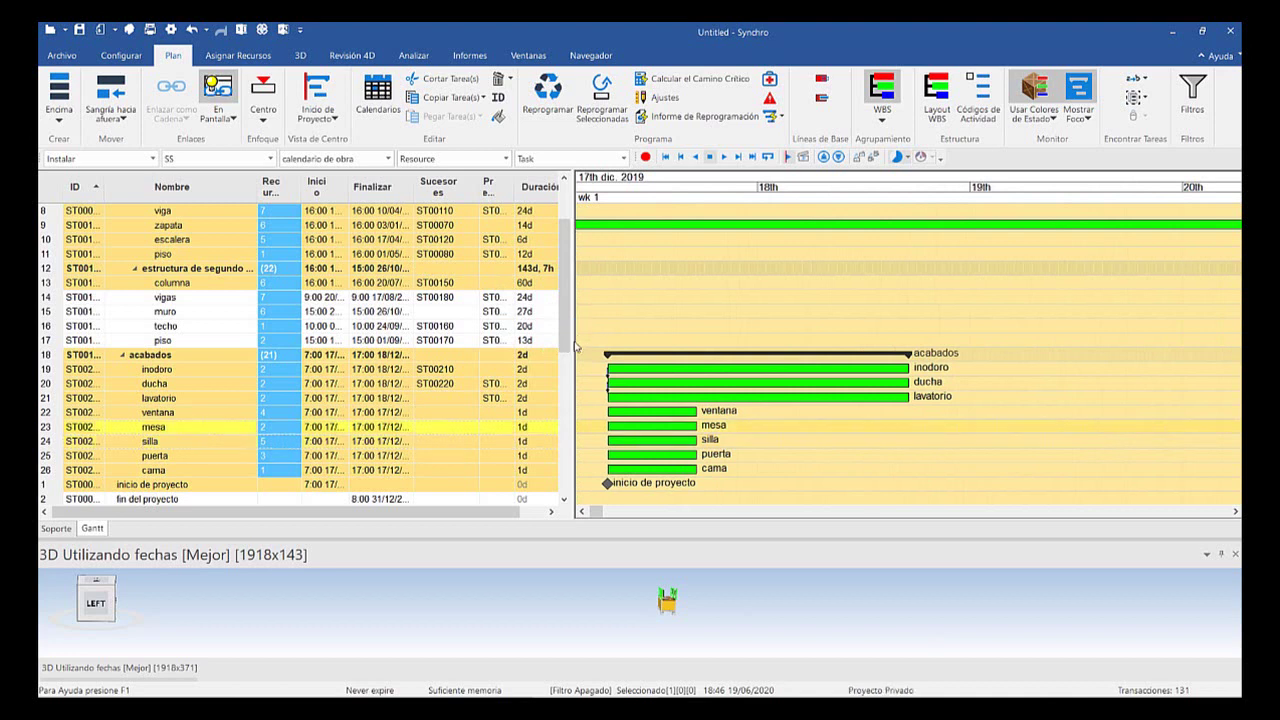
key("Up")
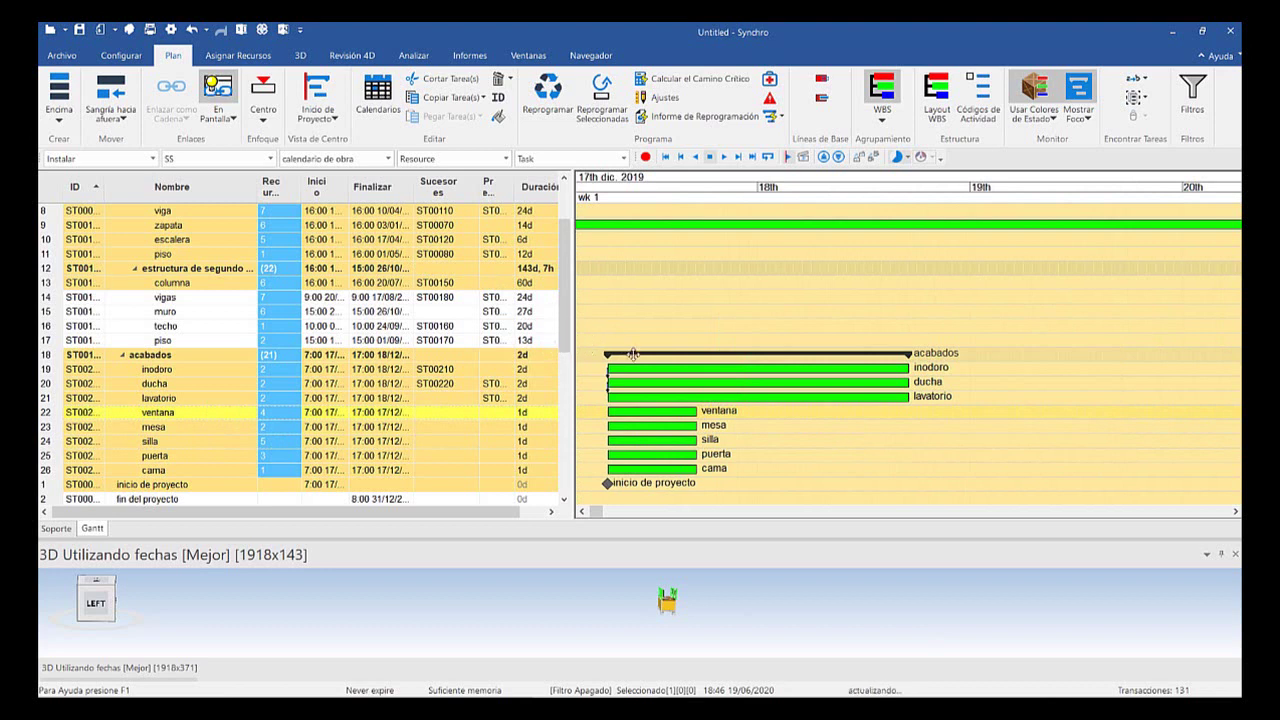
key("Down")
key("Down")
key("Up")
key("Up")
key("Up")
key("shift+Down")
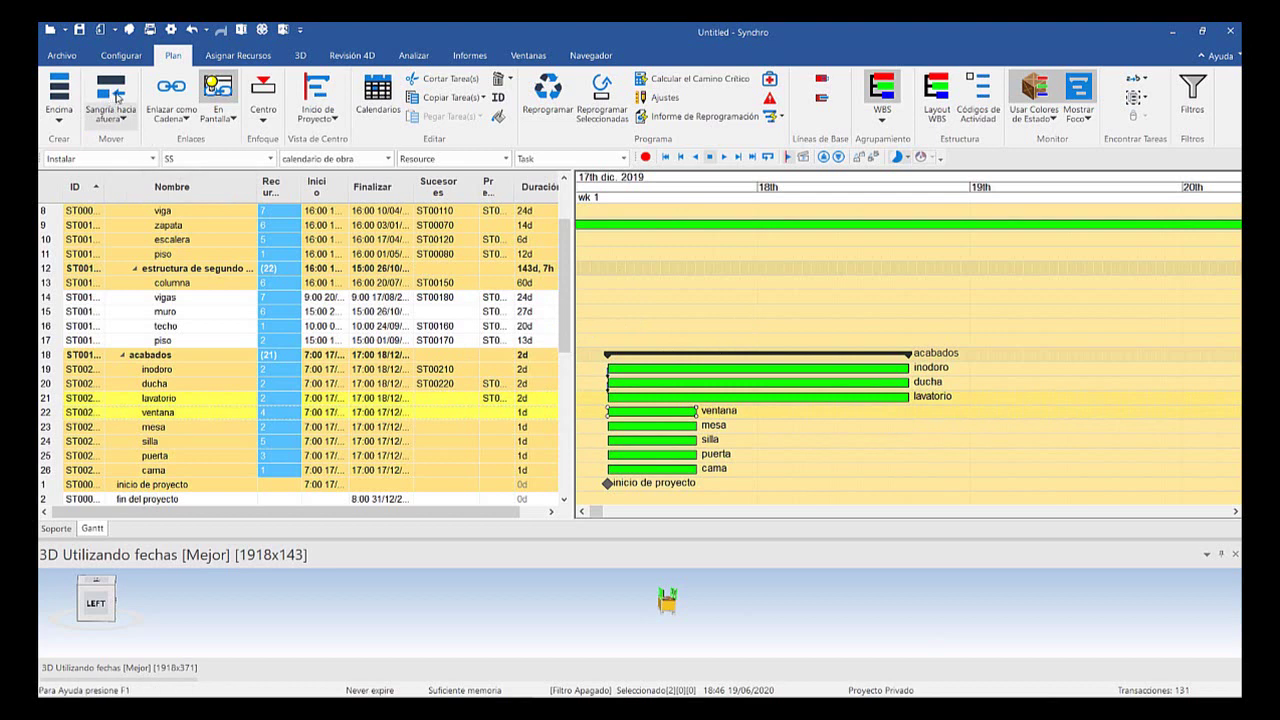
left_click(172, 90)
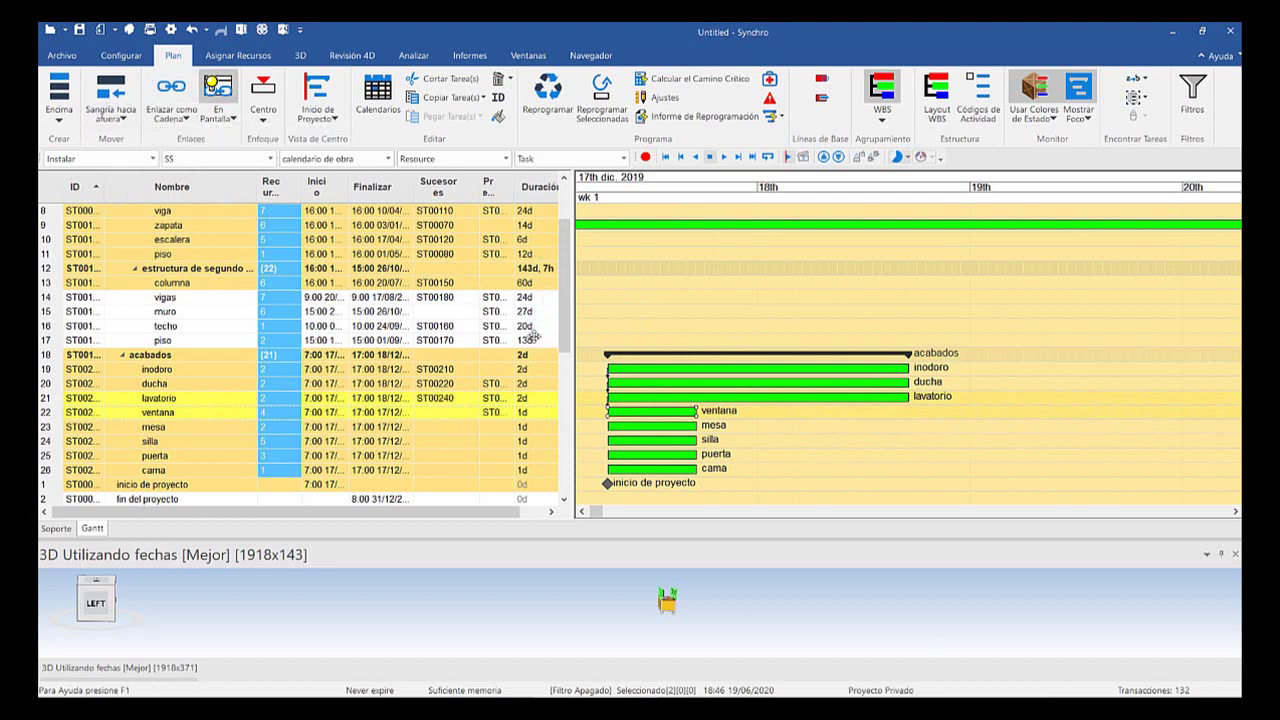
Move the ventana bar toward the end of lavatorio, starting at 16:00 on 18/12/2019
left_click_drag(657, 412, 862, 412)
left_click_drag(698, 336, 700, 336)
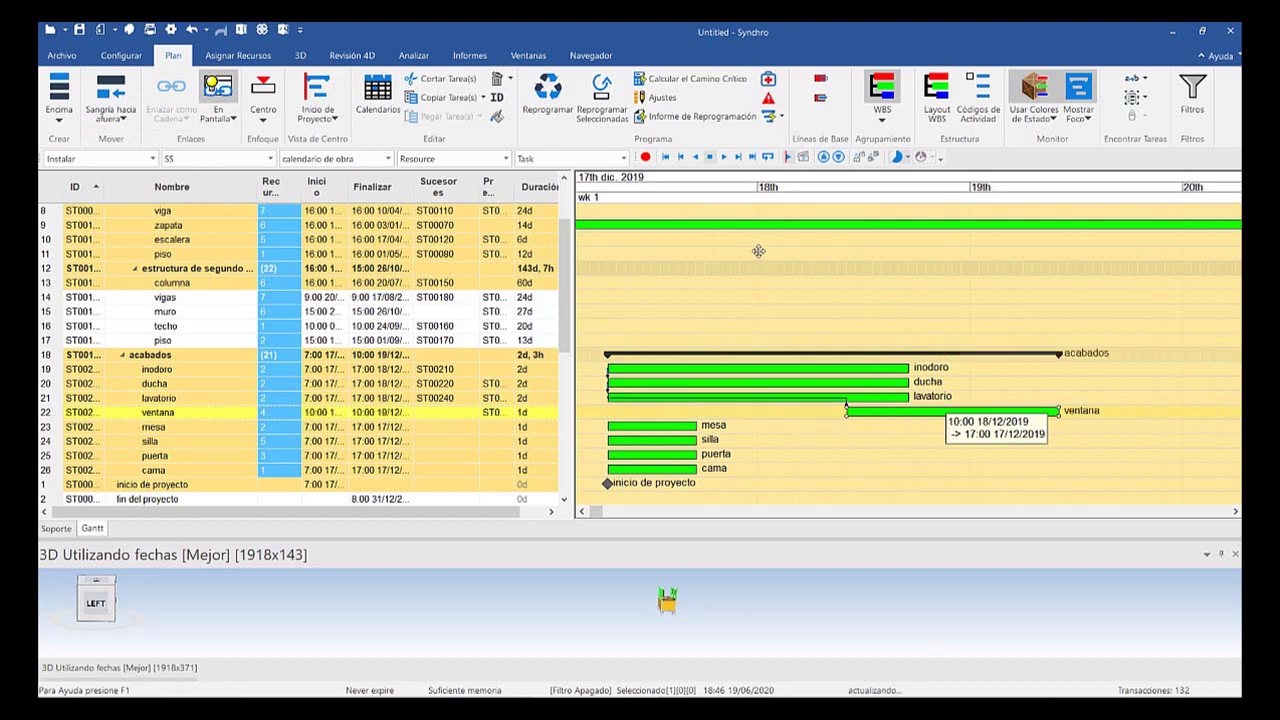
left_click_drag(952, 411, 1012, 411)
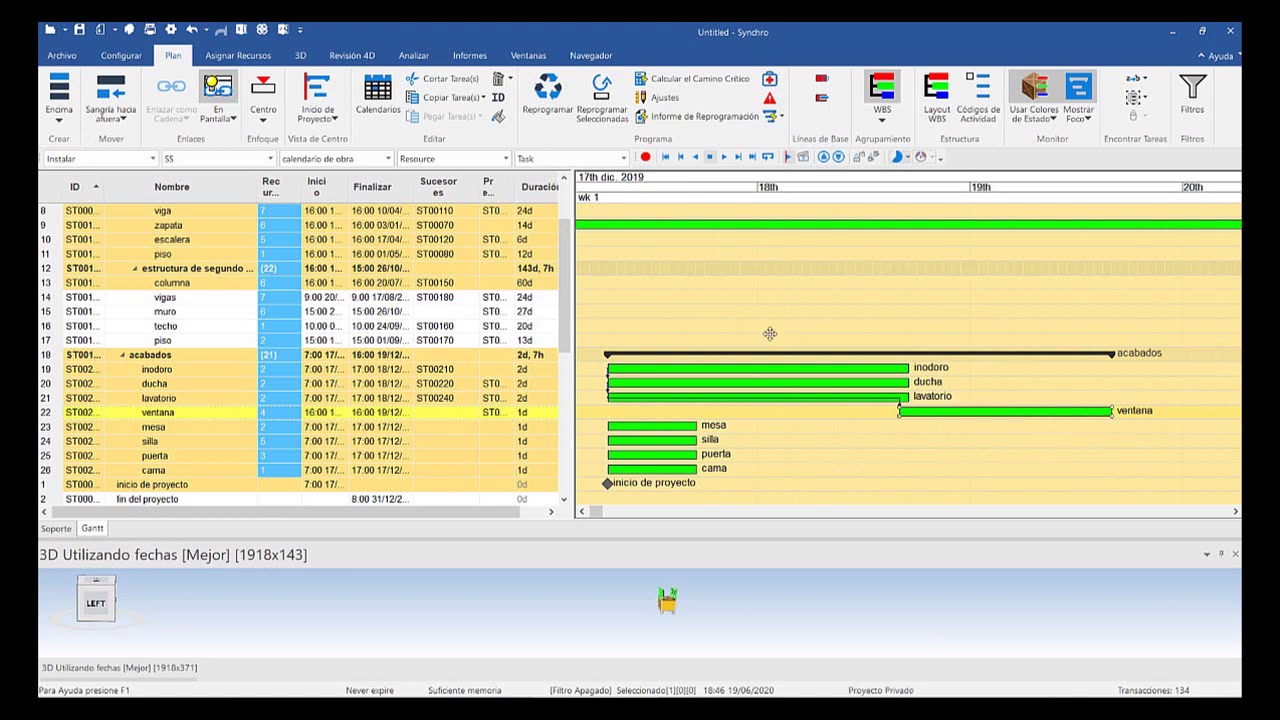
scroll(740, 343, "up", 3)
left_click_drag(722, 338, 780, 326)
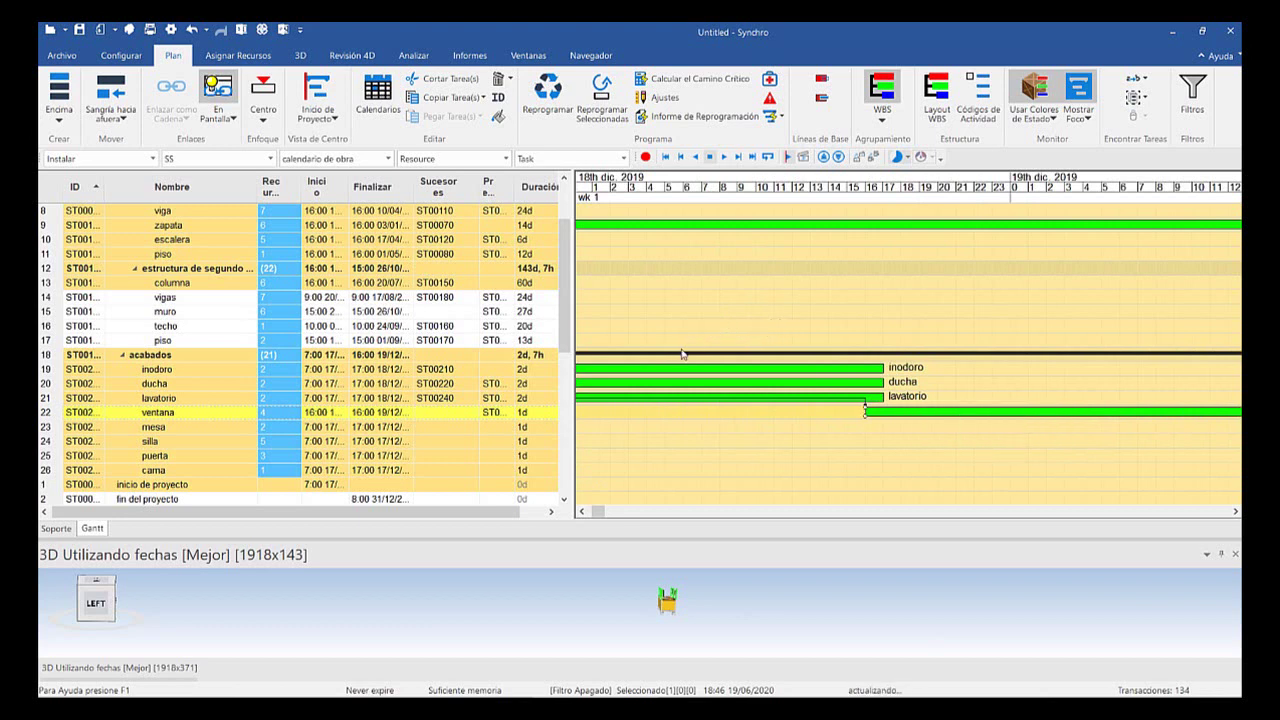
Move the ventana bar to start at 11:00 on 18/12/2019 and finish at 11:00 on 19/12
scroll(683, 351, "down", 2)
scroll(648, 342, "down", 3, "ctrl")
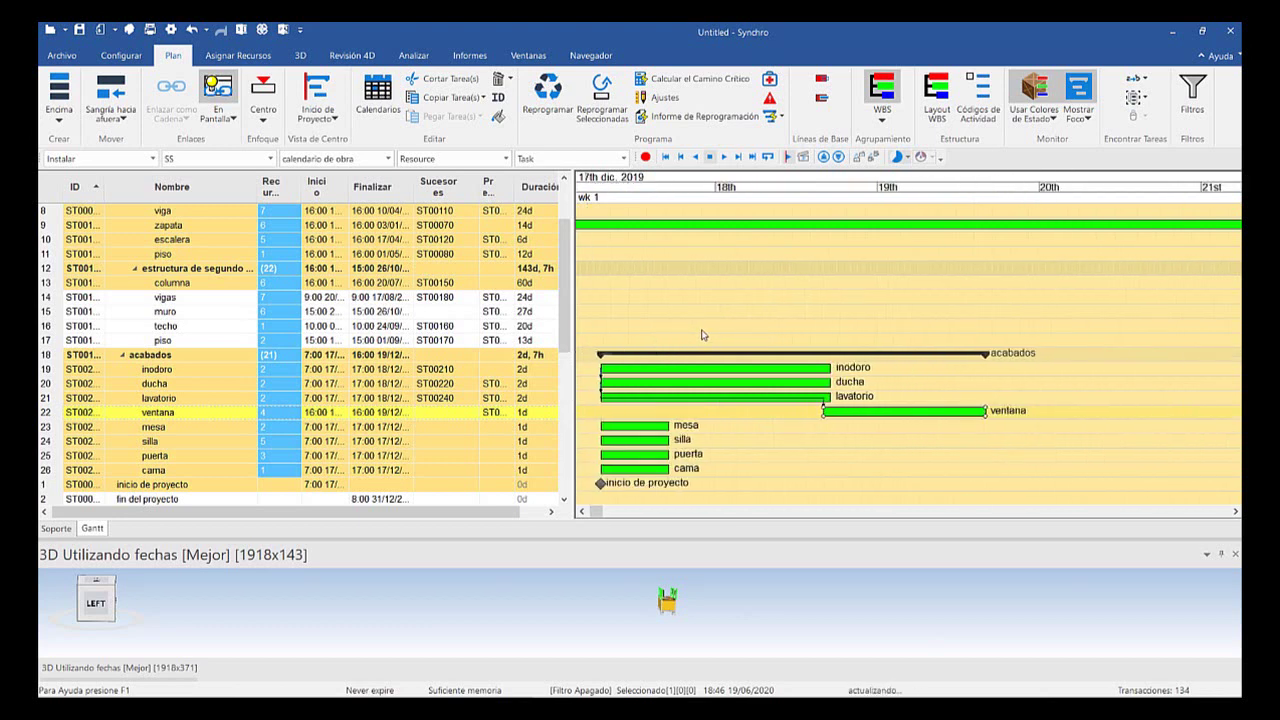
left_click(786, 288)
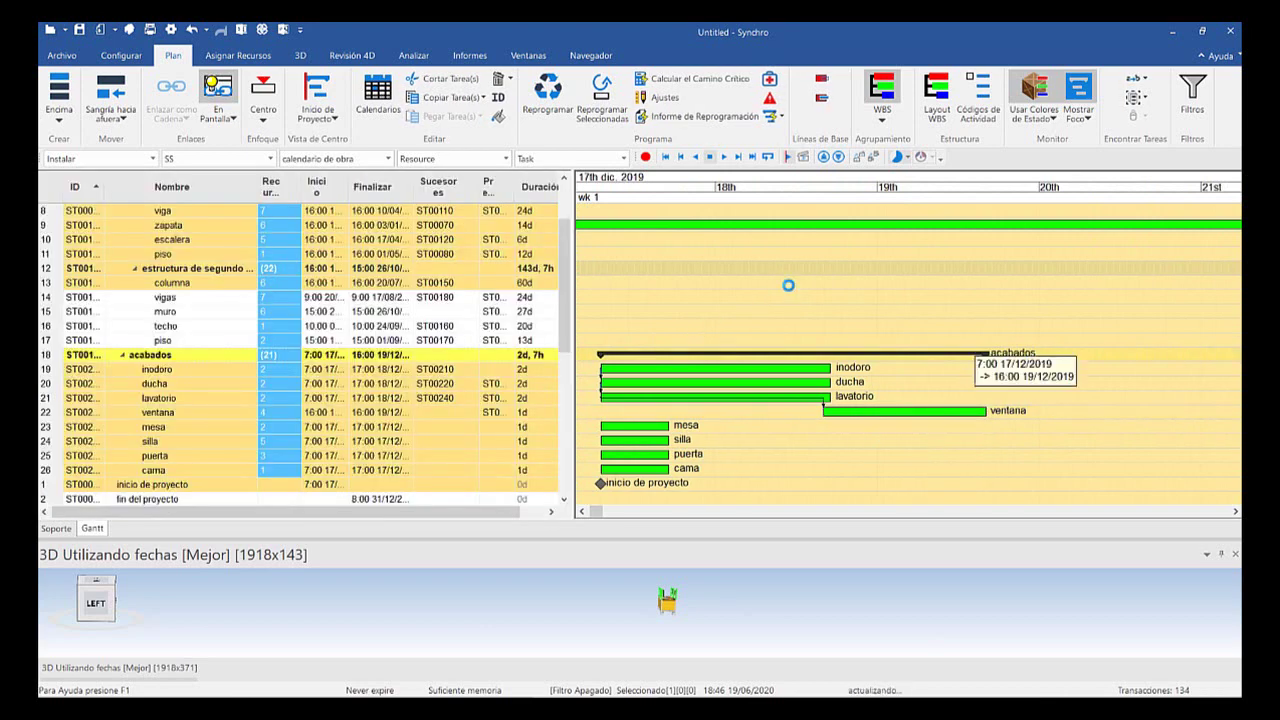
left_click_drag(703, 332, 685, 331)
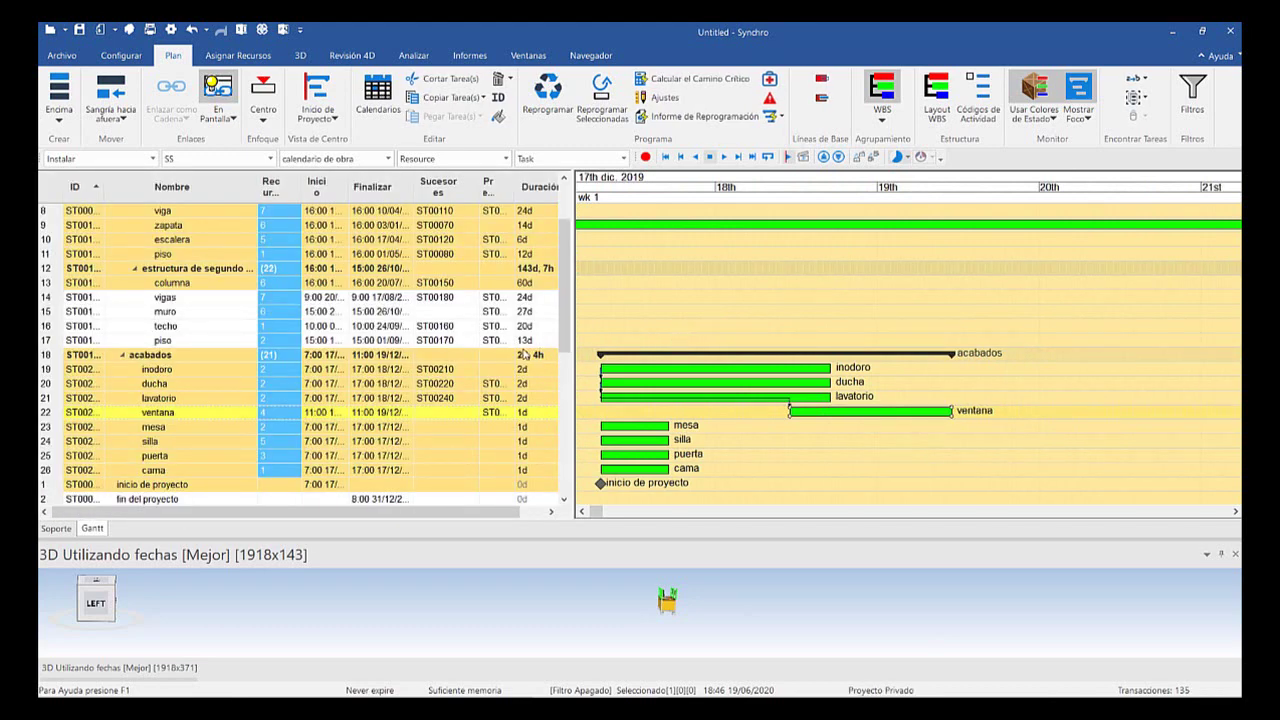
Link mesa, silla, puerta and cama in that order as a chain with SS links
key("Down")
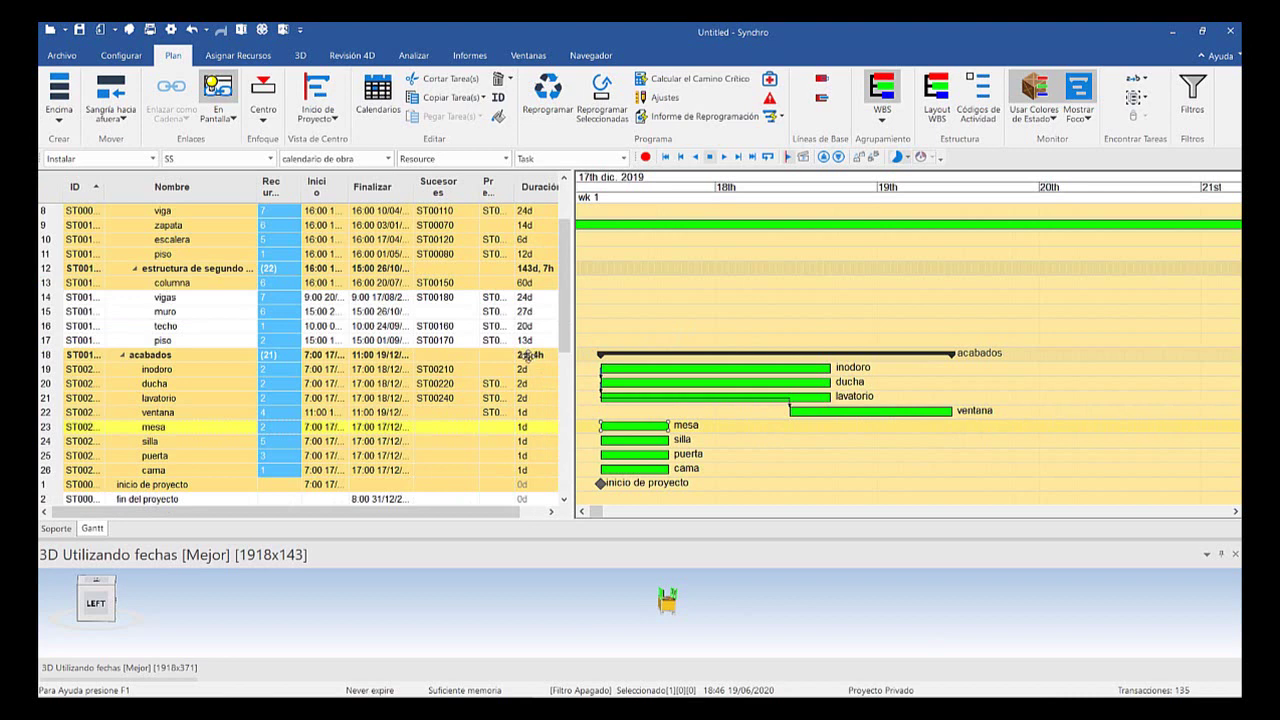
key("Down")
key("Down")
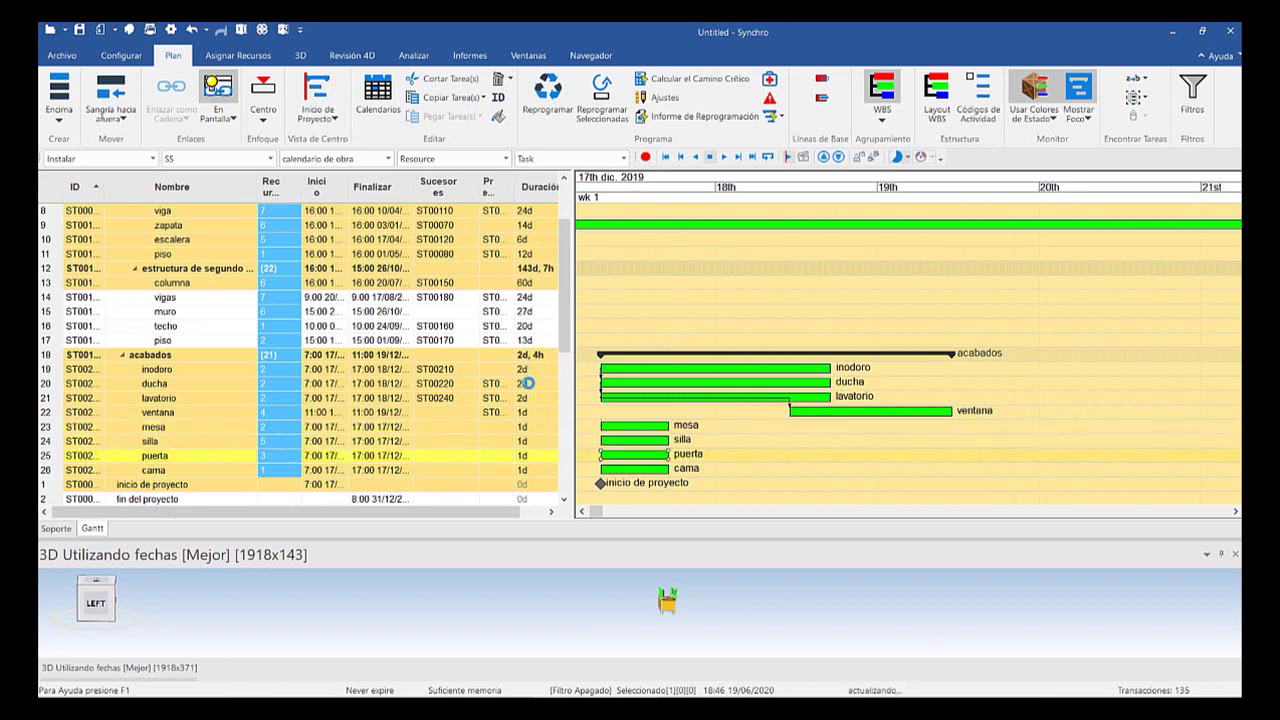
key("shift+Down")
left_click(659, 427, "ctrl")
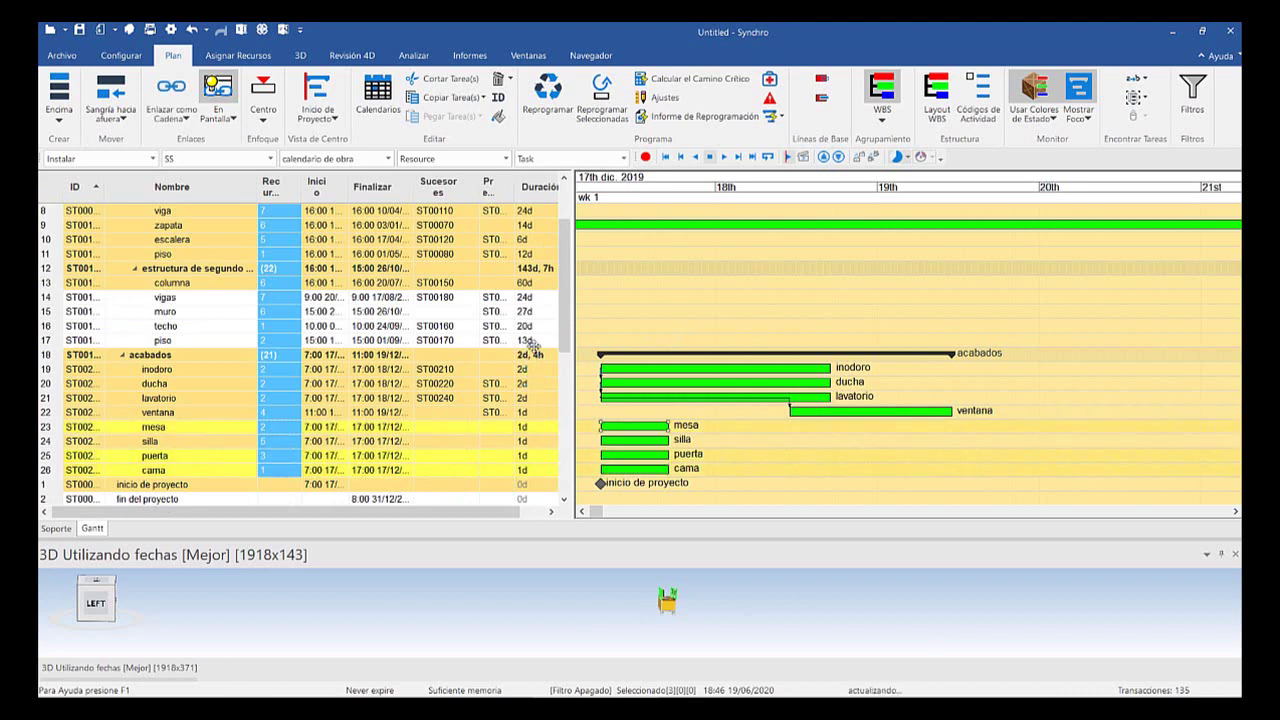
left_click(658, 440, "ctrl")
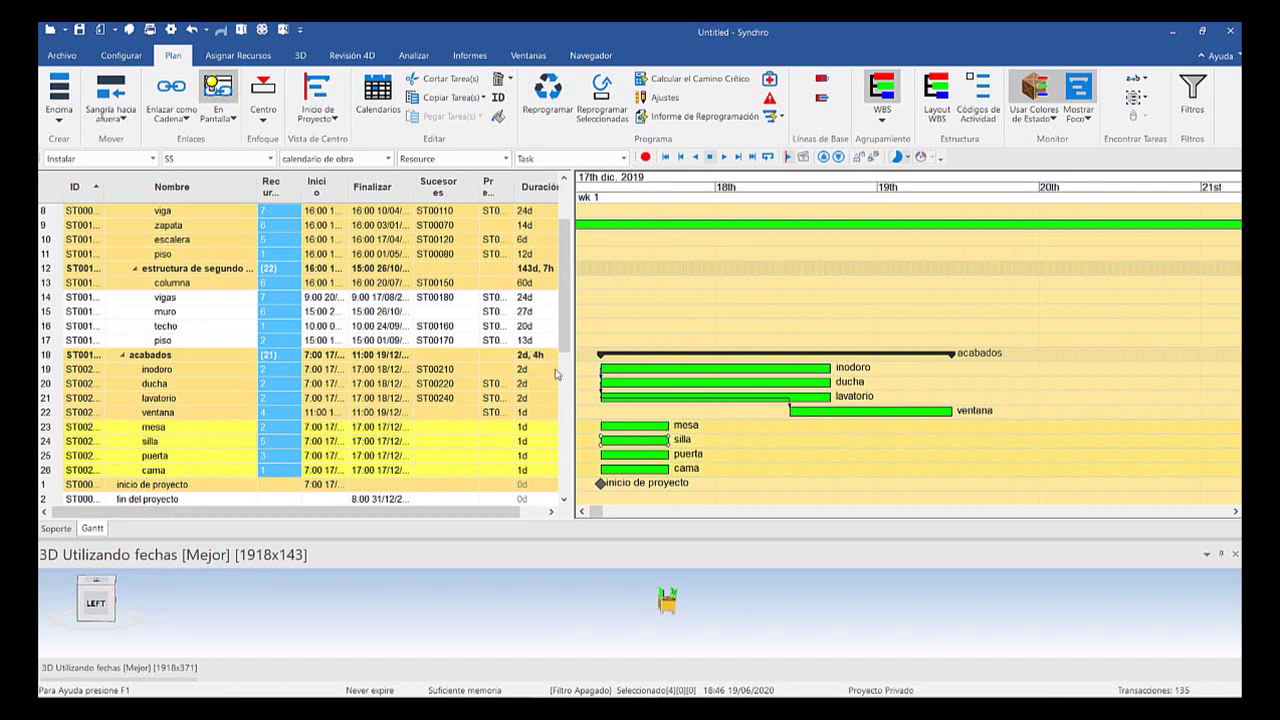
left_click(686, 460)
key("Up")
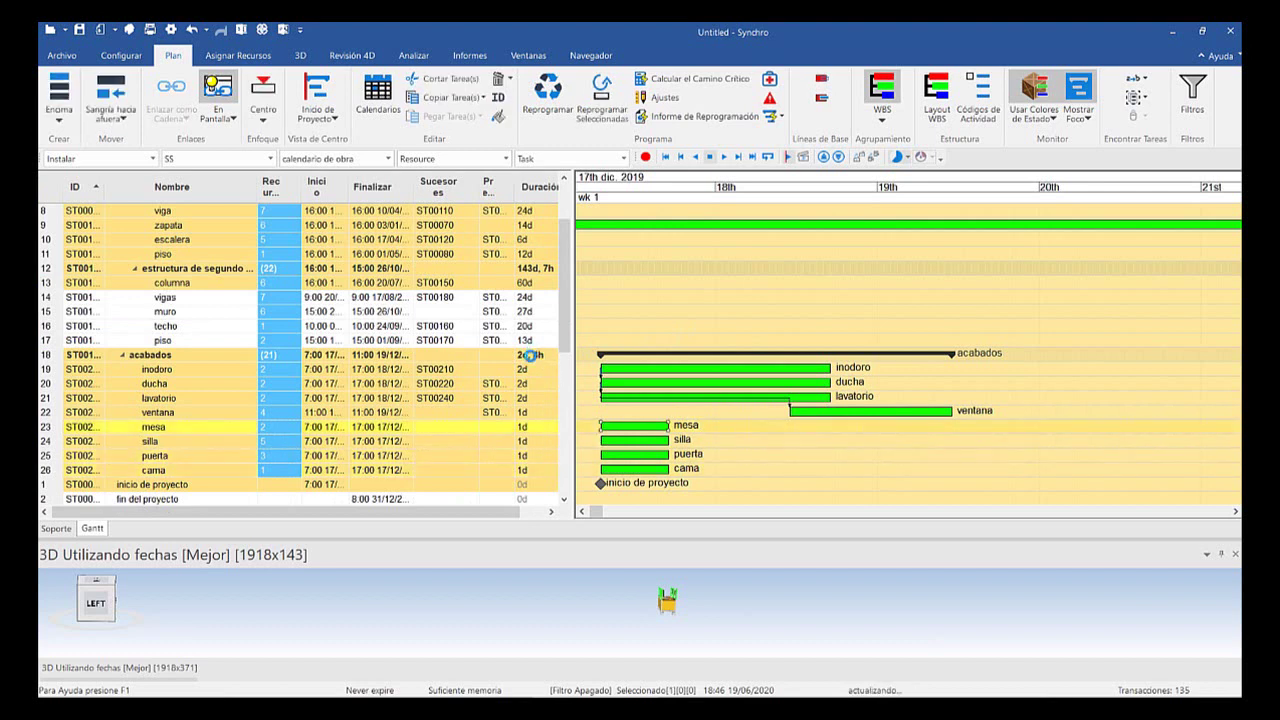
key("shift+Down")
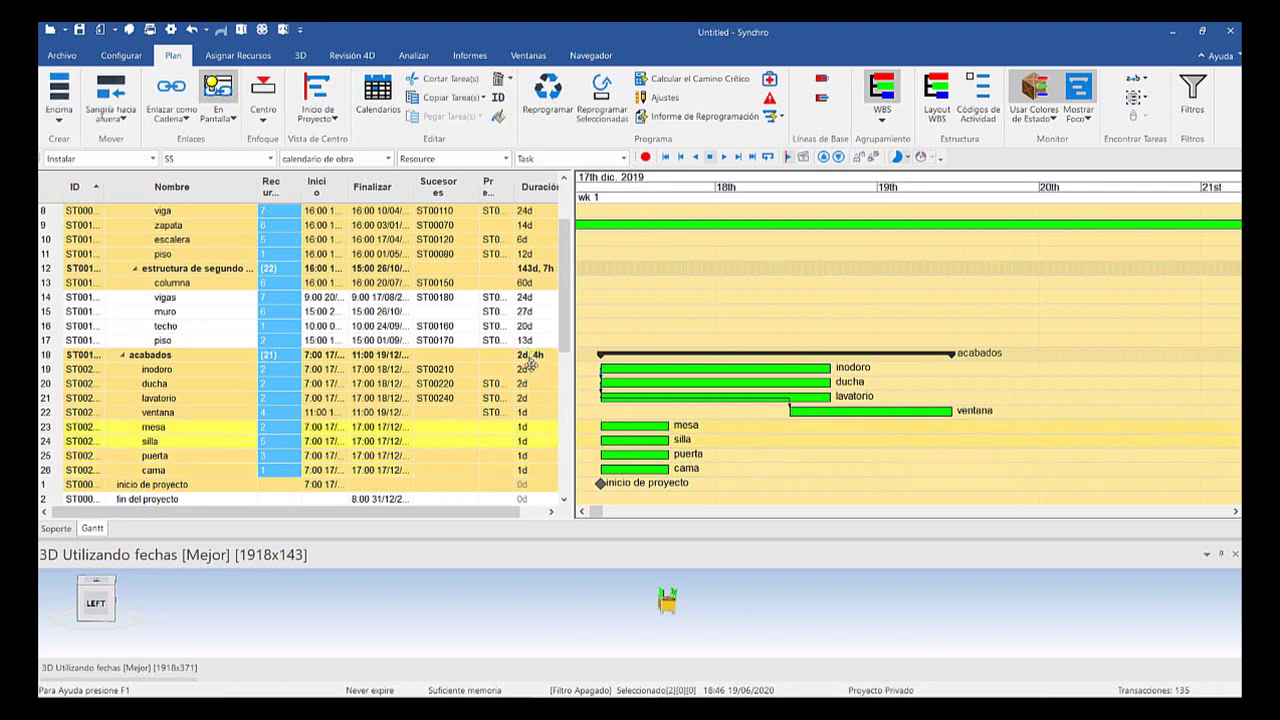
key("shift+Down")
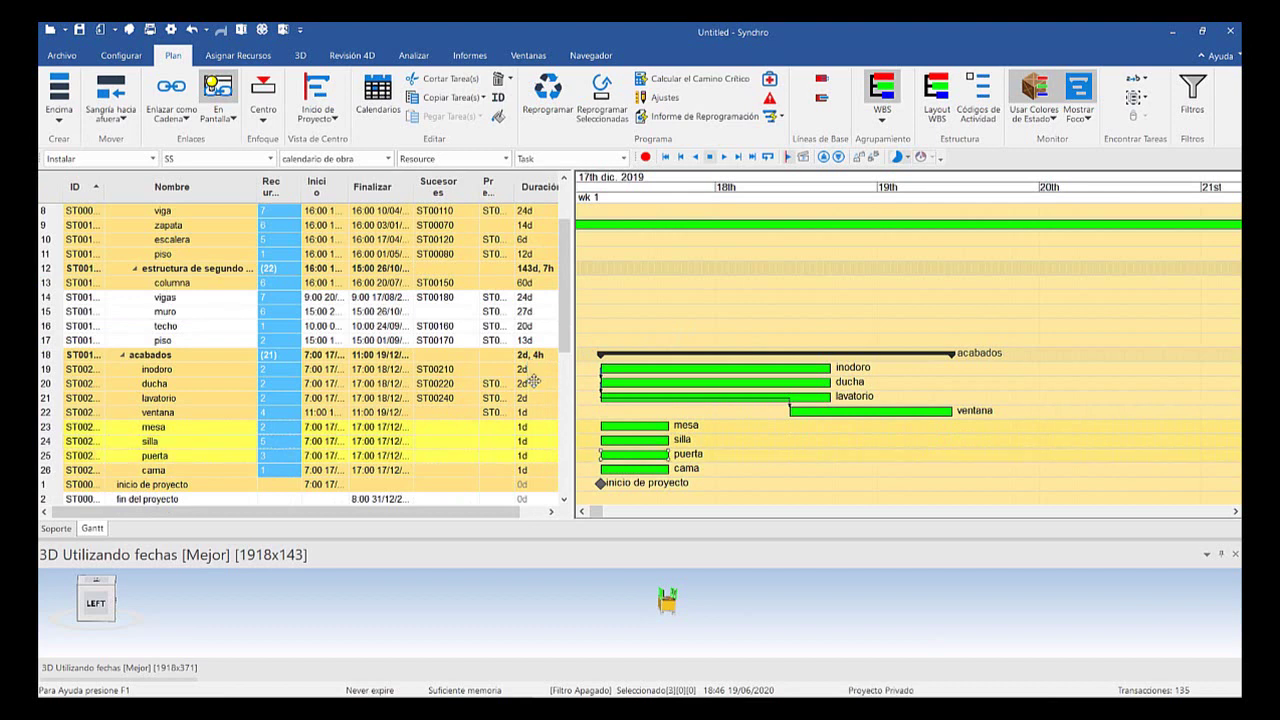
key("shift+Down")
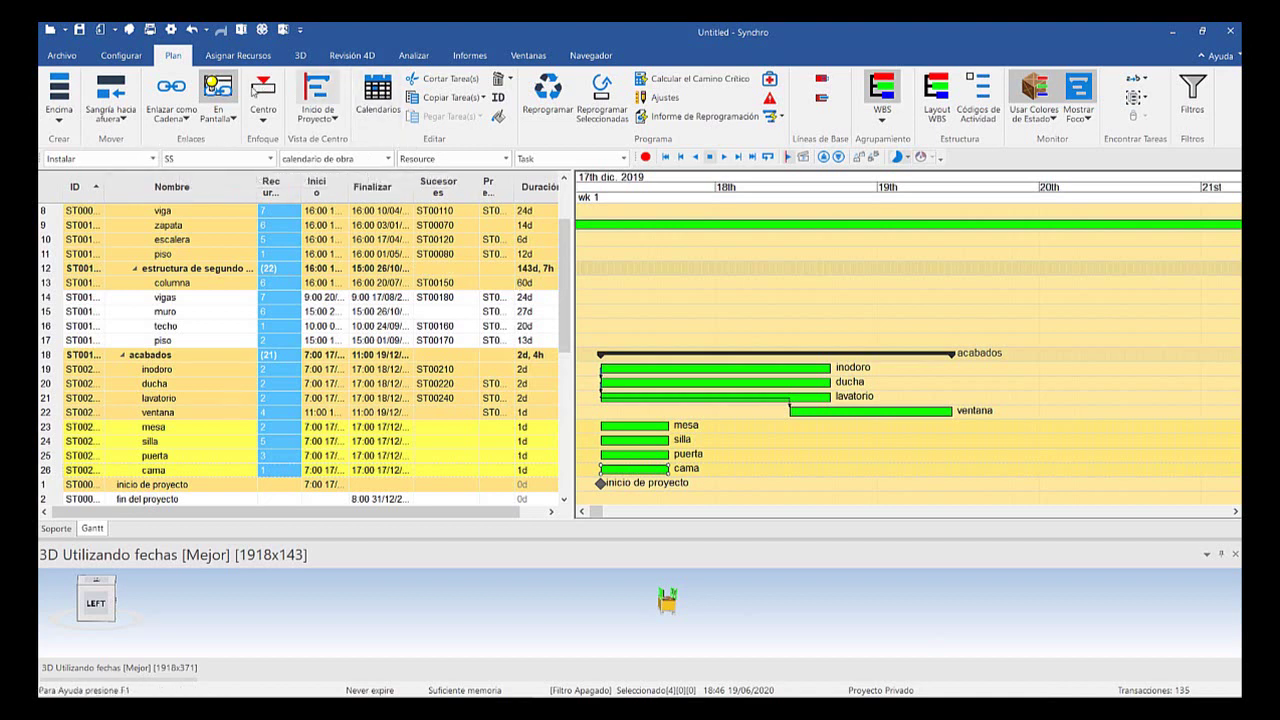
left_click(171, 90)
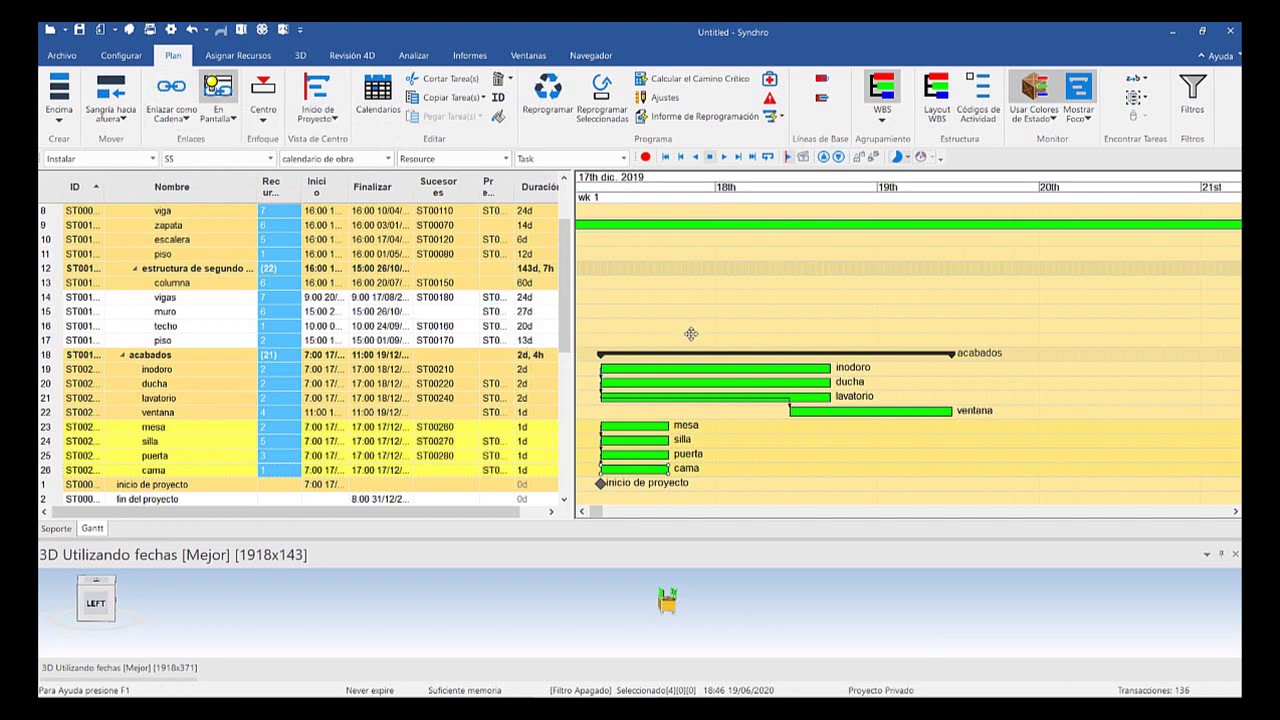
Link ventana to mesa with SS, undo that link, and relink the two tasks with the default link type set to FS
key("Up")
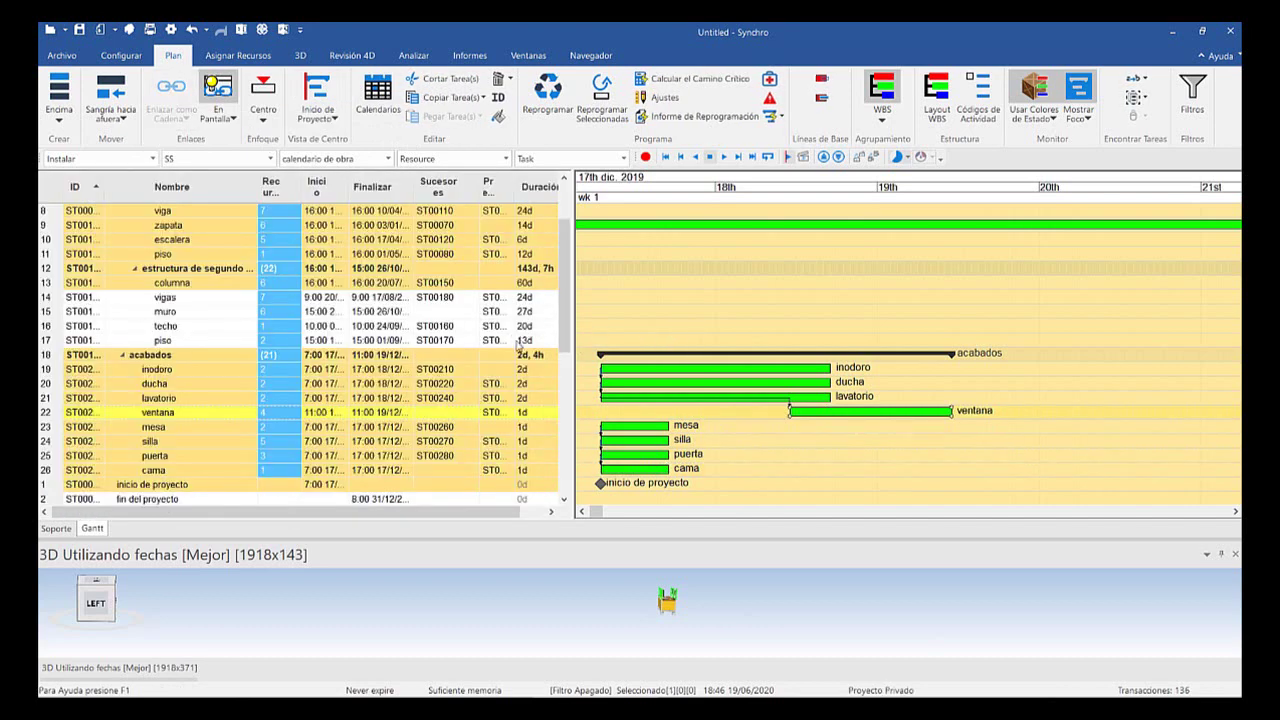
key("shift+Down")
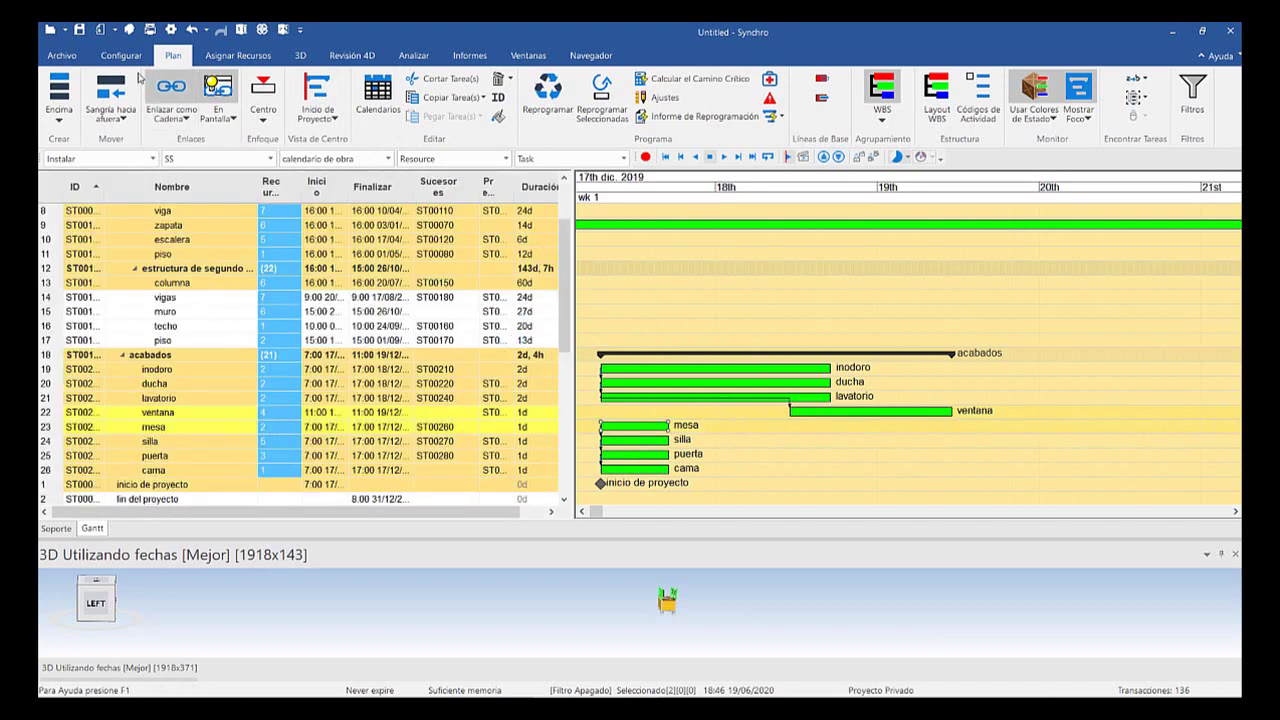
left_click(171, 87)
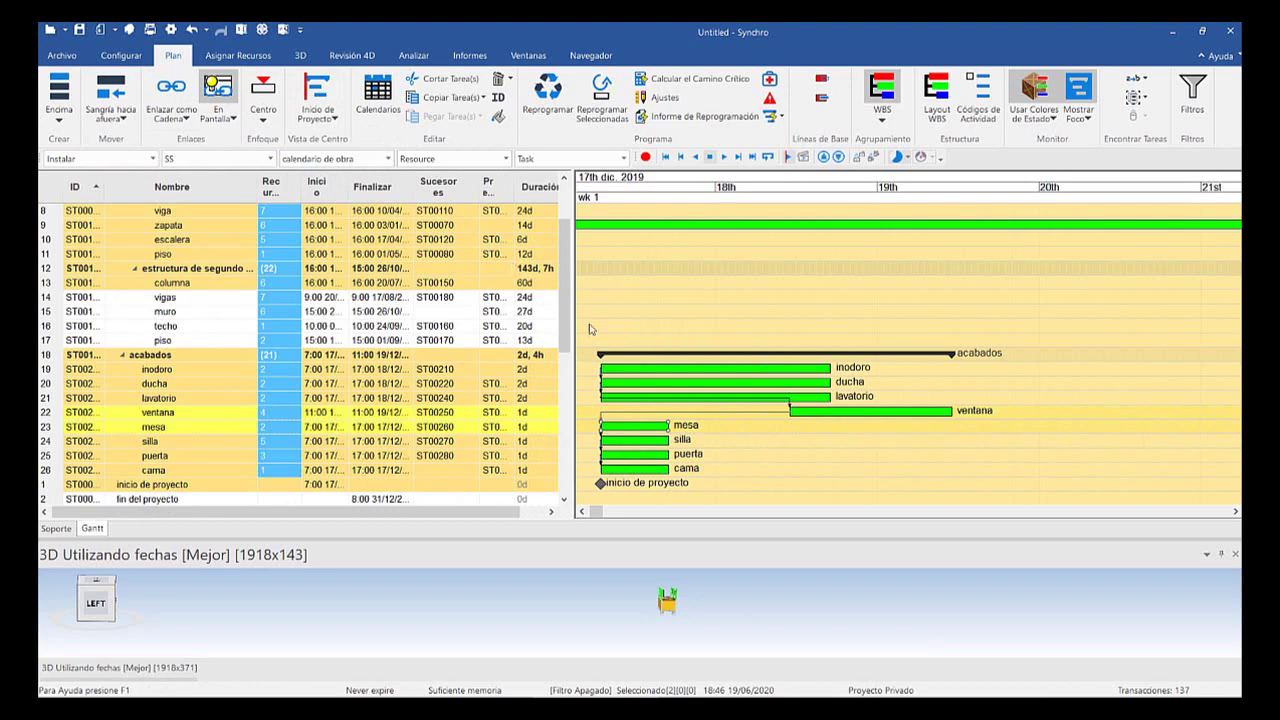
key("ctrl+z")
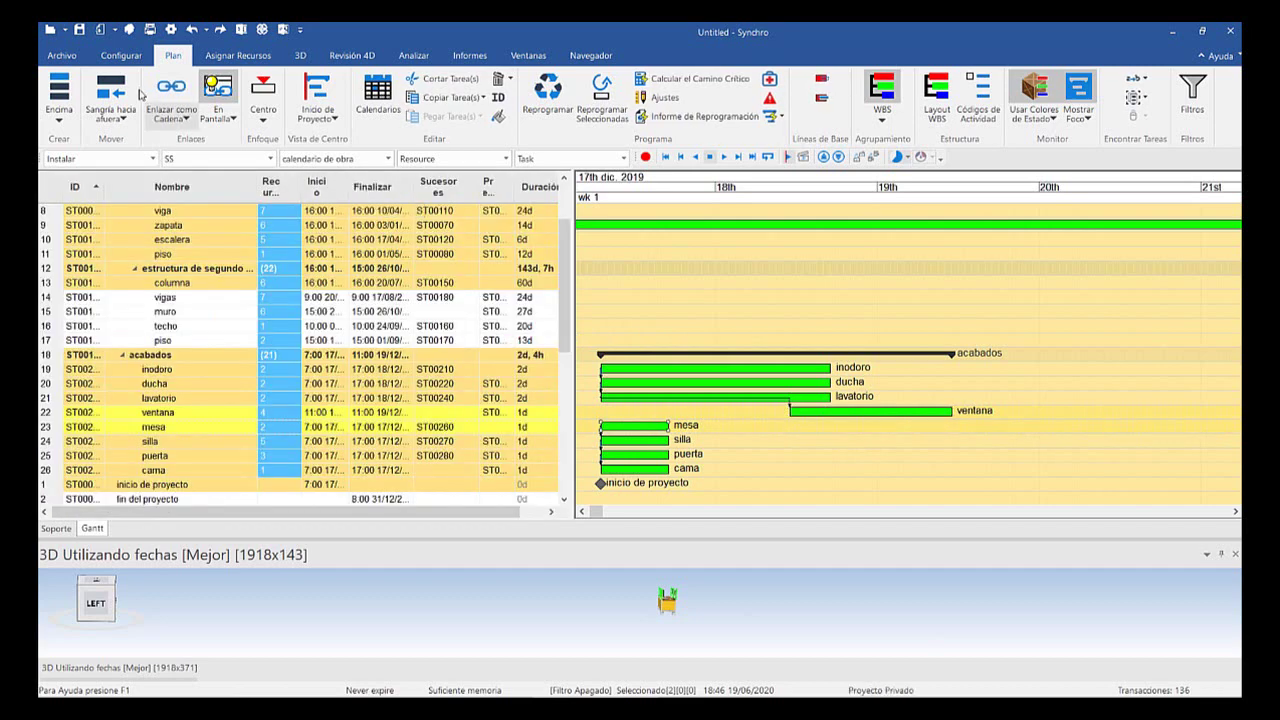
left_click(168, 158)
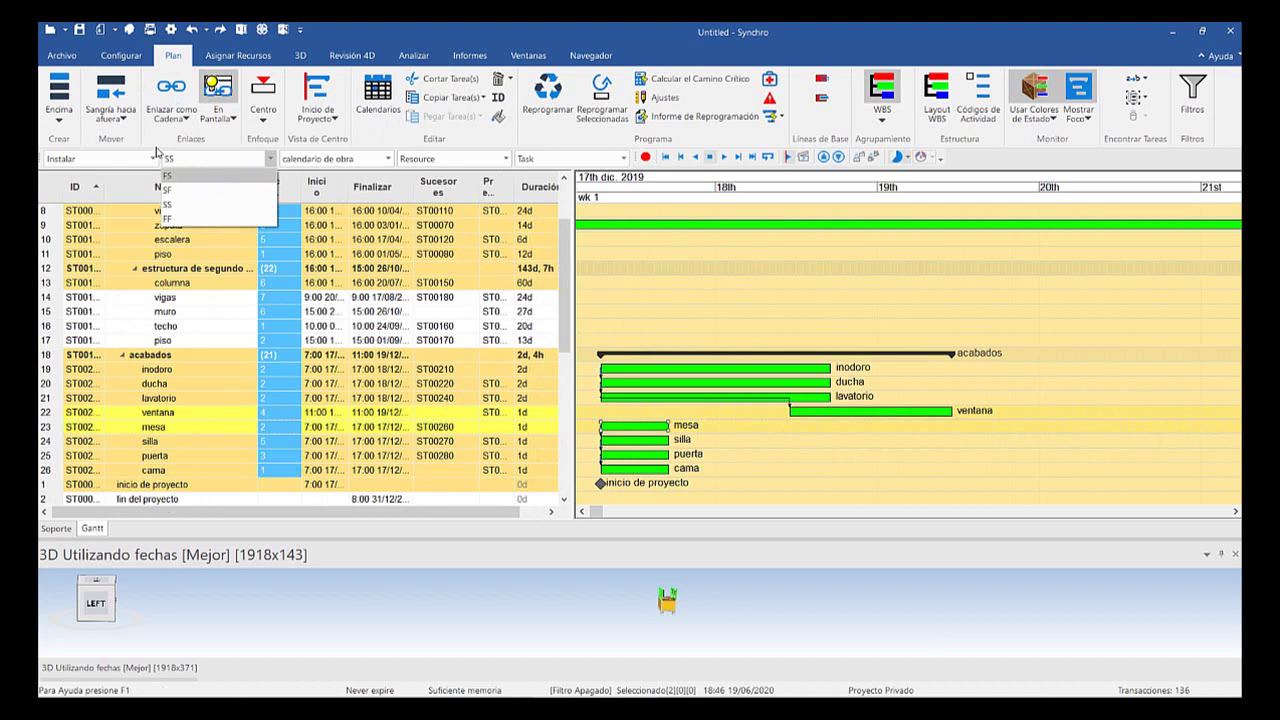
left_click(190, 176)
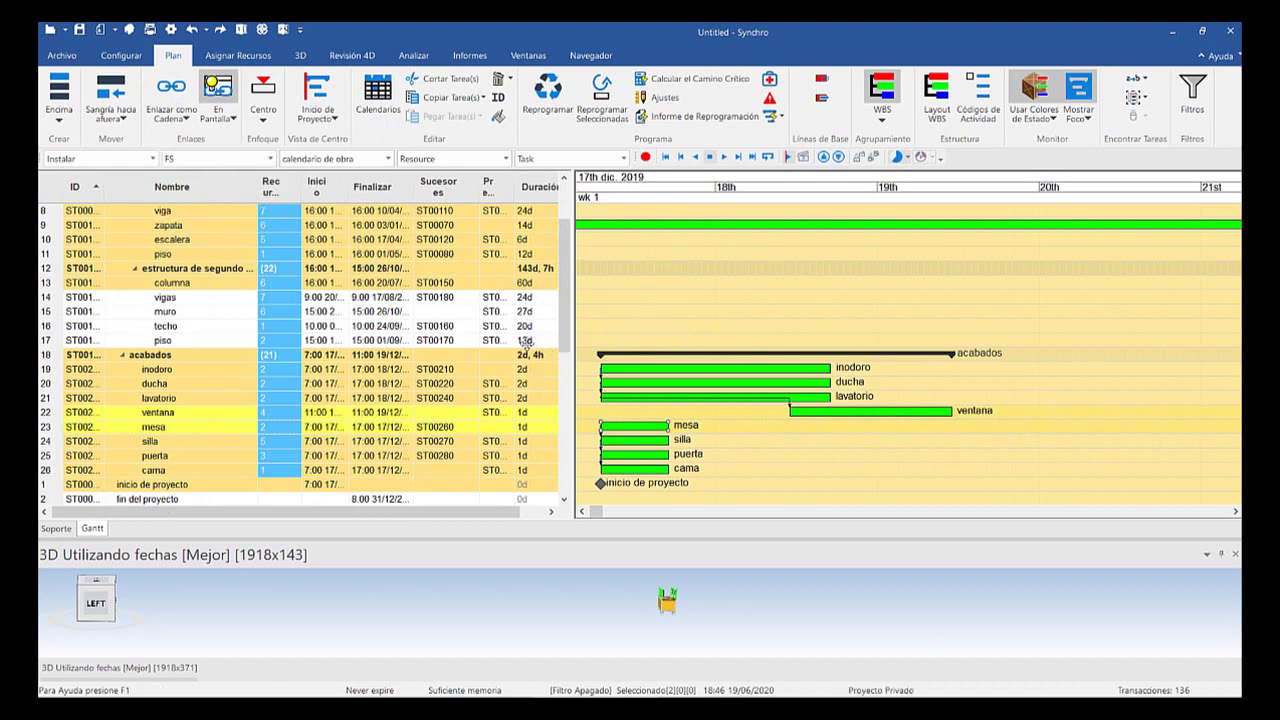
left_click(171, 88)
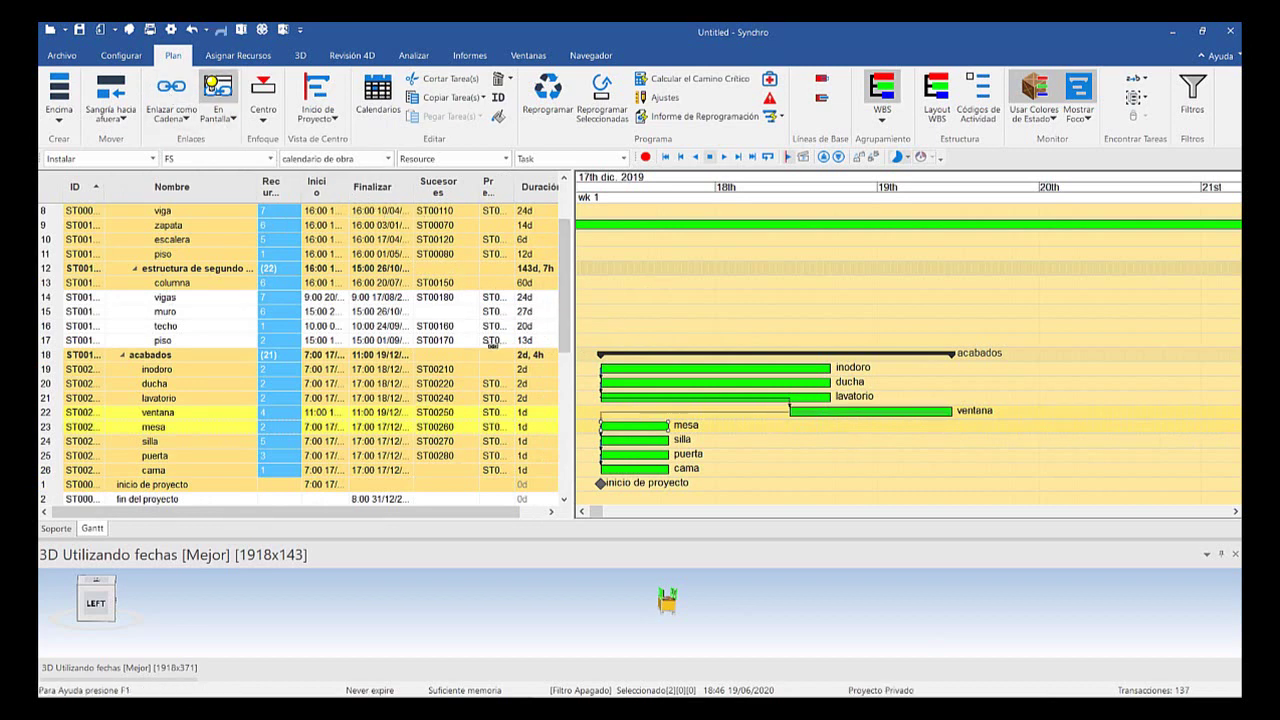
Move the mesa and silla bars to the end of ventana, both starting at 11:00 on 19/12/2019
left_click_drag(650, 426, 968, 426)
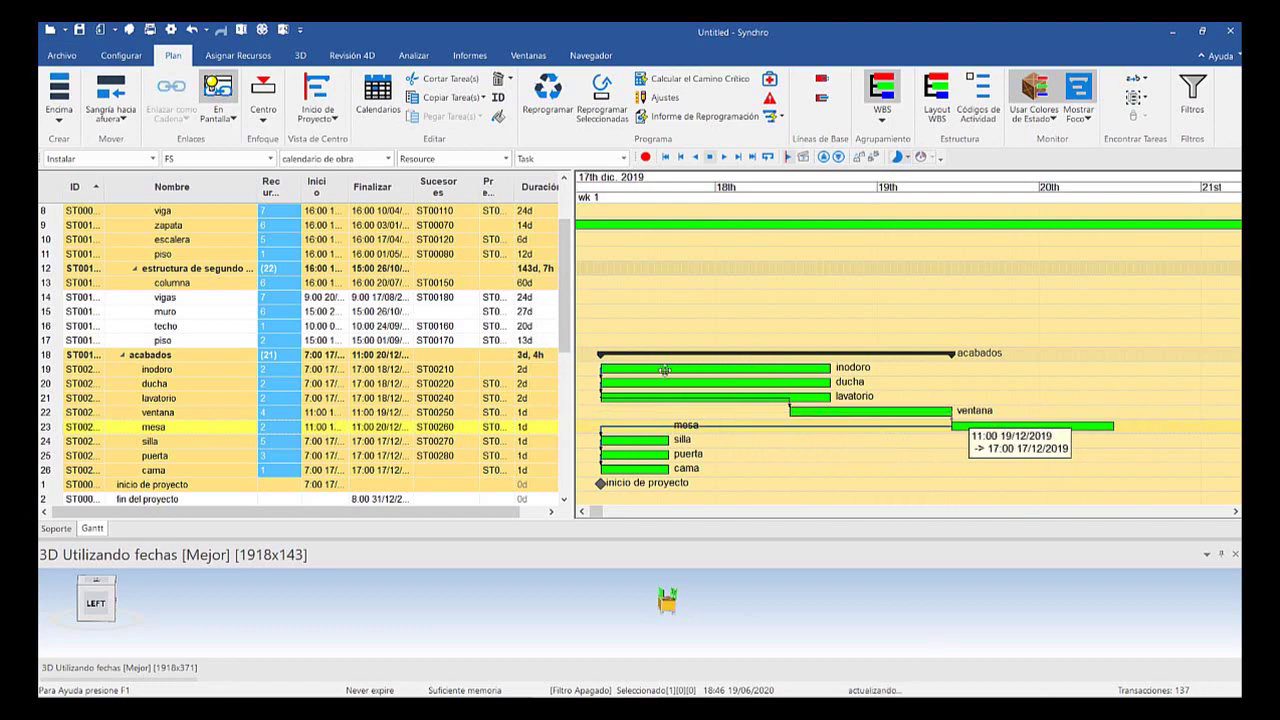
left_click_drag(655, 440, 994, 440)
left_click_drag(803, 351, 805, 351)
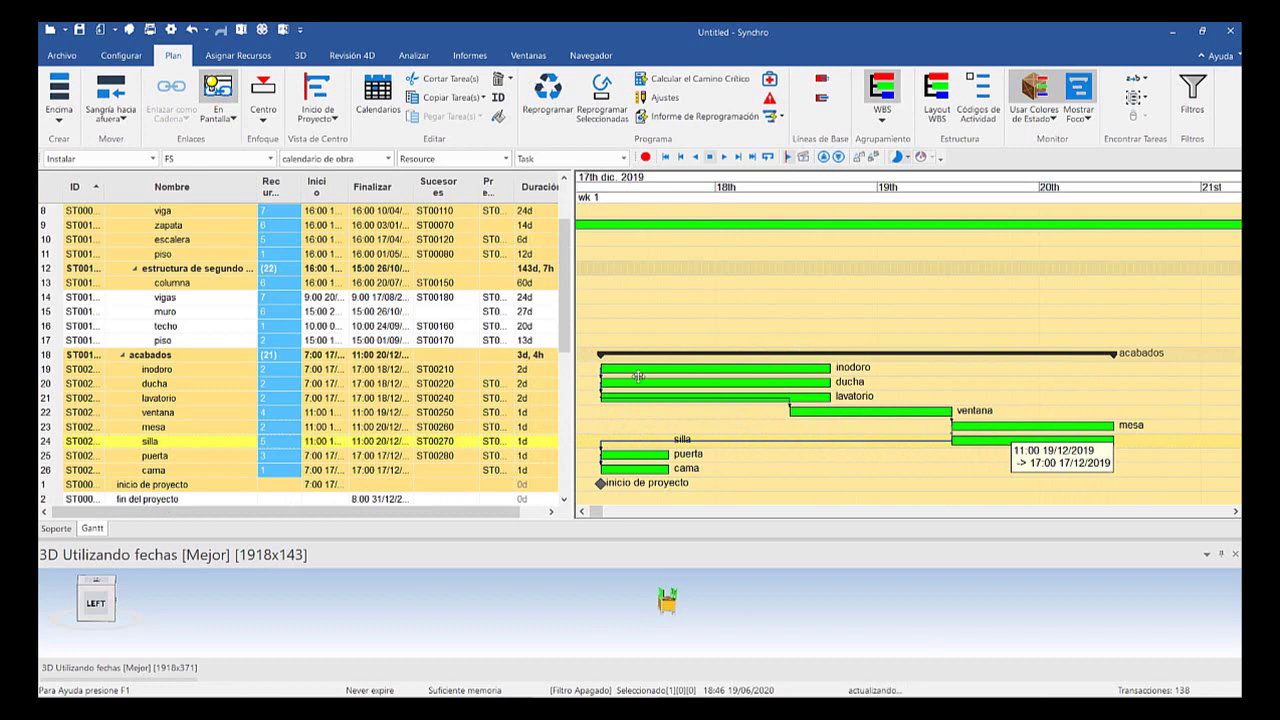
left_click_drag(668, 455, 1024, 455)
left_click_drag(826, 366, 645, 371)
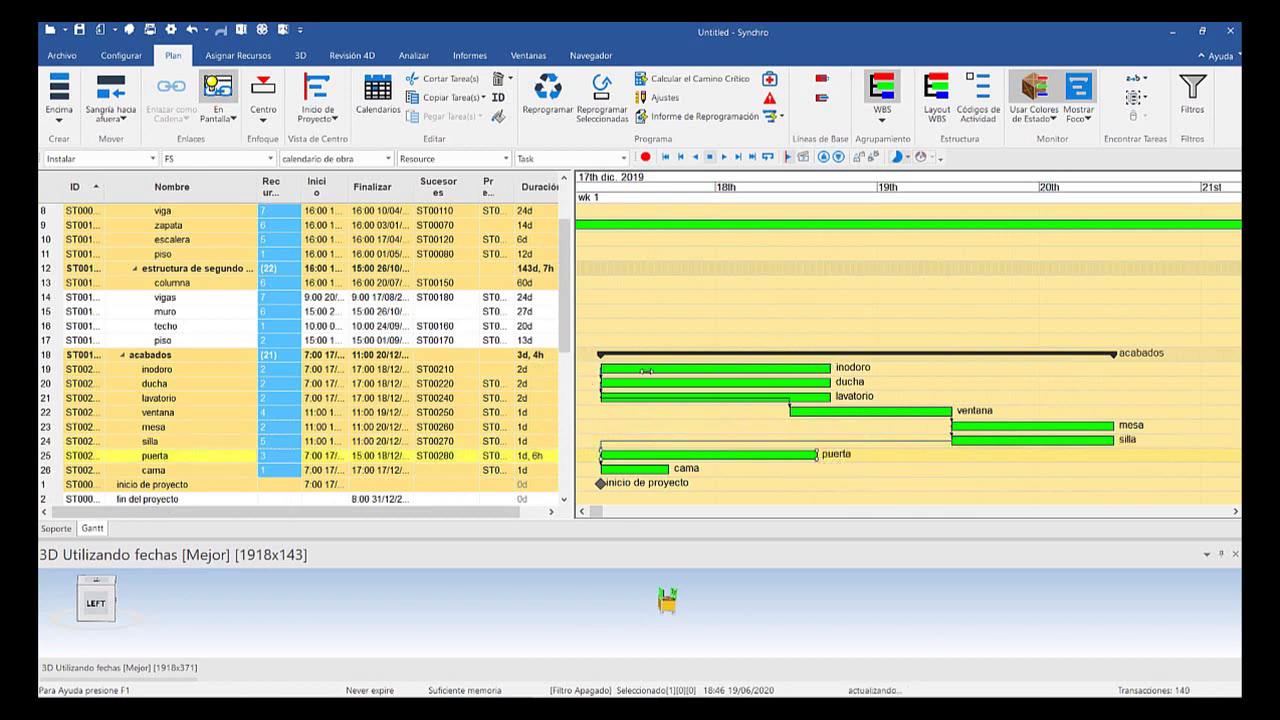
key("ctrl+z")
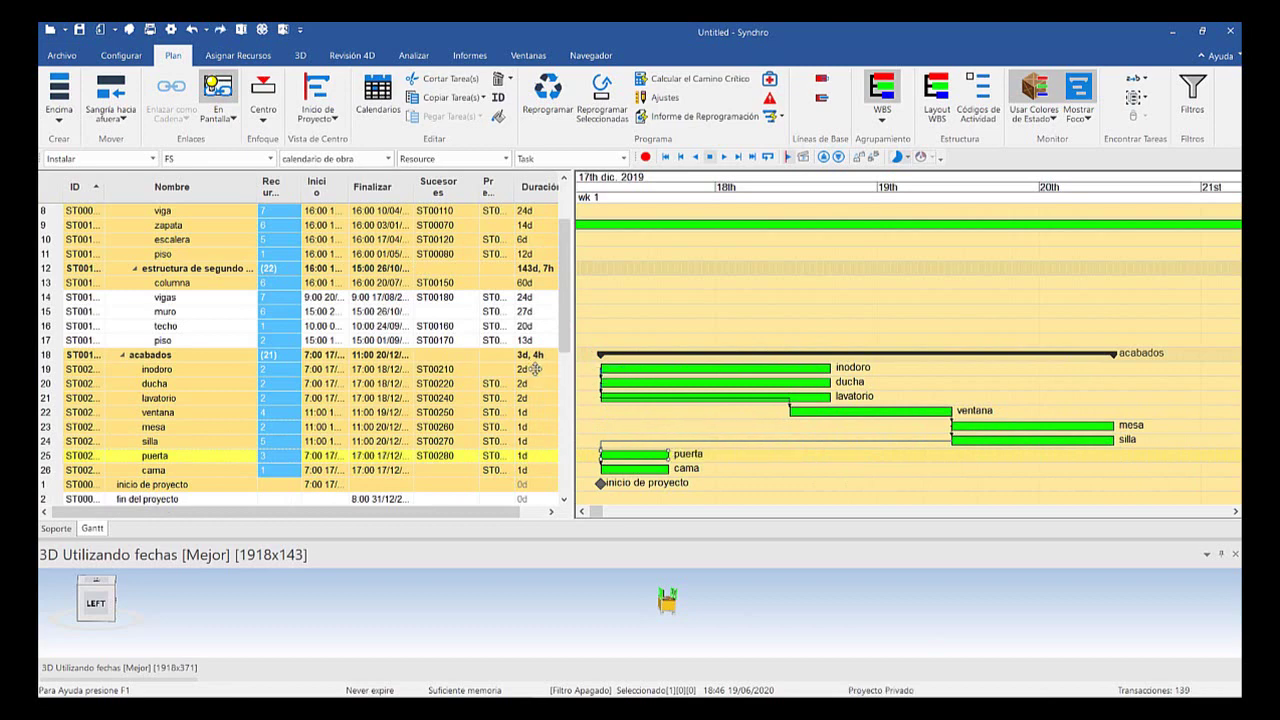
Move the puerta bar to start at 11:00 on 19/12/2019 and shift the cama bar toward the same start
left_click_drag(531, 369, 819, 368)
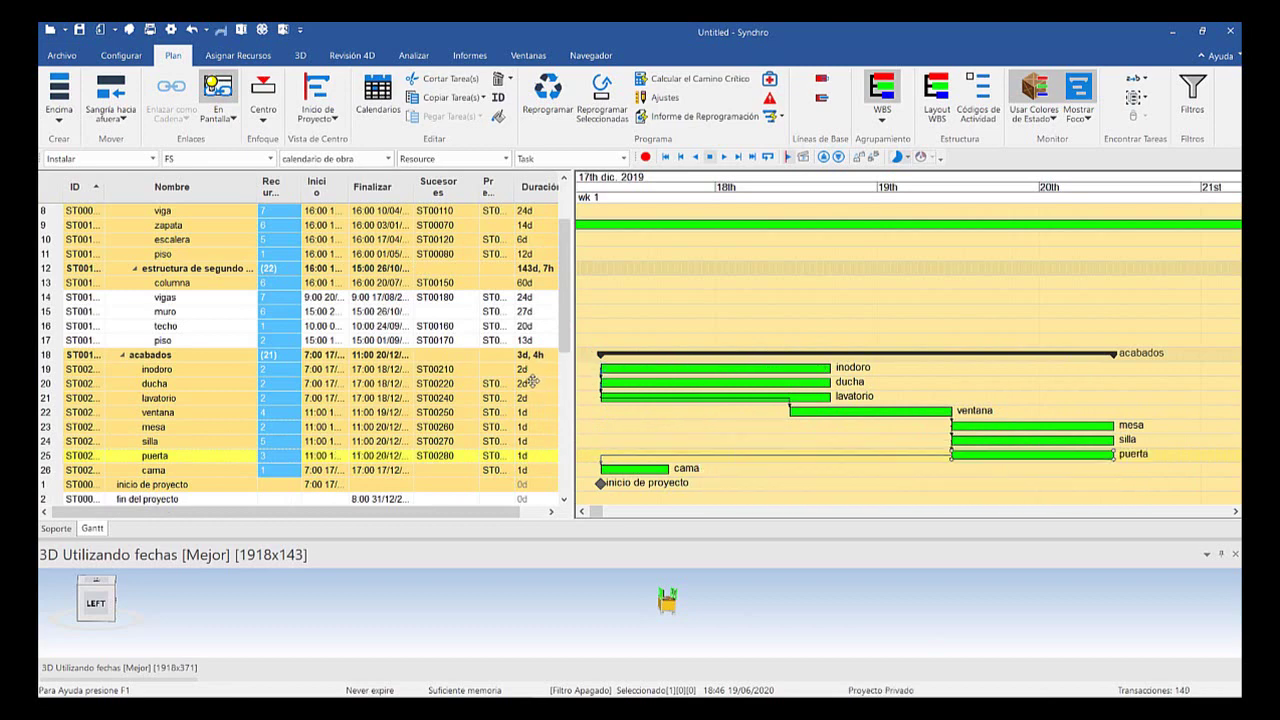
left_click_drag(533, 380, 816, 380)
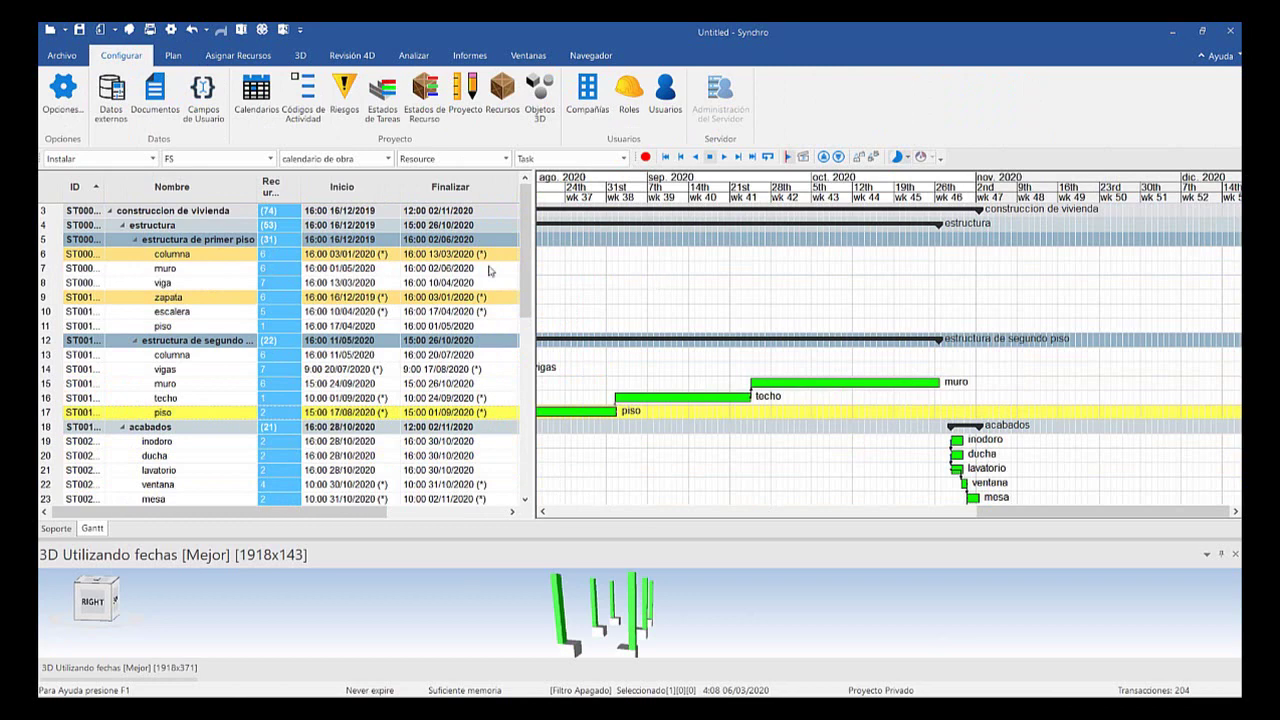
Examine the whole construction schedule in the Gantt chart, from the first-floor zapata through the acabados tasks
scroll(718, 312, "down", 3, "ctrl")
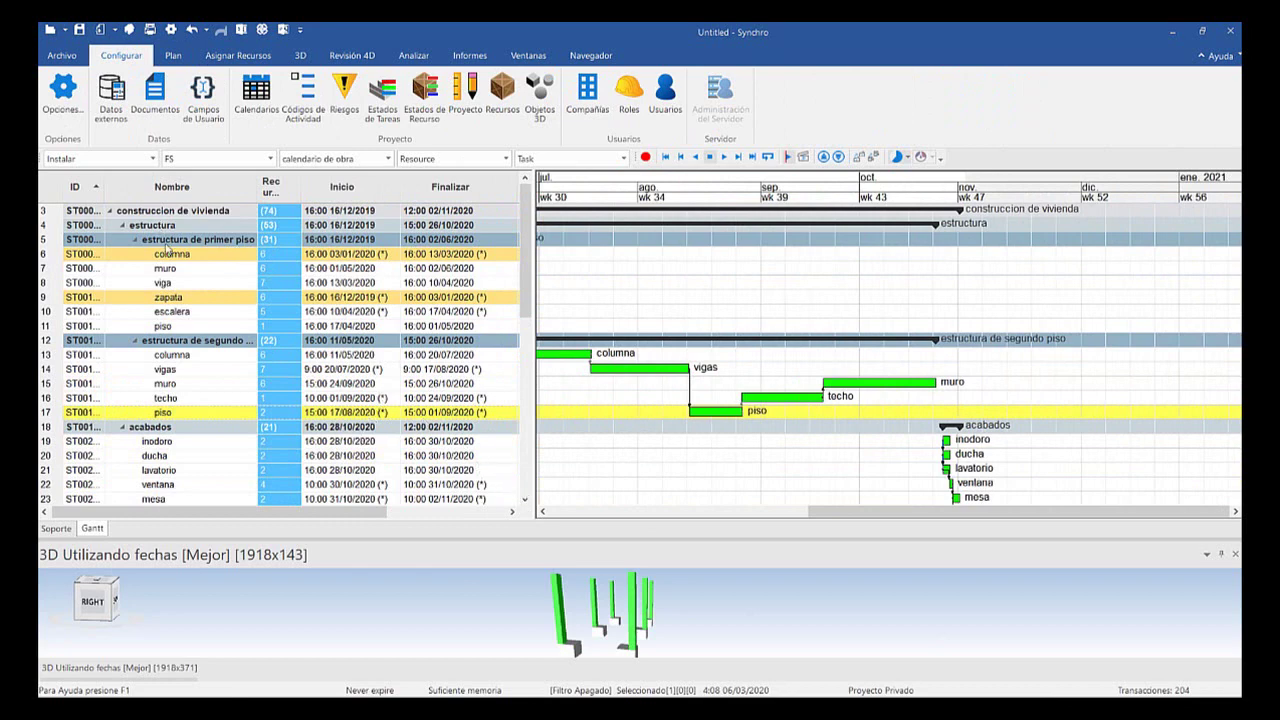
scroll(625, 333, "down", 3, "ctrl")
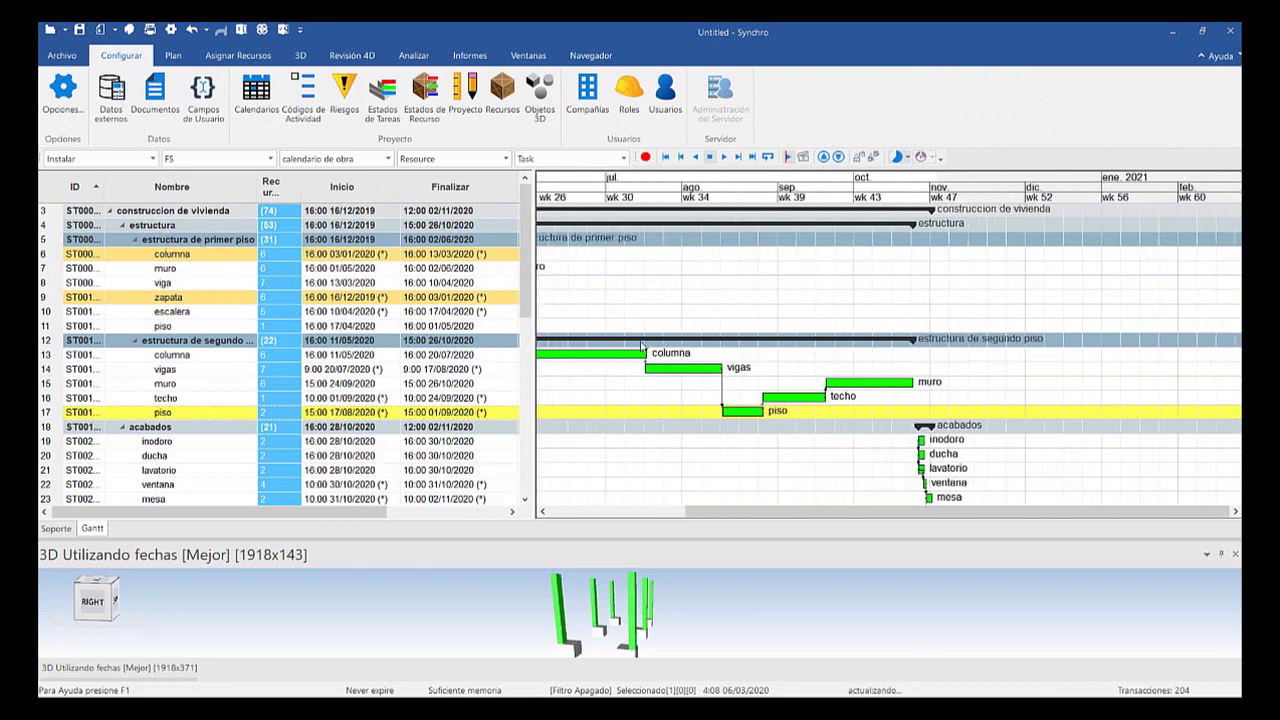
scroll(668, 272, "down", 2, "ctrl")
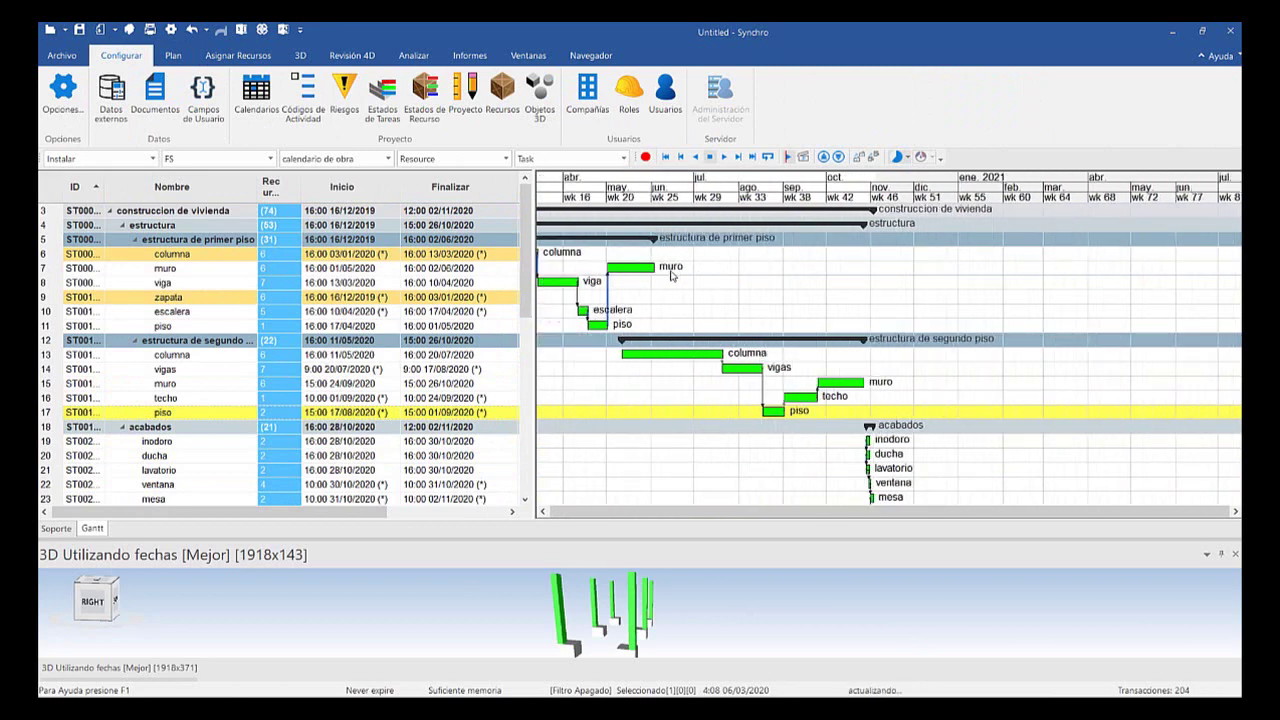
scroll(674, 276, "down", 2, "ctrl")
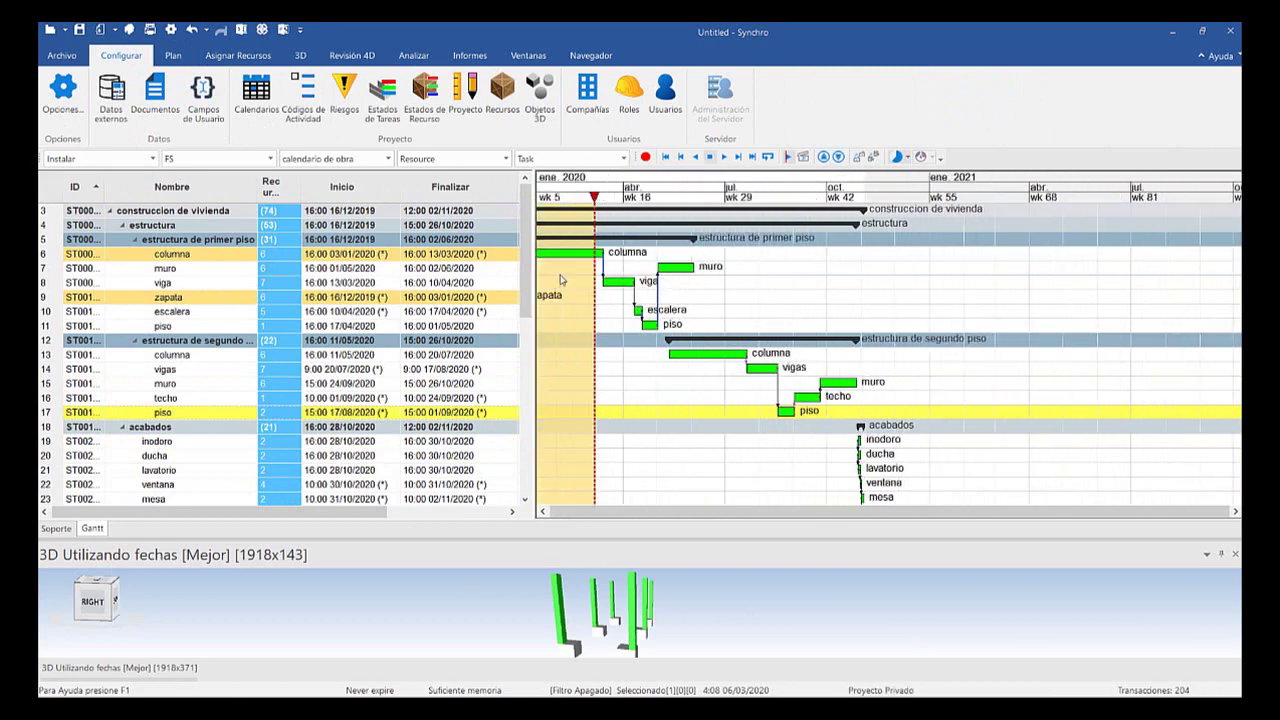
scroll(672, 256, "down", 1, "ctrl")
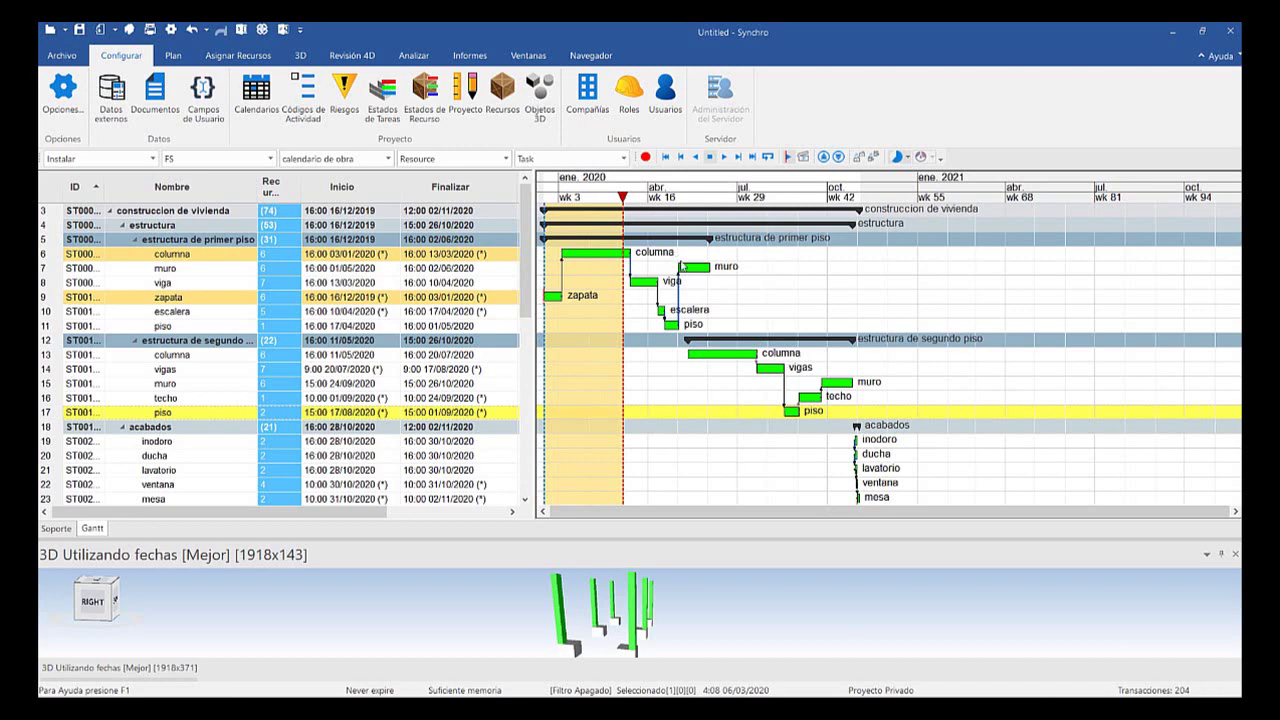
scroll(700, 260, "down", 2, "ctrl")
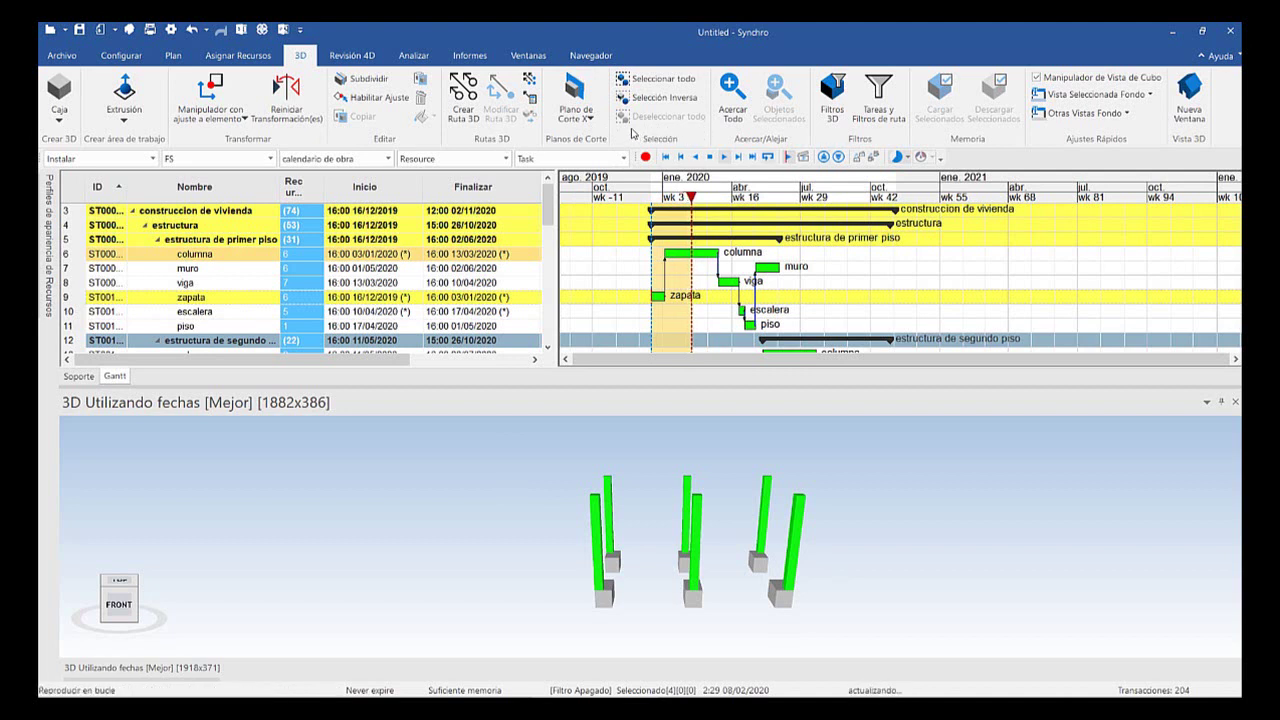
Try a playback speed of 4 Horas for the running 4D simulation, and set it to 2 Días instead
left_click(901, 157)
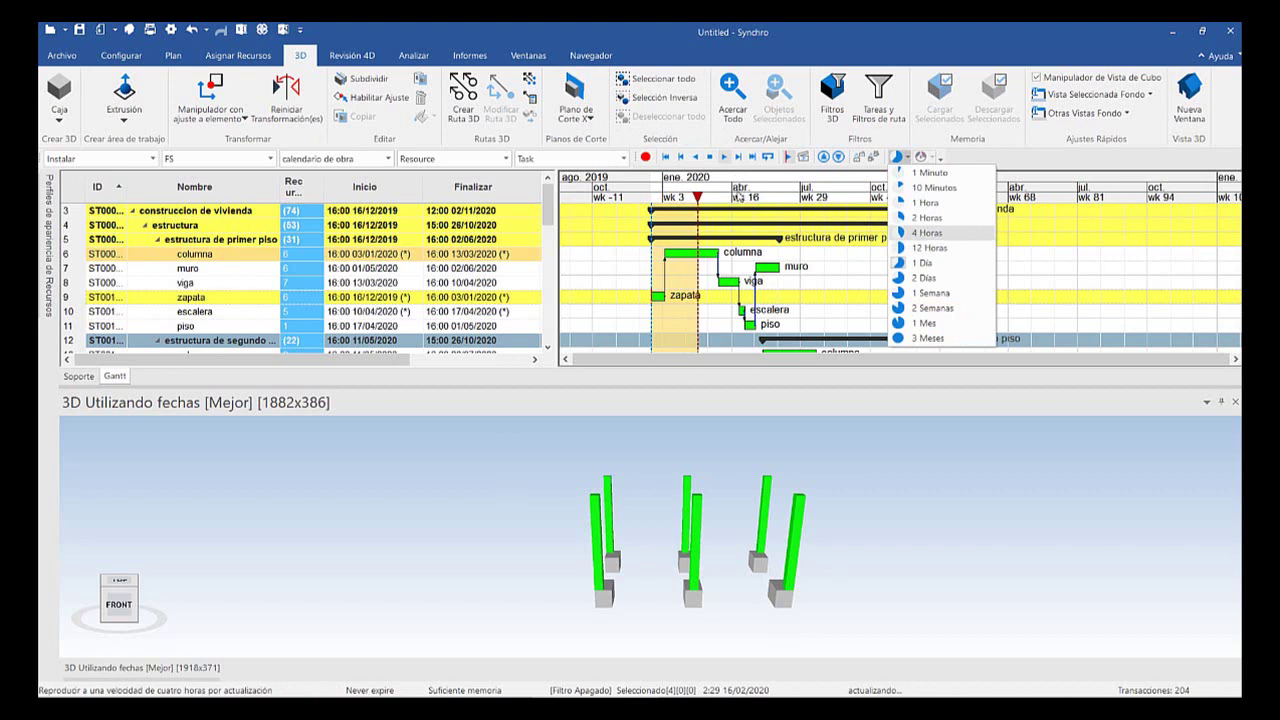
left_click(927, 232)
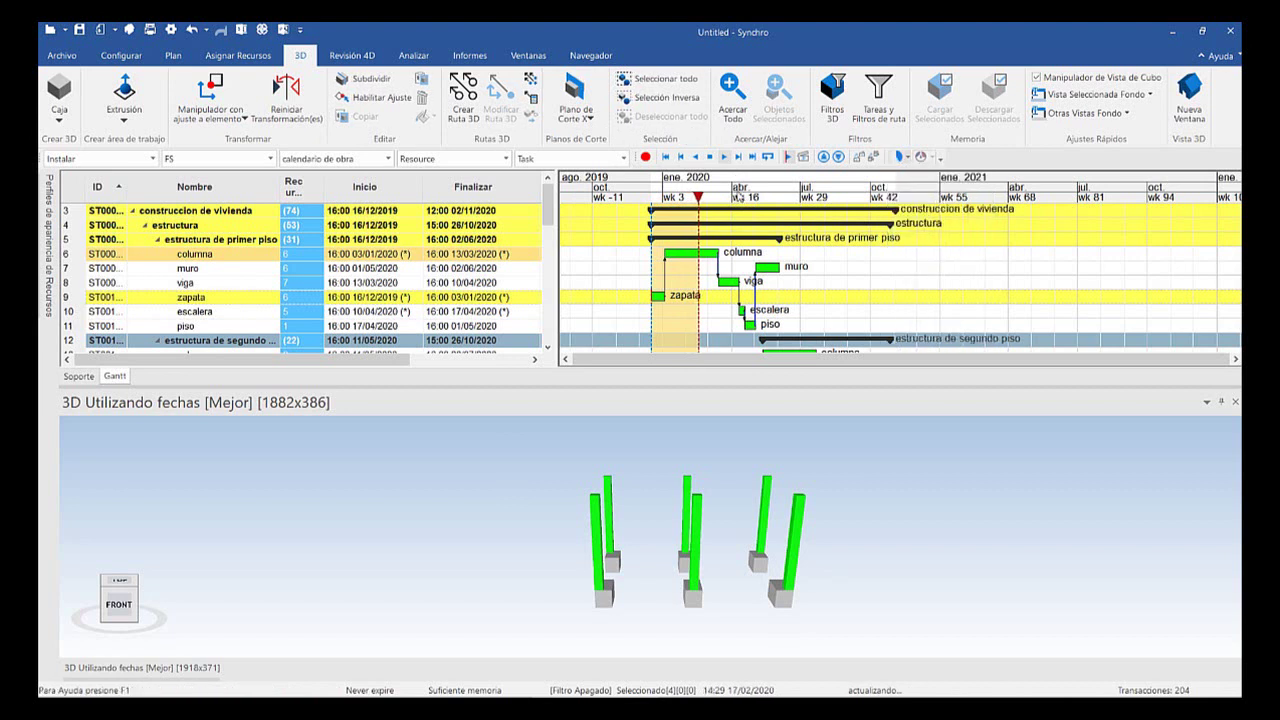
left_click(901, 157)
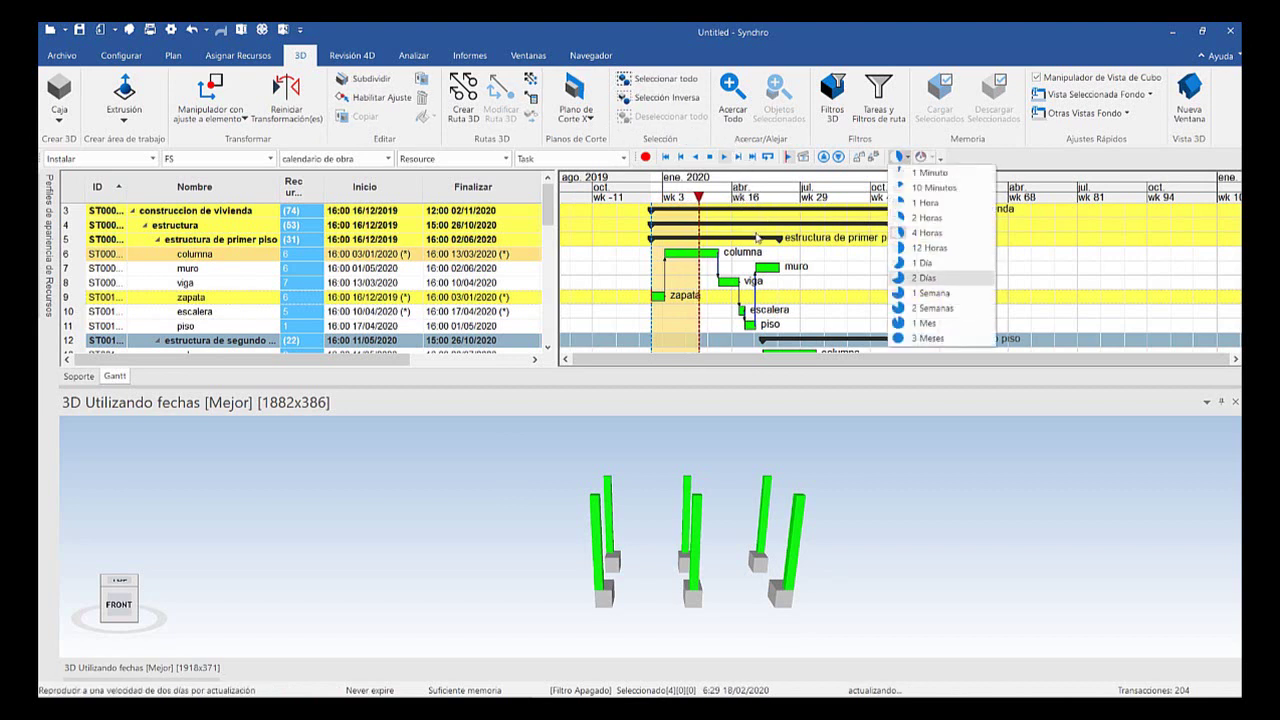
key("Return")
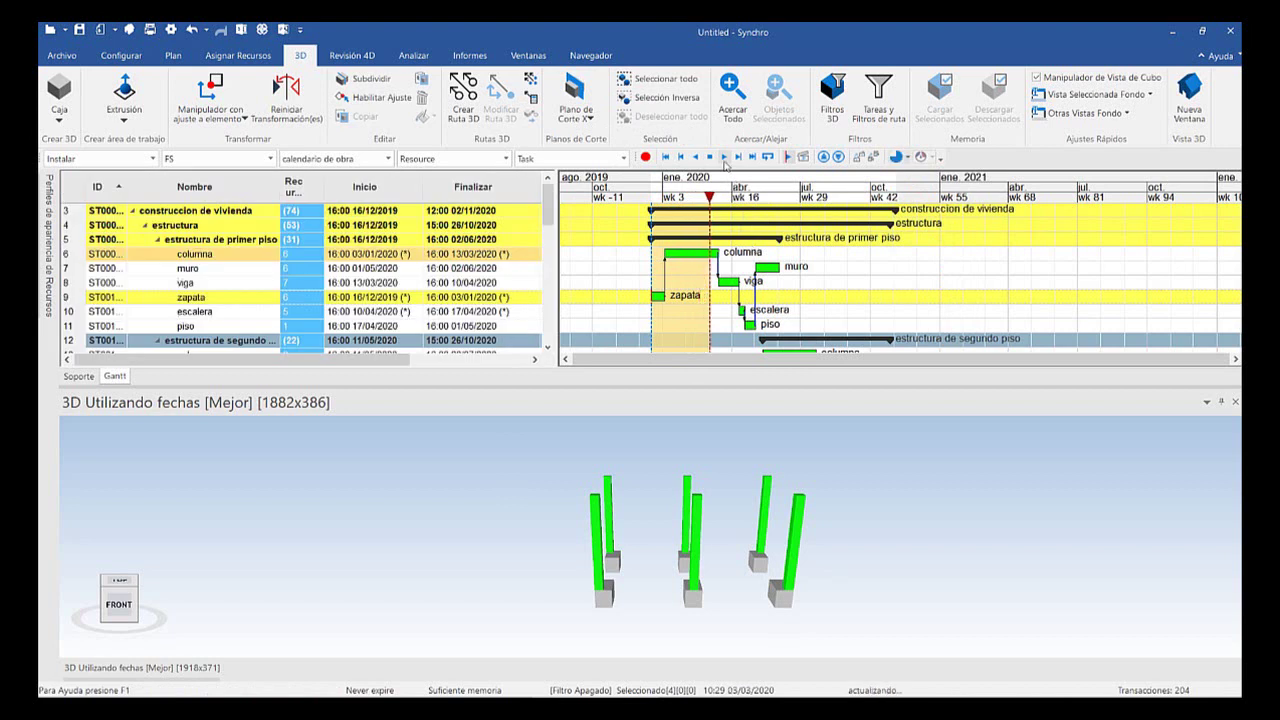
Try different playback speeds for the running 4D simulation and settle on 1 Día
left_click(907, 157)
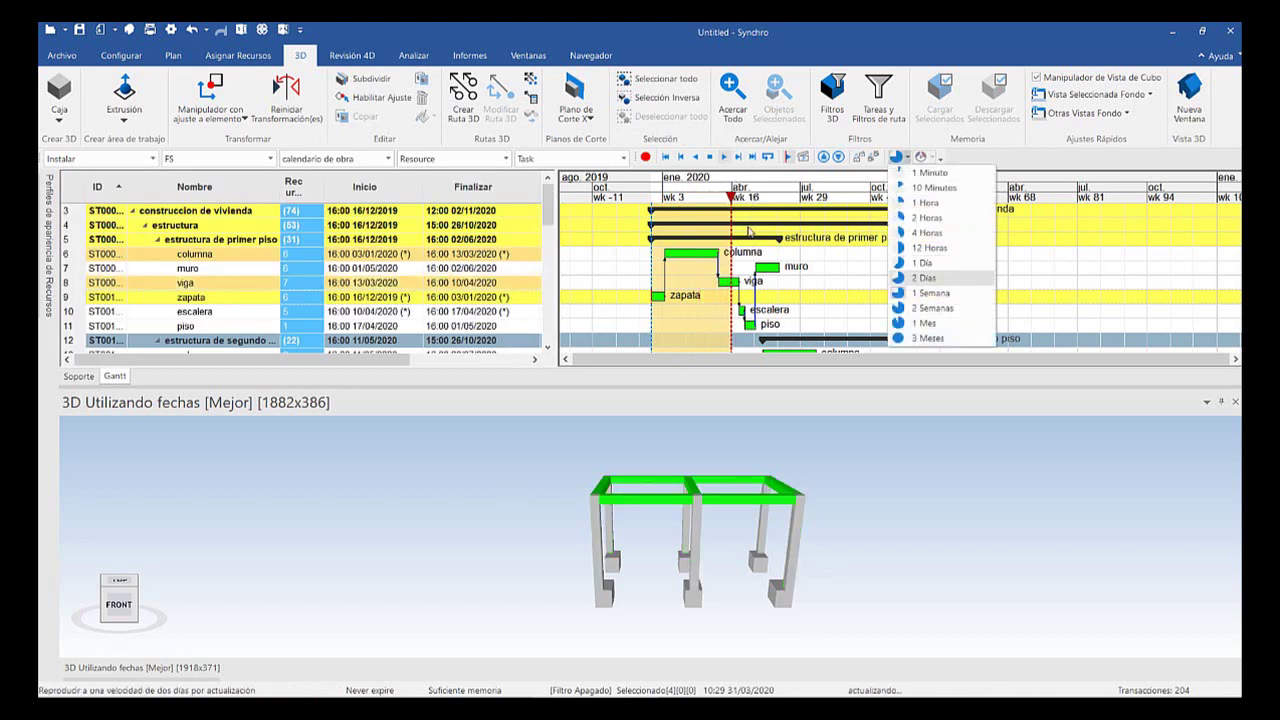
left_click(927, 281)
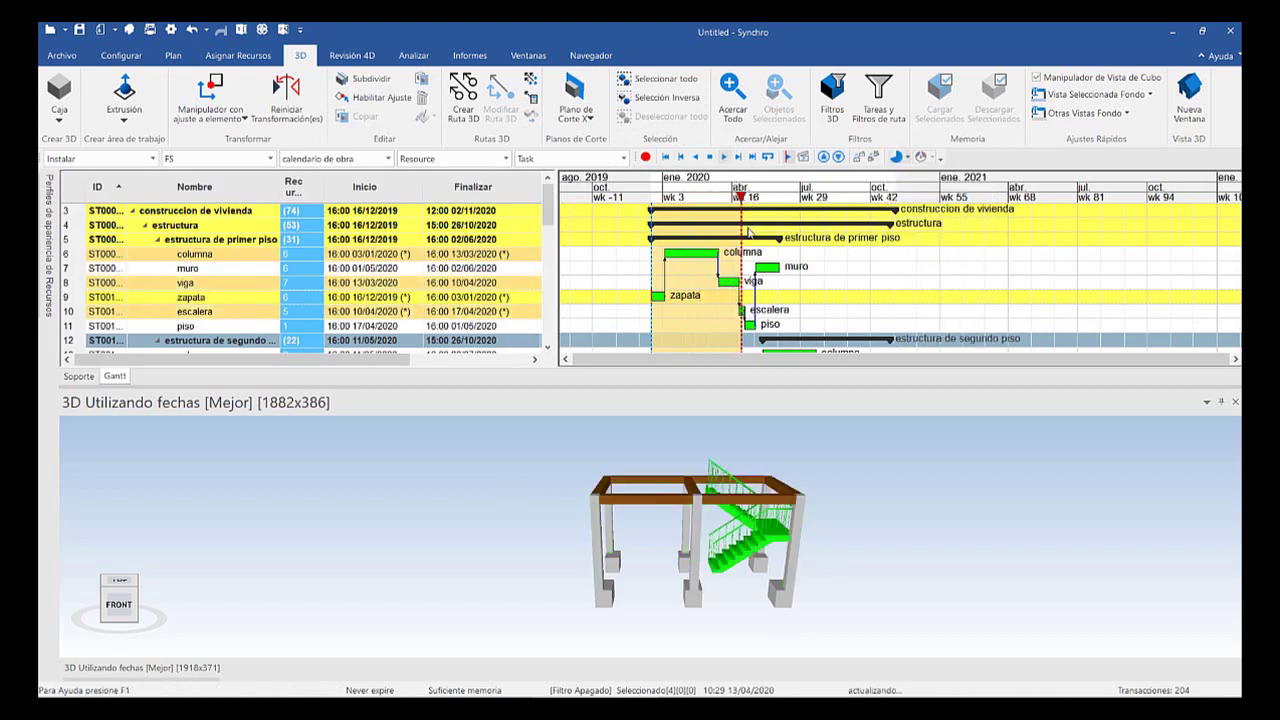
left_click(907, 157)
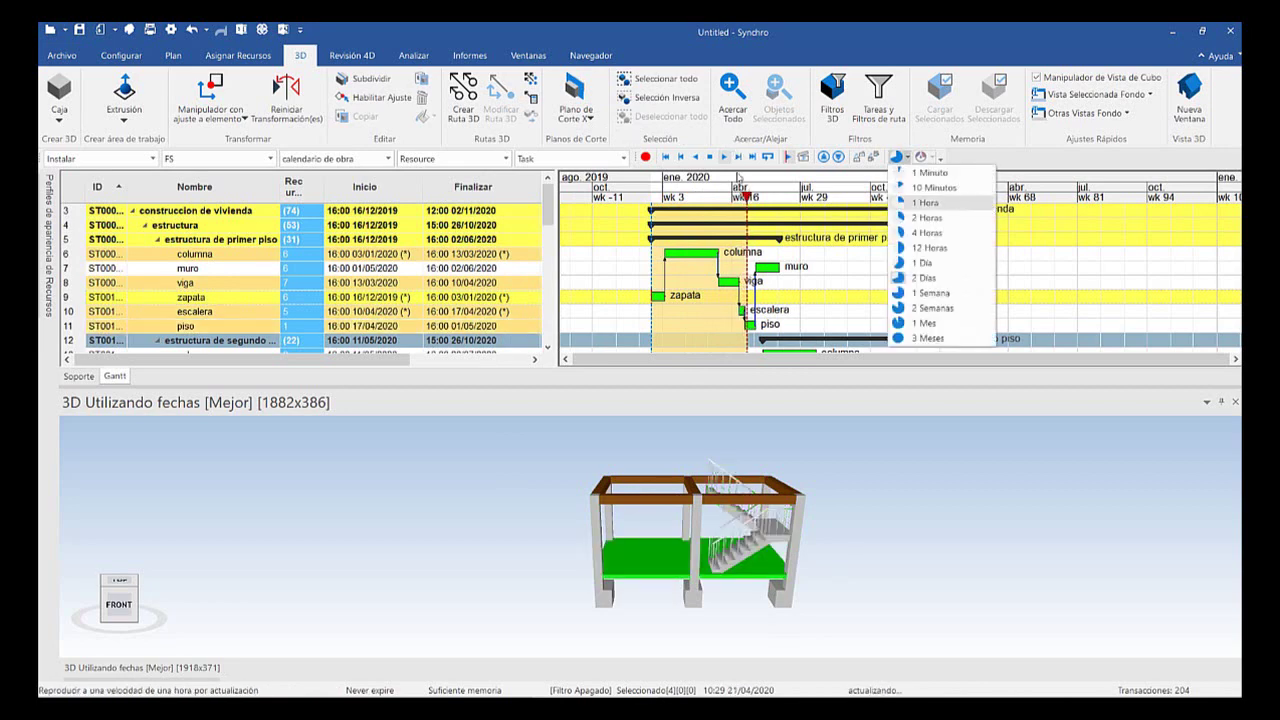
key("Return")
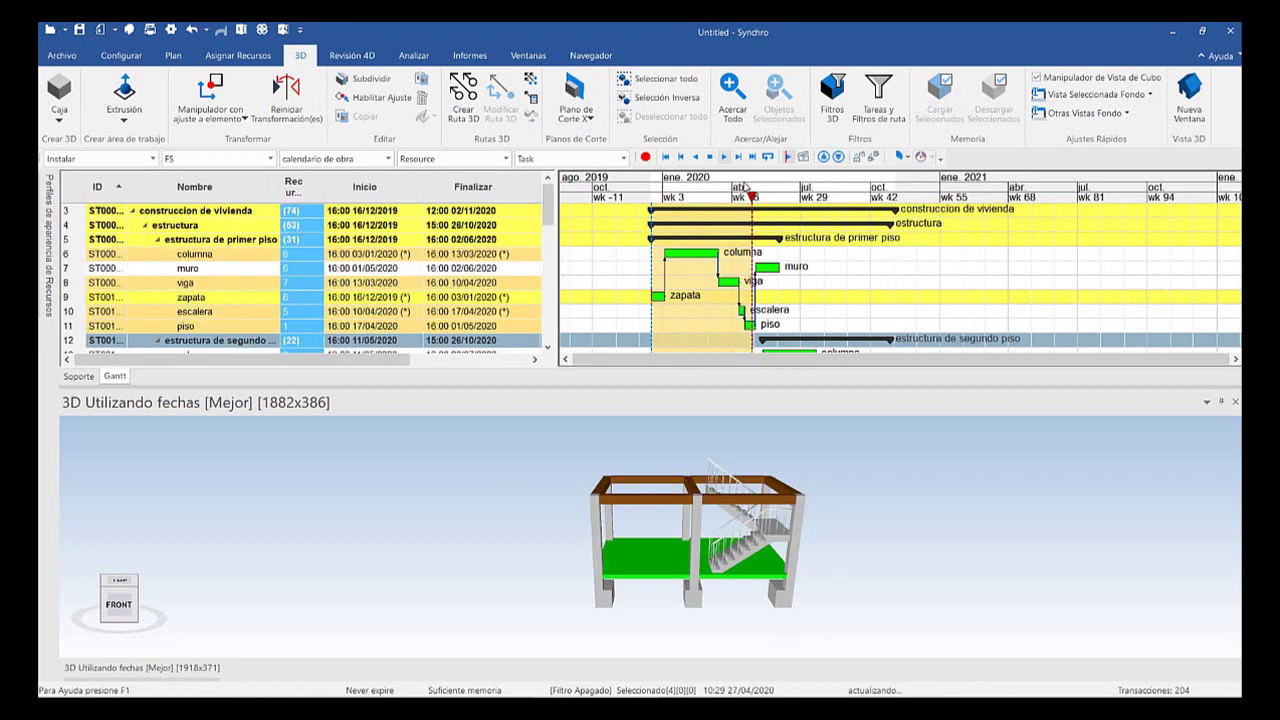
left_click(907, 157)
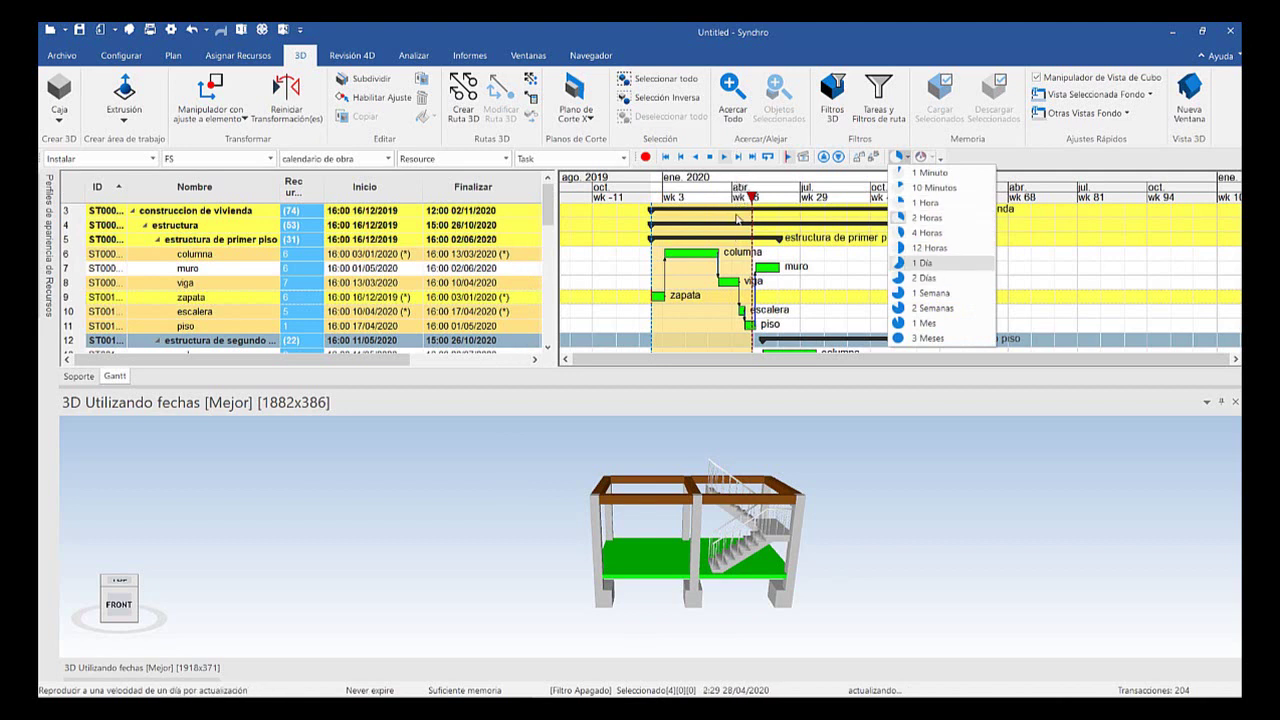
left_click(923, 262)
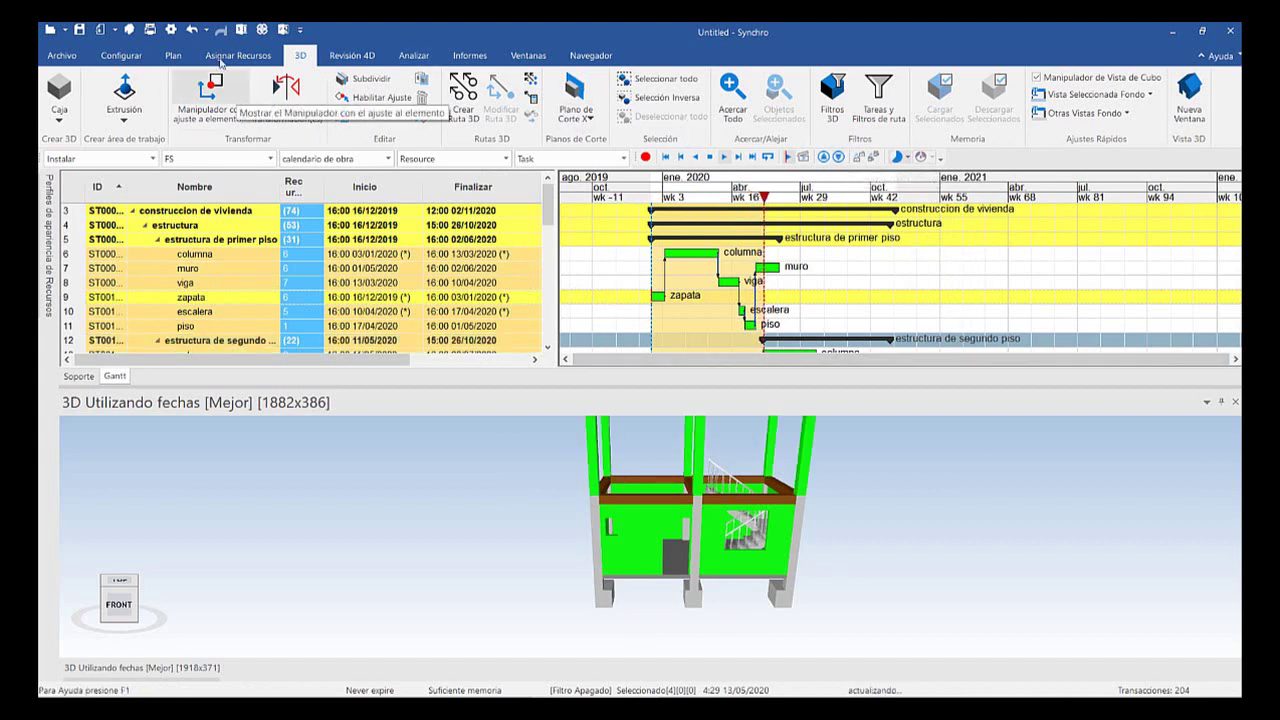
Open the resource appearance profiles and examine the initial, active and final appearance settings of the Instalar profile
left_click(118, 55)
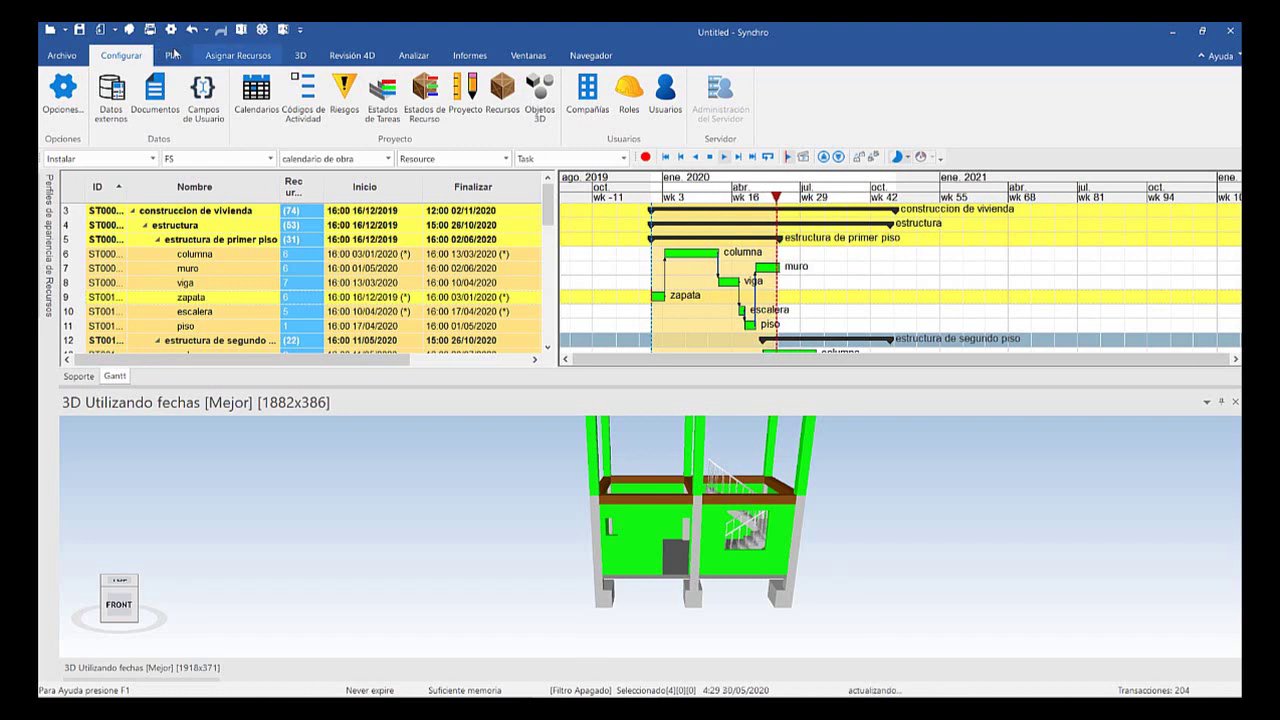
scroll(176, 55, "down", 2)
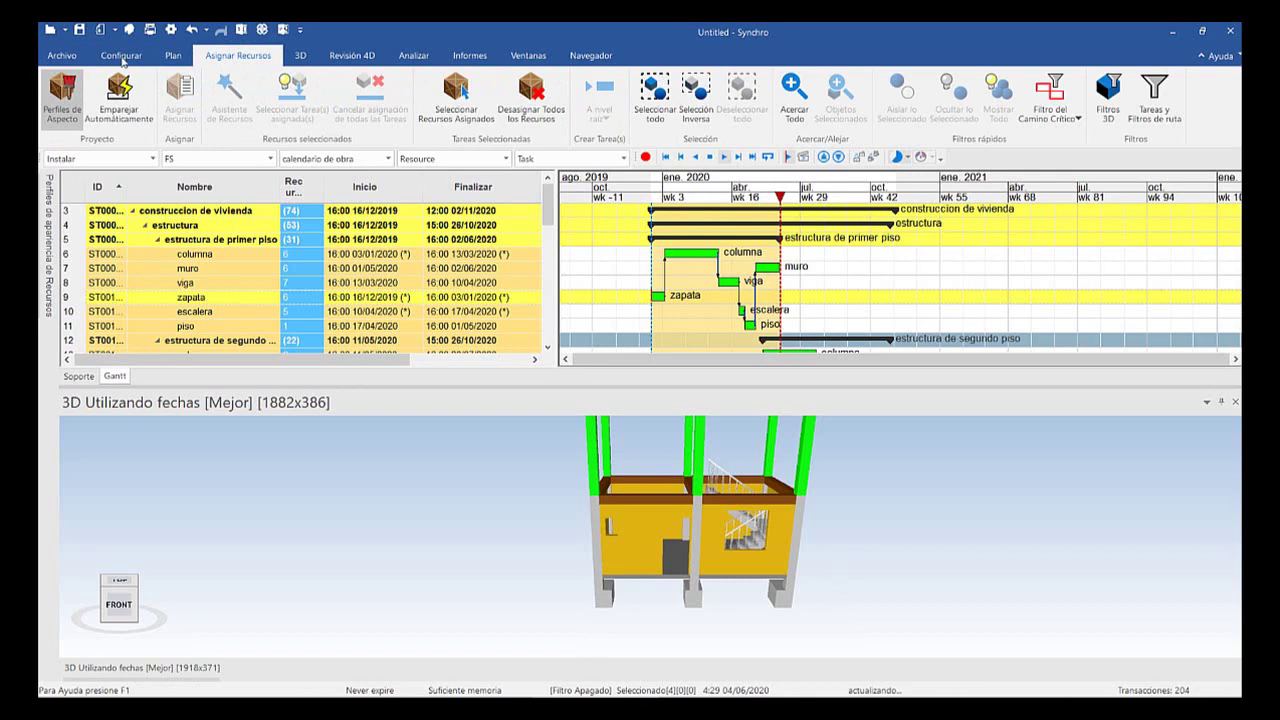
left_click(60, 95)
left_click(80, 115)
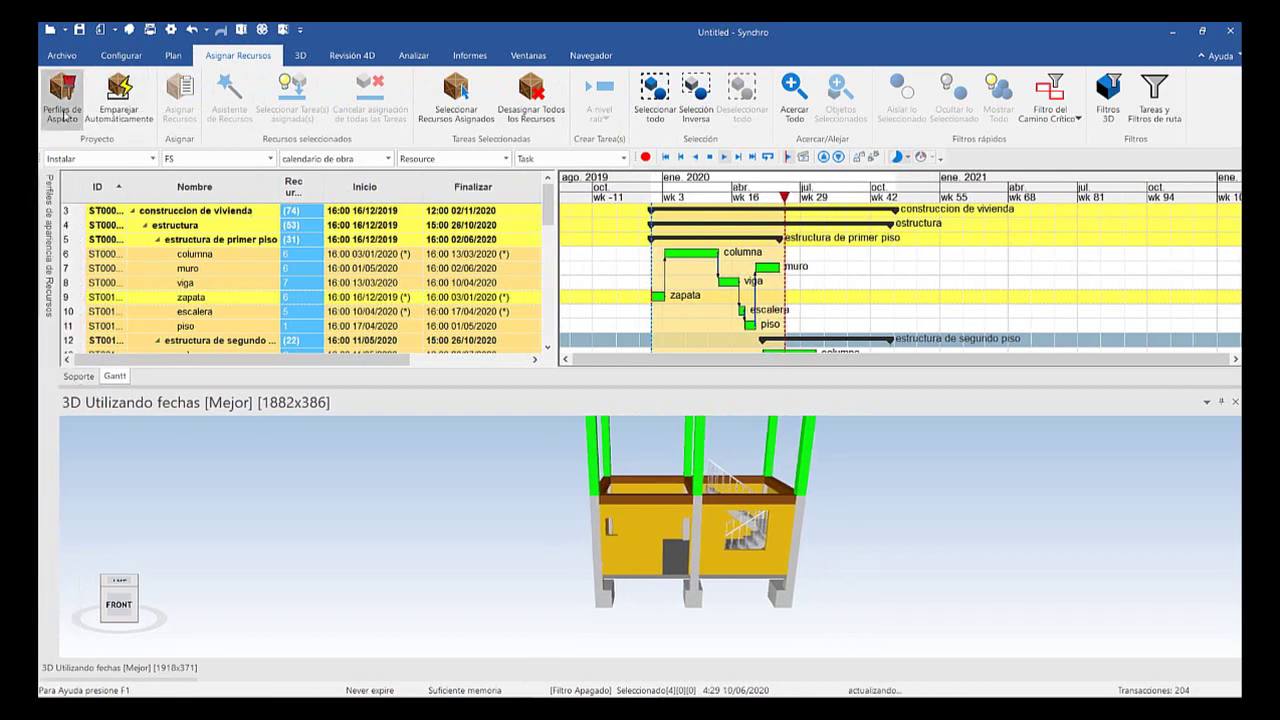
left_click(84, 117)
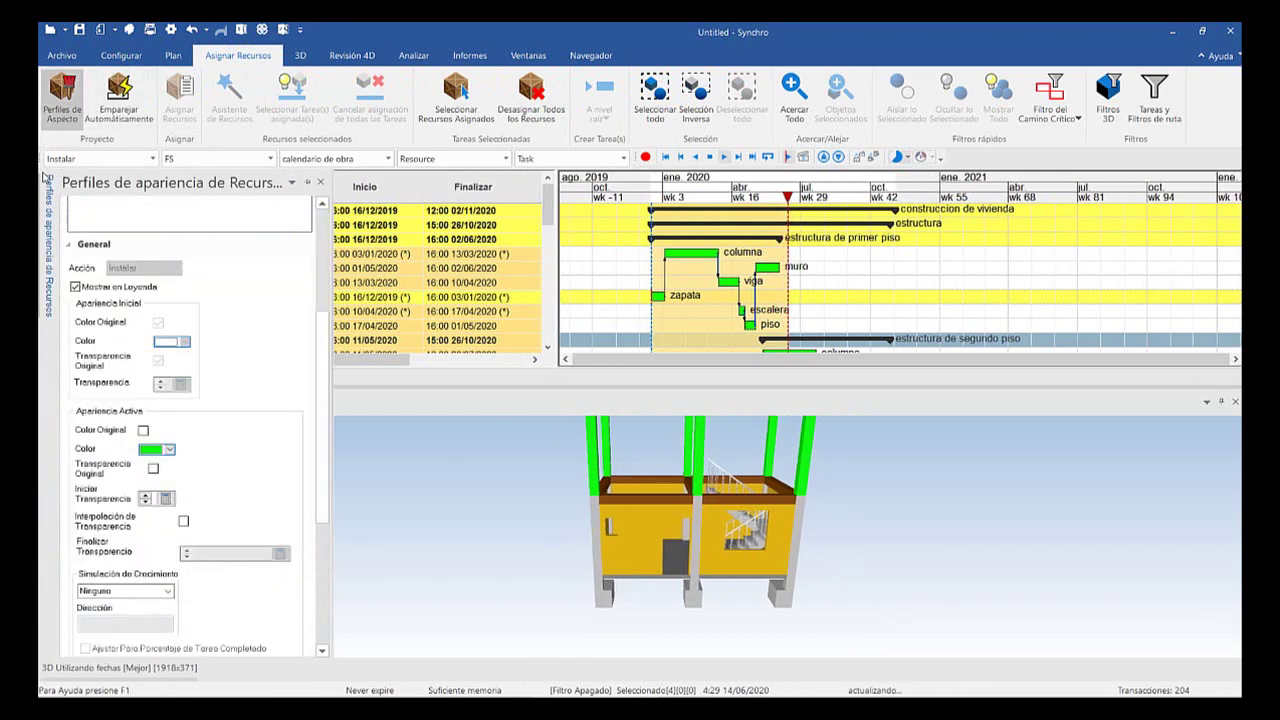
scroll(146, 401, "down", 1)
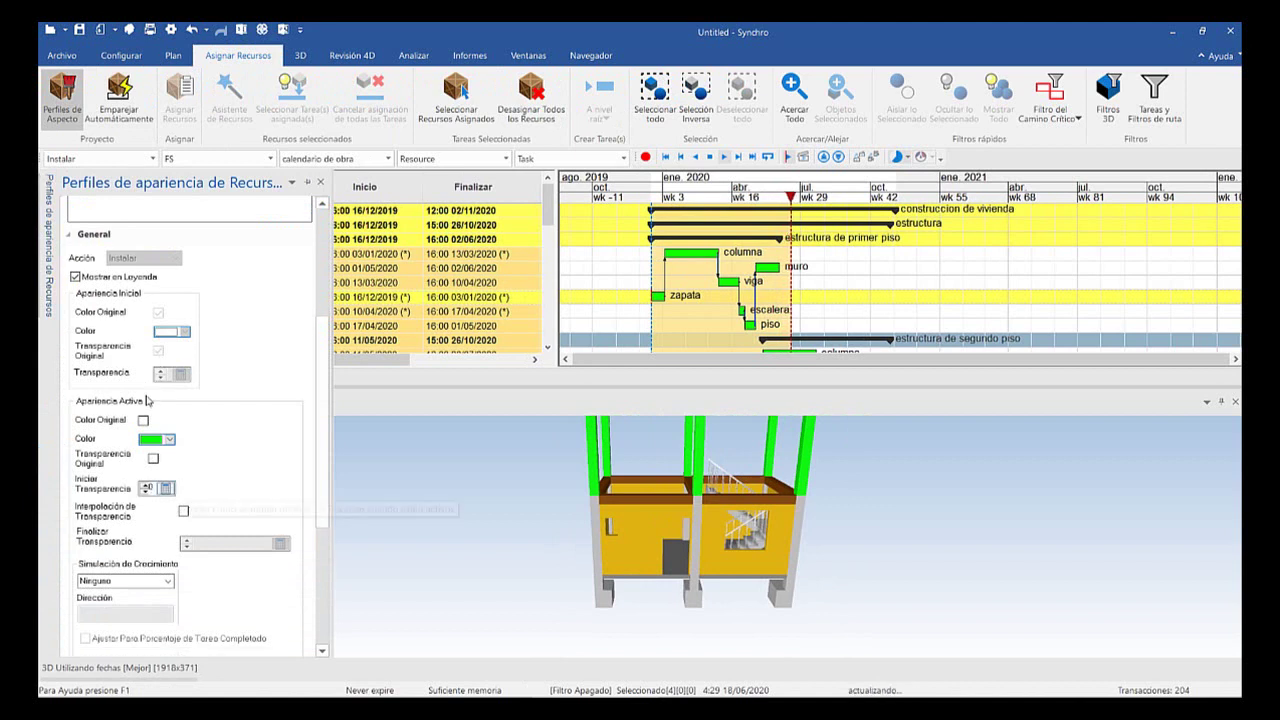
scroll(147, 400, "down", 4)
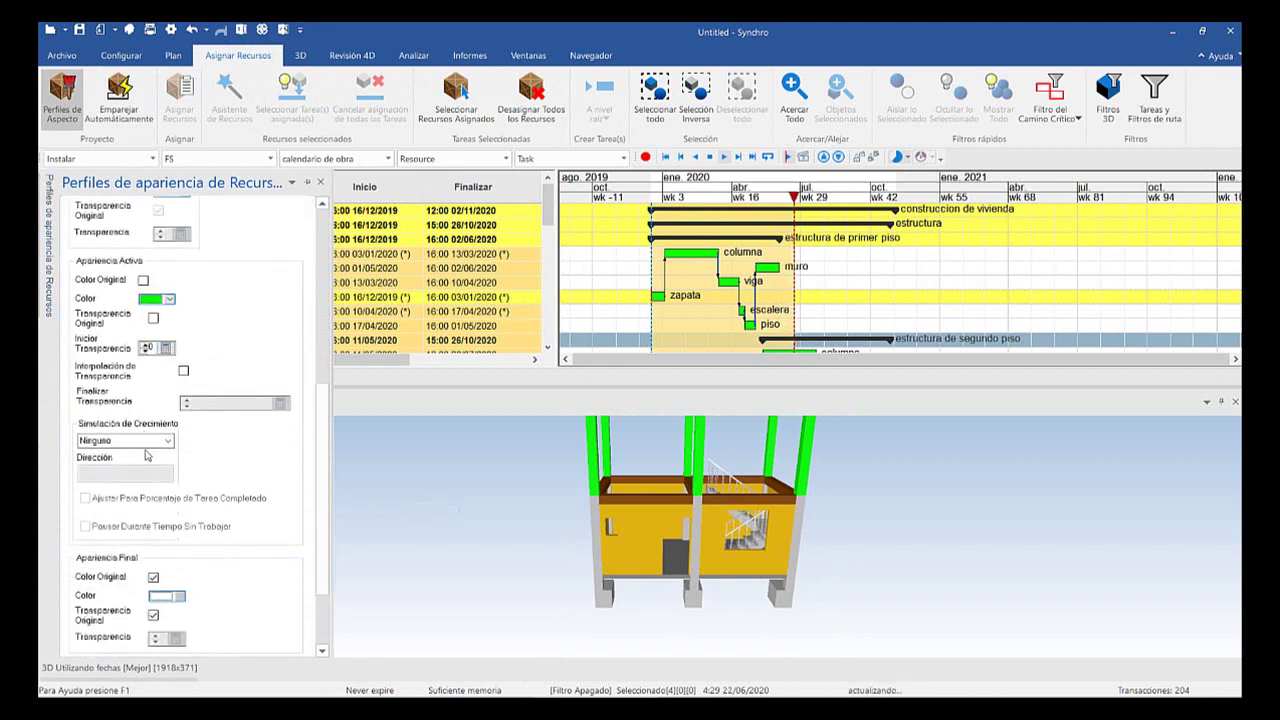
scroll(150, 454, "down", 2)
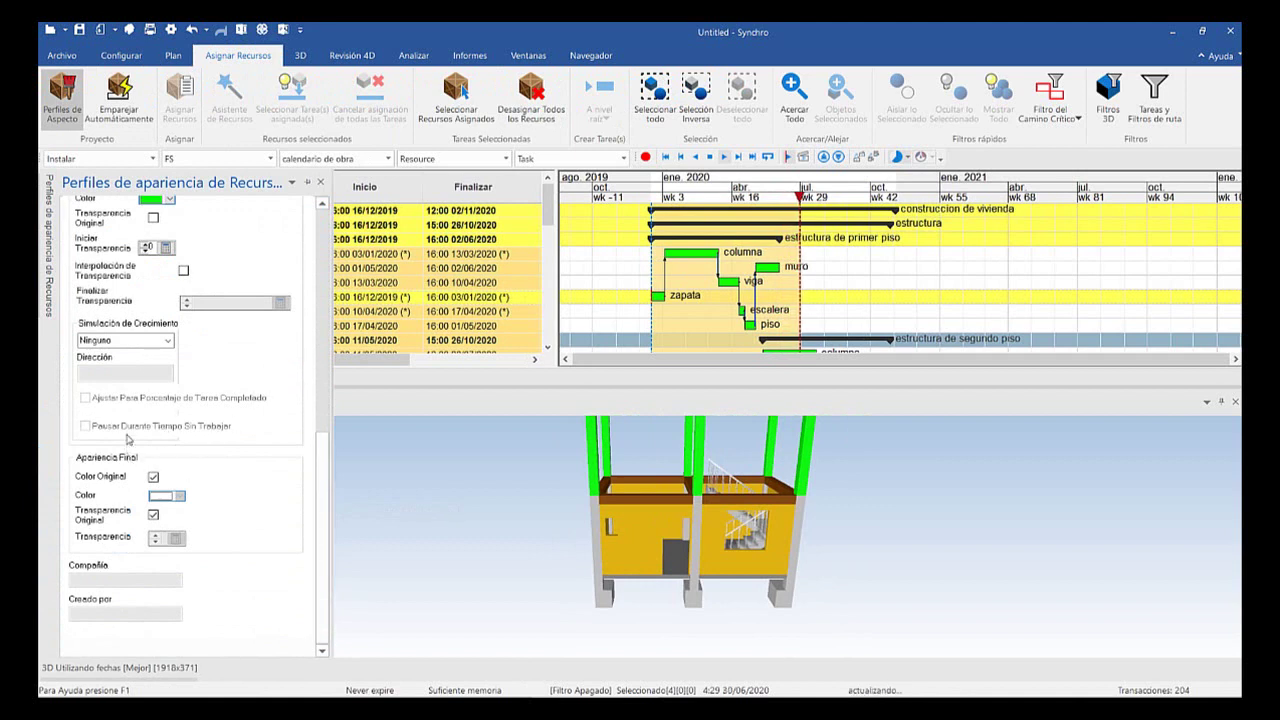
scroll(130, 402, "up", 1)
scroll(128, 381, "up", 4)
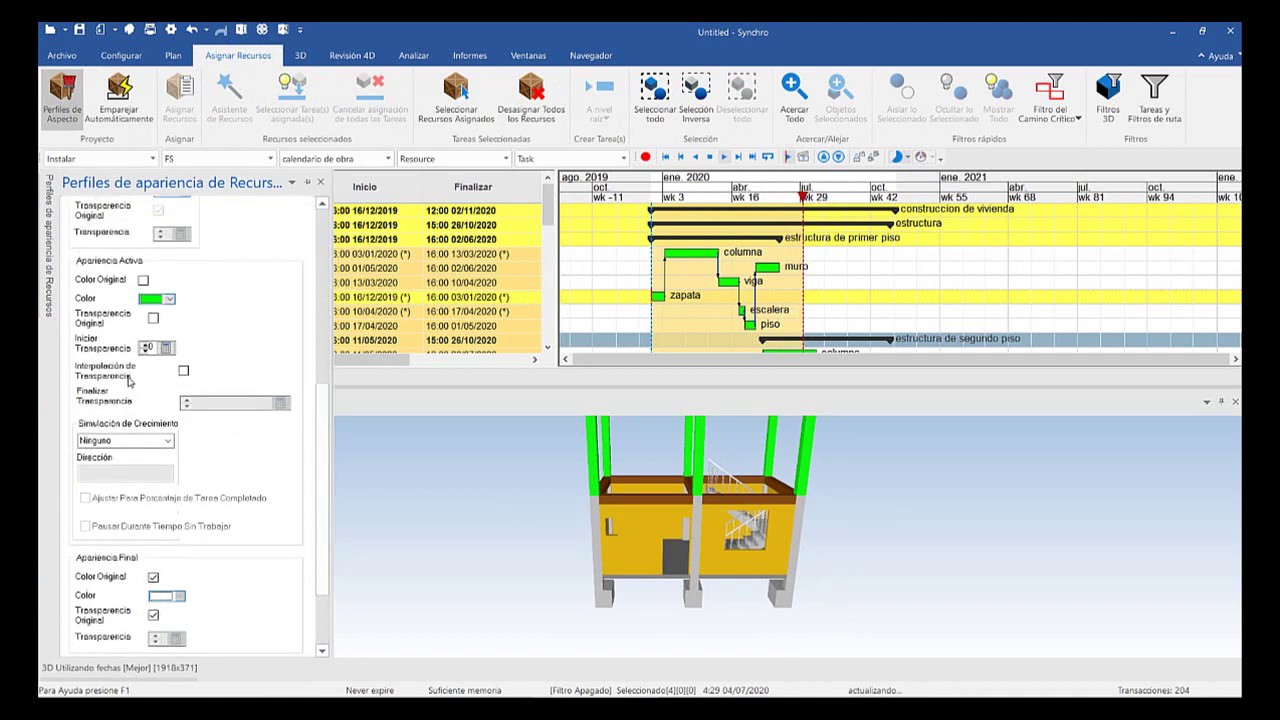
scroll(128, 381, "up", 5)
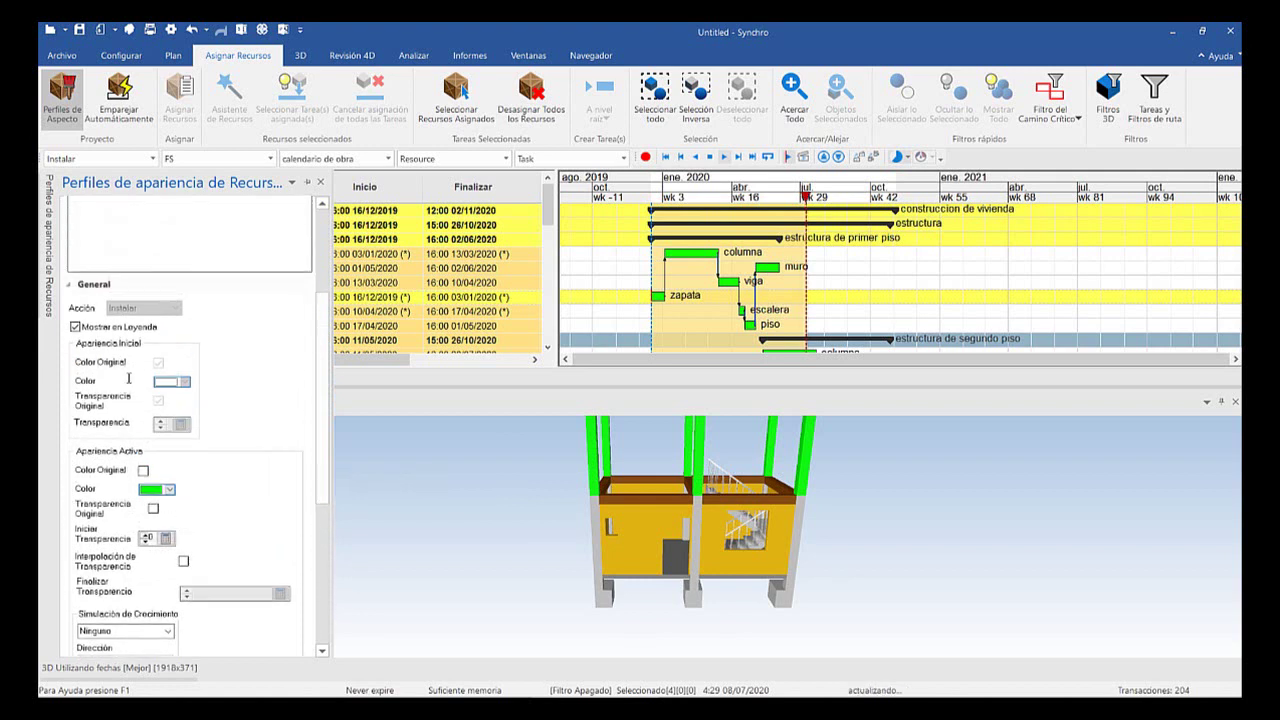
scroll(128, 384, "up", 1)
Try Izquierda - Derecha as the growth simulation for the active appearance of the Instalar profile
left_click(124, 271)
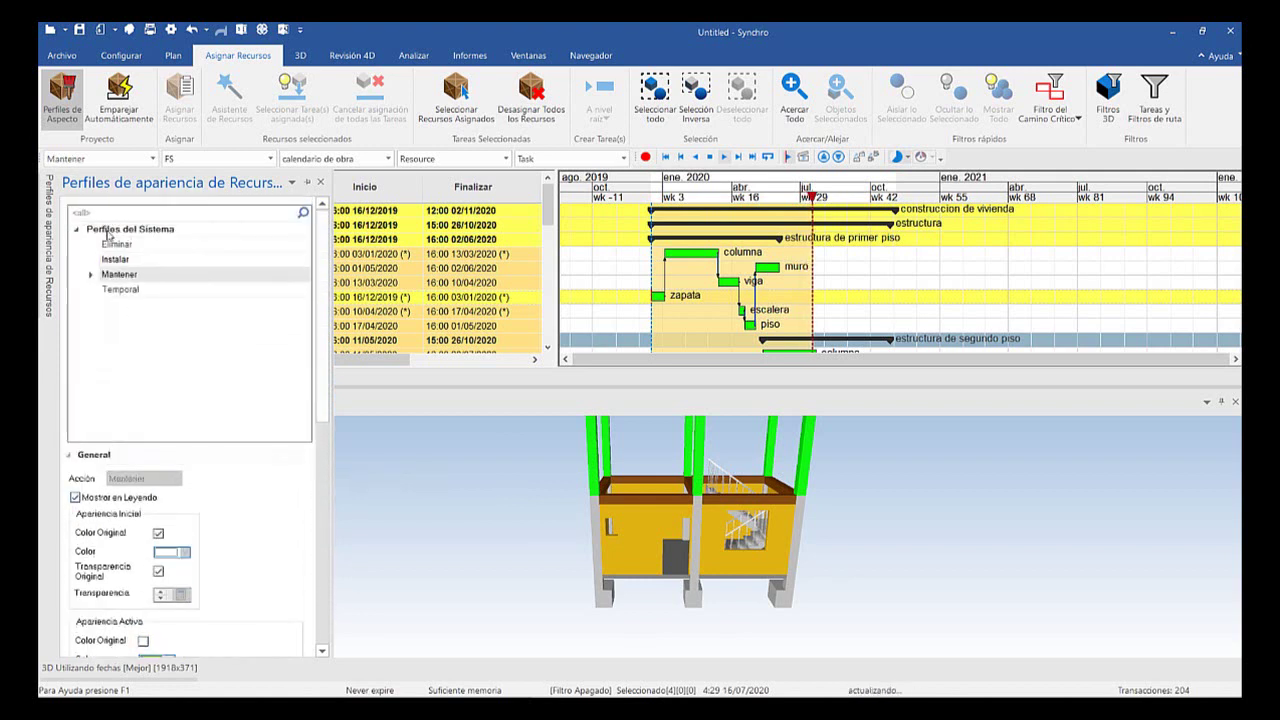
key("Up")
scroll(148, 403, "down", 3)
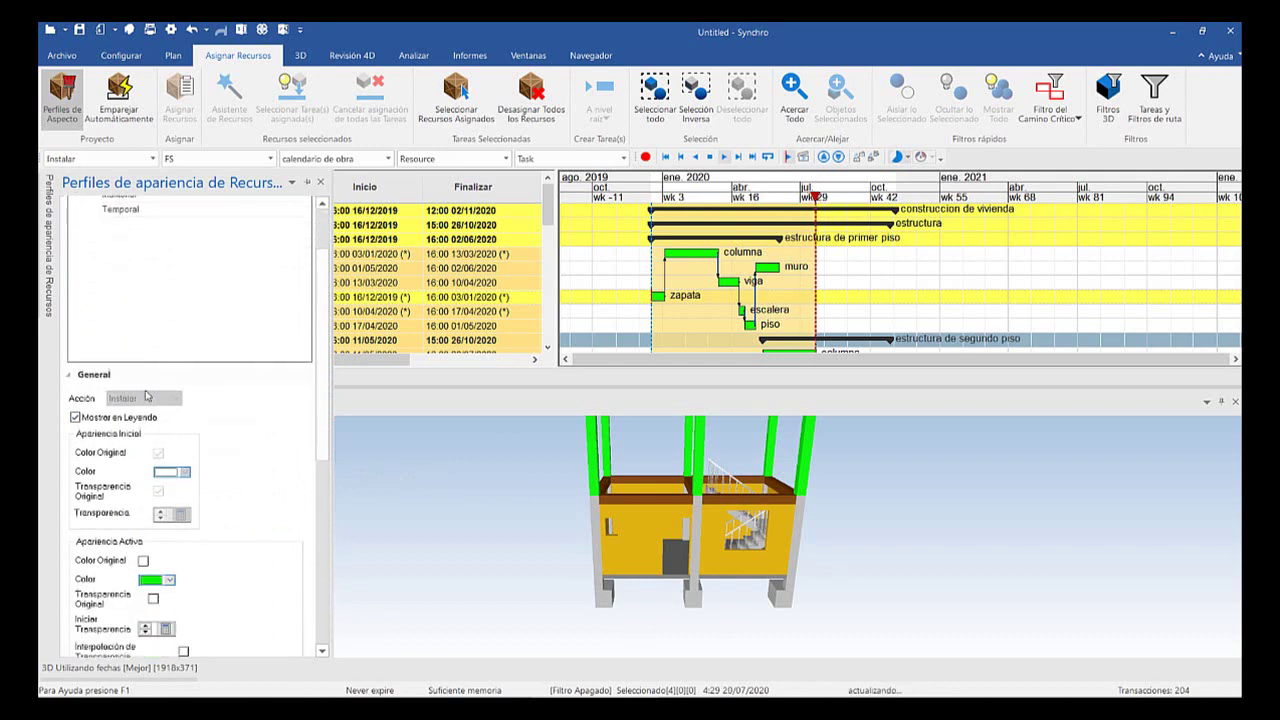
scroll(148, 403, "down", 1)
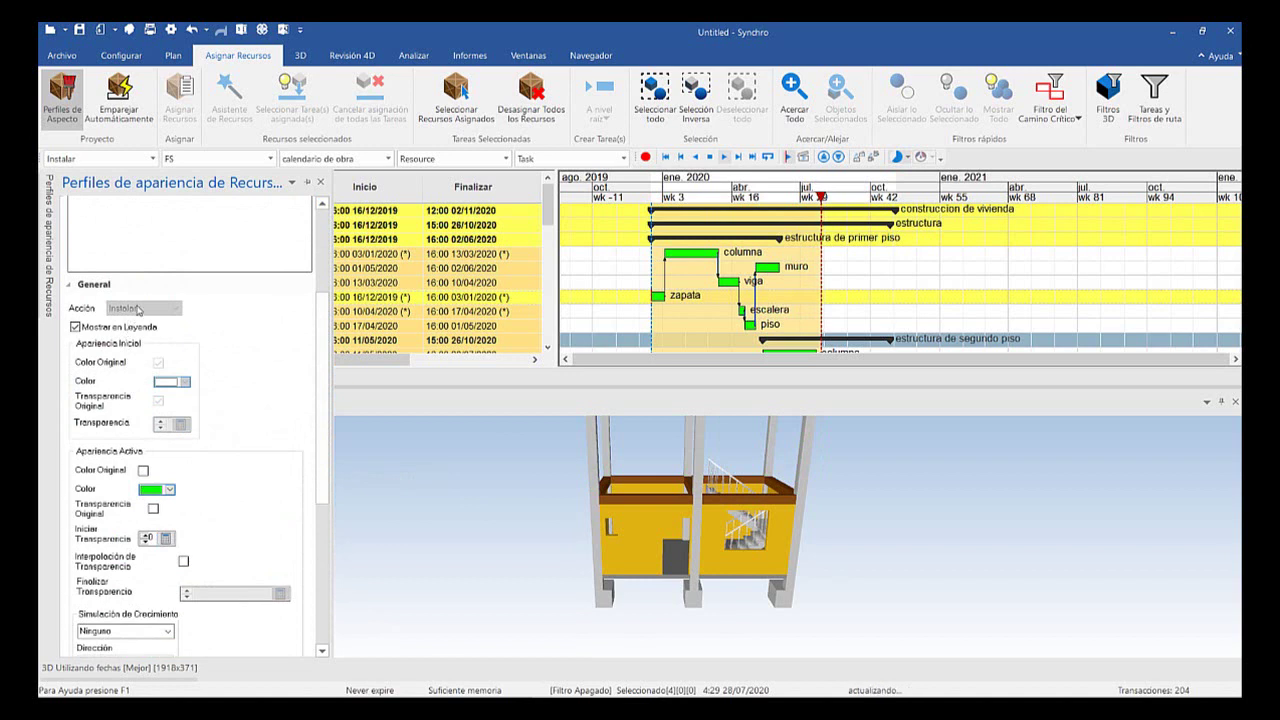
scroll(120, 340, "down", 2)
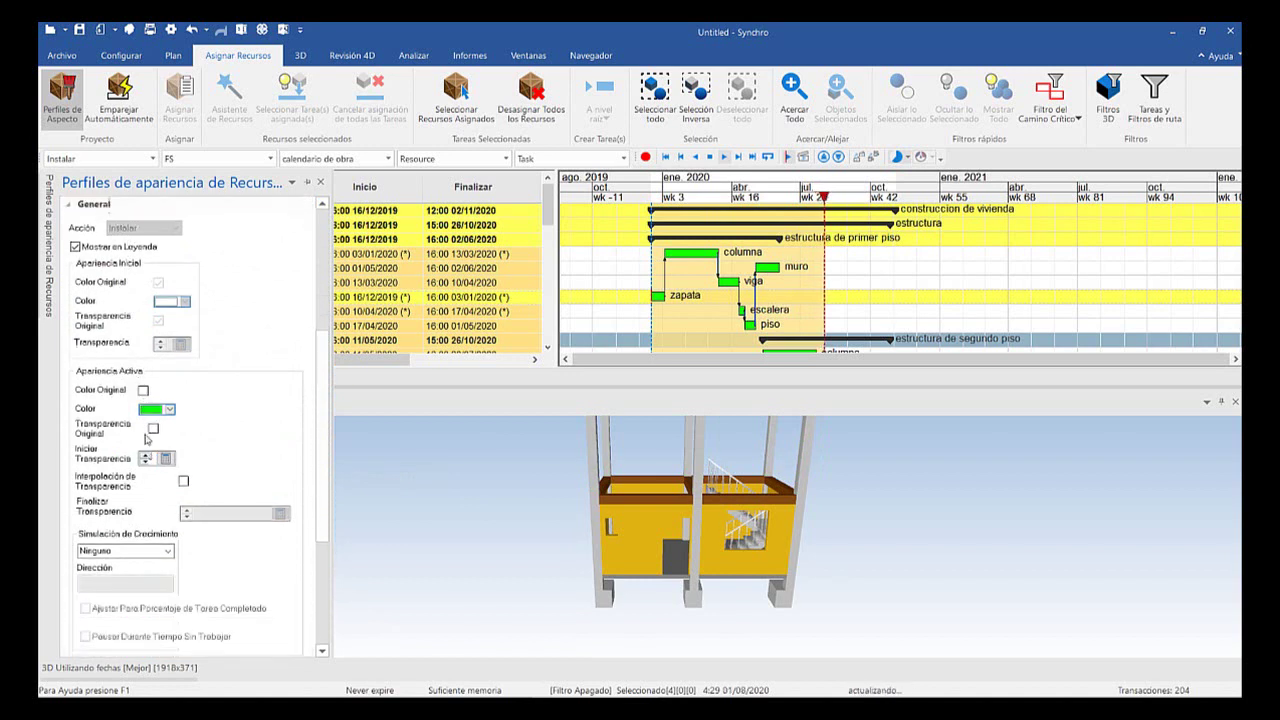
left_click(167, 551)
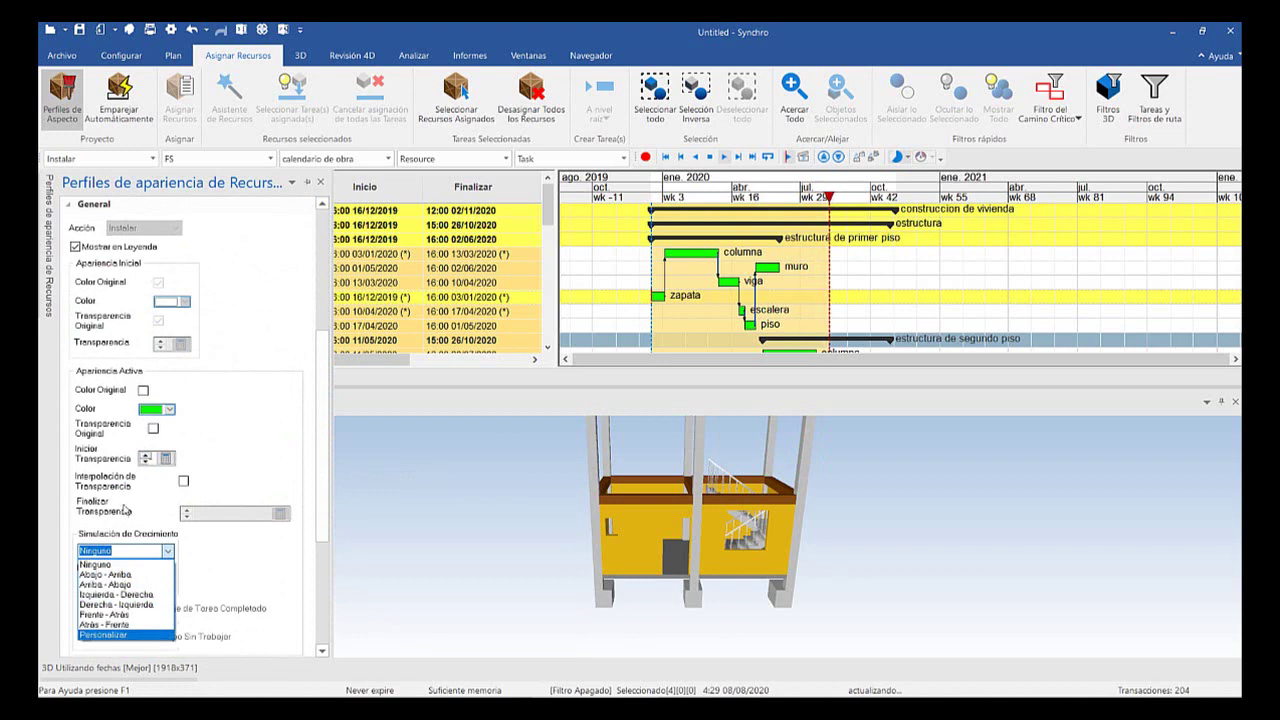
key("Up")
key("Up")
key("Up")
key("Up")
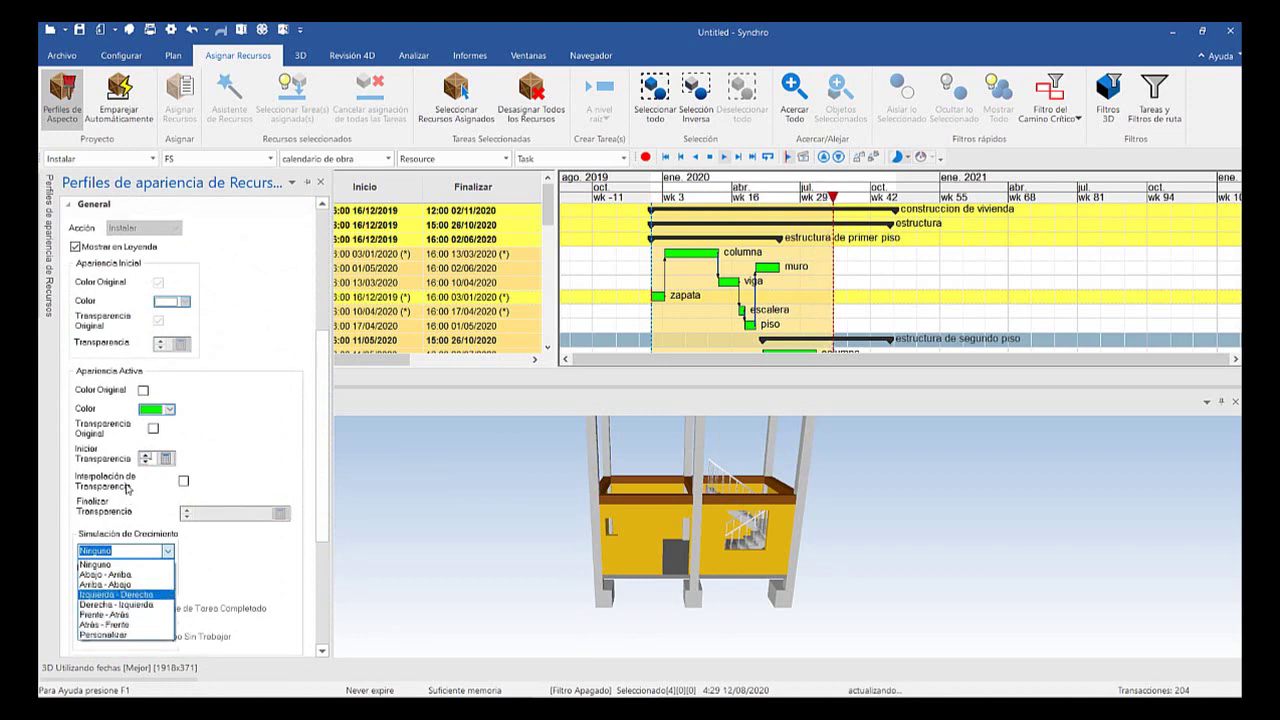
key("Down")
key("Up")
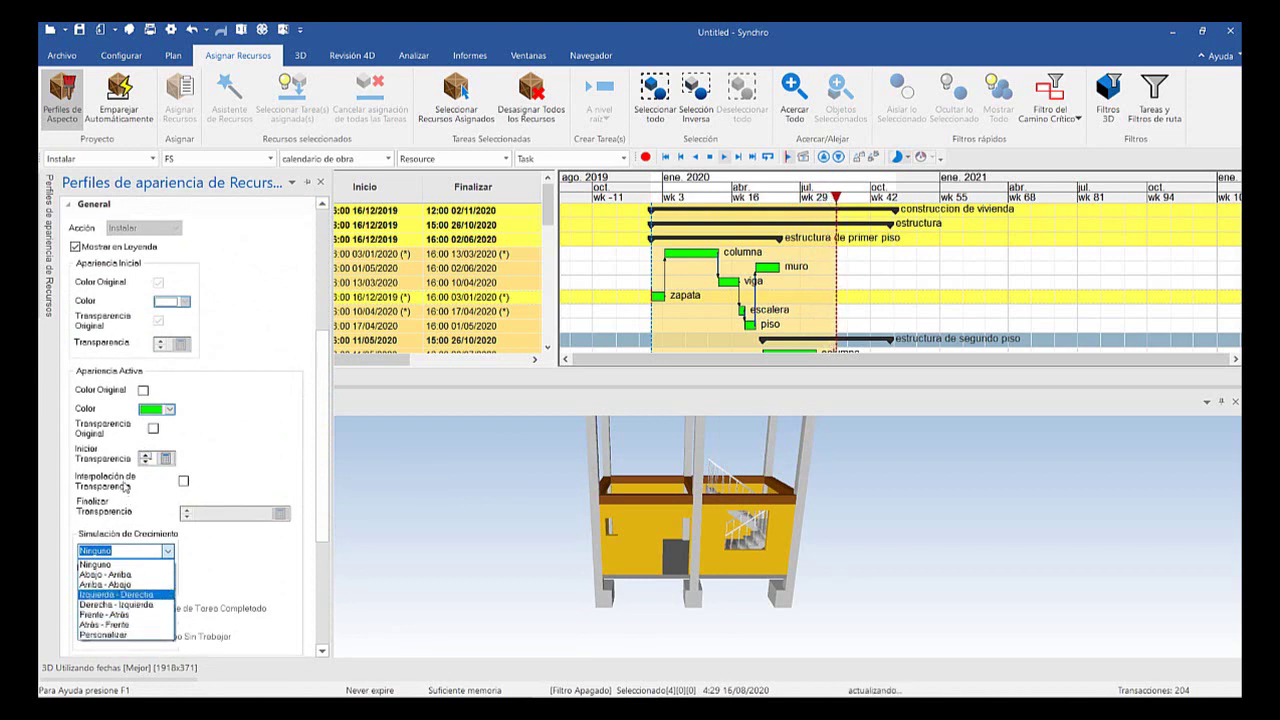
key("Return")
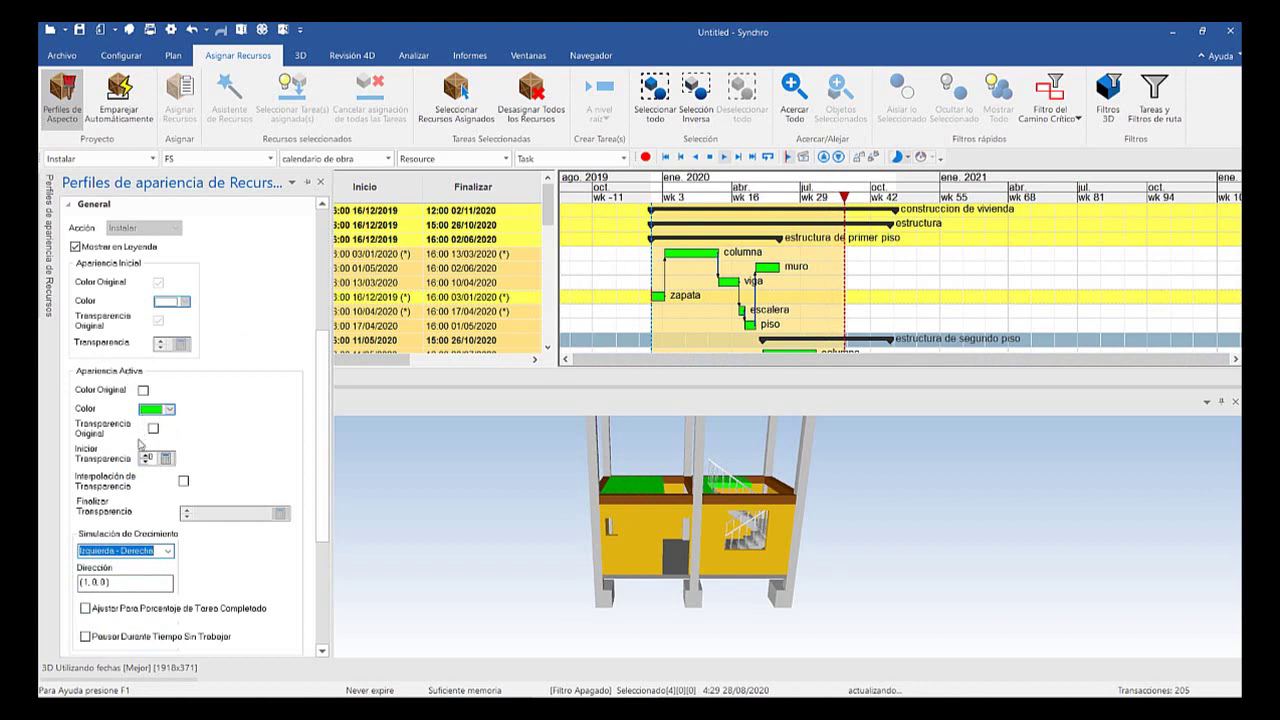
Set the Instalar profile's growth simulation to Derecha - Izquierda
key("alt+Down")
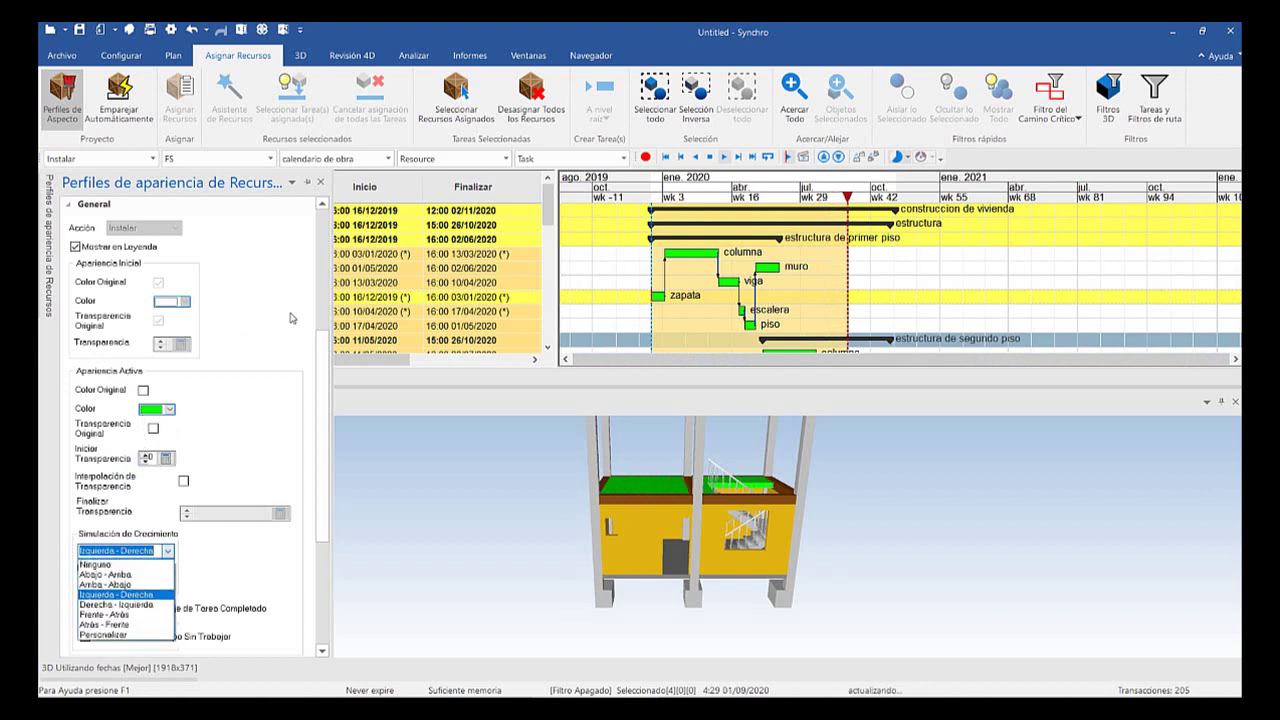
key("Return")
key("Down")
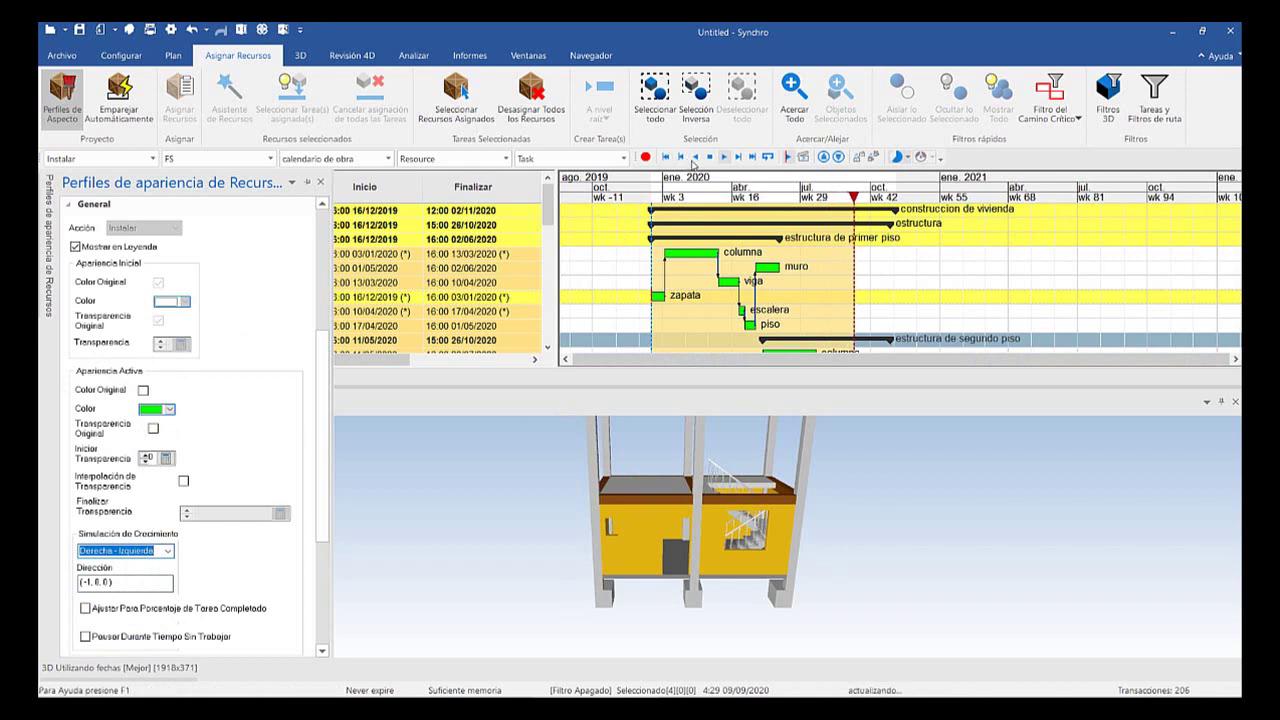
Rewind the 4D simulation to before the project start, play it, and stop it just before zapata begins
left_click(684, 158)
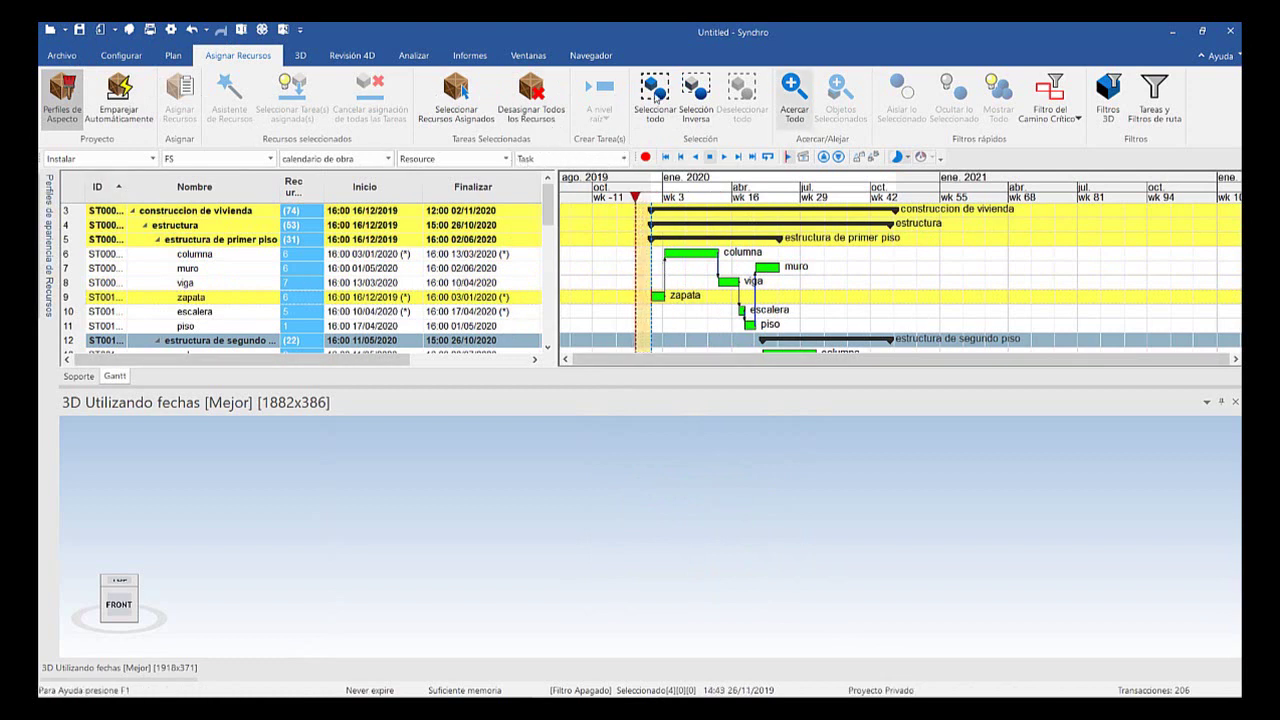
key("space")
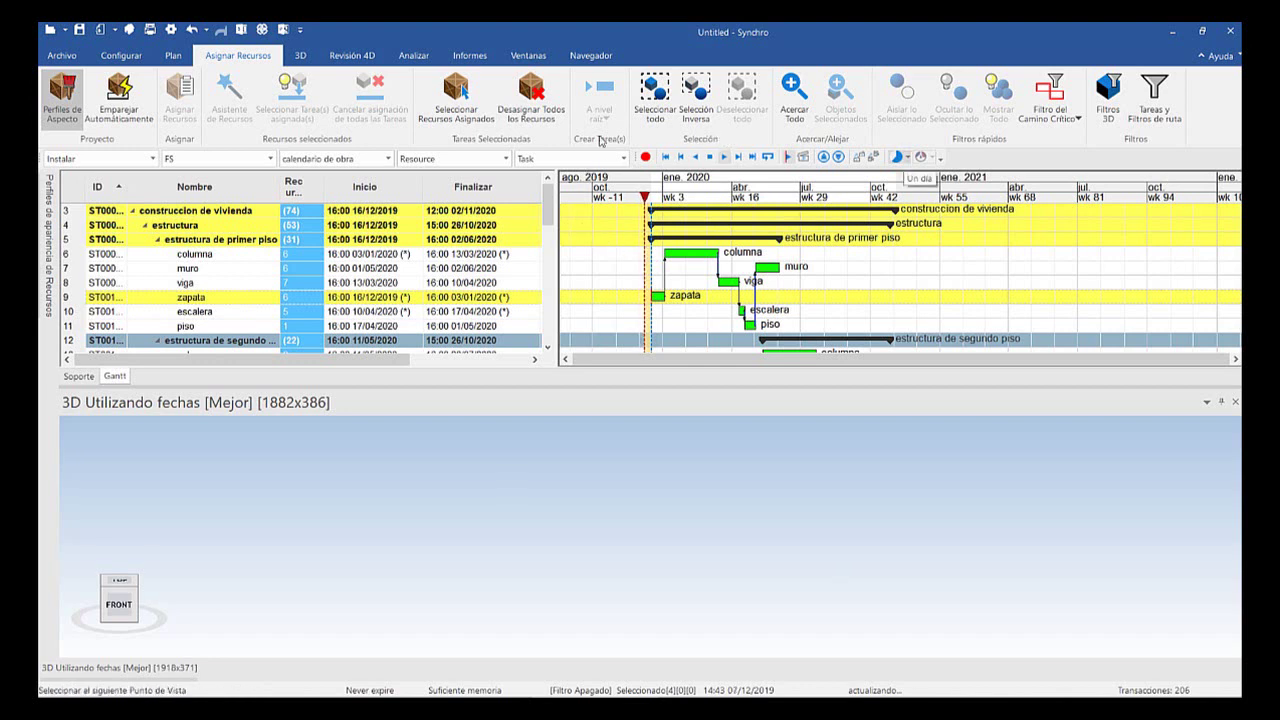
left_click(709, 157)
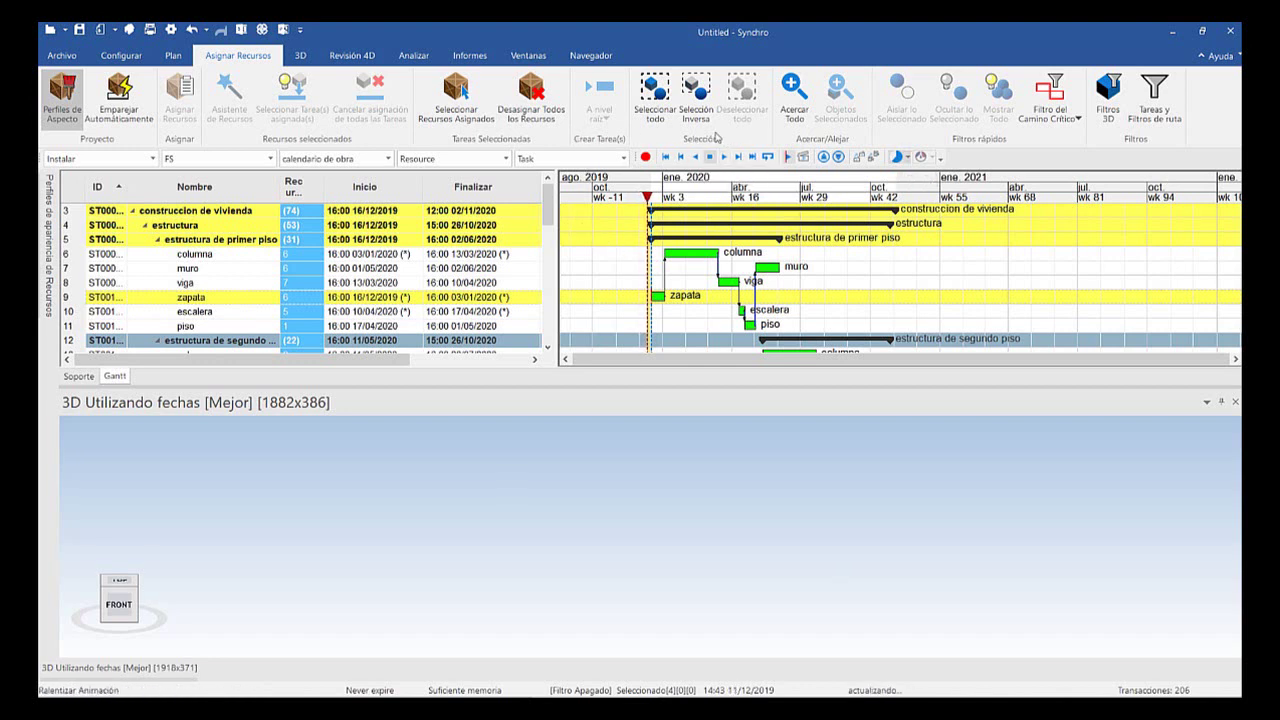
Try a playback speed of 12 Horas and play the simulation into the start of the zapata task
left_click(907, 157)
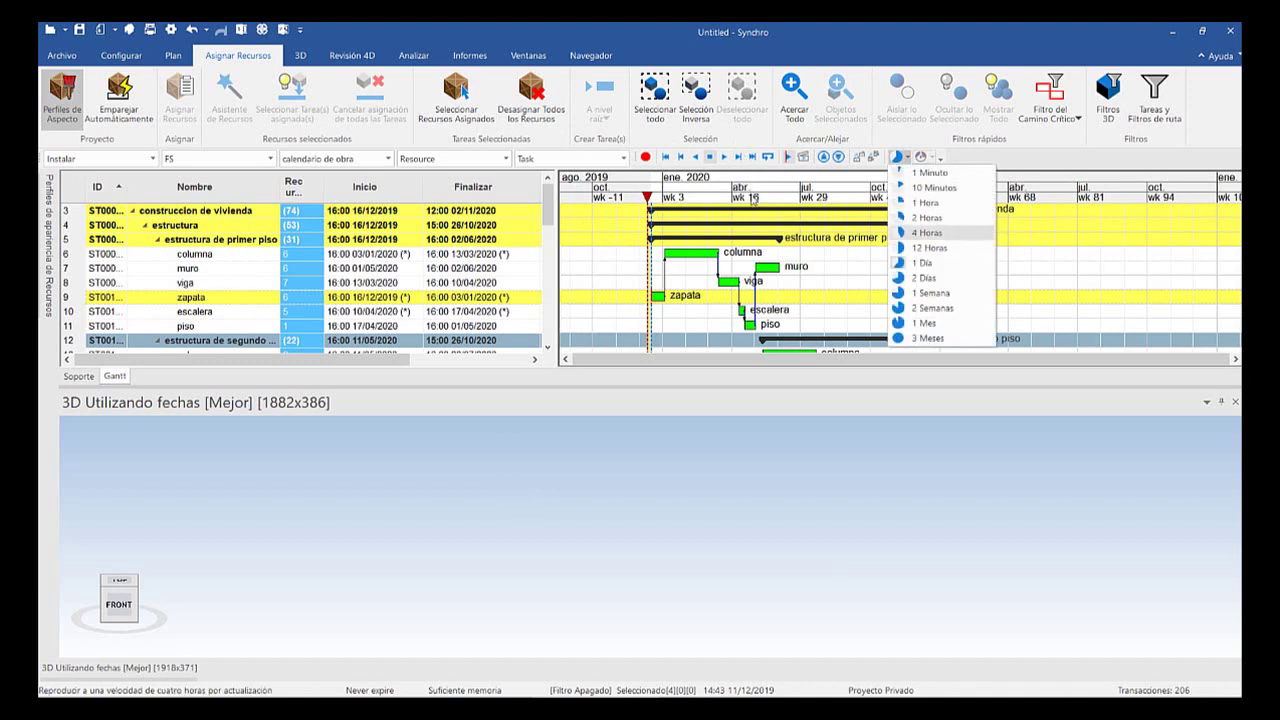
key("Up")
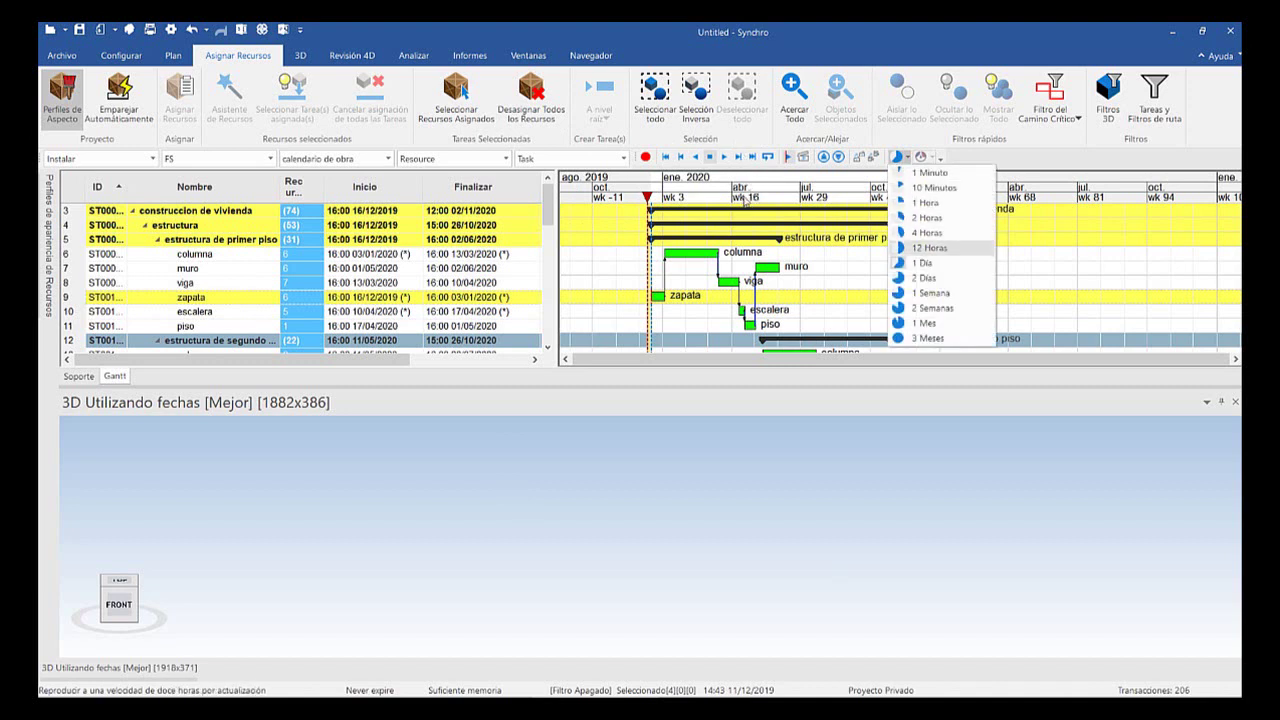
left_click(928, 263)
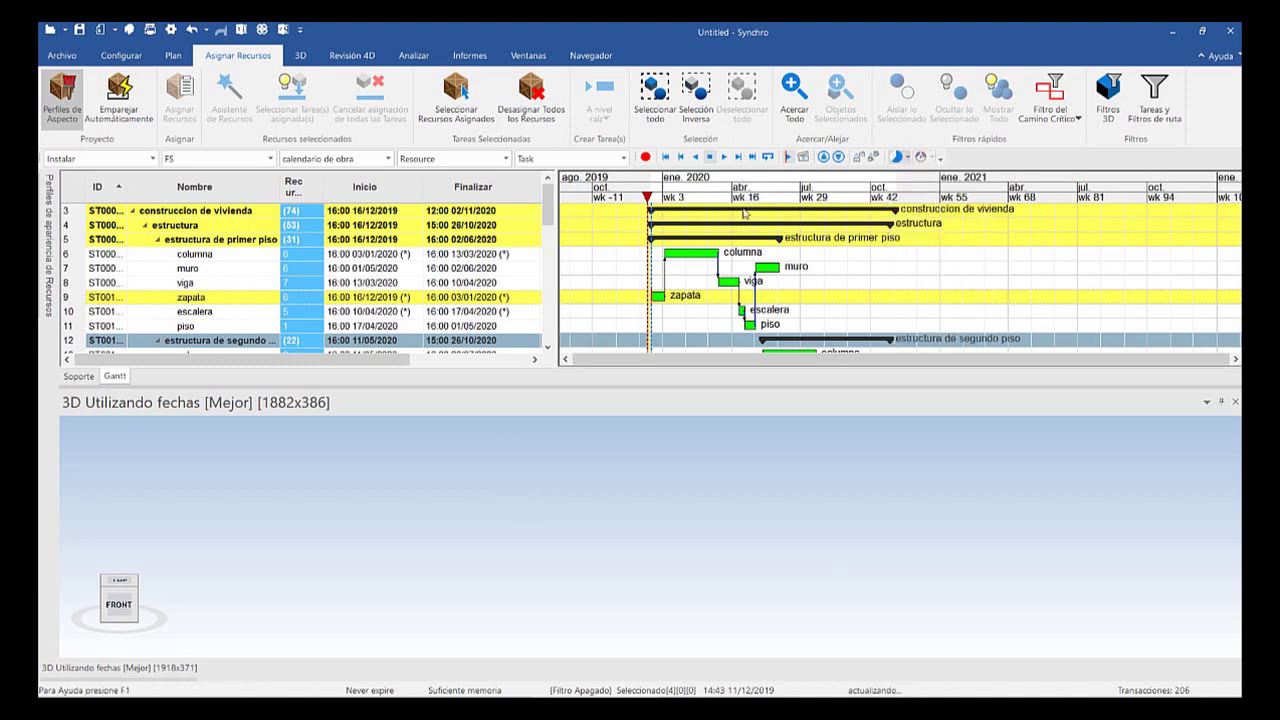
left_click(907, 157)
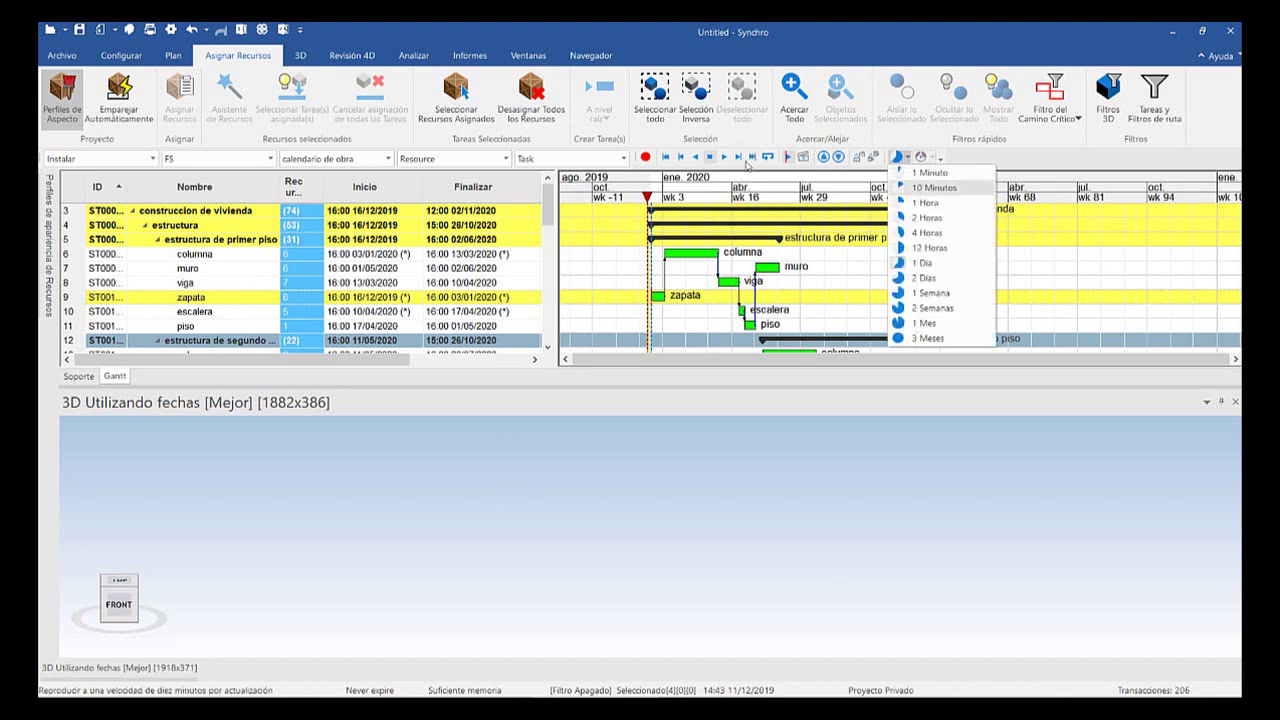
left_click(928, 248)
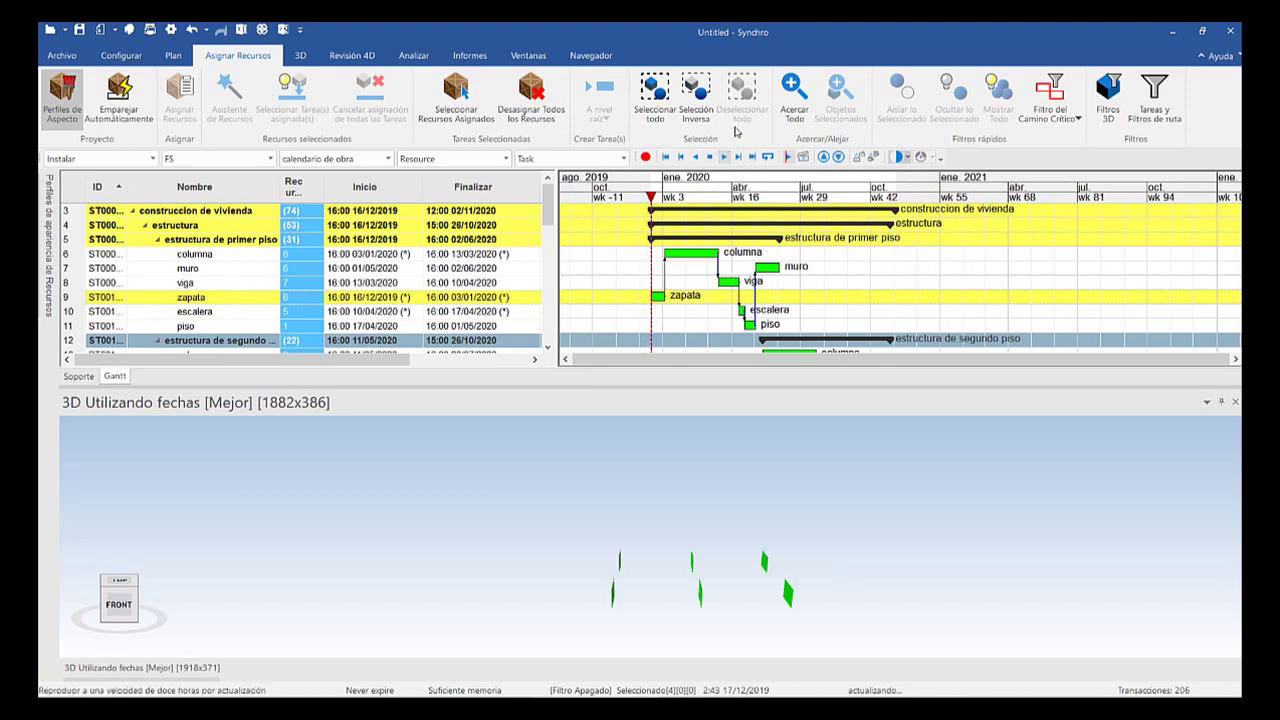
Set the playback speed of the running simulation to 1 Día
left_click(907, 157)
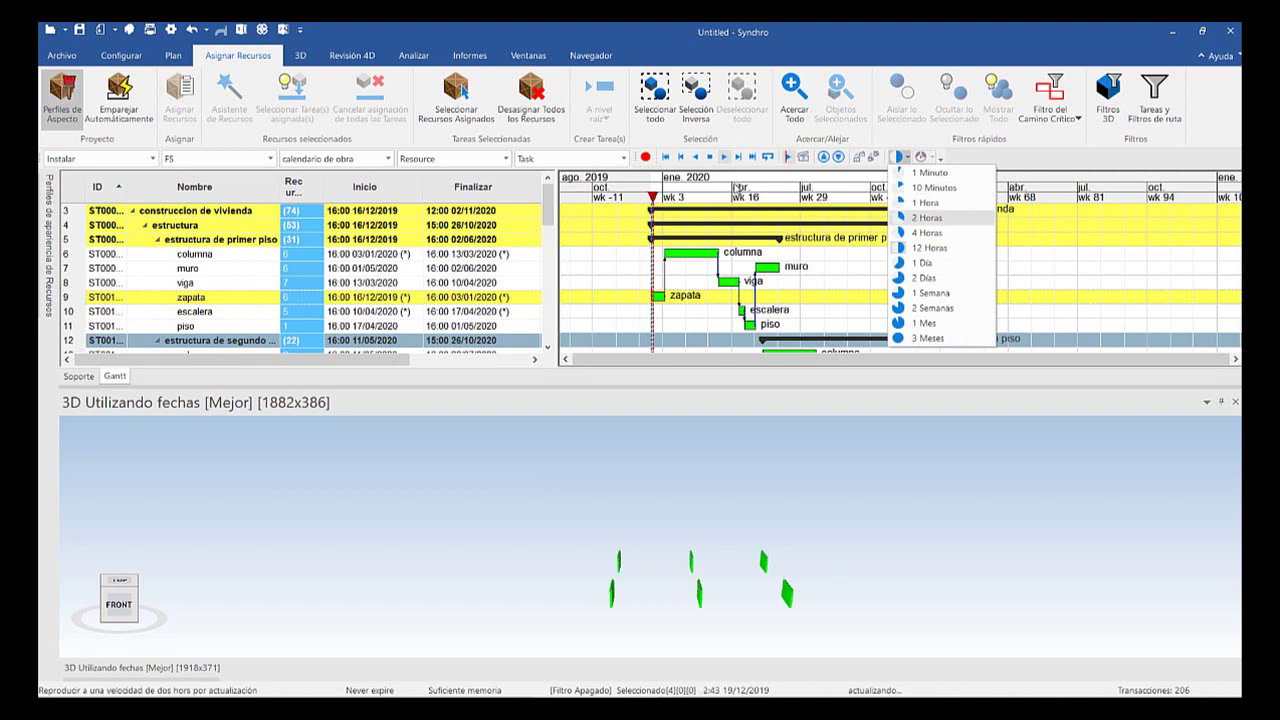
key("Down")
key("Down")
key("Down")
key("Return")
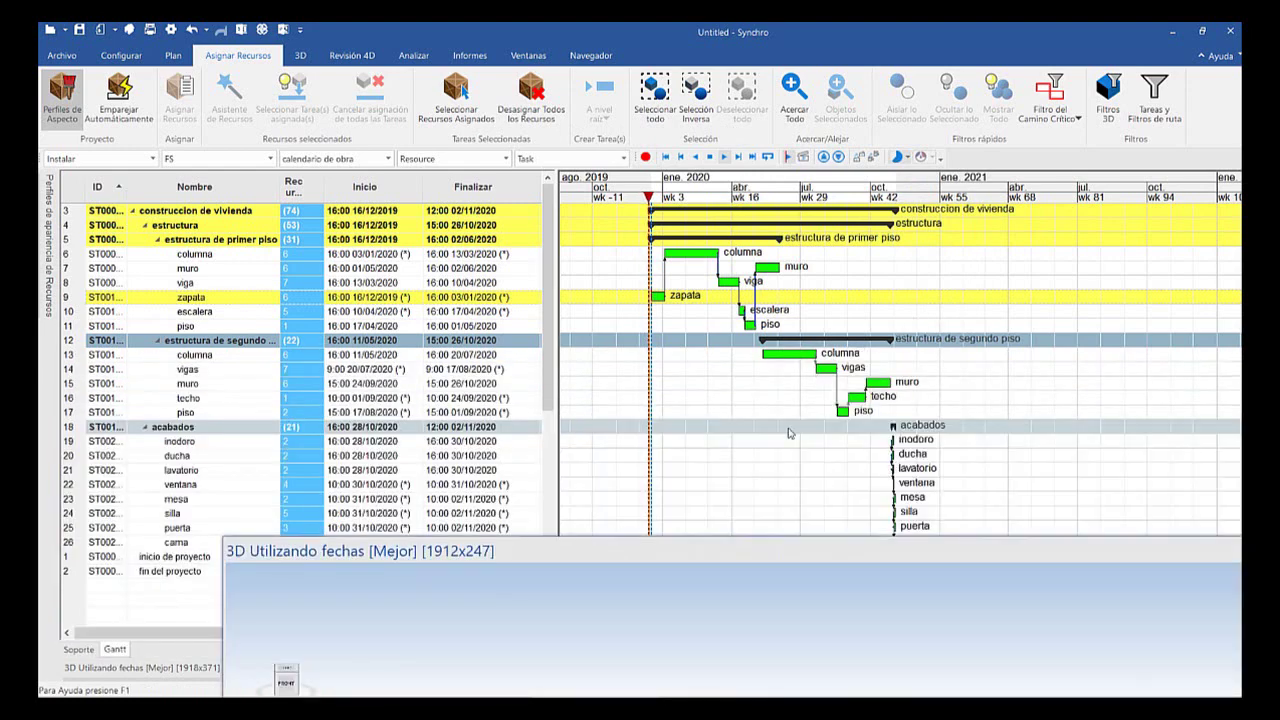
Move the floating 3D view up over the task list and Gantt chart, and maximize it to watch the simulation
left_click_drag(783, 442, 606, 292)
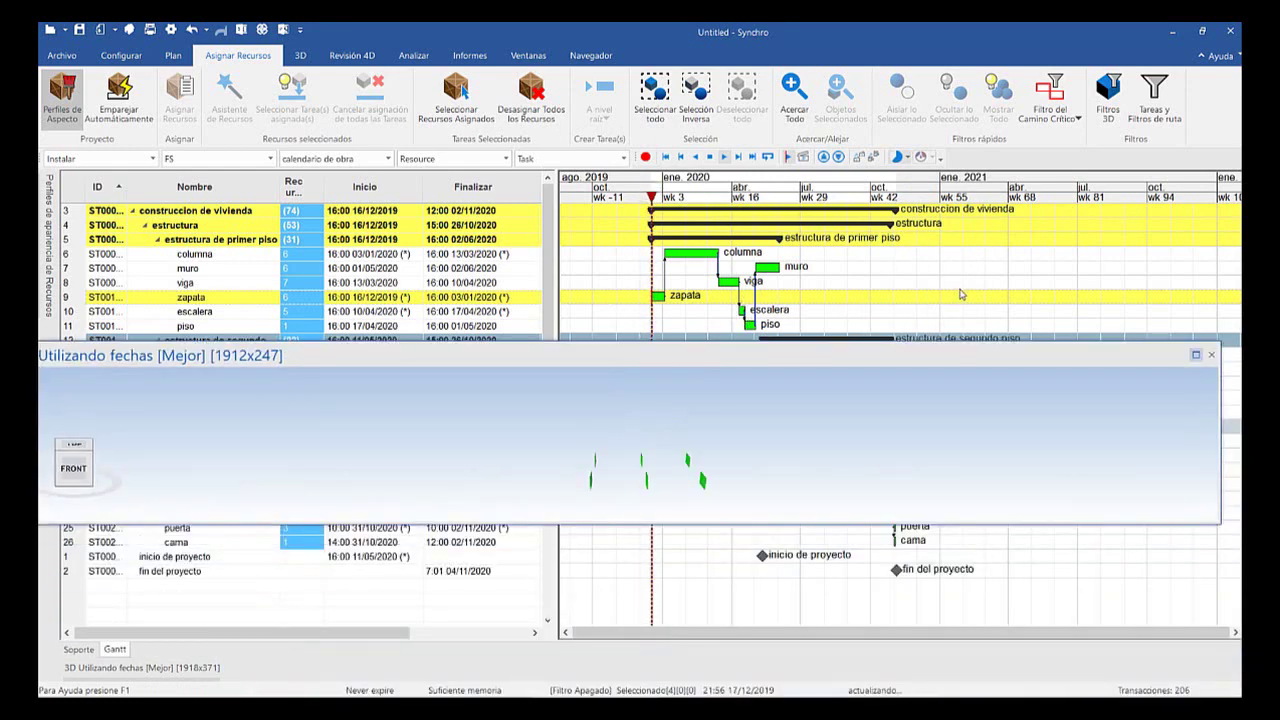
left_click(1196, 355)
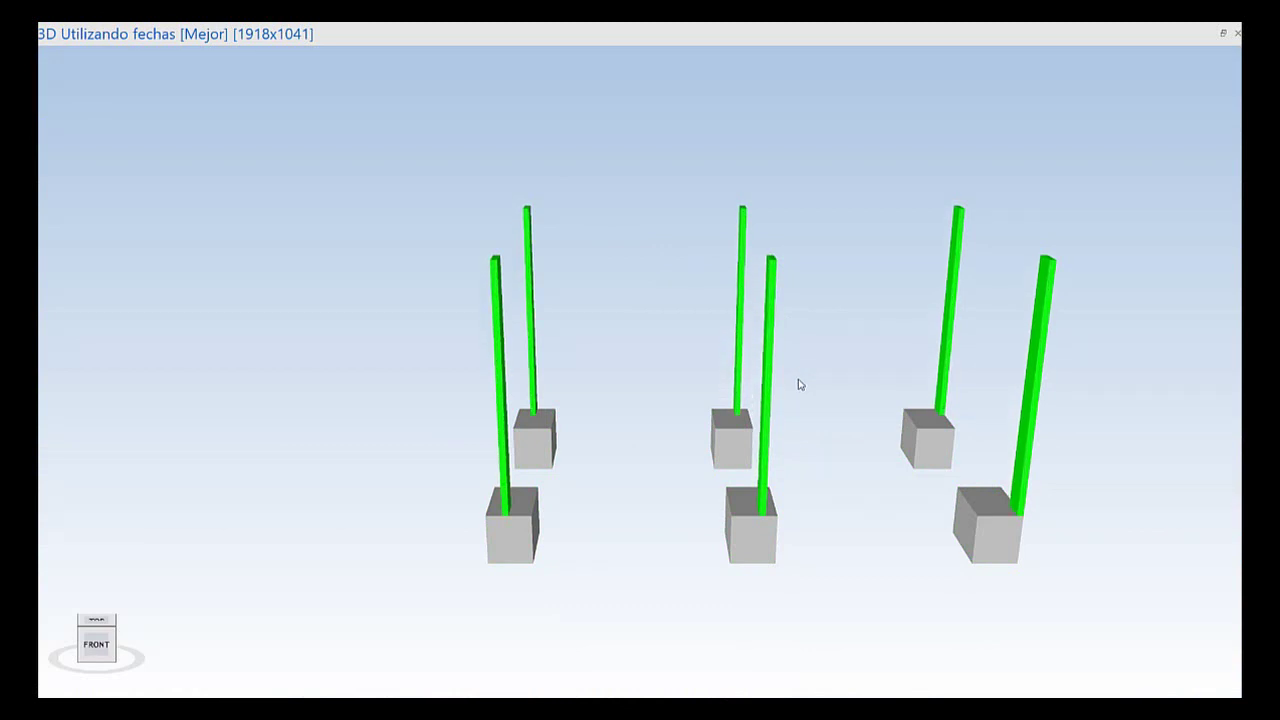
Restore the maximized 3D view to a floating window and enlarge its height until the view measures 1912x530
double_click(938, 36)
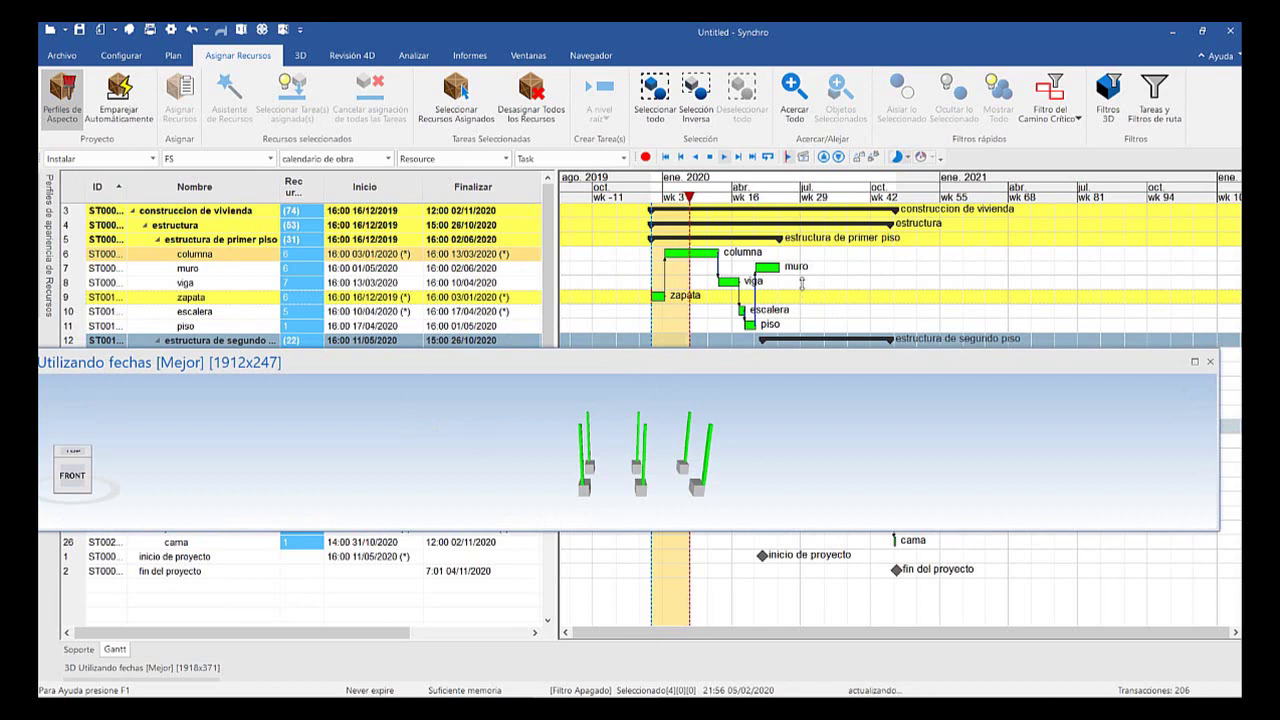
left_click_drag(804, 284, 806, 237)
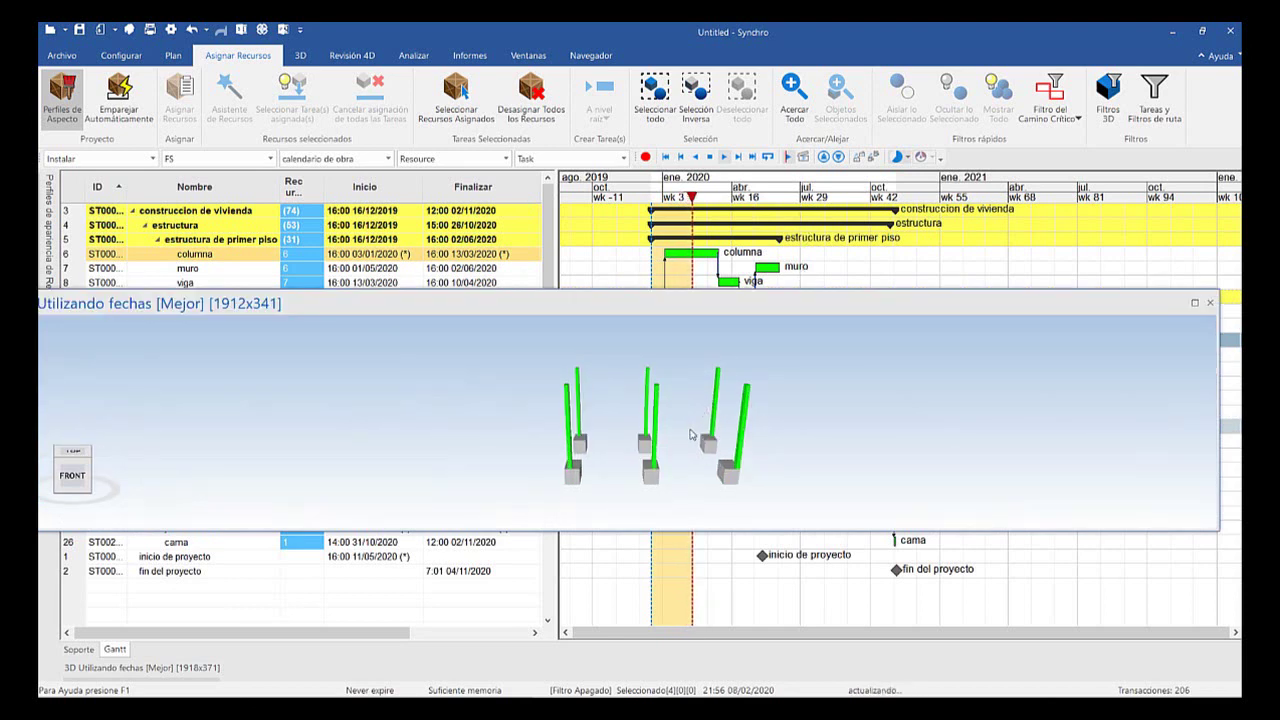
left_click_drag(693, 432, 724, 519)
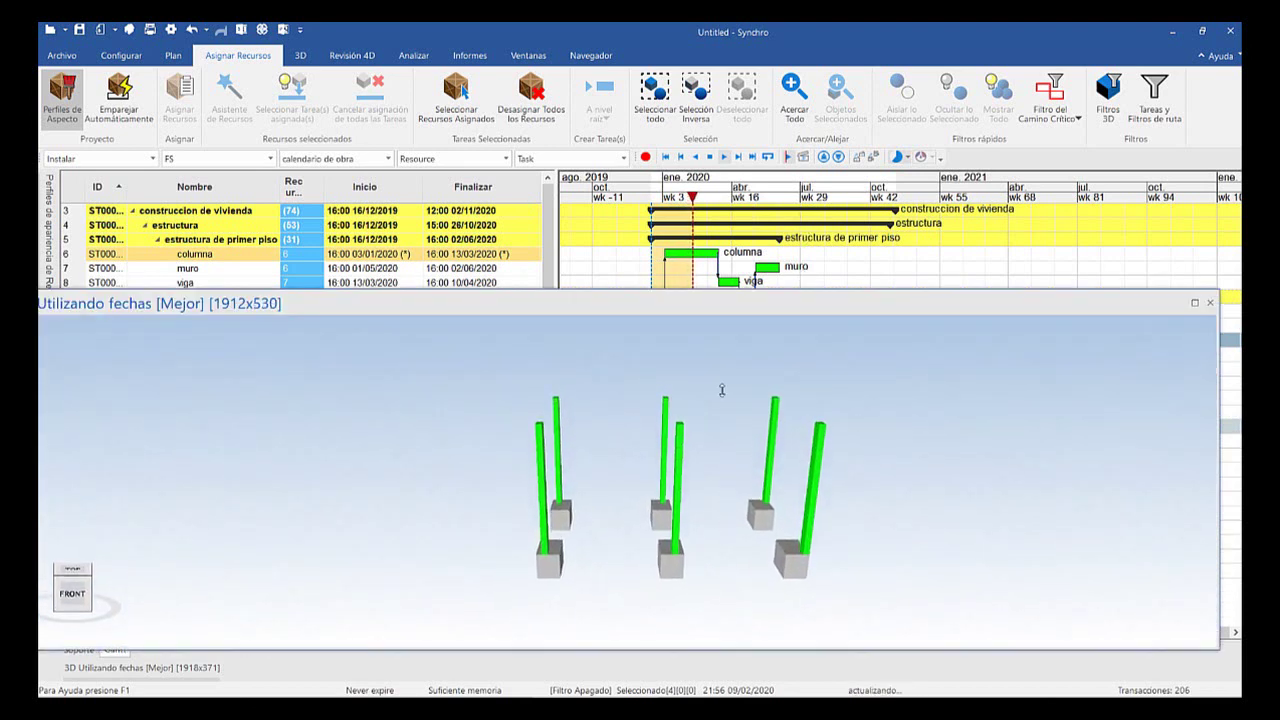